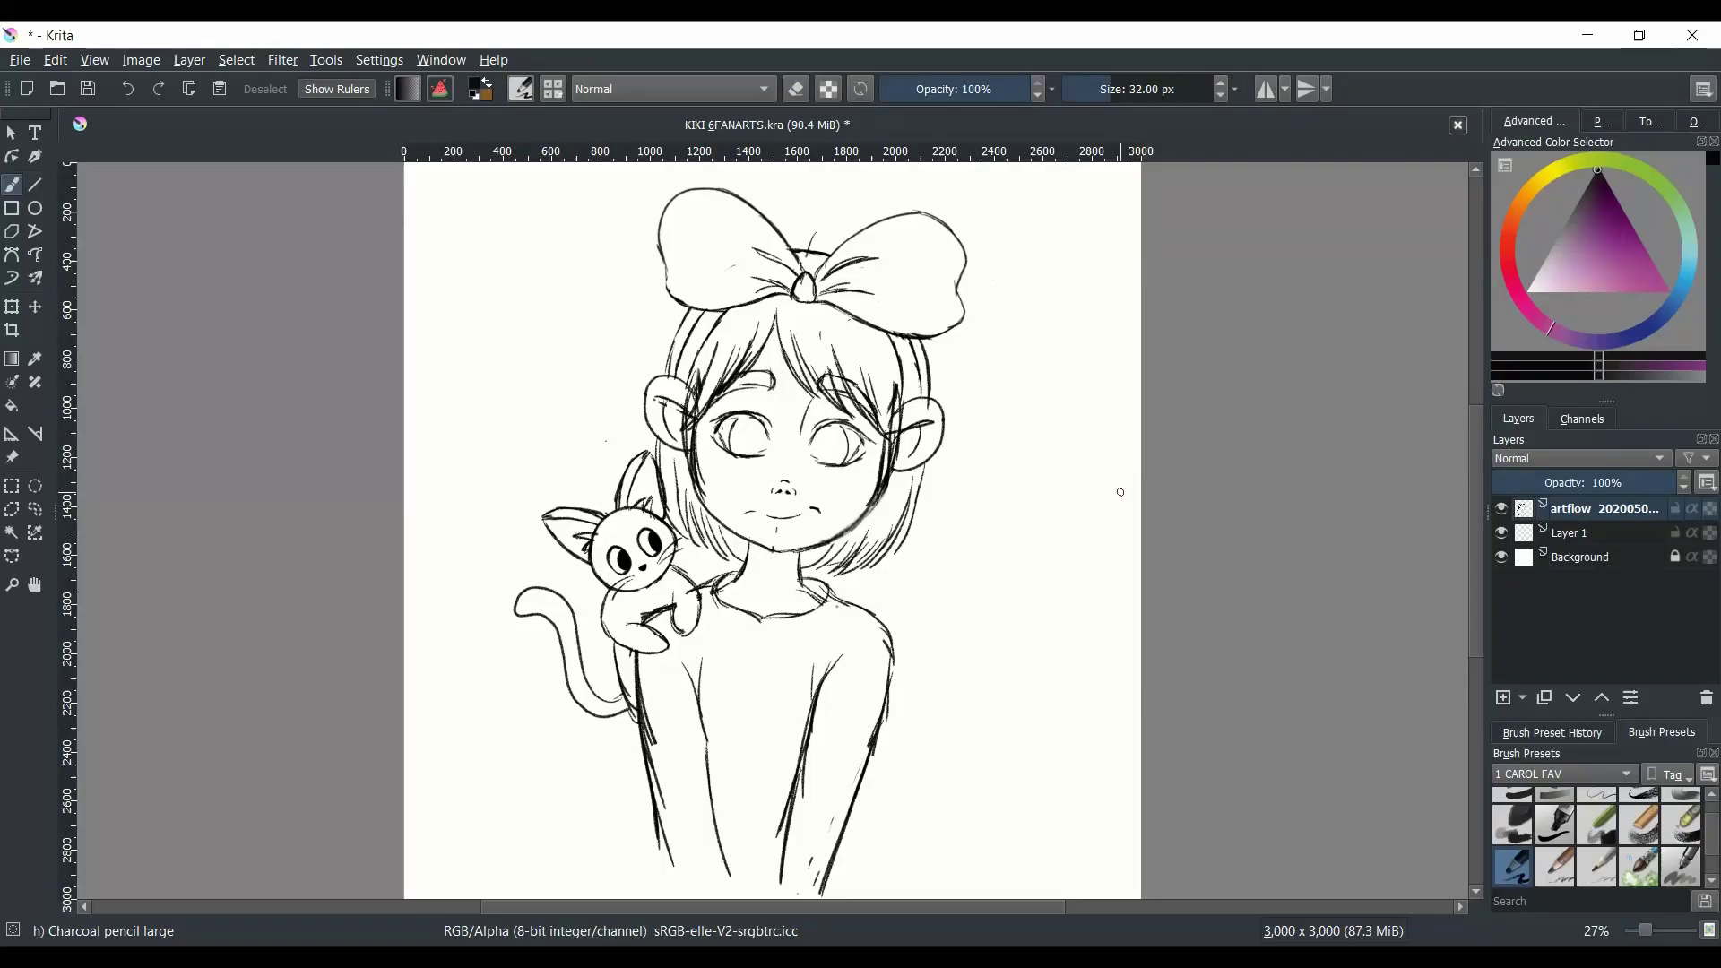
# - Rename the line-drawing layer to 'sketch'
pyautogui.doubleClick(1605, 507)
pyautogui.write('sketch')
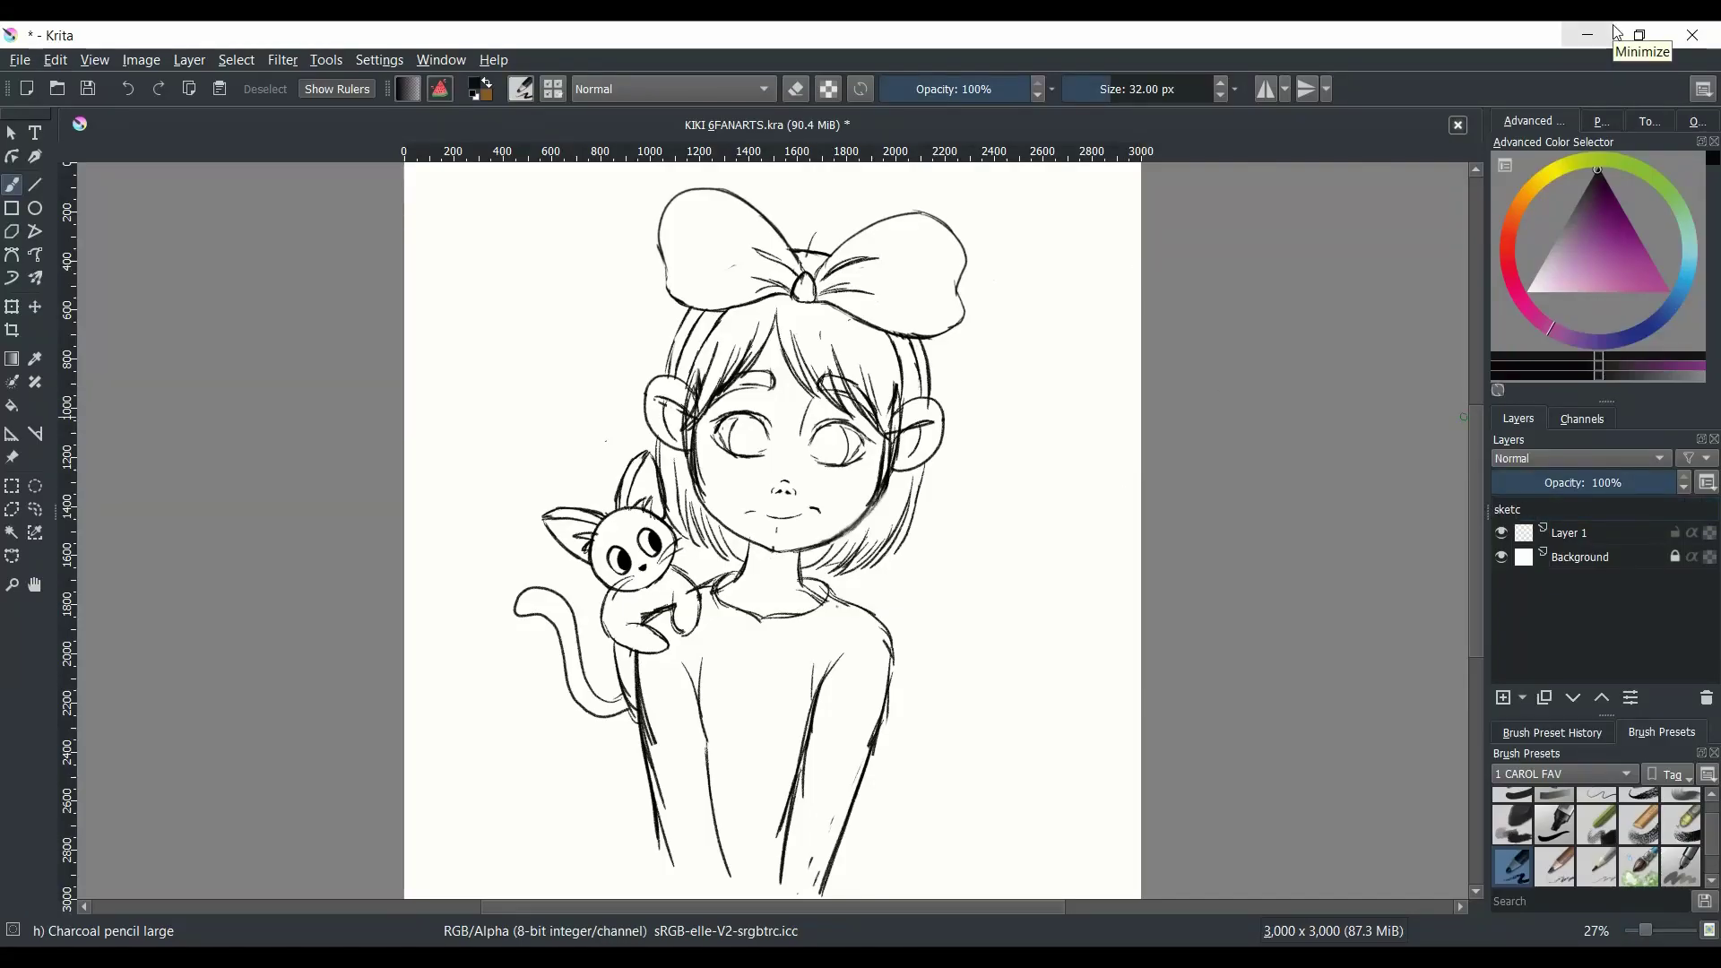
pyautogui.press('Return')
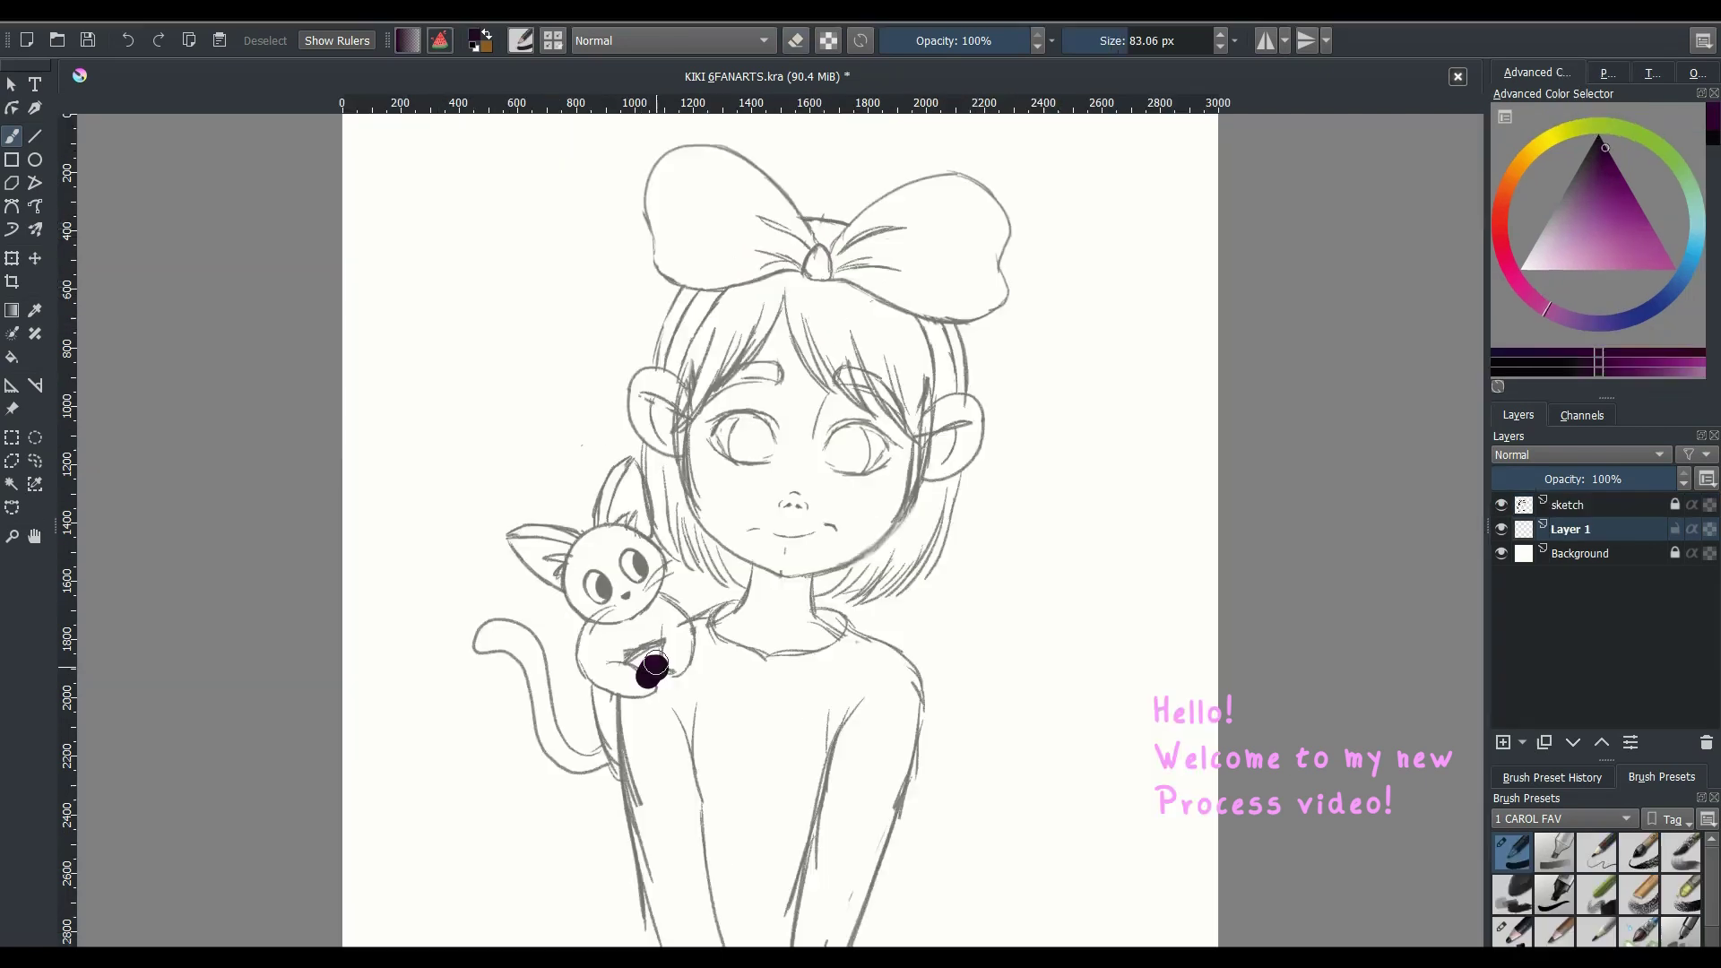
# - Outline the girl's sweater in dark purple, from shoulders and sides to the neckline
pyautogui.moveTo(650, 663)
pyautogui.mouseDown()
pyautogui.moveTo(708, 617)
pyautogui.moveTo(641, 838)
pyautogui.moveTo(664, 941)
pyautogui.mouseUp()
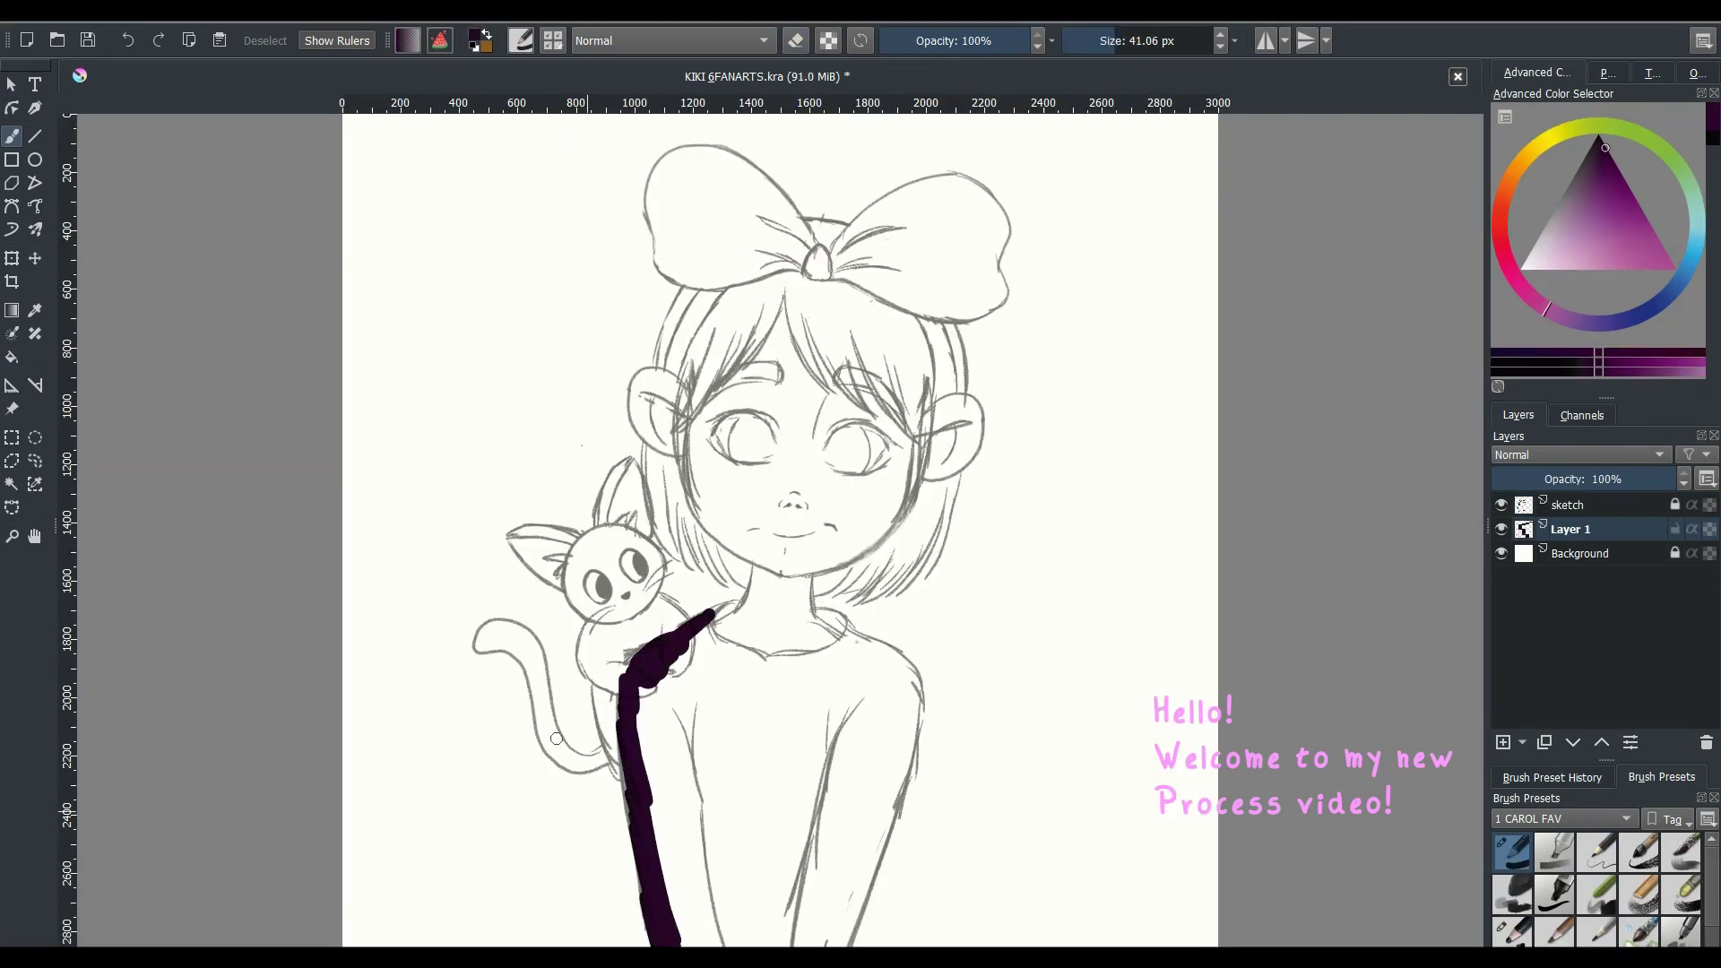
pyautogui.scroll(1, 643, 749)
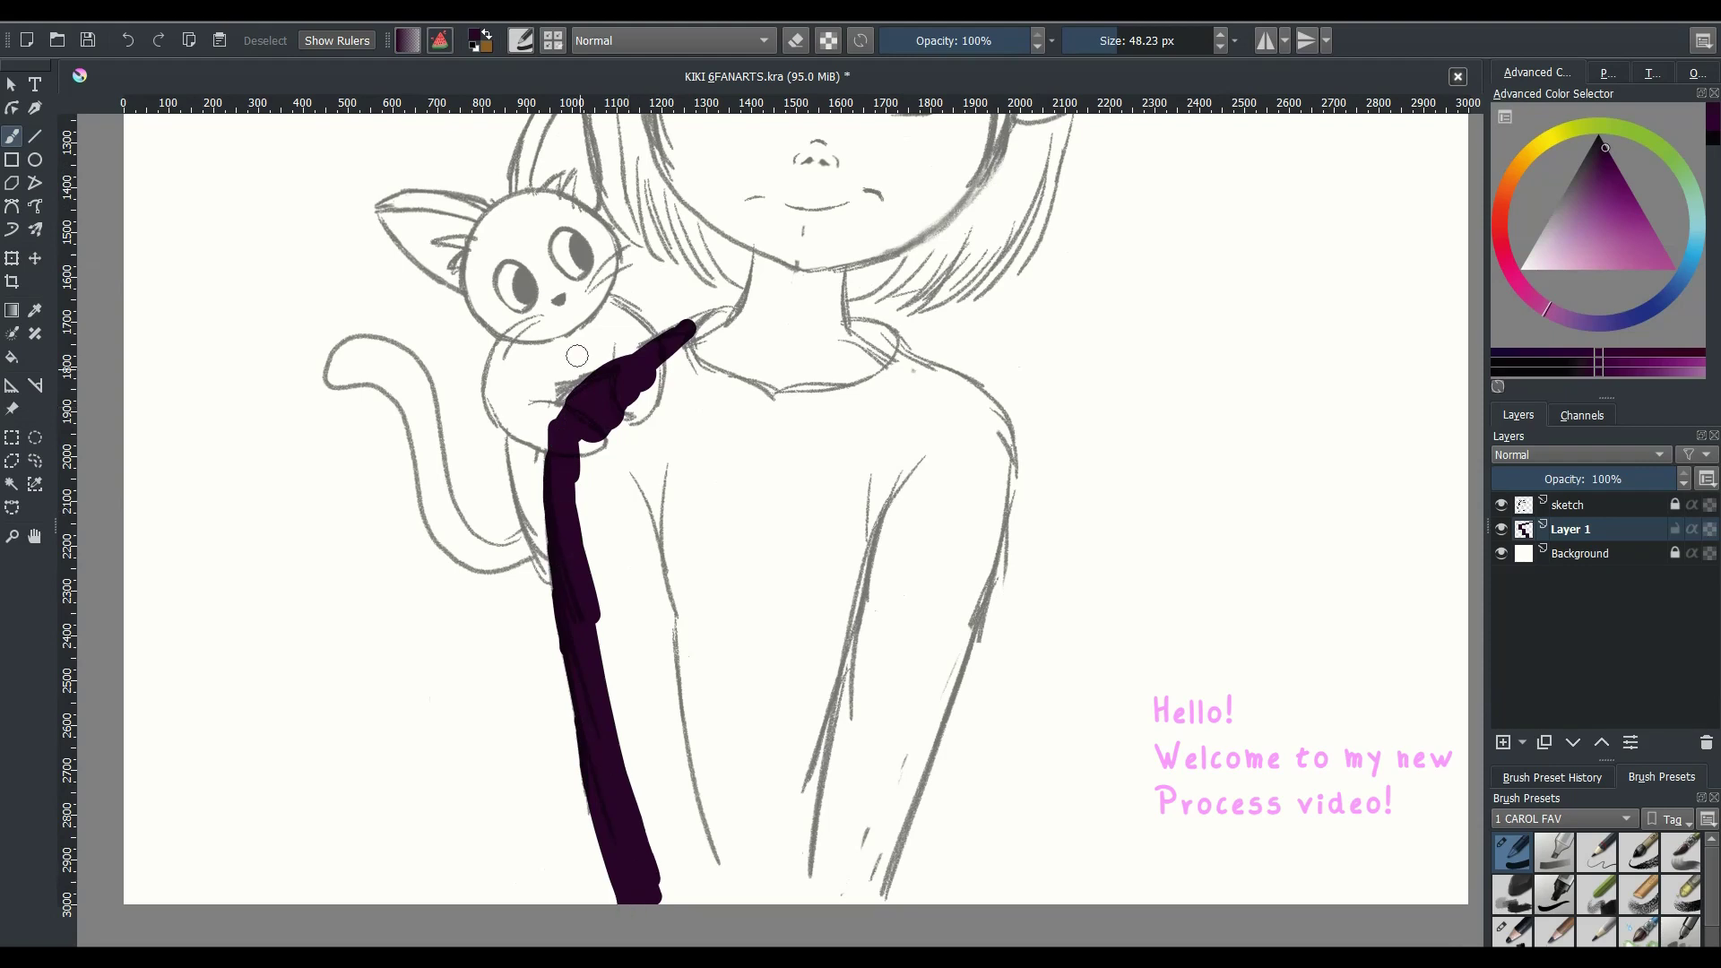
pyautogui.press('[')
pyautogui.press('[')
pyautogui.press('[')
pyautogui.moveTo(628, 354); pyautogui.dragTo(735, 309)
pyautogui.moveTo(850, 318); pyautogui.dragTo(1009, 520)
pyautogui.press('m')
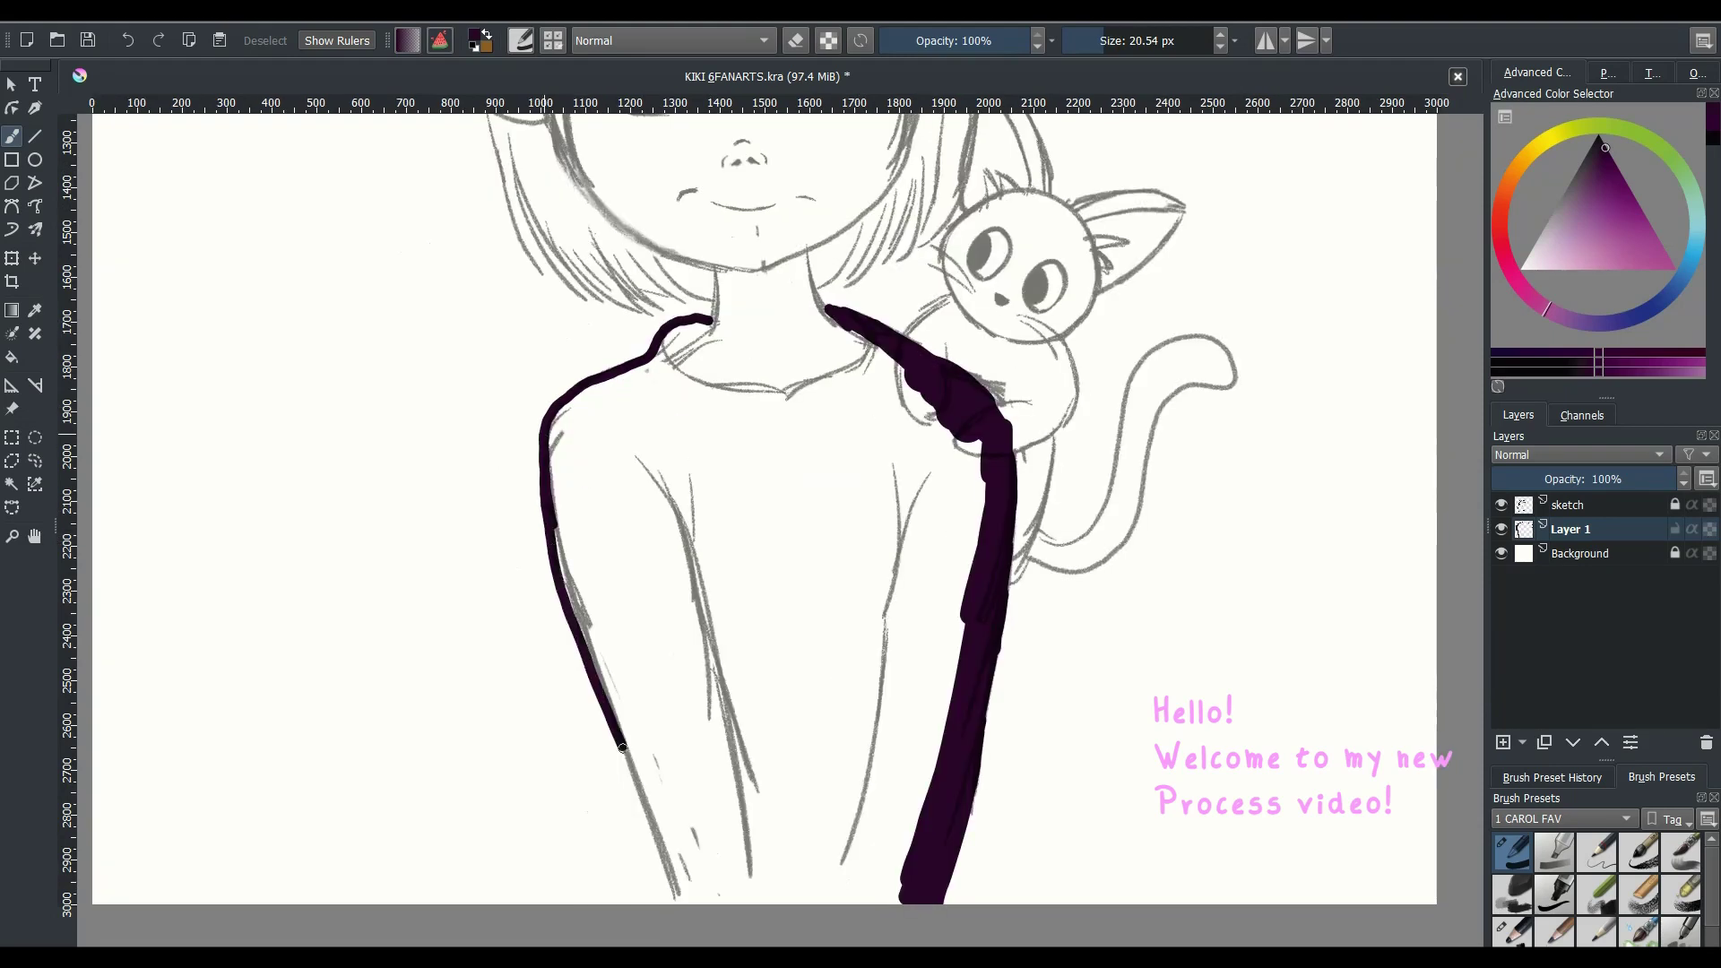
pyautogui.moveTo(544, 437); pyautogui.dragTo(695, 904)
pyautogui.moveTo(573, 619); pyautogui.dragTo(690, 904)
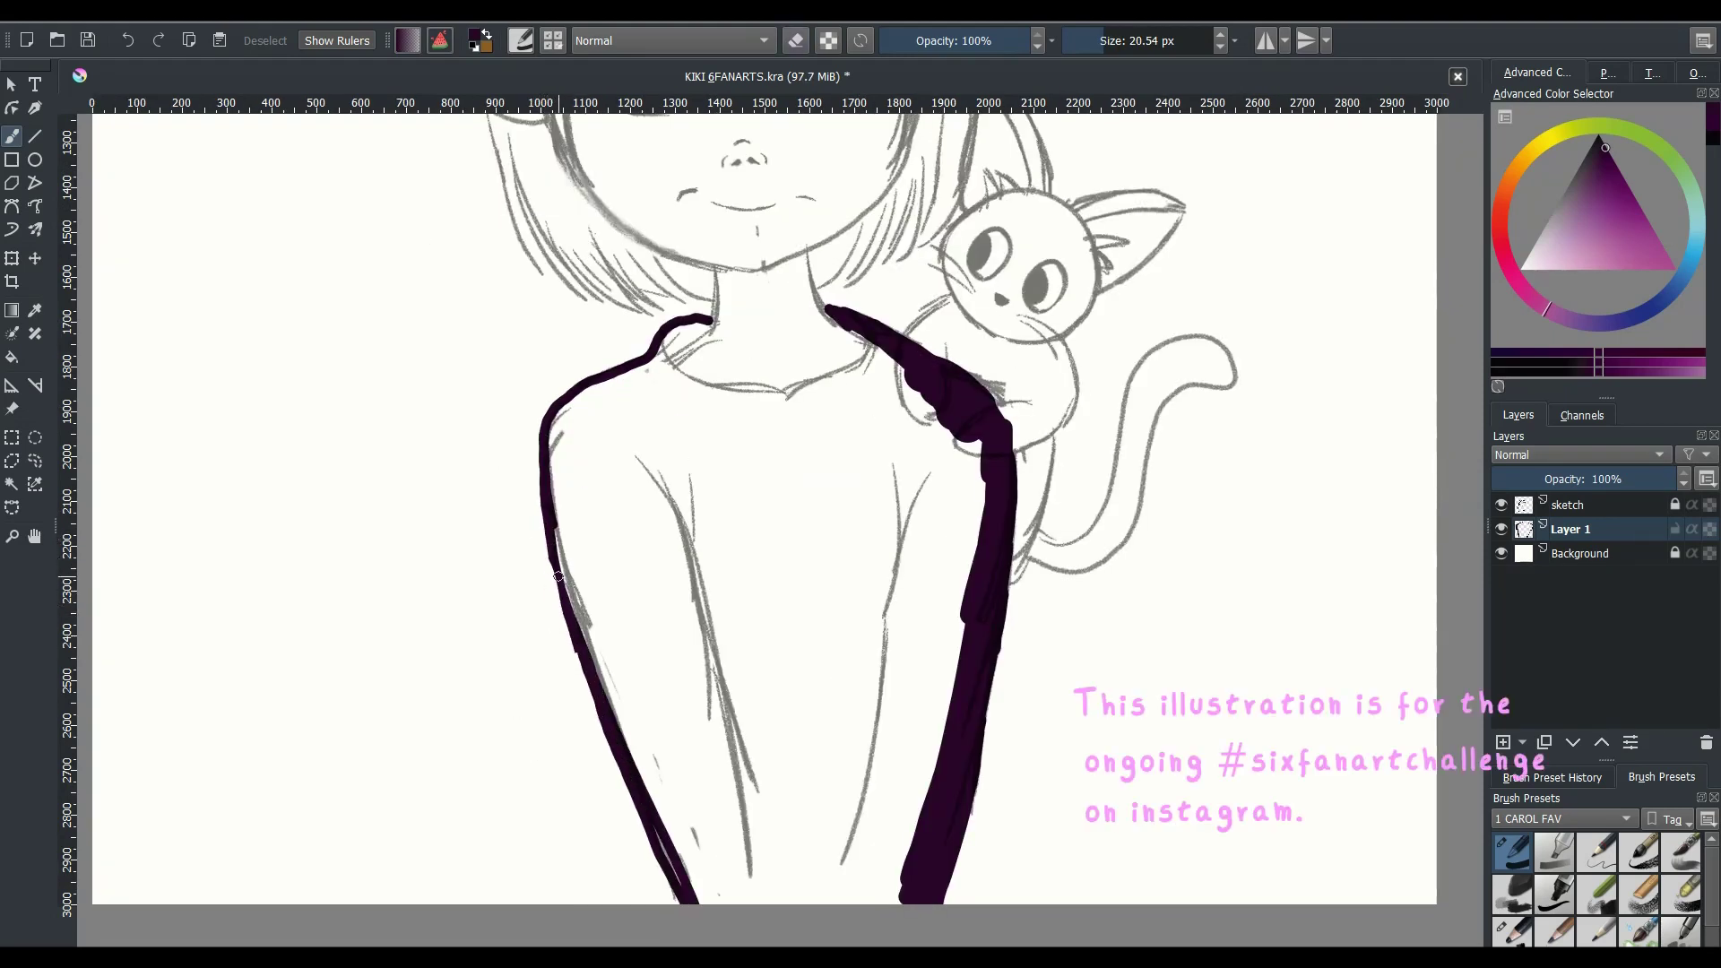
pyautogui.moveTo(660, 346); pyautogui.dragTo(875, 345)
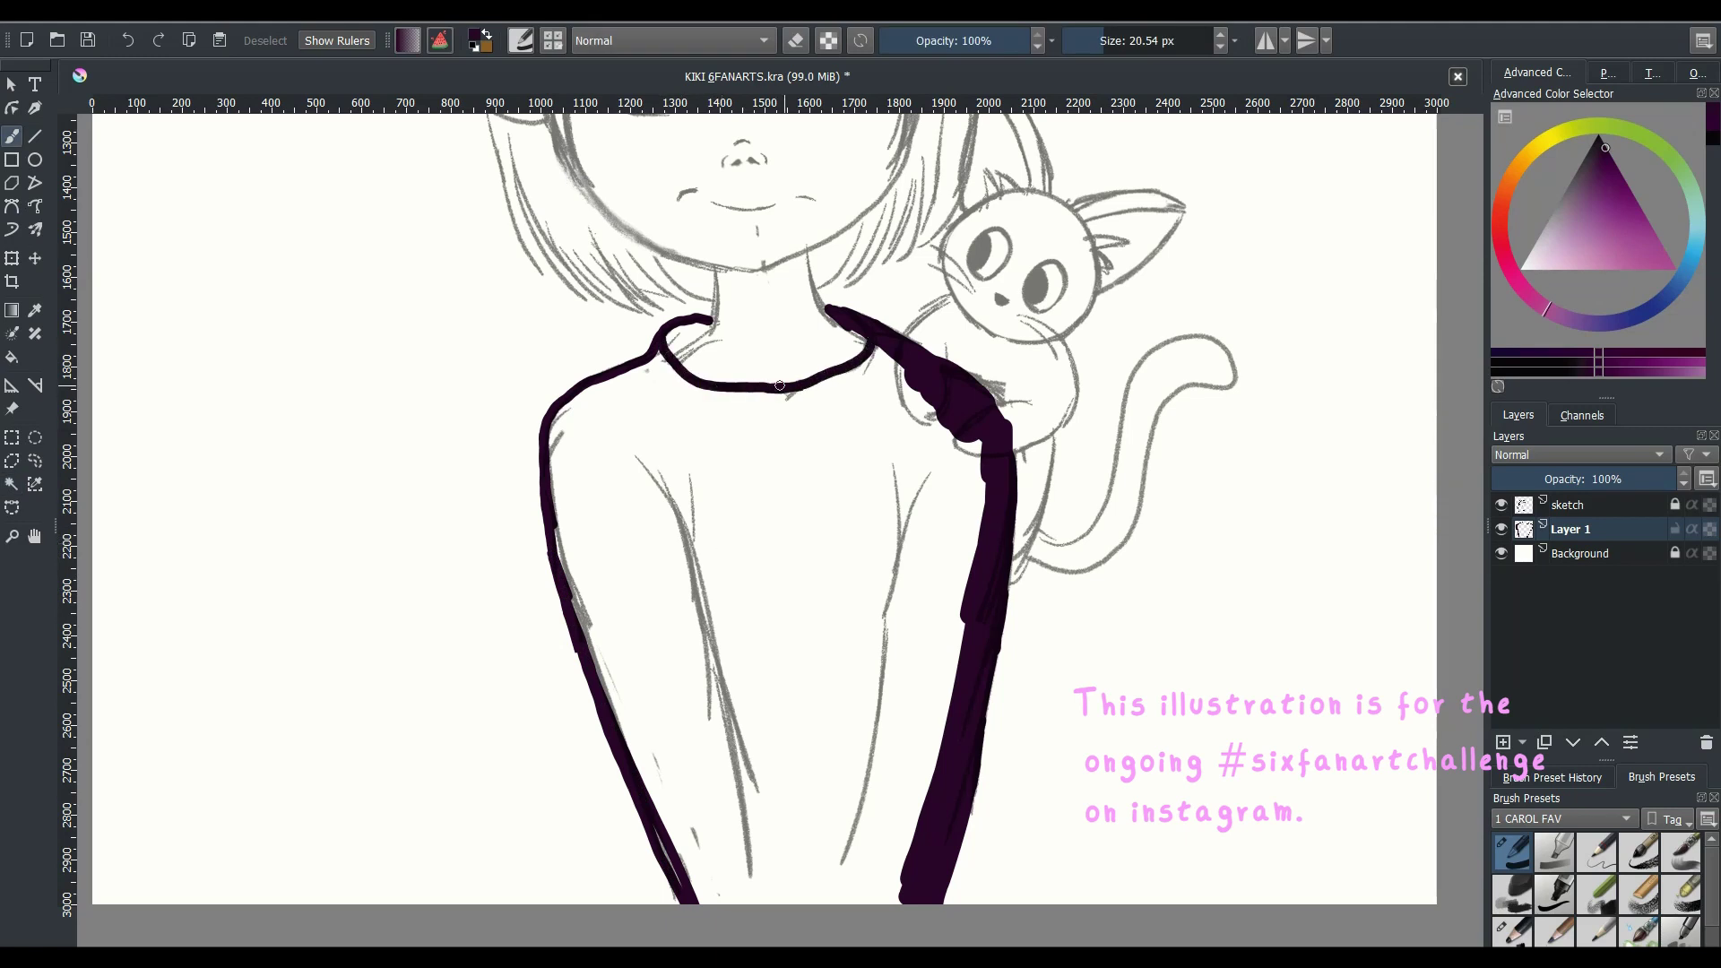
# - Bucket-fill the sweater dark purple and touch up both collar tips
pyautogui.press('f')
pyautogui.click(771, 574)
pyautogui.press('b')
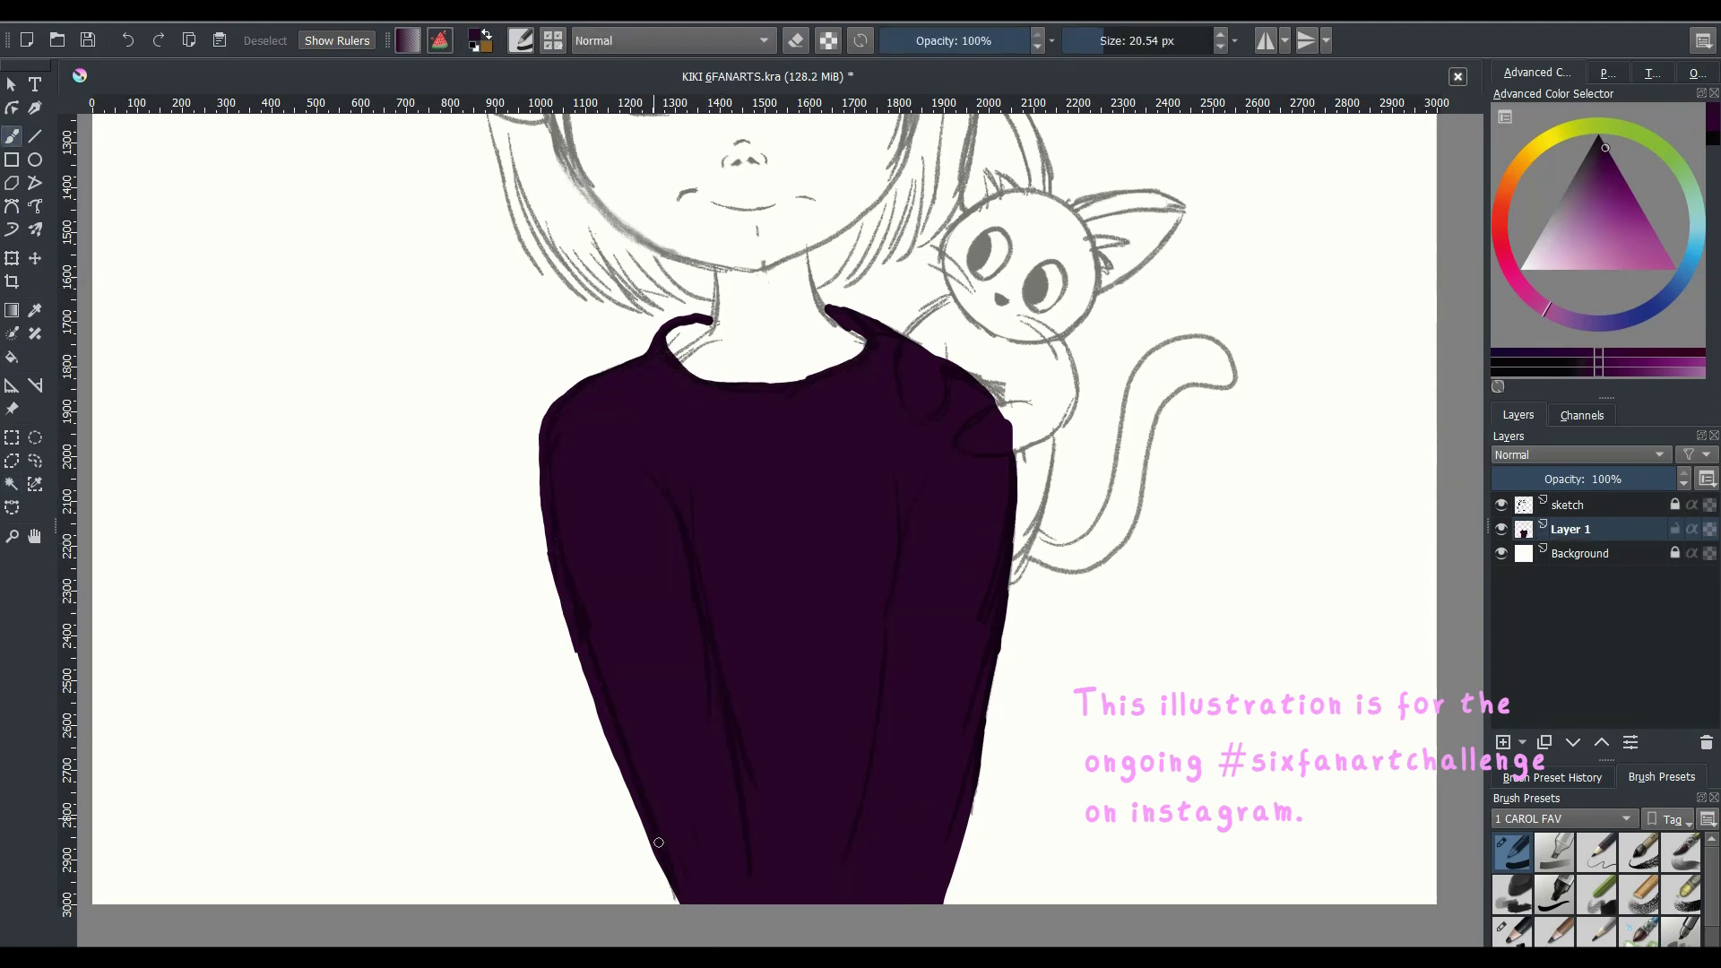
pyautogui.moveTo(658, 843); pyautogui.dragTo(677, 901)
pyautogui.press('m')
pyautogui.moveTo(852, 324); pyautogui.dragTo(886, 338)
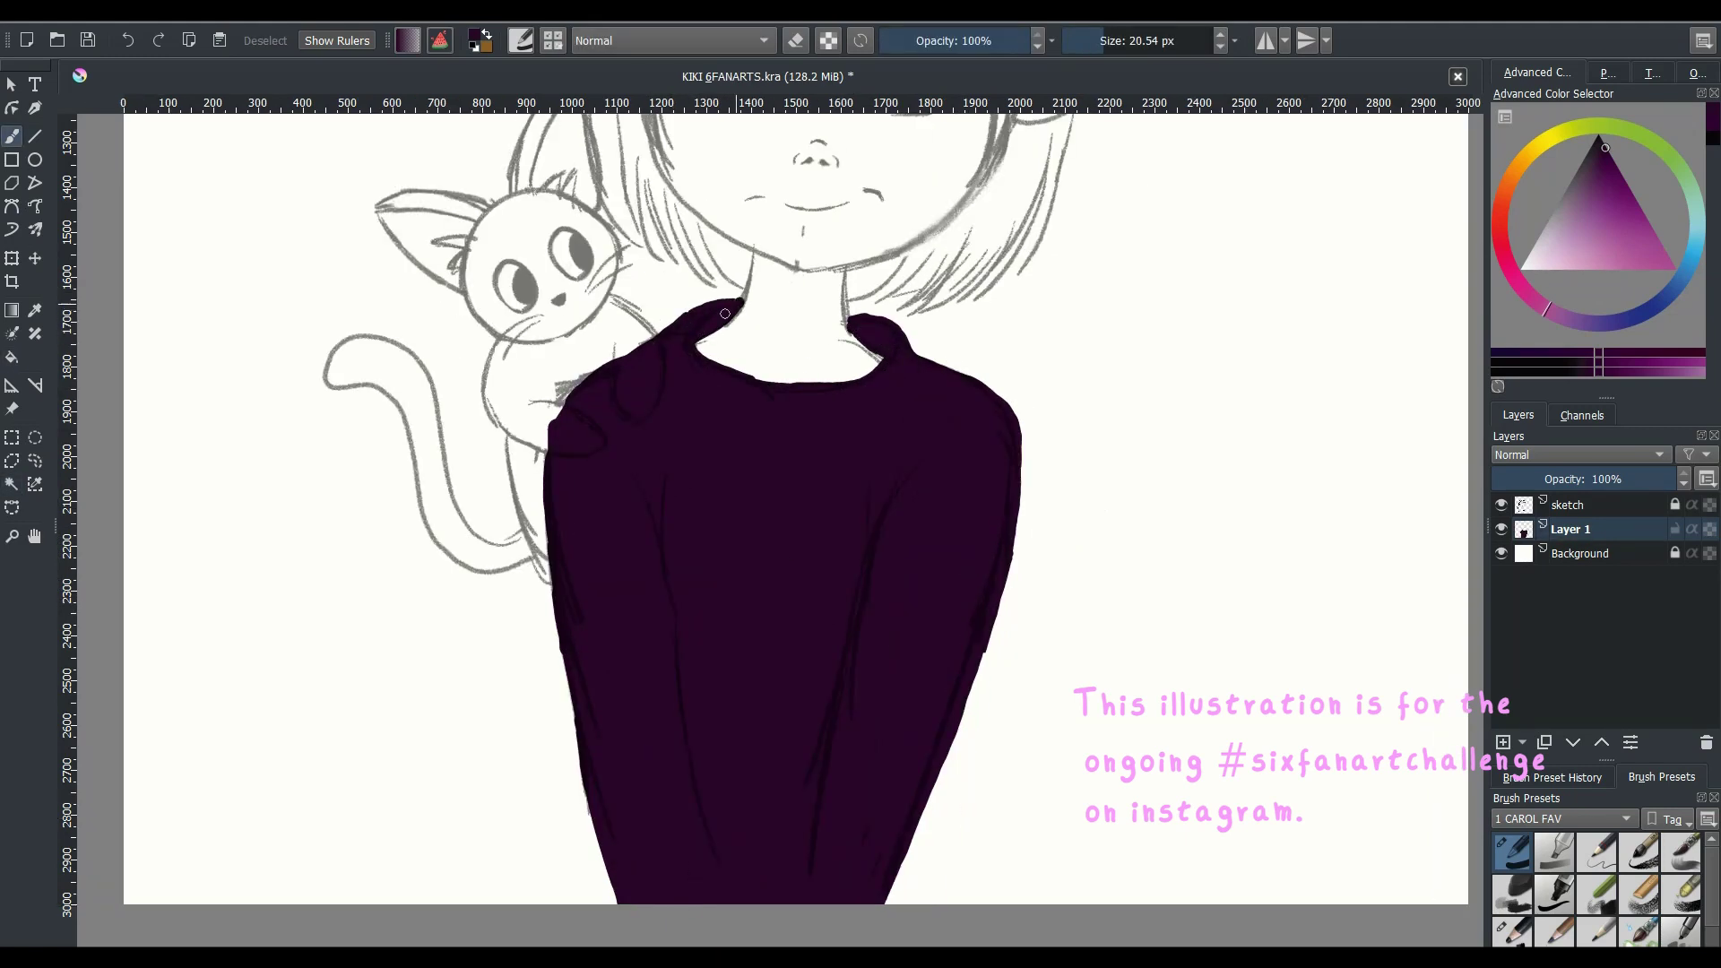
# - Pick a peach skin colour and lay a first stroke across the left cheek
pyautogui.moveTo(725, 312); pyautogui.dragTo(887, 671)
pyautogui.click(1511, 181)
pyautogui.click(1554, 260)
pyautogui.moveTo(817, 444)
pyautogui.mouseDown()
pyautogui.moveTo(830, 507)
pyautogui.moveTo(968, 618)
pyautogui.moveTo(1170, 404)
pyautogui.mouseUp()
# - Undo the face strokes and bucket-fill the Background layer grey
pyautogui.moveTo(798, 488); pyautogui.dragTo(862, 558)
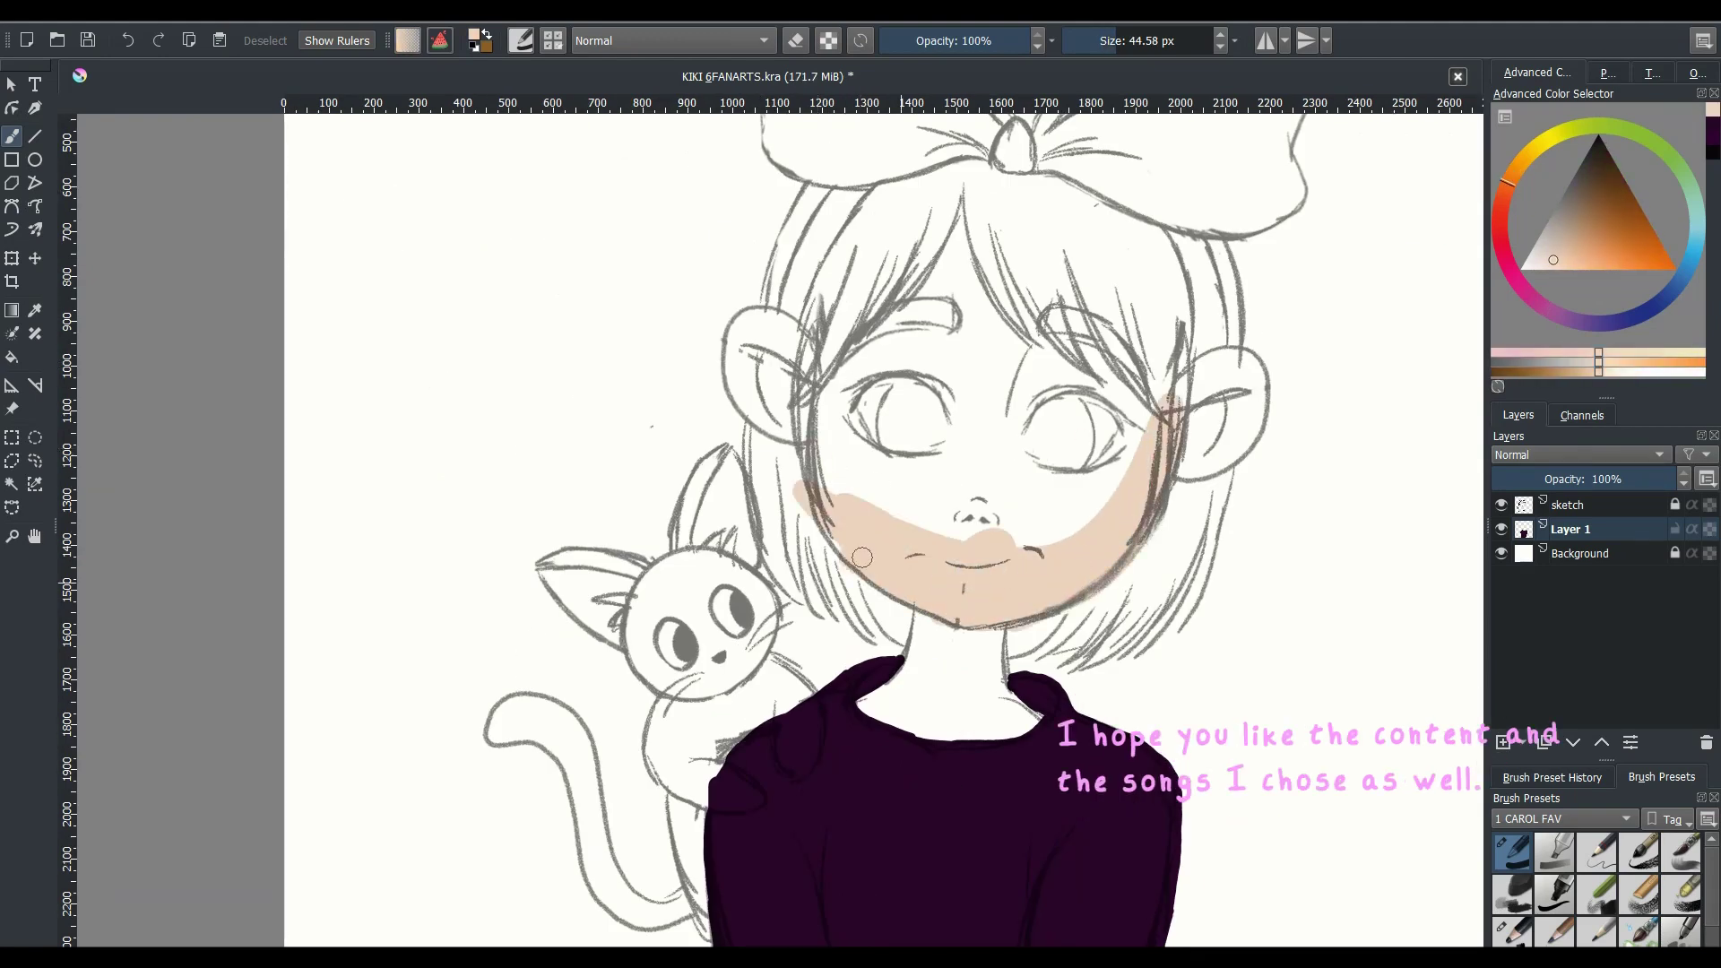
pyautogui.hotkey('ctrl', 'z')
pyautogui.press('-')
pyautogui.click(1502, 529)
pyautogui.click(1582, 553)
pyautogui.click(1569, 182)
pyautogui.press('f')
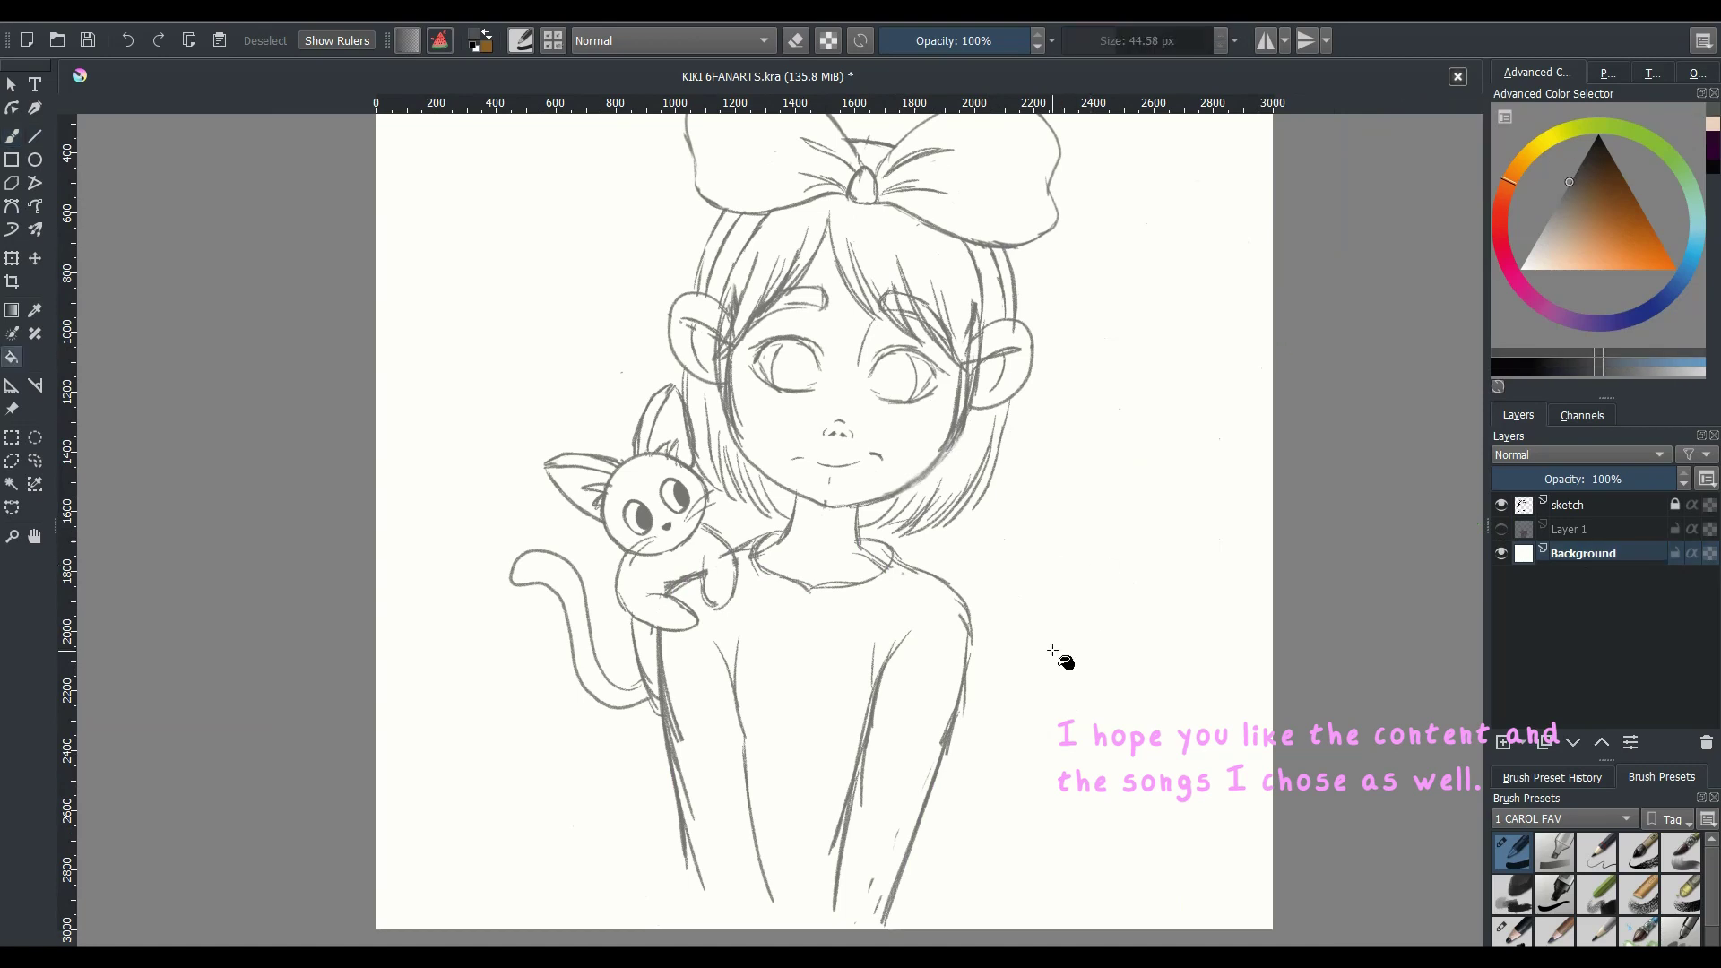
pyautogui.click(1054, 651)
pyautogui.click(1501, 529)
# - On Layer 1, paint the girl's whole face in peach skin tone
pyautogui.click(1582, 529)
pyautogui.click(1552, 259)
pyautogui.press('+')
pyautogui.moveTo(789, 354)
pyautogui.mouseDown()
pyautogui.moveTo(743, 536)
pyautogui.moveTo(986, 628)
pyautogui.moveTo(1071, 457)
pyautogui.mouseUp()
pyautogui.moveTo(806, 466); pyautogui.dragTo(1138, 394)
pyautogui.press(']')
pyautogui.moveTo(833, 386)
pyautogui.mouseDown()
pyautogui.moveTo(861, 247)
pyautogui.moveTo(904, 603)
pyautogui.moveTo(1031, 359)
pyautogui.mouseUp()
pyautogui.moveTo(717, 404); pyautogui.dragTo(798, 323)
# - Paint both ears and the neck peach with a smaller brush
pyautogui.press('[')
pyautogui.press('[')
pyautogui.press('[')
pyautogui.moveTo(1130, 386)
pyautogui.mouseDown()
pyautogui.moveTo(1160, 406)
pyautogui.moveTo(1103, 493)
pyautogui.mouseUp()
pyautogui.moveTo(663, 431); pyautogui.dragTo(699, 394)
pyautogui.moveTo(852, 655); pyautogui.dragTo(896, 717)
pyautogui.press('[')
pyautogui.press('[')
pyautogui.press('[')
pyautogui.moveTo(780, 726)
pyautogui.mouseDown()
pyautogui.moveTo(861, 758)
pyautogui.moveTo(923, 753)
pyautogui.mouseUp()
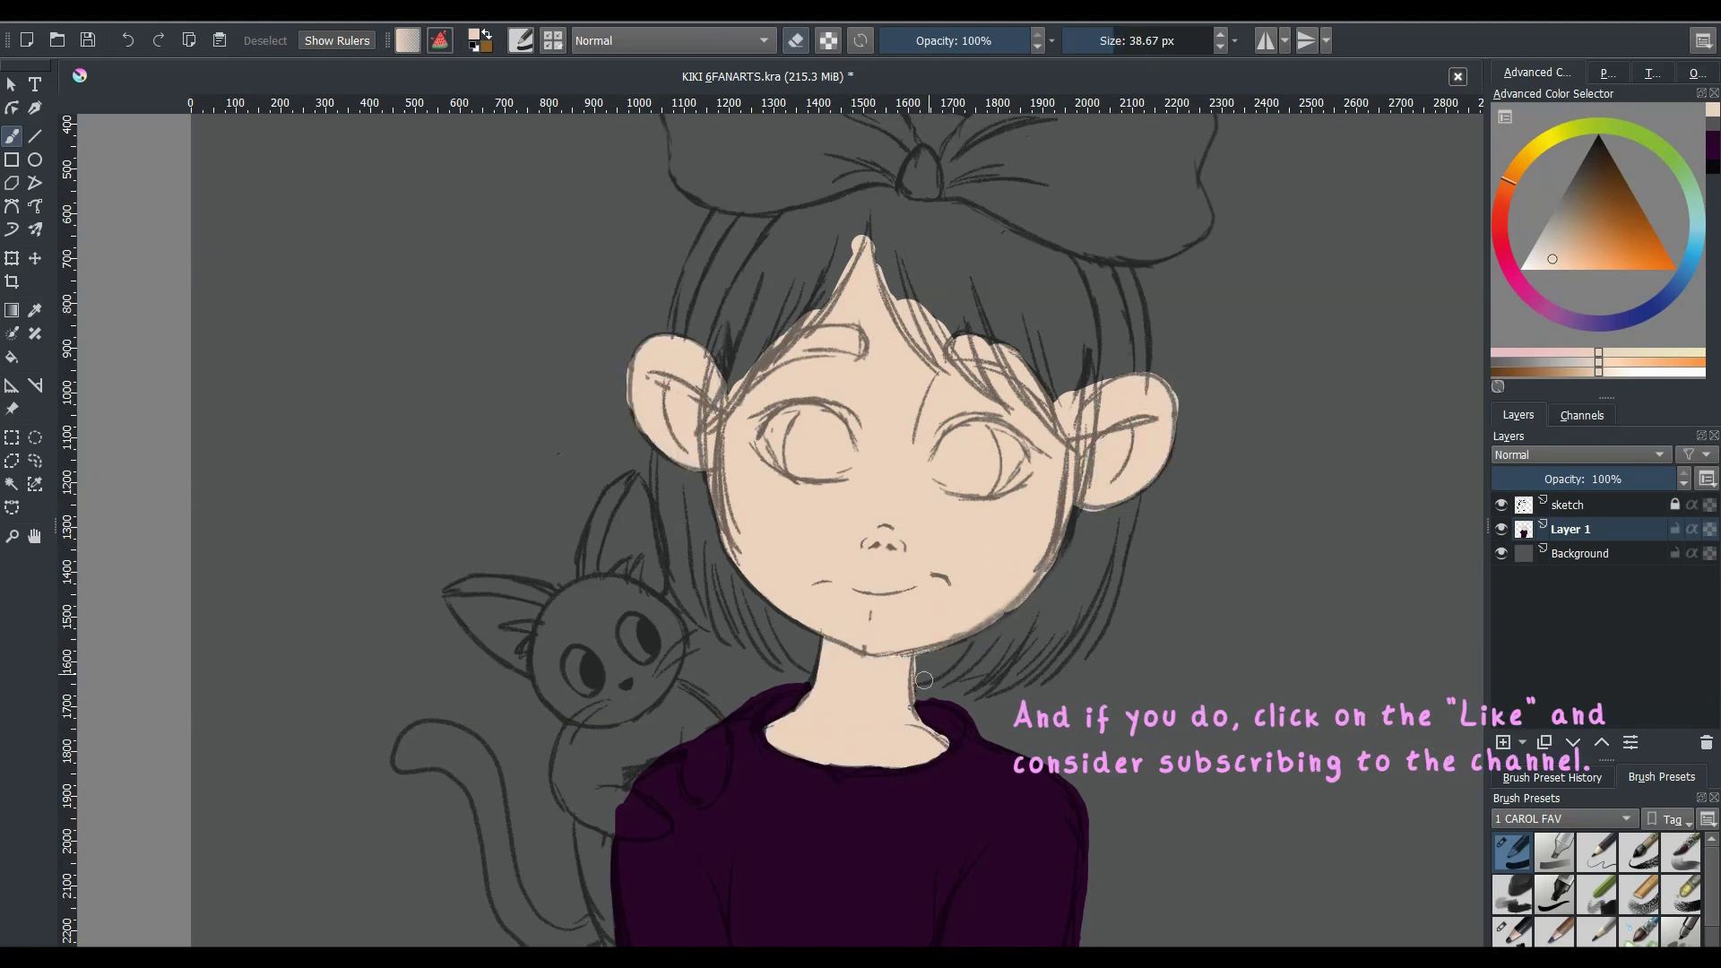
pyautogui.press('-')
# - Pick dark navy and paint the hair left of the bow, re-showing the Background layer
pyautogui.click(1603, 142)
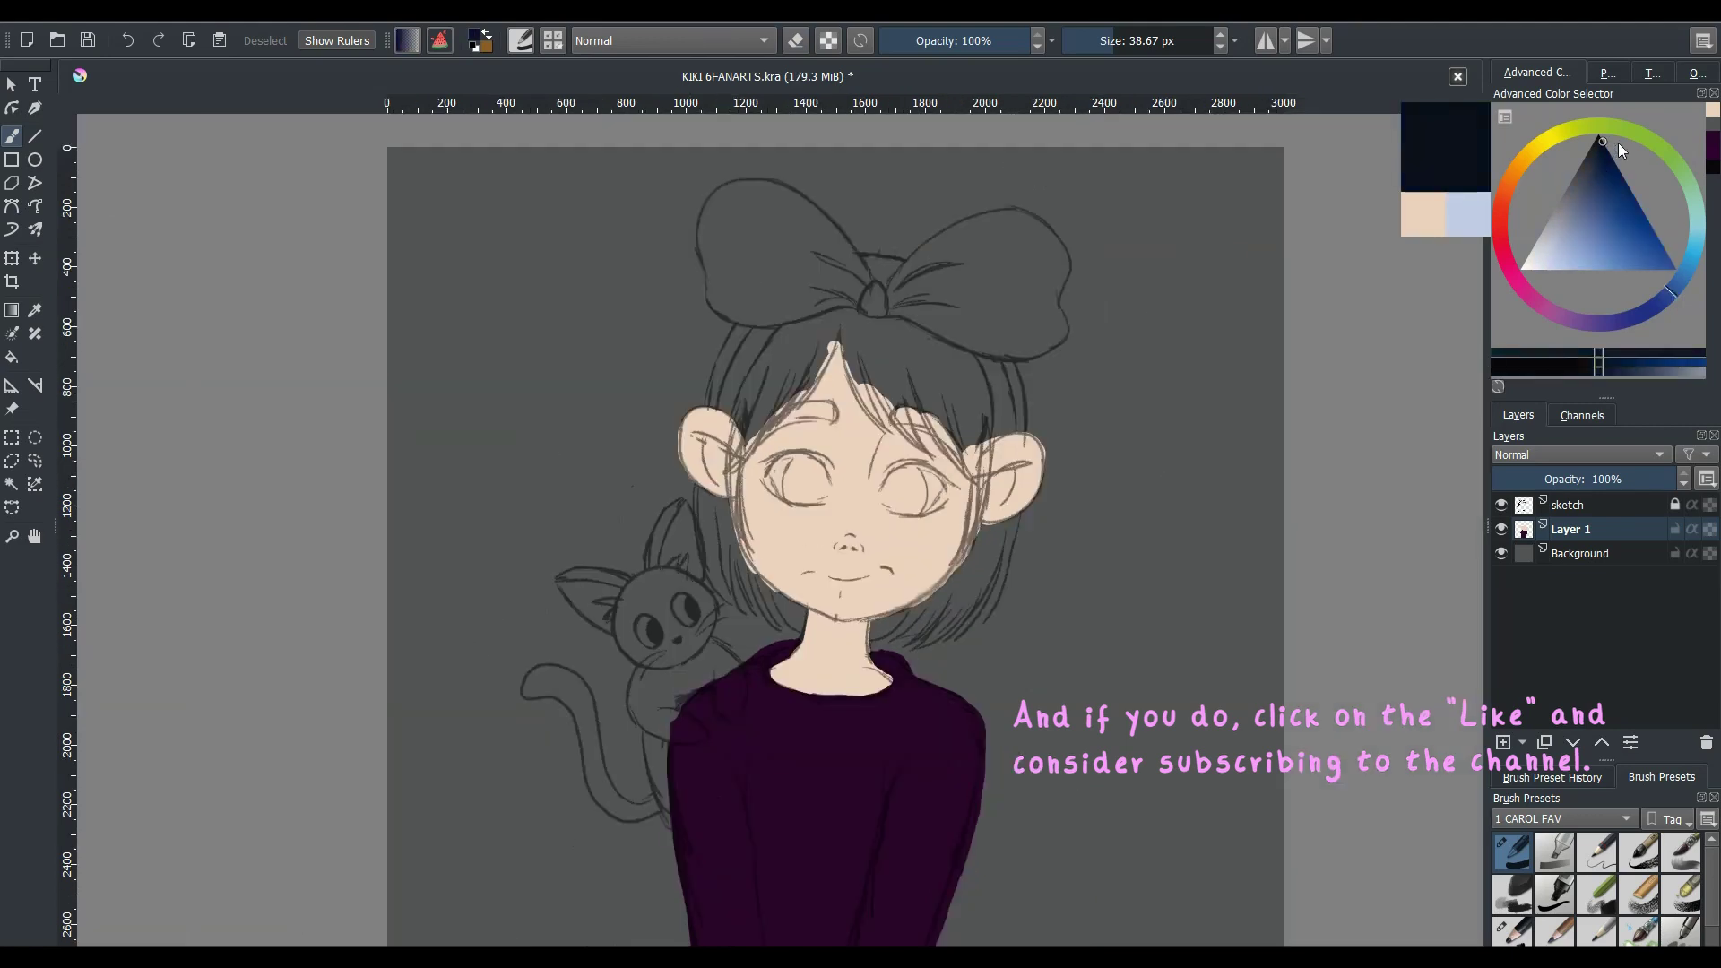
pyautogui.moveTo(833, 330)
pyautogui.mouseDown()
pyautogui.moveTo(762, 413)
pyautogui.moveTo(726, 367)
pyautogui.moveTo(752, 428)
pyautogui.mouseUp()
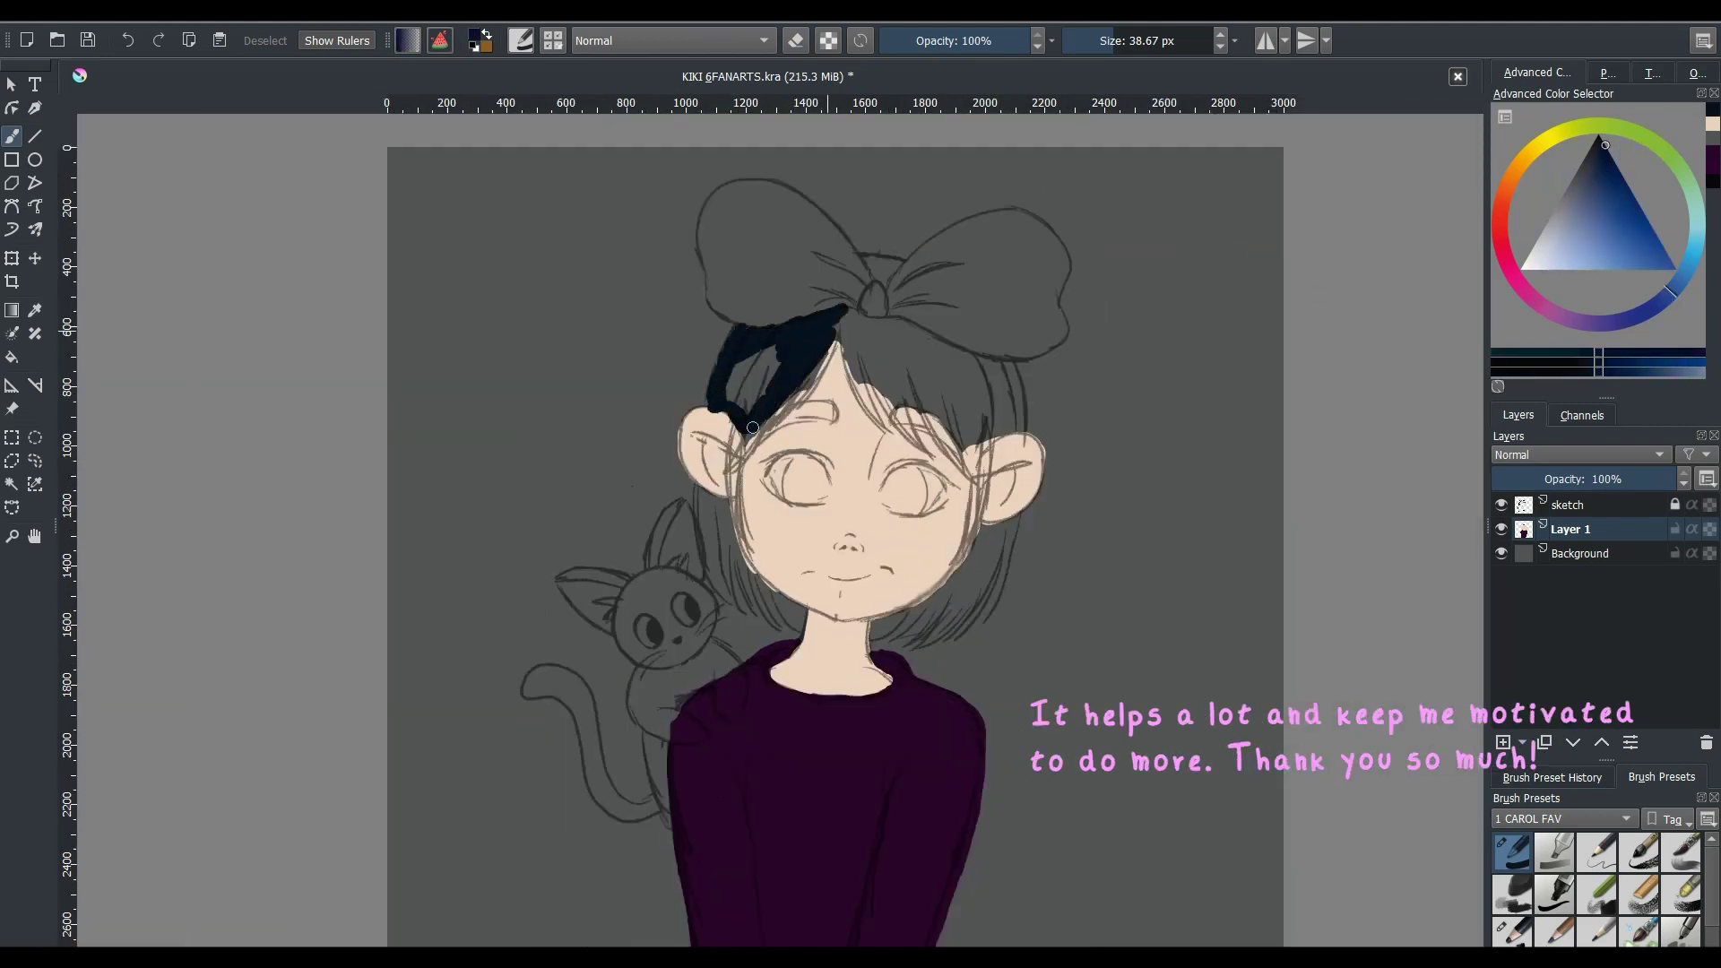
pyautogui.hotkey('ctrl', 'z')
pyautogui.hotkey('ctrl', 'z')
pyautogui.hotkey('ctrl', 'z')
pyautogui.click(1597, 146)
pyautogui.press(']')
pyautogui.press(']')
pyautogui.press(']')
pyautogui.moveTo(833, 318)
pyautogui.mouseDown()
pyautogui.moveTo(753, 425)
pyautogui.moveTo(744, 349)
pyautogui.moveTo(737, 435)
pyautogui.moveTo(780, 399)
pyautogui.mouseUp()
pyautogui.click(1502, 553)
pyautogui.press('[')
pyautogui.press('-')
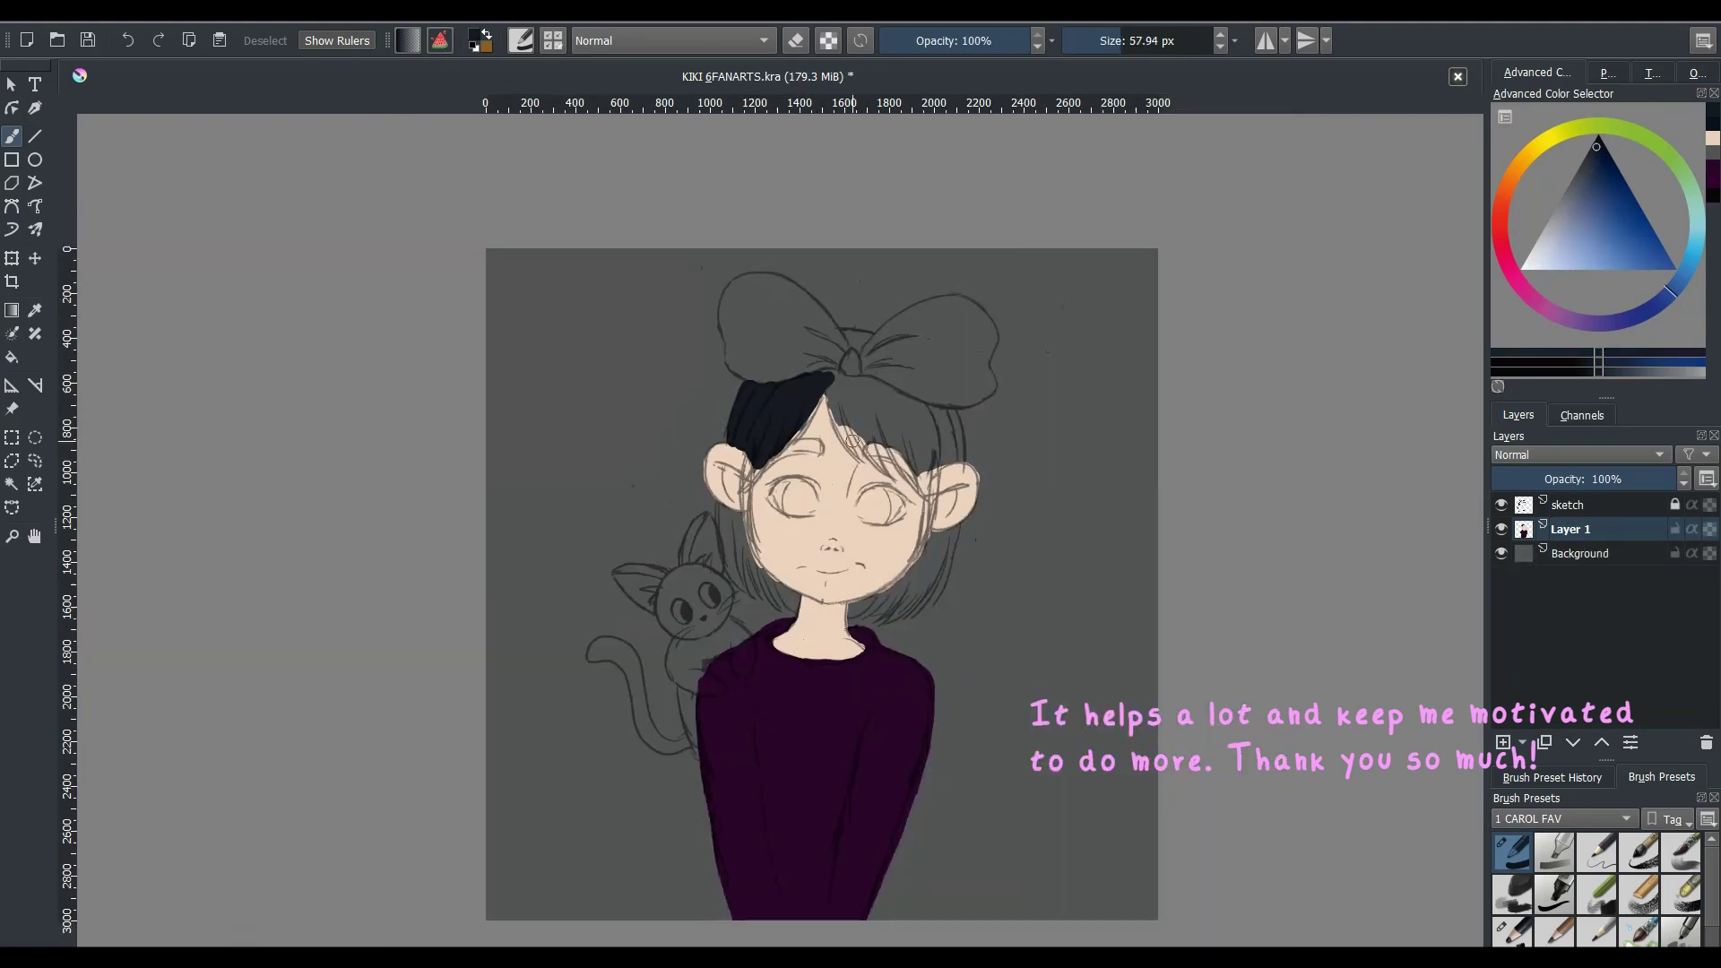
pyautogui.scroll(-1, 708, 529)
pyautogui.scroll(2, 708, 529)
pyautogui.scroll(2, 709, 529)
# - Paint navy hair down both sides of the face to the neck
pyautogui.moveTo(758, 506)
pyautogui.mouseDown()
pyautogui.moveTo(786, 542)
pyautogui.moveTo(787, 632)
pyautogui.moveTo(910, 708)
pyautogui.mouseUp()
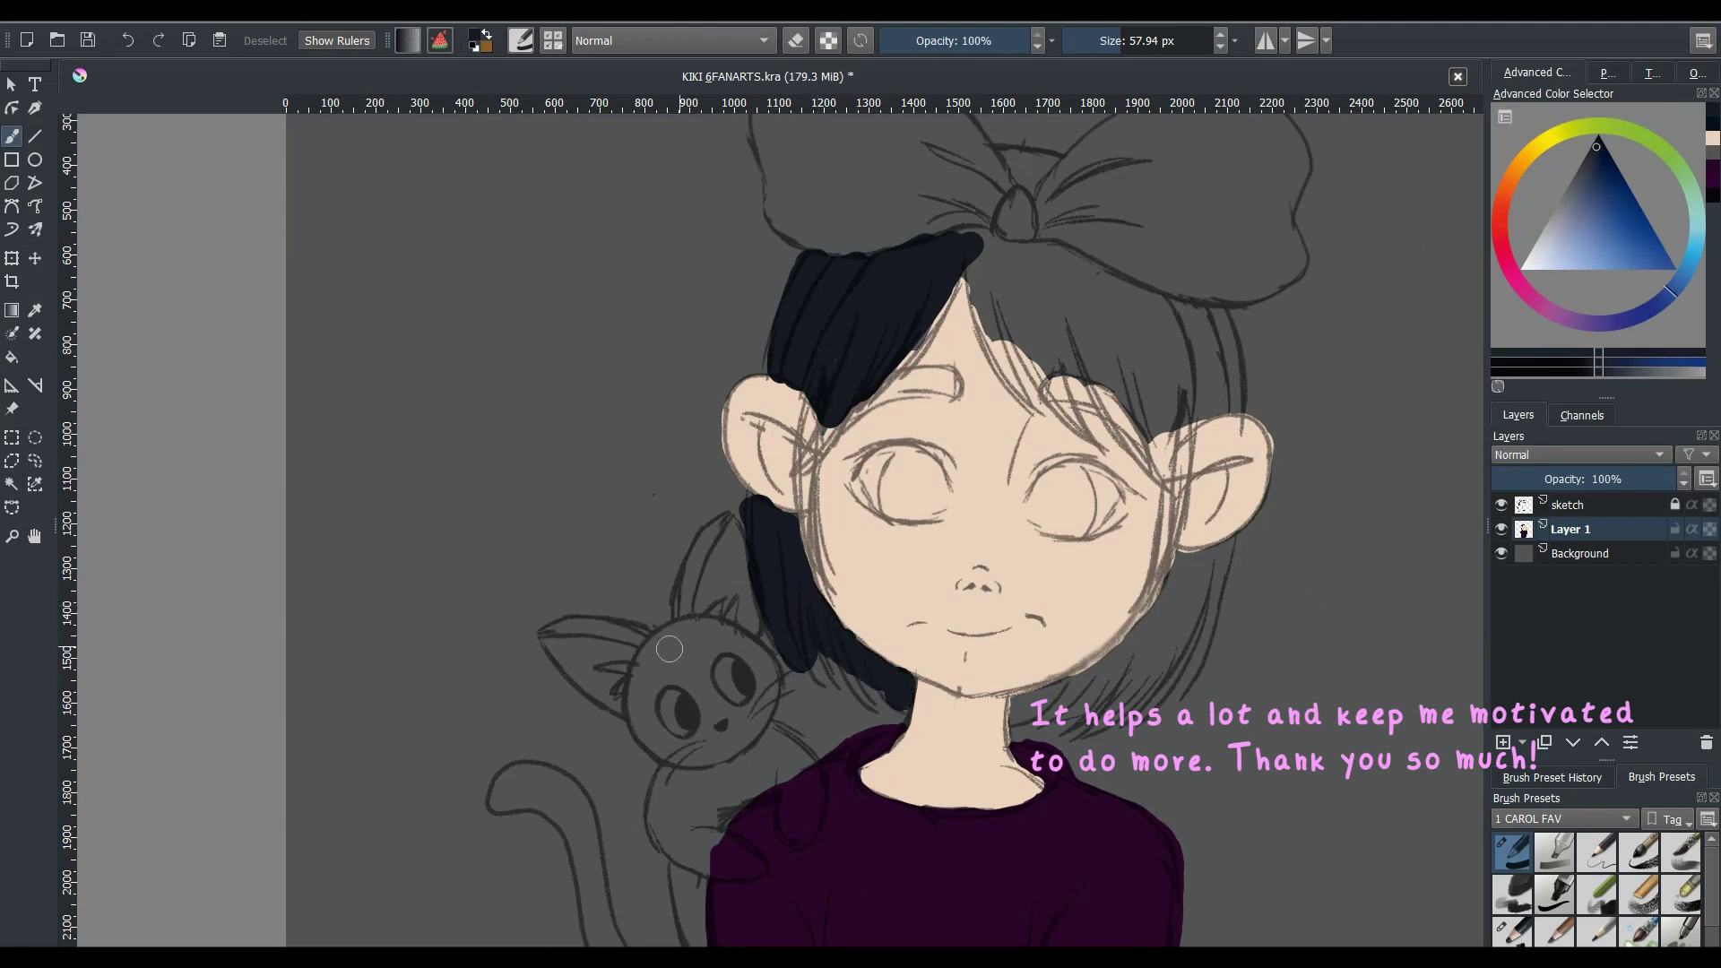
pyautogui.moveTo(813, 588)
pyautogui.mouseDown()
pyautogui.moveTo(820, 663)
pyautogui.moveTo(944, 751)
pyautogui.moveTo(861, 731)
pyautogui.mouseUp()
pyautogui.press('[')
pyautogui.scroll(-1, 1126, 657)
pyautogui.scroll(2, 1126, 657)
pyautogui.moveTo(1087, 752); pyautogui.dragTo(1121, 780)
pyautogui.press('-')
pyautogui.moveTo(1139, 628)
pyautogui.mouseDown()
pyautogui.moveTo(1215, 551)
pyautogui.moveTo(1179, 663)
pyautogui.moveTo(1040, 726)
pyautogui.mouseUp()
pyautogui.moveTo(1157, 699); pyautogui.dragTo(1013, 730)
pyautogui.press('[')
pyautogui.moveTo(1235, 538); pyautogui.dragTo(1230, 600)
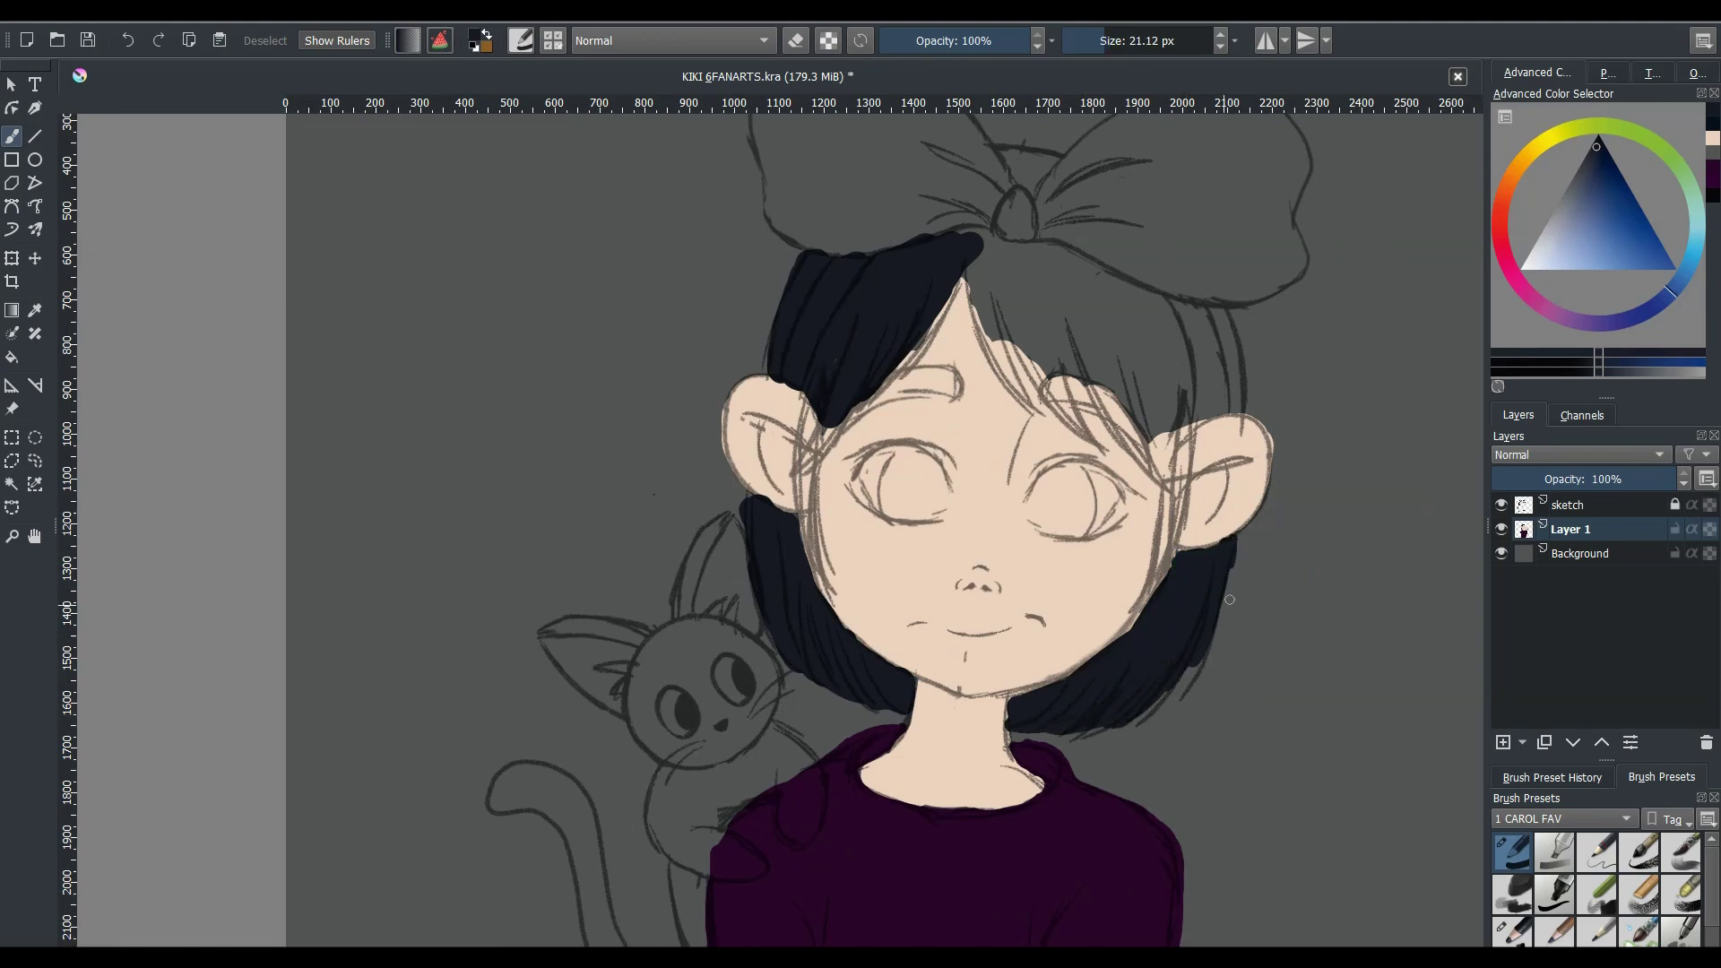
# - Paint navy bang strands across the forehead and fill the gaps between them
pyautogui.press('[')
pyautogui.moveTo(964, 239); pyautogui.dragTo(1040, 412)
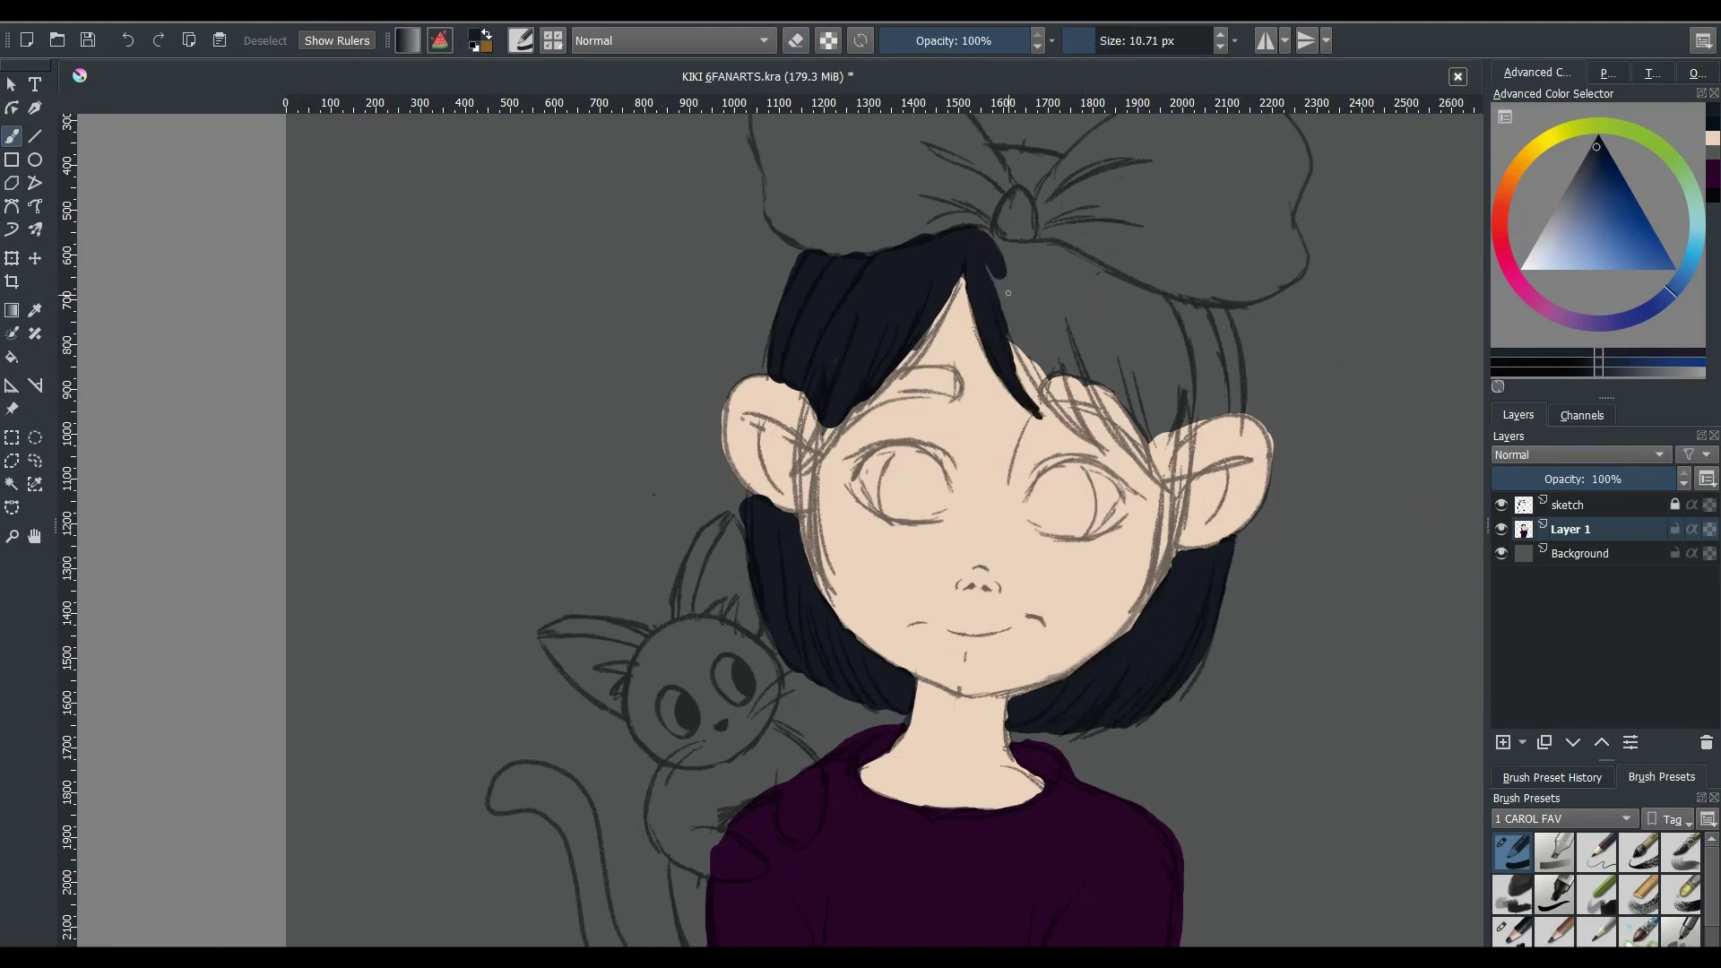
pyautogui.moveTo(999, 269); pyautogui.dragTo(1080, 425)
pyautogui.press(']')
pyautogui.moveTo(1022, 345); pyautogui.dragTo(1089, 439)
pyautogui.moveTo(1036, 273); pyautogui.dragTo(1103, 449)
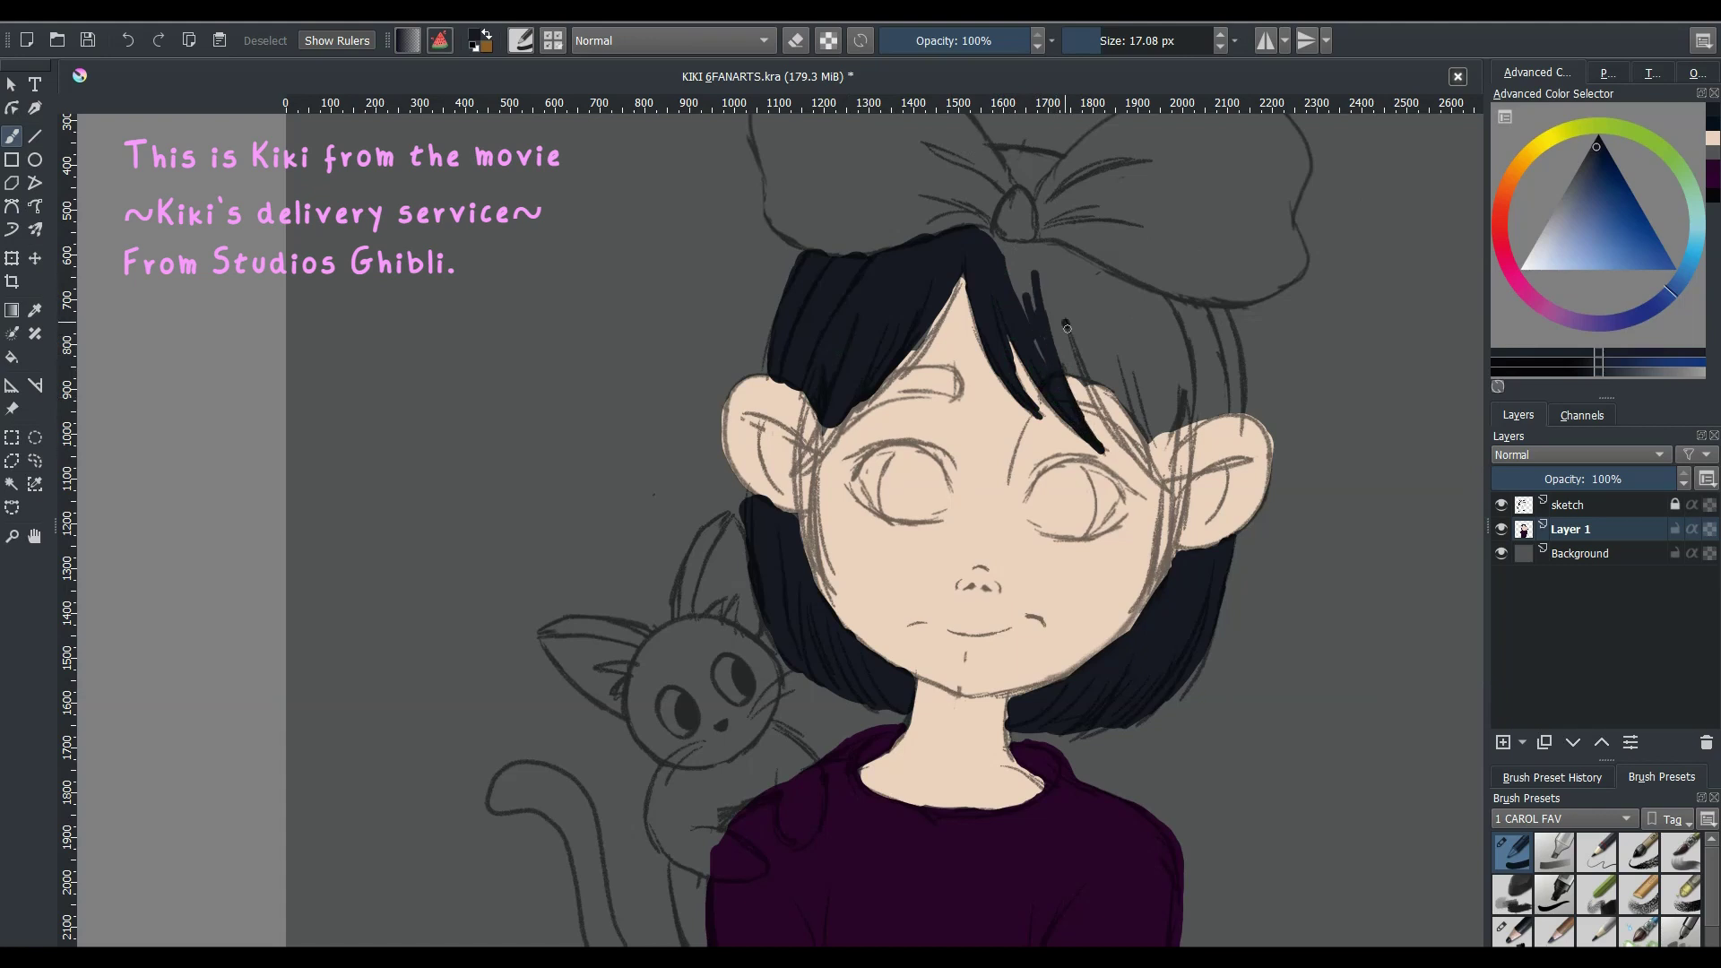
pyautogui.moveTo(1067, 323)
pyautogui.mouseDown()
pyautogui.moveTo(1165, 488)
pyautogui.moveTo(1125, 399)
pyautogui.mouseUp()
pyautogui.moveTo(986, 229); pyautogui.dragTo(1031, 314)
pyautogui.moveTo(1049, 242); pyautogui.dragTo(1166, 493)
pyautogui.press('[')
# - Fill the hair around the right ear and the right side of the head
pyautogui.moveTo(1148, 399); pyautogui.dragTo(1188, 484)
pyautogui.moveTo(1138, 354); pyautogui.dragTo(1182, 484)
pyautogui.moveTo(1179, 488); pyautogui.dragTo(1107, 647)
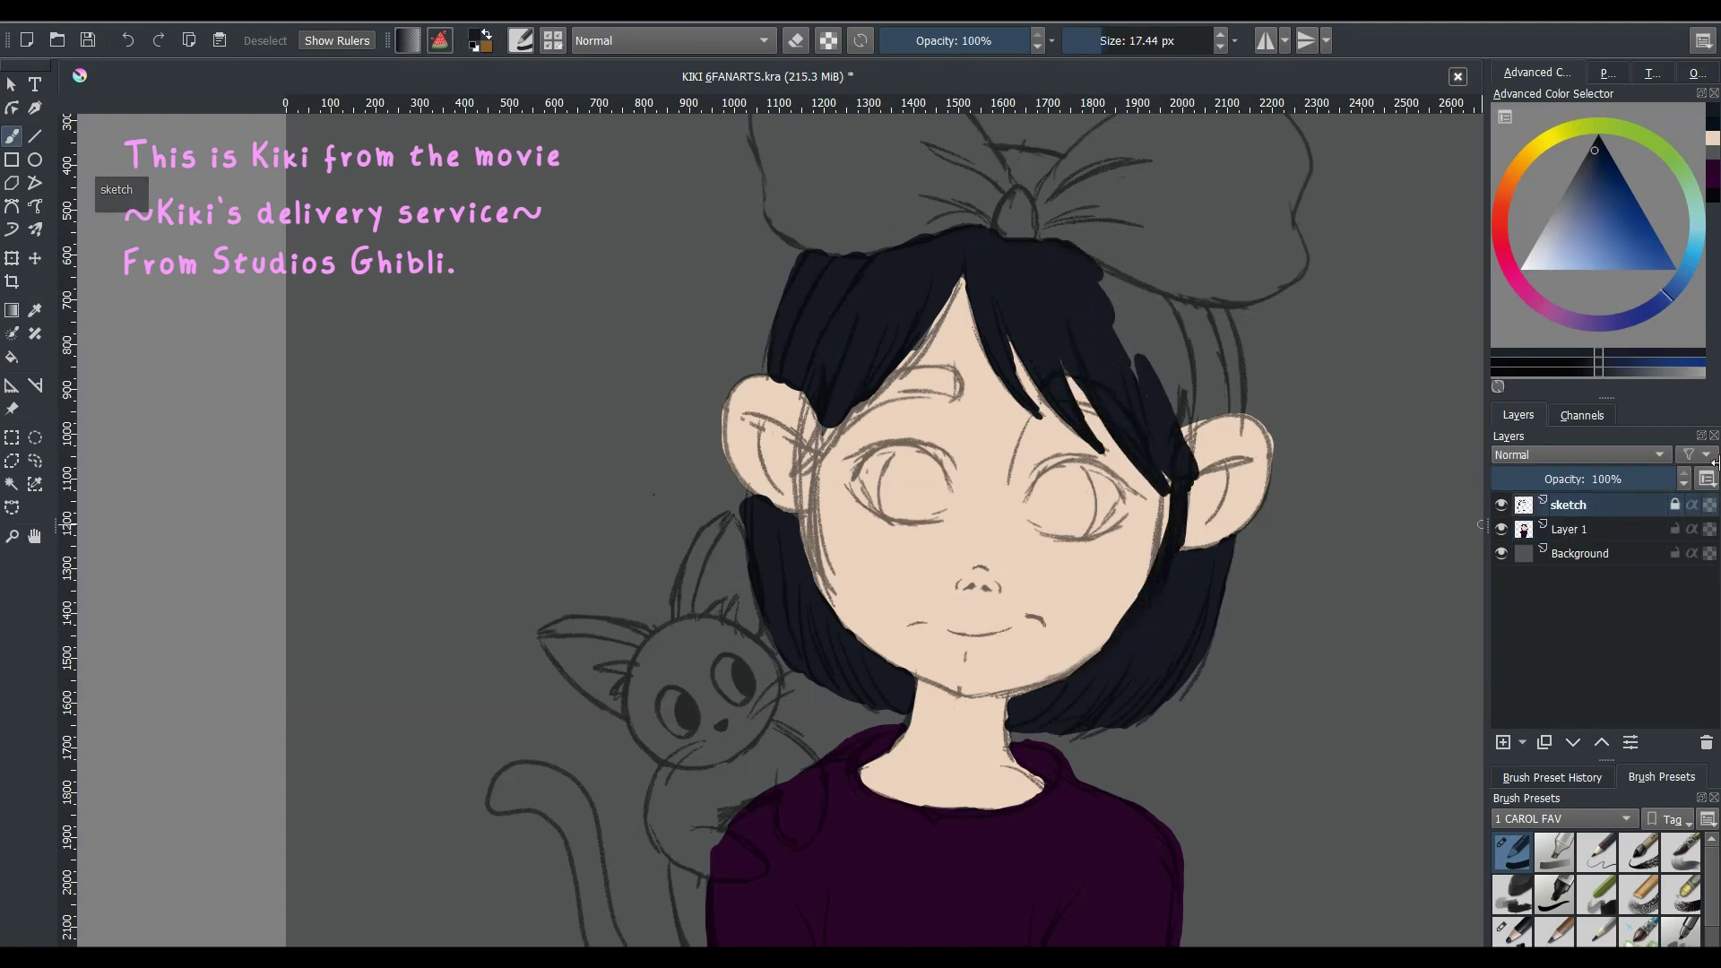
pyautogui.moveTo(1137, 336)
pyautogui.mouseDown()
pyautogui.moveTo(1186, 430)
pyautogui.moveTo(1107, 283)
pyautogui.moveTo(1170, 377)
pyautogui.mouseUp()
pyautogui.press(']')
pyautogui.press(']')
pyautogui.press(']')
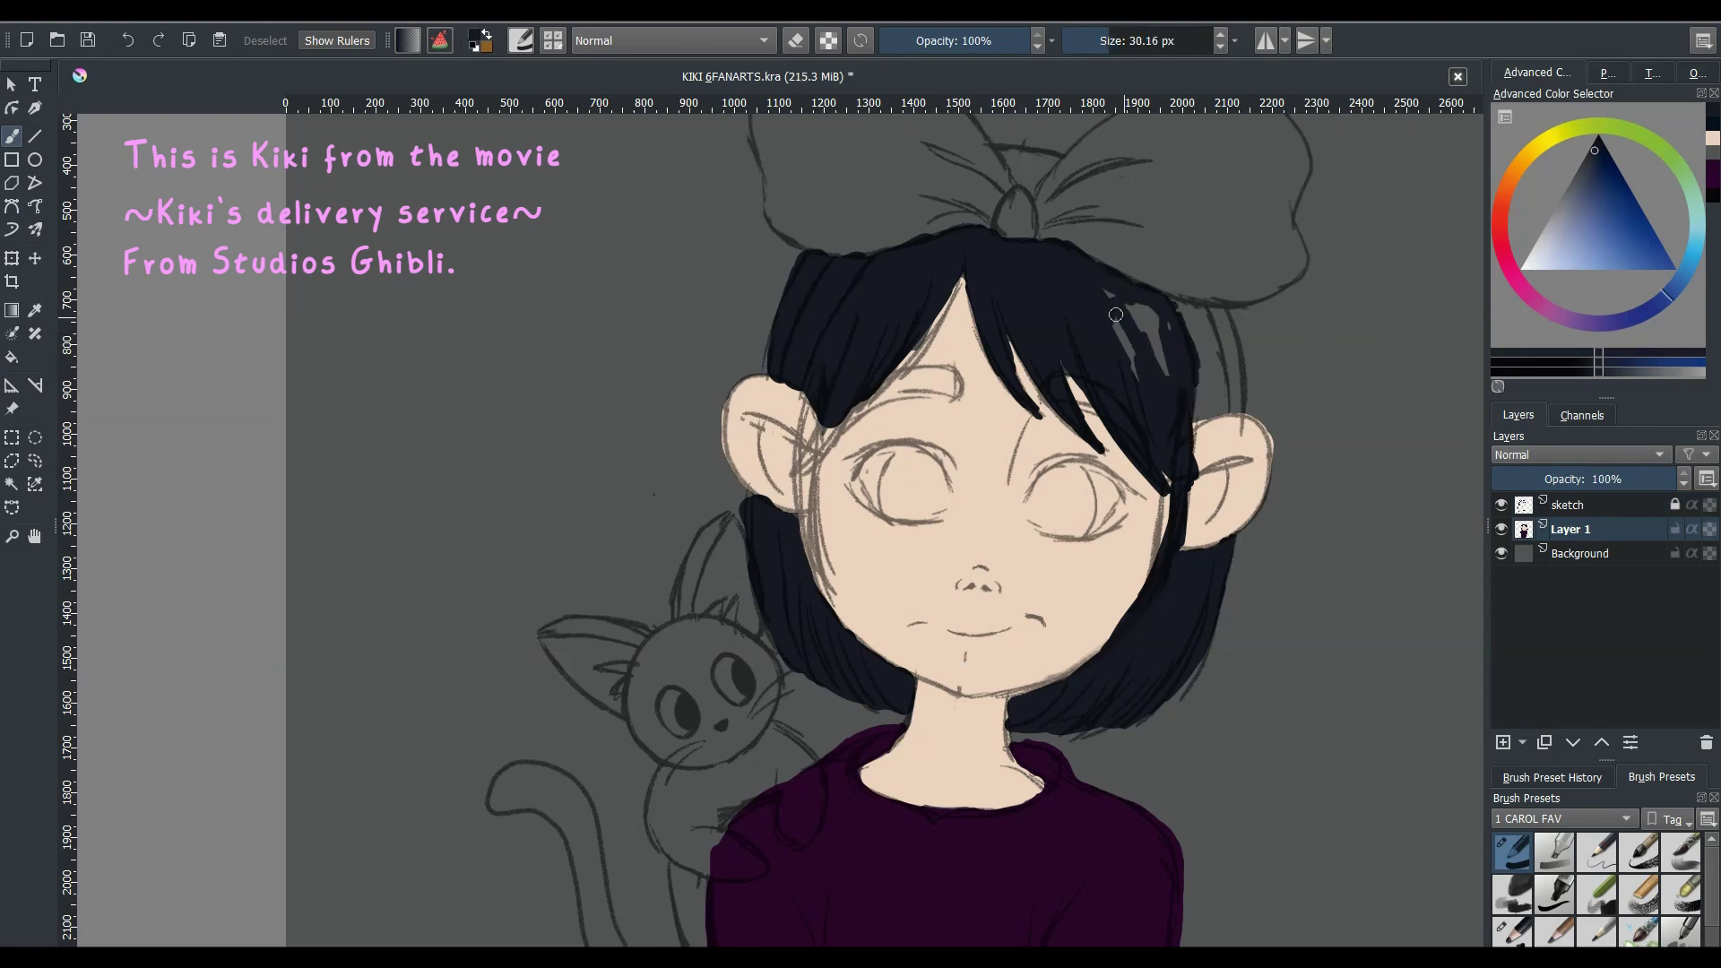
pyautogui.moveTo(1112, 300); pyautogui.dragTo(1166, 381)
pyautogui.moveTo(1166, 295)
pyautogui.mouseDown()
pyautogui.moveTo(1228, 385)
pyautogui.moveTo(1208, 347)
pyautogui.mouseUp()
# - Add navy strokes over the forehead, left cheek and right jaw, and darken the bow knot
pyautogui.keyDown('ctrl'); pyautogui.click(1178, 449); pyautogui.keyUp('ctrl')
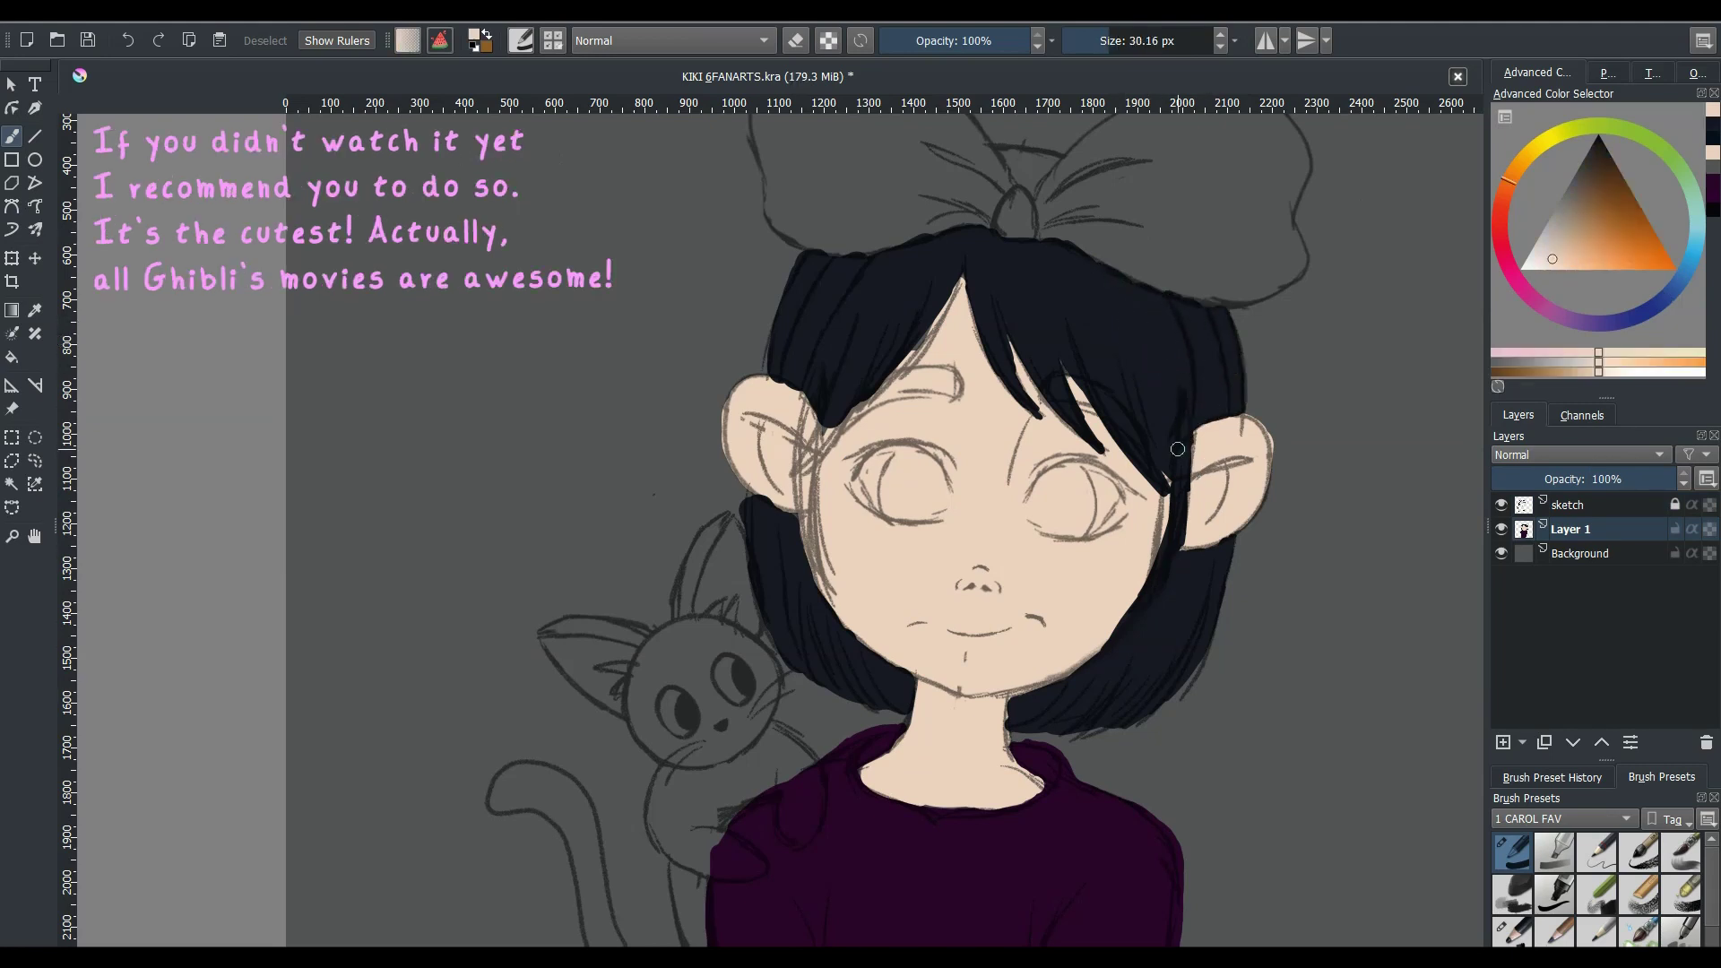
pyautogui.keyDown('ctrl'); pyautogui.click(895, 285); pyautogui.keyUp('ctrl')
pyautogui.moveTo(960, 278); pyautogui.dragTo(820, 453)
pyautogui.moveTo(812, 395); pyautogui.dragTo(807, 556)
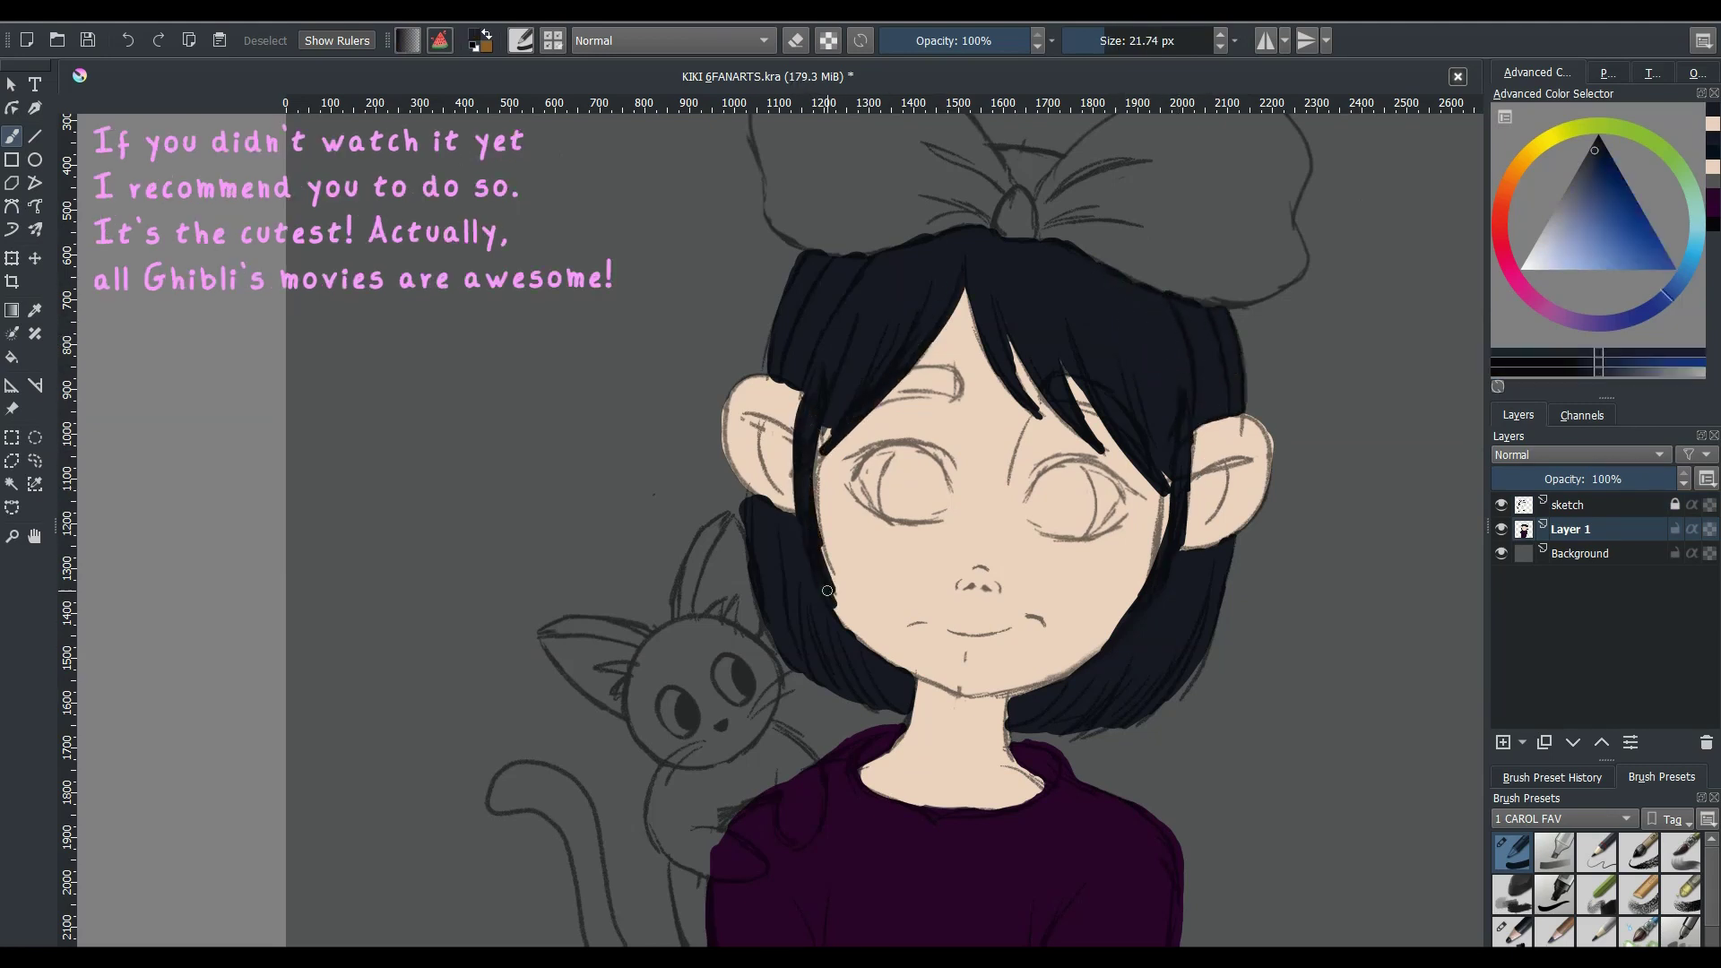
pyautogui.press('[')
pyautogui.press('[')
pyautogui.press('[')
pyautogui.keyDown('ctrl'); pyautogui.click(1076, 583); pyautogui.keyUp('ctrl')
pyautogui.keyDown('ctrl'); pyautogui.click(1166, 628); pyautogui.keyUp('ctrl')
pyautogui.moveTo(1139, 592); pyautogui.dragTo(1085, 690)
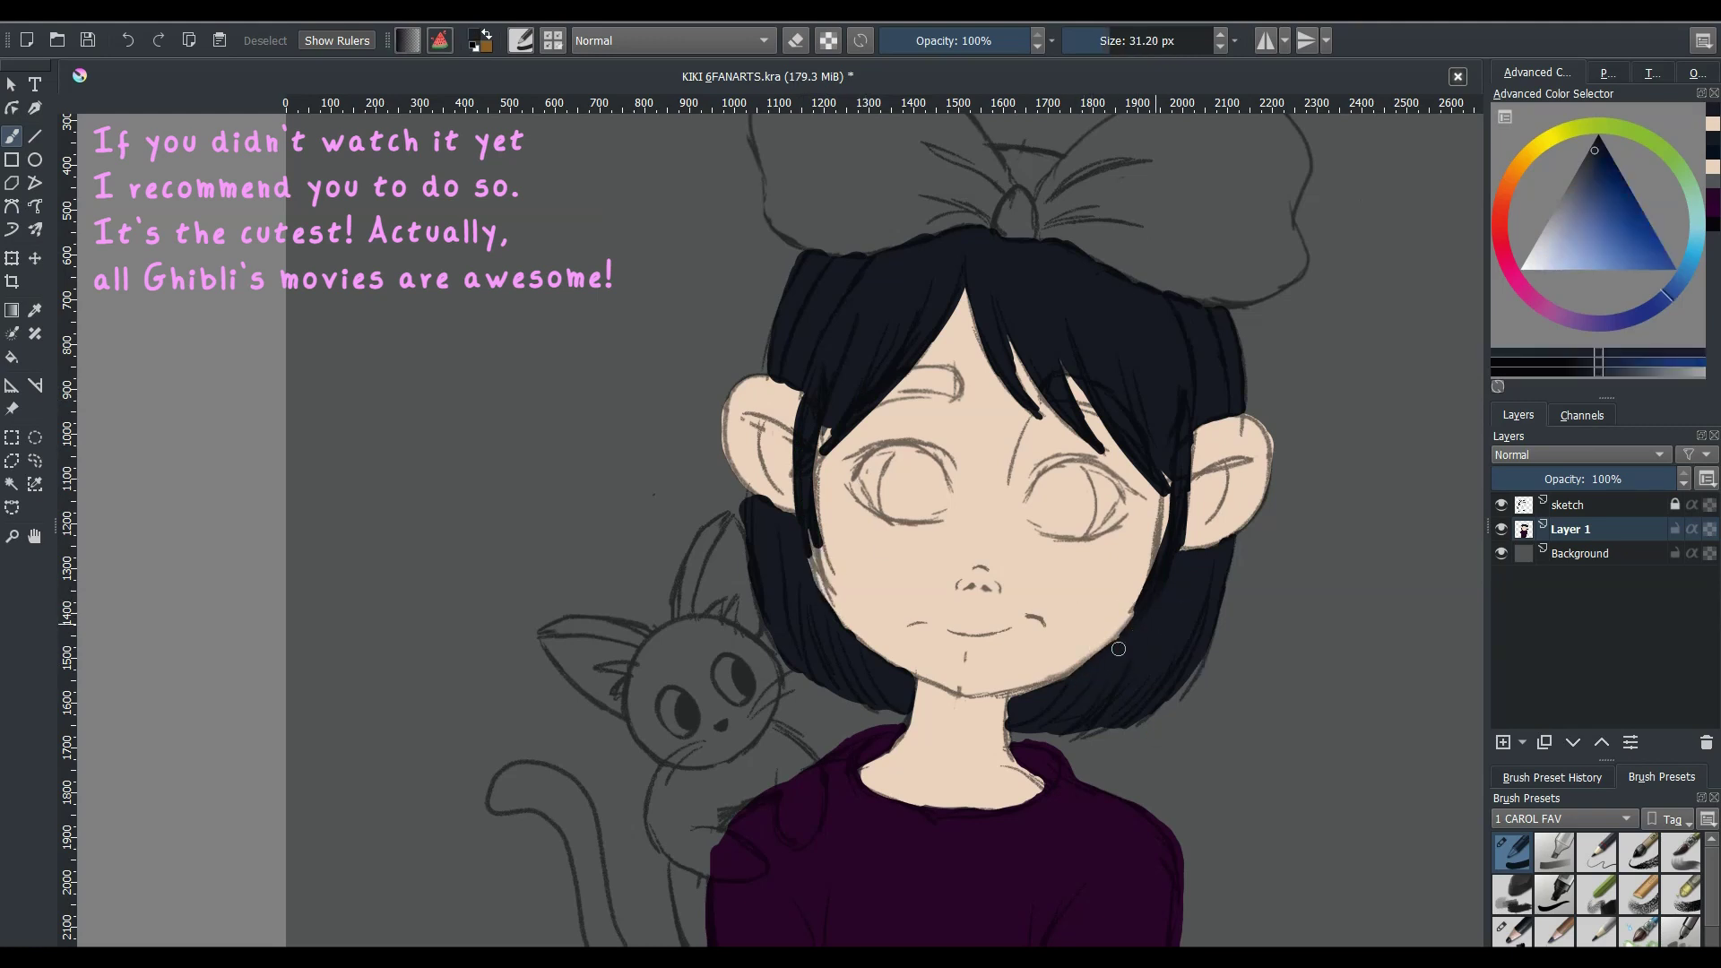
pyautogui.press(']')
pyautogui.press(']')
pyautogui.press(']')
pyautogui.moveTo(1011, 148); pyautogui.dragTo(1031, 193)
pyautogui.scroll(2, 755, 554)
pyautogui.press('[')
pyautogui.press('[')
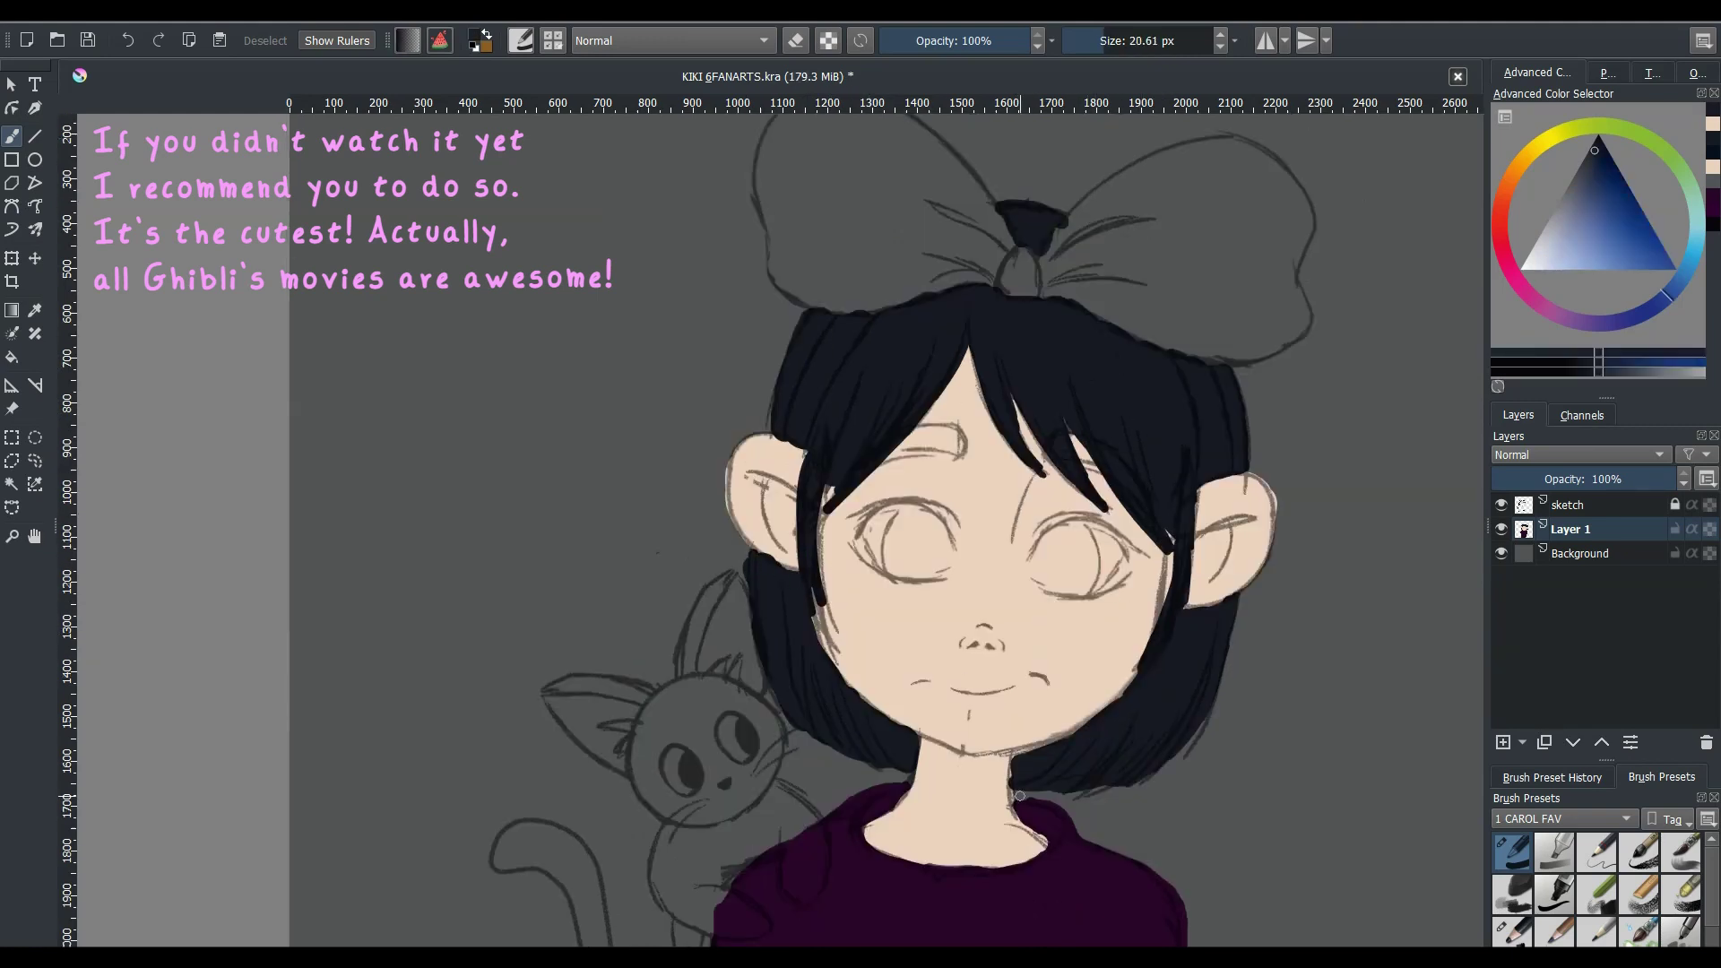
pyautogui.scroll(-3, 861, 538)
# - Pick dark grey and paint the cat's head, ears and body
pyautogui.click(1584, 157)
pyautogui.press(']')
pyautogui.press(']')
pyautogui.press(']')
pyautogui.moveTo(699, 574)
pyautogui.mouseDown()
pyautogui.moveTo(708, 645)
pyautogui.moveTo(772, 610)
pyautogui.moveTo(709, 717)
pyautogui.mouseUp()
pyautogui.press('[')
pyautogui.press('[')
pyautogui.moveTo(731, 529)
pyautogui.mouseDown()
pyautogui.moveTo(736, 457)
pyautogui.moveTo(771, 434)
pyautogui.moveTo(789, 551)
pyautogui.mouseUp()
pyautogui.moveTo(762, 453); pyautogui.dragTo(775, 538)
pyautogui.moveTo(619, 547)
pyautogui.mouseDown()
pyautogui.moveTo(578, 542)
pyautogui.moveTo(686, 552)
pyautogui.moveTo(672, 627)
pyautogui.mouseUp()
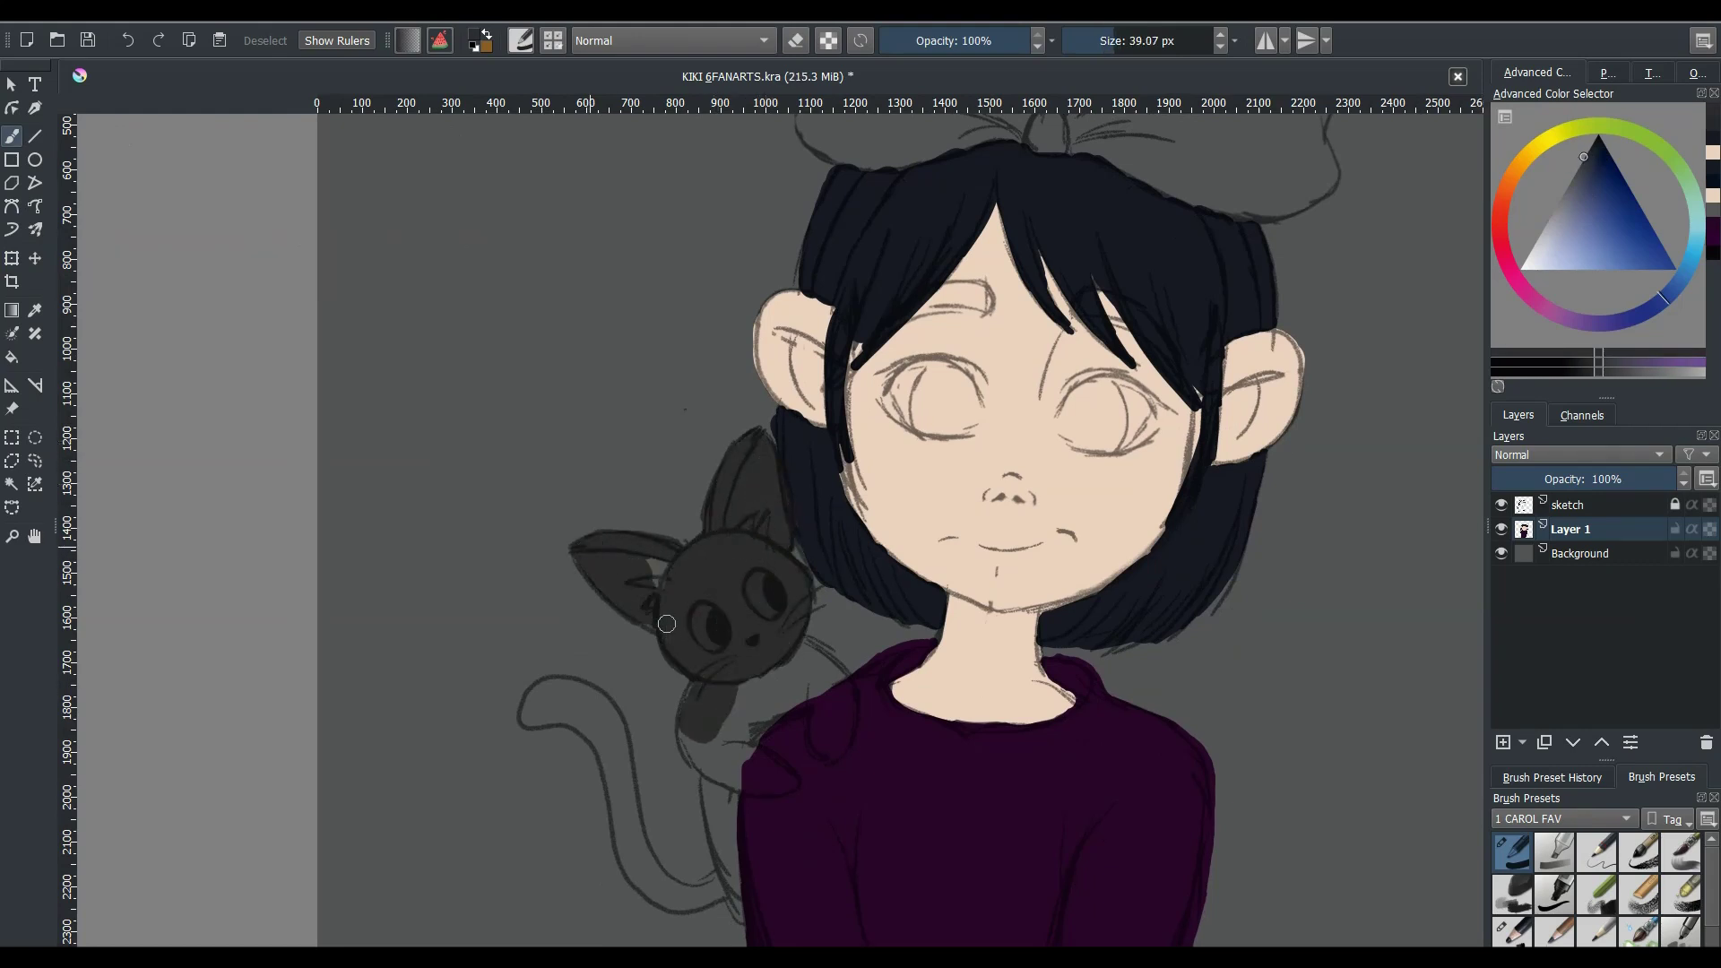
# - Finish the cat's body and tail in dark grey
pyautogui.moveTo(739, 708)
pyautogui.mouseDown()
pyautogui.moveTo(777, 635)
pyautogui.moveTo(843, 726)
pyautogui.moveTo(700, 762)
pyautogui.moveTo(717, 847)
pyautogui.mouseUp()
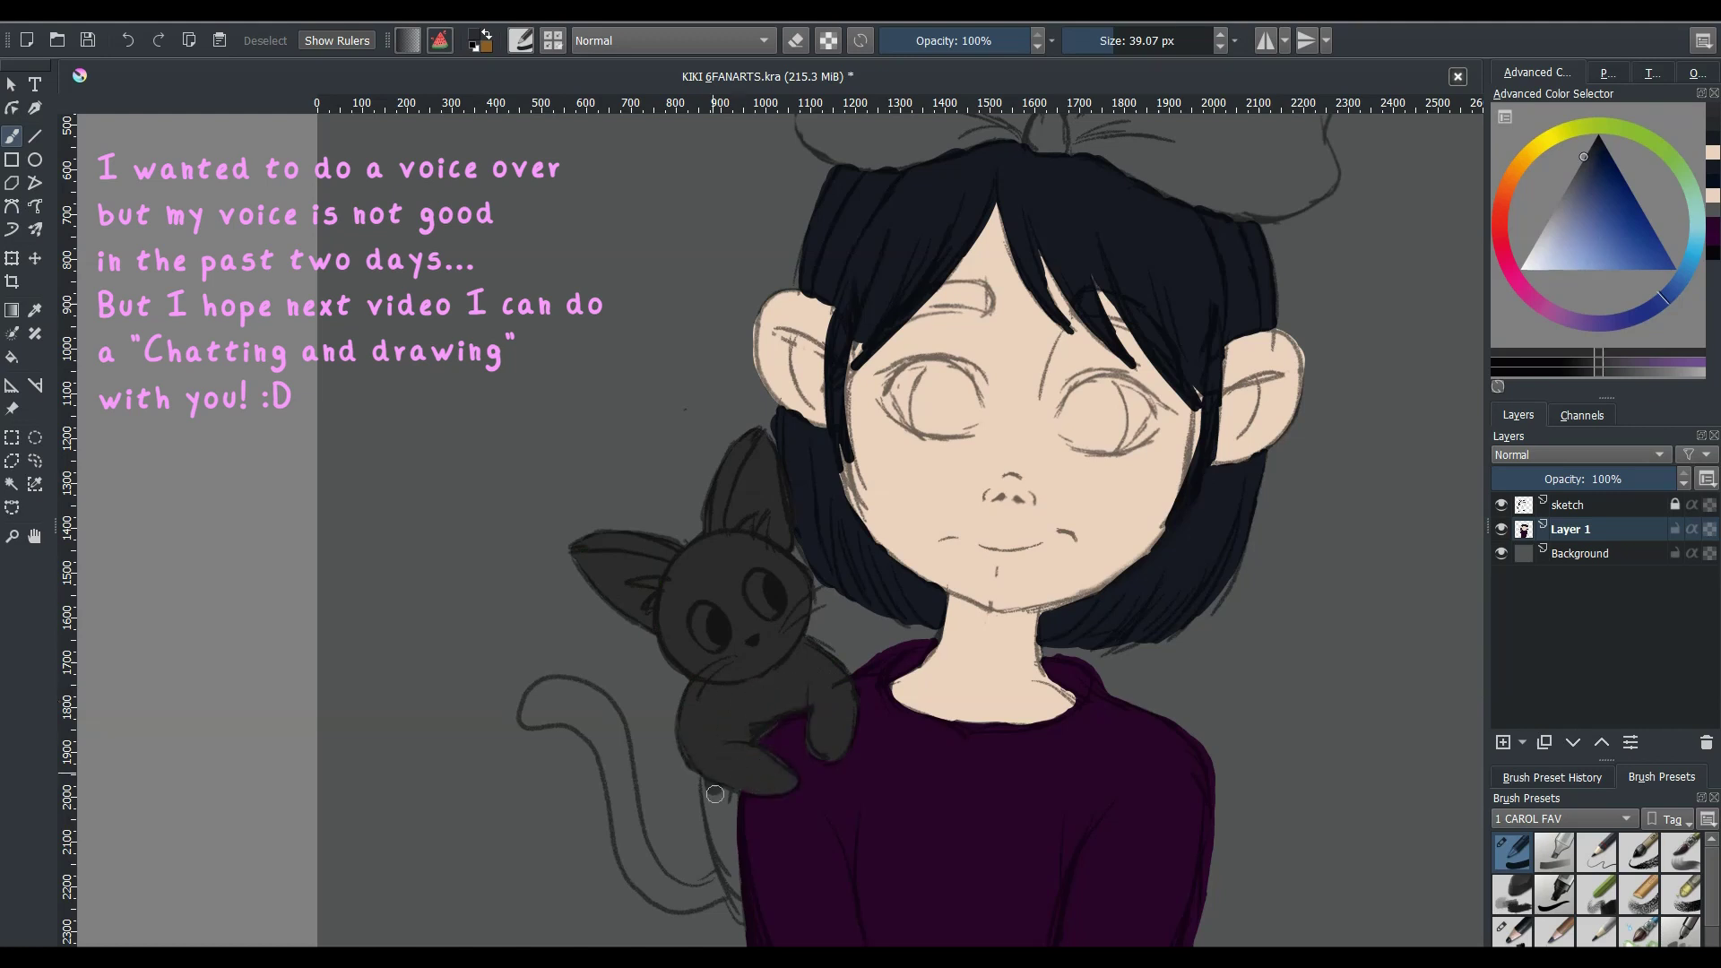
pyautogui.scroll(-3, 717, 806)
pyautogui.moveTo(730, 619); pyautogui.dragTo(722, 739)
pyautogui.press(']')
pyautogui.moveTo(537, 542)
pyautogui.mouseDown()
pyautogui.moveTo(515, 511)
pyautogui.moveTo(606, 550)
pyautogui.moveTo(628, 663)
pyautogui.moveTo(713, 730)
pyautogui.mouseUp()
# - Paint the cat's eye white and fill the girl's eyes light grey
pyautogui.press('[')
pyautogui.press('[')
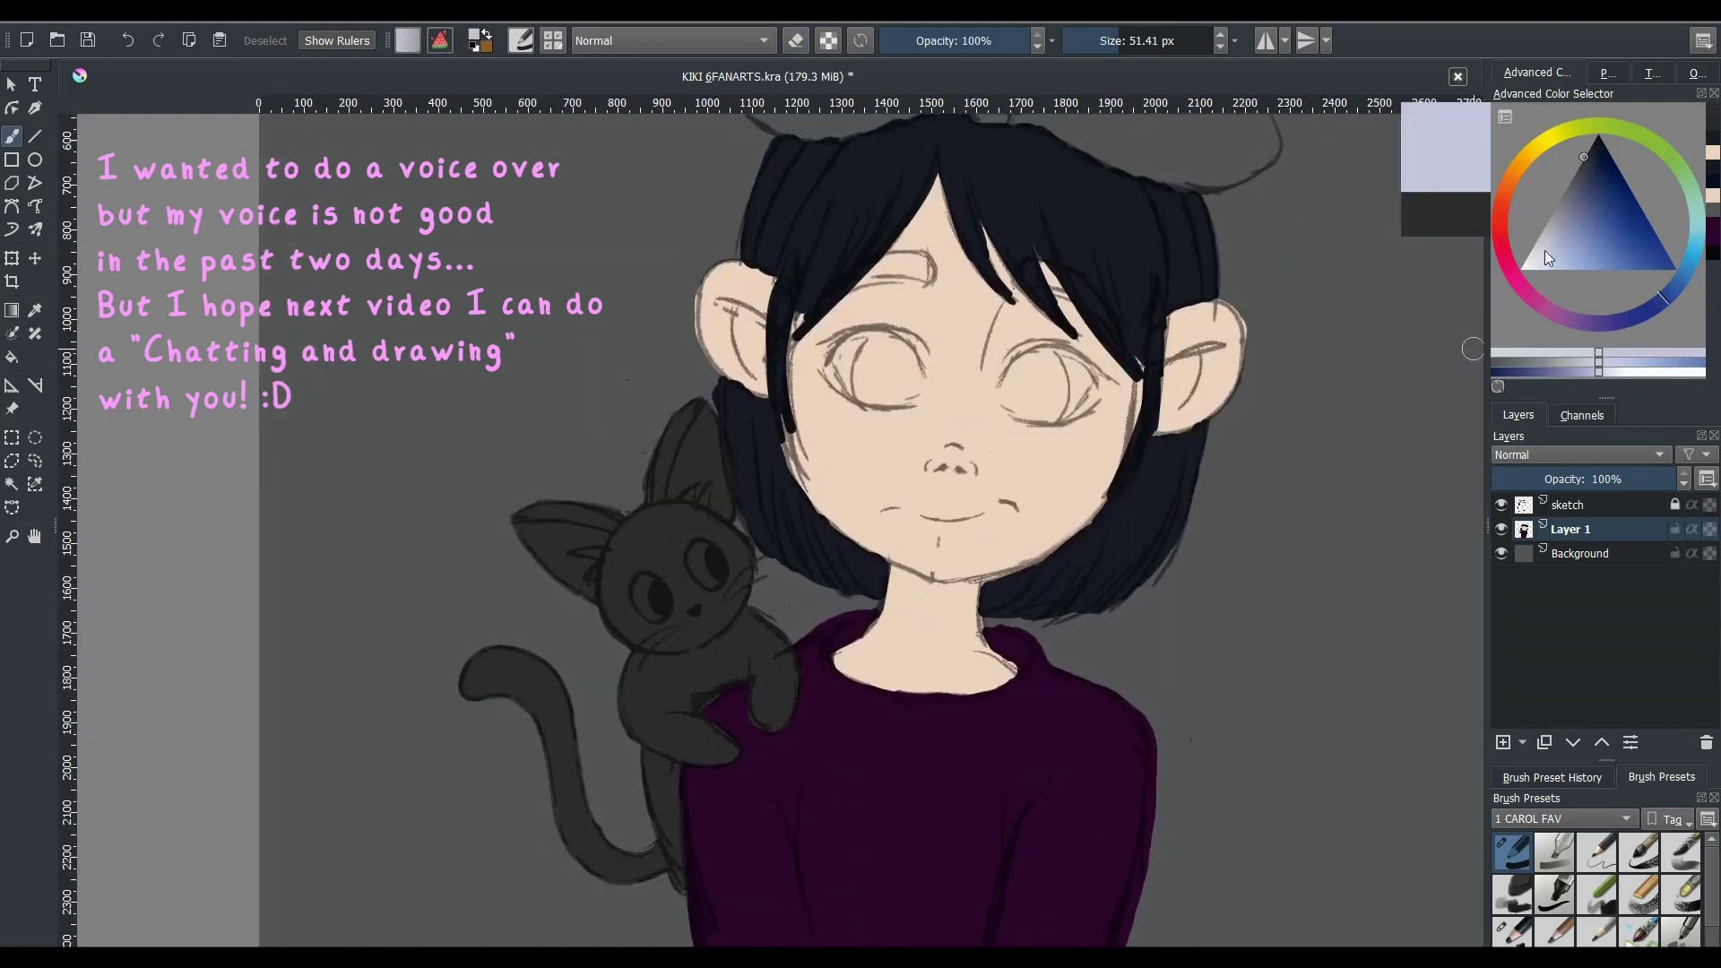
pyautogui.click(1523, 265)
pyautogui.moveTo(691, 547); pyautogui.dragTo(646, 598)
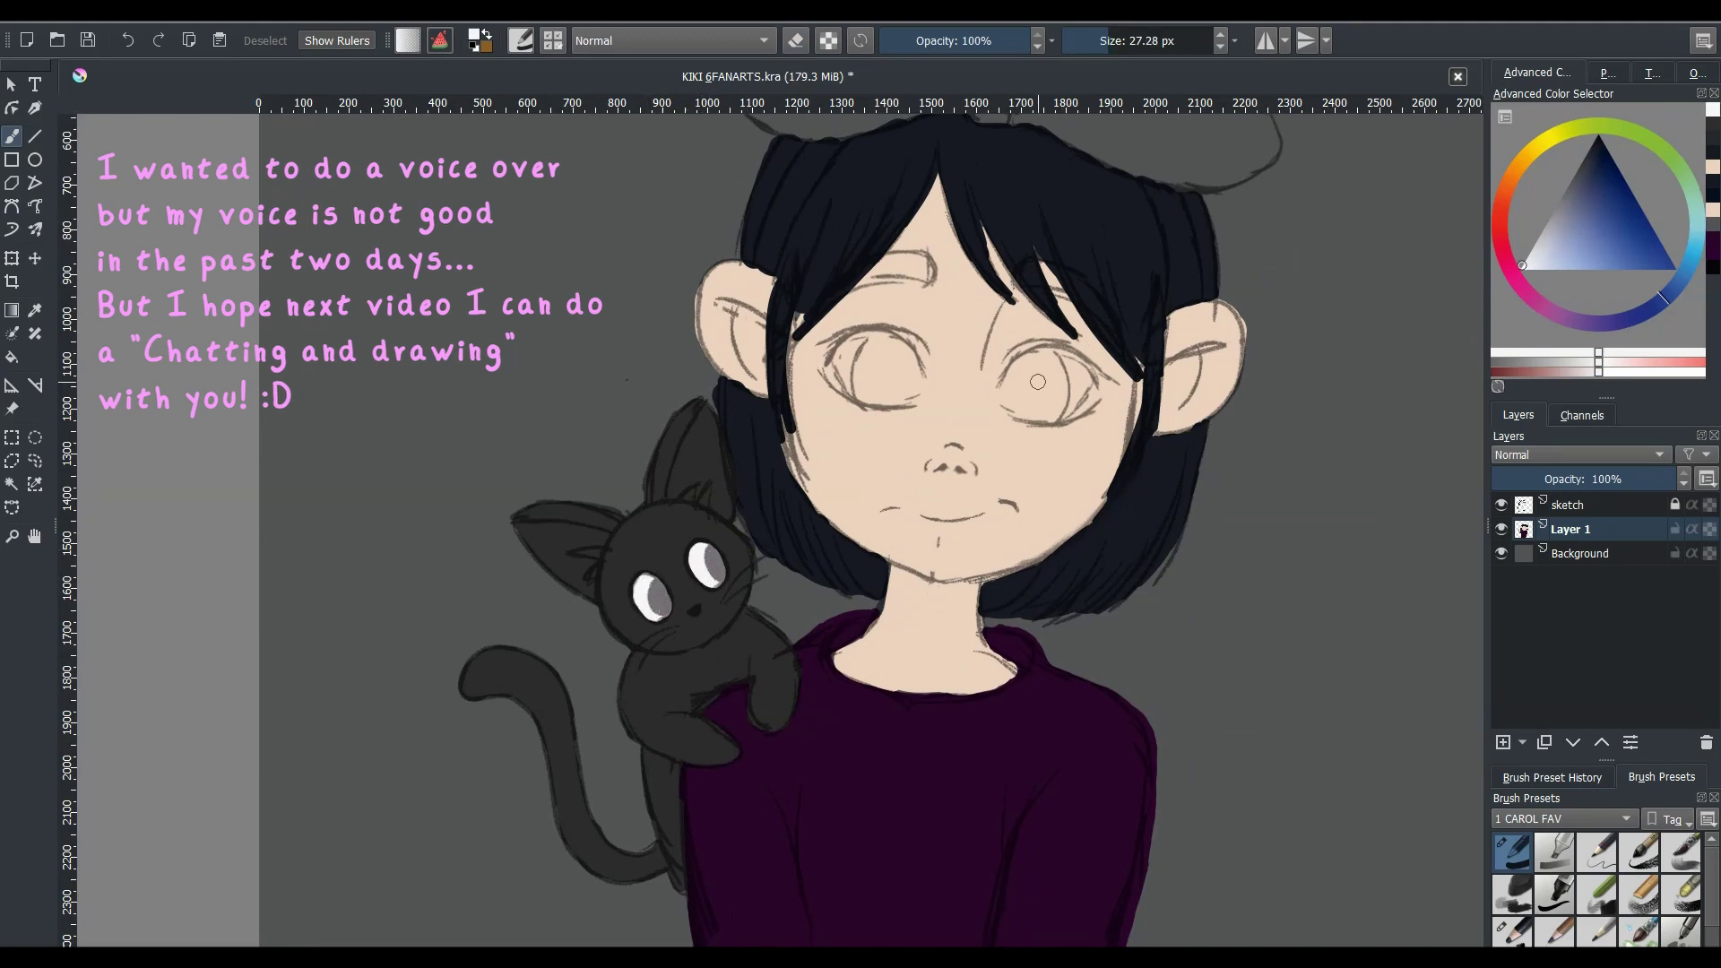
pyautogui.moveTo(1038, 382)
pyautogui.mouseDown()
pyautogui.moveTo(1084, 403)
pyautogui.moveTo(1076, 386)
pyautogui.mouseUp()
pyautogui.hotkey('ctrl', 'z')
pyautogui.hotkey('ctrl', 'z')
pyautogui.press(']')
pyautogui.click(1533, 247)
pyautogui.hotkey('ctrl', 'z')
pyautogui.moveTo(906, 358); pyautogui.dragTo(846, 384)
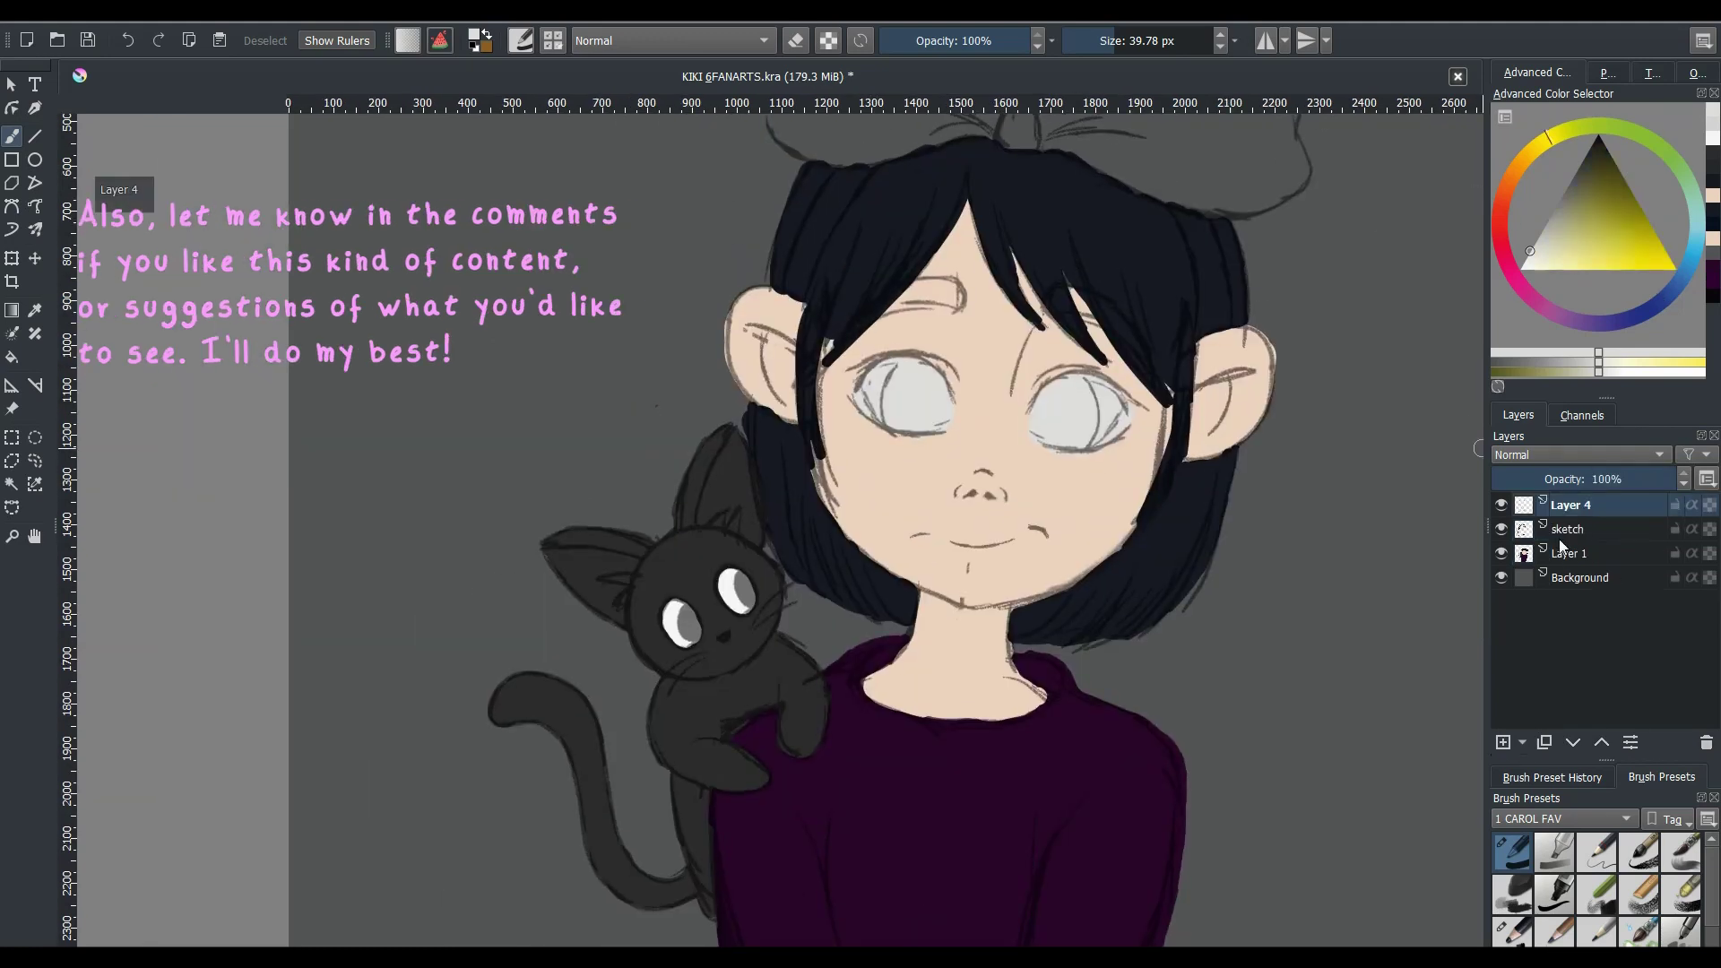
# - Pick red and paint both lobes of the bow
pyautogui.click(1632, 240)
pyautogui.moveTo(940, 406); pyautogui.dragTo(995, 341)
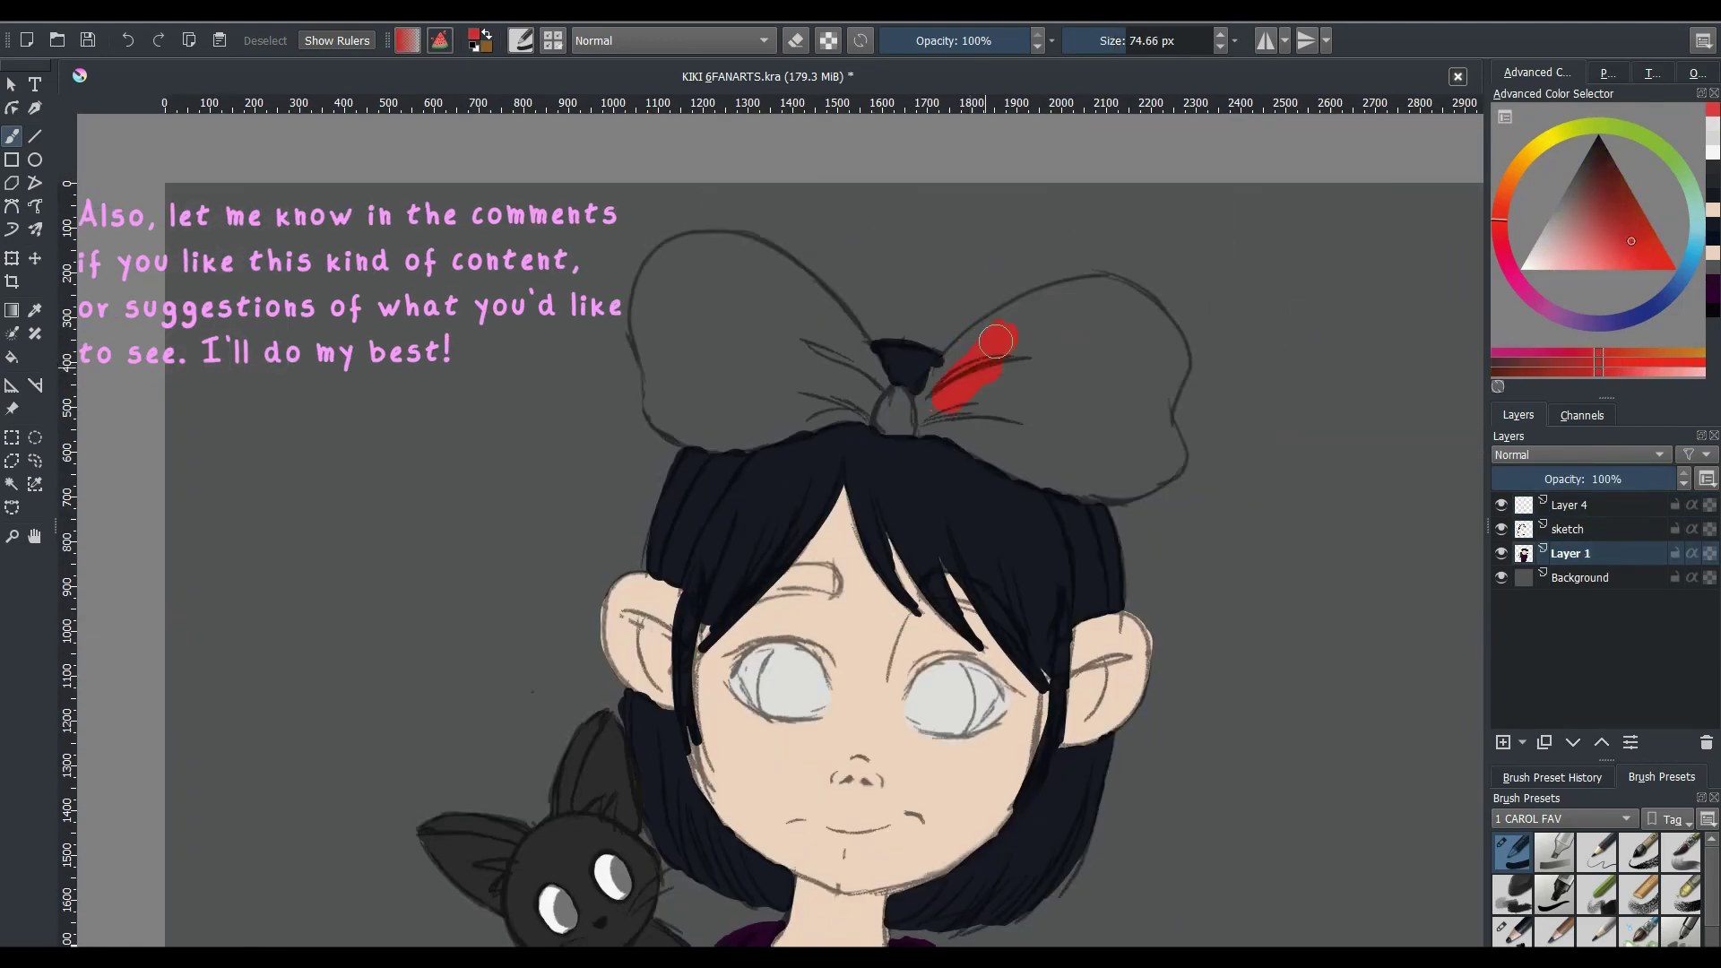
pyautogui.moveTo(1156, 413)
pyautogui.mouseDown()
pyautogui.moveTo(1025, 466)
pyautogui.moveTo(1136, 371)
pyautogui.mouseUp()
pyautogui.moveTo(677, 274); pyautogui.dragTo(664, 325)
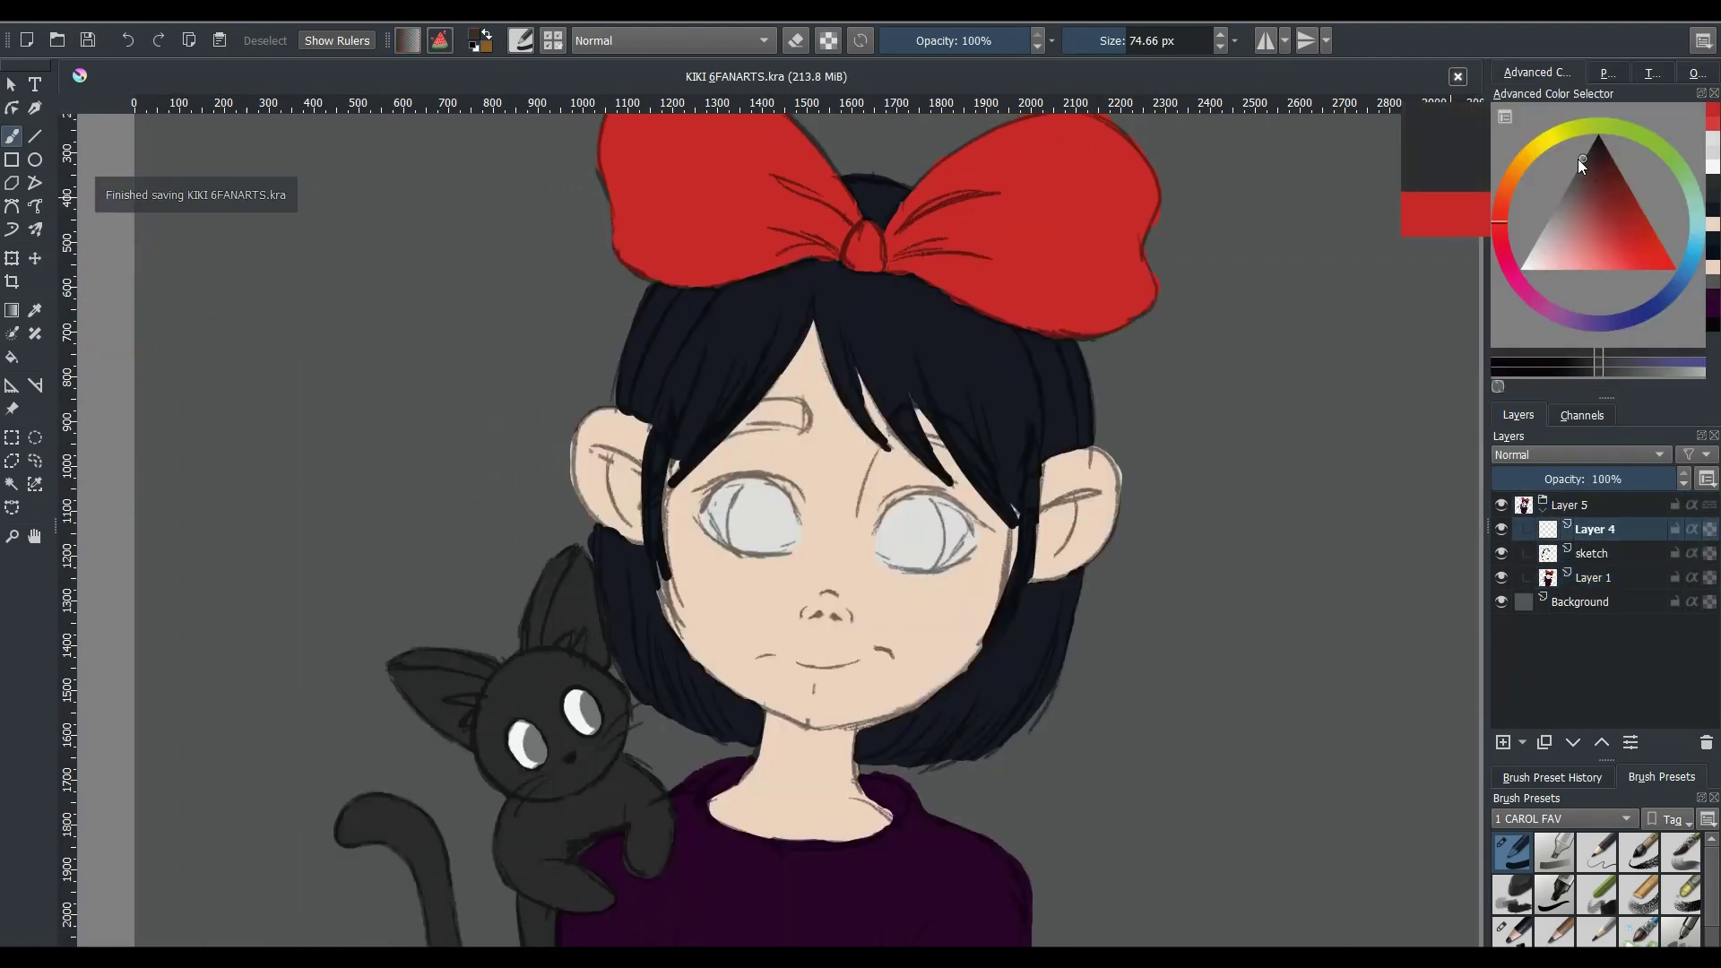
# - Paint large solid dark pupils in both of the girl's eyes
pyautogui.moveTo(905, 532); pyautogui.dragTo(922, 532)
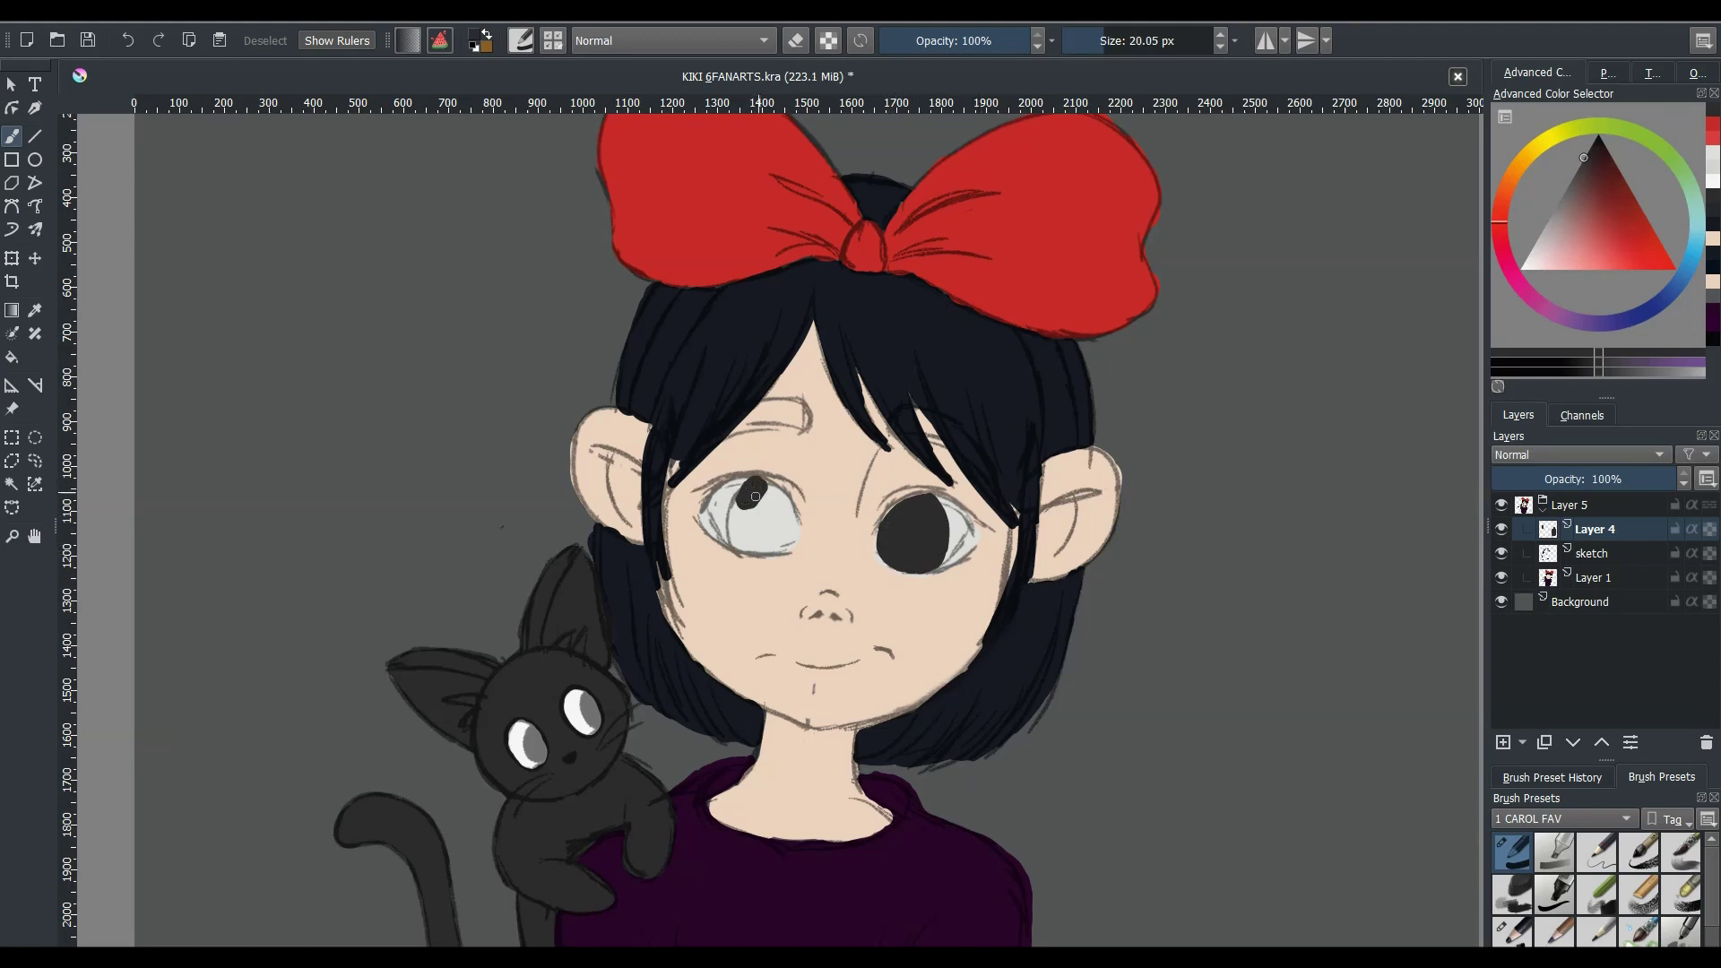
pyautogui.hotkey('ctrl', 'z')
pyautogui.moveTo(761, 481); pyautogui.dragTo(739, 503)
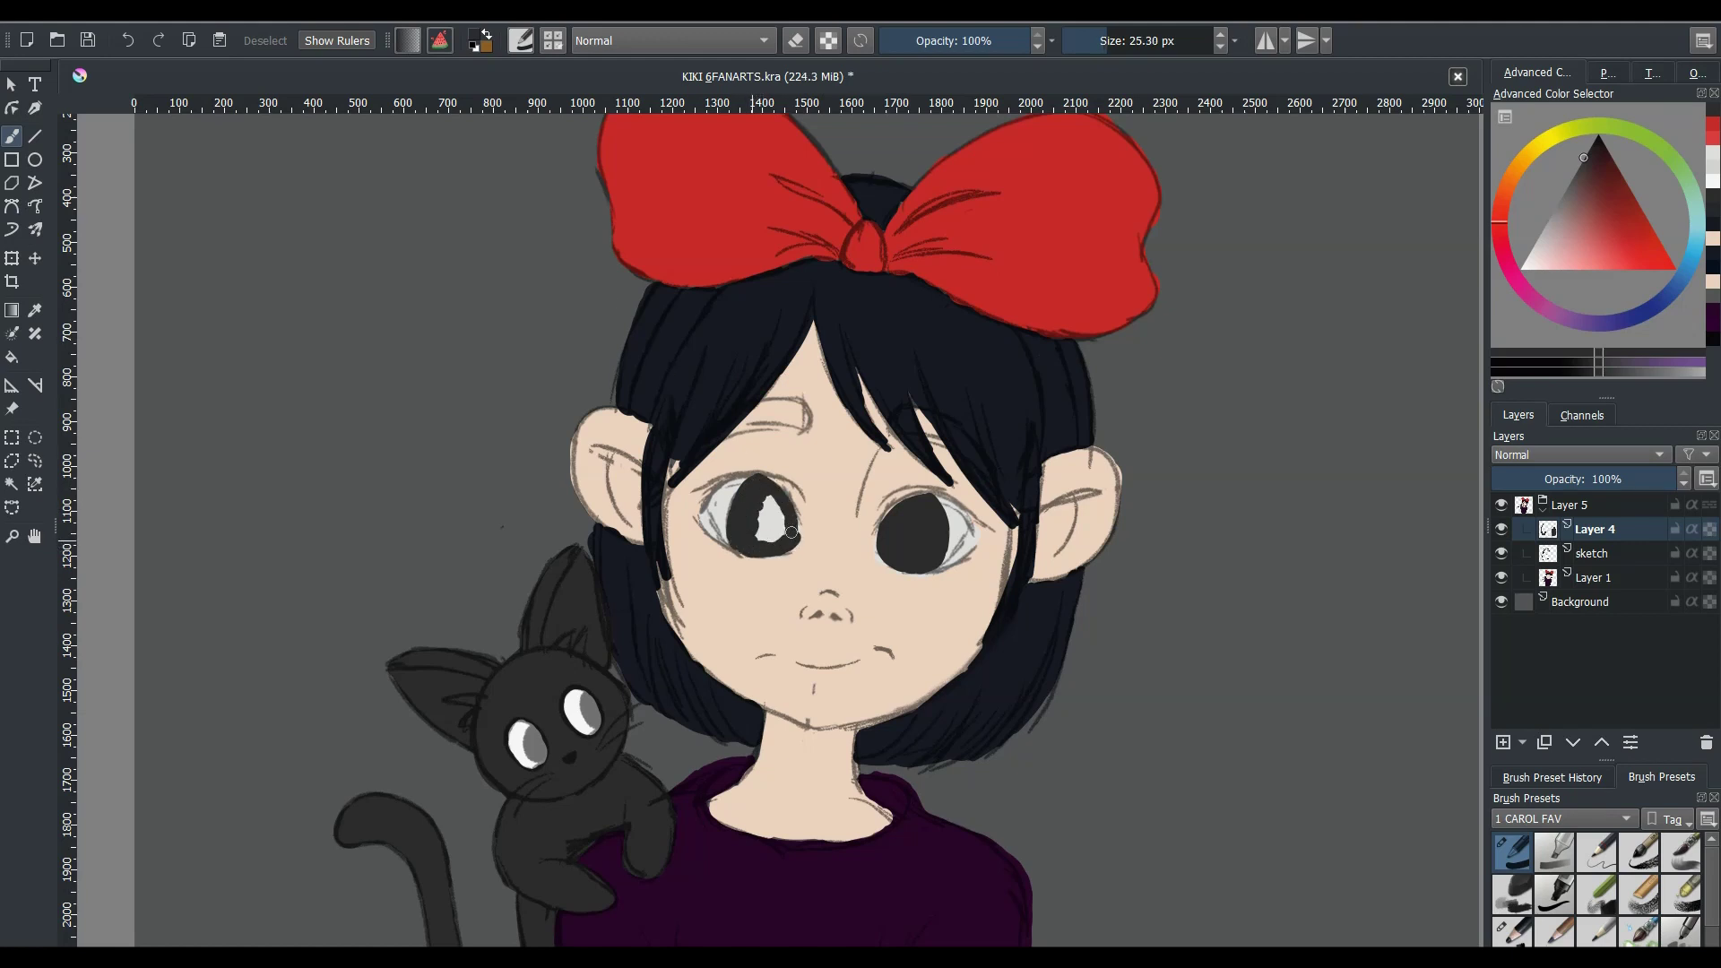
pyautogui.moveTo(792, 532); pyautogui.dragTo(772, 536)
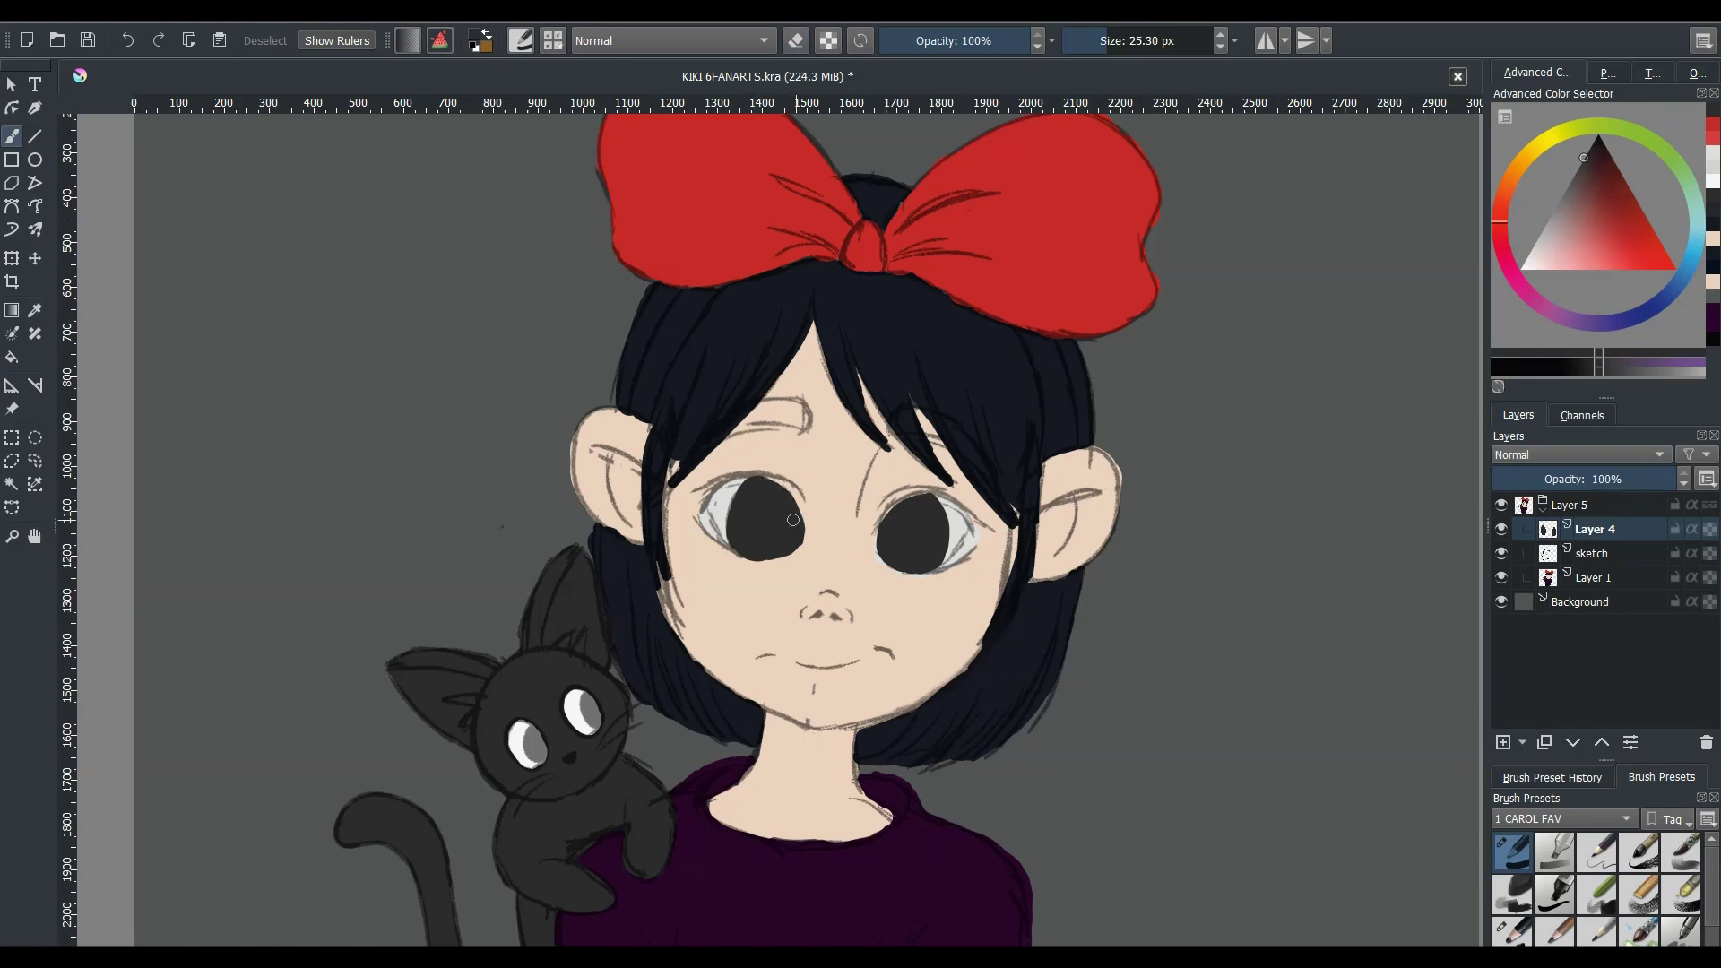
# - Mirror the canvas to check proportions, then save the artwork
pyautogui.press('m')
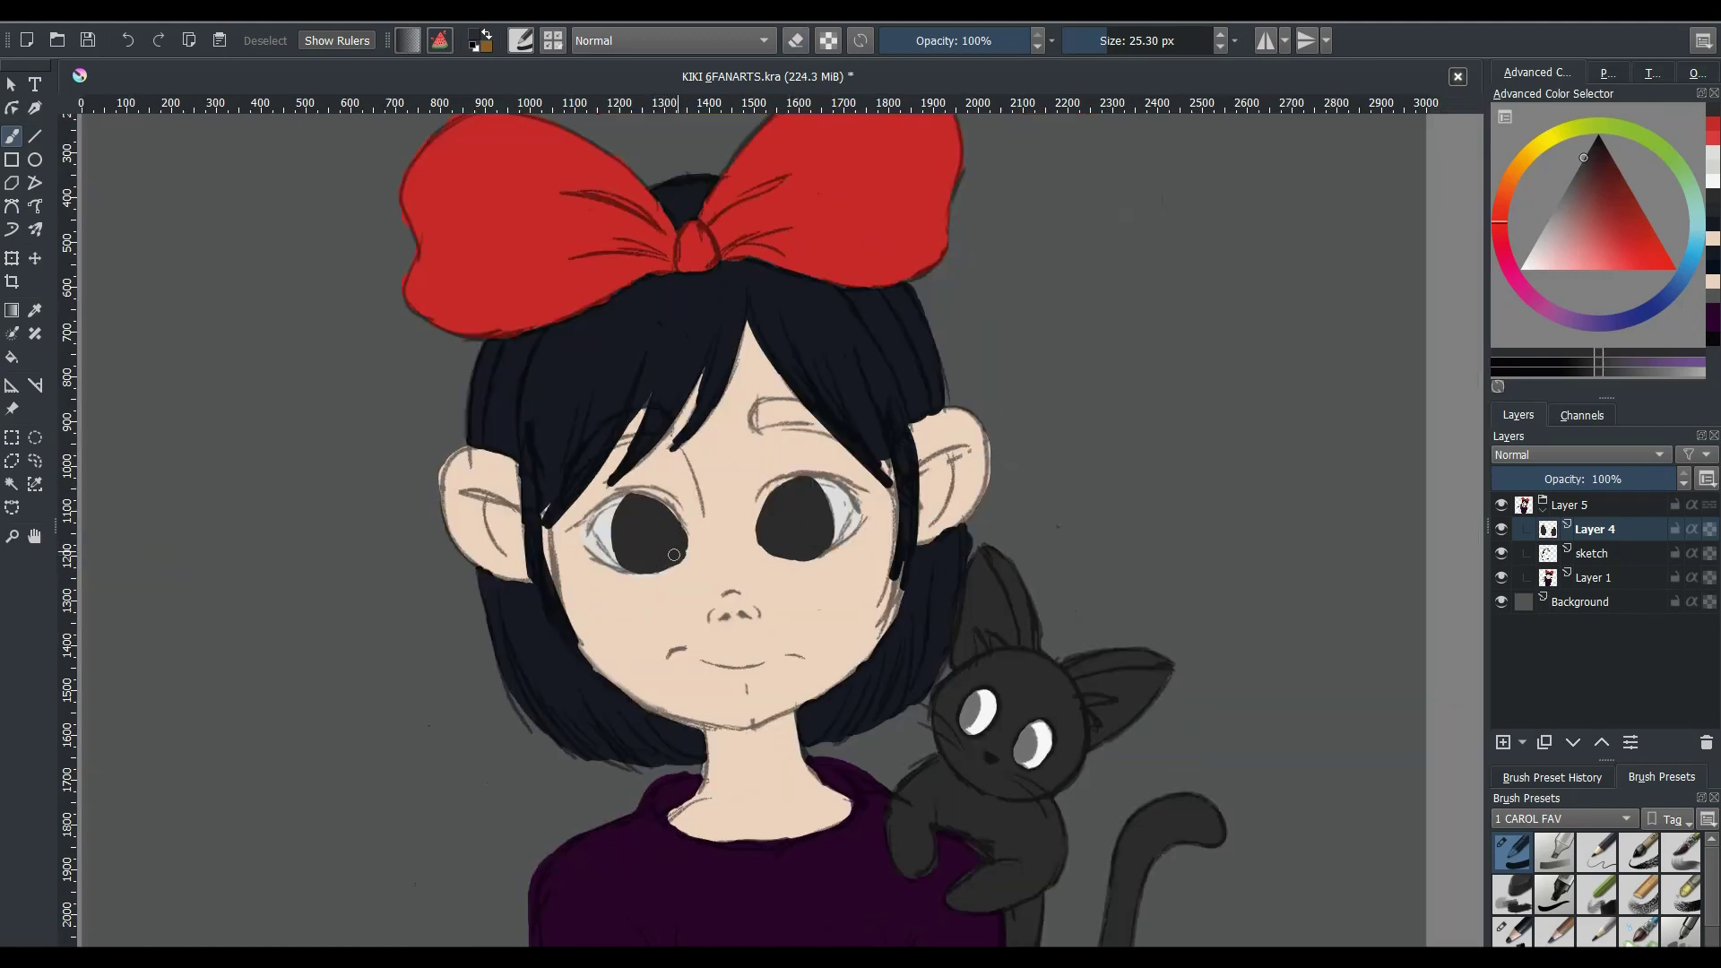
pyautogui.press('m')
pyautogui.hotkey('ctrl', 's')
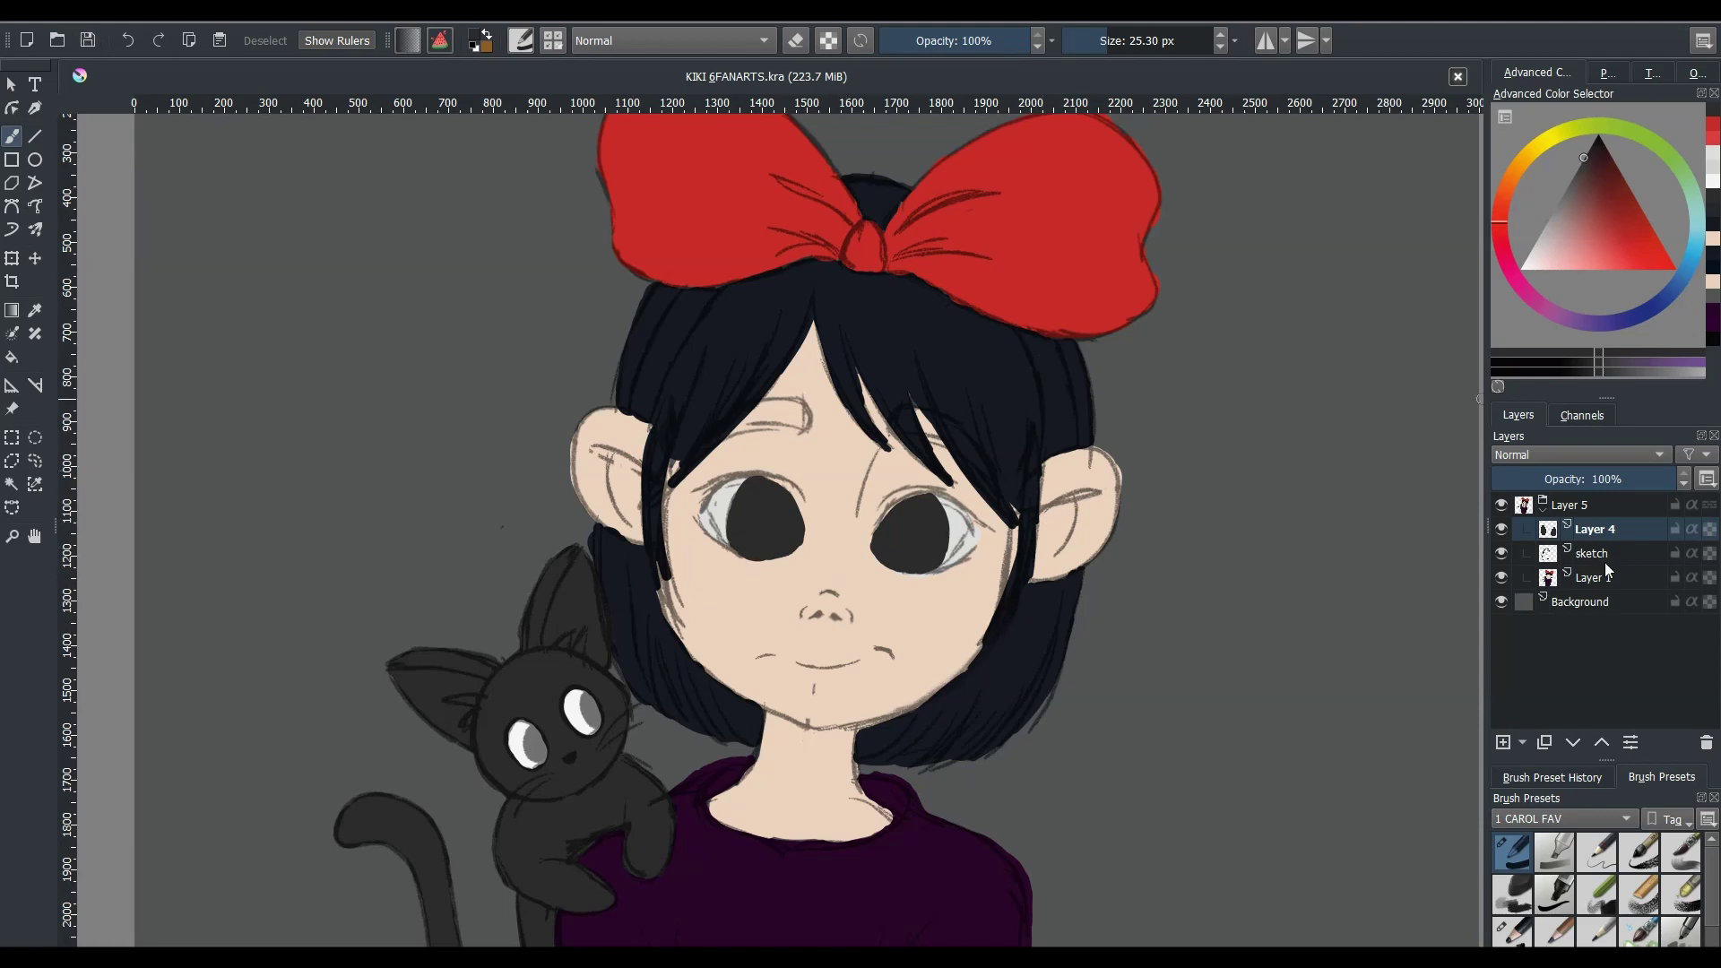
# - Remove the separate Layer 4 and add a fresh empty layer for blush
pyautogui.click(1574, 742)
pyautogui.rightClick(1617, 557)
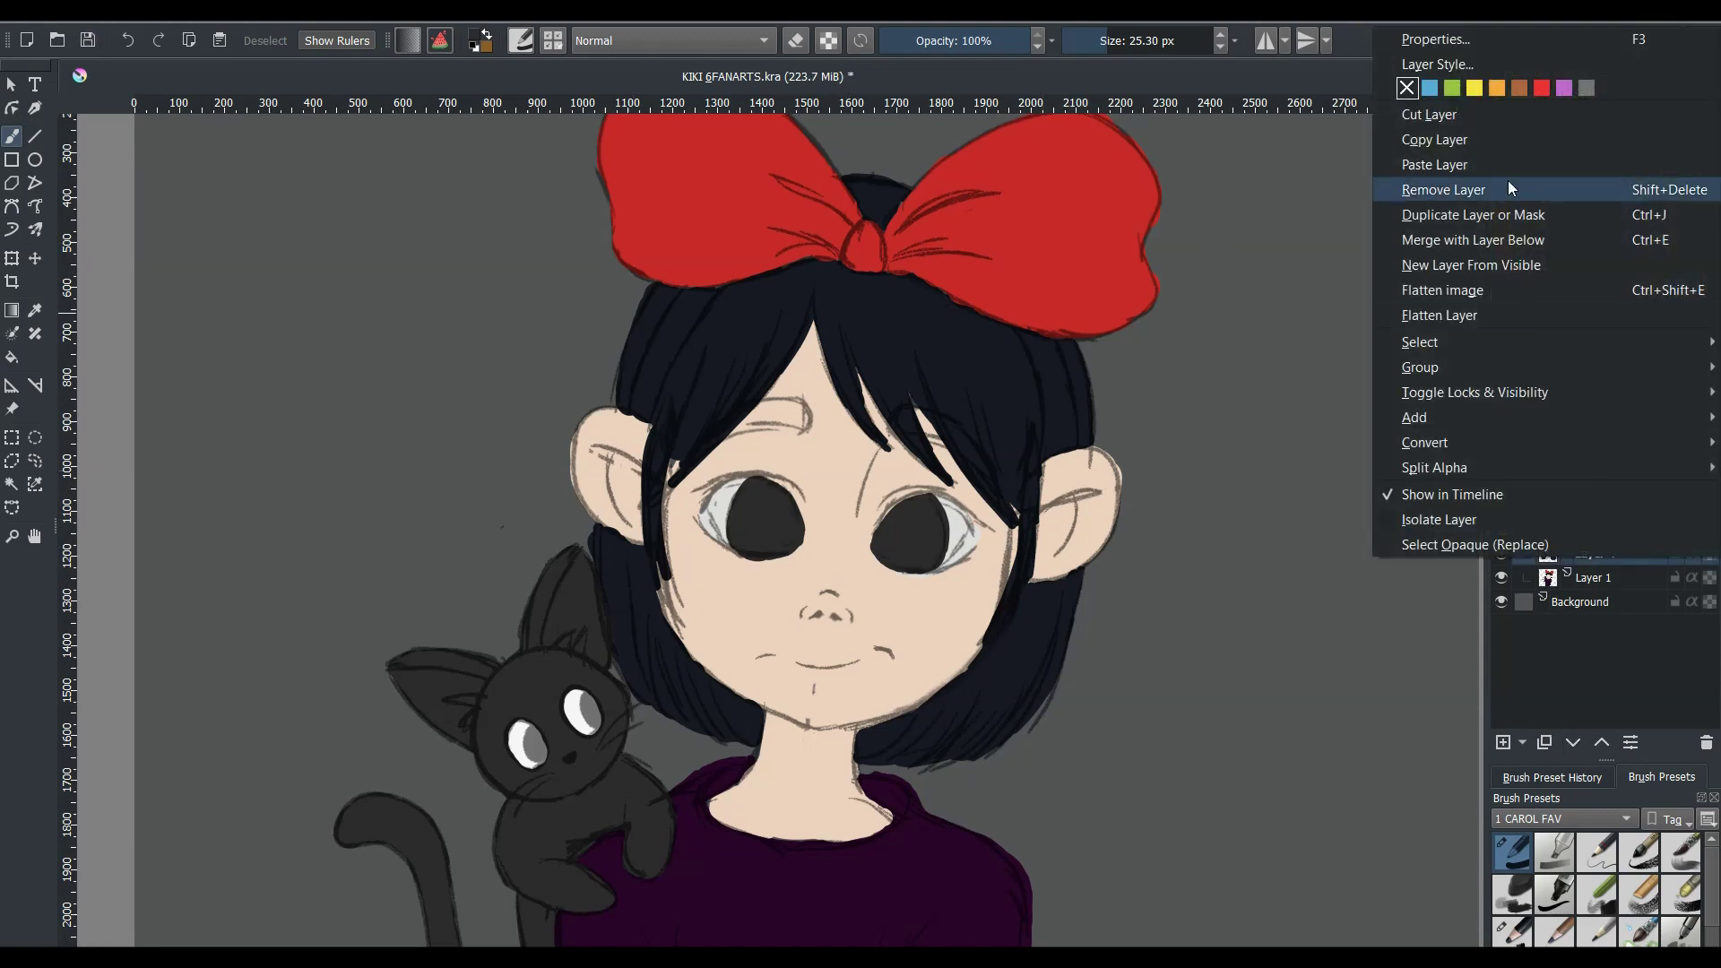
pyautogui.click(1510, 237)
pyautogui.press('Insert')
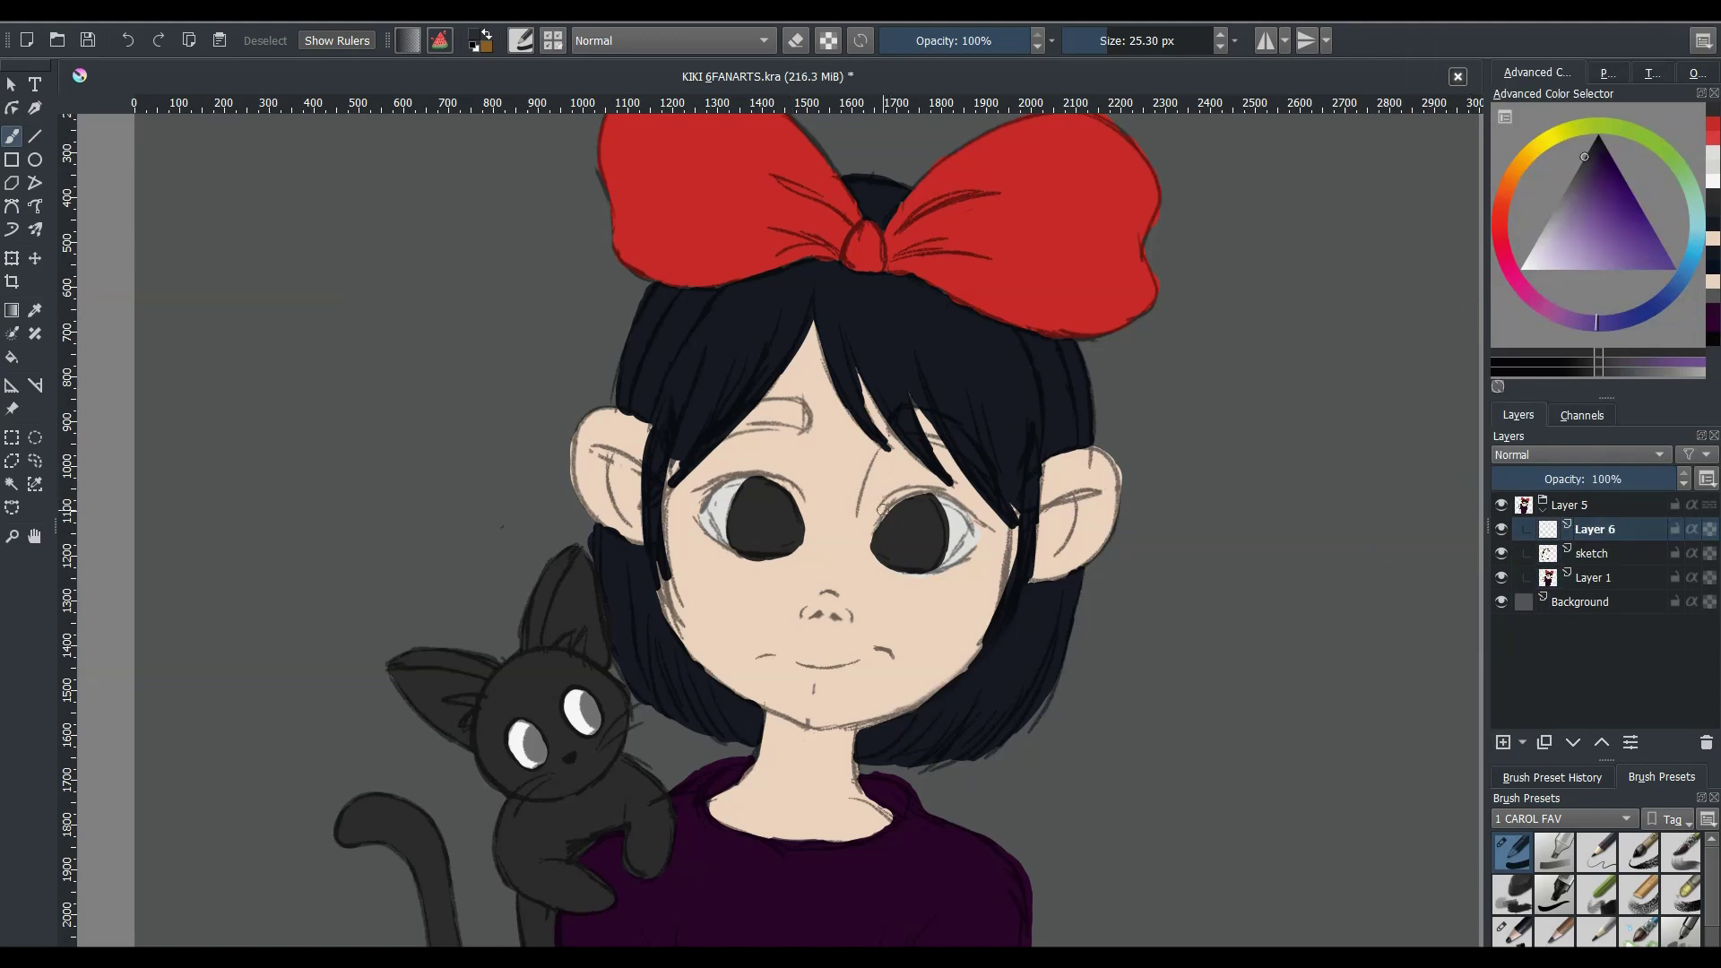
# - With a salmon colour and large soft brush, paint blush over the right eye and above the left
pyautogui.click(1587, 252)
pyautogui.click(521, 40)
pyautogui.click(617, 185)
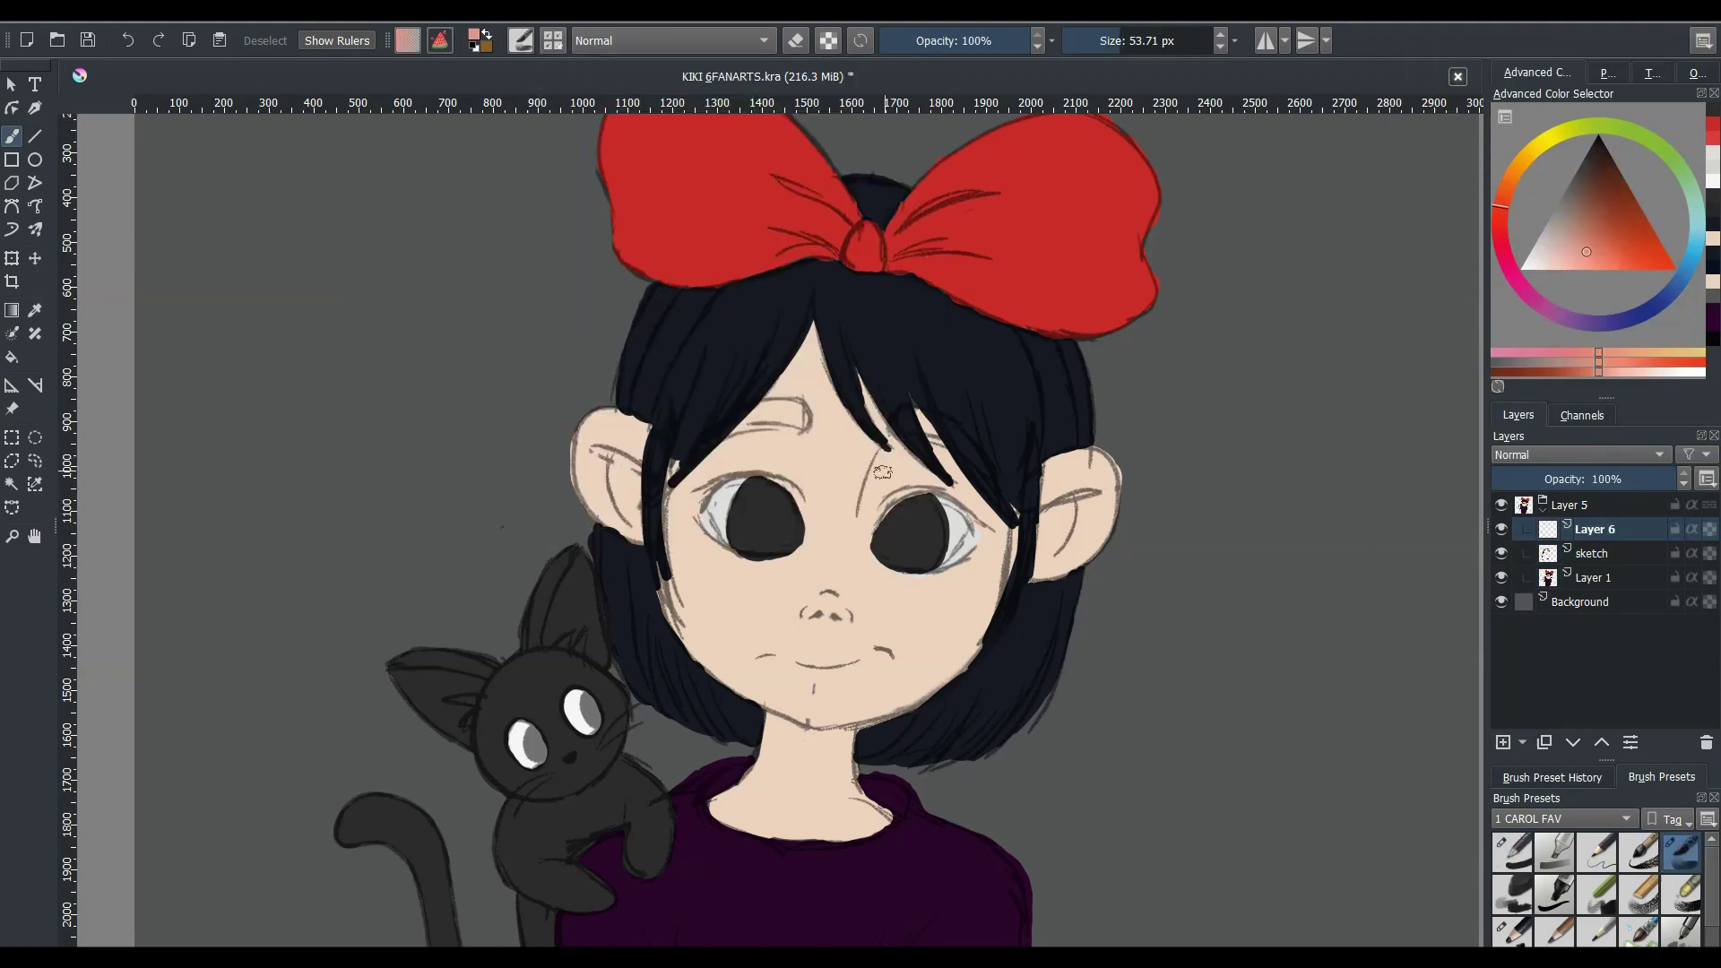
pyautogui.moveTo(894, 476); pyautogui.dragTo(901, 481)
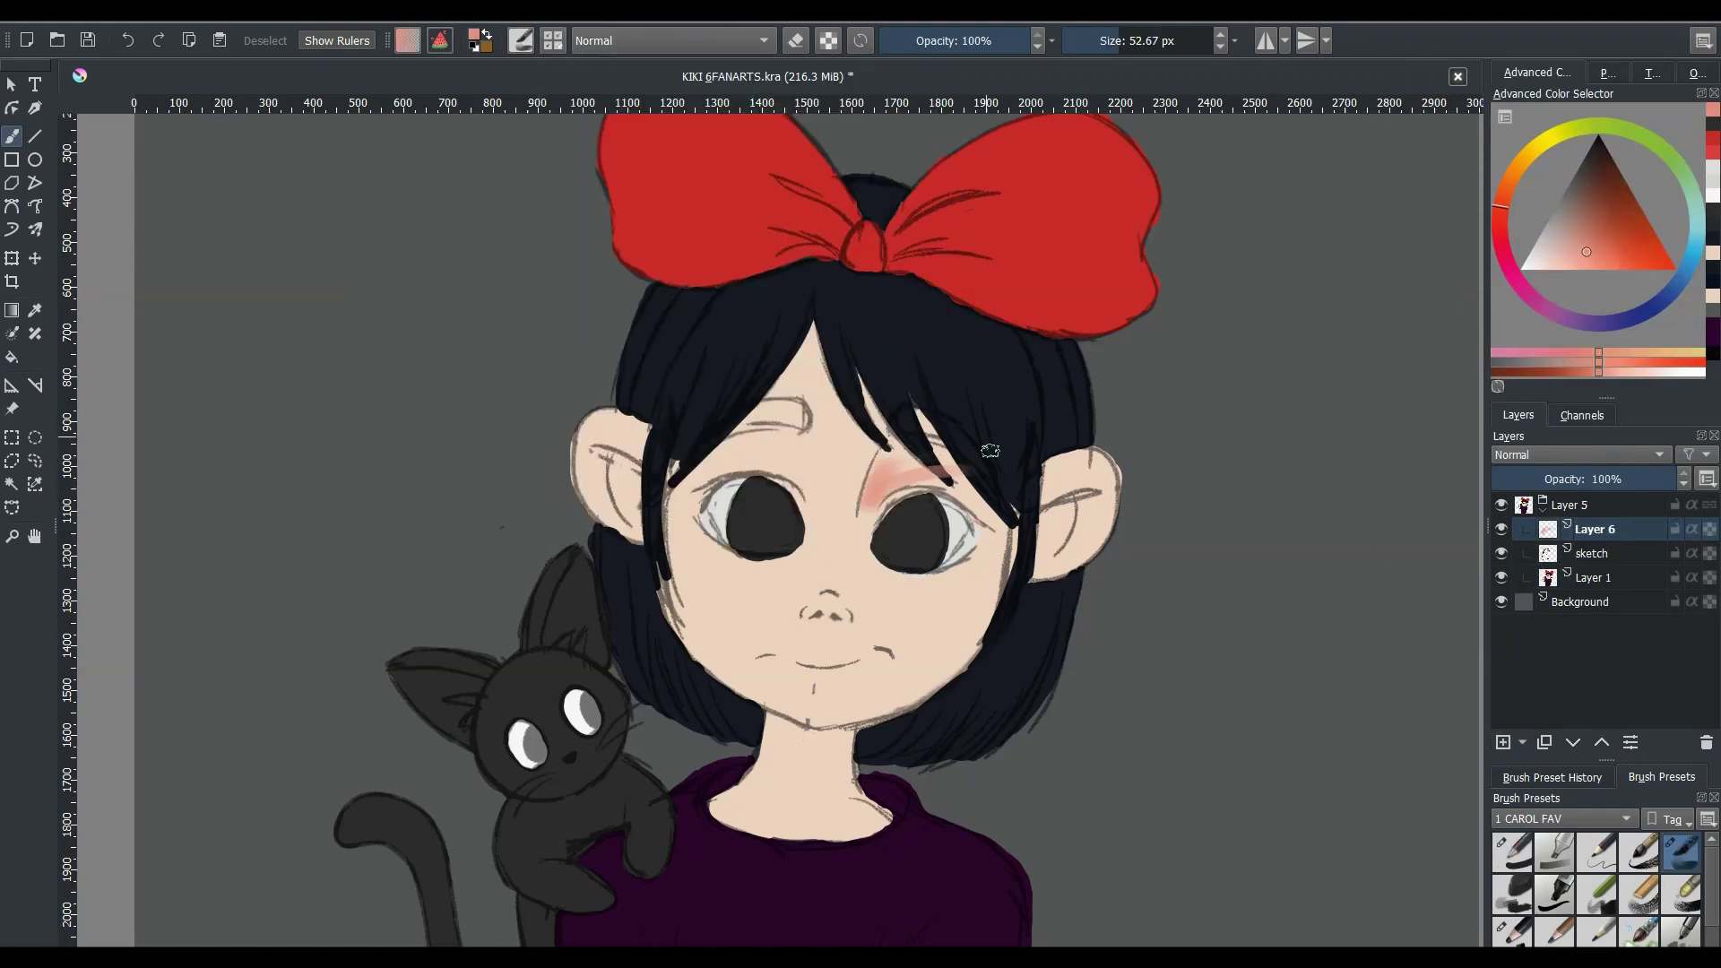
pyautogui.hotkey('ctrl', 'z')
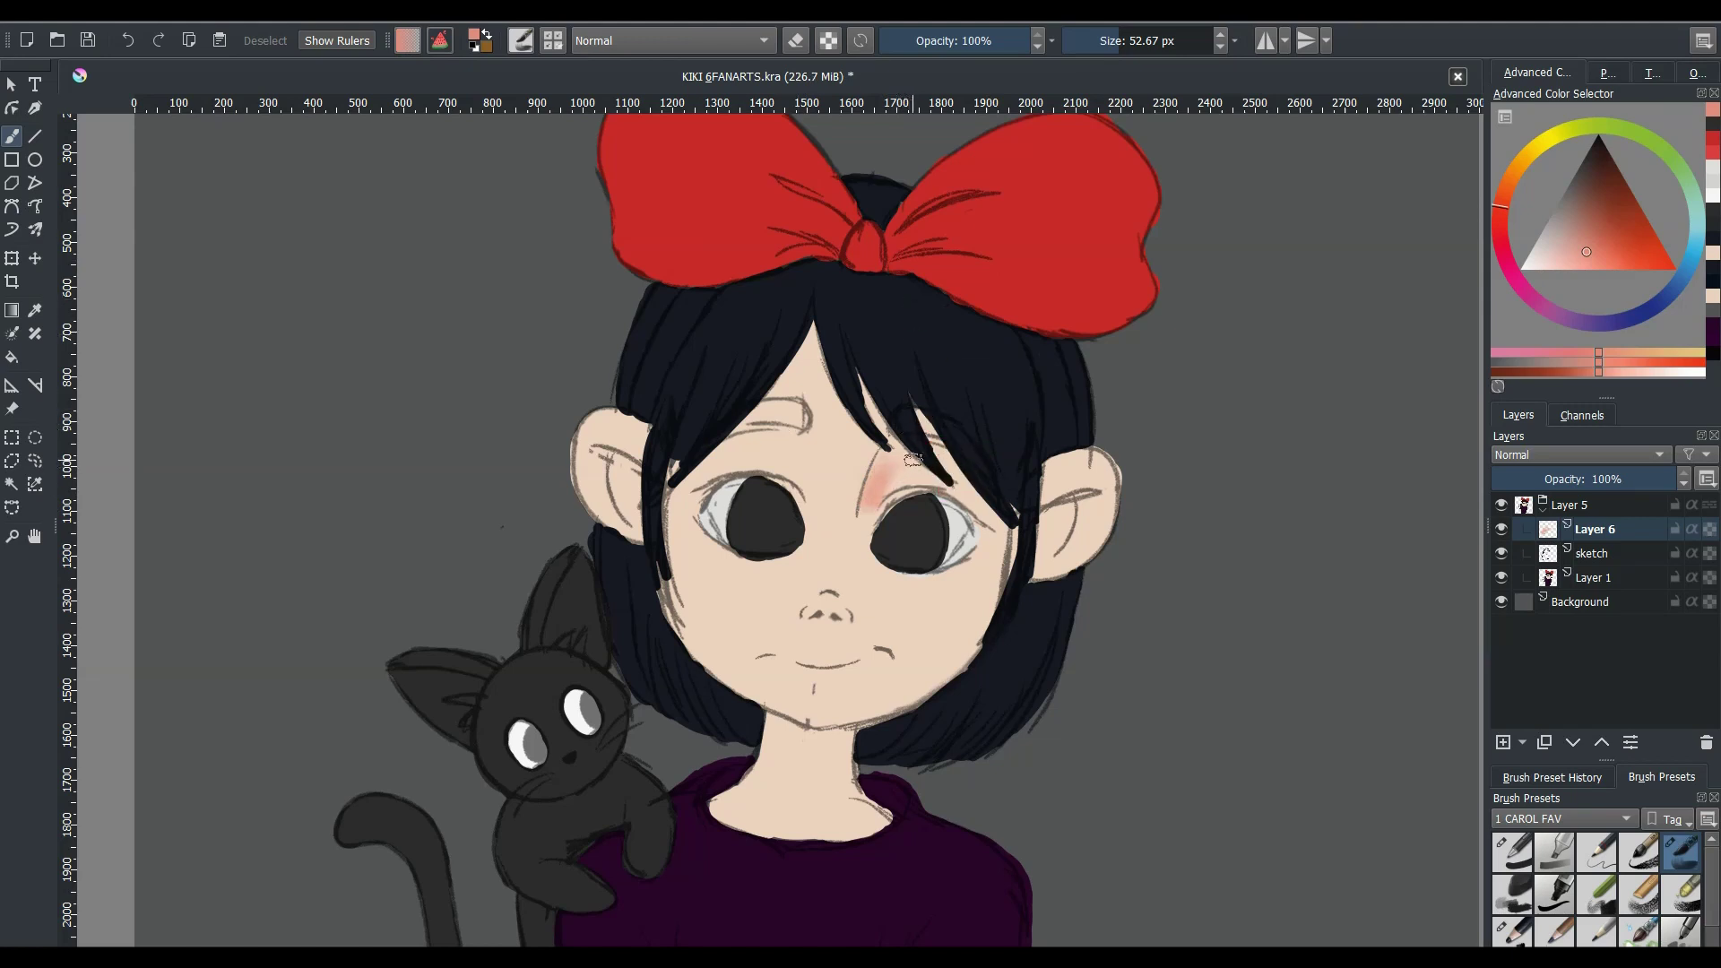
pyautogui.moveTo(883, 471)
pyautogui.mouseDown()
pyautogui.moveTo(884, 496)
pyautogui.moveTo(986, 489)
pyautogui.mouseUp()
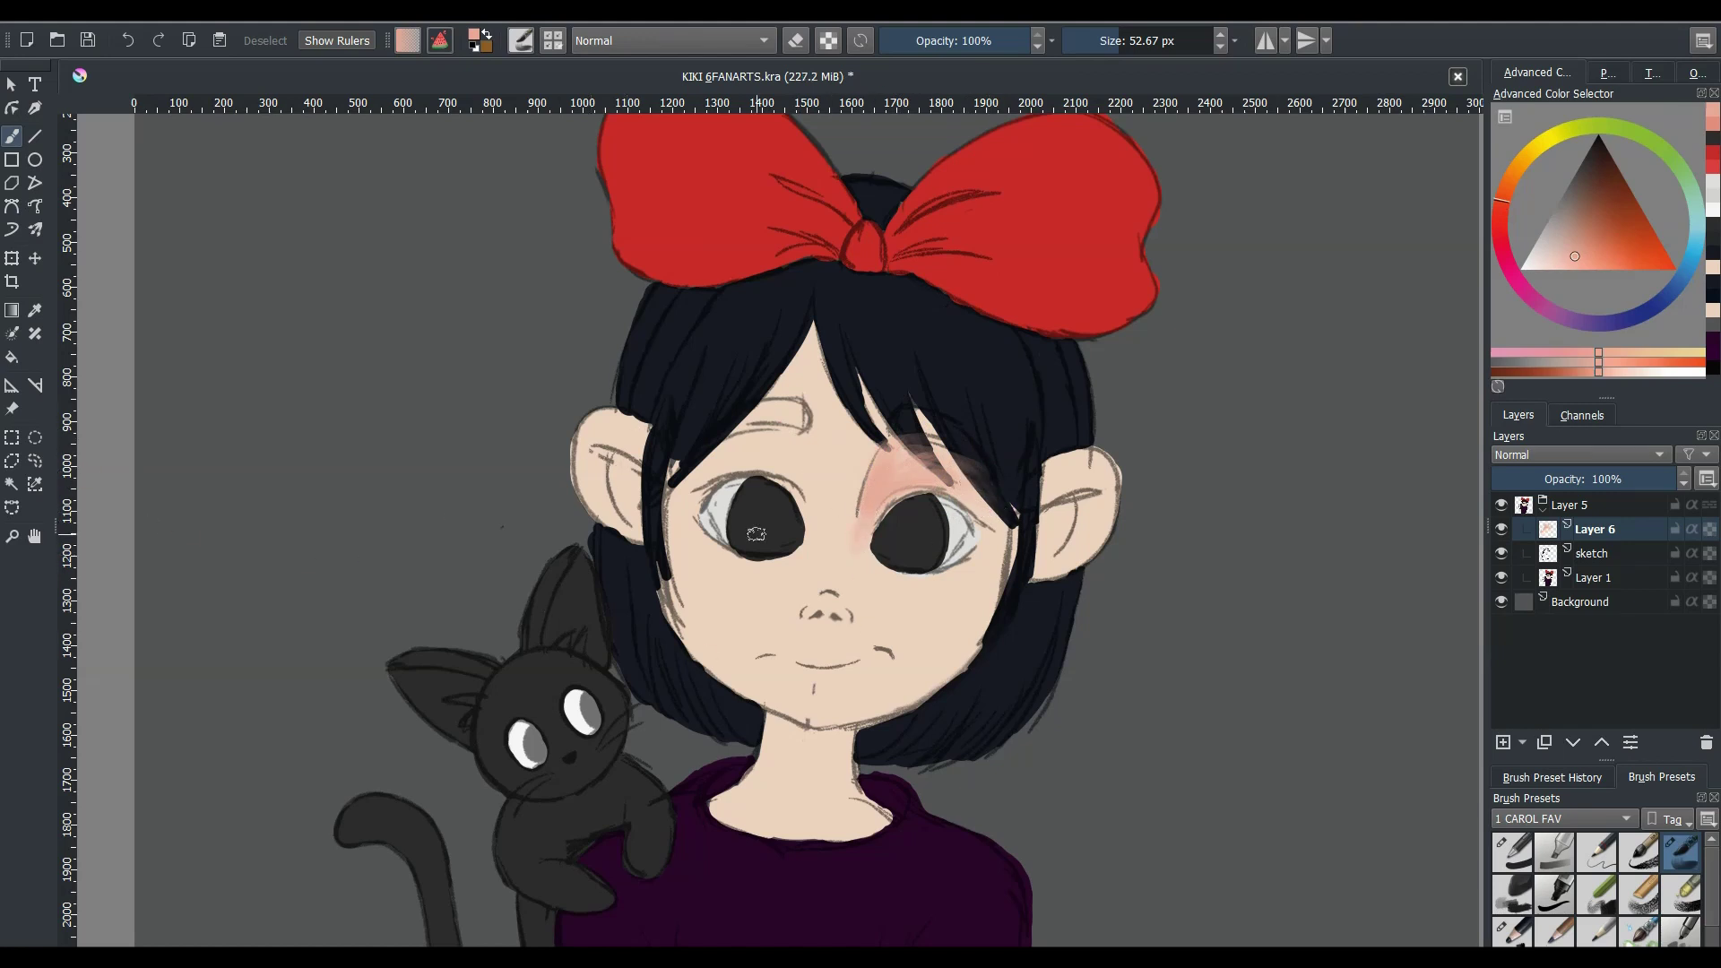
pyautogui.moveTo(709, 453)
pyautogui.mouseDown()
pyautogui.moveTo(778, 451)
pyautogui.moveTo(700, 468)
pyautogui.mouseUp()
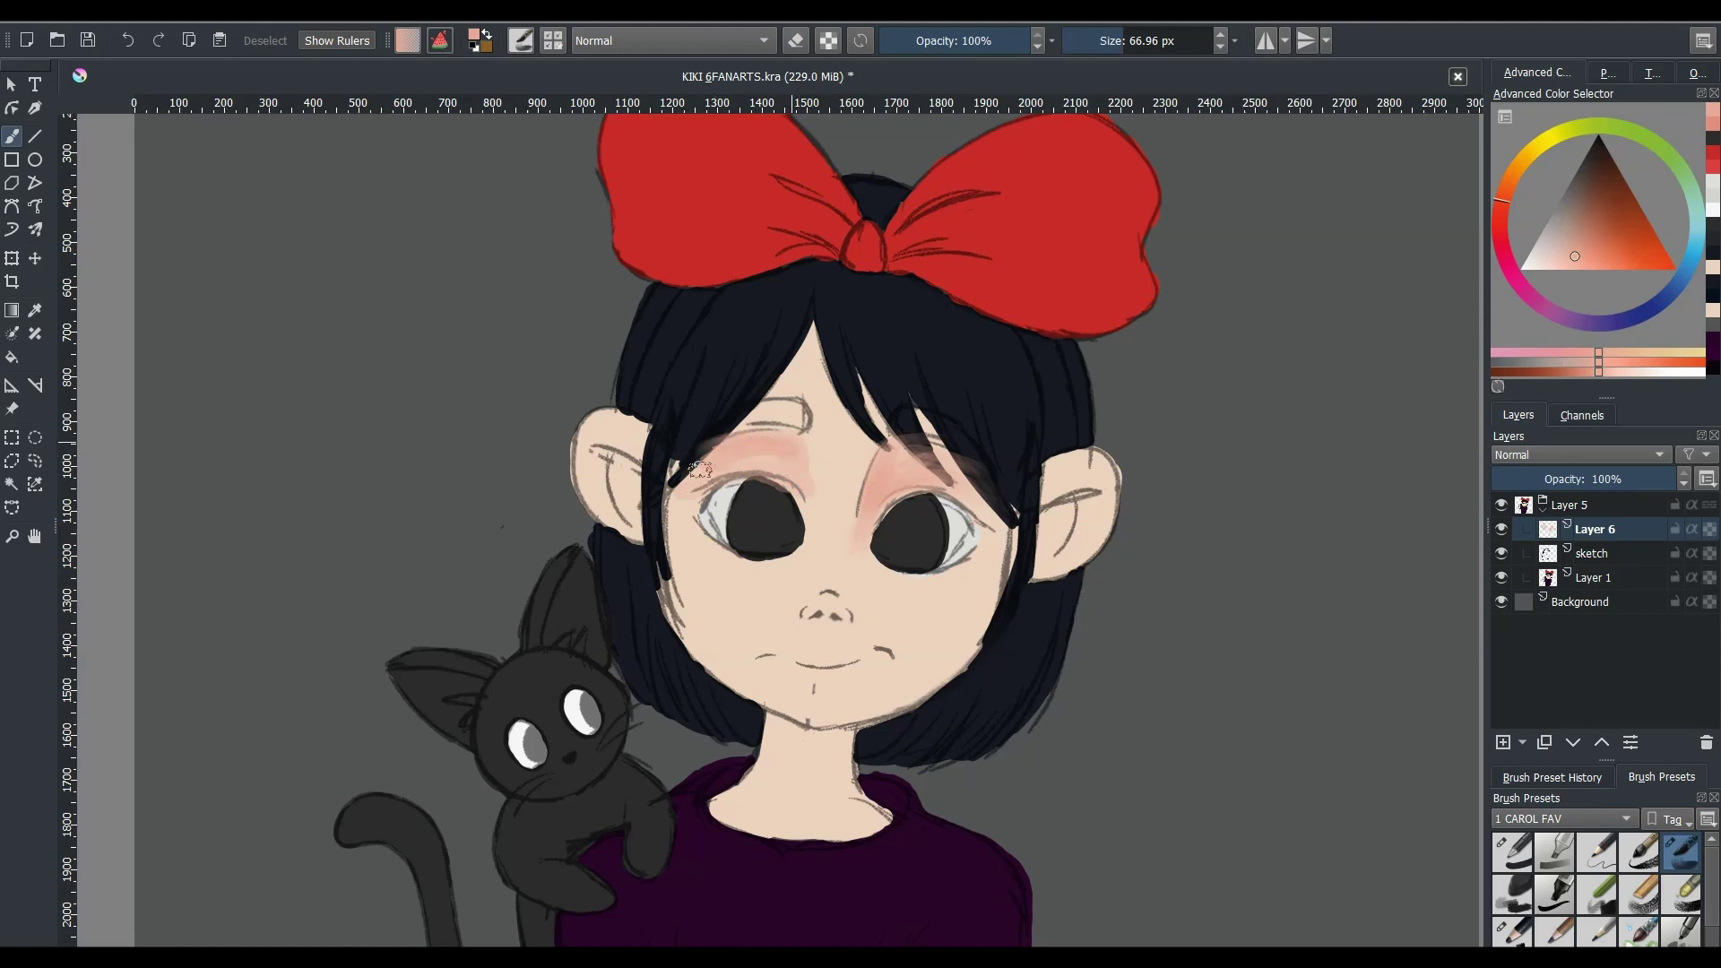
# - Check the face mirrored, sample skin and pink tones, and paint soft blush between and above the eyes
pyautogui.press('m')
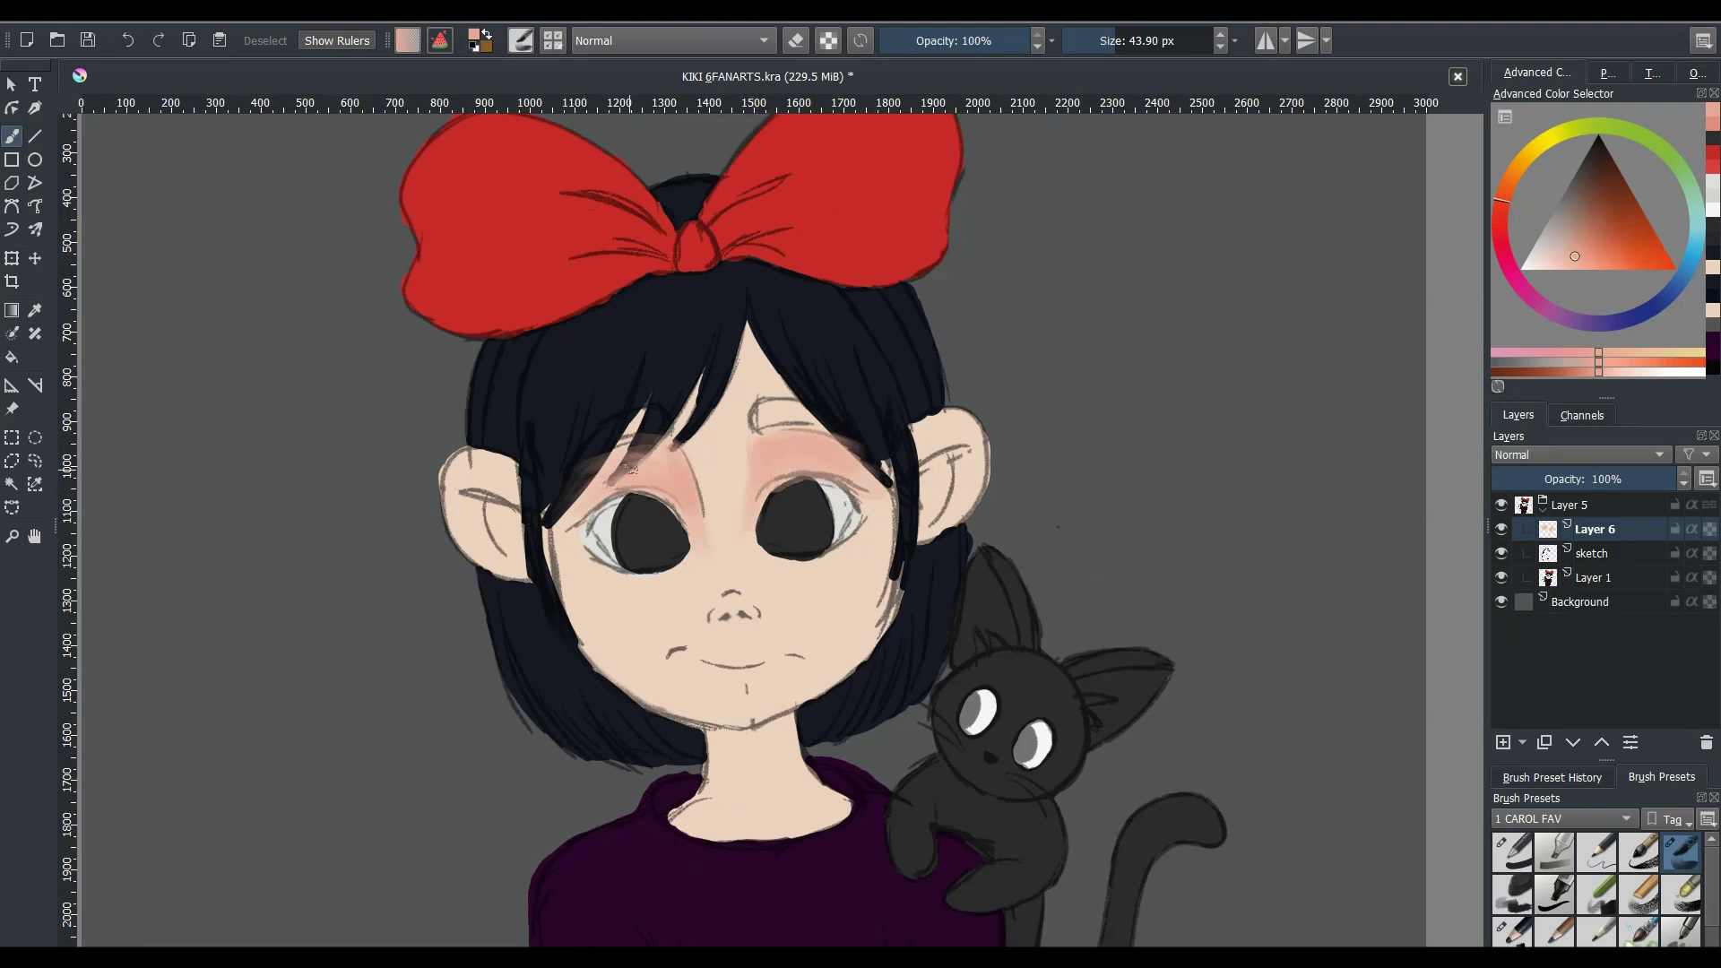
pyautogui.keyDown('ctrl'); pyautogui.click(680, 500); pyautogui.keyUp('ctrl')
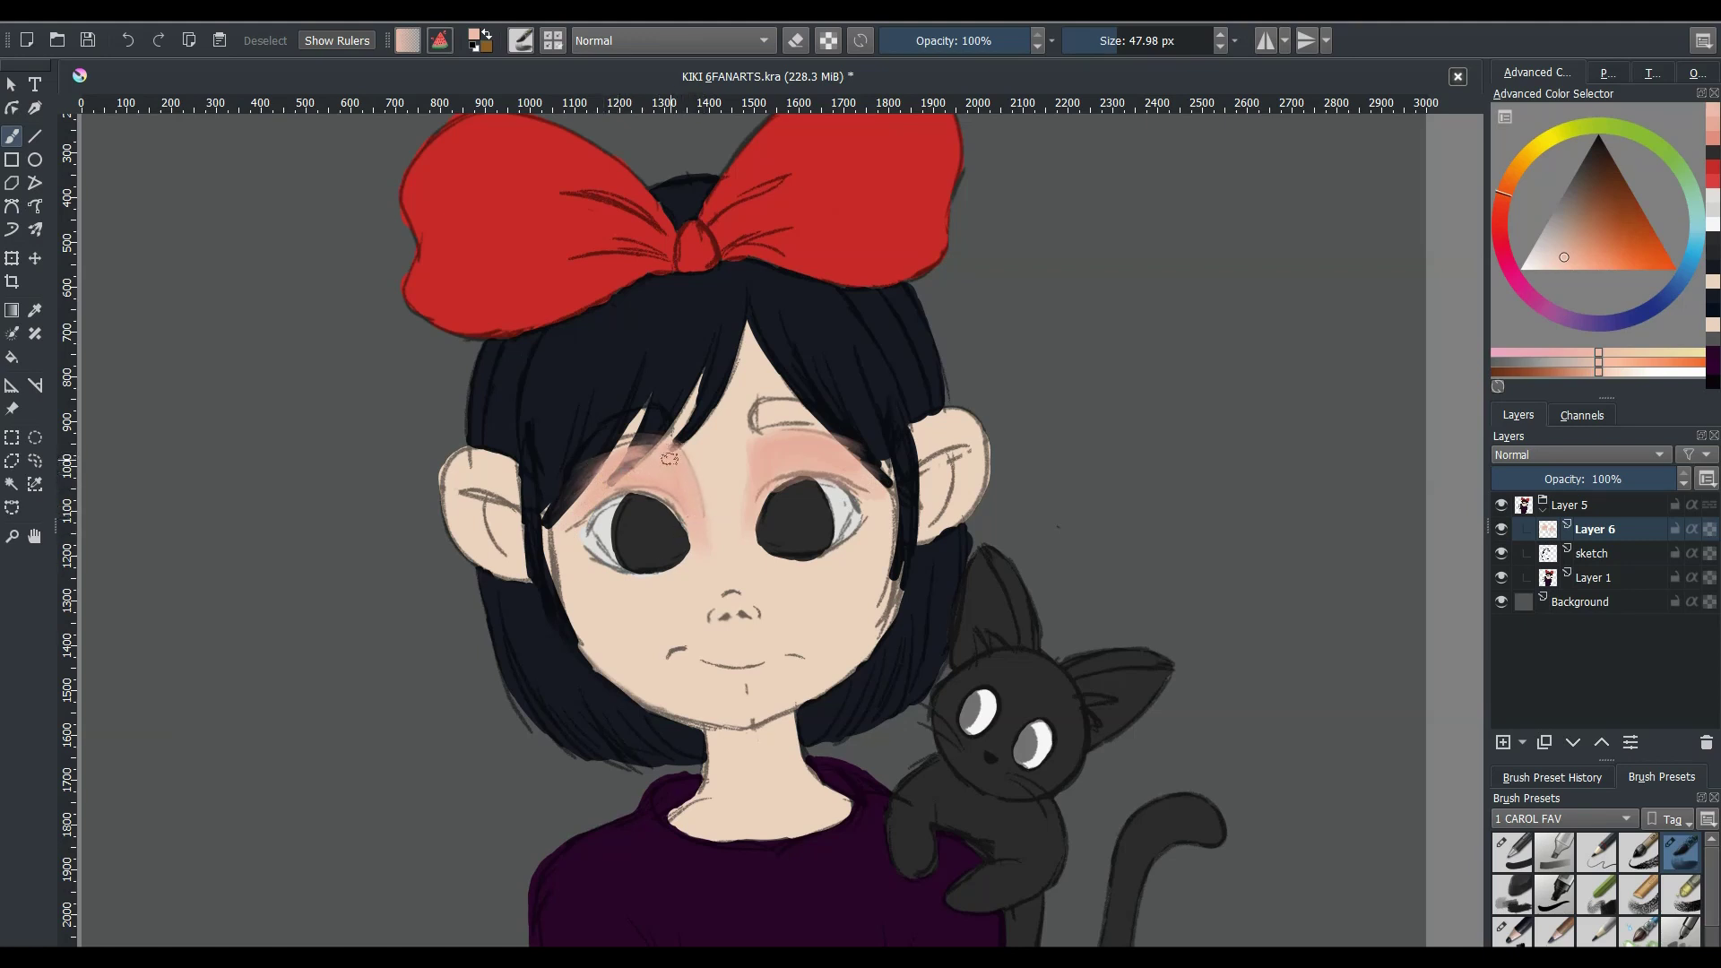
pyautogui.keyDown('ctrl'); pyautogui.click(738, 480); pyautogui.keyUp('ctrl')
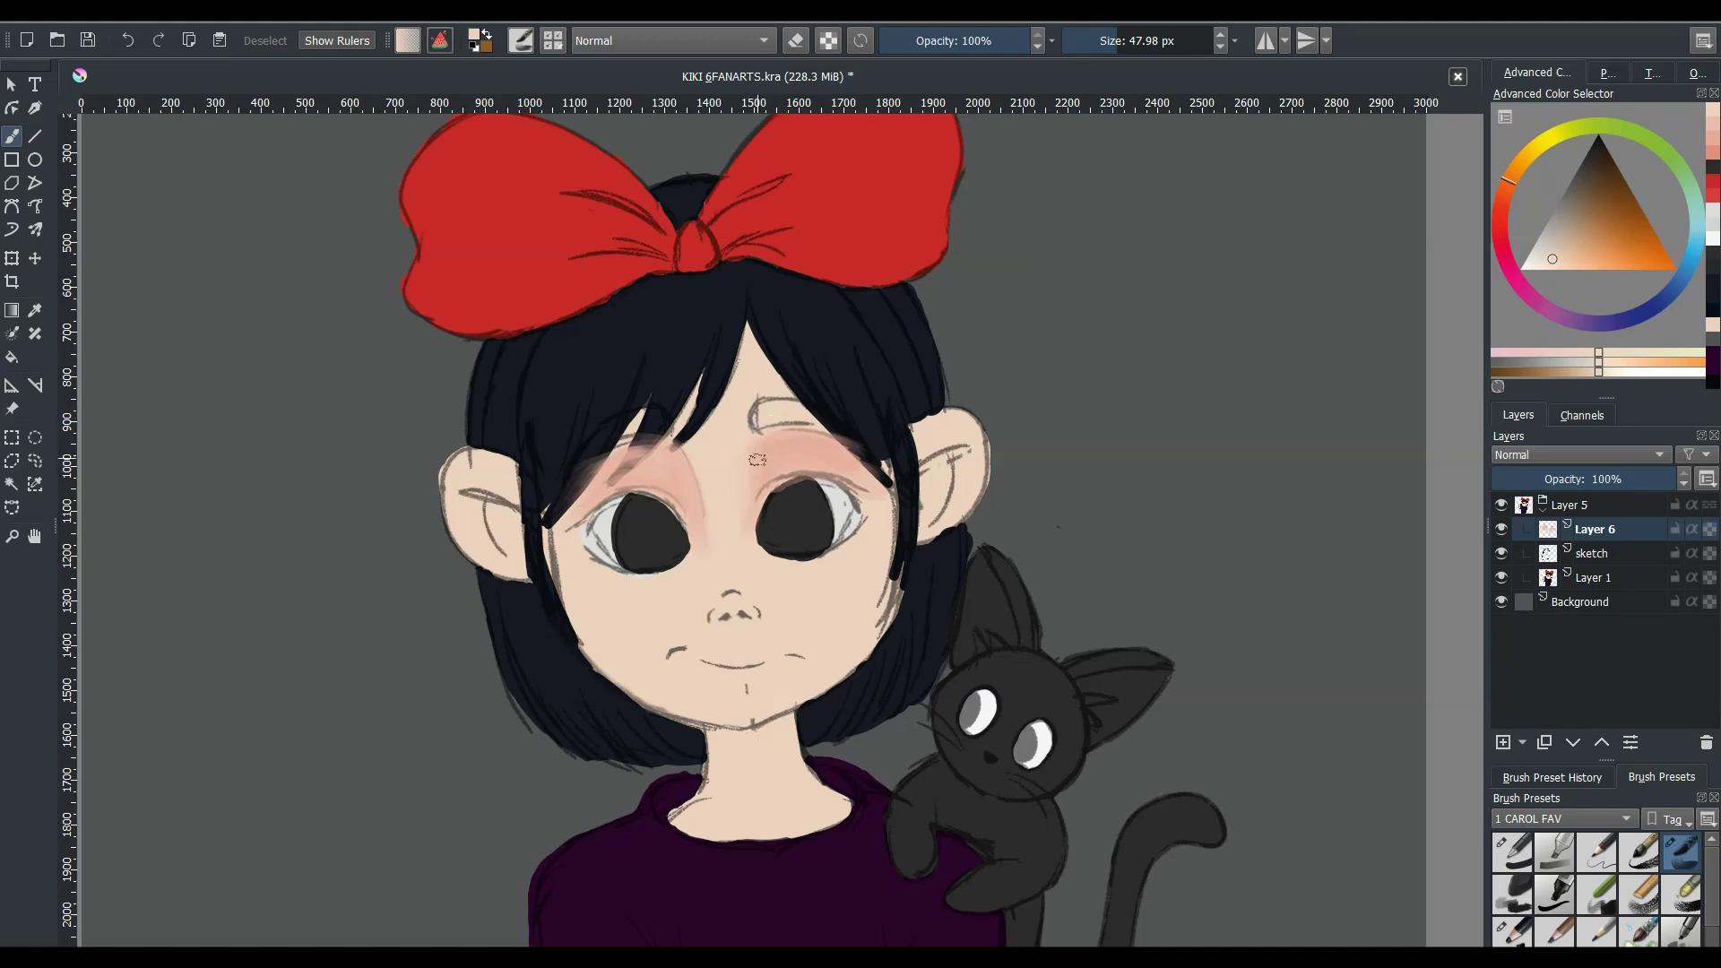
pyautogui.keyDown('ctrl'); pyautogui.click(758, 459); pyautogui.keyUp('ctrl')
pyautogui.keyDown('ctrl'); pyautogui.click(749, 492); pyautogui.keyUp('ctrl')
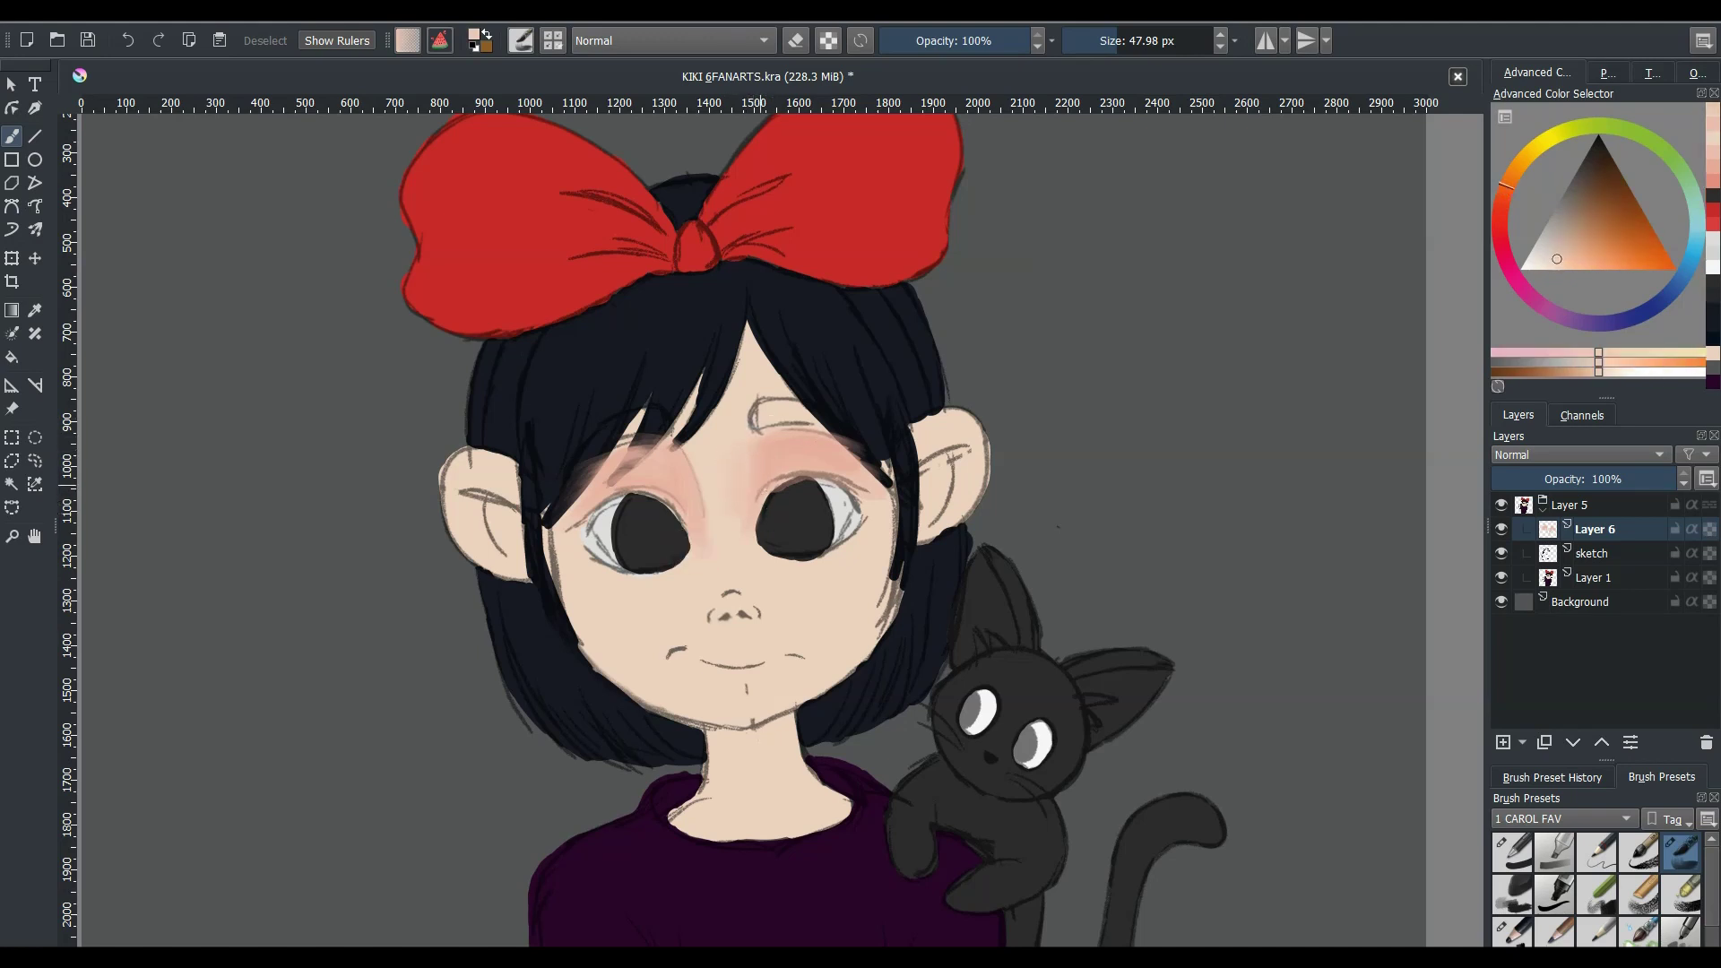
pyautogui.keyDown('ctrl'); pyautogui.click(769, 471); pyautogui.keyUp('ctrl')
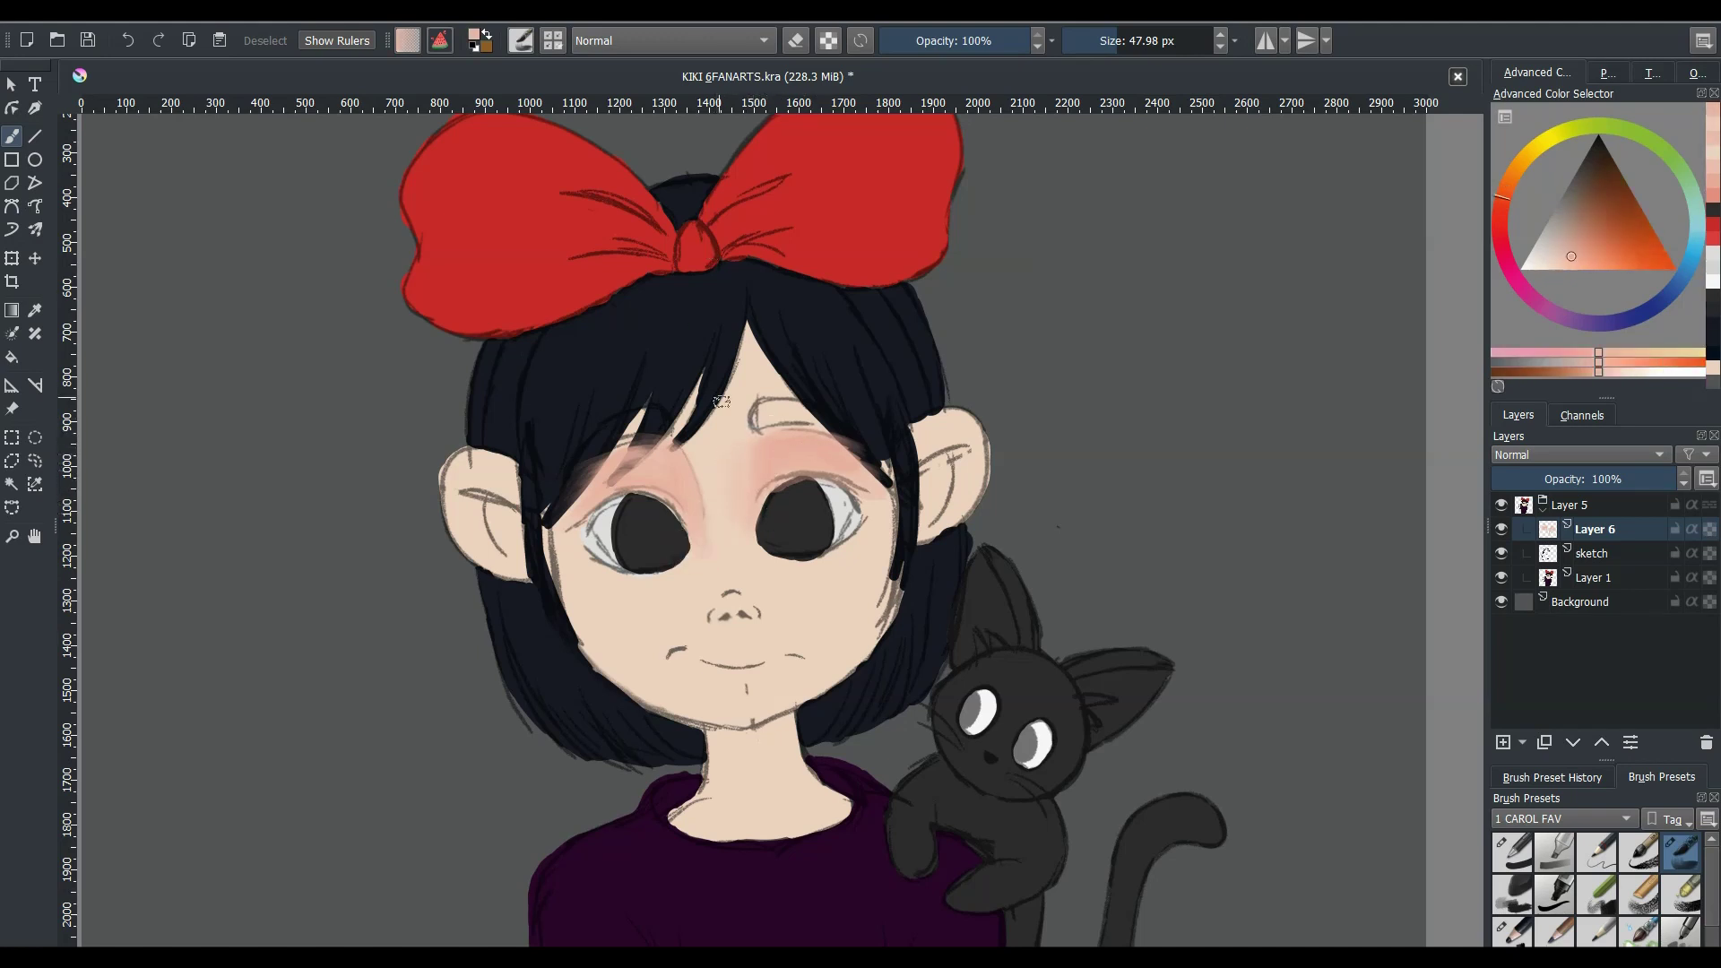
pyautogui.keyDown('ctrl'); pyautogui.click(749, 457); pyautogui.keyUp('ctrl')
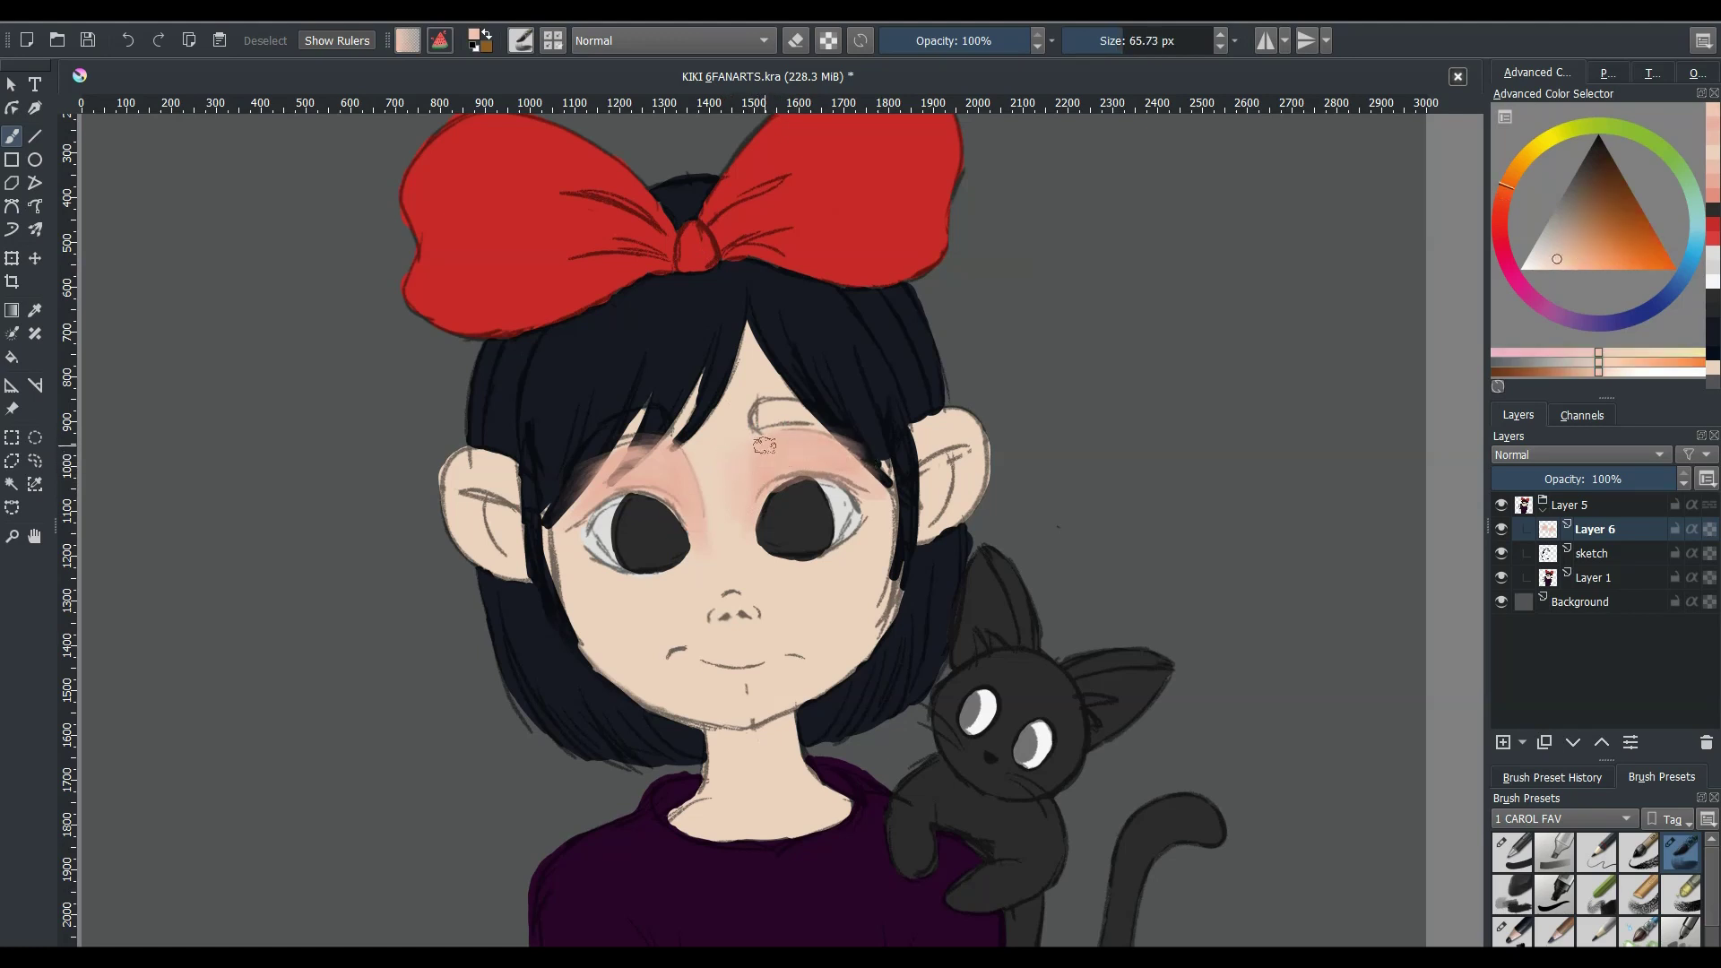
pyautogui.keyDown('ctrl'); pyautogui.click(708, 509); pyautogui.keyUp('ctrl')
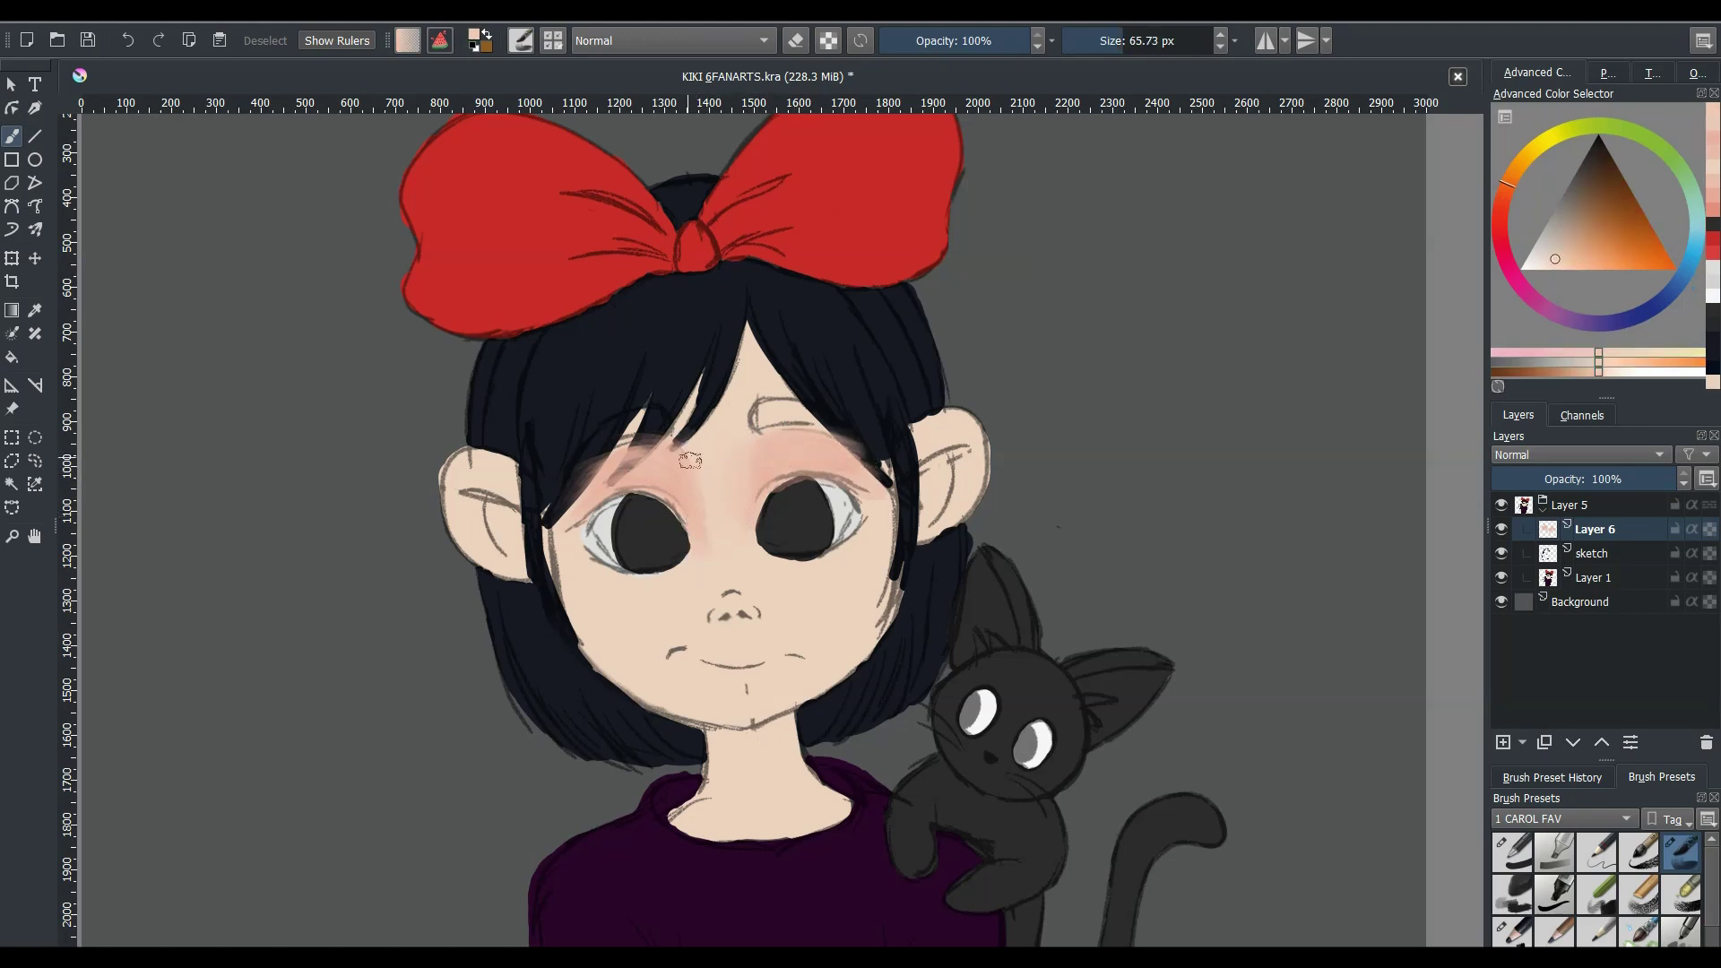
pyautogui.keyDown('ctrl'); pyautogui.click(636, 524); pyautogui.keyUp('ctrl')
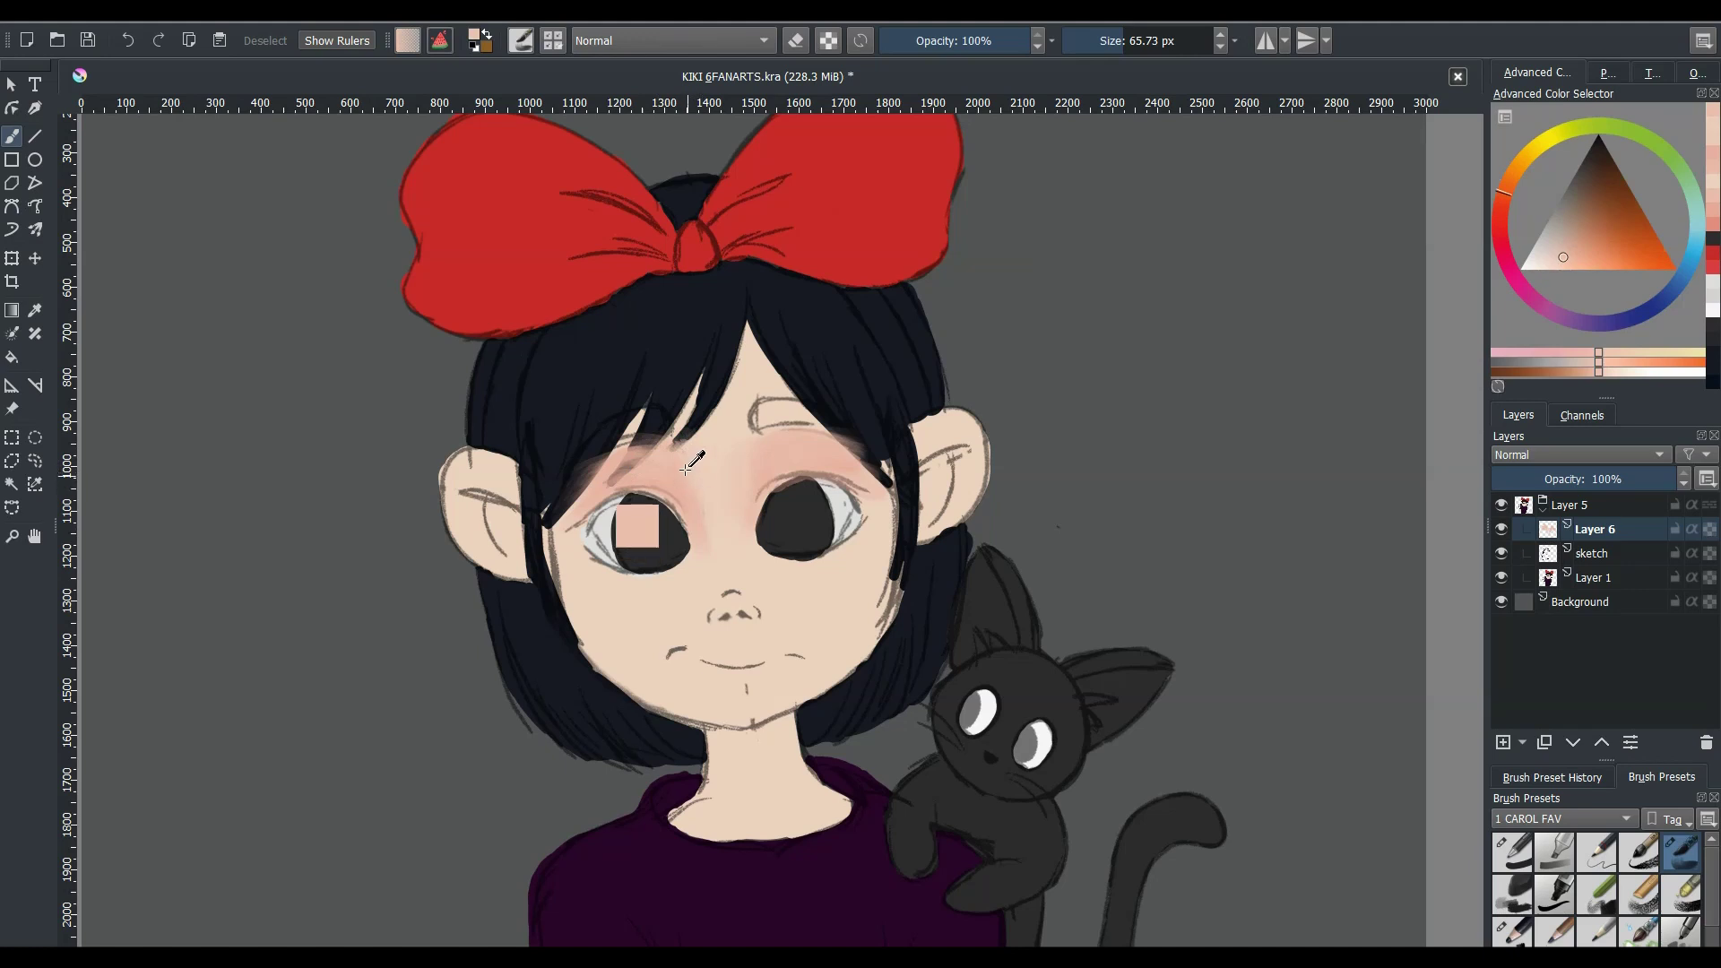
pyautogui.moveTo(688, 472); pyautogui.dragTo(664, 520)
# - Dab darker red blush between the eyes and soften it under the left eye corner with peach
pyautogui.keyDown('ctrl'); pyautogui.click(717, 493); pyautogui.keyUp('ctrl')
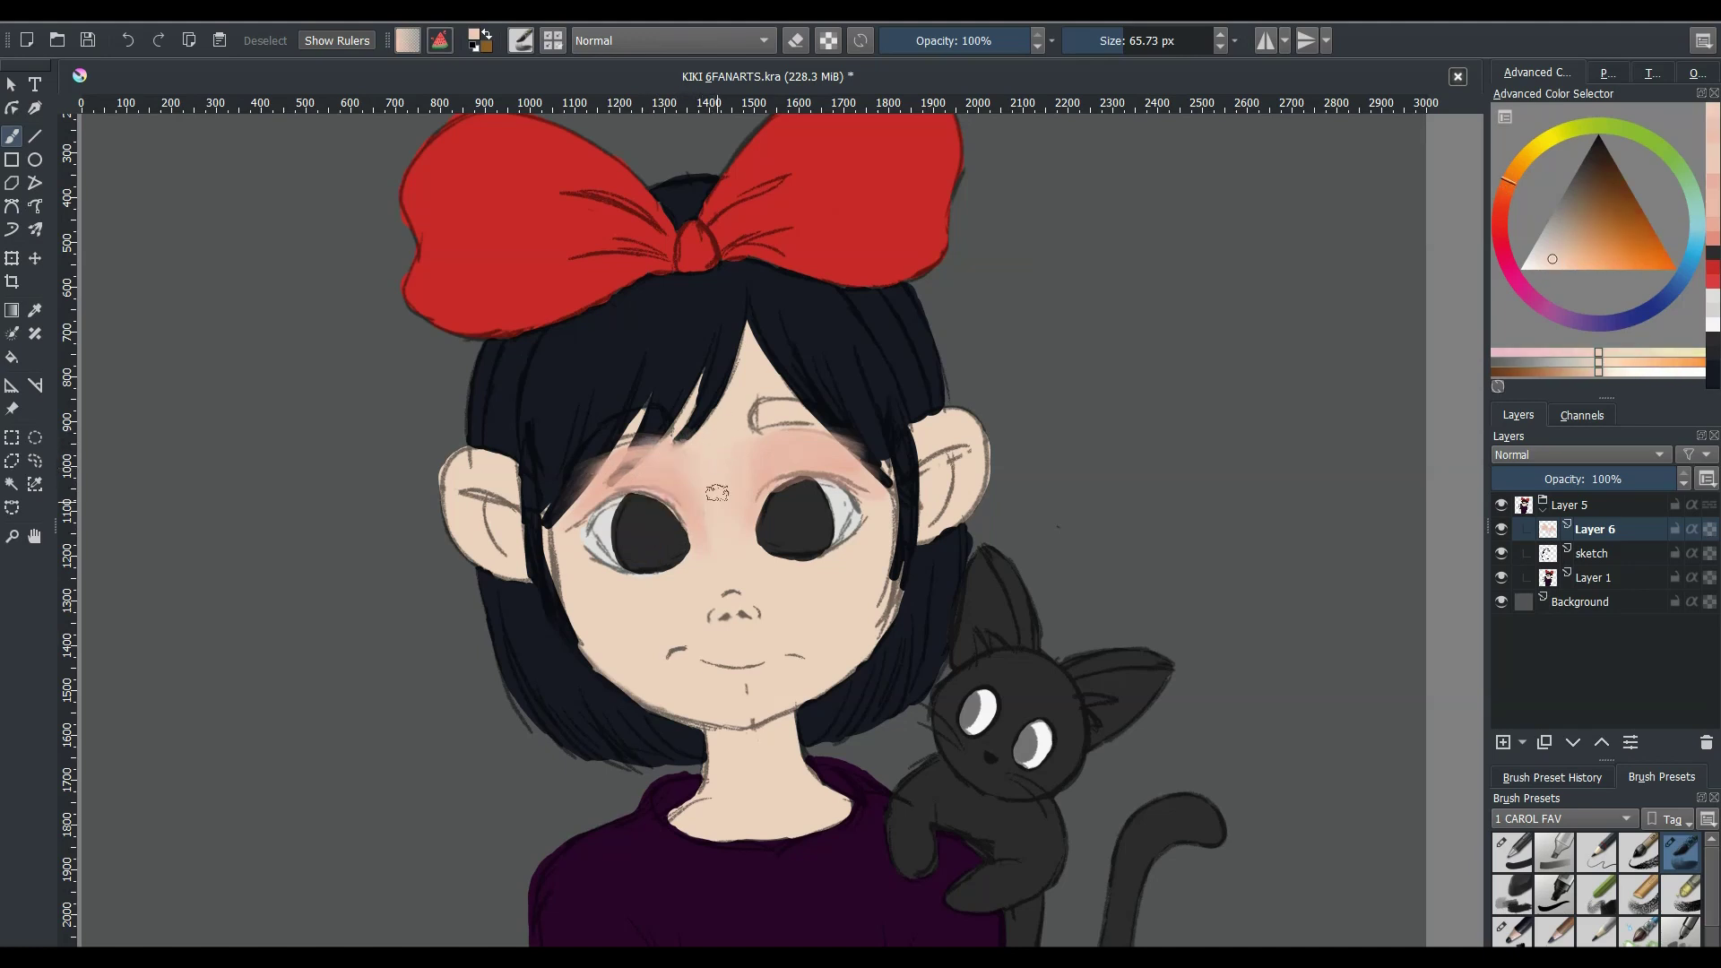
pyautogui.keyDown('ctrl'); pyautogui.click(783, 455); pyautogui.keyUp('ctrl')
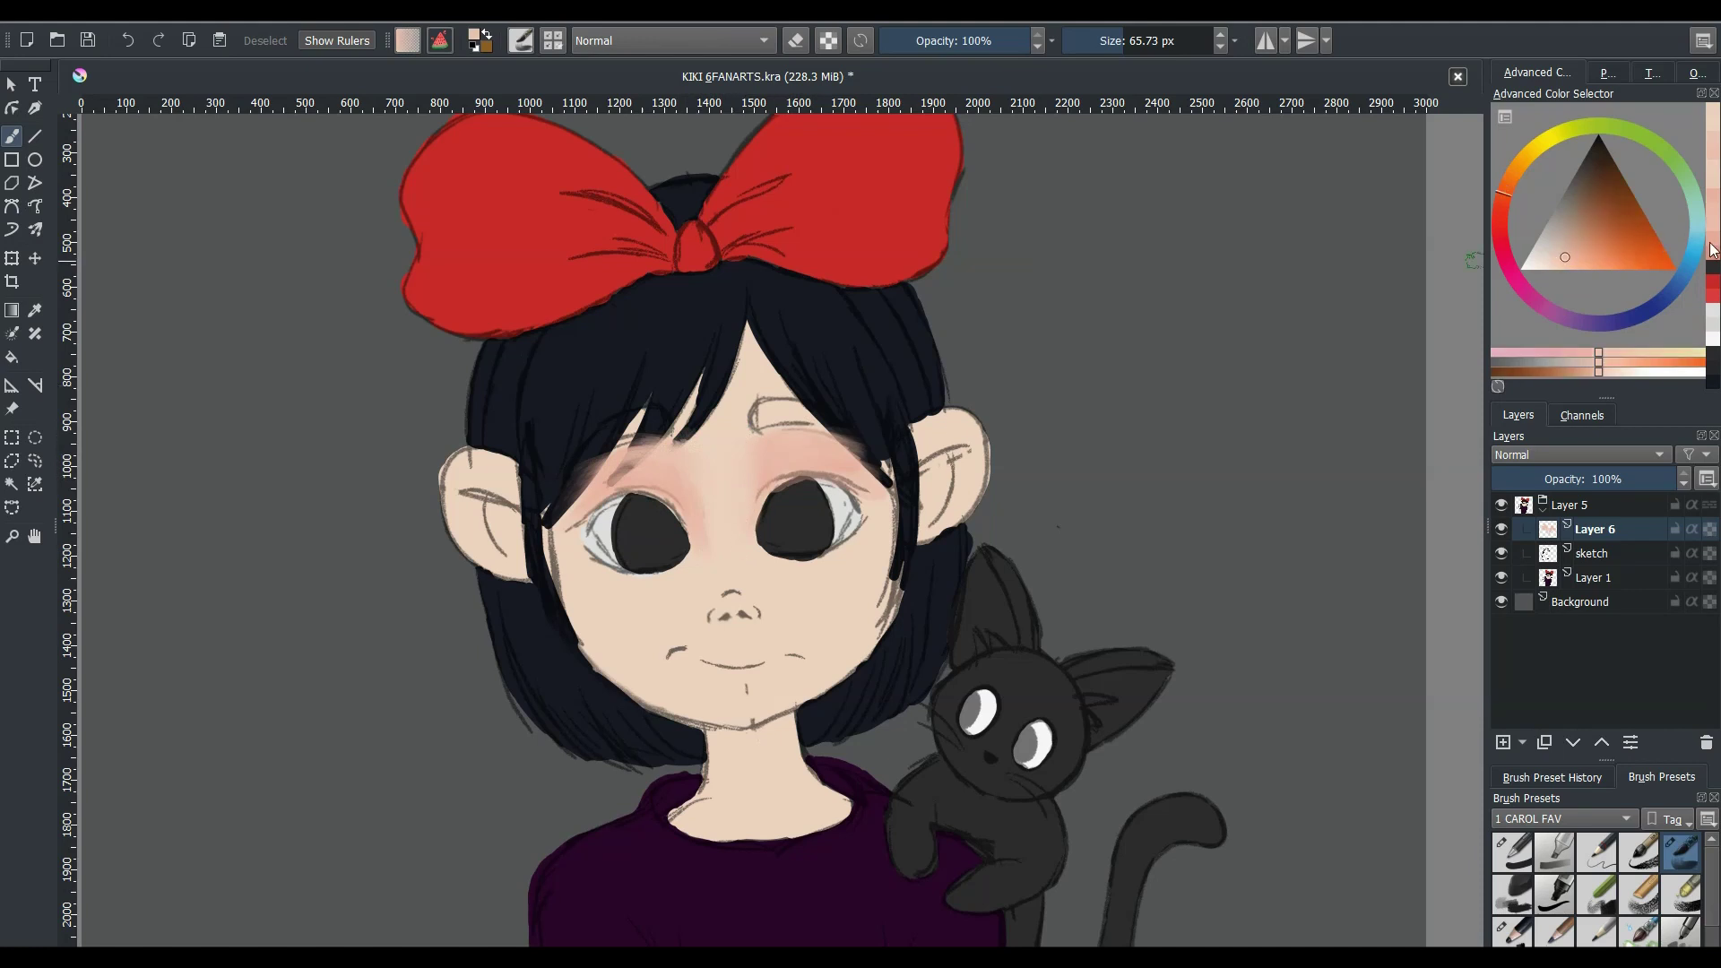
pyautogui.keyDown('ctrl'); pyautogui.click(784, 457); pyautogui.keyUp('ctrl')
pyautogui.moveTo(770, 492); pyautogui.dragTo(760, 492)
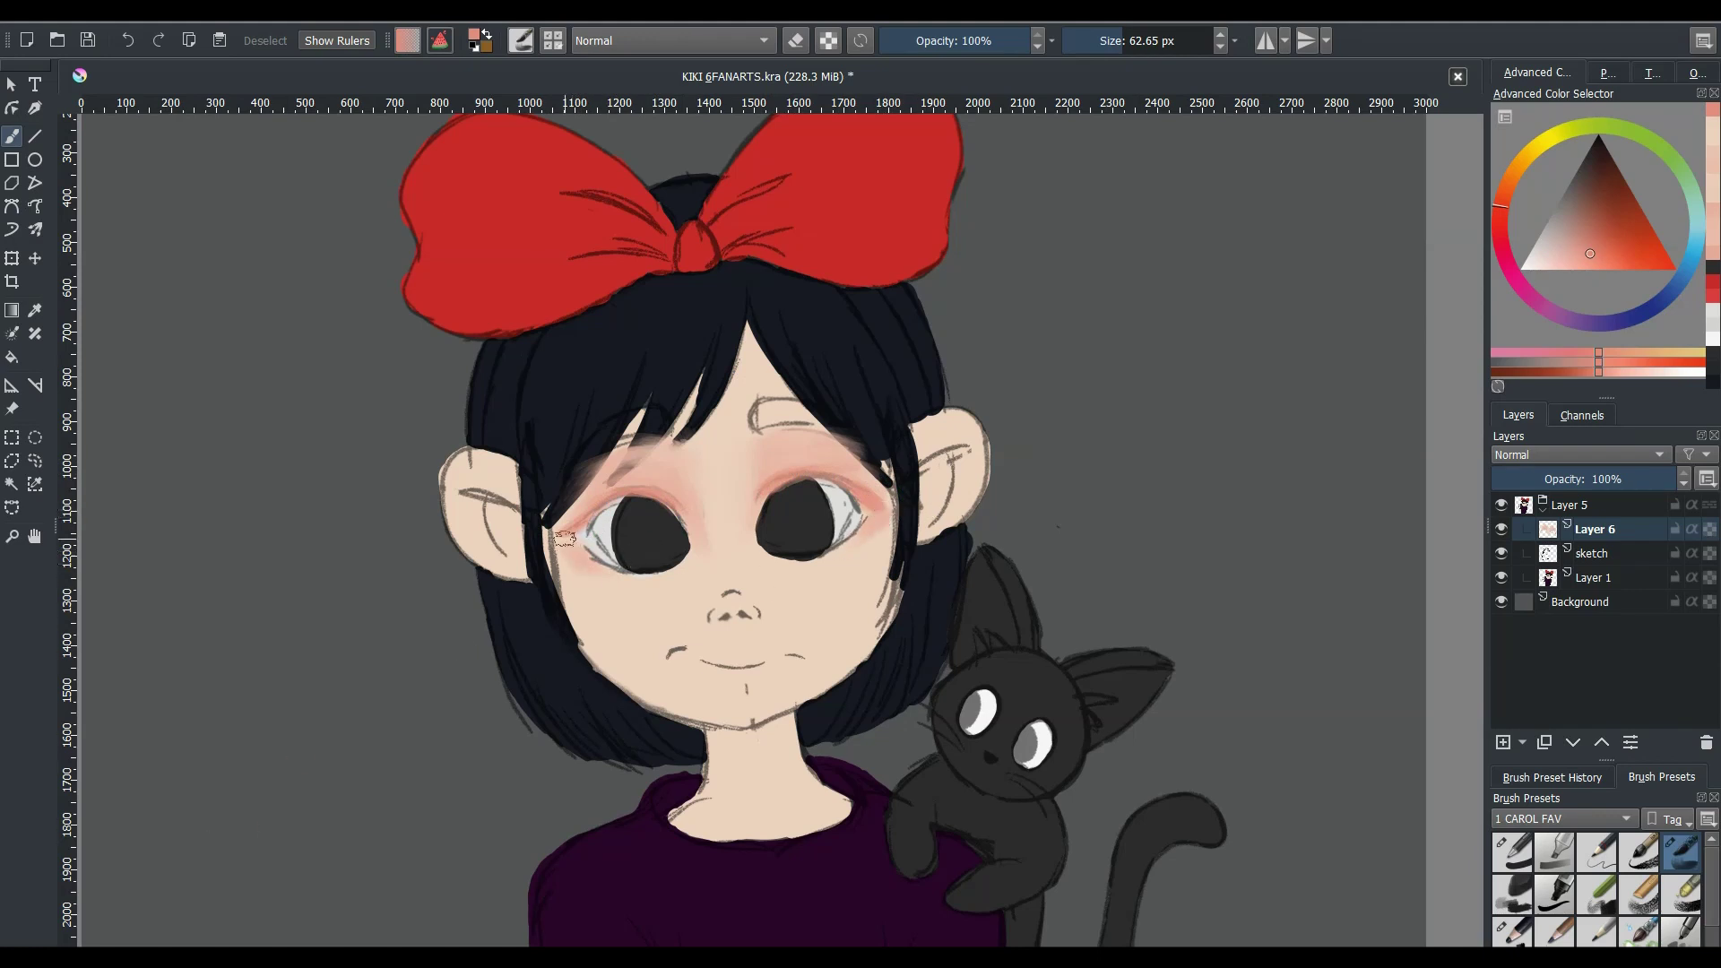
pyautogui.keyDown('ctrl'); pyautogui.click(614, 590); pyautogui.keyUp('ctrl')
pyautogui.moveTo(577, 571); pyautogui.dragTo(573, 593)
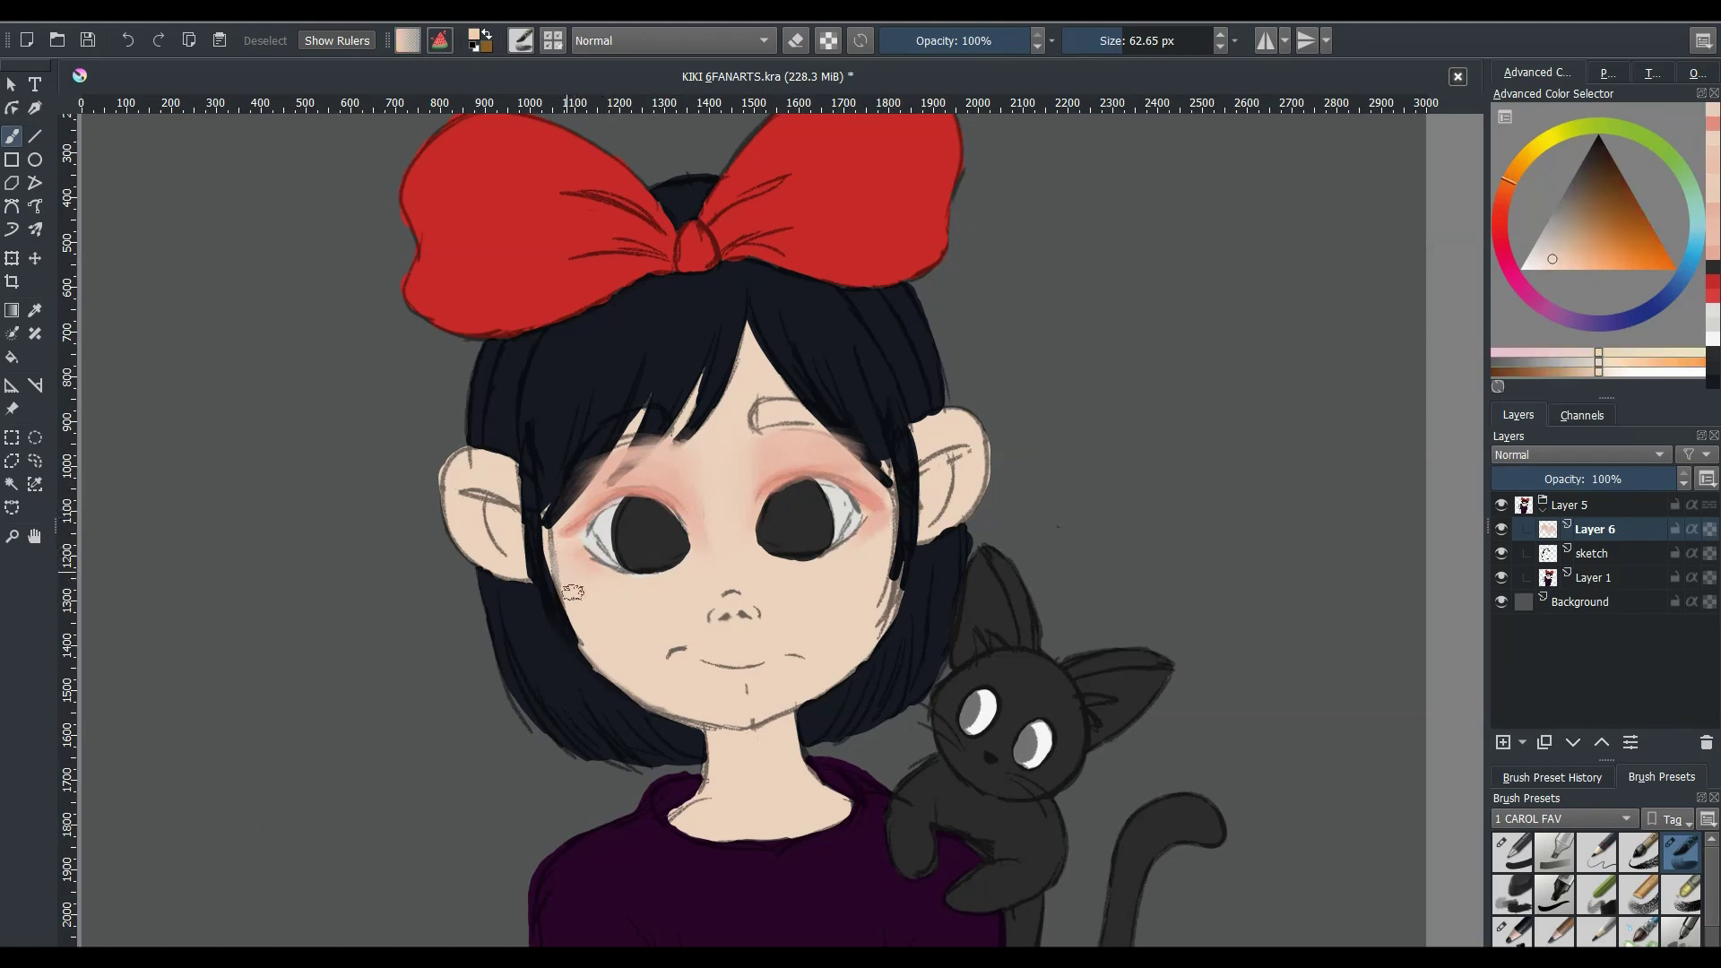
pyautogui.keyDown('ctrl'); pyautogui.click(883, 502); pyautogui.keyUp('ctrl')
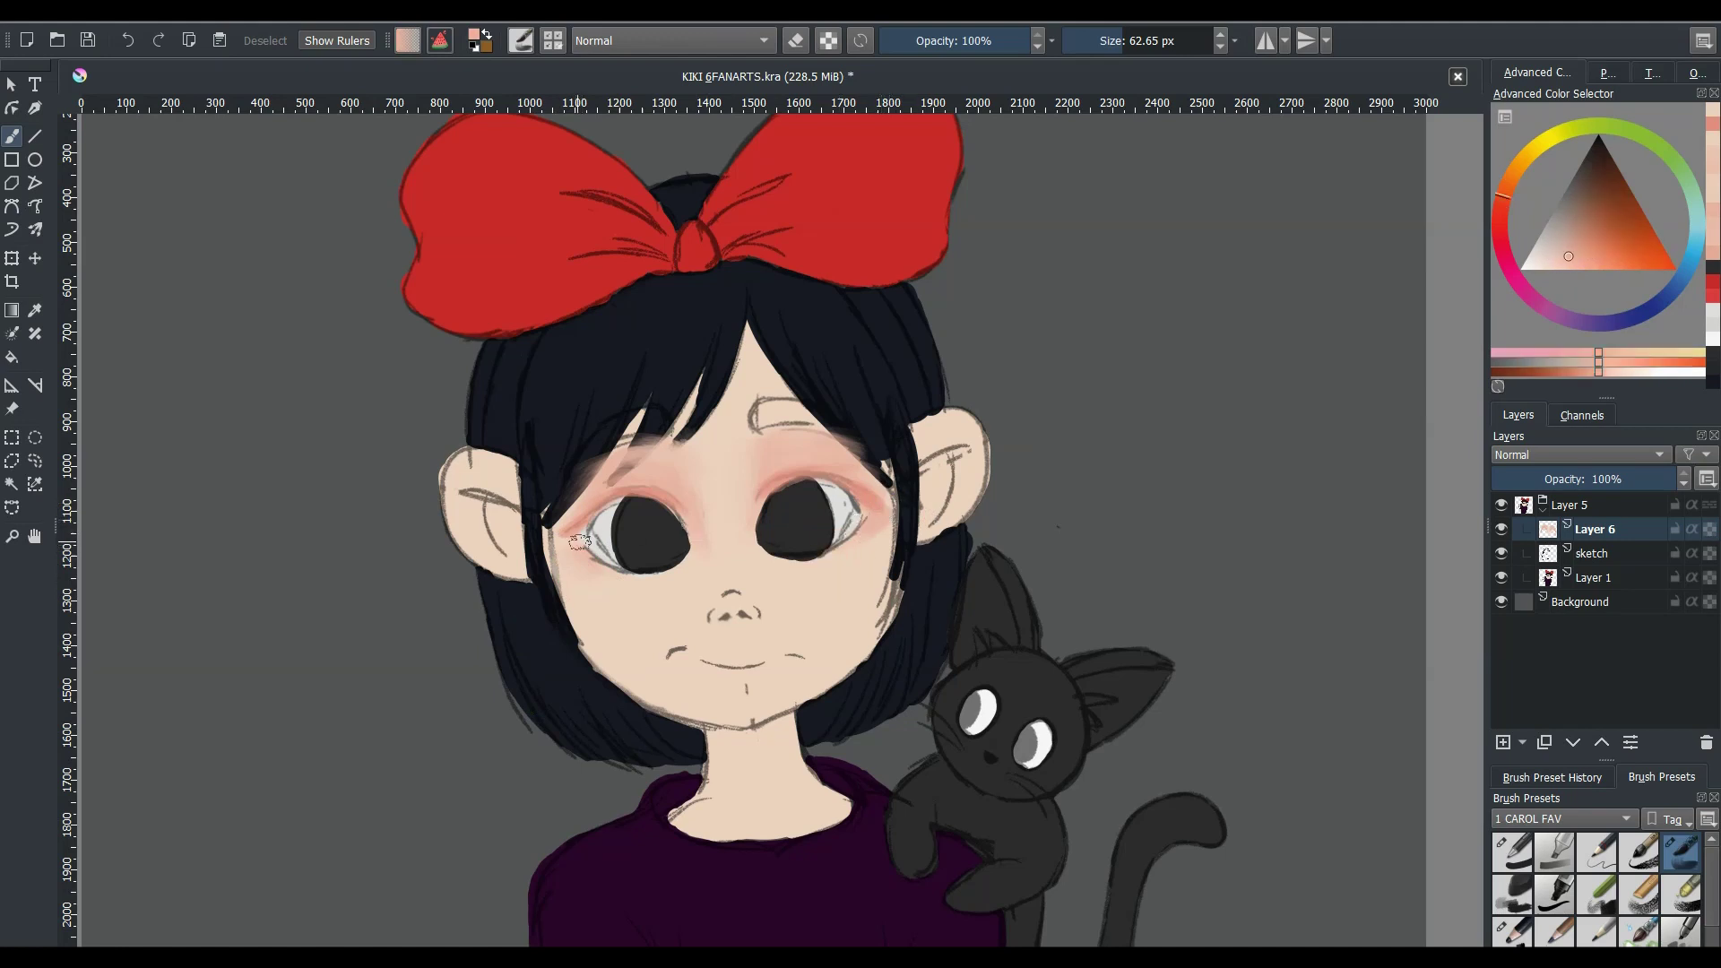
pyautogui.press('[')
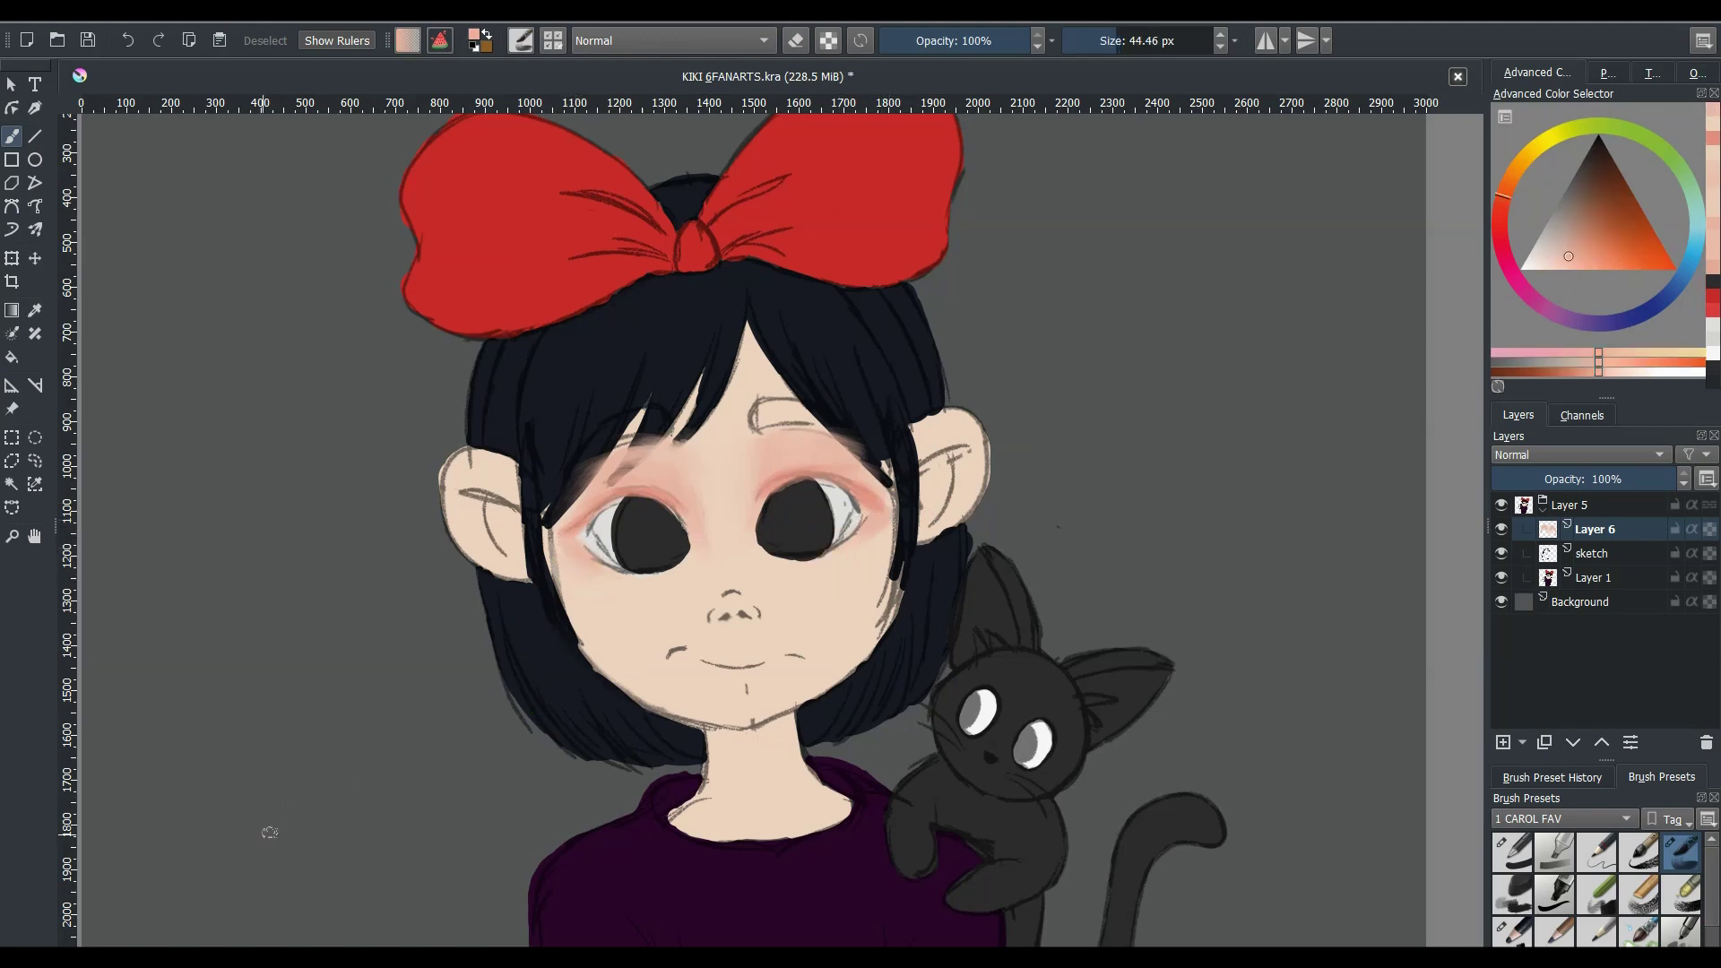
# - Darken the right eye's left rim in black and add a light yellowish-white edge to the left eye
pyautogui.click(1593, 141)
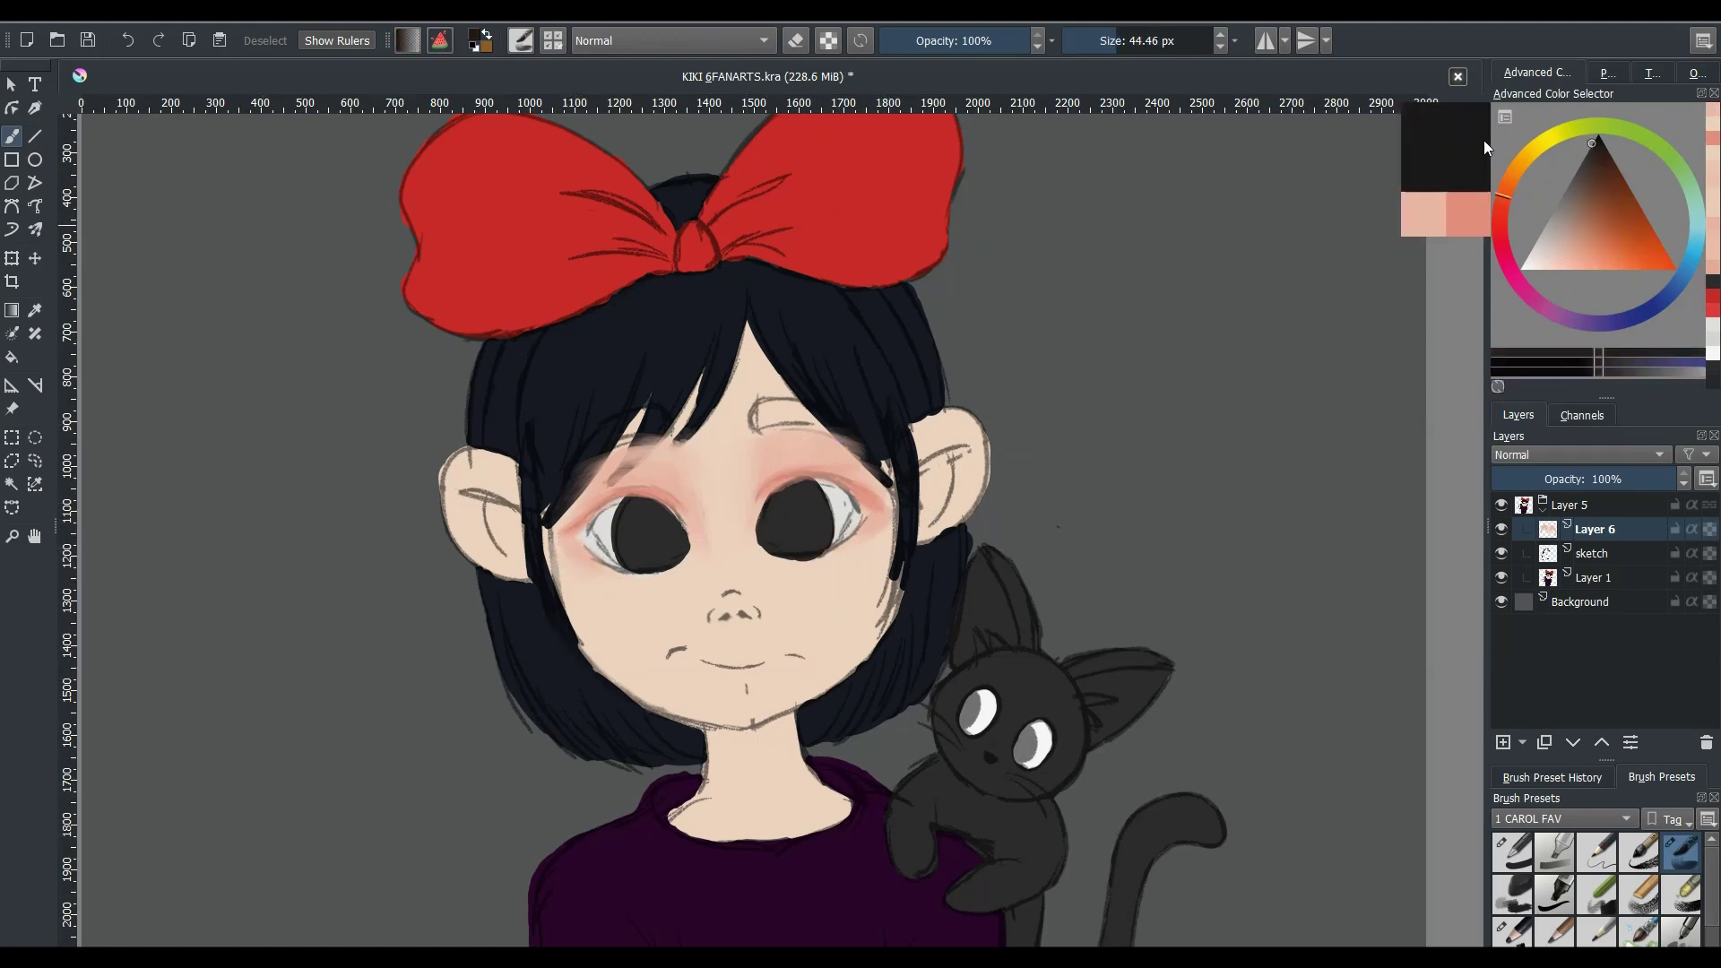
pyautogui.moveTo(760, 496); pyautogui.dragTo(855, 502)
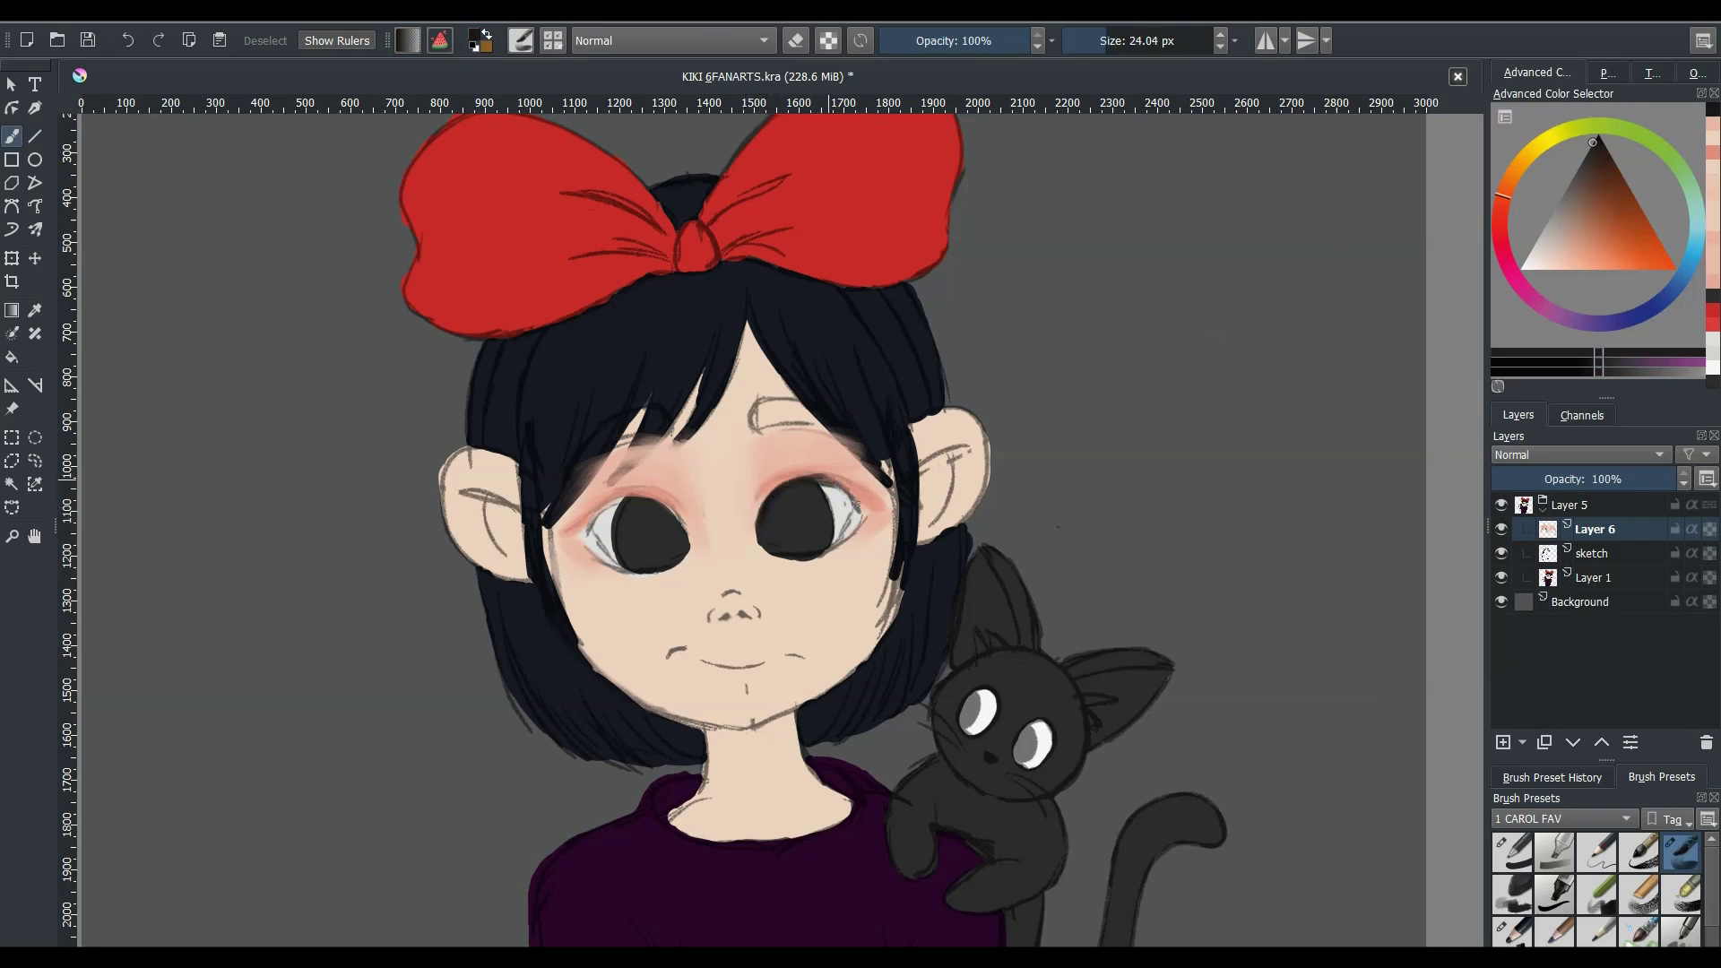
pyautogui.moveTo(760, 533); pyautogui.dragTo(841, 484)
pyautogui.keyDown('ctrl'); pyautogui.click(835, 502); pyautogui.keyUp('ctrl')
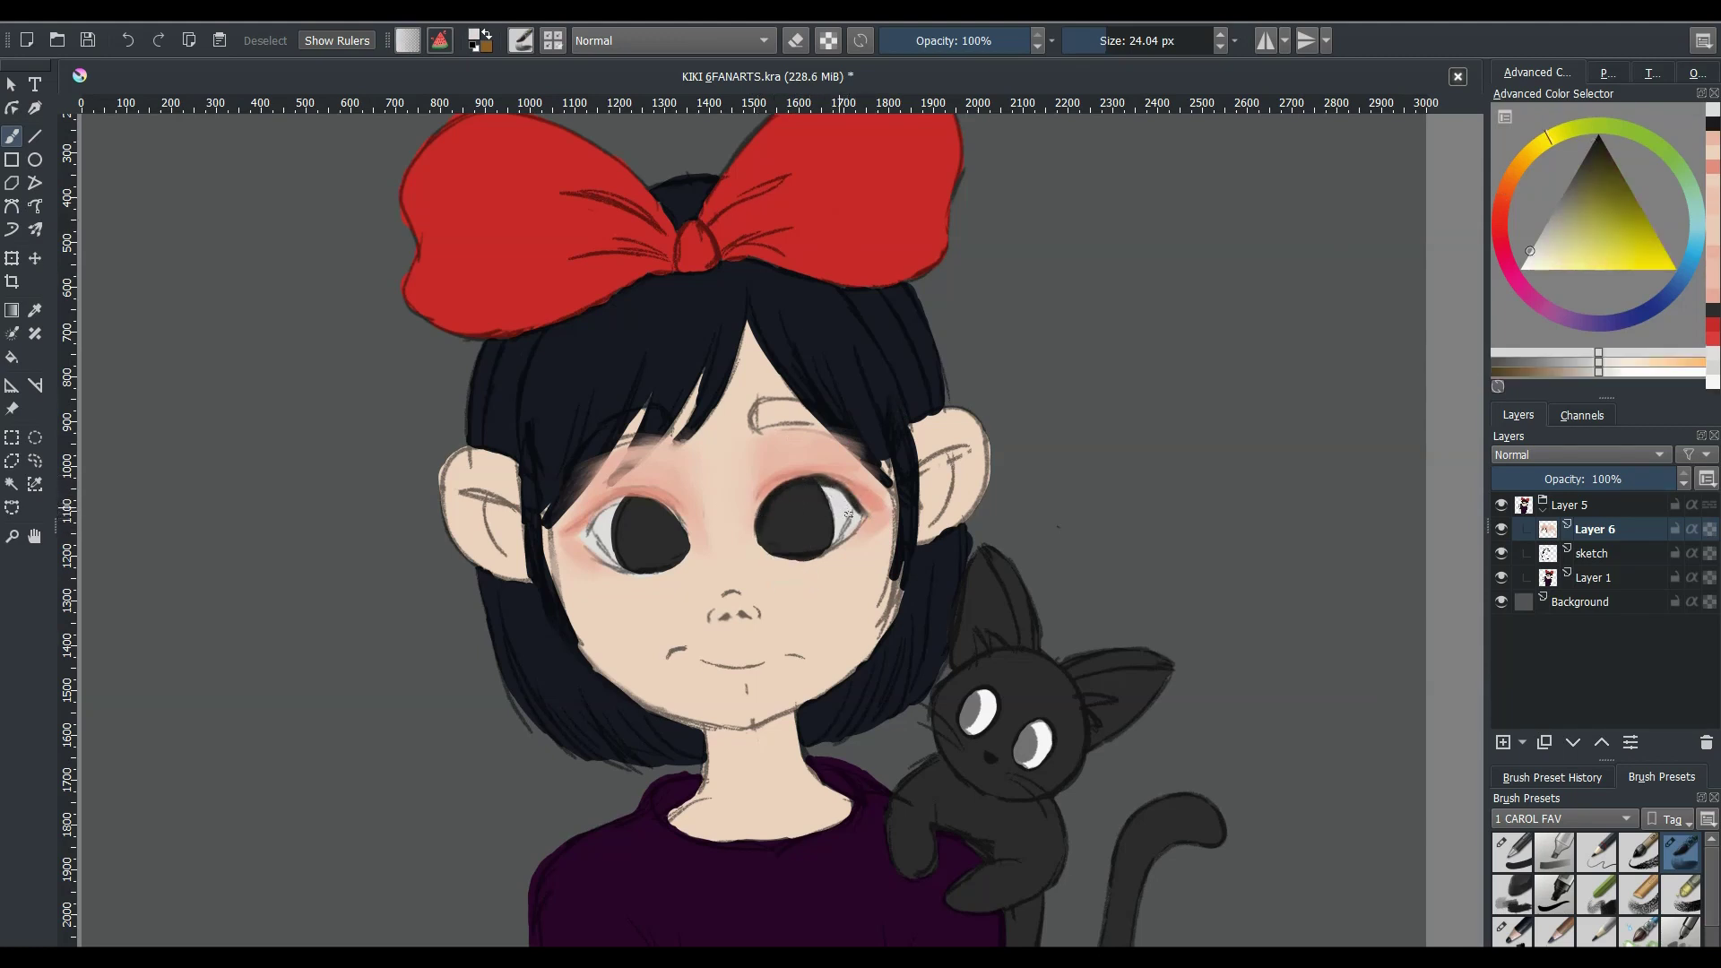
pyautogui.moveTo(622, 504); pyautogui.dragTo(592, 531)
# - Darken the upper-left edge of the left eye in dark purple with a smaller brush
pyautogui.keyDown('ctrl'); pyautogui.click(757, 522); pyautogui.keyUp('ctrl')
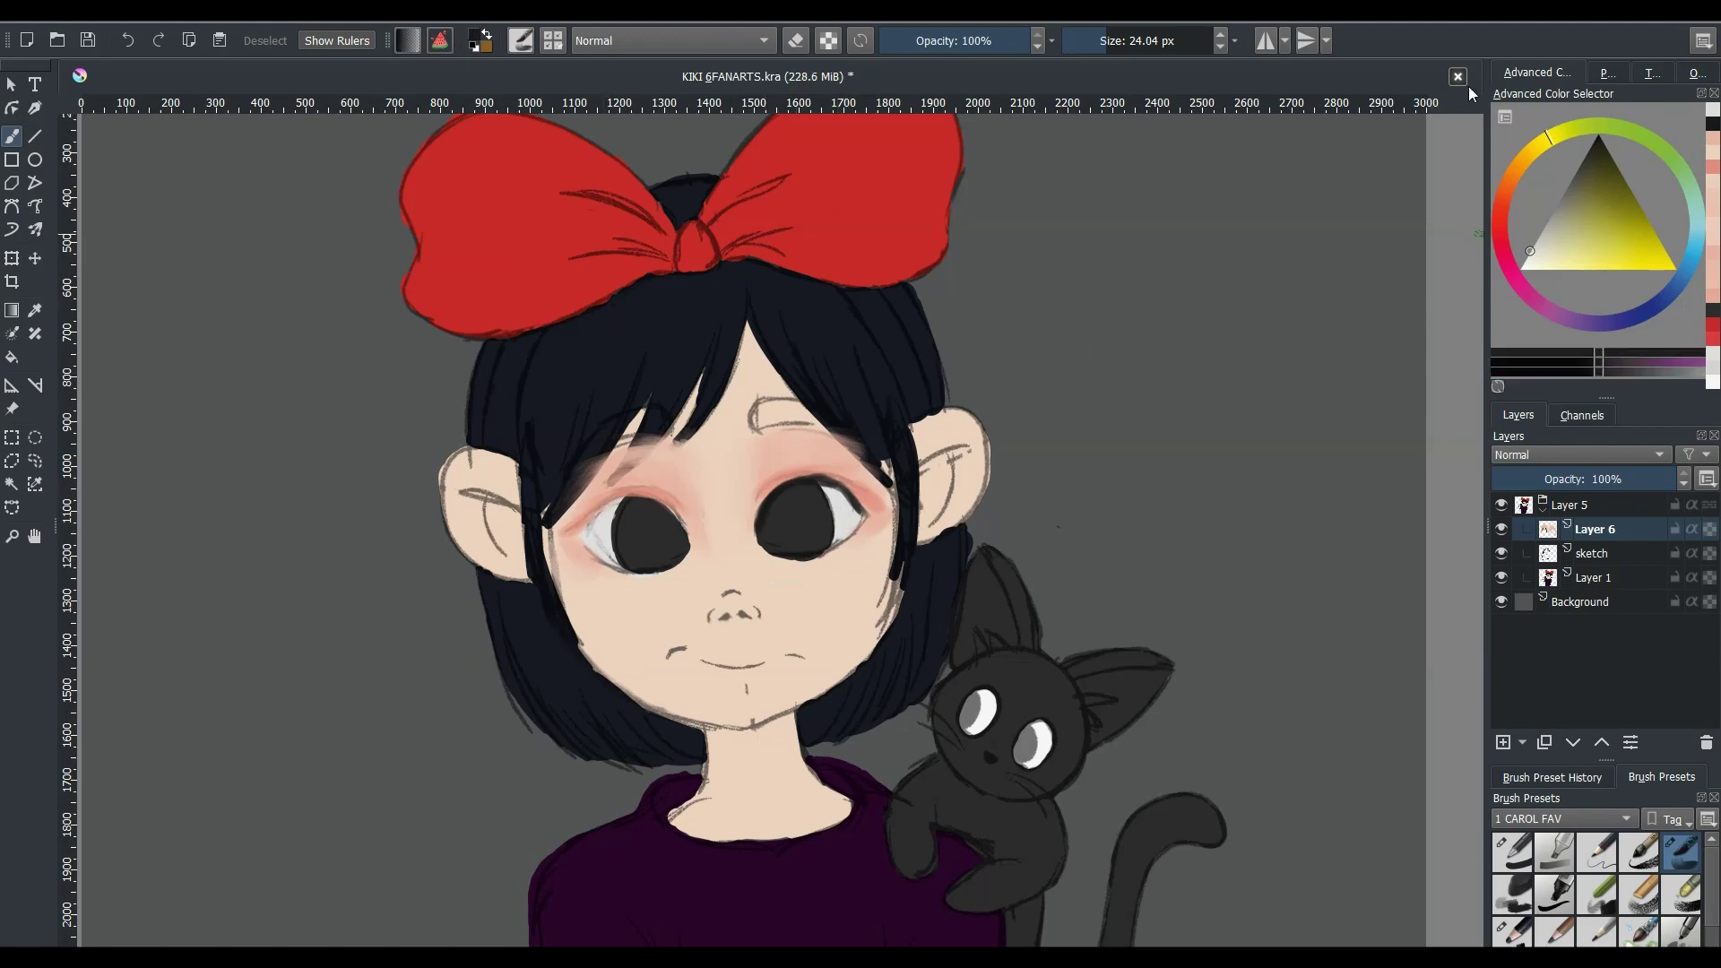
pyautogui.press('[')
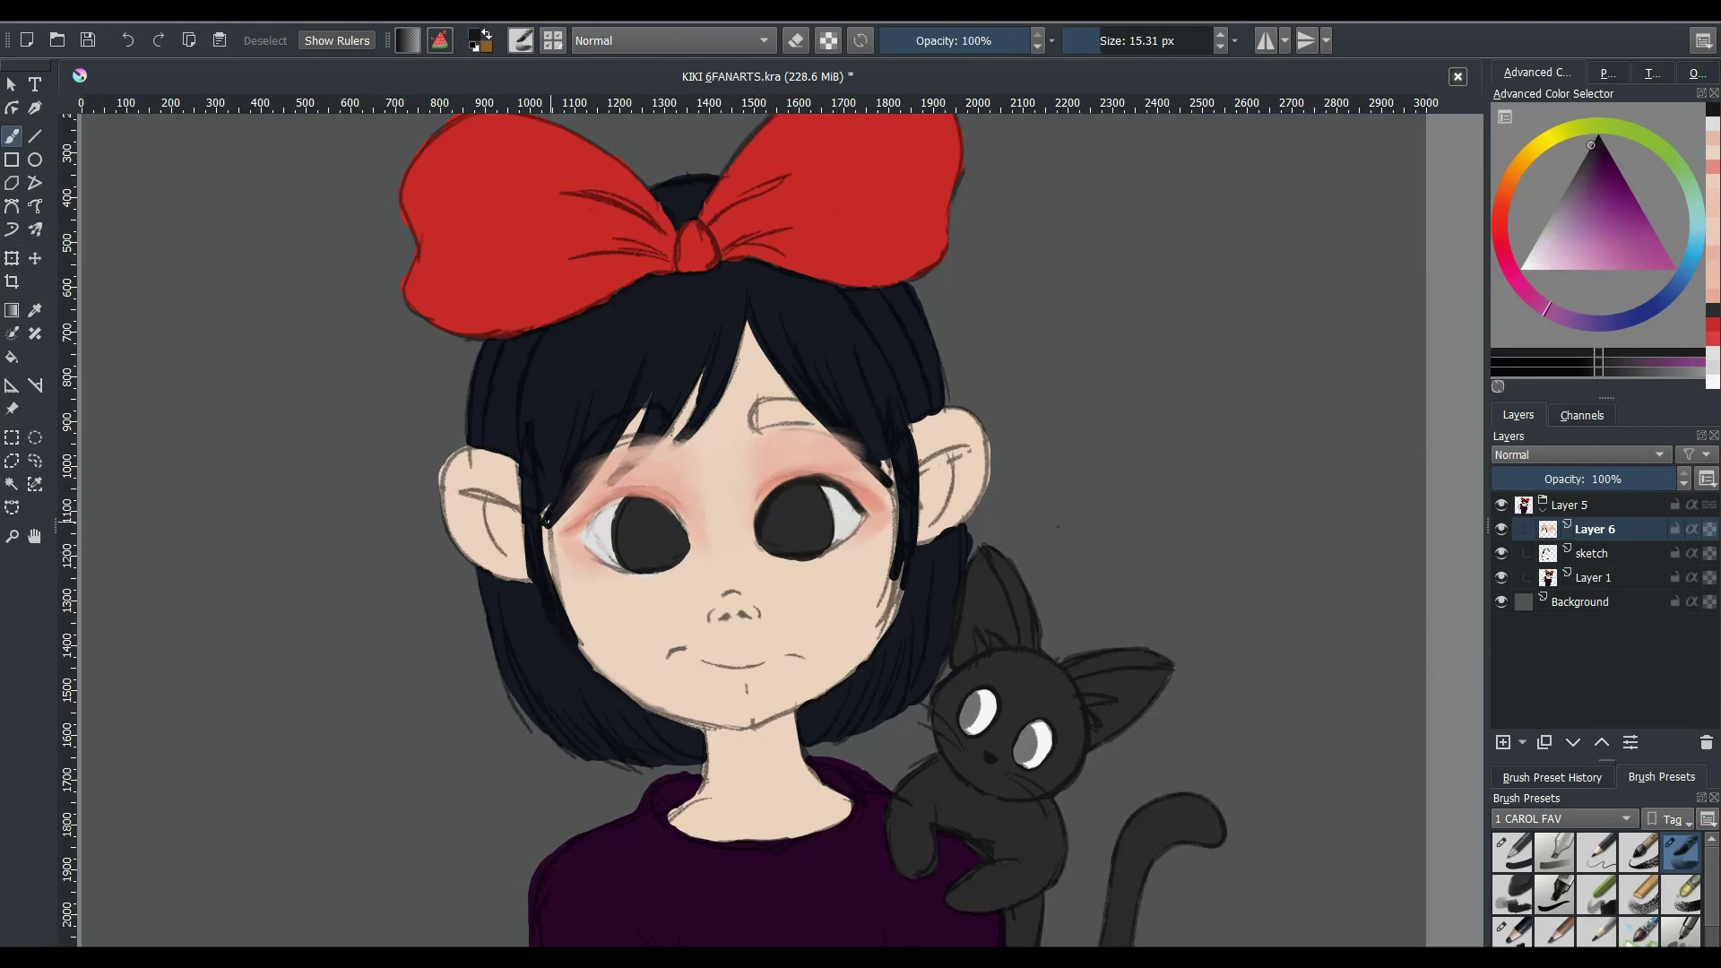
pyautogui.moveTo(585, 526)
pyautogui.mouseDown()
pyautogui.moveTo(627, 498)
pyautogui.moveTo(685, 541)
pyautogui.moveTo(576, 532)
pyautogui.moveTo(615, 502)
pyautogui.moveTo(599, 518)
pyautogui.mouseUp()
pyautogui.press(']')
# - Sample the dark purple-black near the eye and darken the left eye's corner
pyautogui.press('m')
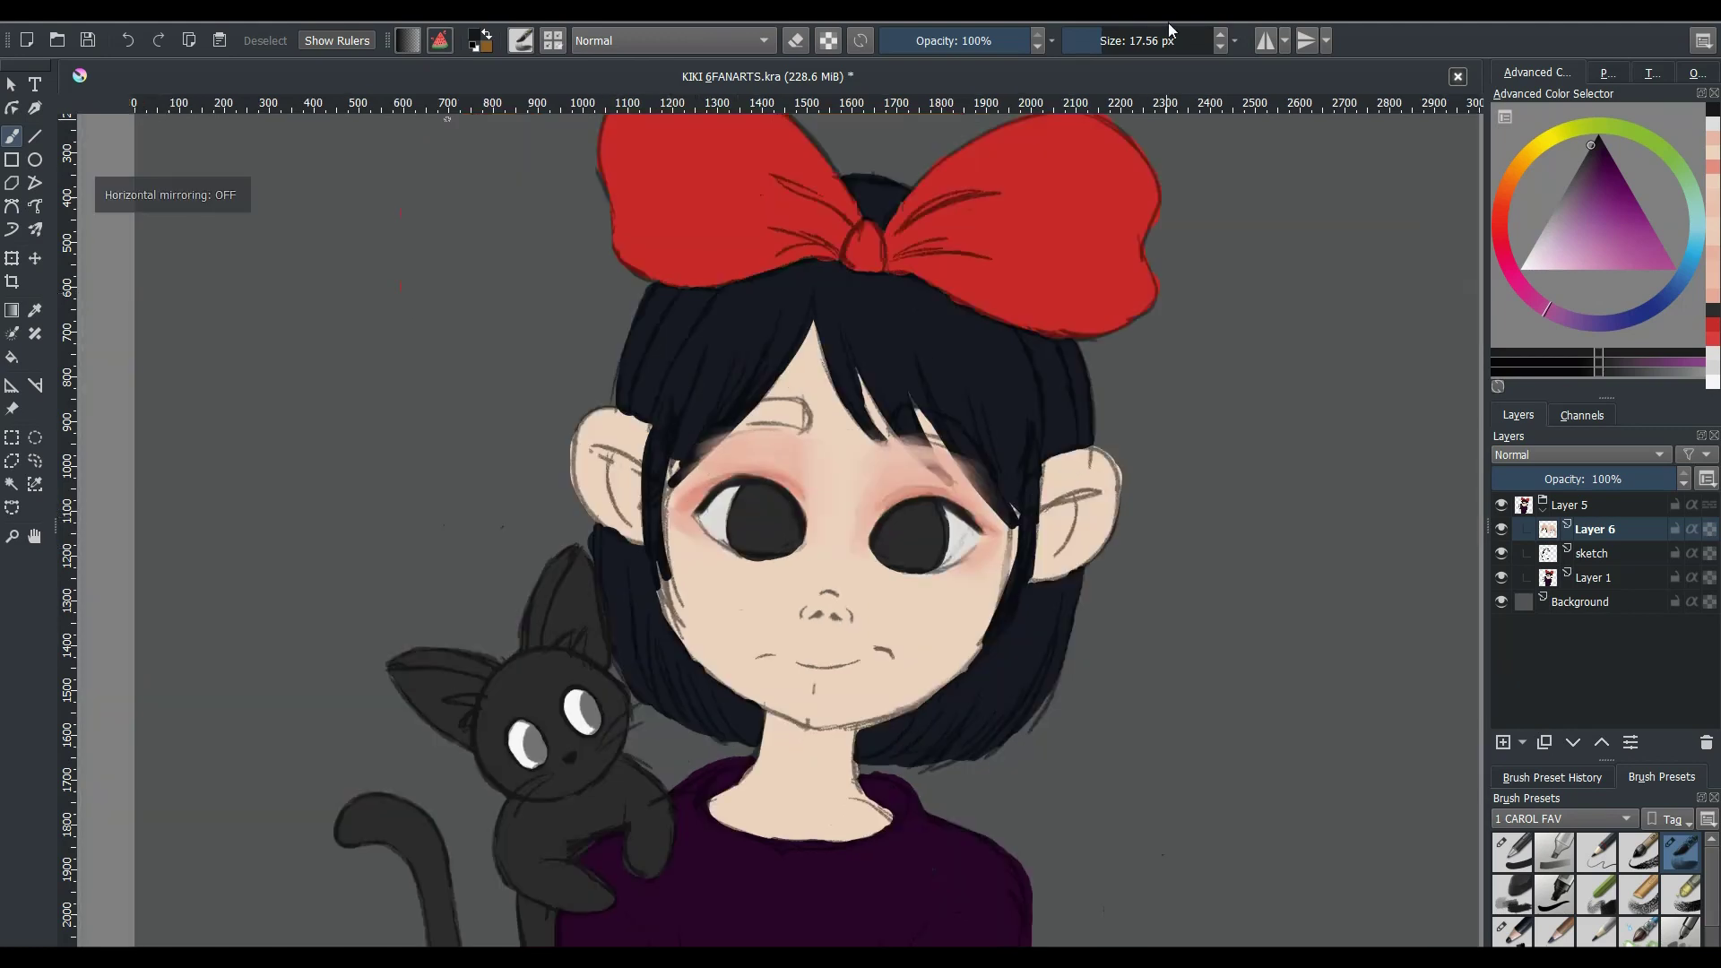
pyautogui.keyDown('ctrl'); pyautogui.click(708, 509); pyautogui.keyUp('ctrl')
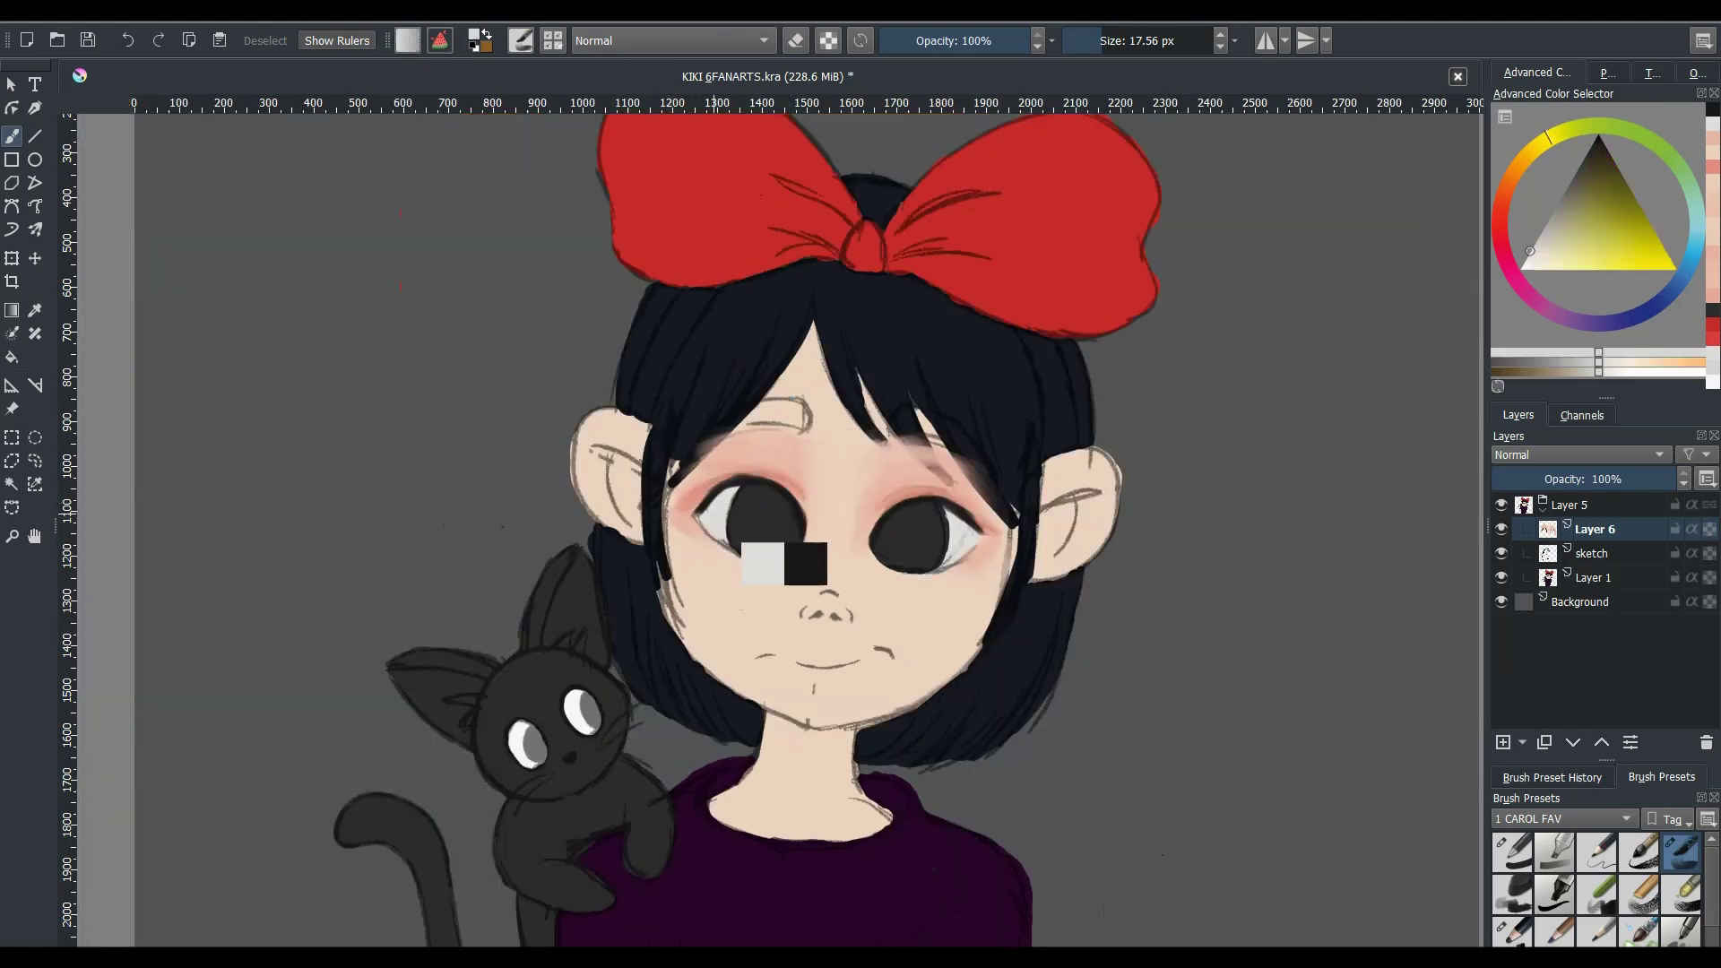
pyautogui.keyDown('ctrl'); pyautogui.click(720, 487); pyautogui.keyUp('ctrl')
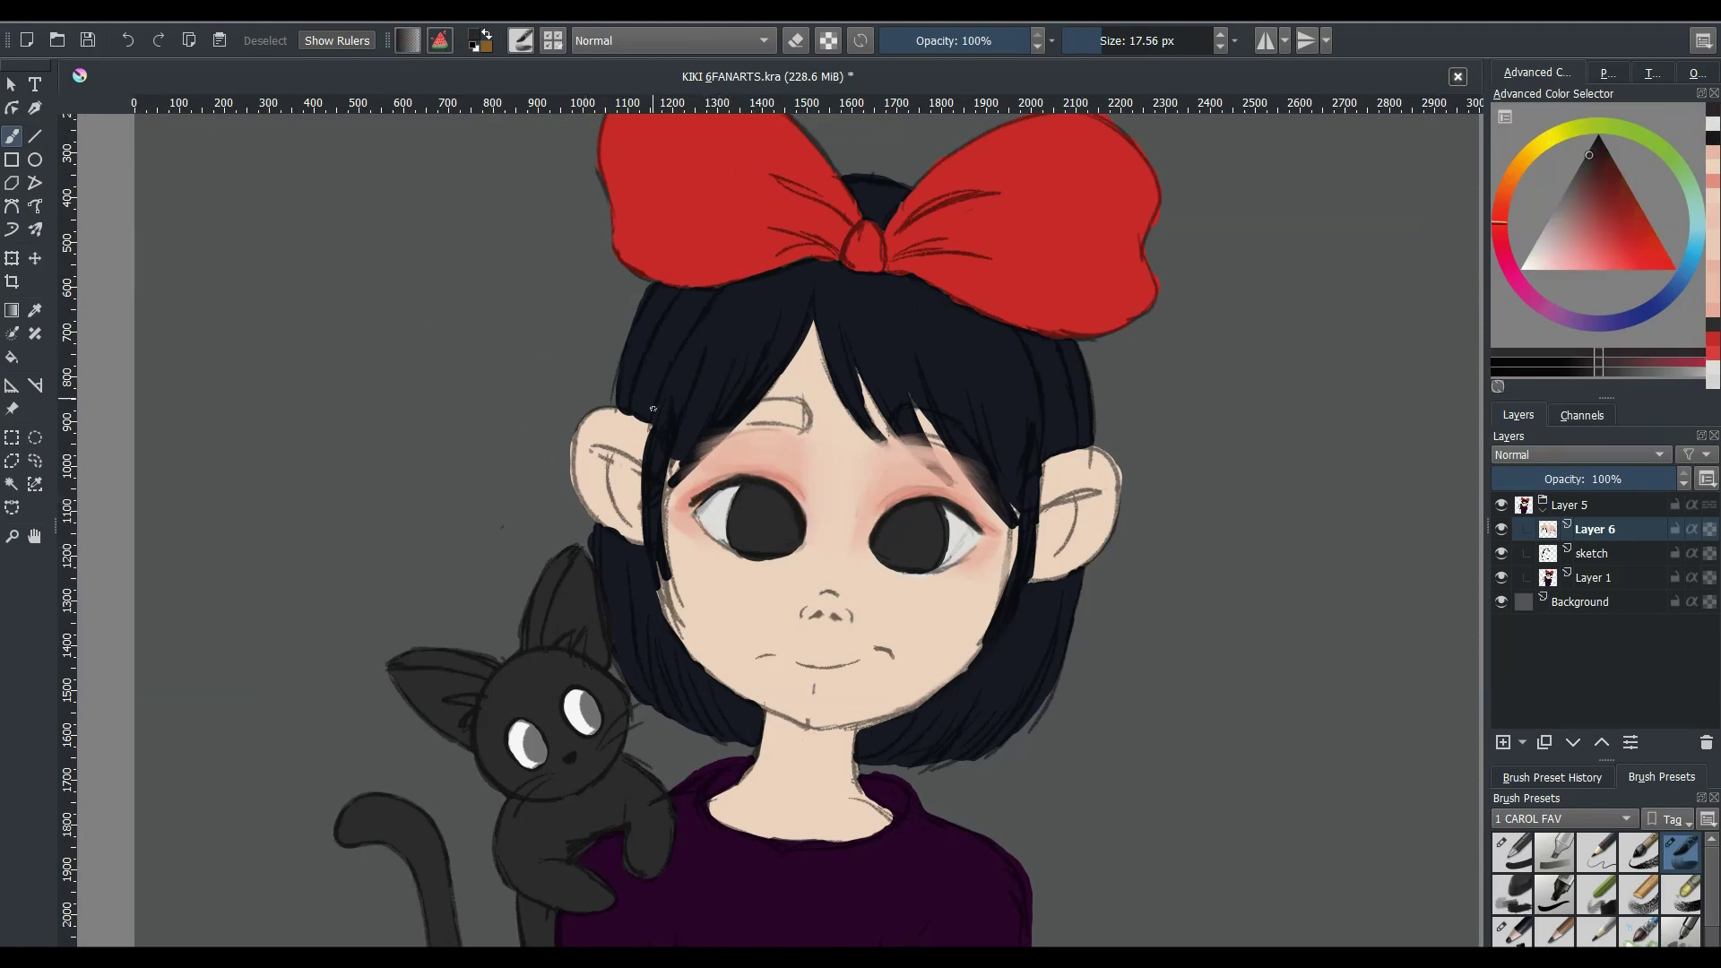
pyautogui.keyDown('ctrl'); pyautogui.click(716, 500); pyautogui.keyUp('ctrl')
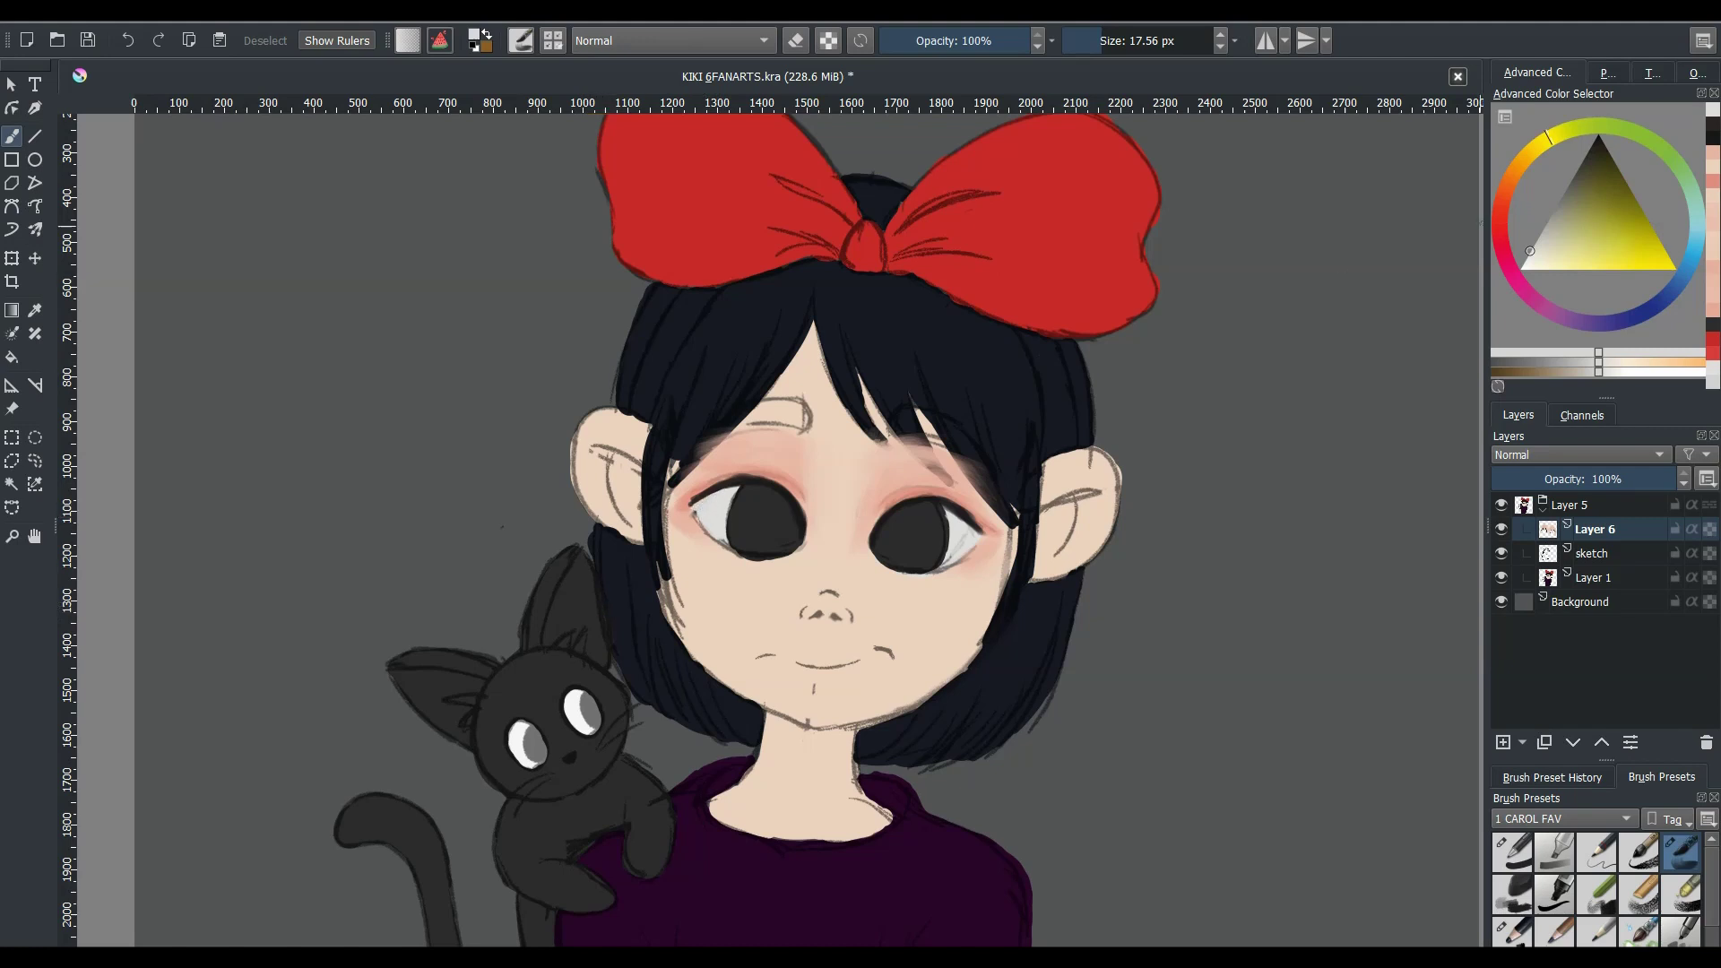
pyautogui.press('m')
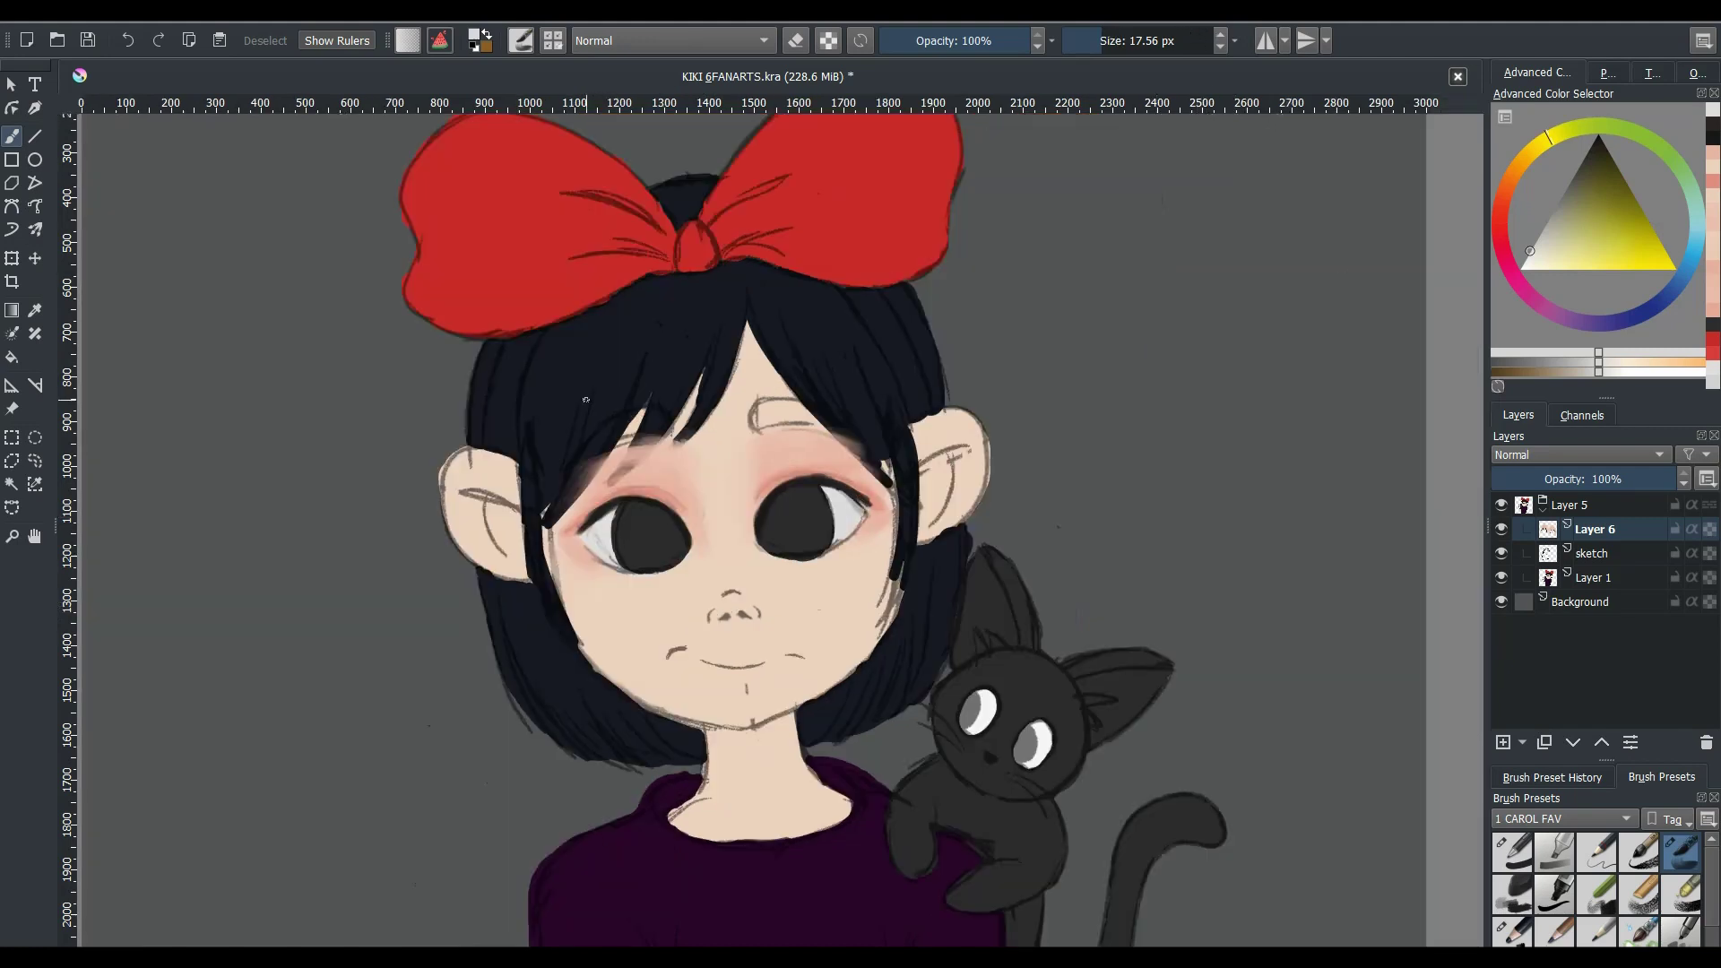
pyautogui.press('ctrl')
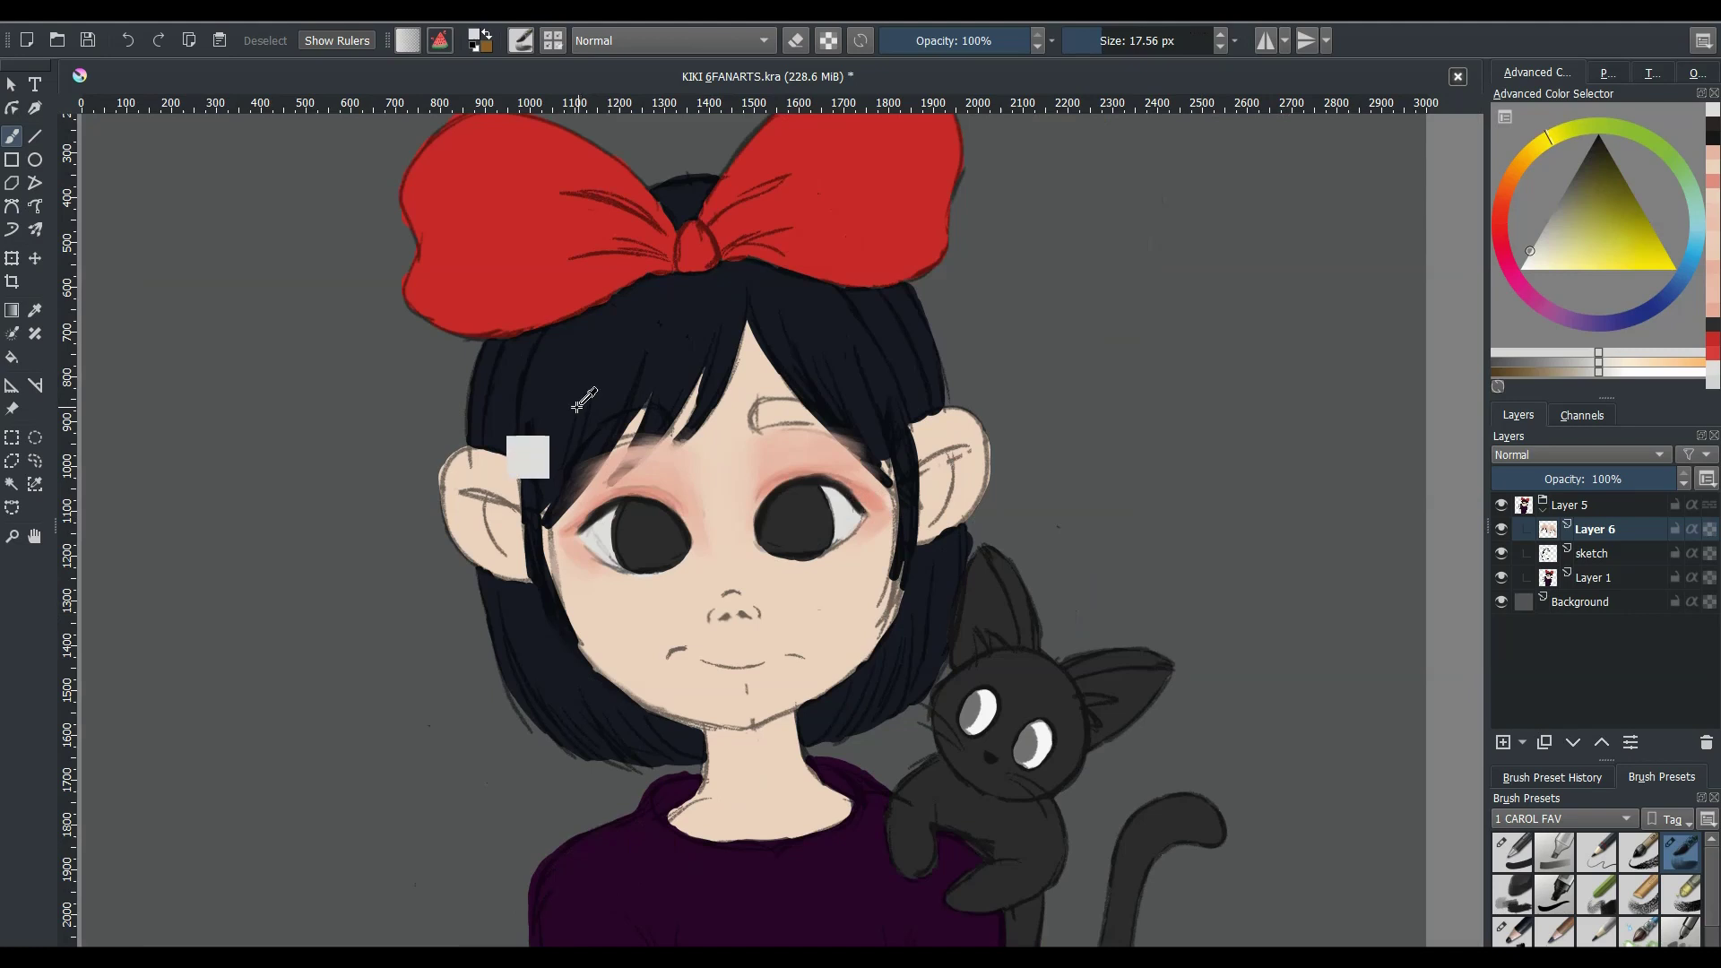
pyautogui.keyDown('ctrl'); pyautogui.click(599, 511); pyautogui.keyUp('ctrl')
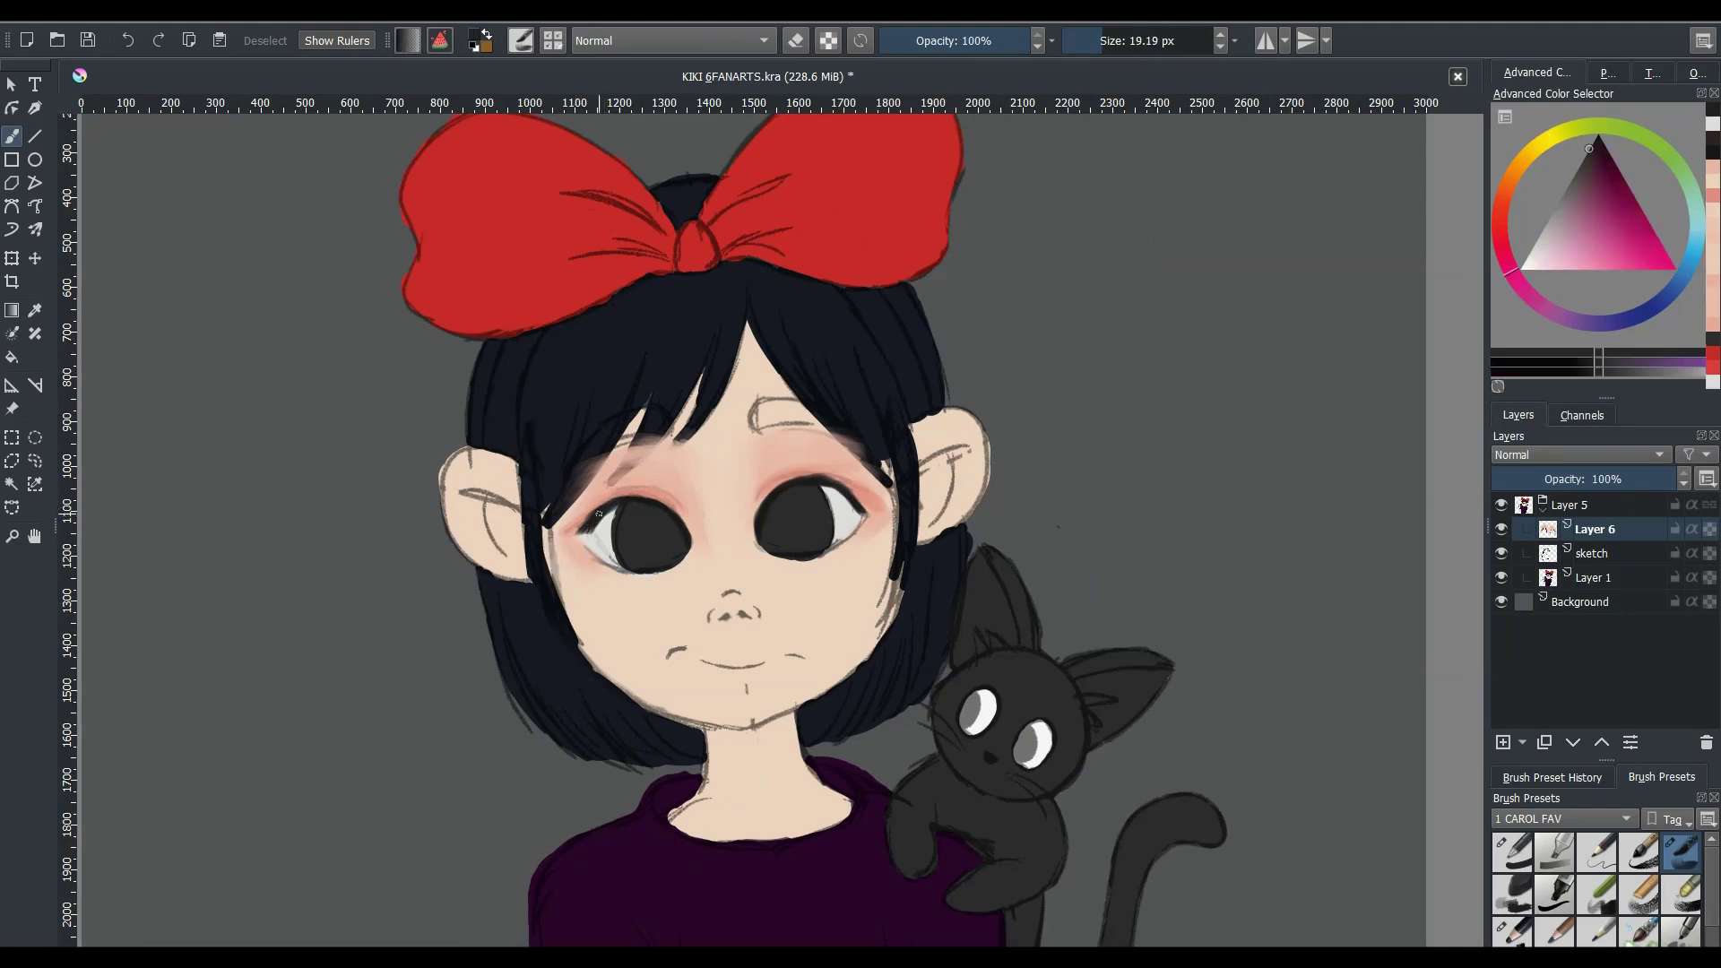
pyautogui.moveTo(598, 513); pyautogui.dragTo(588, 531)
# - Touch up the right eye's corner in dark purple on the mirrored view
pyautogui.keyDown('ctrl'); pyautogui.click(591, 530); pyautogui.keyUp('ctrl')
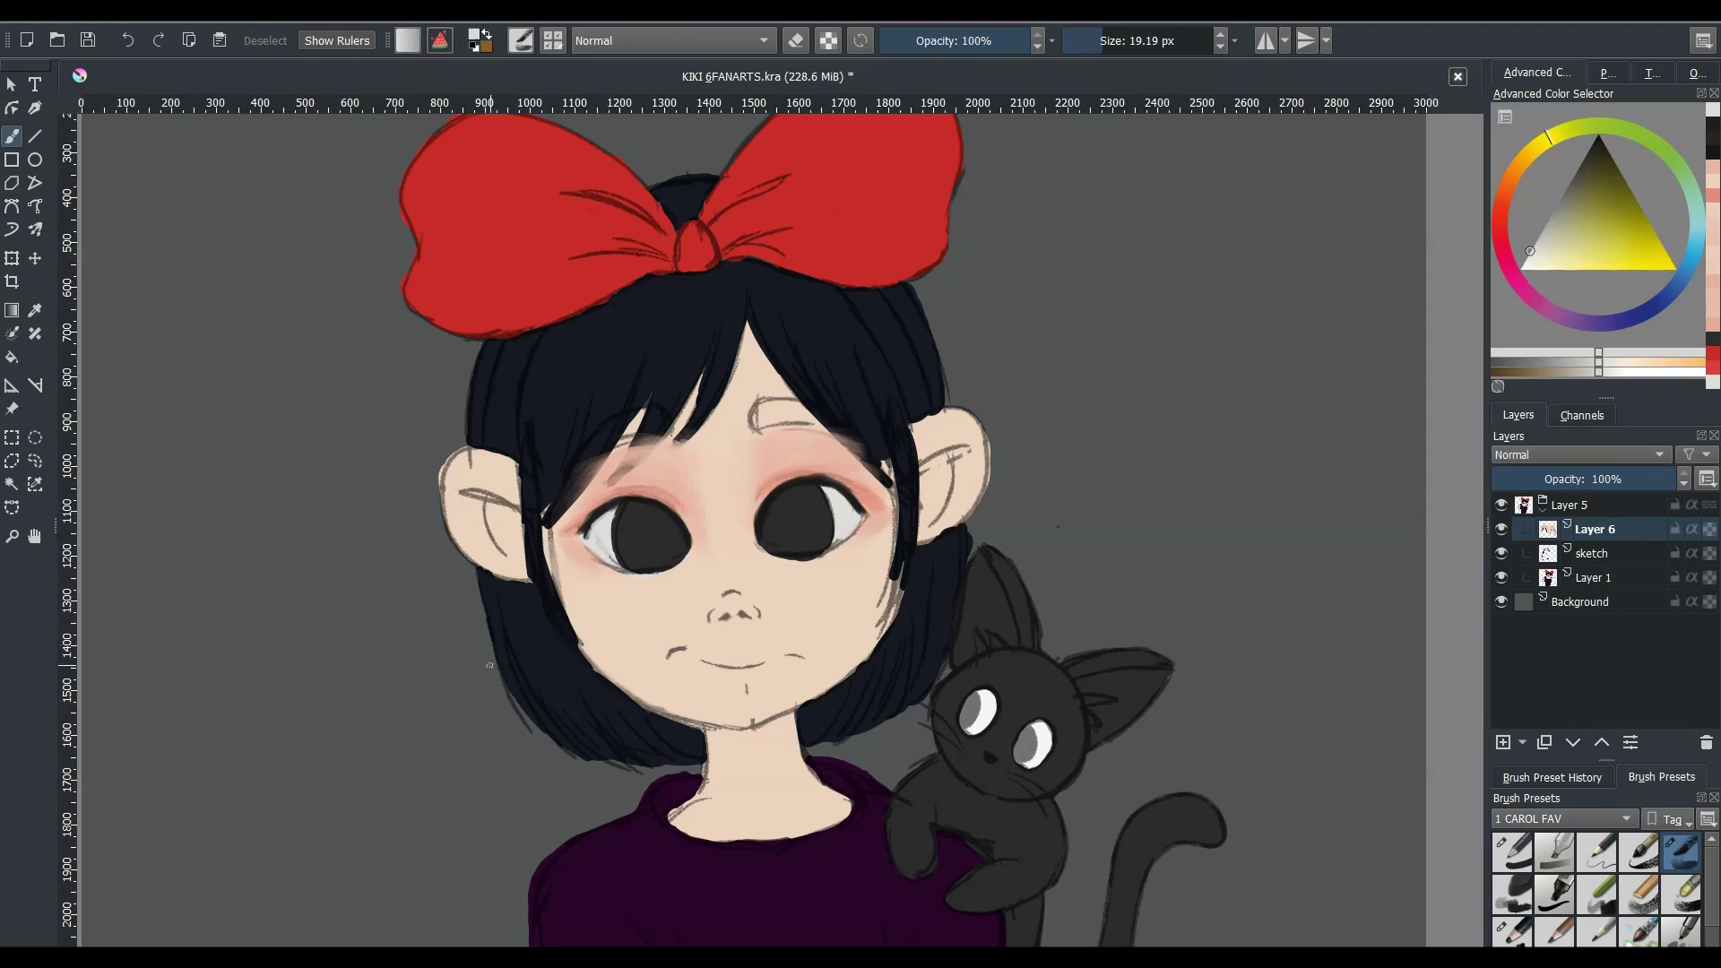
pyautogui.press('m')
pyautogui.keyDown('ctrl'); pyautogui.click(977, 528); pyautogui.keyUp('ctrl')
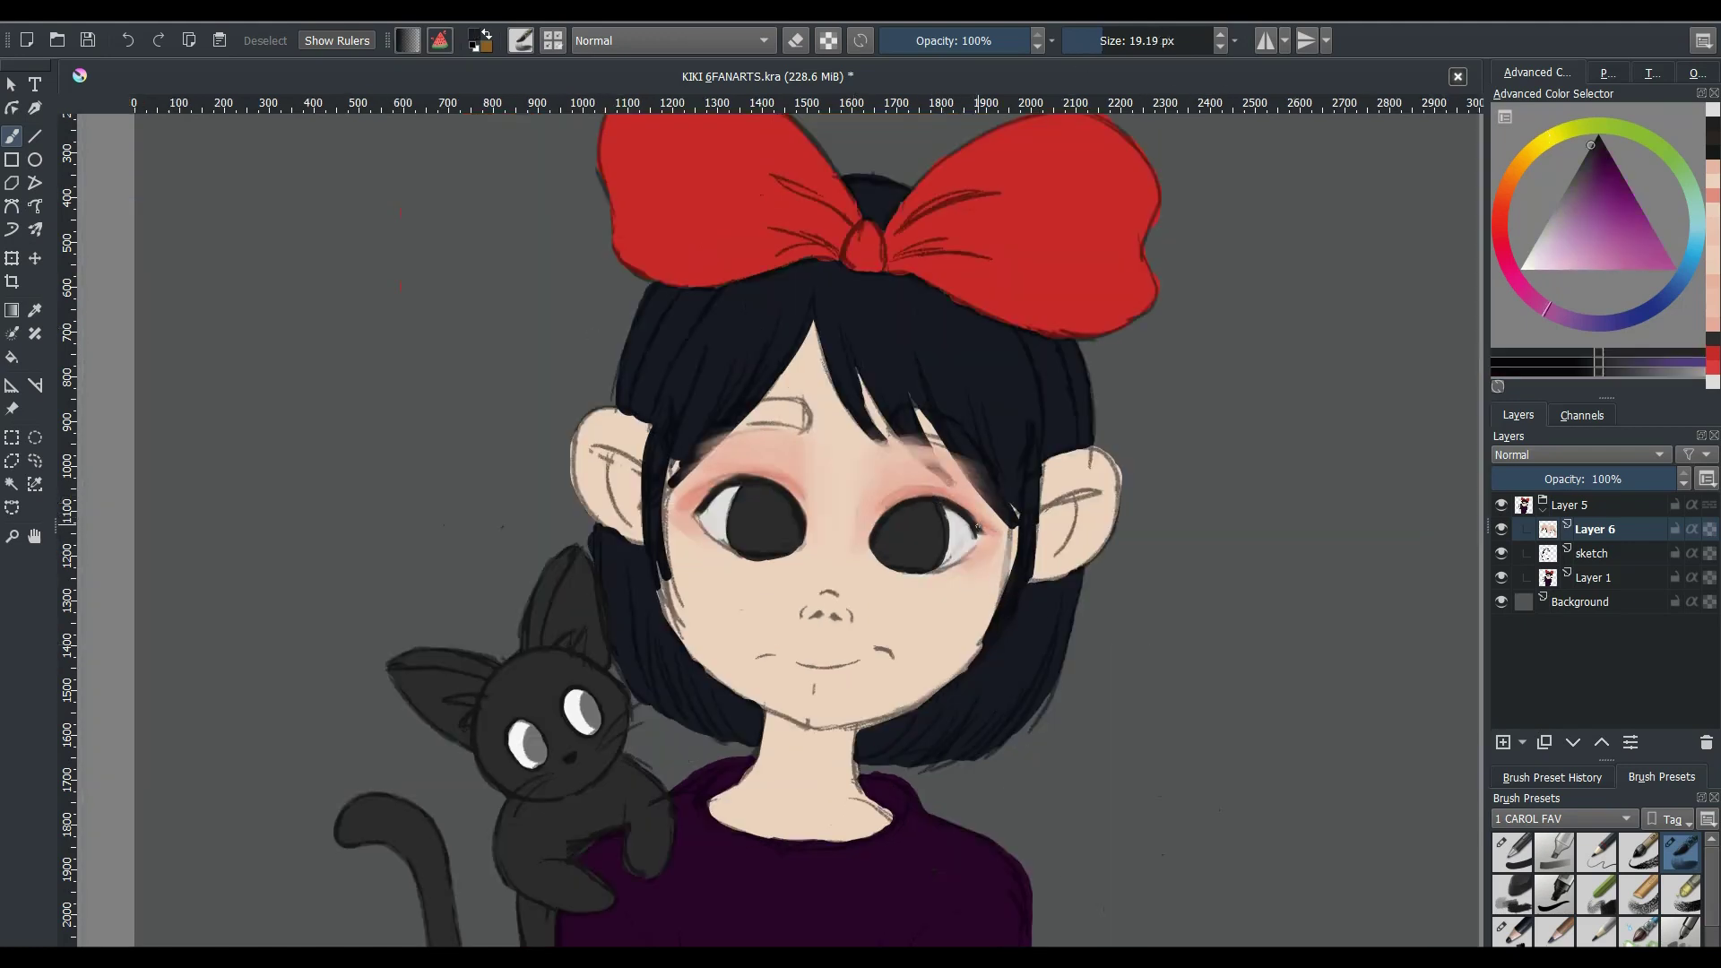
pyautogui.moveTo(977, 527); pyautogui.dragTo(980, 533)
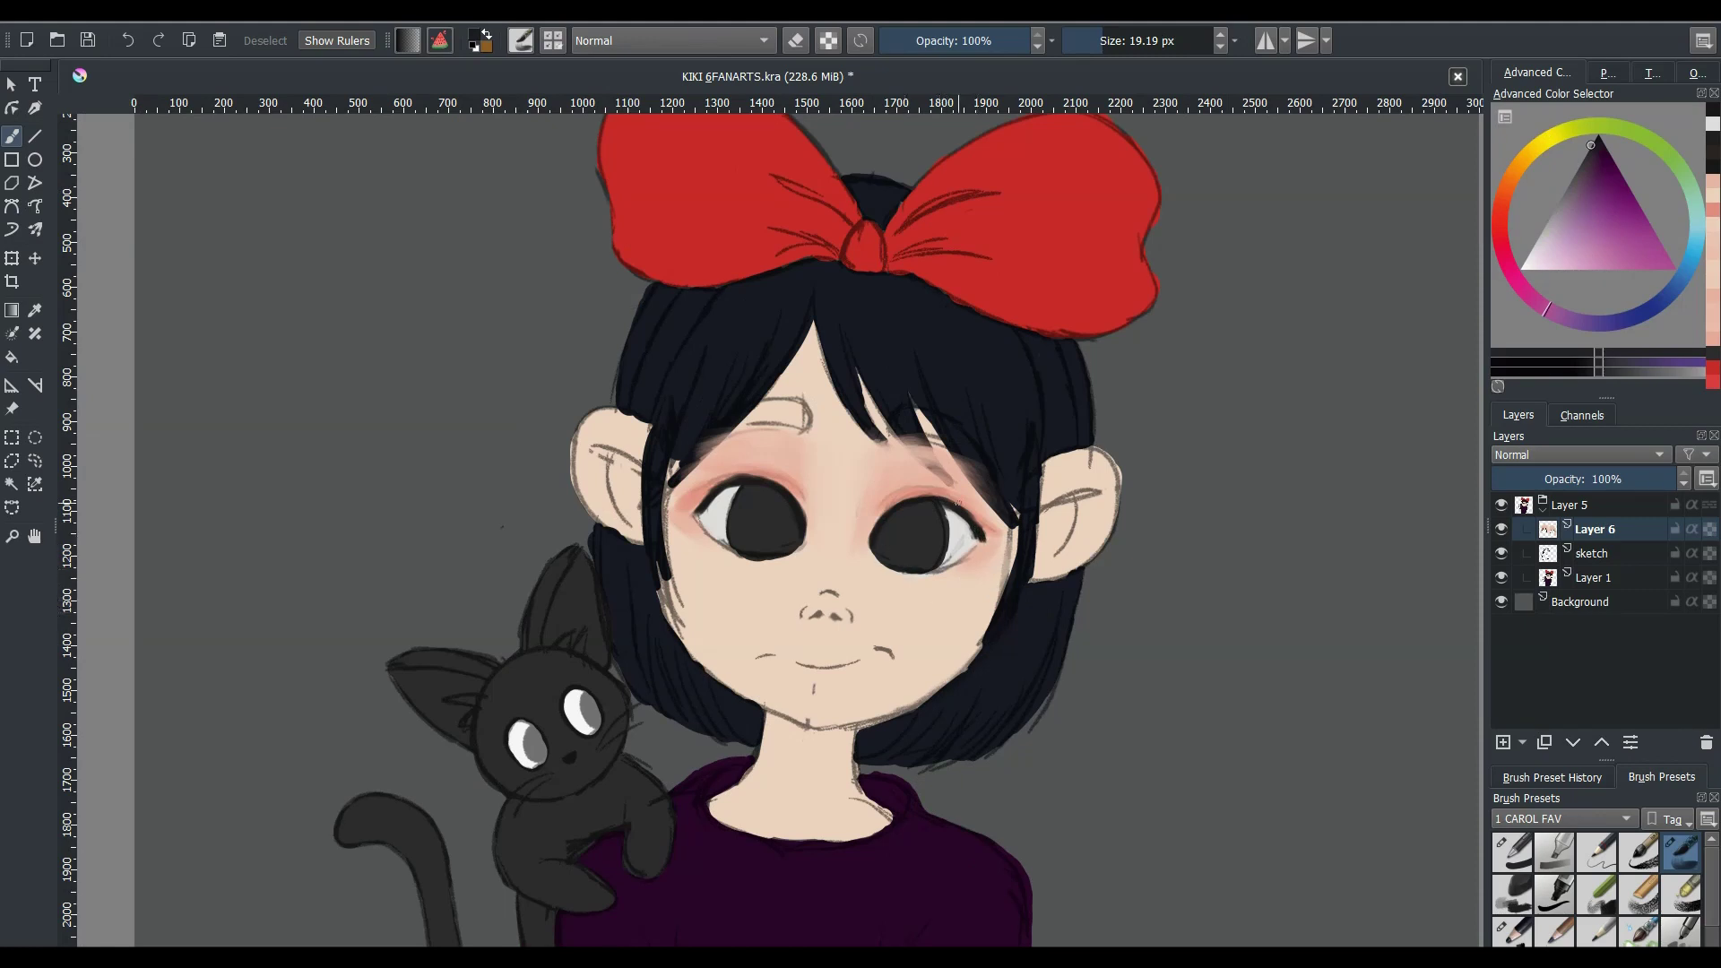
# - Paint light skin pink along the lower rims of both eyes
pyautogui.click(1713, 260)
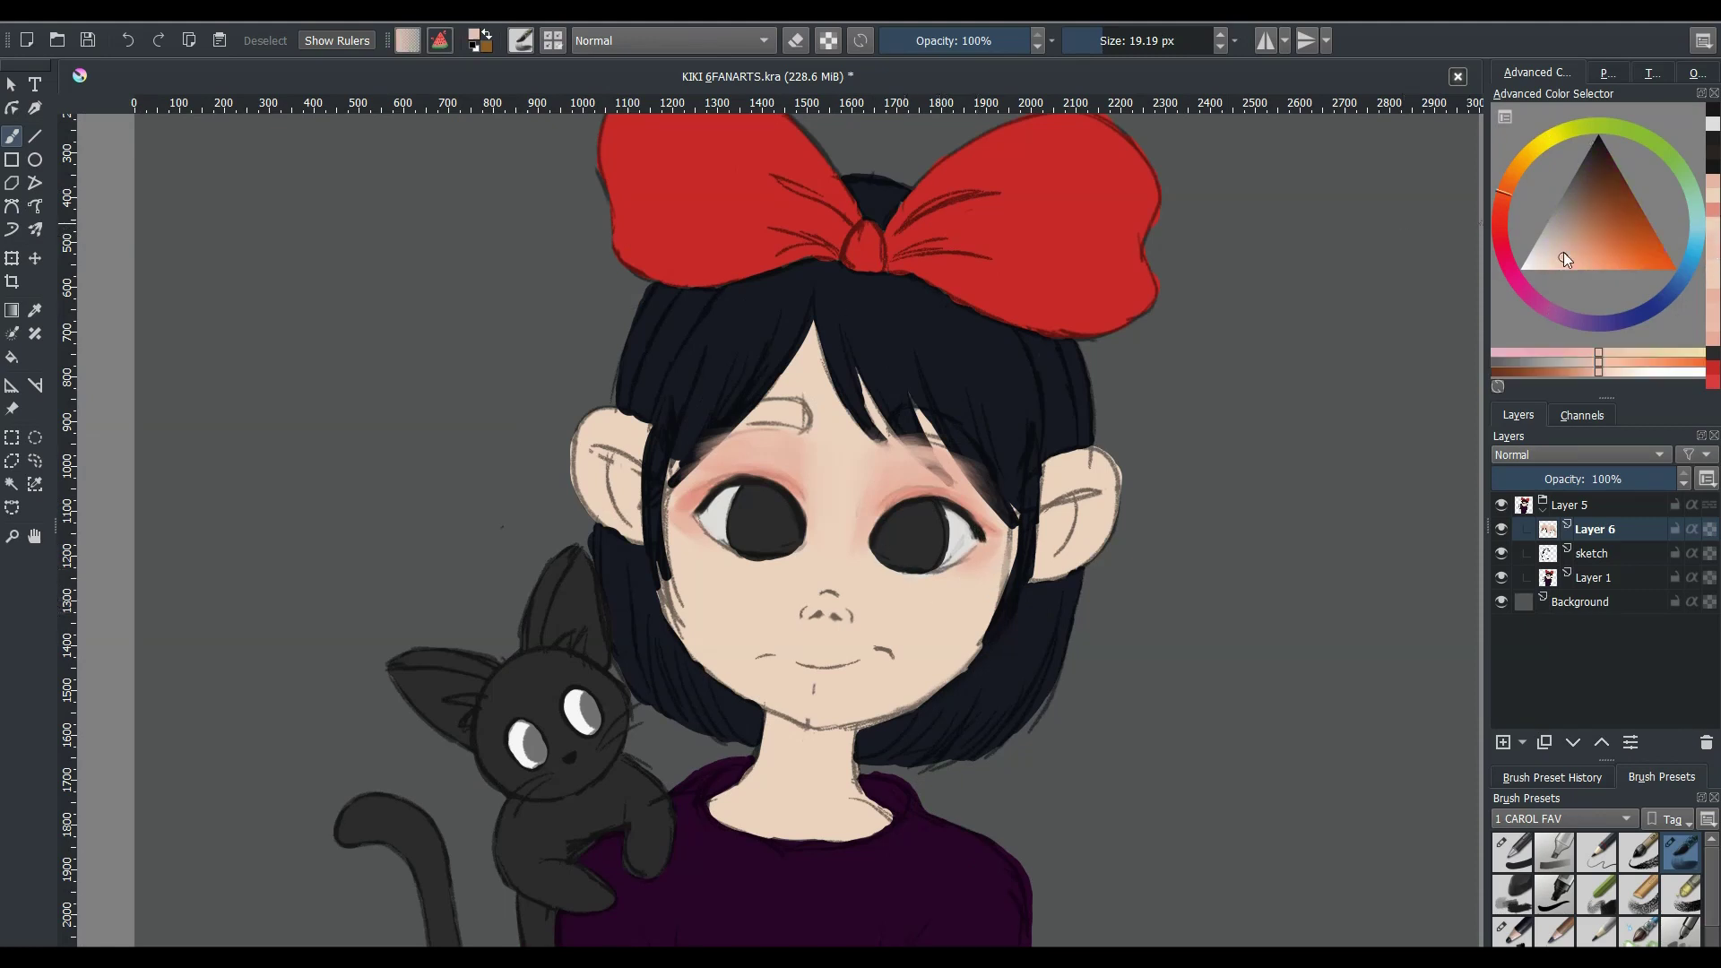
pyautogui.click(1583, 355)
pyautogui.press('[')
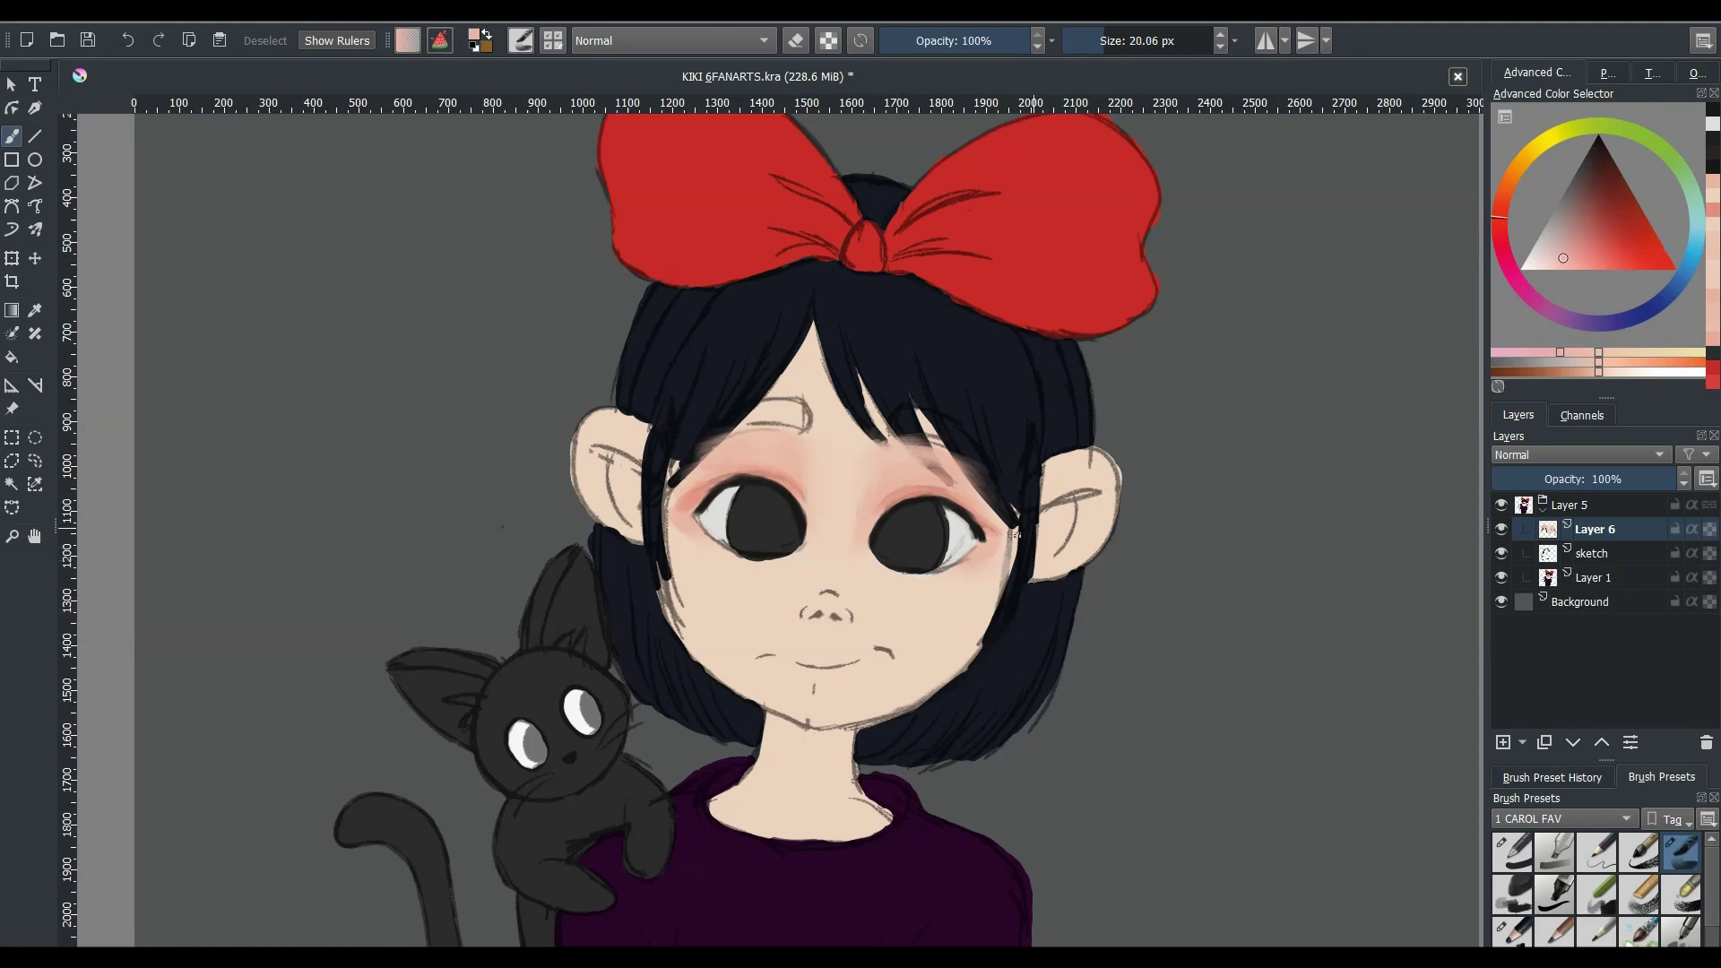
pyautogui.moveTo(886, 563)
pyautogui.mouseDown()
pyautogui.moveTo(942, 569)
pyautogui.moveTo(979, 538)
pyautogui.mouseUp()
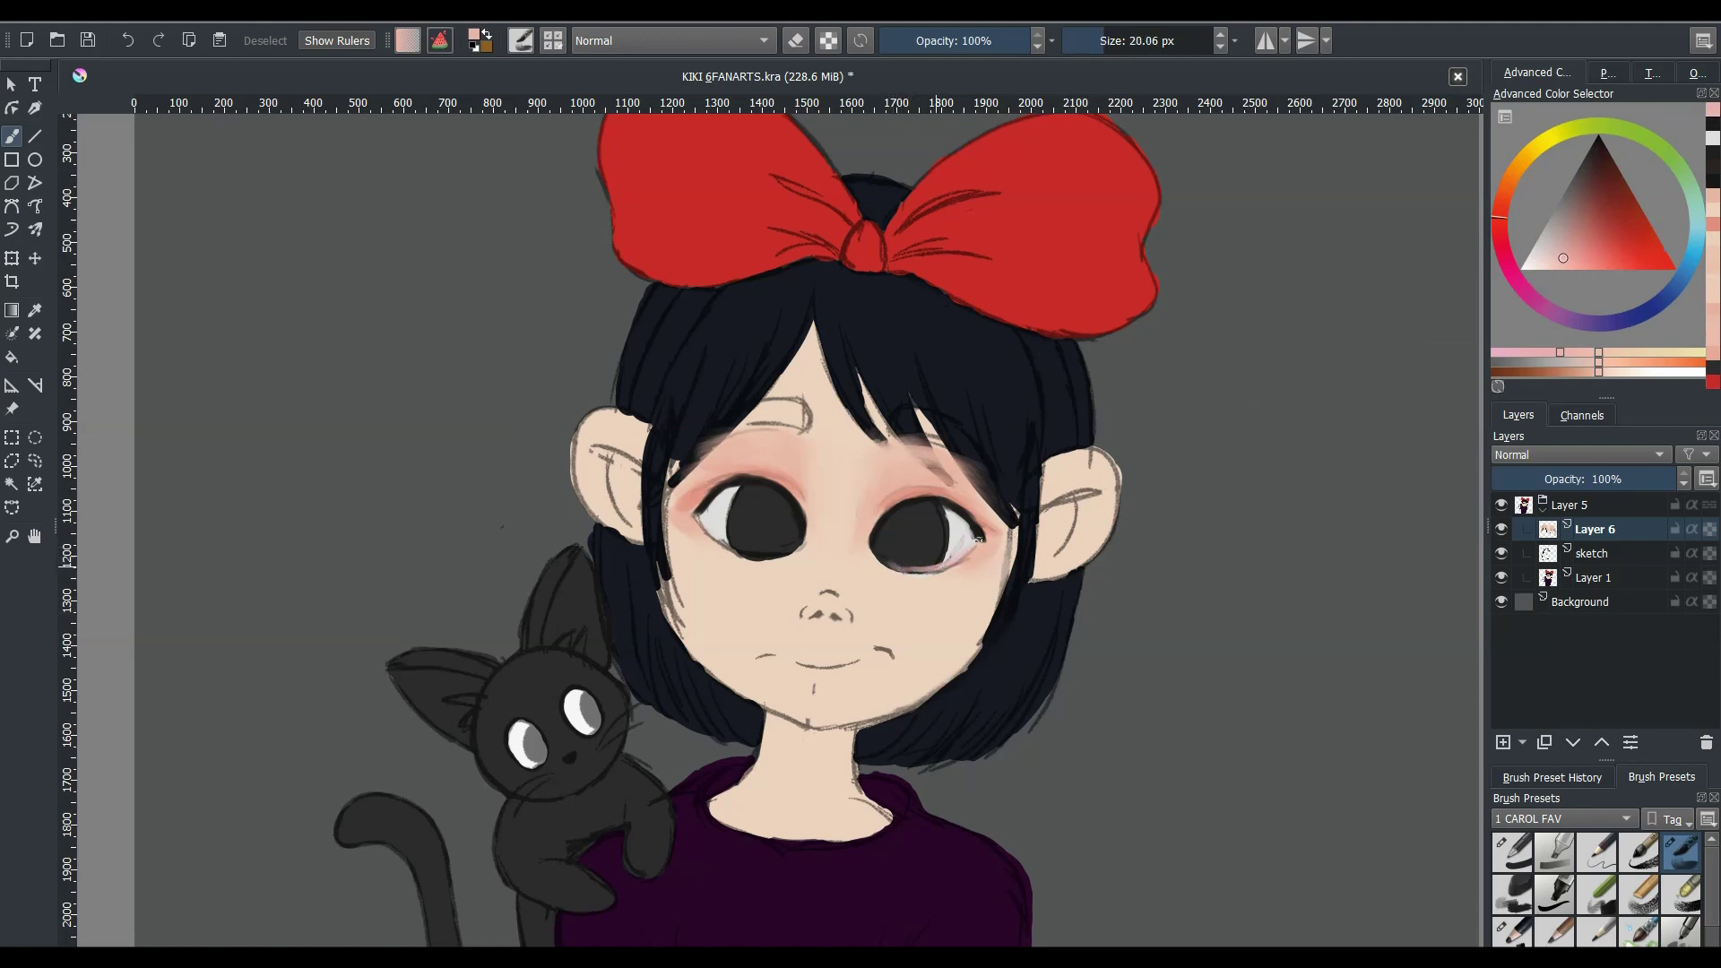
pyautogui.moveTo(879, 559); pyautogui.dragTo(920, 574)
pyautogui.press(']')
pyautogui.moveTo(718, 540); pyautogui.dragTo(795, 556)
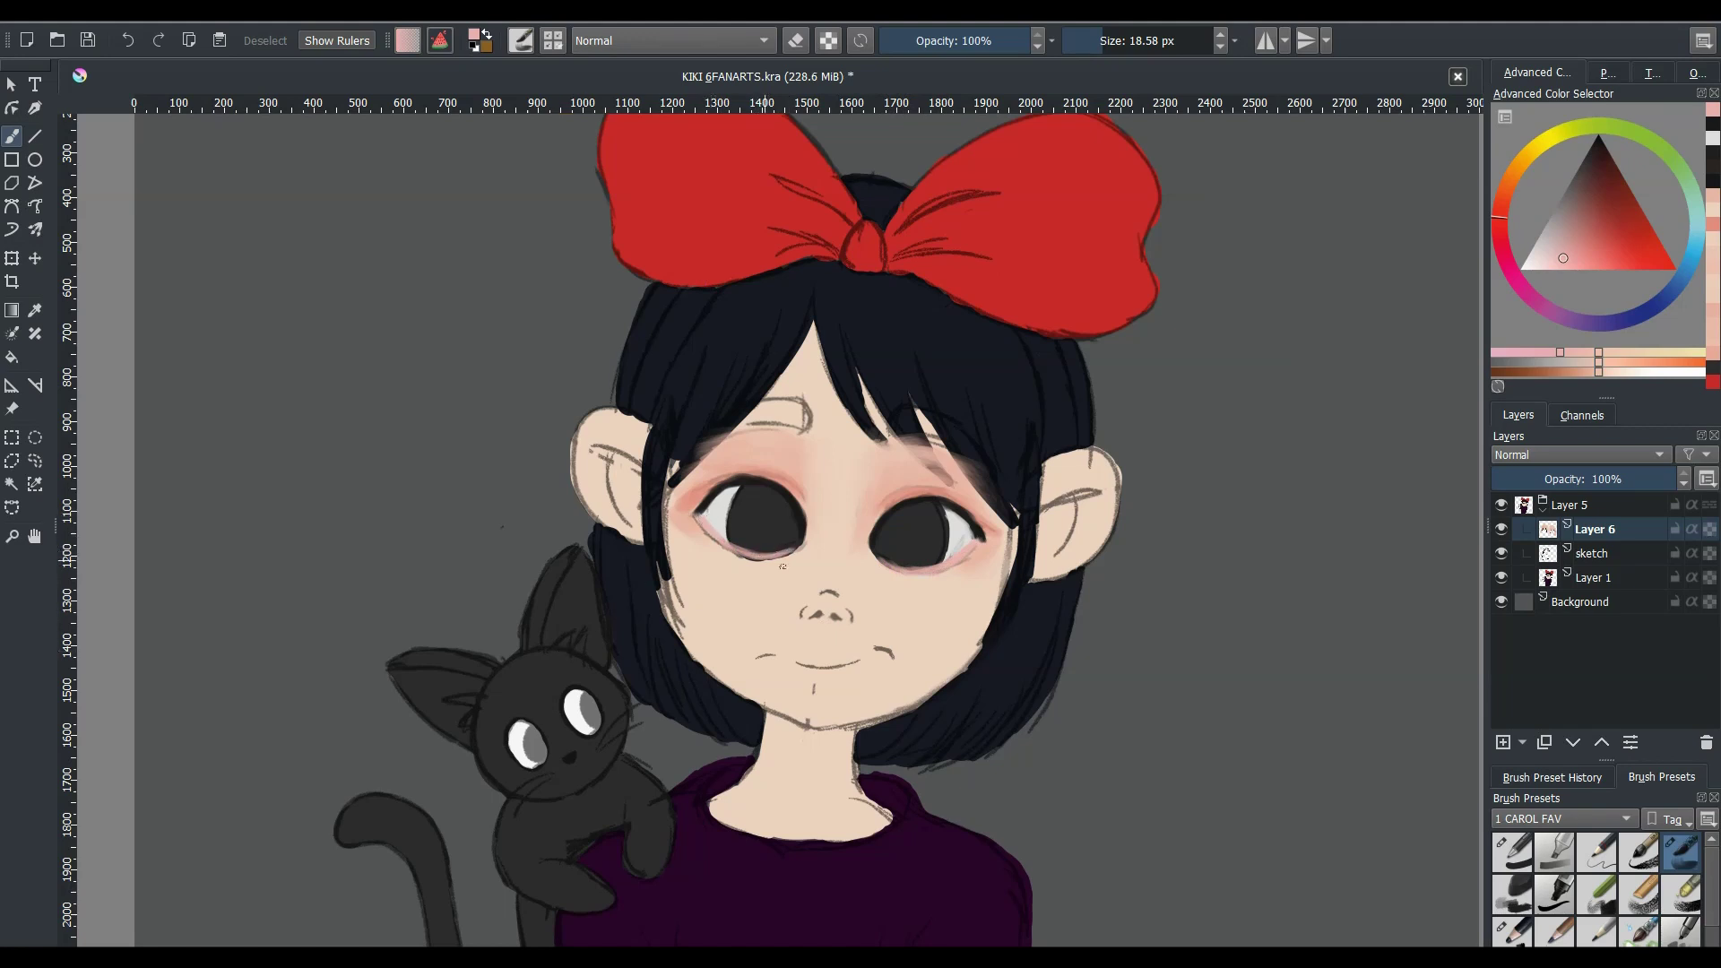
# - Darken the lower rims of both eyes with dark reddish-brown
pyautogui.keyDown('ctrl'); pyautogui.click(753, 557); pyautogui.keyUp('ctrl')
pyautogui.moveTo(733, 557)
pyautogui.mouseDown()
pyautogui.moveTo(781, 562)
pyautogui.moveTo(698, 525)
pyautogui.mouseUp()
pyautogui.moveTo(896, 574); pyautogui.dragTo(972, 563)
pyautogui.press('m')
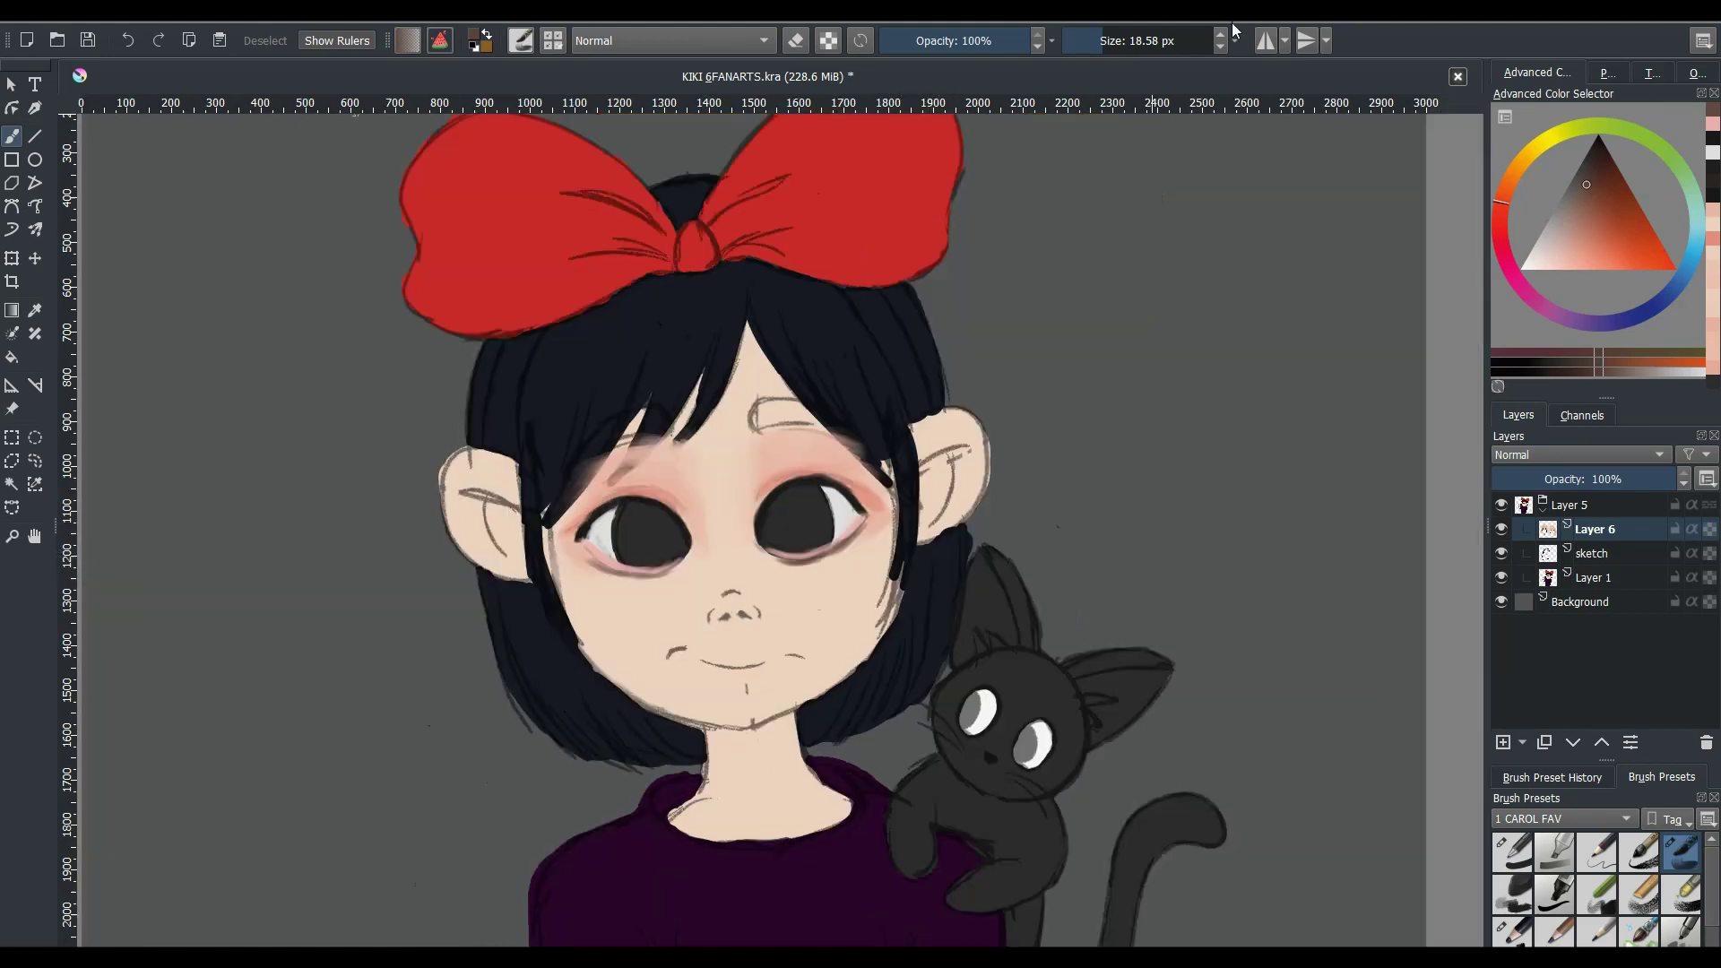
# - Shade the lower edges of both pupils in very dark purple, then pan the canvas
pyautogui.keyDown('ctrl'); pyautogui.click(781, 574); pyautogui.keyUp('ctrl')
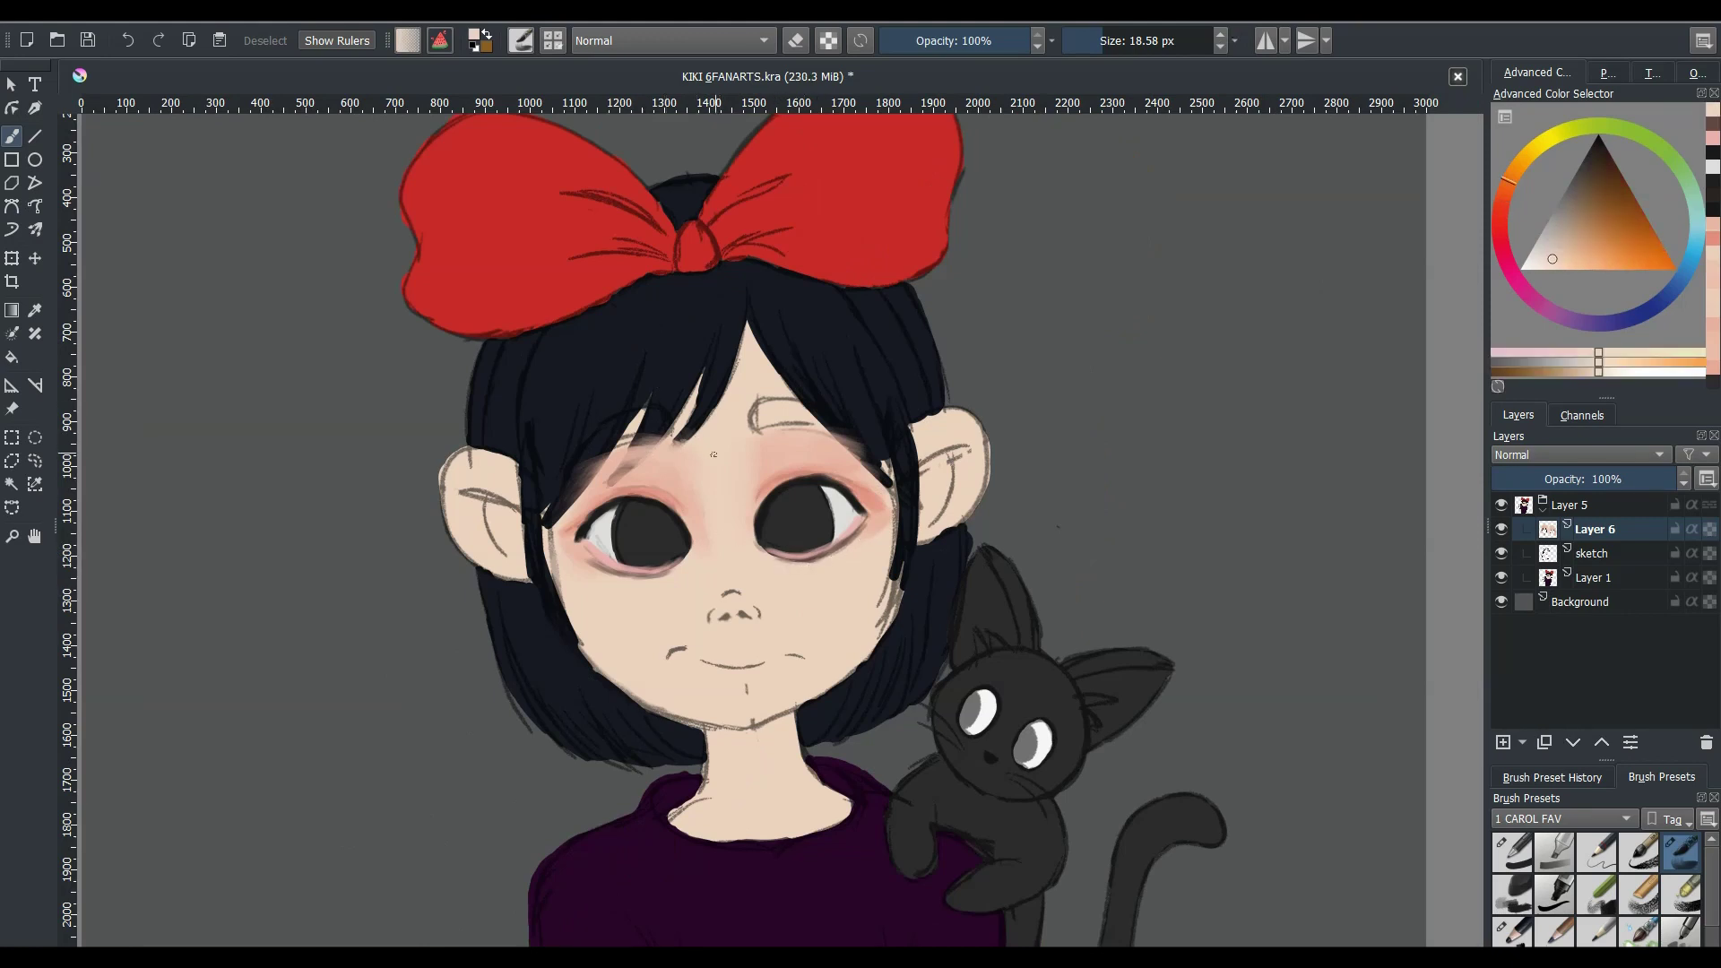
pyautogui.keyDown('ctrl'); pyautogui.click(660, 525); pyautogui.keyUp('ctrl')
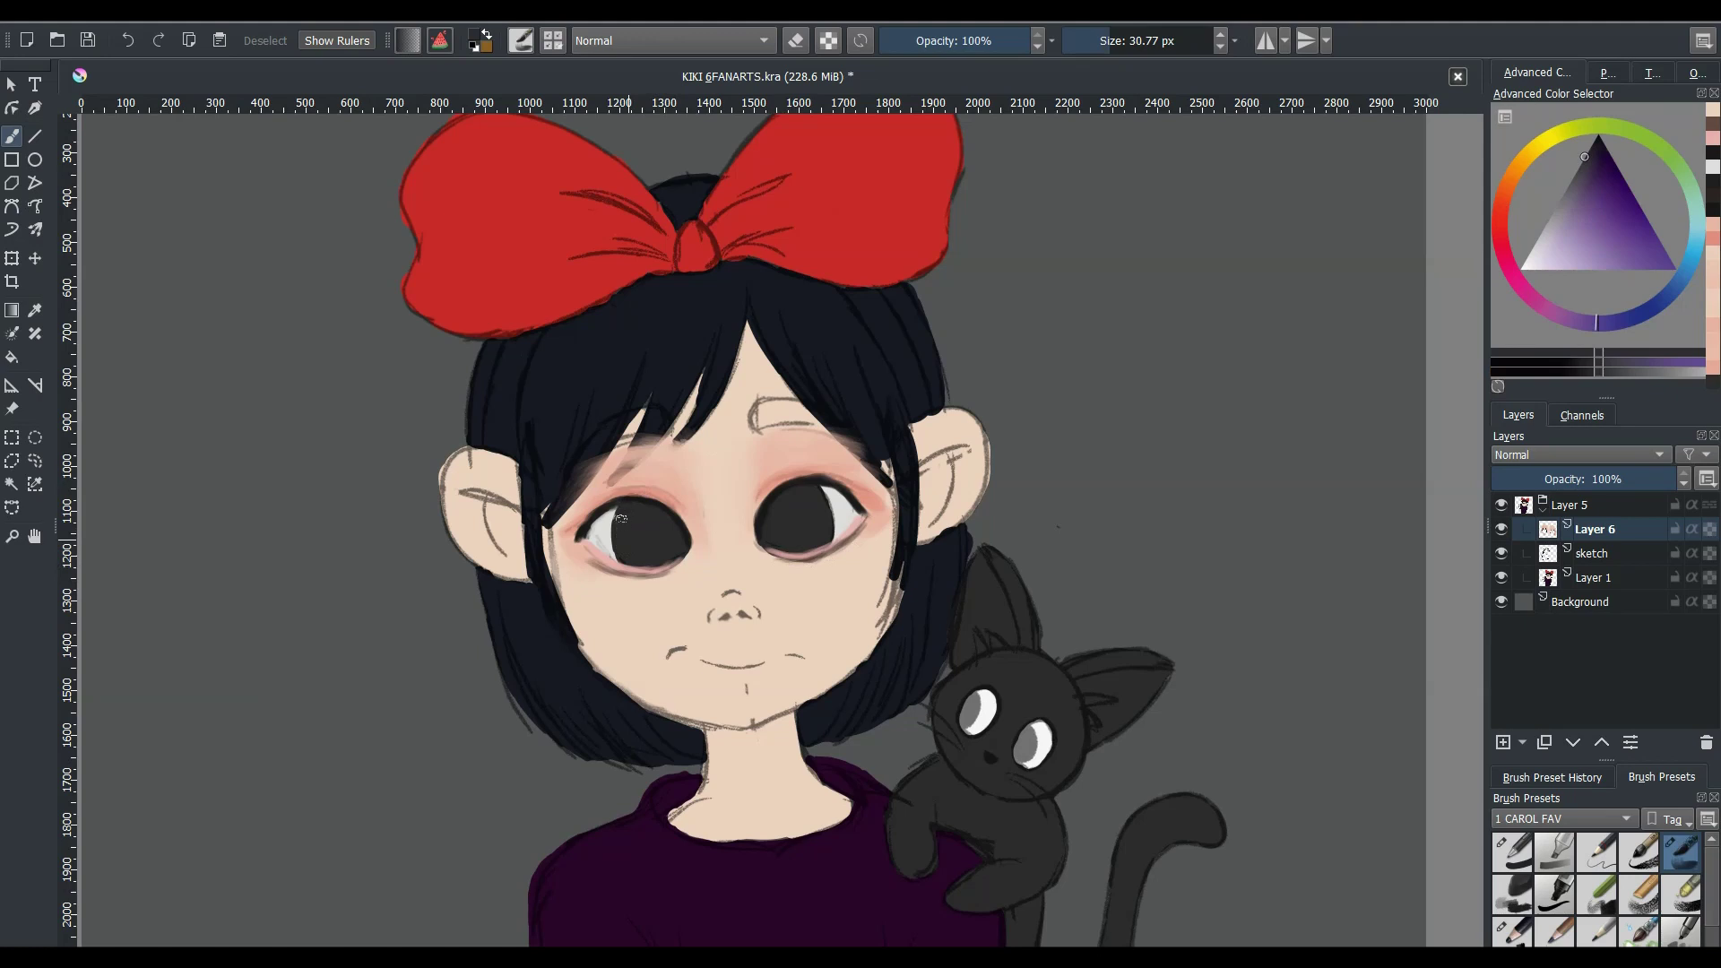
pyautogui.moveTo(625, 552); pyautogui.dragTo(673, 553)
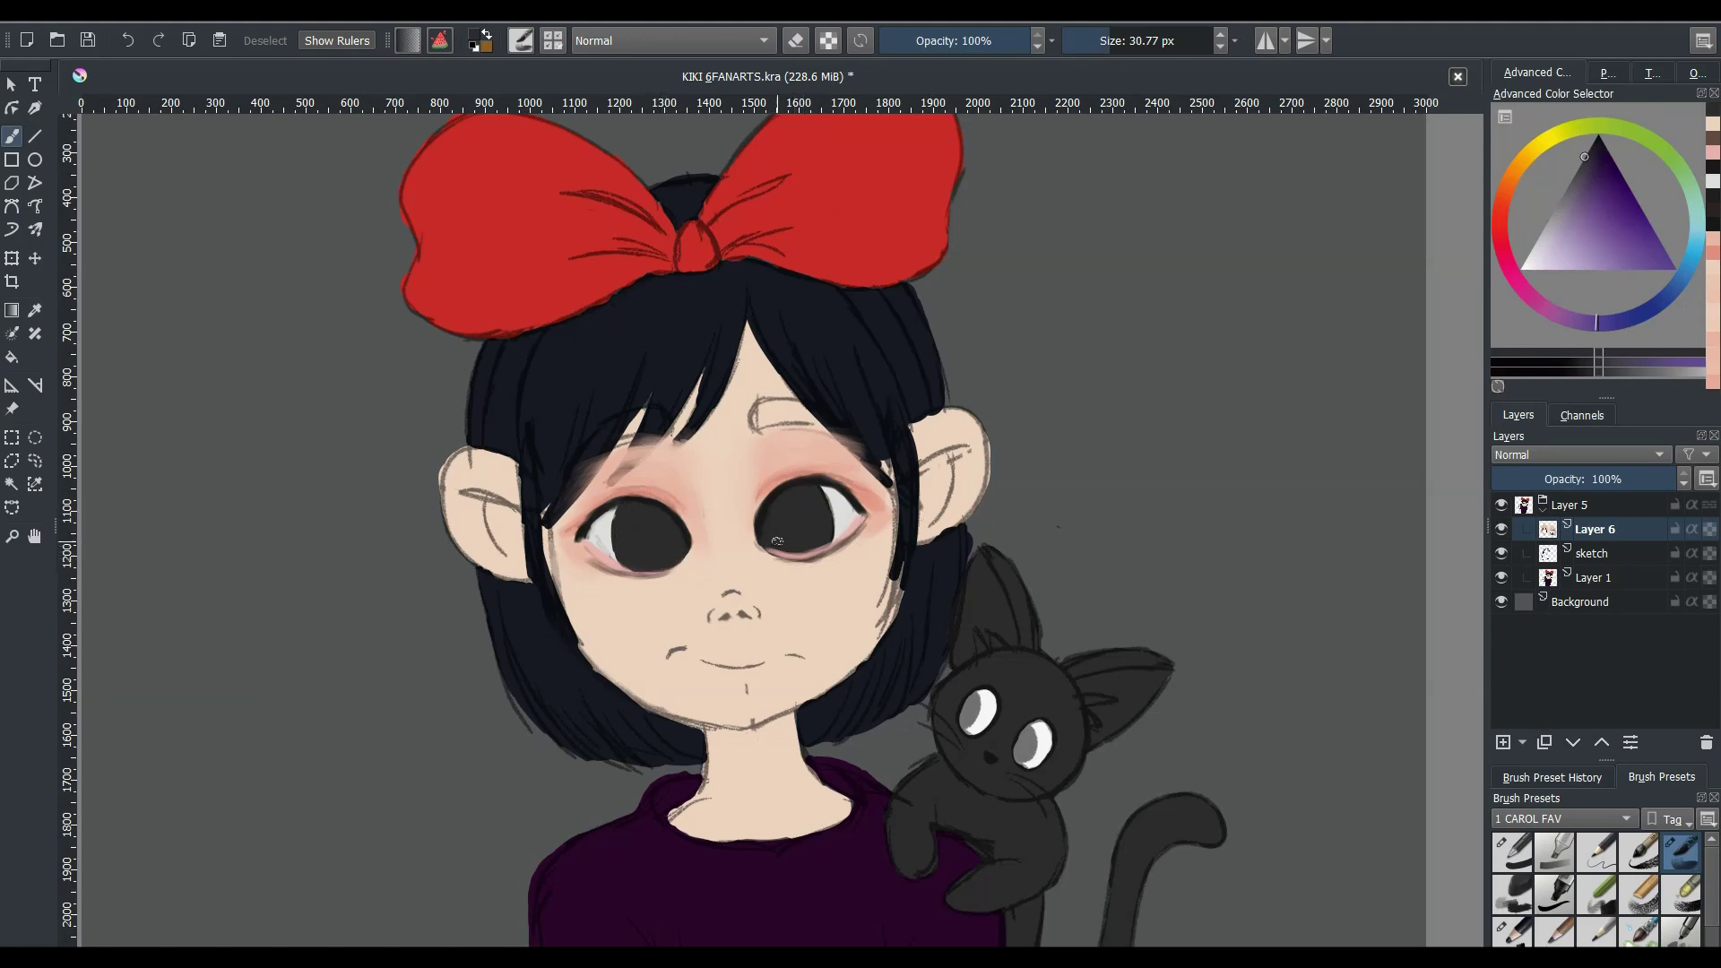
pyautogui.moveTo(777, 545); pyautogui.dragTo(823, 544)
pyautogui.moveTo(838, 455); pyautogui.dragTo(943, 399)
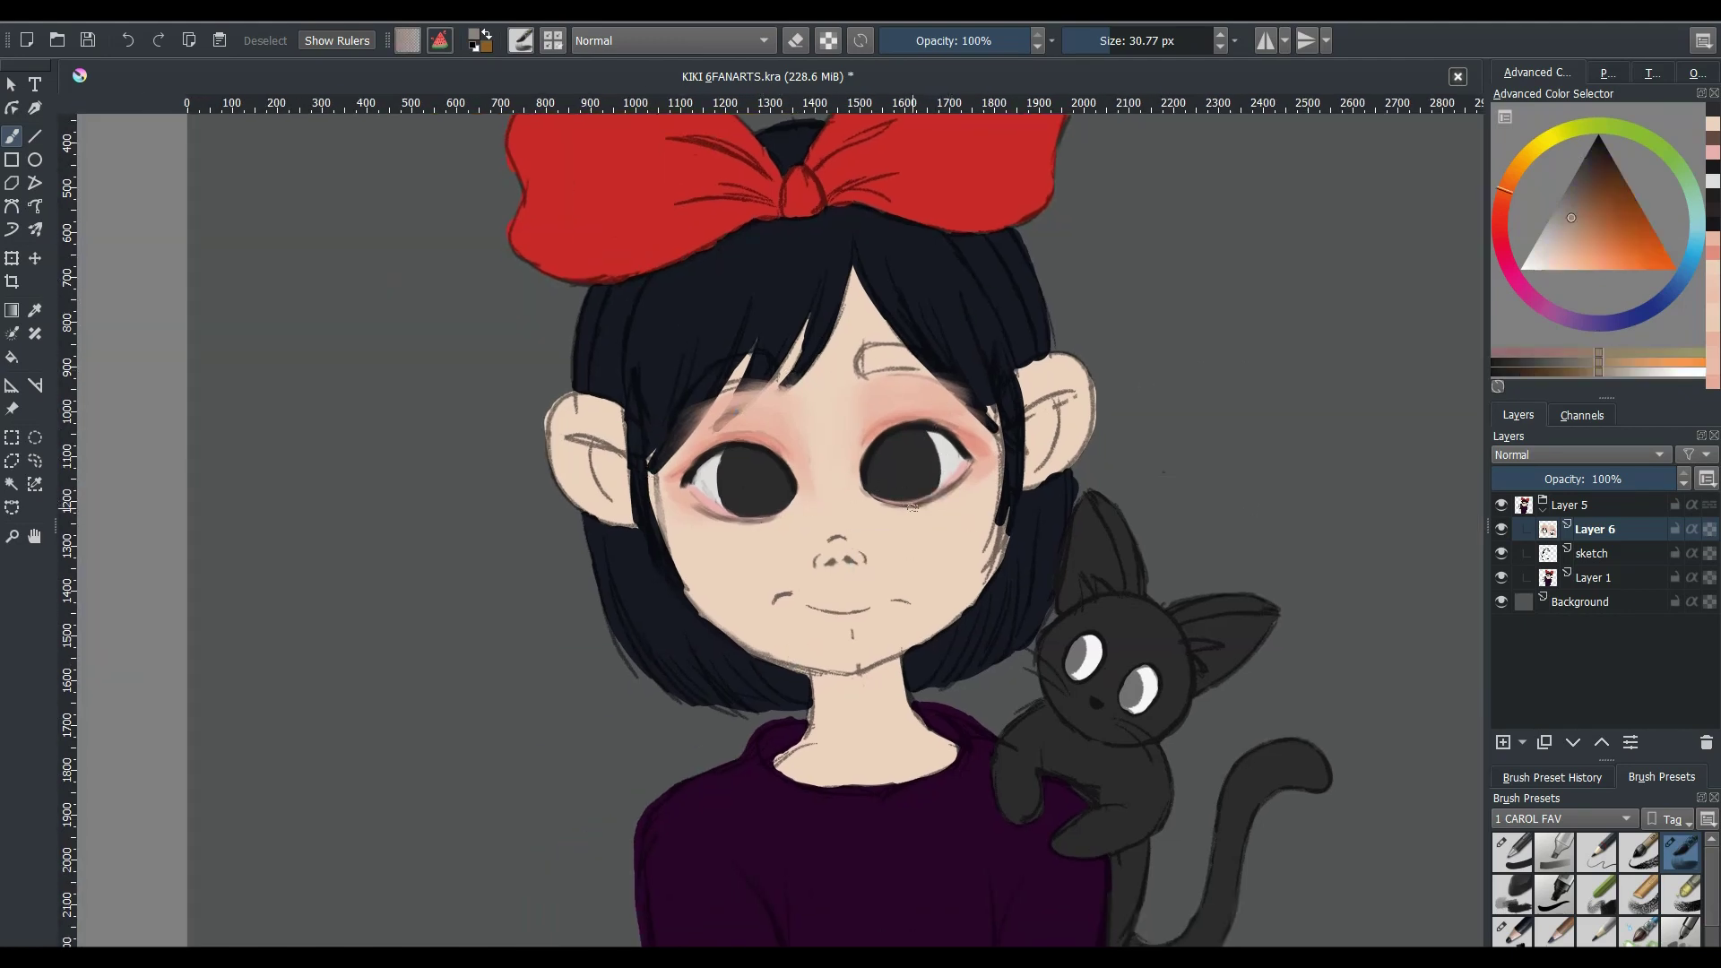
# - Darken part of the left pupil with a smaller brush
pyautogui.press('[')
pyautogui.moveTo(735, 511)
pyautogui.mouseDown()
pyautogui.moveTo(787, 478)
pyautogui.moveTo(771, 518)
pyautogui.moveTo(795, 499)
pyautogui.mouseUp()
pyautogui.press('[')
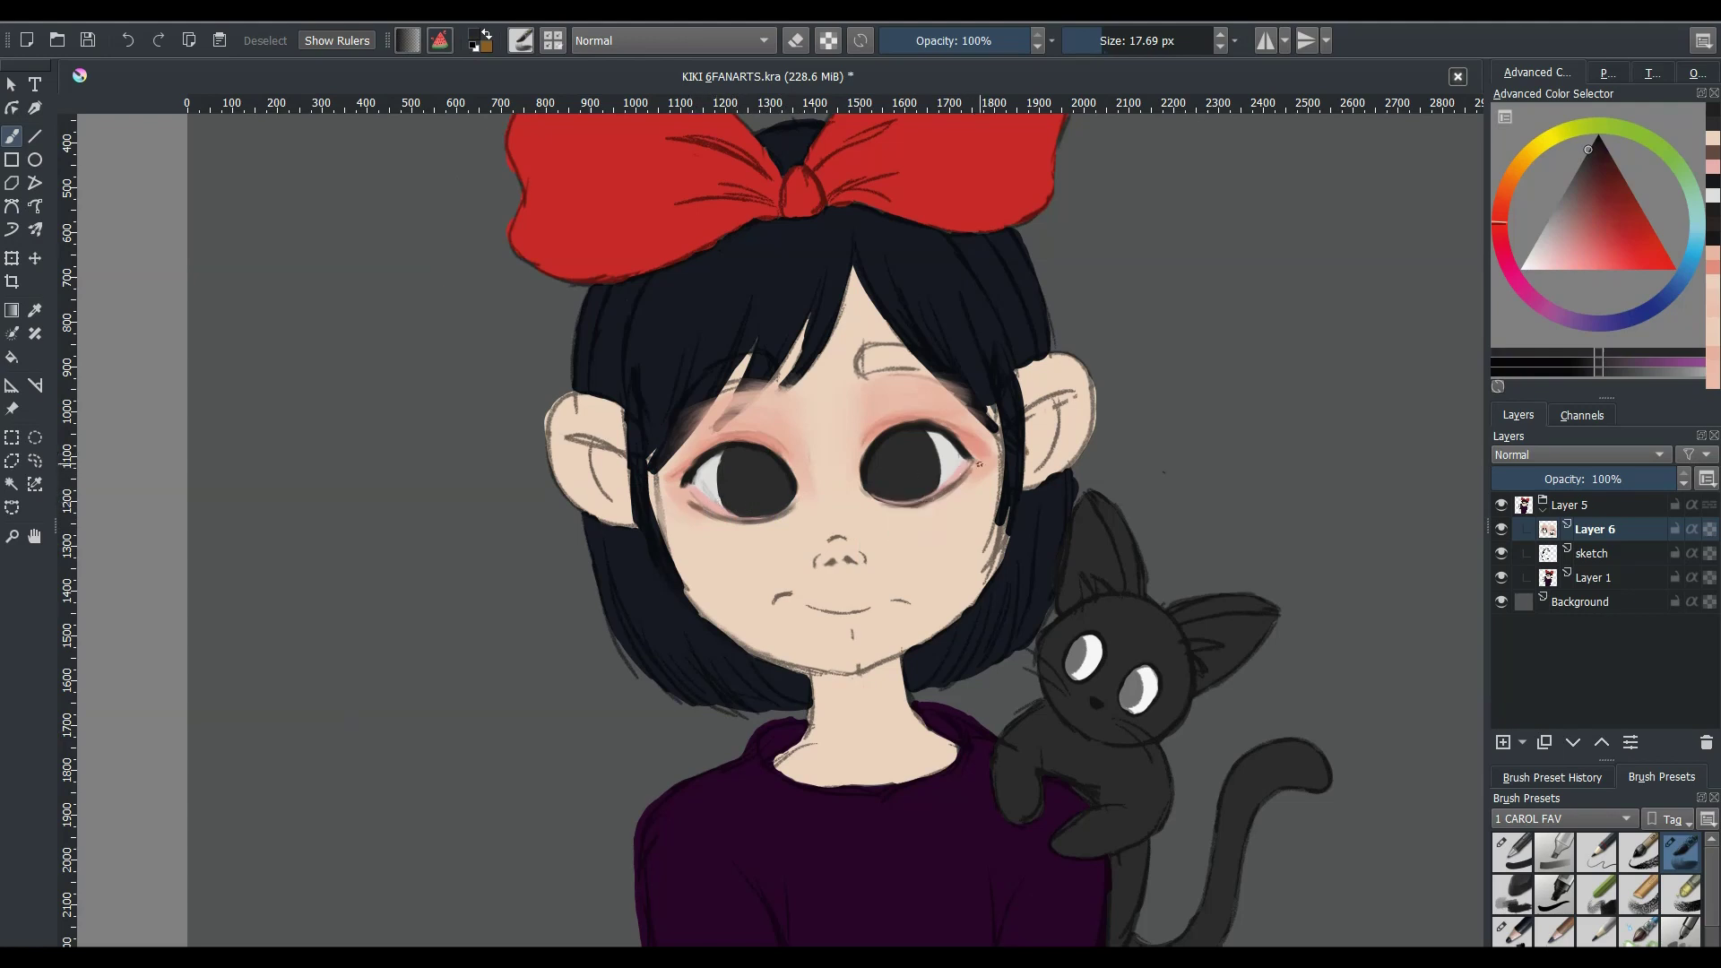
# - Pick a lightened warm reddish-pink, switch brush presets, and brighten the area near the right eyelid
pyautogui.keyDown('ctrl'); pyautogui.click(979, 463); pyautogui.keyUp('ctrl')
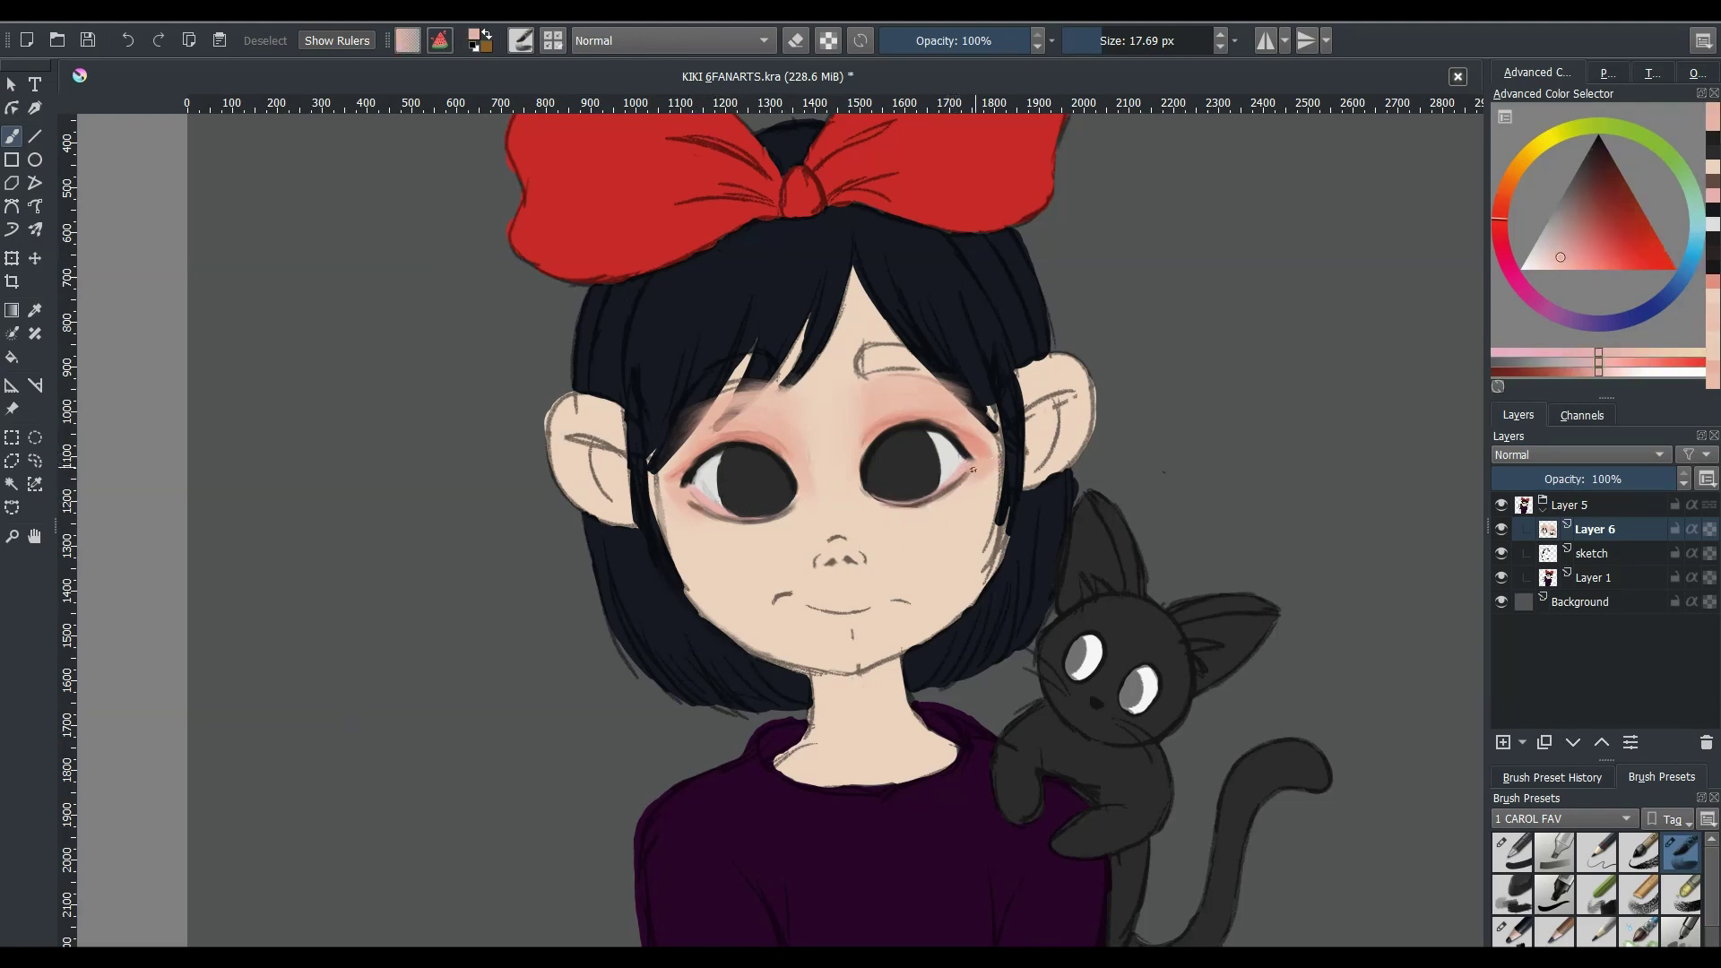
pyautogui.keyDown('ctrl'); pyautogui.click(999, 473); pyautogui.keyUp('ctrl')
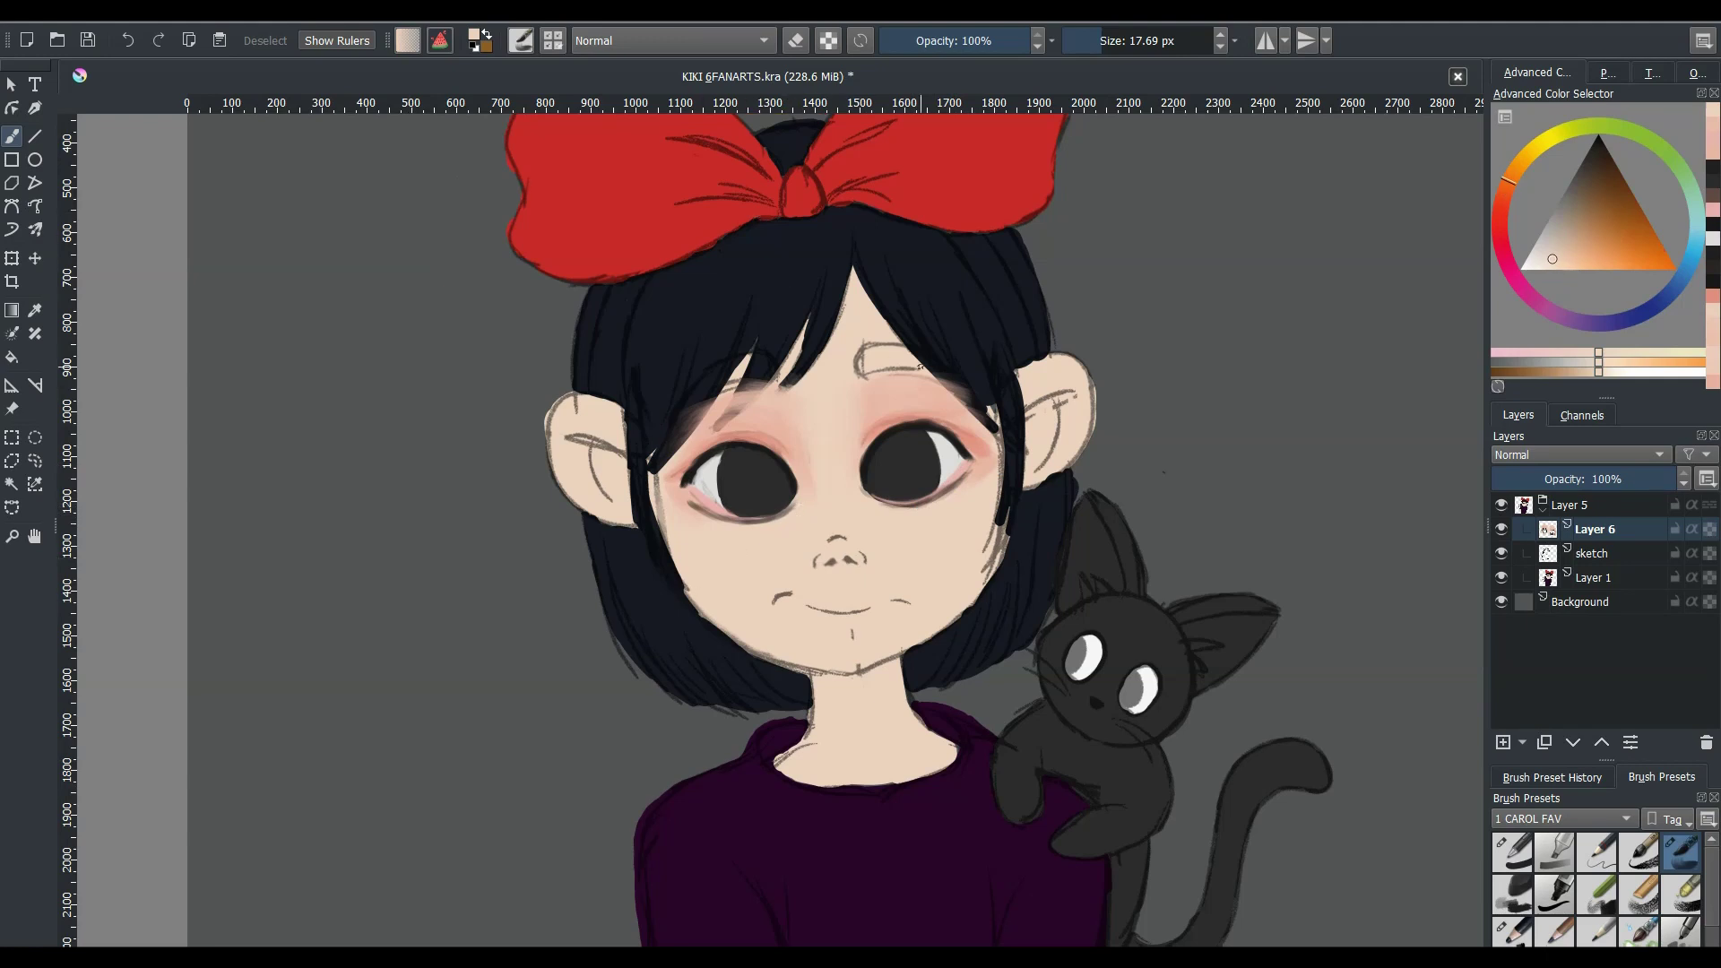
pyautogui.keyDown('ctrl'); pyautogui.click(923, 405); pyautogui.keyUp('ctrl')
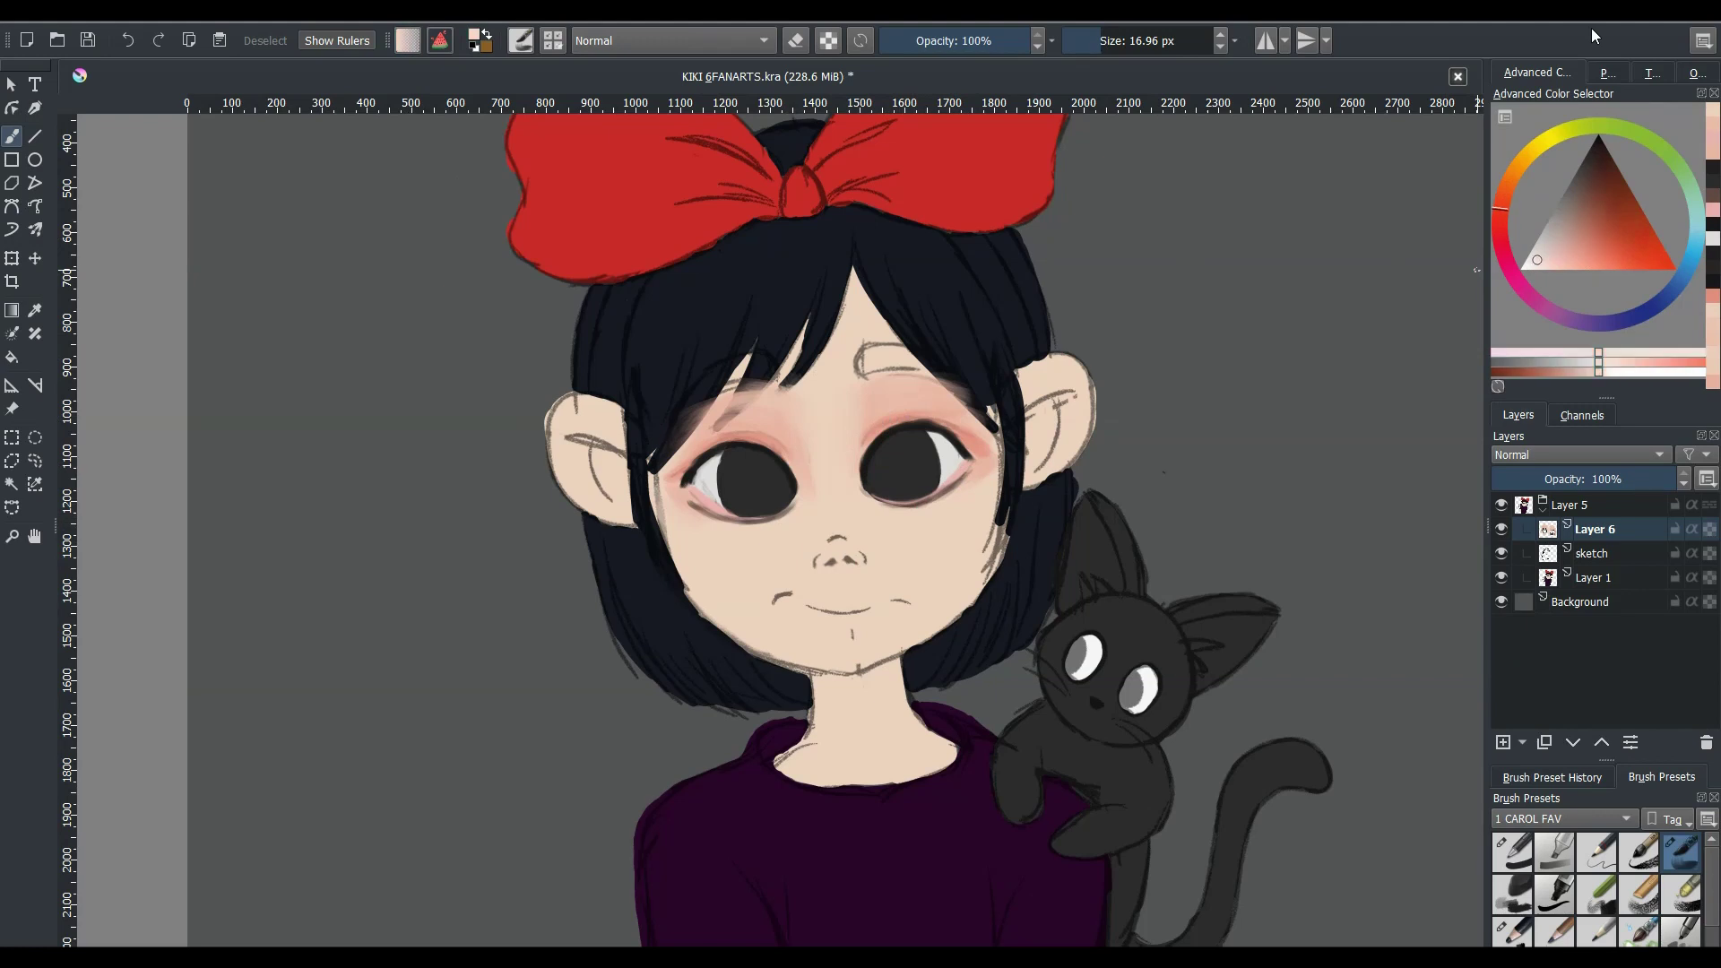
pyautogui.press('l')
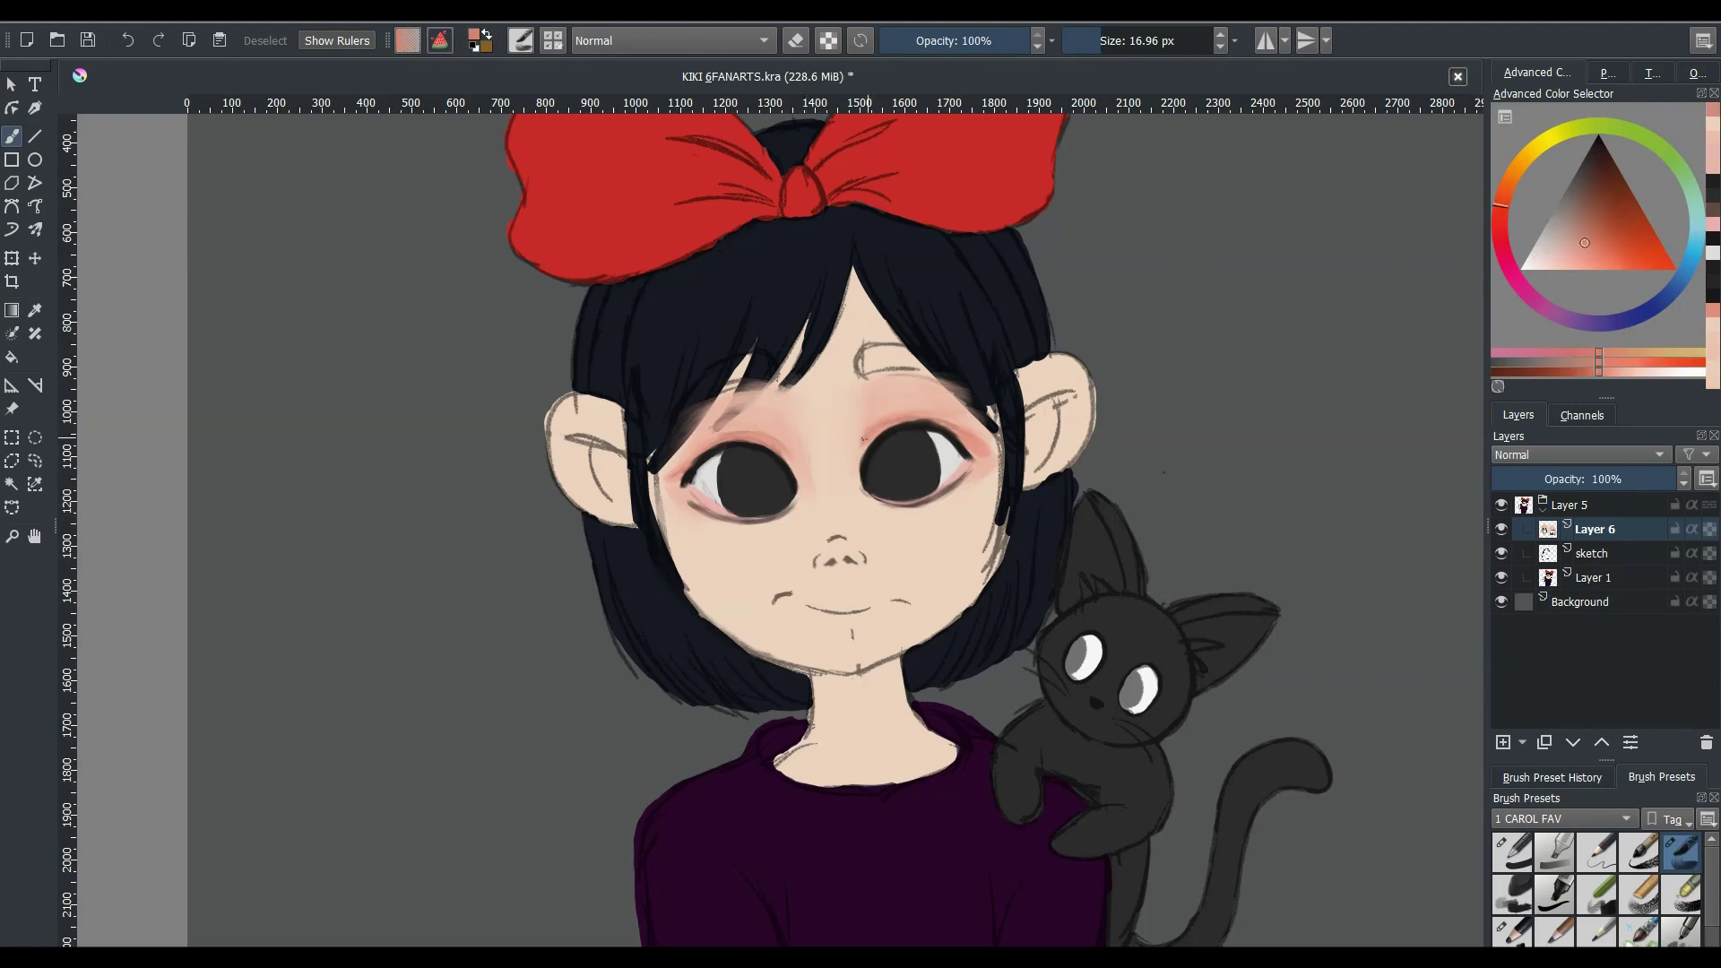
pyautogui.click(531, 43)
pyautogui.click(816, 304)
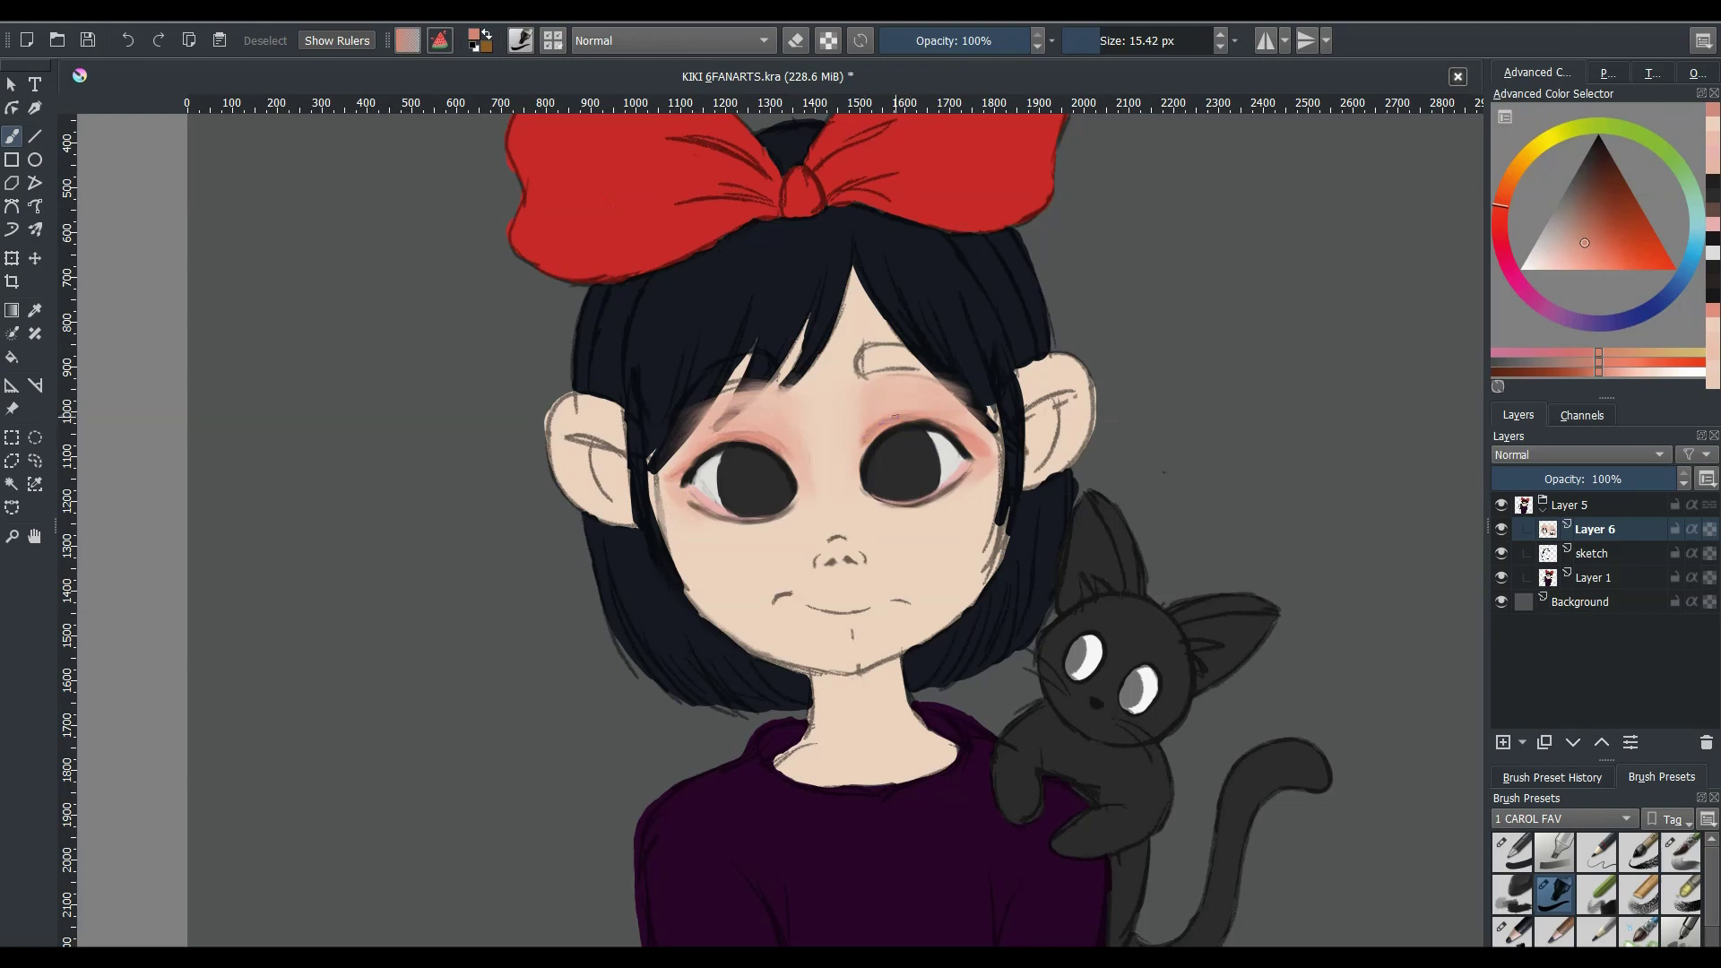
pyautogui.press('F6')
pyautogui.click(778, 227)
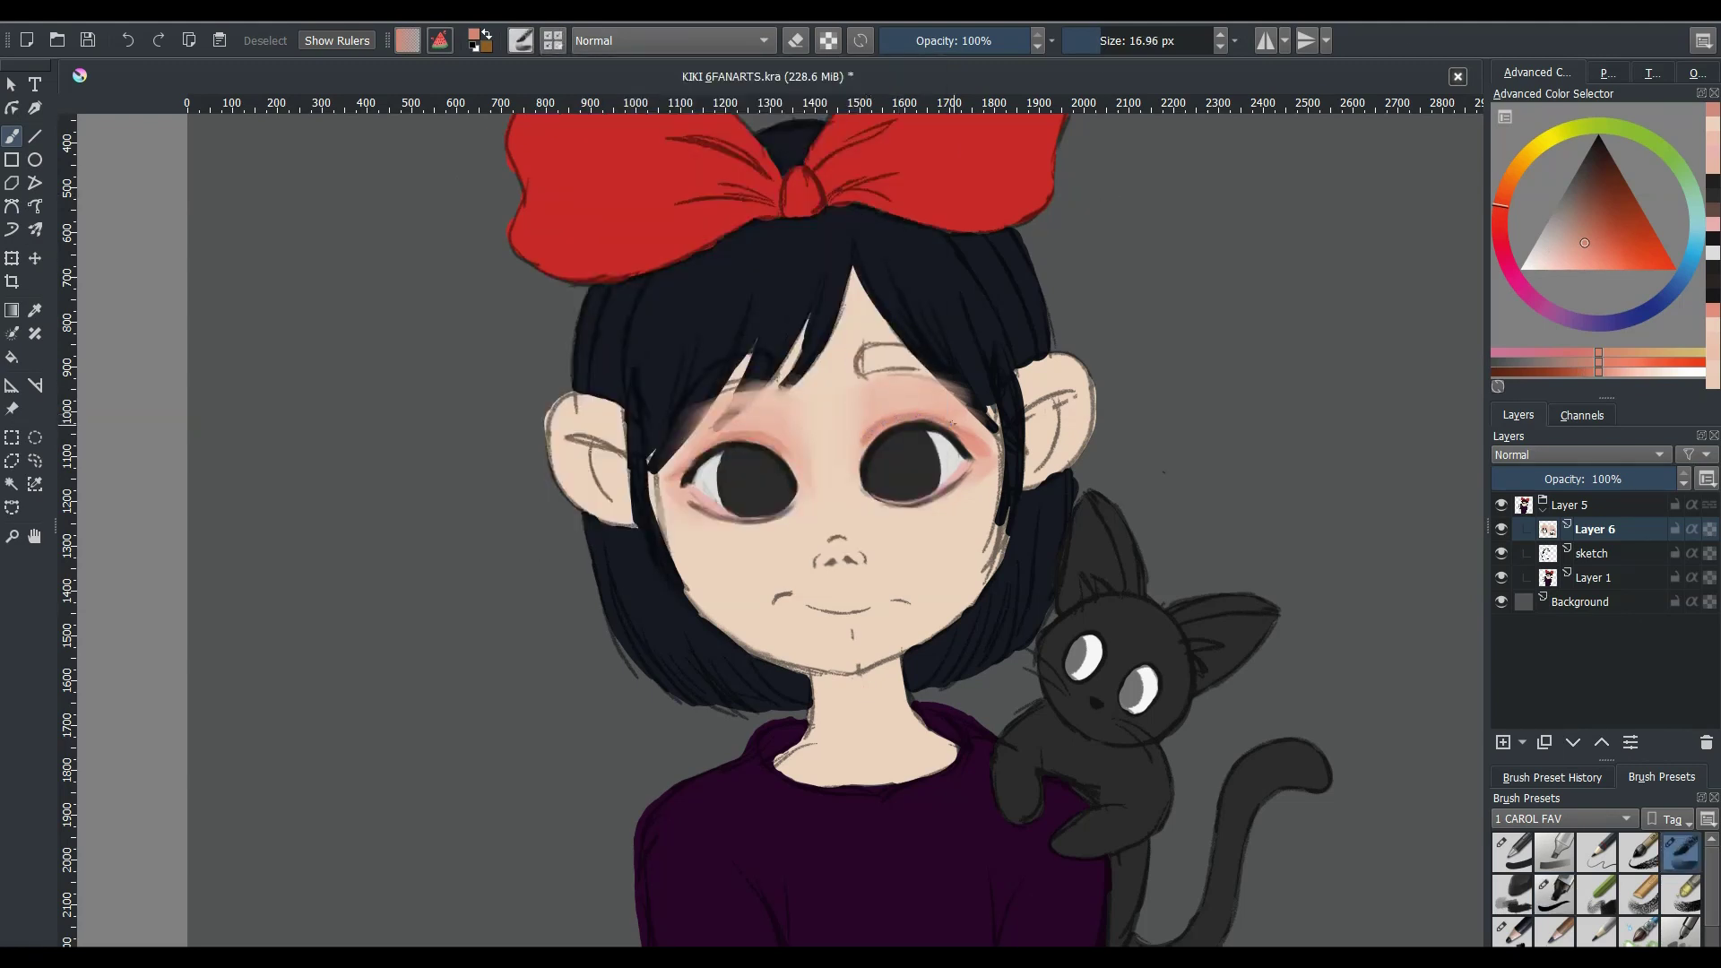
pyautogui.moveTo(922, 419); pyautogui.dragTo(936, 421)
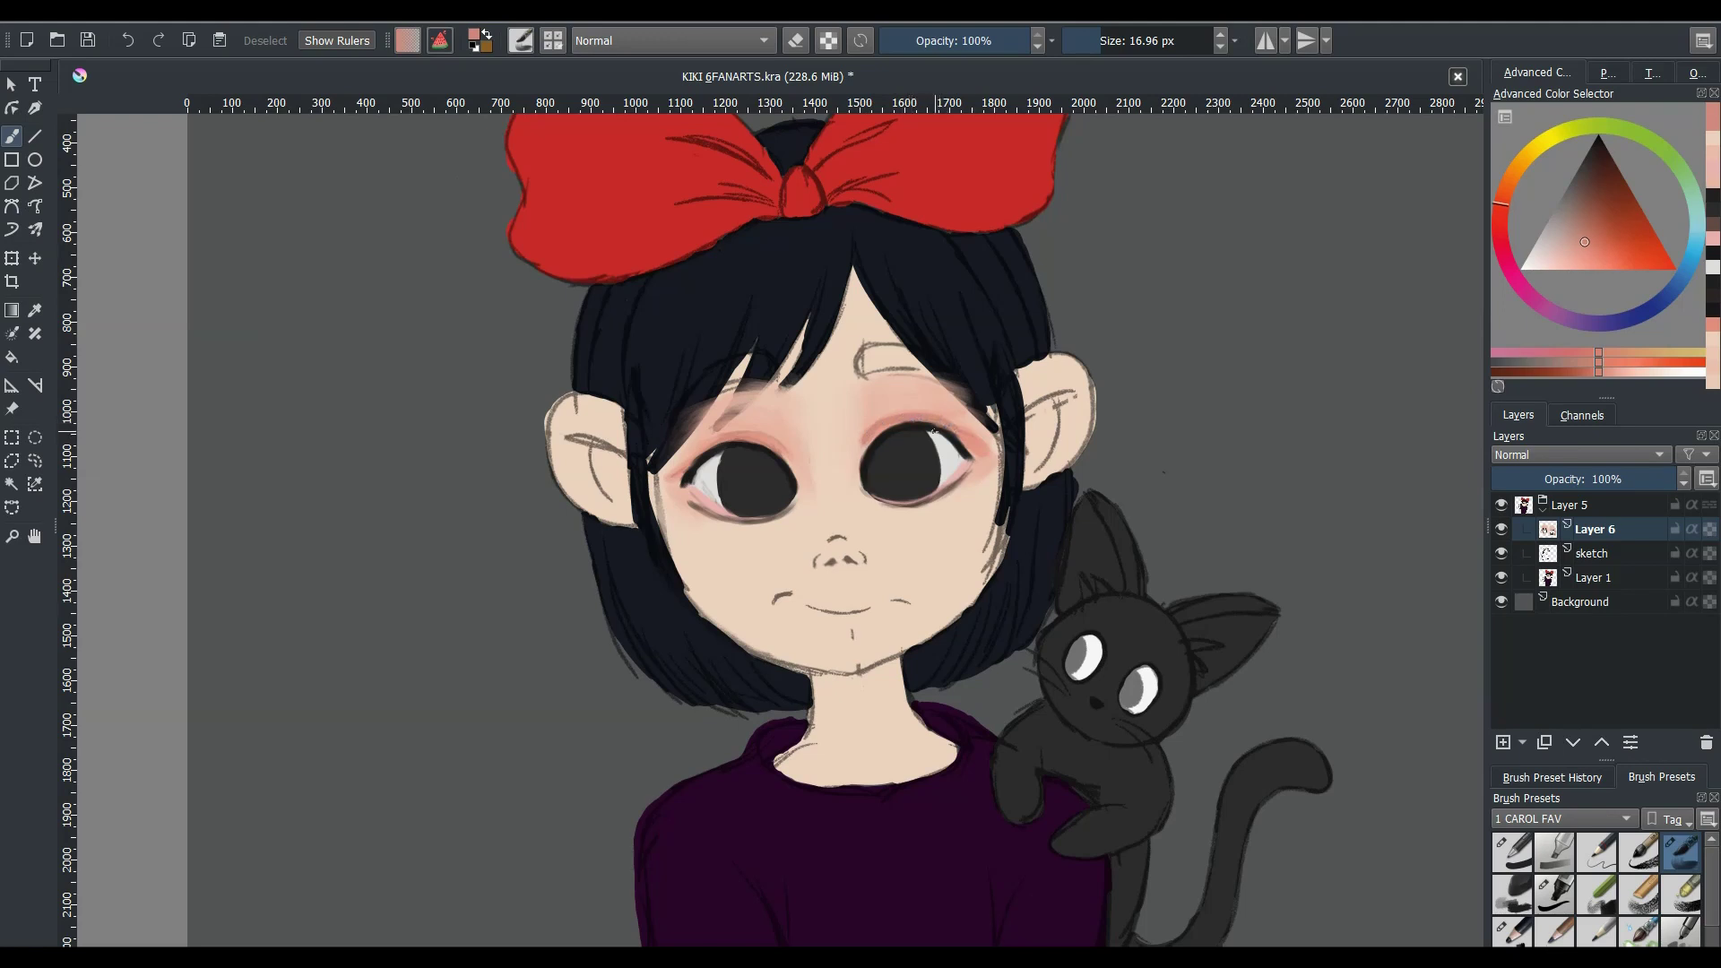
# - Darken the left eye's inner corner and blend skin tones sampled around both eyes
pyautogui.click(1605, 237)
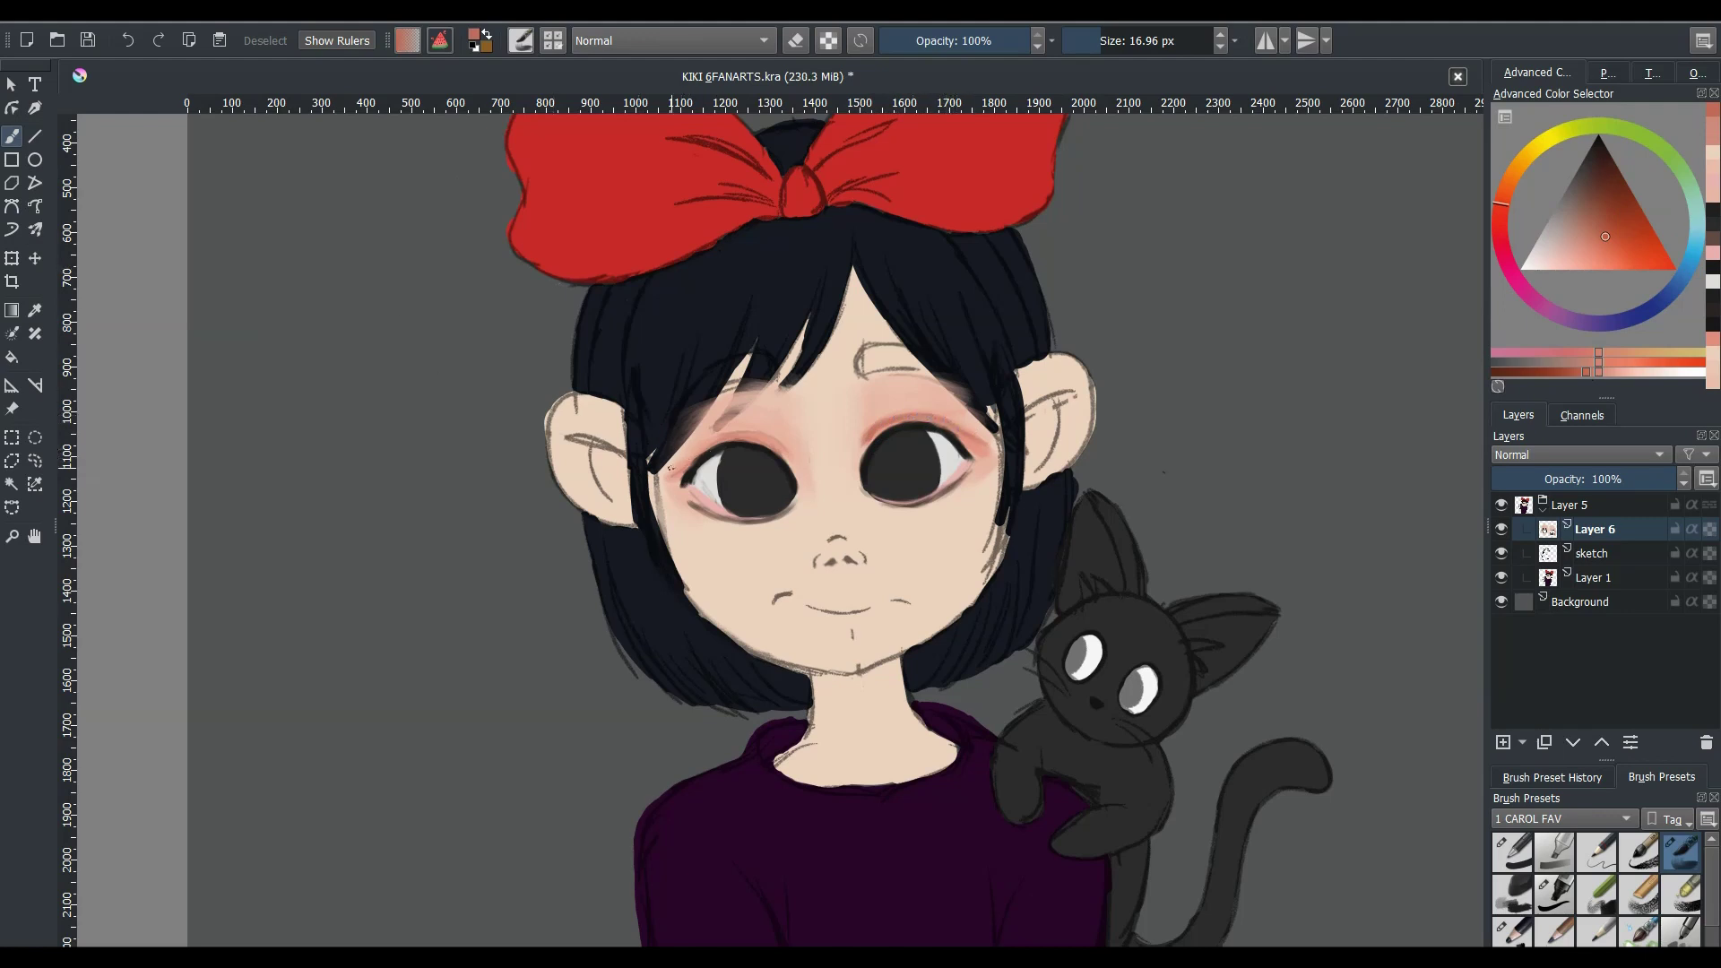
pyautogui.moveTo(671, 467); pyautogui.dragTo(678, 459)
pyautogui.keyDown('ctrl'); pyautogui.click(733, 477); pyautogui.keyUp('ctrl')
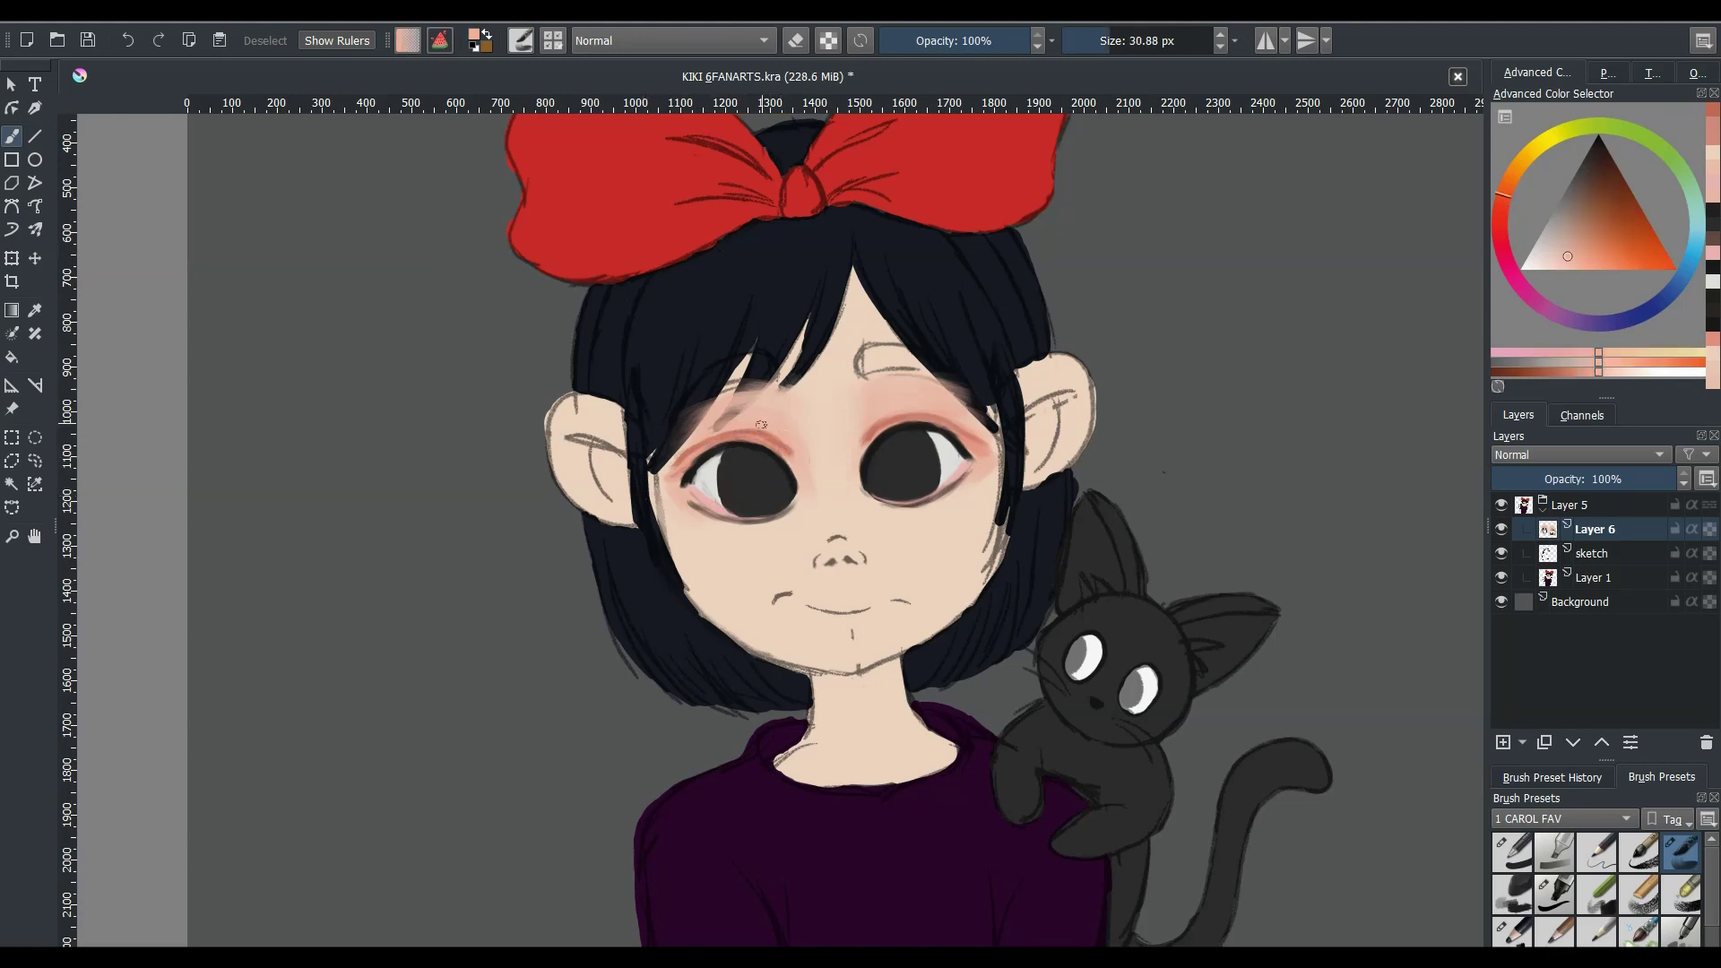
pyautogui.keyDown('ctrl'); pyautogui.click(753, 433); pyautogui.keyUp('ctrl')
pyautogui.moveTo(789, 445); pyautogui.dragTo(774, 446)
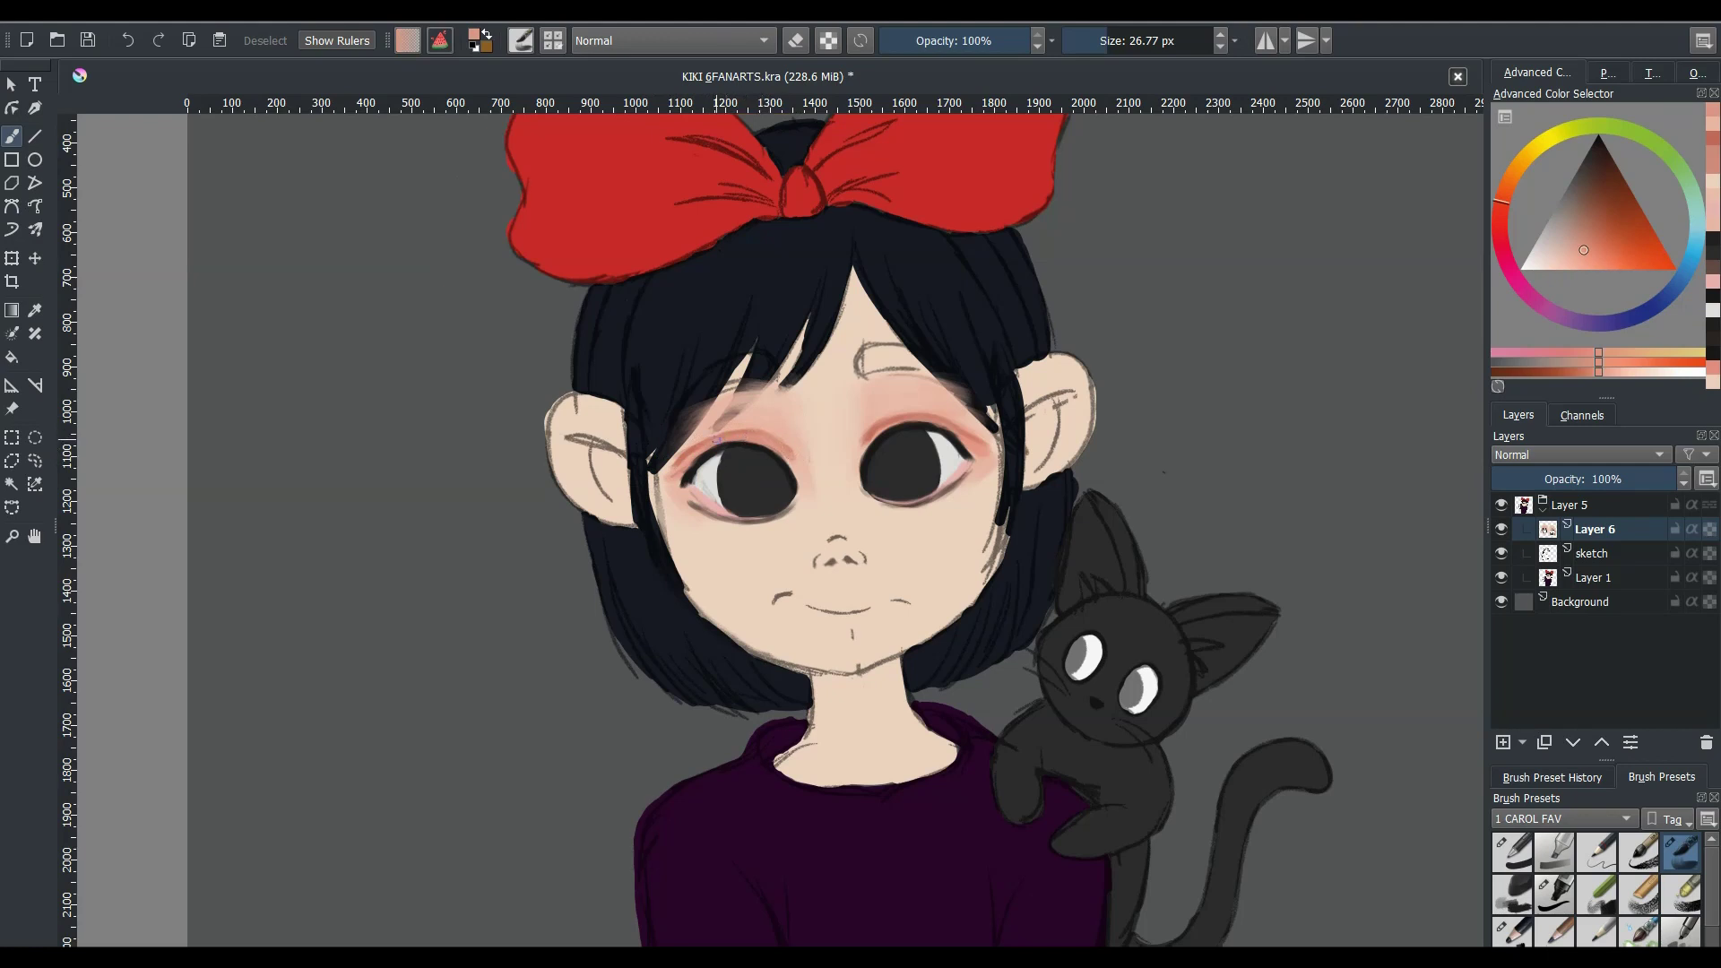
pyautogui.keyDown('ctrl'); pyautogui.click(889, 423); pyautogui.keyUp('ctrl')
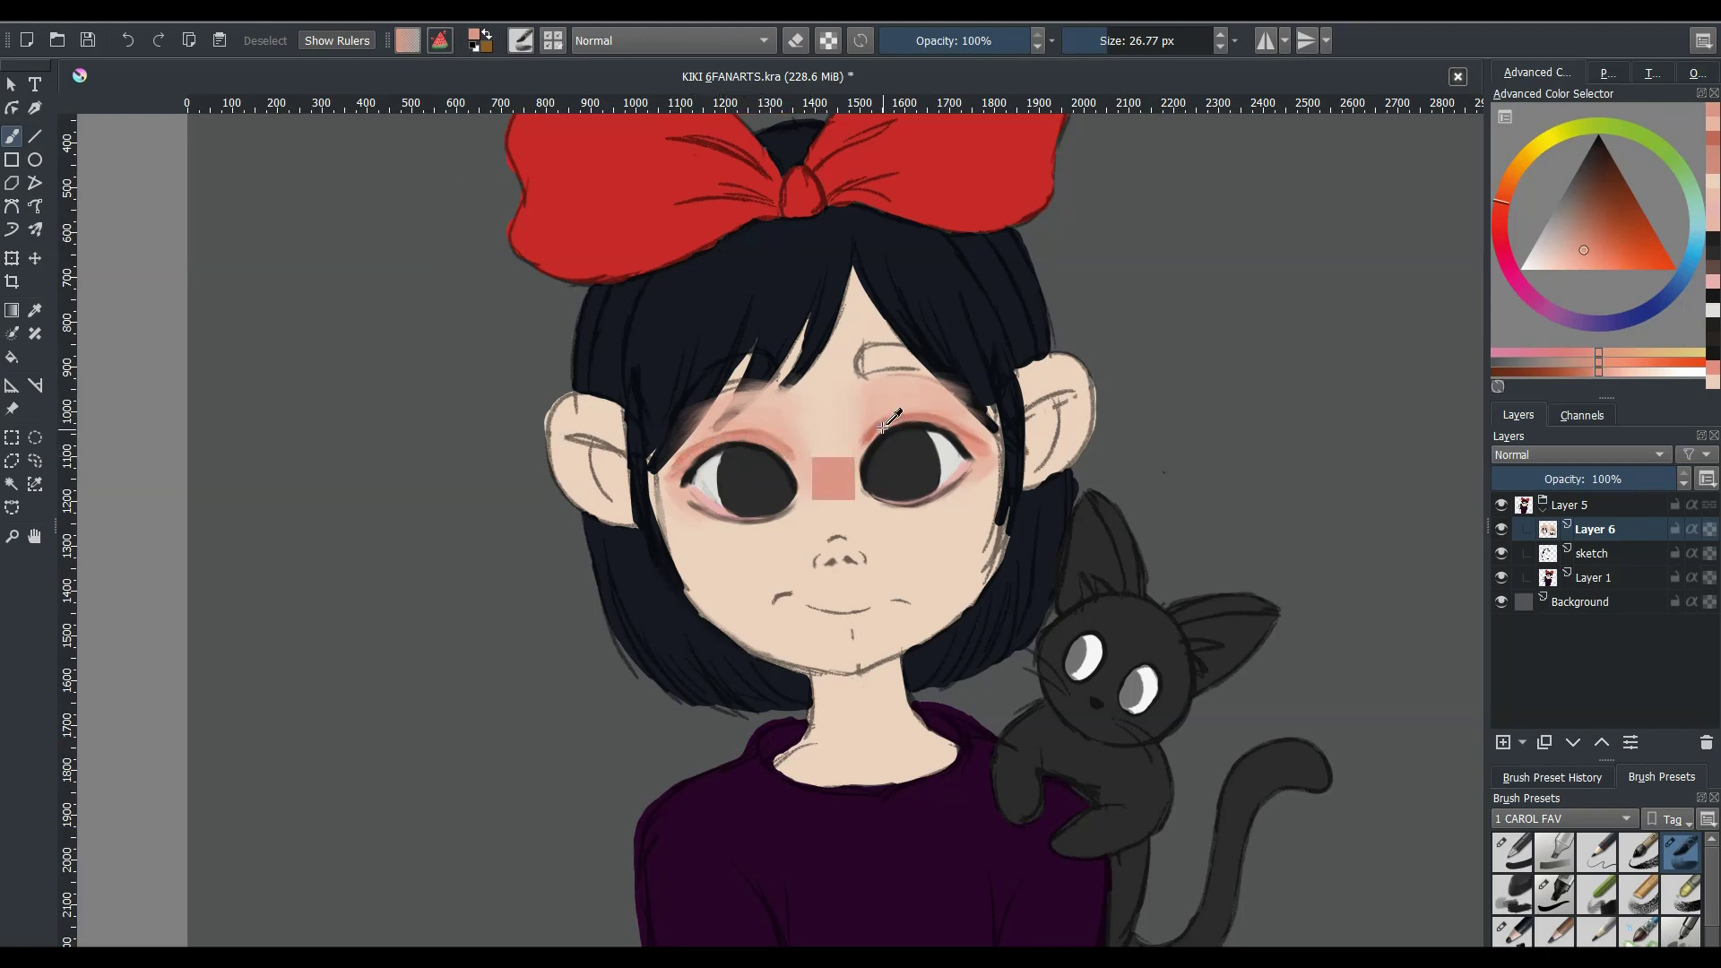
pyautogui.moveTo(887, 423); pyautogui.dragTo(874, 425)
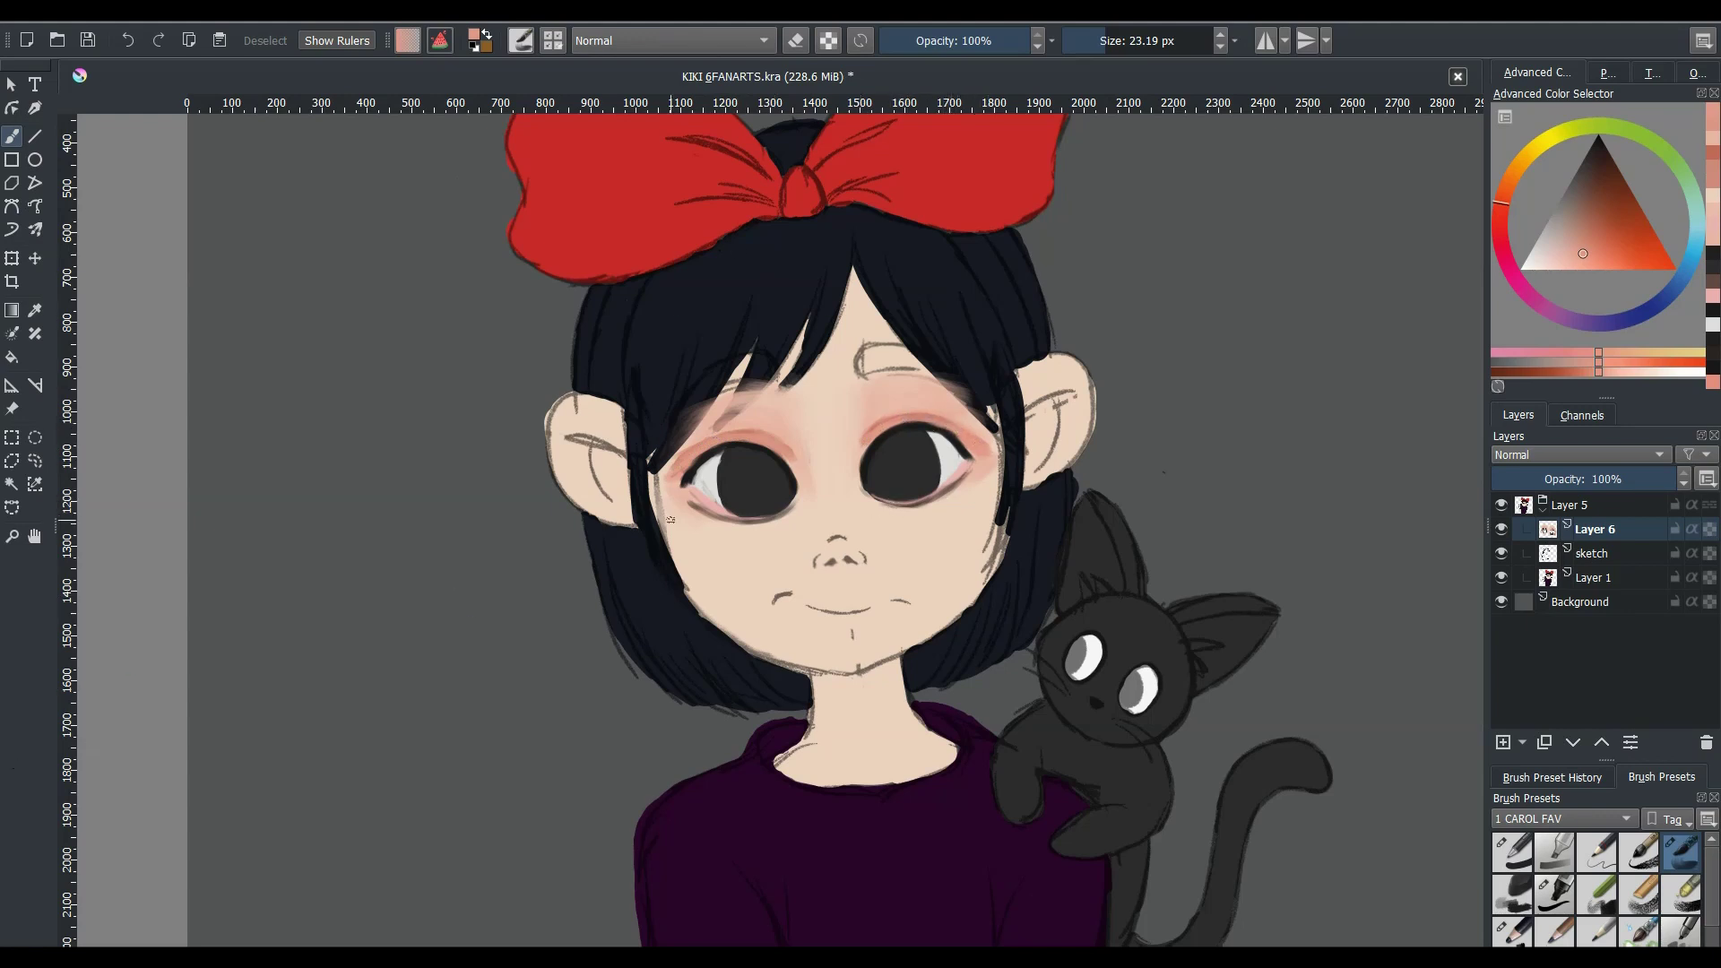
# - Paint pink shading across the nose bridge and sample lighter cheek tones with a smaller brush
pyautogui.keyDown('ctrl'); pyautogui.click(712, 468); pyautogui.keyUp('ctrl')
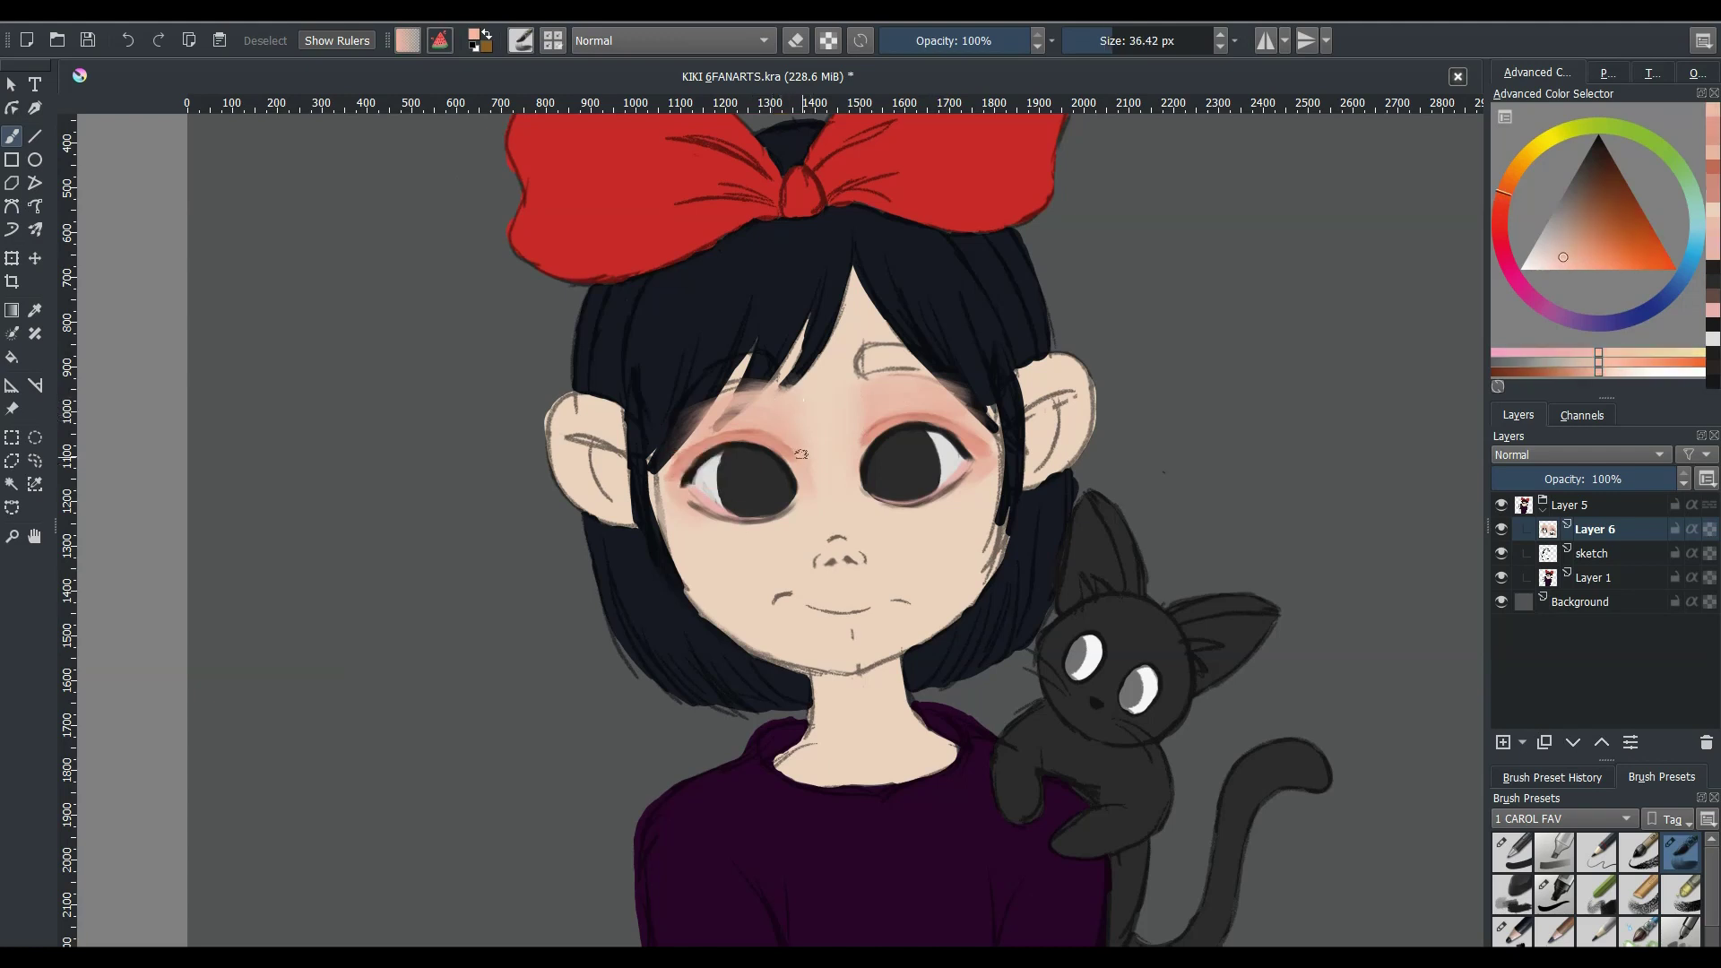
pyautogui.moveTo(806, 494); pyautogui.dragTo(814, 515)
pyautogui.keyDown('ctrl'); pyautogui.click(785, 422); pyautogui.keyUp('ctrl')
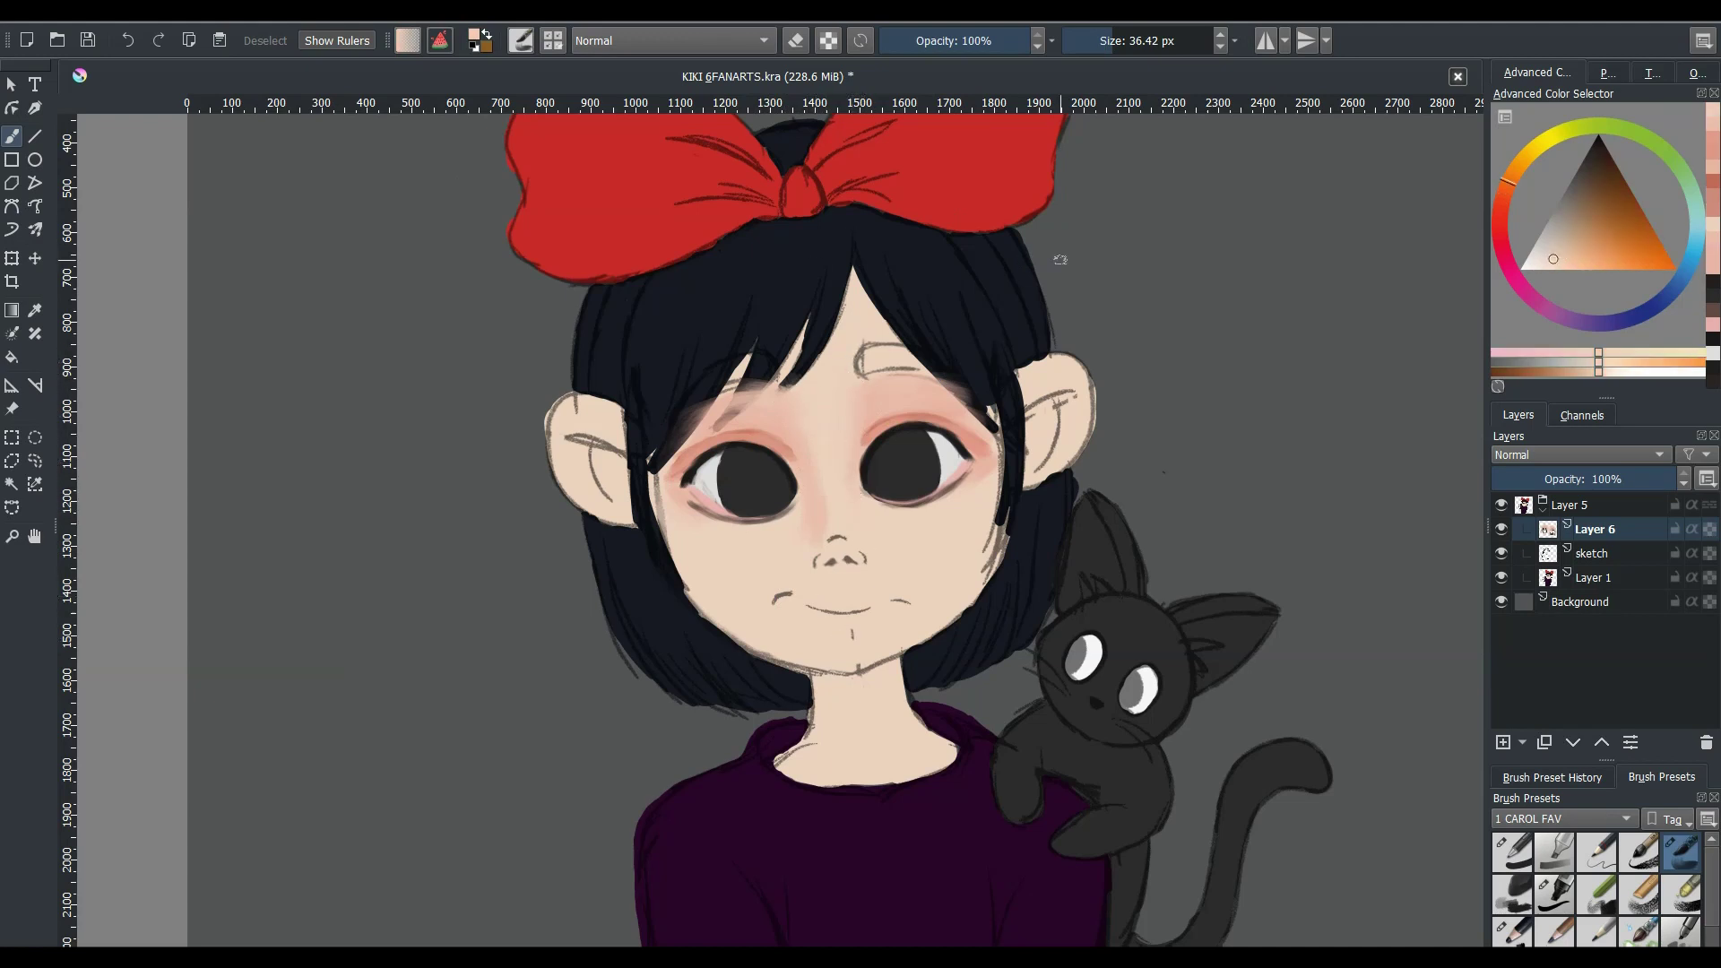
pyautogui.press('-')
pyautogui.press('-')
pyautogui.press('-')
pyautogui.press('-')
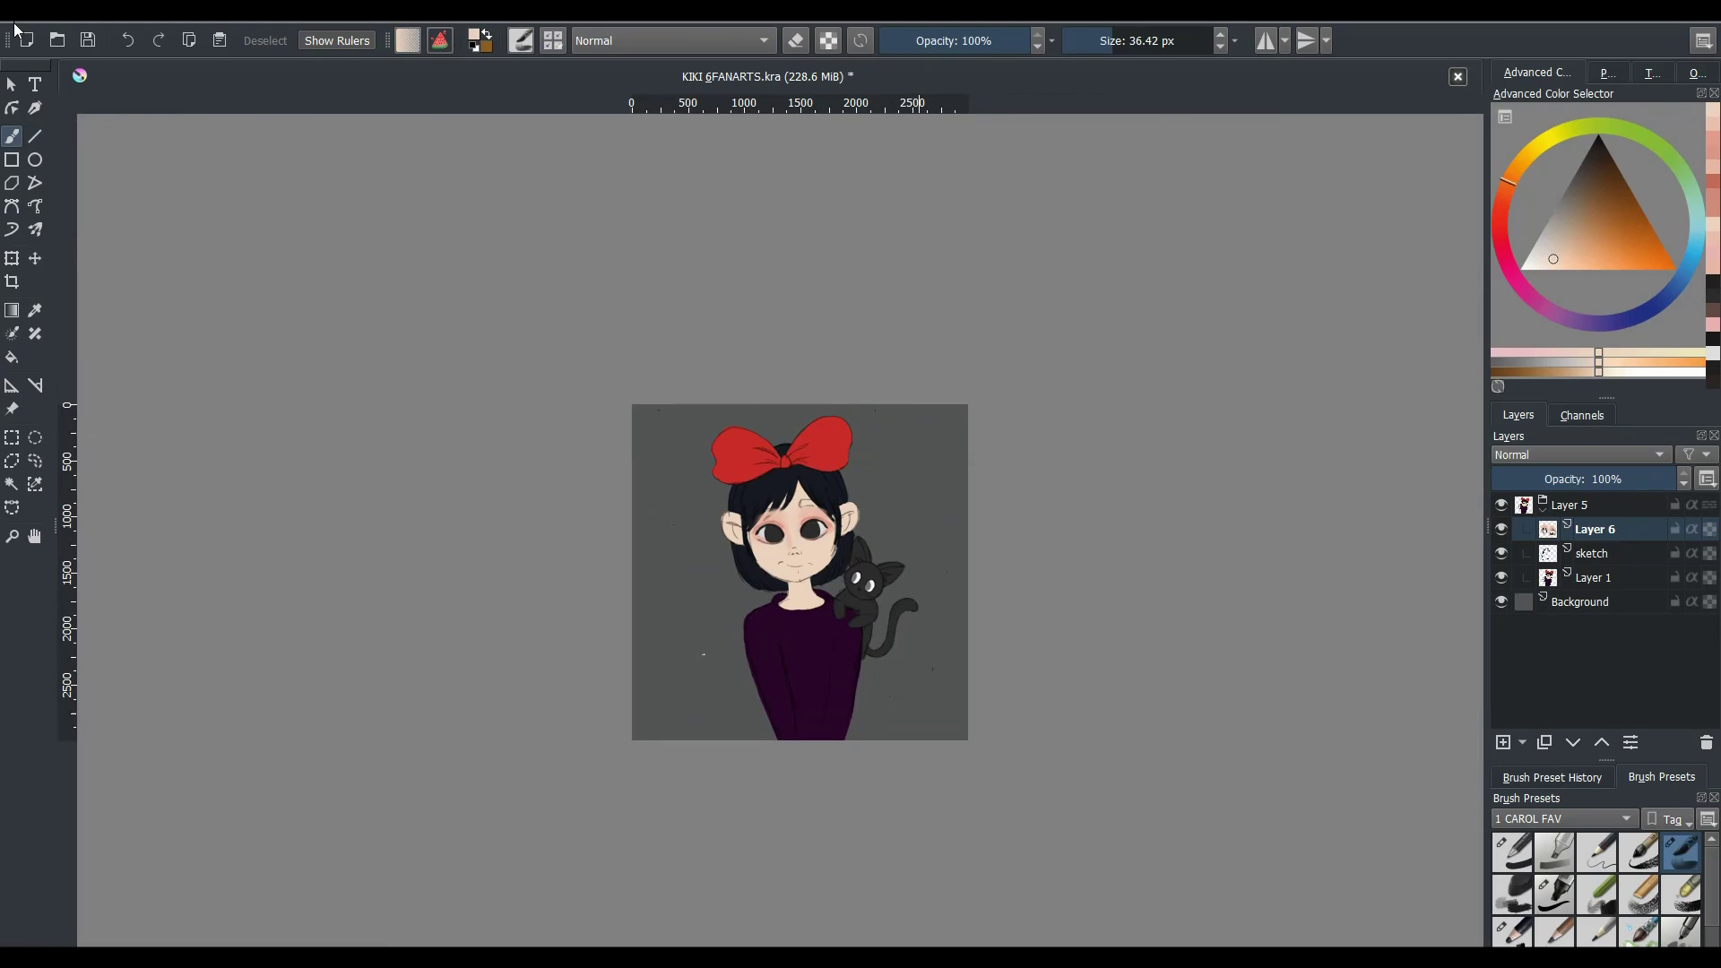
pyautogui.press('+')
pyautogui.press('+')
pyautogui.press('+')
pyautogui.press('+')
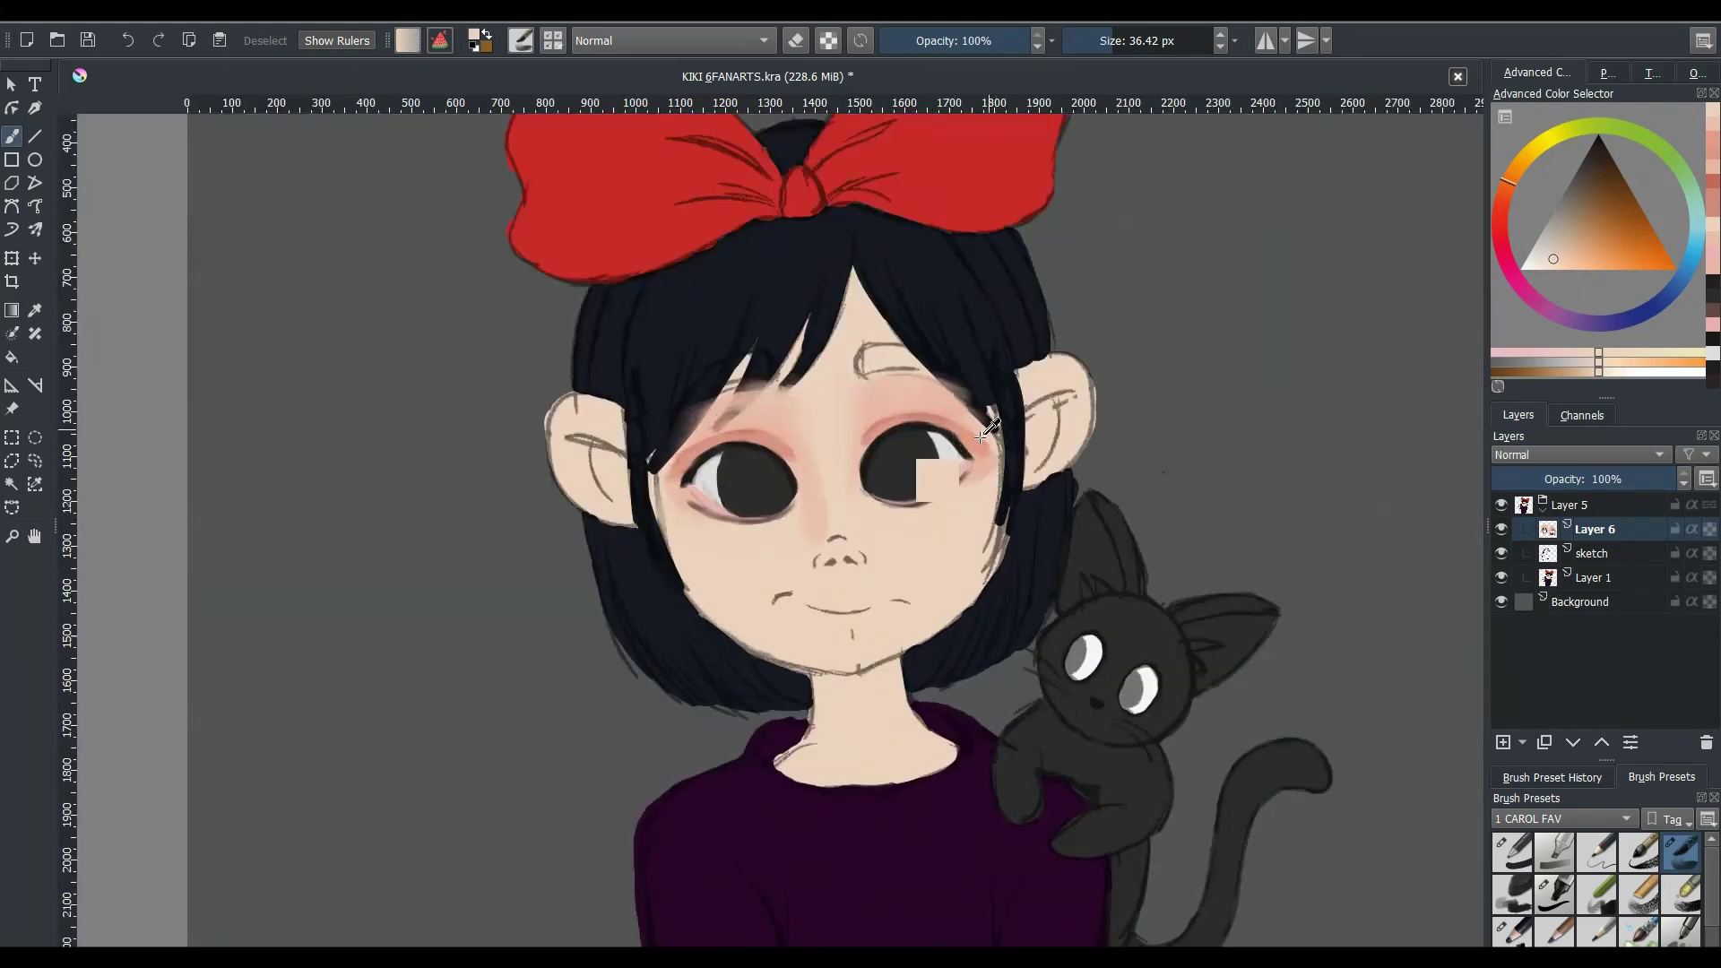
pyautogui.keyDown('ctrl'); pyautogui.click(902, 523); pyautogui.keyUp('ctrl')
pyautogui.press('[')
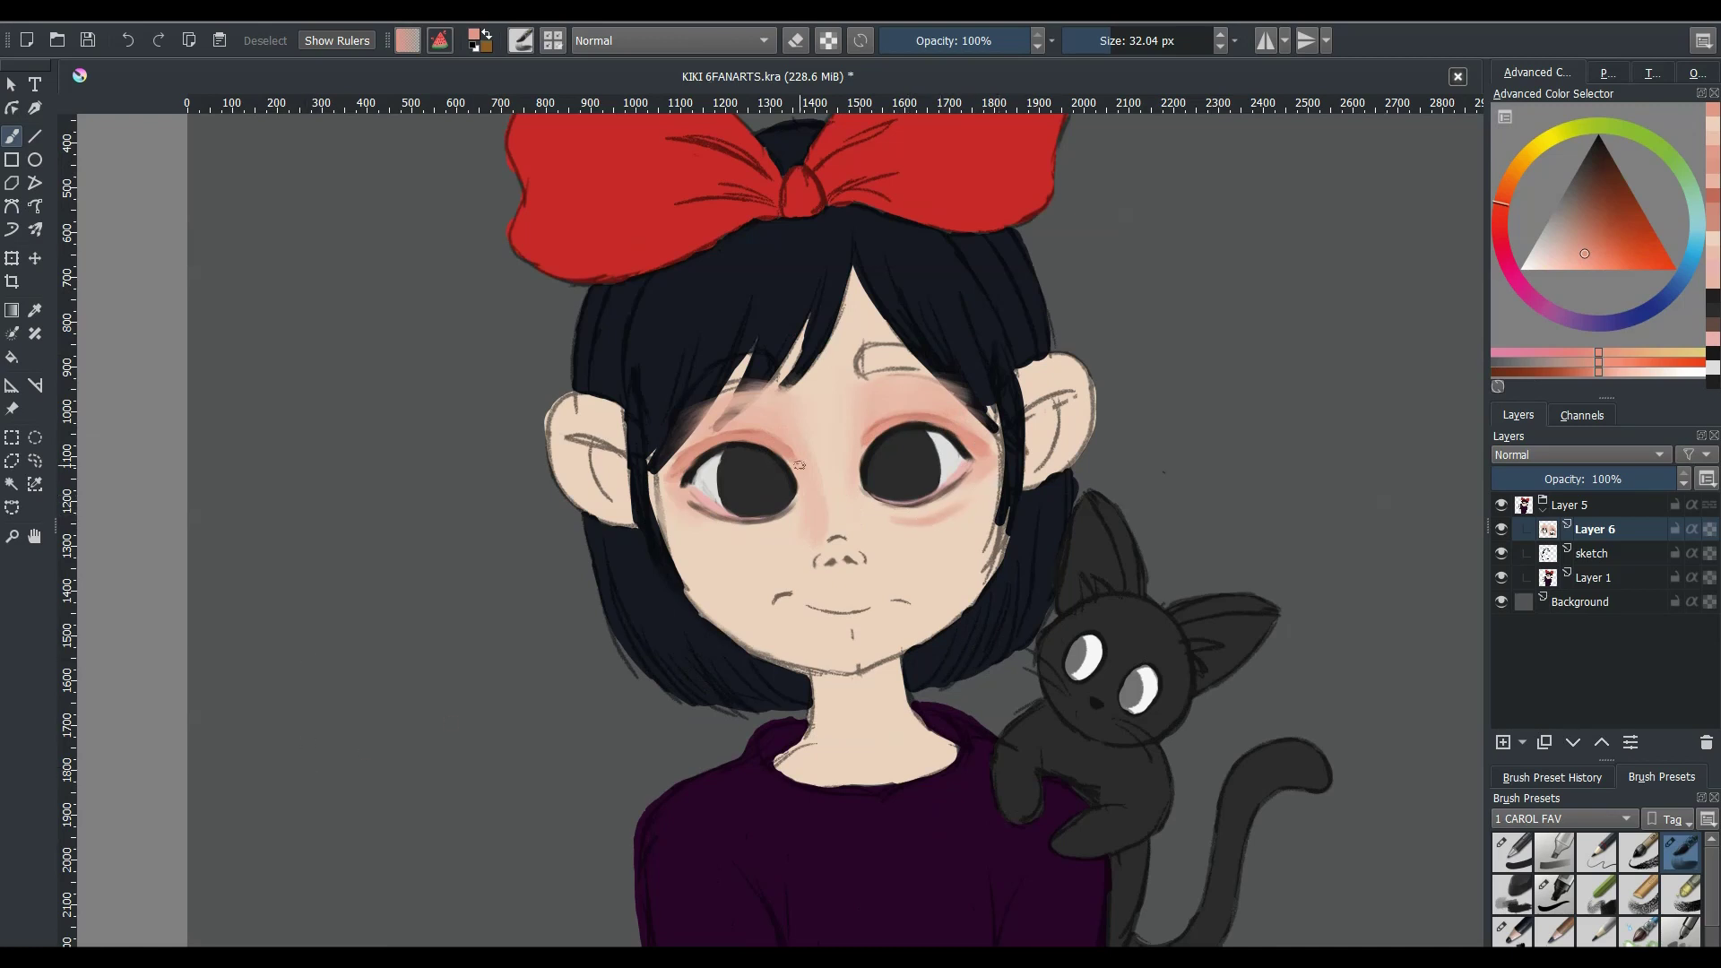
pyautogui.keyDown('ctrl'); pyautogui.click(967, 495); pyautogui.keyUp('ctrl')
pyautogui.keyDown('ctrl'); pyautogui.click(941, 508); pyautogui.keyUp('ctrl')
pyautogui.keyDown('ctrl'); pyautogui.click(910, 522); pyautogui.keyUp('ctrl')
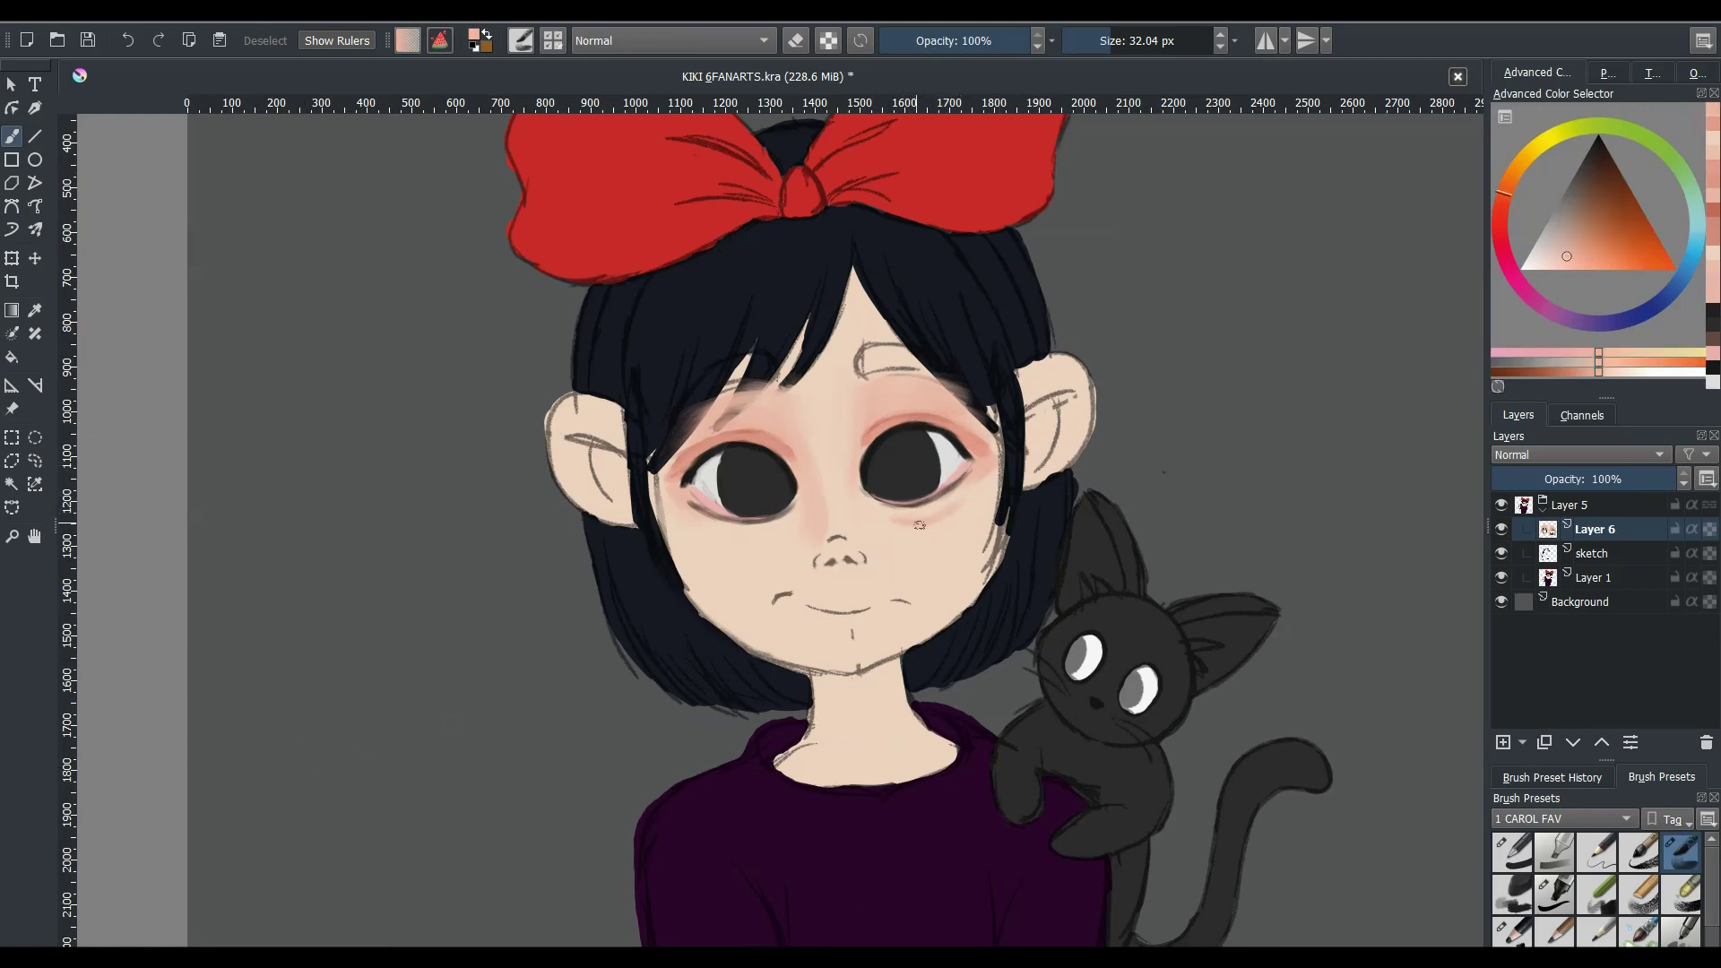
pyautogui.press('m')
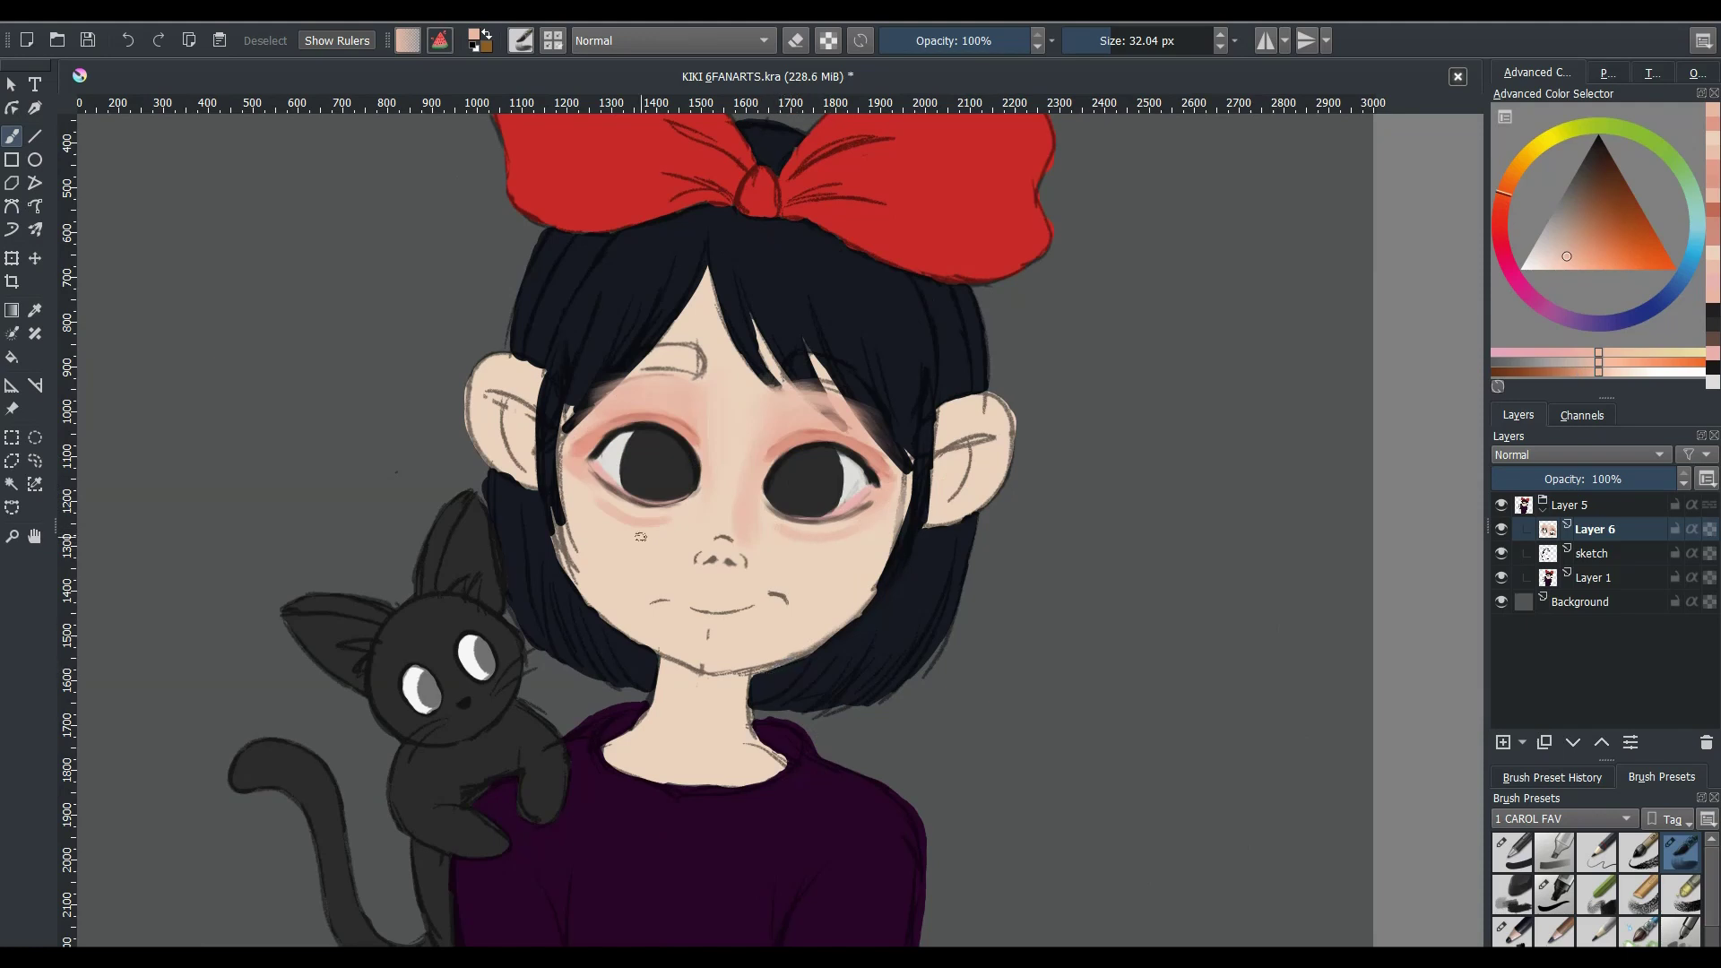
# - Paint soft shading on the face with a larger brush, then pick lighter orange skin tones
pyautogui.keyDown('shift'); pyautogui.moveTo(619, 529); pyautogui.dragTo(690, 529); pyautogui.keyUp('shift')
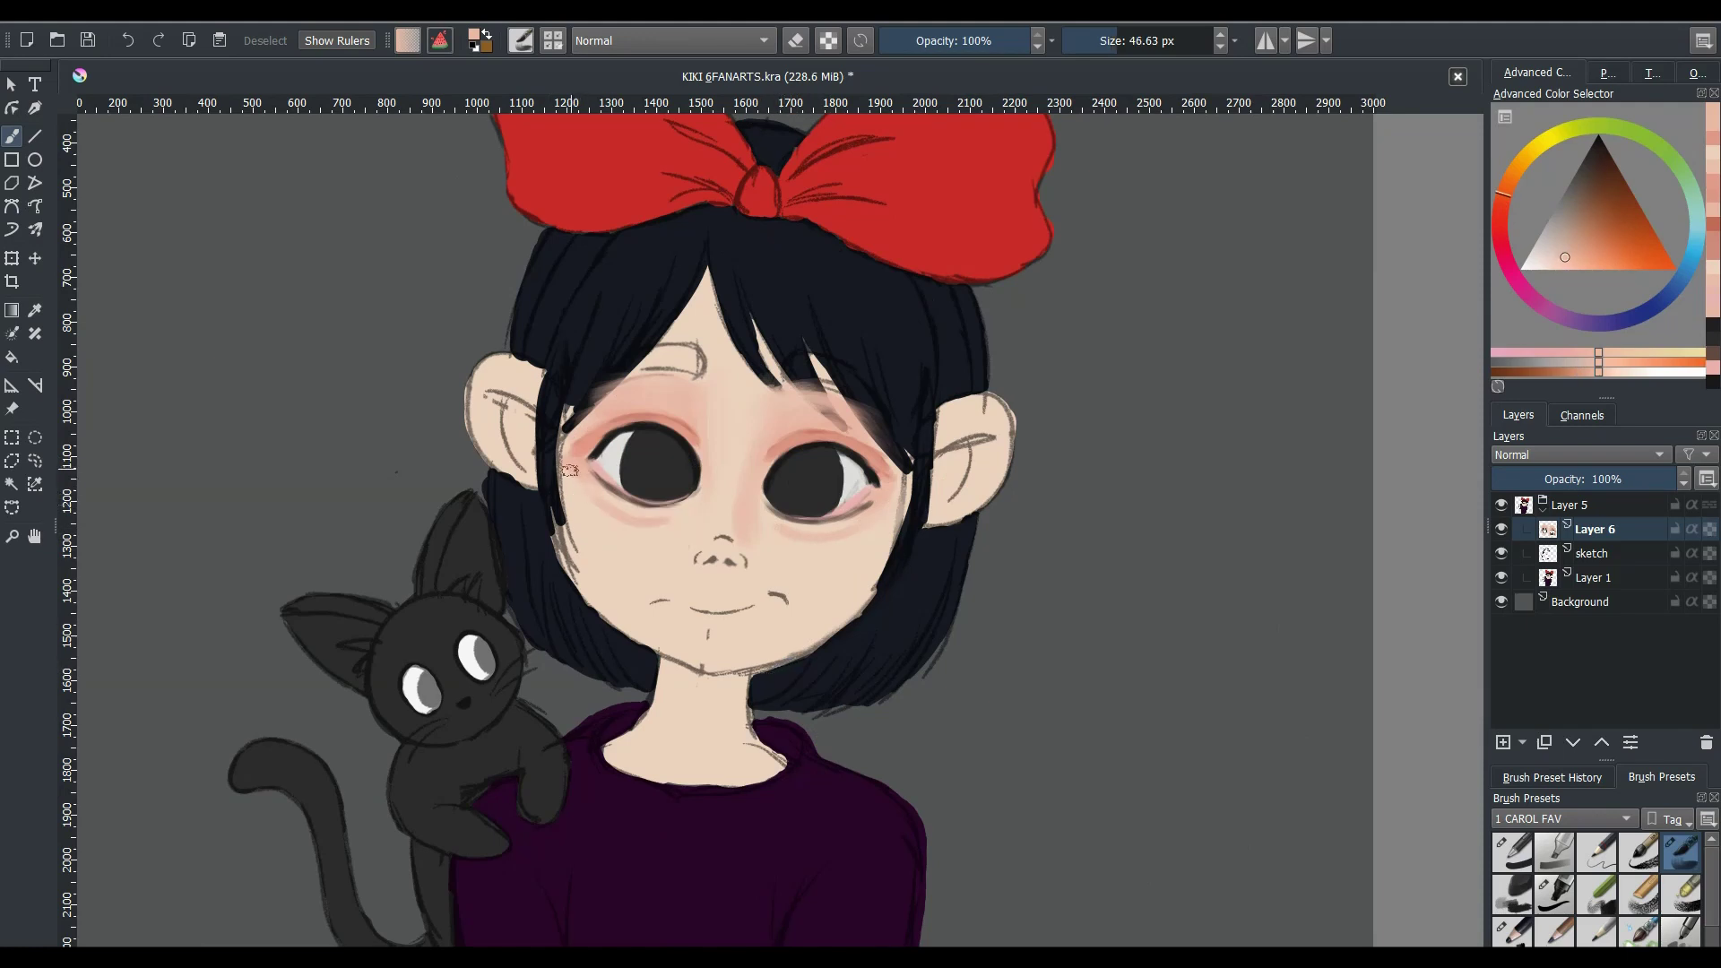
pyautogui.moveTo(887, 502); pyautogui.dragTo(870, 529)
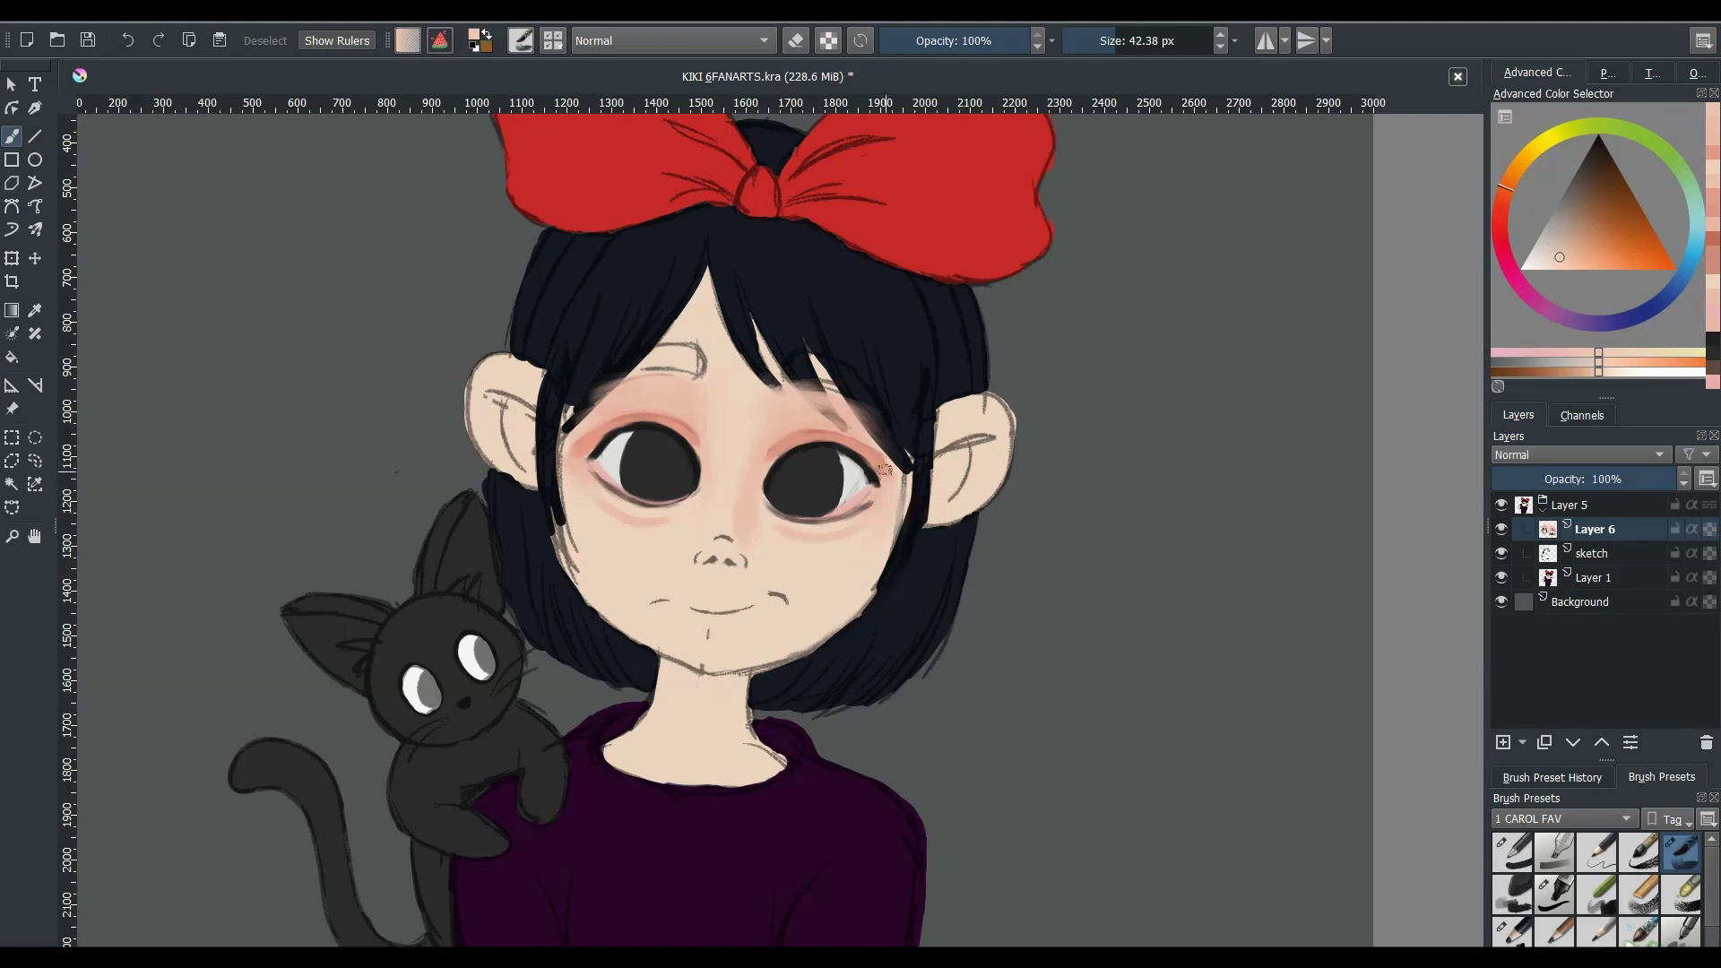
pyautogui.keyDown('ctrl'); pyautogui.click(888, 511); pyautogui.keyUp('ctrl')
pyautogui.keyDown('ctrl'); pyautogui.click(583, 450); pyautogui.keyUp('ctrl')
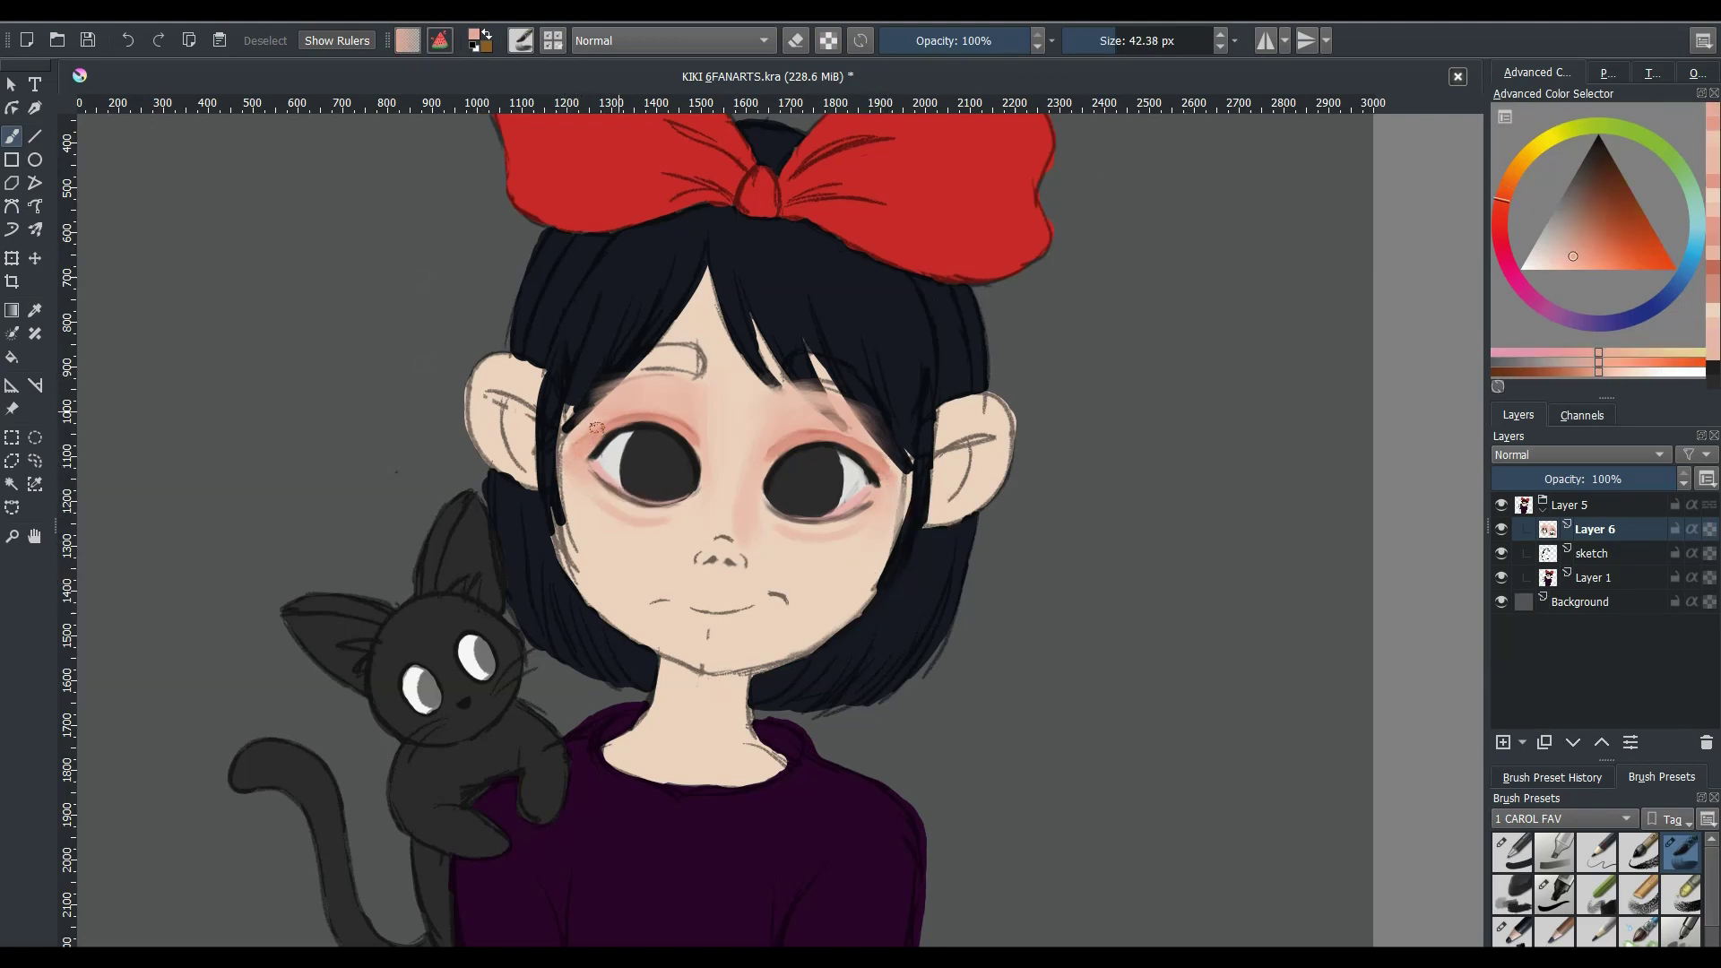
pyautogui.keyDown('ctrl'); pyautogui.click(708, 442); pyautogui.keyUp('ctrl')
pyautogui.moveTo(702, 405); pyautogui.dragTo(657, 422)
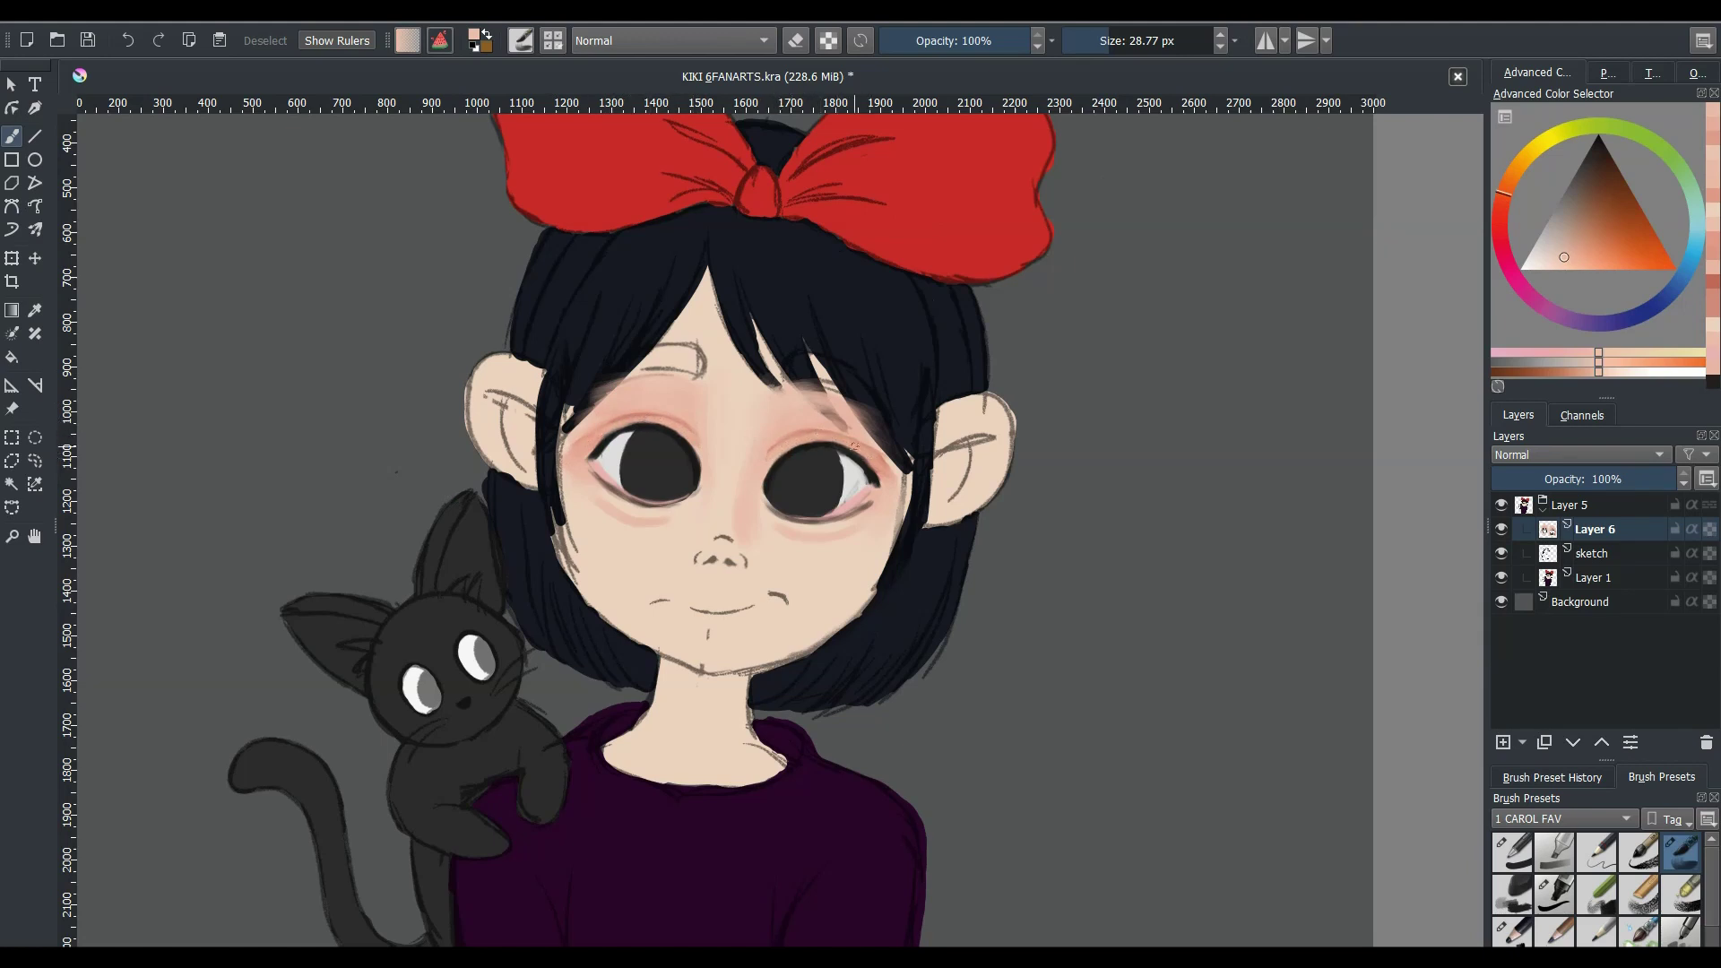
# - Paint pink blush above the left eye, on the left cheek and along the right jaw
pyautogui.keyDown('ctrl'); pyautogui.click(587, 443); pyautogui.keyUp('ctrl')
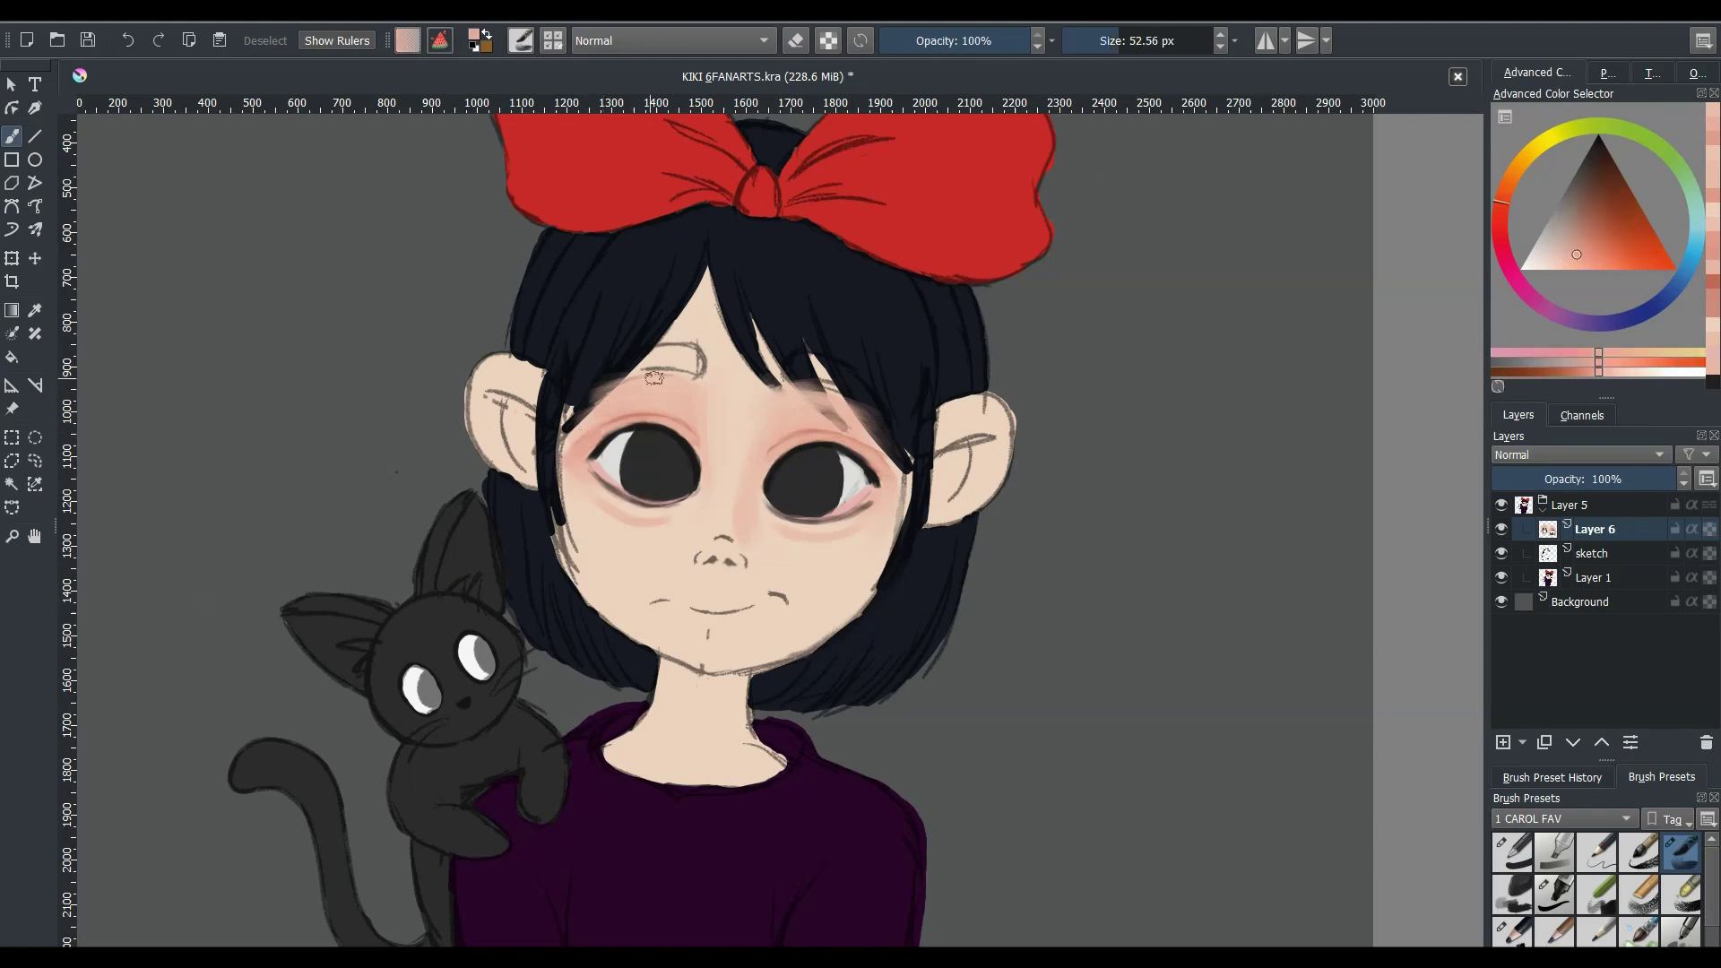
pyautogui.moveTo(646, 381); pyautogui.dragTo(695, 403)
pyautogui.moveTo(591, 390); pyautogui.dragTo(701, 400)
pyautogui.keyDown('ctrl'); pyautogui.click(681, 411); pyautogui.keyUp('ctrl')
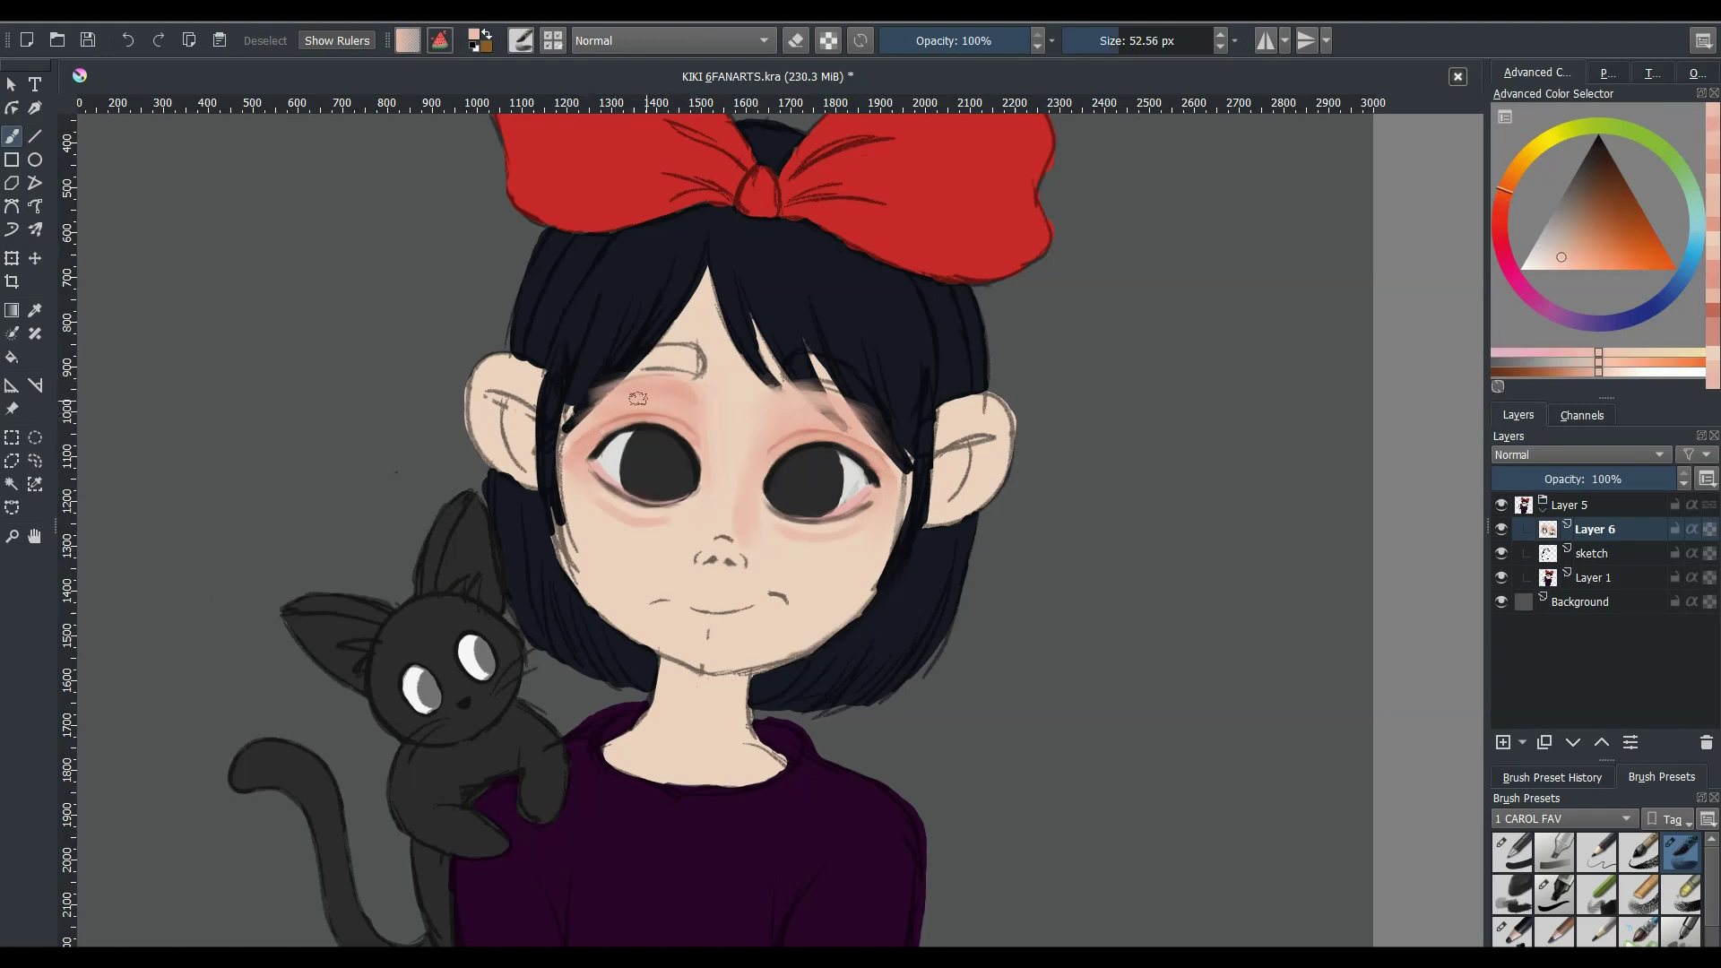
pyautogui.keyDown('ctrl'); pyautogui.click(694, 392); pyautogui.keyUp('ctrl')
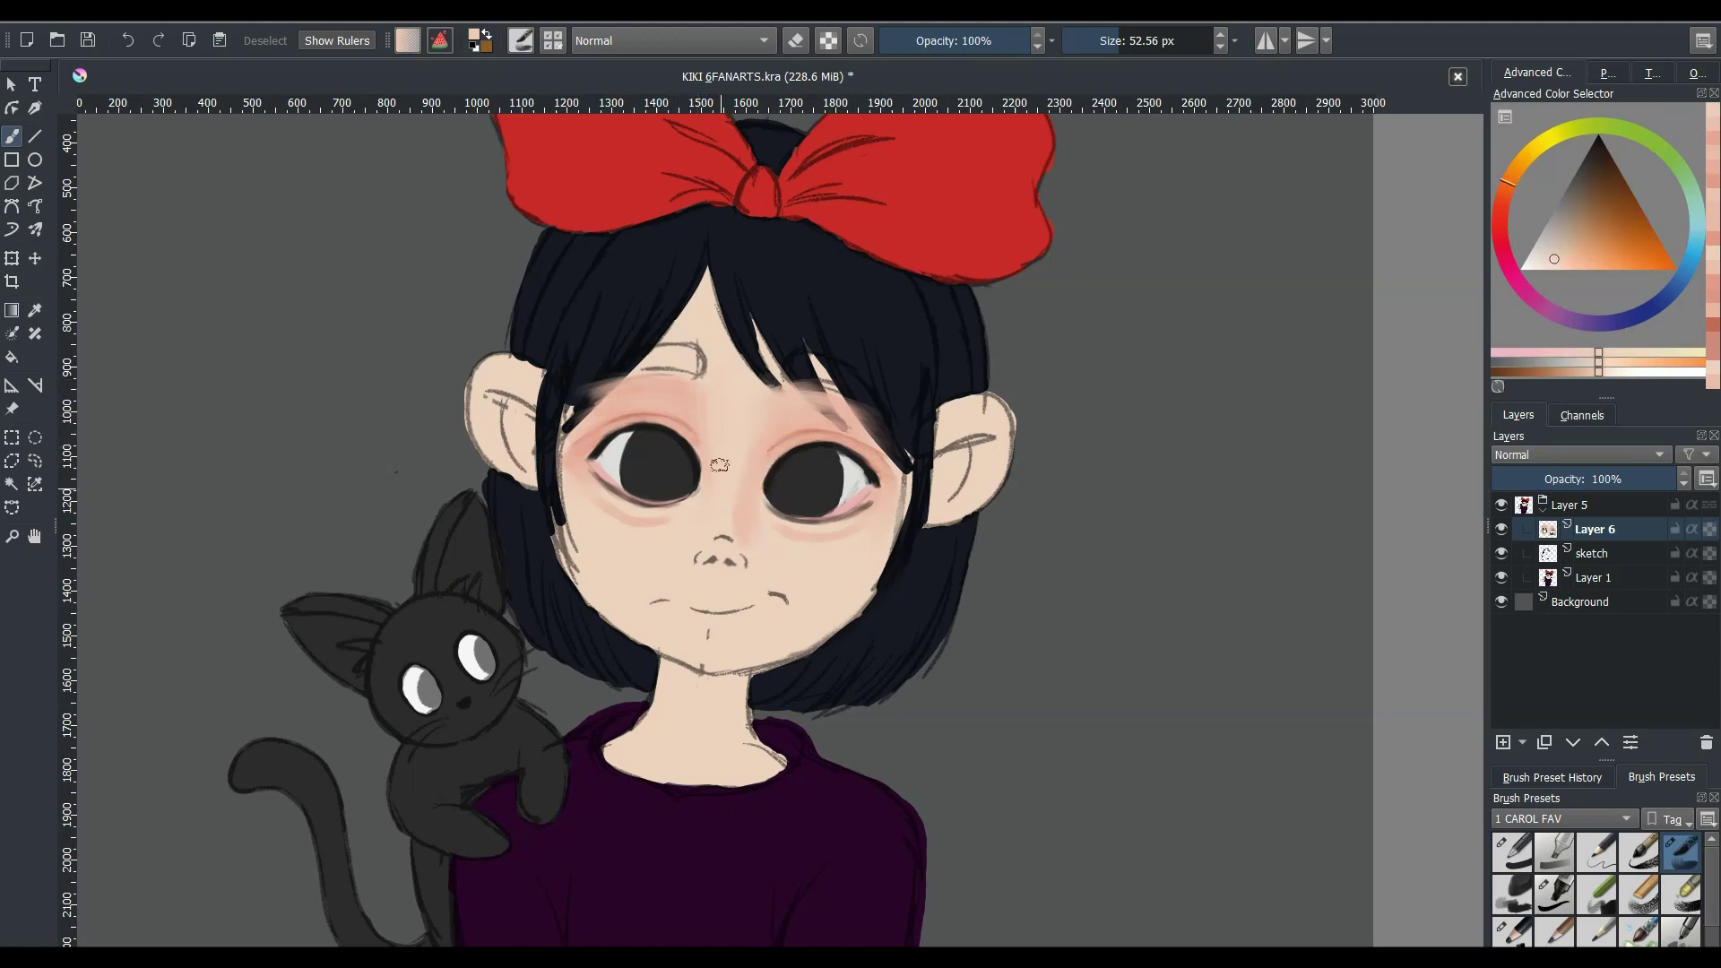
pyautogui.keyDown('ctrl'); pyautogui.click(694, 529); pyautogui.keyUp('ctrl')
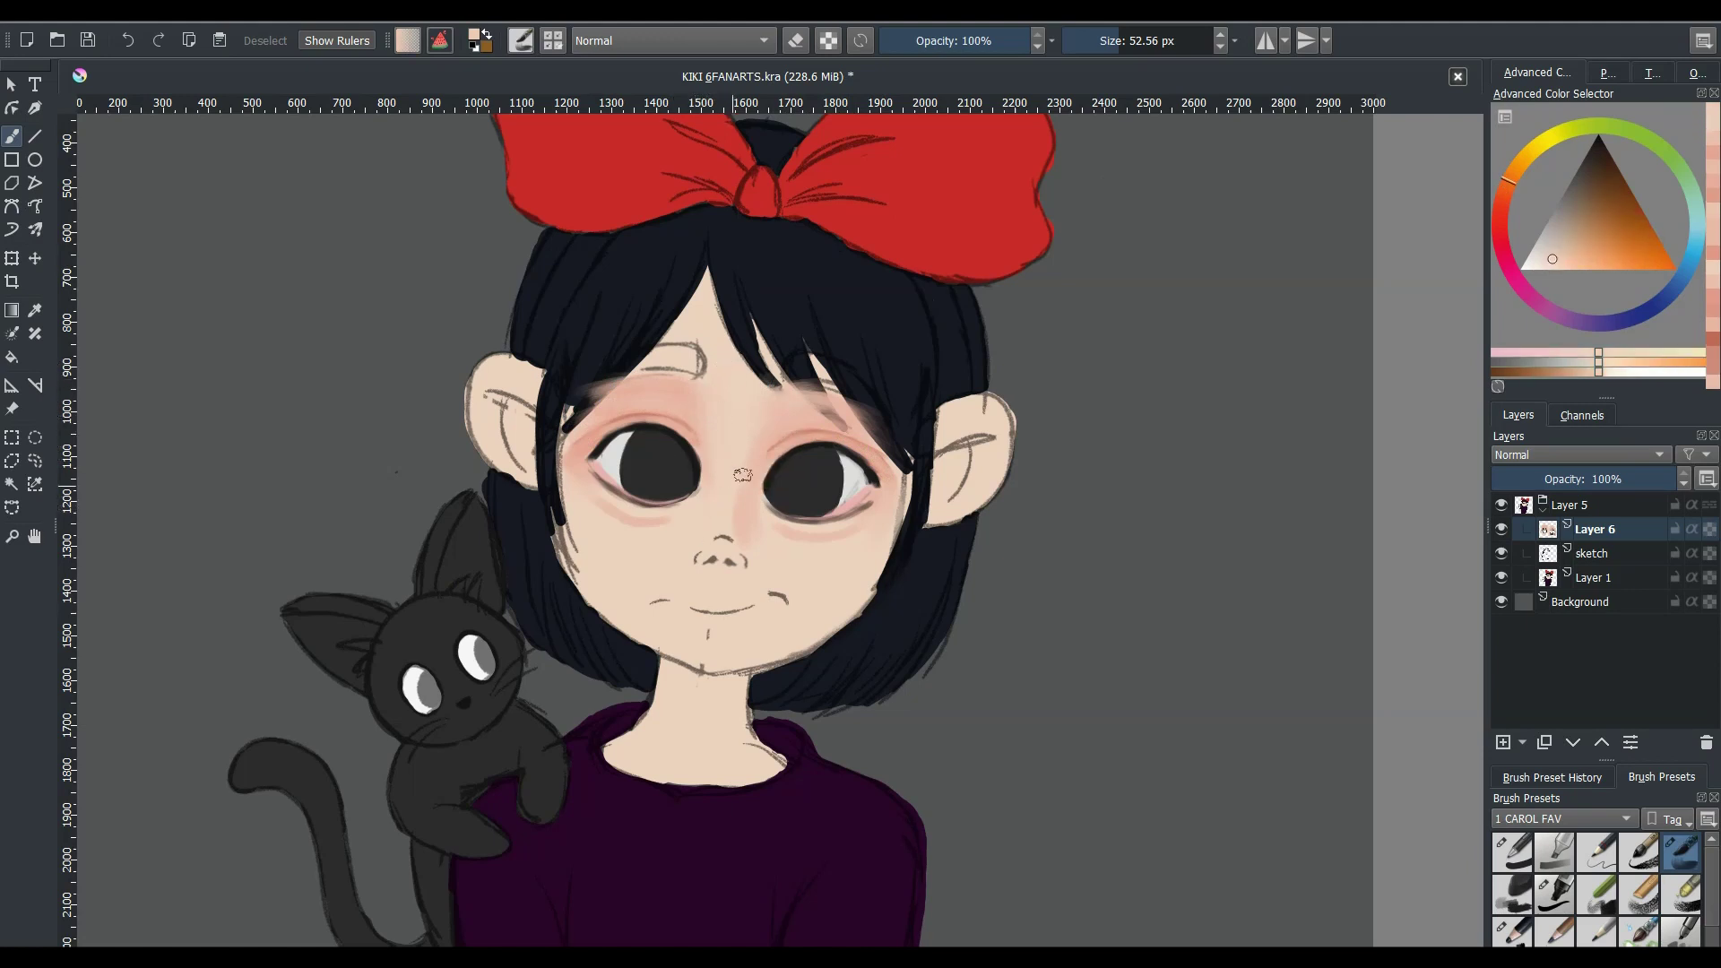
pyautogui.keyDown('ctrl'); pyautogui.click(578, 545); pyautogui.keyUp('ctrl')
pyautogui.moveTo(578, 545); pyautogui.dragTo(583, 565)
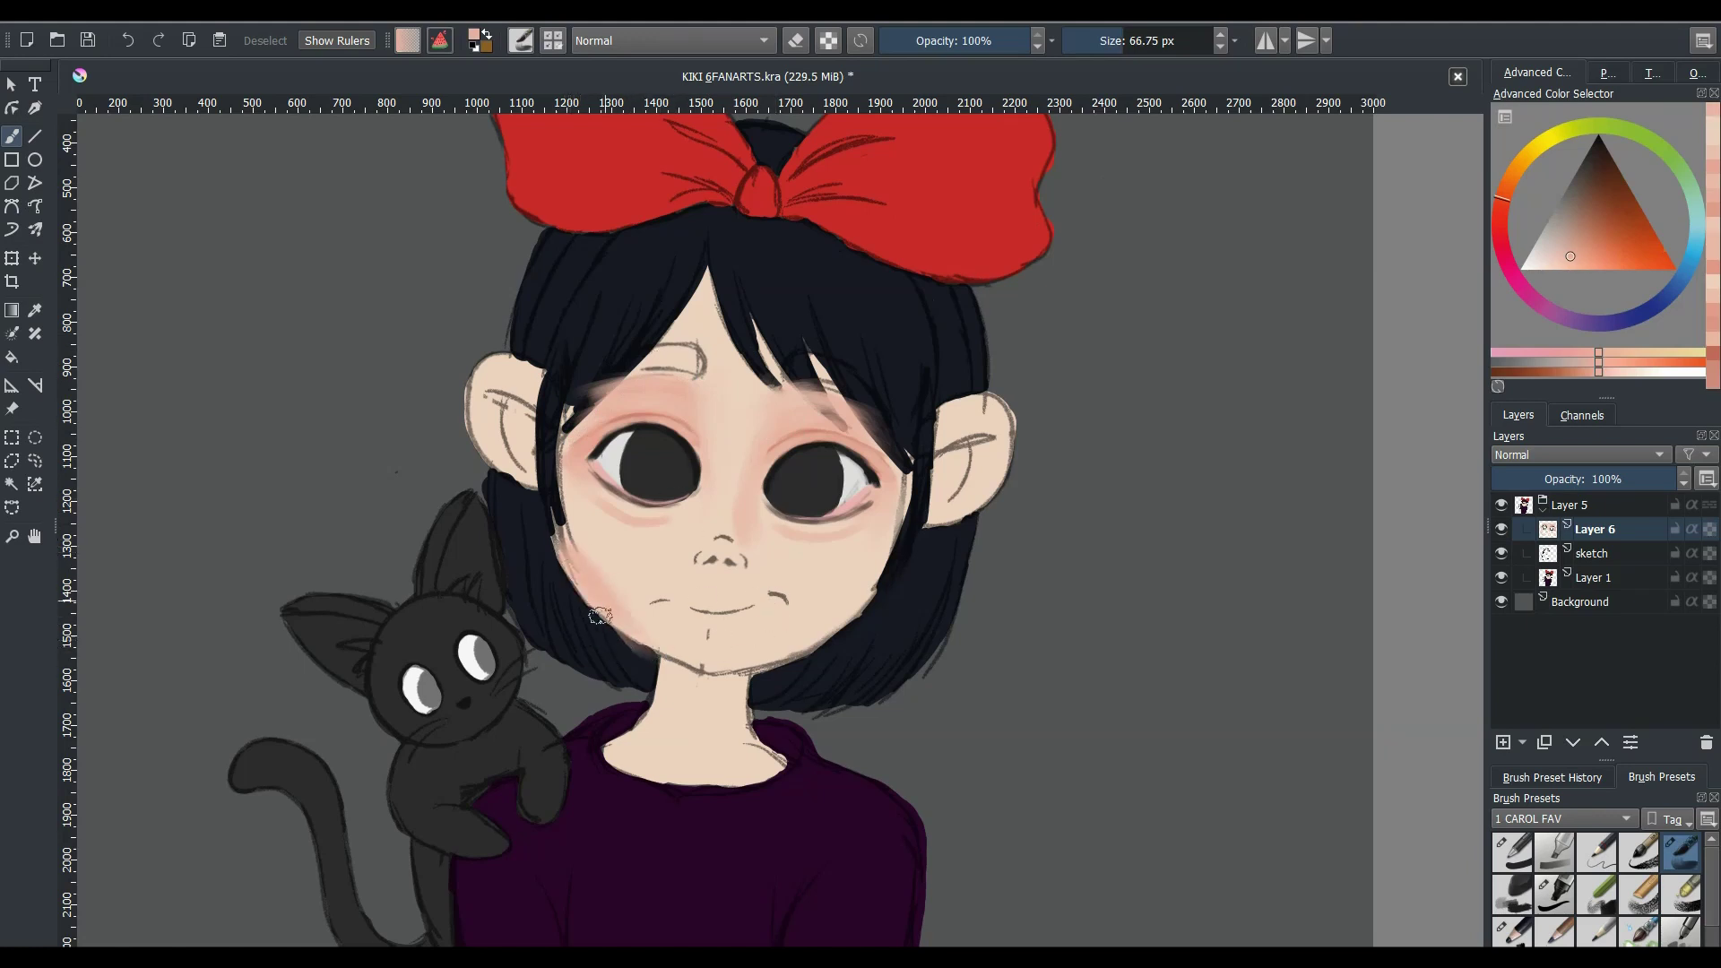
pyautogui.moveTo(758, 655)
pyautogui.mouseDown()
pyautogui.moveTo(829, 641)
pyautogui.moveTo(650, 653)
pyautogui.moveTo(751, 664)
pyautogui.mouseUp()
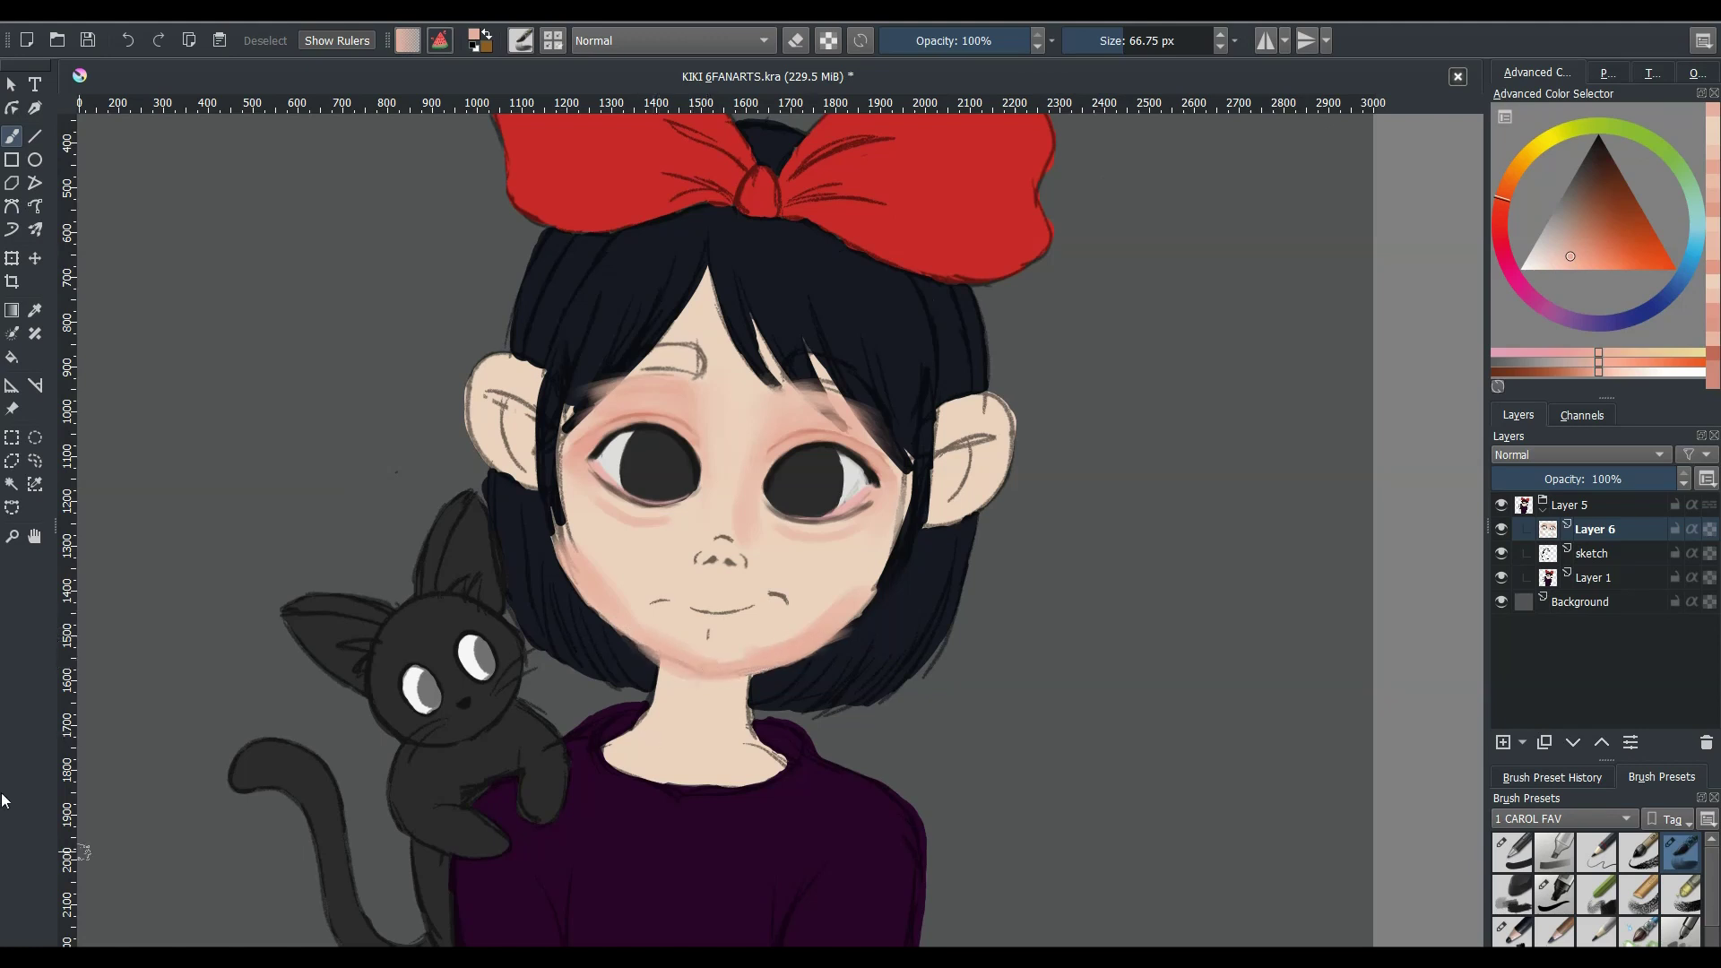
# - Switch to a light peach tone with a smaller brush and save KIKI 6FANARTS.kra
pyautogui.keyDown('ctrl'); pyautogui.click(594, 549); pyautogui.keyUp('ctrl')
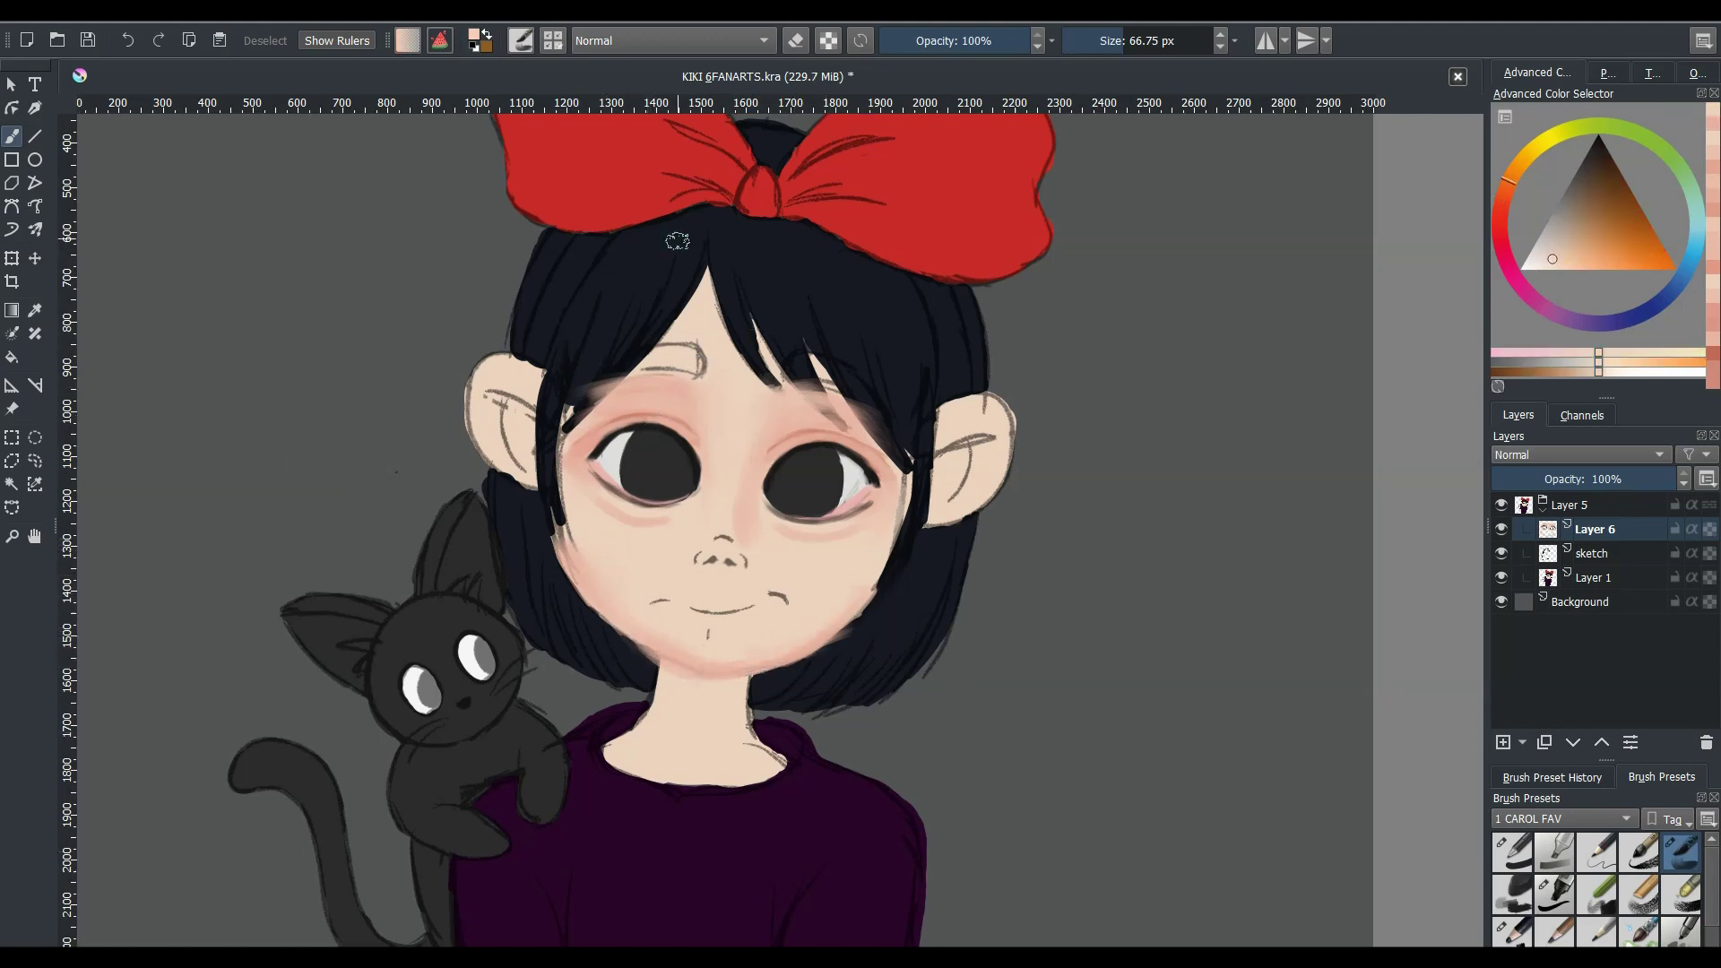
pyautogui.keyDown('ctrl'); pyautogui.click(762, 446); pyautogui.keyUp('ctrl')
pyautogui.press('[')
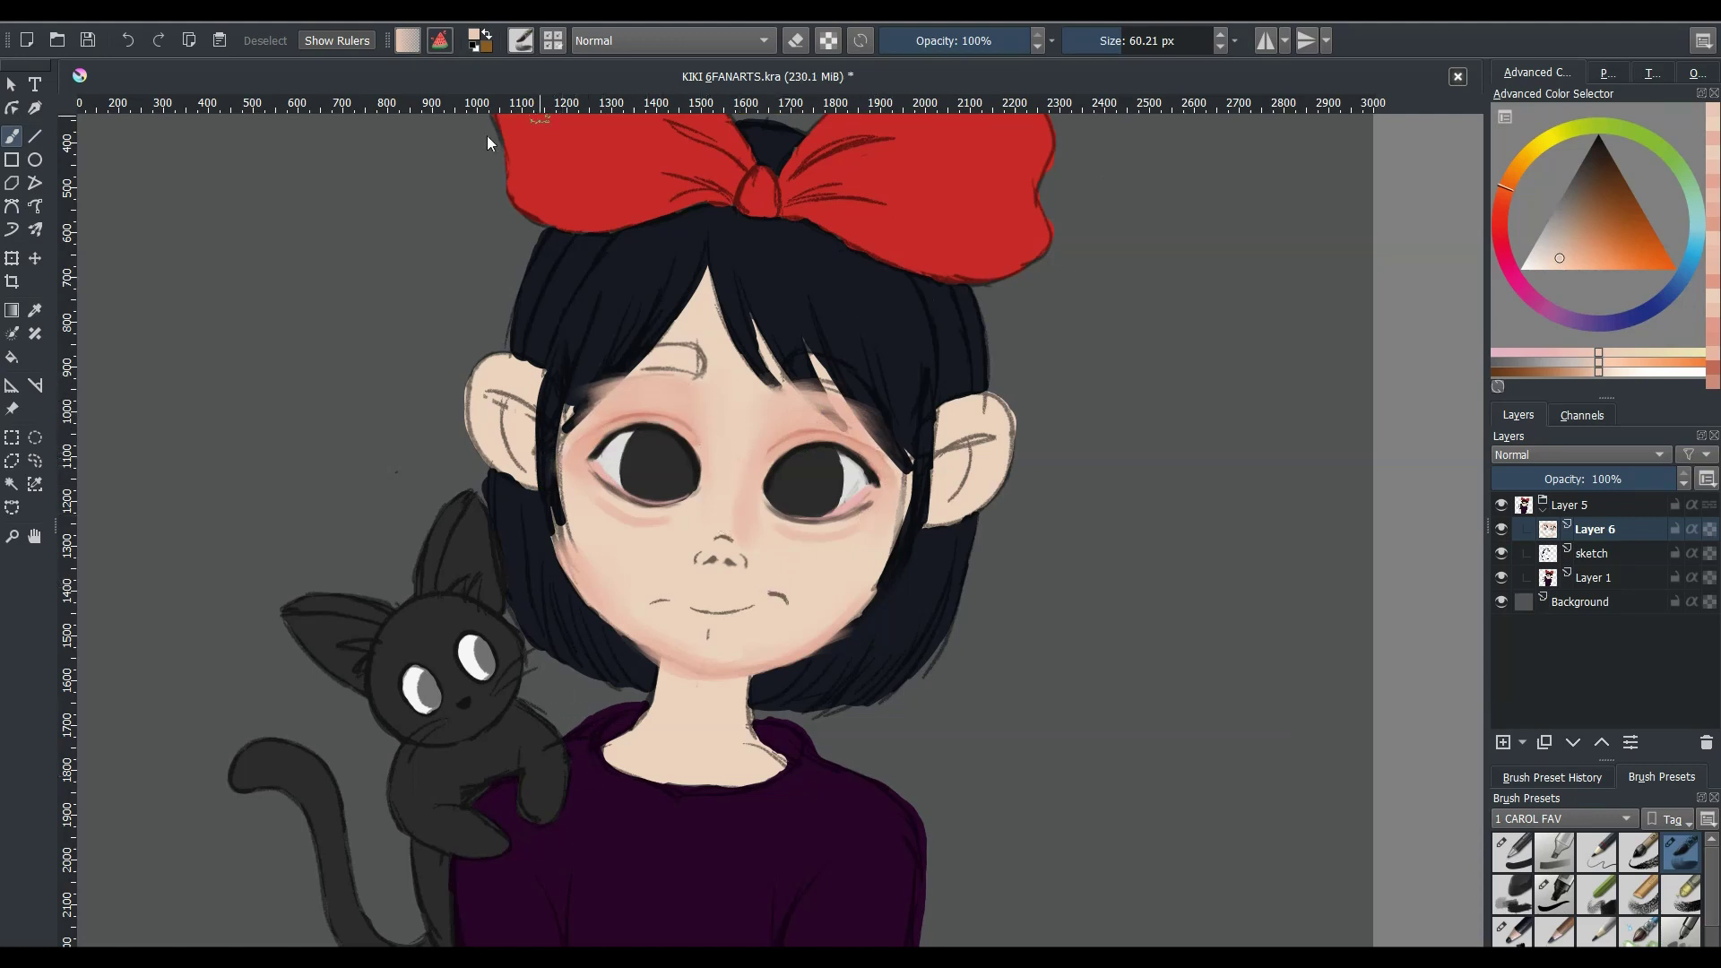
pyautogui.hotkey('ctrl', 's')
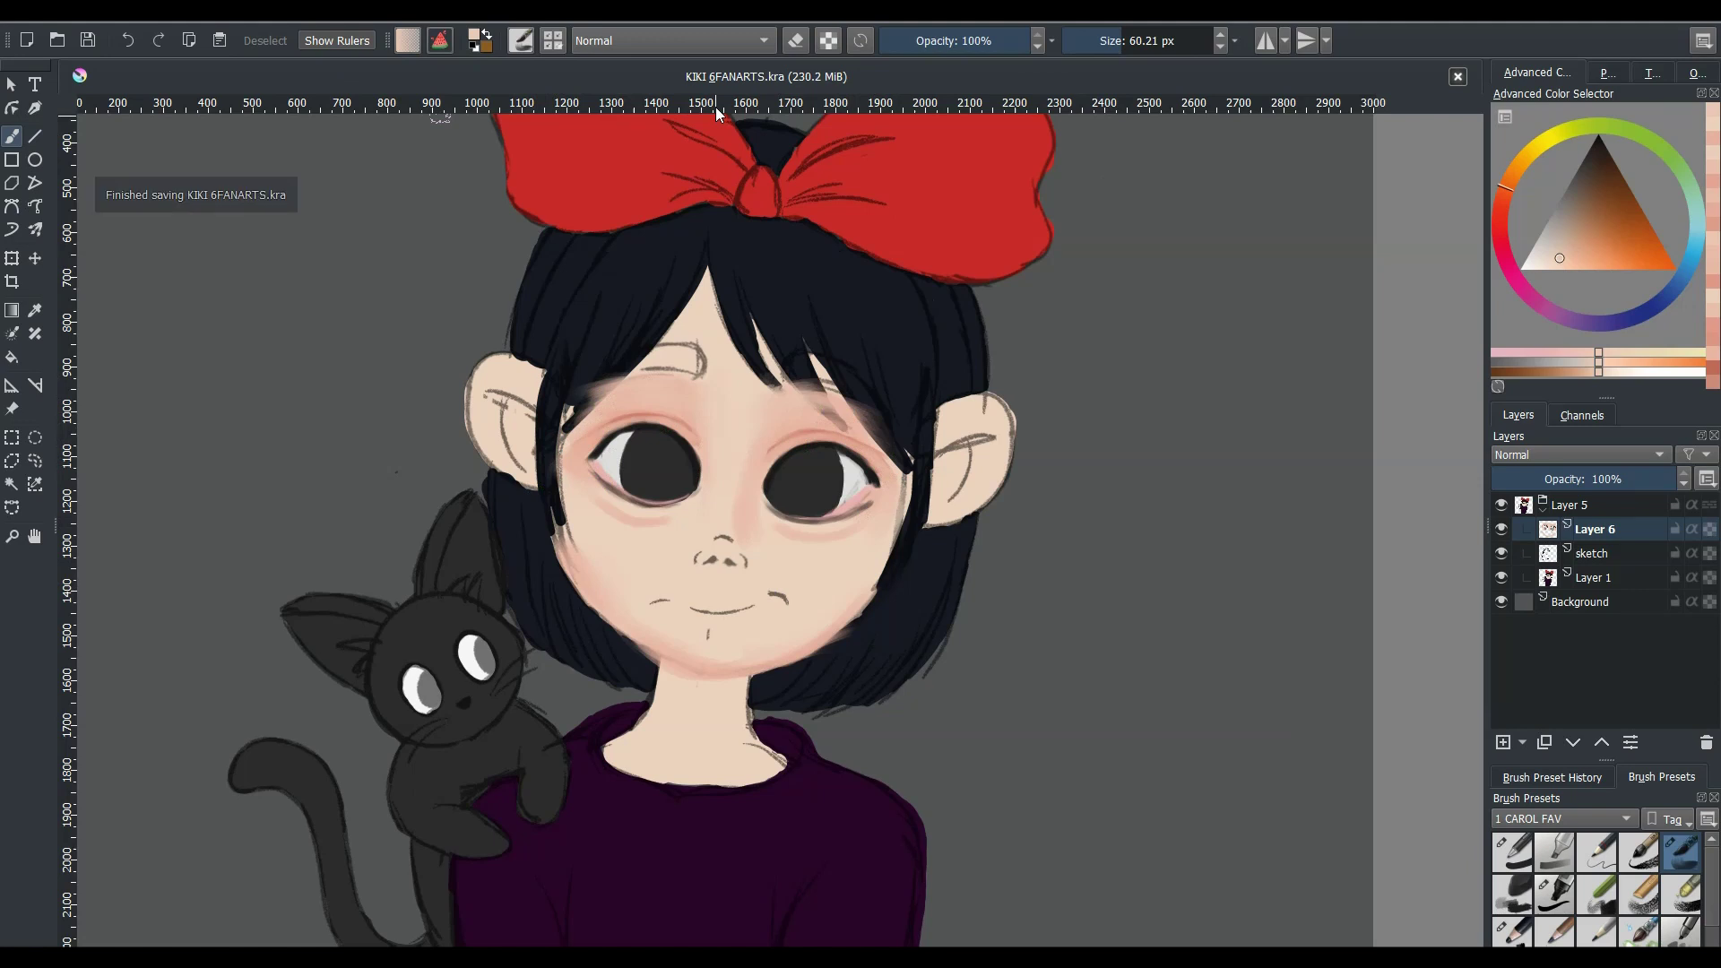
# - Add small light skin touches near the left eye and save the drawing
pyautogui.press('-')
pyautogui.press('-')
pyautogui.press('-')
pyautogui.press('+')
pyautogui.press('+')
pyautogui.press('+')
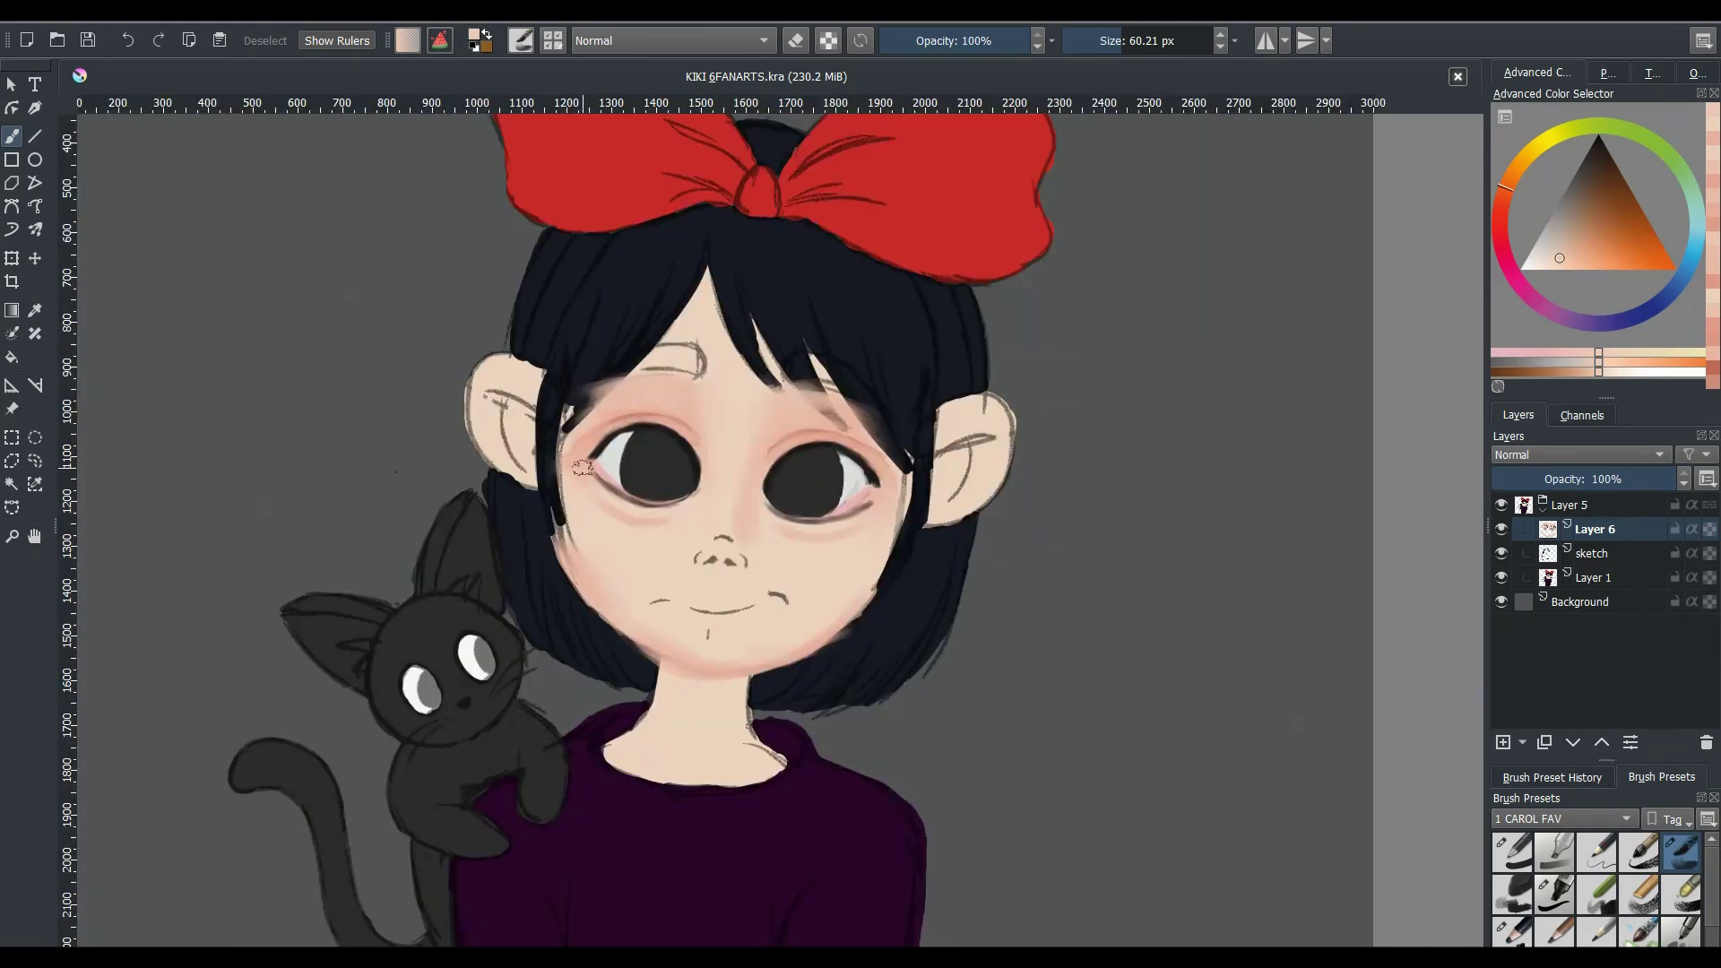
pyautogui.moveTo(612, 461); pyautogui.dragTo(598, 472)
pyautogui.hotkey('ctrl', 's')
pyautogui.keyDown('ctrl'); pyautogui.click(593, 484); pyautogui.keyUp('ctrl')
pyautogui.moveTo(587, 477); pyautogui.dragTo(596, 488)
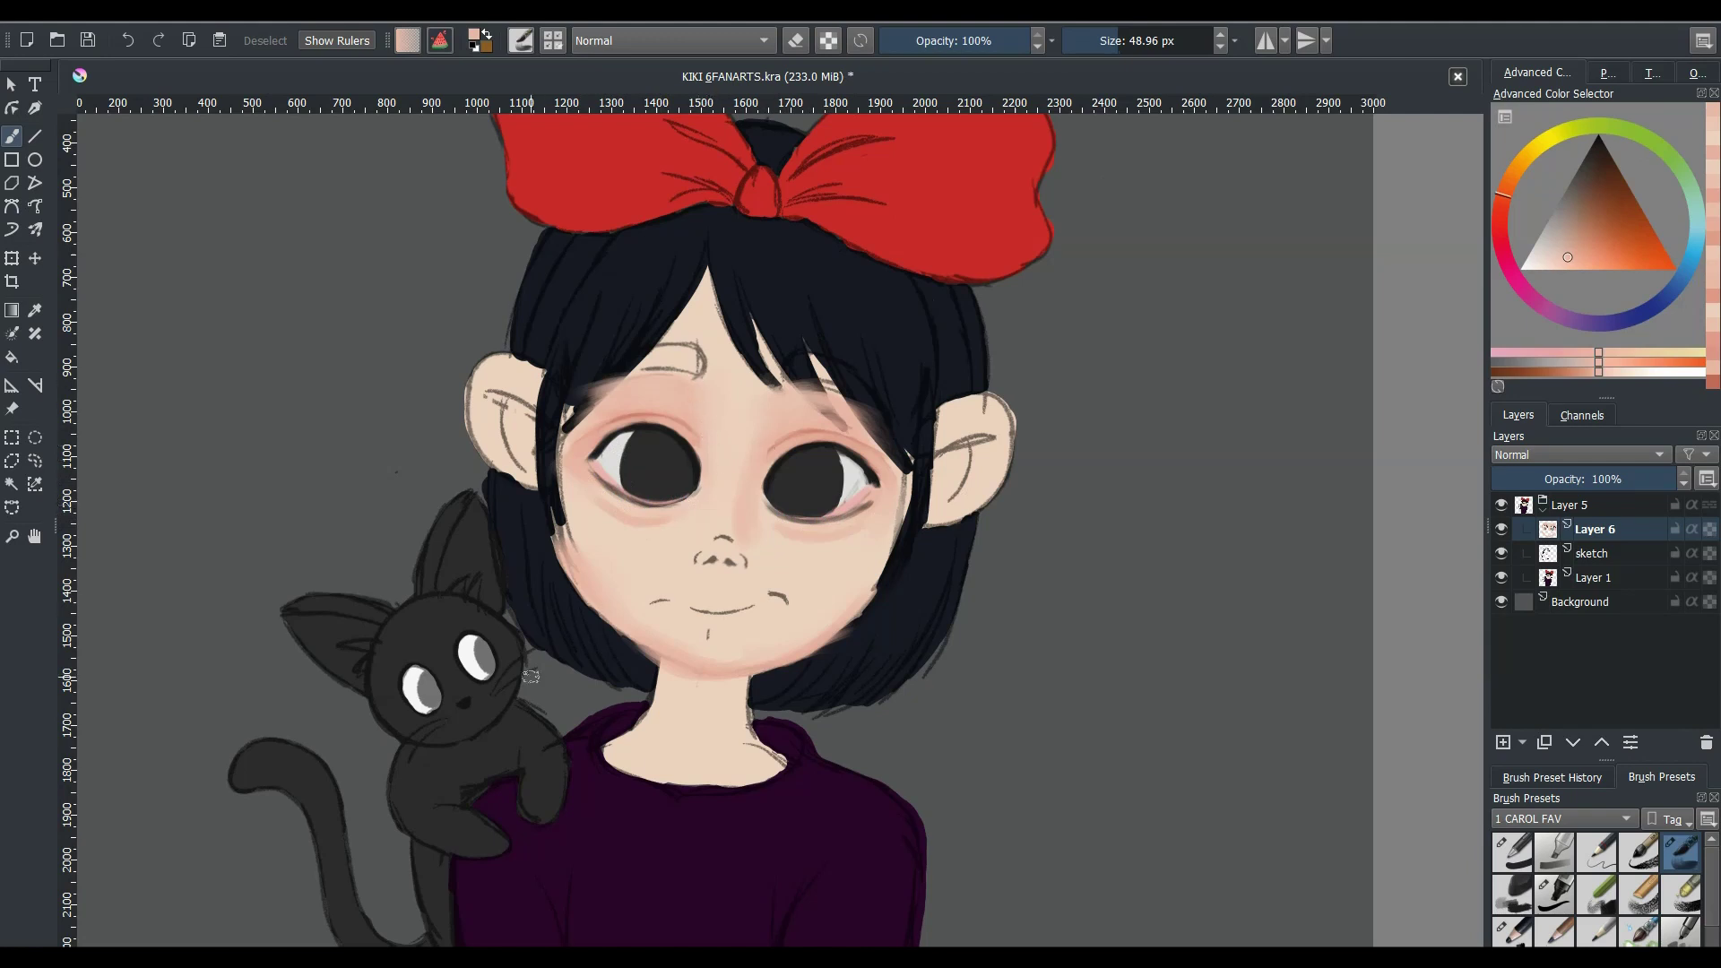
# - Resize the brush, sample cheek and eye-side skin tones, then set a dark near-black red
pyautogui.moveTo(574, 495); pyautogui.dragTo(627, 497)
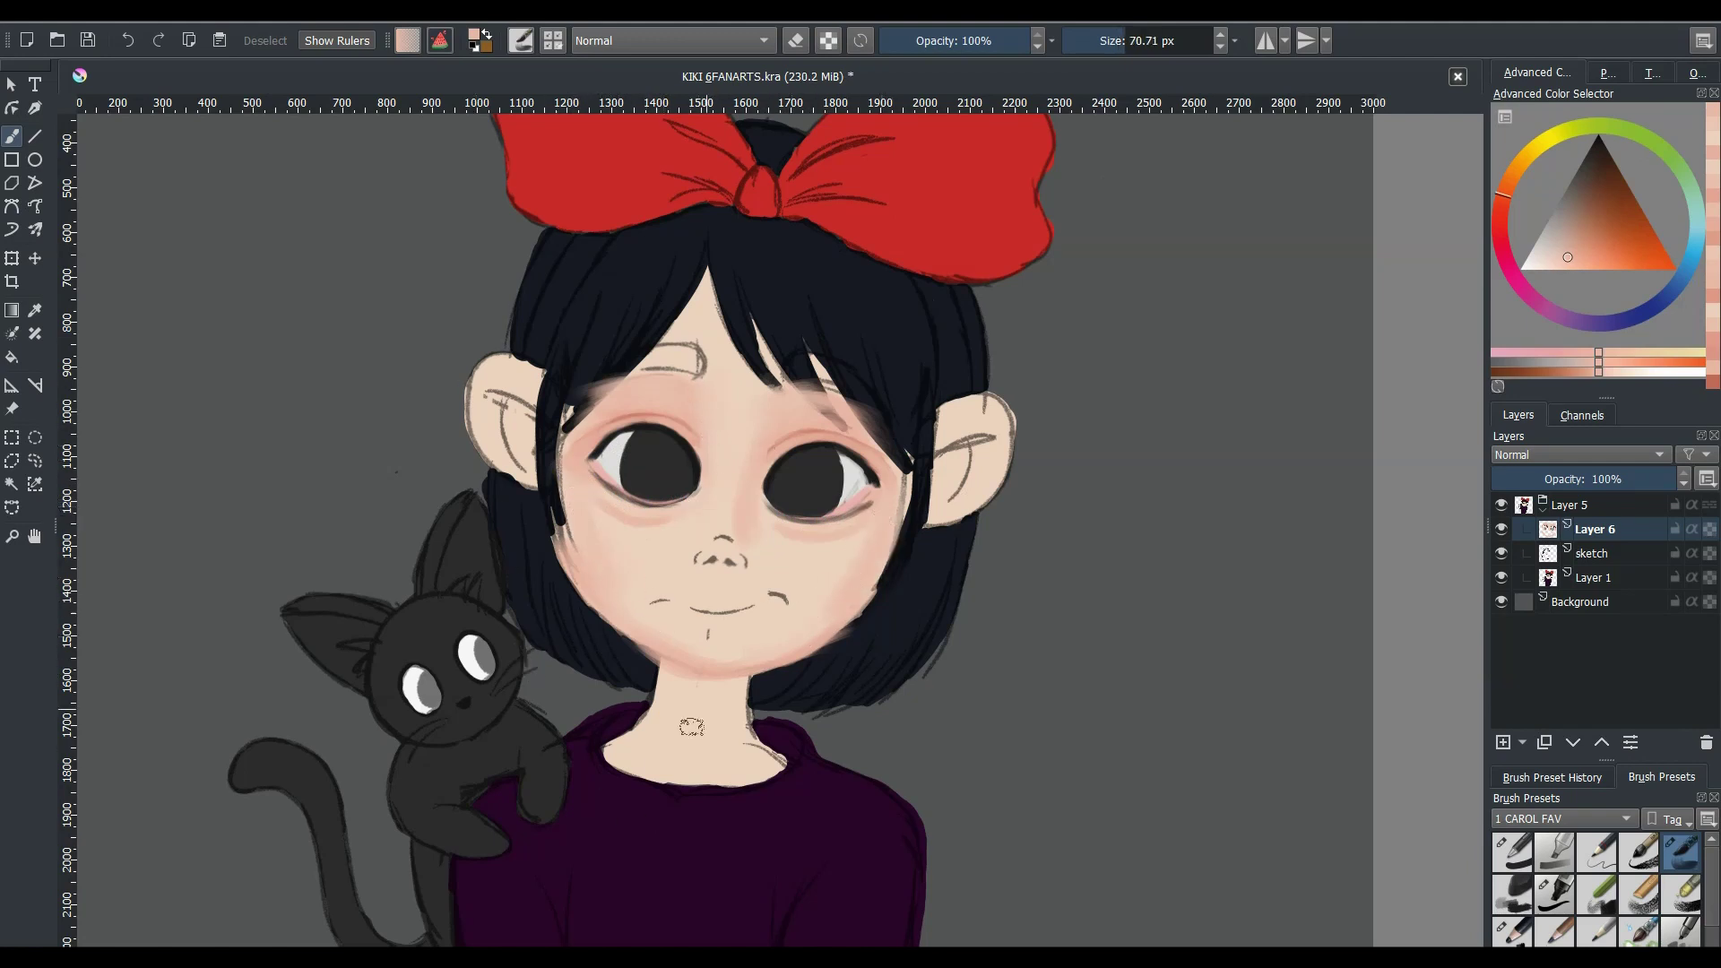
pyautogui.moveTo(705, 285); pyautogui.dragTo(686, 285)
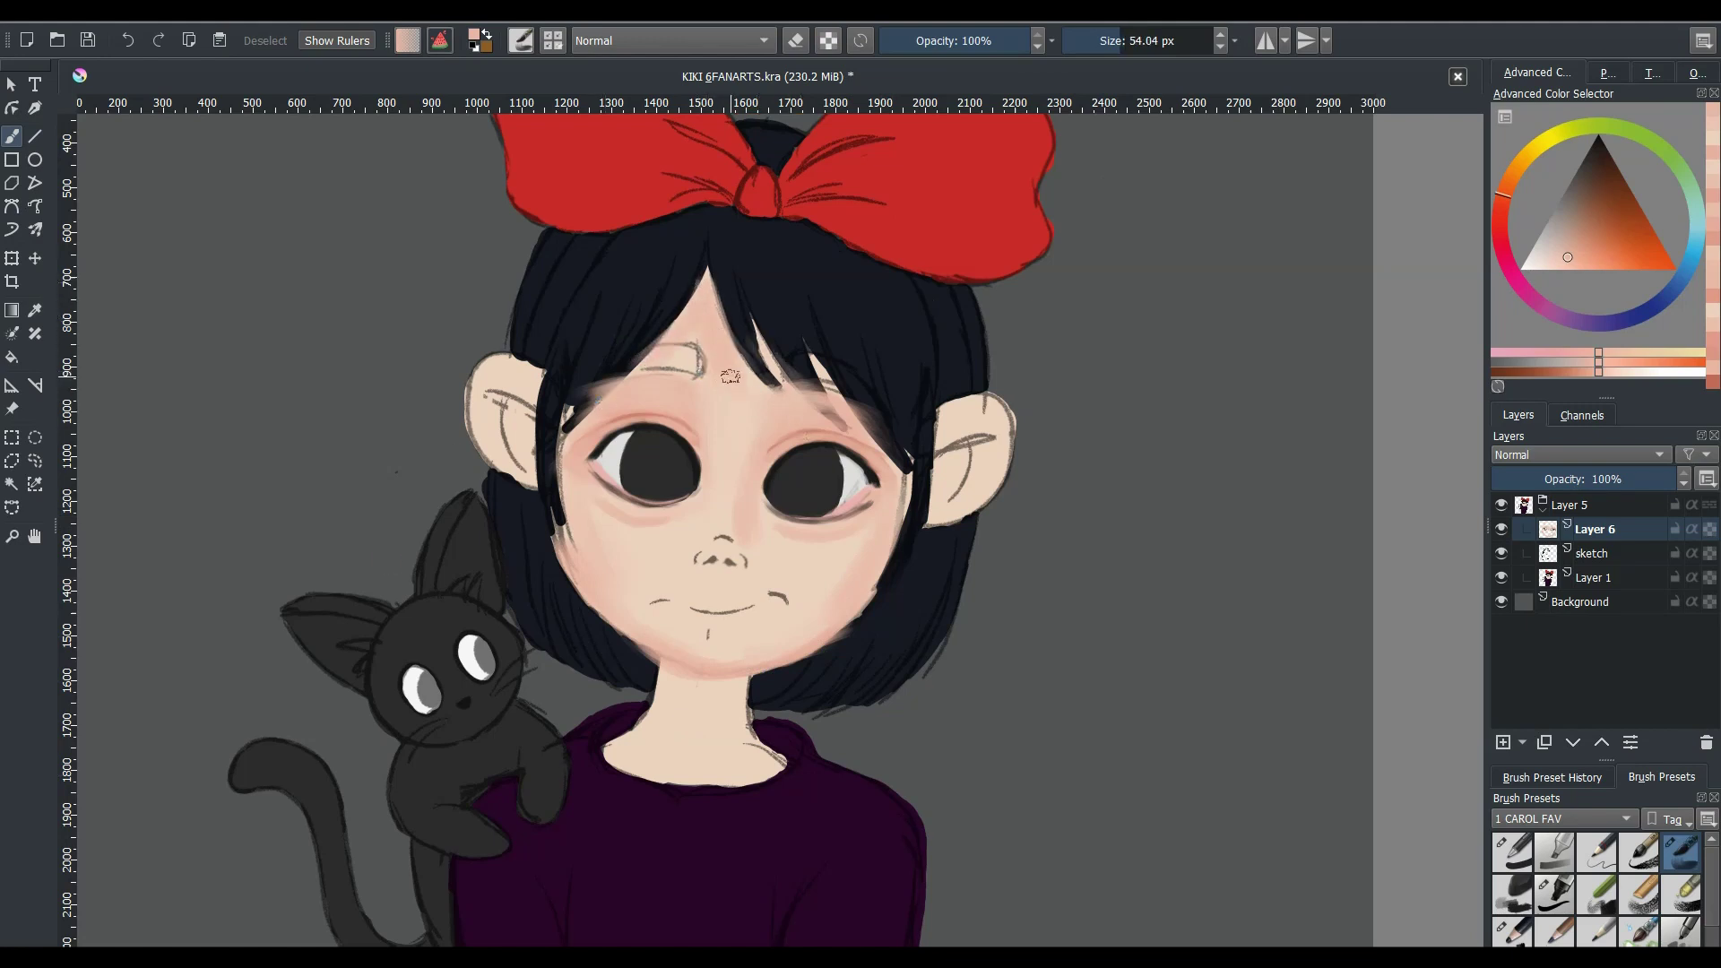
pyautogui.moveTo(744, 446); pyautogui.dragTo(786, 492)
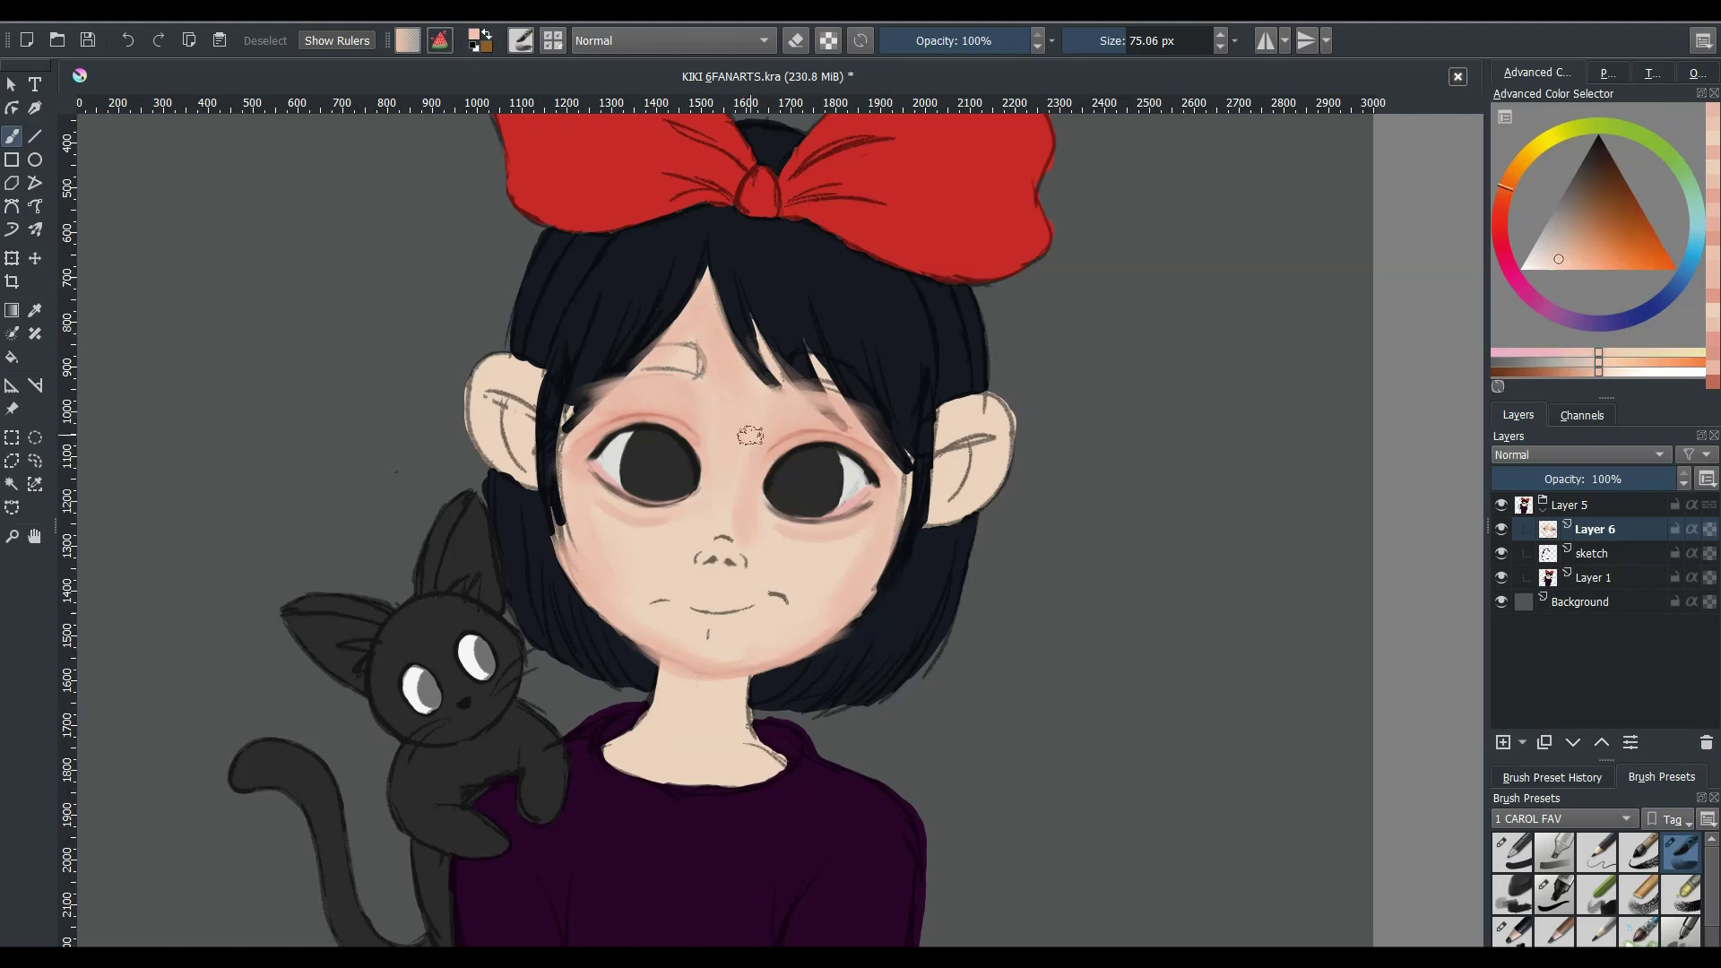
pyautogui.keyDown('ctrl'); pyautogui.click(797, 485); pyautogui.keyUp('ctrl')
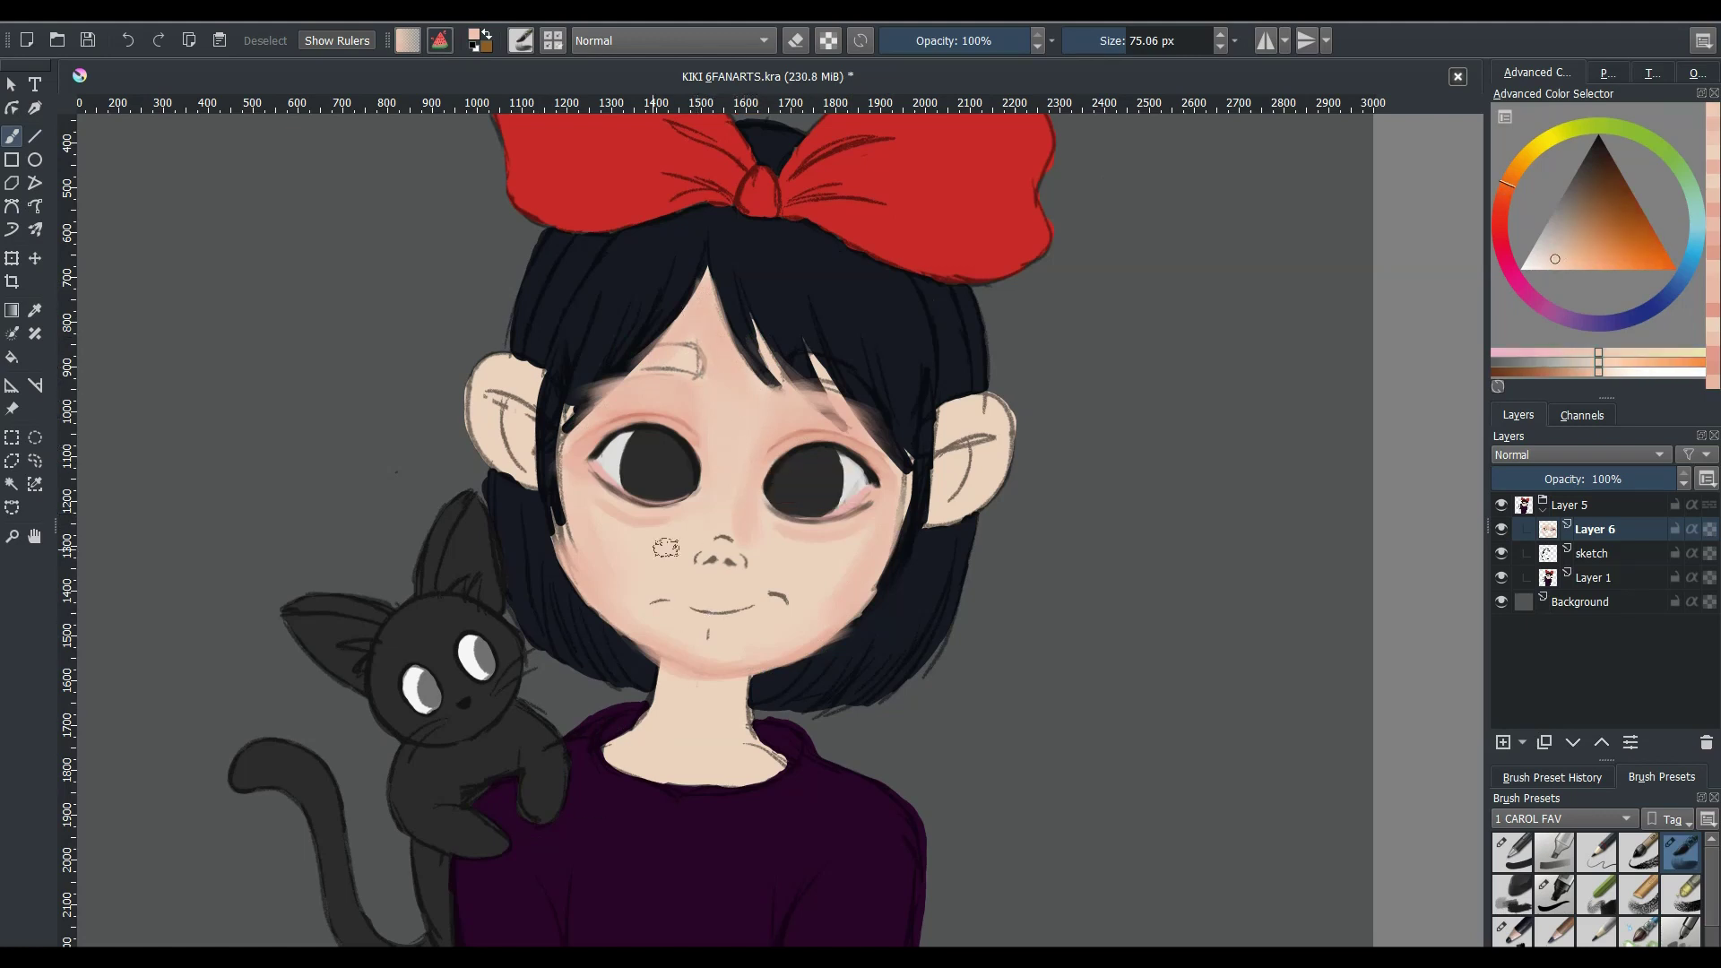
pyautogui.keyDown('ctrl'); pyautogui.click(573, 474); pyautogui.keyUp('ctrl')
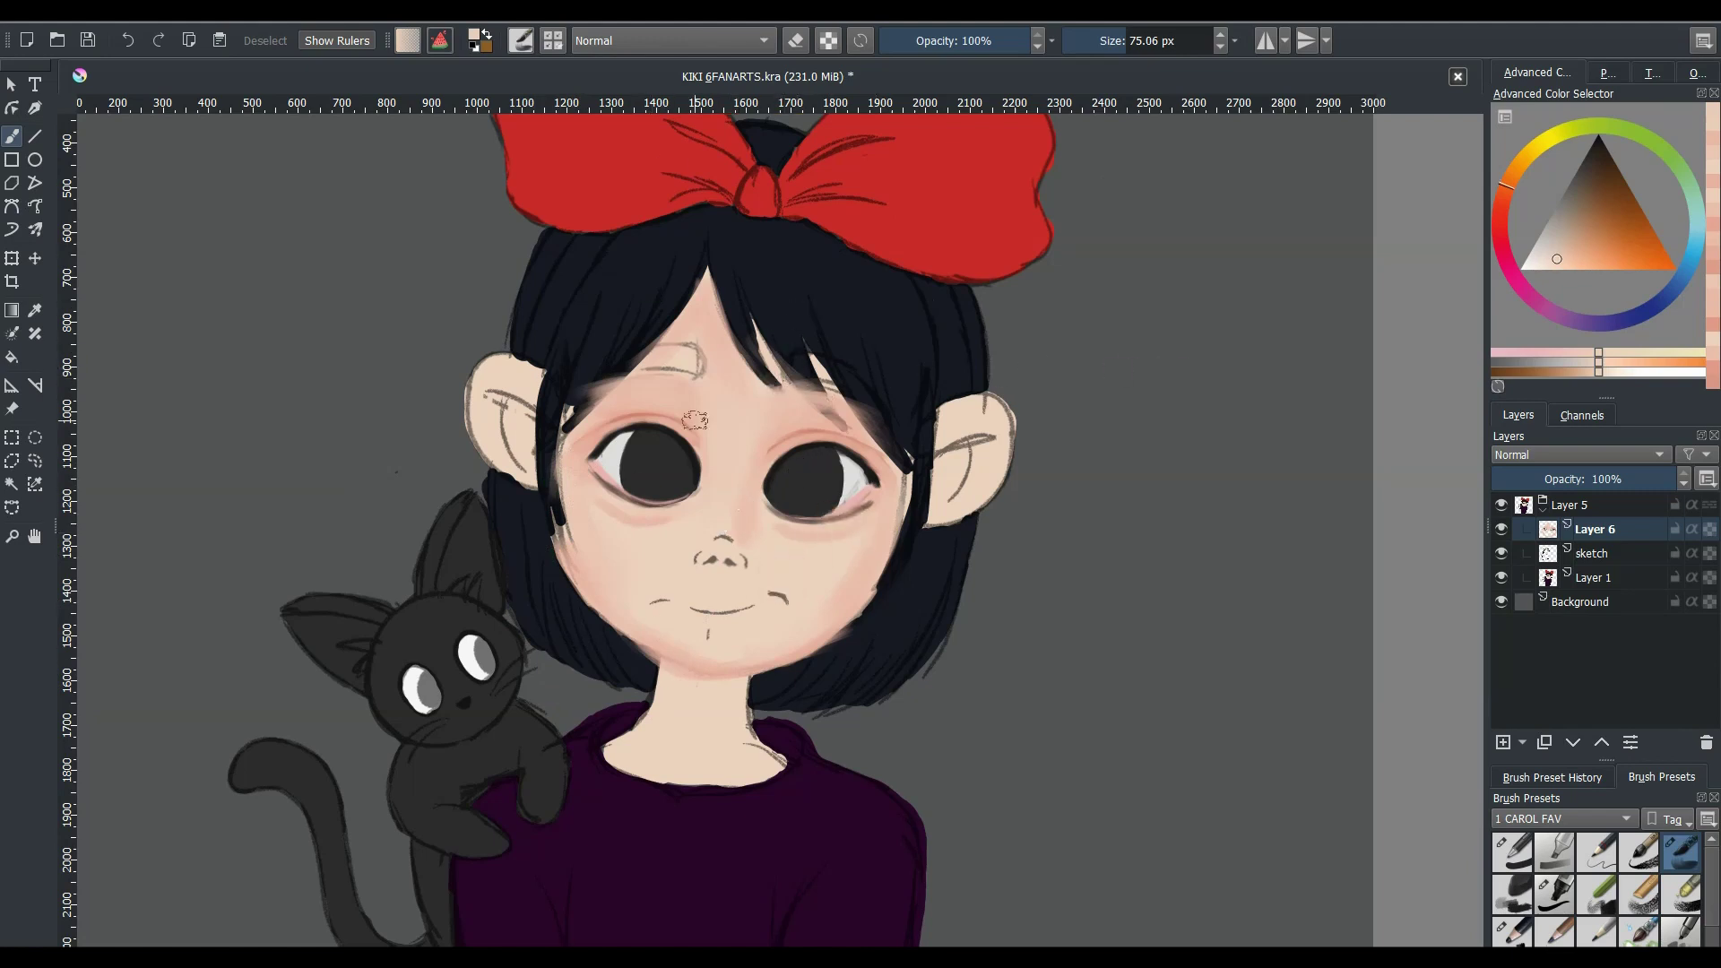
pyautogui.keyDown('ctrl'); pyautogui.click(689, 467); pyautogui.keyUp('ctrl')
pyautogui.moveTo(664, 429); pyautogui.dragTo(618, 433)
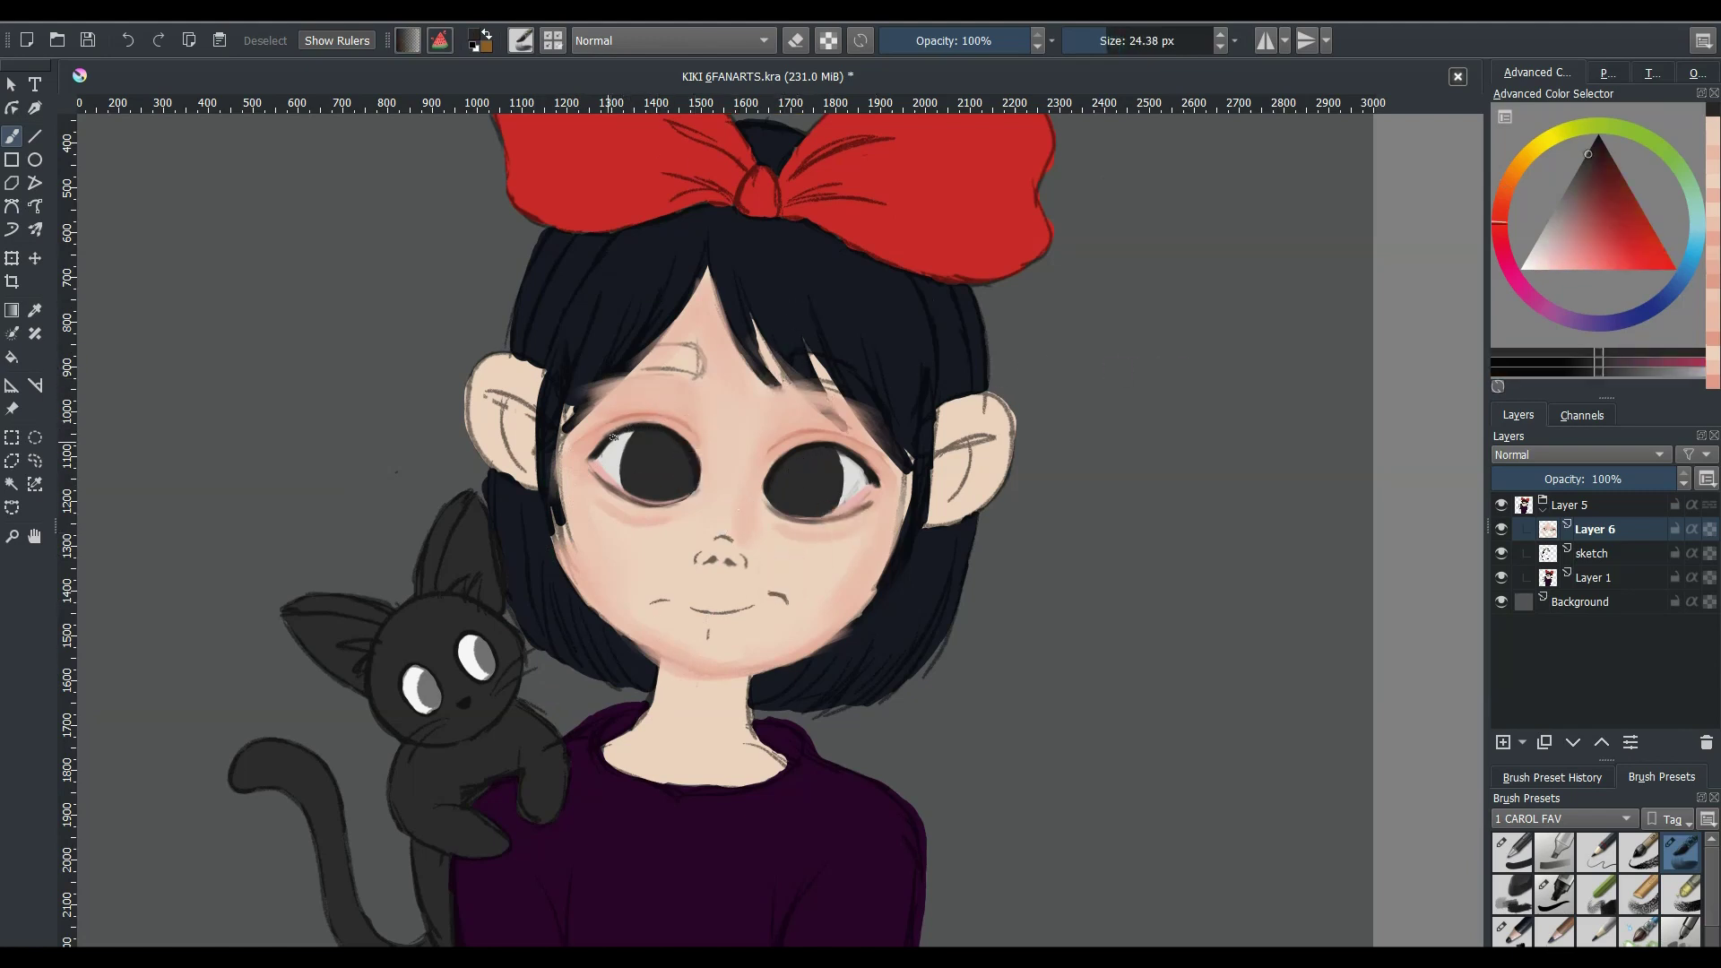
# - Turn the mirrored canvas view off and bring back the overview and colour wheel dockers
pyautogui.press('[')
pyautogui.press('[')
pyautogui.press('m')
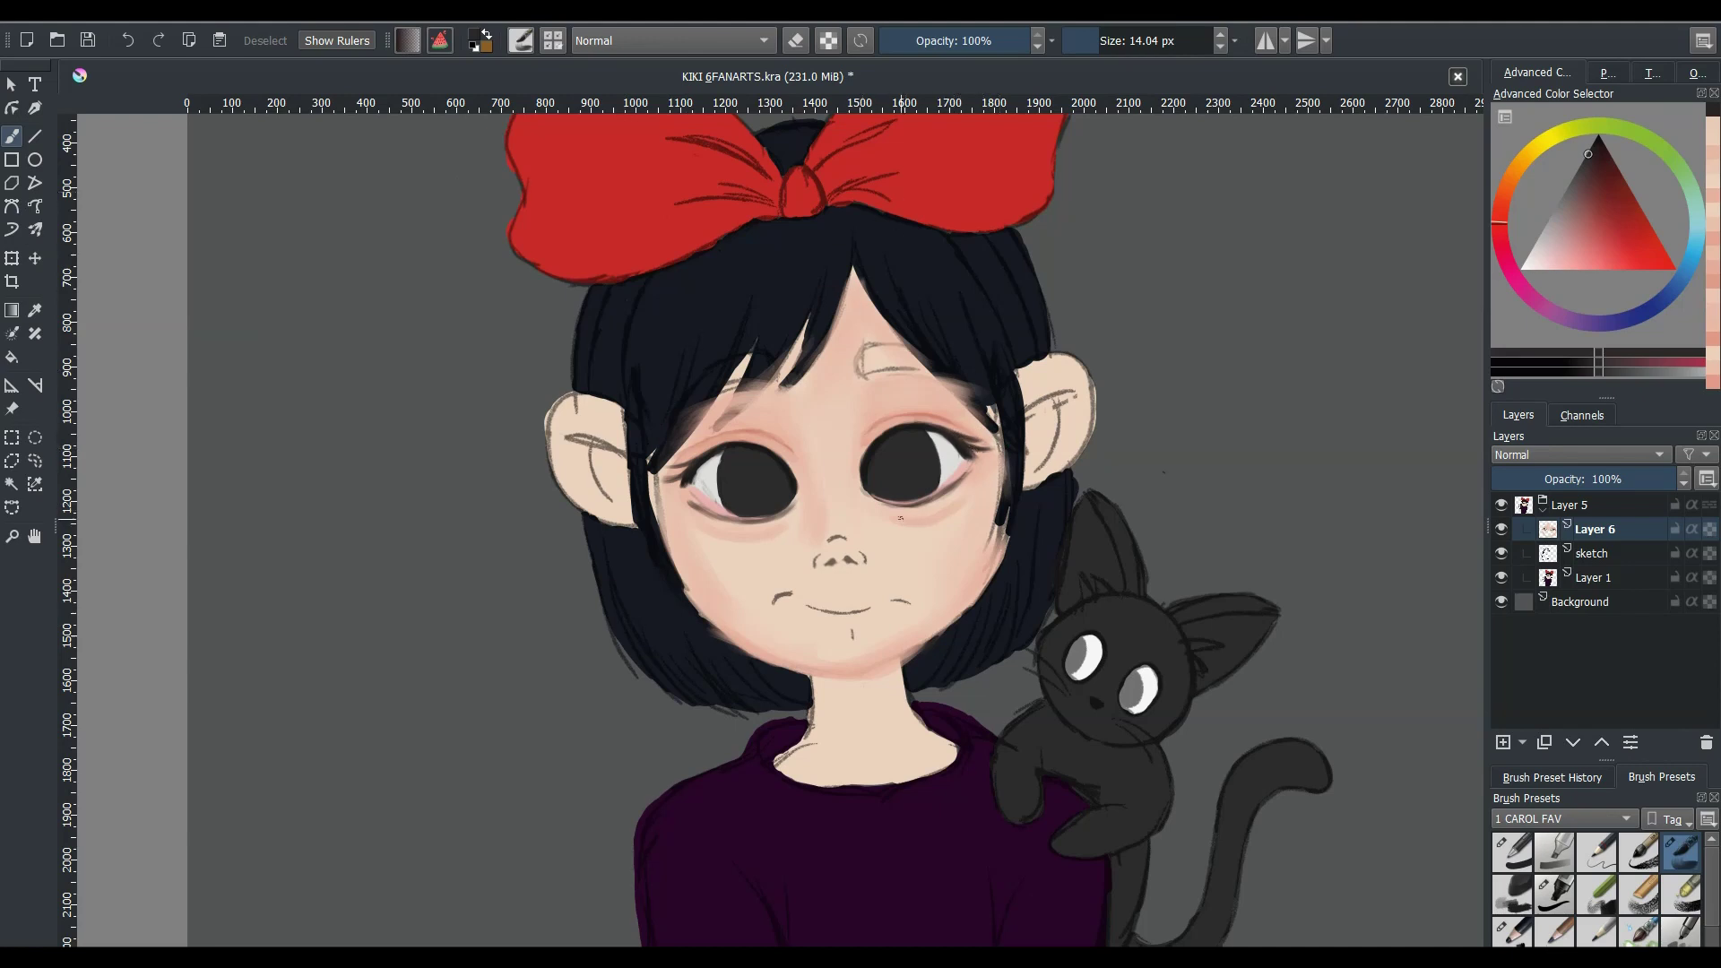
pyautogui.press('m')
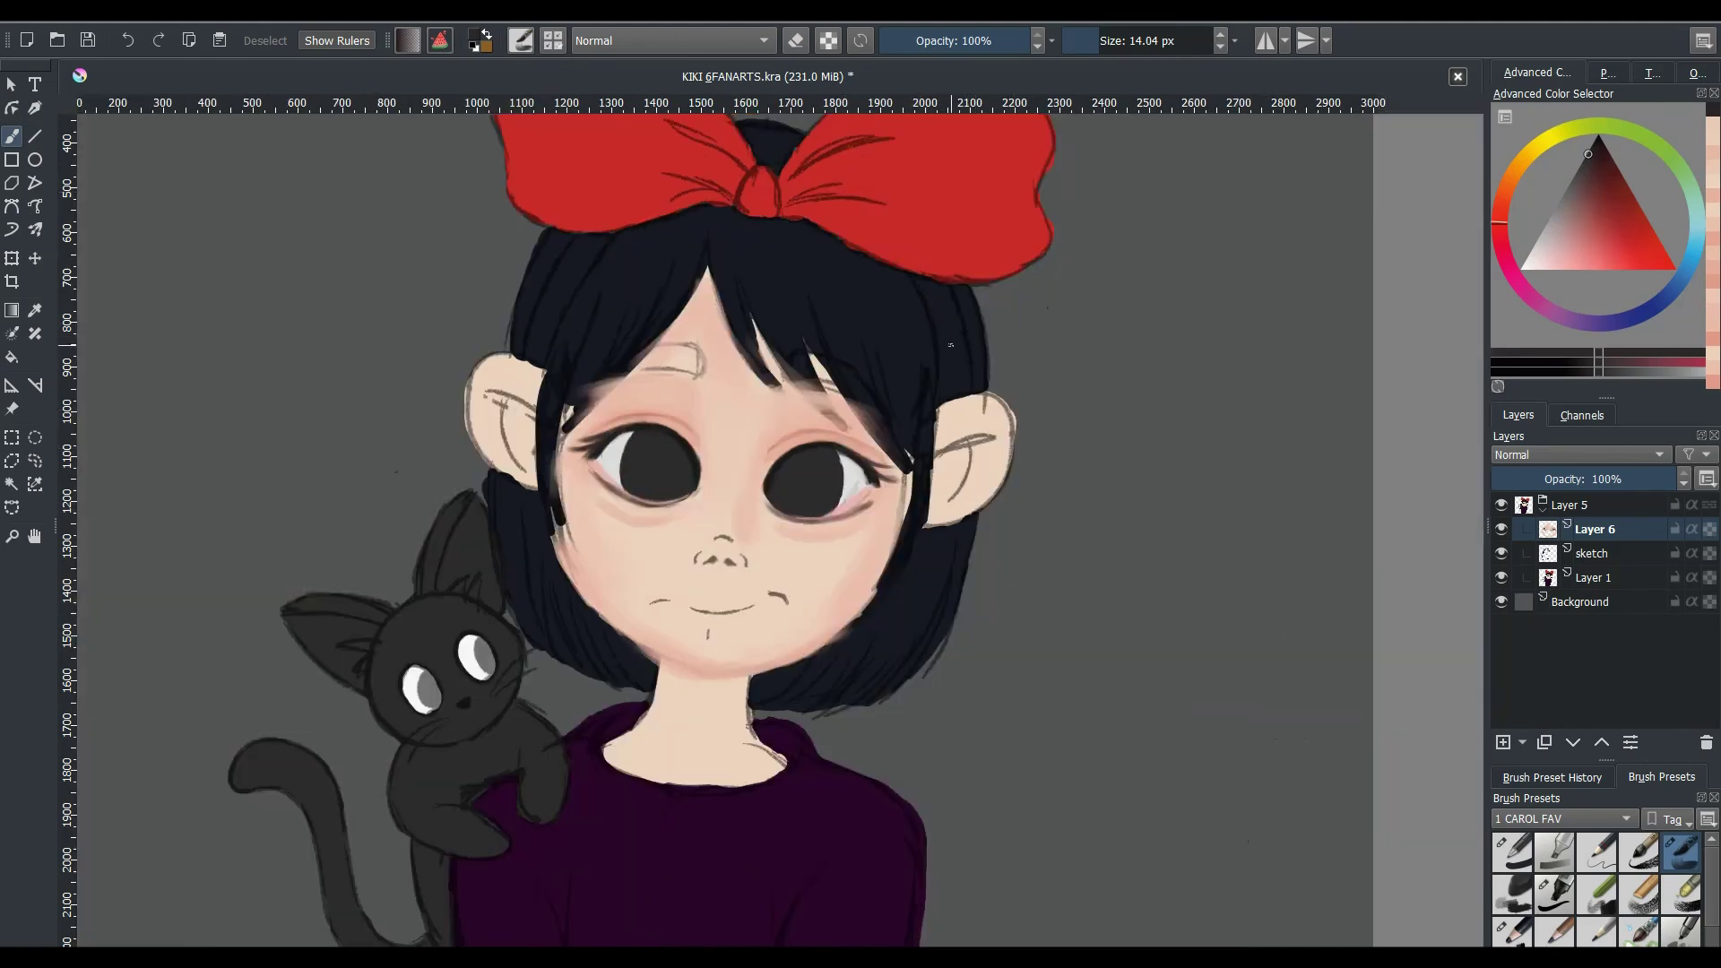
pyautogui.click(1696, 74)
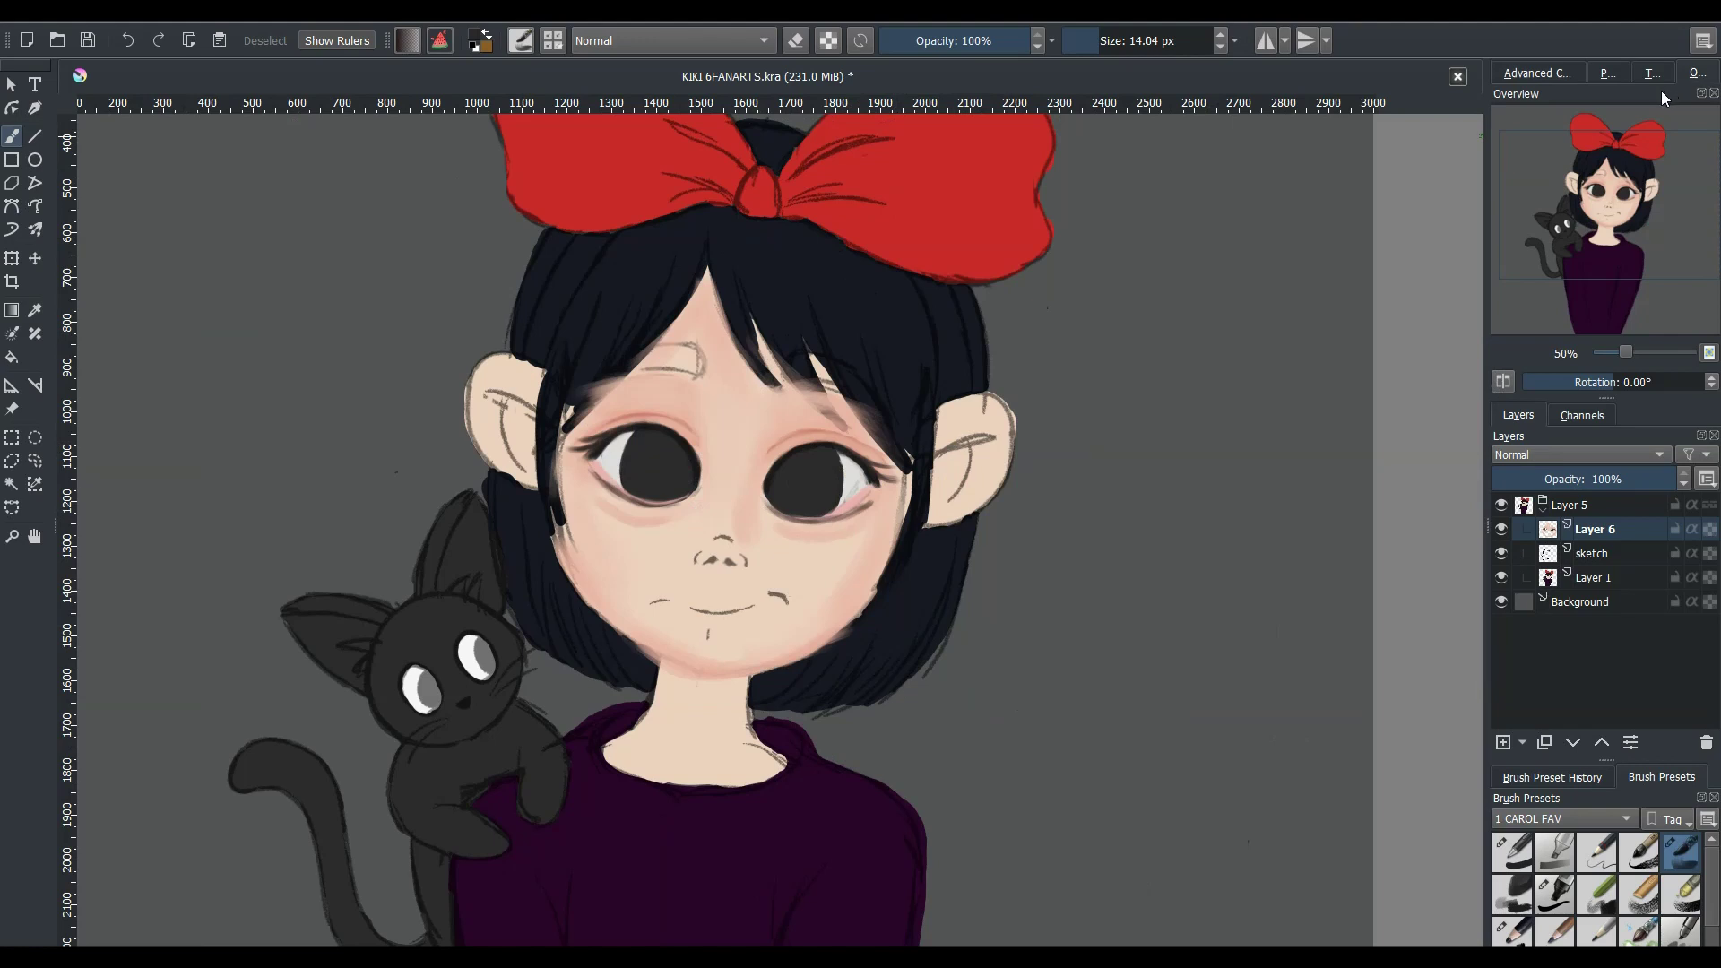
pyautogui.click(1537, 72)
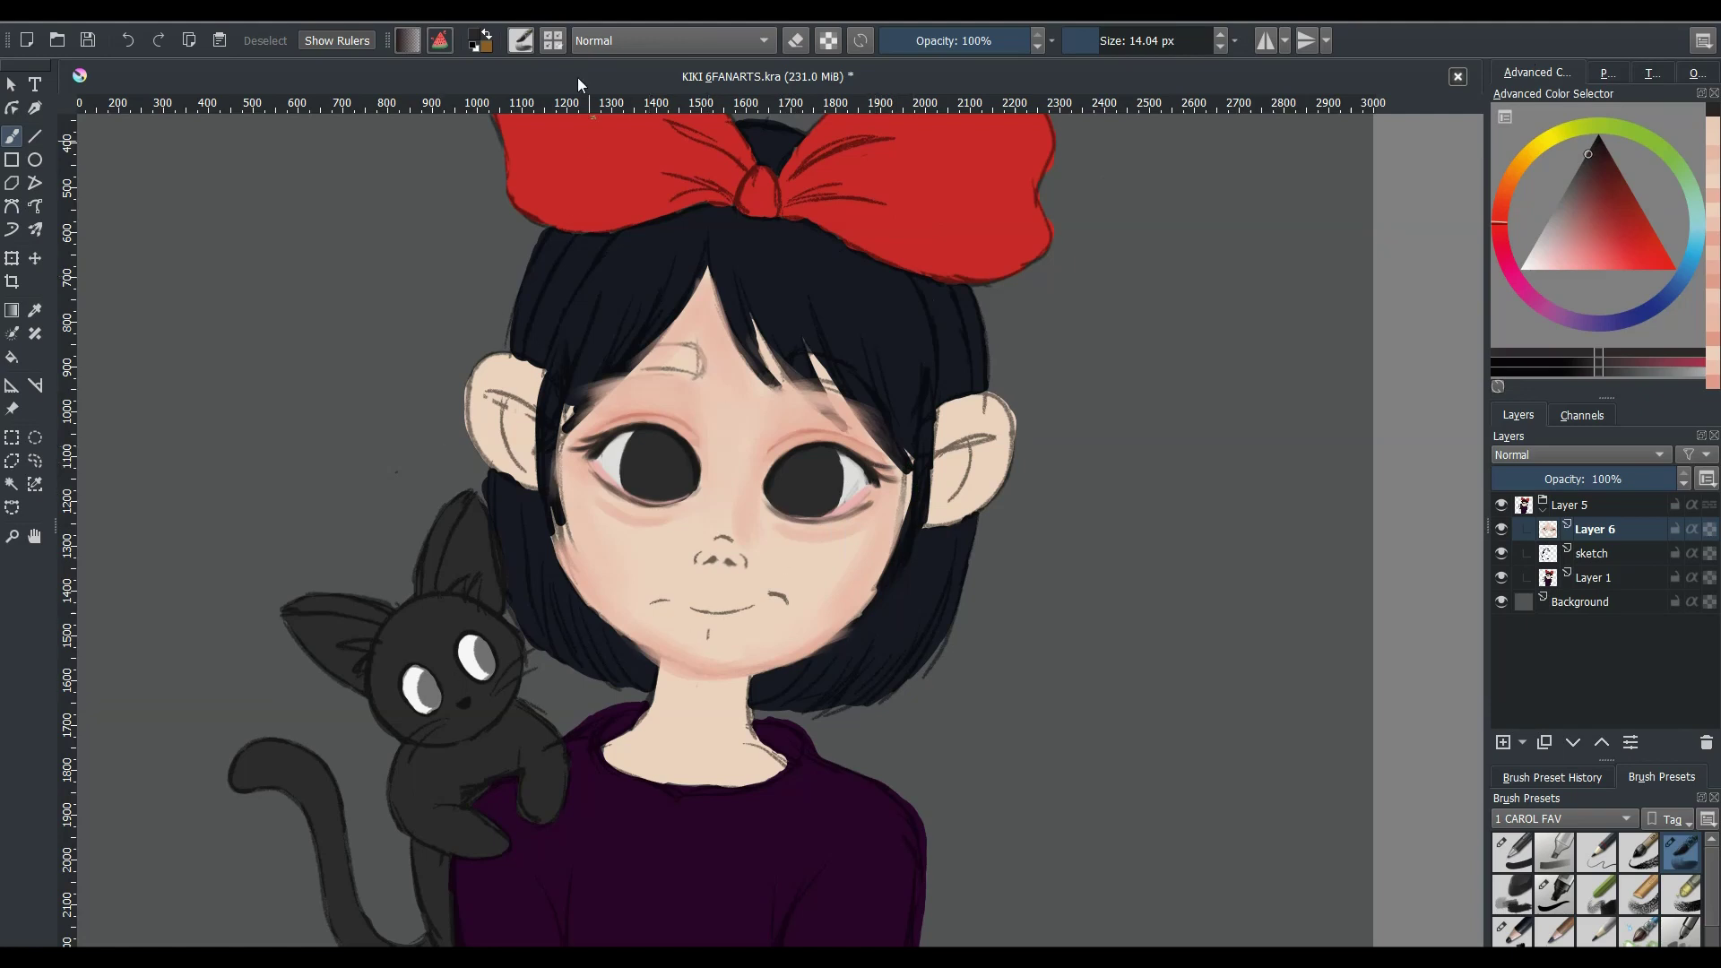
pyautogui.press(']')
pyautogui.press(']')
pyautogui.press(']')
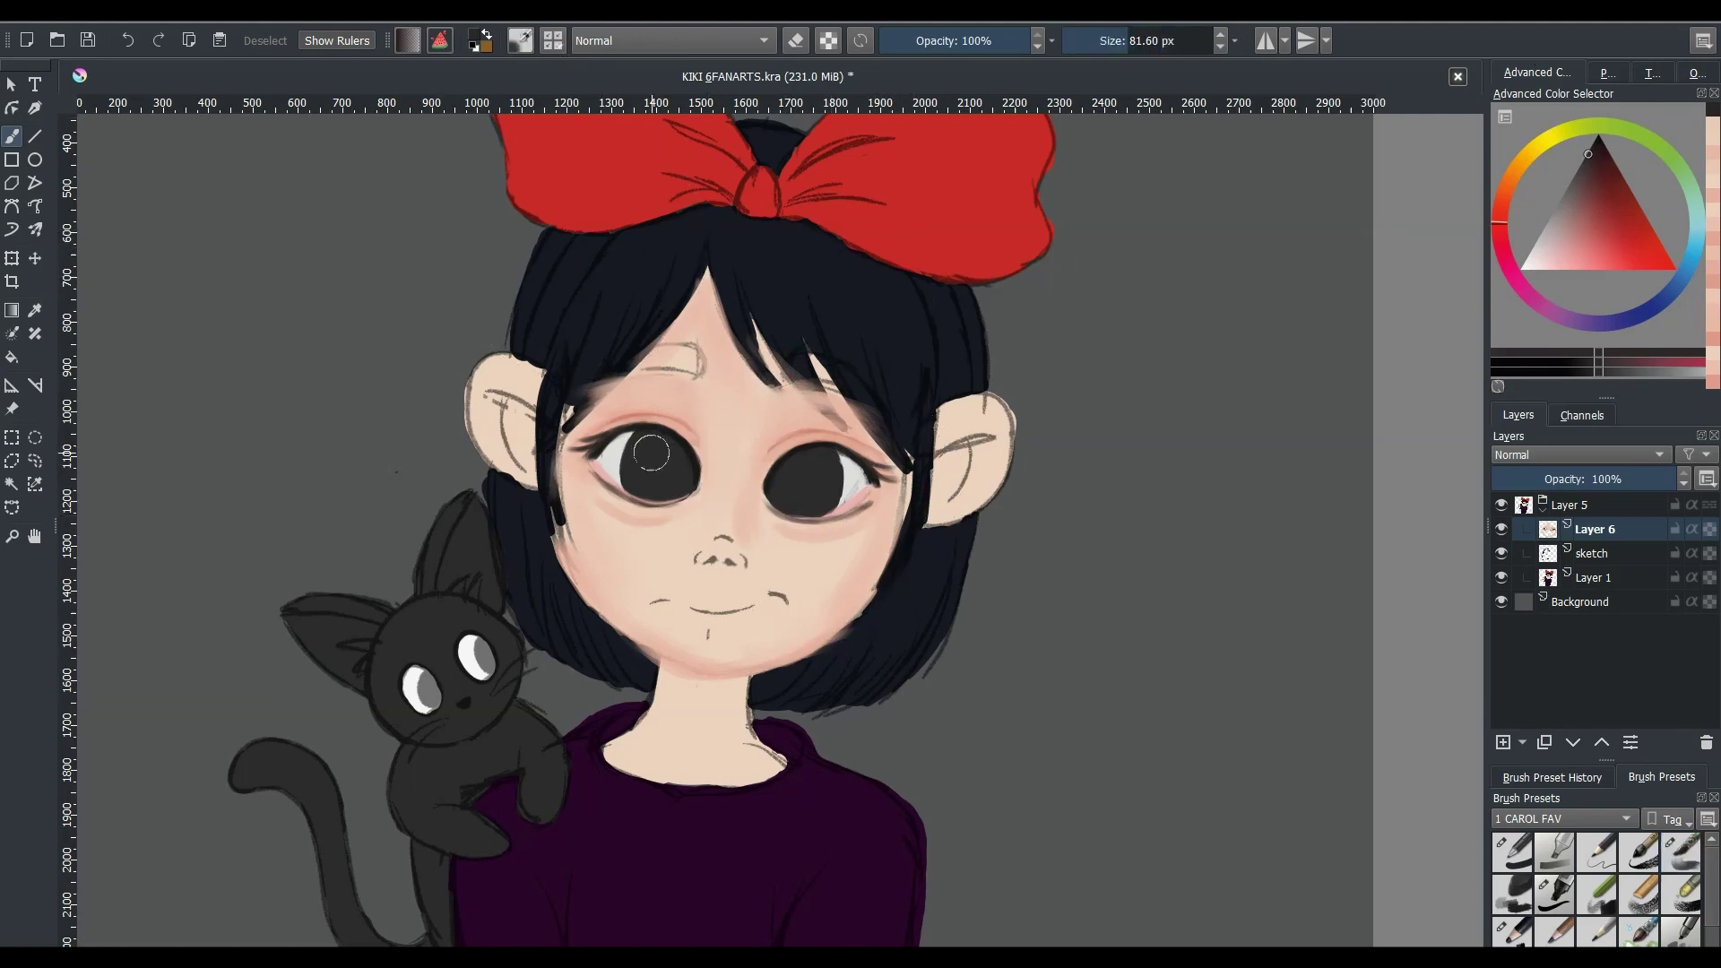
pyautogui.press('[')
pyautogui.press('[')
pyautogui.press('[')
# - Darken the dark edges and upper lash lines of both eyes with near-black
pyautogui.moveTo(602, 454); pyautogui.dragTo(630, 437)
pyautogui.keyDown('ctrl'); pyautogui.click(605, 450); pyautogui.keyUp('ctrl')
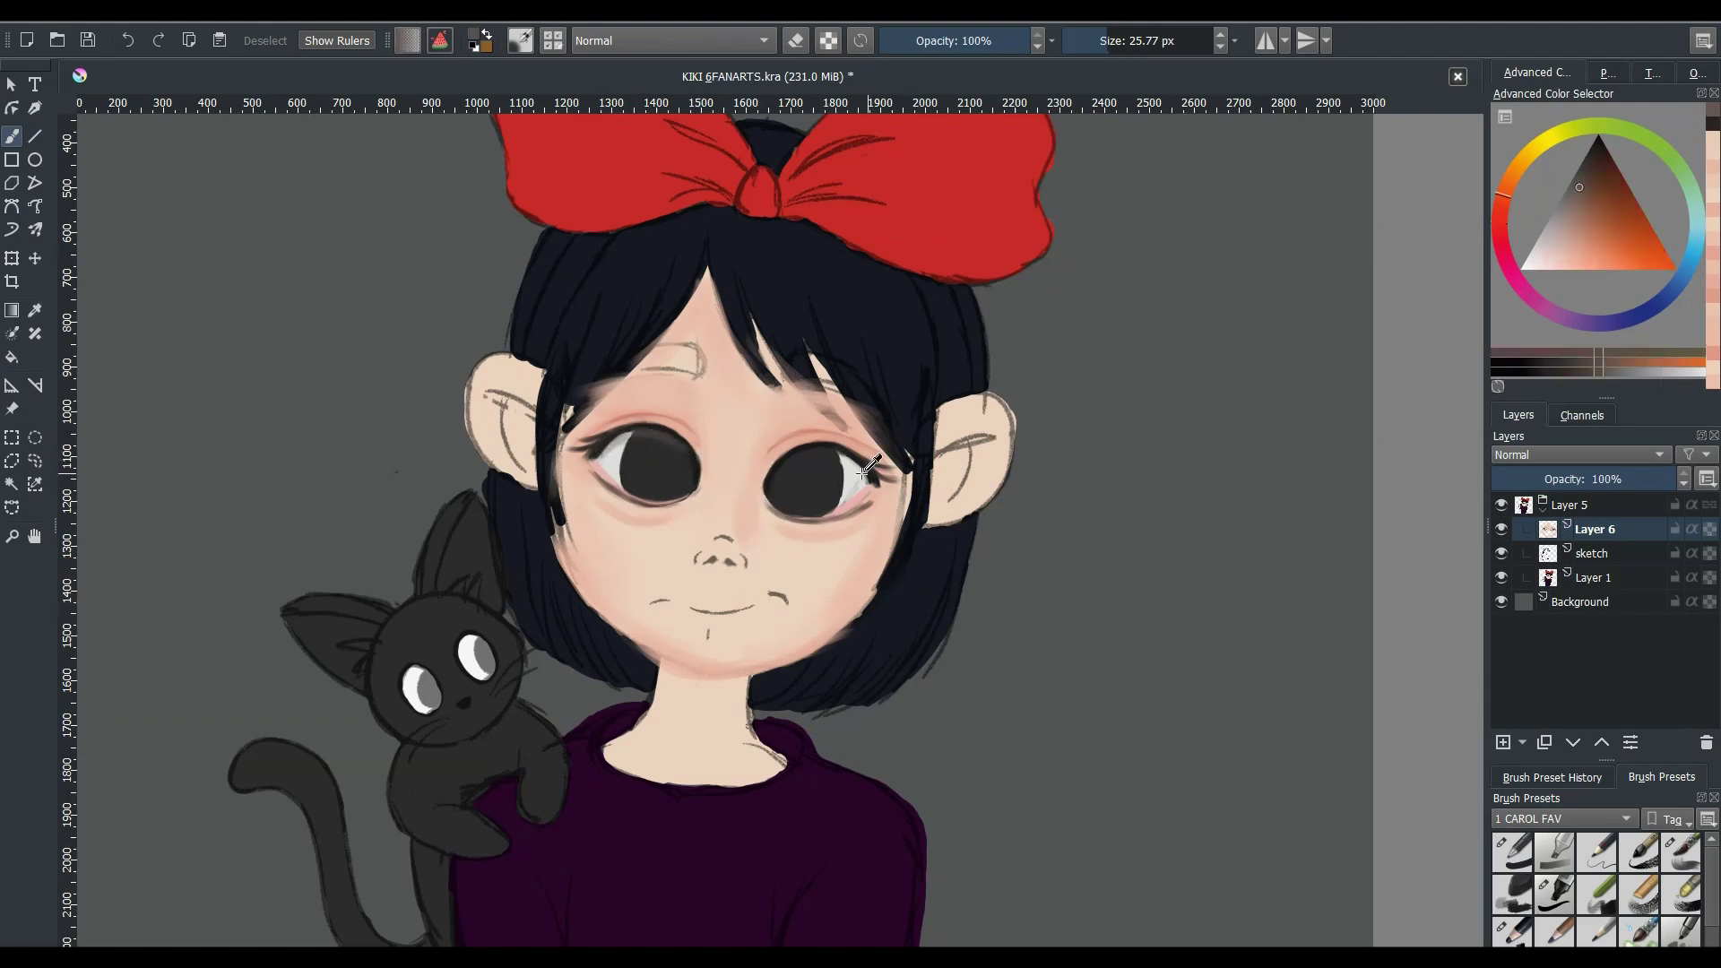
pyautogui.keyDown('ctrl'); pyautogui.click(598, 453); pyautogui.keyUp('ctrl')
pyautogui.moveTo(598, 453); pyautogui.dragTo(611, 442)
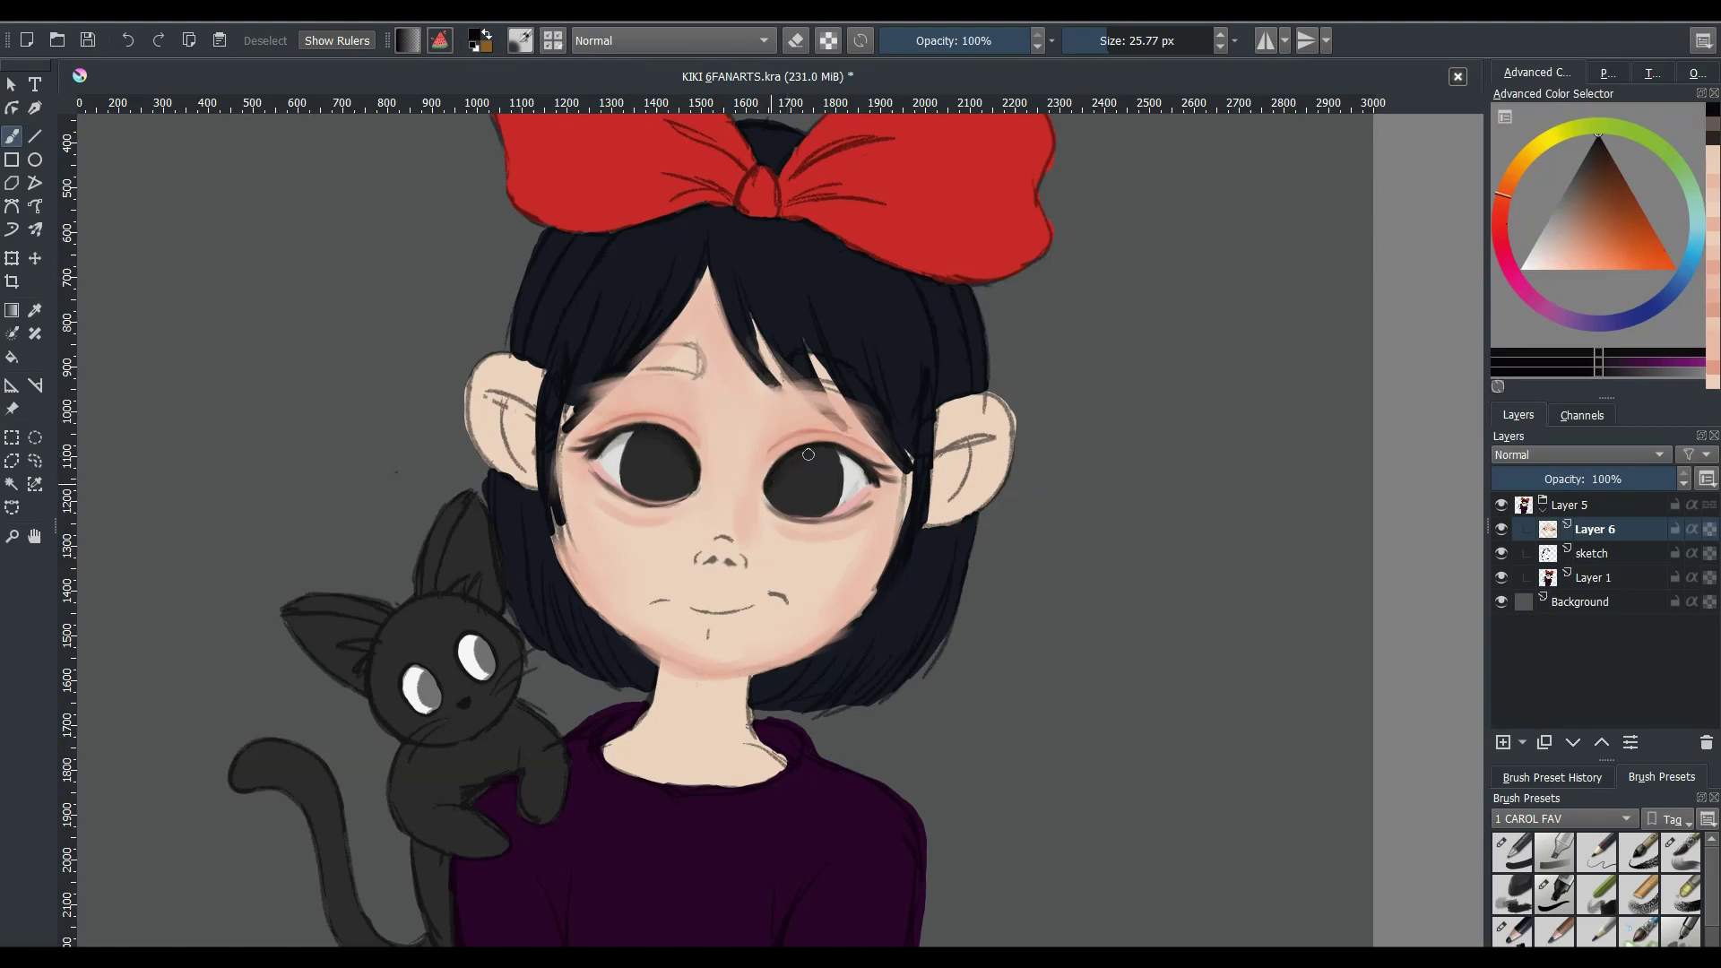
pyautogui.moveTo(841, 457); pyautogui.dragTo(865, 475)
pyautogui.scroll(-5, 115, 846)
pyautogui.scroll(3, 115, 846)
pyautogui.scroll(2, 115, 845)
pyautogui.press('/')
pyautogui.scroll(1, 694, 569)
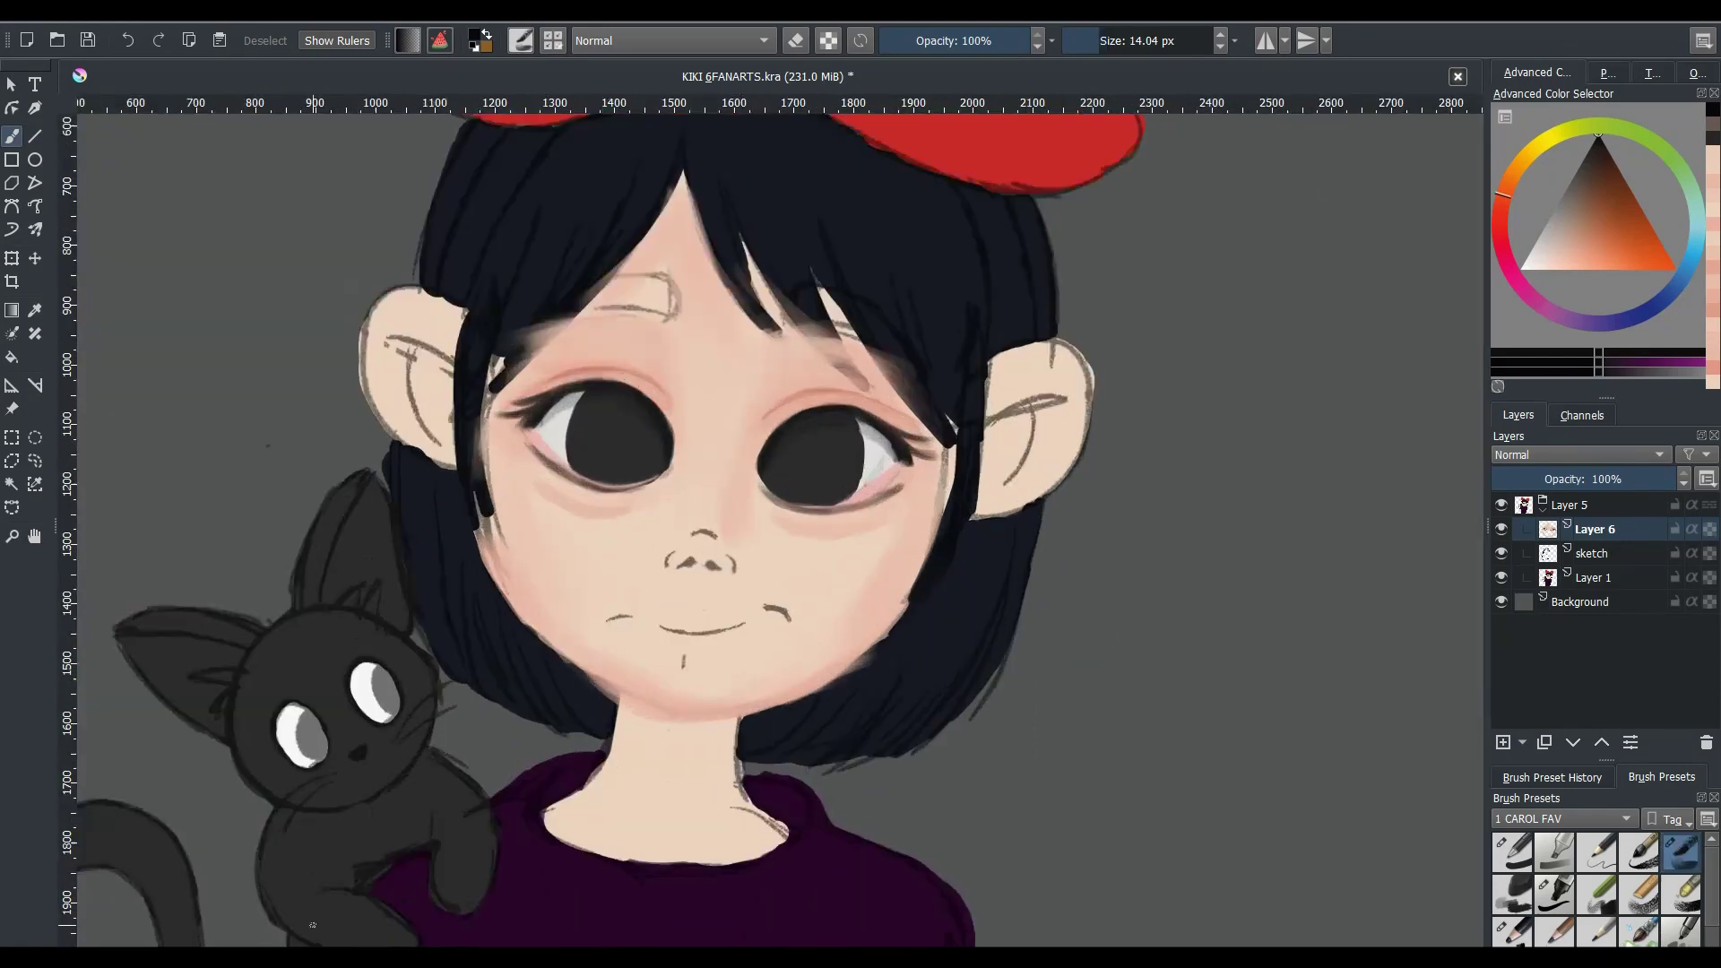
# - Zoom in on the nose and dab dark red into both nostrils with a tiny brush
pyautogui.keyDown('ctrl'); pyautogui.click(909, 487); pyautogui.keyUp('ctrl')
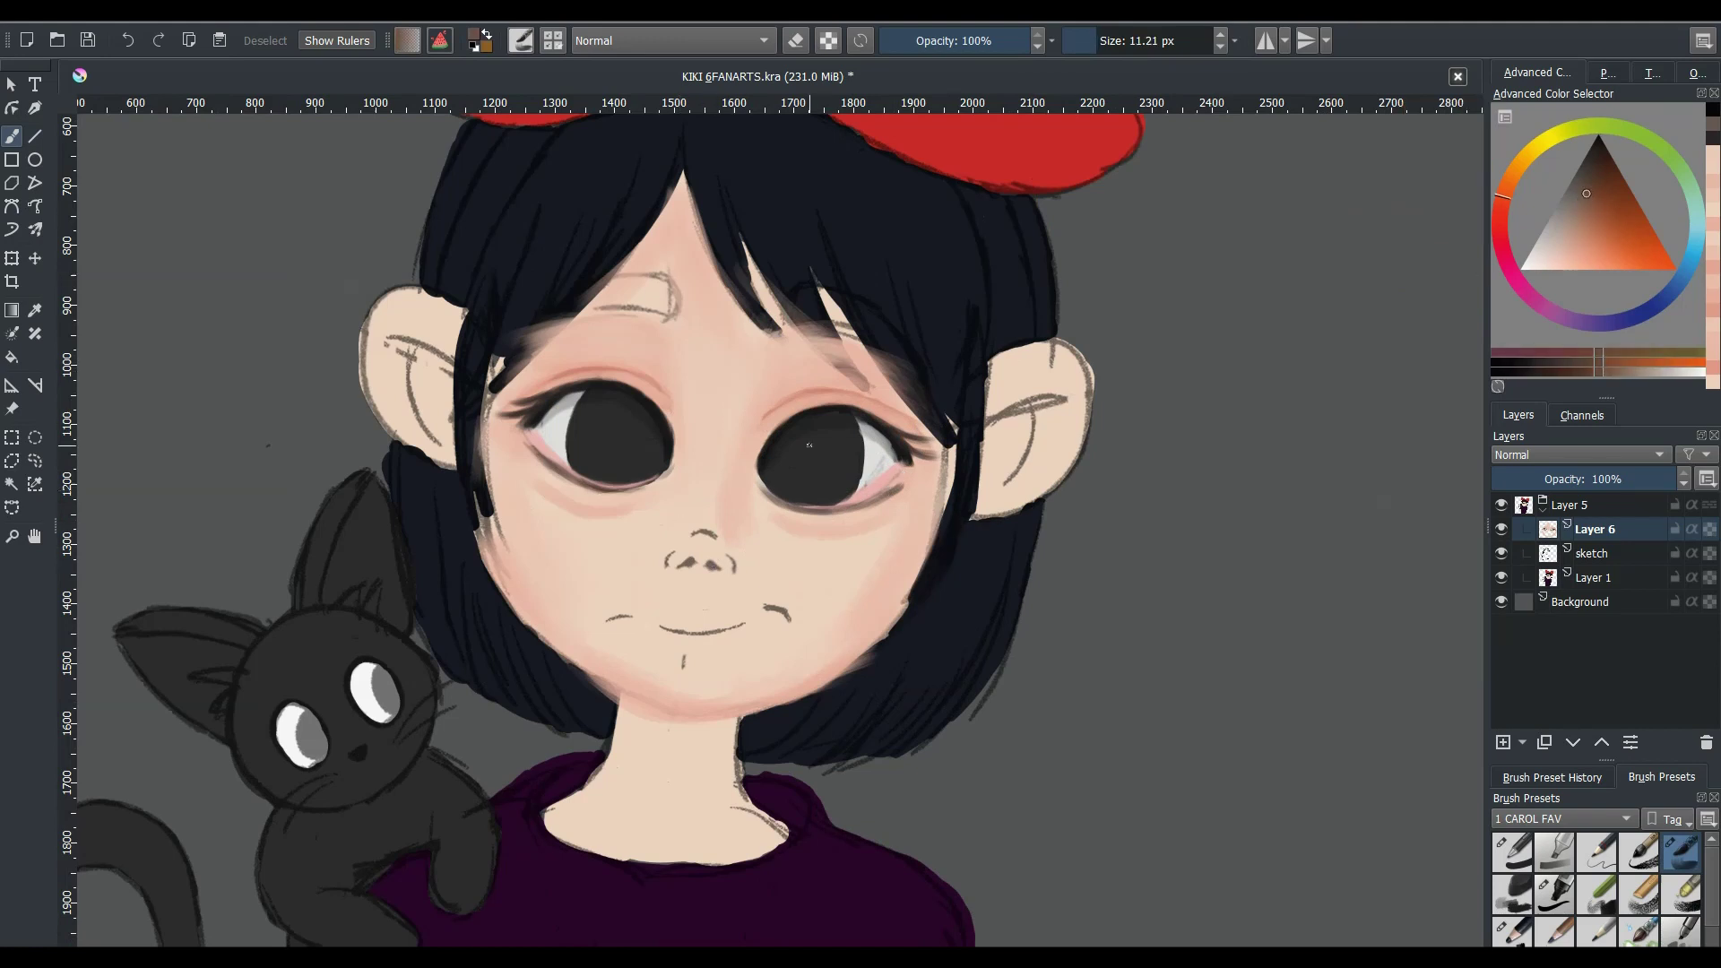
pyautogui.scroll(1, 708, 551)
pyautogui.press('x')
pyautogui.press('[')
pyautogui.press('[')
pyautogui.press('[')
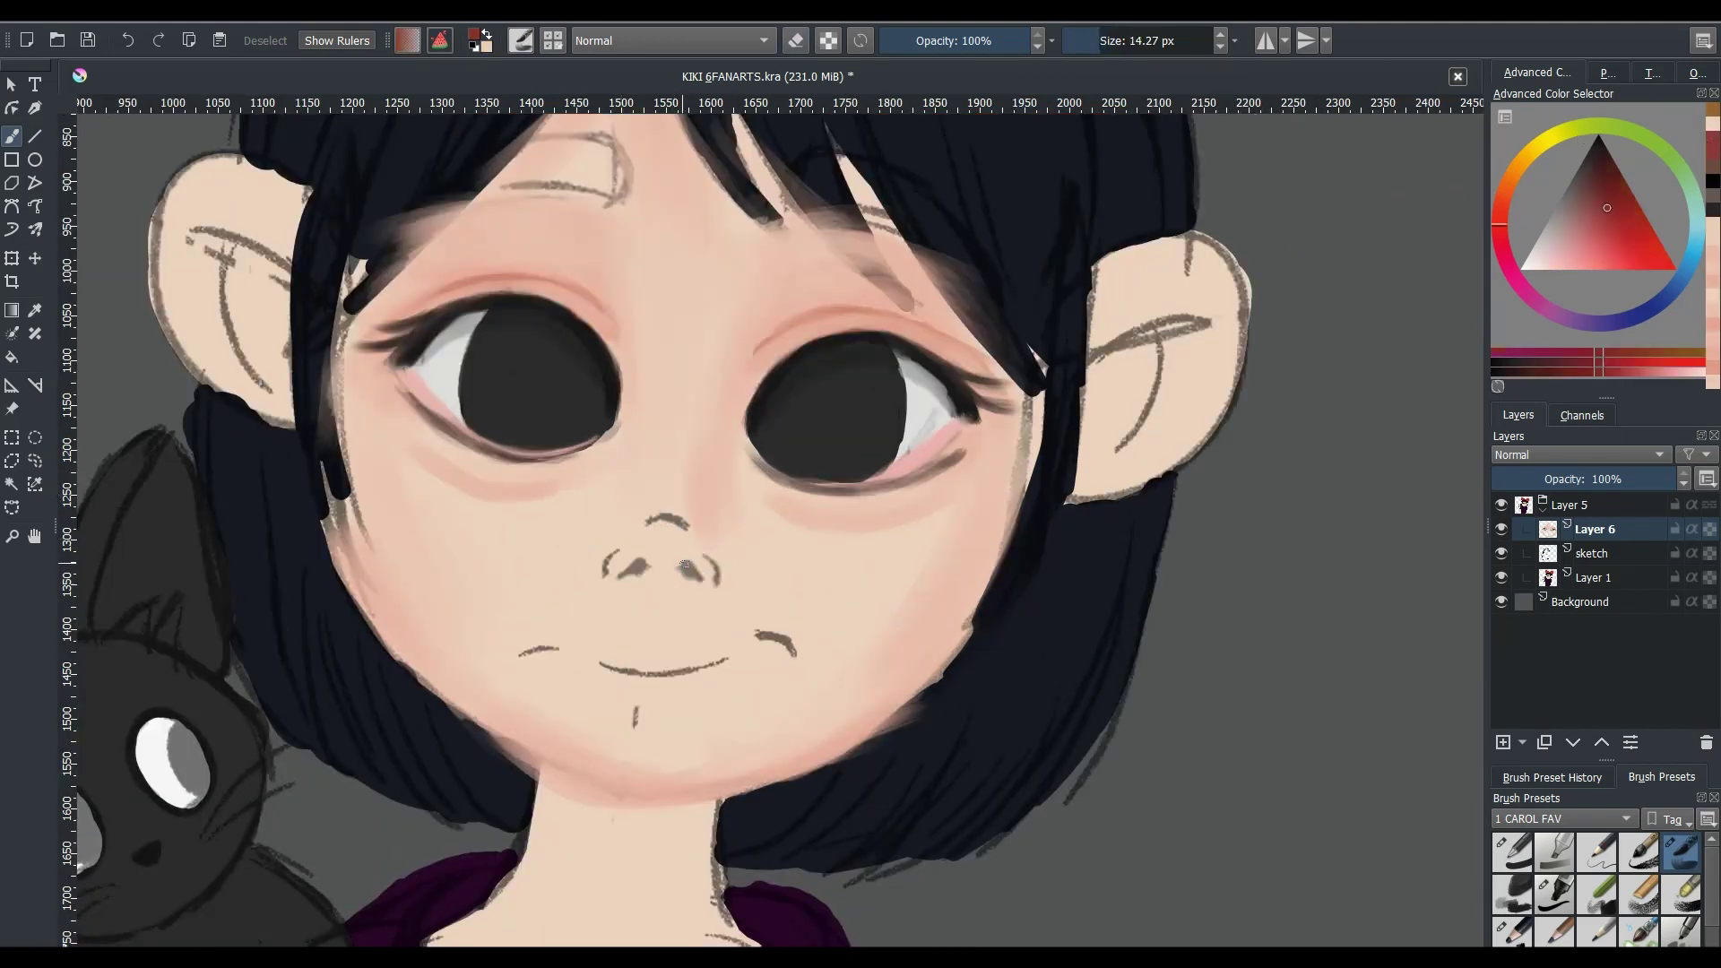
pyautogui.moveTo(679, 565); pyautogui.dragTo(692, 570)
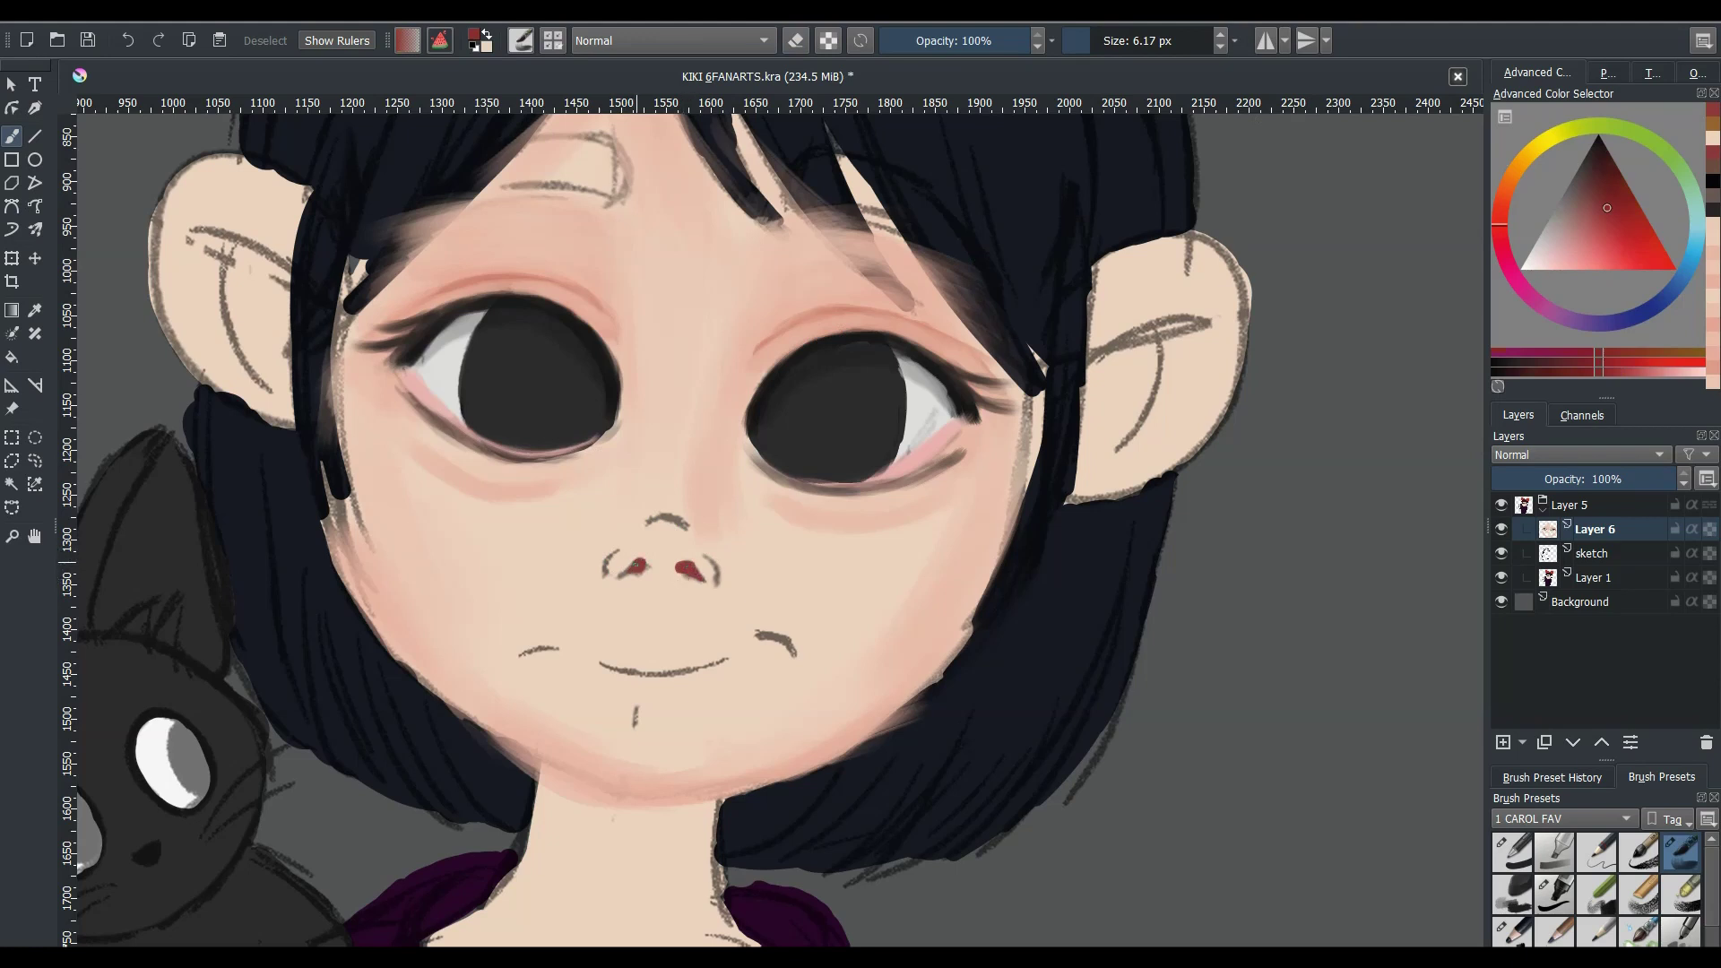
pyautogui.keyDown('ctrl'); pyautogui.click(633, 573); pyautogui.keyUp('ctrl')
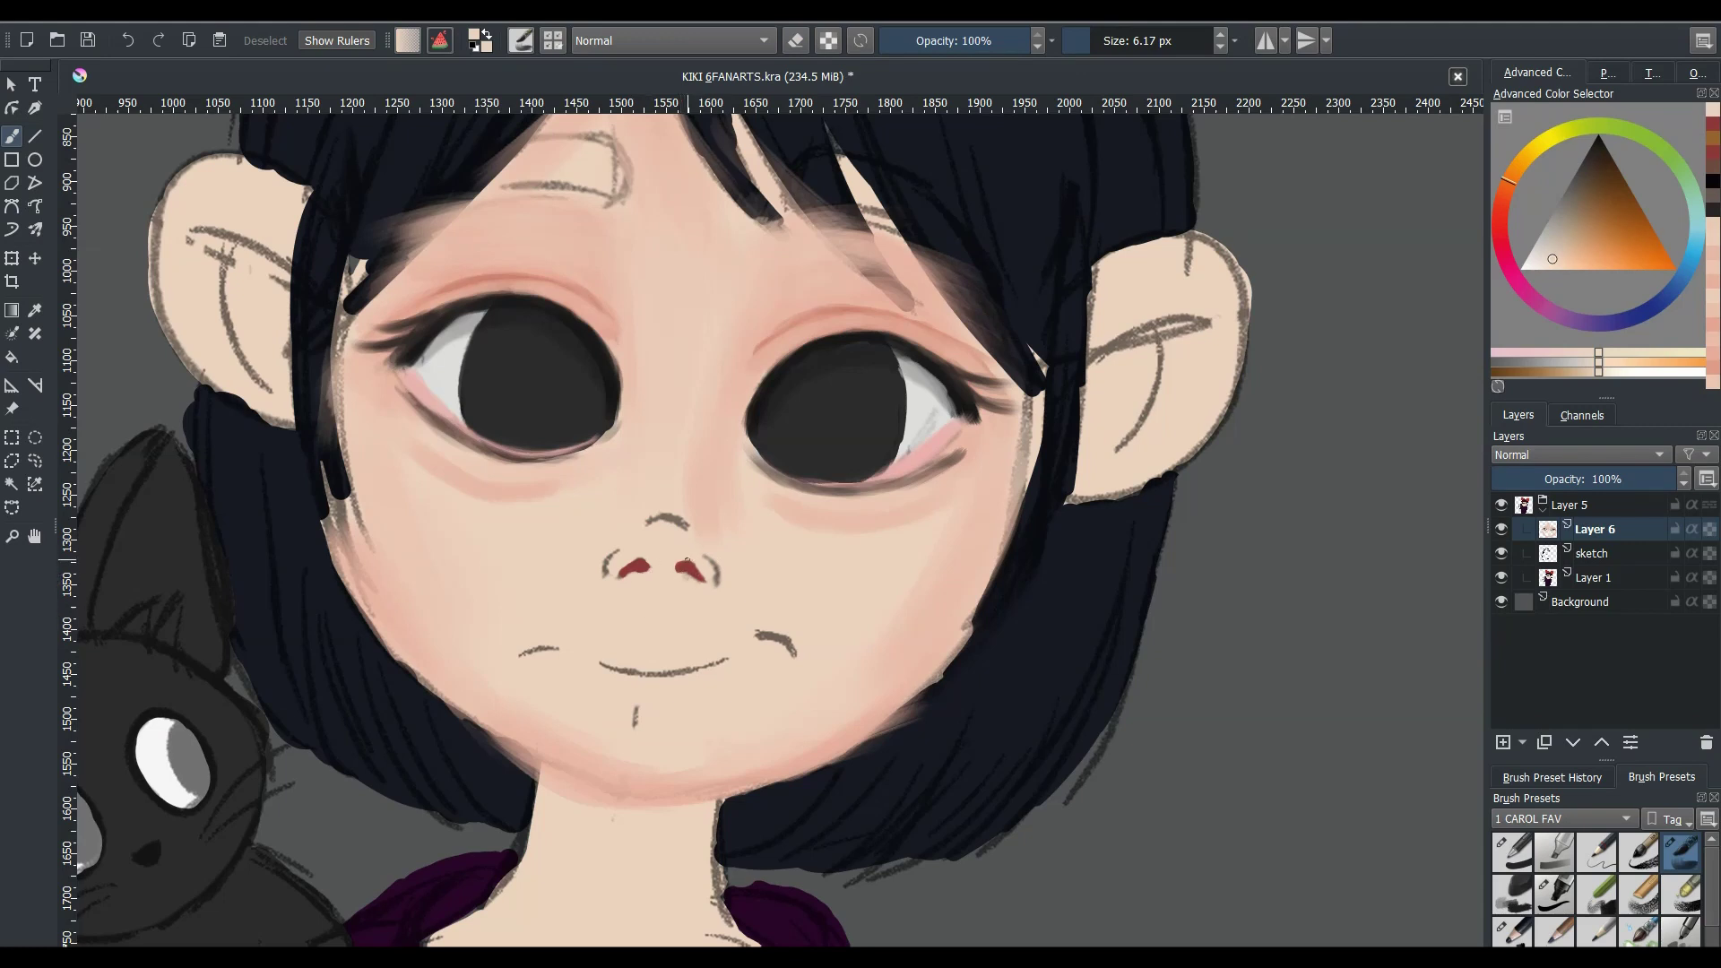
pyautogui.scroll(-2, 735, 560)
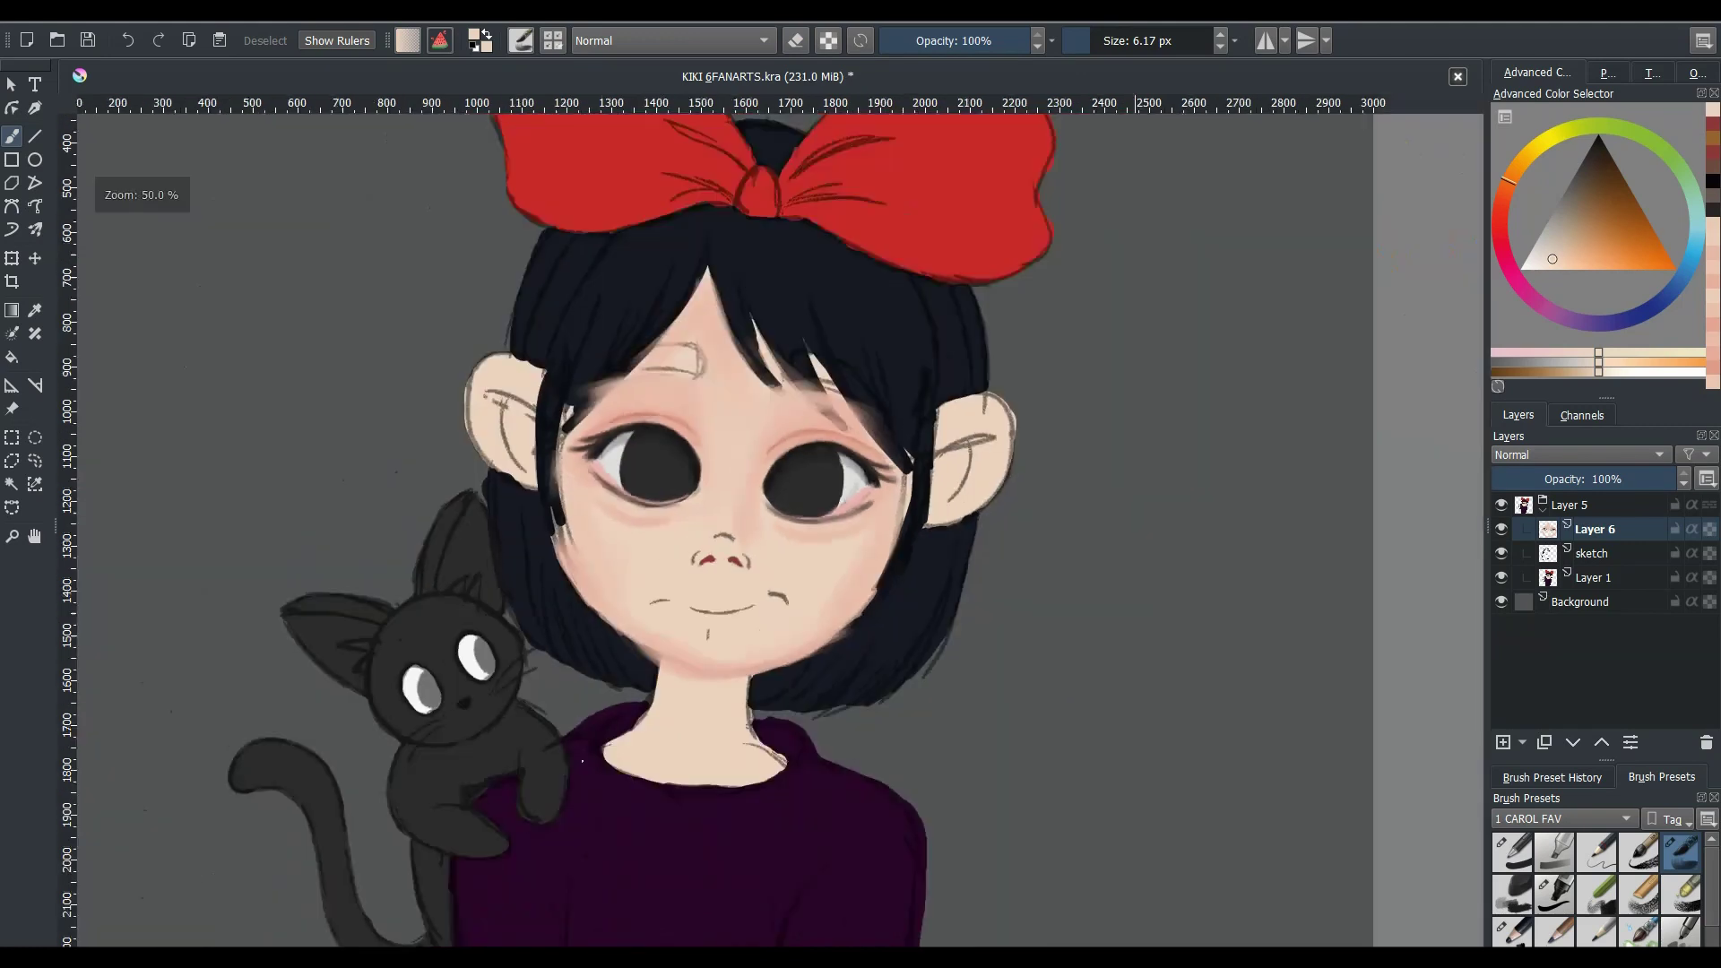
pyautogui.scroll(-1, 736, 560)
pyautogui.scroll(2, 735, 560)
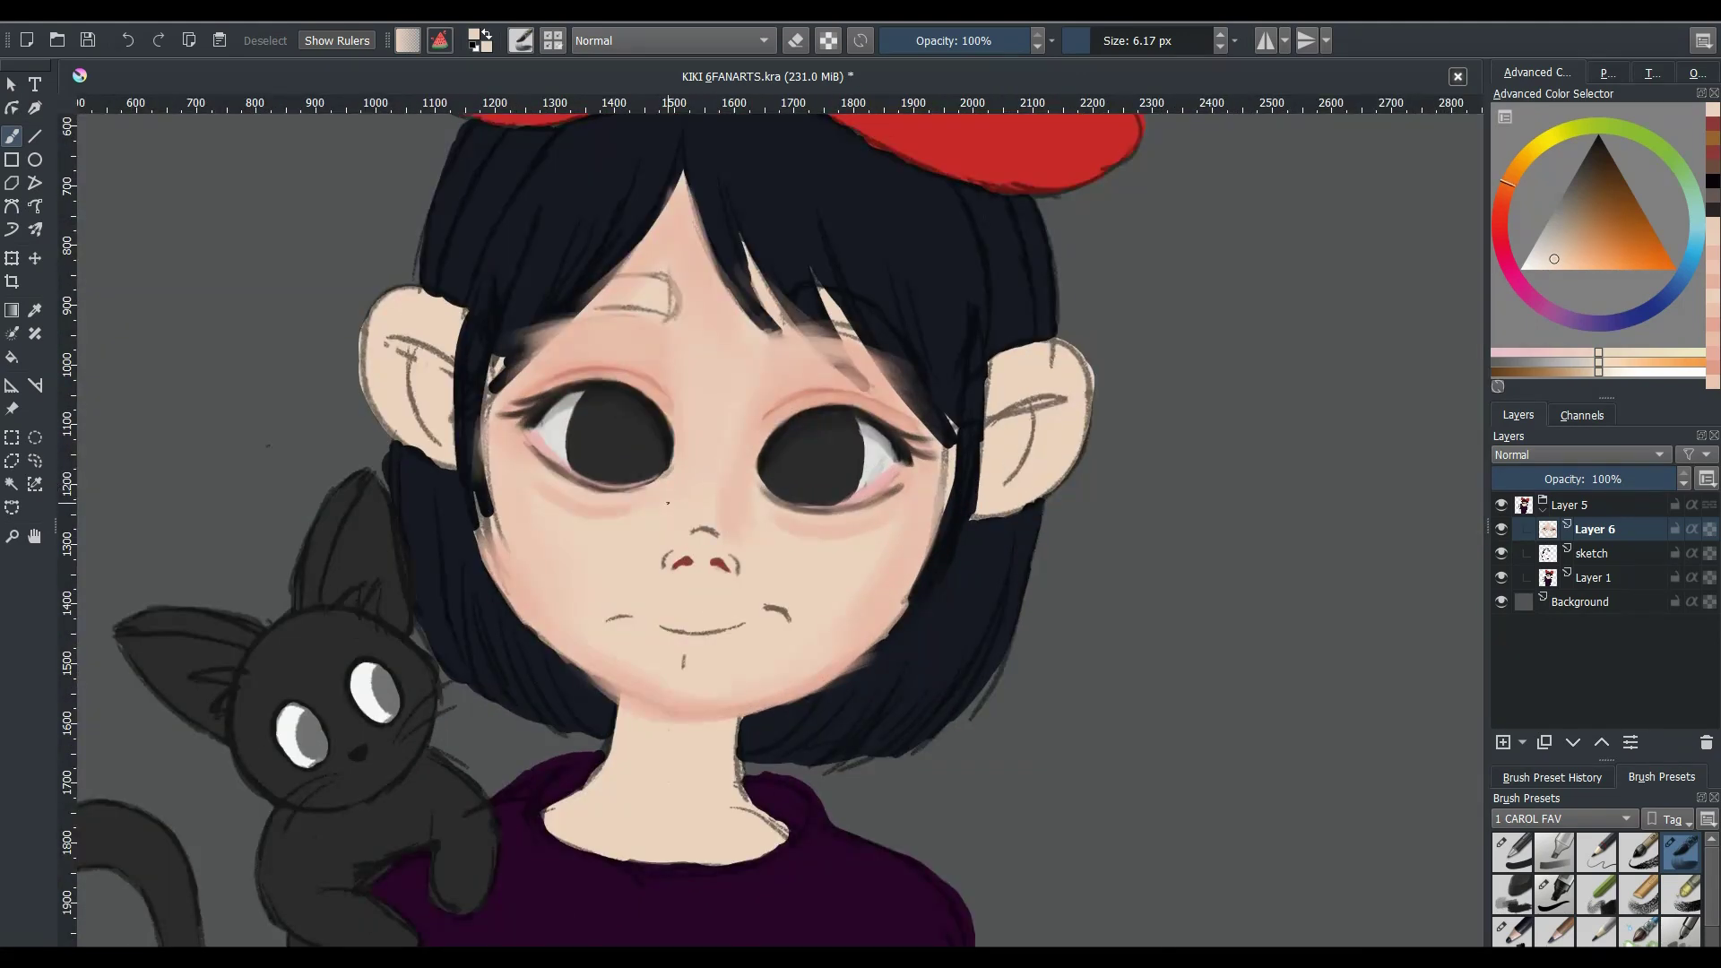
pyautogui.press(']')
pyautogui.press(']')
pyautogui.press(']')
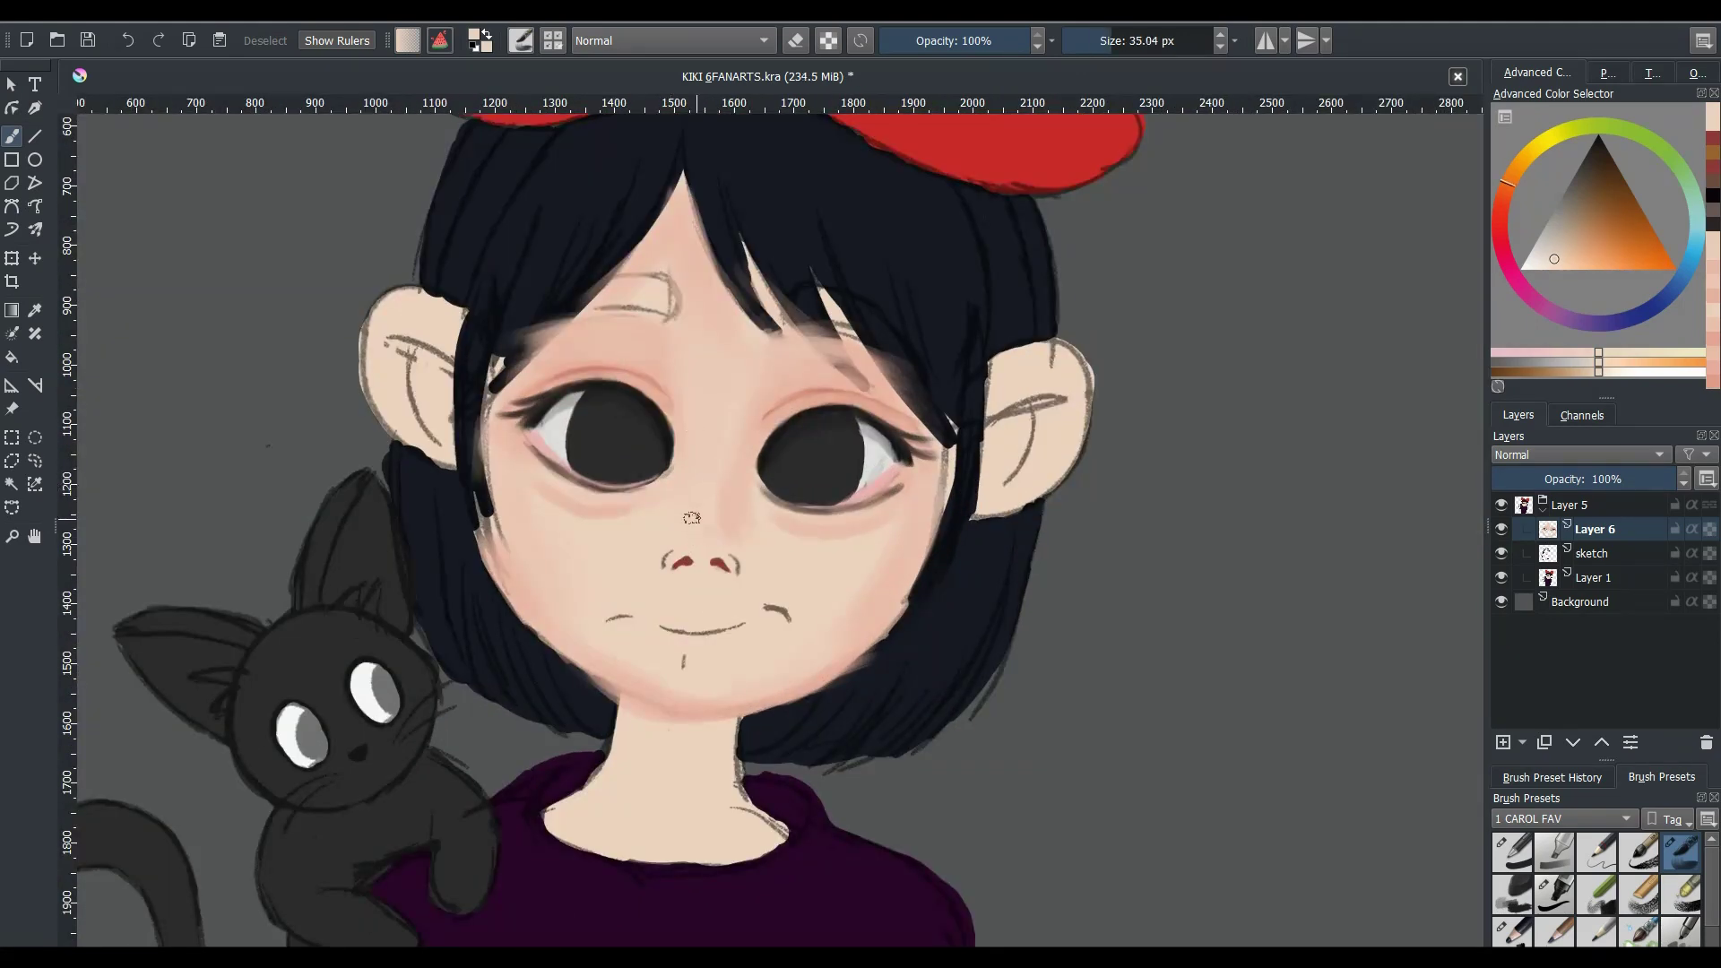
# - Blend a lighter skin tone near the nose using a brush of about 8.5 px
pyautogui.keyDown('ctrl'); pyautogui.click(743, 490); pyautogui.keyUp('ctrl')
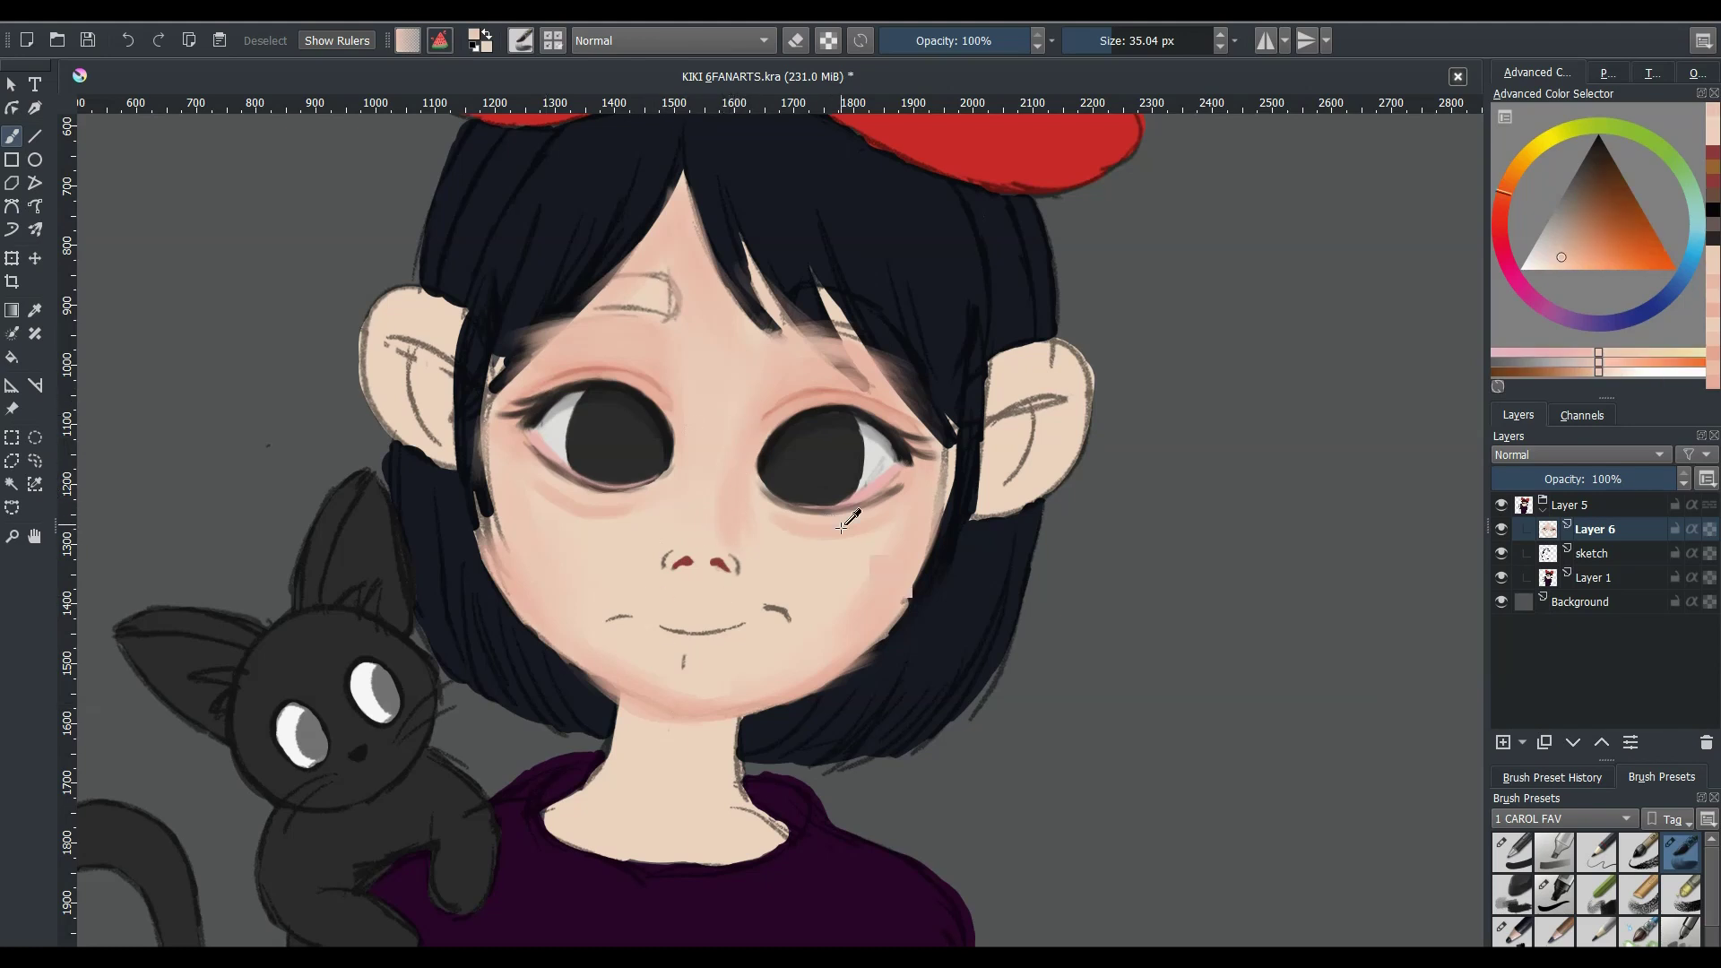
pyautogui.press('[')
pyautogui.press('[')
pyautogui.press('[')
pyautogui.keyDown('ctrl'); pyautogui.click(735, 539); pyautogui.keyUp('ctrl')
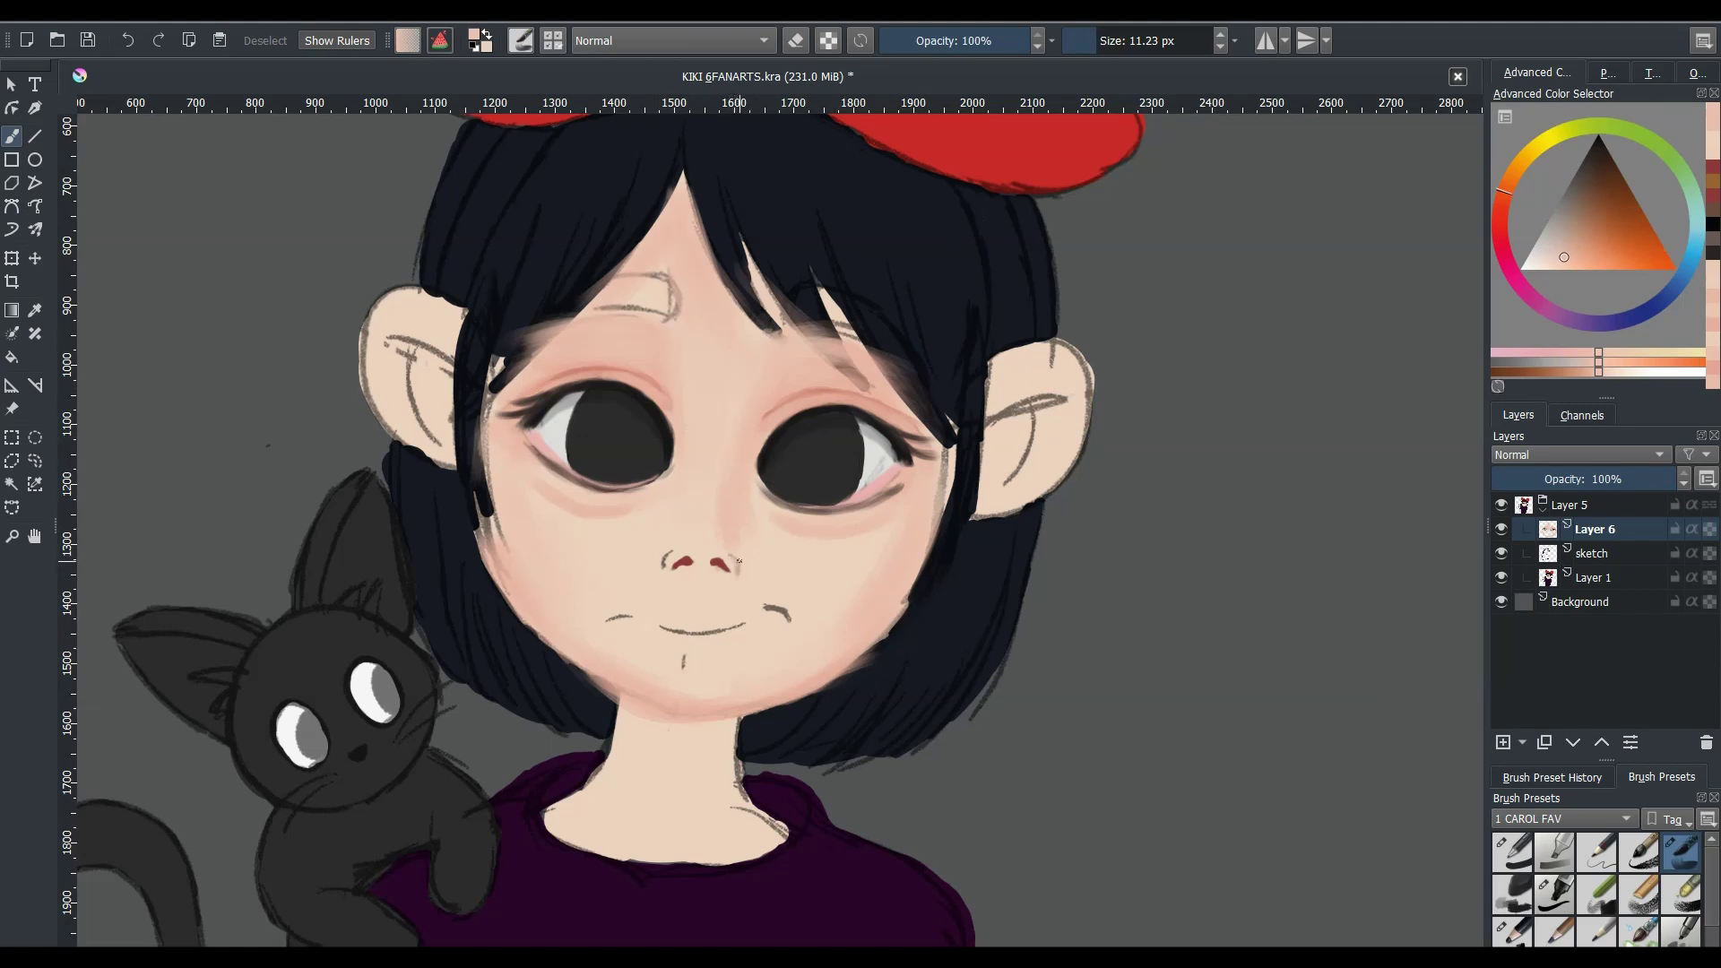
pyautogui.keyDown('ctrl'); pyautogui.click(810, 612); pyautogui.keyUp('ctrl')
pyautogui.press('[')
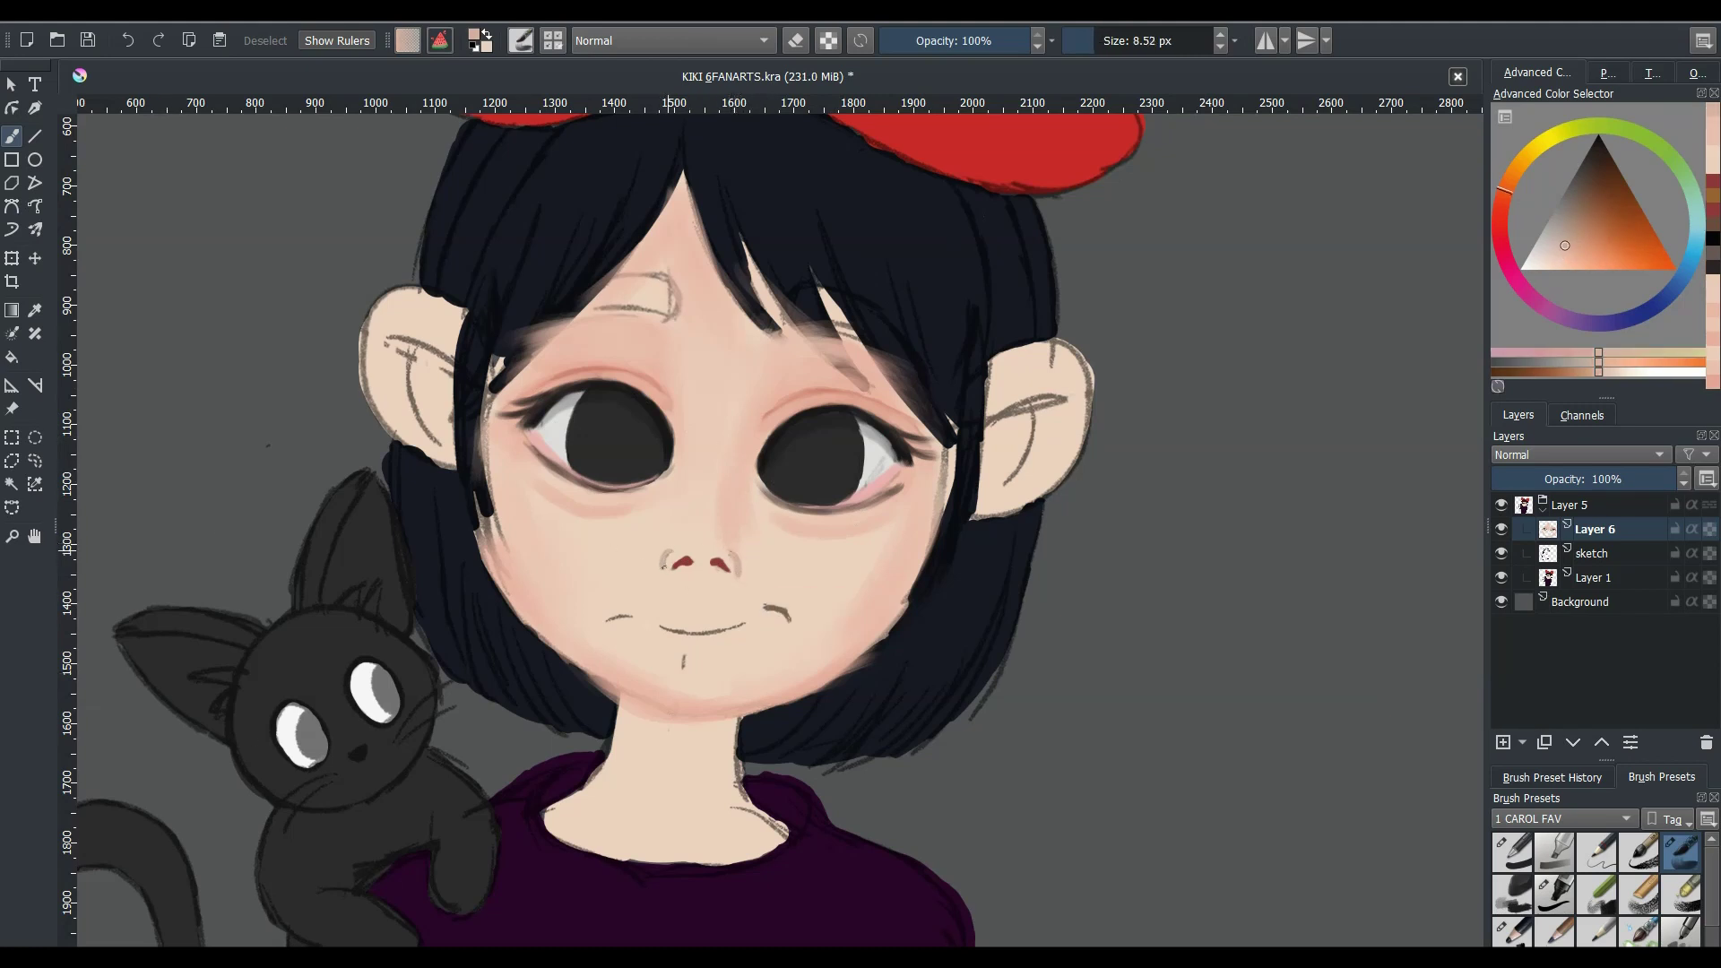
pyautogui.keyDown('ctrl'); pyautogui.click(672, 546); pyautogui.keyUp('ctrl')
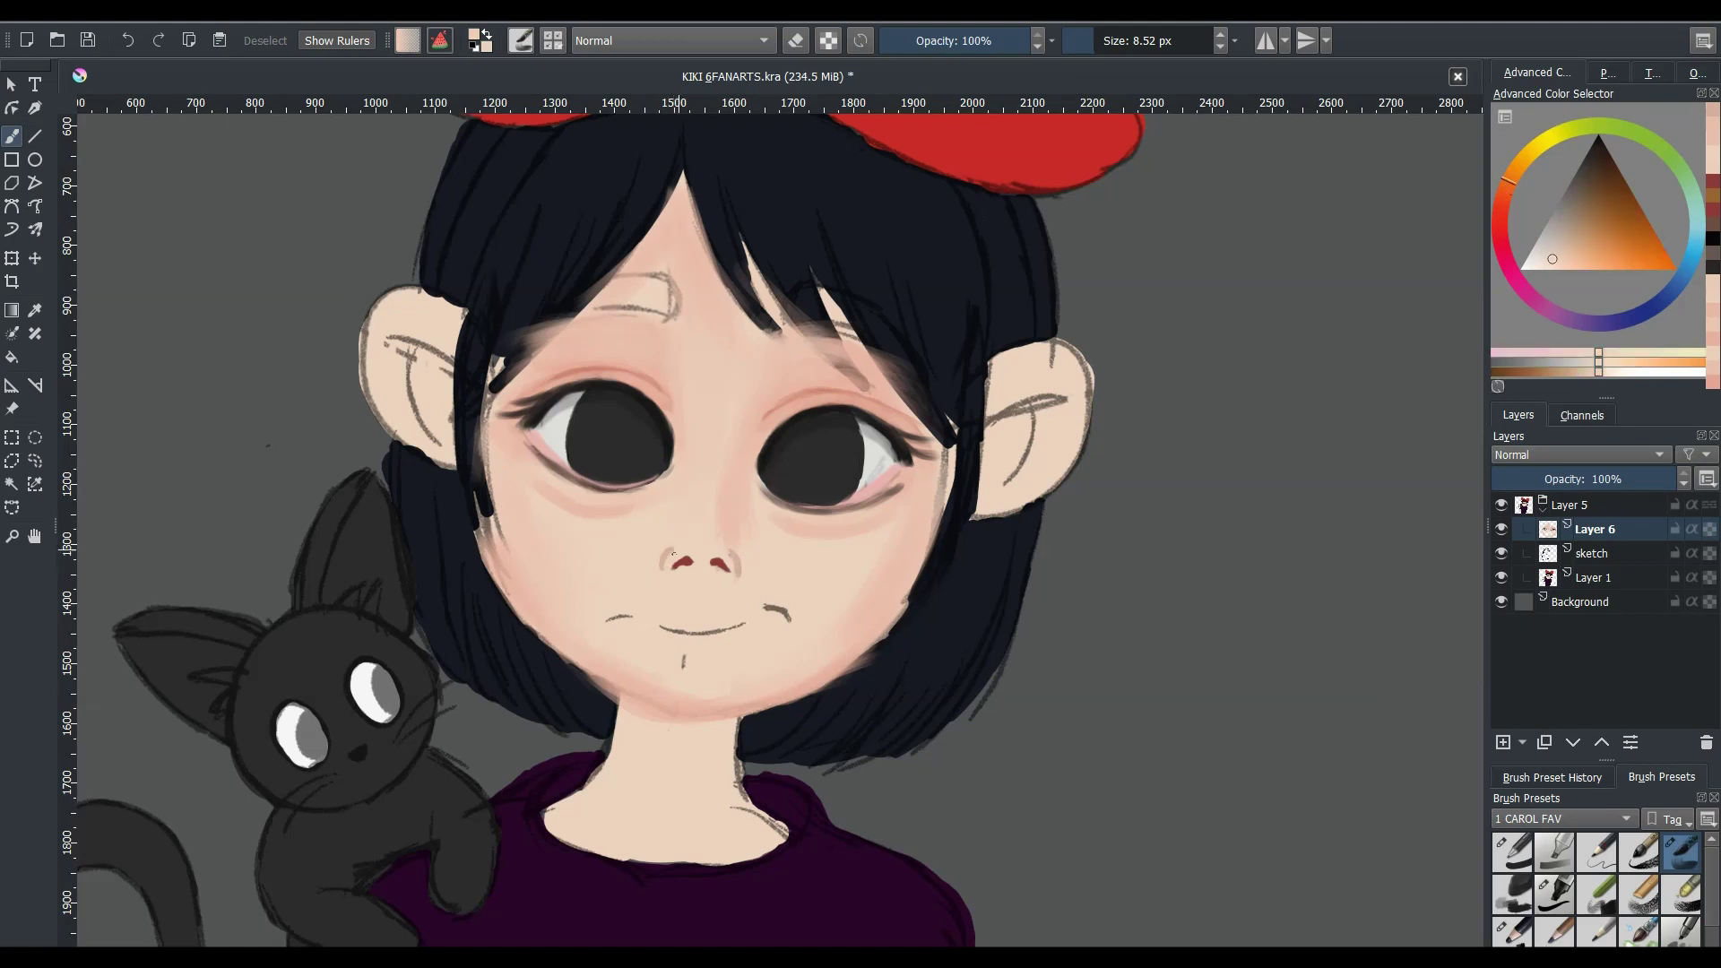
pyautogui.moveTo(673, 555); pyautogui.dragTo(742, 552)
# - In canvas-only mode, lasso the nose with Freehand Selection and start a transform
pyautogui.press('Tab')
pyautogui.scroll(1, 331, 561)
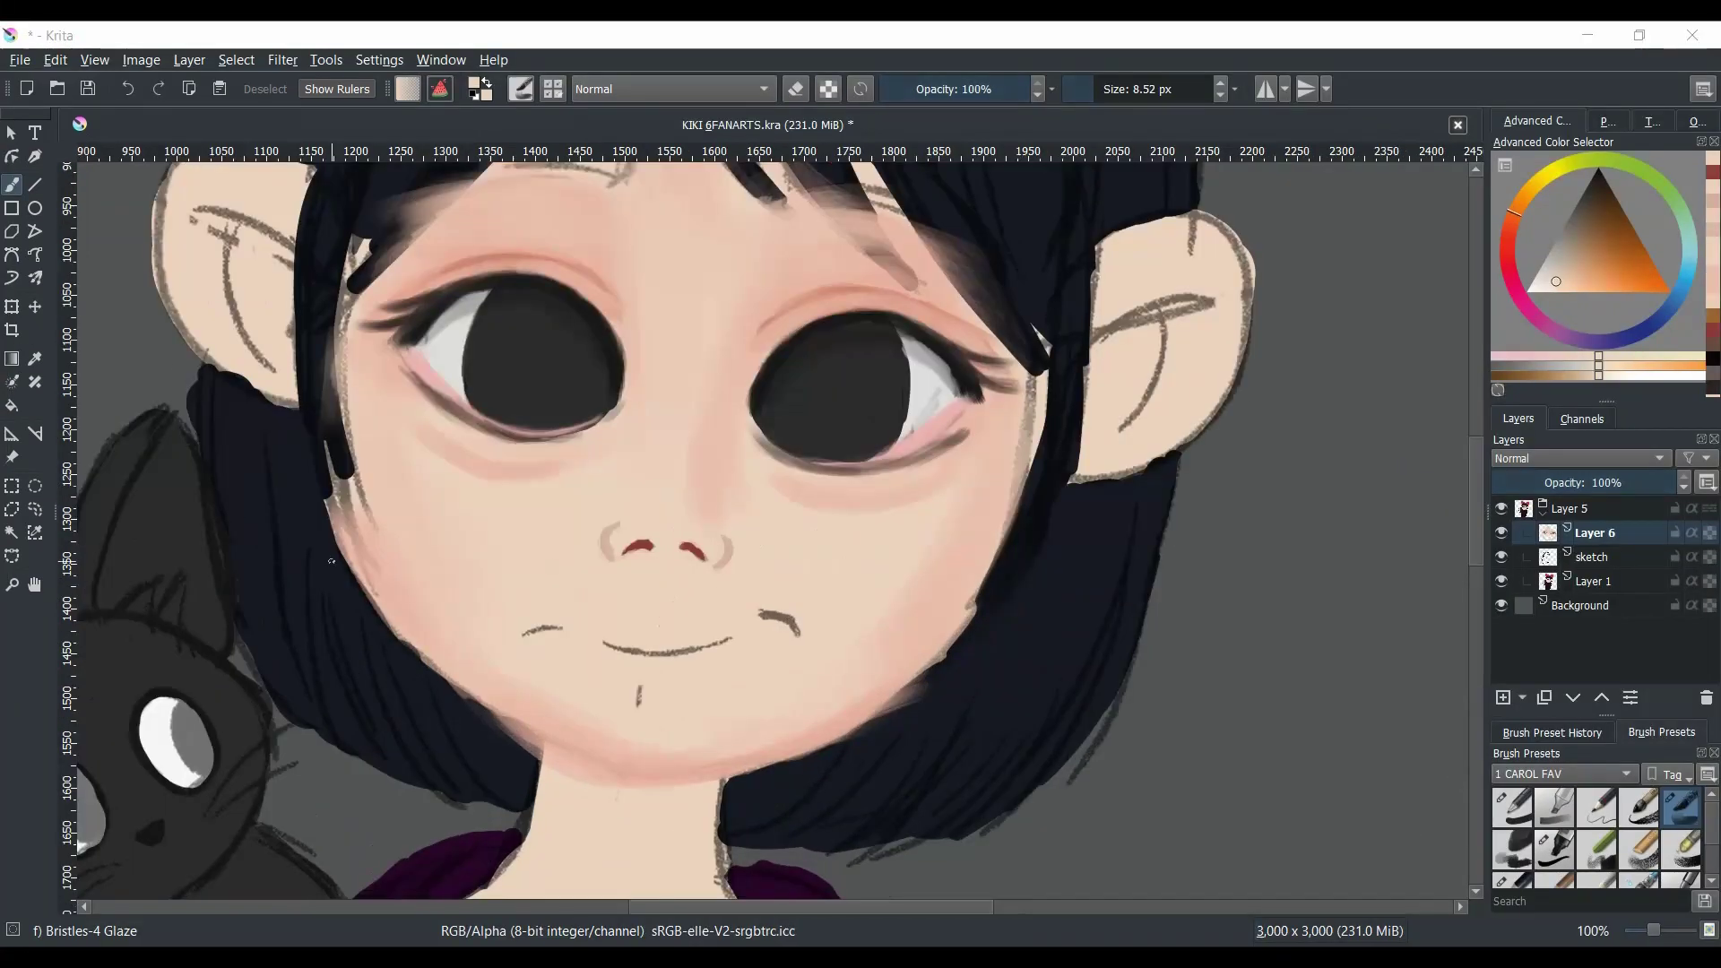
pyautogui.press('Tab')
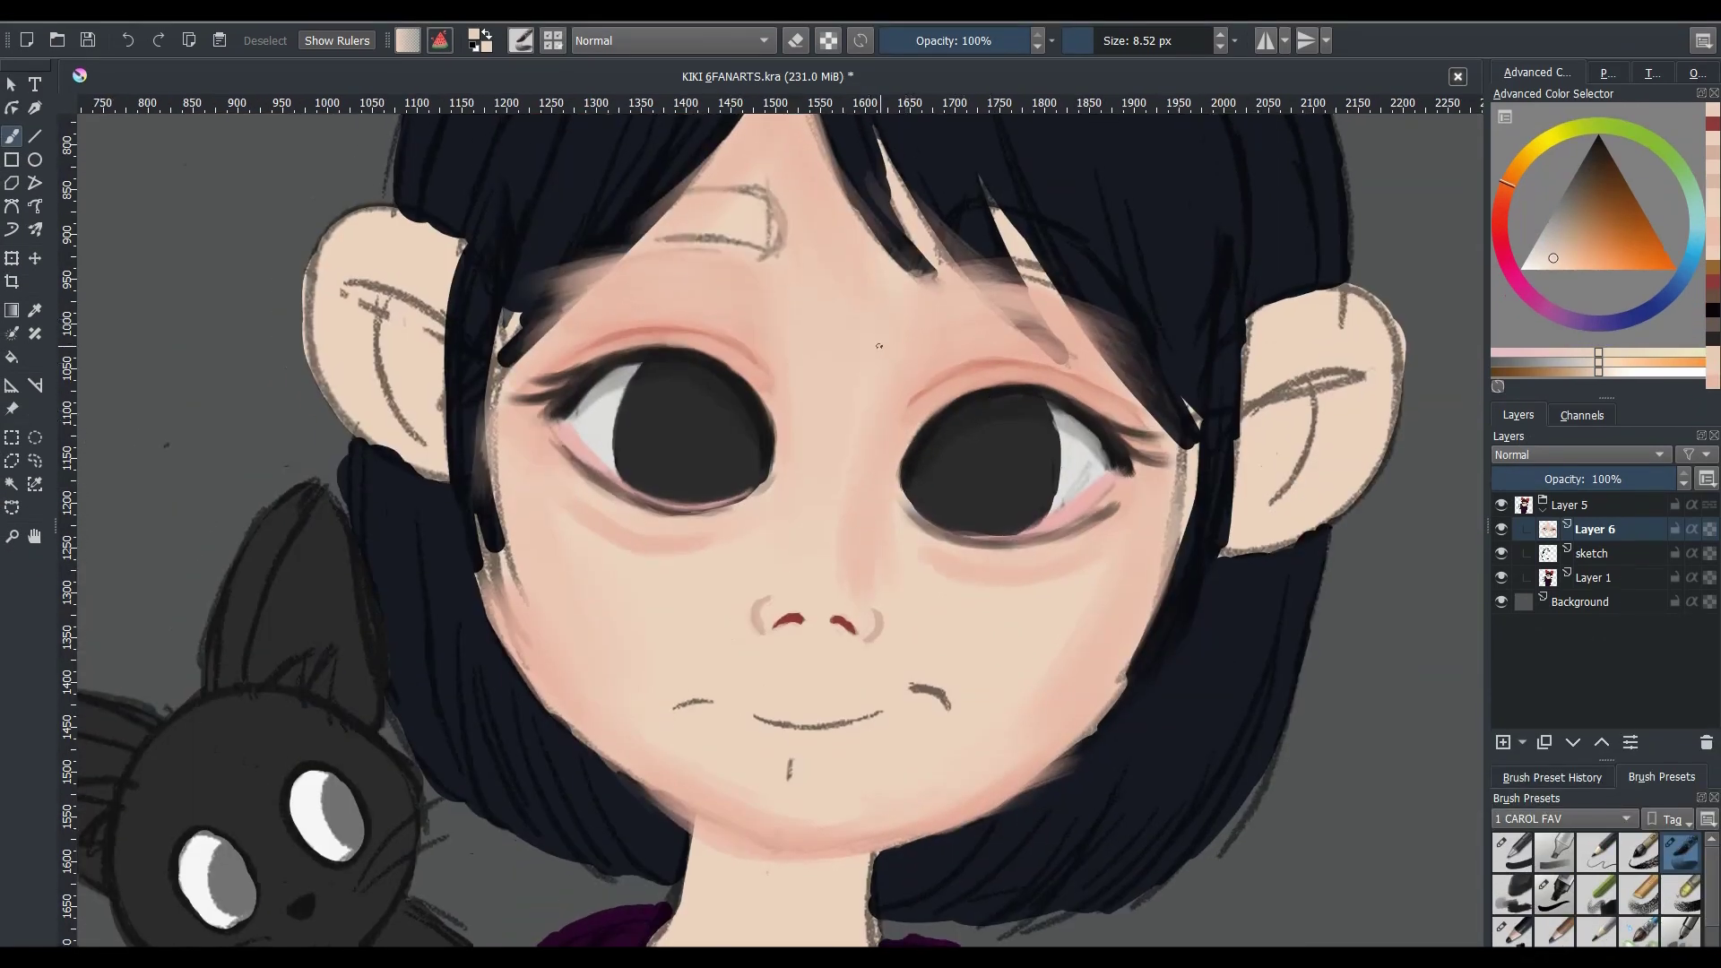
pyautogui.hotkey('ctrl', 'r')
pyautogui.moveTo(787, 589)
pyautogui.mouseDown()
pyautogui.moveTo(728, 629)
pyautogui.moveTo(771, 590)
pyautogui.mouseUp()
pyautogui.hotkey('ctrl', 't')
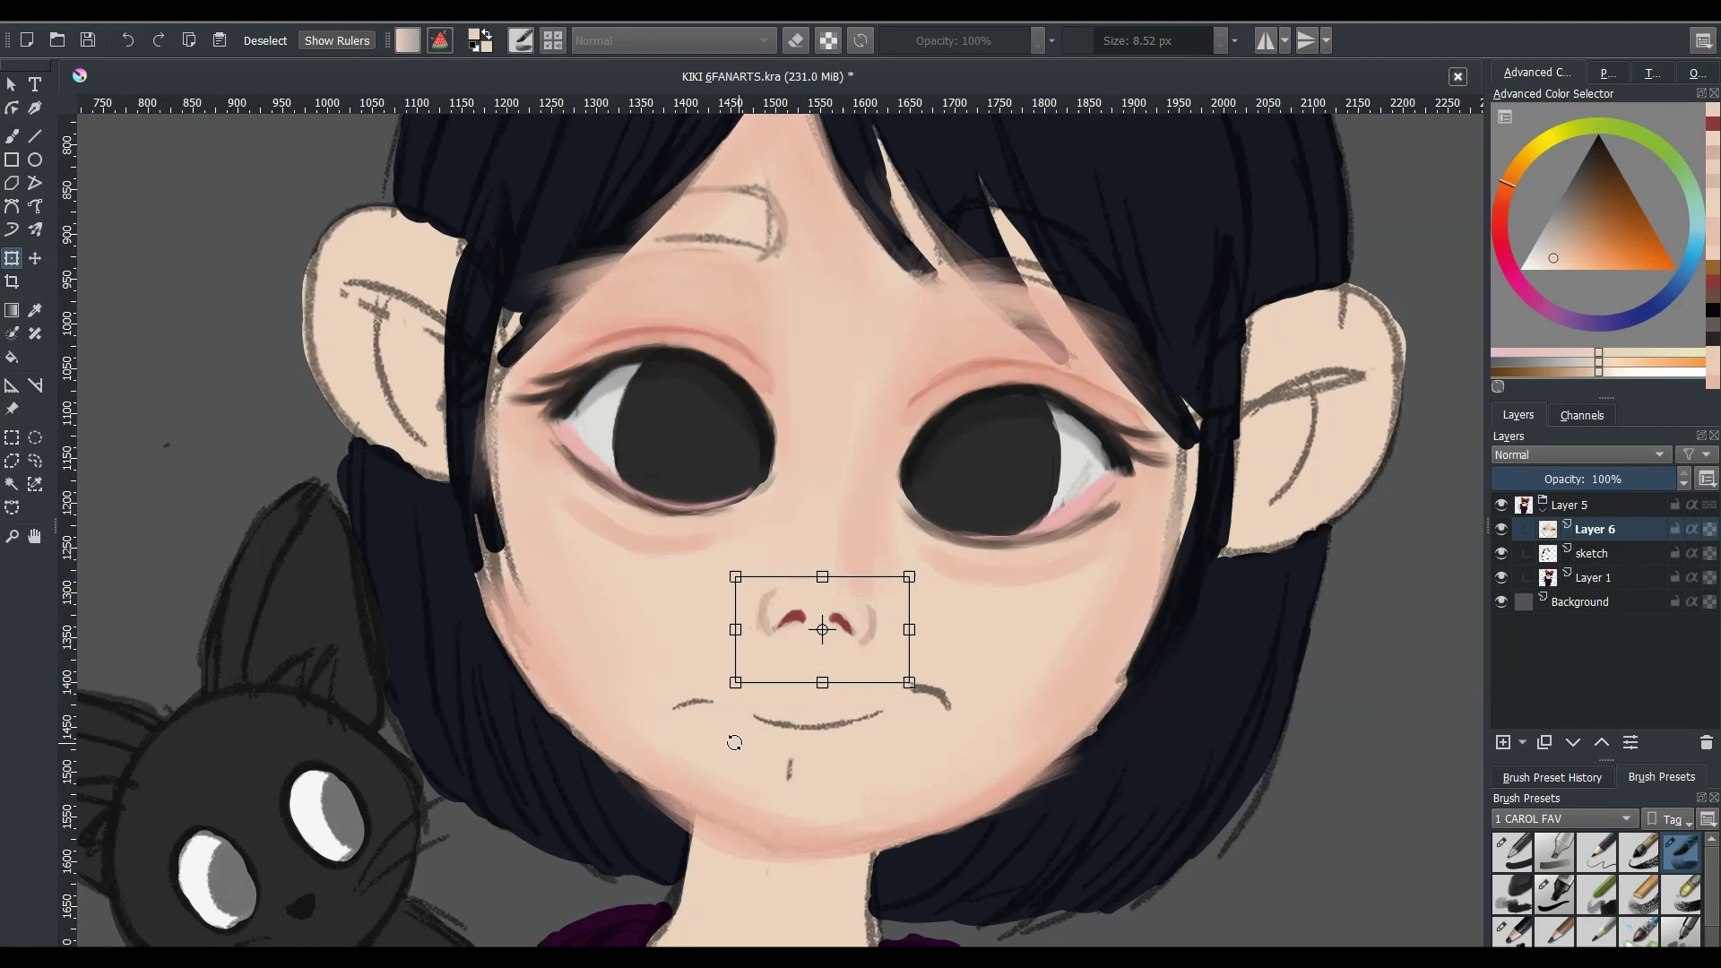
# - Finish the transform with the nose unchanged, deselect, and return to the Freehand Brush
pyautogui.press('Return')
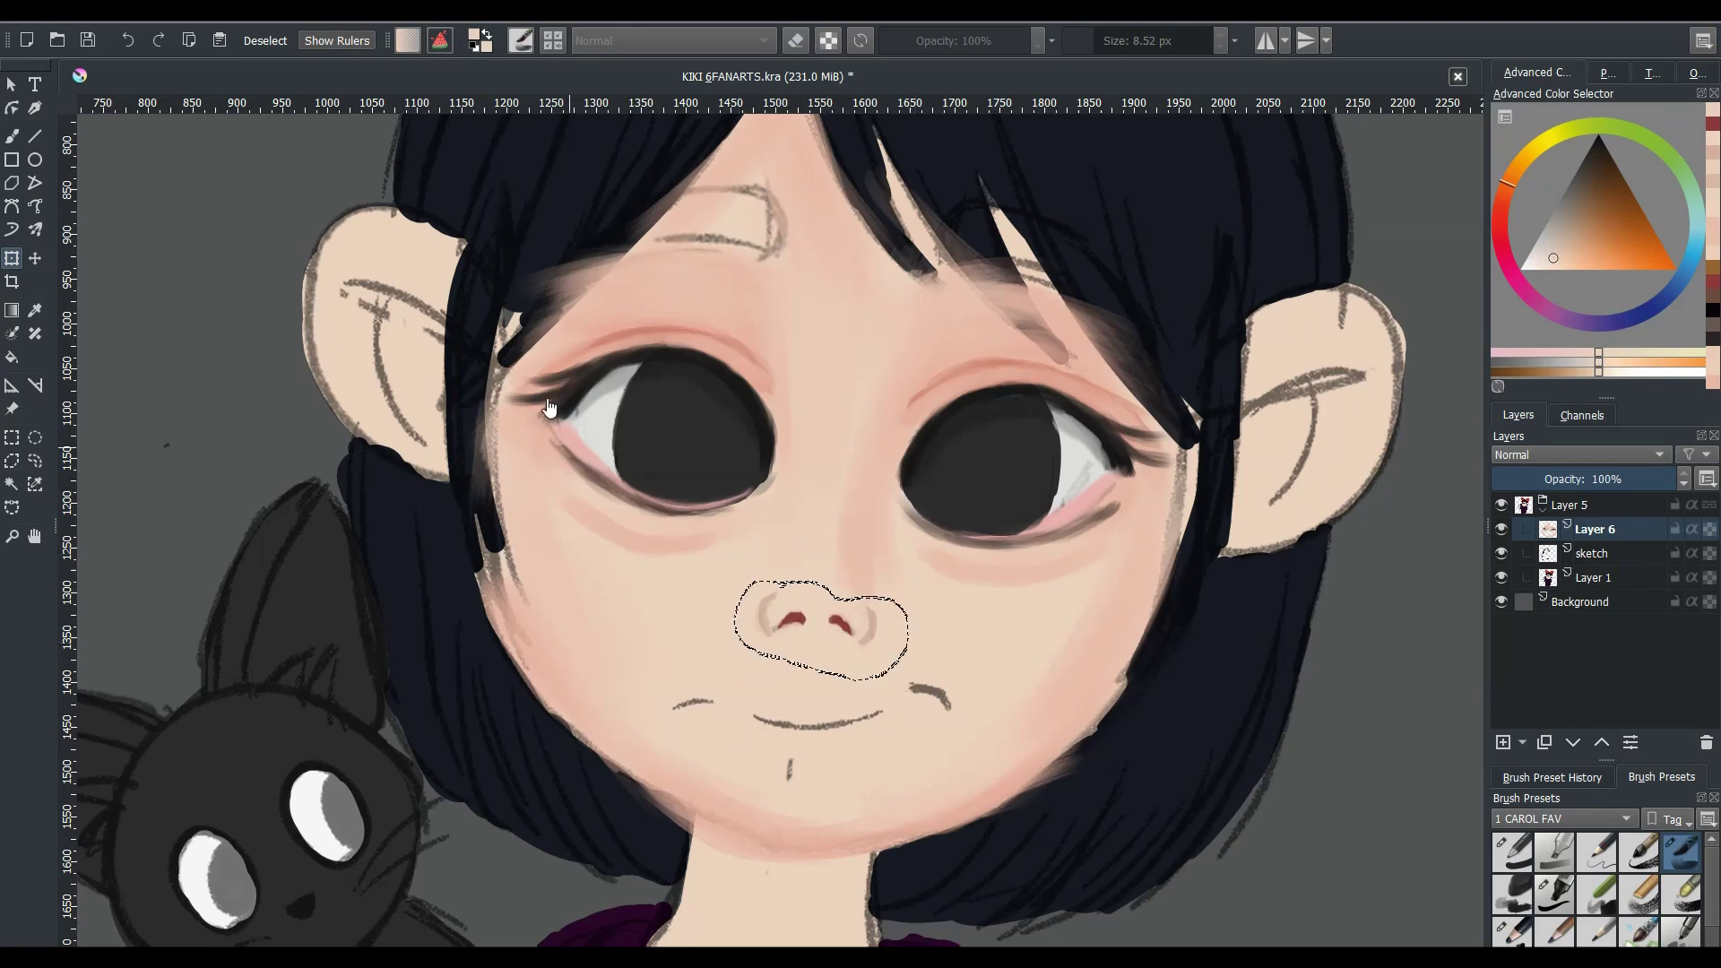
pyautogui.hotkey('ctrl', 'shift', 'a')
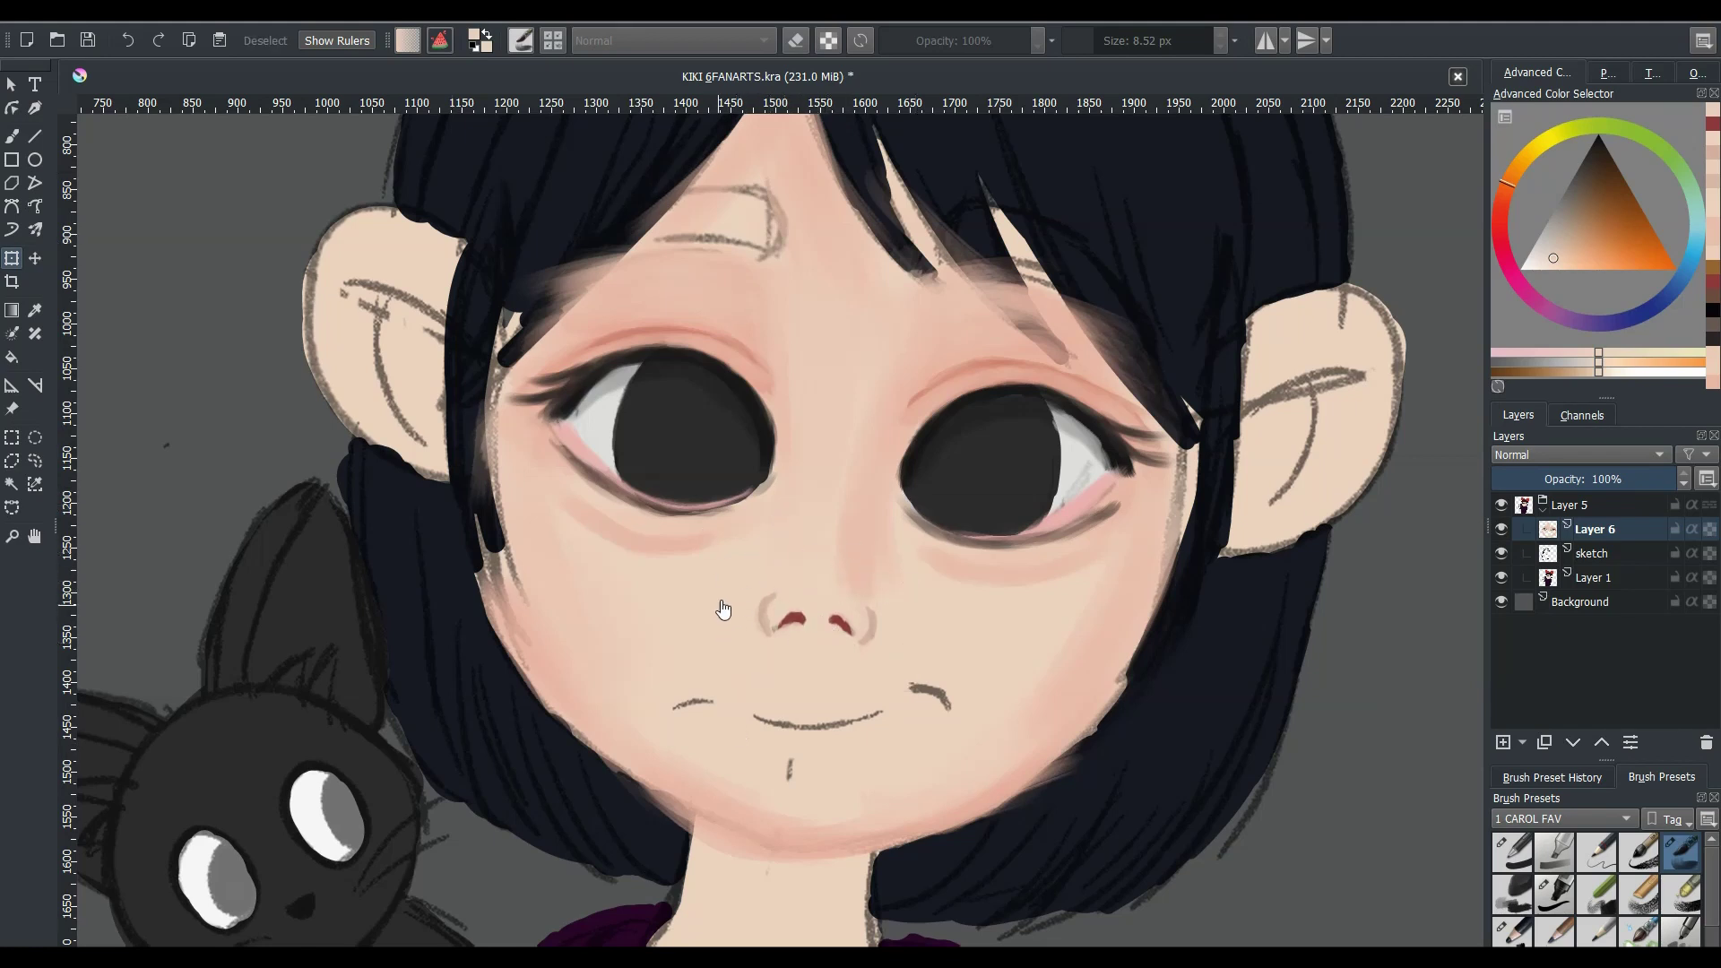
pyautogui.press('b')
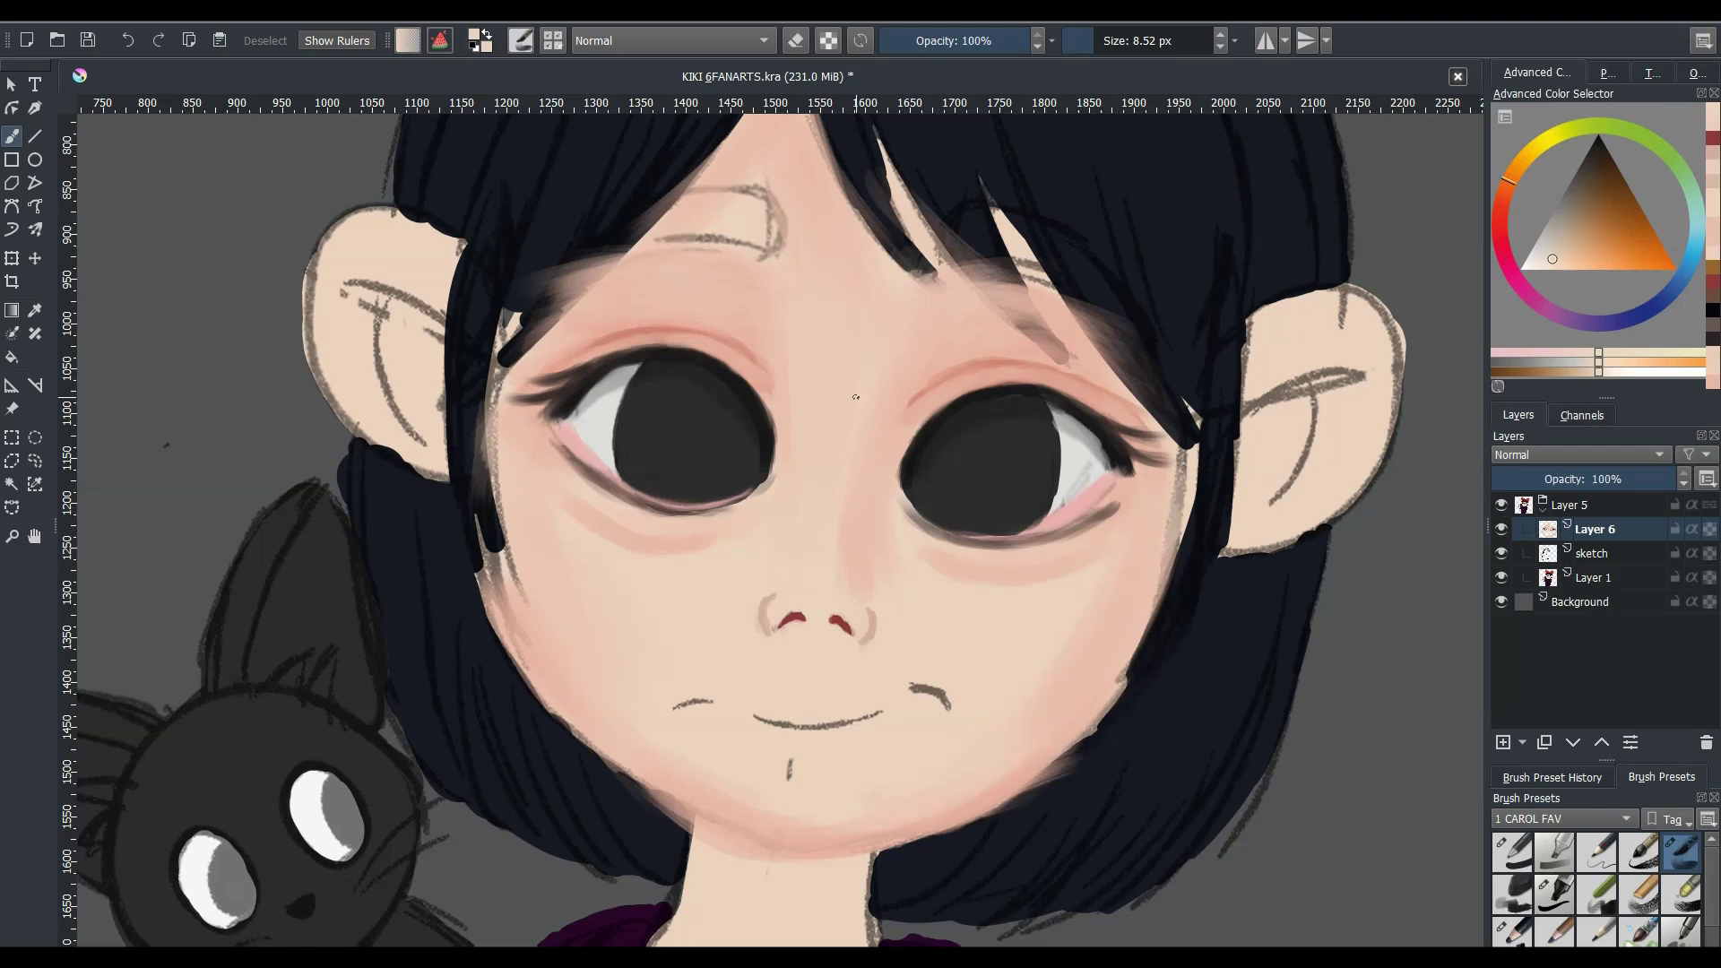
# - Deepen the right nostril and shade the nose bridge and tip with orange-brown
pyautogui.click(1578, 245)
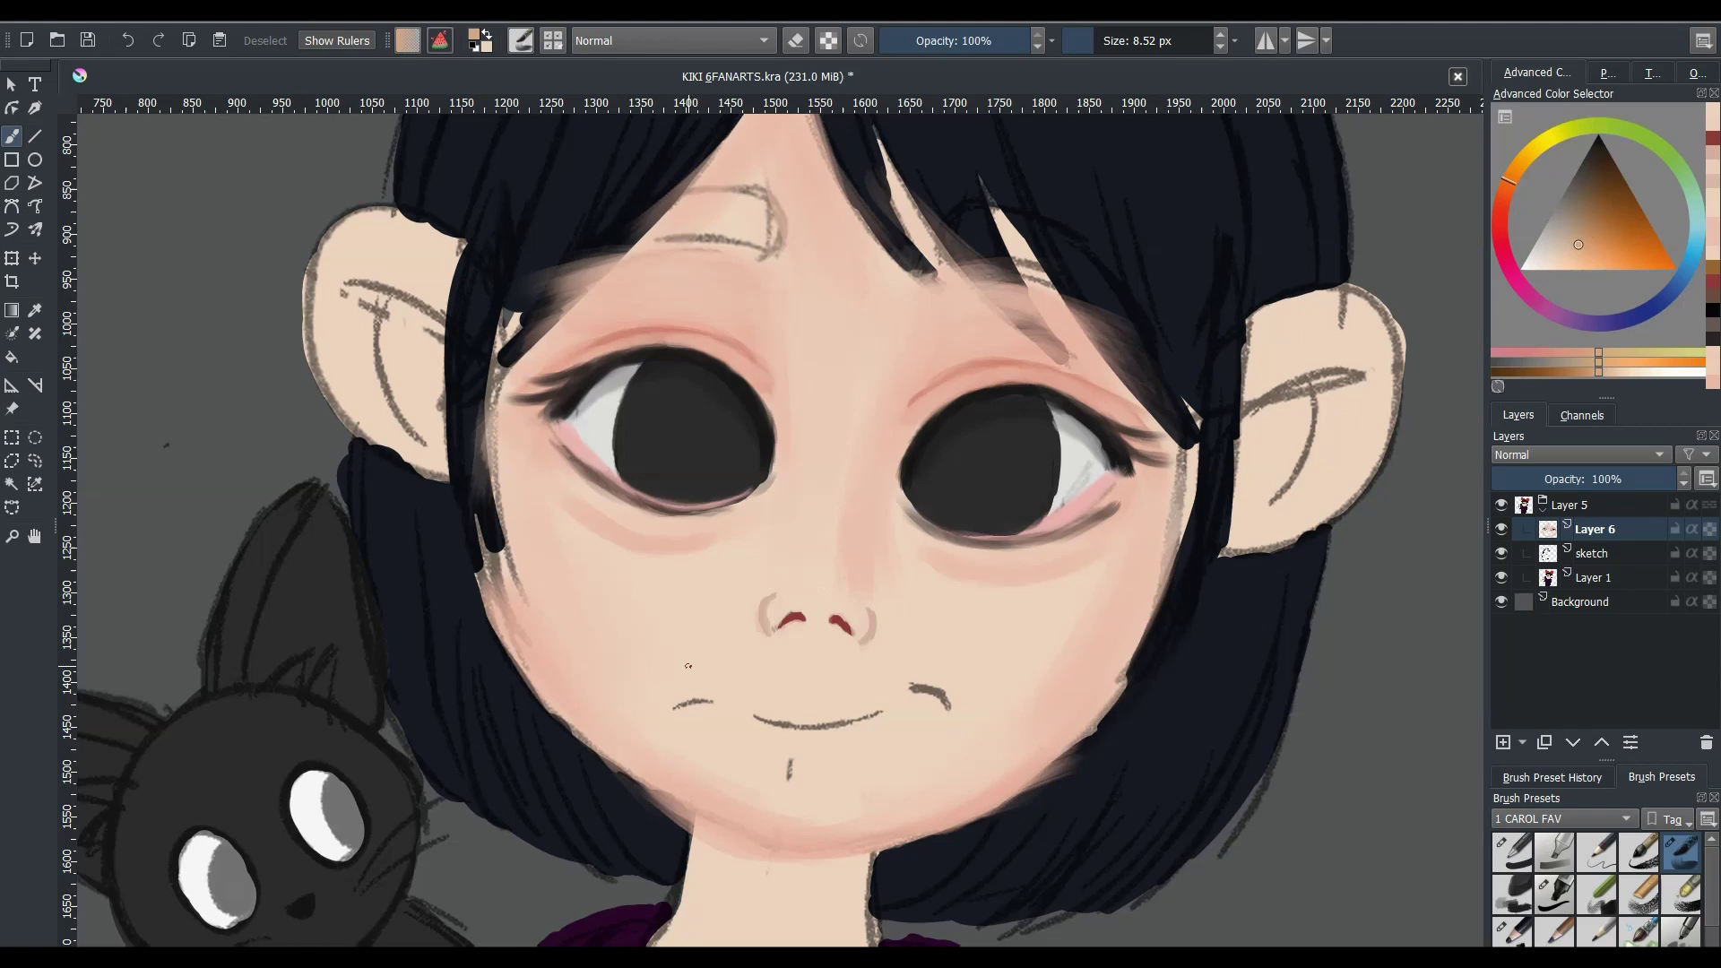
pyautogui.click(1616, 208)
pyautogui.moveTo(870, 611); pyautogui.dragTo(871, 639)
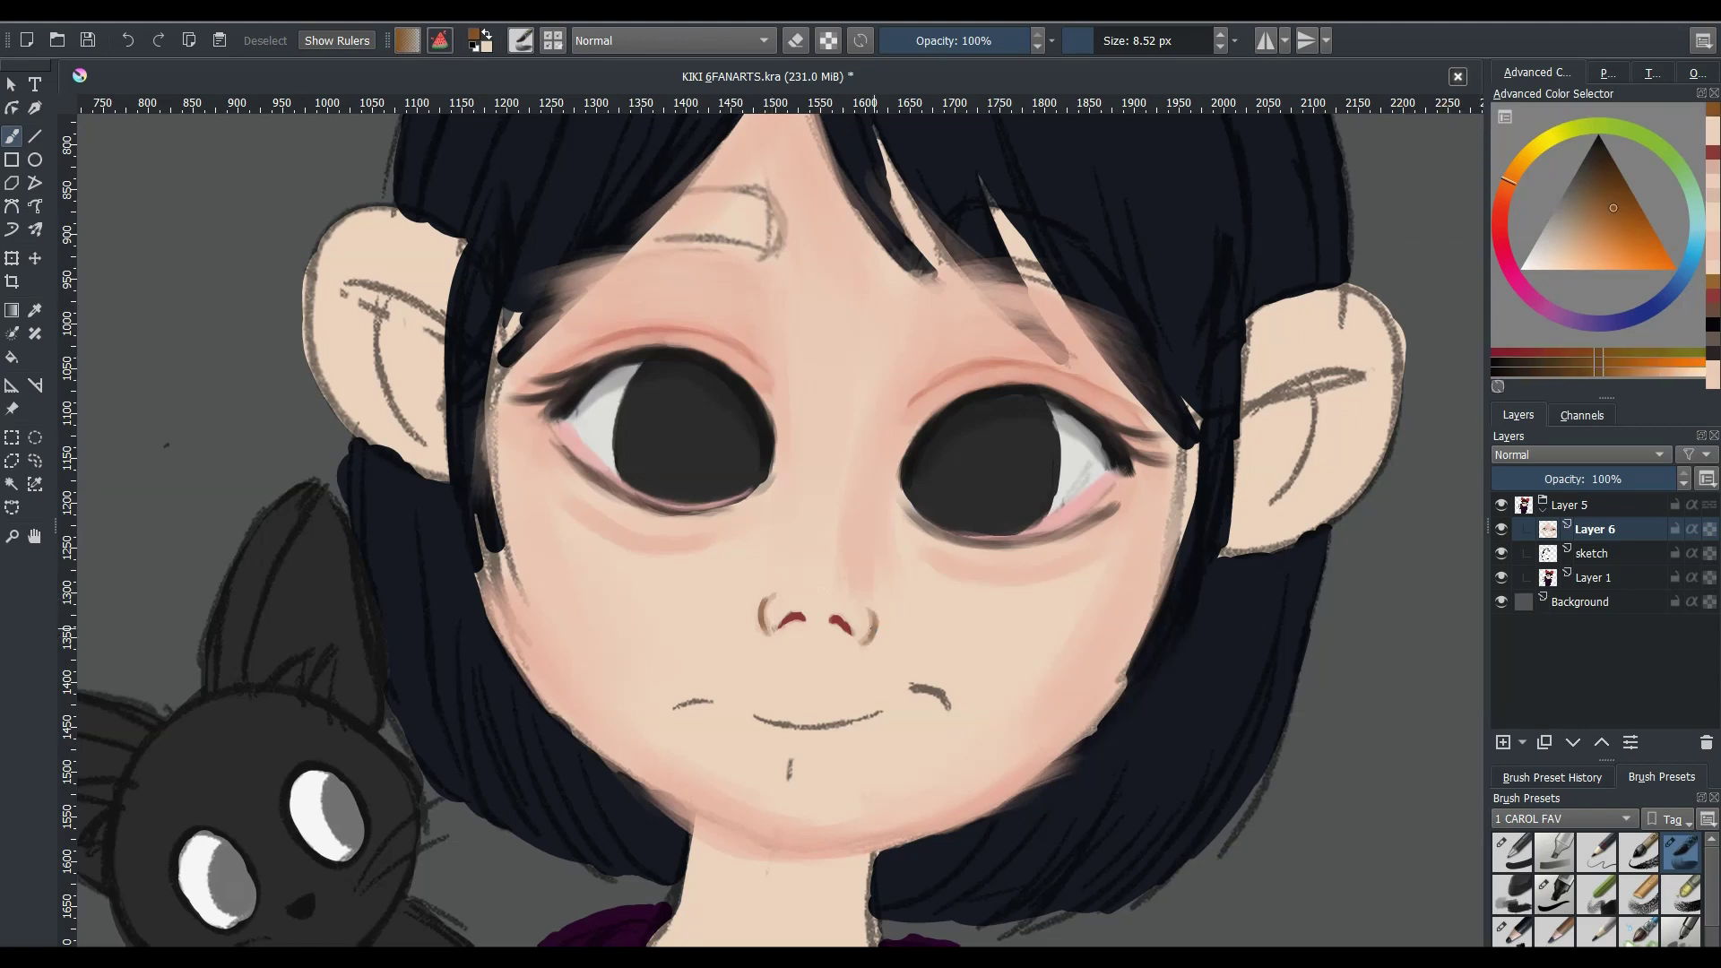
pyautogui.keyDown('ctrl'); pyautogui.click(859, 648); pyautogui.keyUp('ctrl')
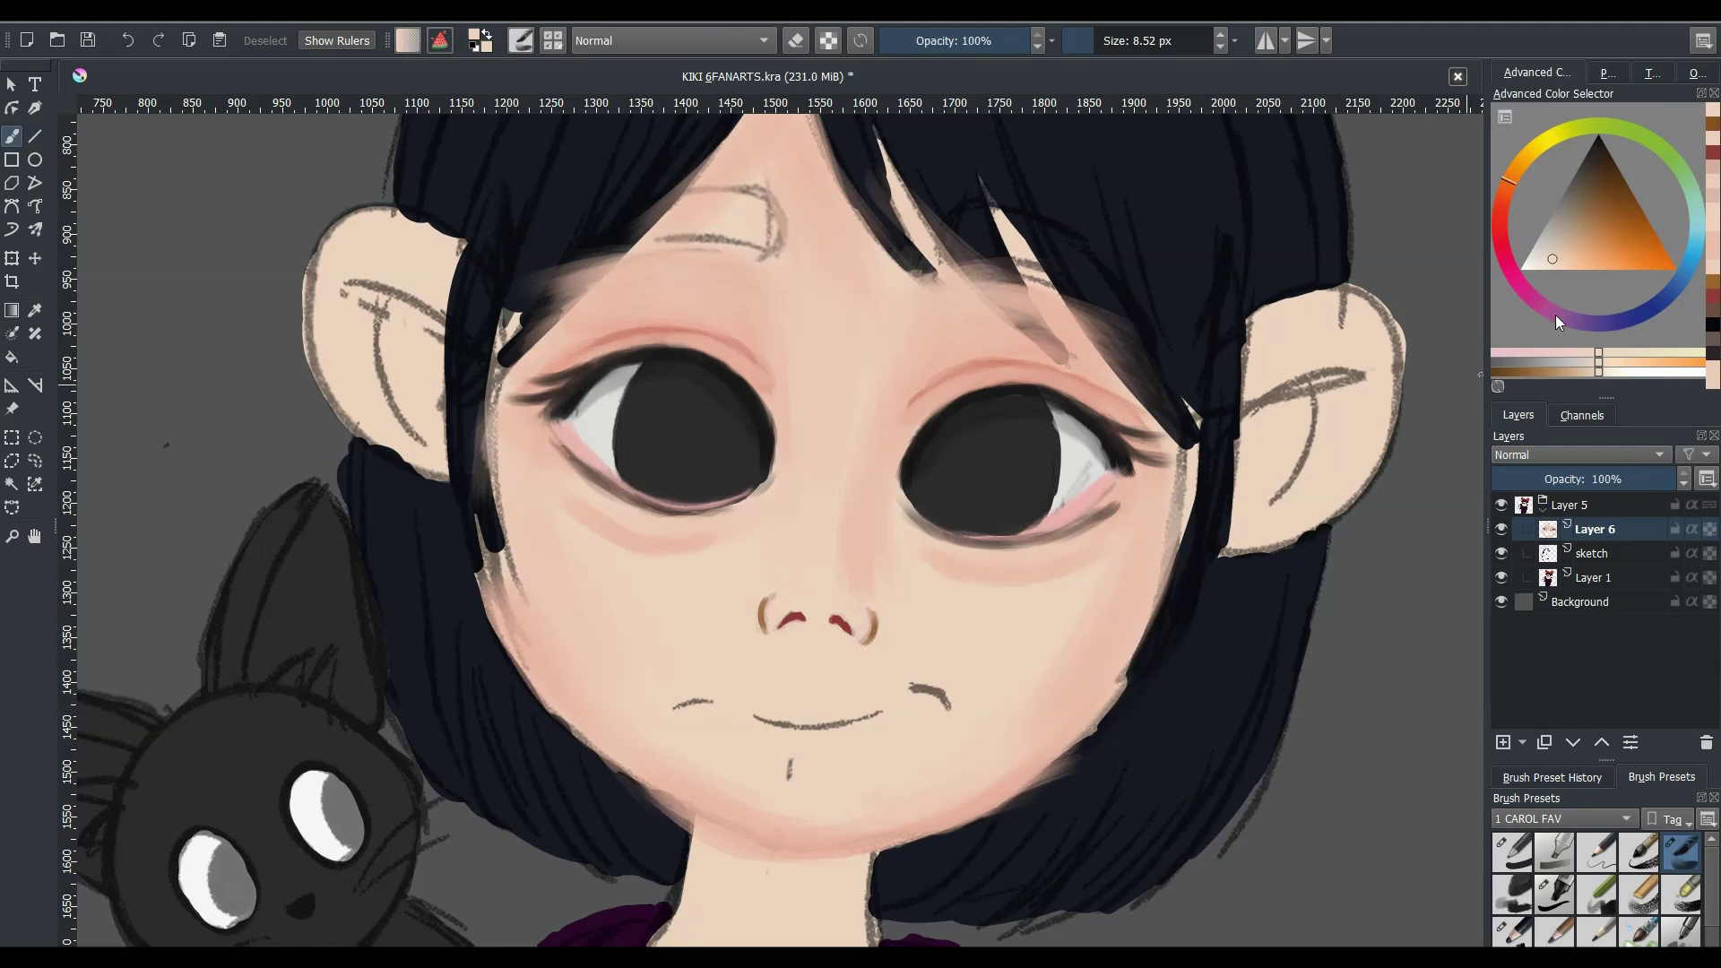
pyautogui.click(1709, 128)
pyautogui.moveTo(757, 590)
pyautogui.mouseDown()
pyautogui.moveTo(807, 614)
pyautogui.moveTo(847, 603)
pyautogui.moveTo(865, 632)
pyautogui.moveTo(782, 606)
pyautogui.moveTo(842, 614)
pyautogui.moveTo(861, 619)
pyautogui.moveTo(773, 616)
pyautogui.moveTo(829, 595)
pyautogui.moveTo(856, 610)
pyautogui.moveTo(829, 638)
pyautogui.moveTo(788, 632)
pyautogui.moveTo(861, 644)
pyautogui.mouseUp()
pyautogui.moveTo(771, 601); pyautogui.dragTo(809, 584)
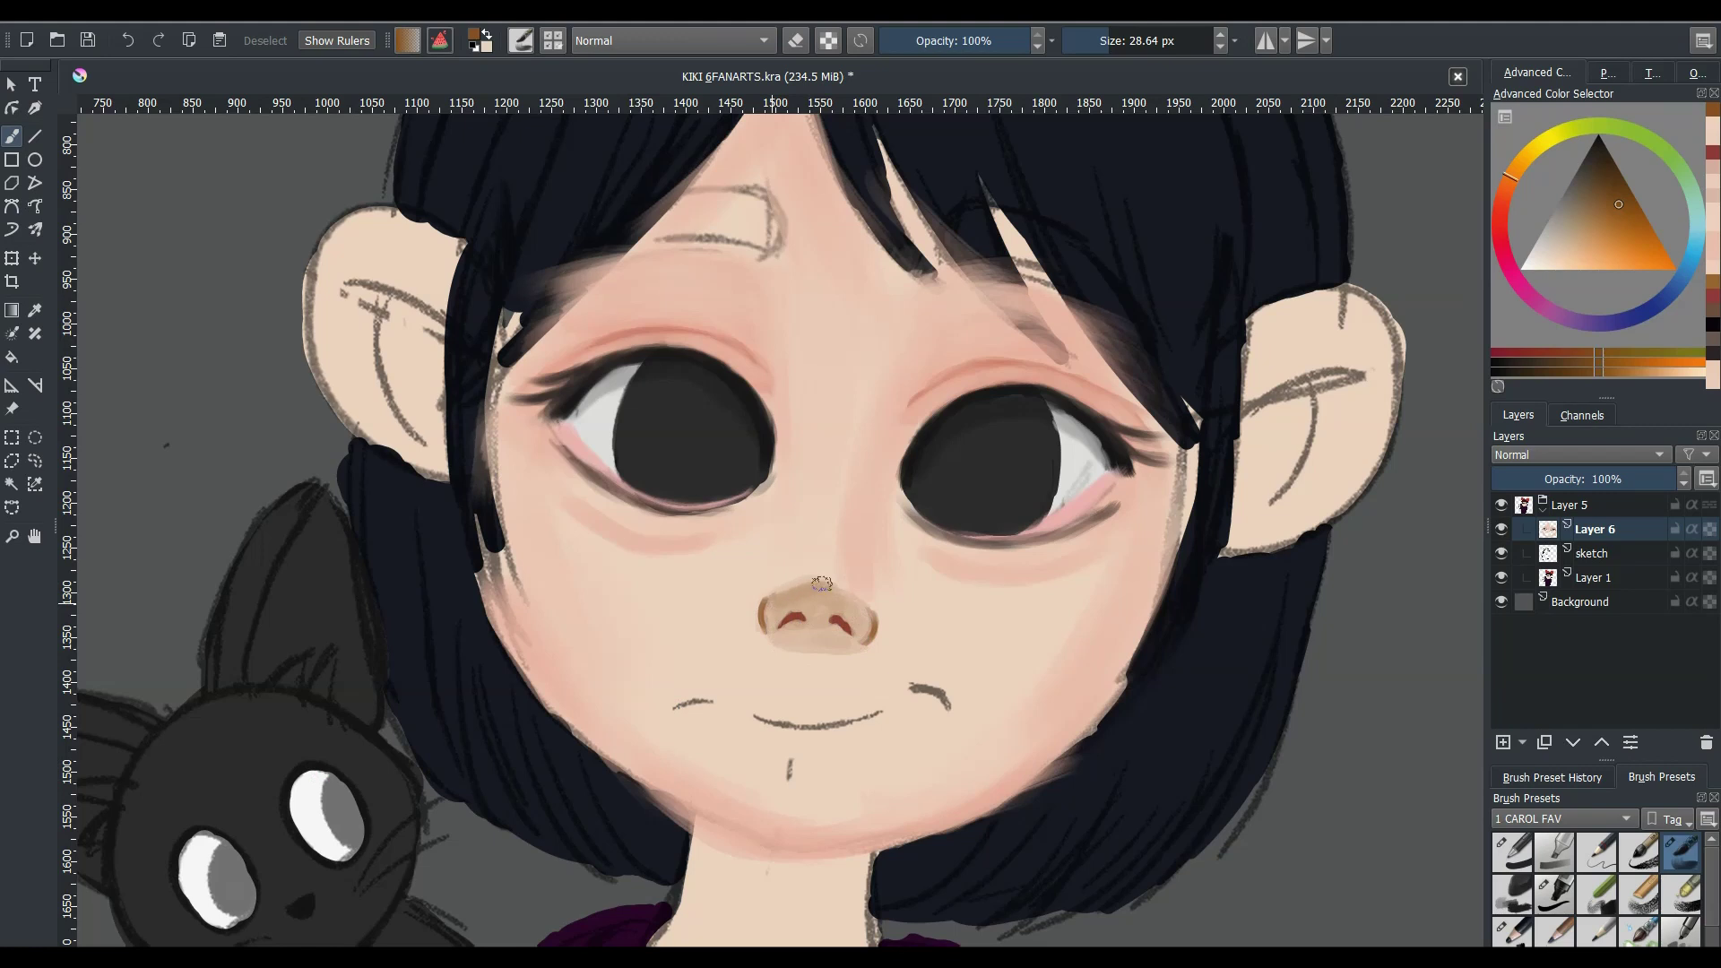
# - Touch up the nose top with lighter and darker tones, then lay light peach over it
pyautogui.keyDown('ctrl'); pyautogui.click(780, 593); pyautogui.keyUp('ctrl')
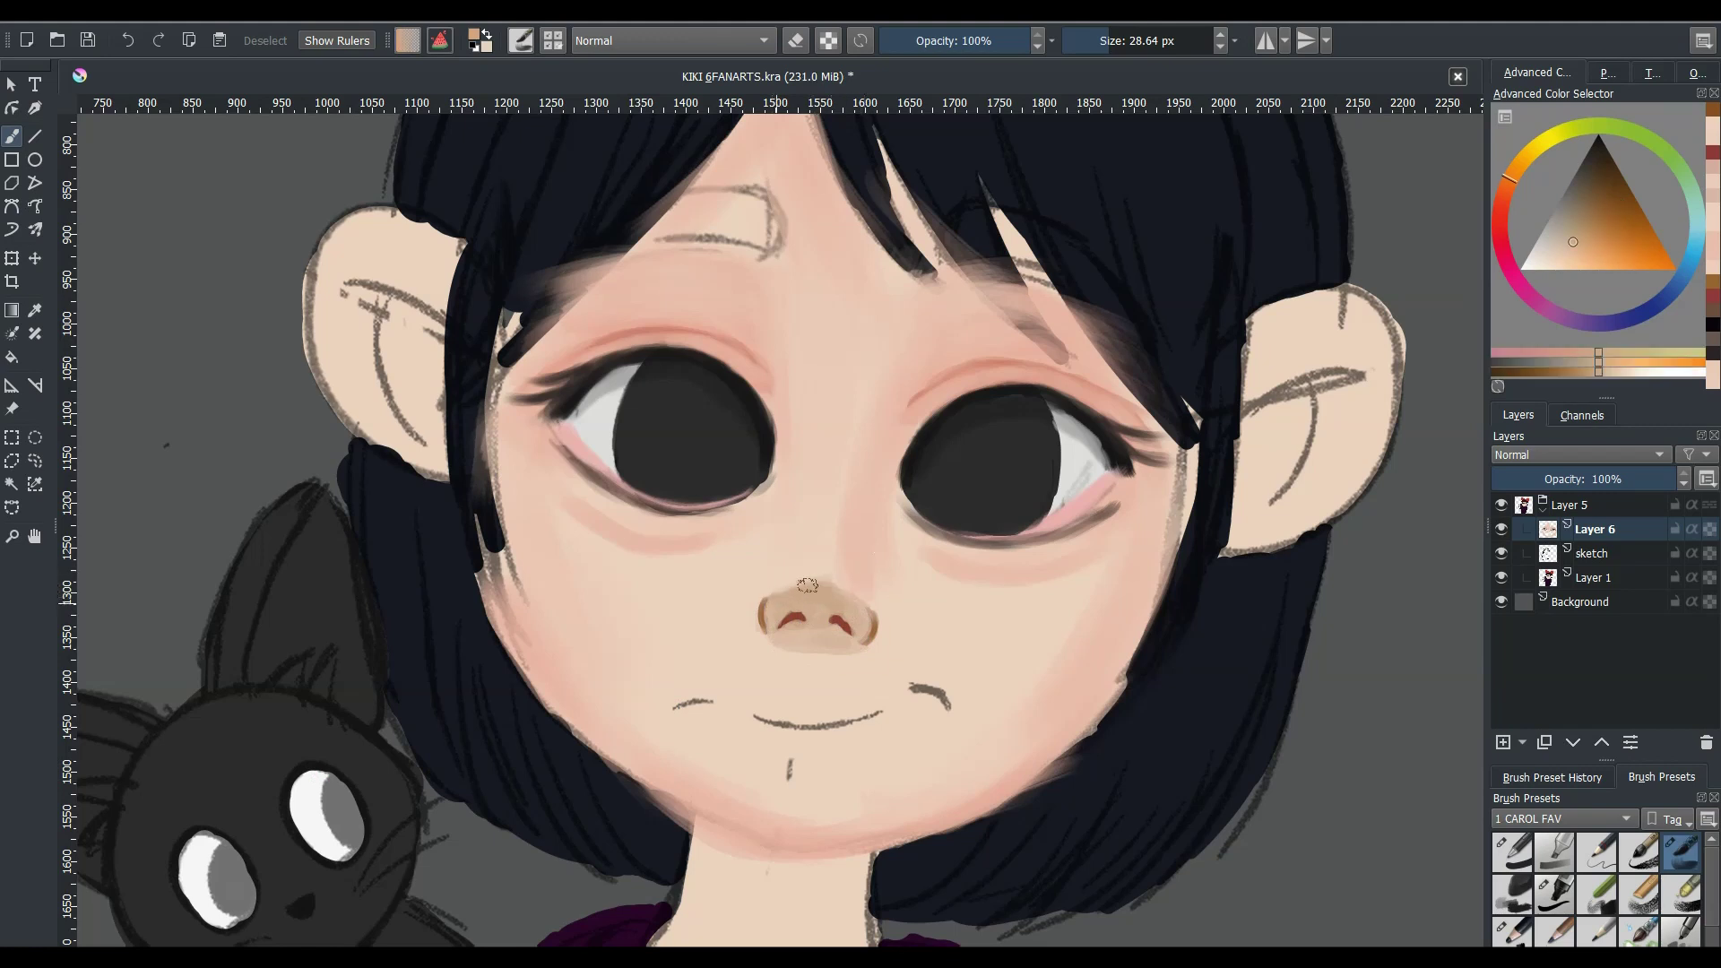
pyautogui.click(847, 602)
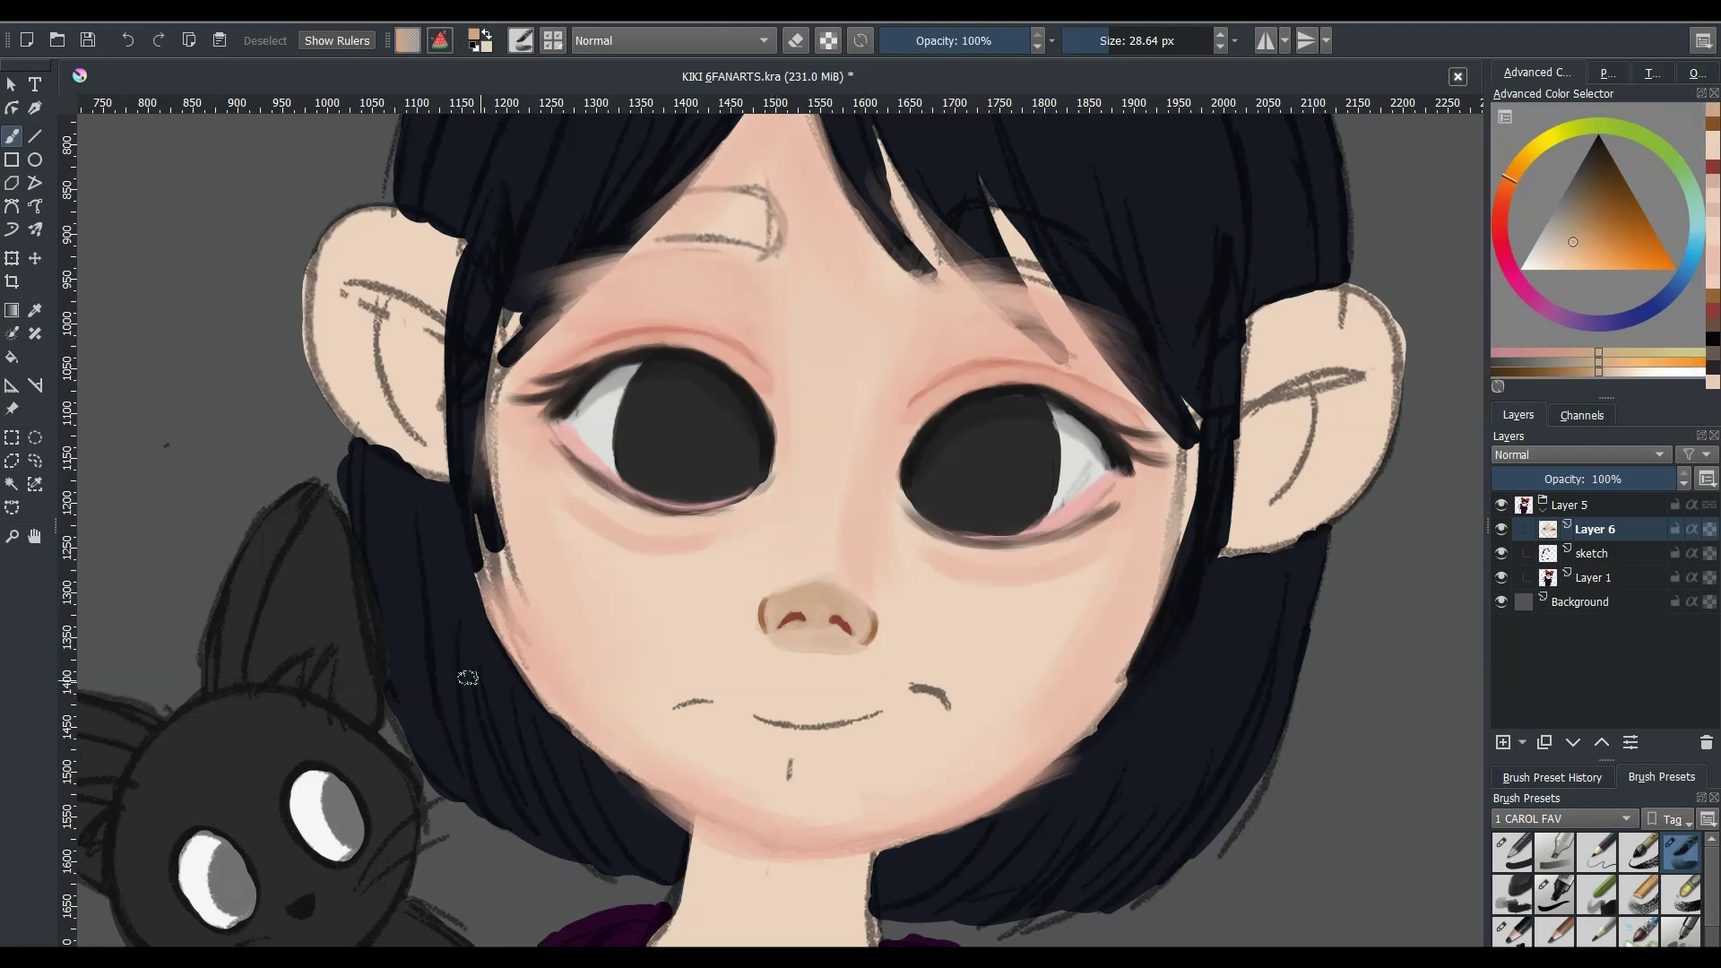
pyautogui.press('[')
pyautogui.press('[')
pyautogui.press('[')
pyautogui.click(813, 583)
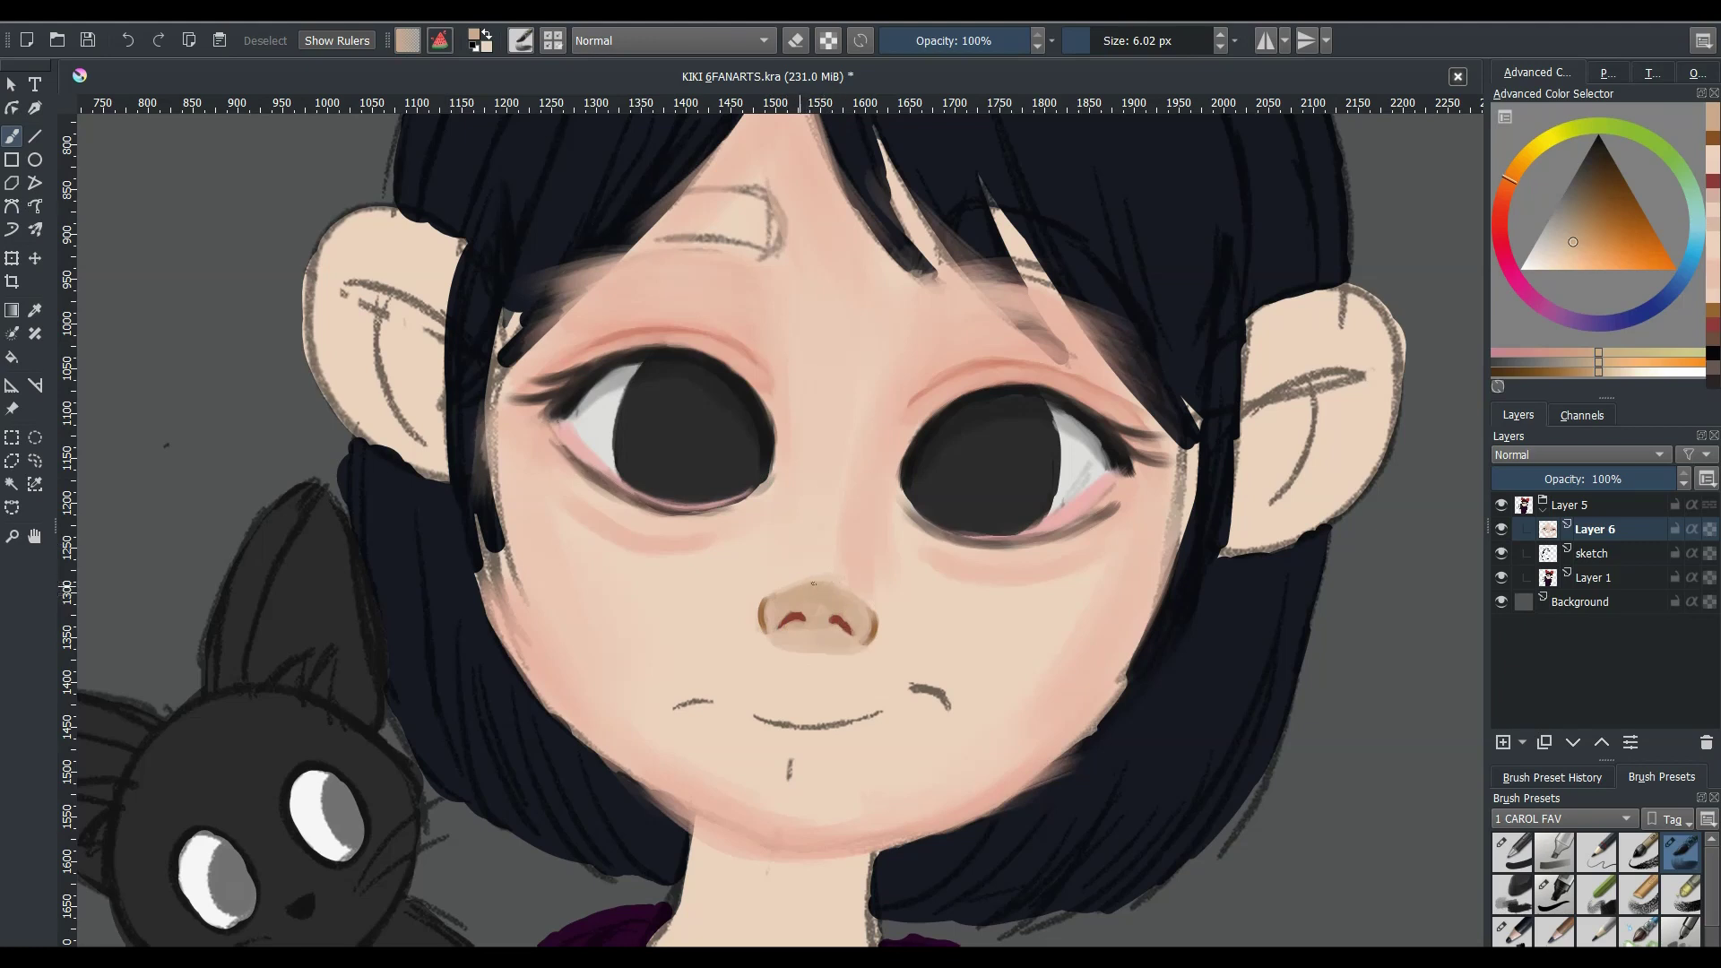
pyautogui.click(1715, 137)
pyautogui.click(830, 585)
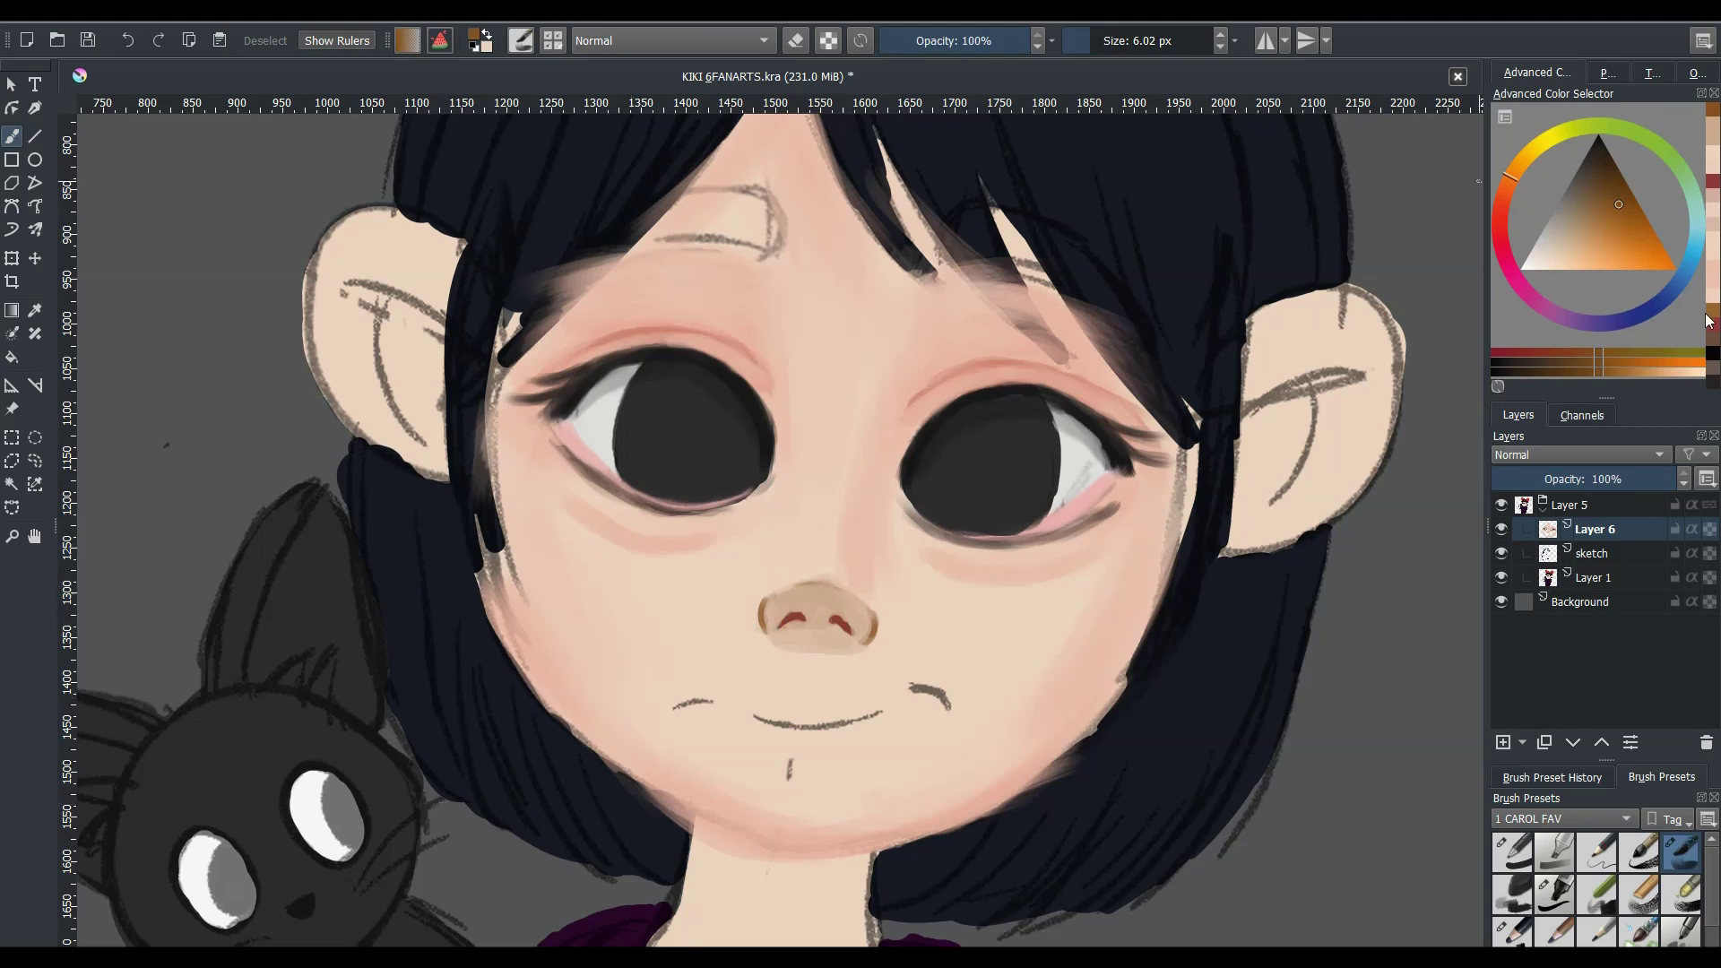
pyautogui.click(1714, 231)
pyautogui.moveTo(784, 603)
pyautogui.mouseDown()
pyautogui.moveTo(829, 605)
pyautogui.moveTo(784, 632)
pyautogui.mouseUp()
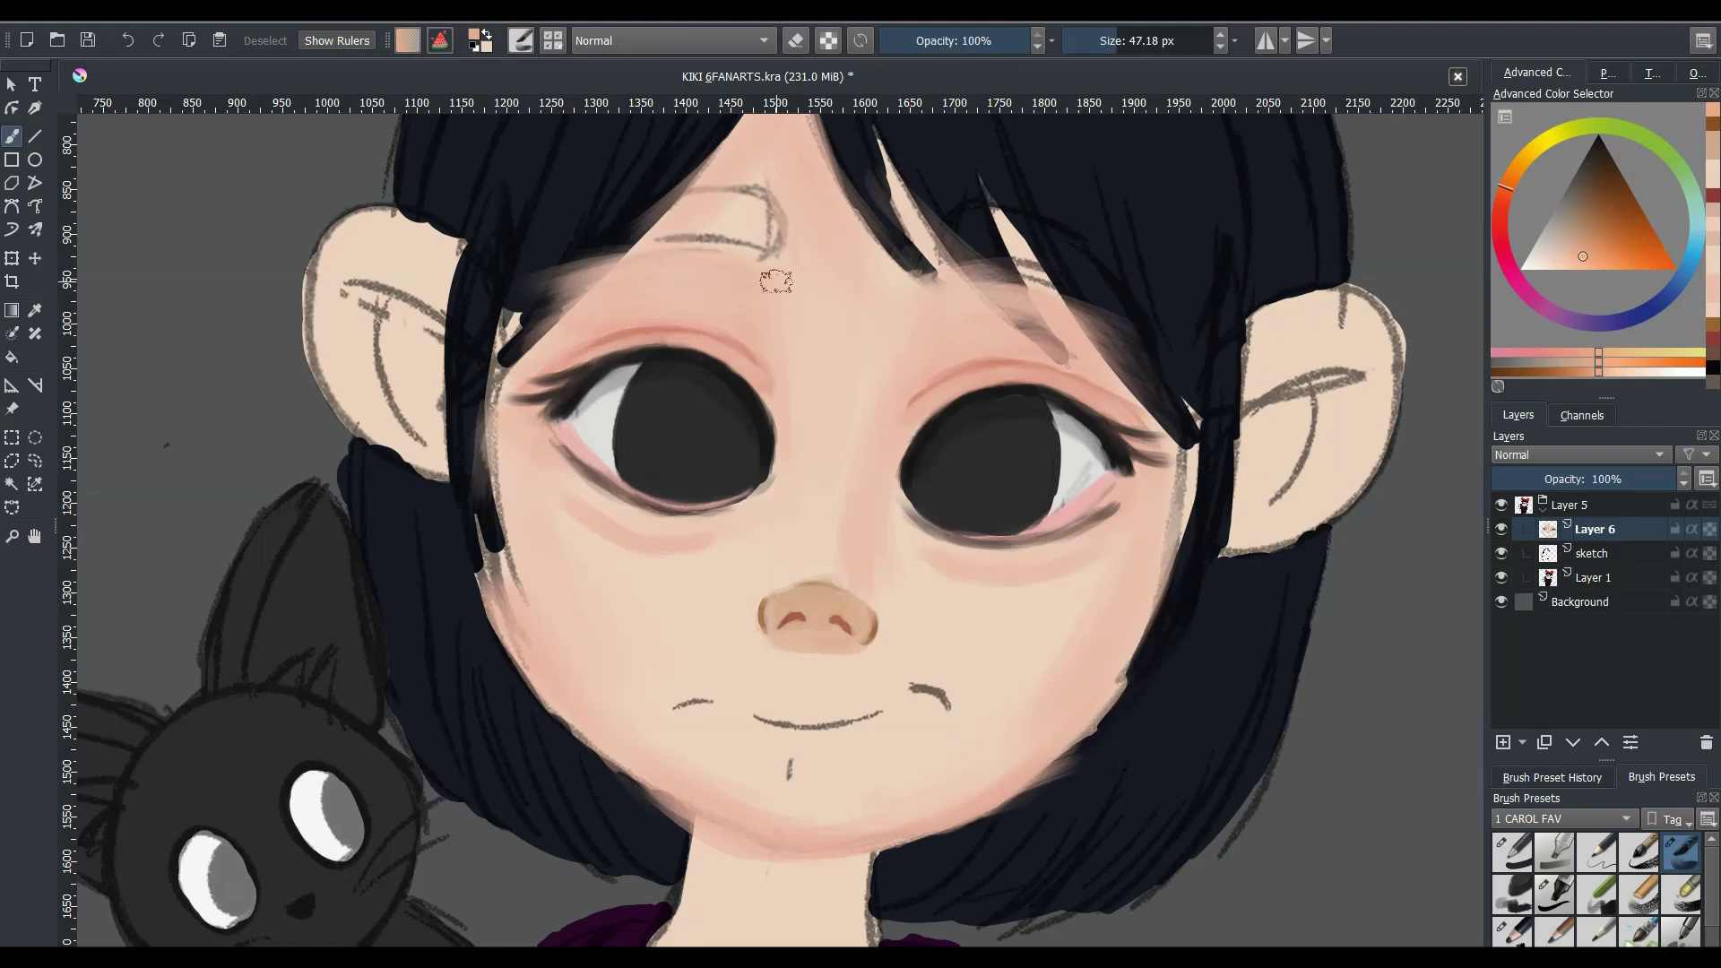
pyautogui.keyDown('ctrl'); pyautogui.click(780, 655); pyautogui.keyUp('ctrl')
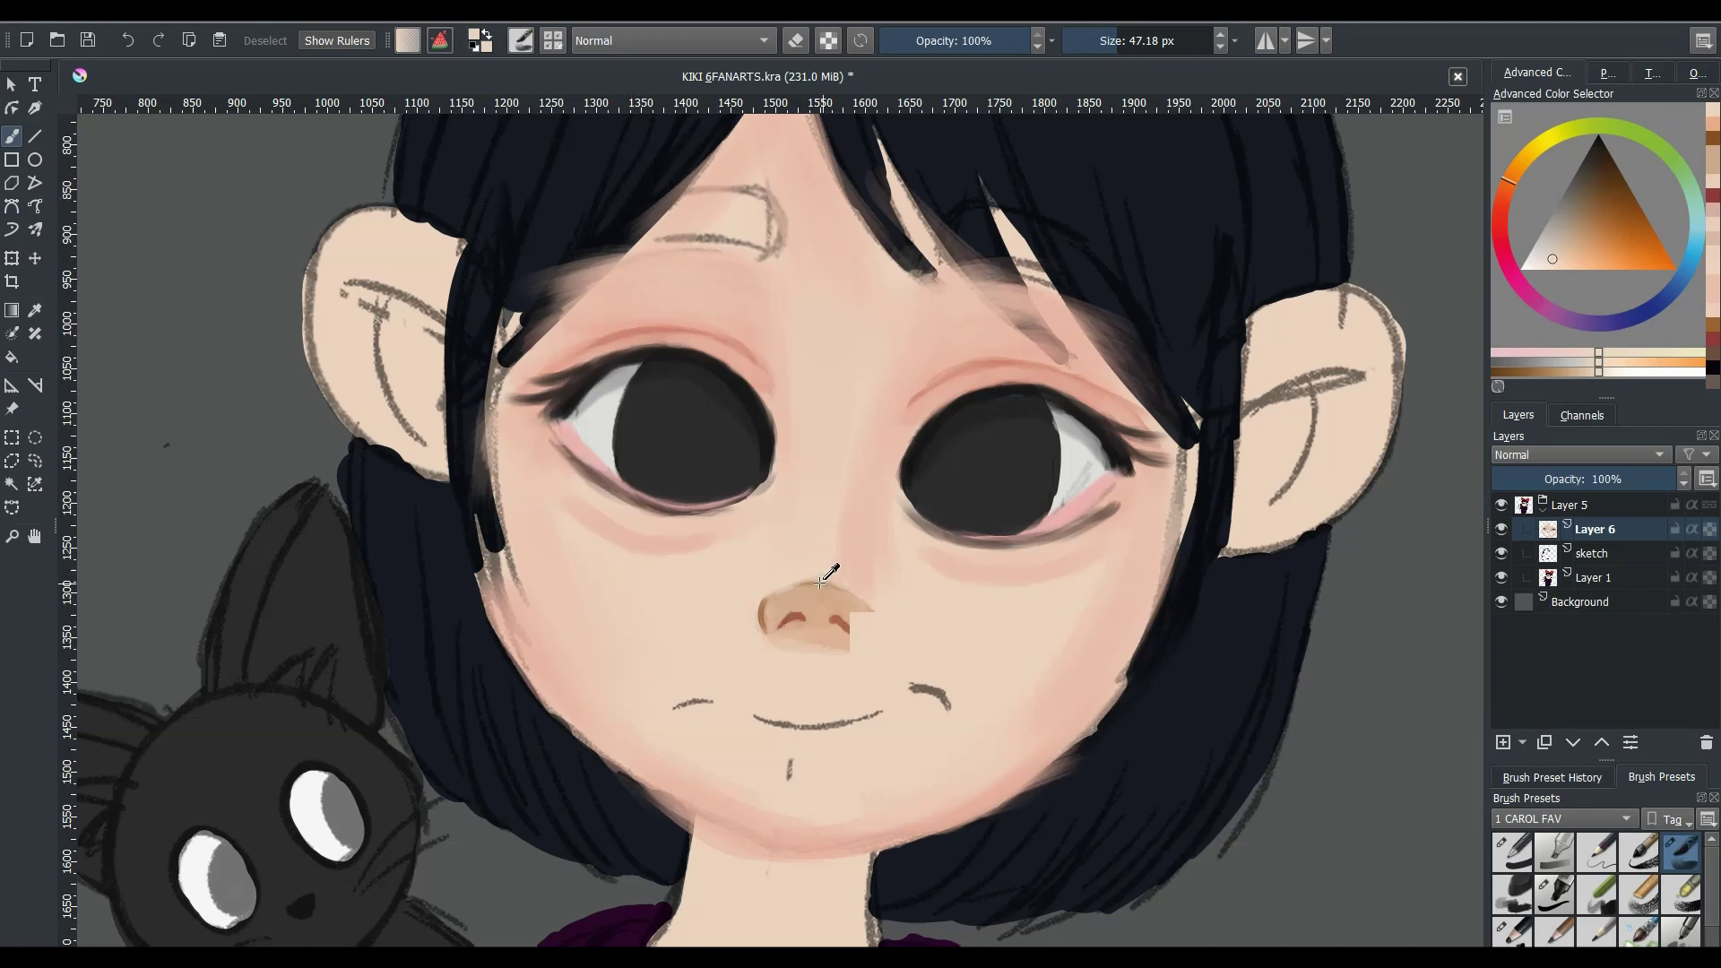
# - Shade the nose underside and round out its top edge with sampled skin tones
pyautogui.keyDown('ctrl'); pyautogui.click(874, 632); pyautogui.keyUp('ctrl')
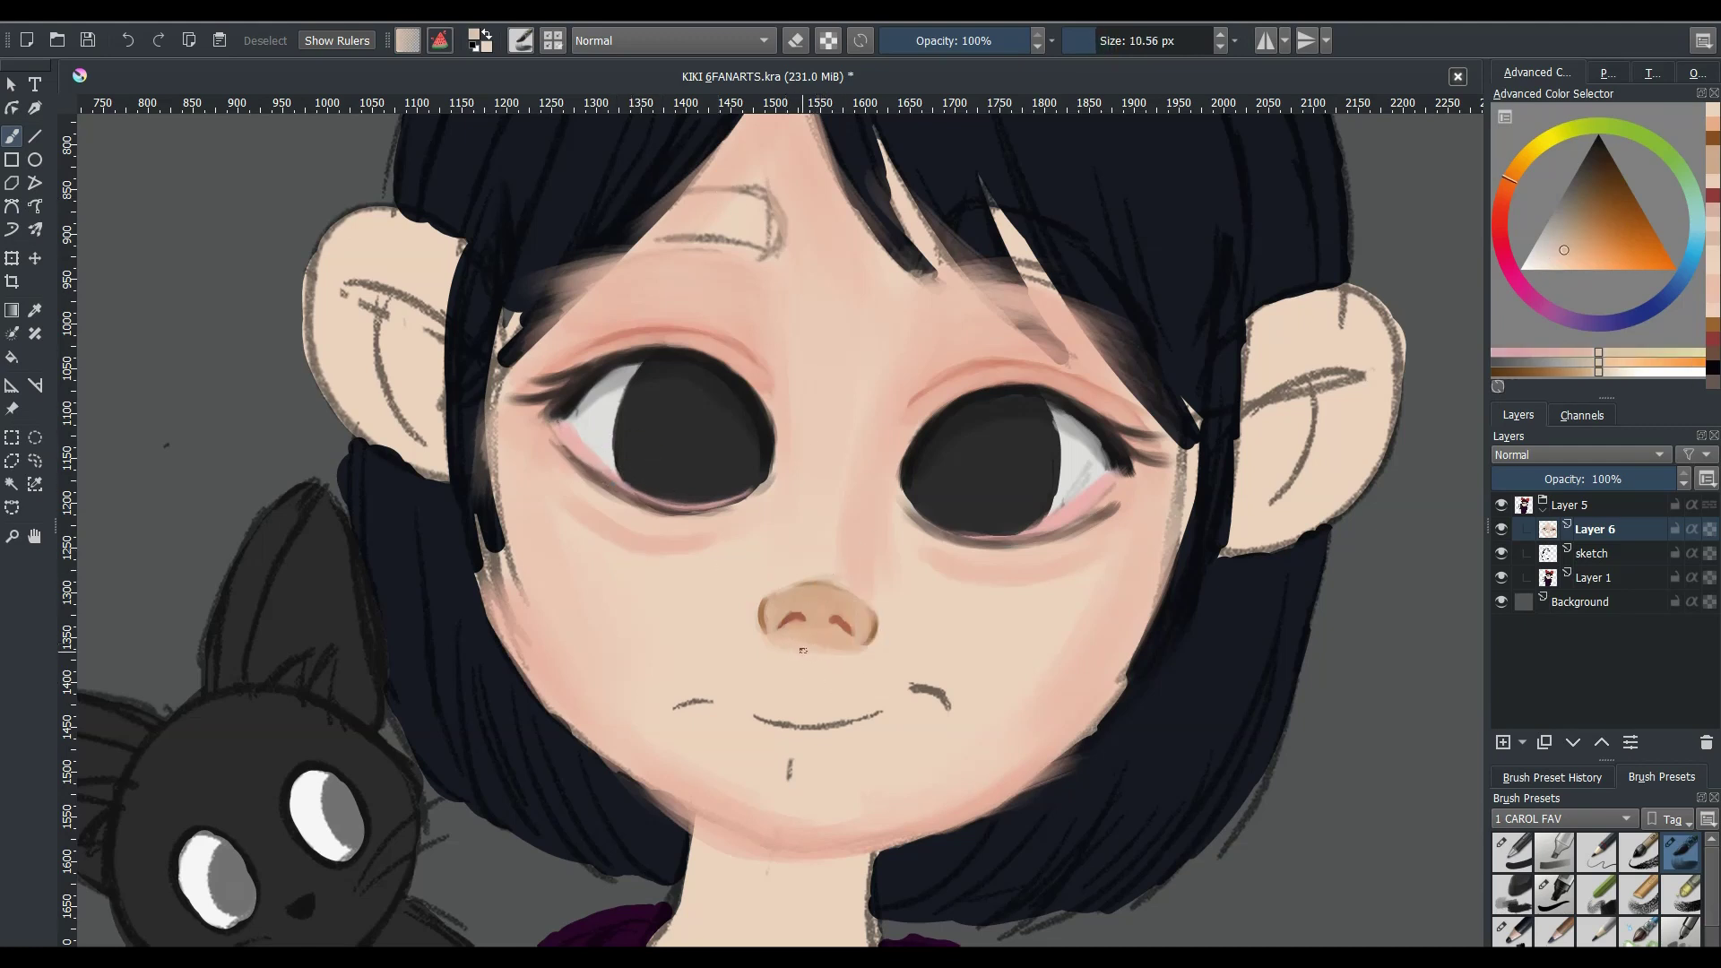
pyautogui.keyDown('ctrl'); pyautogui.click(813, 581); pyautogui.keyUp('ctrl')
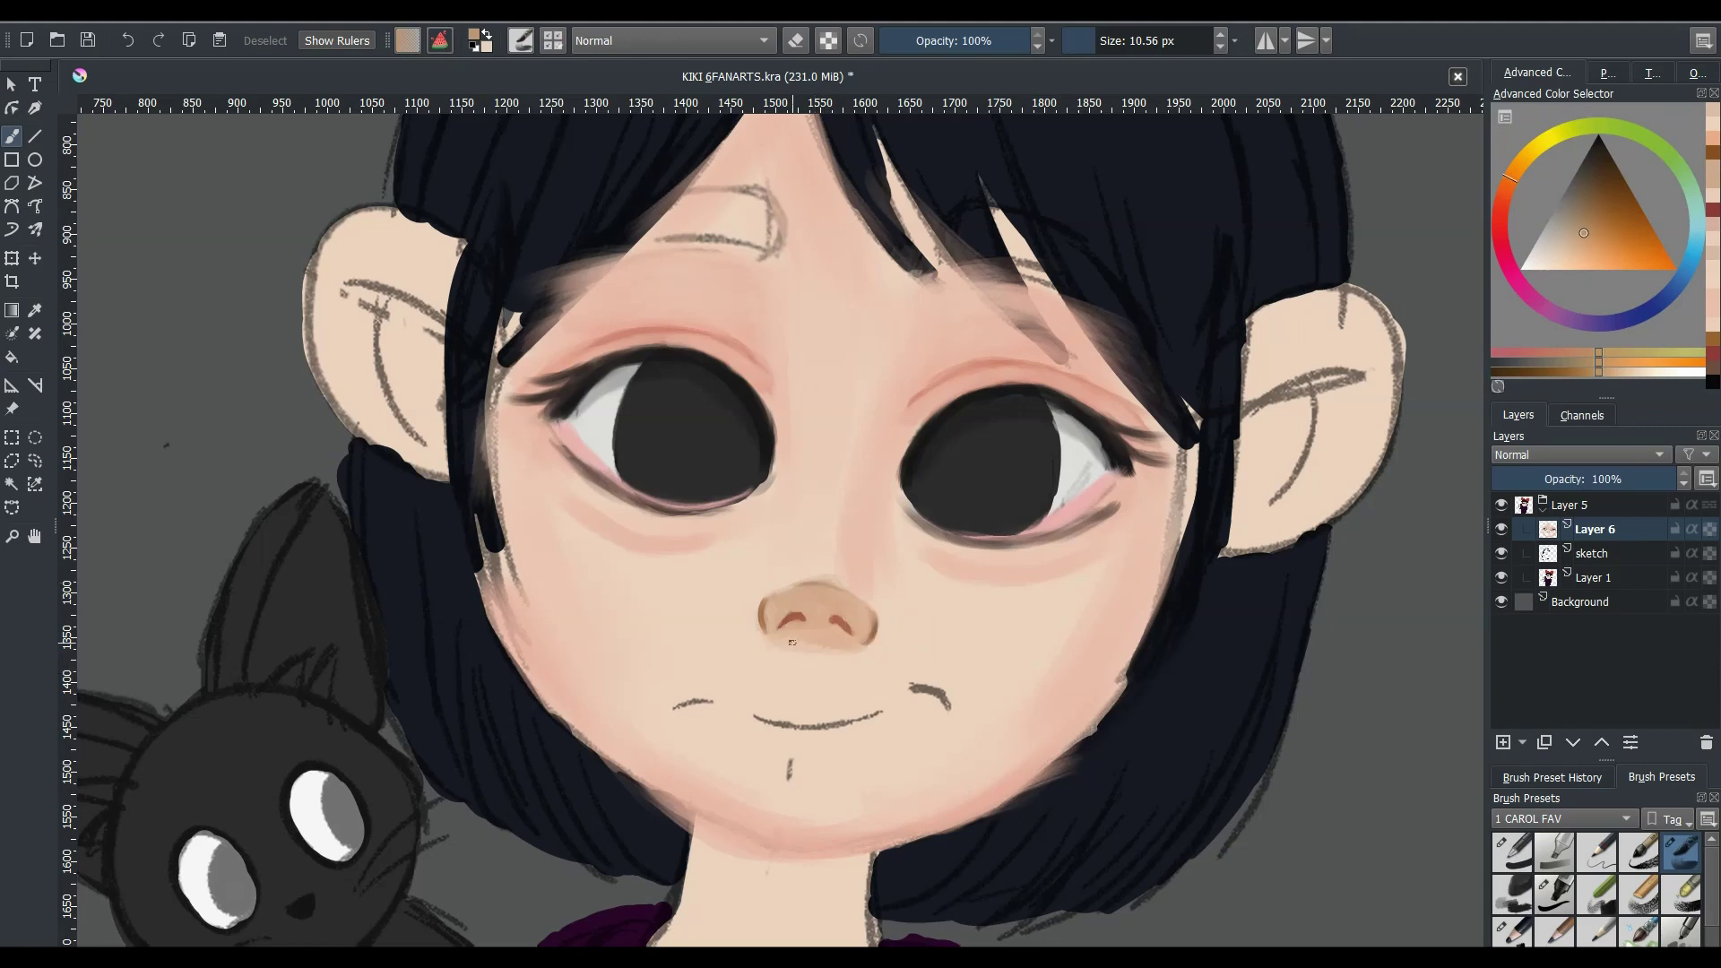
pyautogui.moveTo(787, 643); pyautogui.dragTo(845, 646)
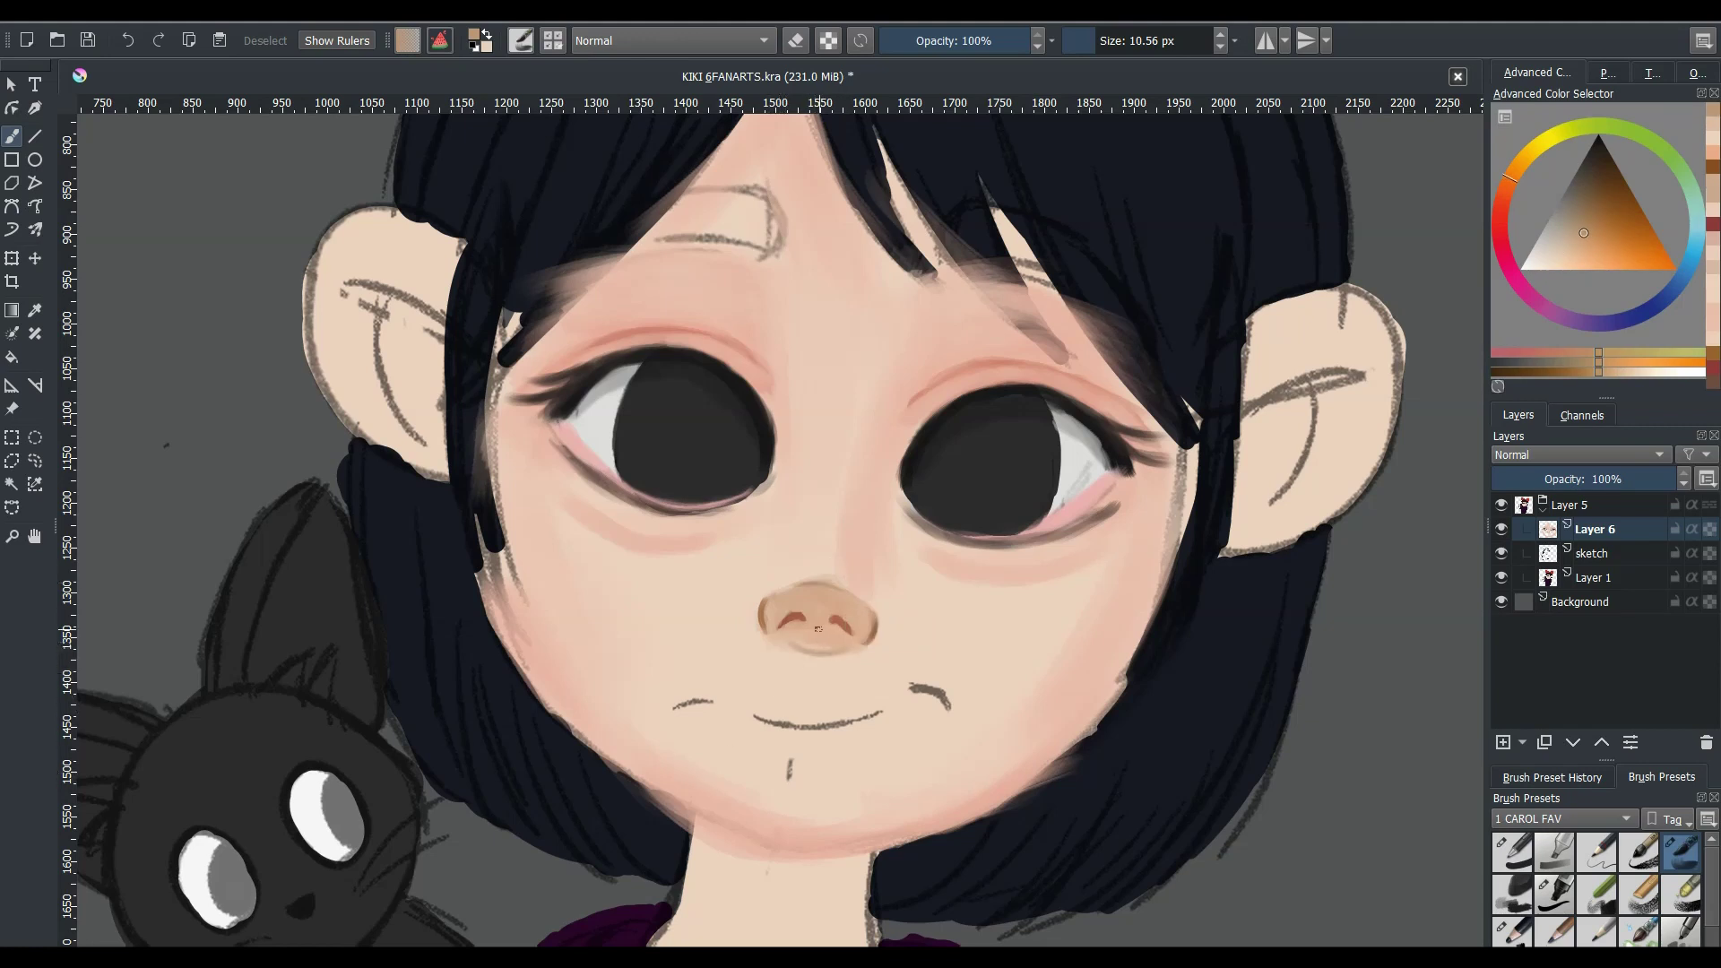
pyautogui.keyDown('ctrl'); pyautogui.click(801, 641); pyautogui.keyUp('ctrl')
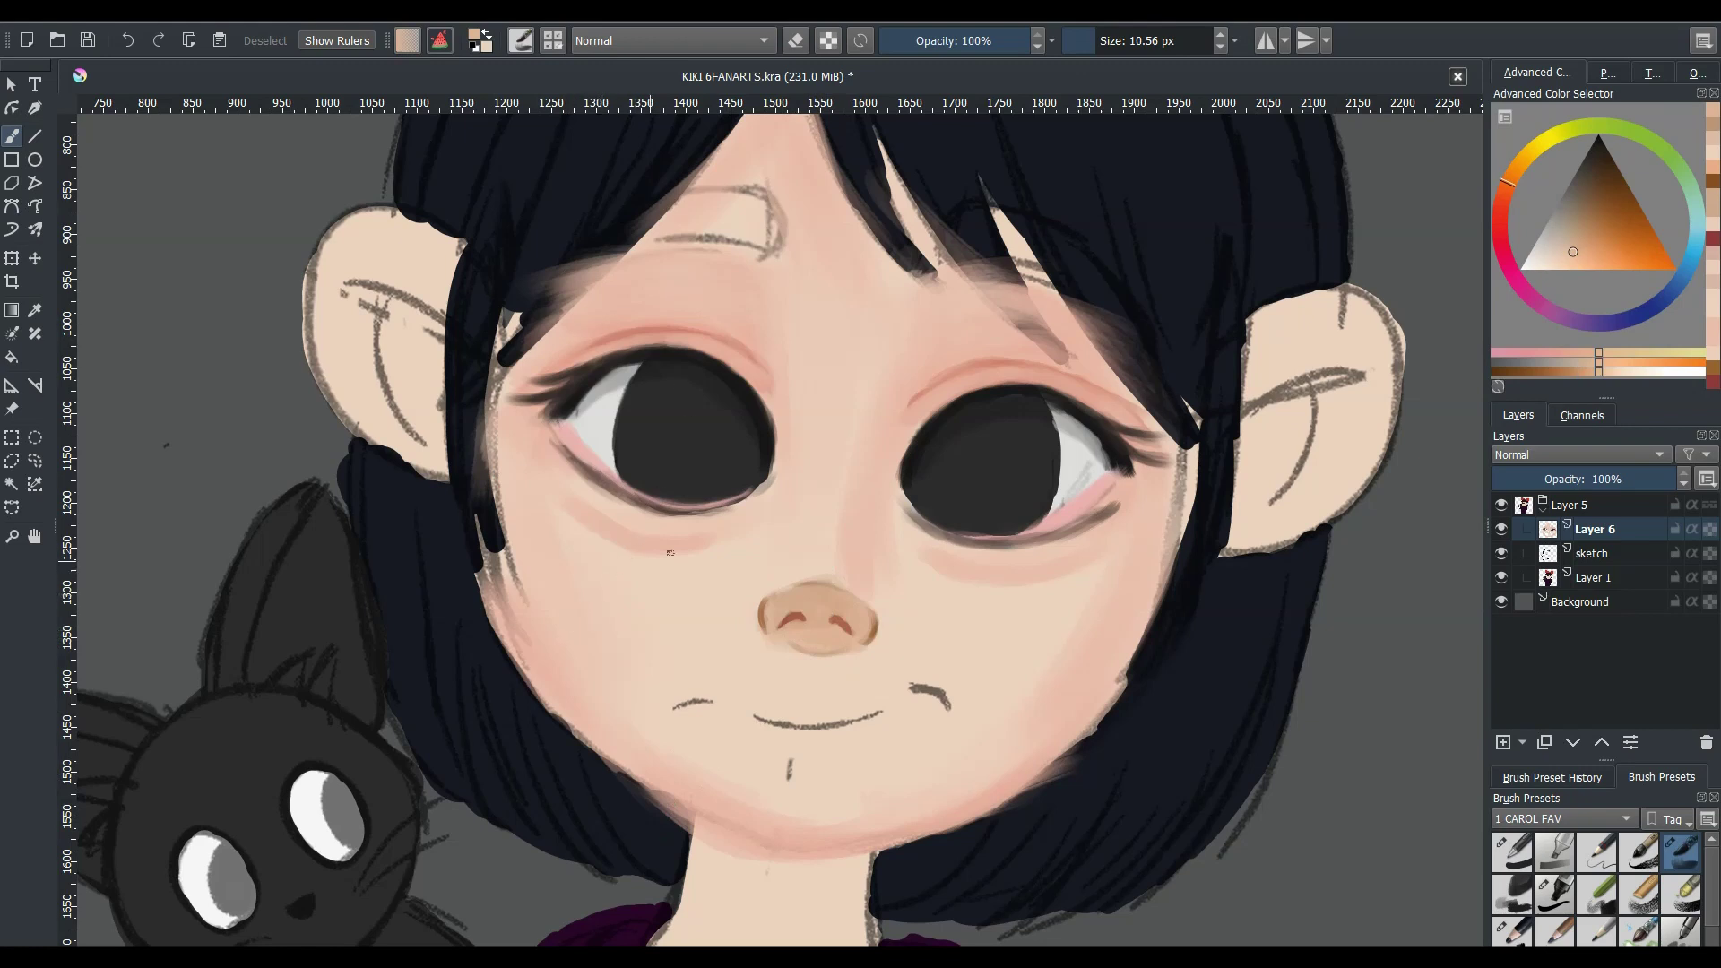
pyautogui.keyDown('ctrl'); pyautogui.click(782, 582); pyautogui.keyUp('ctrl')
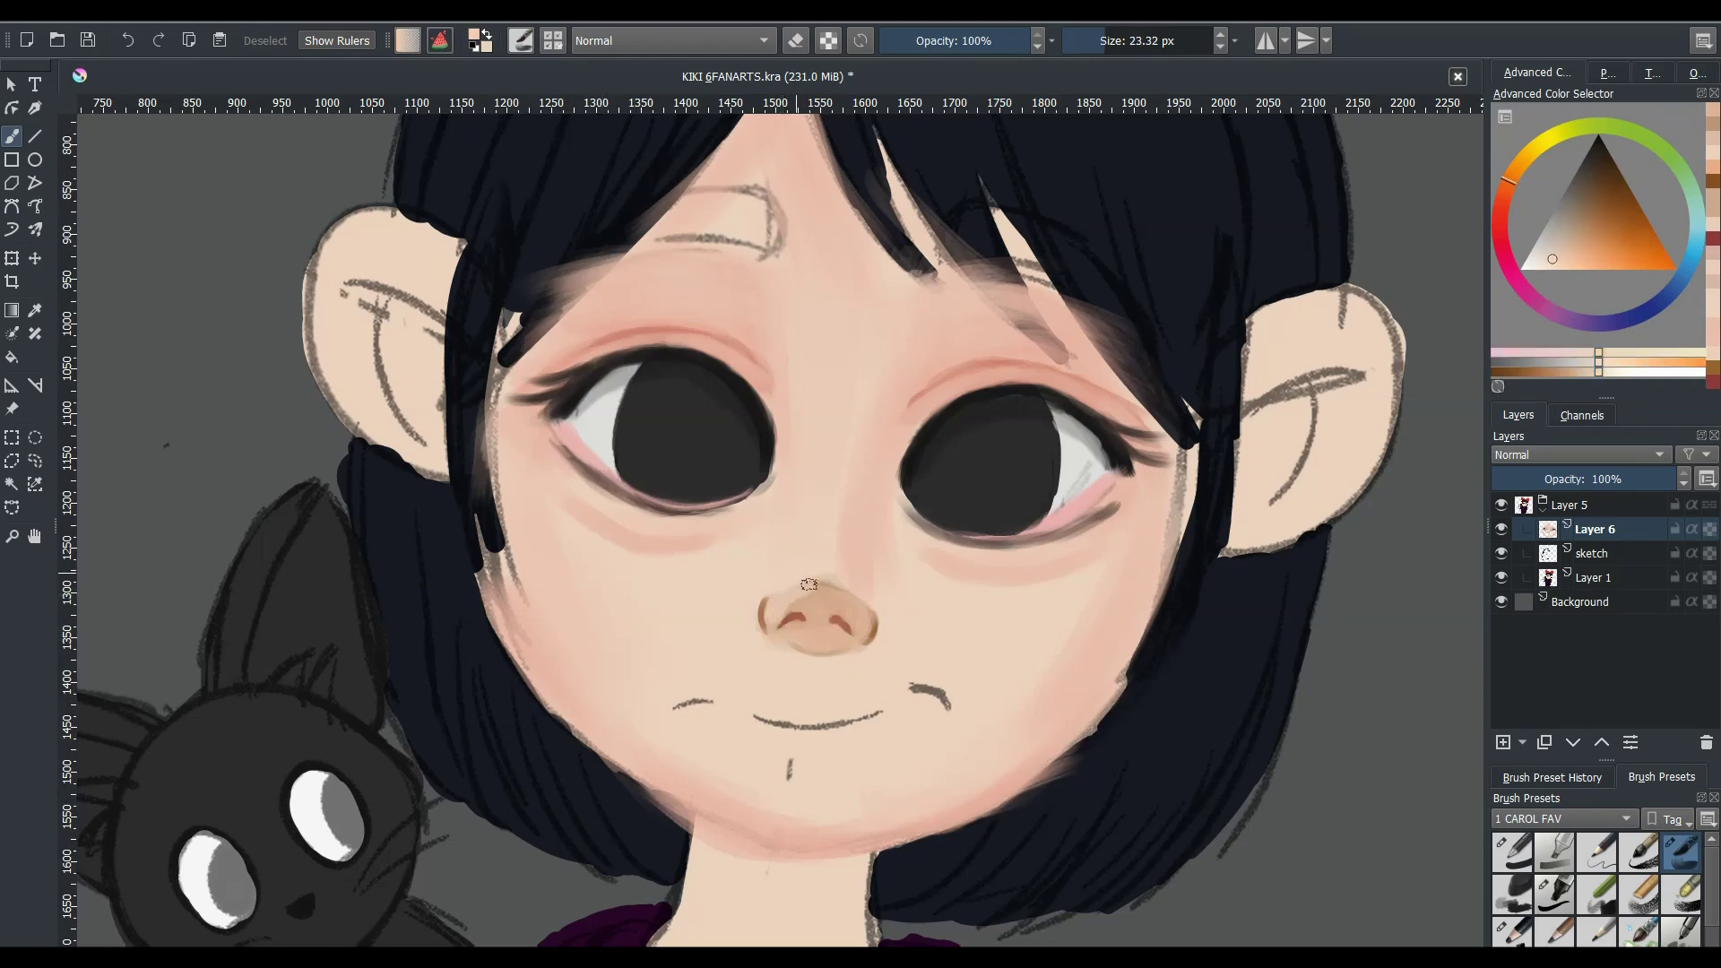
pyautogui.moveTo(809, 584); pyautogui.dragTo(776, 599)
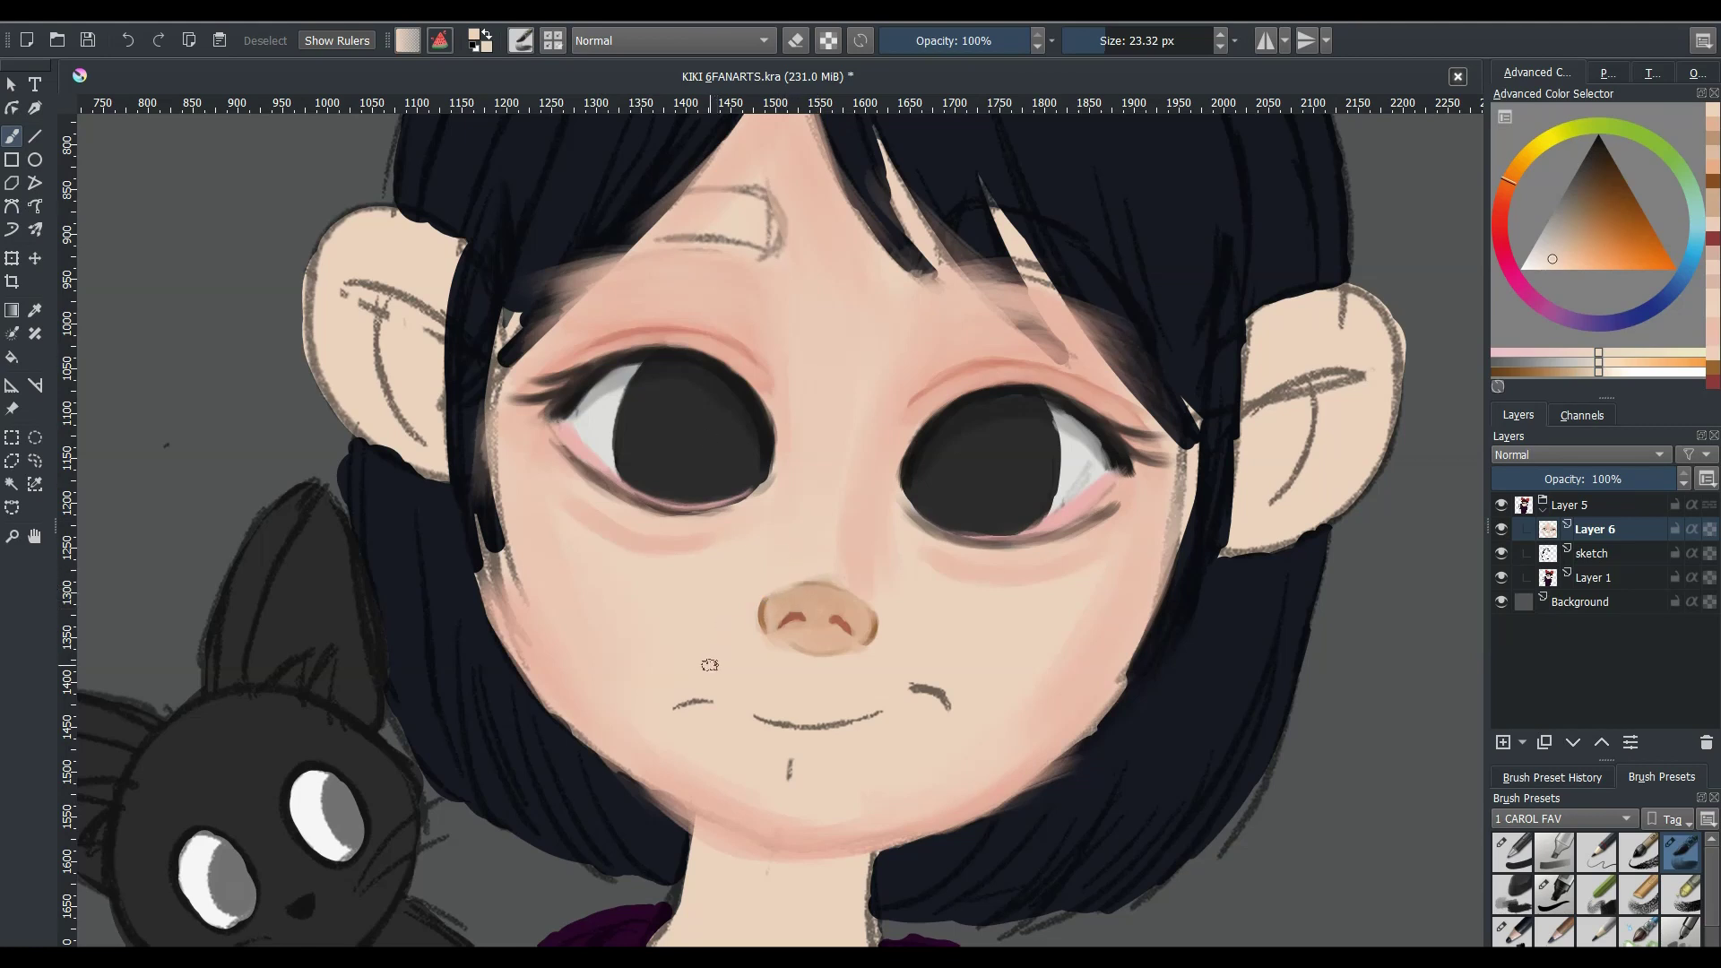
pyautogui.press('[')
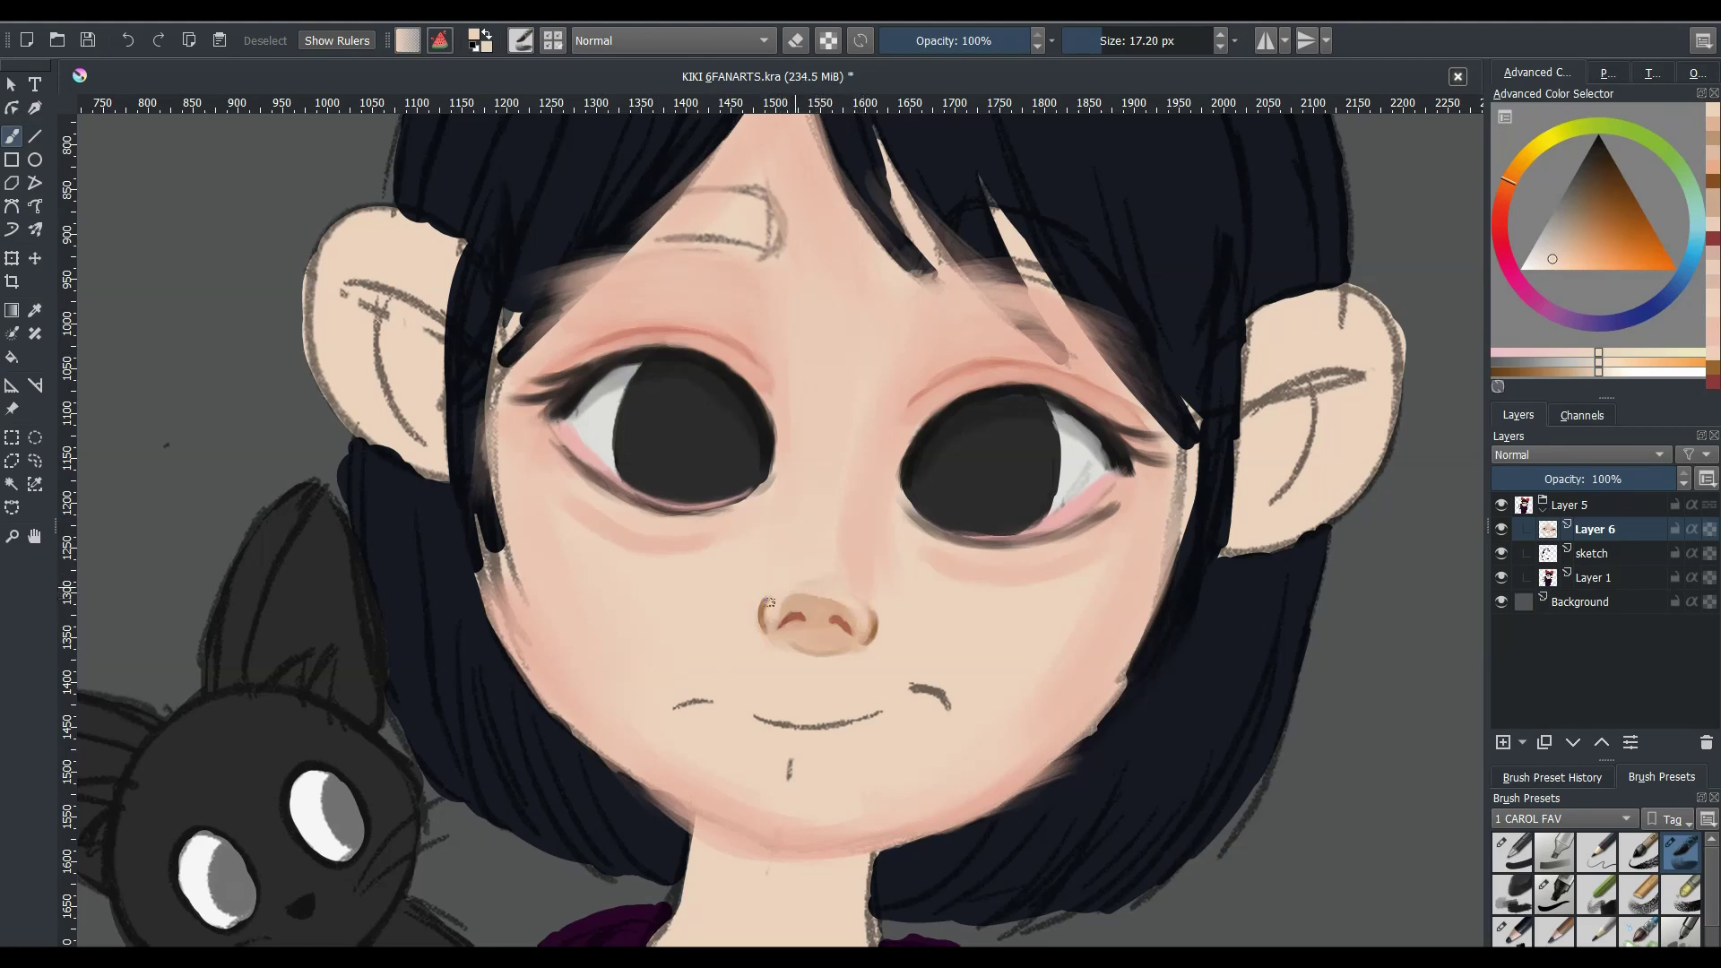
# - With a smaller brush, sample nearby skin tones and blend a stroke beside the nose
pyautogui.keyDown('ctrl'); pyautogui.click(806, 602); pyautogui.keyUp('ctrl')
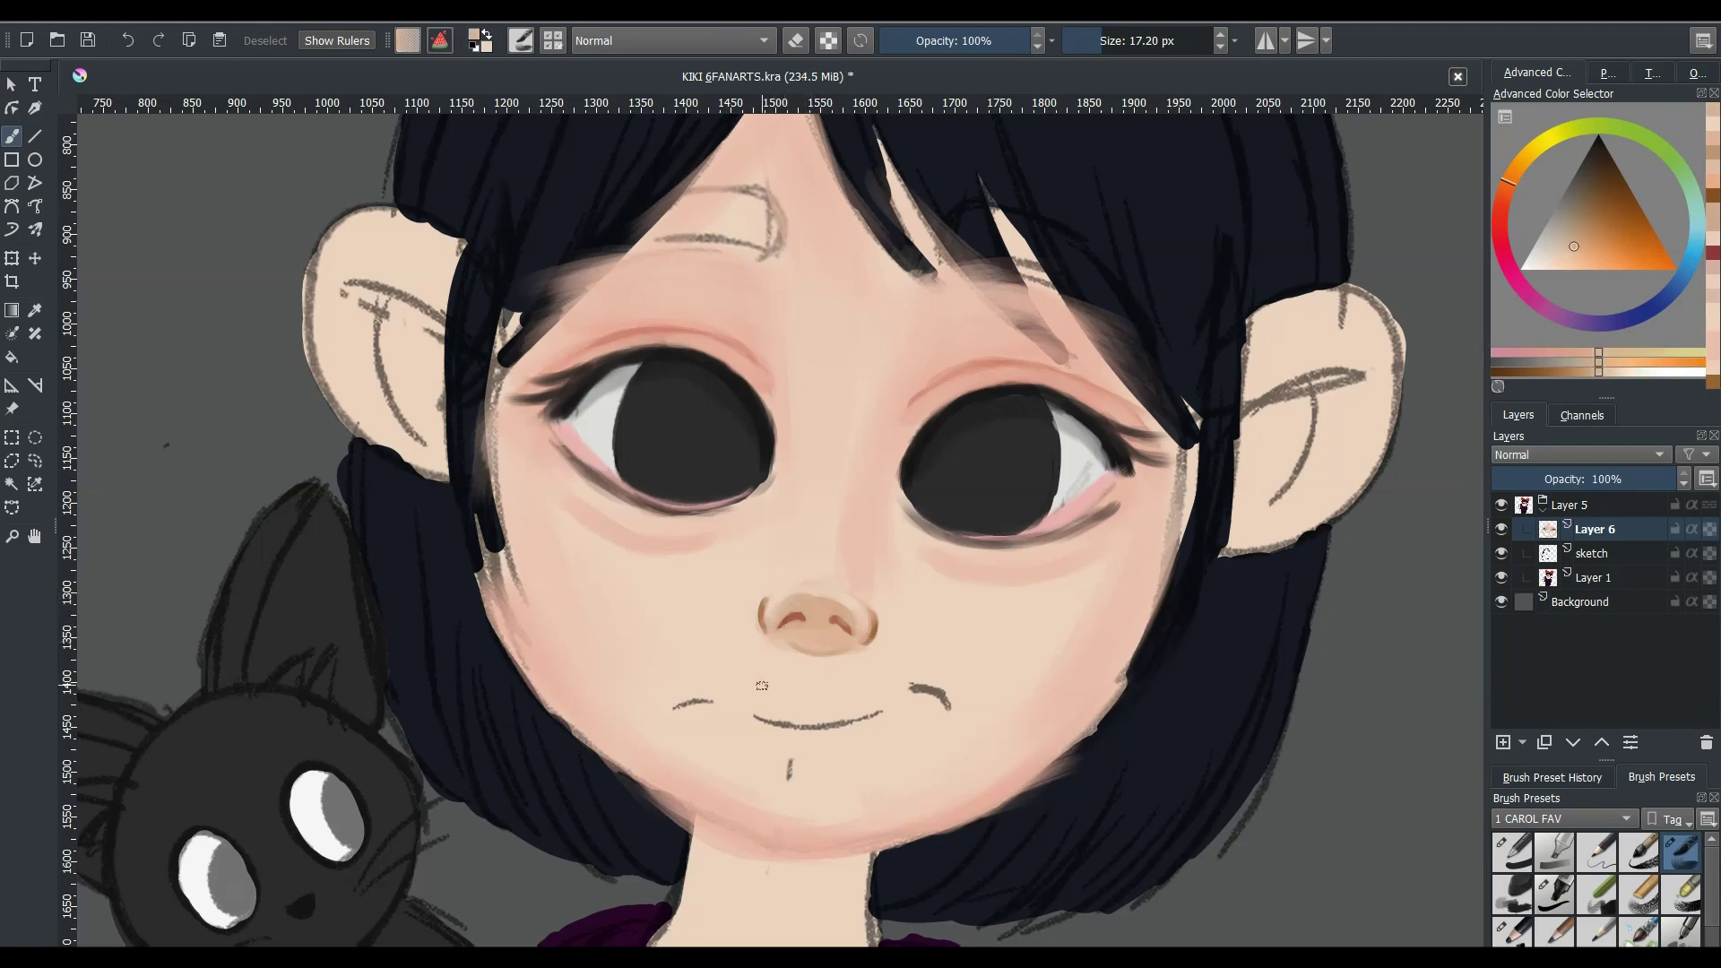
pyautogui.keyDown('ctrl'); pyautogui.click(798, 584); pyautogui.keyUp('ctrl')
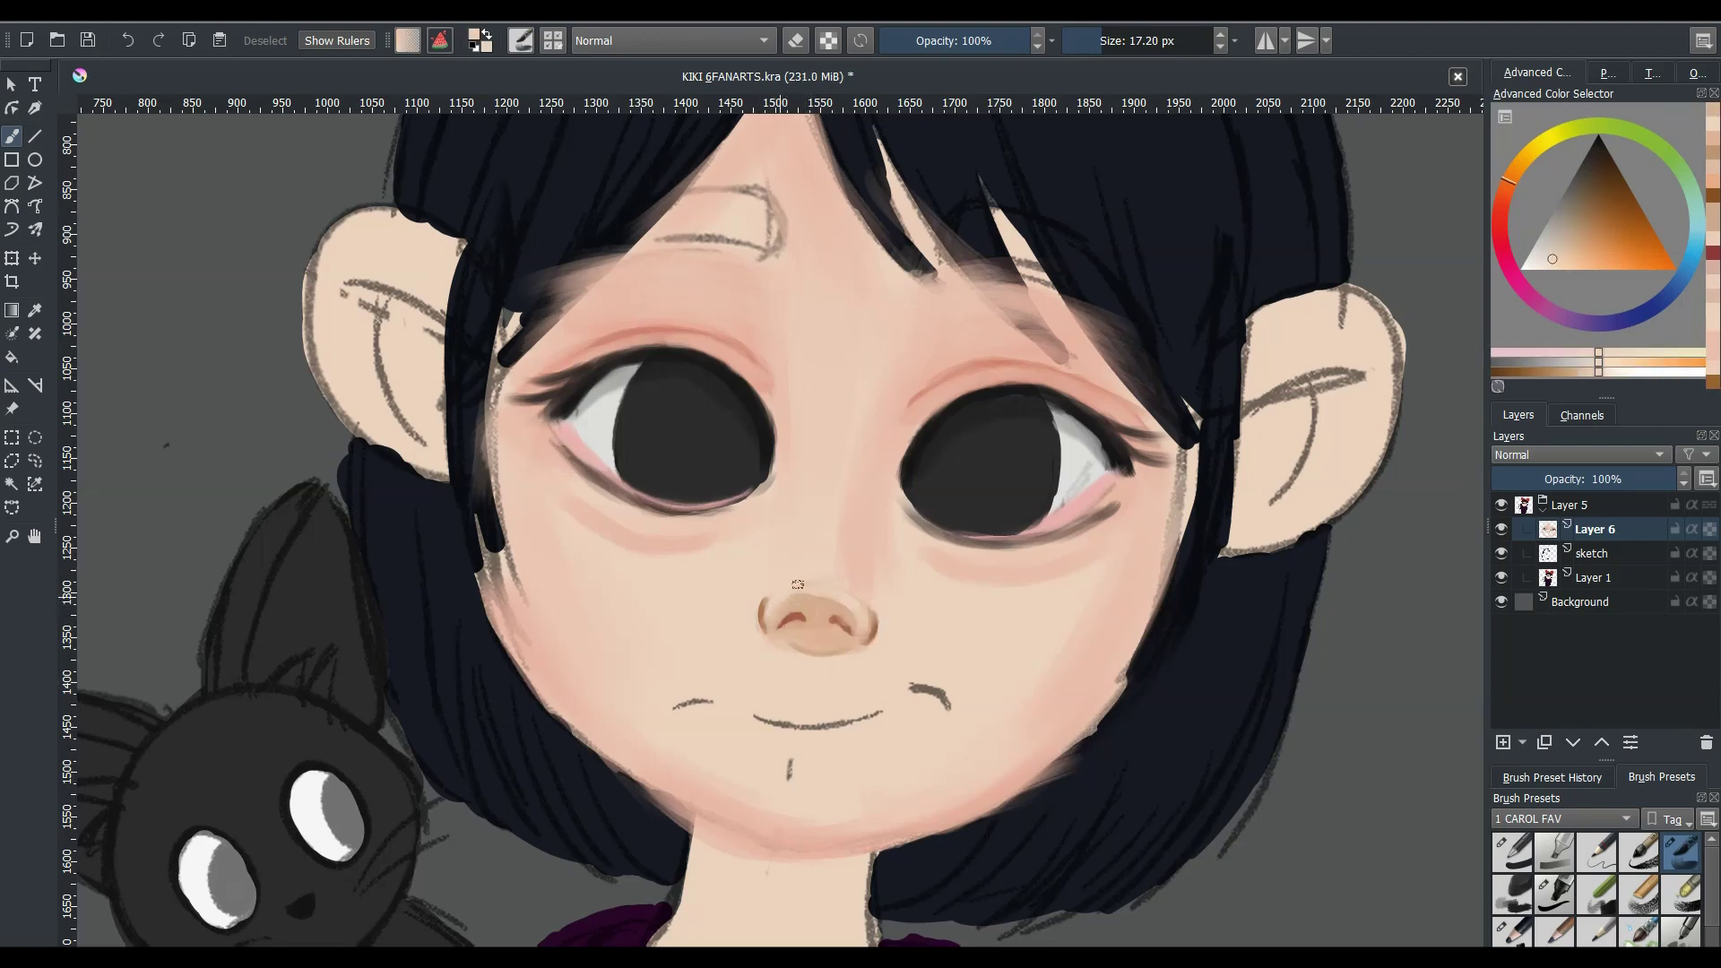
pyautogui.keyDown('ctrl'); pyautogui.click(842, 593); pyautogui.keyUp('ctrl')
pyautogui.press('[')
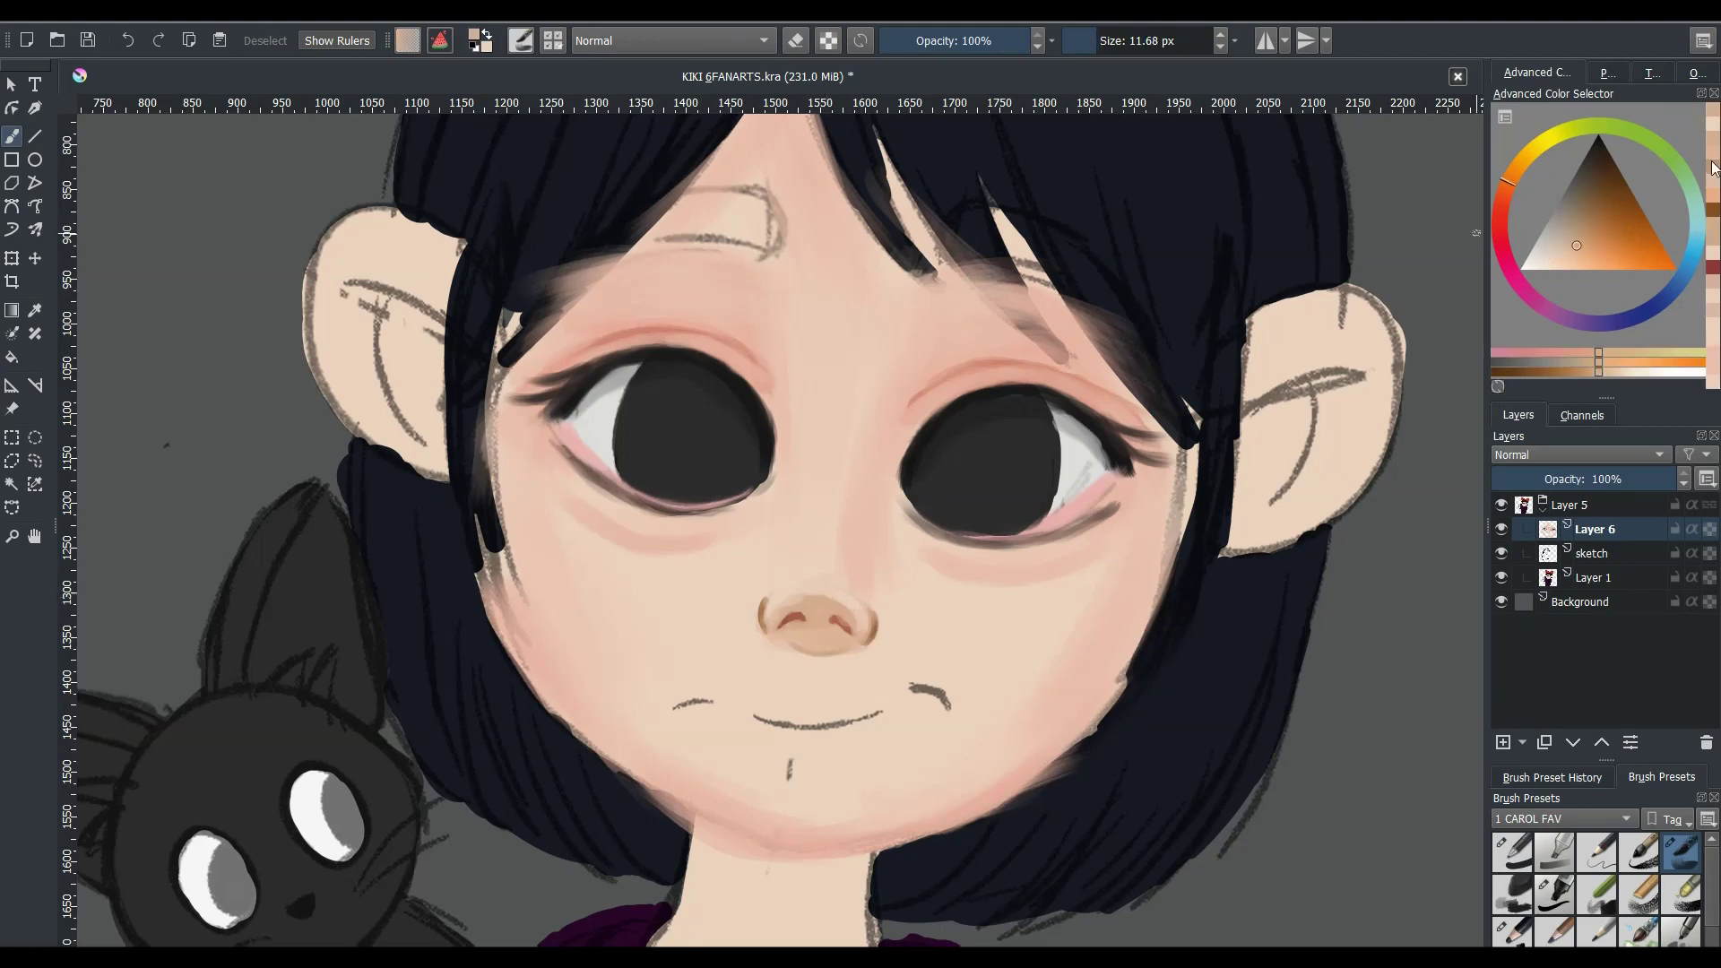
pyautogui.click(1712, 167)
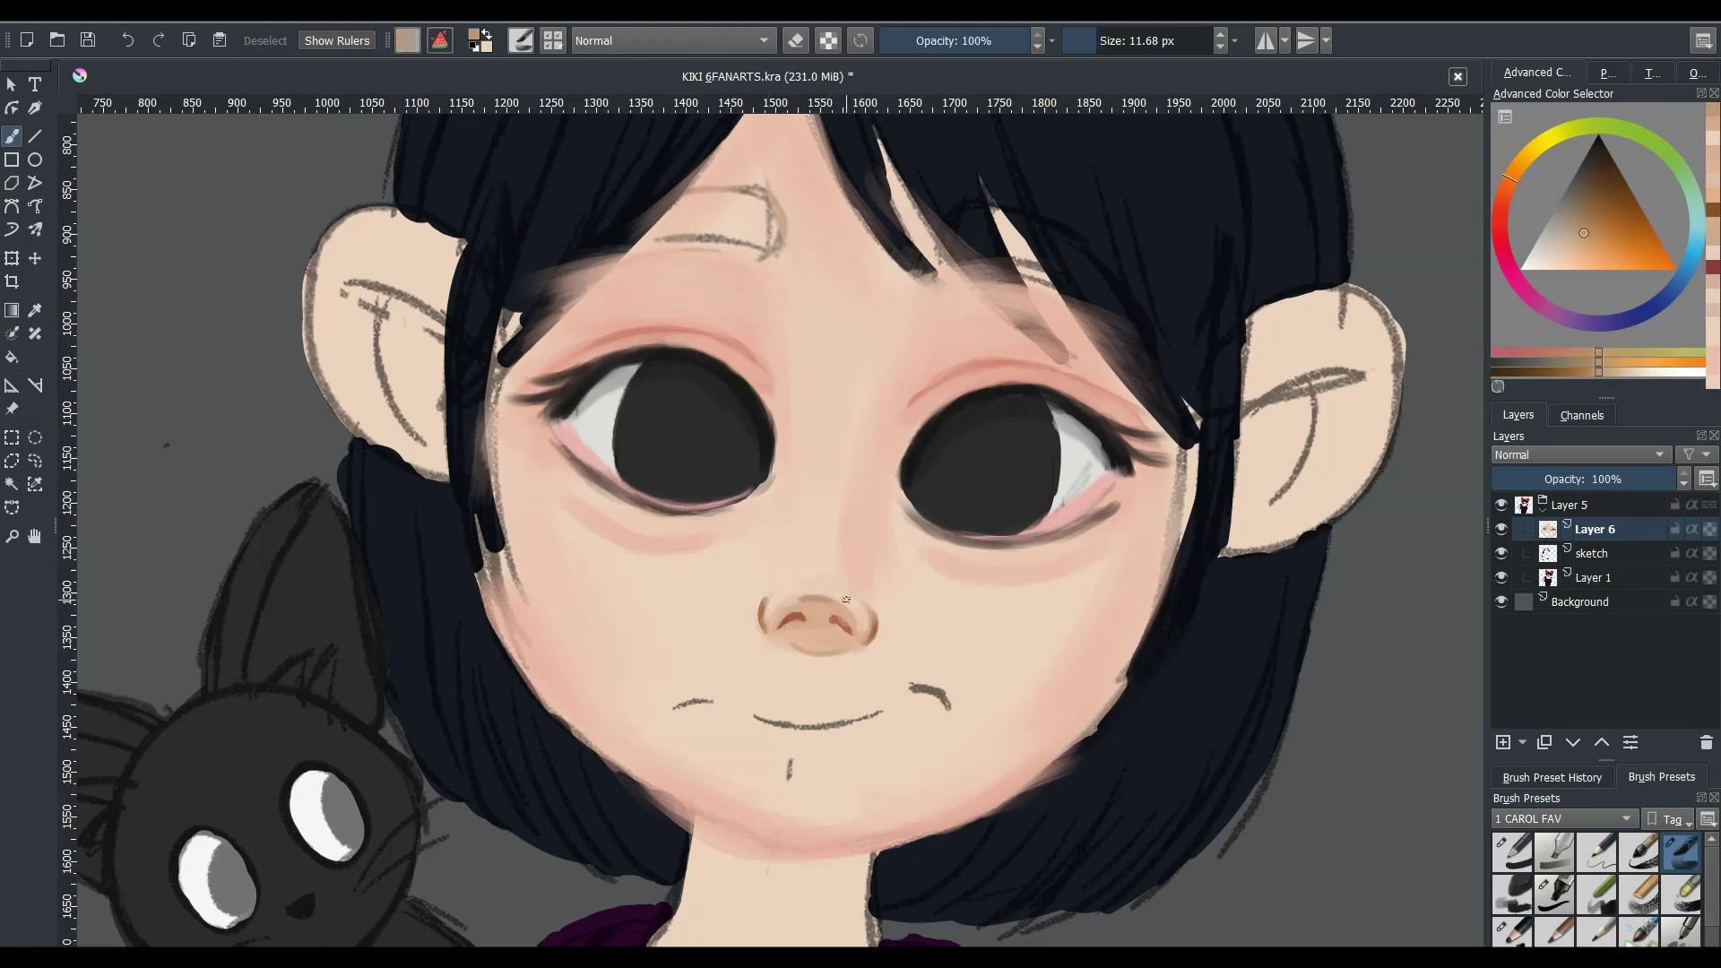
pyautogui.keyDown('ctrl'); pyautogui.click(815, 602); pyautogui.keyUp('ctrl')
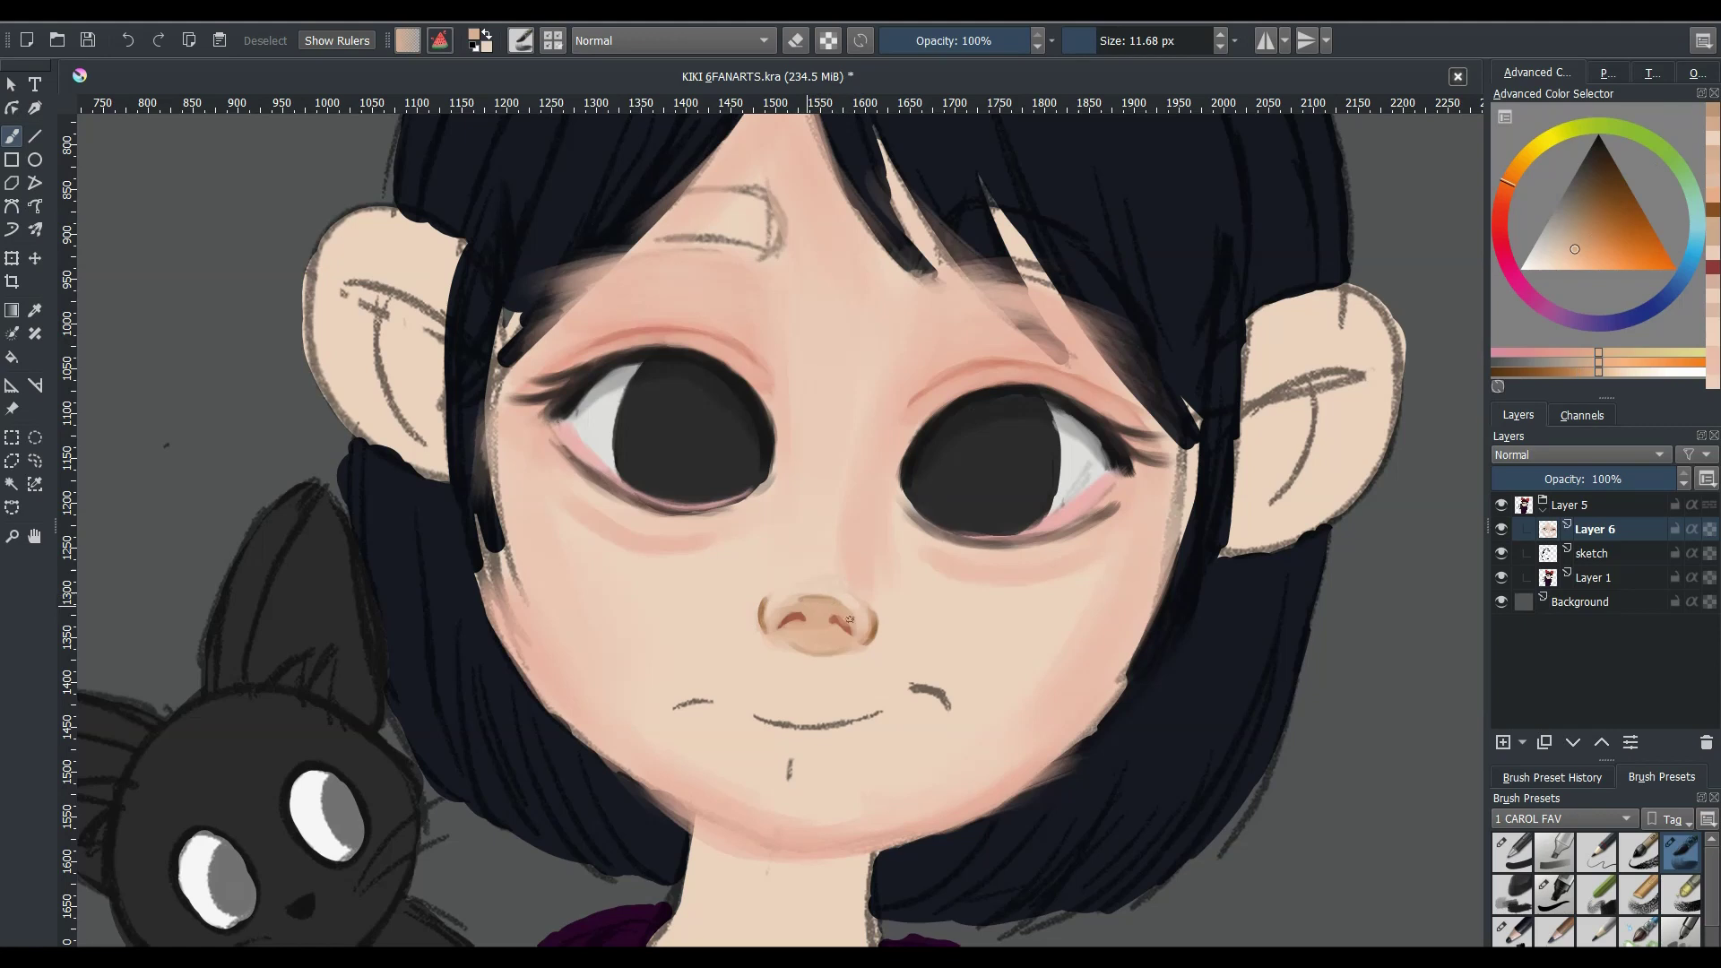
pyautogui.keyDown('ctrl'); pyautogui.click(811, 617); pyautogui.keyUp('ctrl')
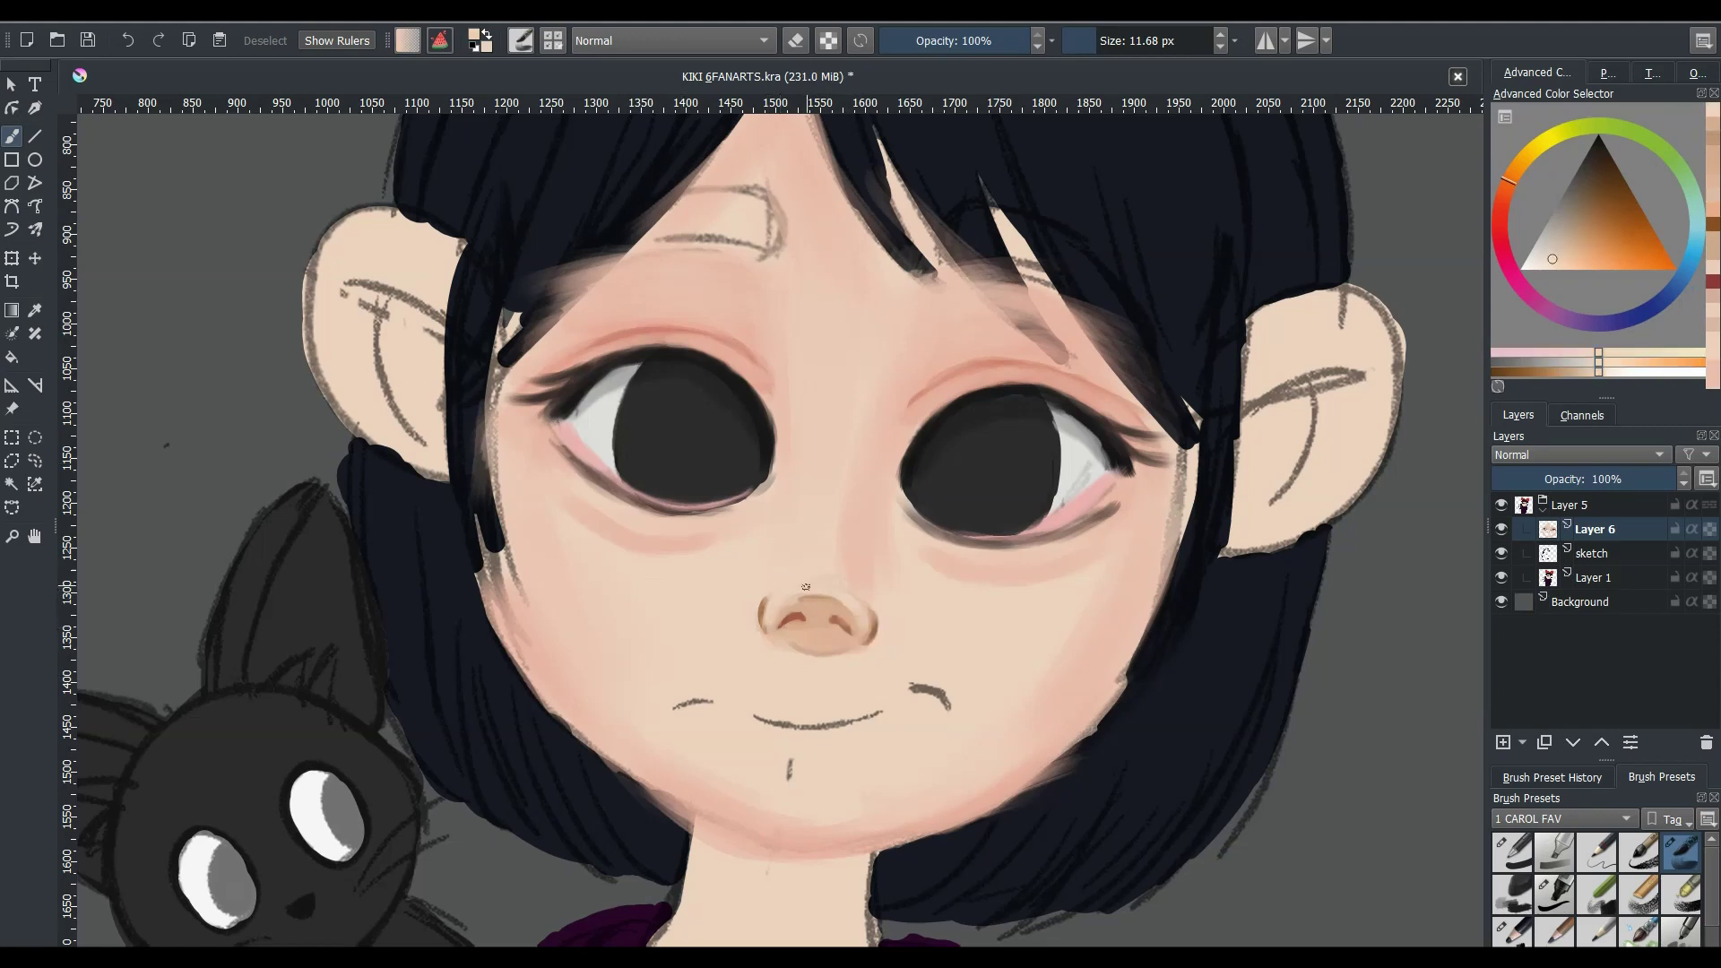
pyautogui.keyDown('ctrl'); pyautogui.click(797, 599); pyautogui.keyUp('ctrl')
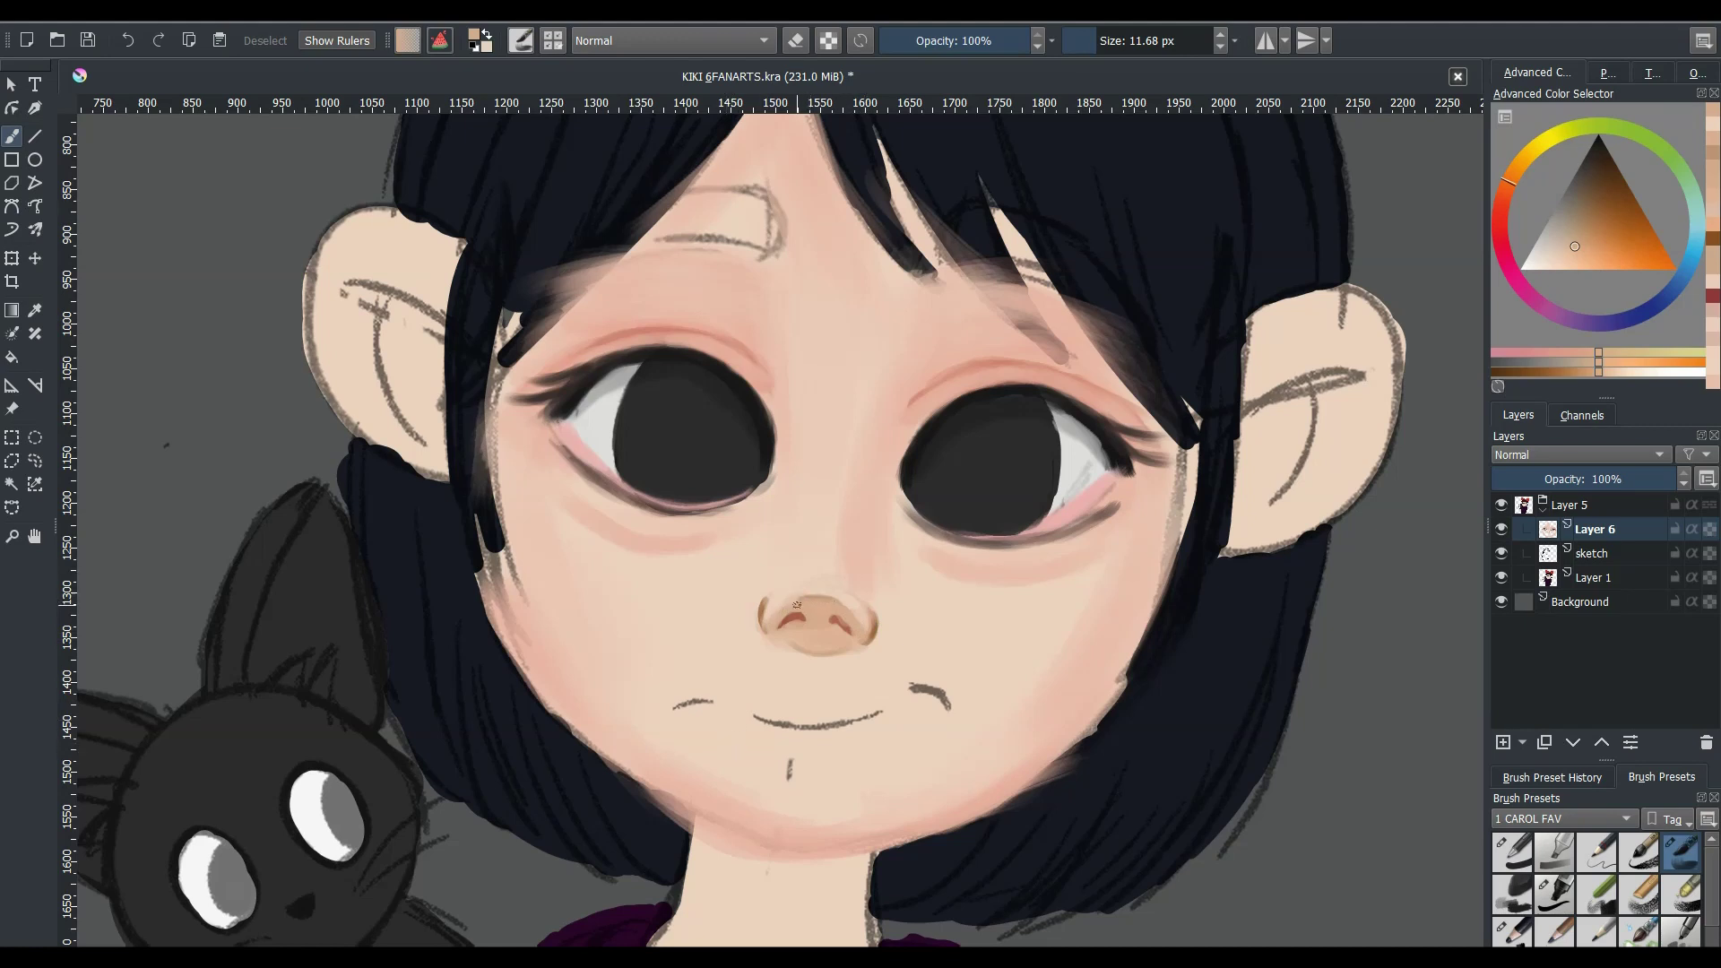
pyautogui.keyDown('ctrl'); pyautogui.click(811, 599); pyautogui.keyUp('ctrl')
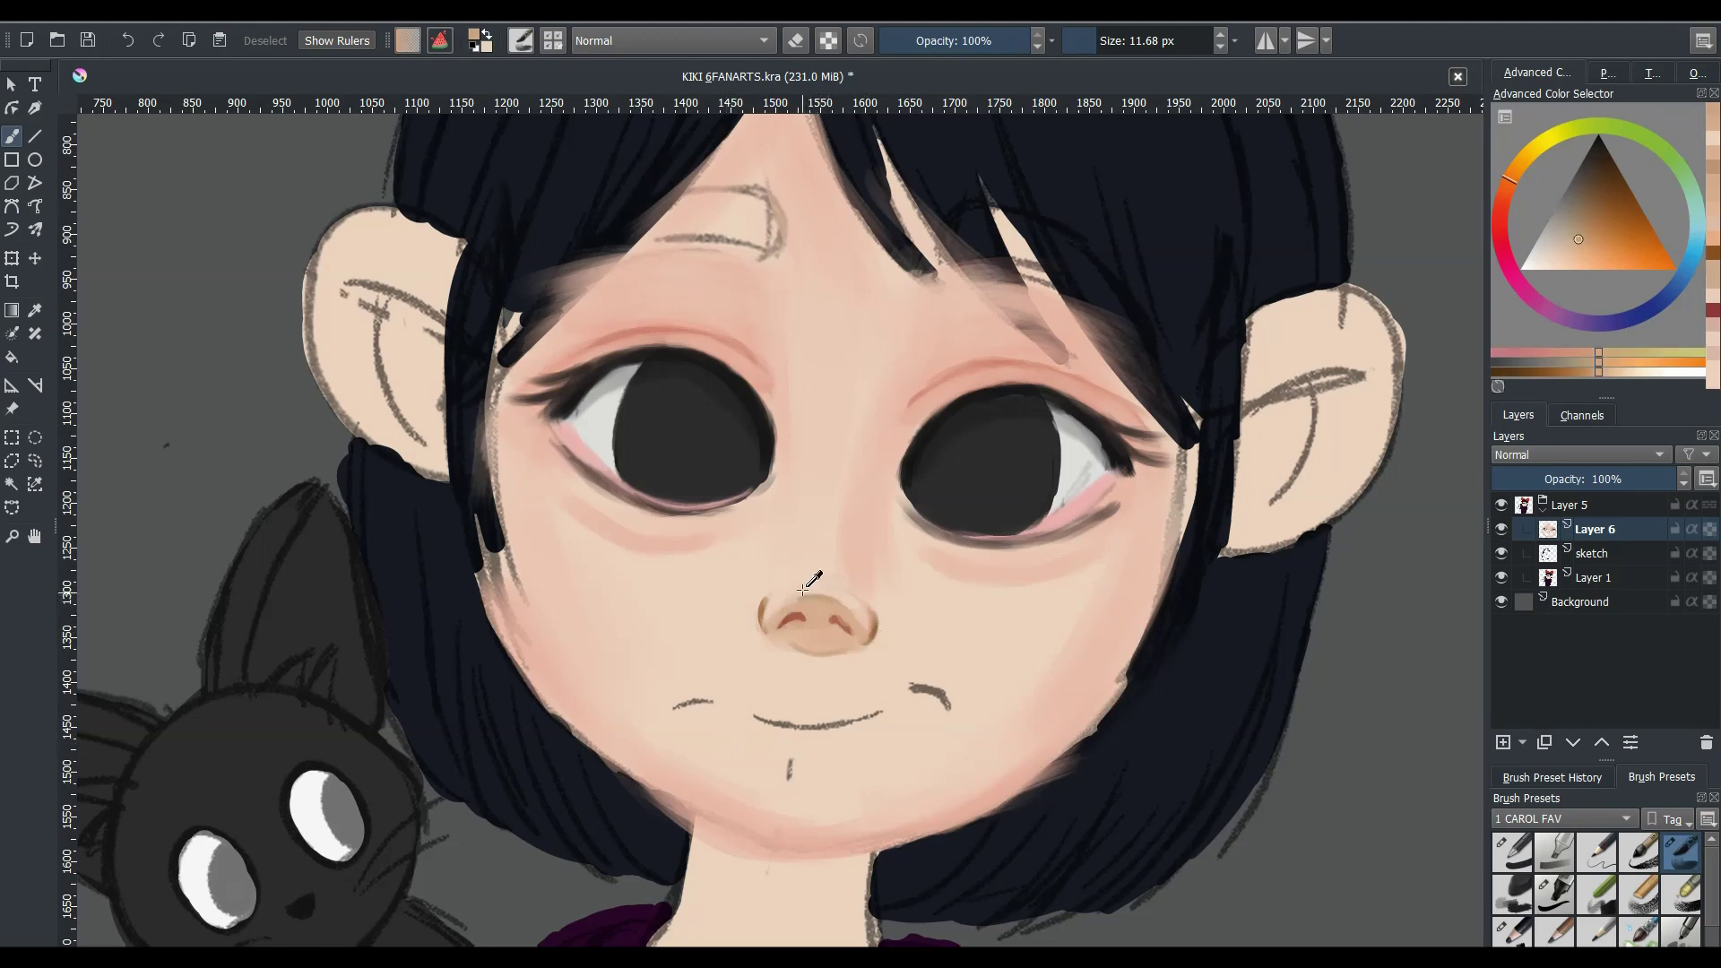
pyautogui.keyDown('ctrl'); pyautogui.click(804, 590); pyautogui.keyUp('ctrl')
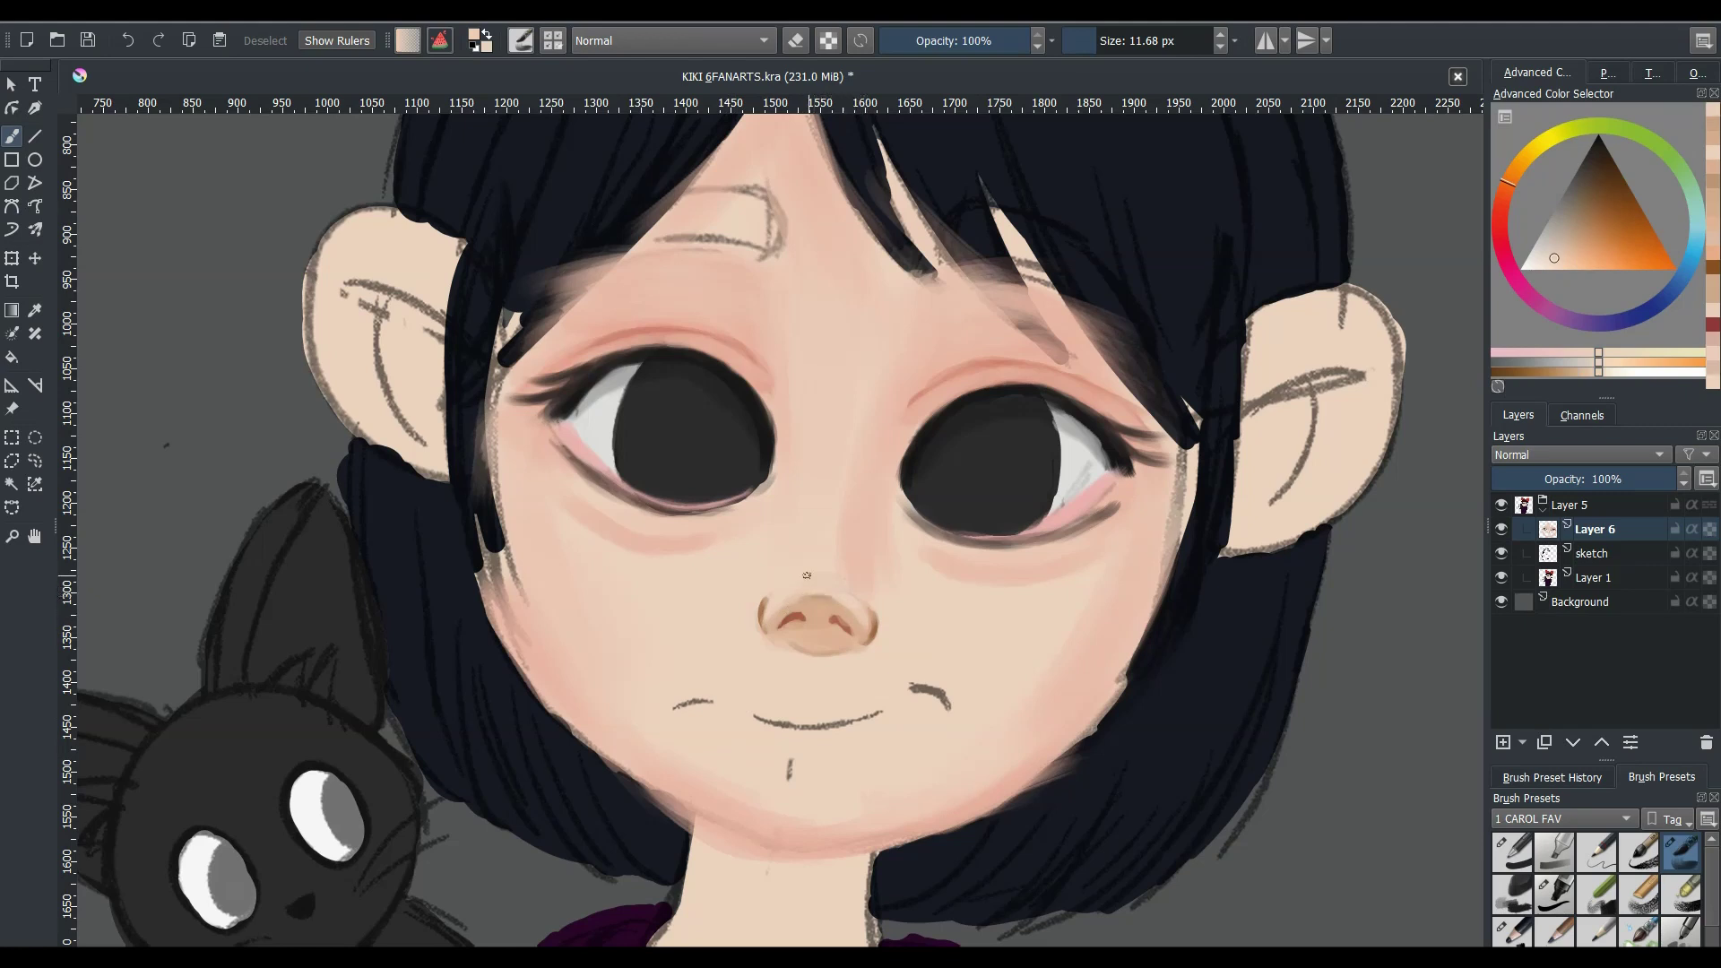
pyautogui.moveTo(807, 574); pyautogui.dragTo(827, 593)
# - Set the brush to about 8 px and sample lighter and reddish-orange nose tones
pyautogui.moveTo(833, 591); pyautogui.dragTo(836, 593)
pyautogui.press('[')
pyautogui.press('[')
pyautogui.press('-')
pyautogui.press('-')
pyautogui.press('-')
pyautogui.press('-')
pyautogui.press('+')
pyautogui.press('+')
pyautogui.press('+')
pyautogui.press('+')
pyautogui.press('+')
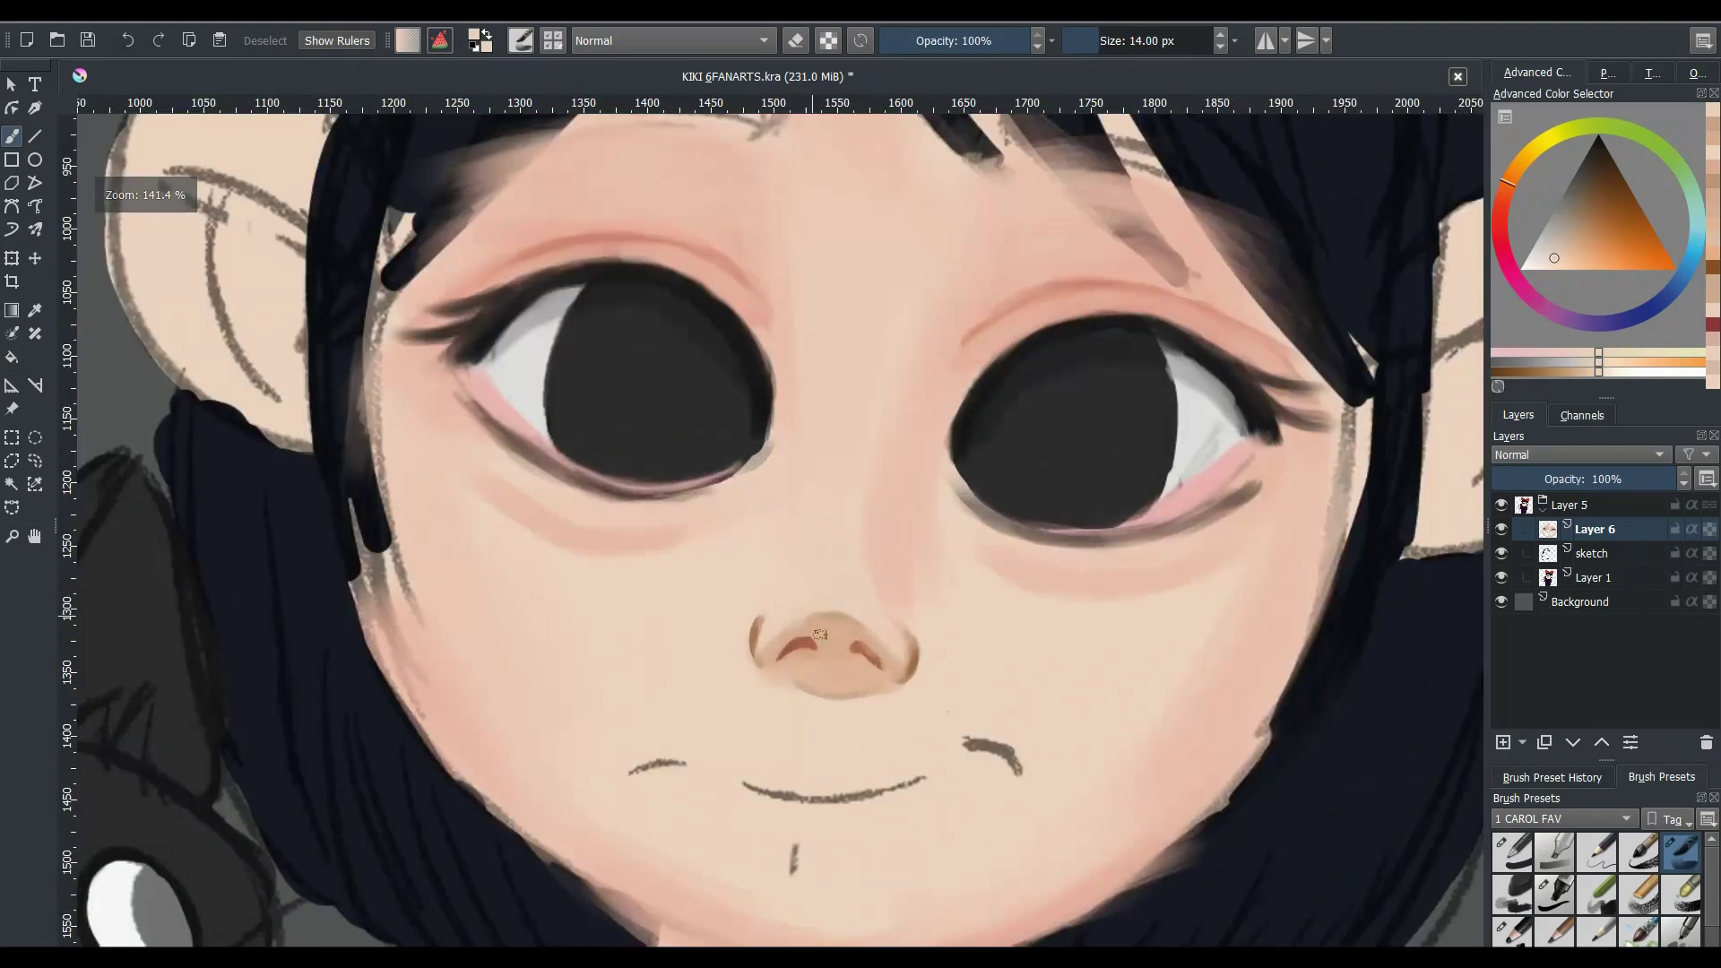
pyautogui.keyDown('ctrl'); pyautogui.click(793, 618); pyautogui.keyUp('ctrl')
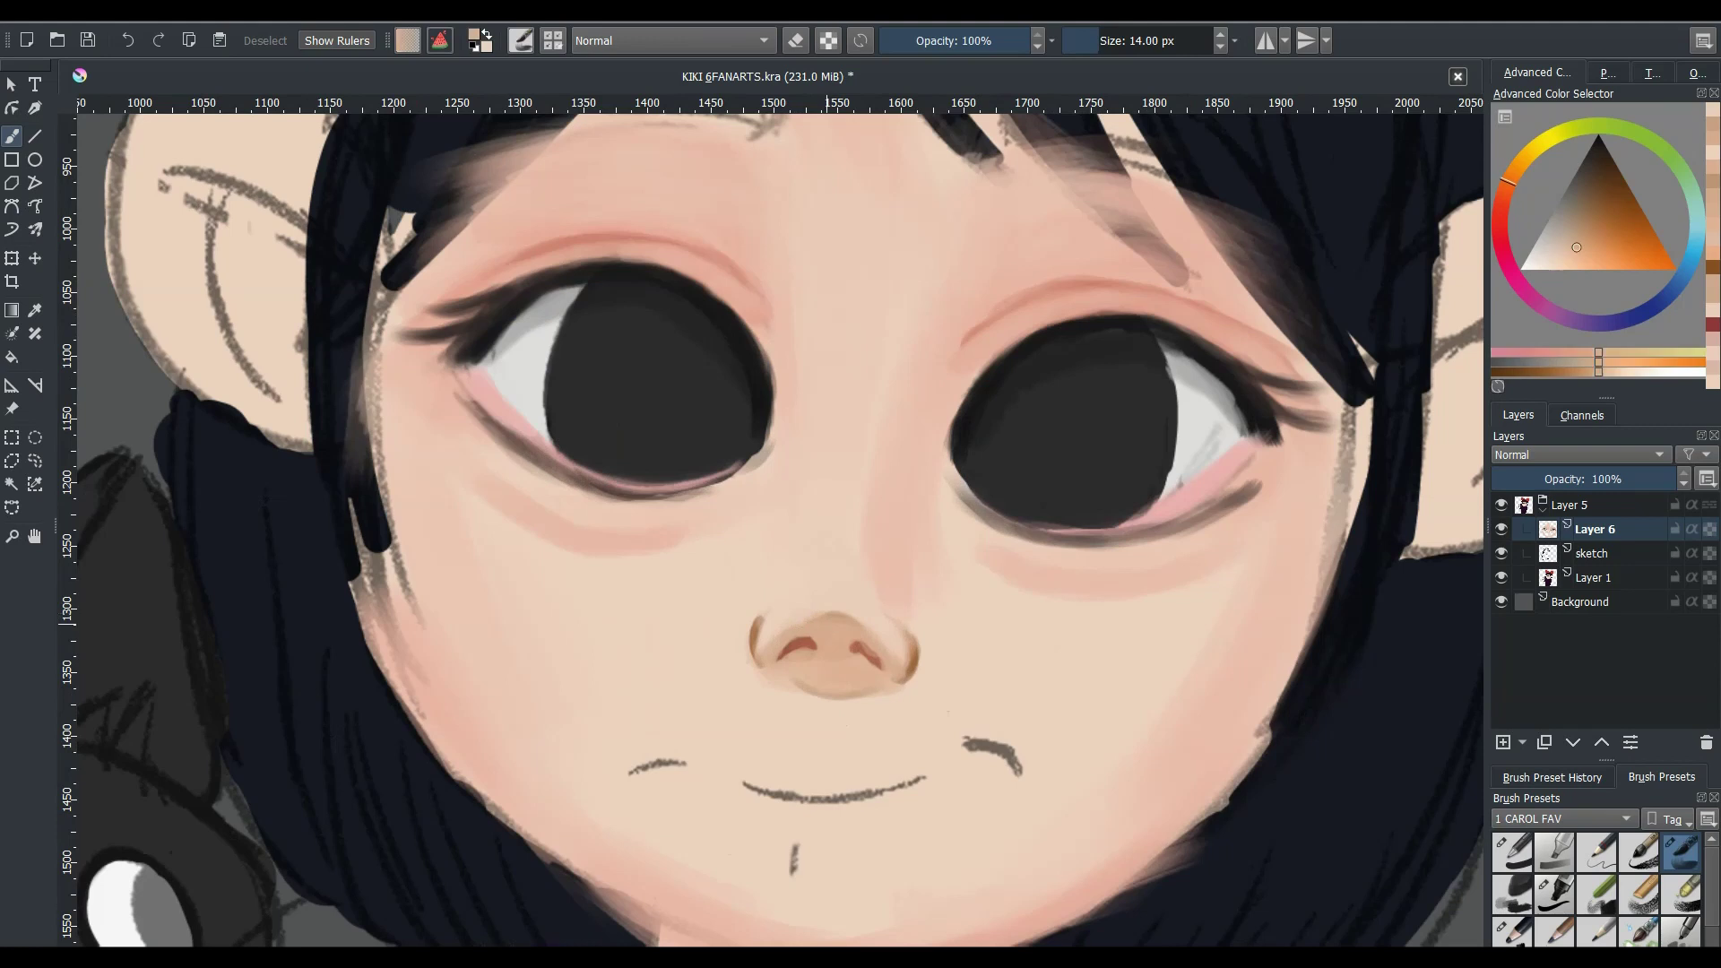
pyautogui.click(821, 621)
pyautogui.keyDown('ctrl'); pyautogui.click(869, 643); pyautogui.keyUp('ctrl')
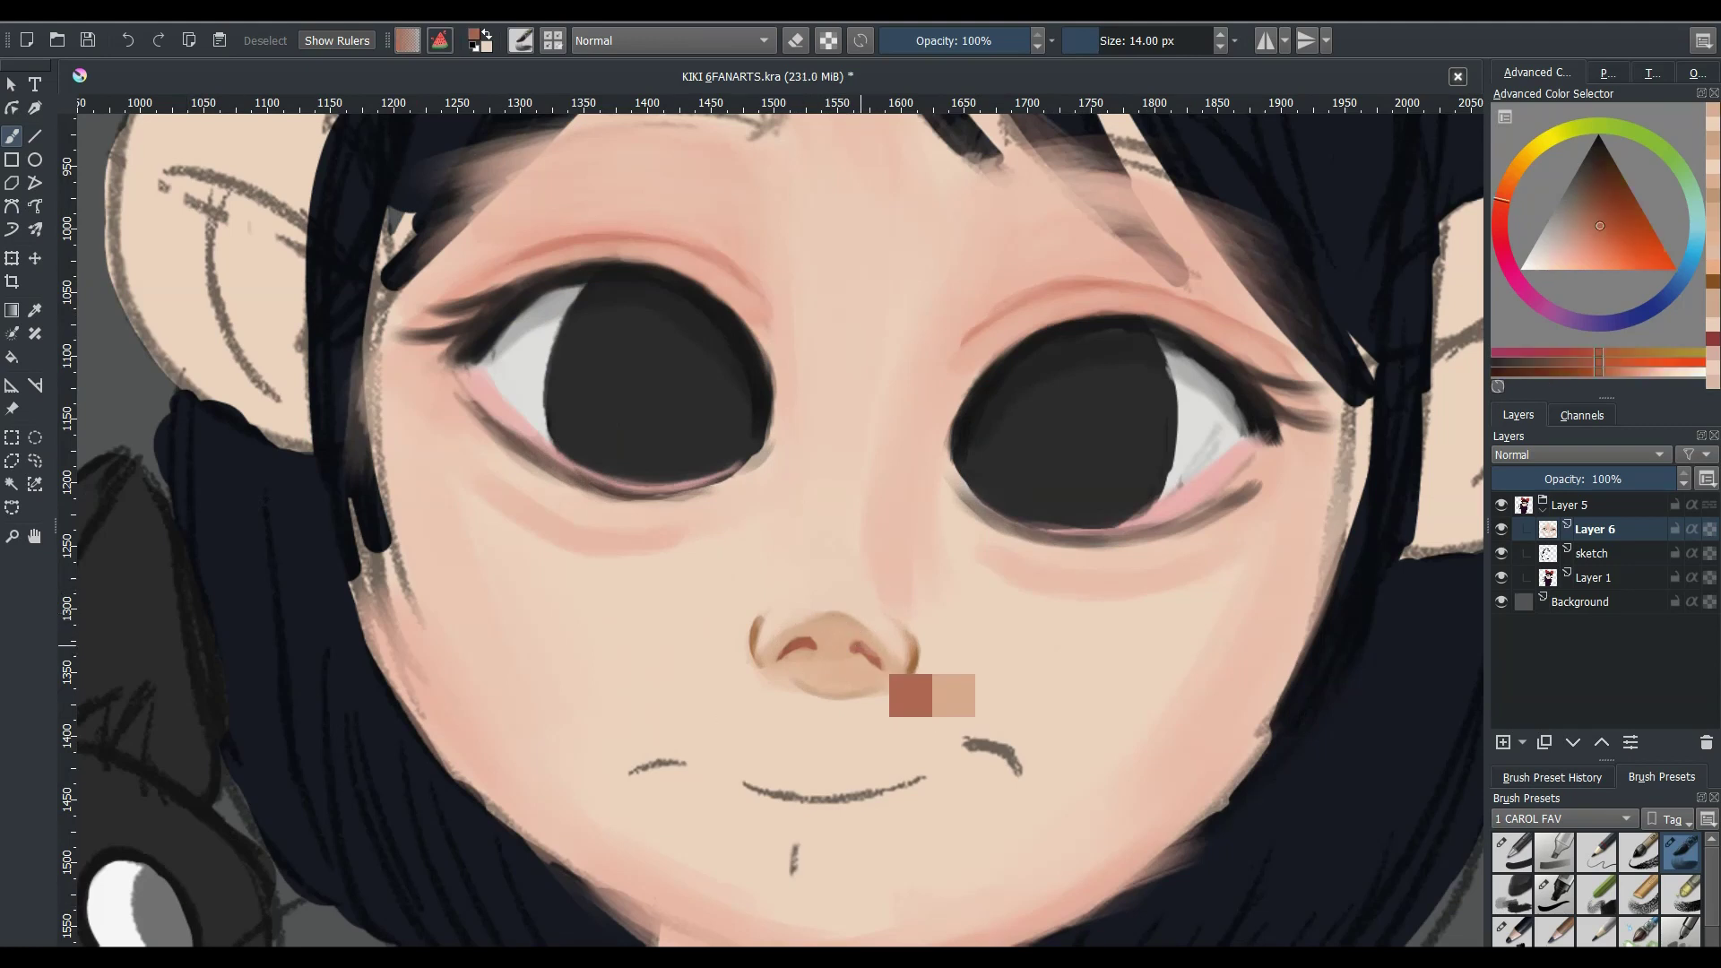
pyautogui.keyDown('ctrl'); pyautogui.click(871, 663); pyautogui.keyUp('ctrl')
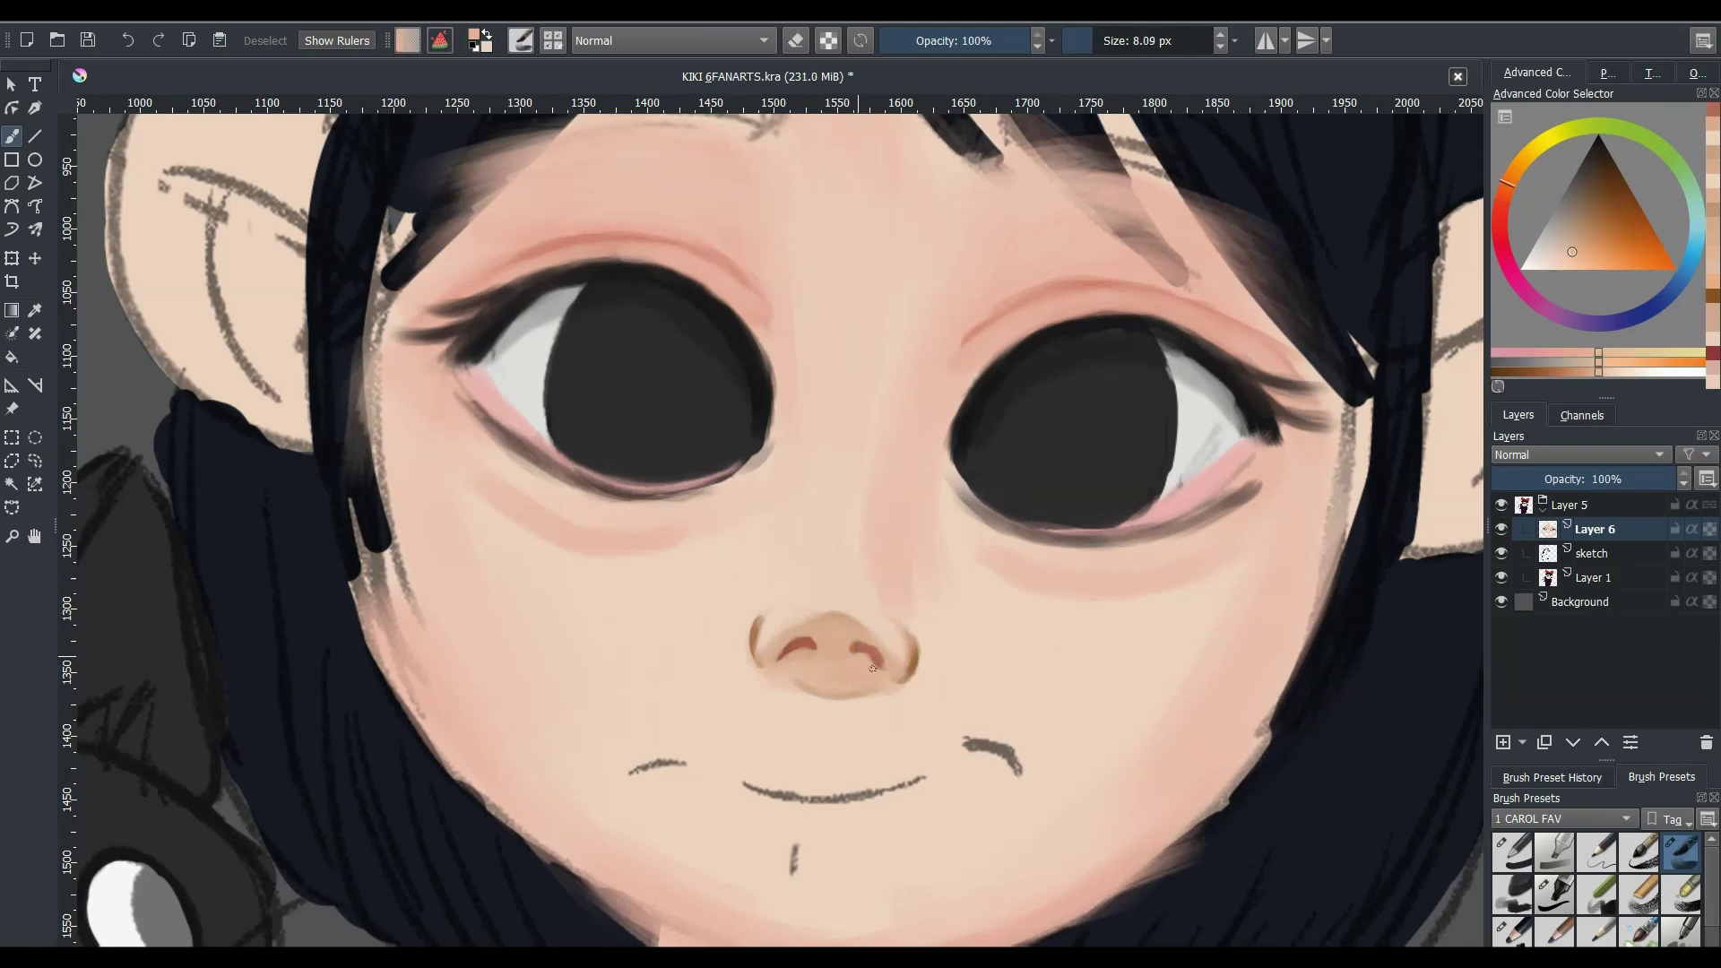
# - Save the Kiki fan art file and return to a close view of the face
pyautogui.scroll(-2, 865, 656)
pyautogui.scroll(-3, 865, 656)
pyautogui.scroll(-3, 865, 656)
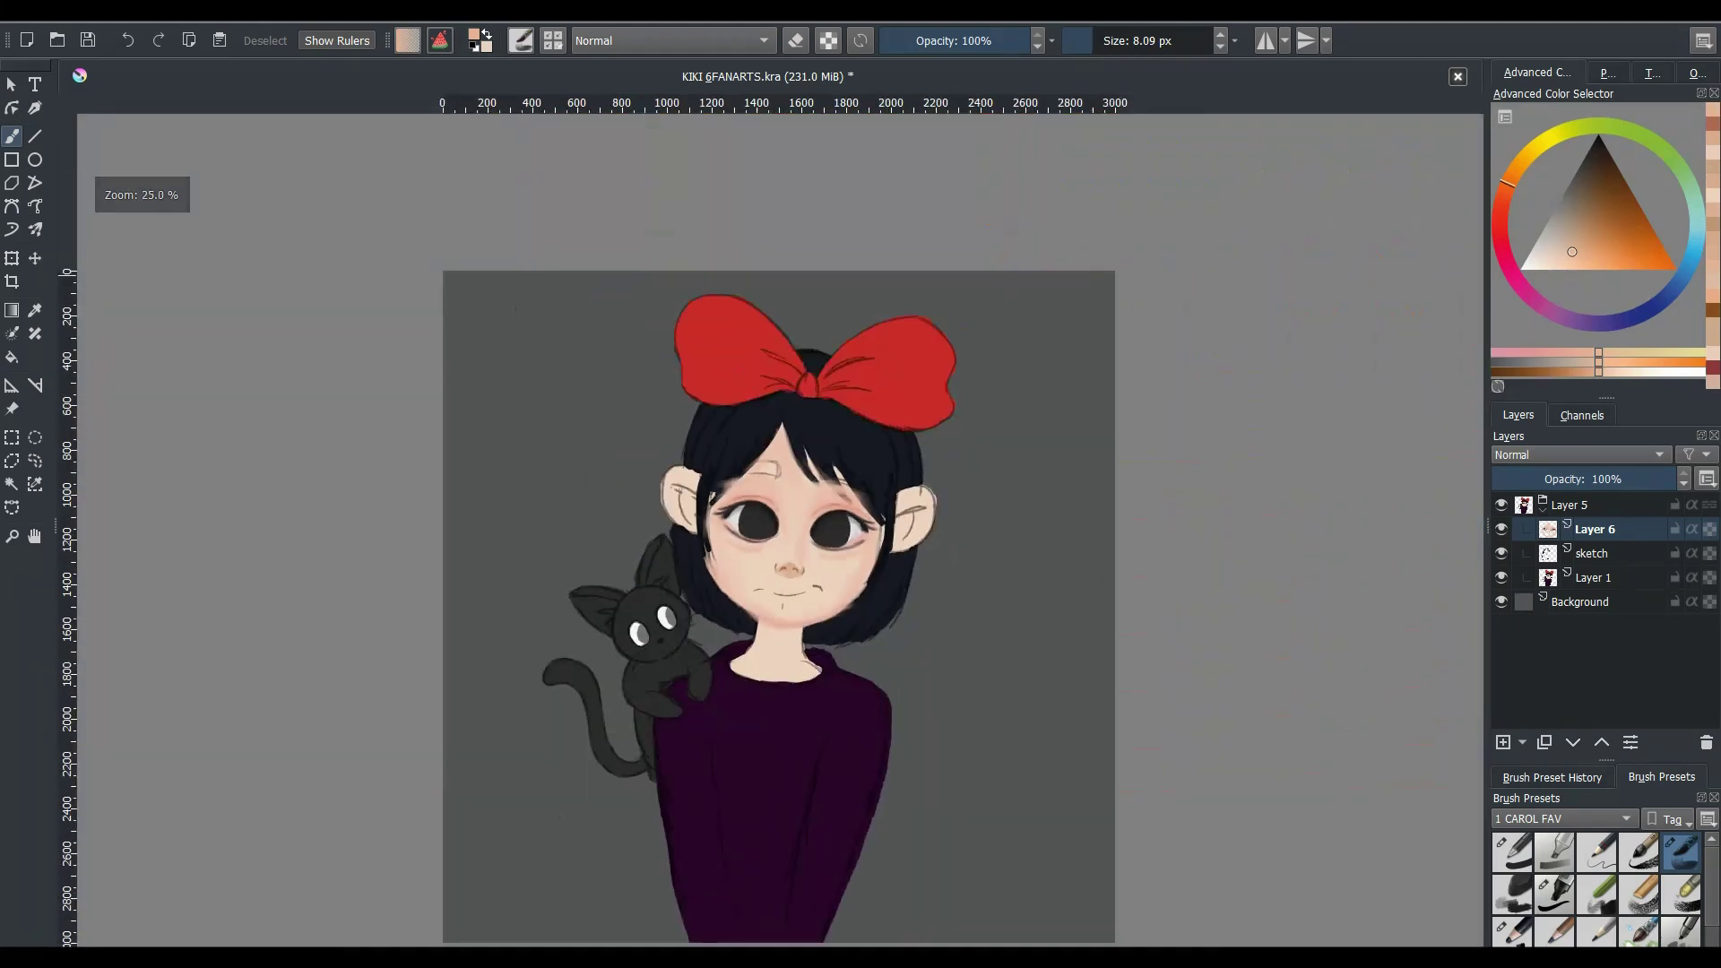
pyautogui.click(94, 45)
pyautogui.scroll(3, 827, 581)
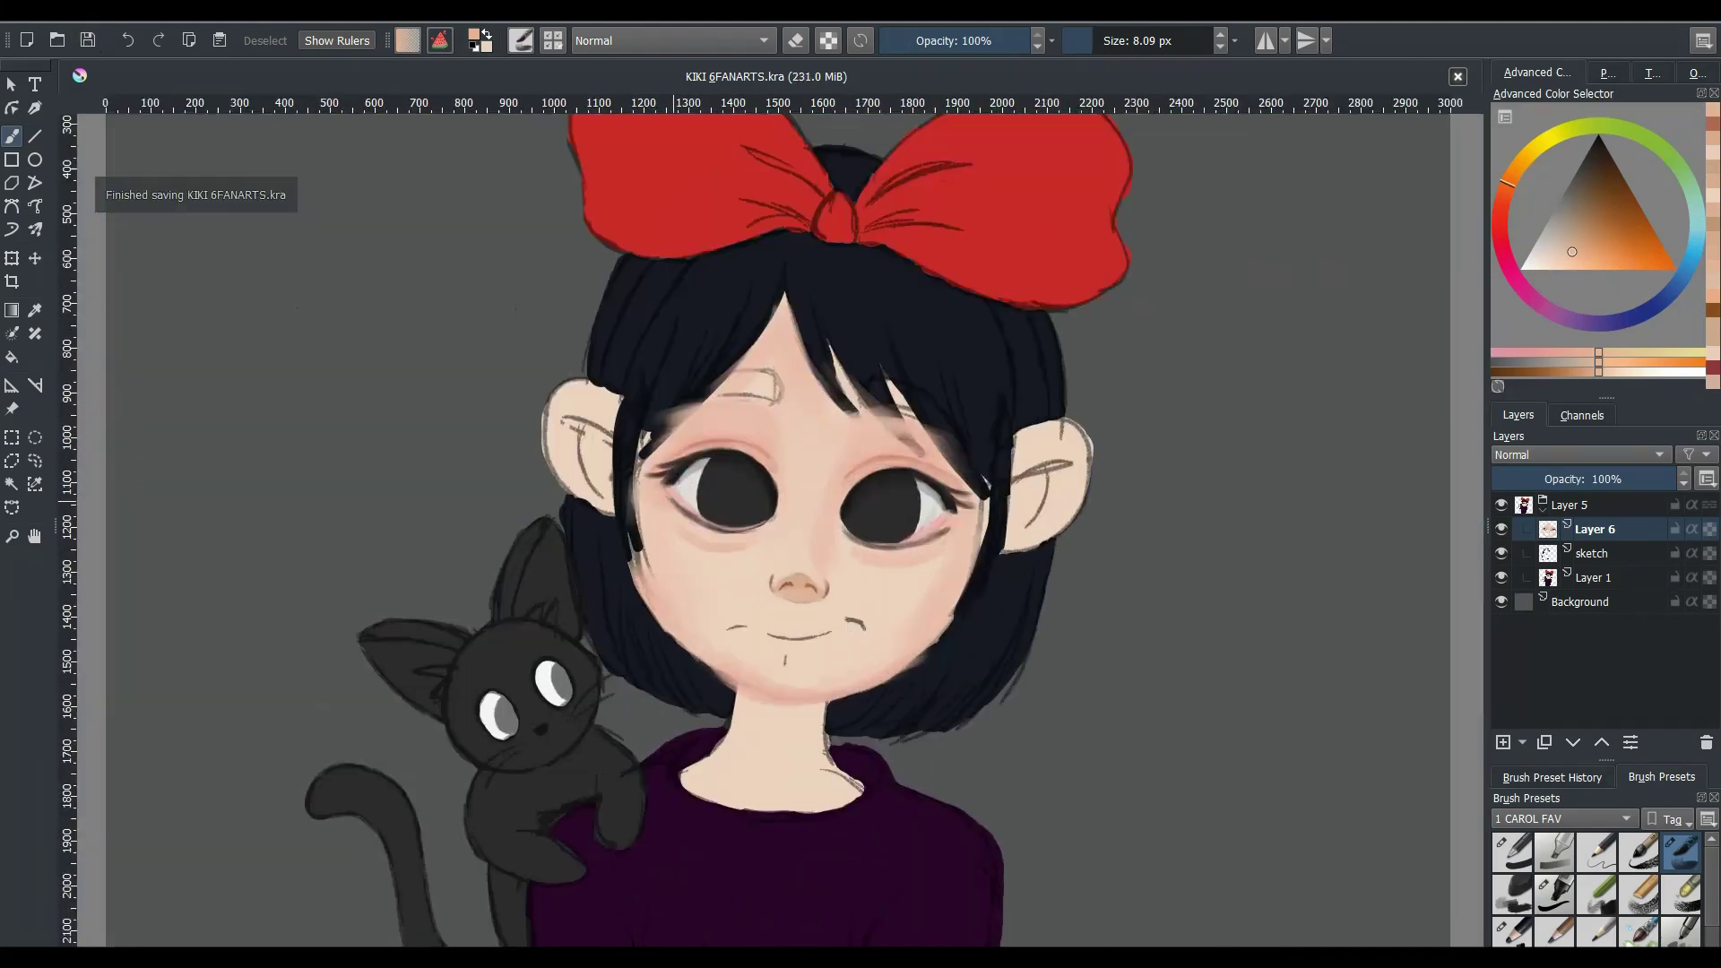
pyautogui.keyDown('ctrl'); pyautogui.click(827, 581); pyautogui.keyUp('ctrl')
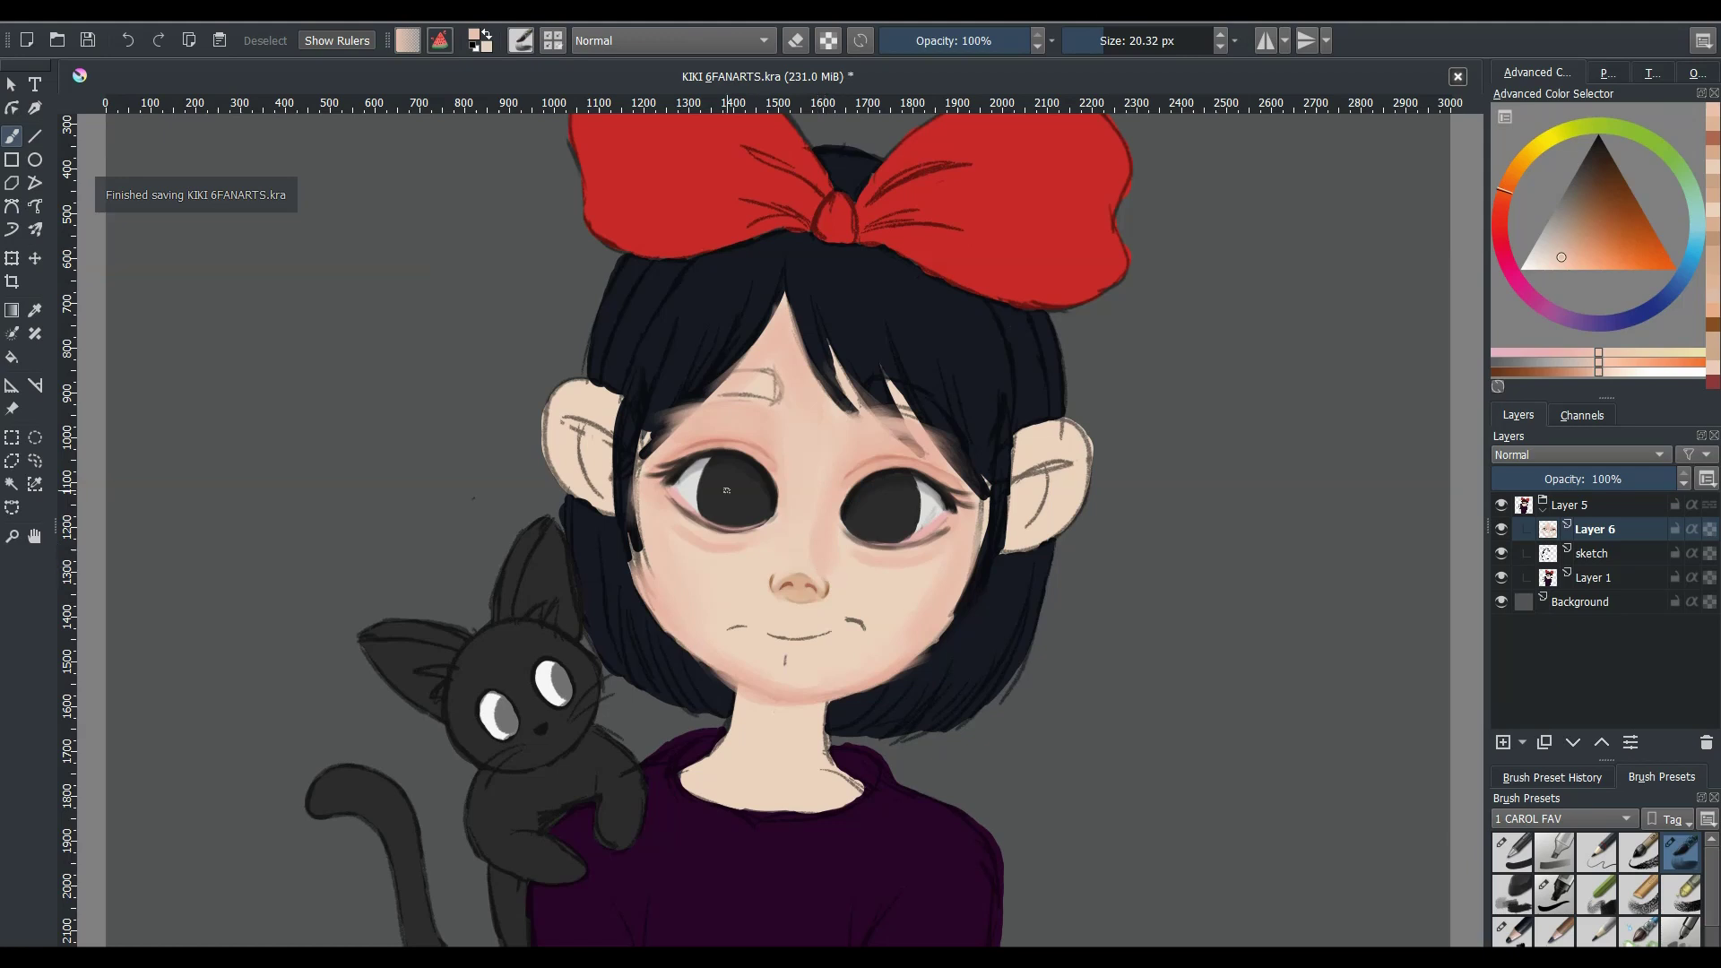
pyautogui.scroll(2, 827, 581)
# - Dab a lighter pink skin tone onto the nose bridge between the eyes
pyautogui.keyDown('ctrl'); pyautogui.click(877, 628); pyautogui.keyUp('ctrl')
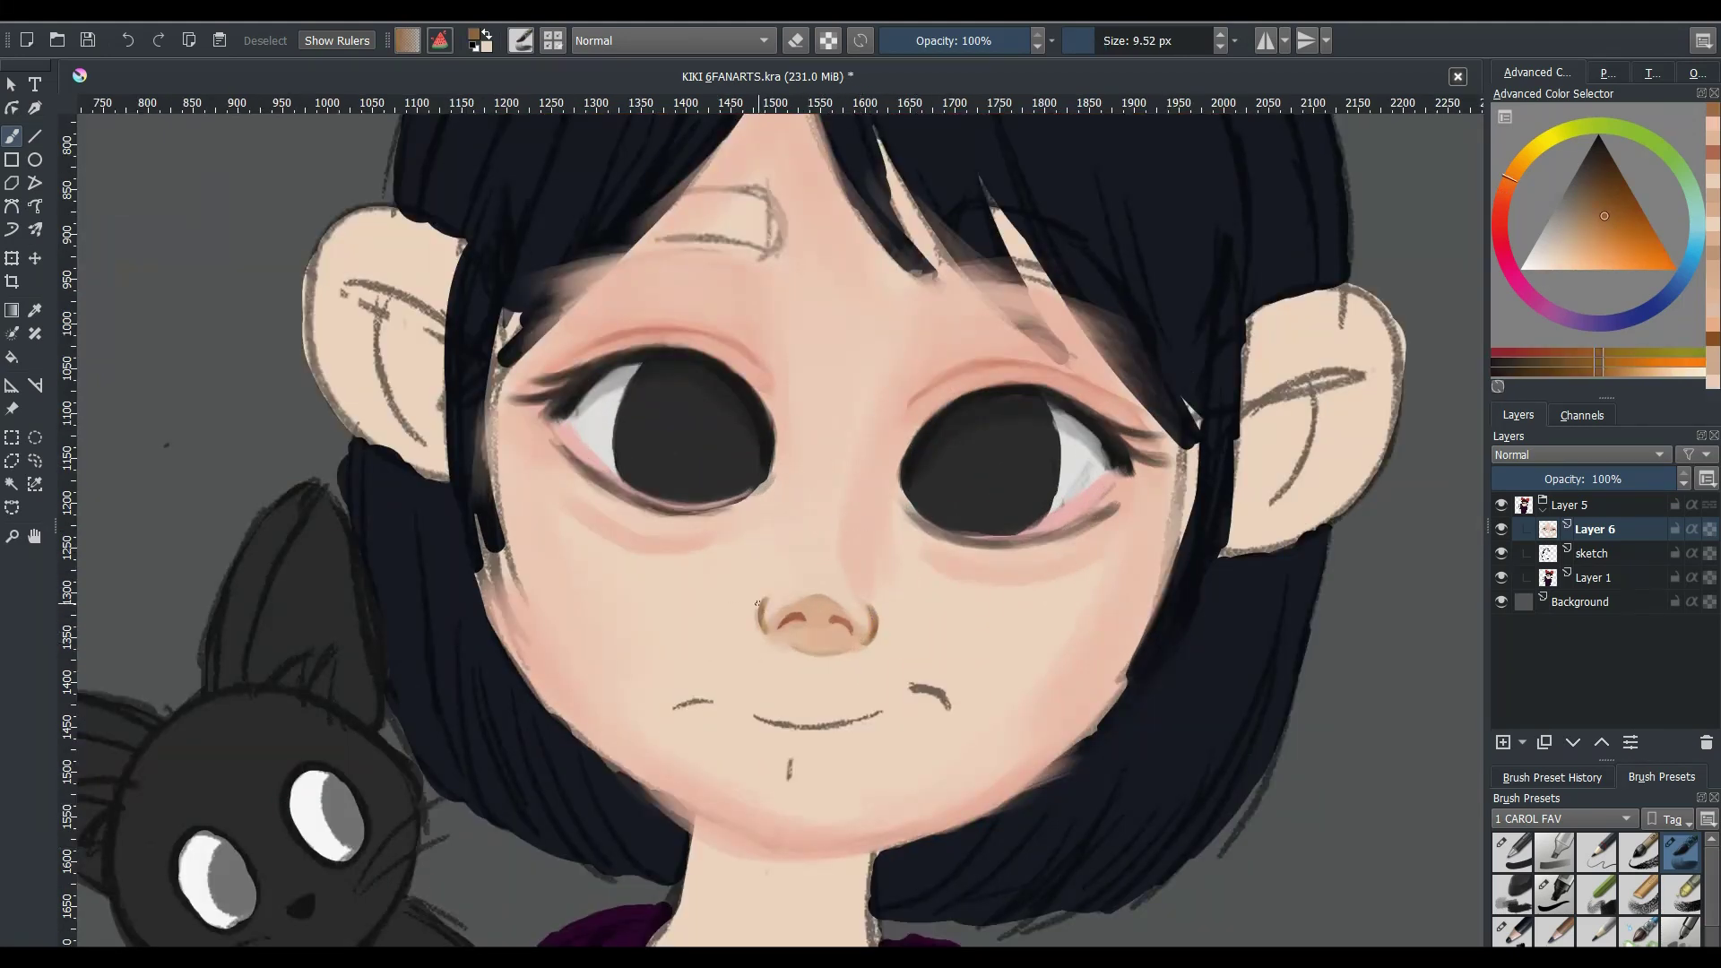
pyautogui.keyDown('ctrl'); pyautogui.click(897, 609); pyautogui.keyUp('ctrl')
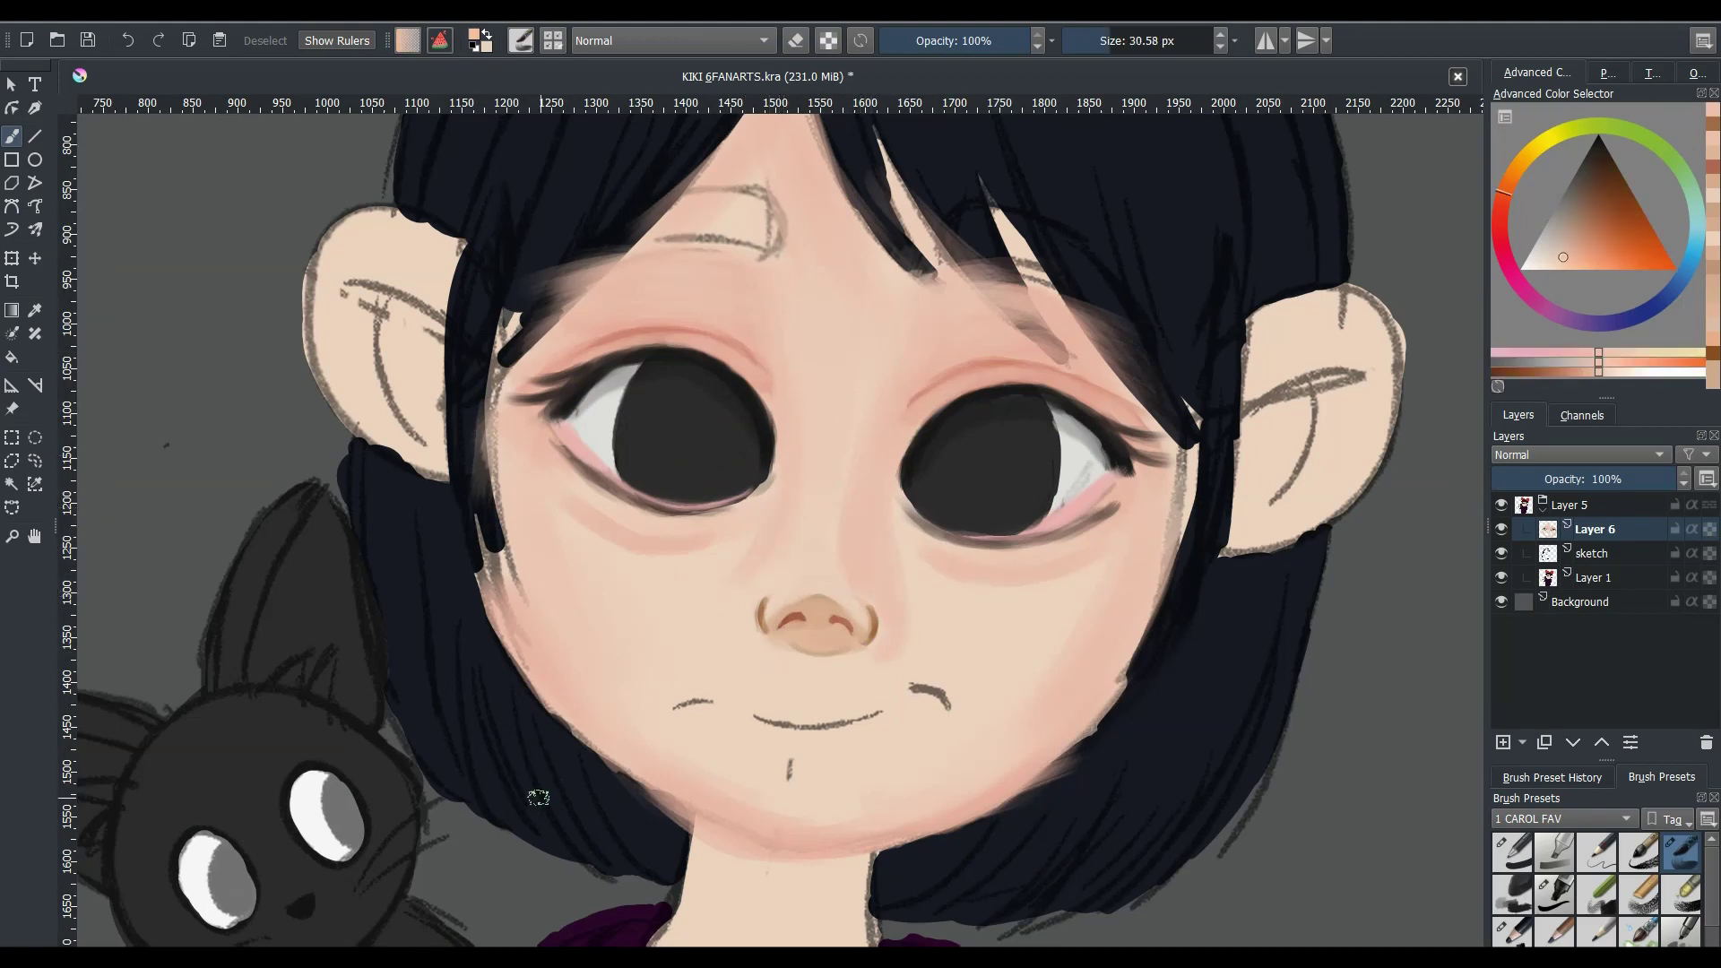
pyautogui.click(820, 471)
pyautogui.keyDown('ctrl'); pyautogui.click(768, 519); pyautogui.keyUp('ctrl')
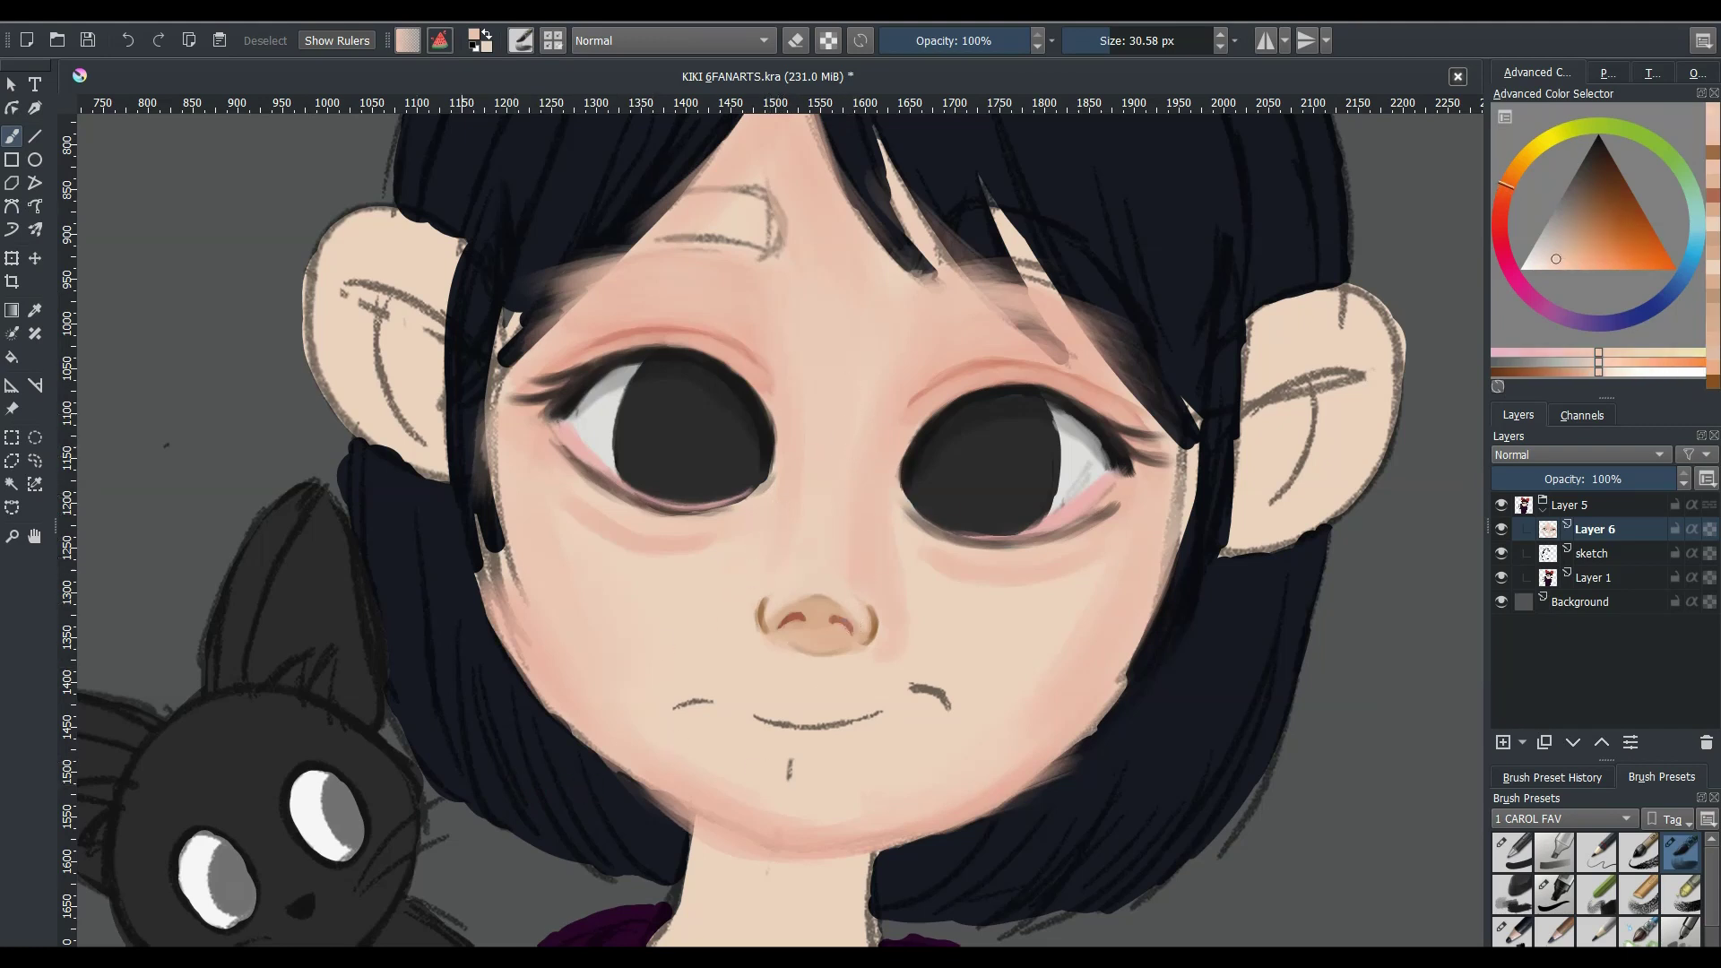
pyautogui.keyDown('ctrl'); pyautogui.click(713, 577); pyautogui.keyUp('ctrl')
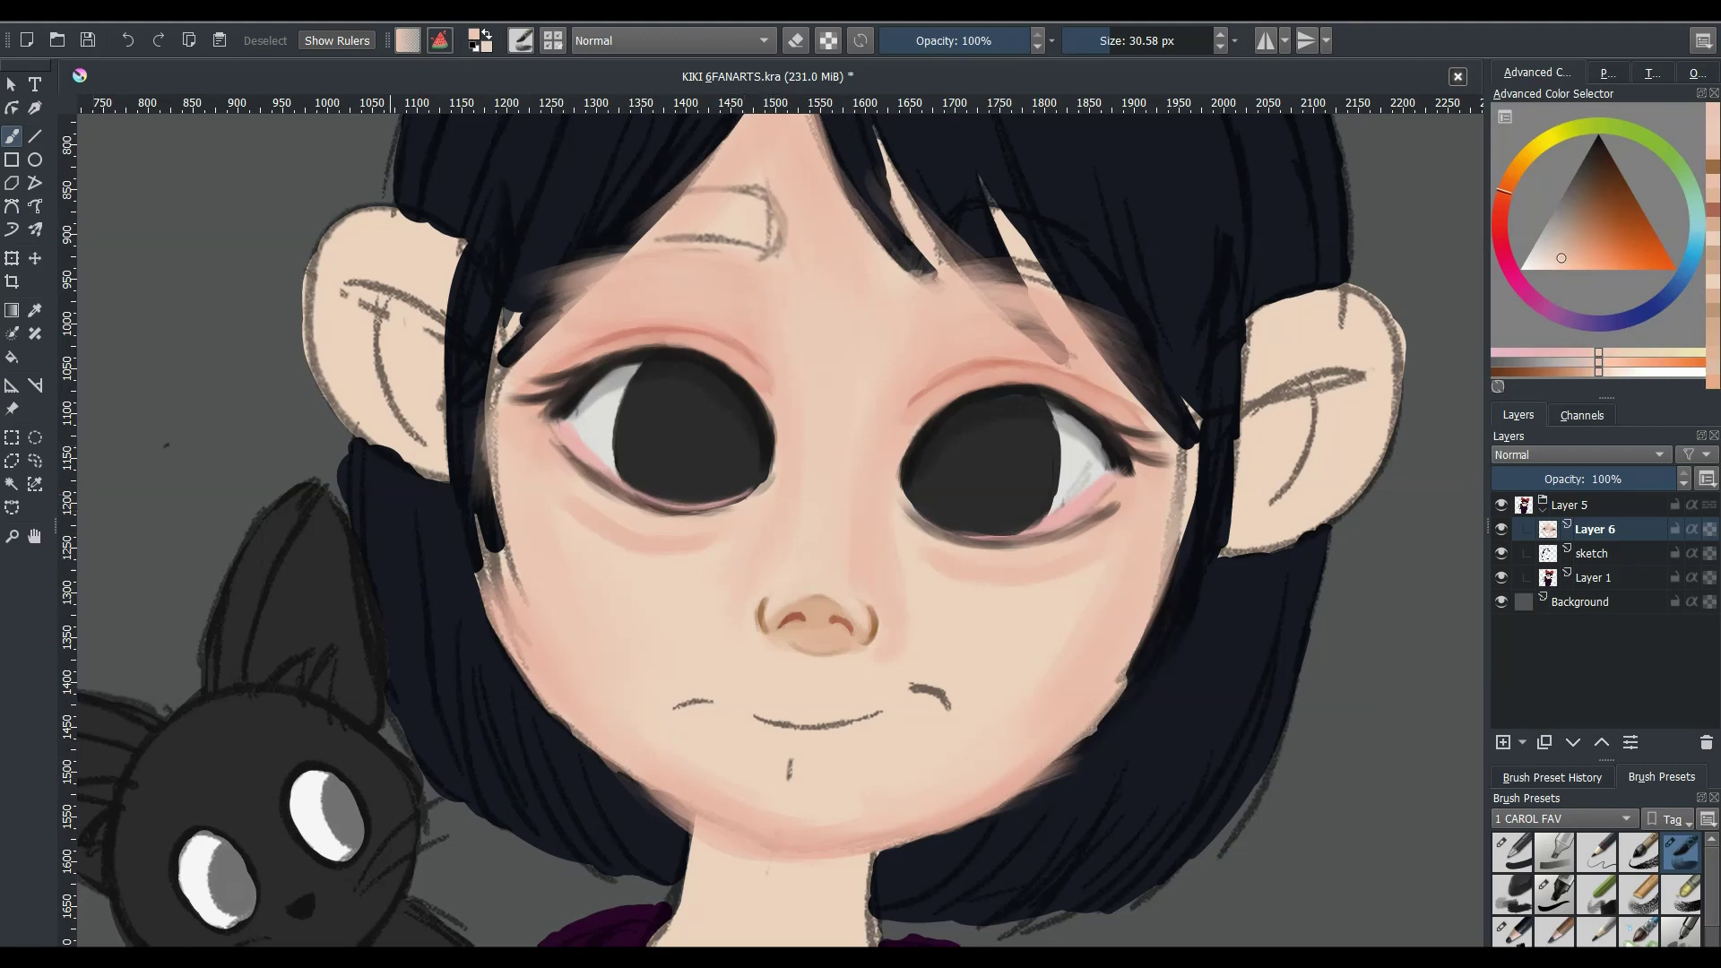
# - Enlarge the brush and dab a lighter skin tone beside the nose
pyautogui.scroll(-5, 760, 355)
pyautogui.scroll(2, 760, 355)
pyautogui.scroll(1, 759, 355)
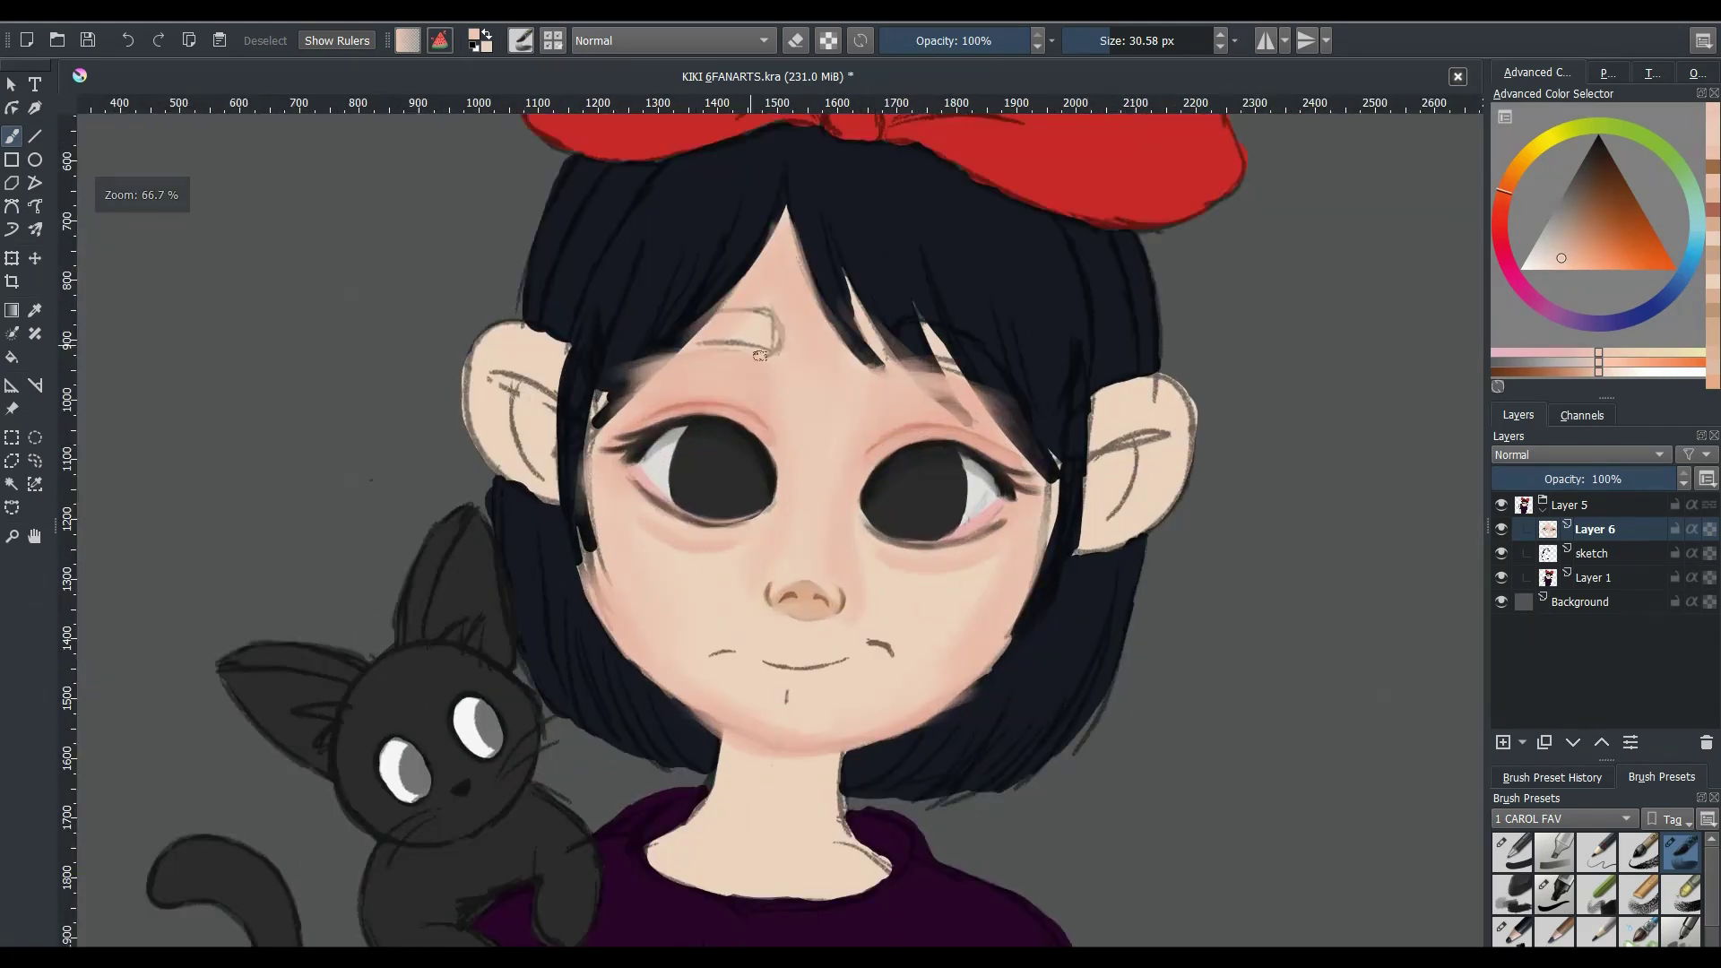
pyautogui.press(']')
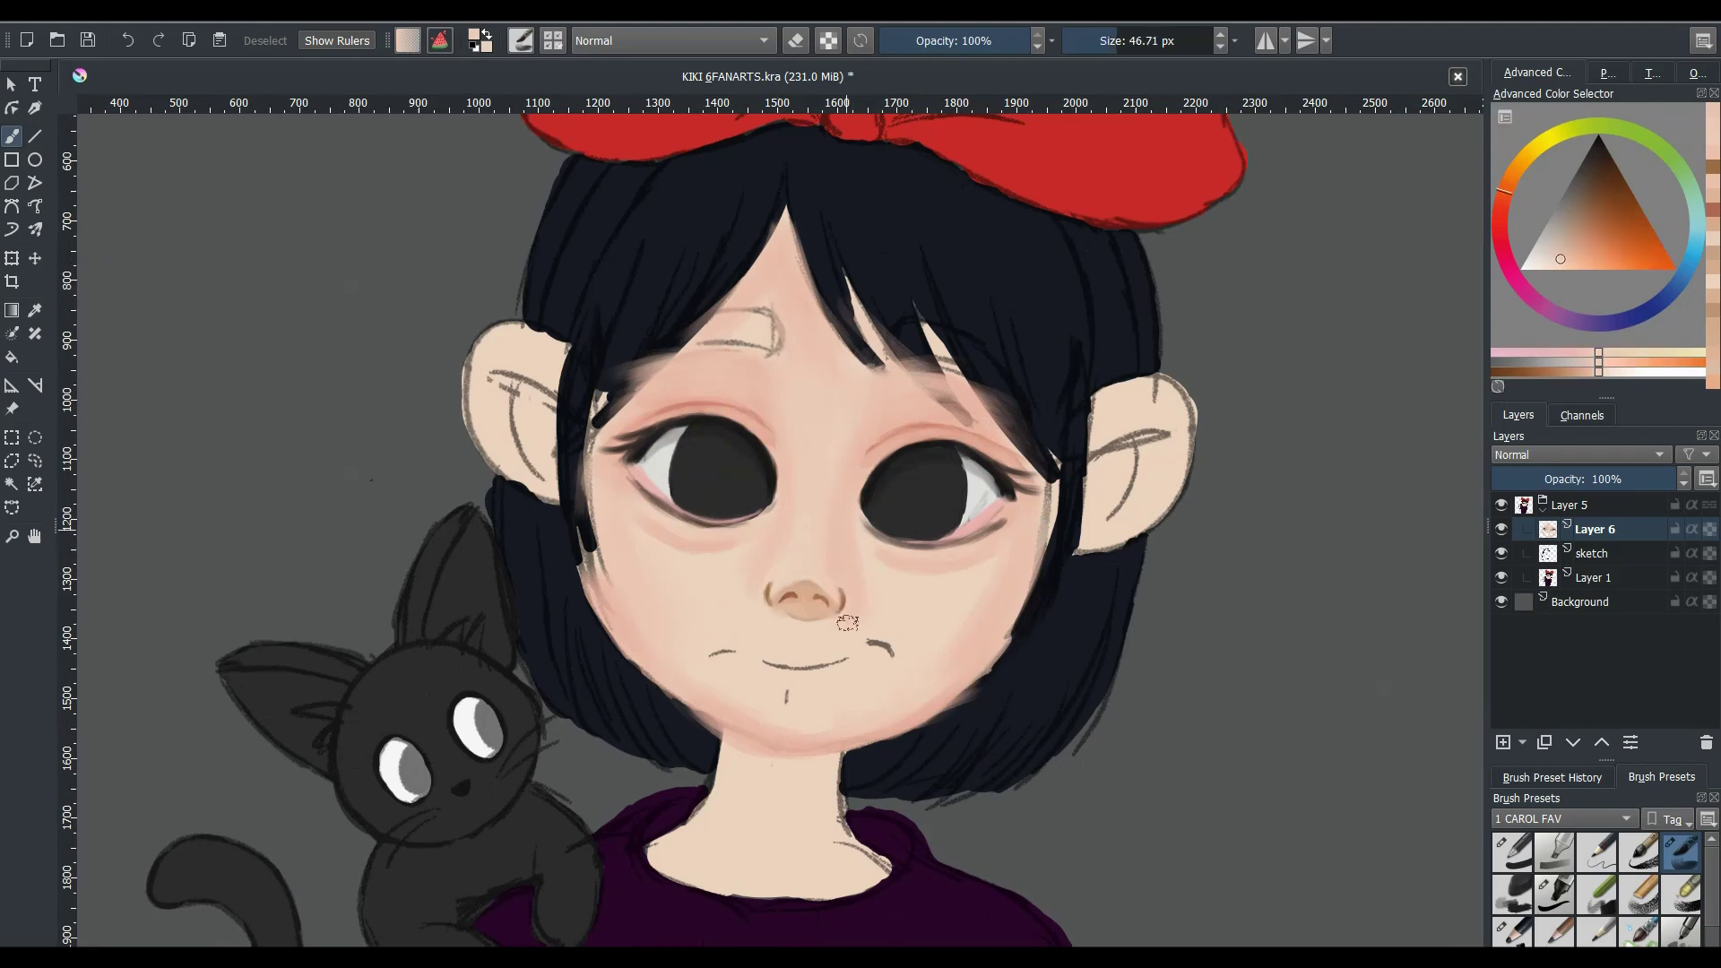
pyautogui.moveTo(847, 621); pyautogui.dragTo(874, 597)
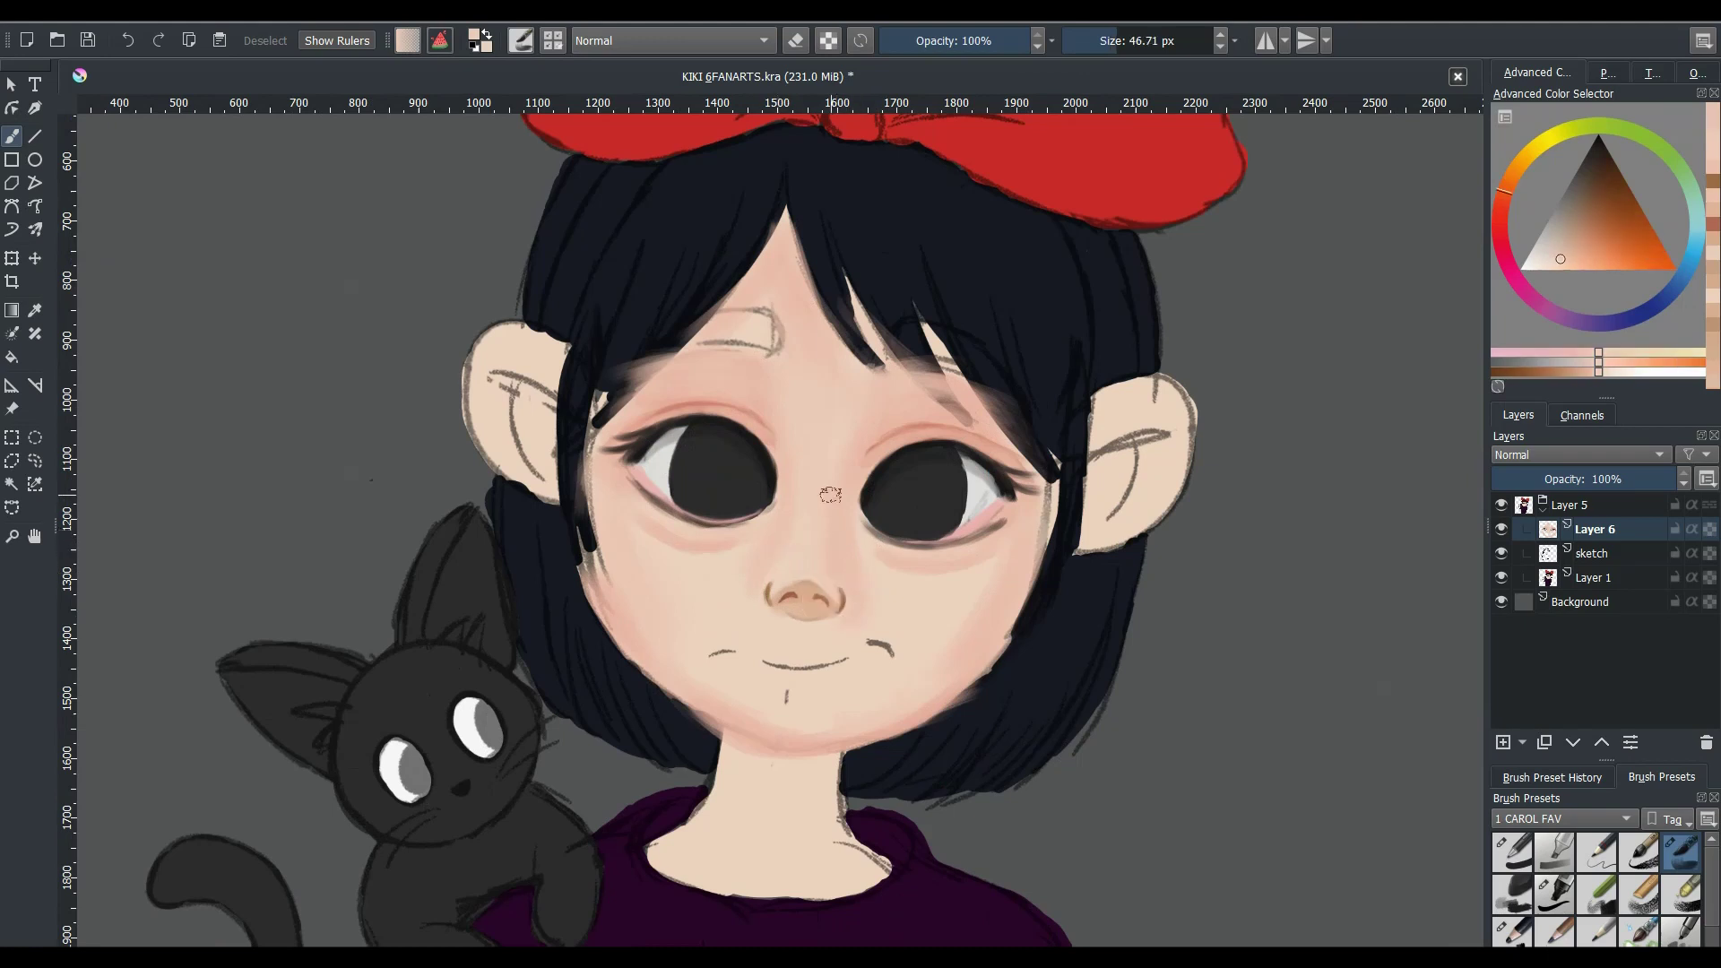
pyautogui.keyDown('ctrl'); pyautogui.click(814, 542); pyautogui.keyUp('ctrl')
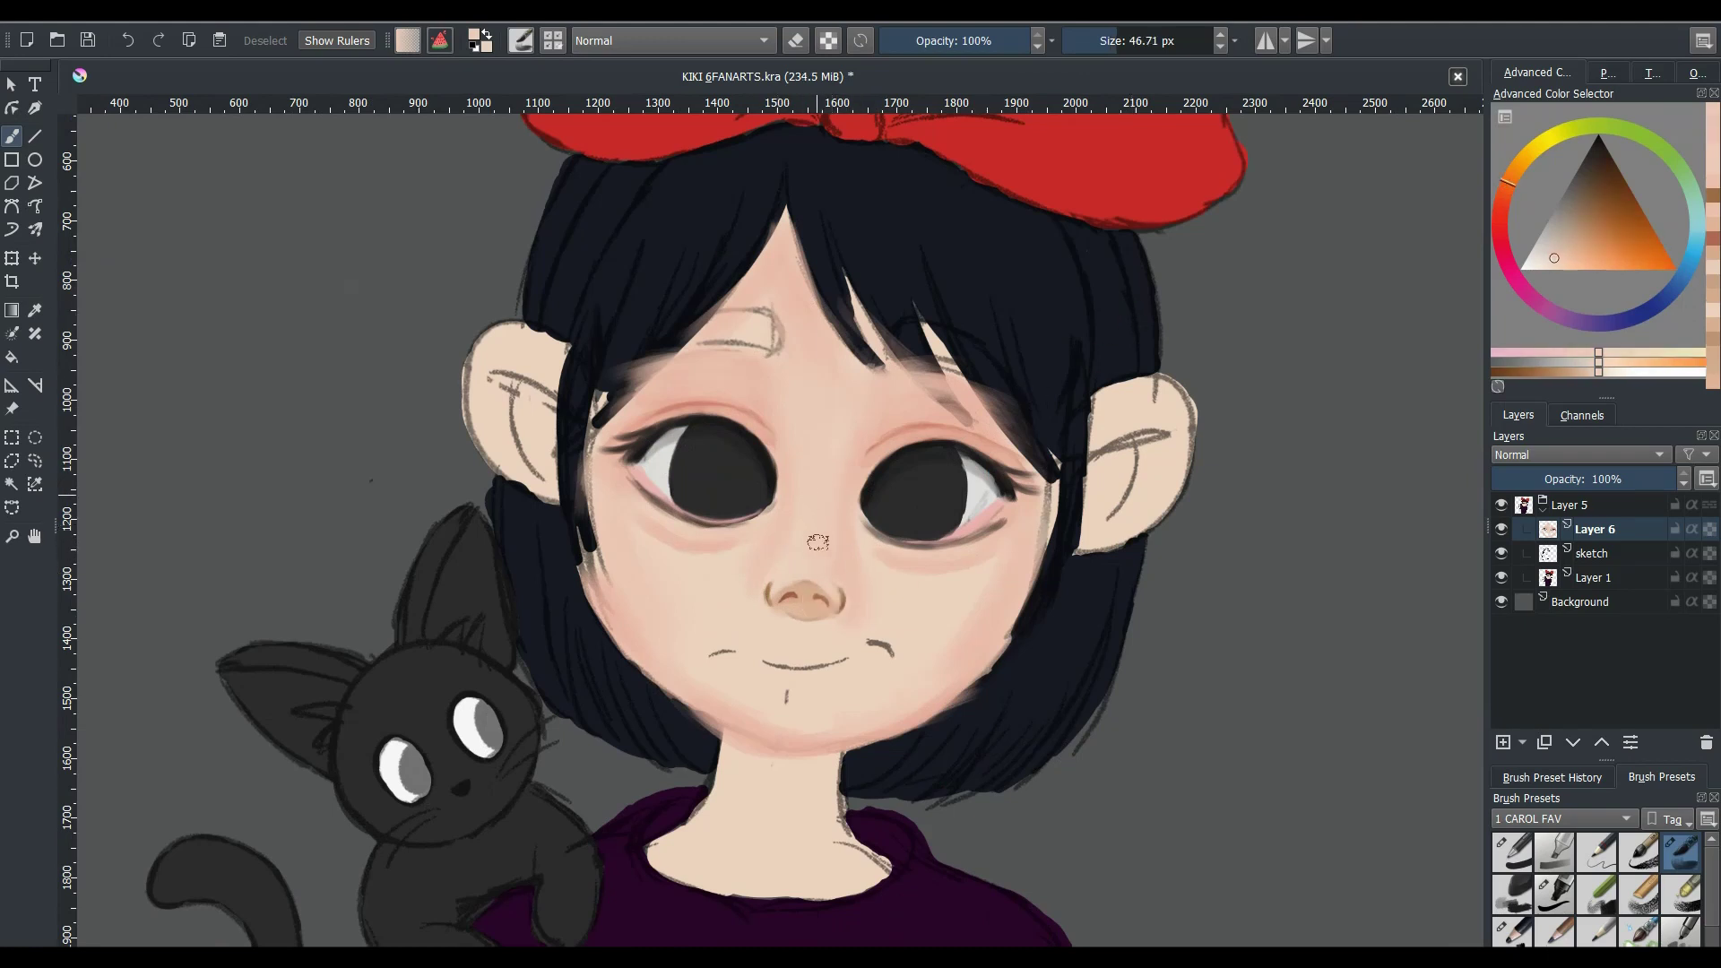
pyautogui.keyDown('ctrl'); pyautogui.click(862, 620); pyautogui.keyUp('ctrl')
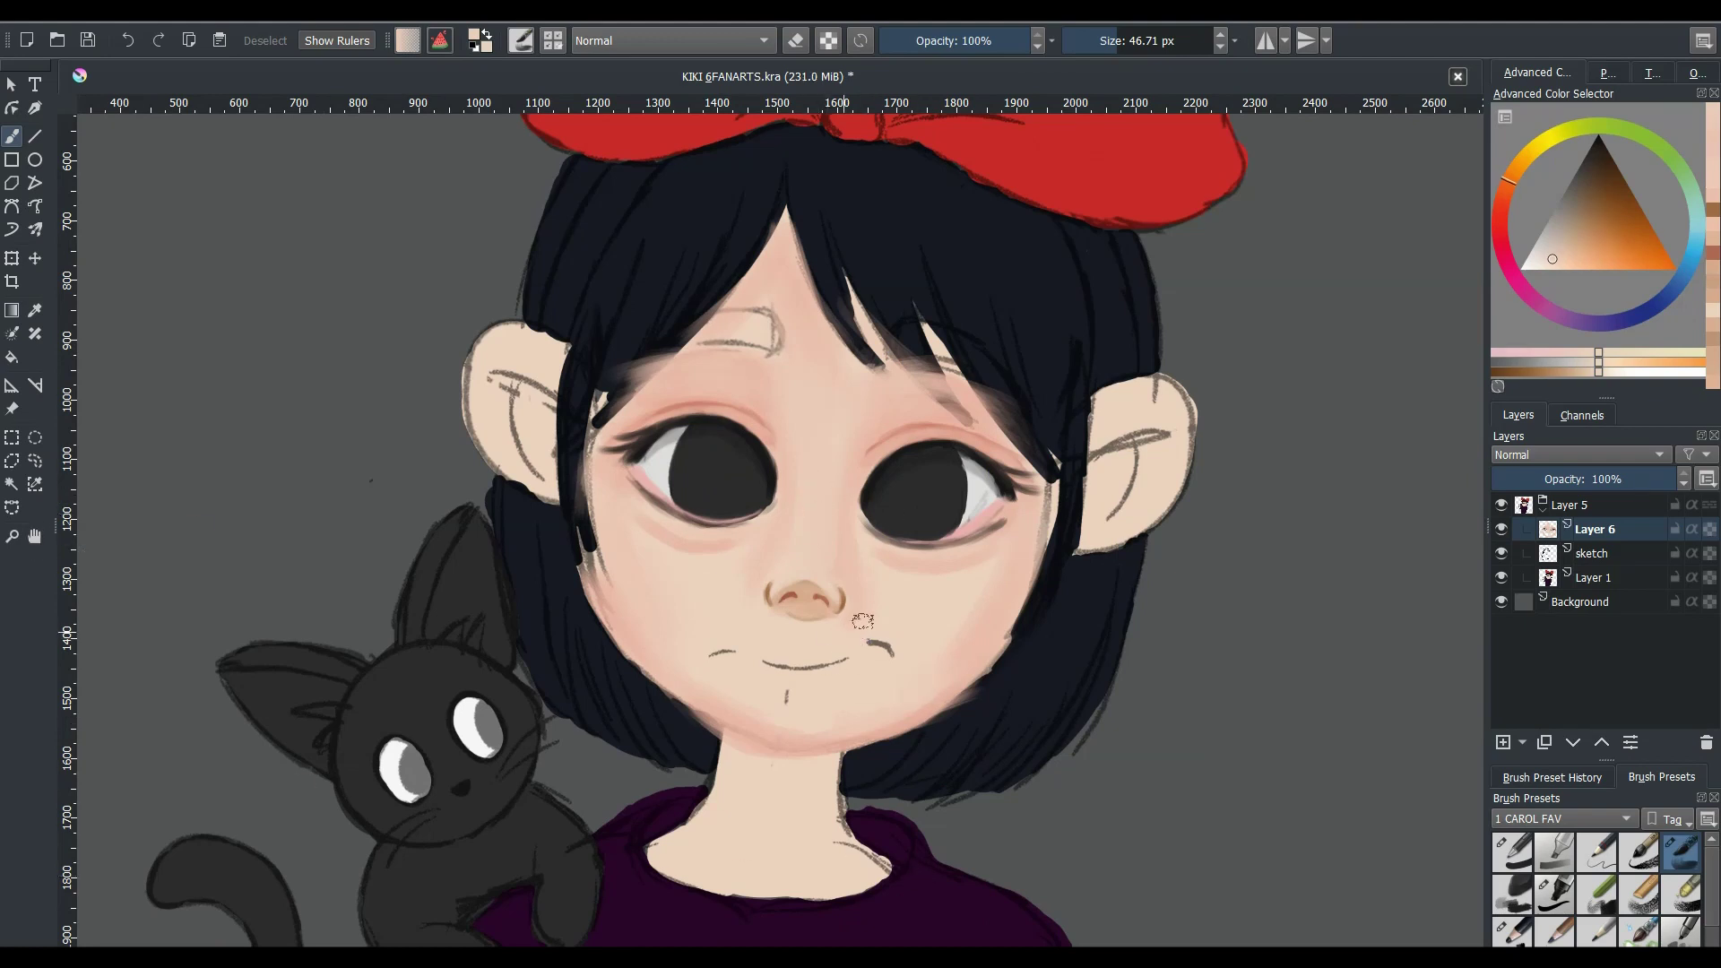
# - Blend warmer skin tones under the left eye and onto the cheek
pyautogui.keyDown('ctrl'); pyautogui.click(752, 540); pyautogui.keyUp('ctrl')
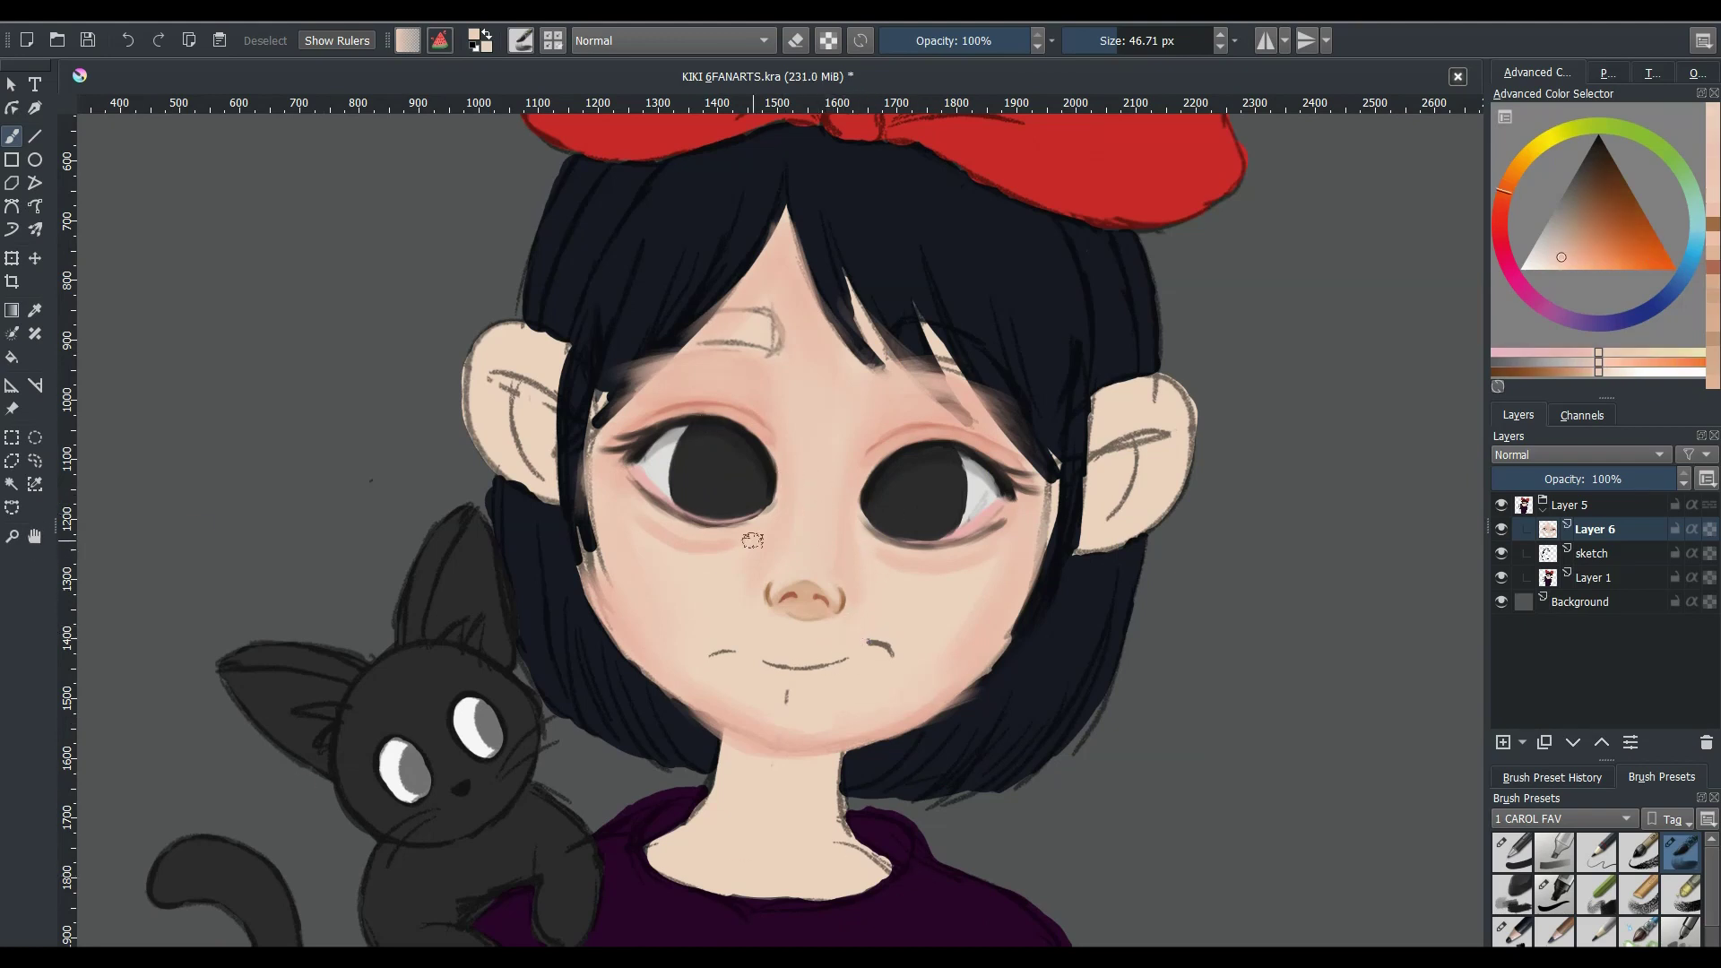
pyautogui.keyDown('ctrl'); pyautogui.click(738, 558); pyautogui.keyUp('ctrl')
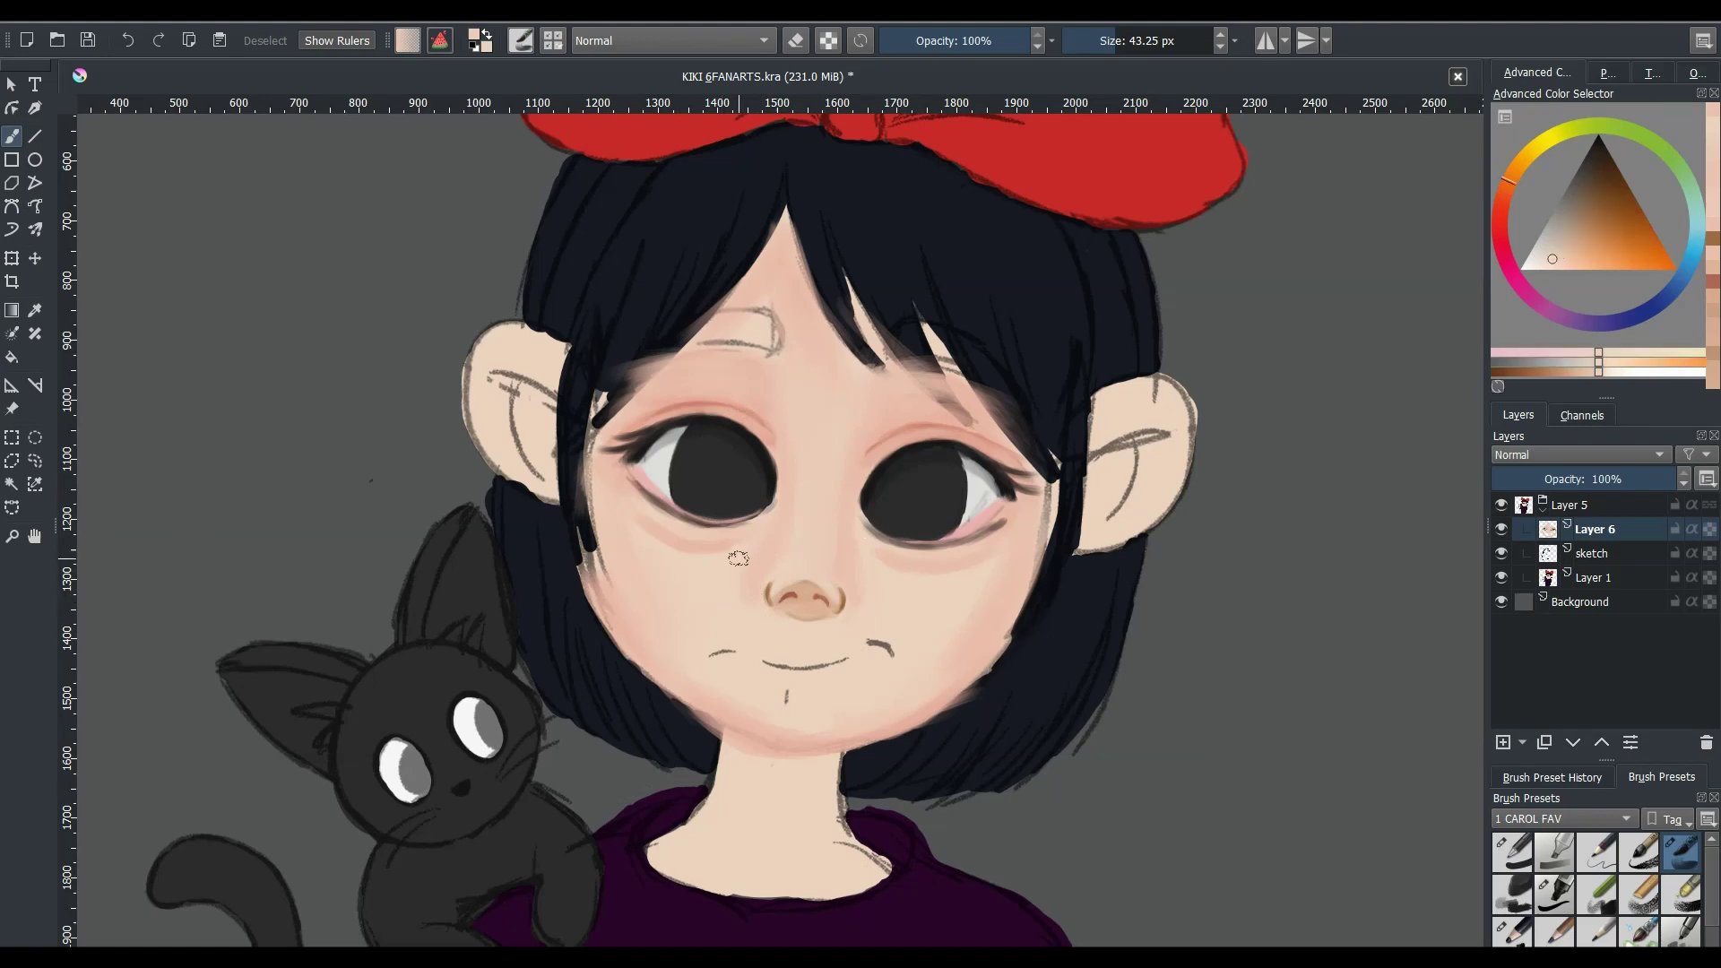
pyautogui.keyDown('ctrl'); pyautogui.click(821, 595); pyautogui.keyUp('ctrl')
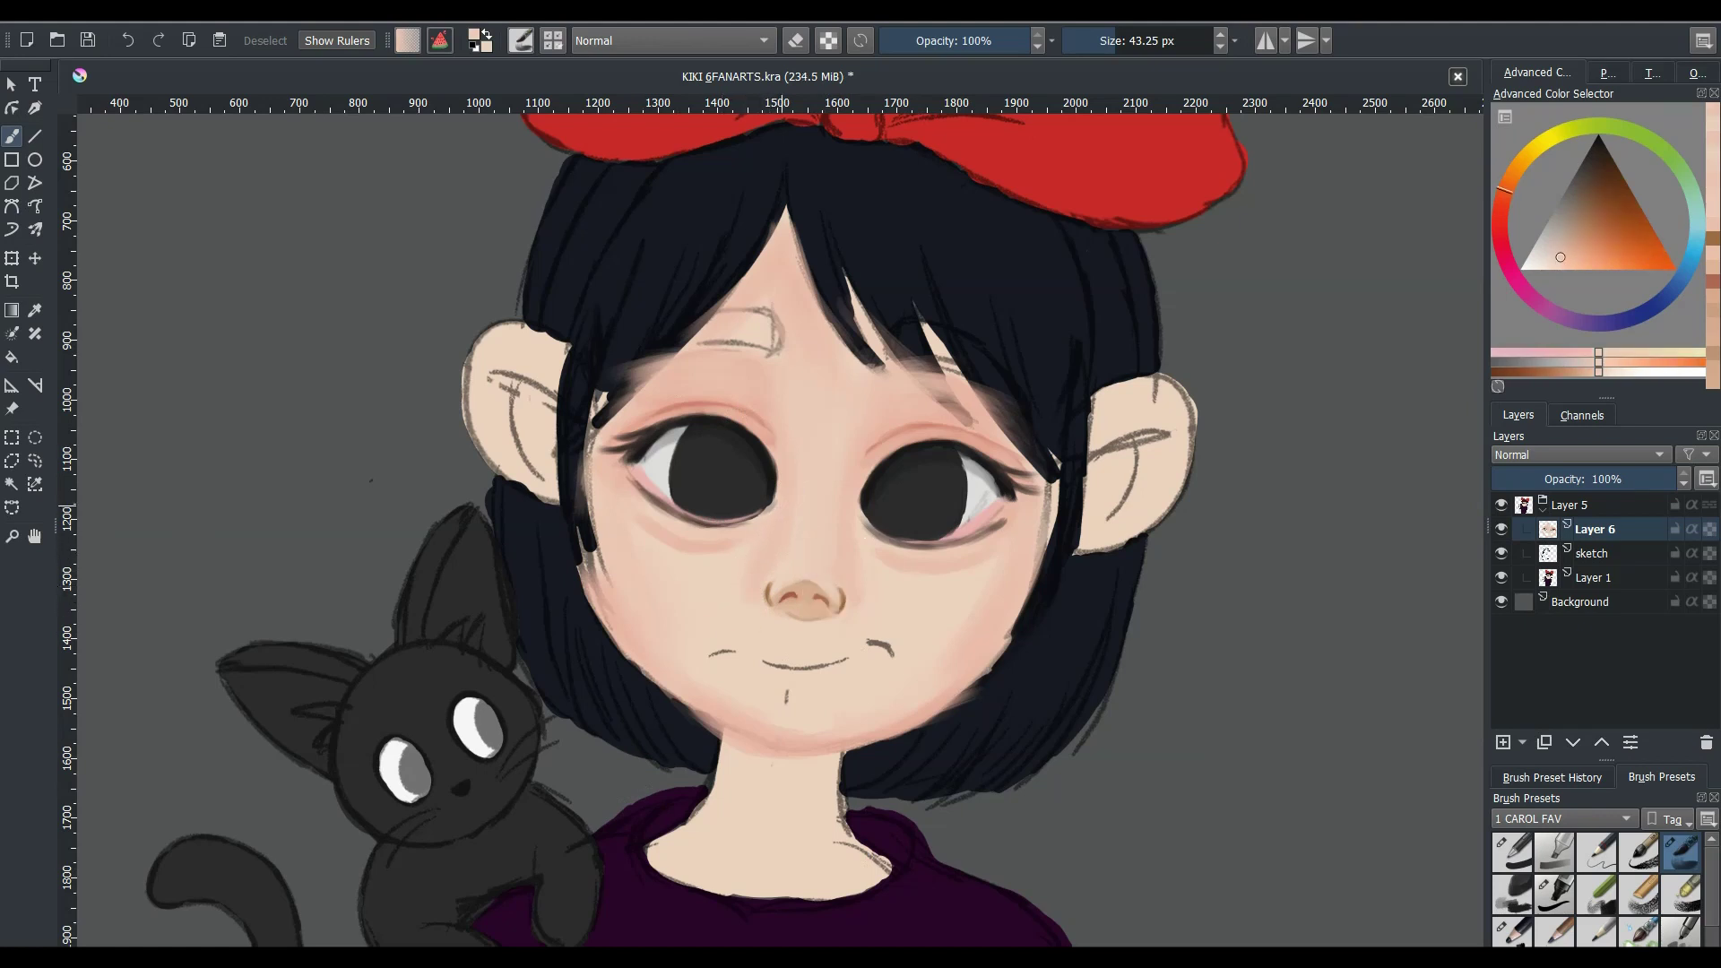
pyautogui.keyDown('ctrl'); pyautogui.click(757, 538); pyautogui.keyUp('ctrl')
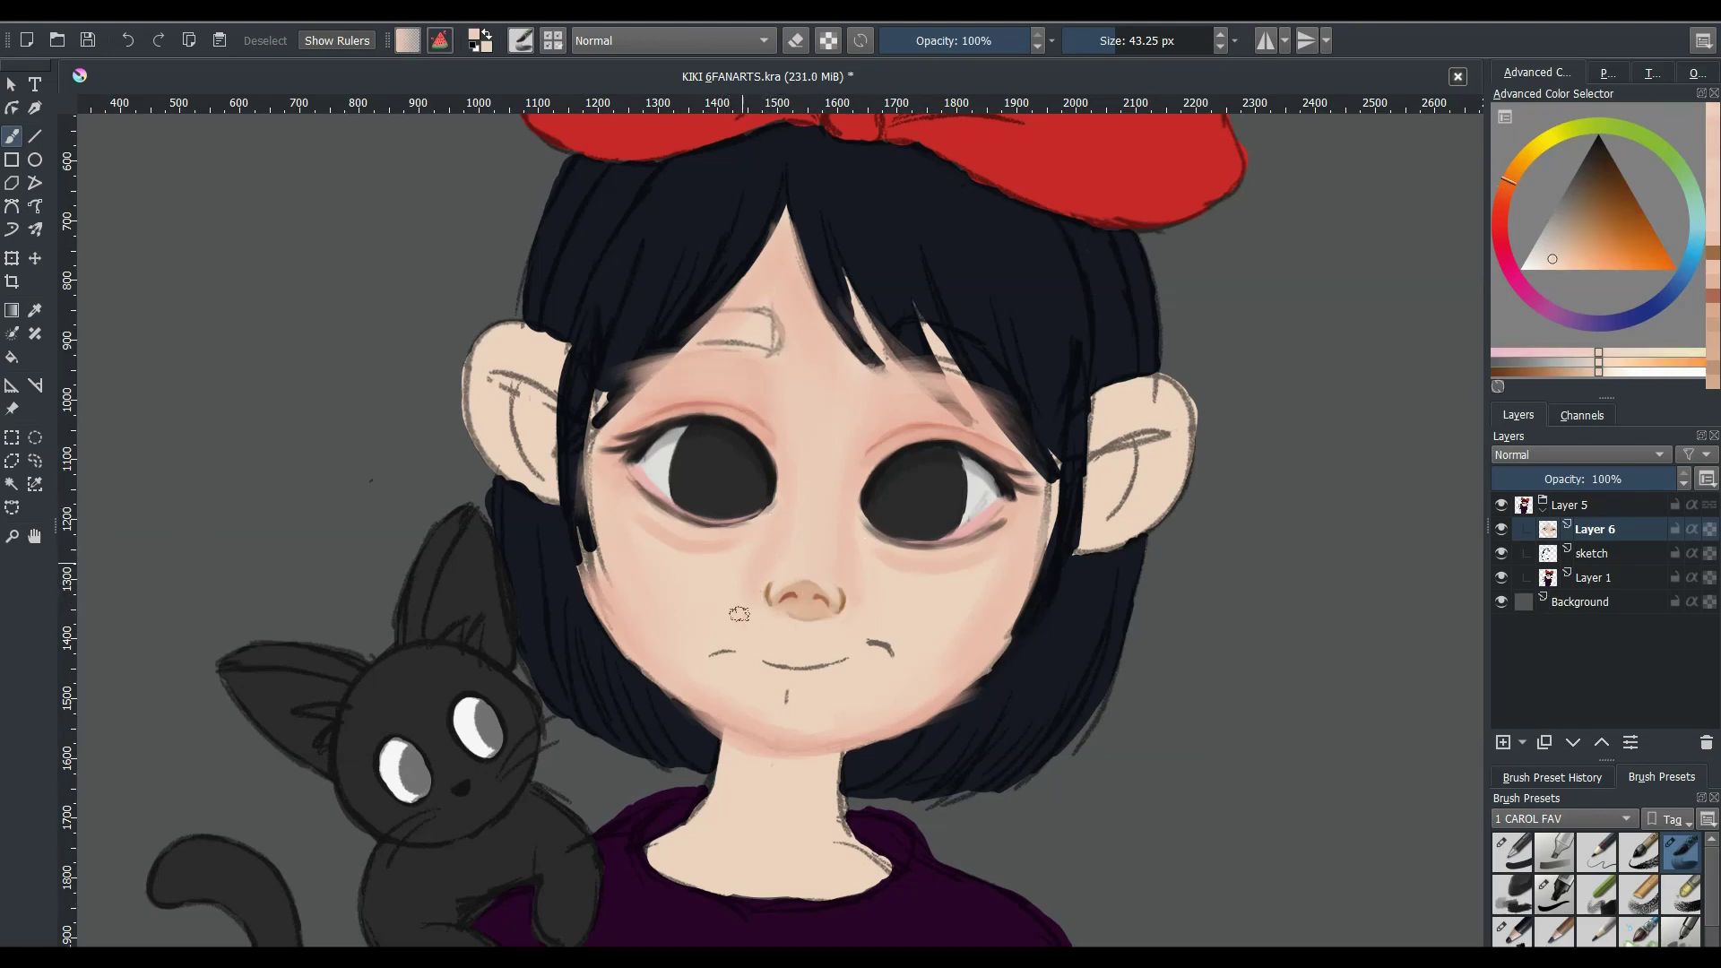
pyautogui.press('-')
pyautogui.press('-')
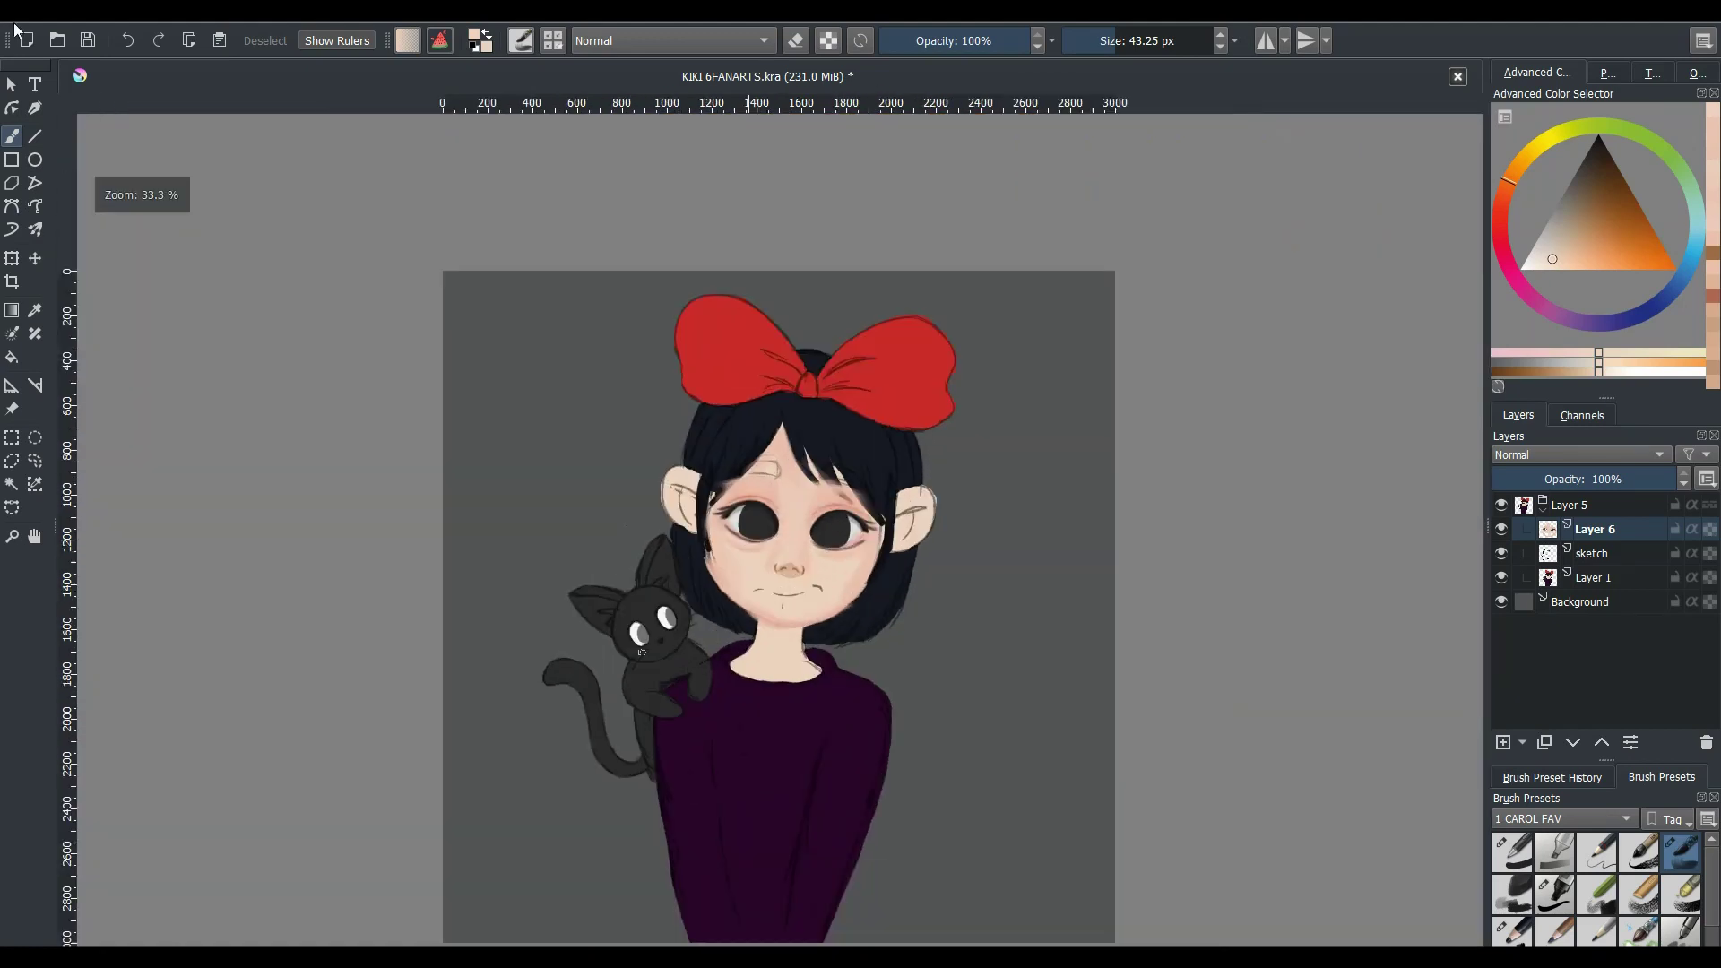
pyautogui.press('+')
pyautogui.press('+')
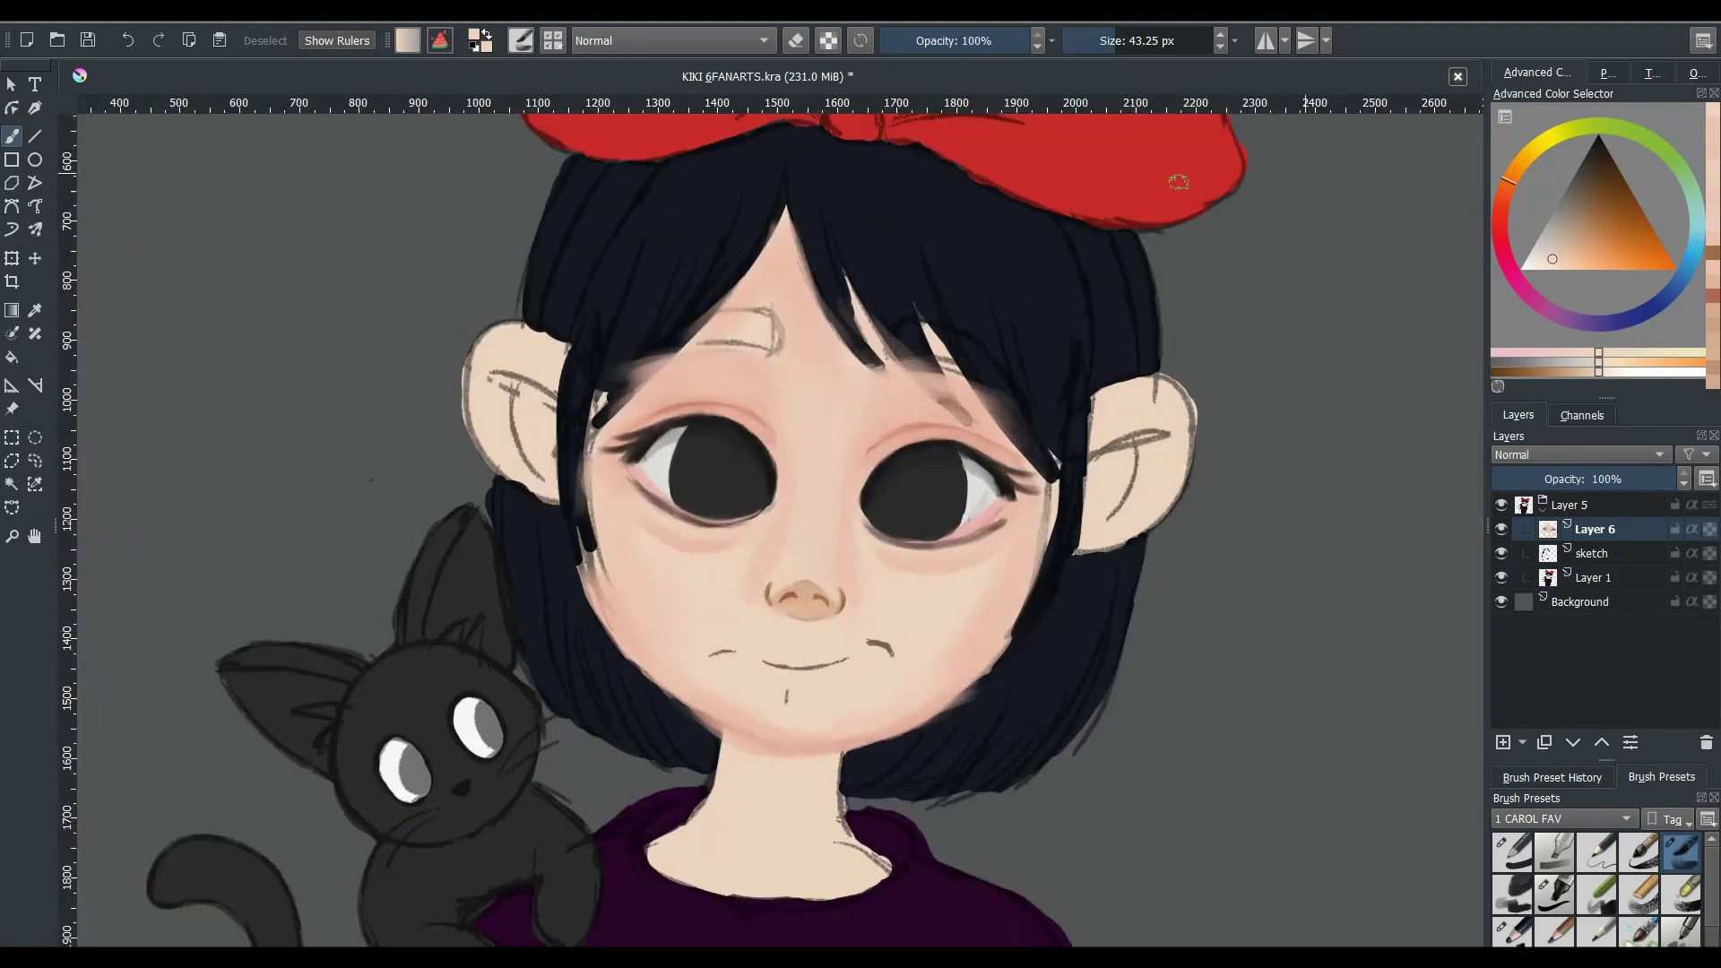
pyautogui.keyDown('ctrl'); pyautogui.click(939, 222); pyautogui.keyUp('ctrl')
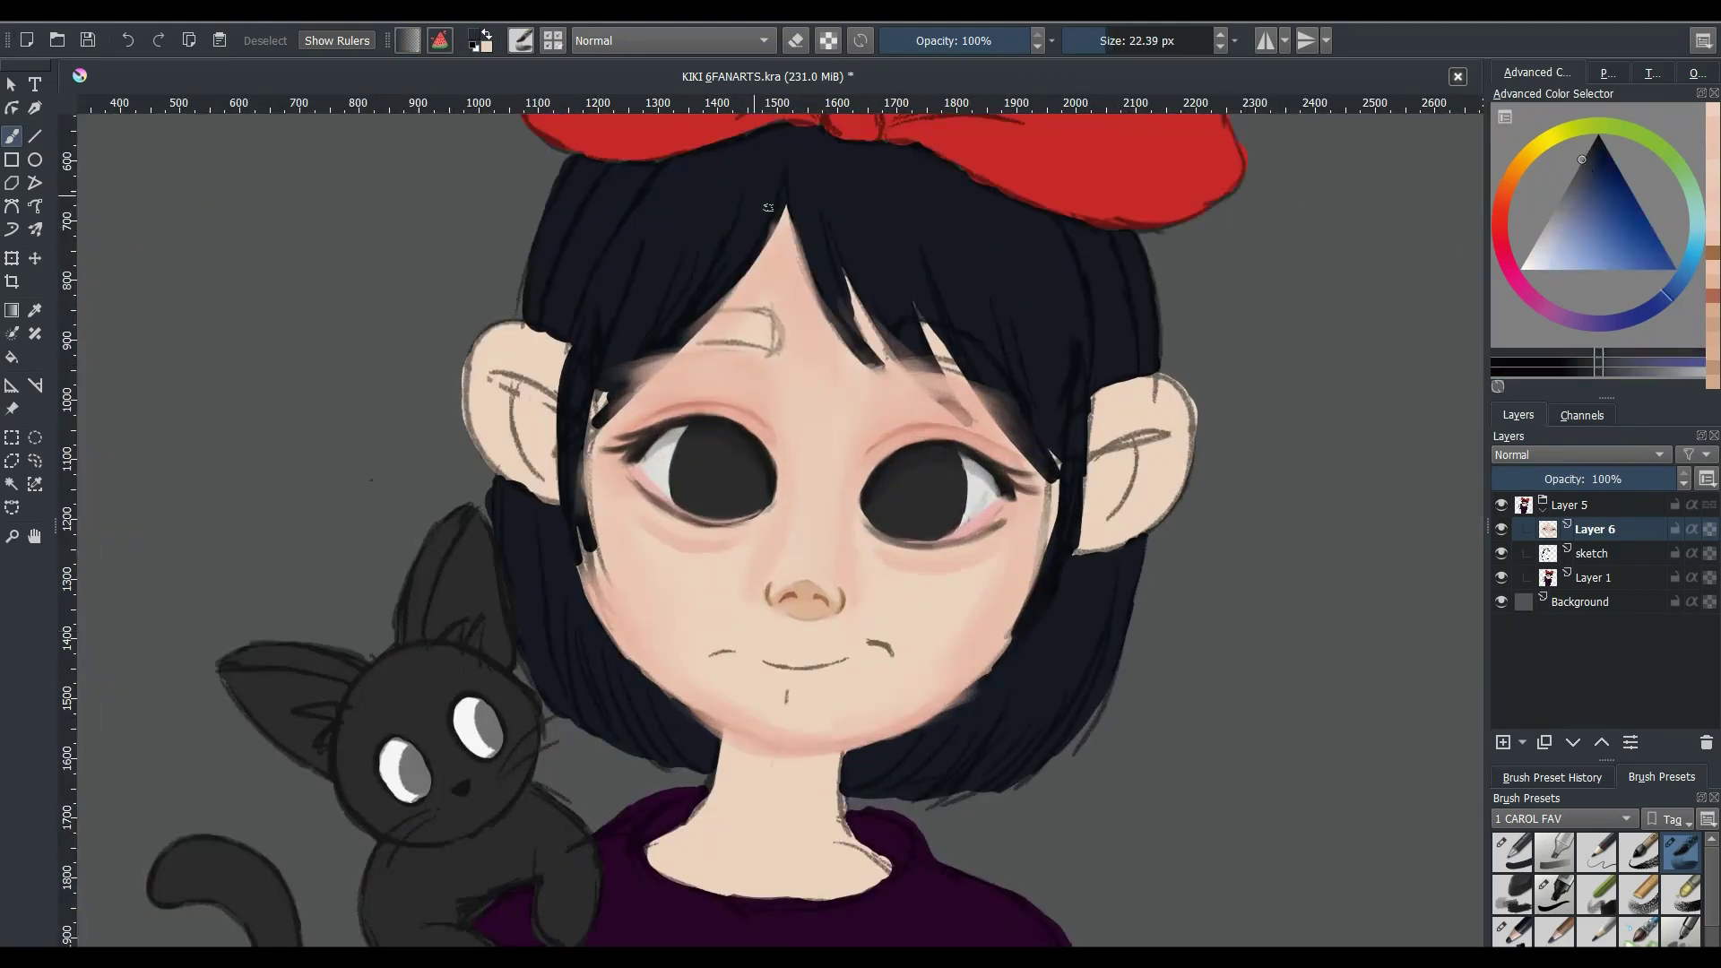
# - Paint a thick dark navy eyebrow above the eye with a smaller brush
pyautogui.moveTo(765, 322); pyautogui.dragTo(767, 345)
pyautogui.press('[')
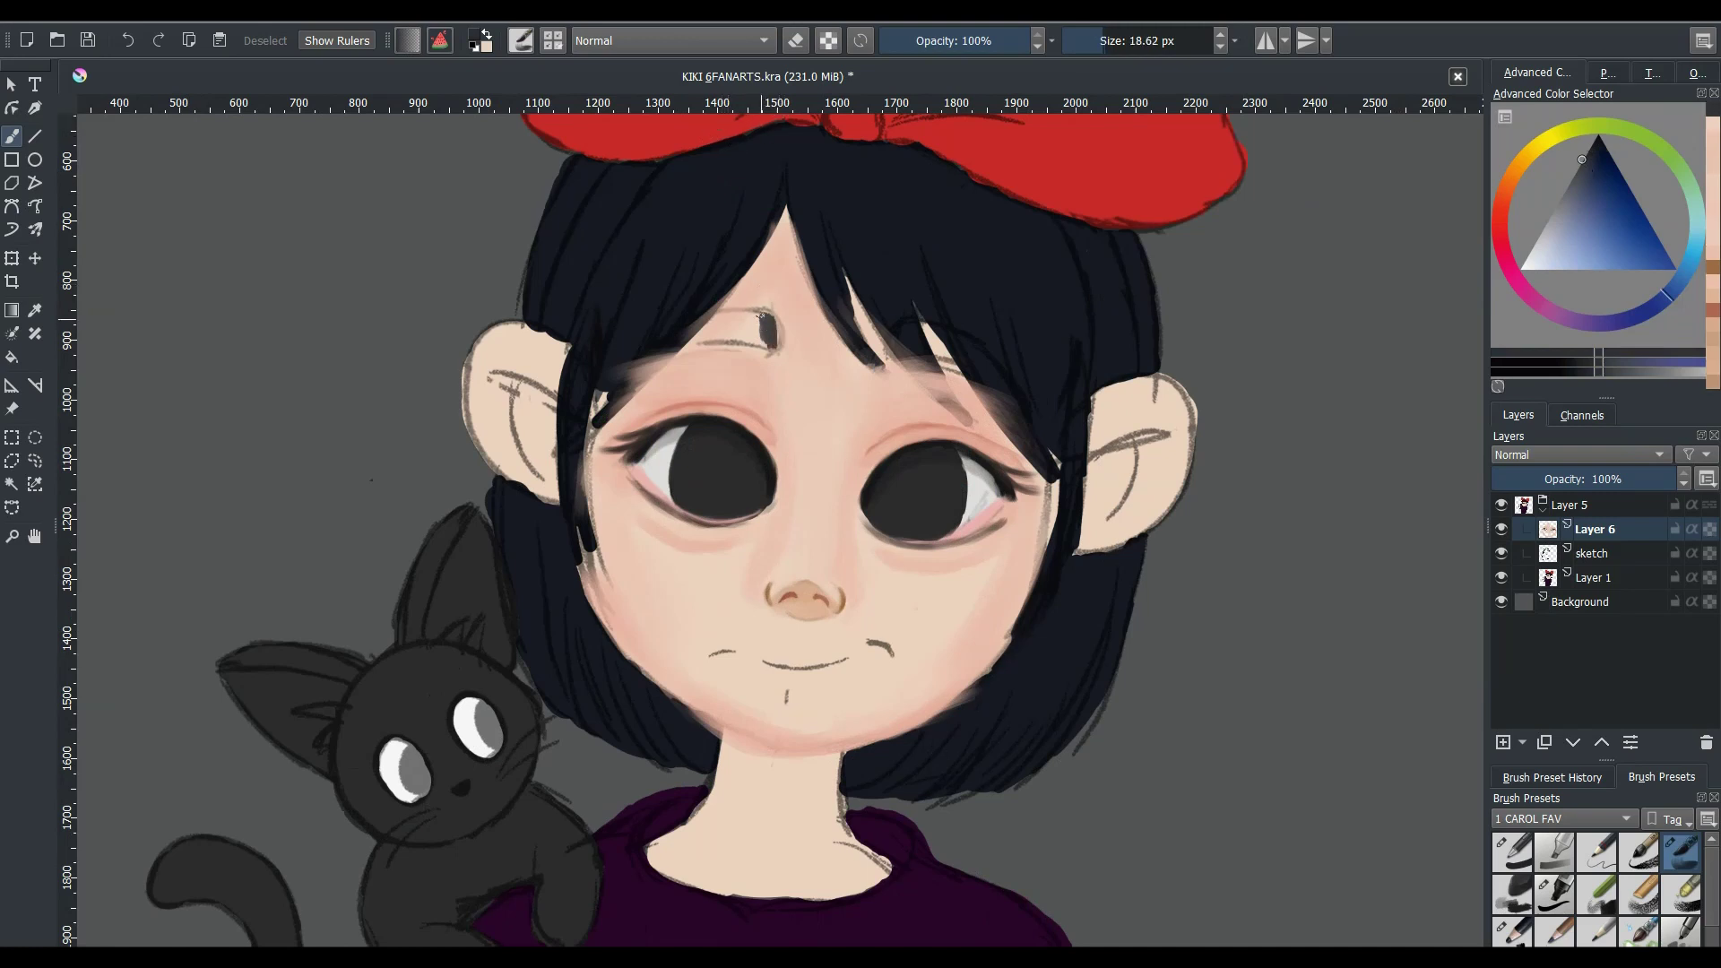
pyautogui.press('Tab')
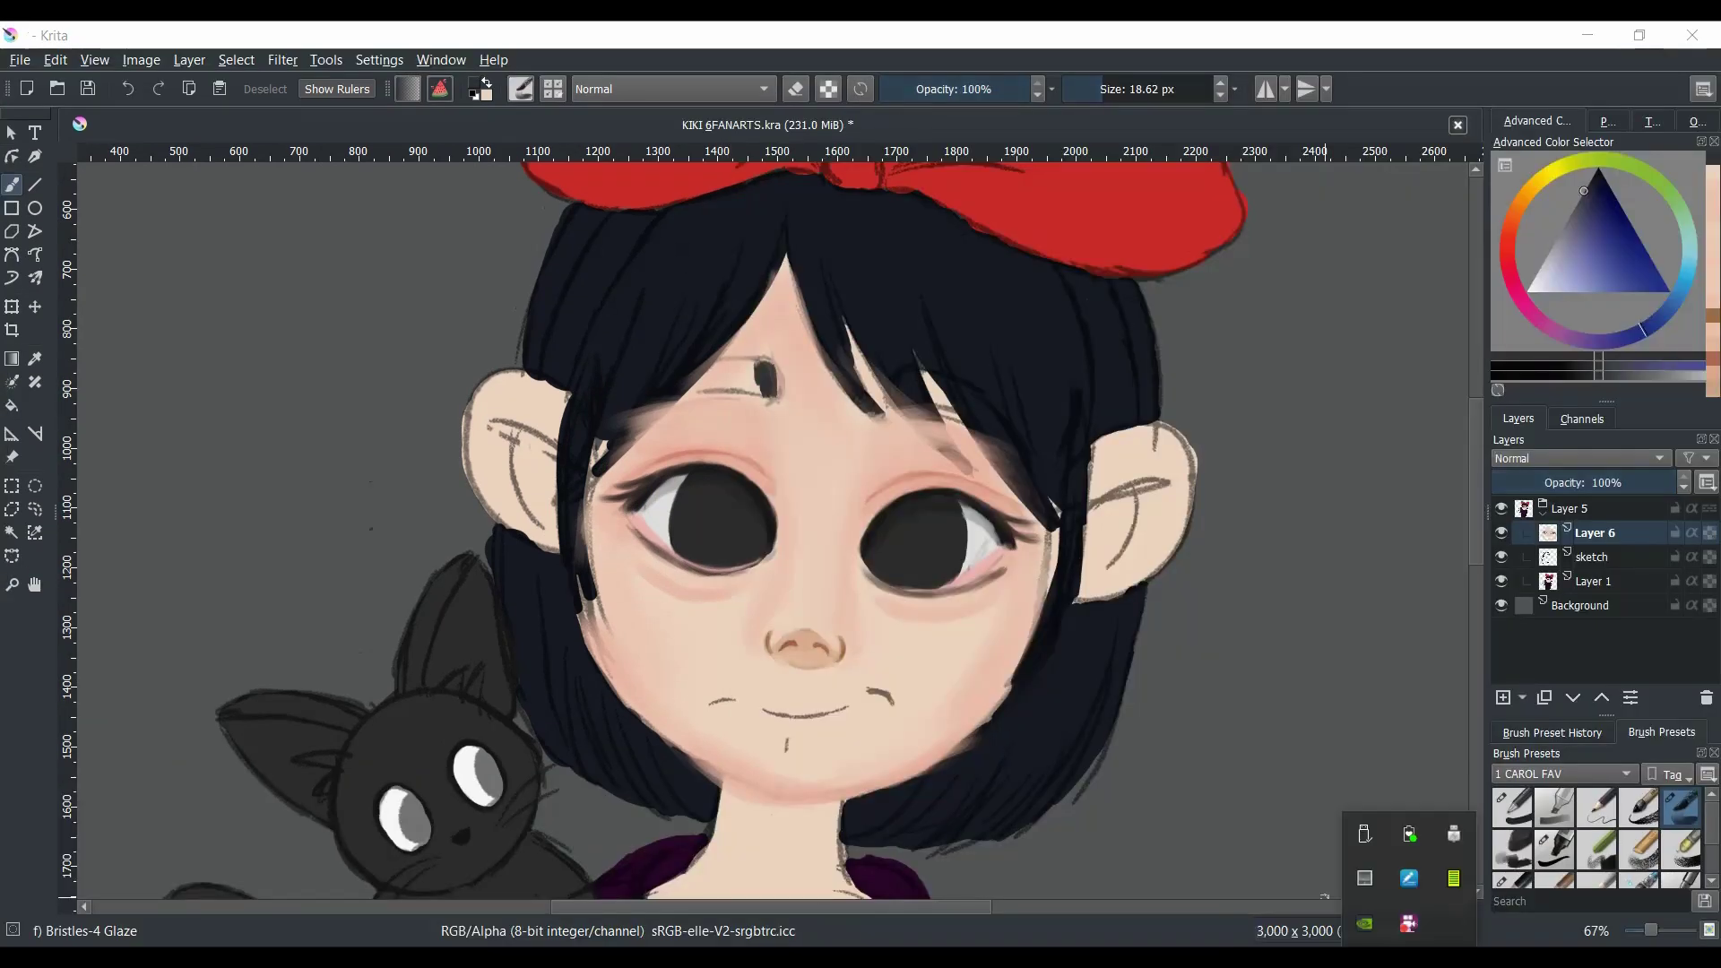
pyautogui.press('Tab')
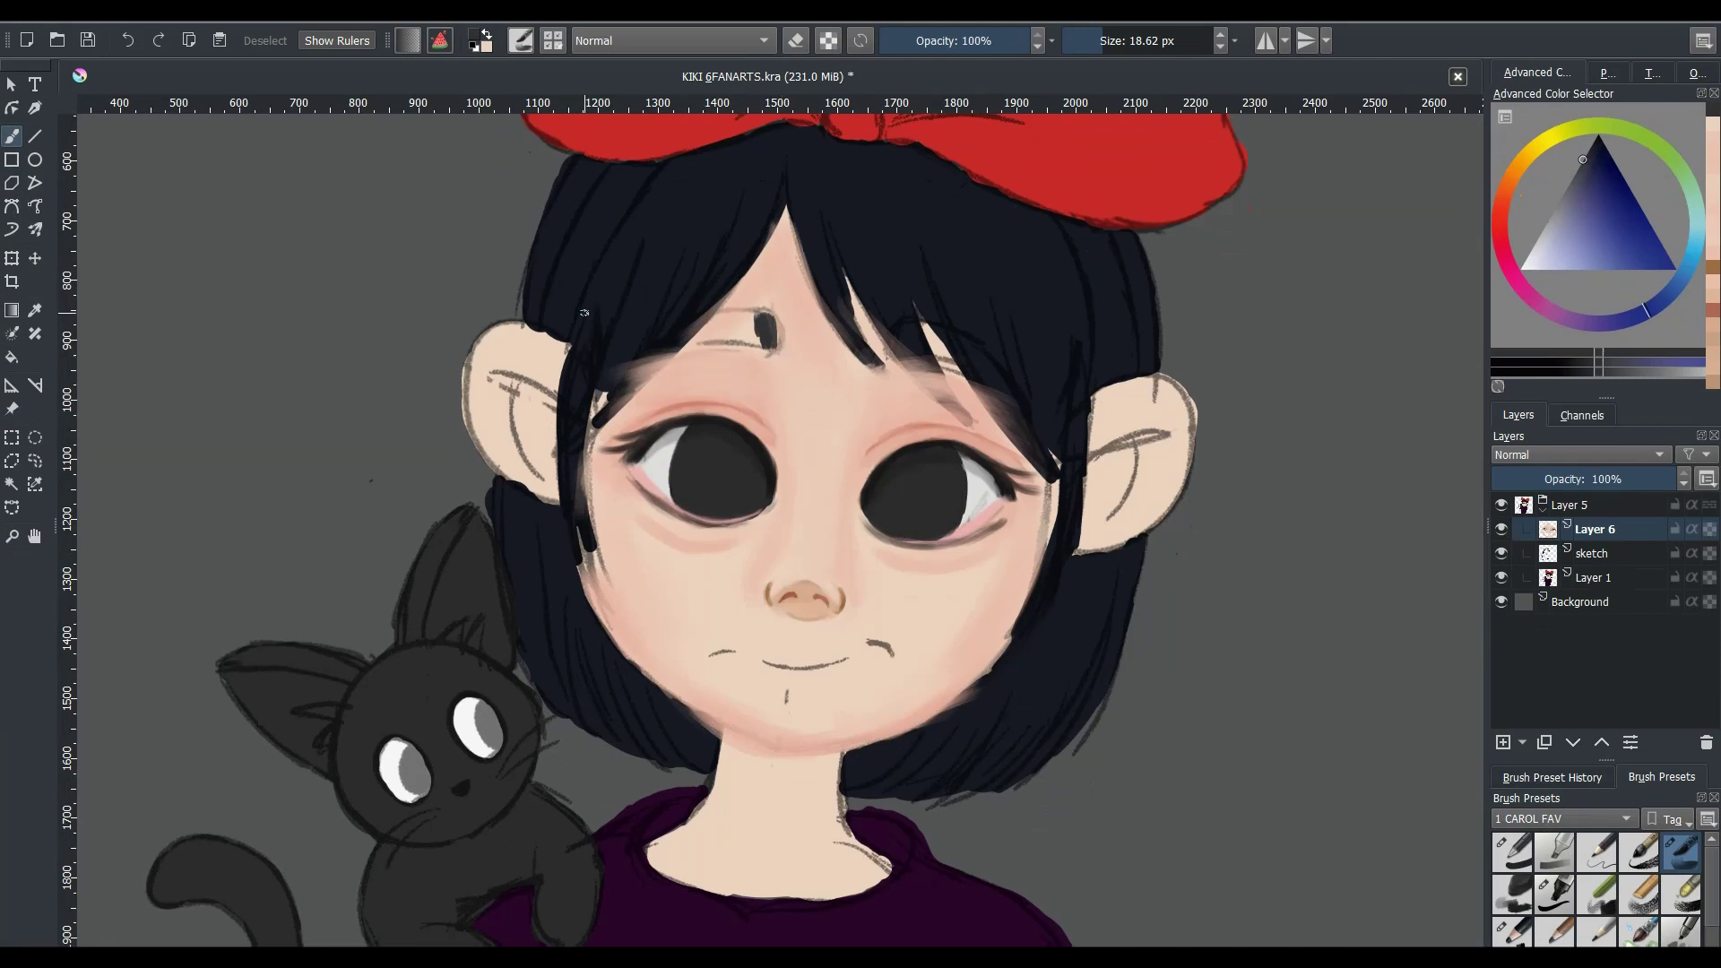
pyautogui.press('m')
pyautogui.press('[')
pyautogui.press('[')
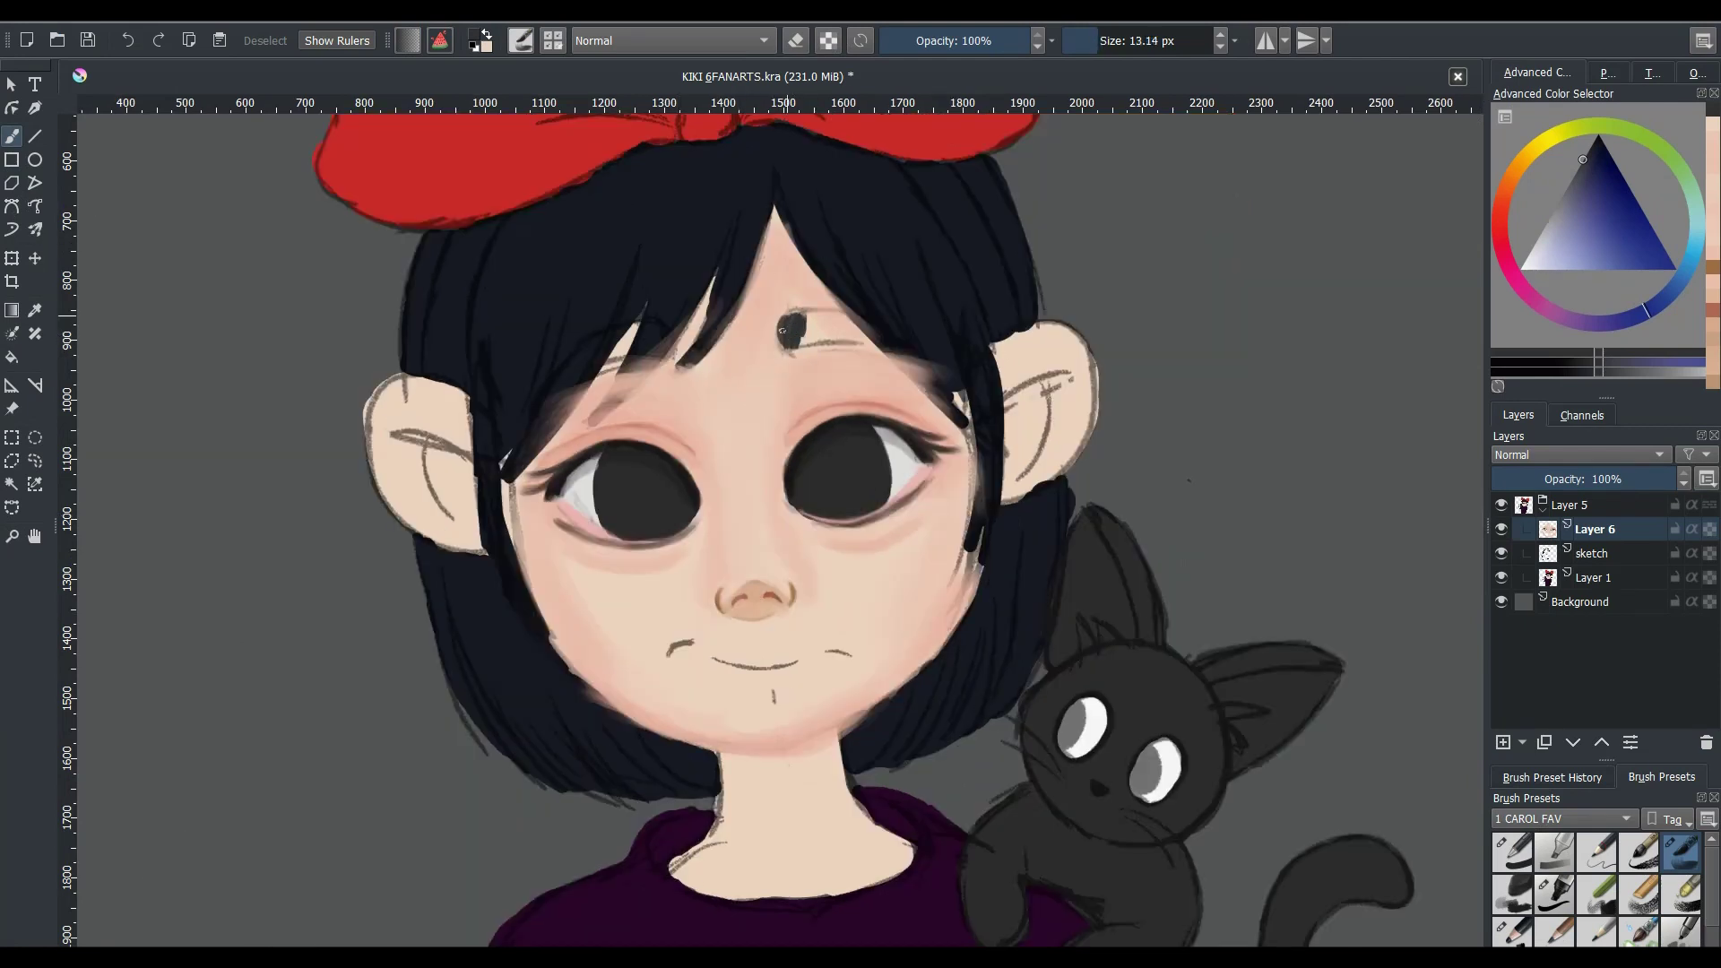
pyautogui.moveTo(782, 331)
pyautogui.mouseDown()
pyautogui.moveTo(850, 342)
pyautogui.moveTo(790, 312)
pyautogui.moveTo(868, 334)
pyautogui.moveTo(814, 327)
pyautogui.mouseUp()
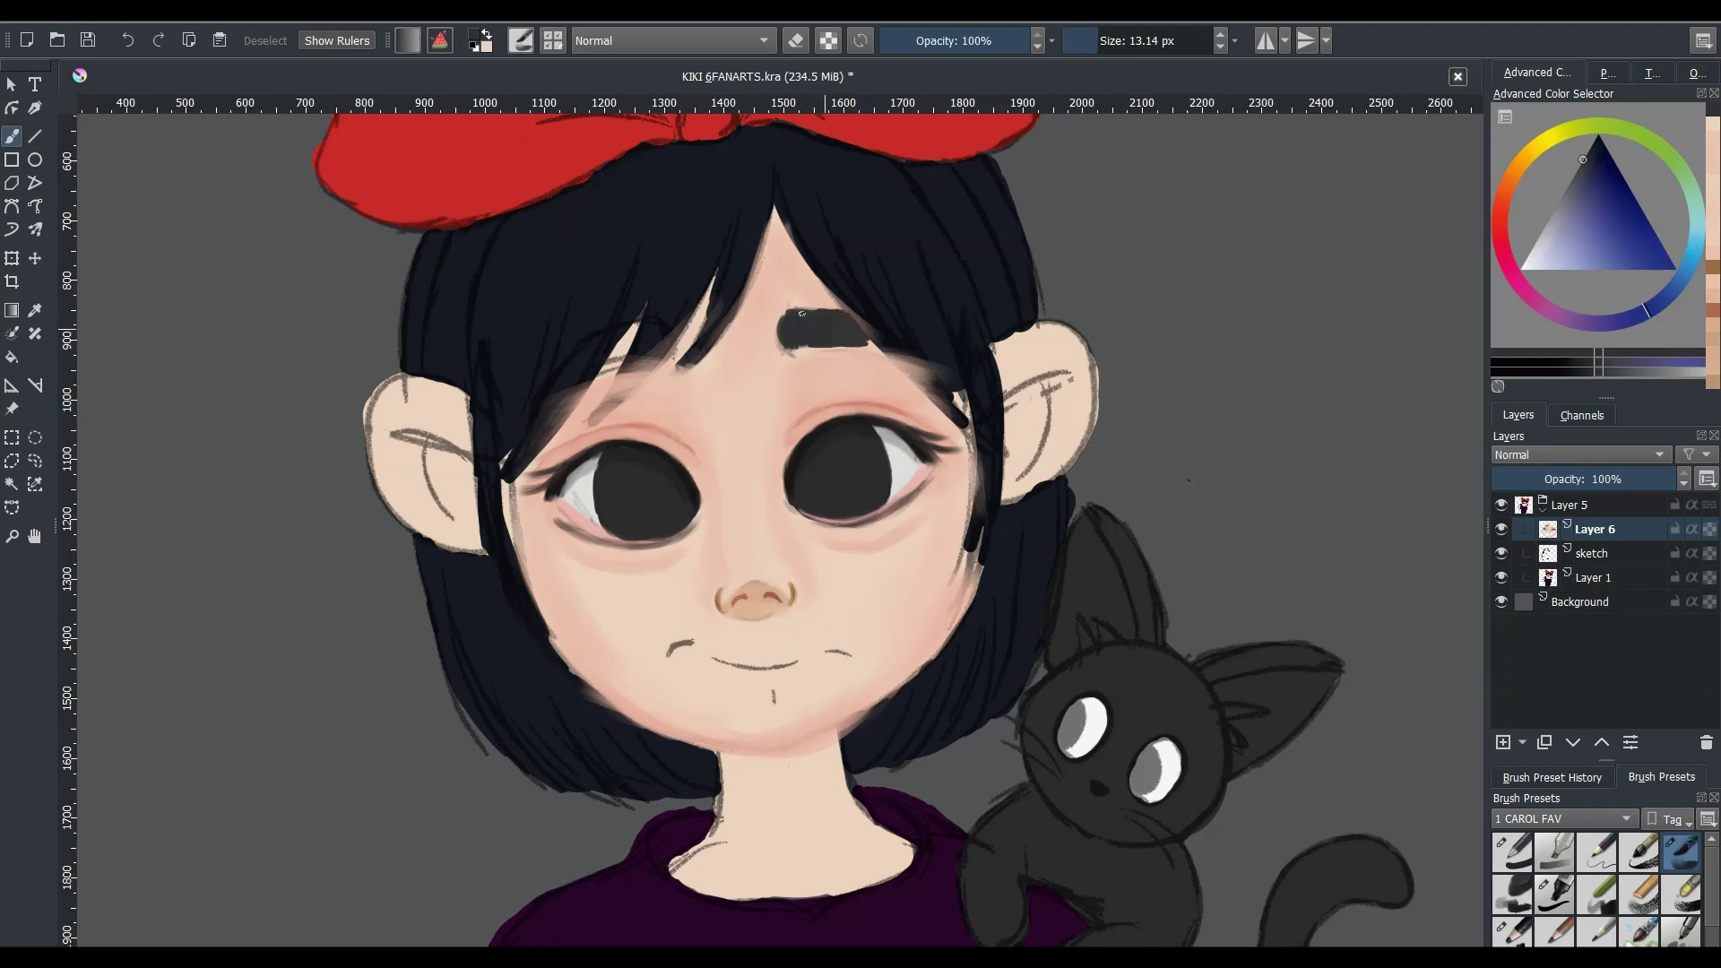
pyautogui.keyDown('ctrl'); pyautogui.click(789, 350); pyautogui.keyUp('ctrl')
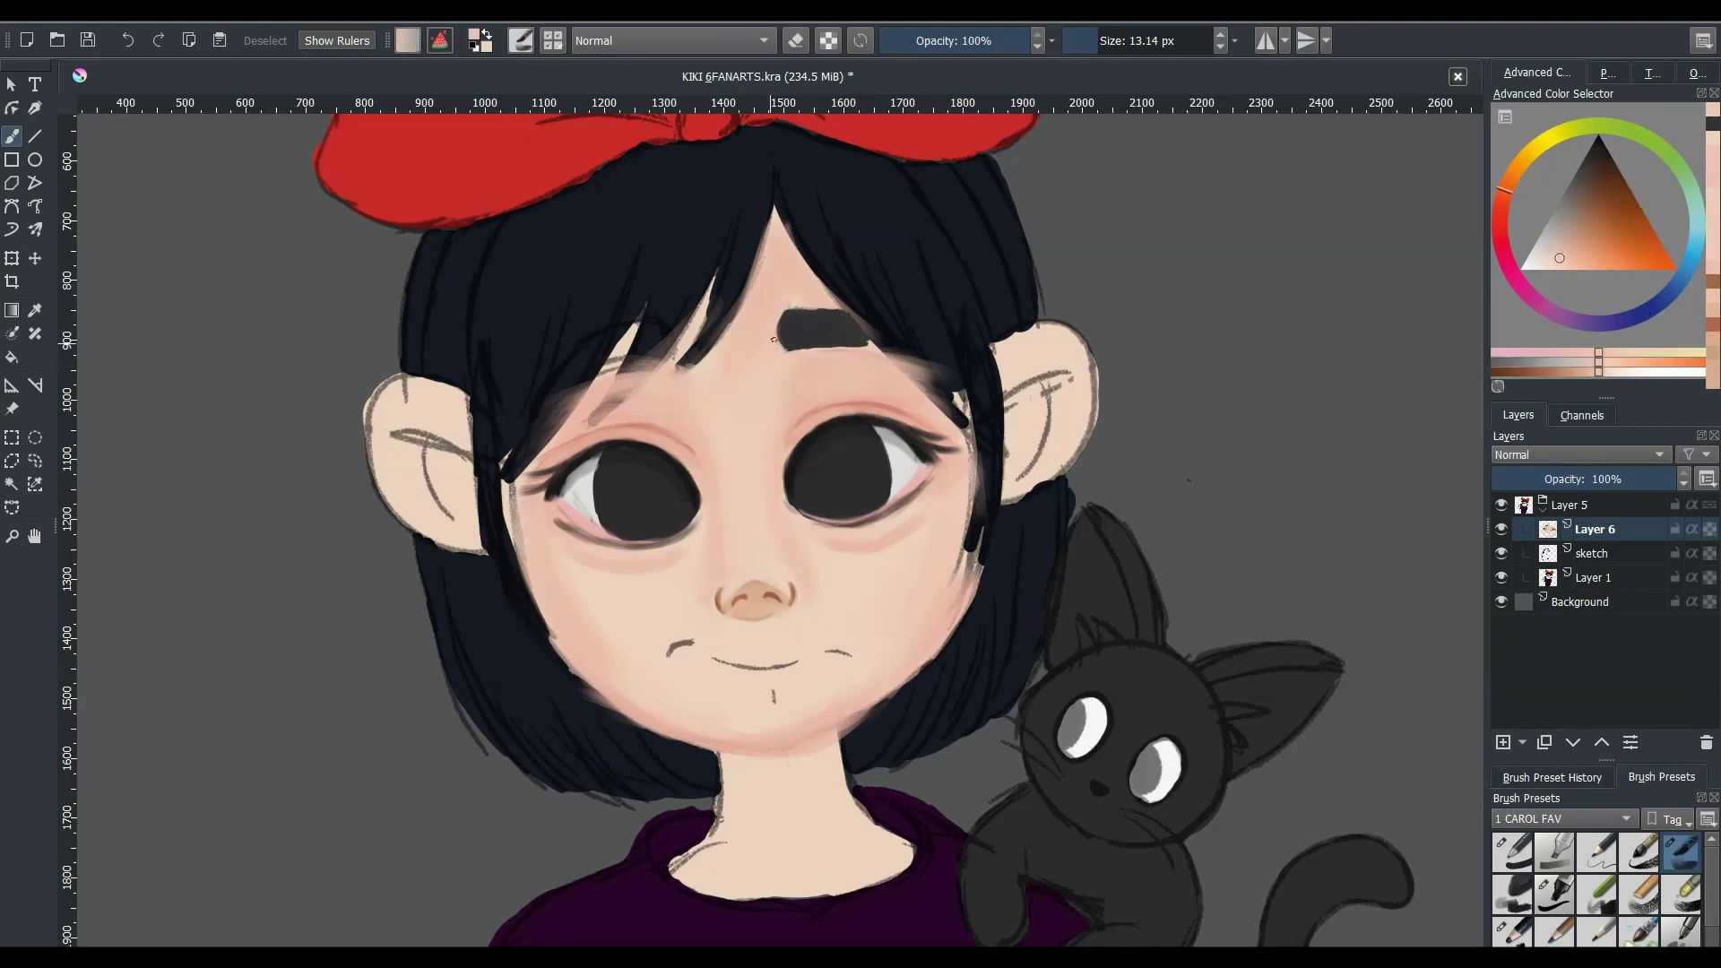
pyautogui.keyDown('ctrl'); pyautogui.click(787, 313); pyautogui.keyUp('ctrl')
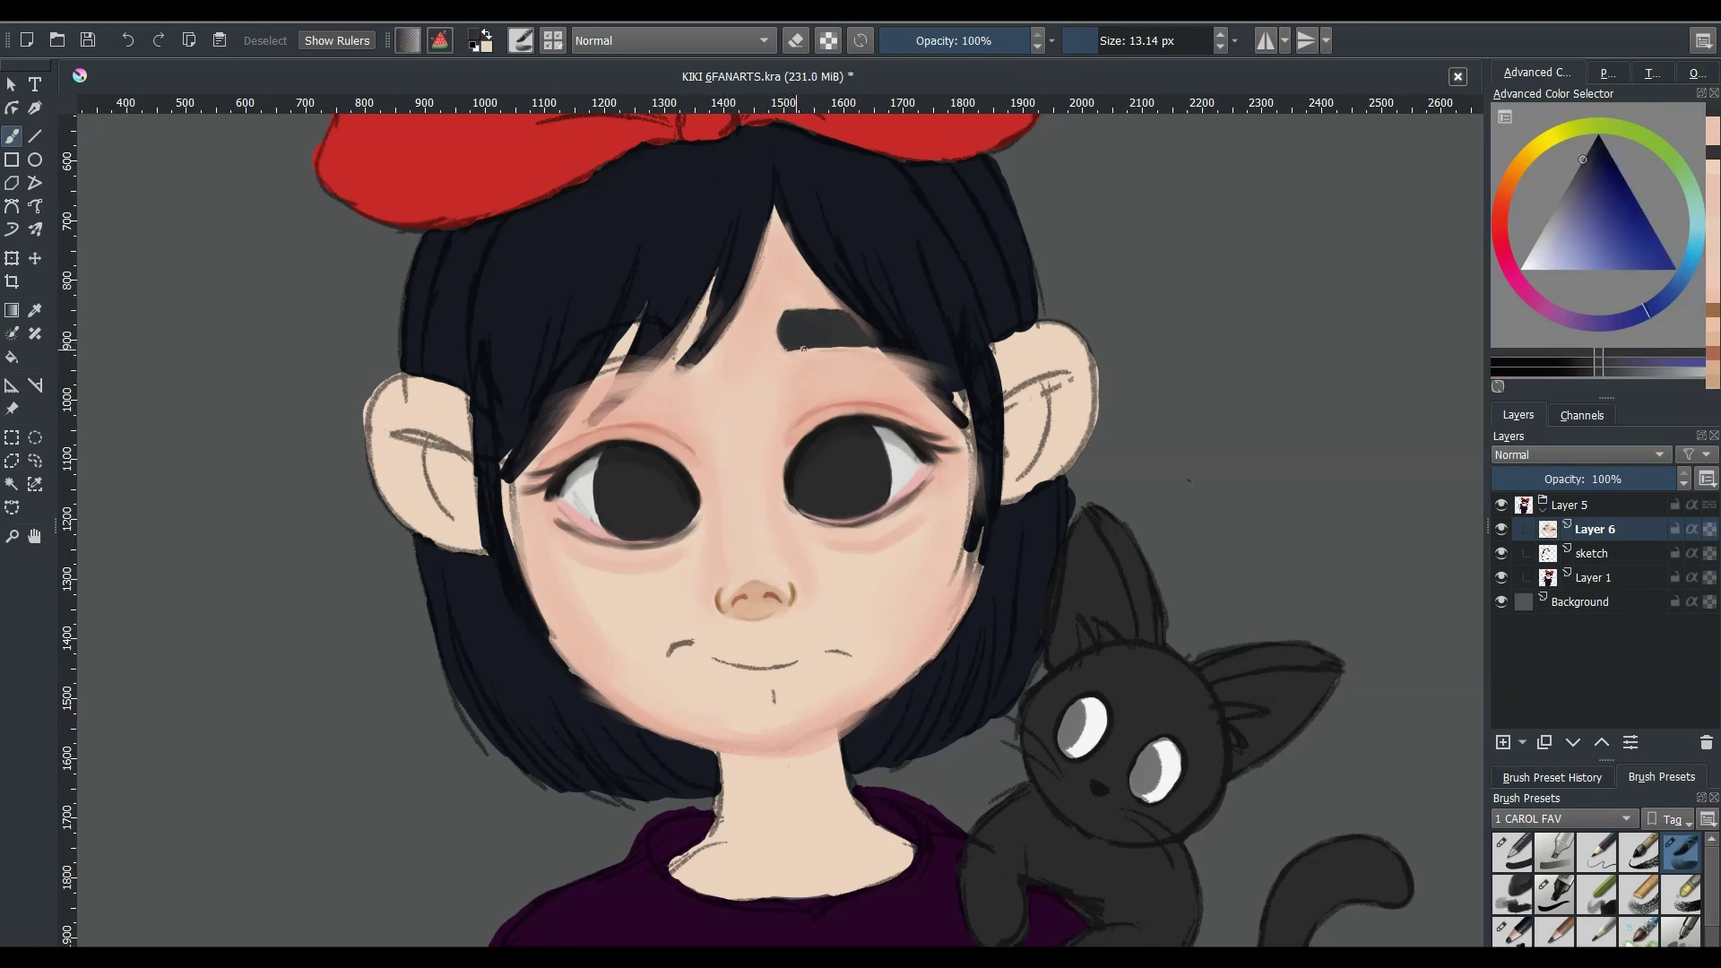
# - Darken the light gap along the hair strand in navy and save with Ctrl+S
pyautogui.moveTo(640, 321)
pyautogui.mouseDown()
pyautogui.moveTo(612, 358)
pyautogui.moveTo(672, 347)
pyautogui.mouseUp()
pyautogui.press('[')
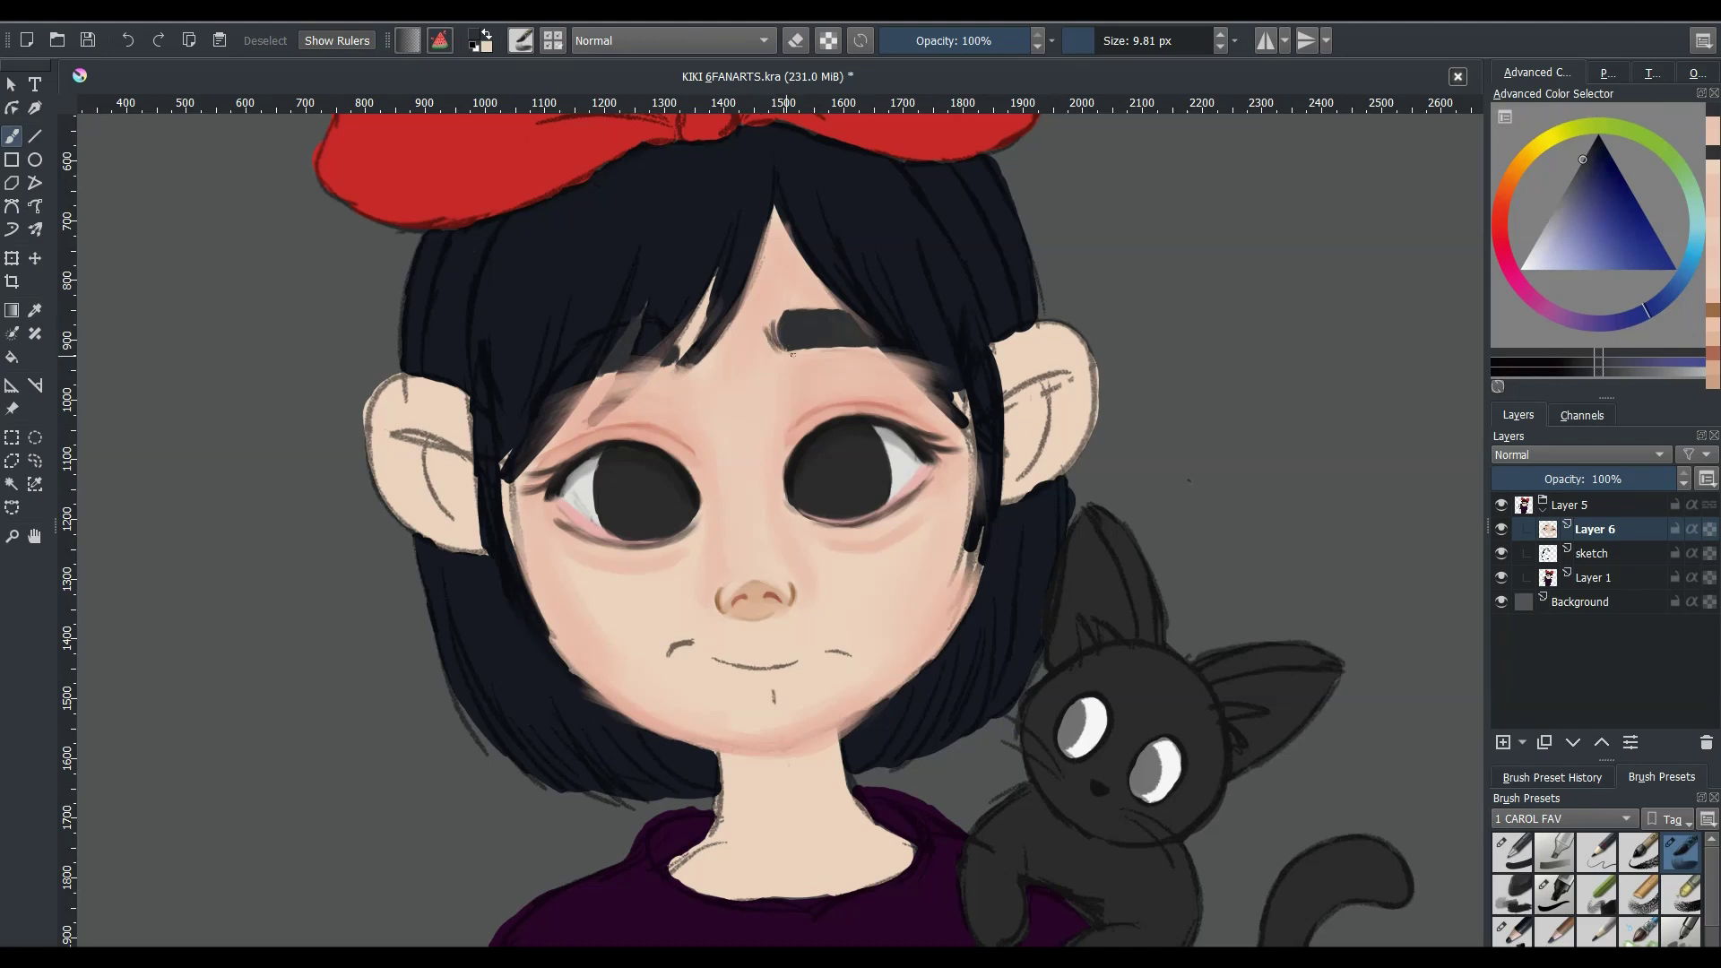
pyautogui.press('[')
pyautogui.keyDown('ctrl'); pyautogui.click(789, 341); pyautogui.keyUp('ctrl')
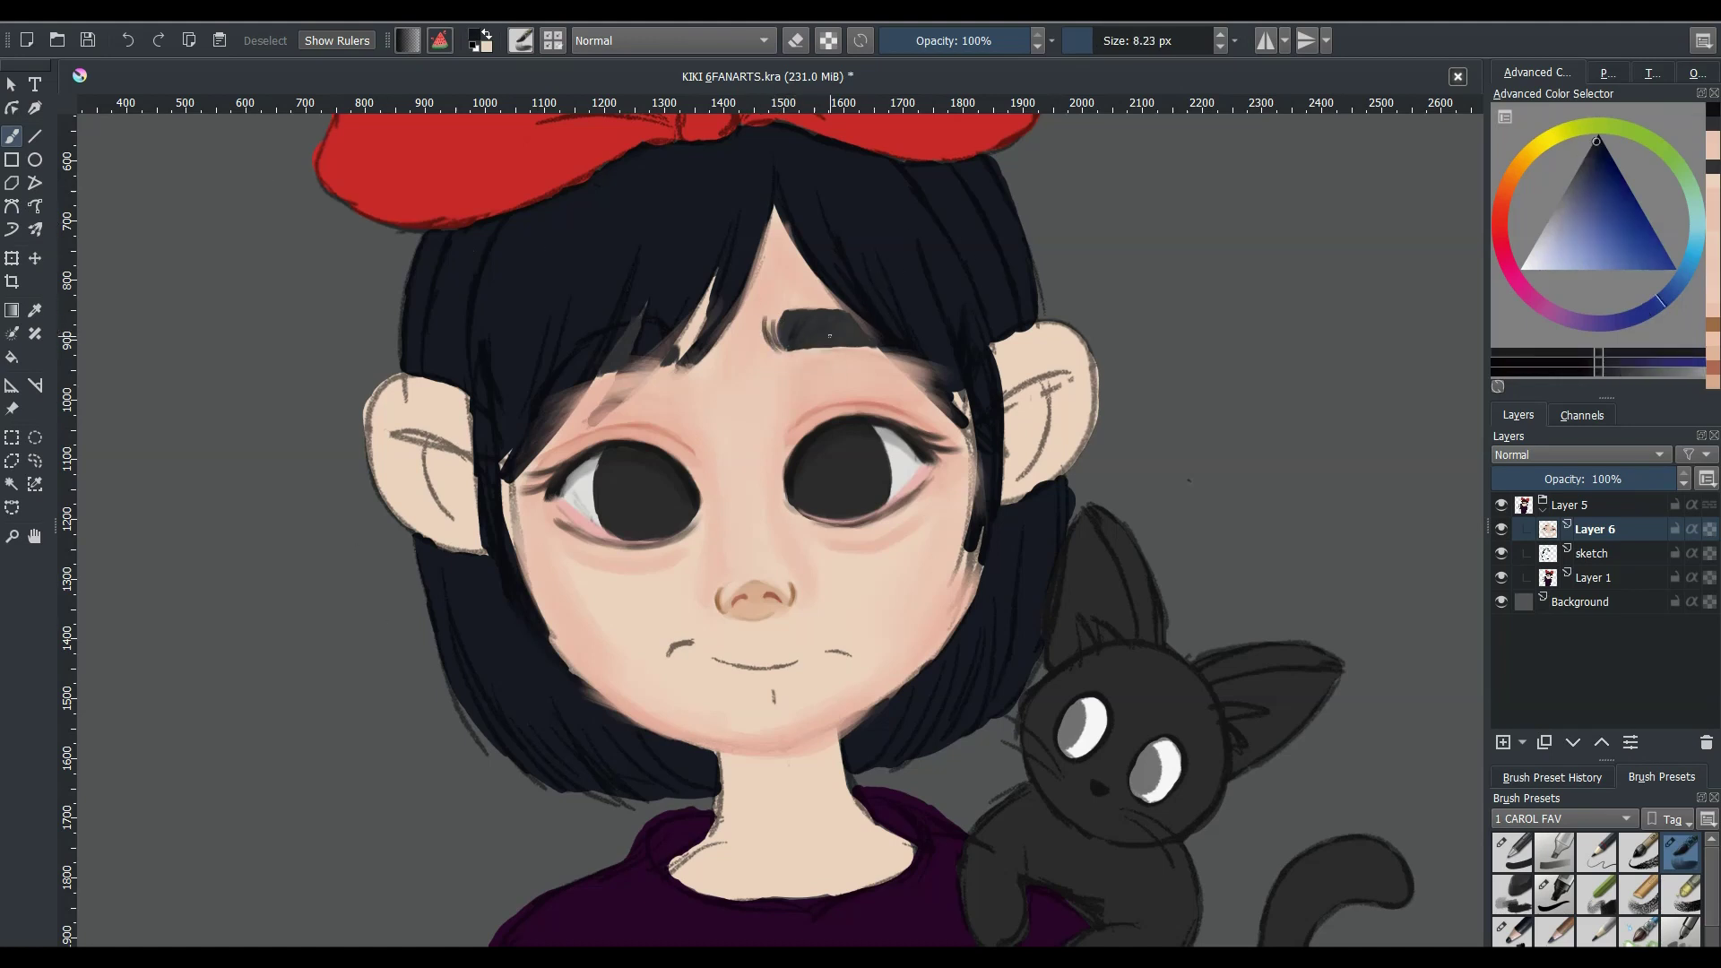
pyautogui.keyDown('ctrl'); pyautogui.click(816, 301); pyautogui.keyUp('ctrl')
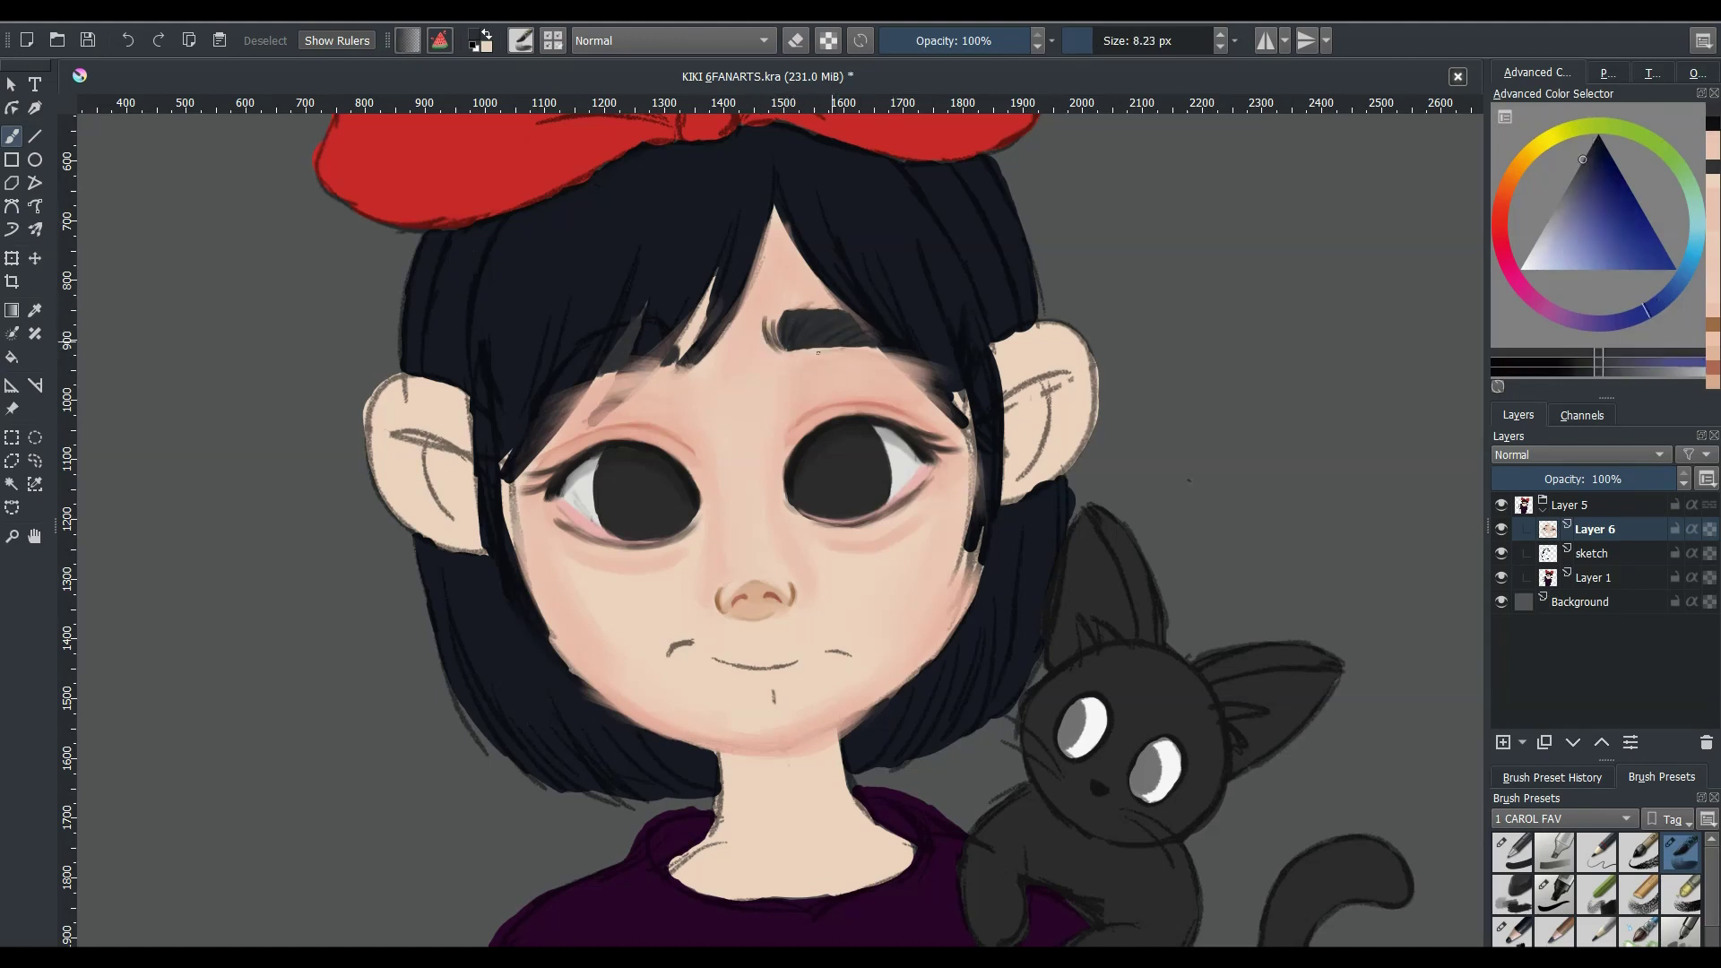
pyautogui.keyDown('ctrl'); pyautogui.click(818, 350); pyautogui.keyUp('ctrl')
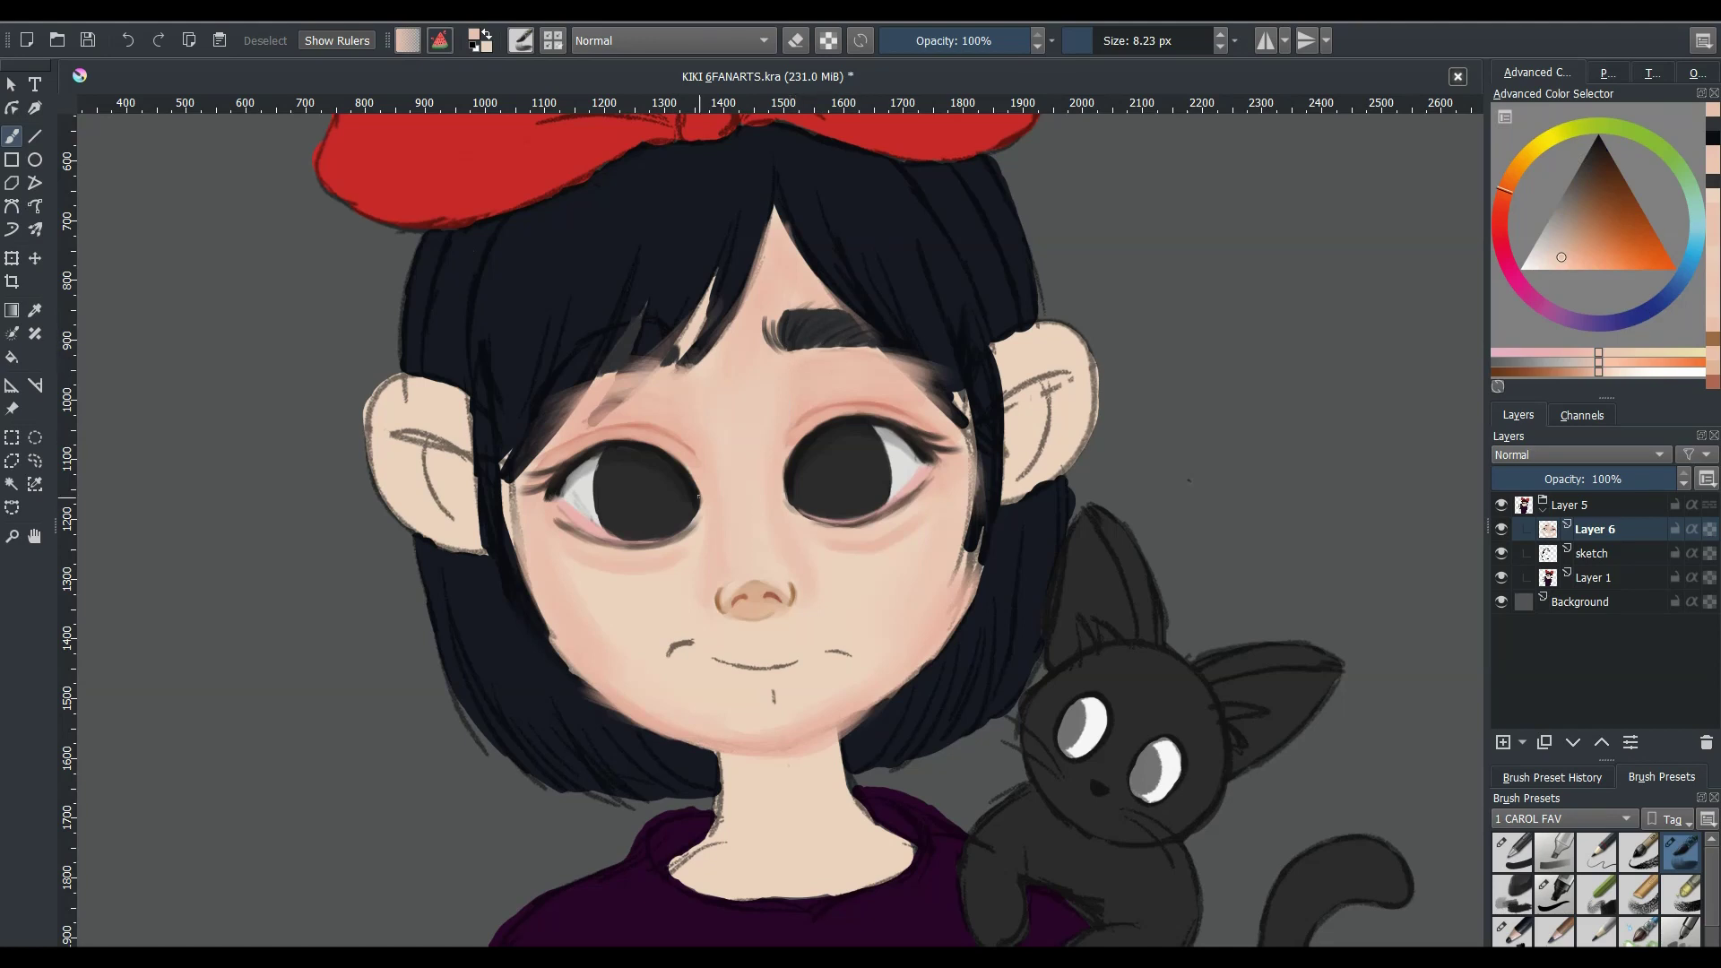
pyautogui.hotkey('ctrl', 's')
# - Paint orange-pink at the left mouth corner and saturated orange along the upper lip
pyautogui.moveTo(926, 414); pyautogui.dragTo(1018, 327)
pyautogui.keyDown('ctrl'); pyautogui.click(713, 399); pyautogui.keyUp('ctrl')
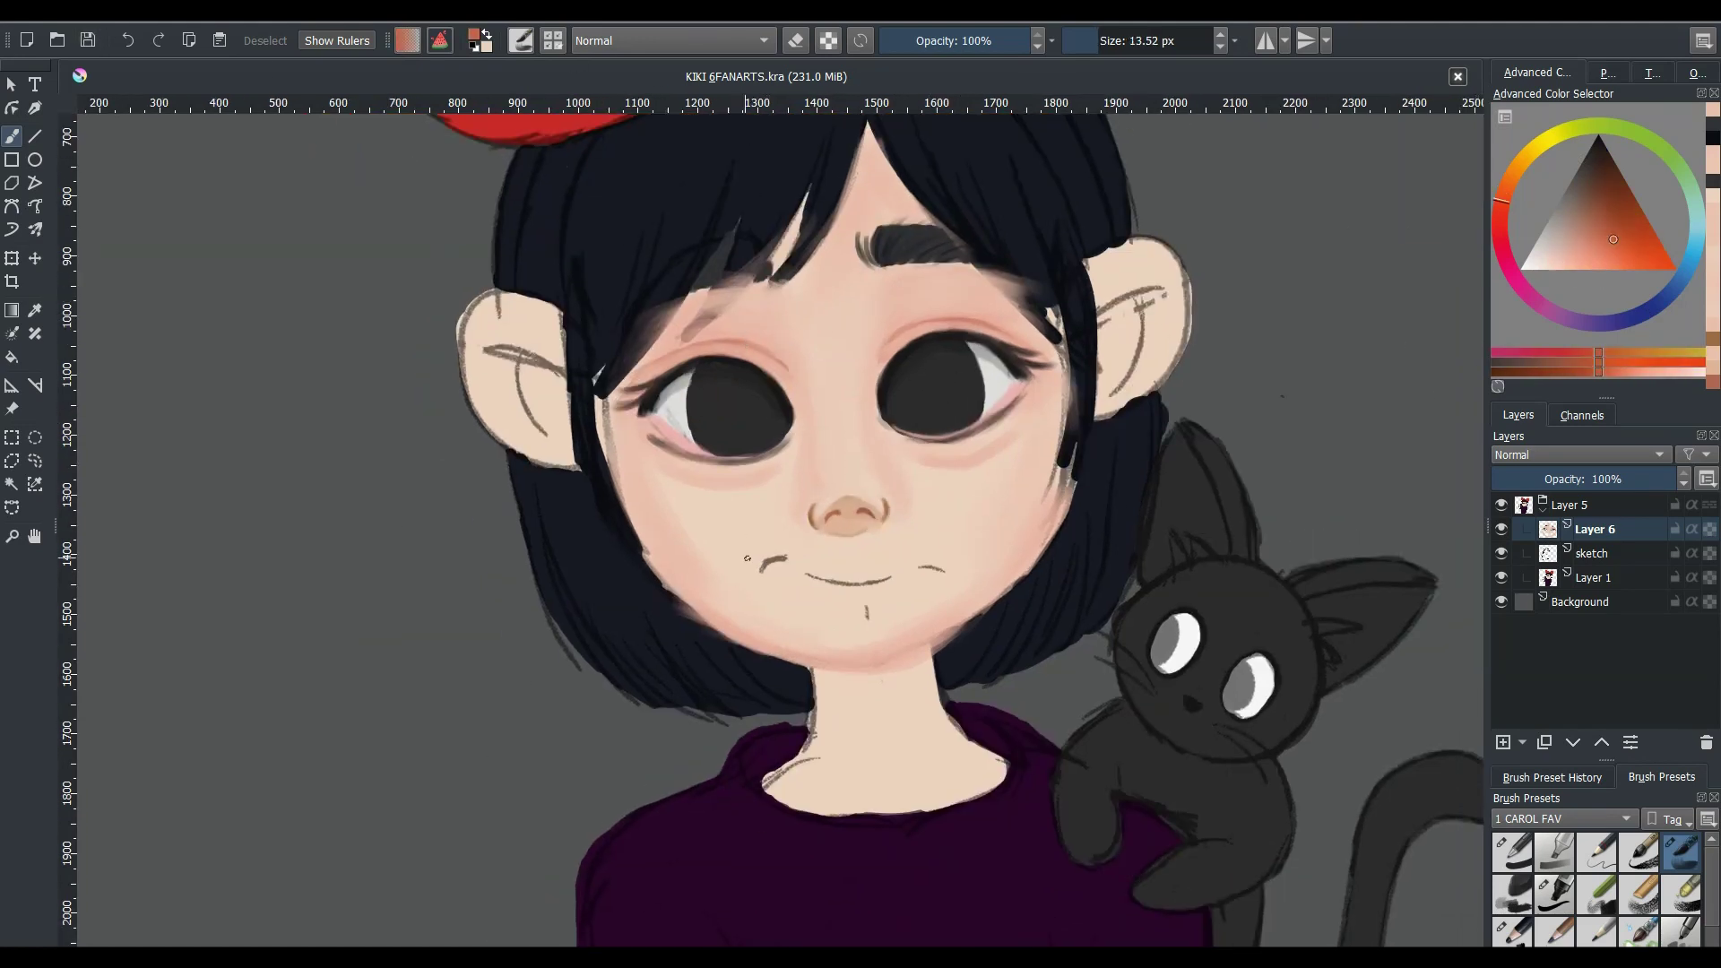
pyautogui.moveTo(759, 570); pyautogui.dragTo(786, 558)
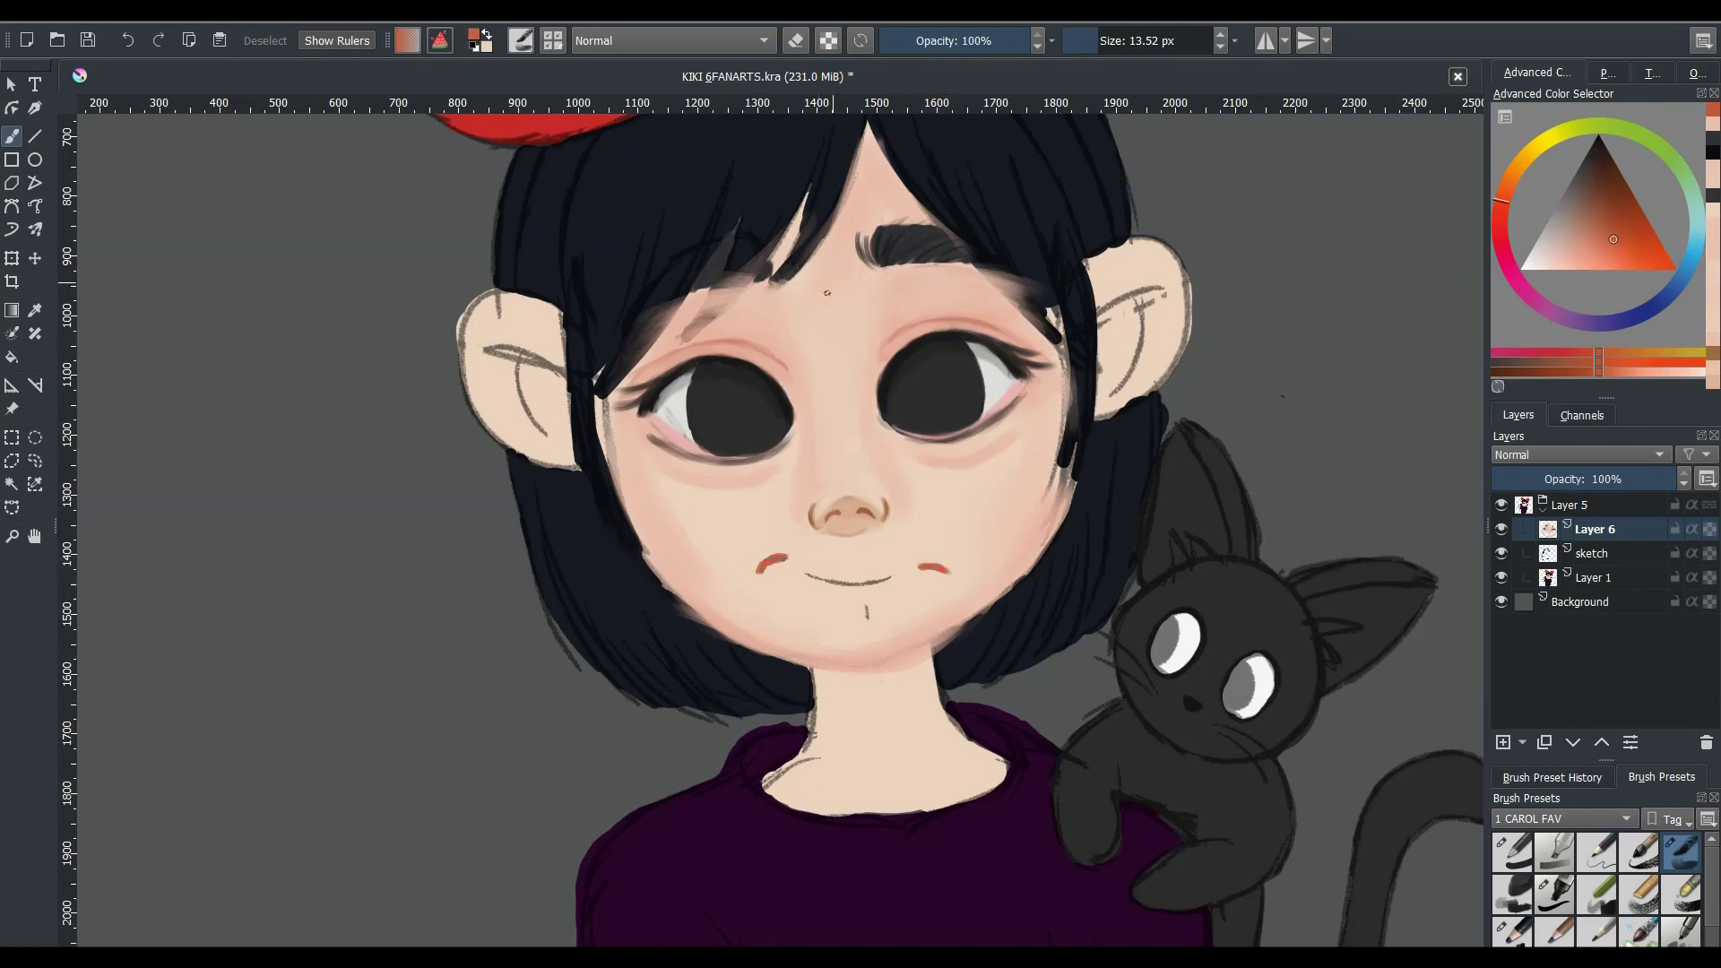
pyautogui.keyDown('ctrl'); pyautogui.click(768, 565); pyautogui.keyUp('ctrl')
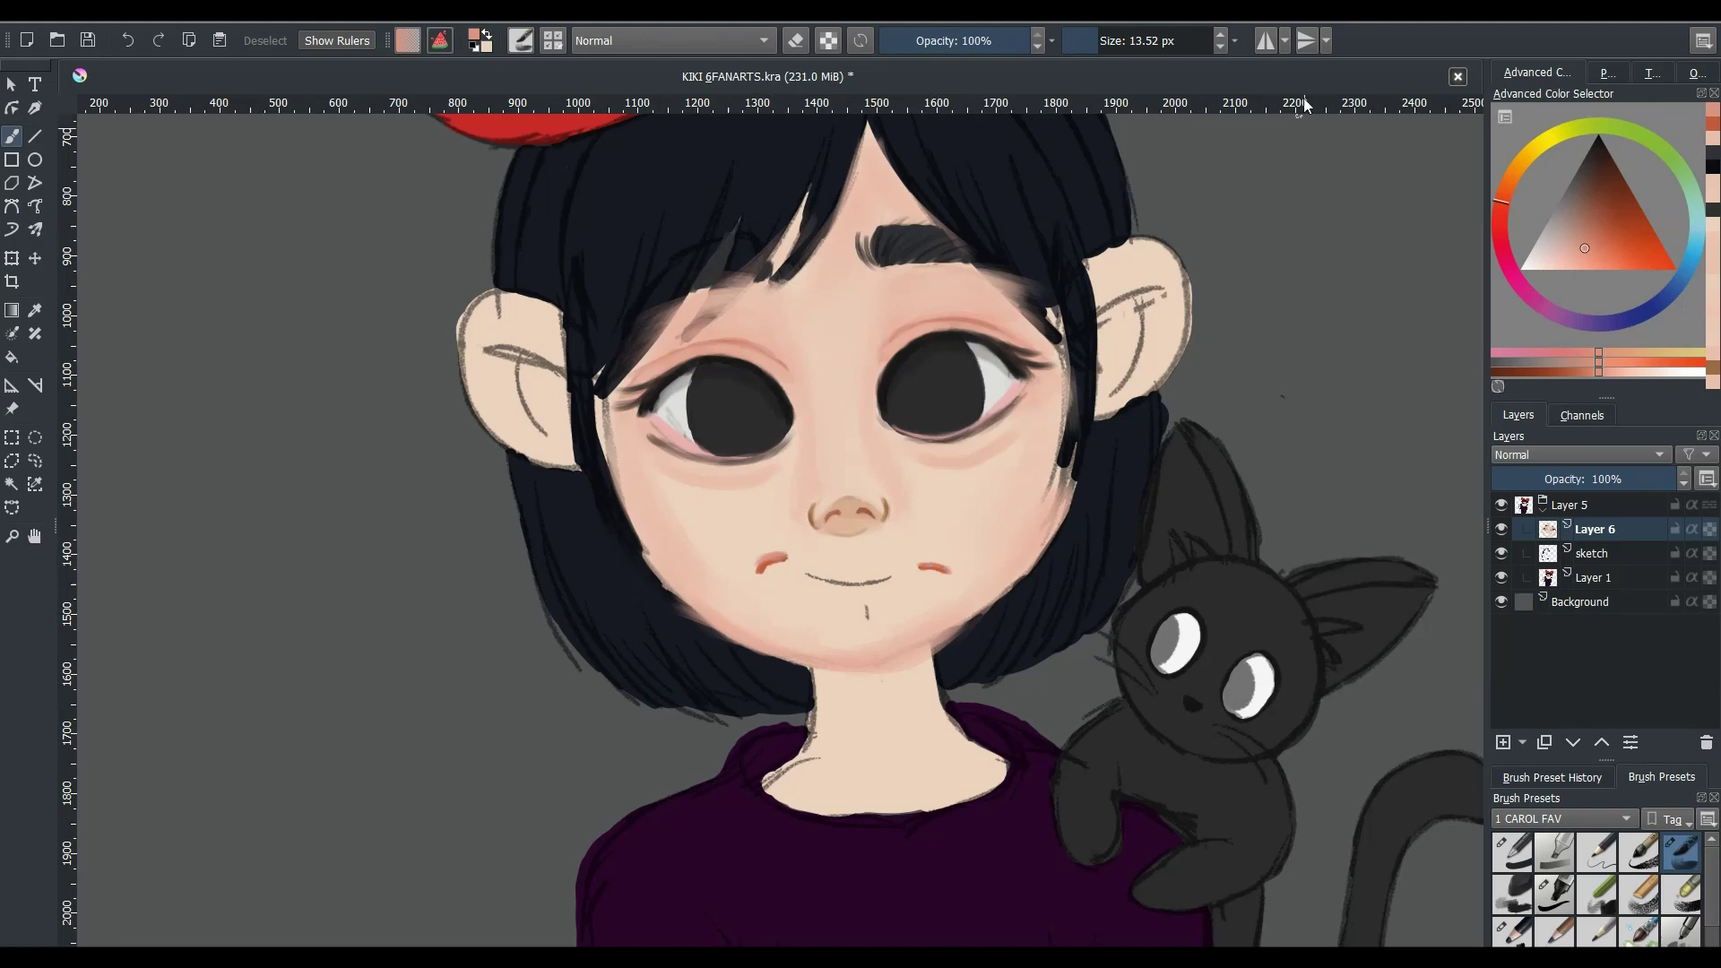
pyautogui.click(1623, 254)
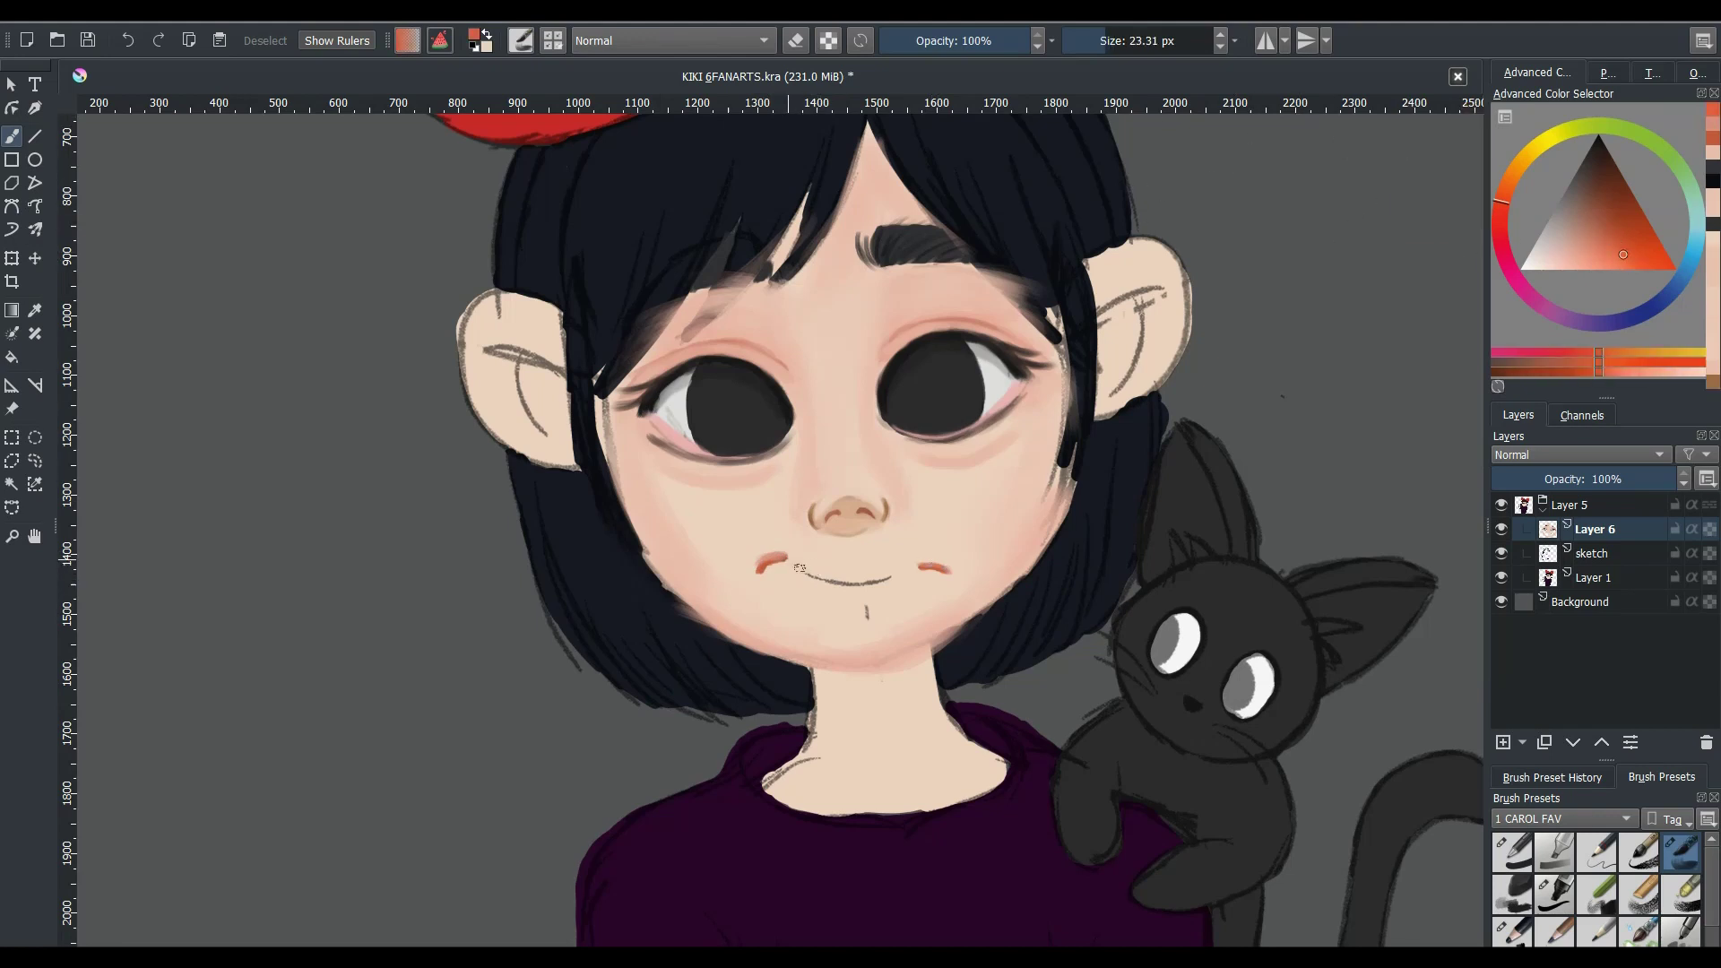
pyautogui.moveTo(794, 565)
pyautogui.mouseDown()
pyautogui.moveTo(923, 570)
pyautogui.moveTo(820, 574)
pyautogui.moveTo(883, 574)
pyautogui.mouseUp()
# - Cover the chin mark with pale skin tone and paint the lower lip a deeper red-orange
pyautogui.press('2')
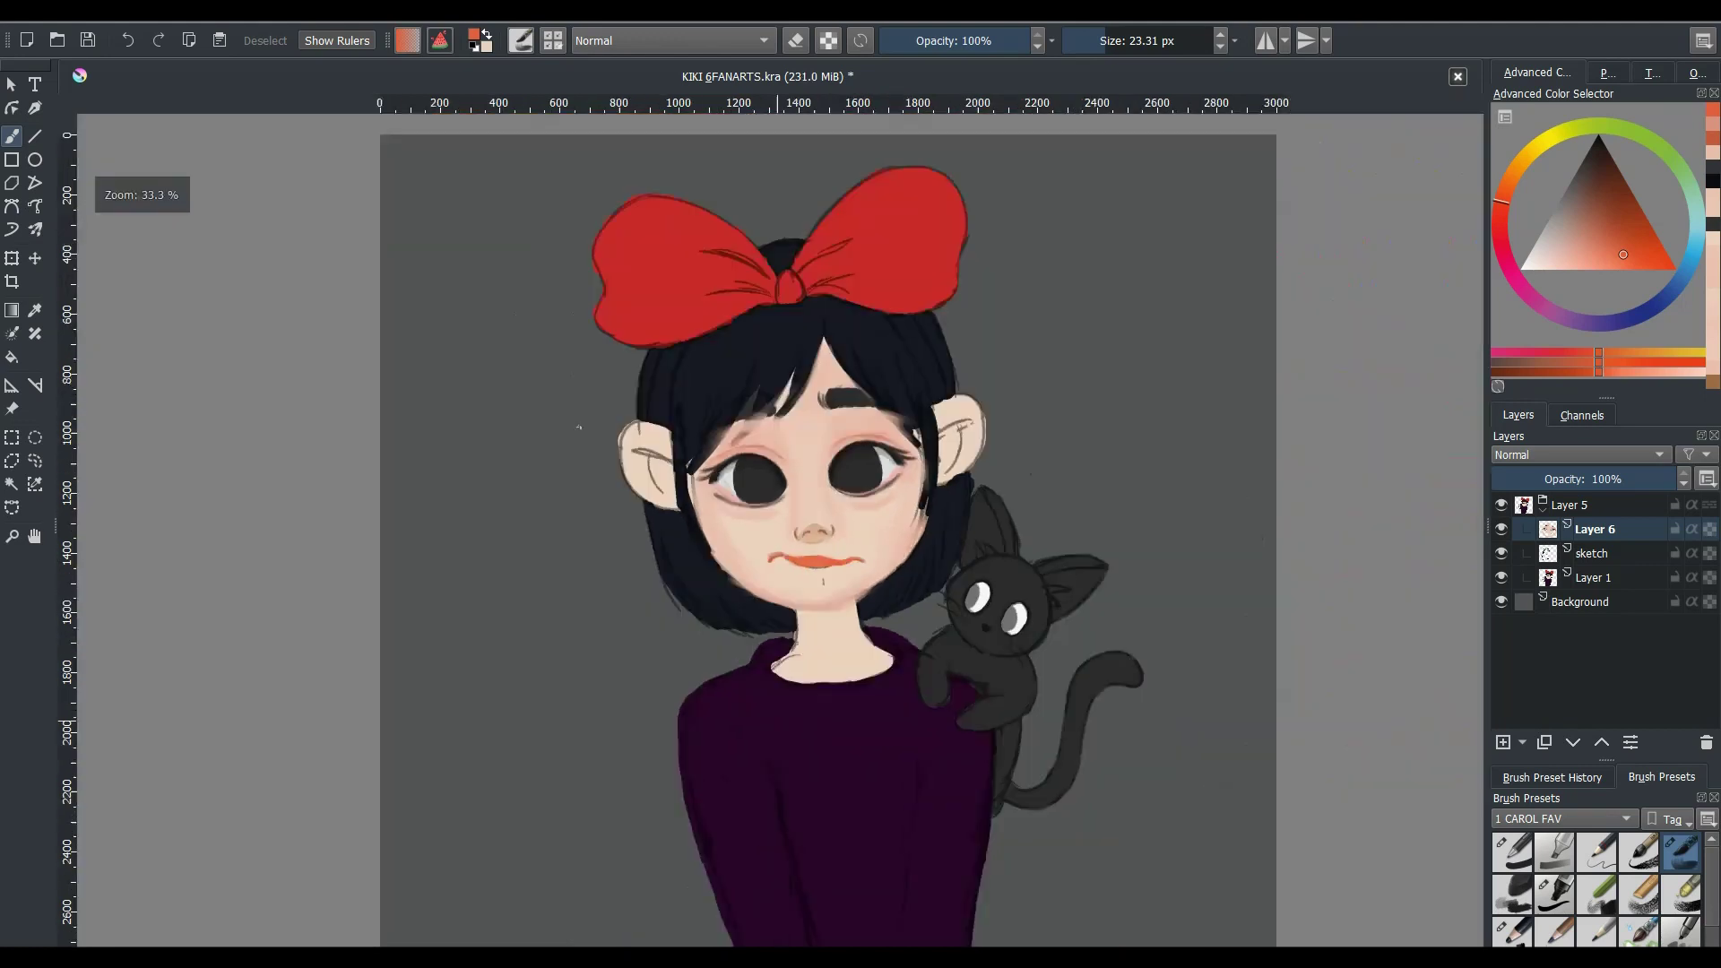
pyautogui.scroll(5, 858, 594)
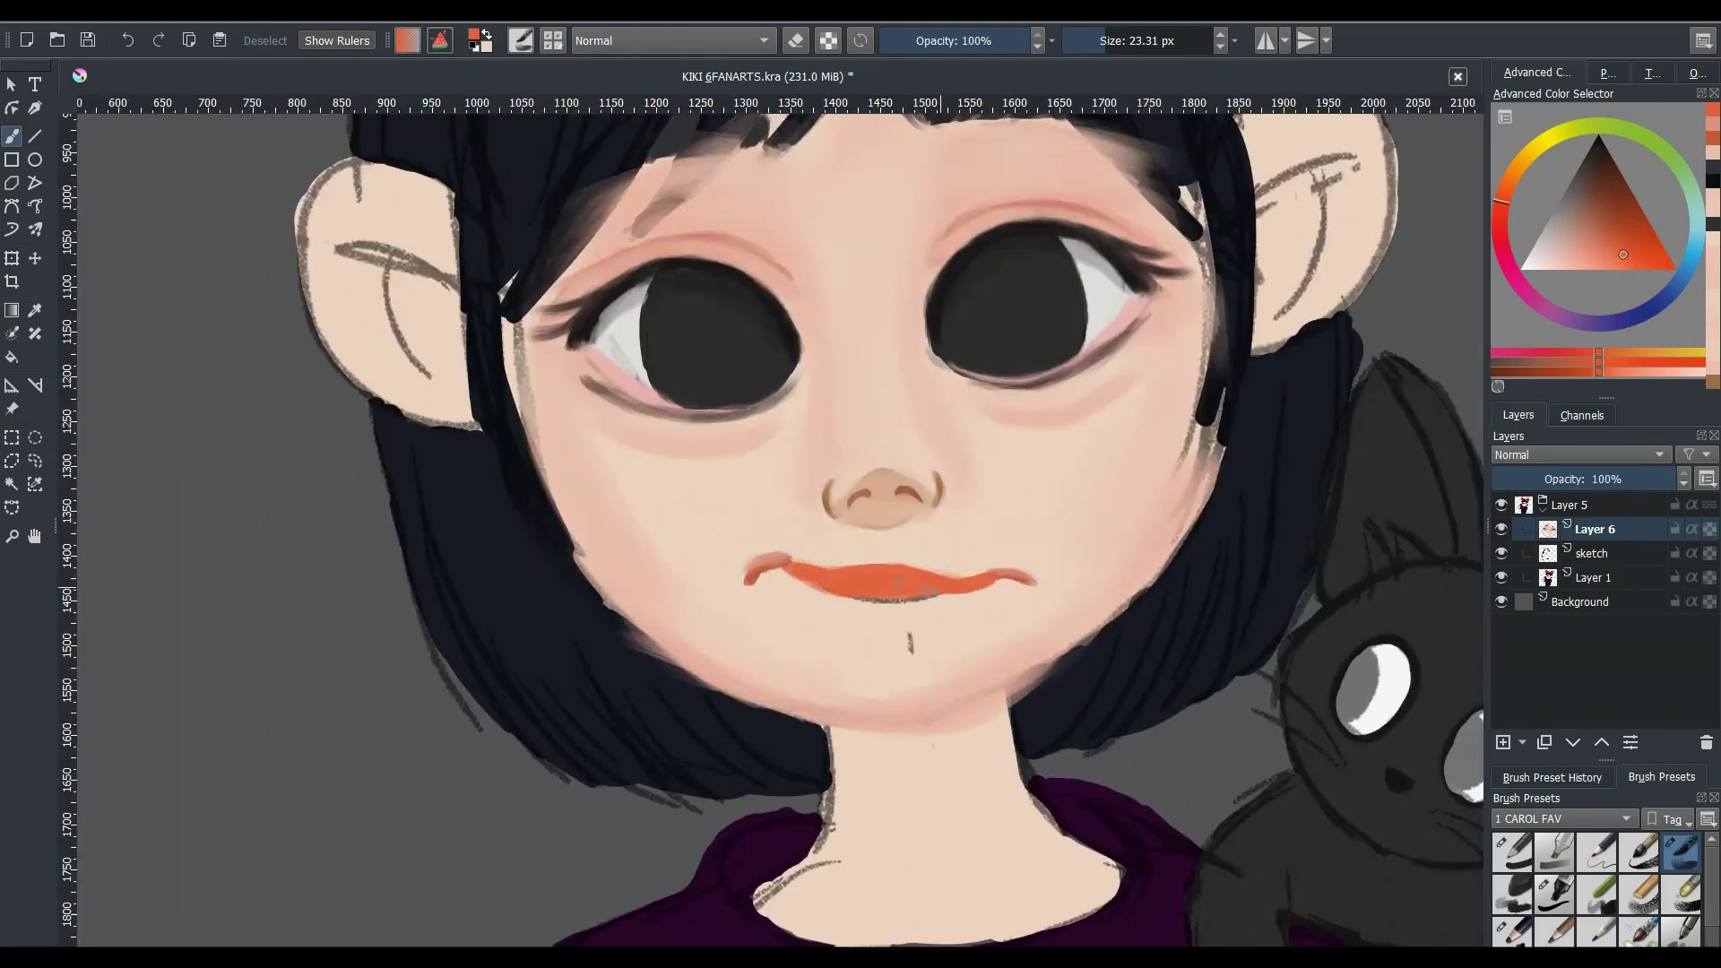
pyautogui.keyDown('ctrl'); pyautogui.click(834, 554); pyautogui.keyUp('ctrl')
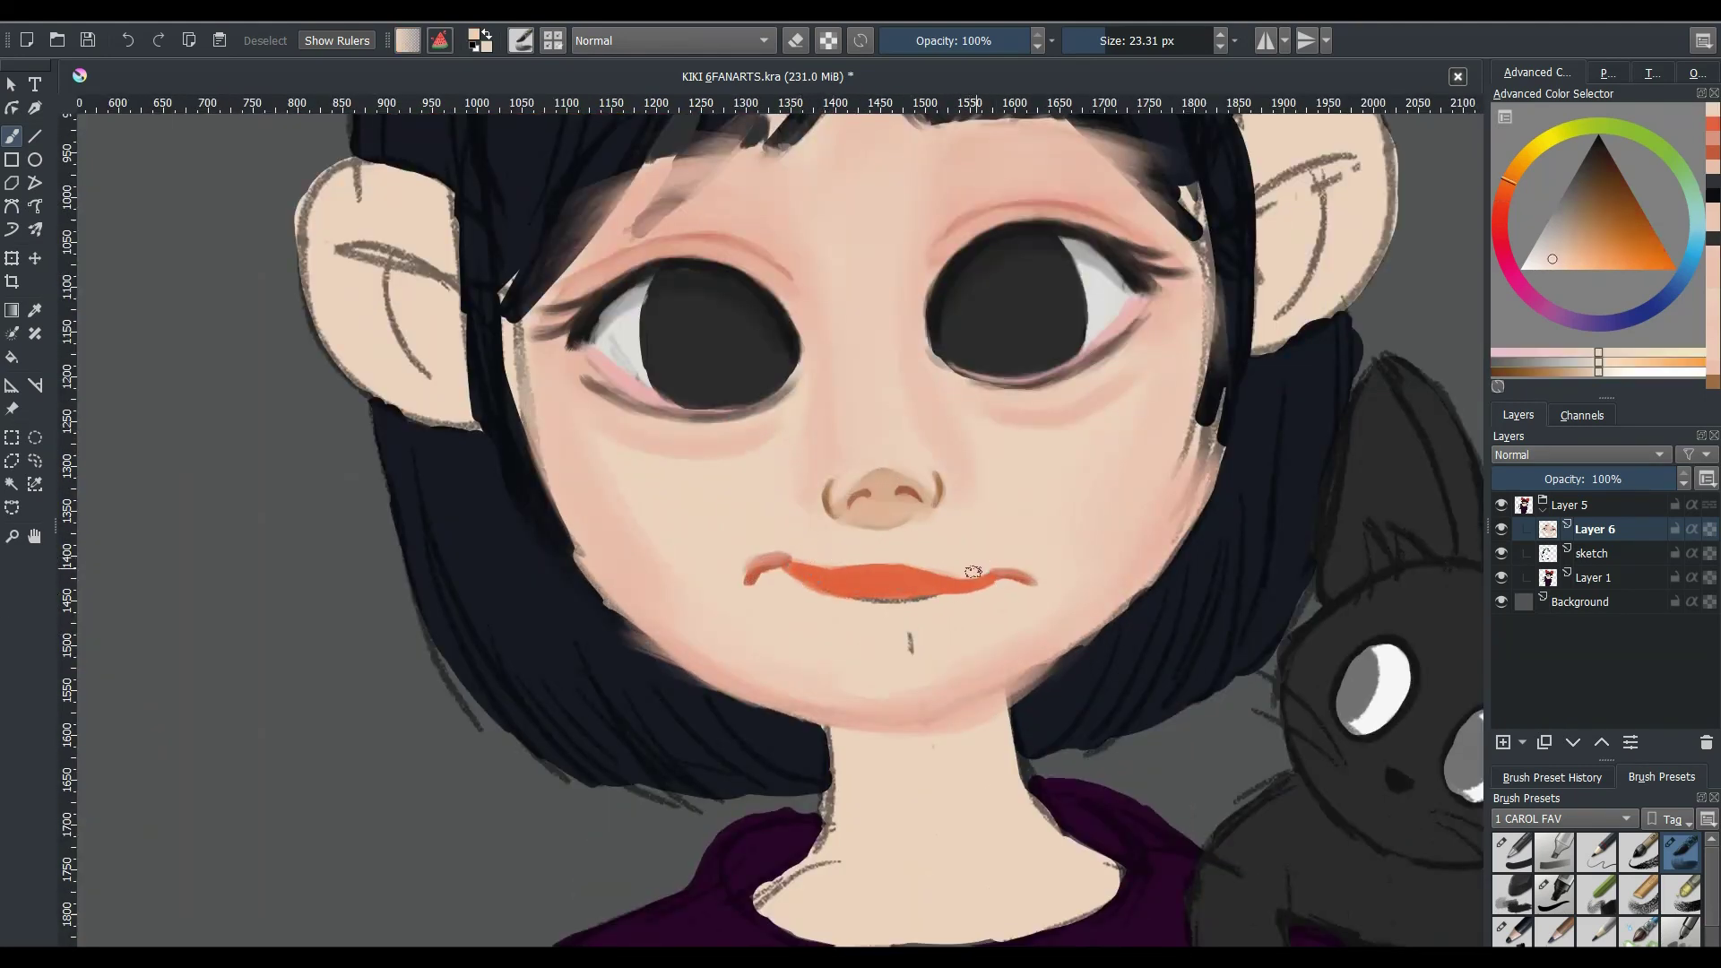
pyautogui.moveTo(911, 651); pyautogui.dragTo(907, 640)
pyautogui.press('2')
pyautogui.keyDown('ctrl'); pyautogui.click(807, 269); pyautogui.keyUp('ctrl')
pyautogui.press('1')
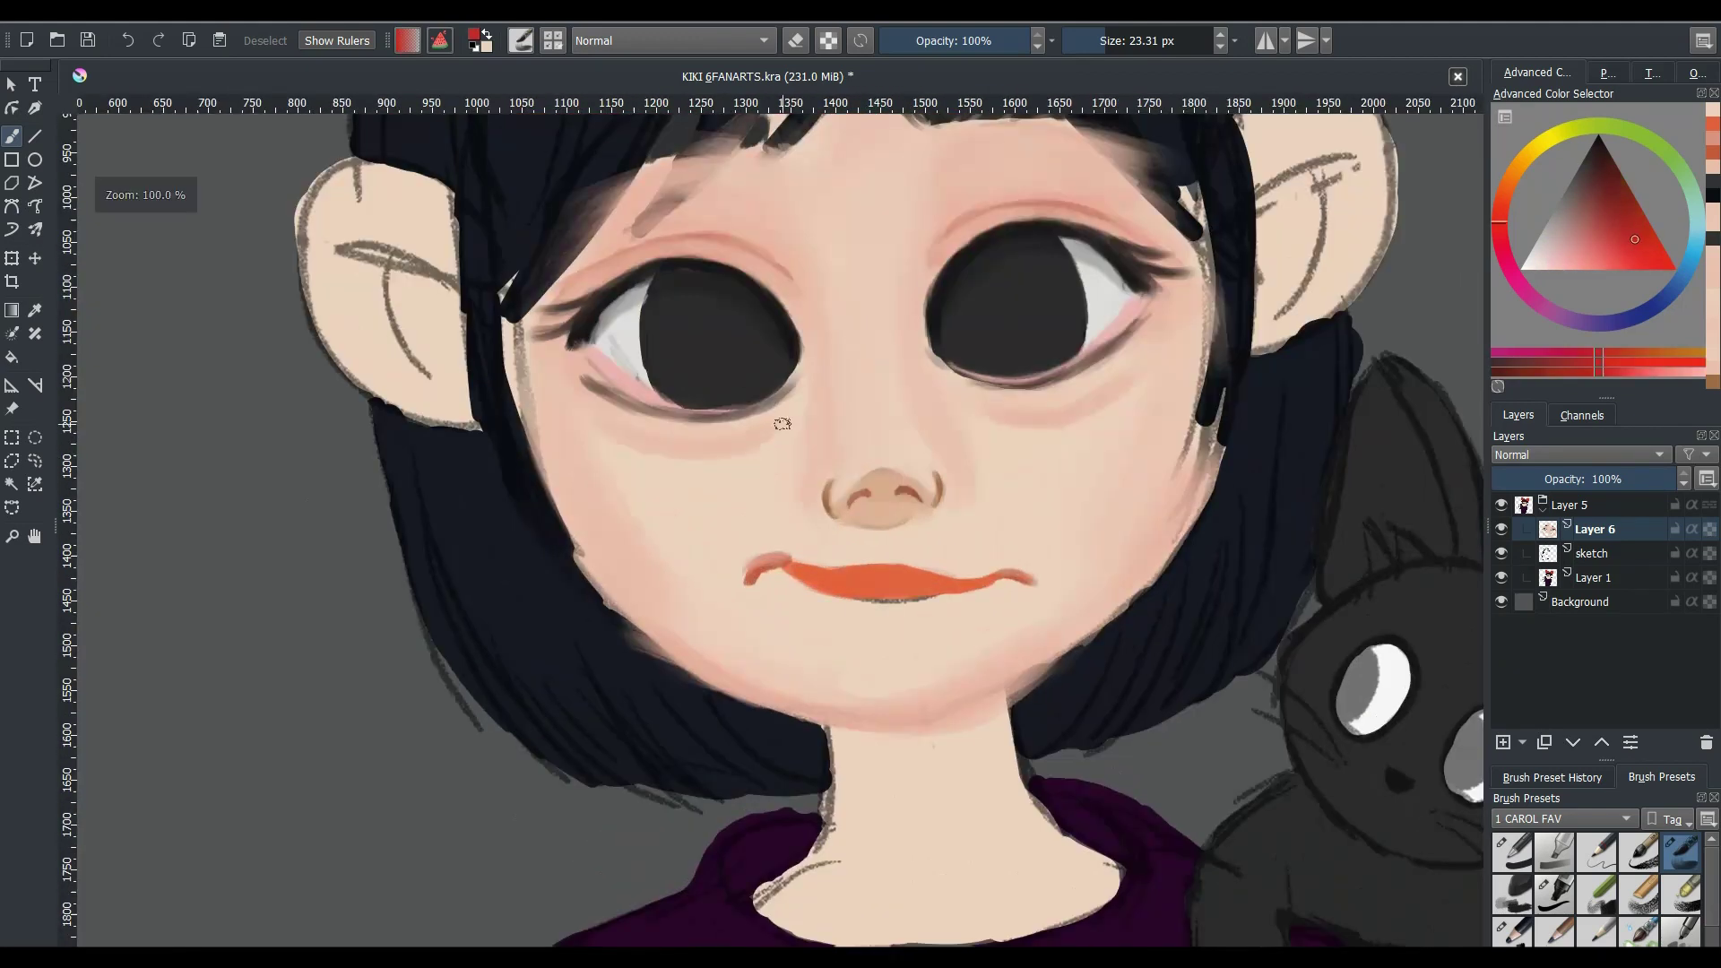
pyautogui.moveTo(798, 578); pyautogui.dragTo(863, 588)
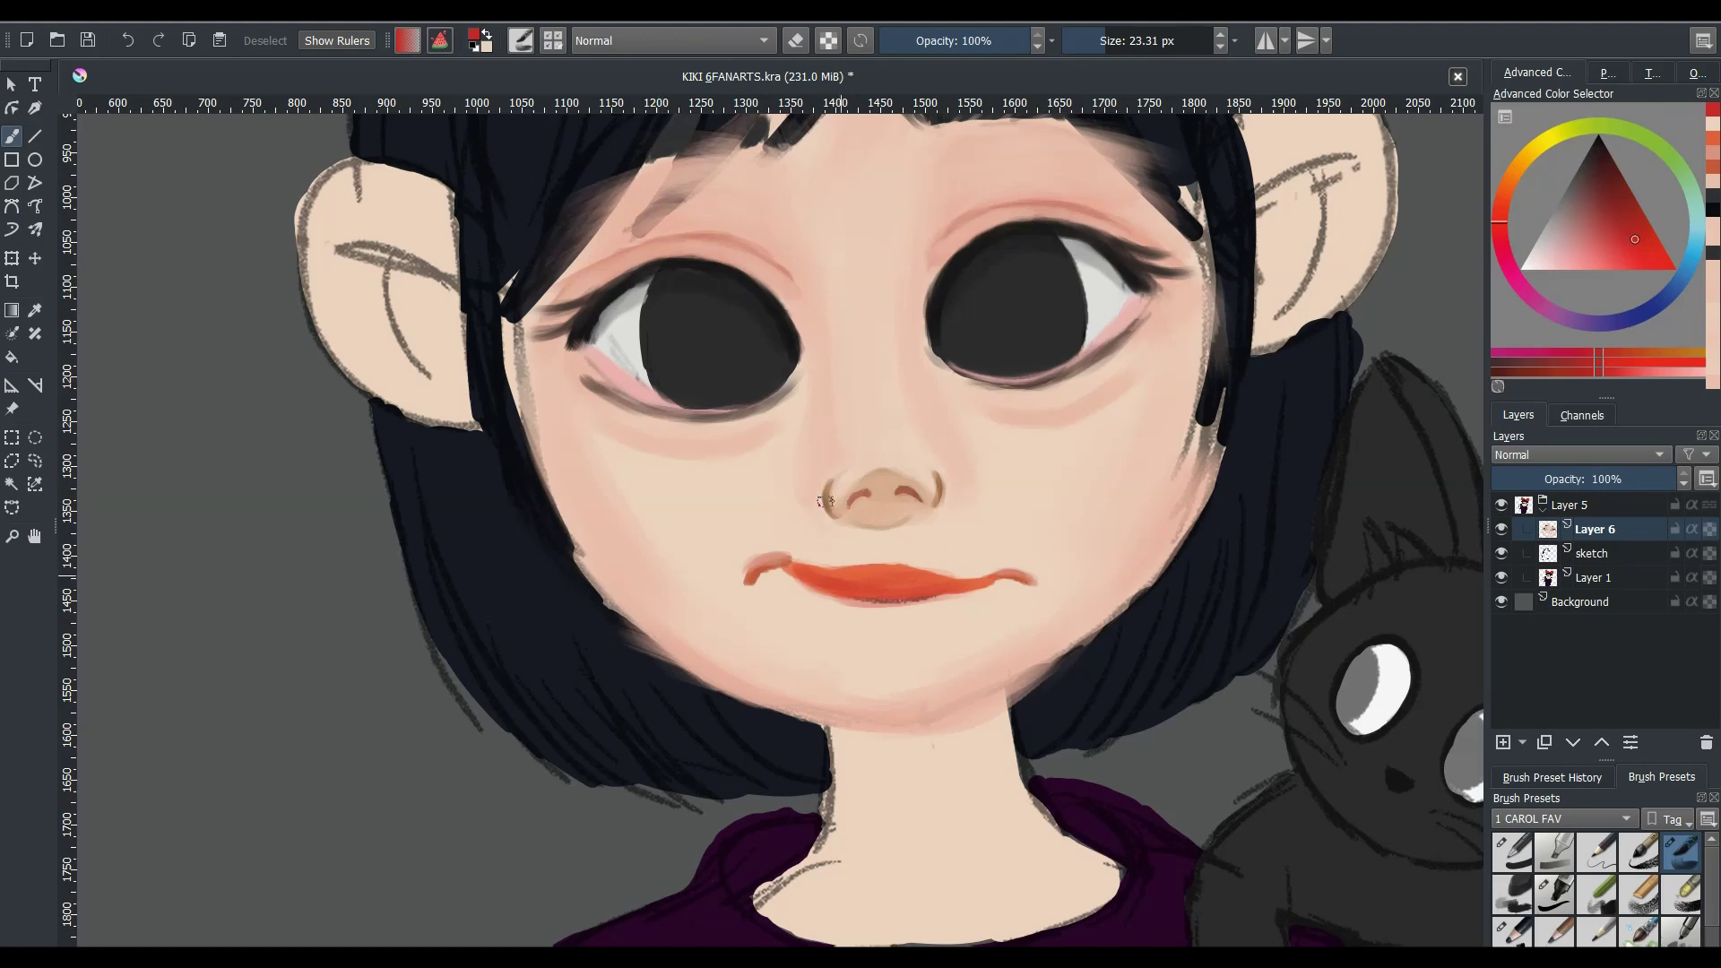
# - With a larger soft brush, build up orange-red shading across the lower and upper lips
pyautogui.click(520, 40)
pyautogui.click(692, 231)
pyautogui.moveTo(816, 605); pyautogui.dragTo(959, 619)
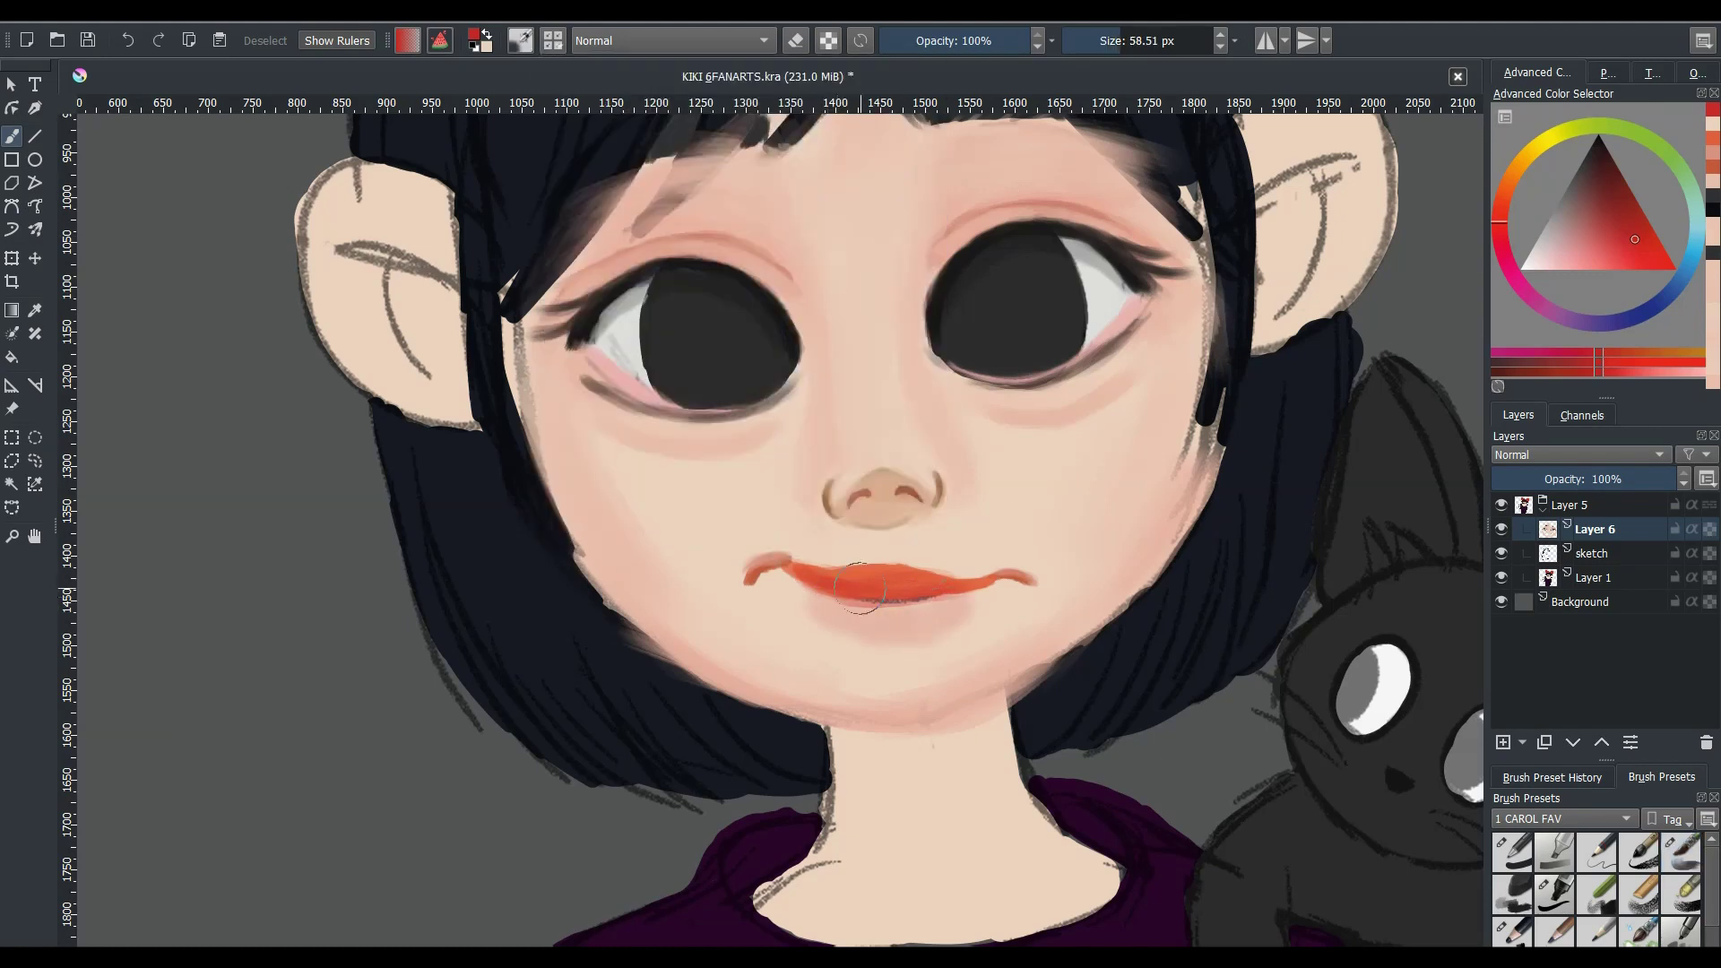
pyautogui.keyDown('ctrl'); pyautogui.click(820, 618); pyautogui.keyUp('ctrl')
pyautogui.moveTo(821, 619); pyautogui.dragTo(959, 614)
pyautogui.moveTo(817, 596); pyautogui.dragTo(799, 574)
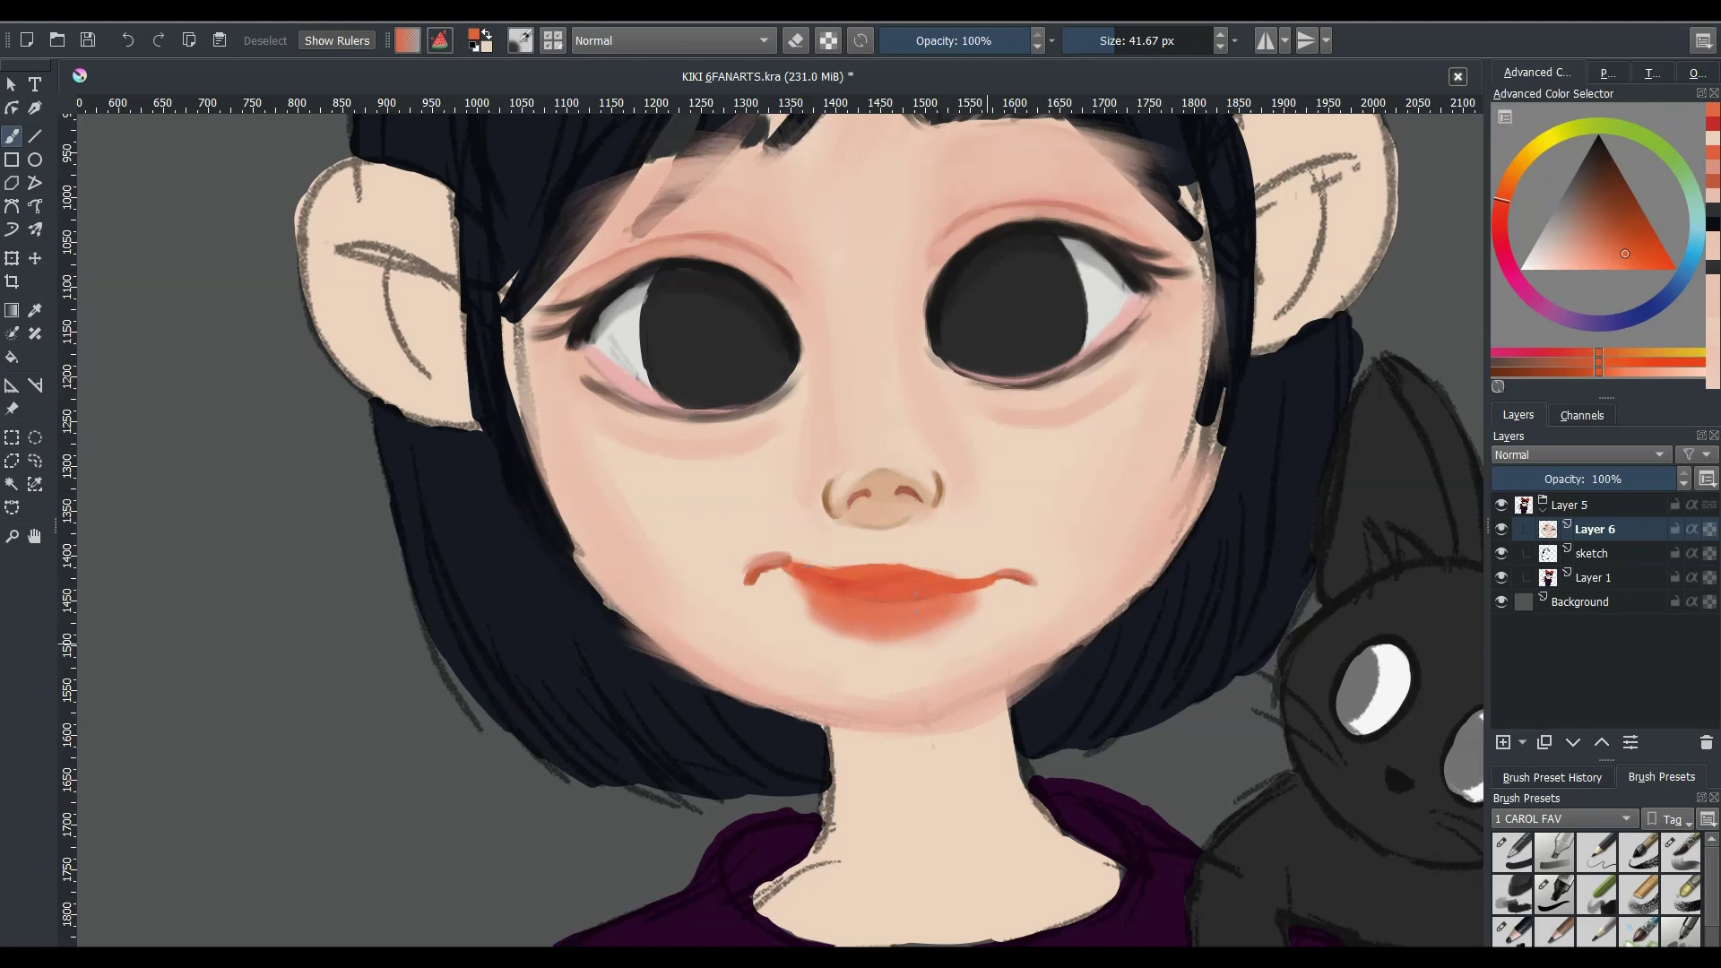
# - Sample the skin and orange-red lip tones around the mouth, then zoom in on the lips
pyautogui.keyDown('ctrl'); pyautogui.click(959, 463); pyautogui.keyUp('ctrl')
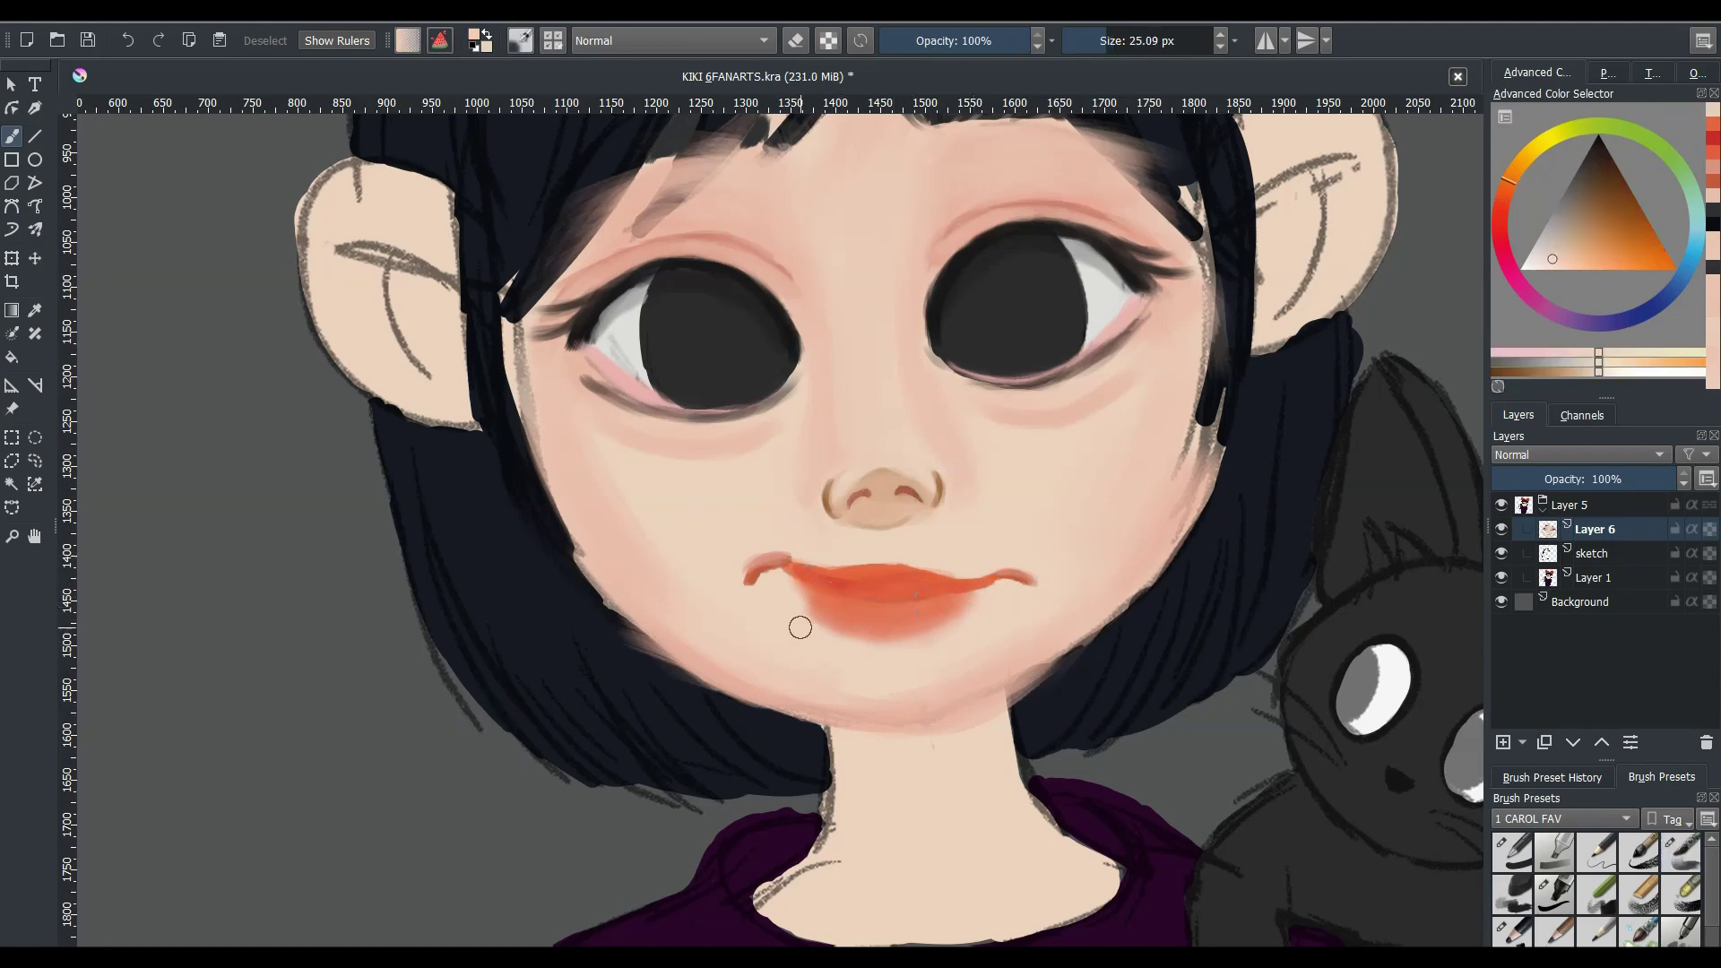
pyautogui.scroll(-3, 887, 655)
pyautogui.scroll(4, 681, 663)
pyautogui.keyDown('ctrl'); pyautogui.click(989, 644); pyautogui.keyUp('ctrl')
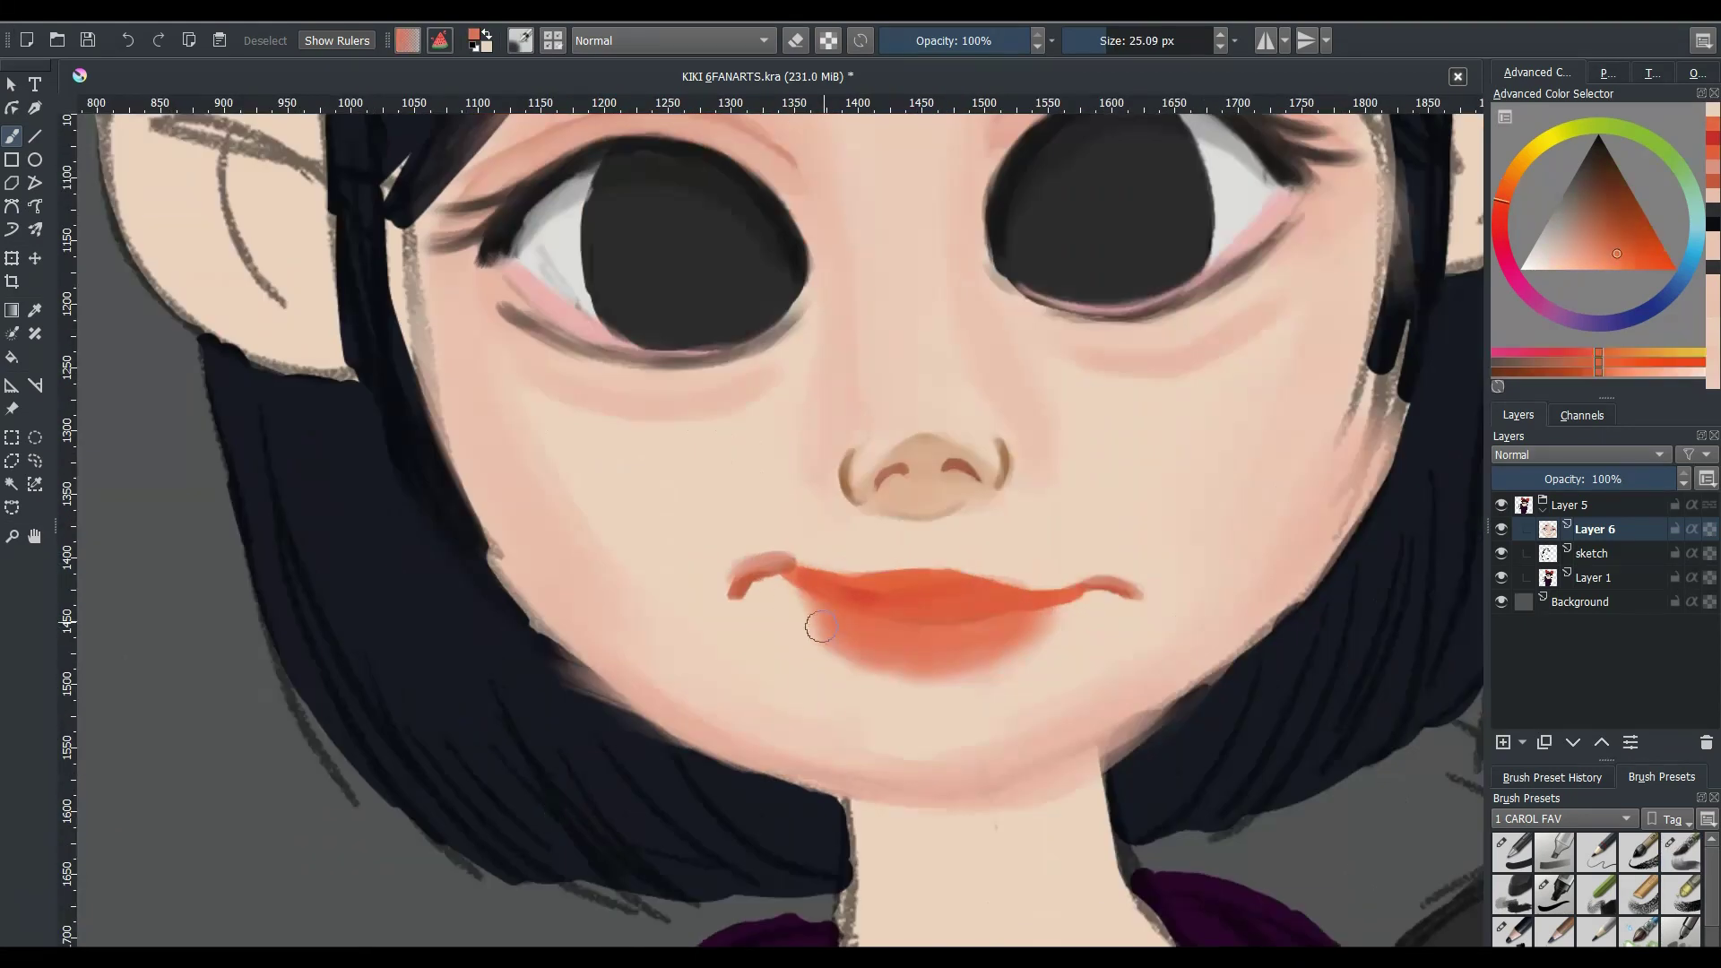
pyautogui.keyDown('ctrl'); pyautogui.click(1071, 614); pyautogui.keyUp('ctrl')
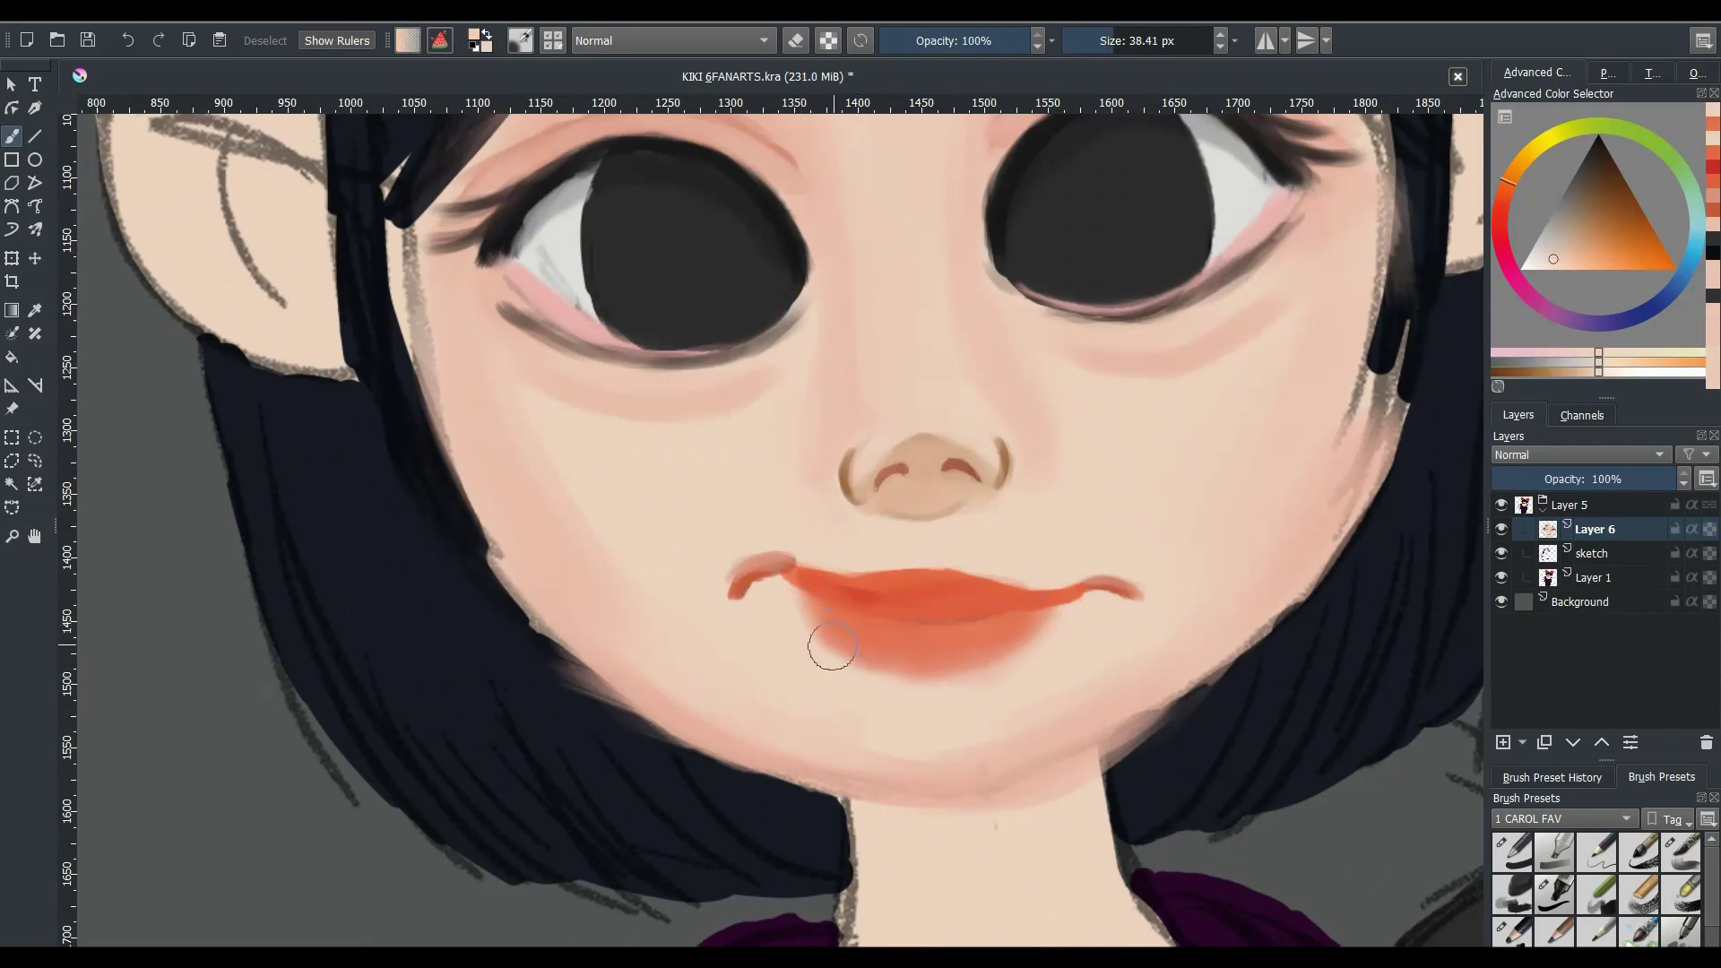
pyautogui.keyDown('ctrl'); pyautogui.click(795, 628); pyautogui.keyUp('ctrl')
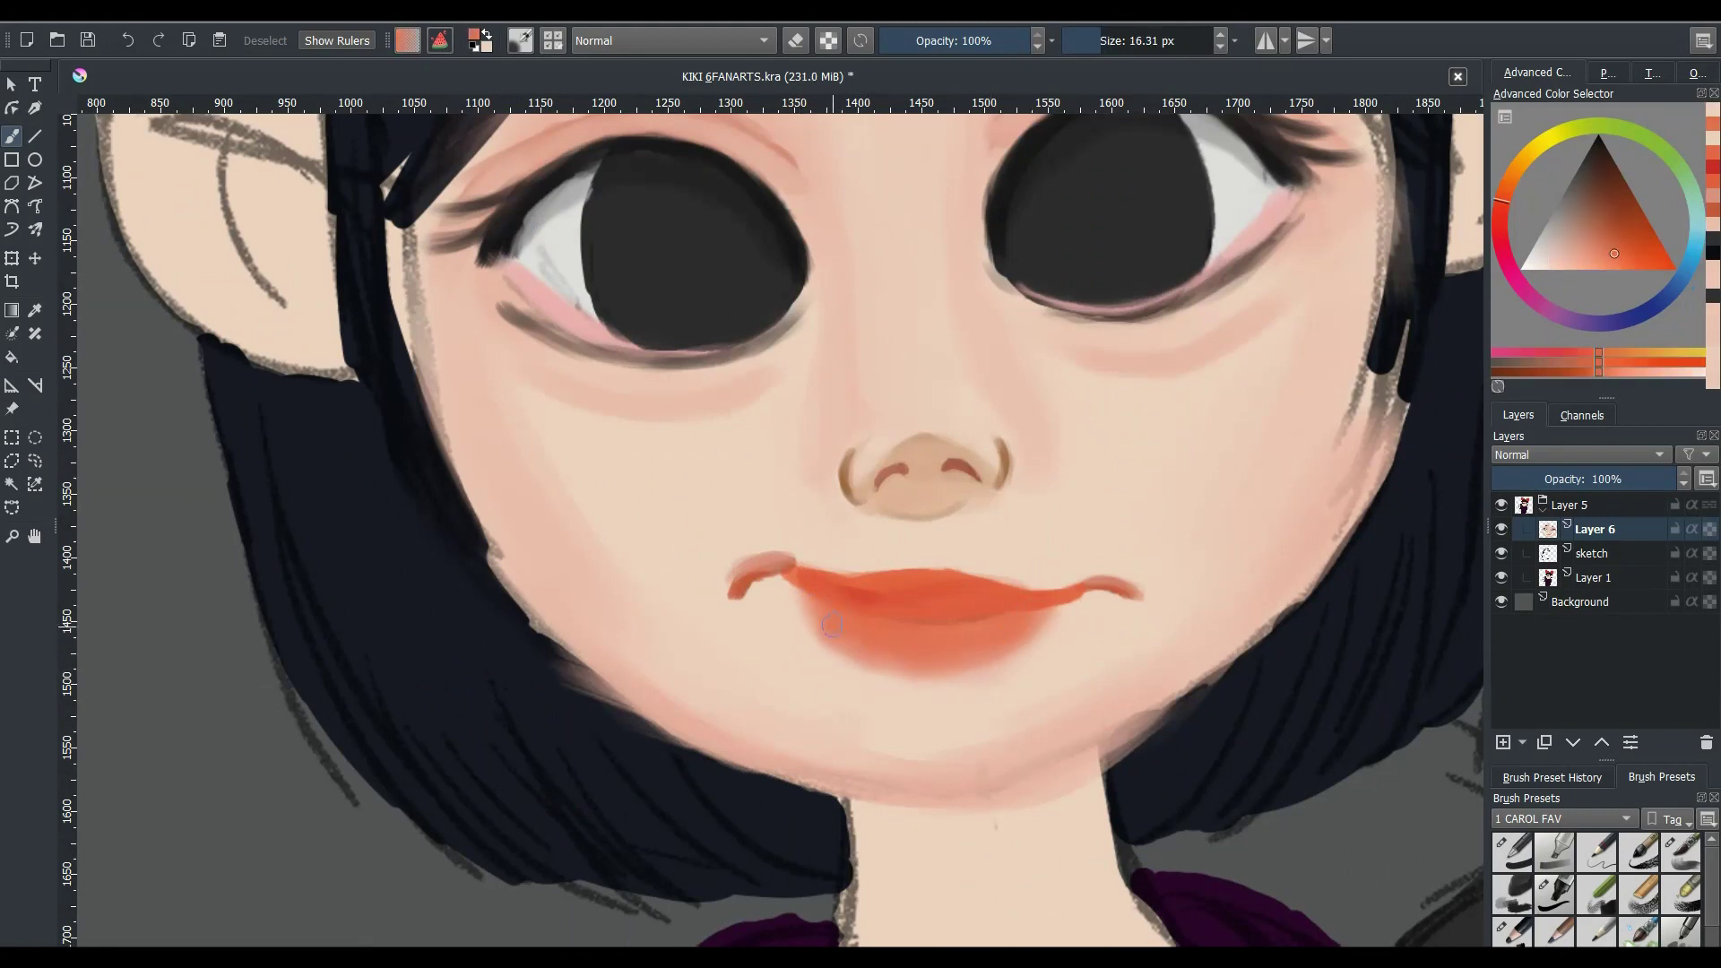
pyautogui.keyDown('ctrl'); pyautogui.click(791, 653); pyautogui.keyUp('ctrl')
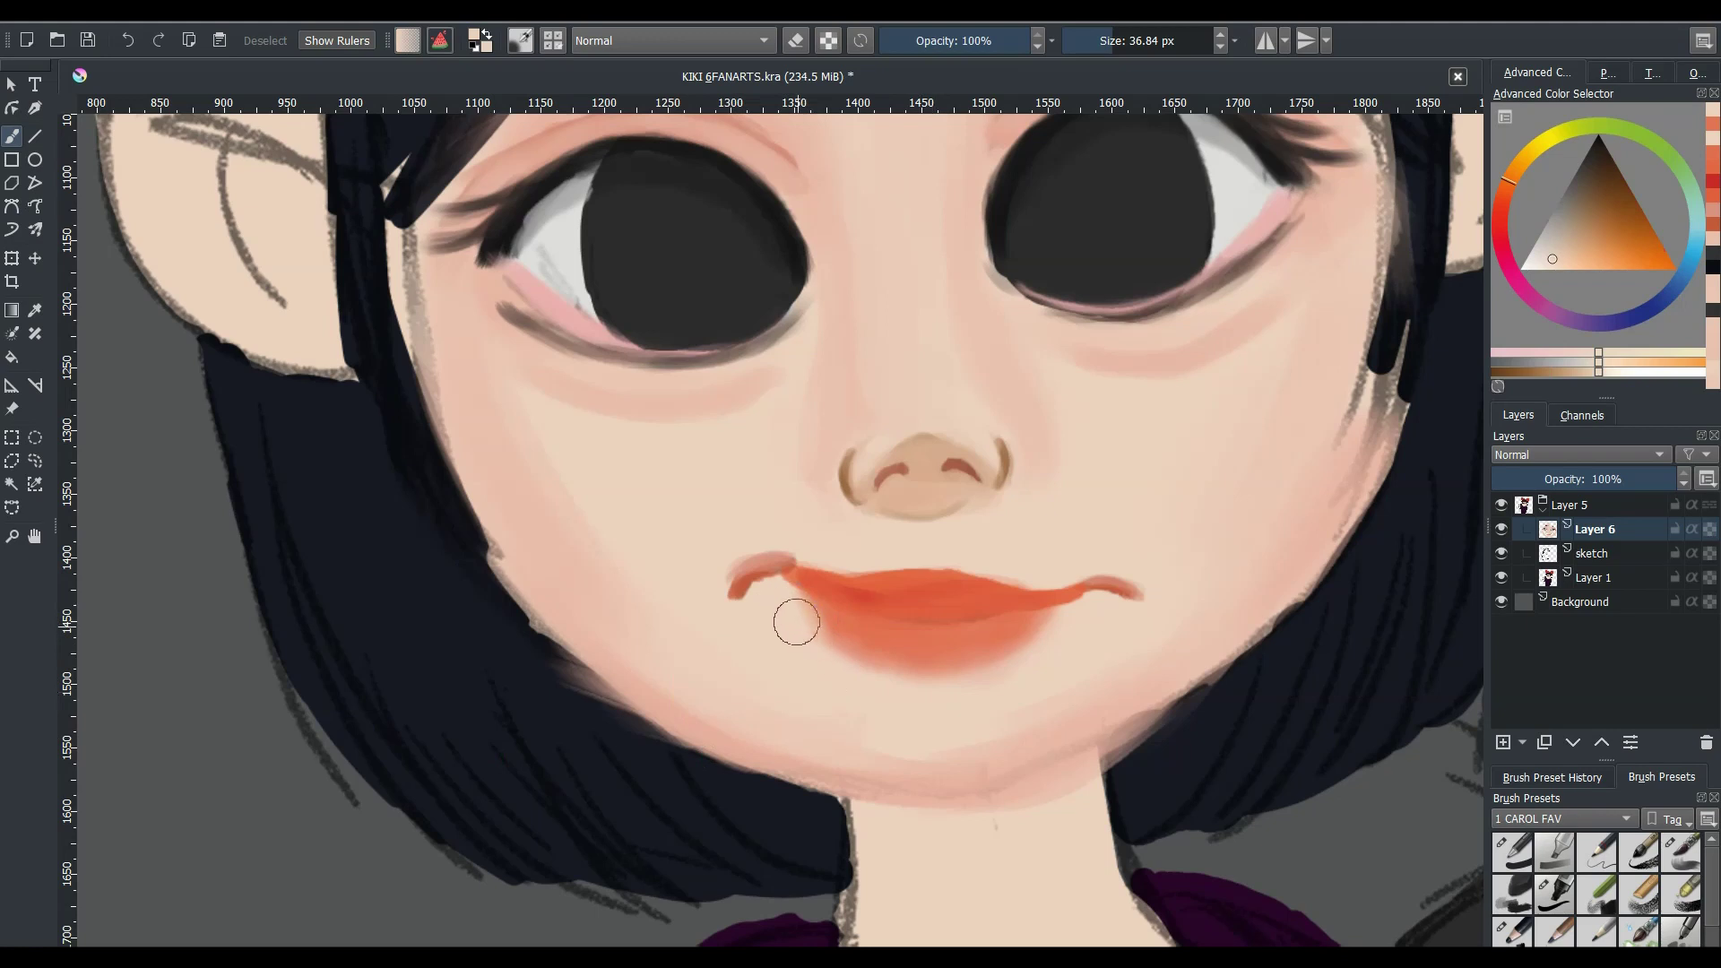
pyautogui.press('-')
pyautogui.press('-')
pyautogui.press('-')
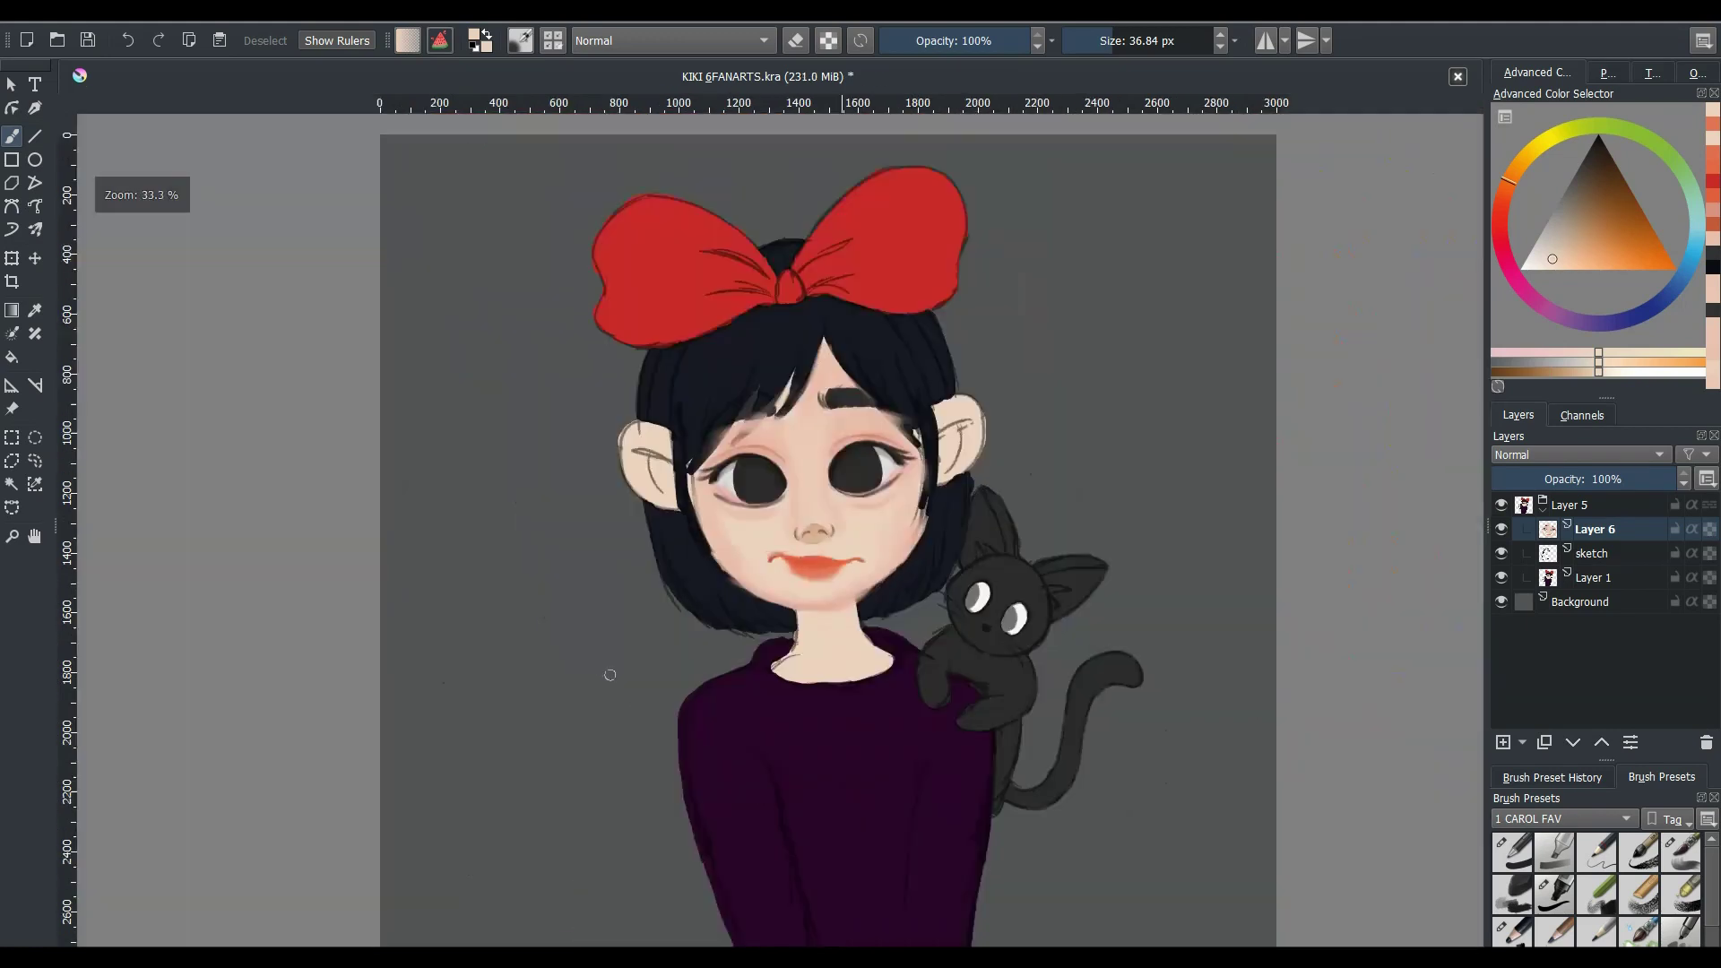
pyautogui.press('-')
pyautogui.press('+')
pyautogui.press('+')
pyautogui.press('+')
# - With a finer brush, touch up the left lip corner and darken where the lips part
pyautogui.click(1681, 852)
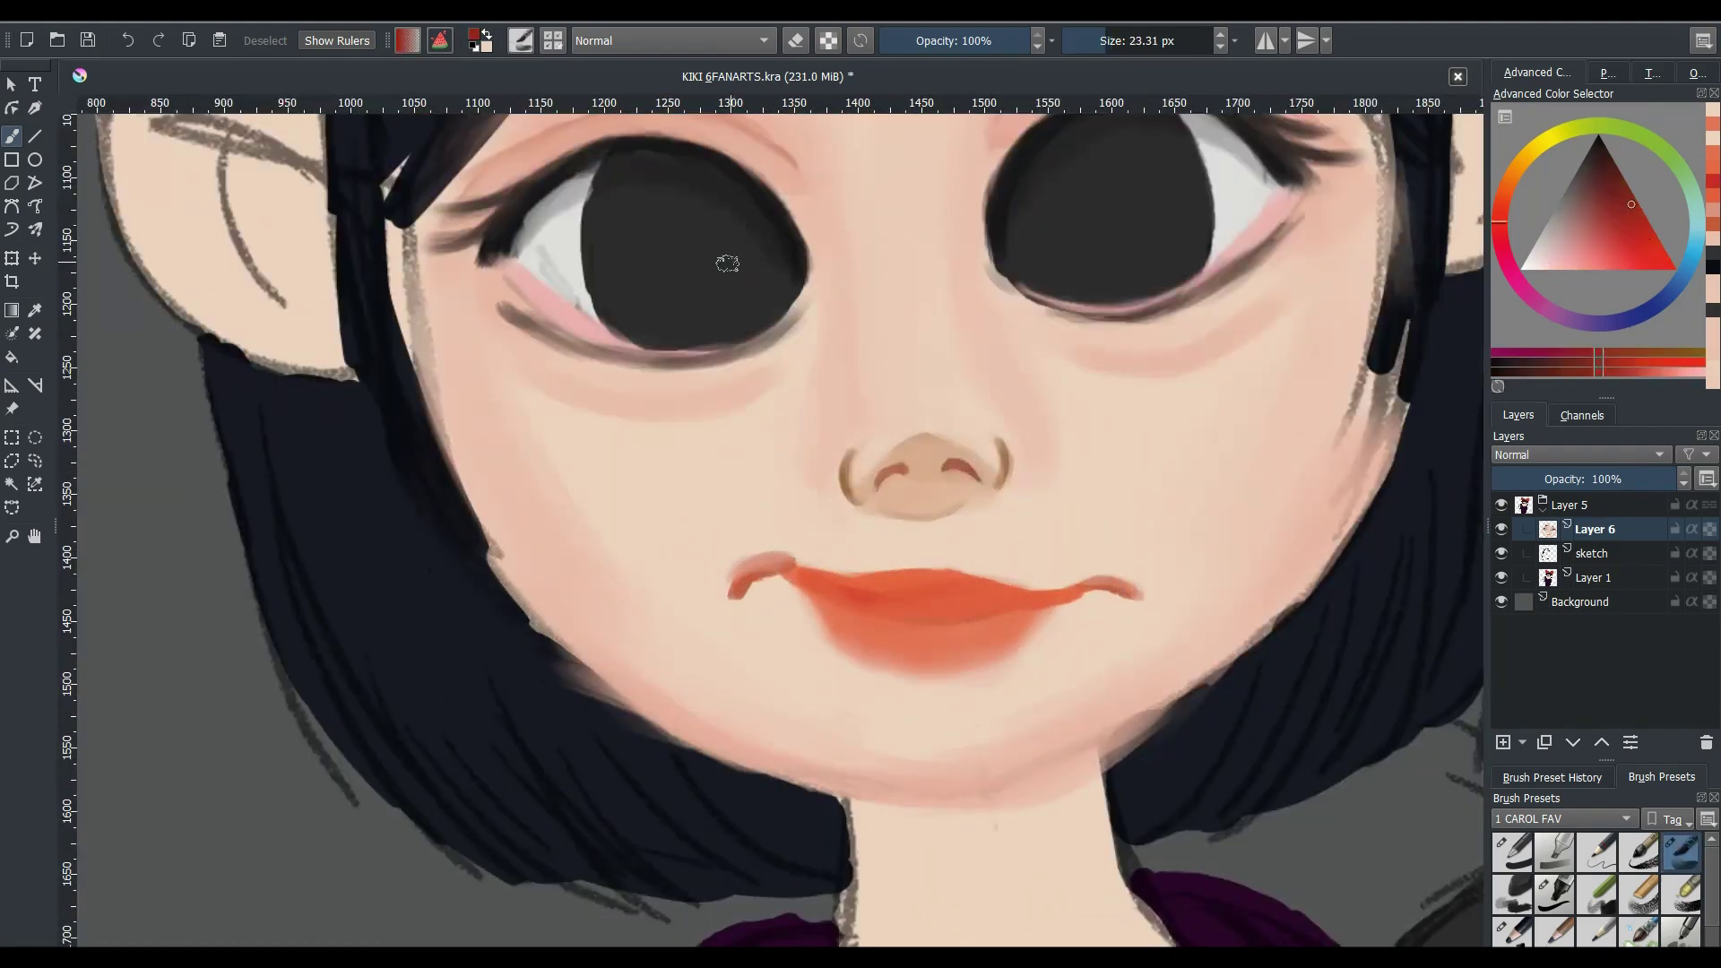
pyautogui.press('[')
pyautogui.press('[')
pyautogui.press('[')
pyautogui.moveTo(753, 574); pyautogui.dragTo(767, 577)
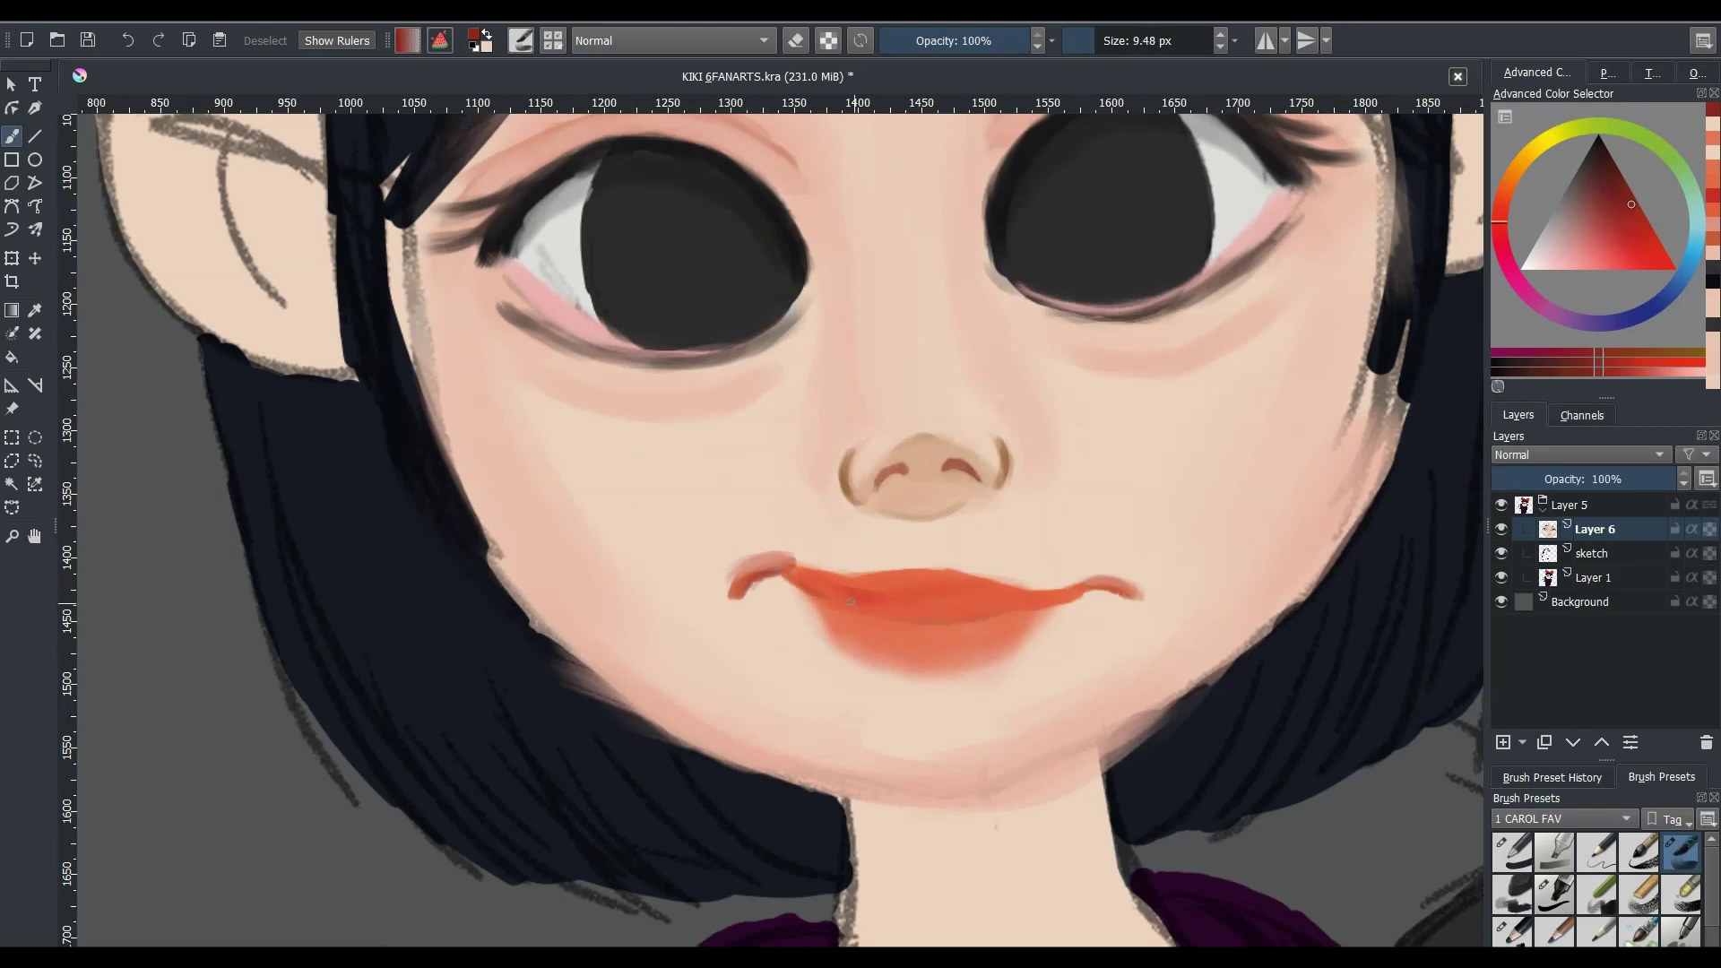
pyautogui.moveTo(875, 616)
pyautogui.mouseDown()
pyautogui.moveTo(927, 628)
pyautogui.moveTo(1101, 587)
pyautogui.mouseUp()
pyautogui.scroll(-5, 690, 668)
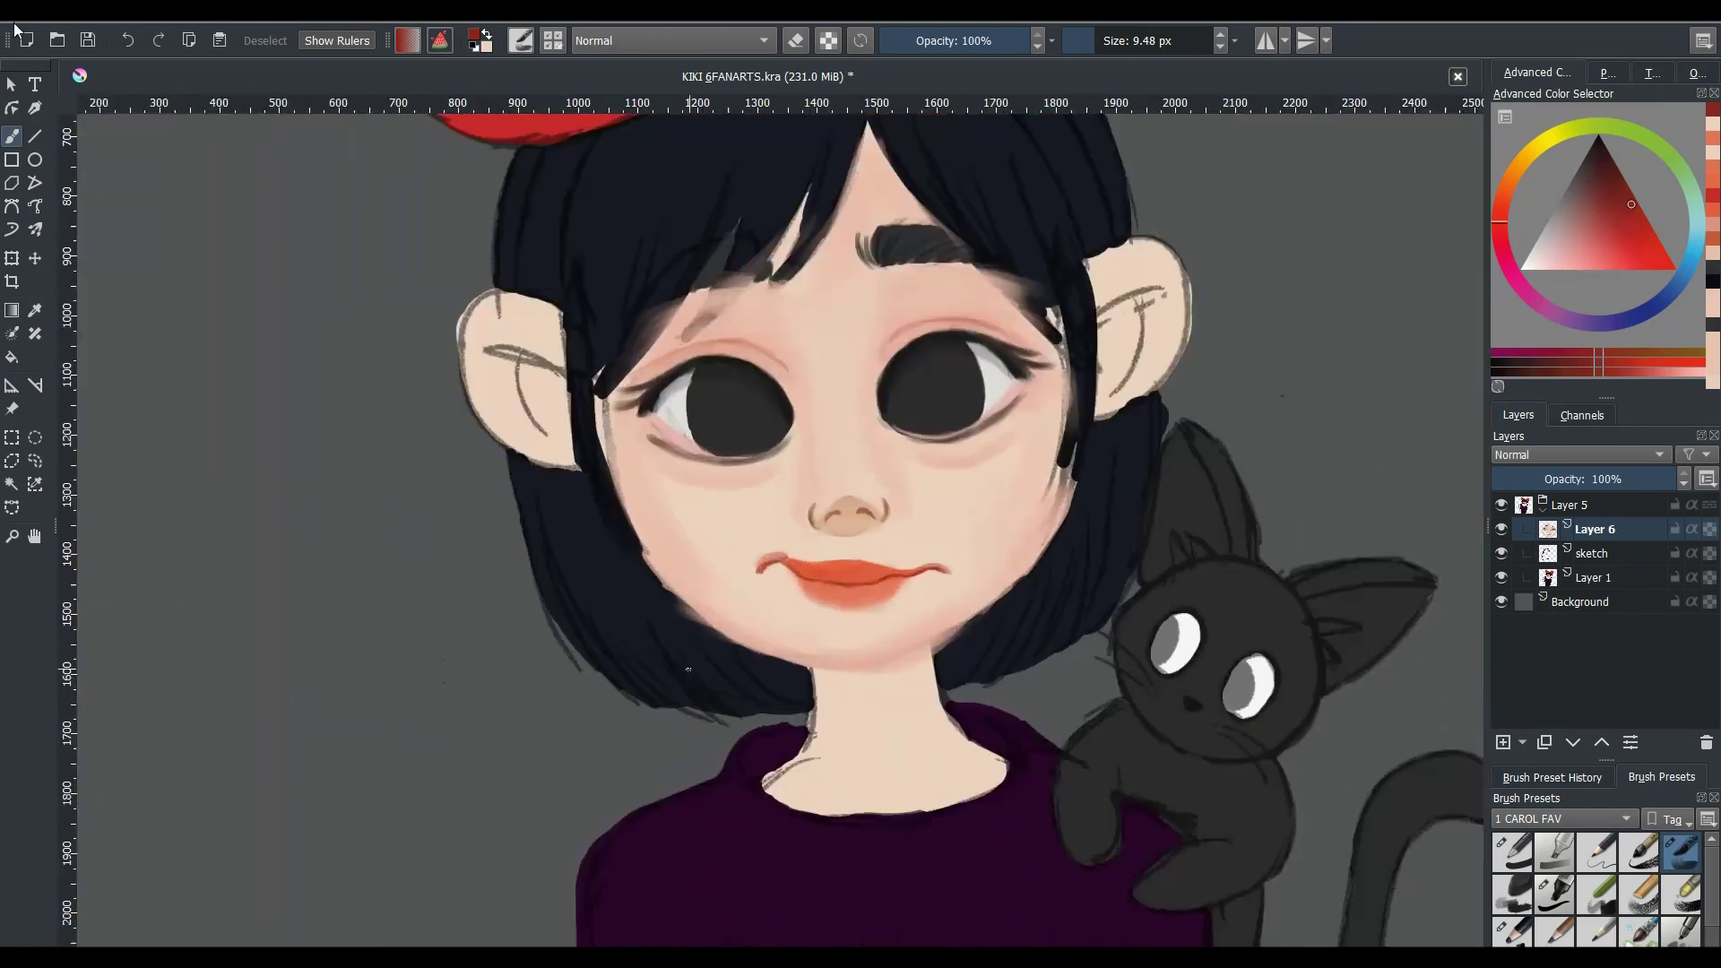
pyautogui.scroll(6, 690, 668)
pyautogui.moveTo(971, 643); pyautogui.dragTo(1264, 610)
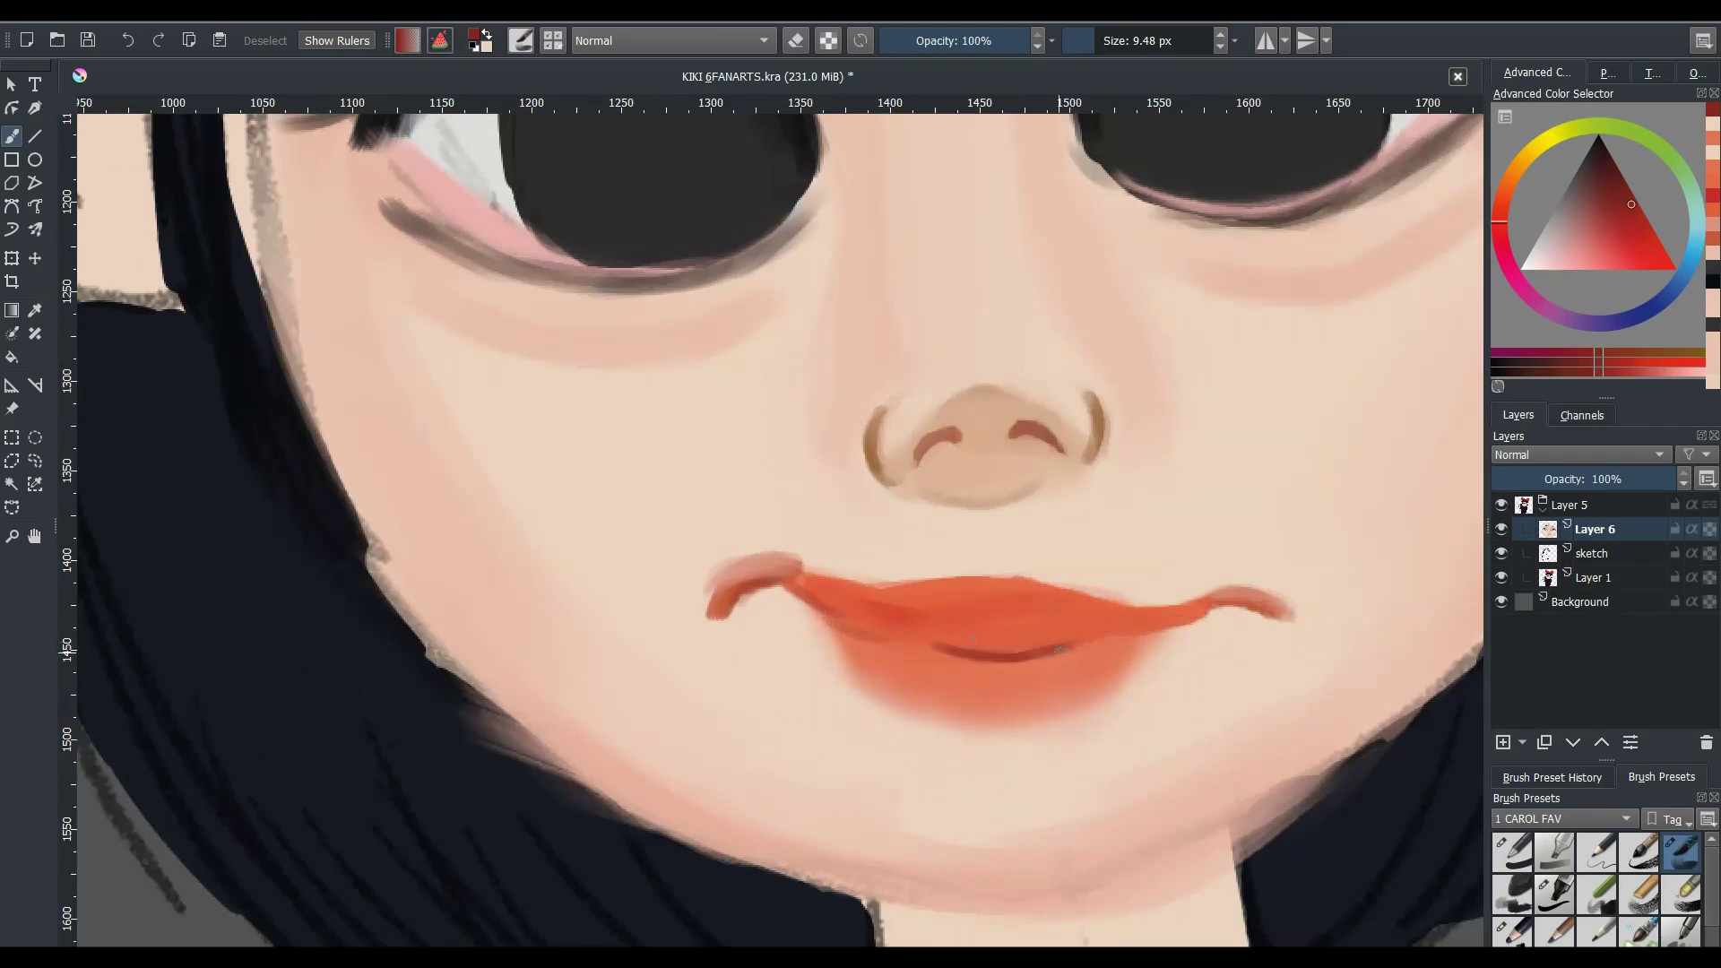
# - Paint a dark red parting line from the left lip corner extending to the right
pyautogui.keyDown('ctrl'); pyautogui.click(1205, 629); pyautogui.keyUp('ctrl')
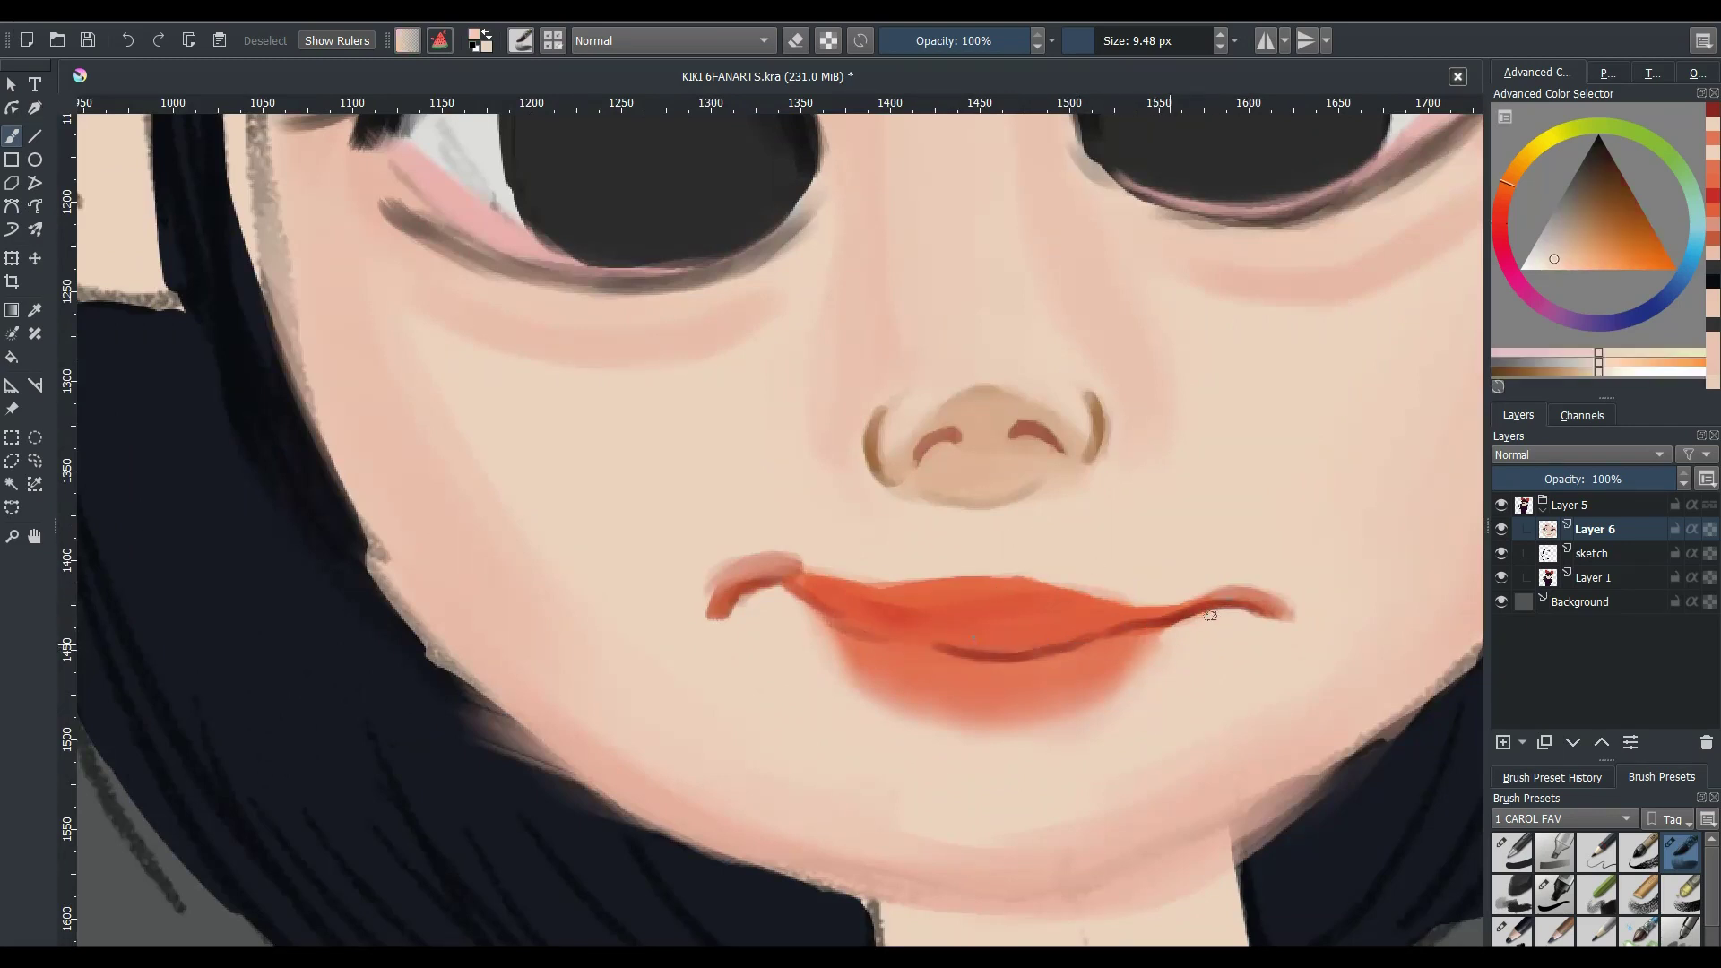
pyautogui.keyDown('ctrl'); pyautogui.click(861, 610); pyautogui.keyUp('ctrl')
pyautogui.press('[')
pyautogui.moveTo(740, 599)
pyautogui.mouseDown()
pyautogui.moveTo(804, 591)
pyautogui.moveTo(905, 636)
pyautogui.mouseUp()
pyautogui.moveTo(1014, 657); pyautogui.dragTo(1152, 629)
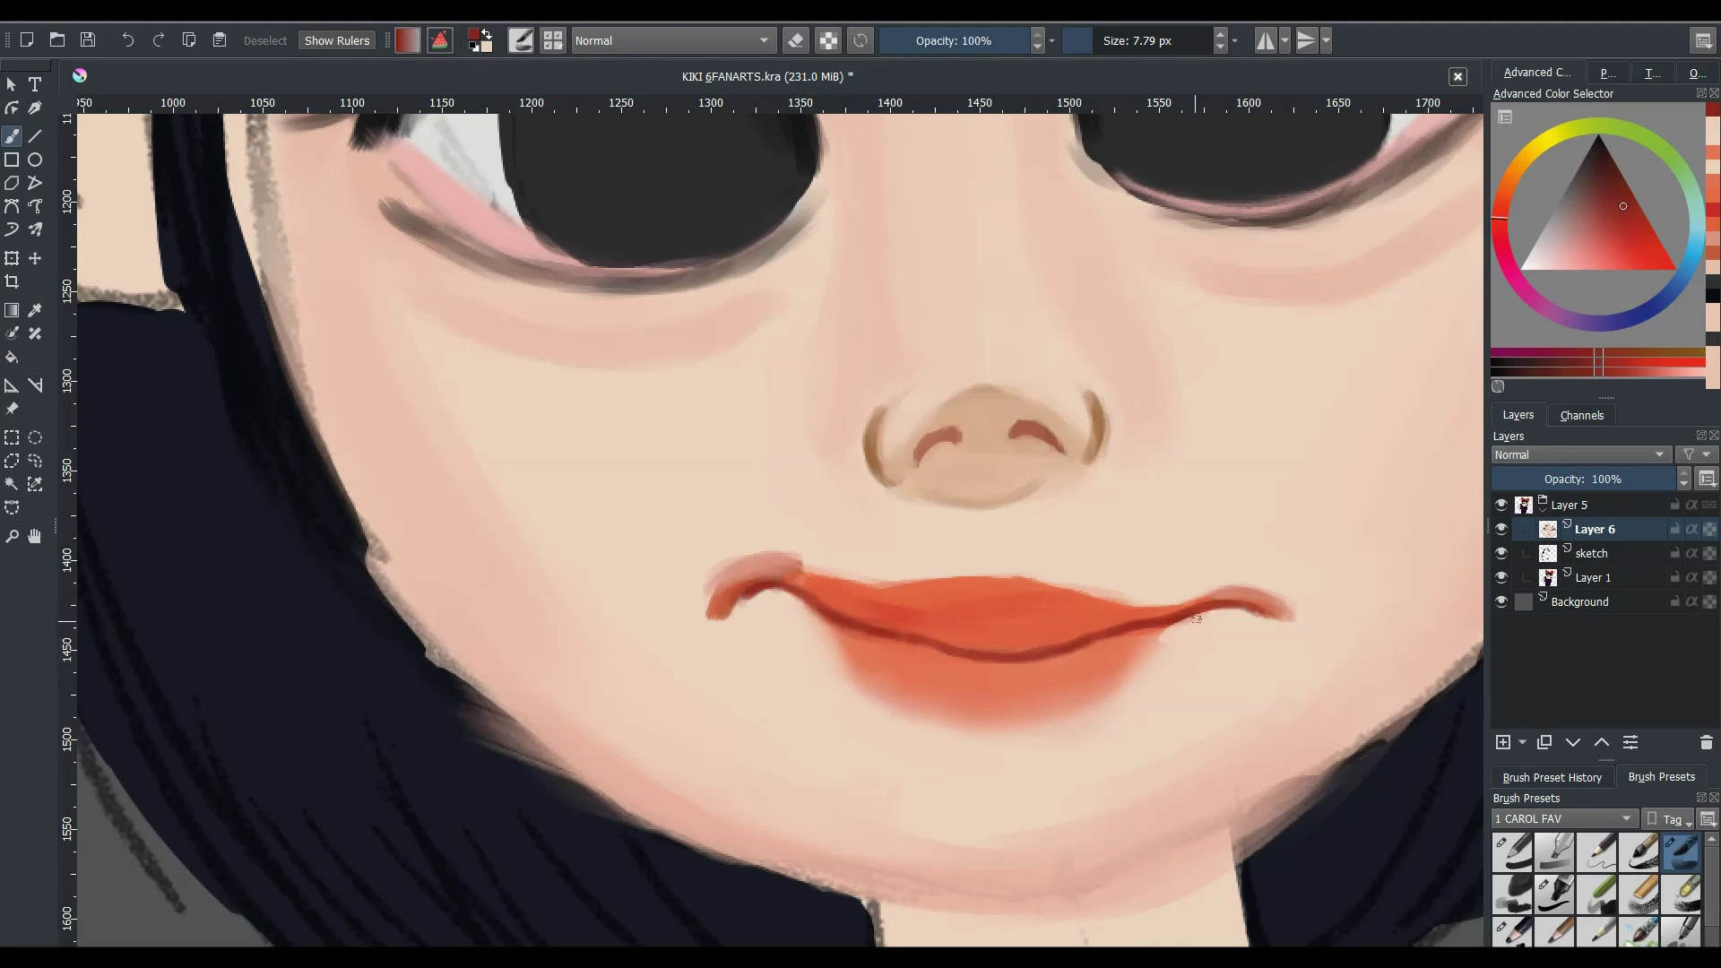
# - Trim the upper lip edge and left lip corner with beige skin tone
pyautogui.keyDown('ctrl'); pyautogui.click(1196, 621); pyautogui.keyUp('ctrl')
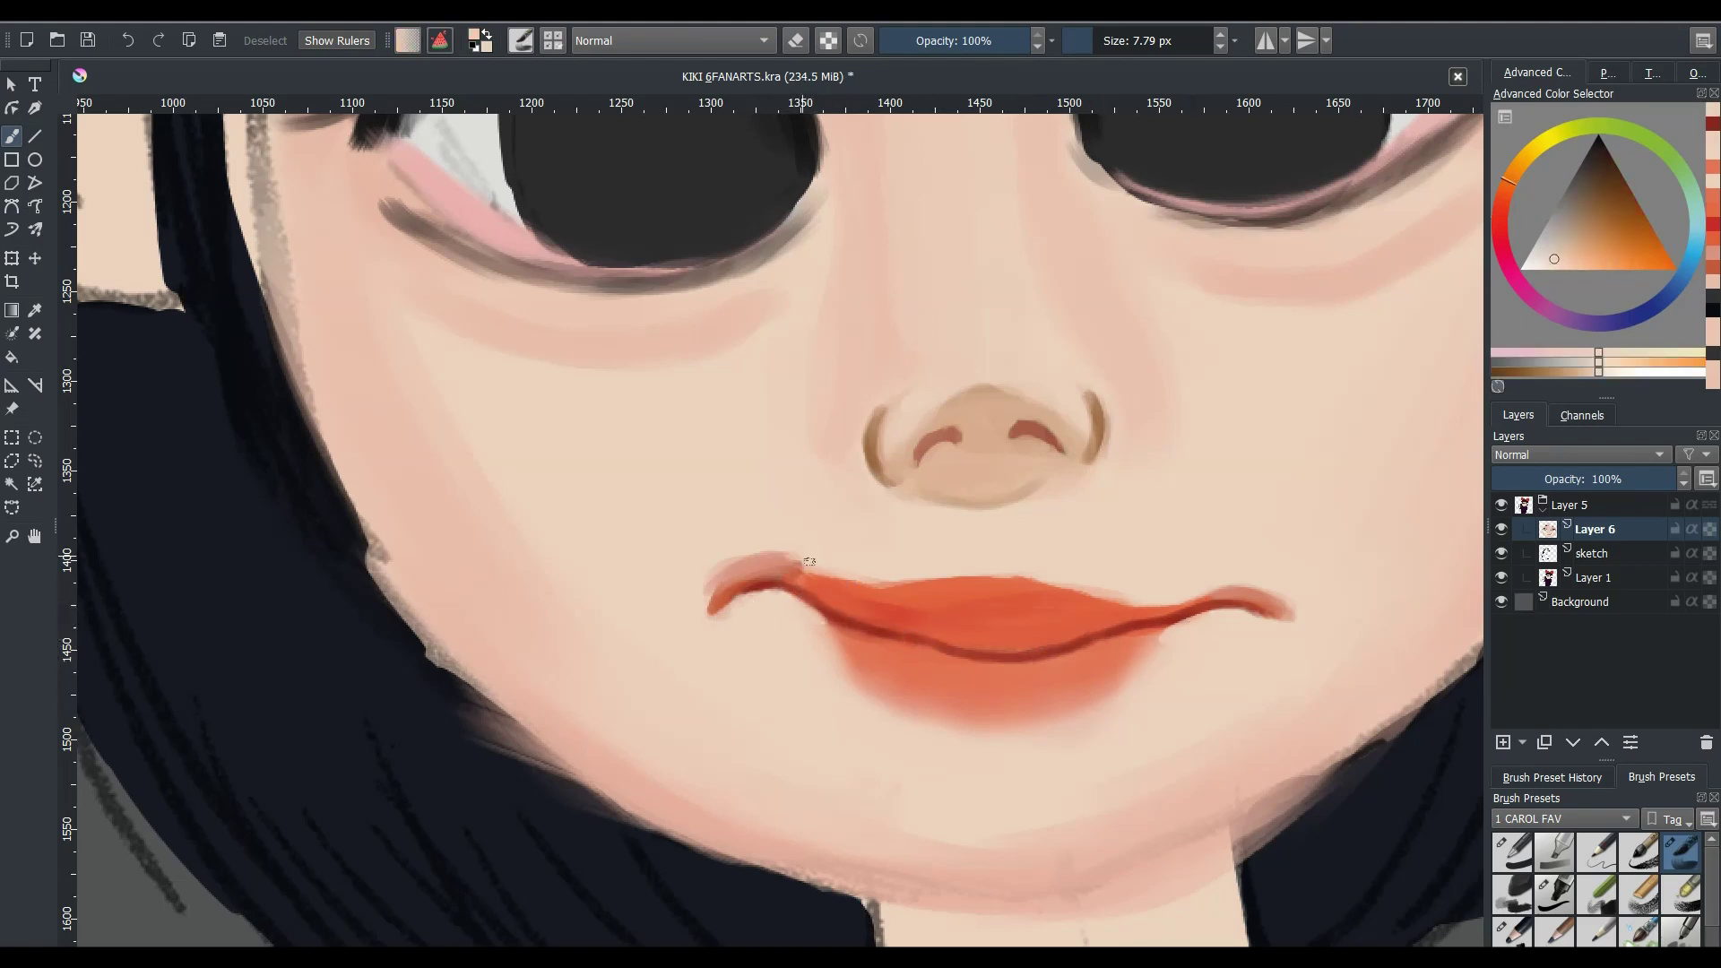
pyautogui.moveTo(809, 562); pyautogui.dragTo(702, 584)
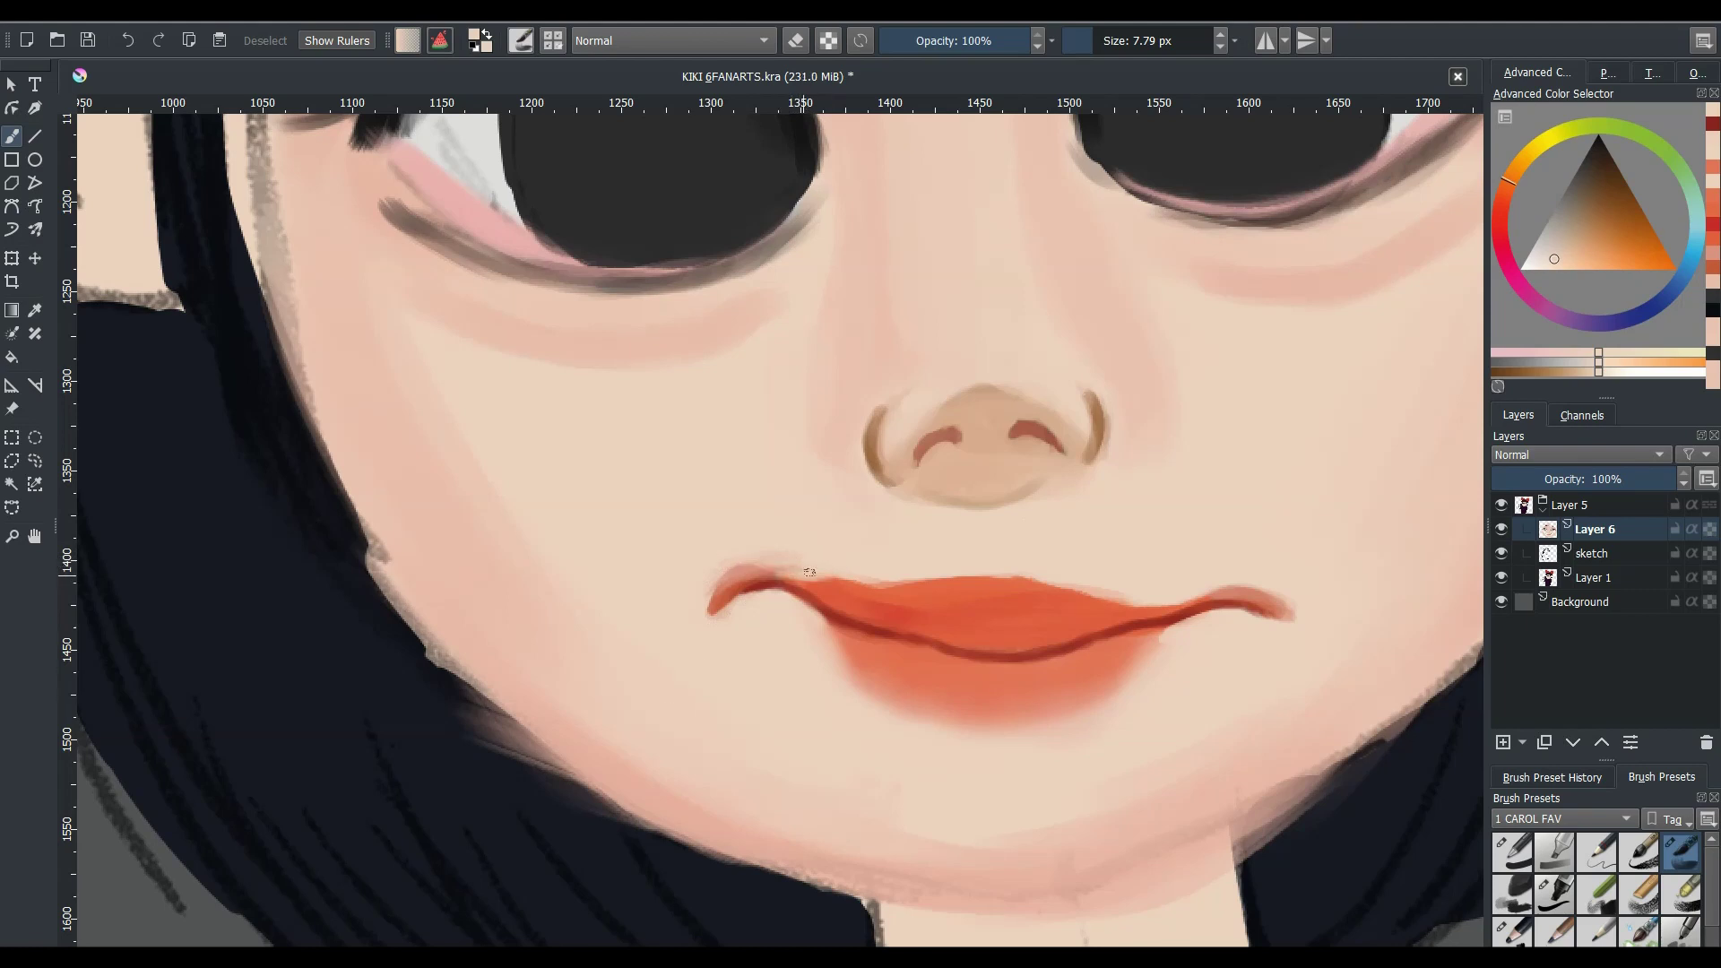
pyautogui.moveTo(813, 574); pyautogui.dragTo(861, 583)
pyautogui.keyDown('ctrl'); pyautogui.click(892, 587); pyautogui.keyUp('ctrl')
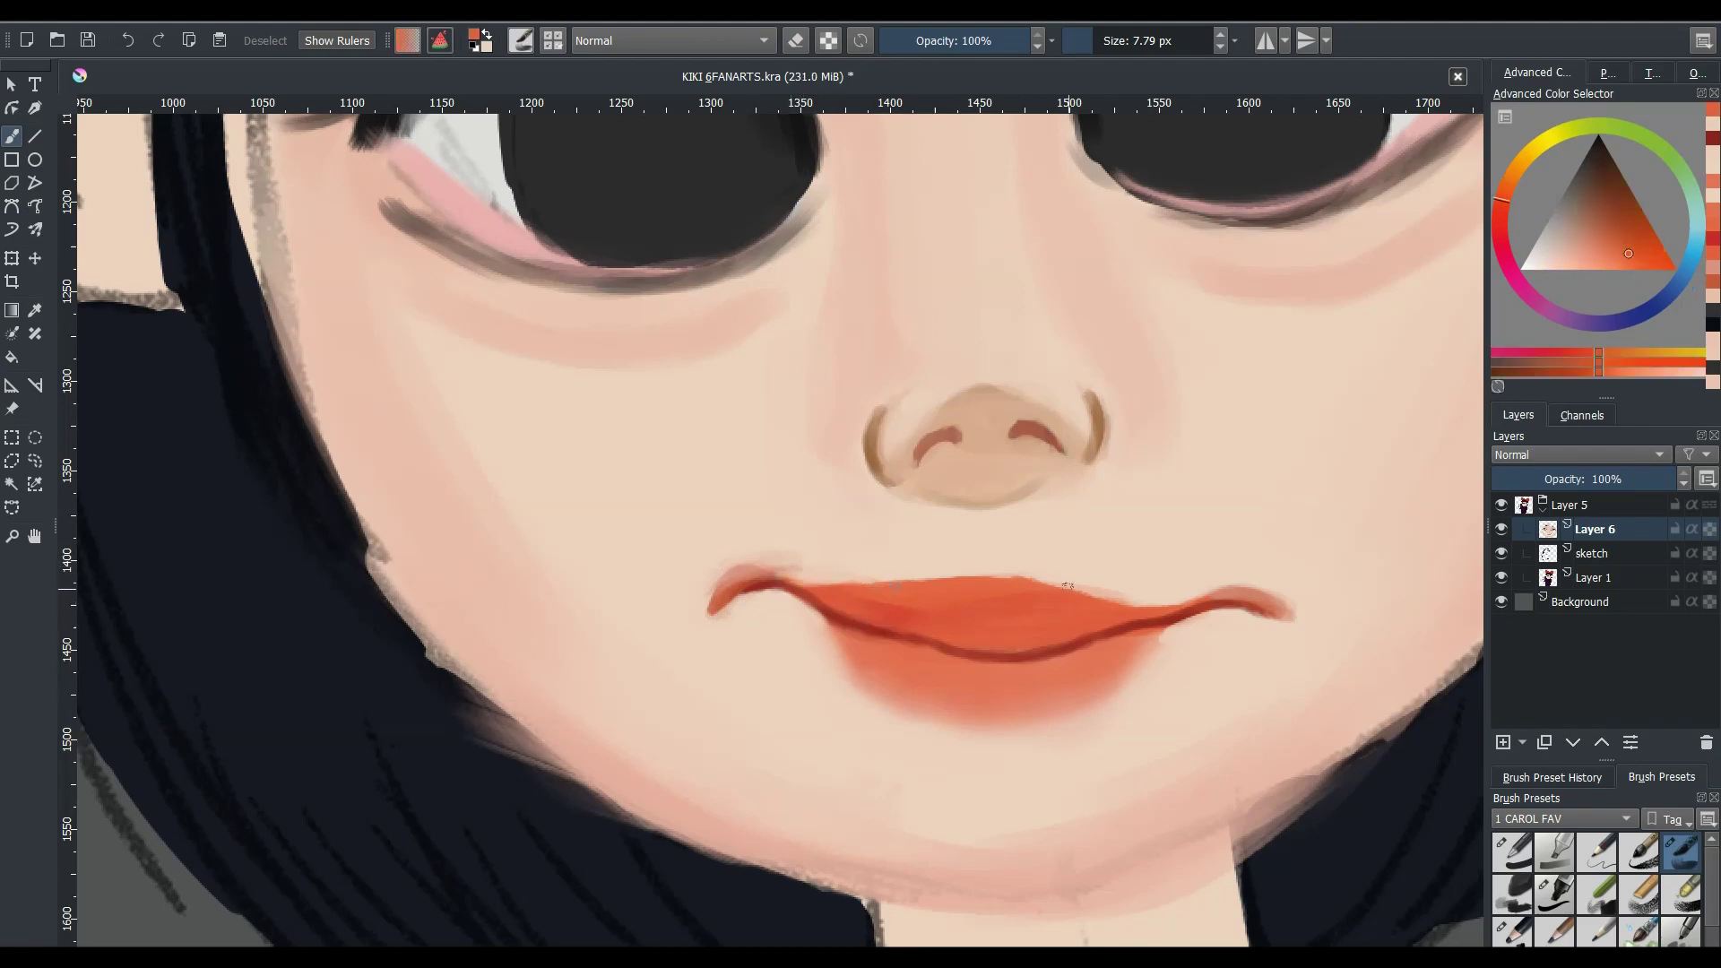
pyautogui.keyDown('ctrl'); pyautogui.click(777, 532); pyautogui.keyUp('ctrl')
pyautogui.press('-')
pyautogui.press('-')
pyautogui.press('-')
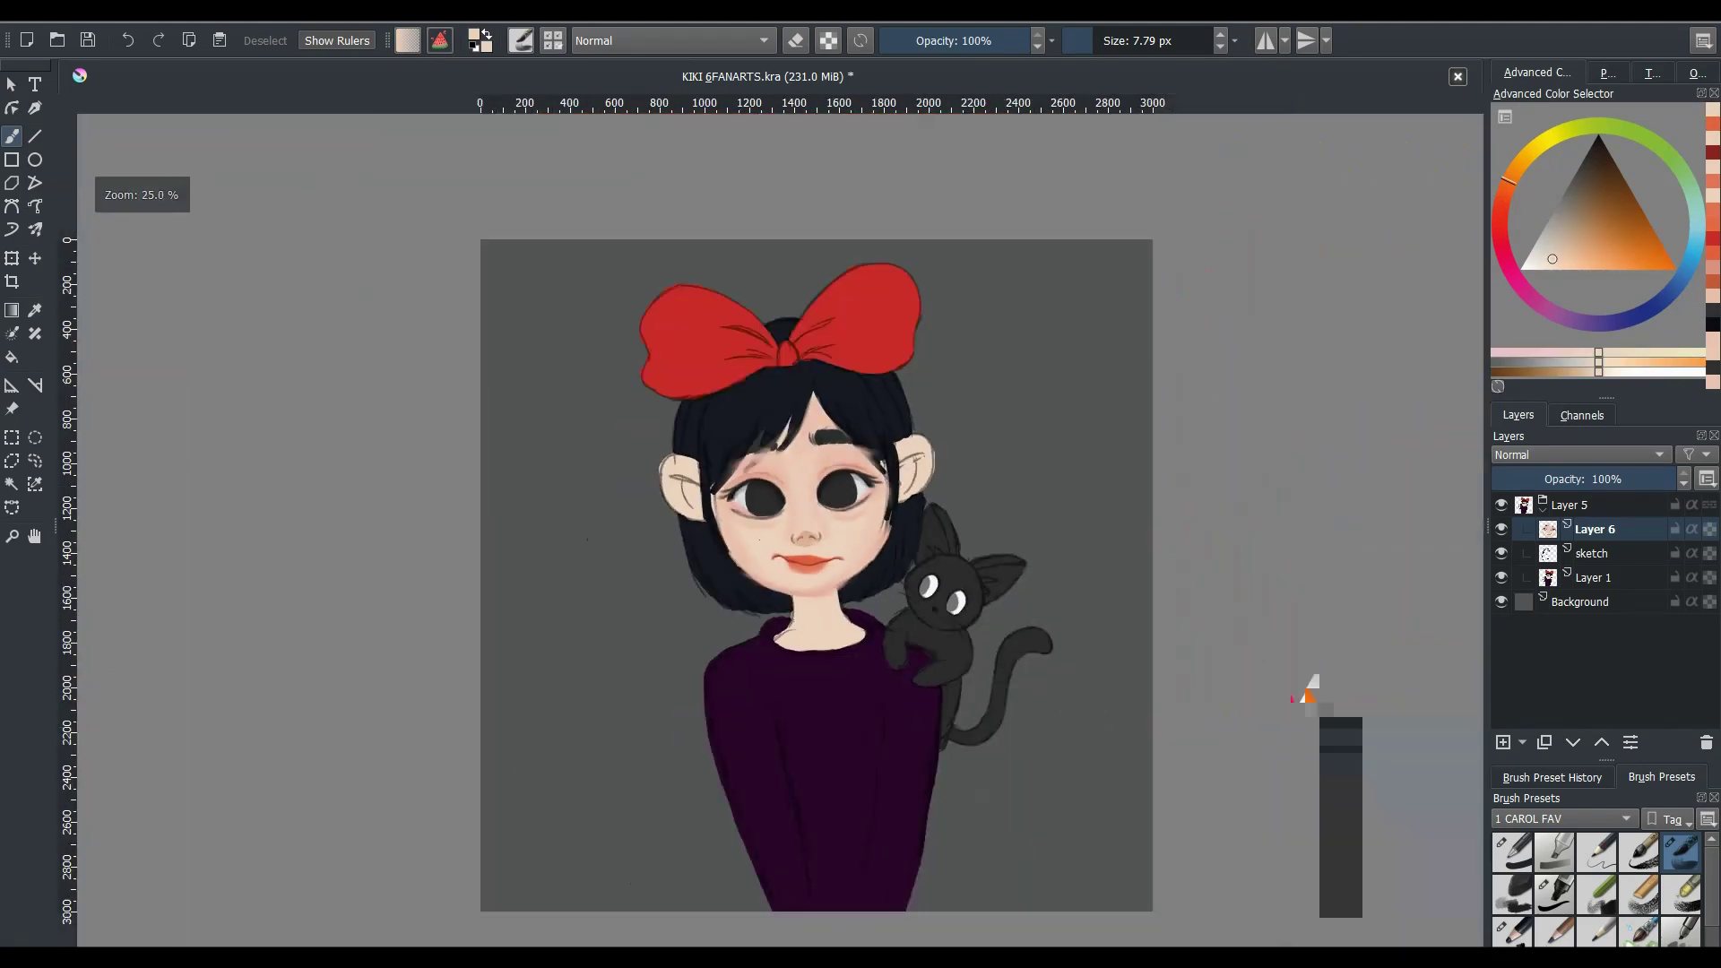
pyautogui.press('+')
pyautogui.press('+')
pyautogui.press('+')
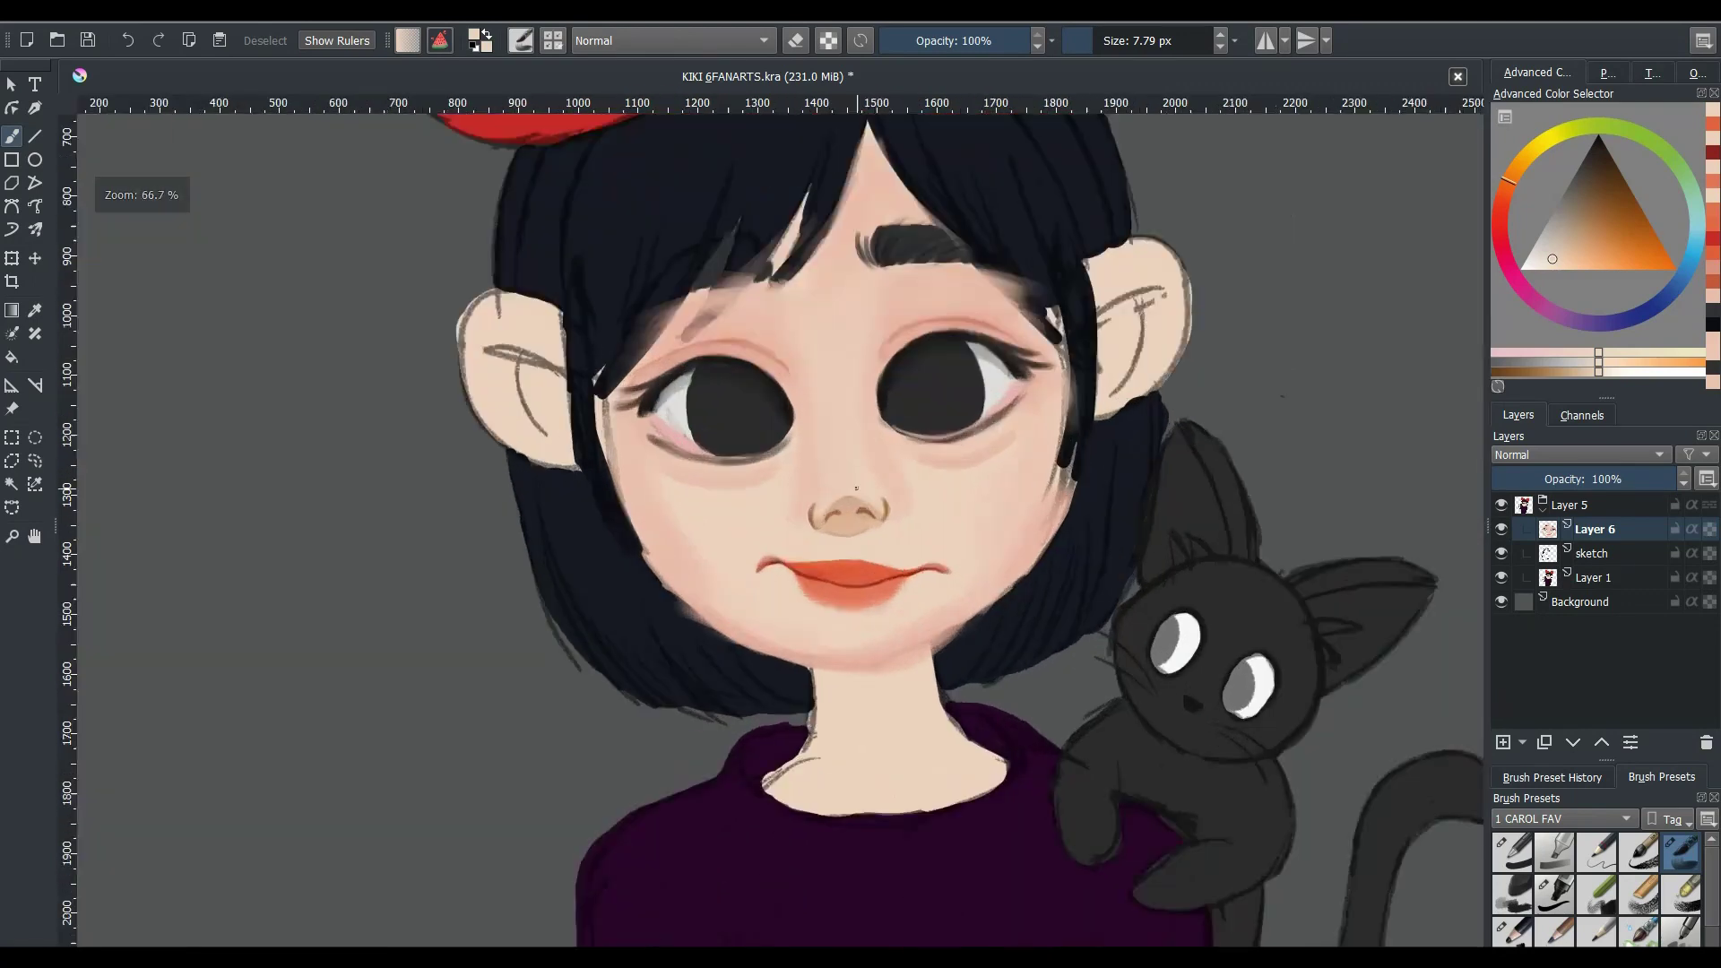
pyautogui.press('+')
pyautogui.press('+')
pyautogui.press('+')
pyautogui.moveTo(971, 537)
pyautogui.mouseDown()
pyautogui.moveTo(995, 538)
pyautogui.moveTo(816, 583)
pyautogui.mouseUp()
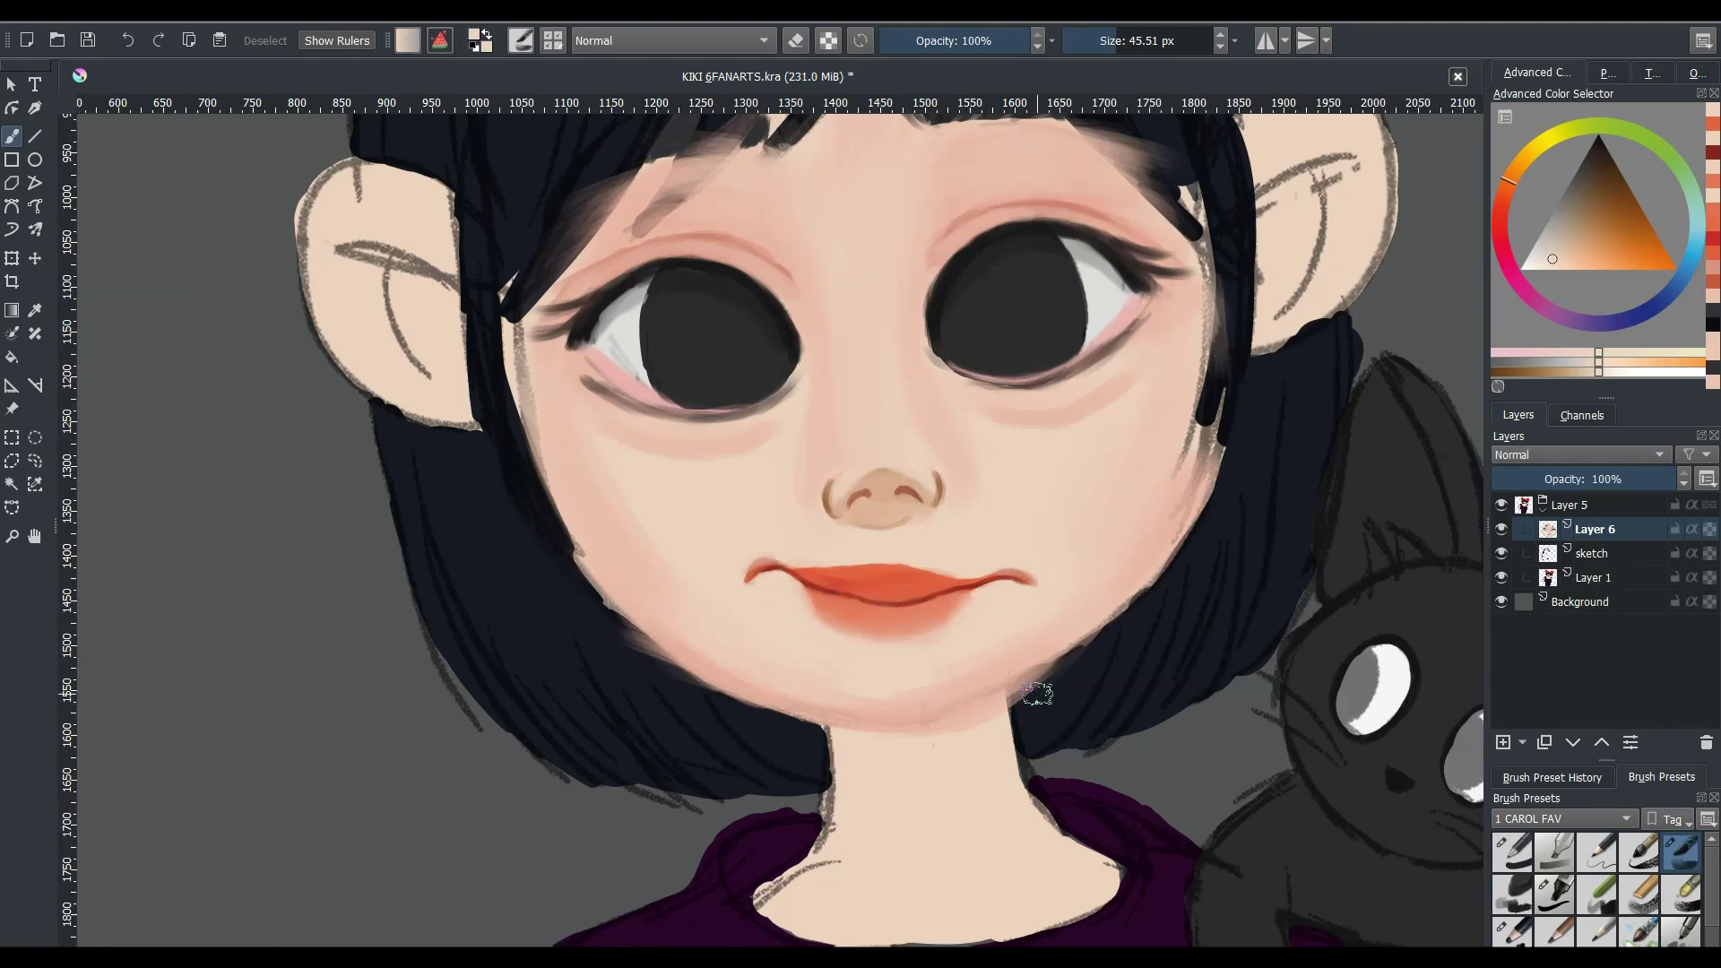
pyautogui.press('[')
pyautogui.press('[')
pyautogui.scroll(-5, 953, 748)
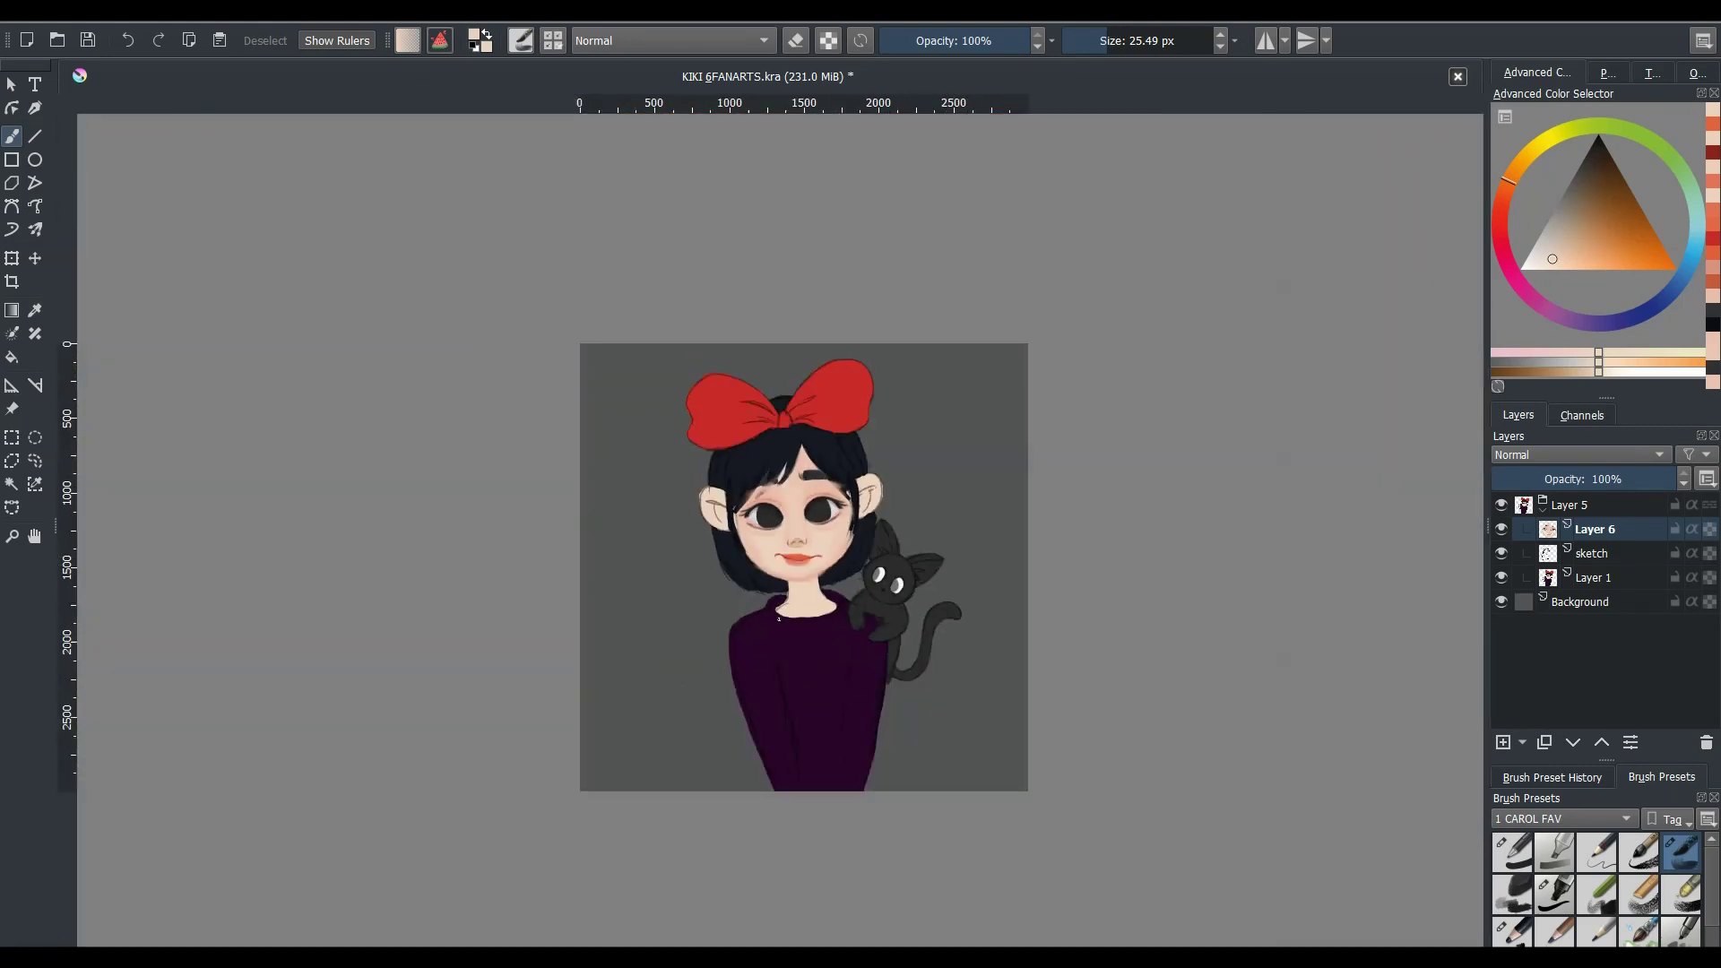
pyautogui.press('m')
pyautogui.press('m')
pyautogui.scroll(5, 779, 549)
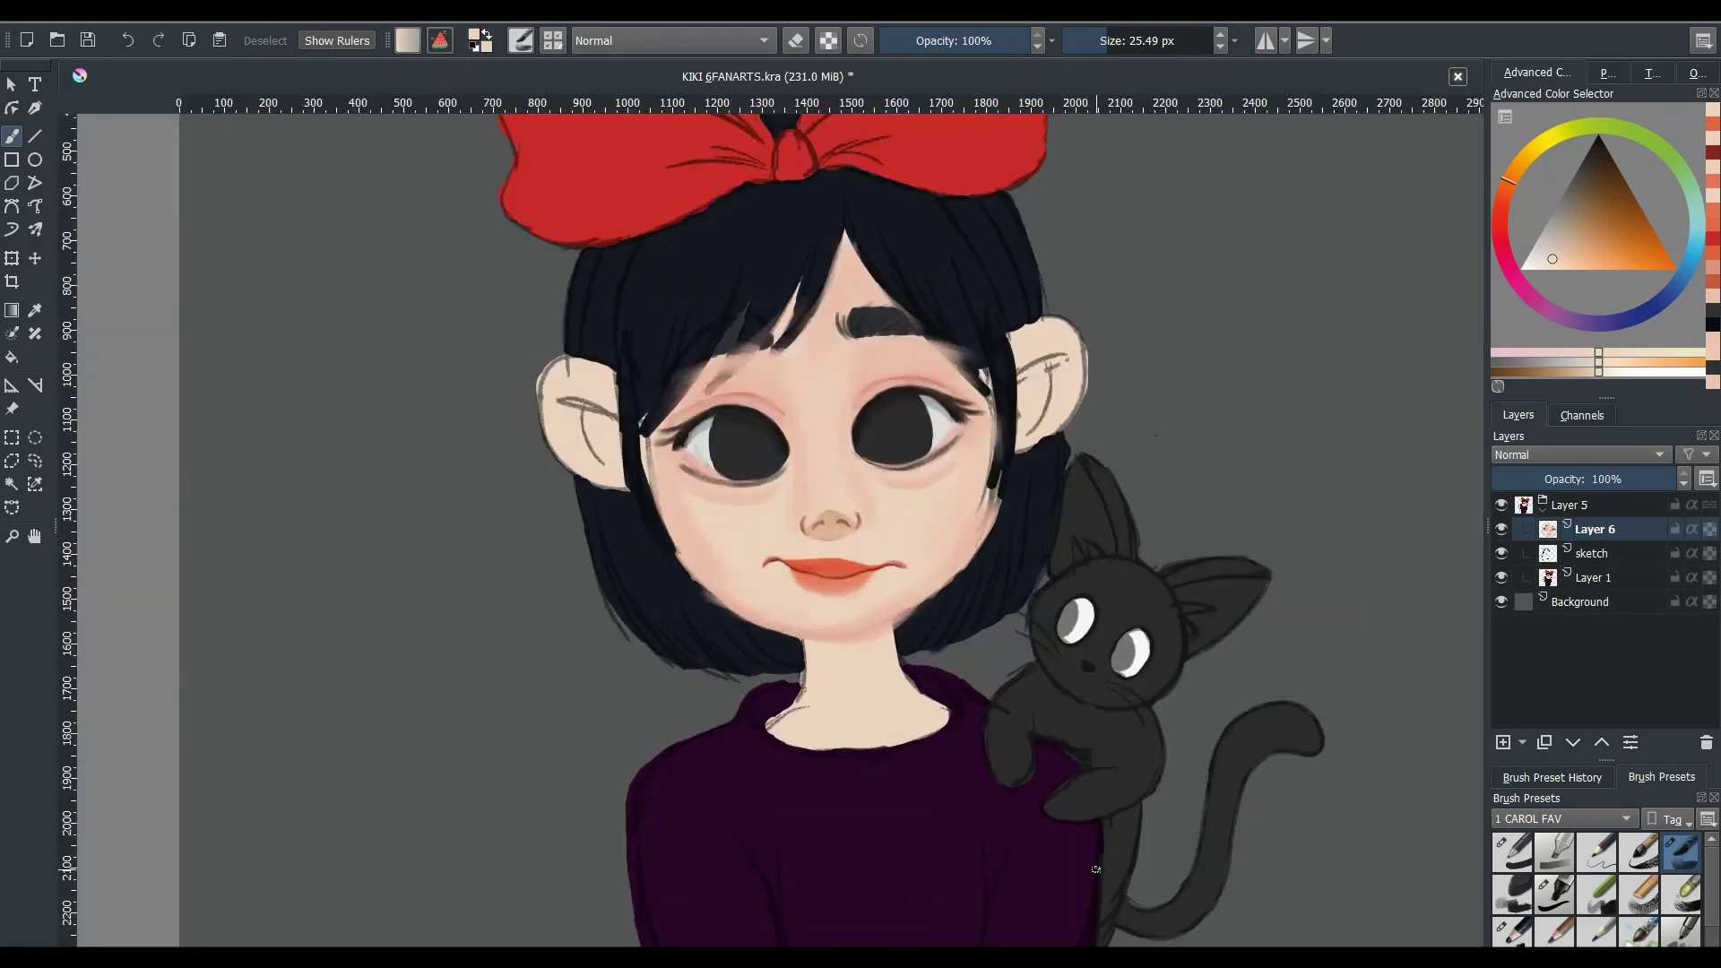
pyautogui.press('m')
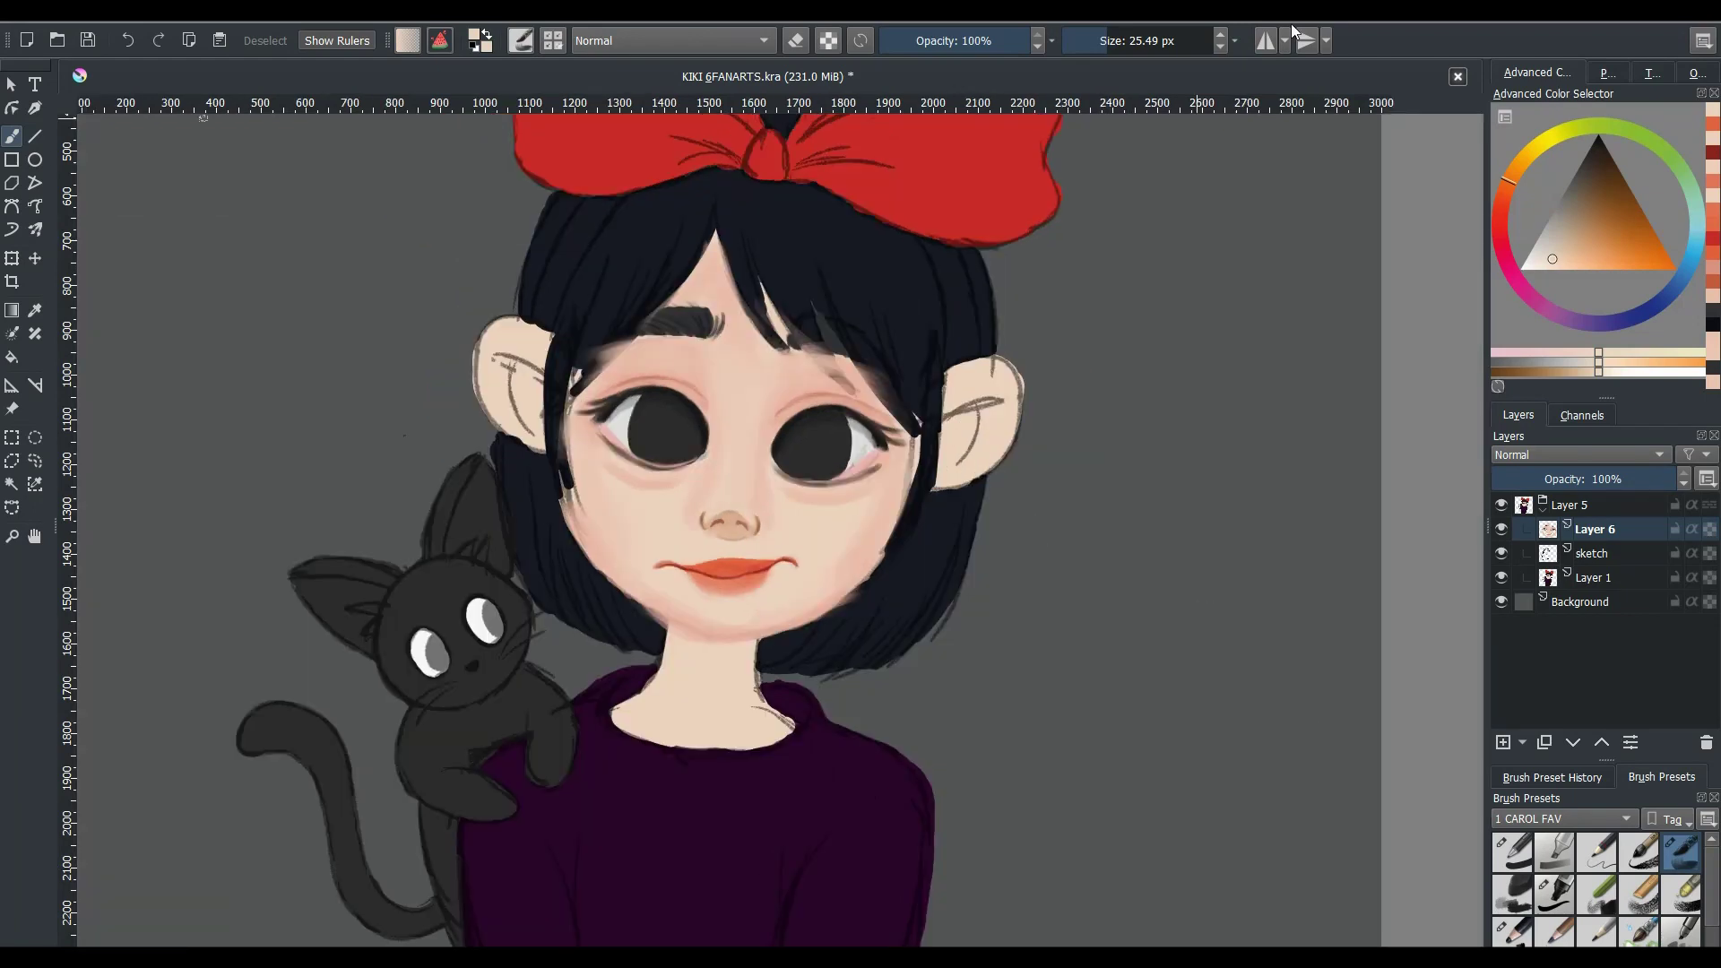
pyautogui.press('m')
pyautogui.press('m')
pyautogui.scroll(5, 756, 534)
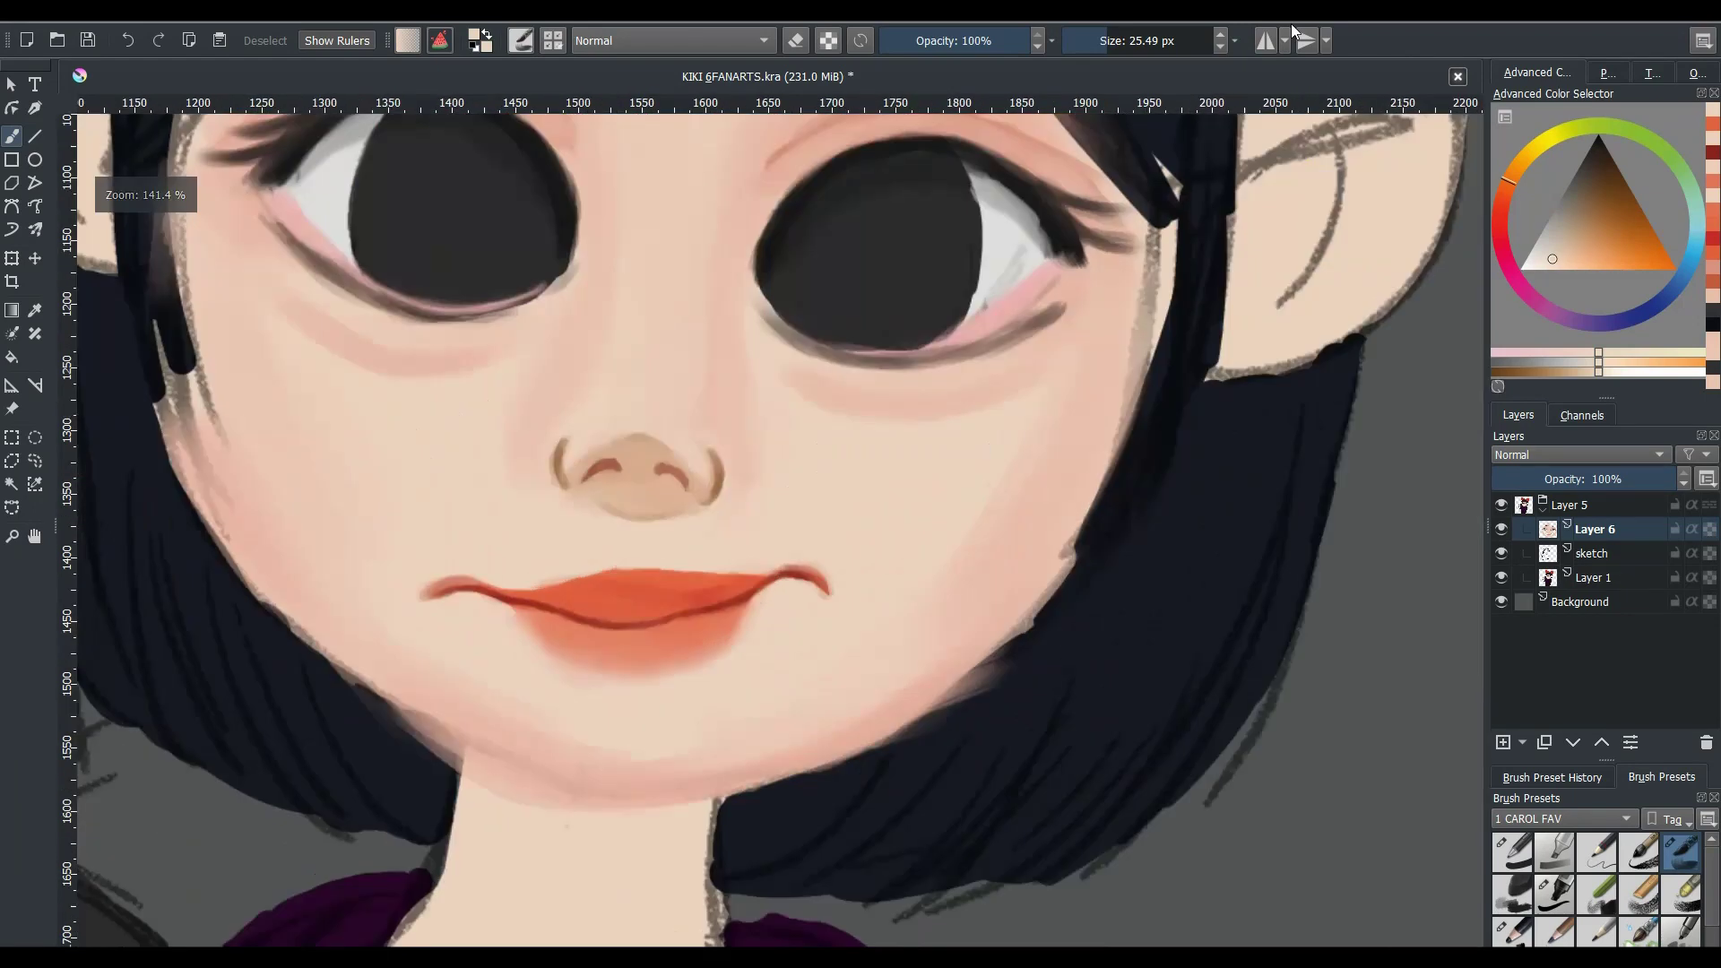
pyautogui.keyDown('ctrl'); pyautogui.click(728, 576); pyautogui.keyUp('ctrl')
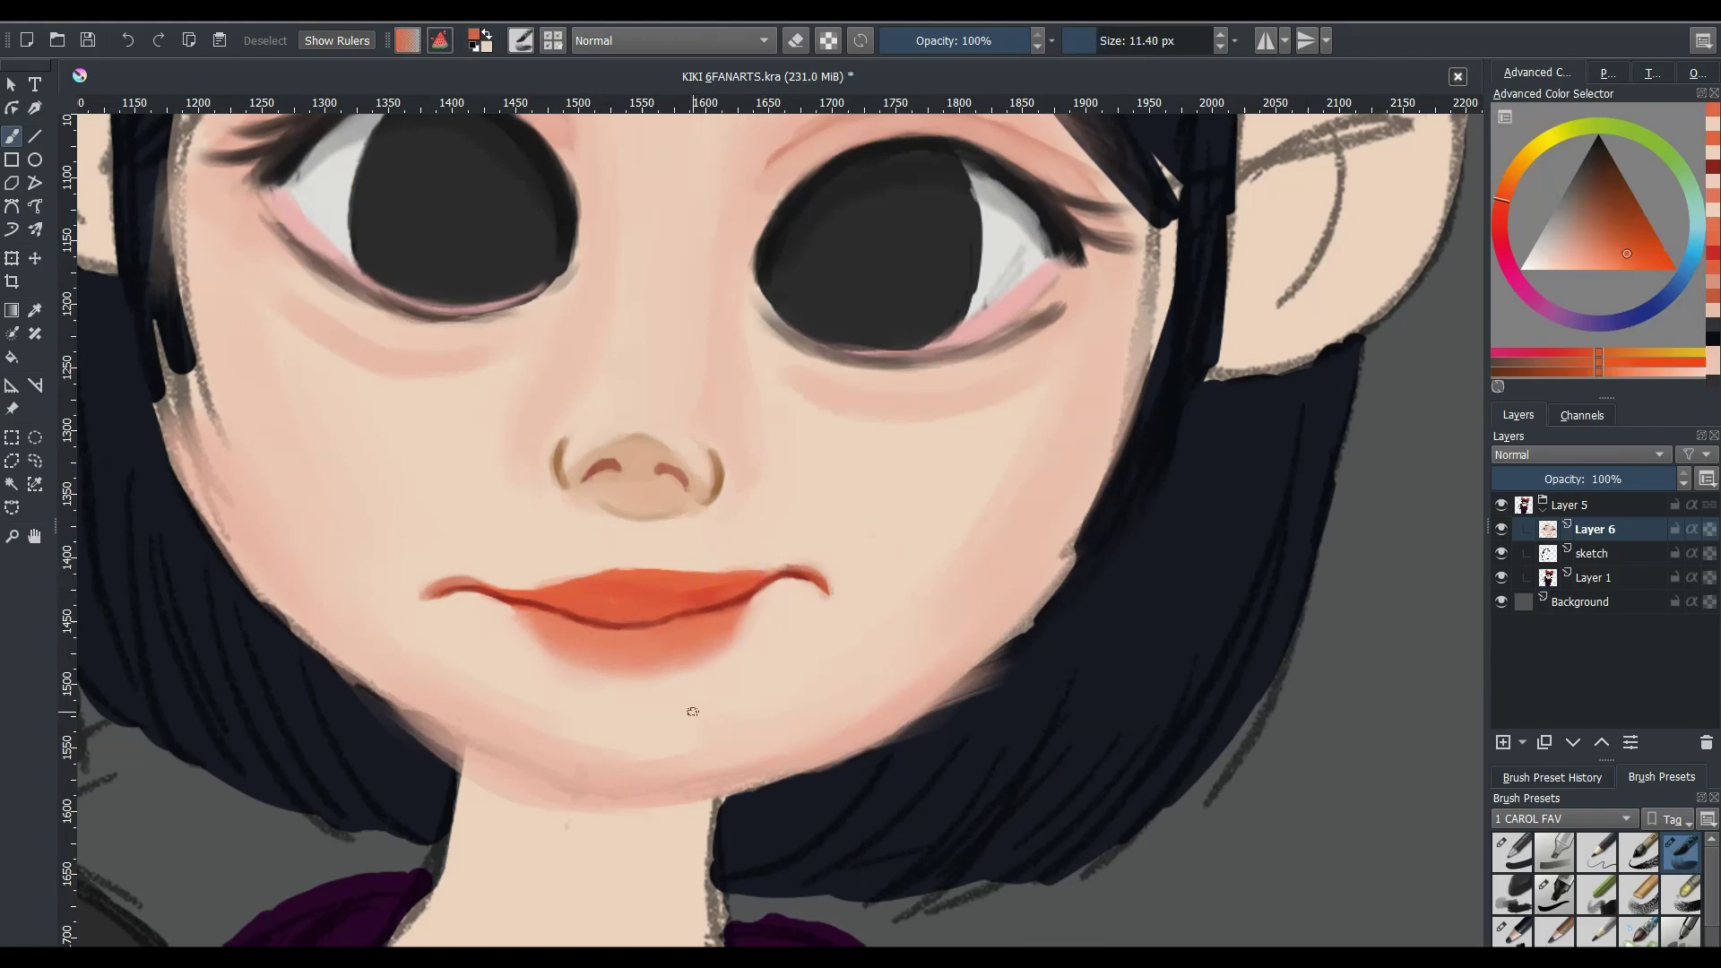
pyautogui.keyDown('ctrl'); pyautogui.click(518, 578); pyautogui.keyUp('ctrl')
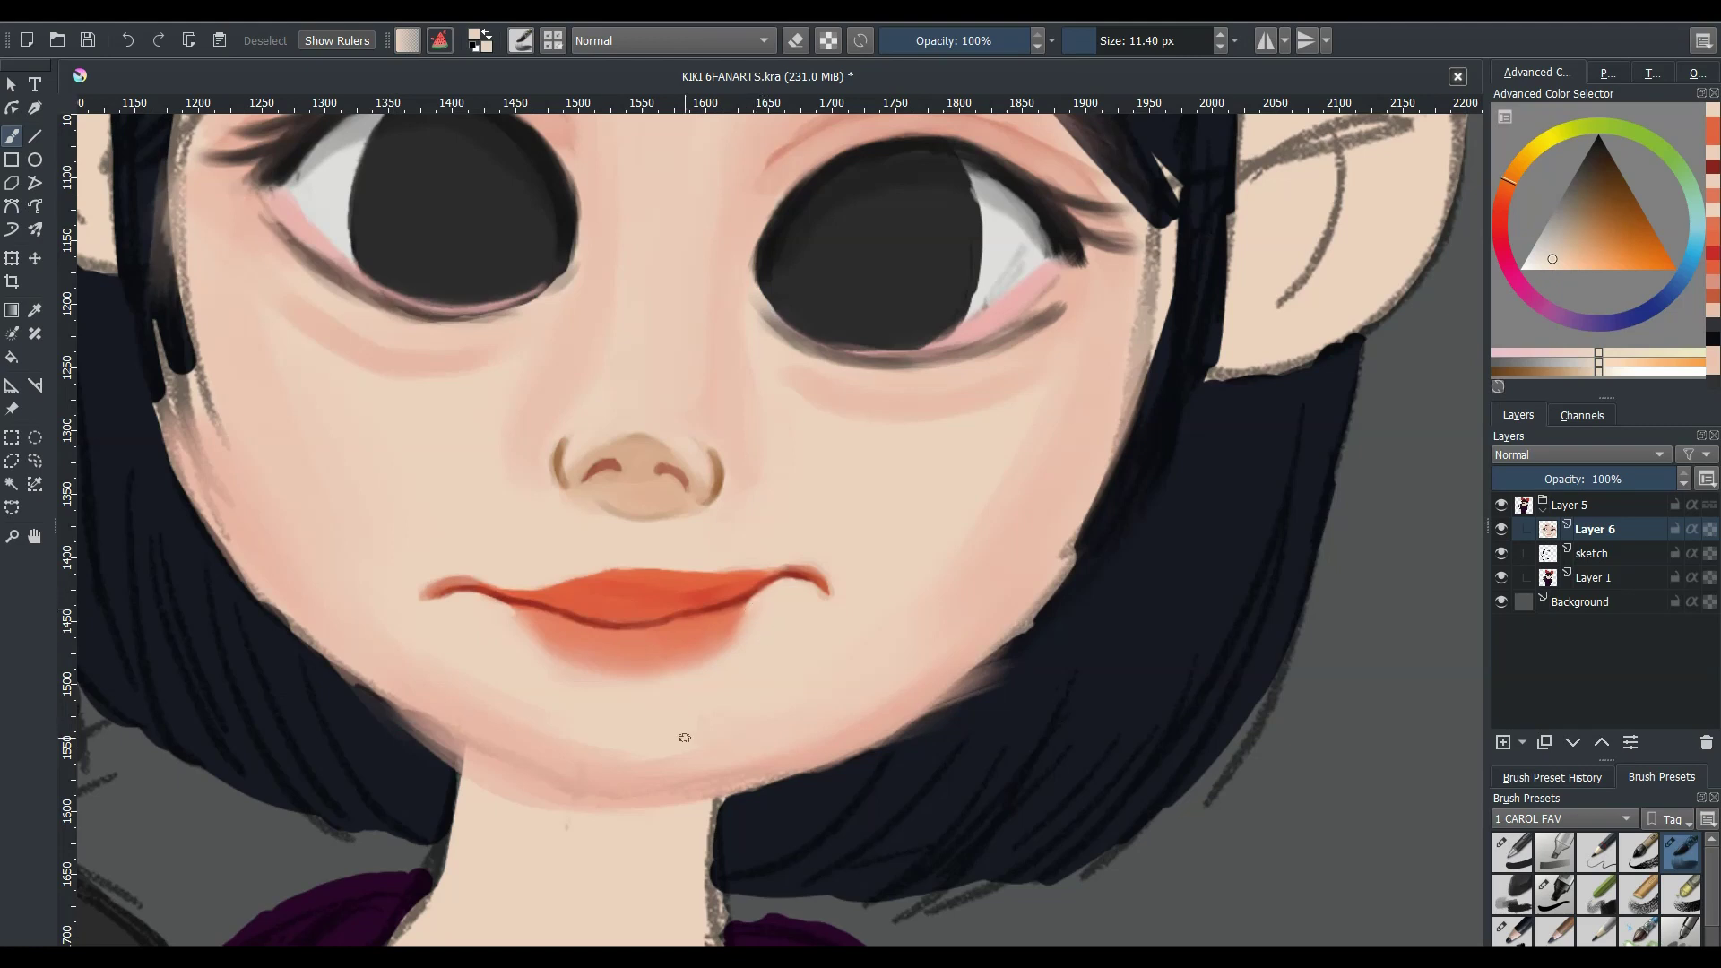
pyautogui.scroll(-3, 534, 657)
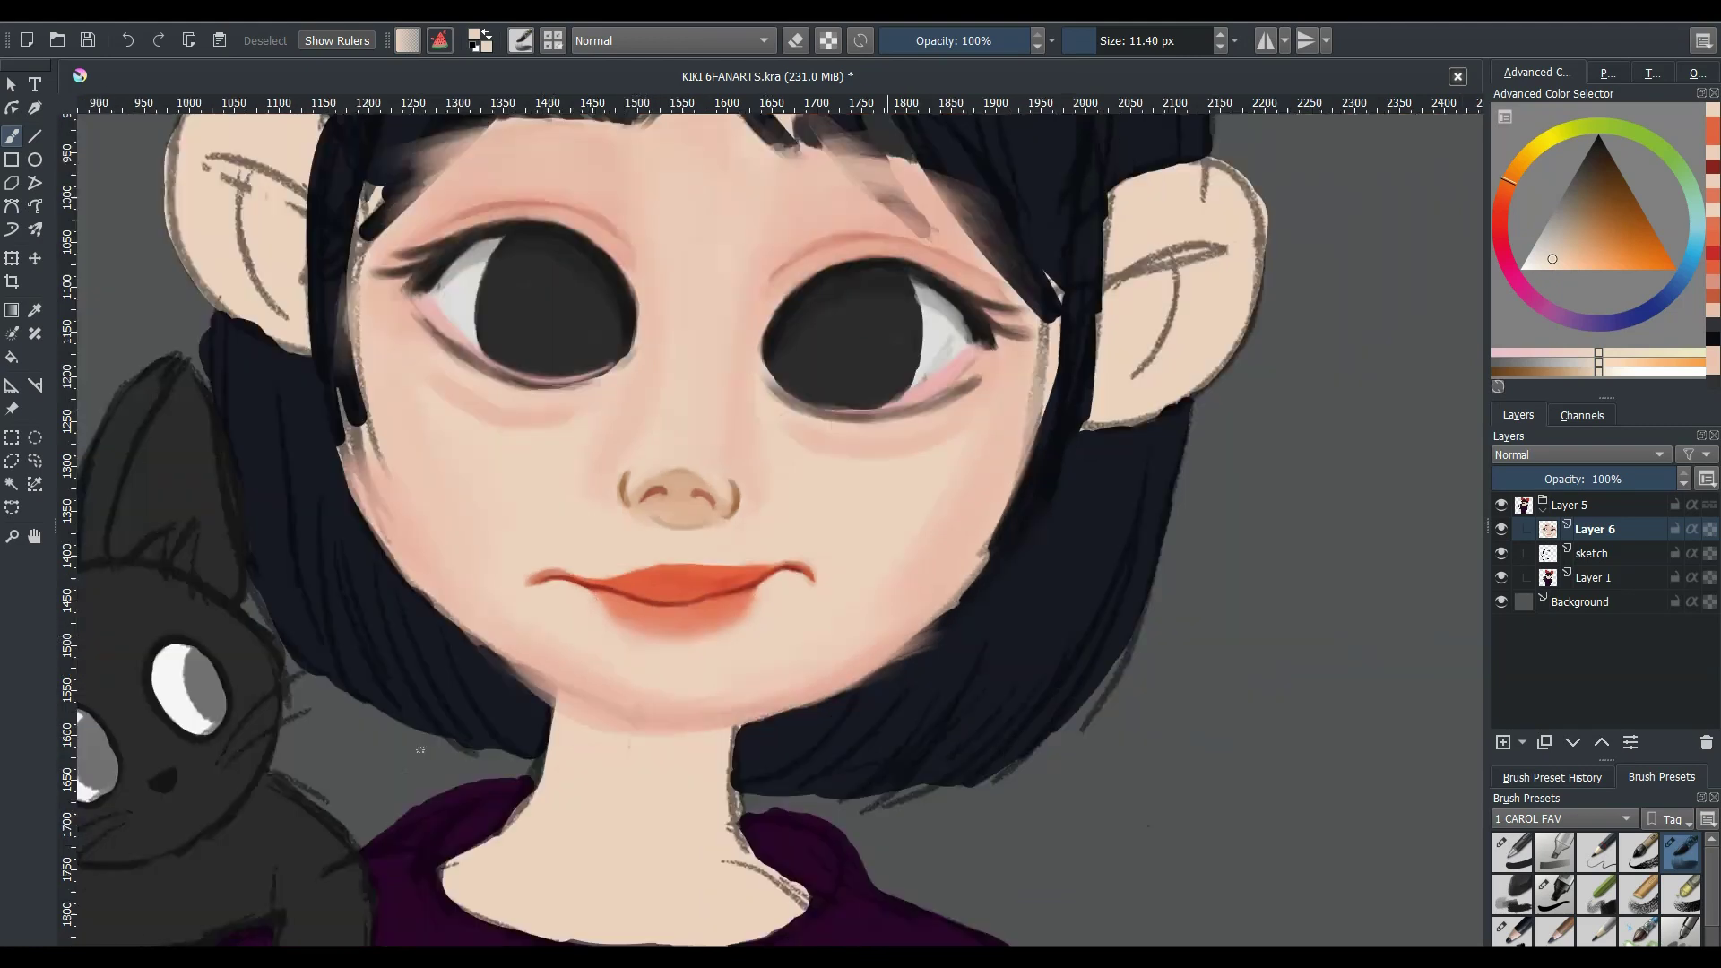
pyautogui.scroll(-3, 534, 658)
# - Mirror the view to check the face and sample a darker red from the lips
pyautogui.press('m')
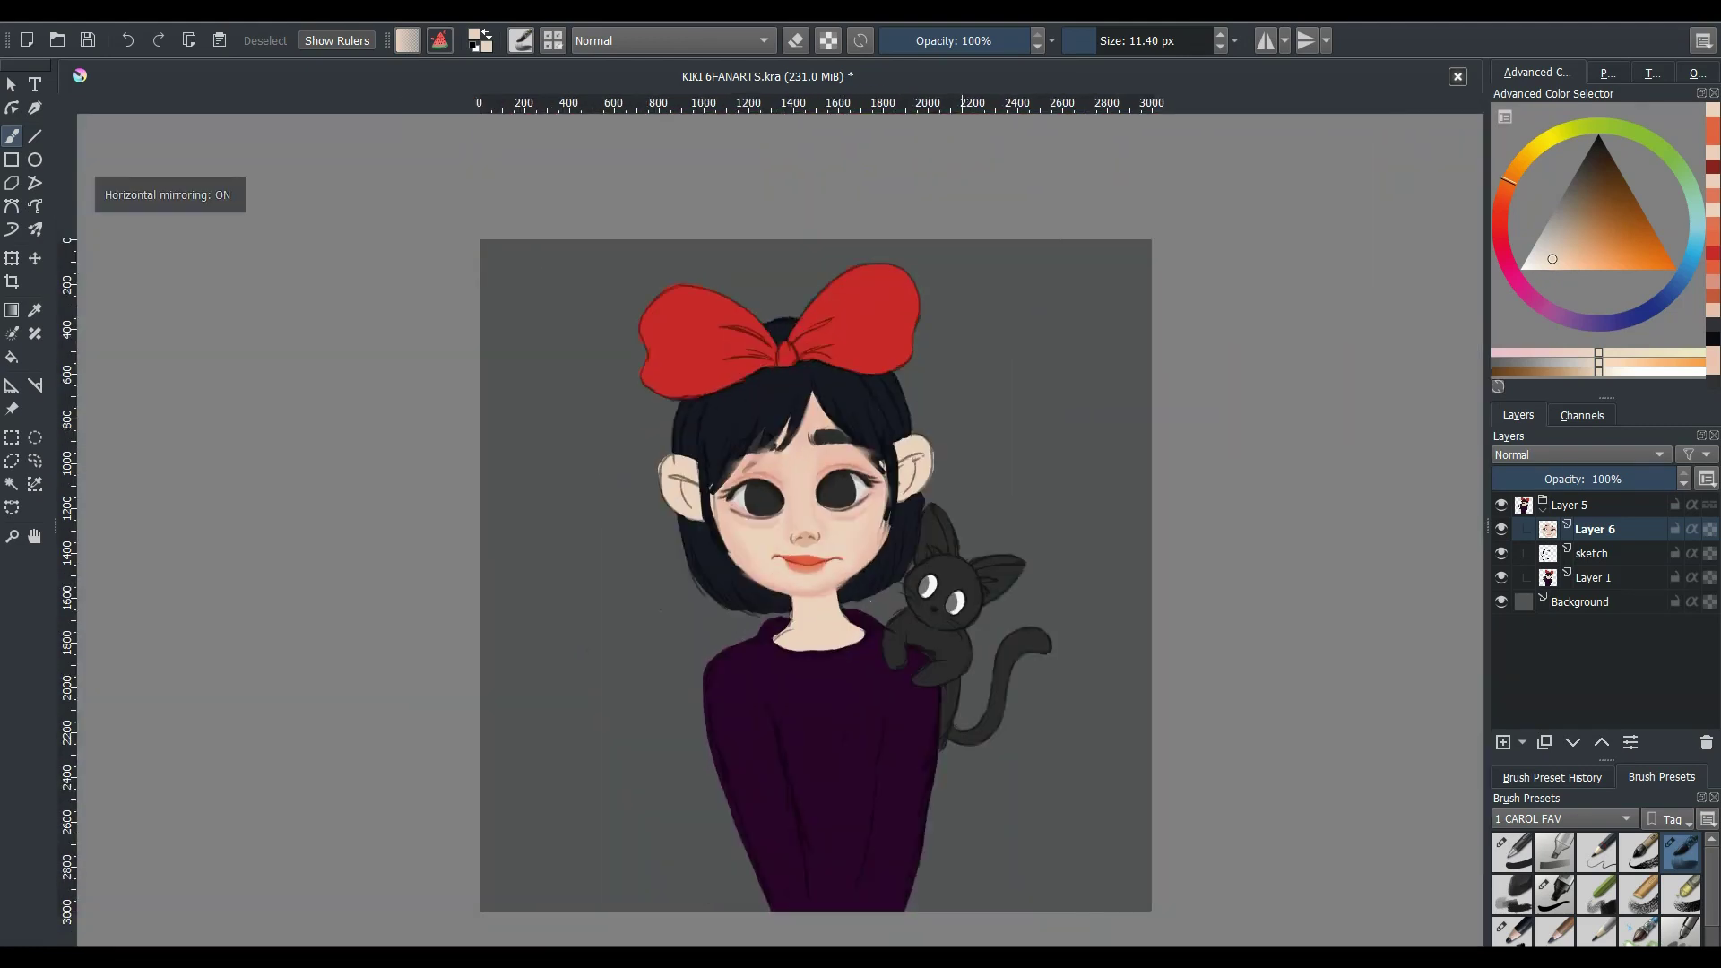
pyautogui.scroll(5, 936, 571)
pyautogui.keyDown('ctrl'); pyautogui.click(936, 572); pyautogui.keyUp('ctrl')
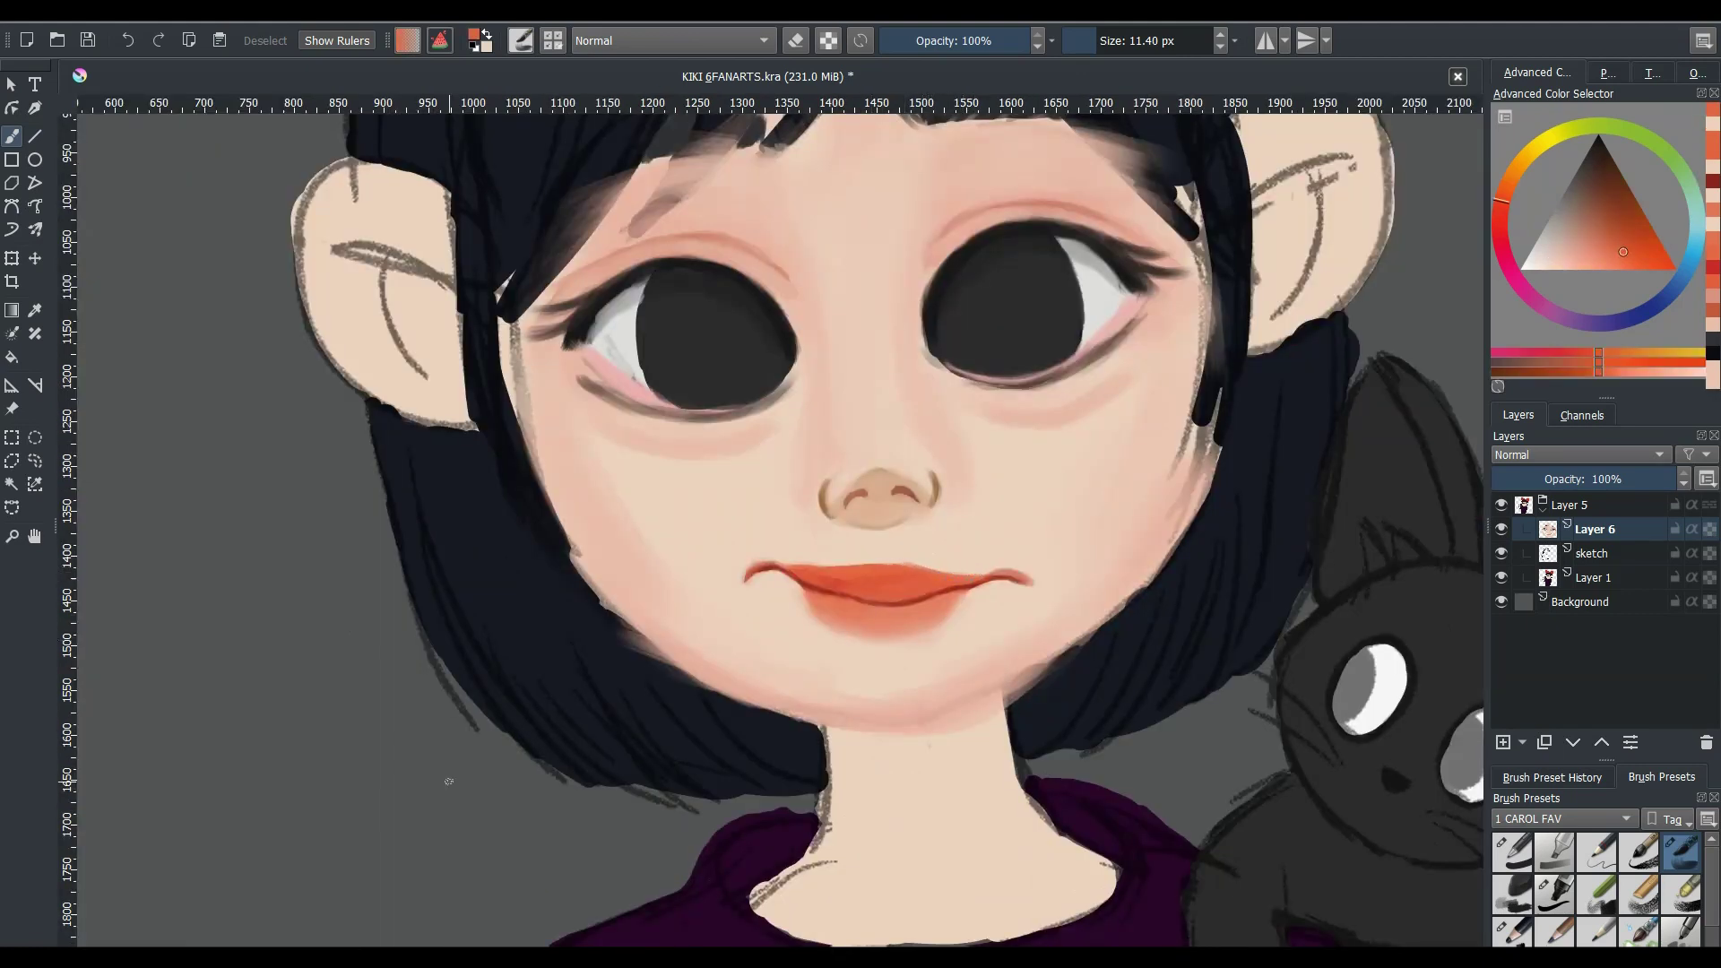
pyautogui.keyDown('ctrl'); pyautogui.click(811, 641); pyautogui.keyUp('ctrl')
pyautogui.moveTo(852, 587)
pyautogui.mouseDown()
pyautogui.moveTo(838, 582)
pyautogui.moveTo(858, 599)
pyautogui.mouseUp()
pyautogui.keyDown('ctrl'); pyautogui.click(858, 599); pyautogui.keyUp('ctrl')
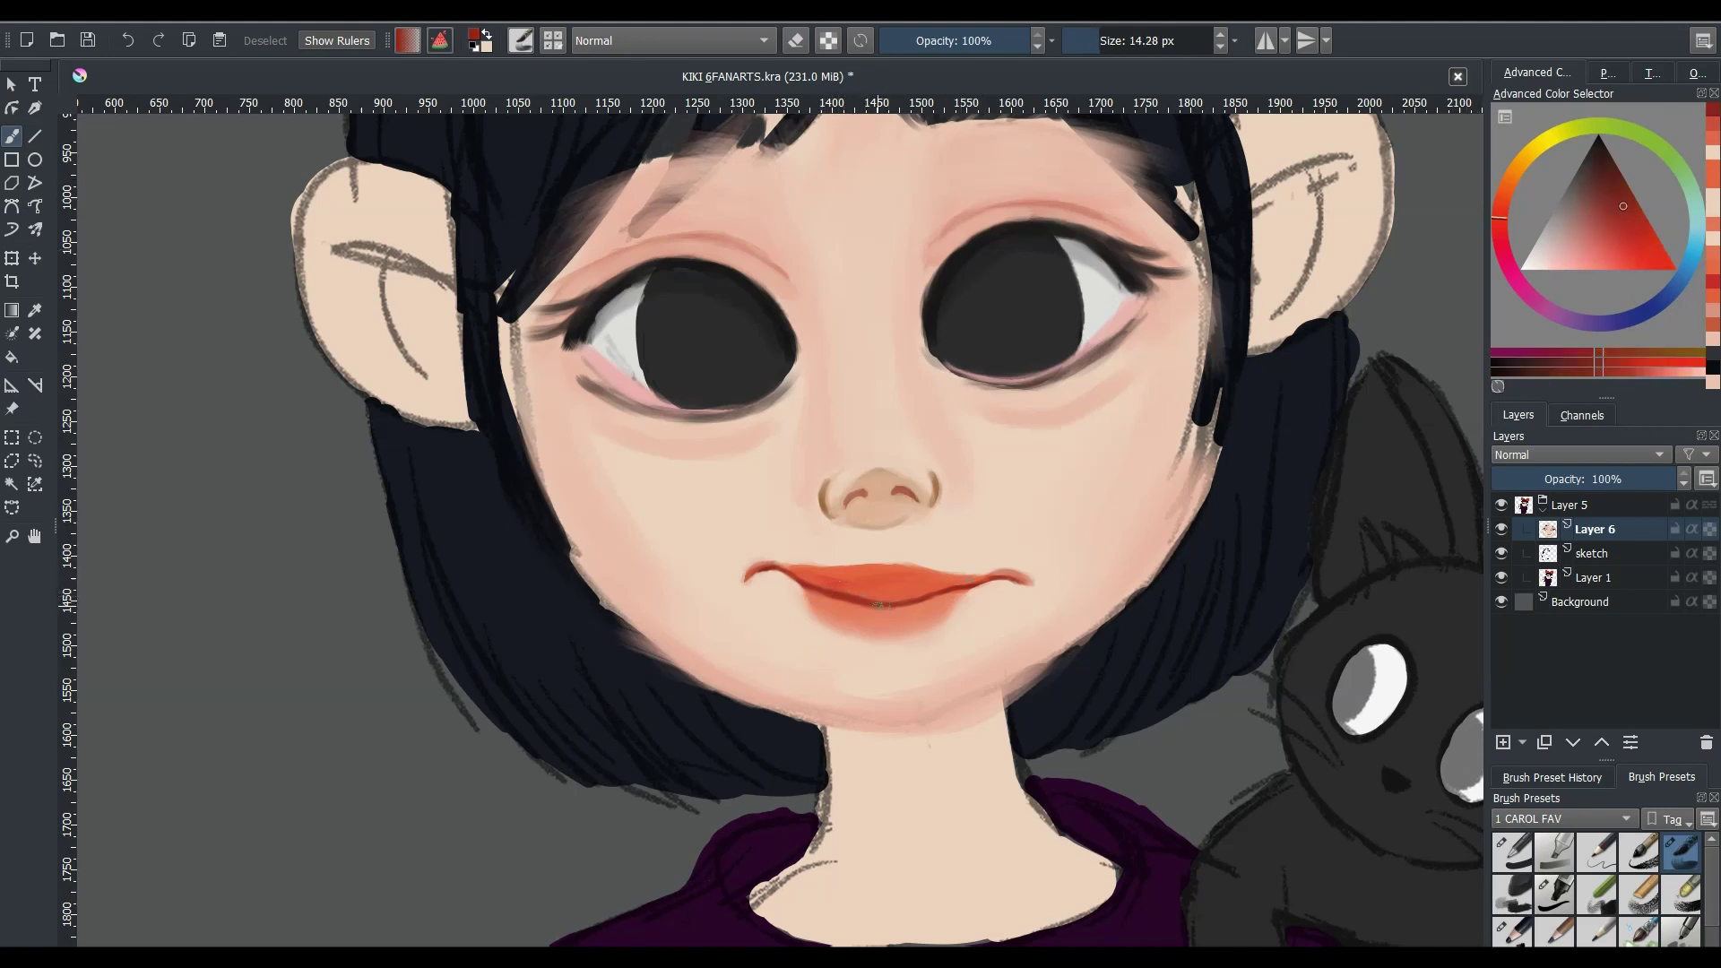
# - Sample a deeper red from the lower lip and shrink the brush to 9.22 px
pyautogui.scroll(-3, 807, 541)
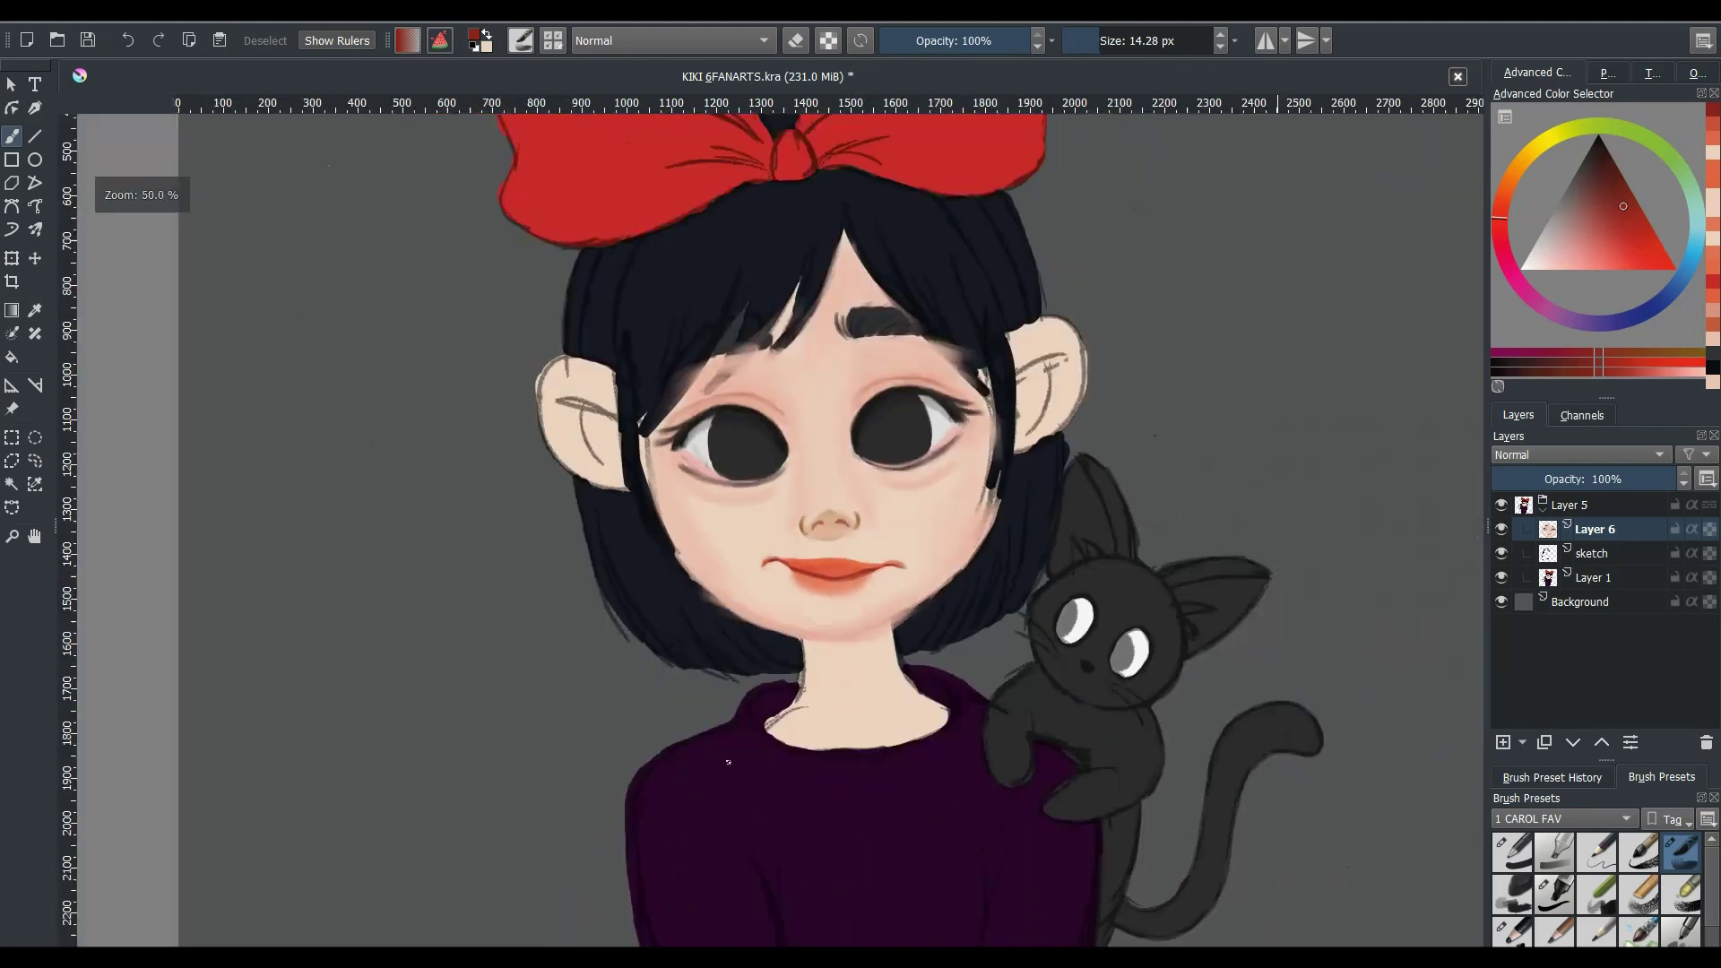
pyautogui.scroll(-2, 807, 540)
pyautogui.scroll(3, 910, 299)
pyautogui.scroll(3, 910, 299)
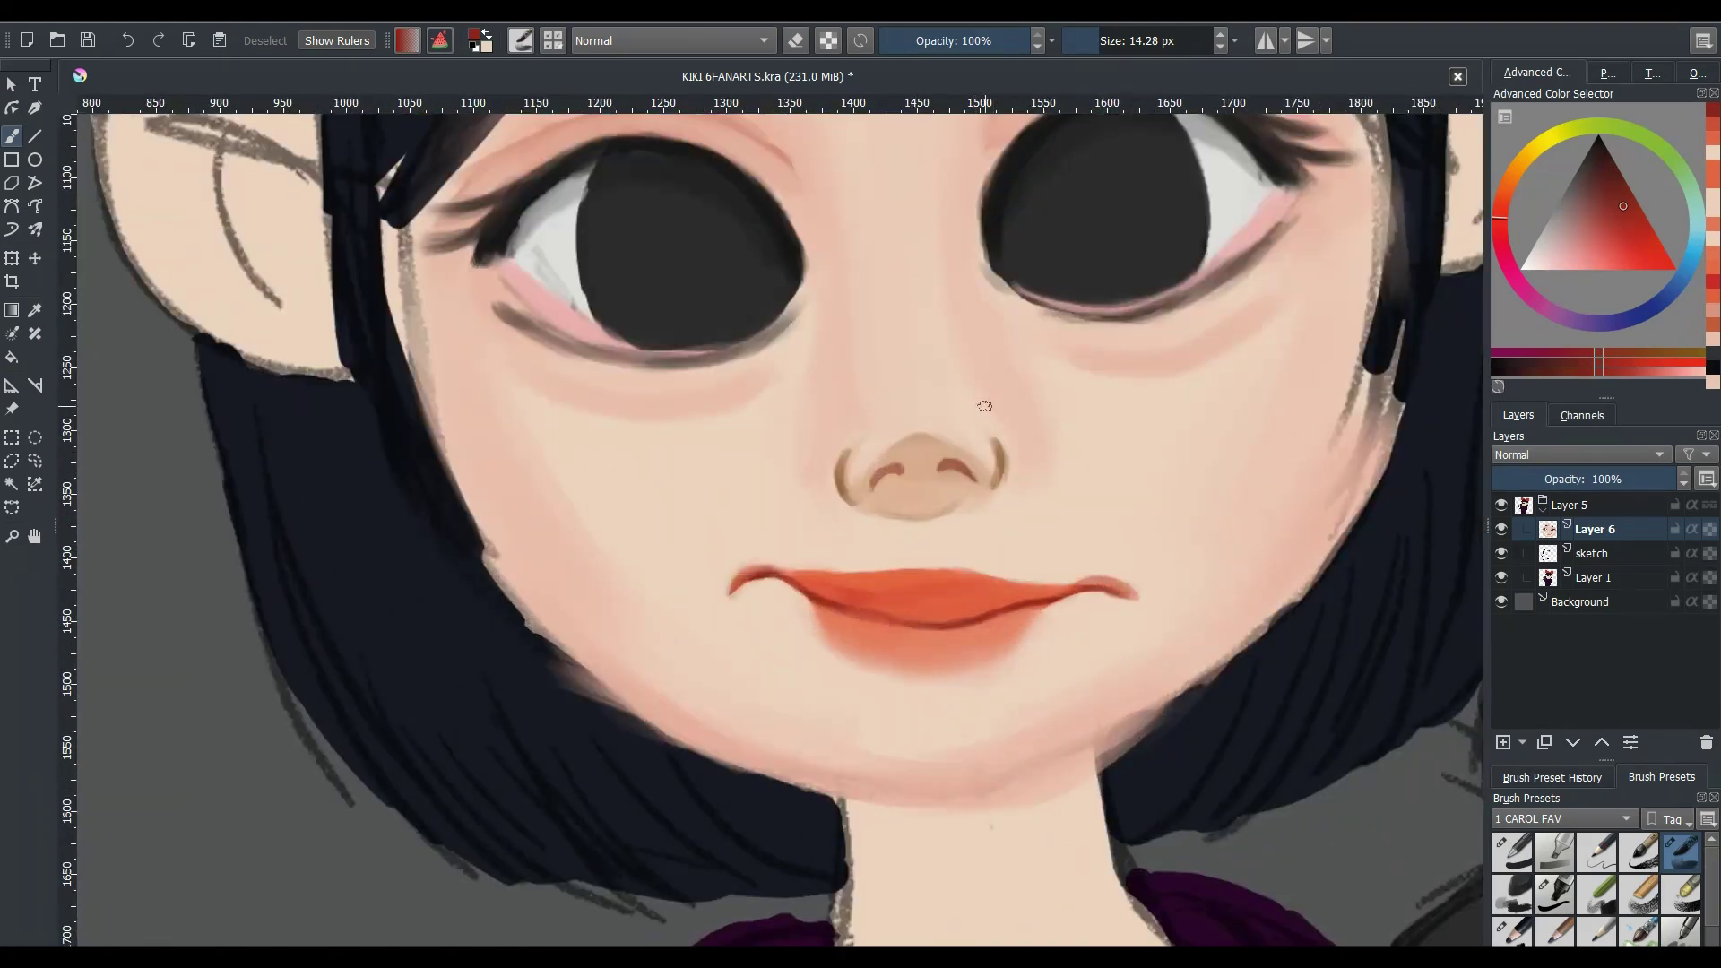
pyautogui.keyDown('ctrl'); pyautogui.click(832, 610); pyautogui.keyUp('ctrl')
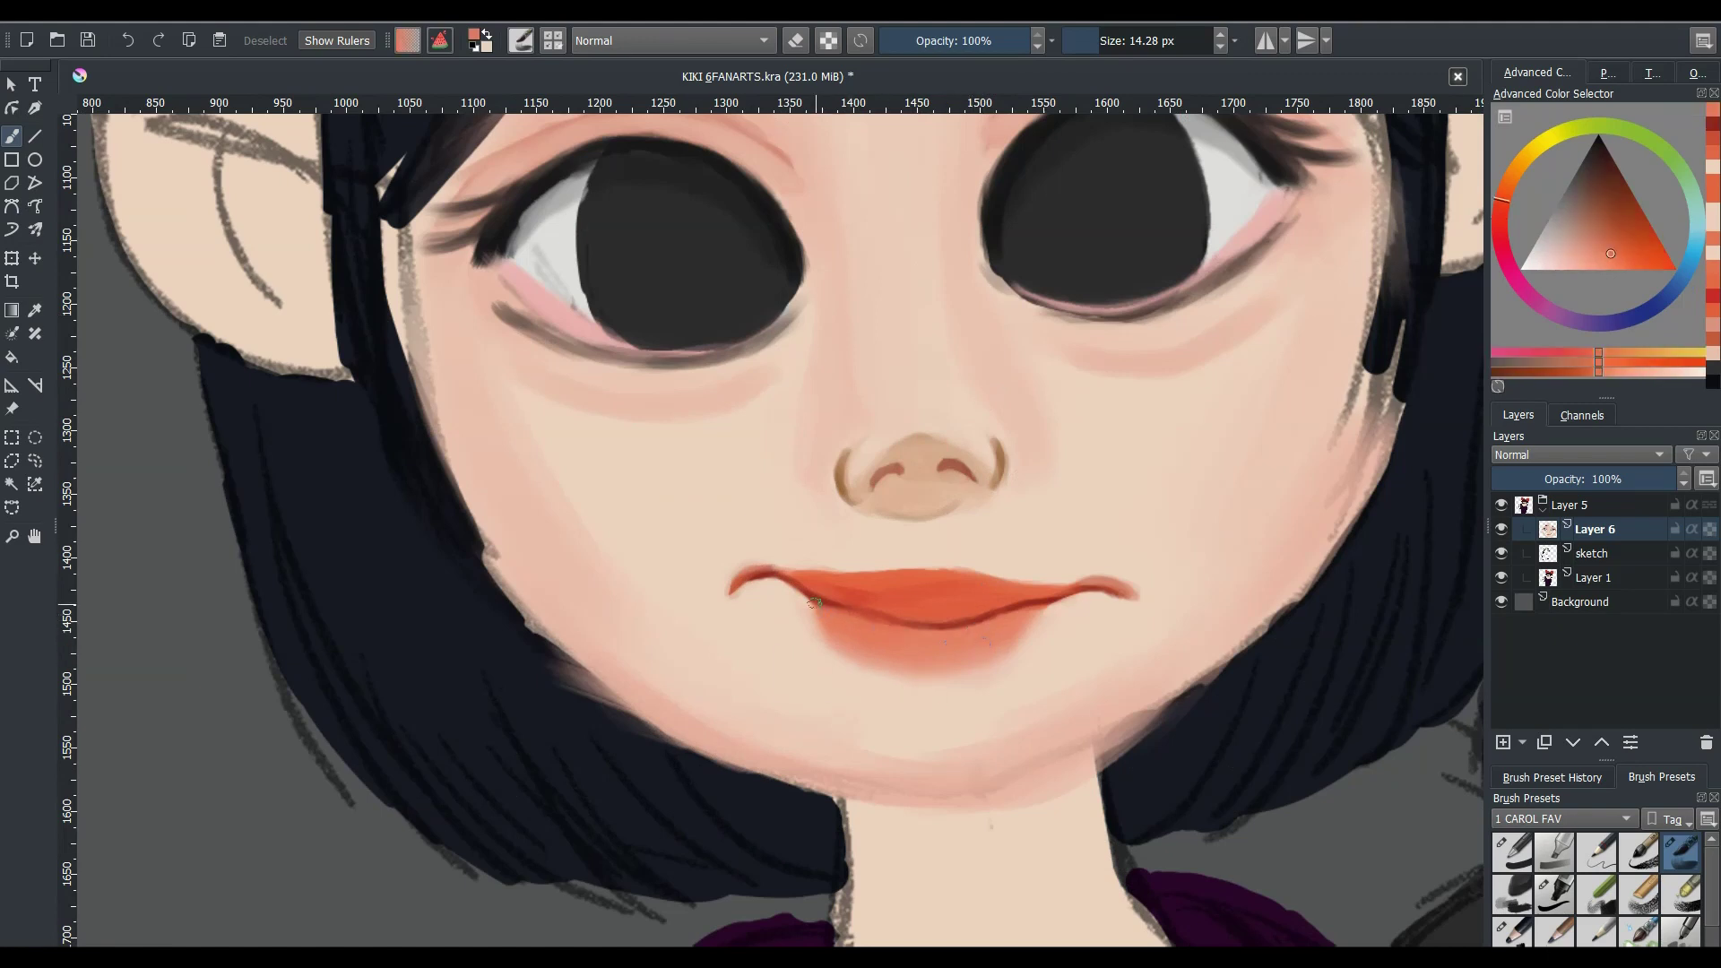
pyautogui.keyDown('ctrl'); pyautogui.click(854, 606); pyautogui.keyUp('ctrl')
pyautogui.press('[')
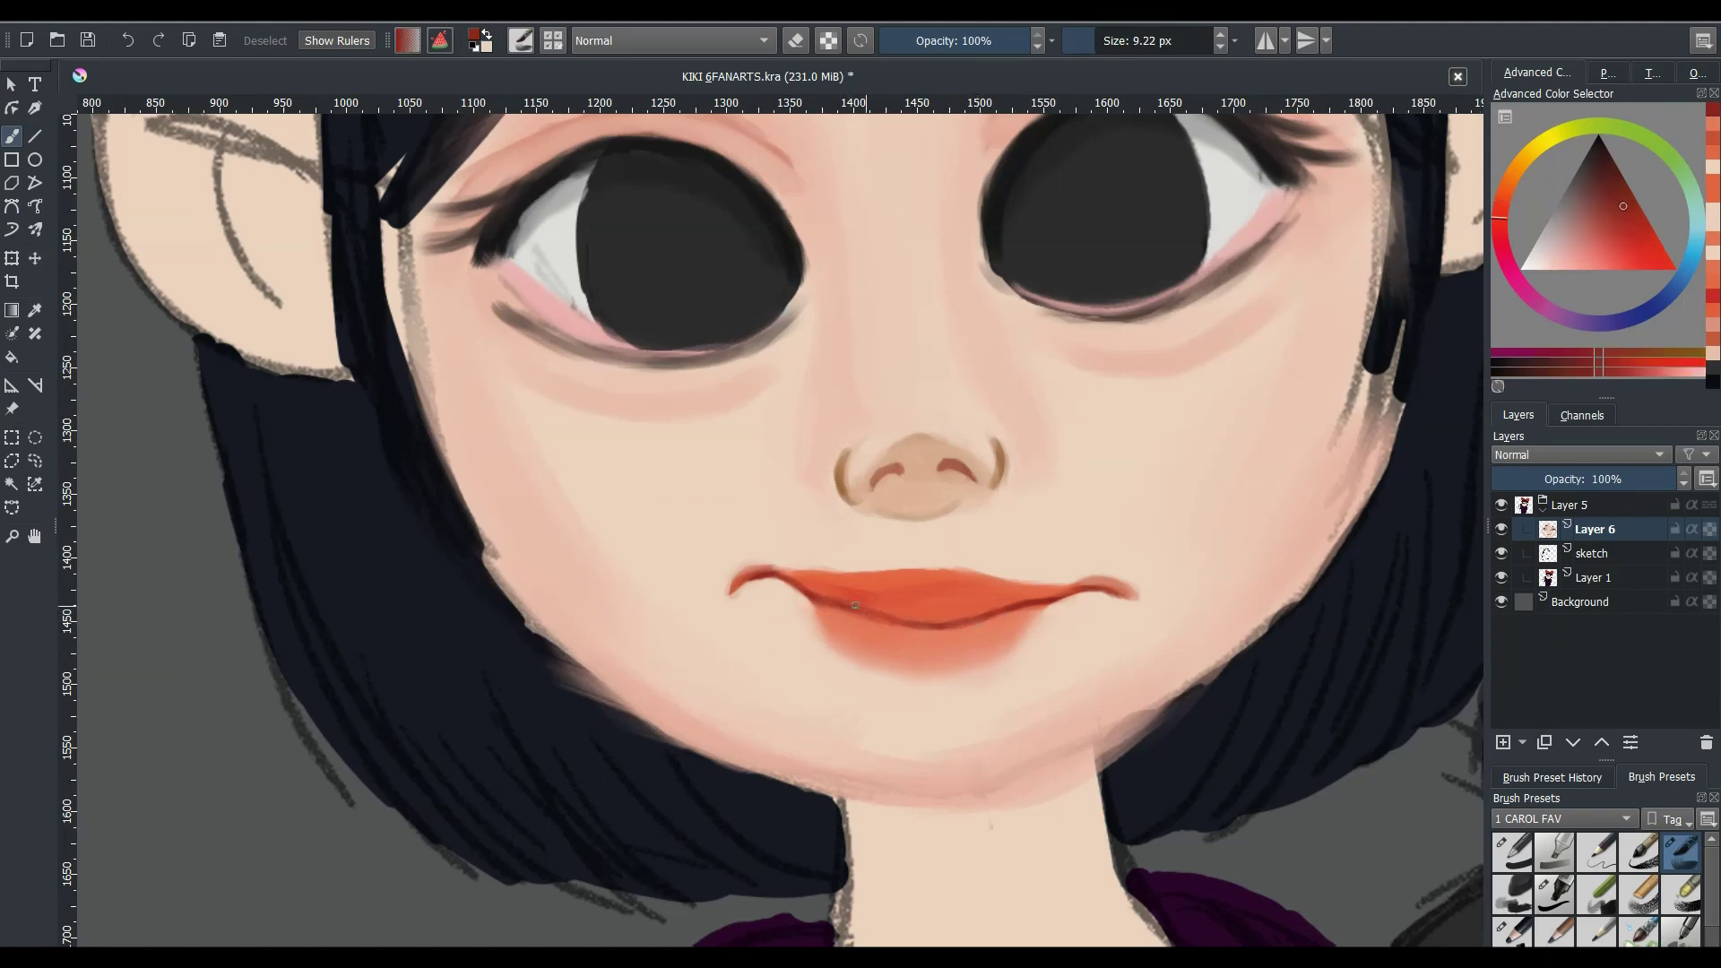
pyautogui.scroll(-5, 850, 759)
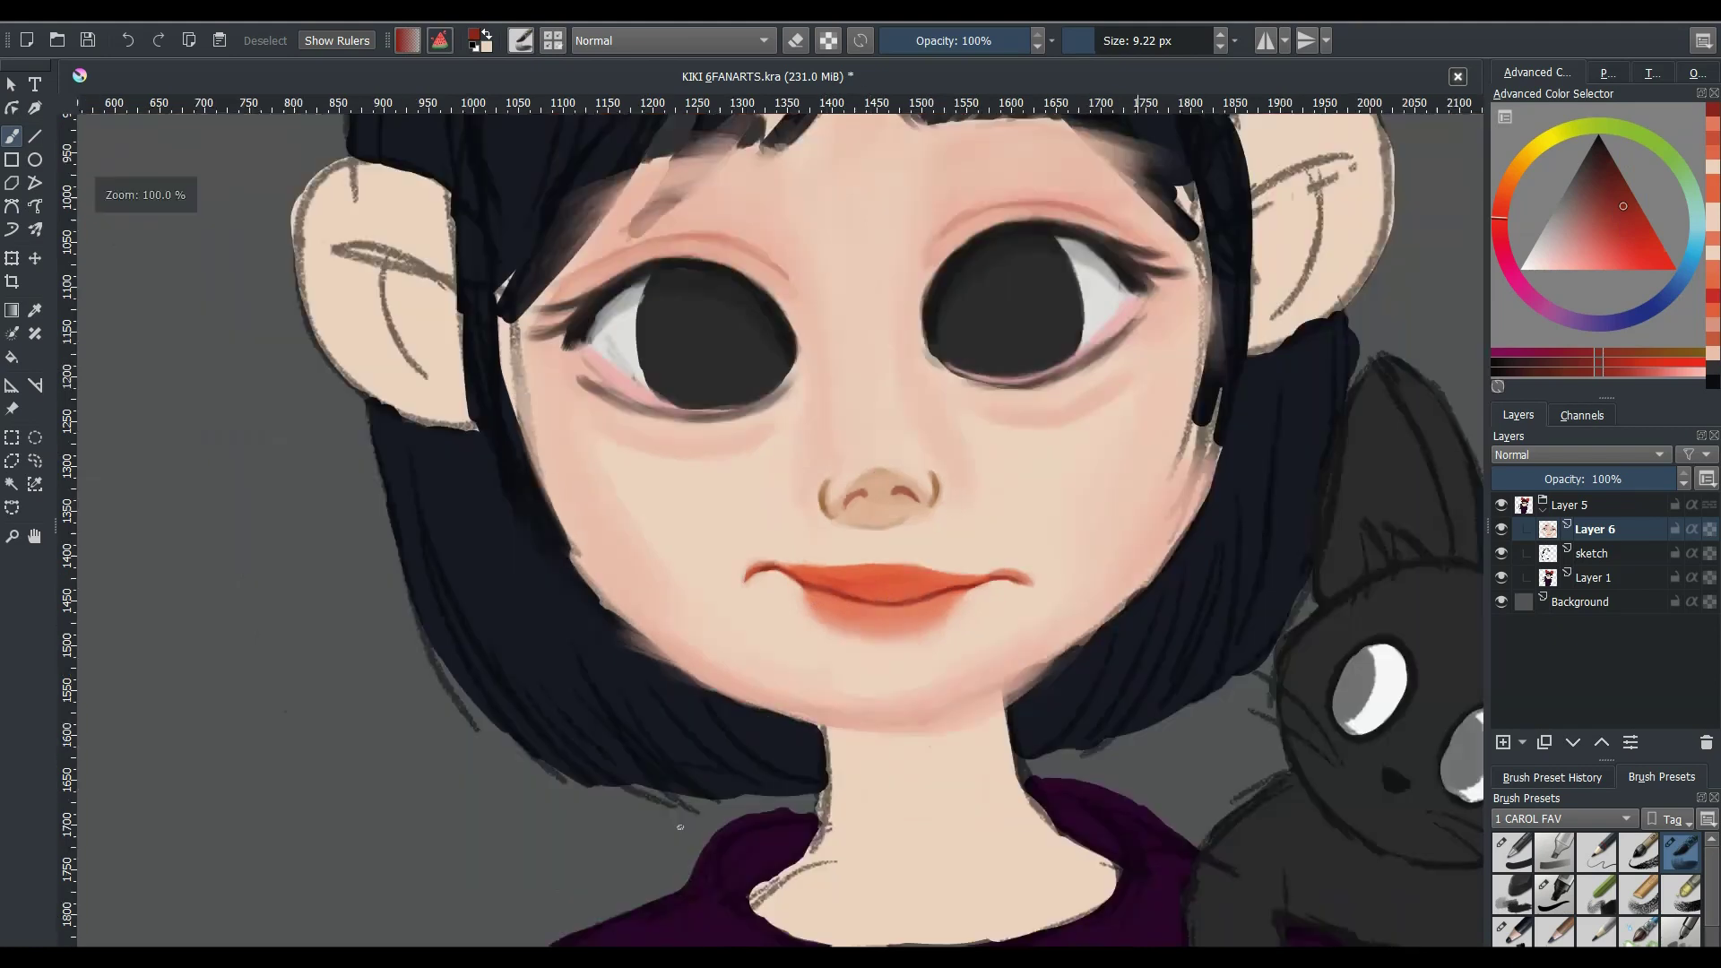
# - Liquify the face layer to curl the lip corners upward into a smile, then apply it
pyautogui.hotkey('ctrl', 't')
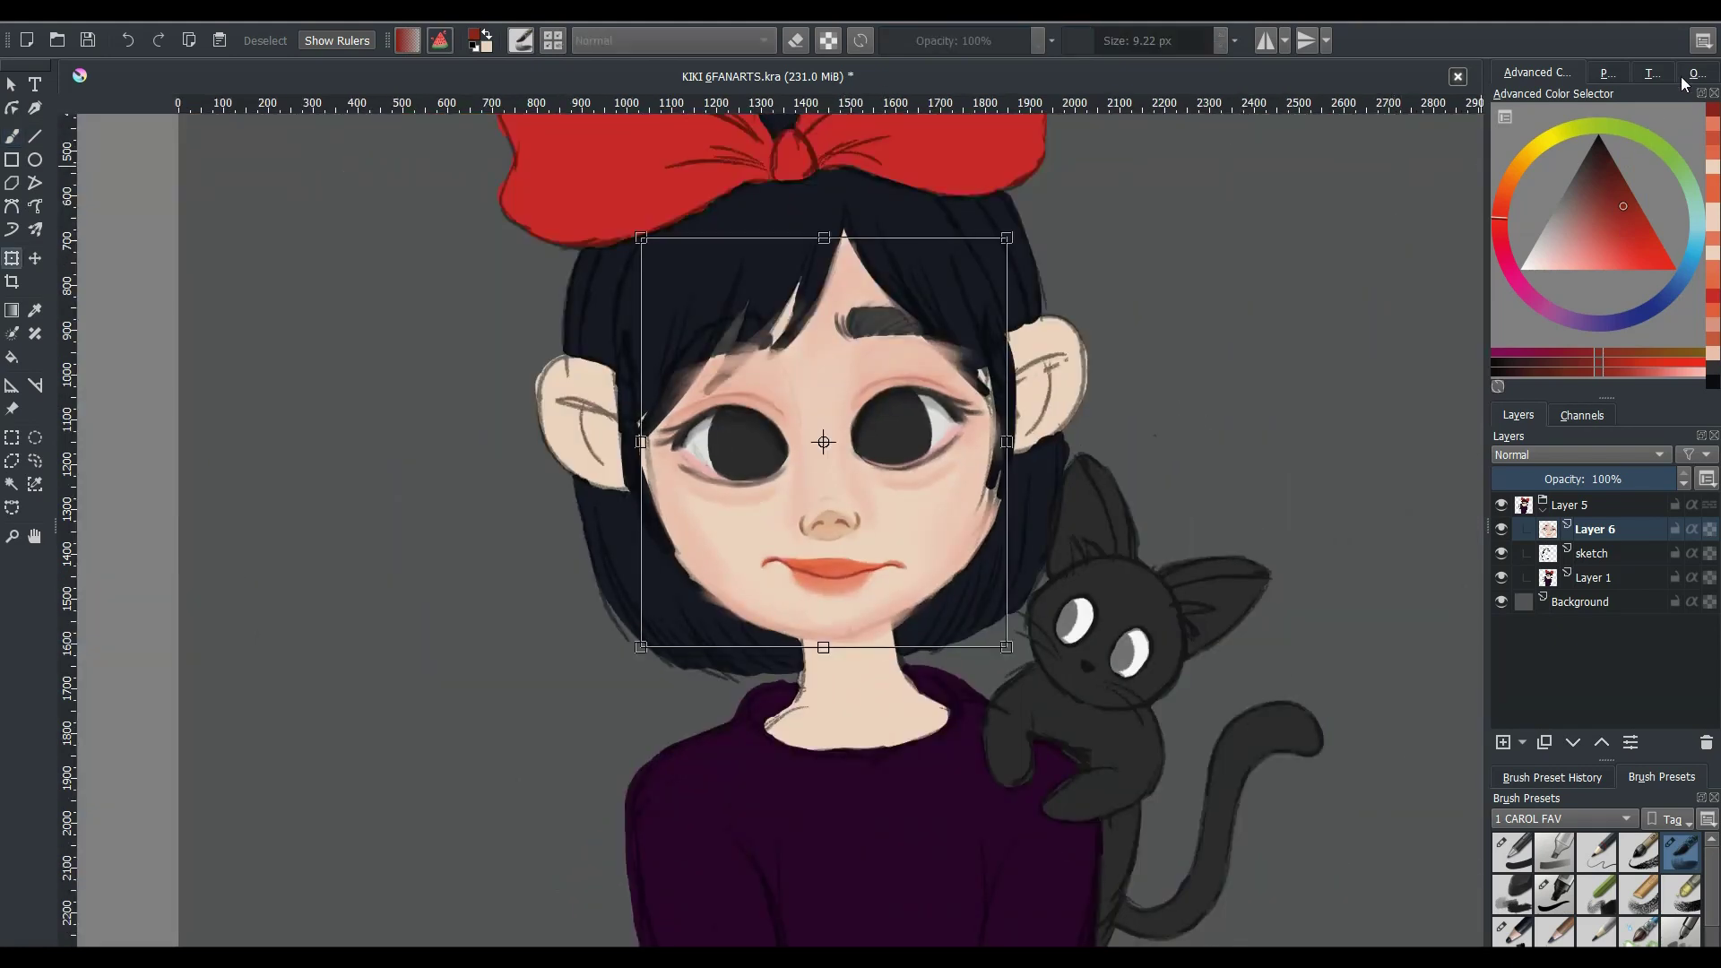
pyautogui.click(1652, 72)
pyautogui.click(1624, 128)
pyautogui.scroll(3, 385, 730)
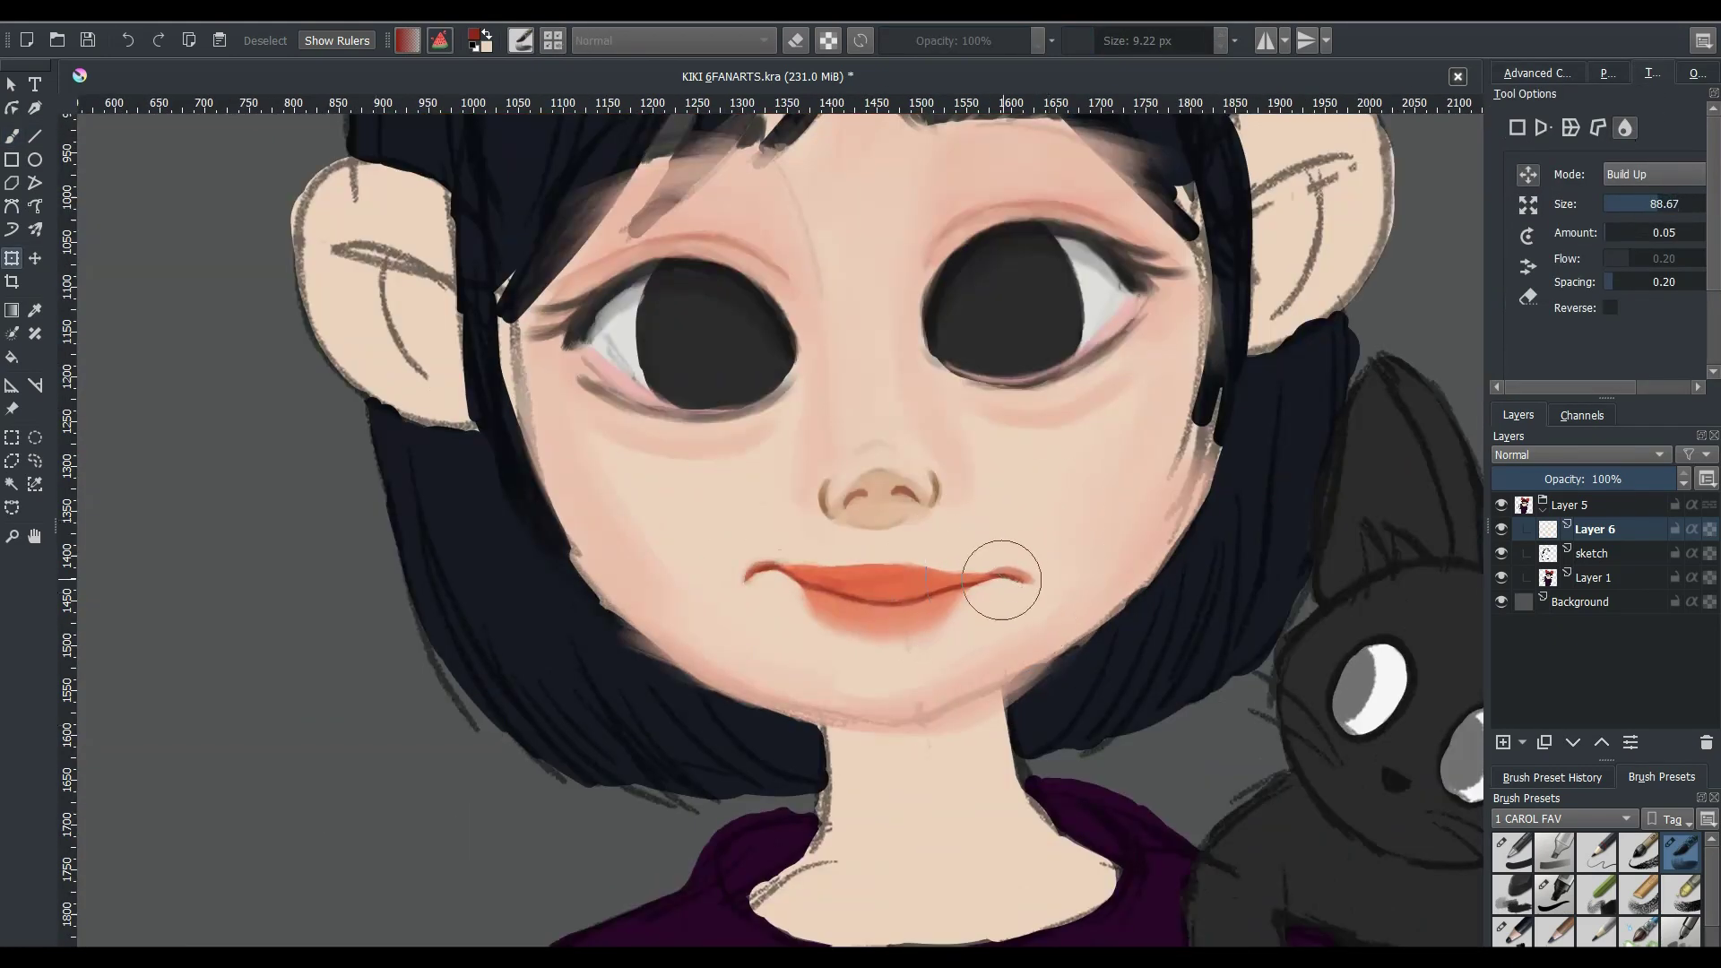
pyautogui.press('m')
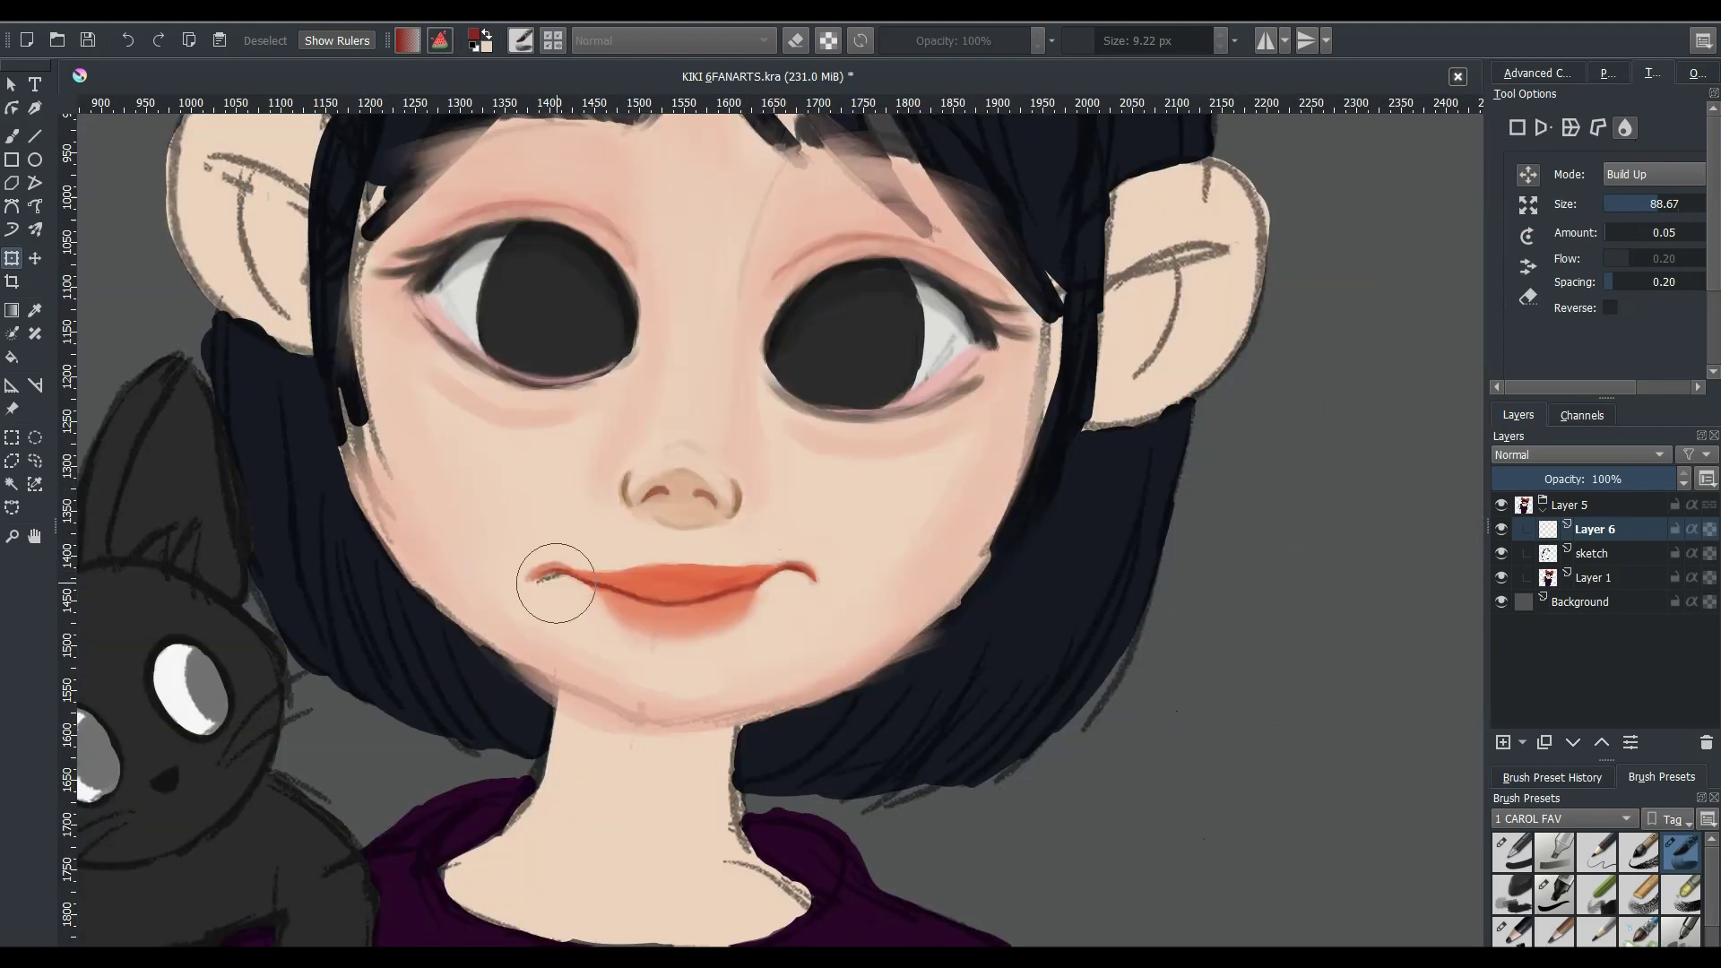
pyautogui.scroll(-5, 604, 542)
pyautogui.press('m')
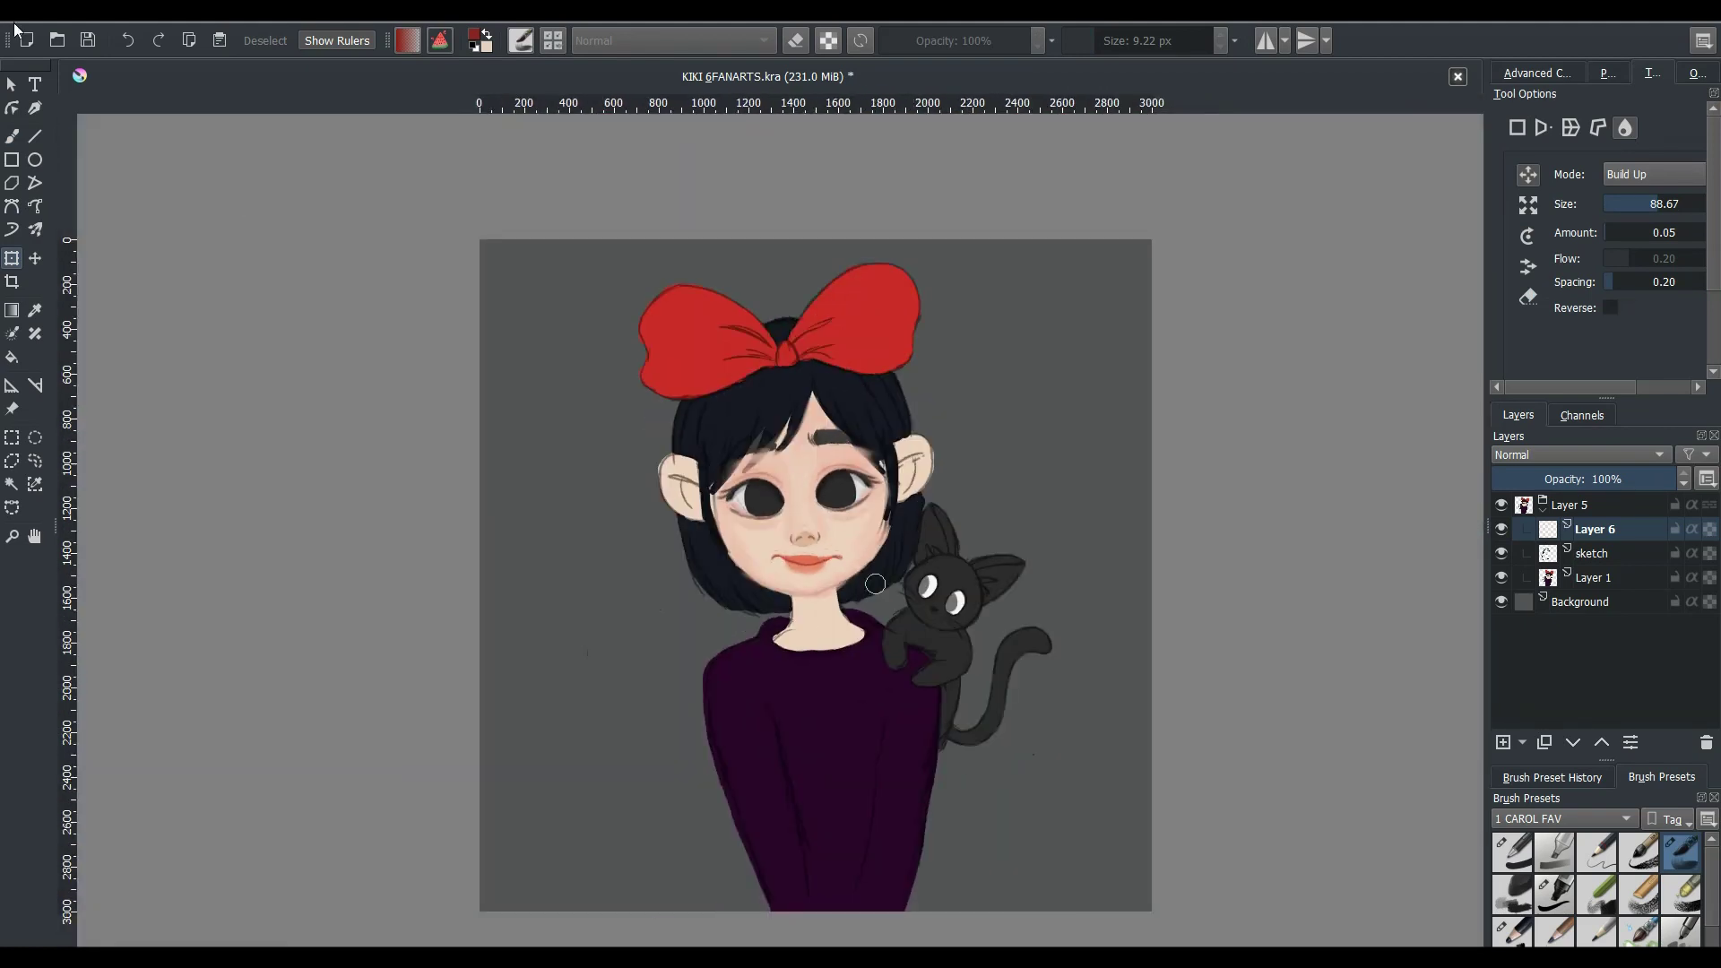
pyautogui.scroll(5, 907, 511)
pyautogui.press('b')
# - Paint skin tone over the right lip corner and a light highlight below the nose
pyautogui.keyDown('ctrl'); pyautogui.click(1095, 587); pyautogui.keyUp('ctrl')
pyautogui.moveTo(1095, 587); pyautogui.dragTo(1120, 592)
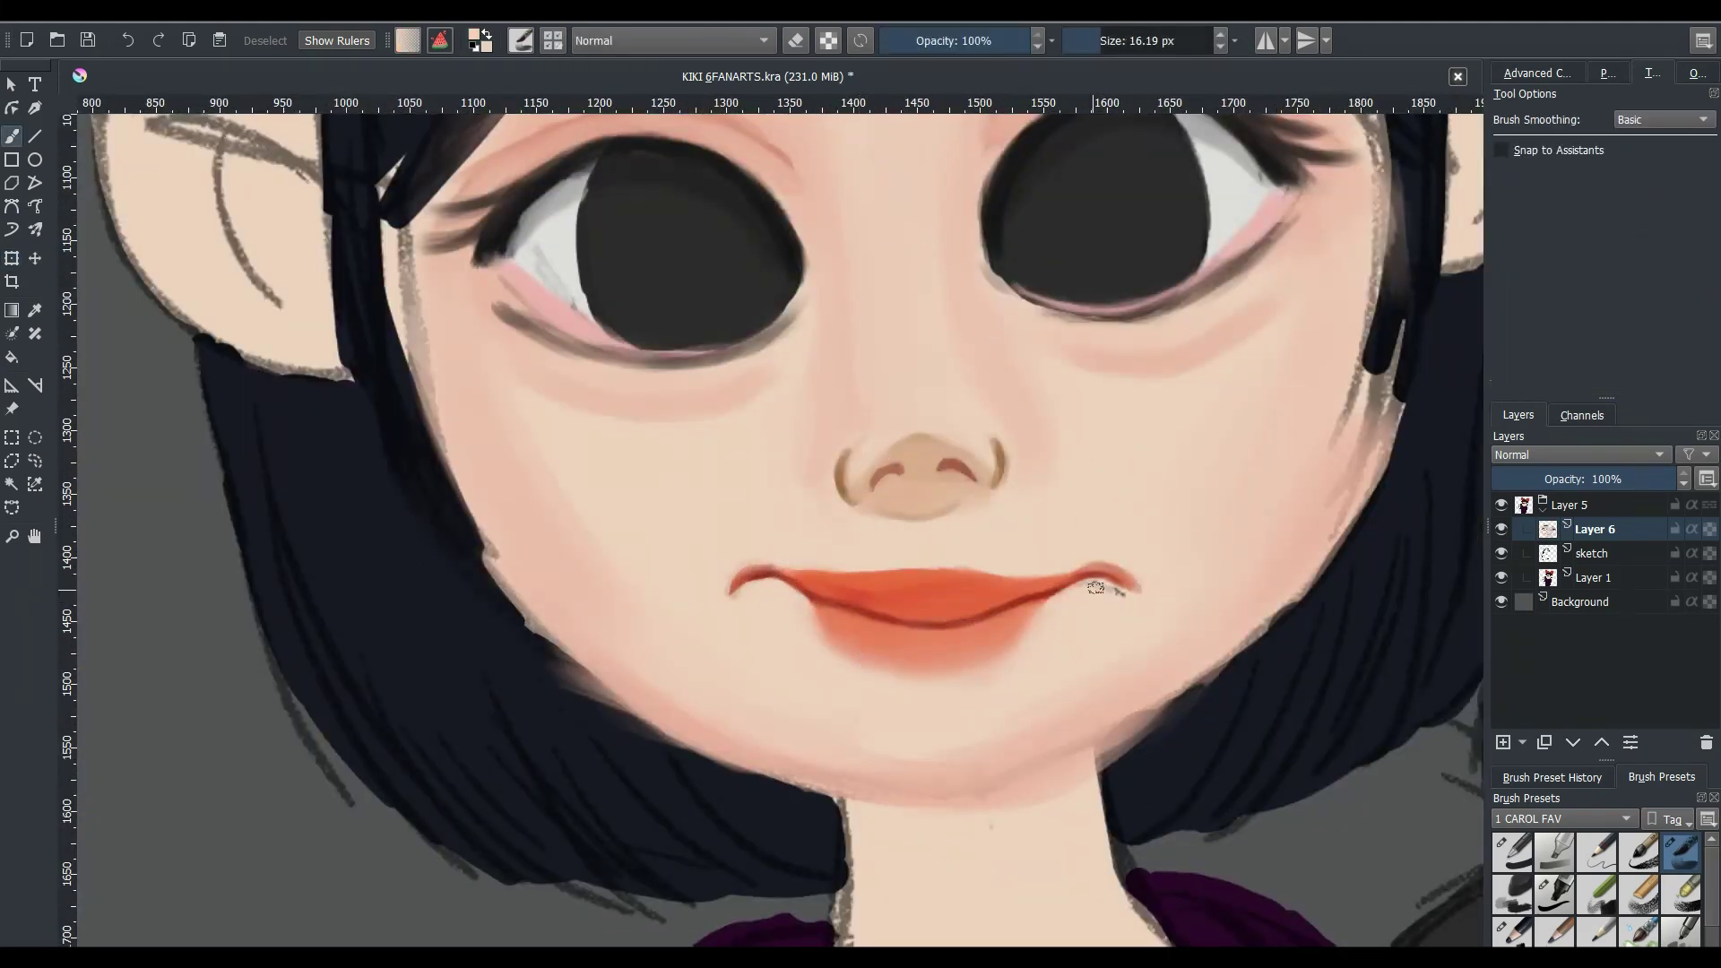
pyautogui.press(']')
pyautogui.press(']')
pyautogui.press(']')
pyautogui.moveTo(921, 527); pyautogui.dragTo(924, 551)
pyautogui.press('[')
pyautogui.press('[')
pyautogui.scroll(-3, 1098, 448)
pyautogui.scroll(-2, 1099, 448)
# - Save the drawing and recentre the face in view
pyautogui.hotkey('ctrl', 's')
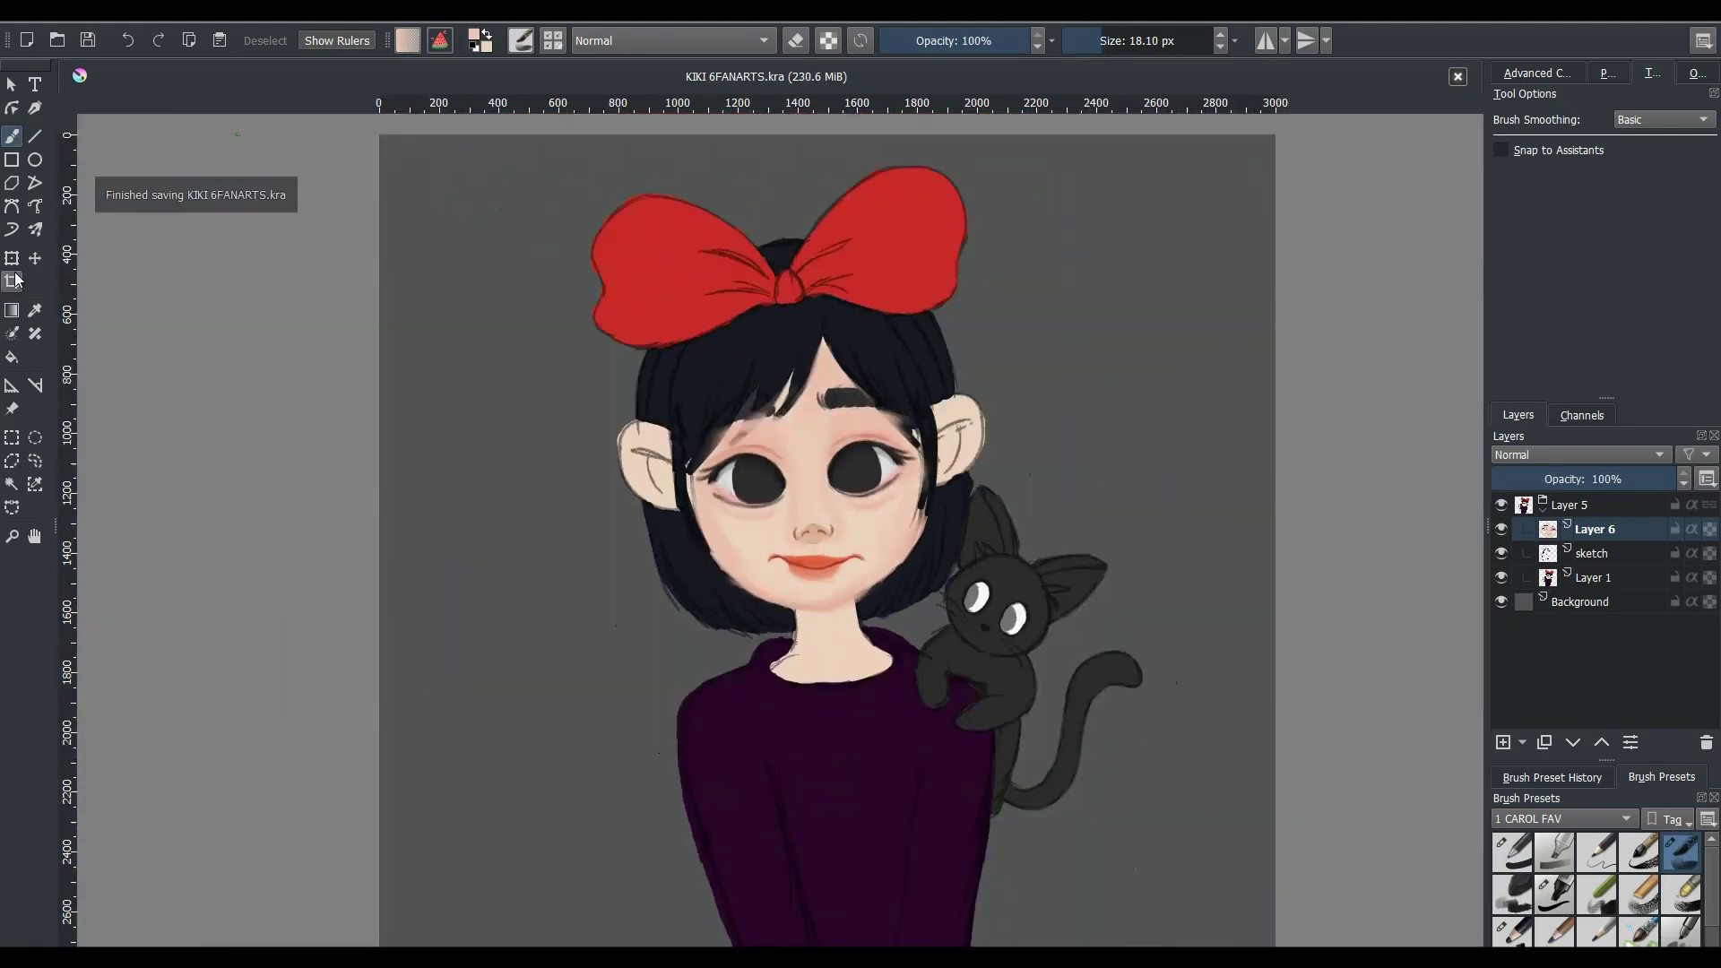
pyautogui.scroll(3, 717, 455)
pyautogui.moveTo(849, 384); pyautogui.dragTo(896, 263)
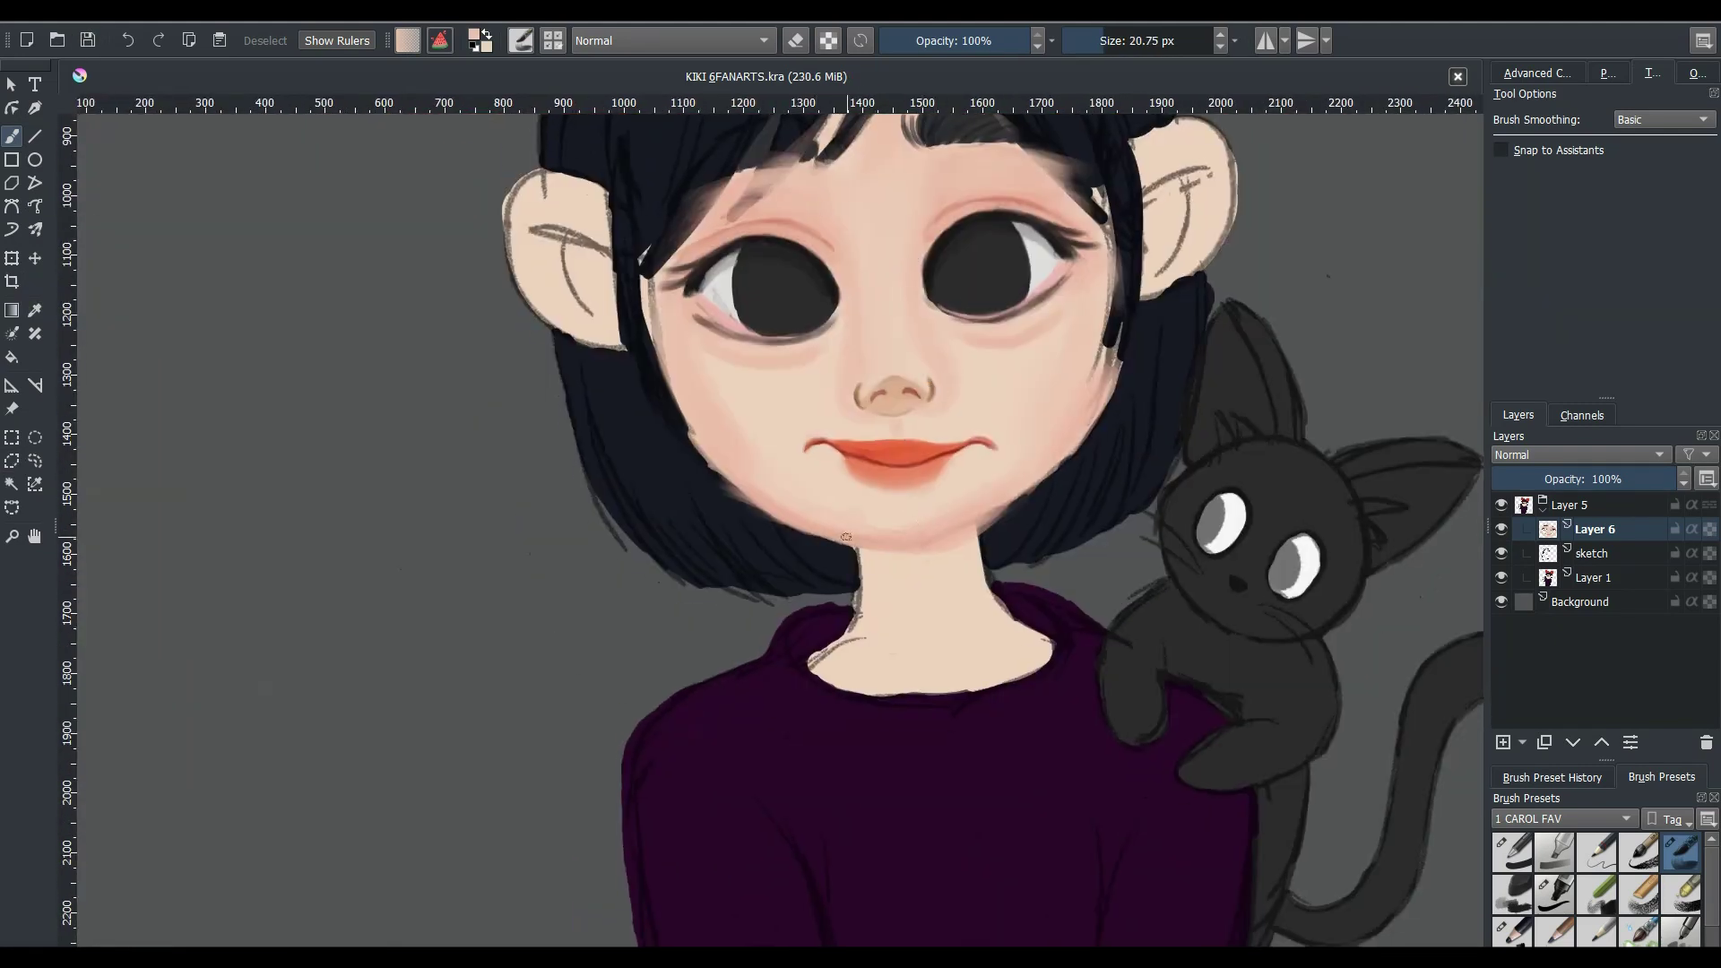
# - Shade both sides of the jawline with skin tone and add light shading on the neck
pyautogui.keyDown('ctrl'); pyautogui.click(942, 387); pyautogui.keyUp('ctrl')
pyautogui.moveTo(847, 543); pyautogui.dragTo(999, 507)
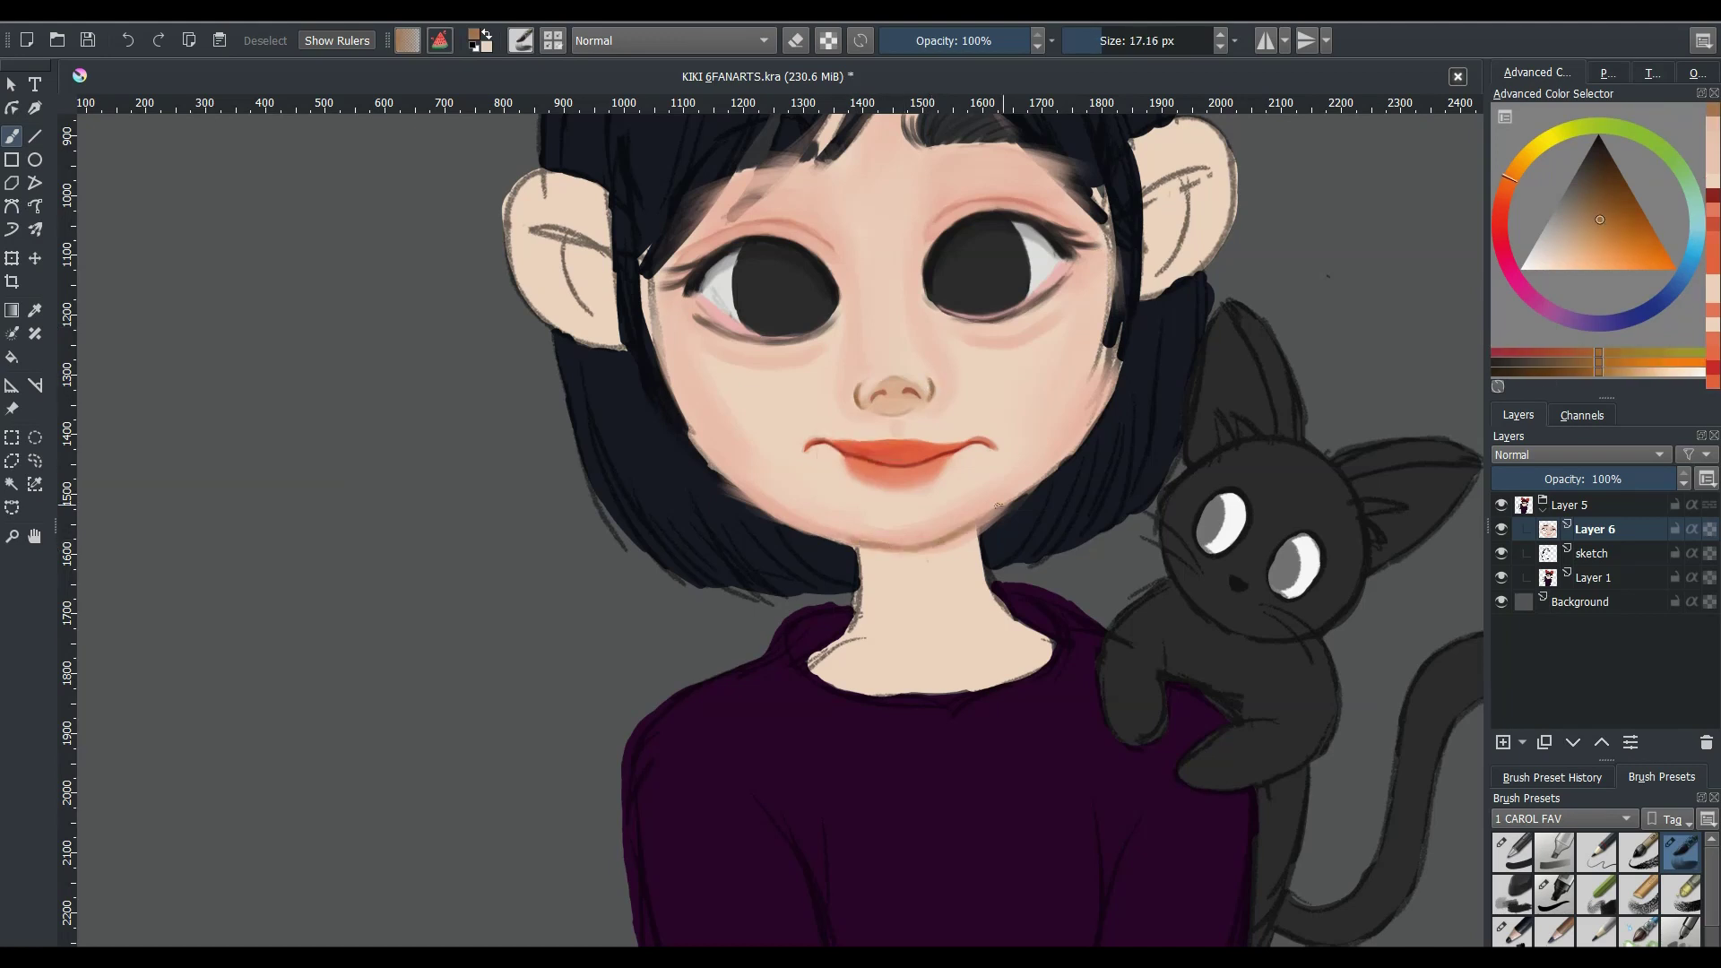
pyautogui.moveTo(736, 491); pyautogui.dragTo(856, 543)
pyautogui.moveTo(975, 529); pyautogui.dragTo(1081, 441)
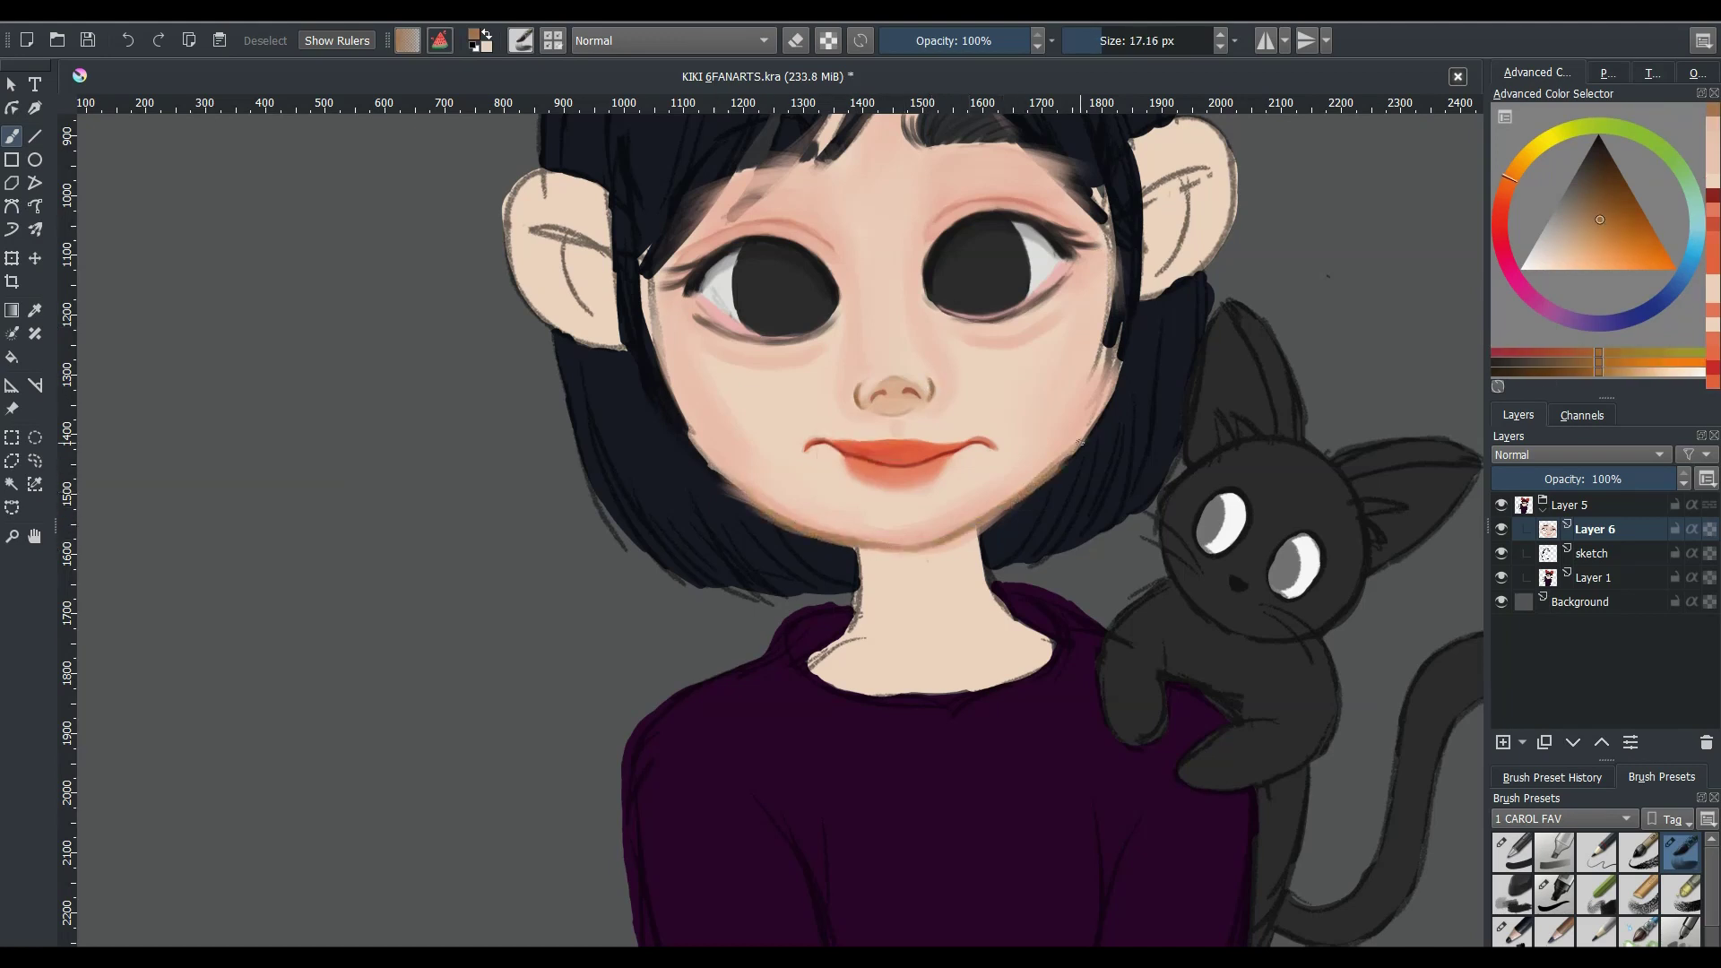
pyautogui.keyDown('ctrl'); pyautogui.click(955, 394); pyautogui.keyUp('ctrl')
pyautogui.moveTo(852, 556)
pyautogui.mouseDown()
pyautogui.moveTo(919, 542)
pyautogui.moveTo(935, 568)
pyautogui.moveTo(872, 590)
pyautogui.mouseUp()
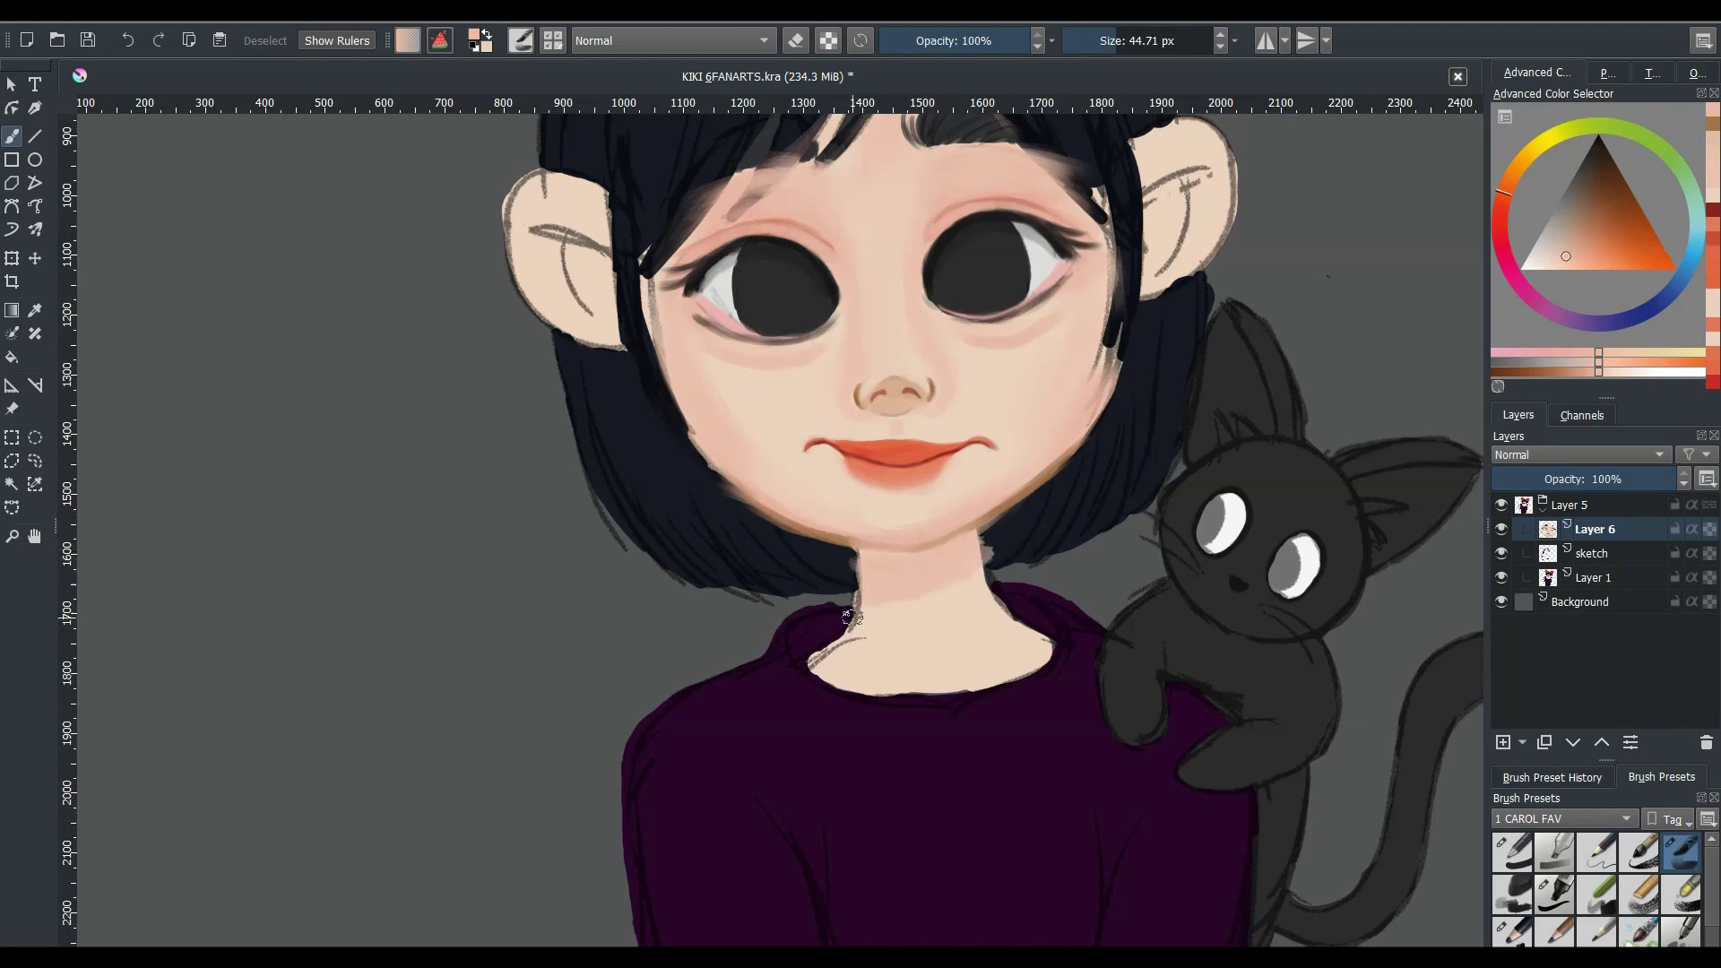
pyautogui.keyDown('ctrl'); pyautogui.click(919, 565); pyautogui.keyUp('ctrl')
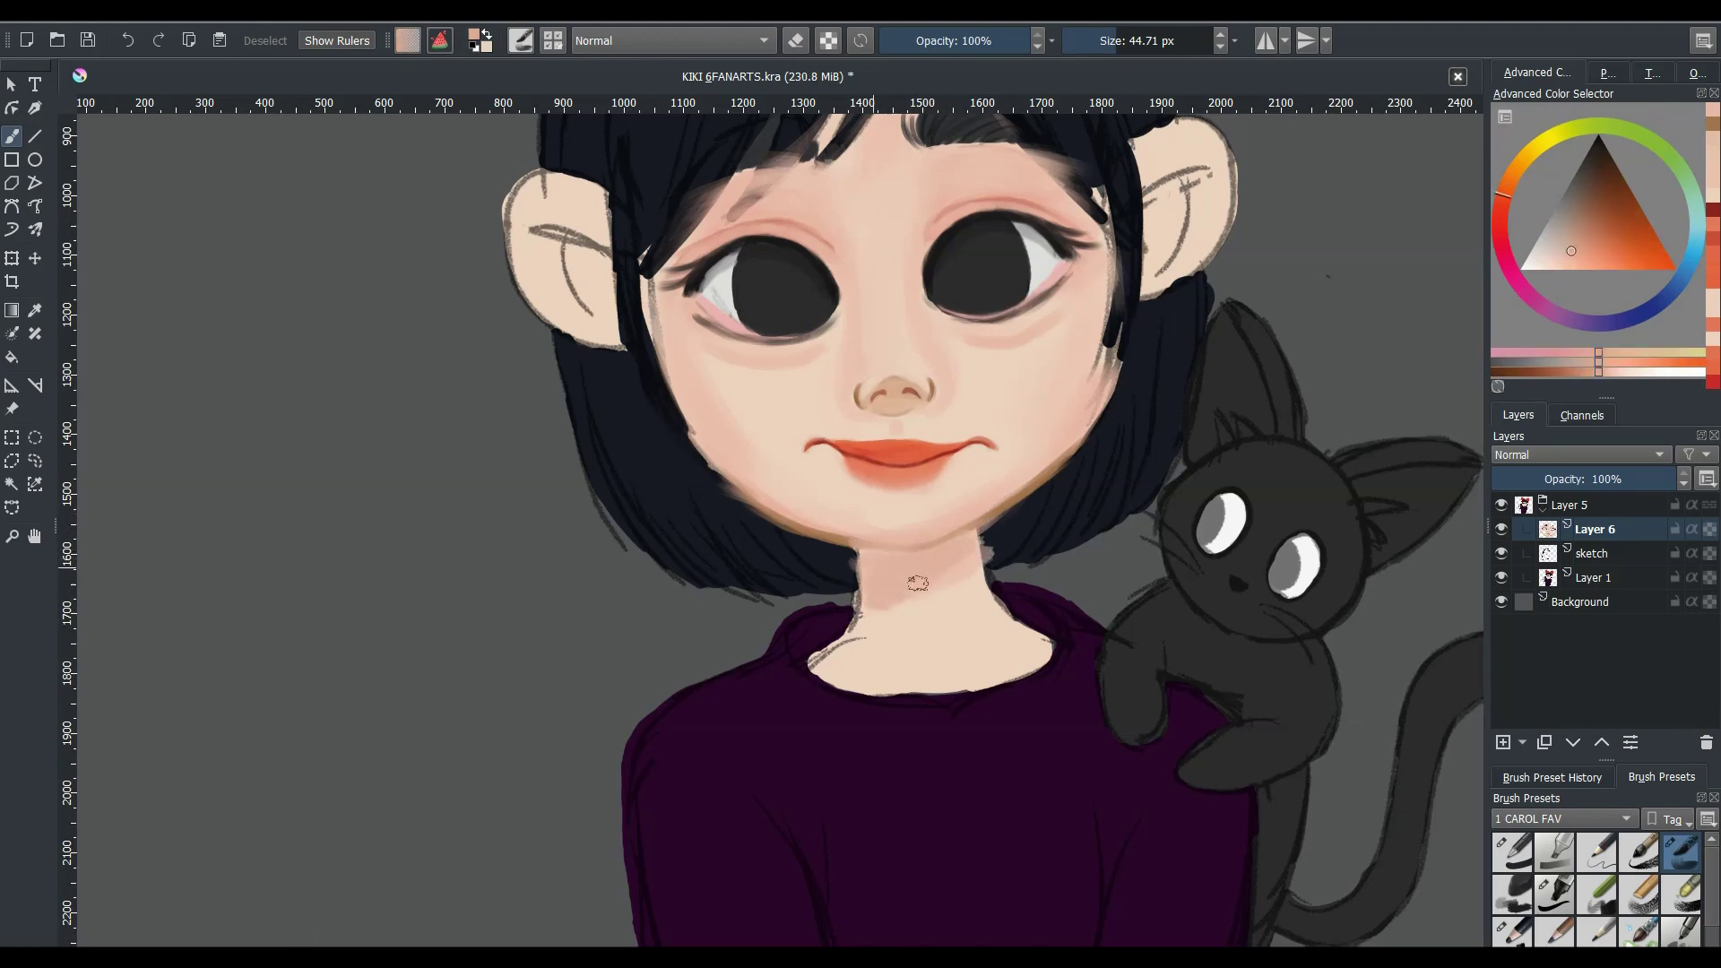
# - Zoom in on the chin and soften the shadow beneath it with sampled skin colour
pyautogui.press('2')
pyautogui.scroll(5, 831, 487)
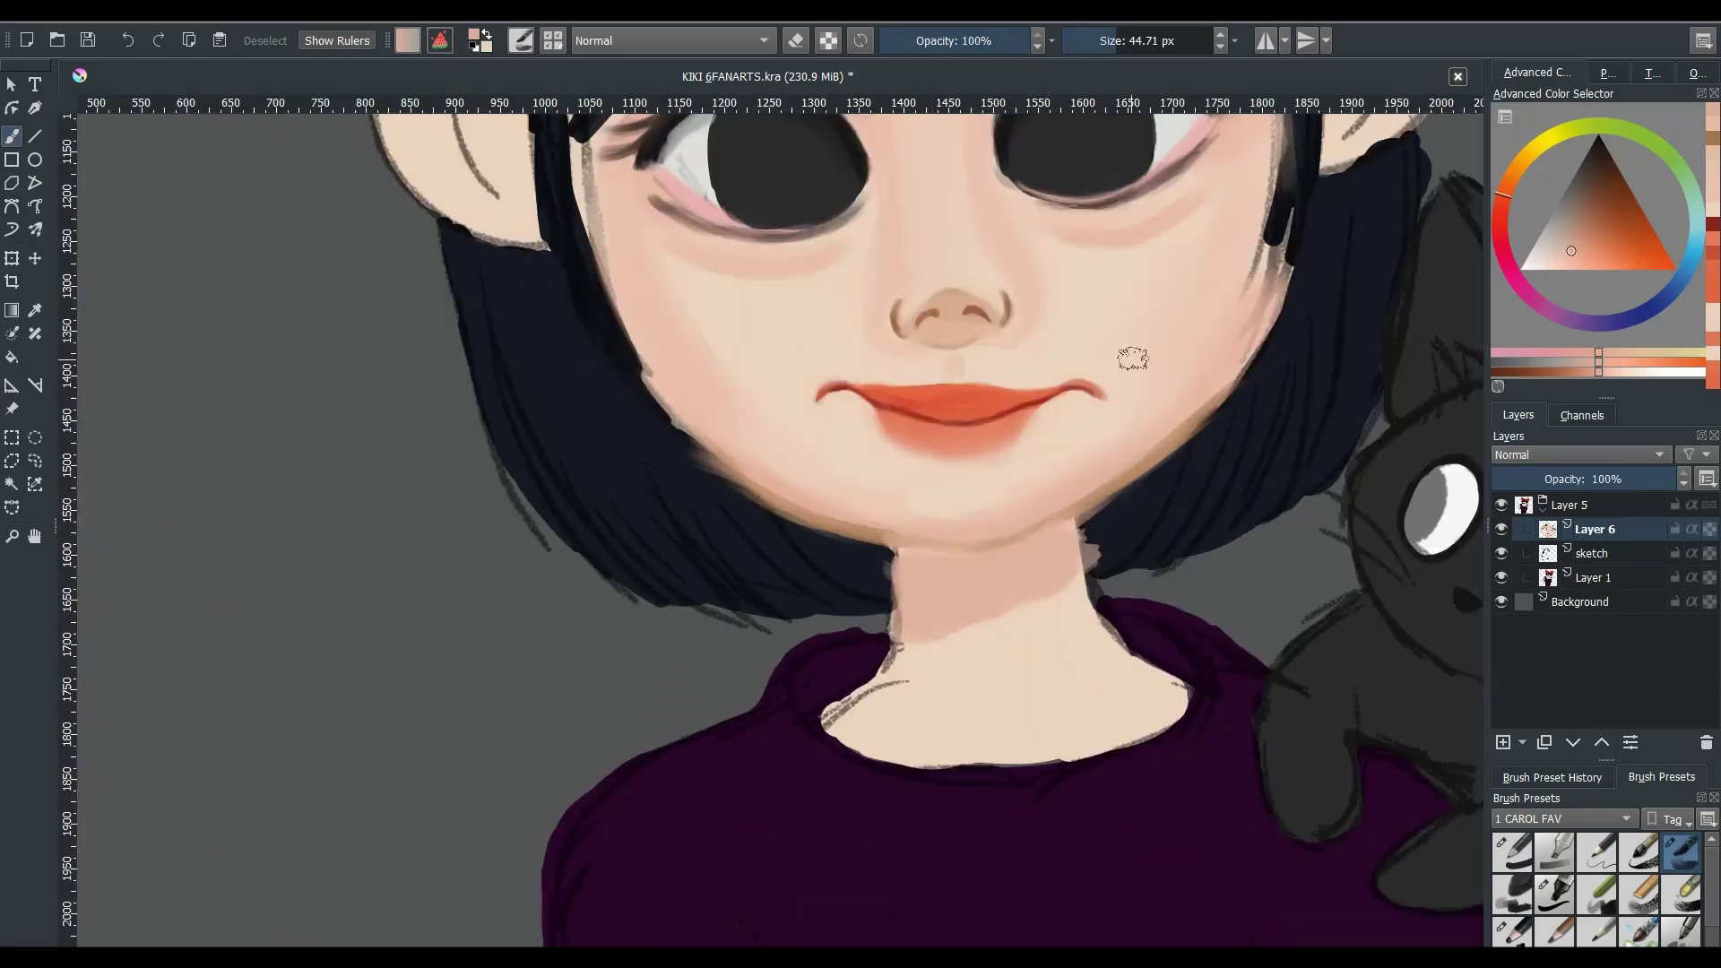
pyautogui.press('+')
pyautogui.keyDown('ctrl'); pyautogui.click(1049, 453); pyautogui.keyUp('ctrl')
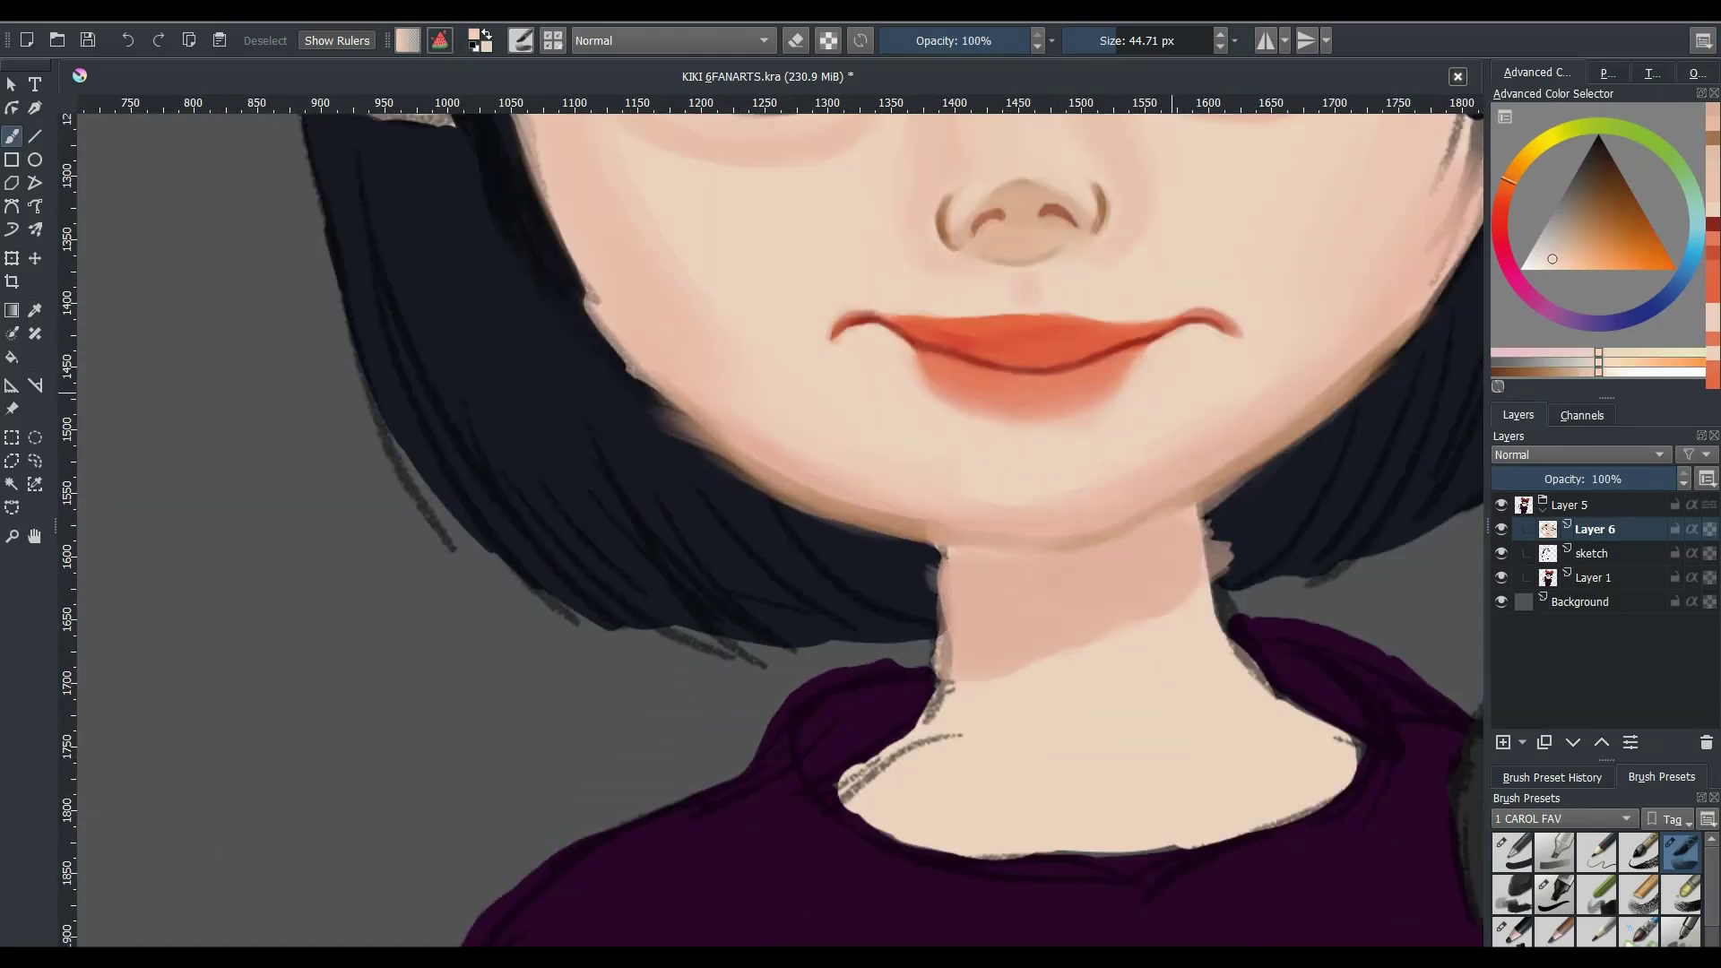
pyautogui.press(']')
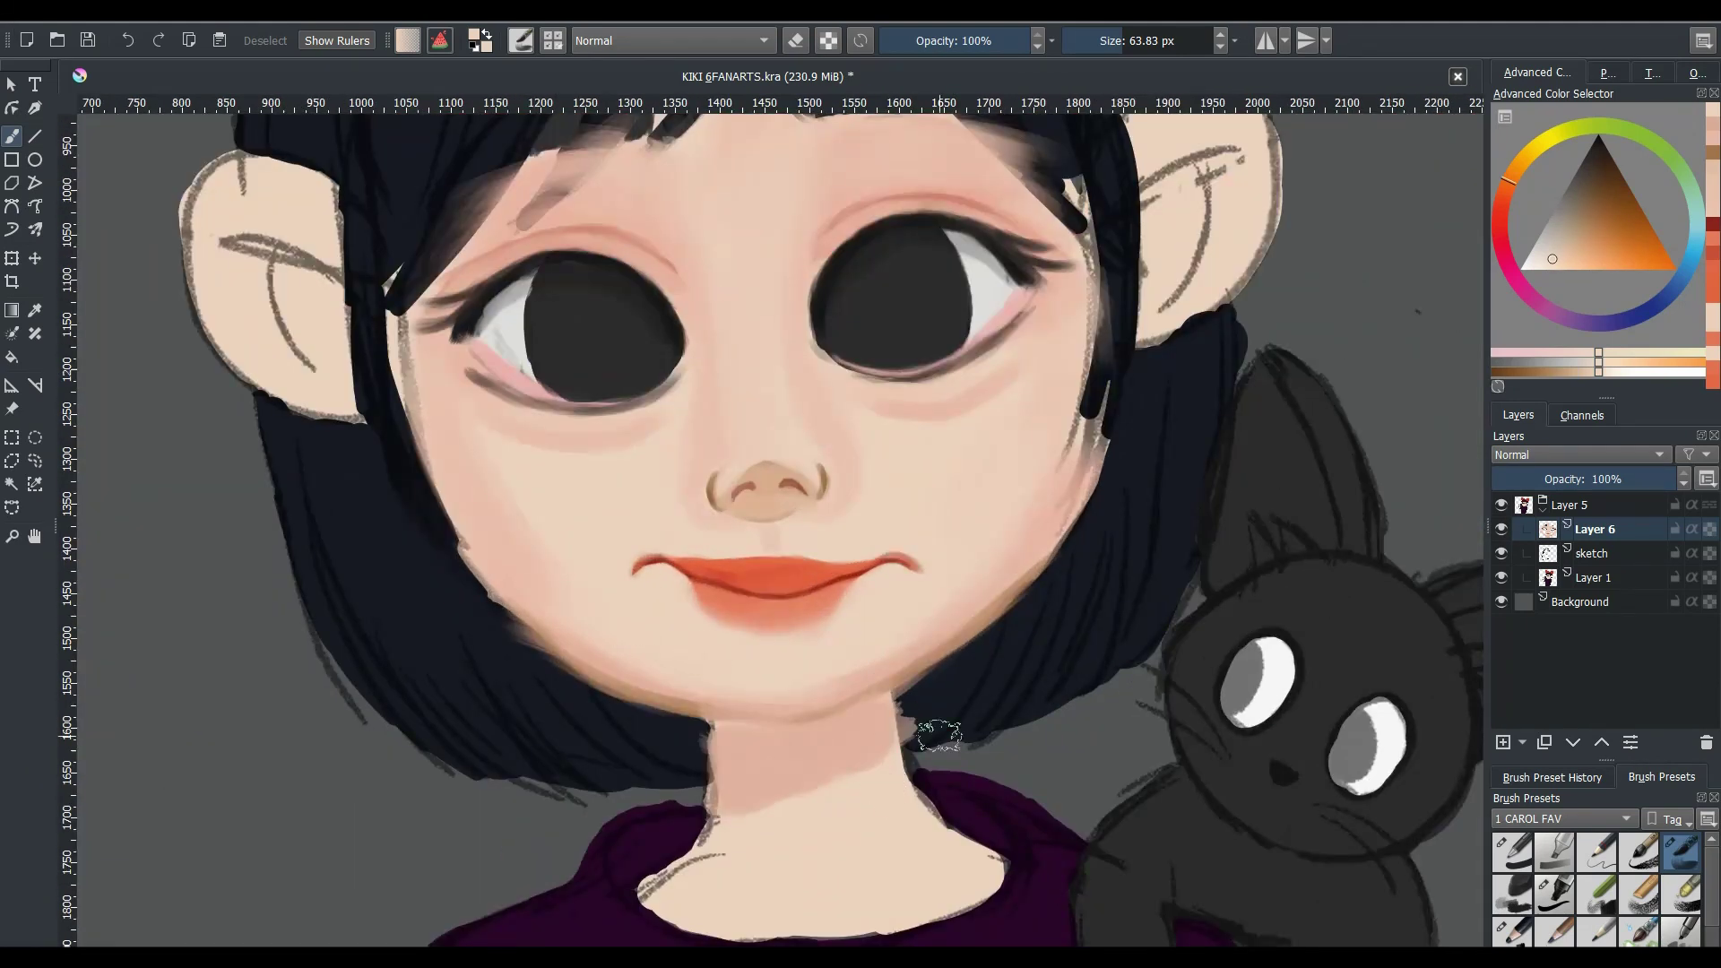
pyautogui.keyDown('ctrl'); pyautogui.click(810, 715); pyautogui.keyUp('ctrl')
pyautogui.press('[')
pyautogui.press('[')
pyautogui.moveTo(779, 717)
pyautogui.mouseDown()
pyautogui.moveTo(862, 715)
pyautogui.moveTo(722, 743)
pyautogui.mouseUp()
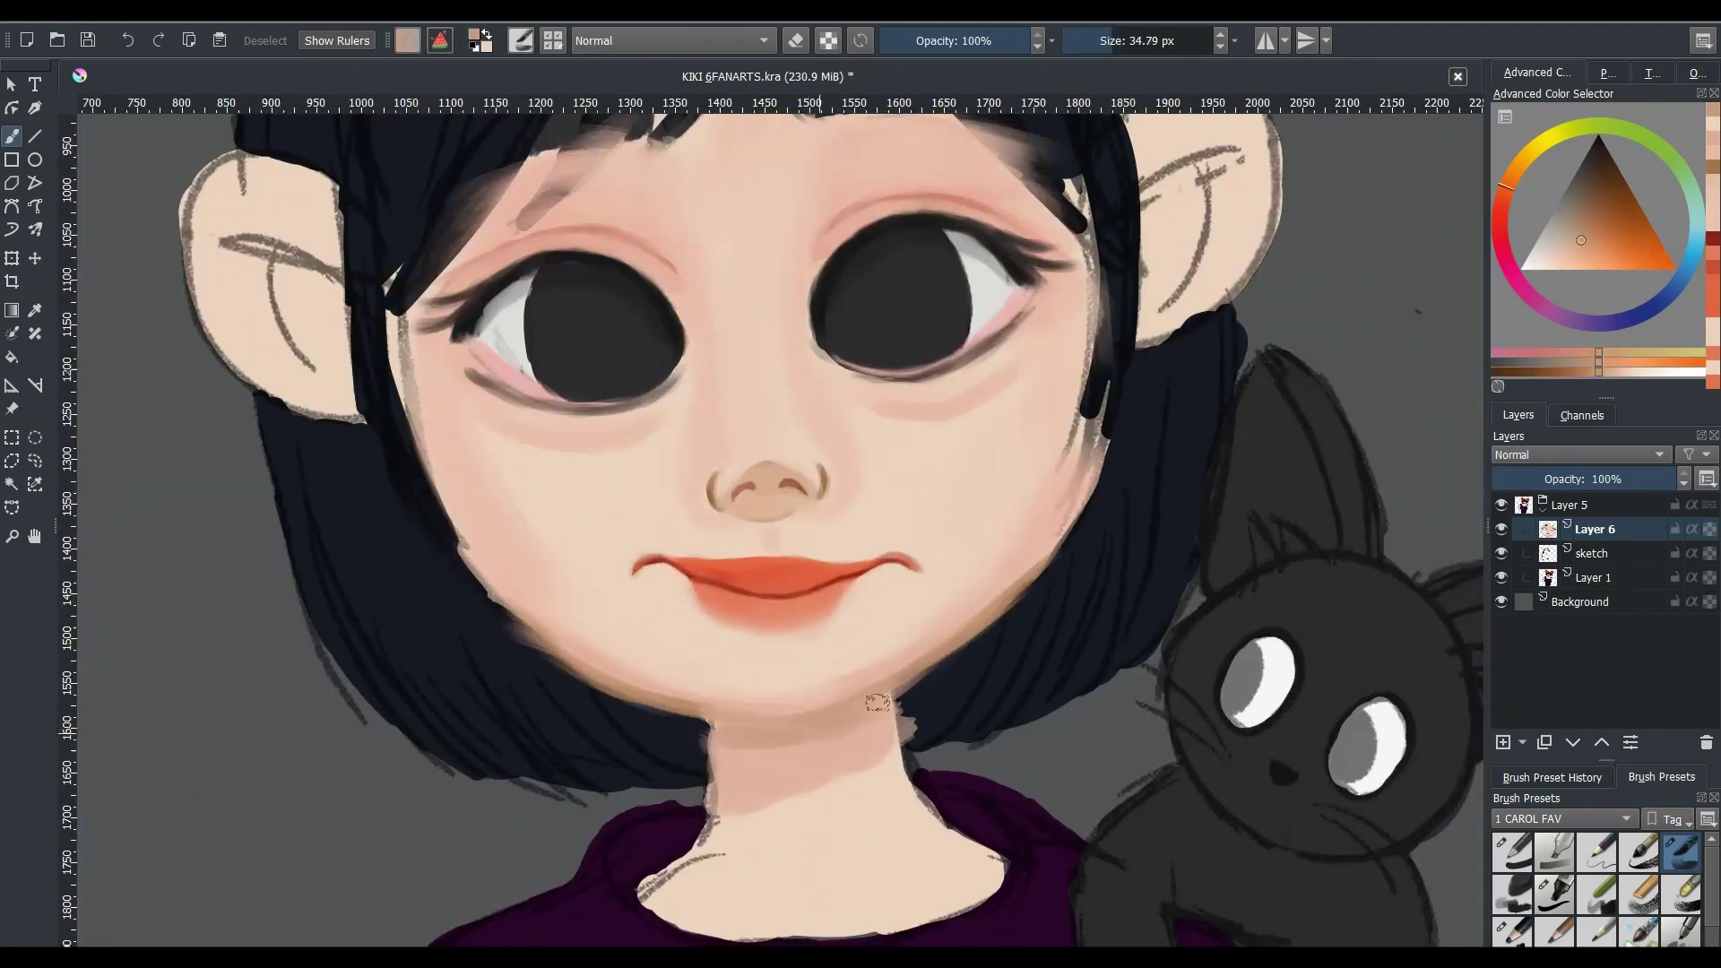
# - Paint a faint pinkish orange-red line along the chin with a smaller brush
pyautogui.press('[')
pyautogui.press('[')
pyautogui.press('[')
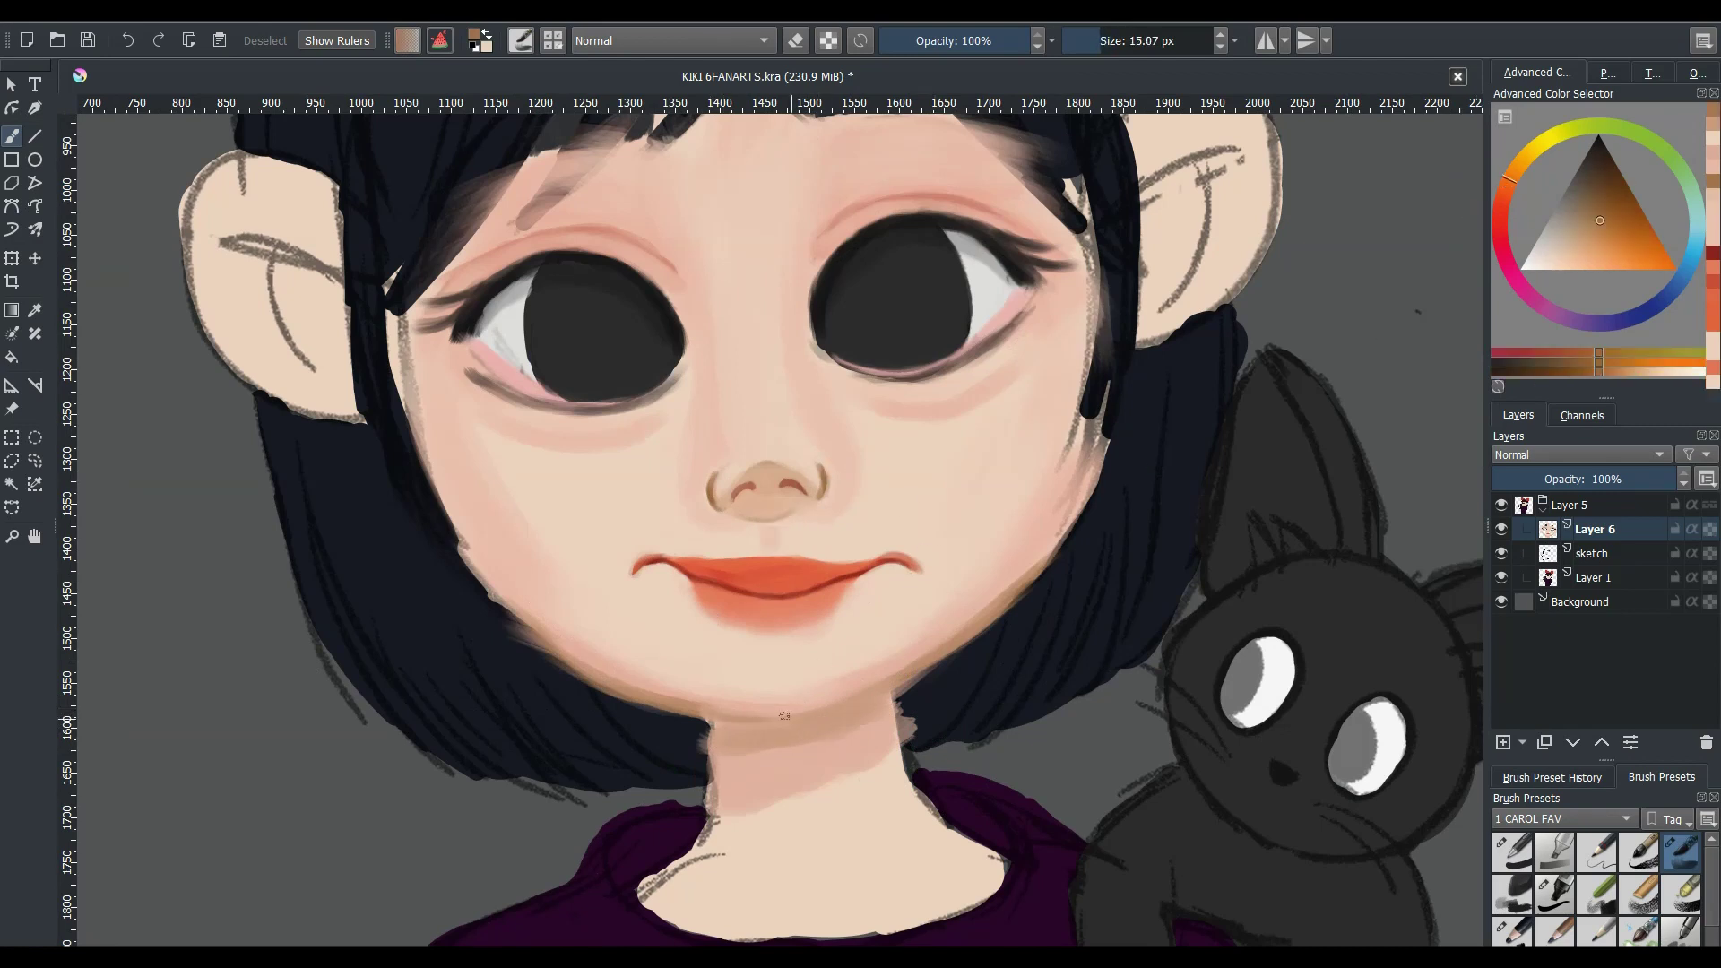
pyautogui.click(1631, 244)
pyautogui.click(1582, 353)
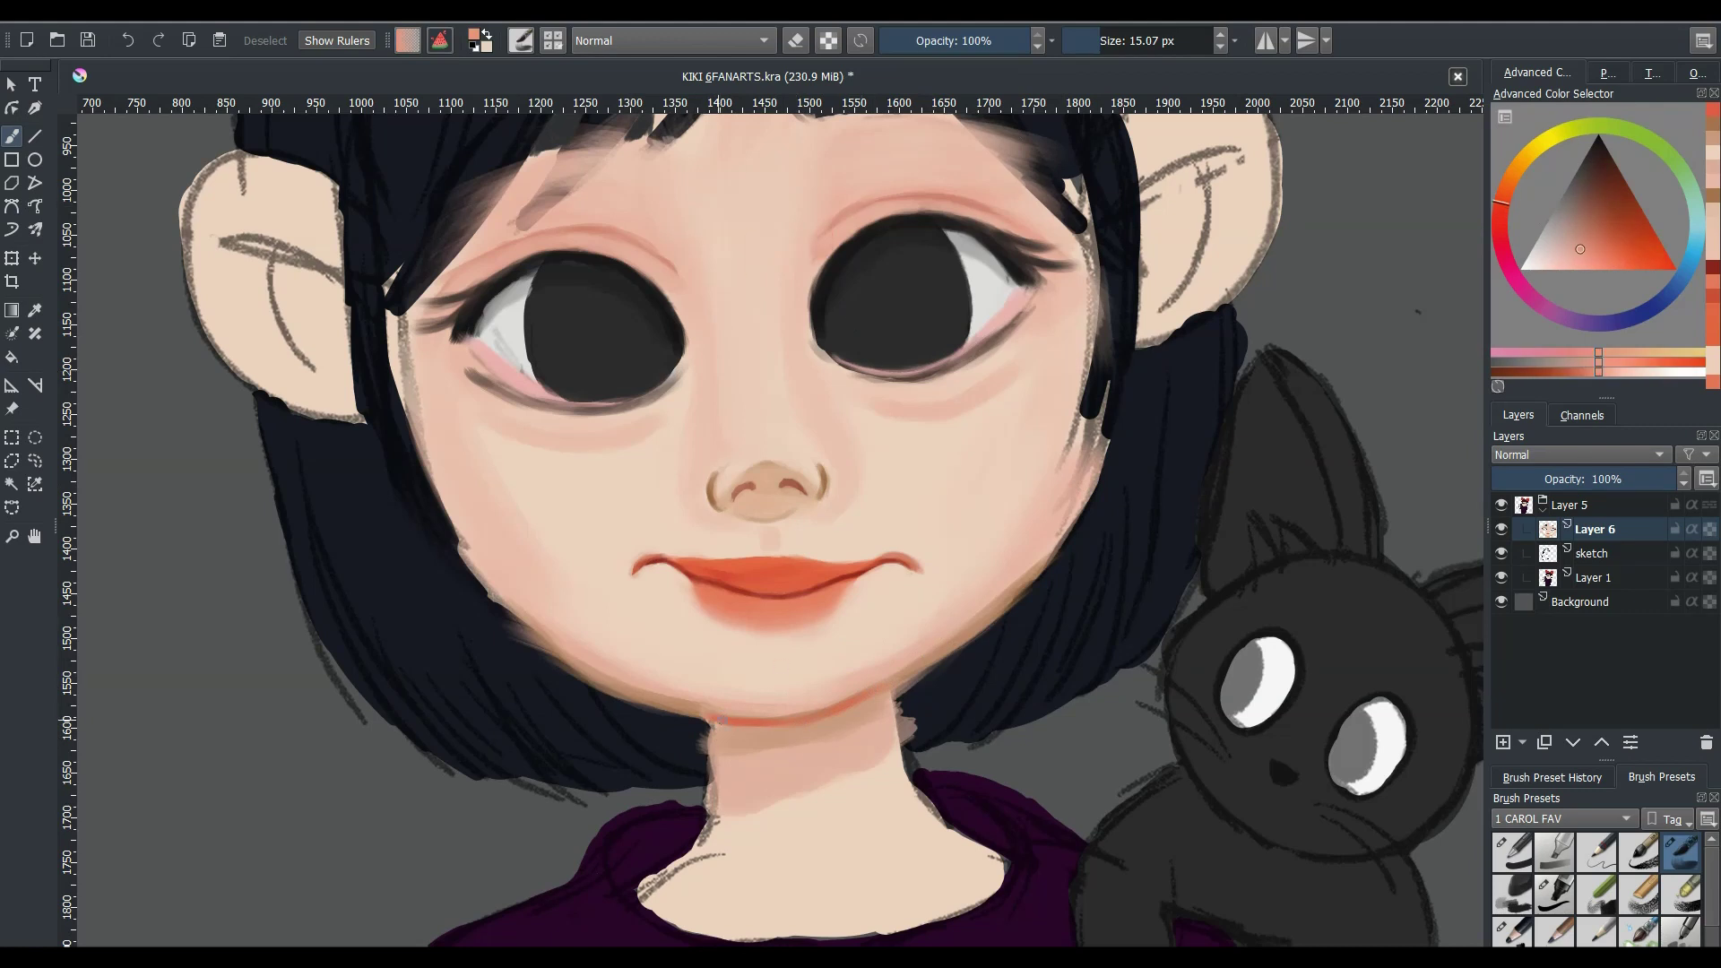
pyautogui.moveTo(726, 720); pyautogui.dragTo(834, 708)
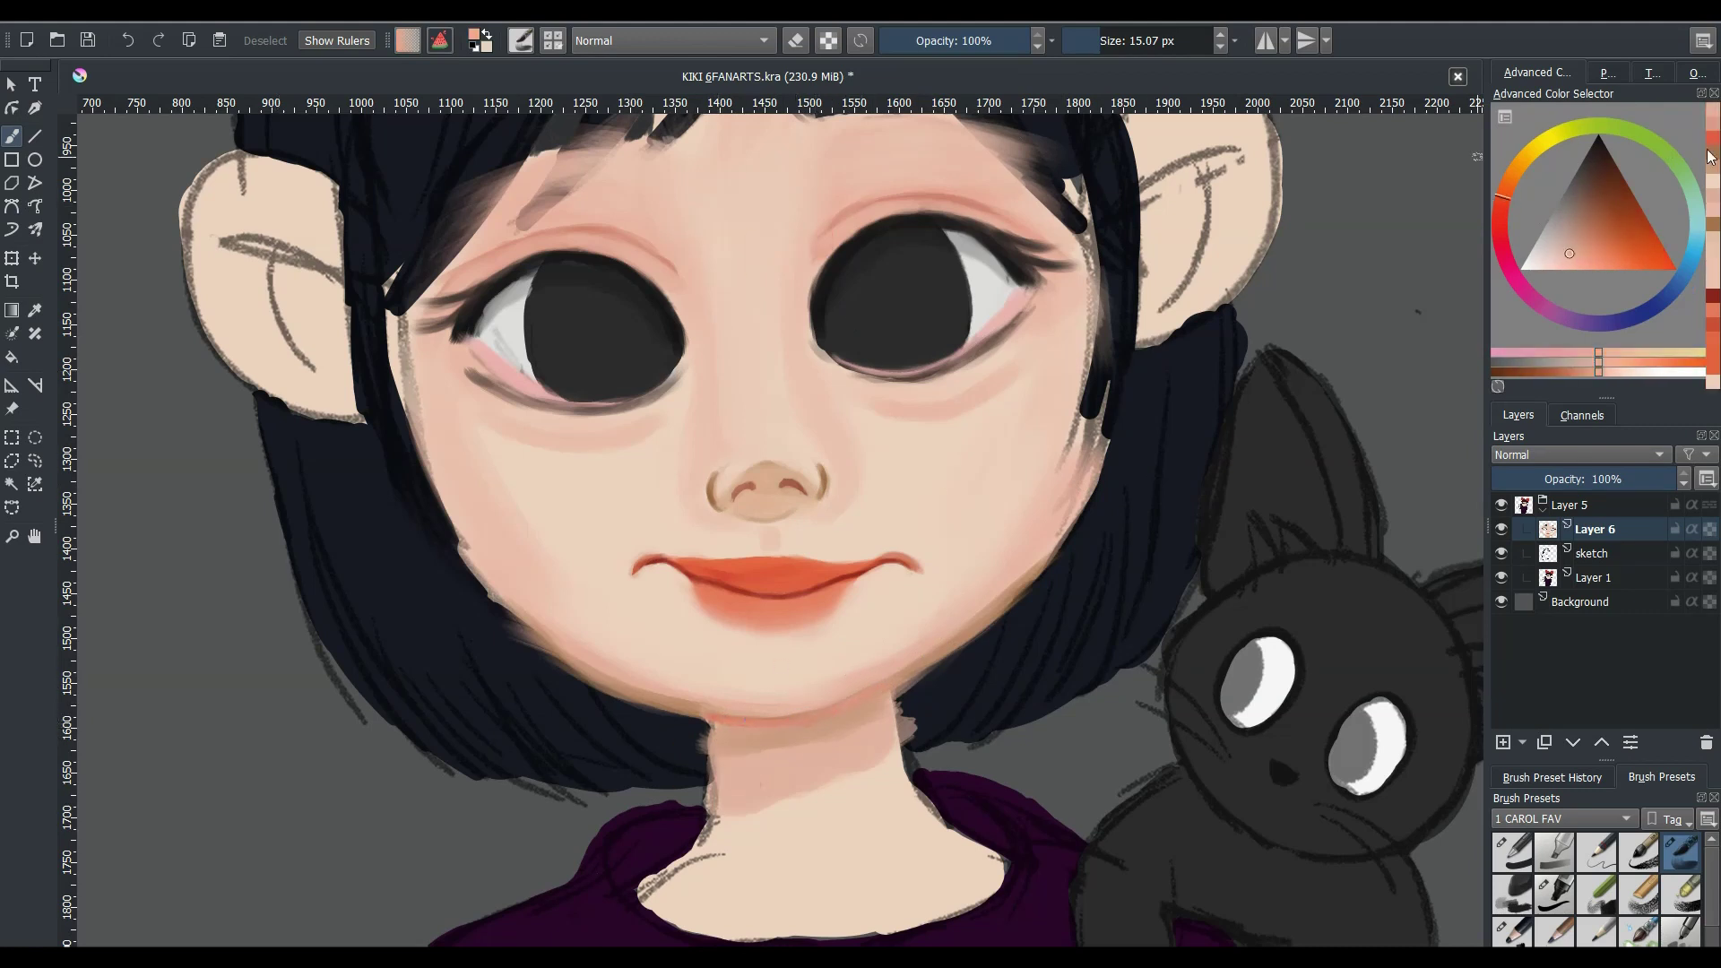
# - Sample orange-brown skin colours near the chin and shrink the brush to about 6 px
pyautogui.keyDown('ctrl'); pyautogui.click(850, 699); pyautogui.keyUp('ctrl')
pyautogui.scroll(-5, 796, 715)
pyautogui.scroll(6, 890, 768)
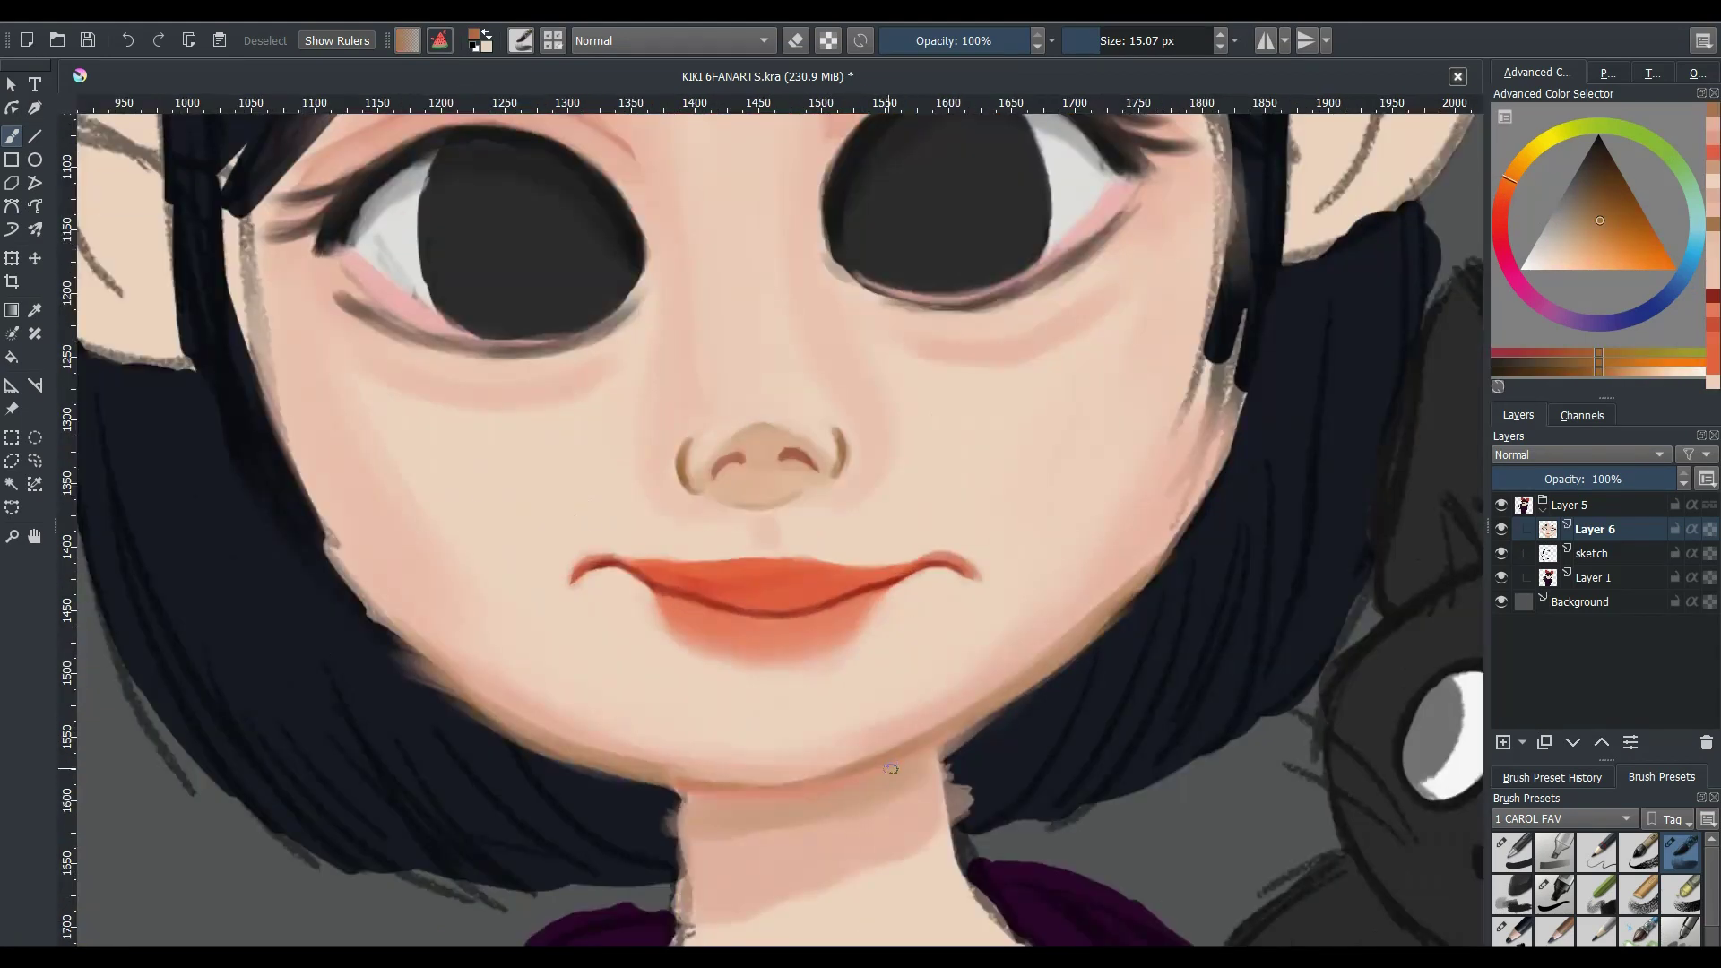
pyautogui.scroll(-2, 791, 725)
pyautogui.keyDown('ctrl'); pyautogui.click(712, 691); pyautogui.keyUp('ctrl')
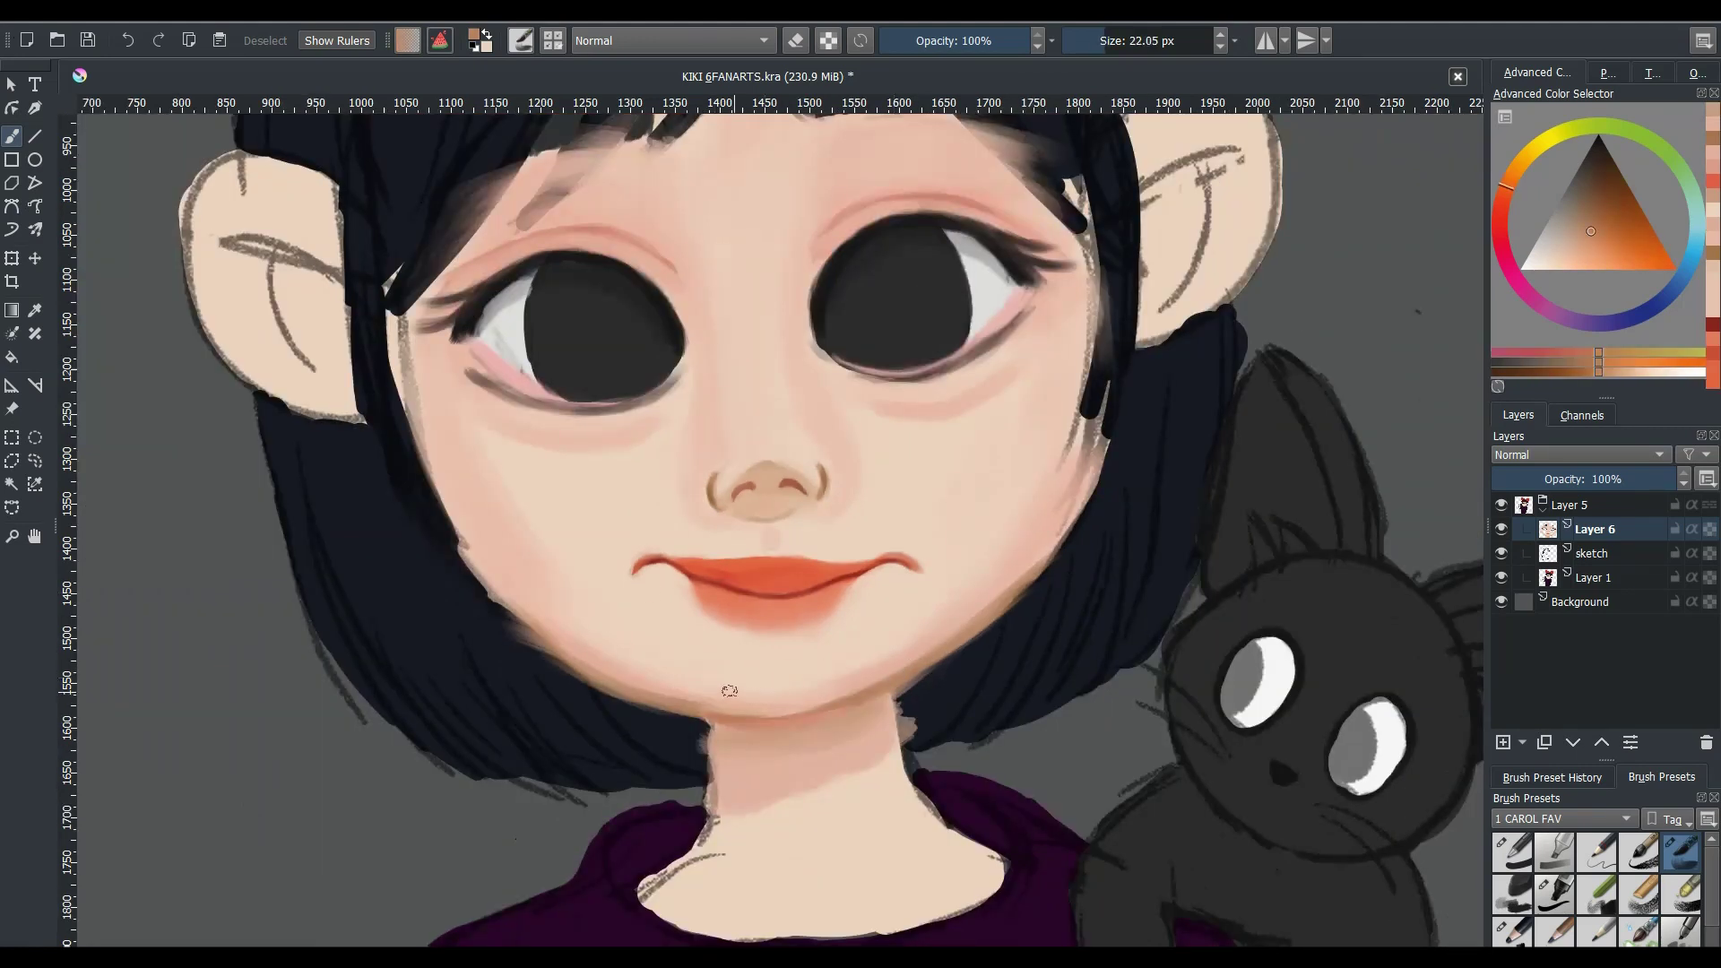
pyautogui.keyDown('ctrl'); pyautogui.click(724, 711); pyautogui.keyUp('ctrl')
pyautogui.moveTo(728, 704); pyautogui.dragTo(682, 704)
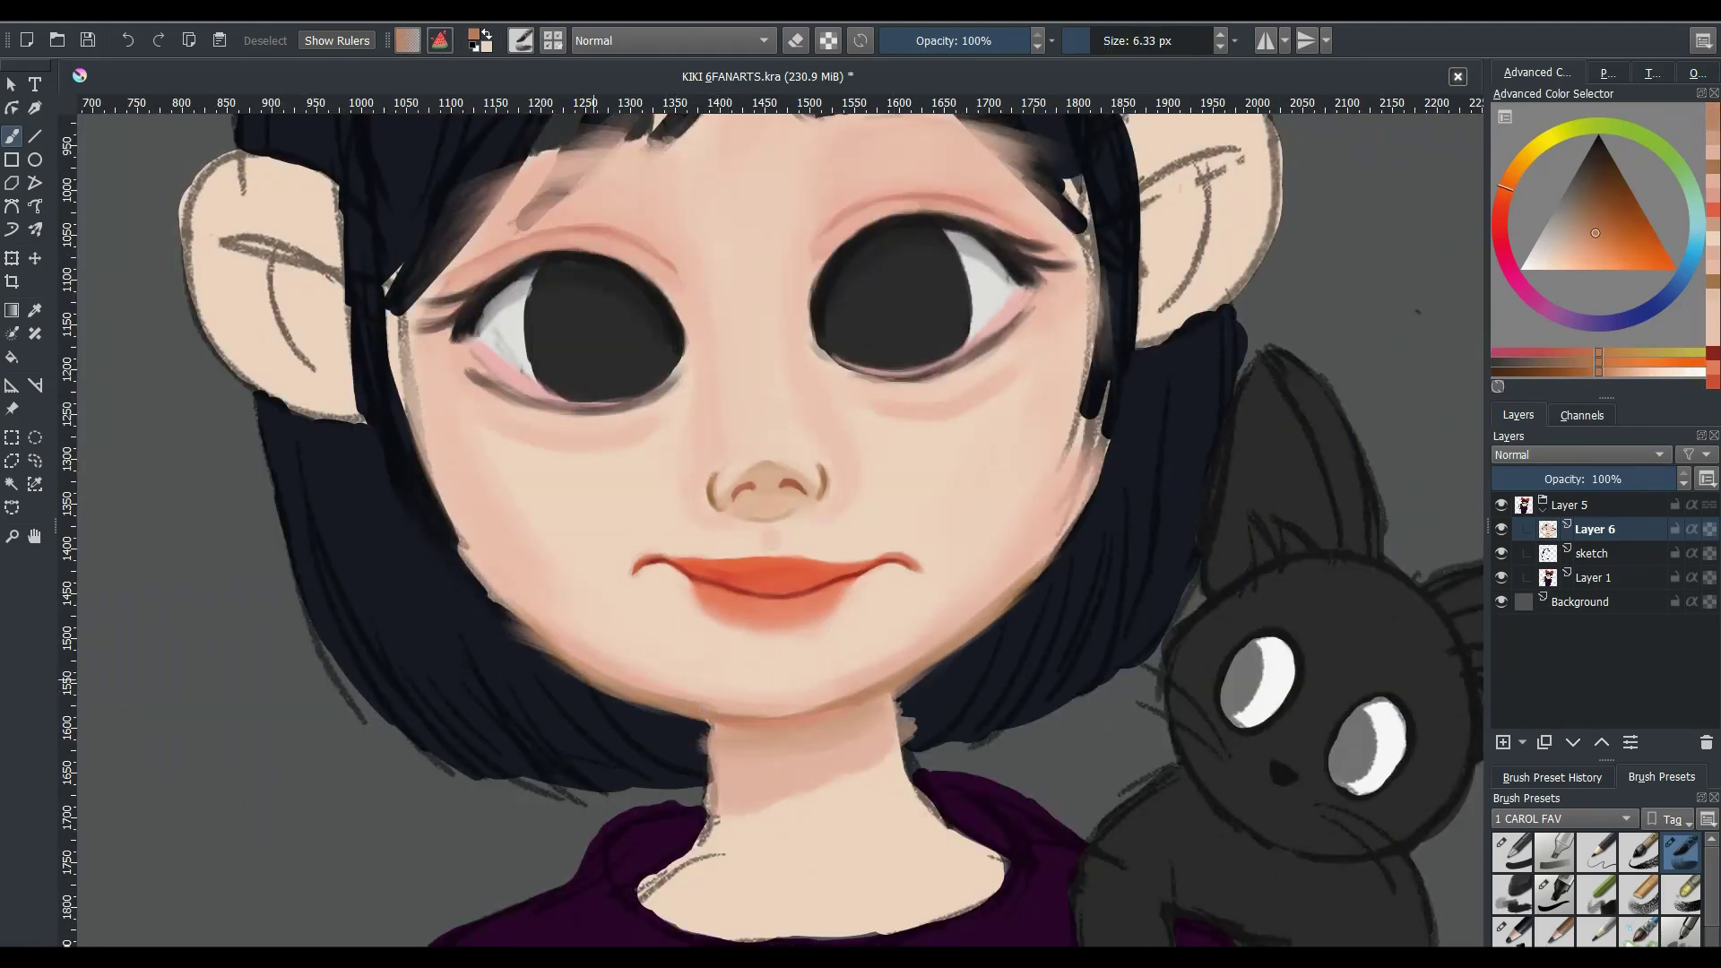
# - Save KIKI 6FANARTS.kra and reset the colours to black and white
pyautogui.scroll(-3, 781, 551)
pyautogui.scroll(1, 781, 551)
pyautogui.scroll(1, 784, 552)
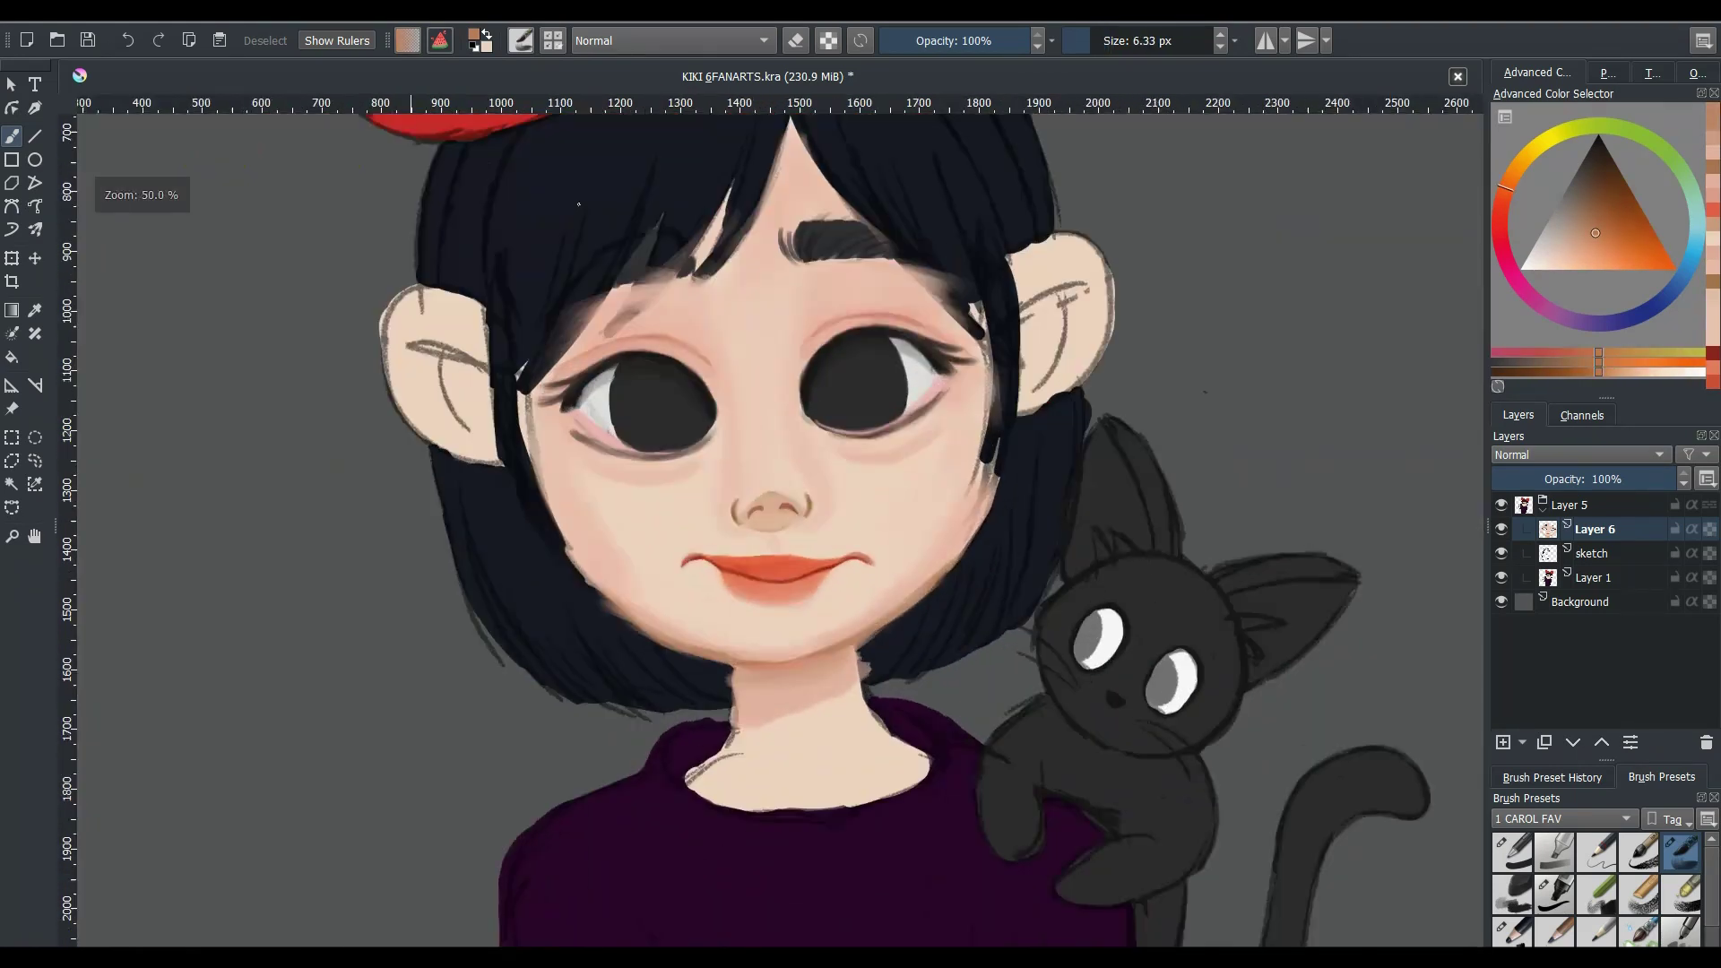
pyautogui.hotkey('ctrl', 's')
pyautogui.press('d')
pyautogui.moveTo(596, 605); pyautogui.dragTo(627, 605)
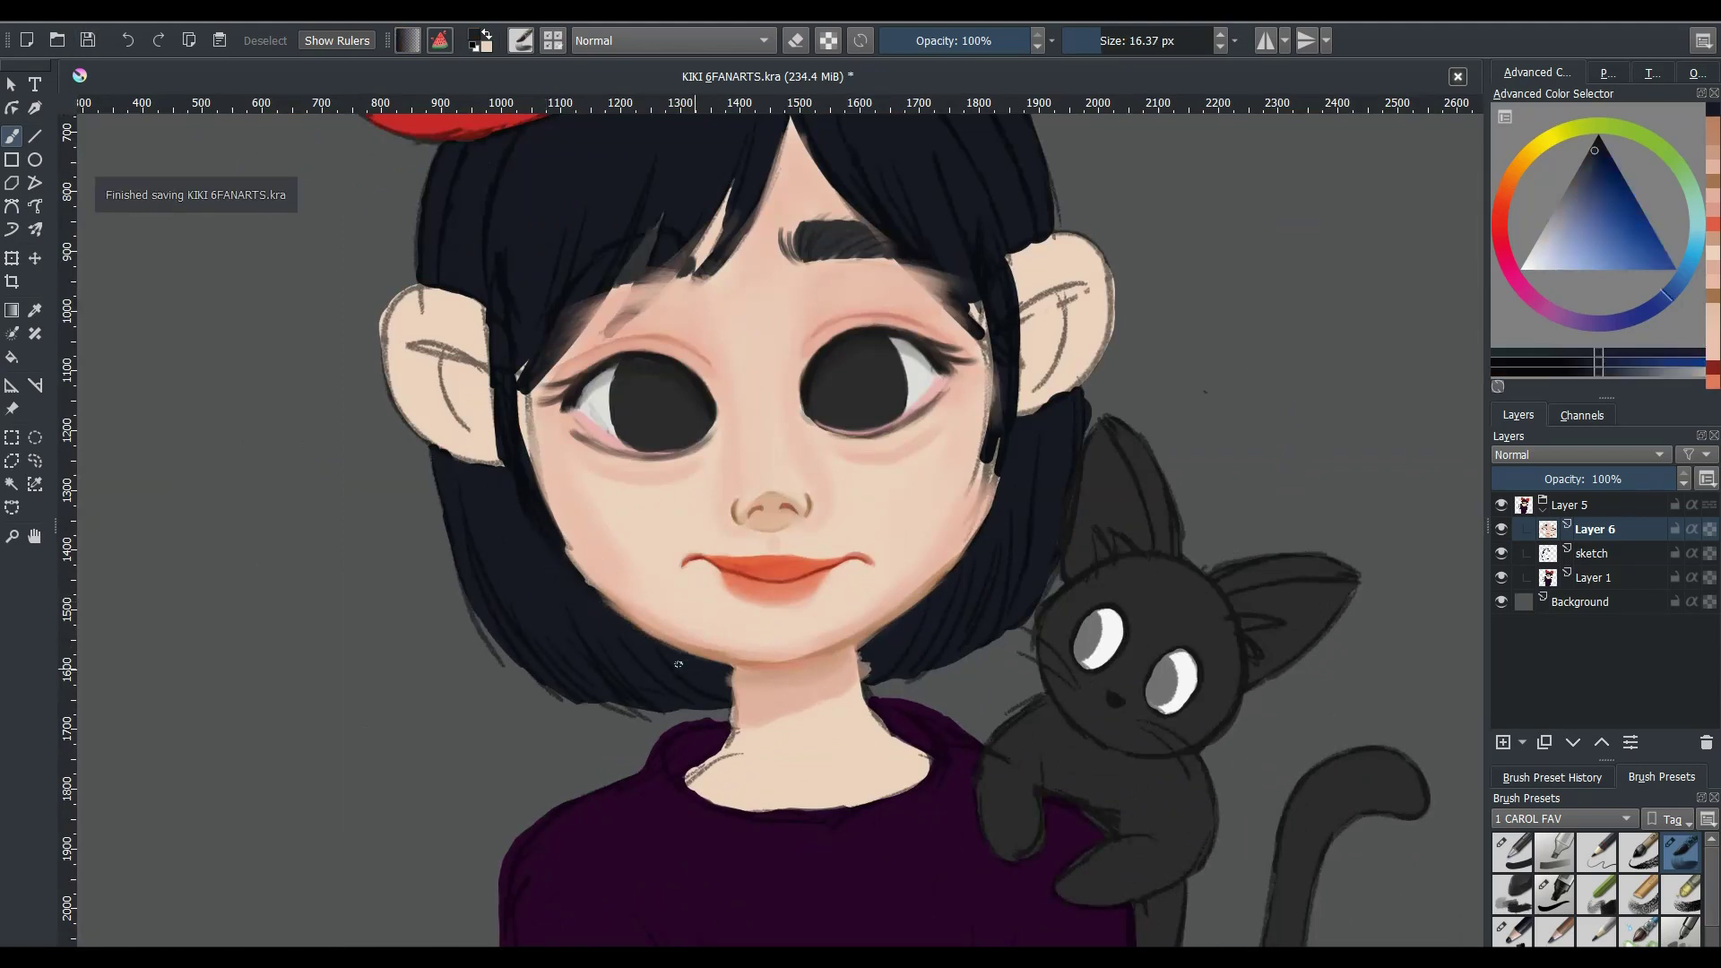
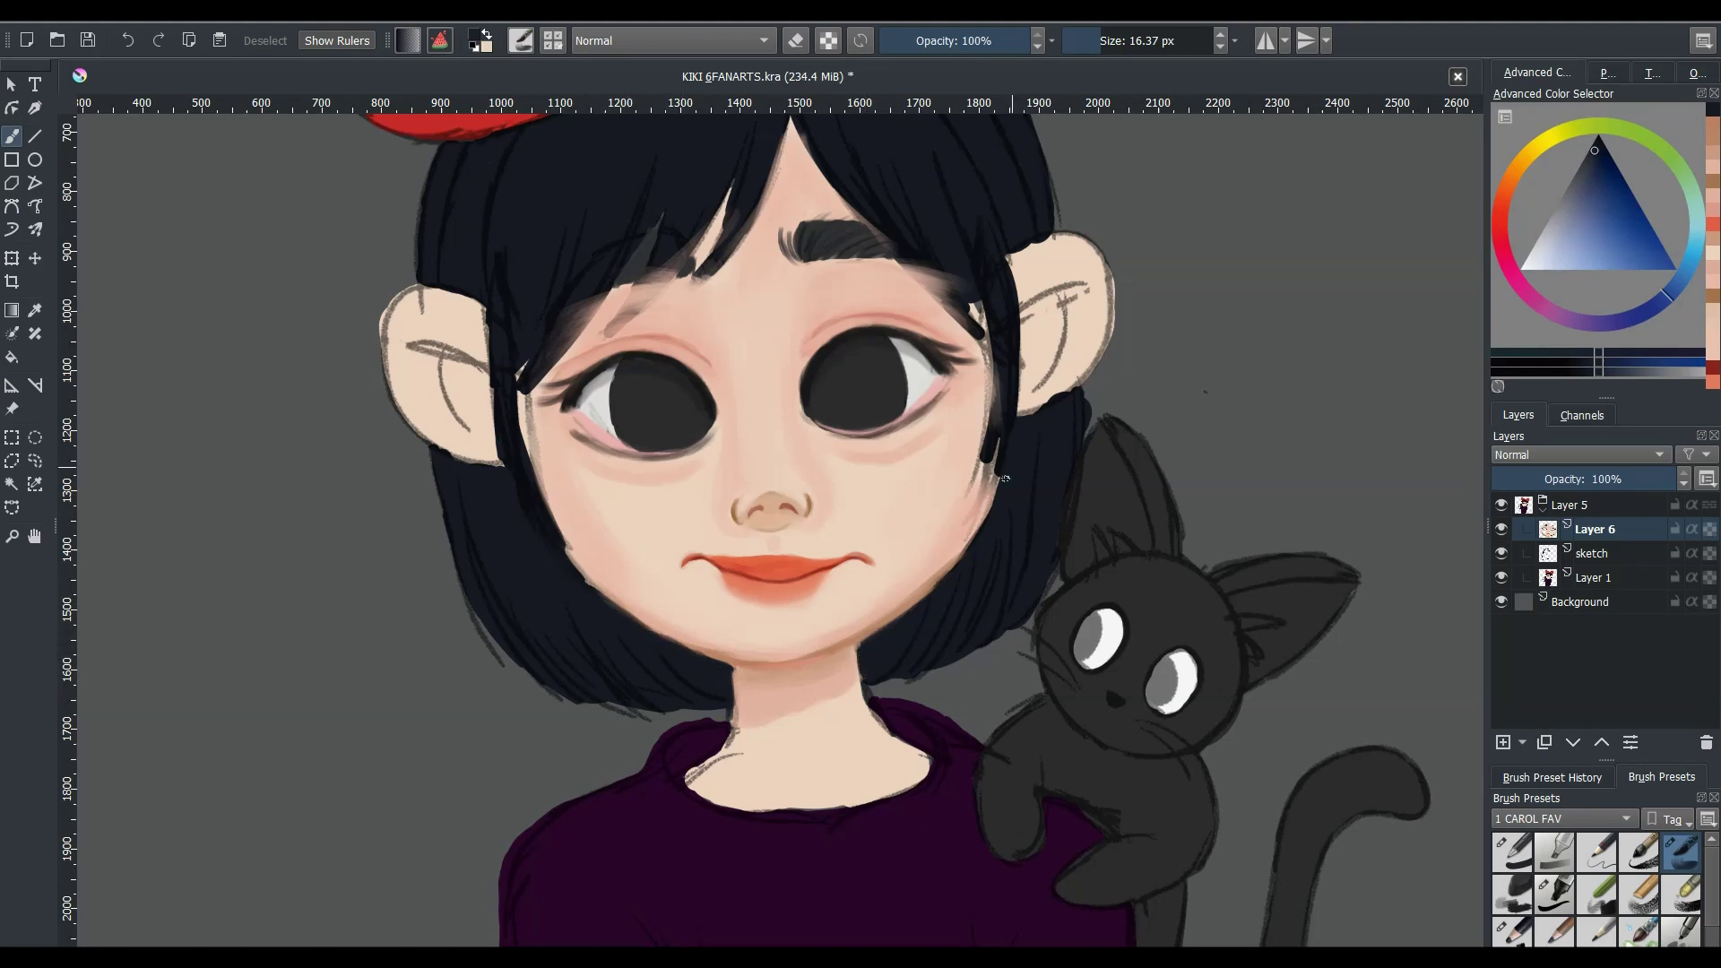
# - Check the drawing in a mirrored view, restore it, and save the painting
pyautogui.press('m')
pyautogui.press('m')
pyautogui.hotkey('ctrl', 's')
pyautogui.scroll(-2, 542, 644)
pyautogui.scroll(-1, 861, 574)
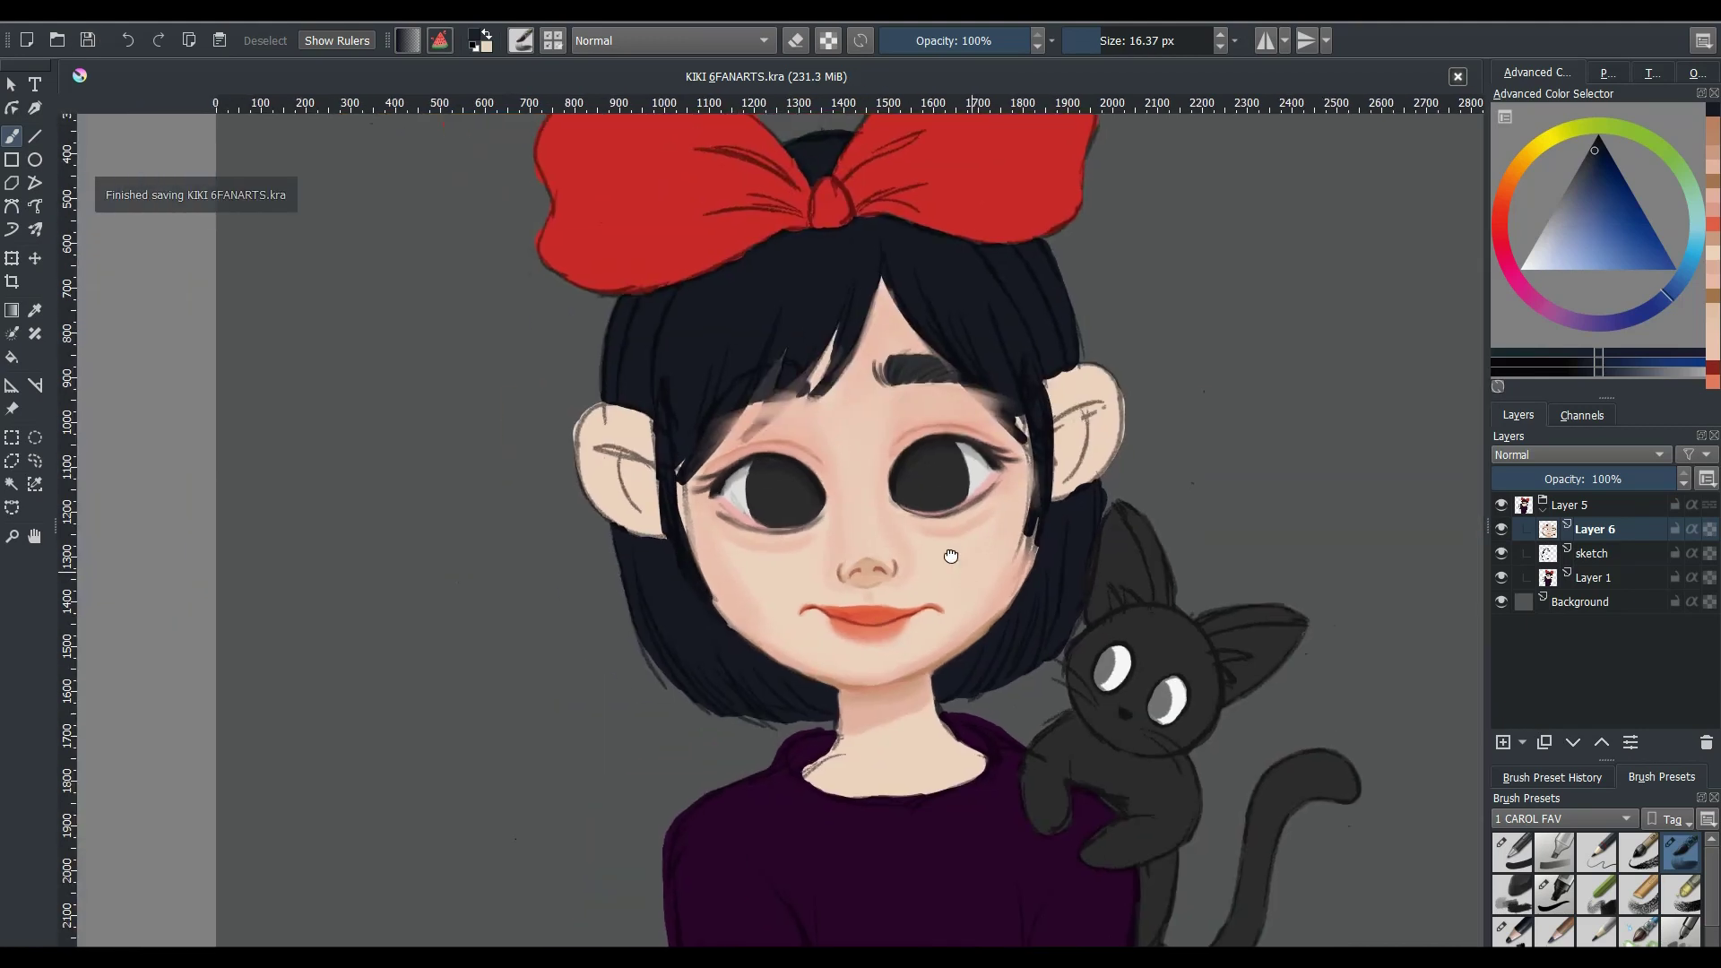
# - Pick a lighter peach skin colour, undoing a stray ear stroke, and add Layer 7 above Layer 6
pyautogui.keyDown('ctrl'); pyautogui.click(856, 598); pyautogui.keyUp('ctrl')
pyautogui.scroll(2, 856, 598)
pyautogui.scroll(1, 856, 598)
pyautogui.moveTo(1121, 404)
pyautogui.mouseDown()
pyautogui.moveTo(1166, 381)
pyautogui.moveTo(1152, 520)
pyautogui.mouseUp()
pyautogui.hotkey('ctrl', 'z')
pyautogui.hotkey('ctrl', 'z')
pyautogui.keyDown('ctrl'); pyautogui.click(1208, 423); pyautogui.keyUp('ctrl')
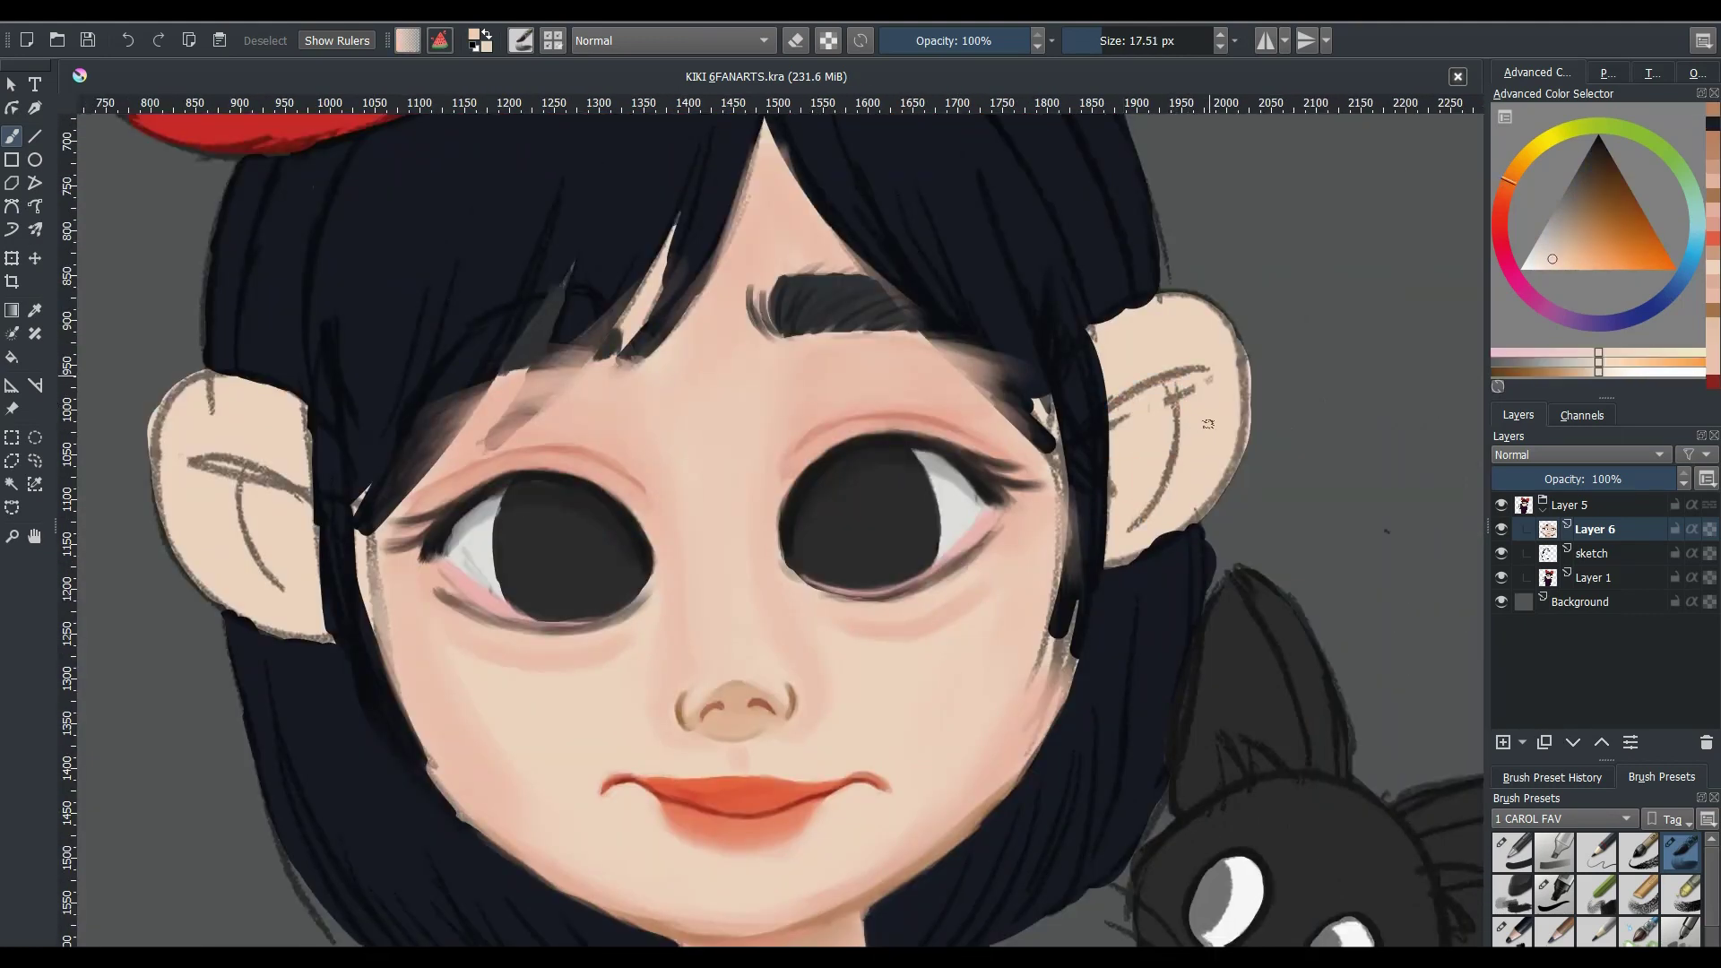
pyautogui.click(1504, 742)
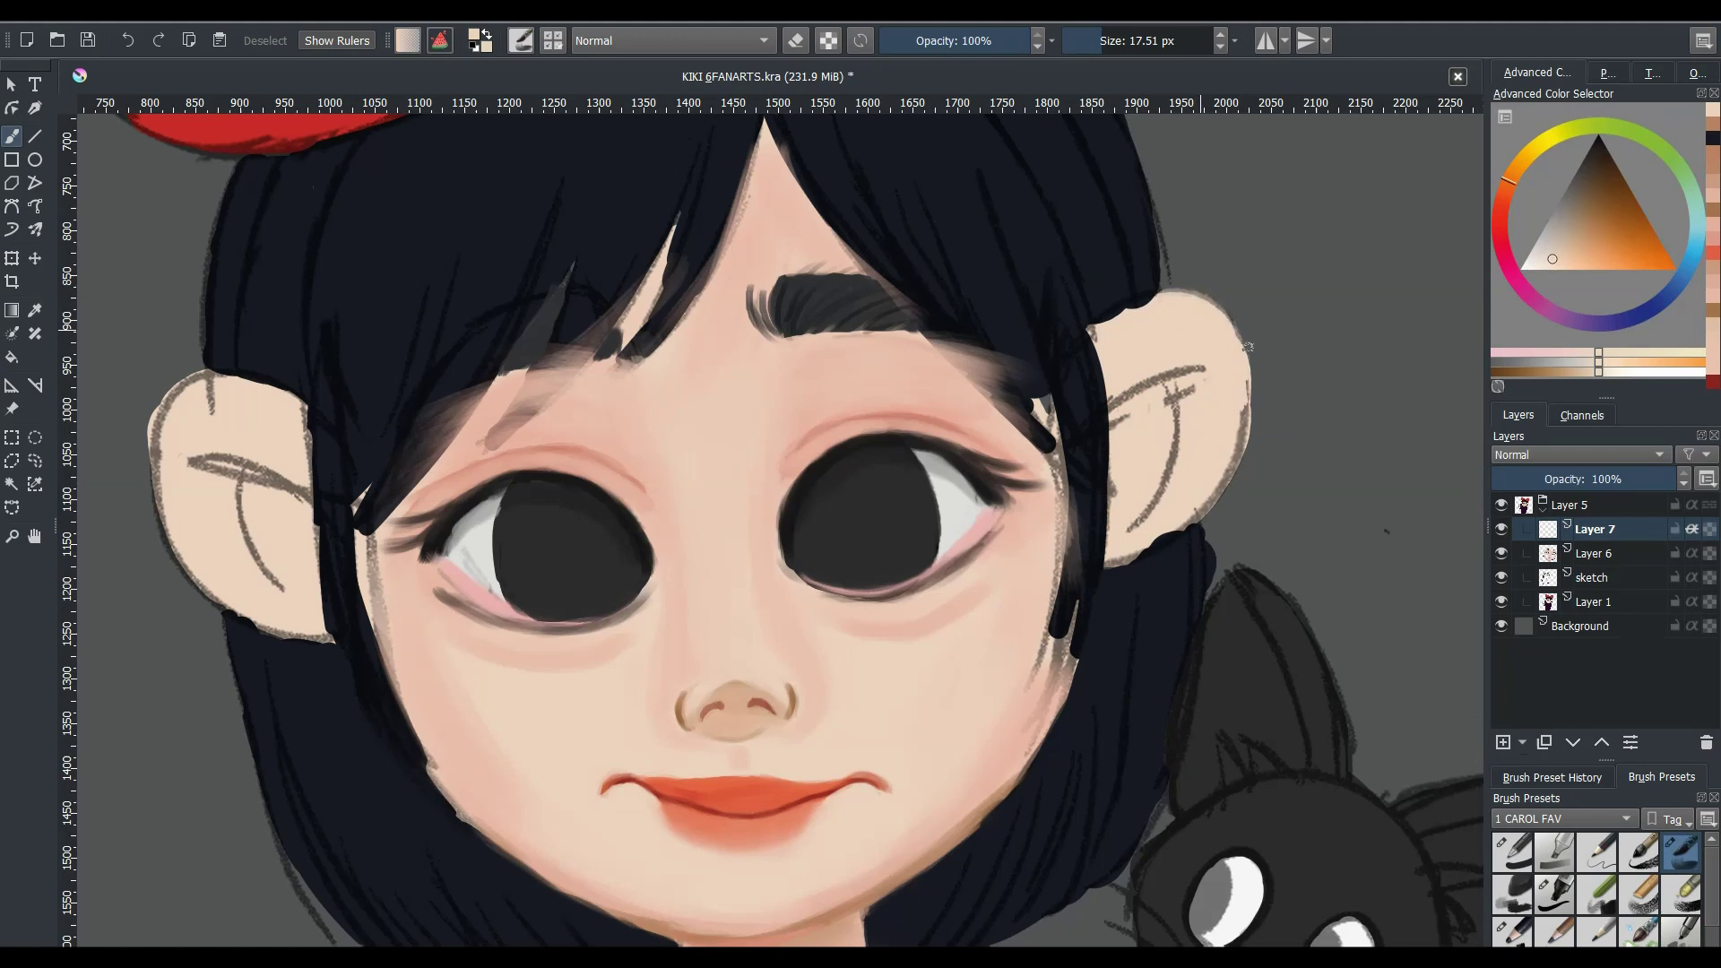
# - Cover the sketch lines on both ears with peach, save, and round off the left ear
pyautogui.moveTo(1248, 347)
pyautogui.mouseDown()
pyautogui.moveTo(1241, 502)
pyautogui.moveTo(1111, 560)
pyautogui.moveTo(1220, 502)
pyautogui.mouseUp()
pyautogui.moveTo(1193, 358); pyautogui.dragTo(1184, 448)
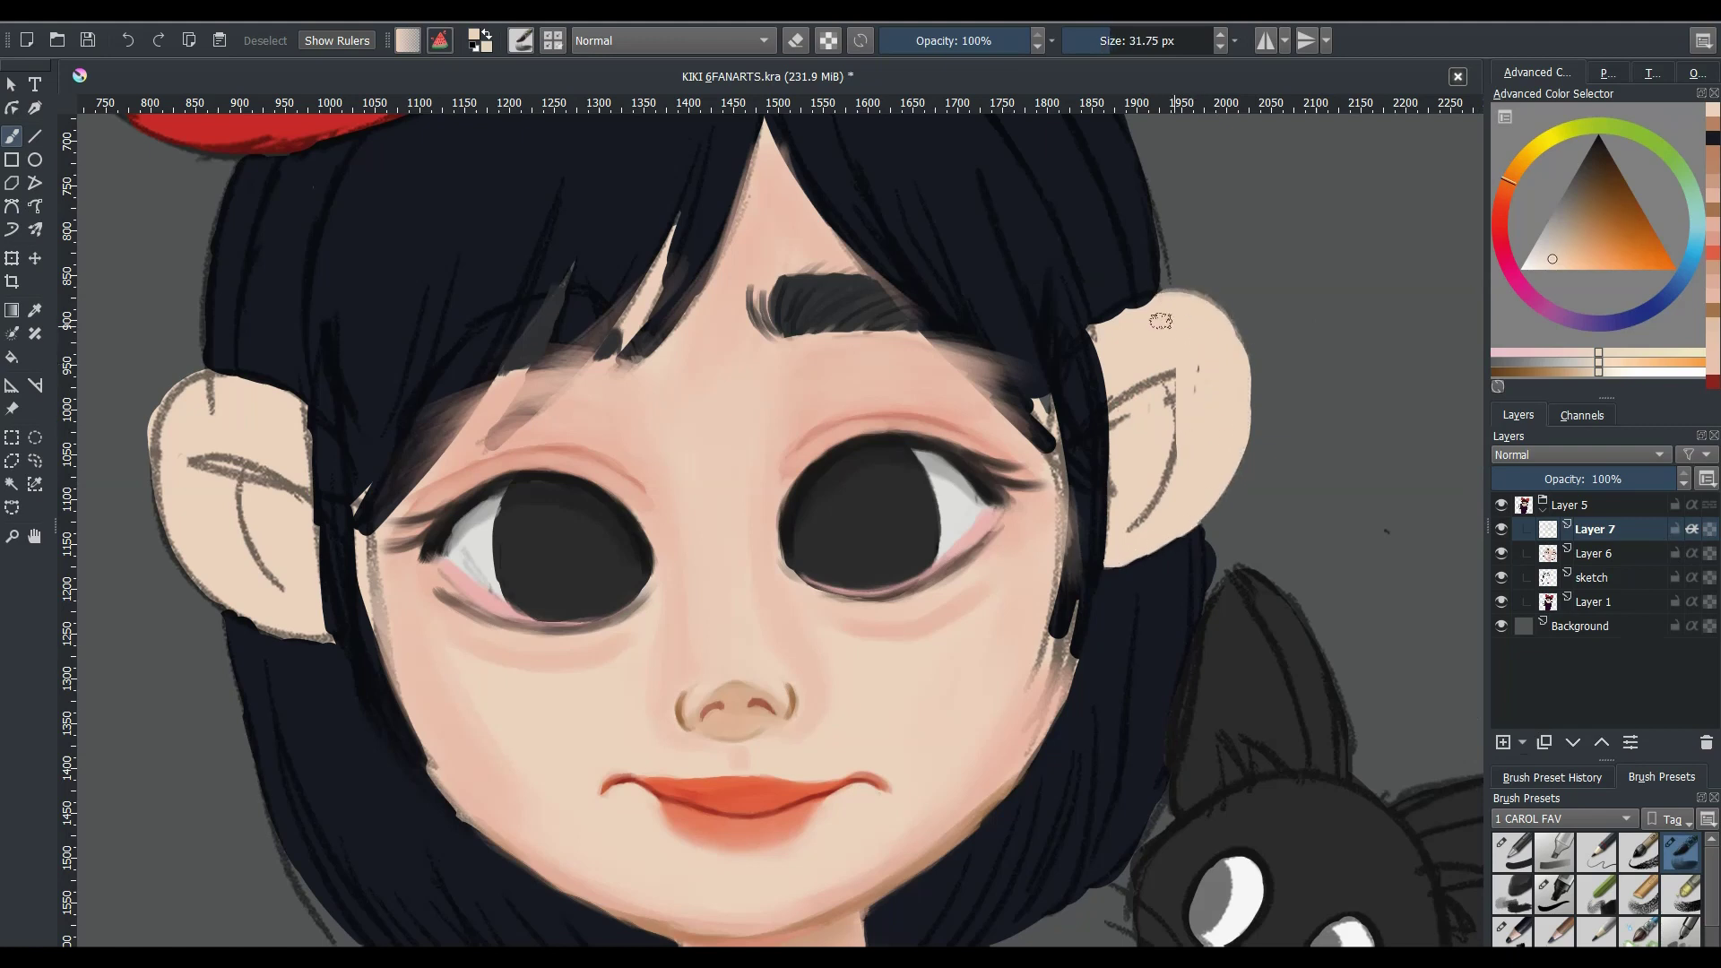
pyautogui.moveTo(1161, 321)
pyautogui.mouseDown()
pyautogui.moveTo(1111, 336)
pyautogui.moveTo(1161, 422)
pyautogui.moveTo(1158, 493)
pyautogui.moveTo(1111, 476)
pyautogui.mouseUp()
pyautogui.moveTo(1138, 384); pyautogui.dragTo(1121, 426)
pyautogui.press('-')
pyautogui.press('-')
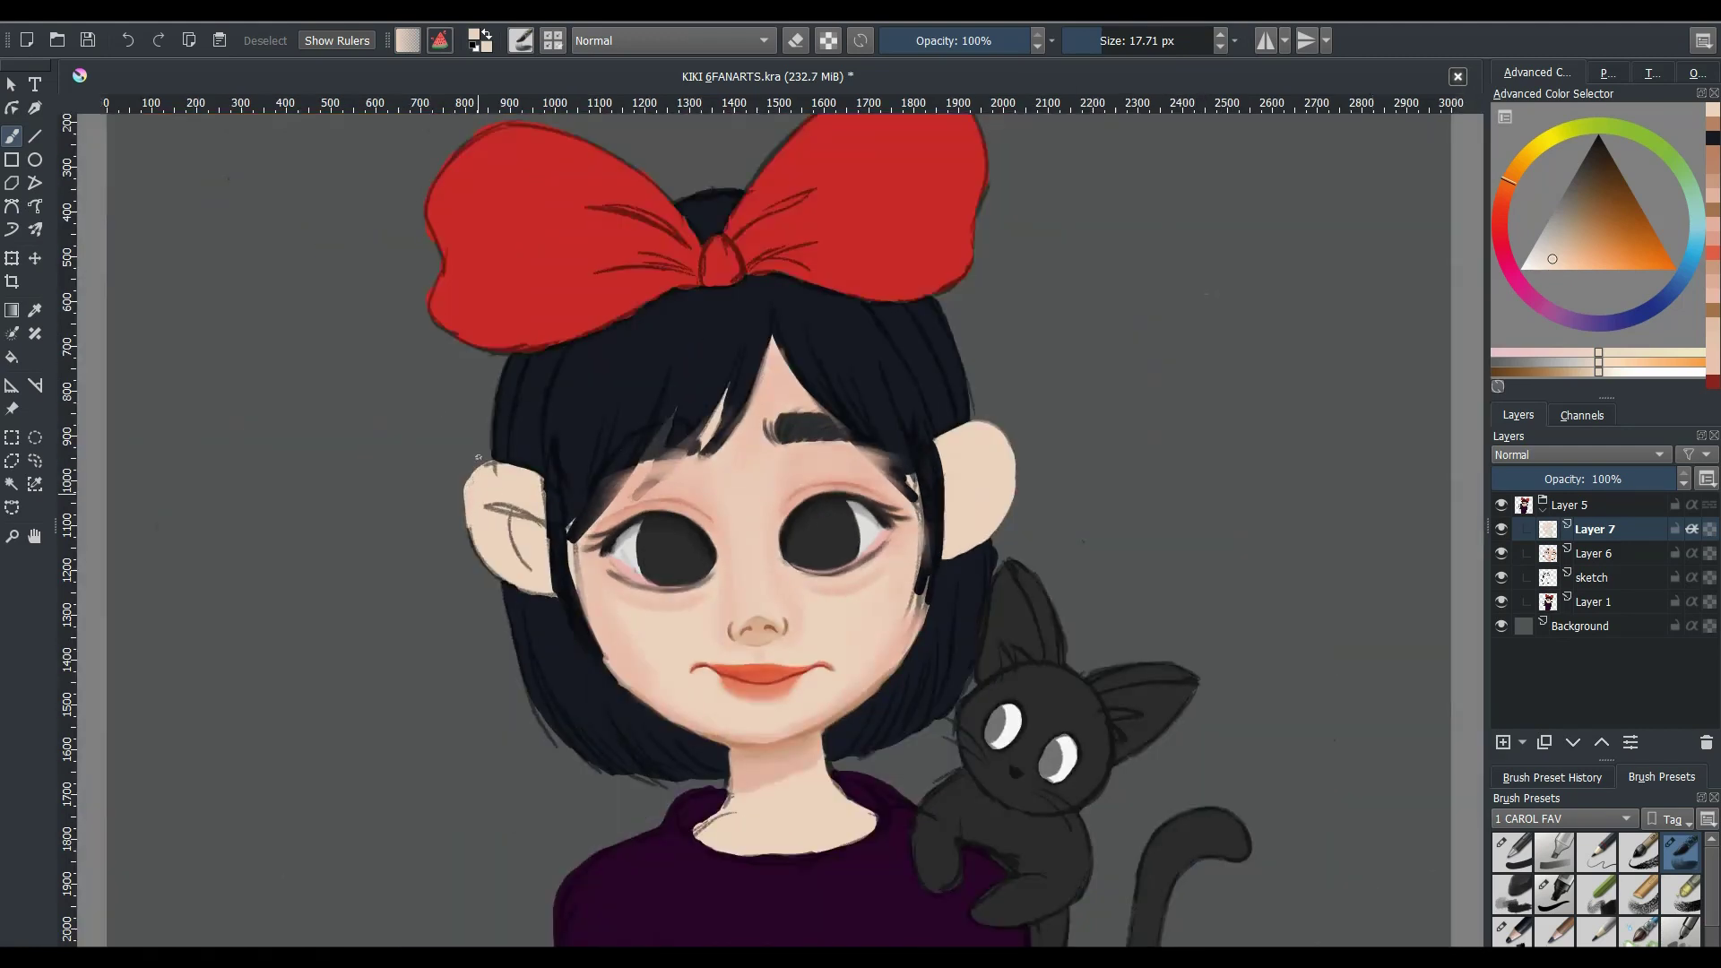
pyautogui.press('+')
pyautogui.moveTo(400, 582)
pyautogui.mouseDown()
pyautogui.moveTo(421, 502)
pyautogui.moveTo(439, 565)
pyautogui.mouseUp()
pyautogui.hotkey('ctrl', 's')
pyautogui.moveTo(452, 458); pyautogui.dragTo(459, 488)
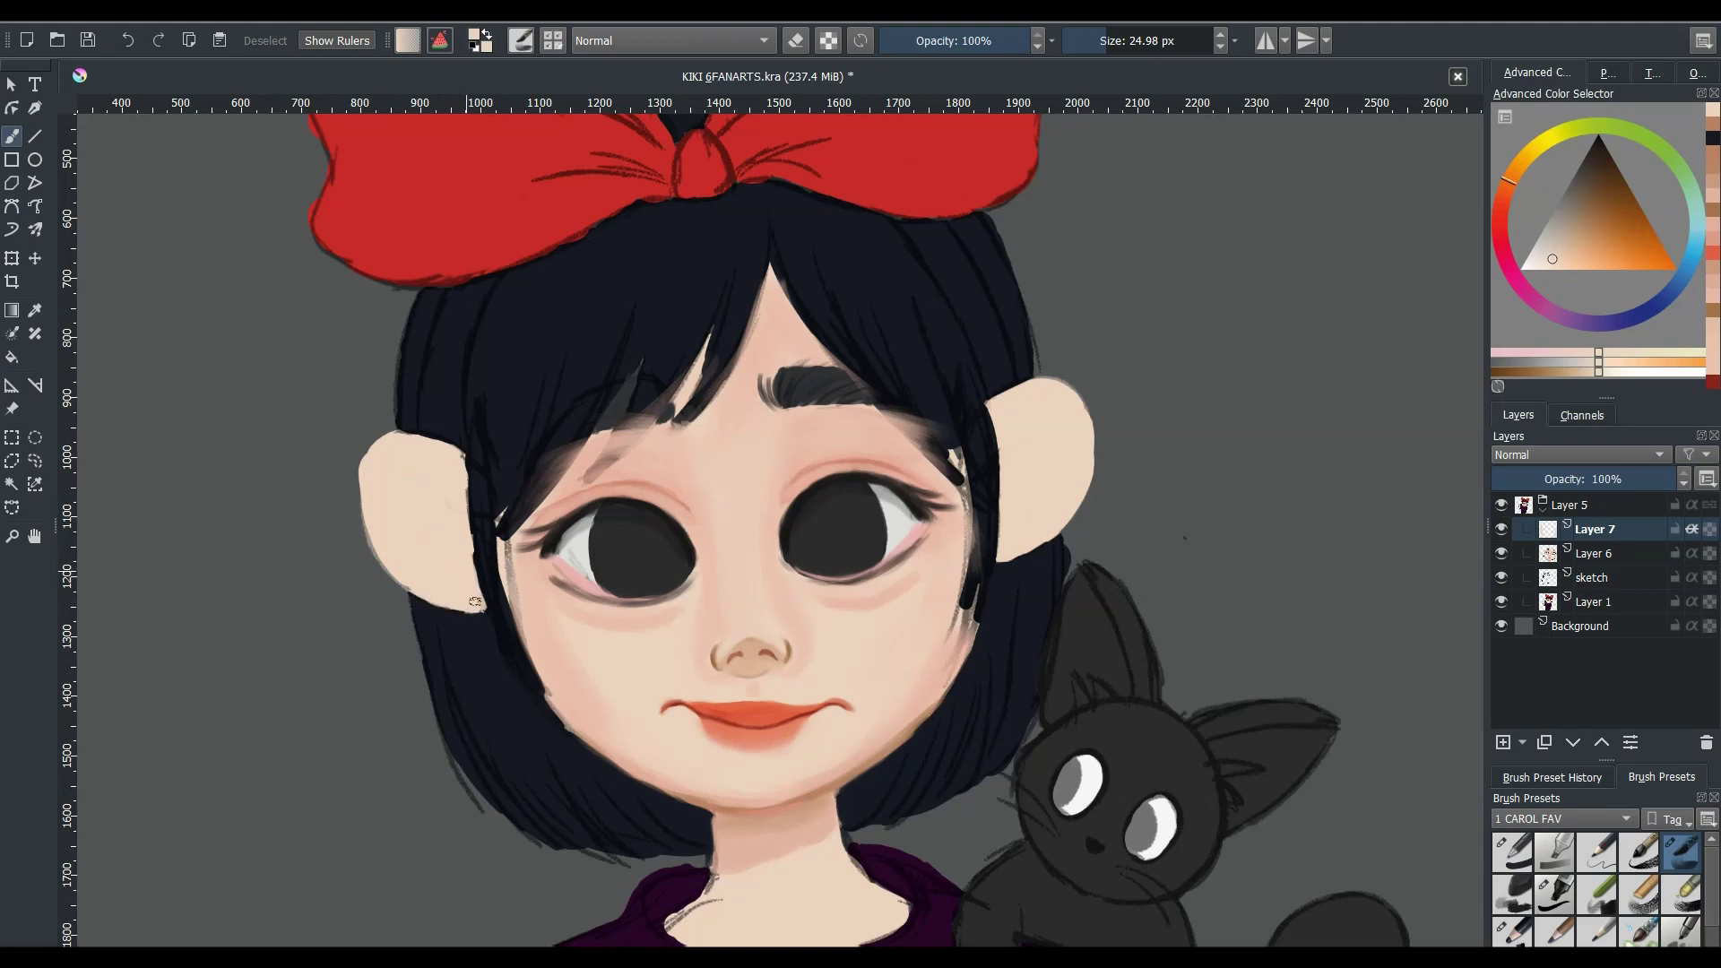
pyautogui.moveTo(459, 461); pyautogui.dragTo(484, 605)
# - Repaint navy hair along the left ear and both face edges, covering the patch by the right eye
pyautogui.keyDown('ctrl'); pyautogui.click(489, 573); pyautogui.keyUp('ctrl')
pyautogui.moveTo(462, 449); pyautogui.dragTo(511, 649)
pyautogui.press('[')
pyautogui.moveTo(493, 488); pyautogui.dragTo(520, 641)
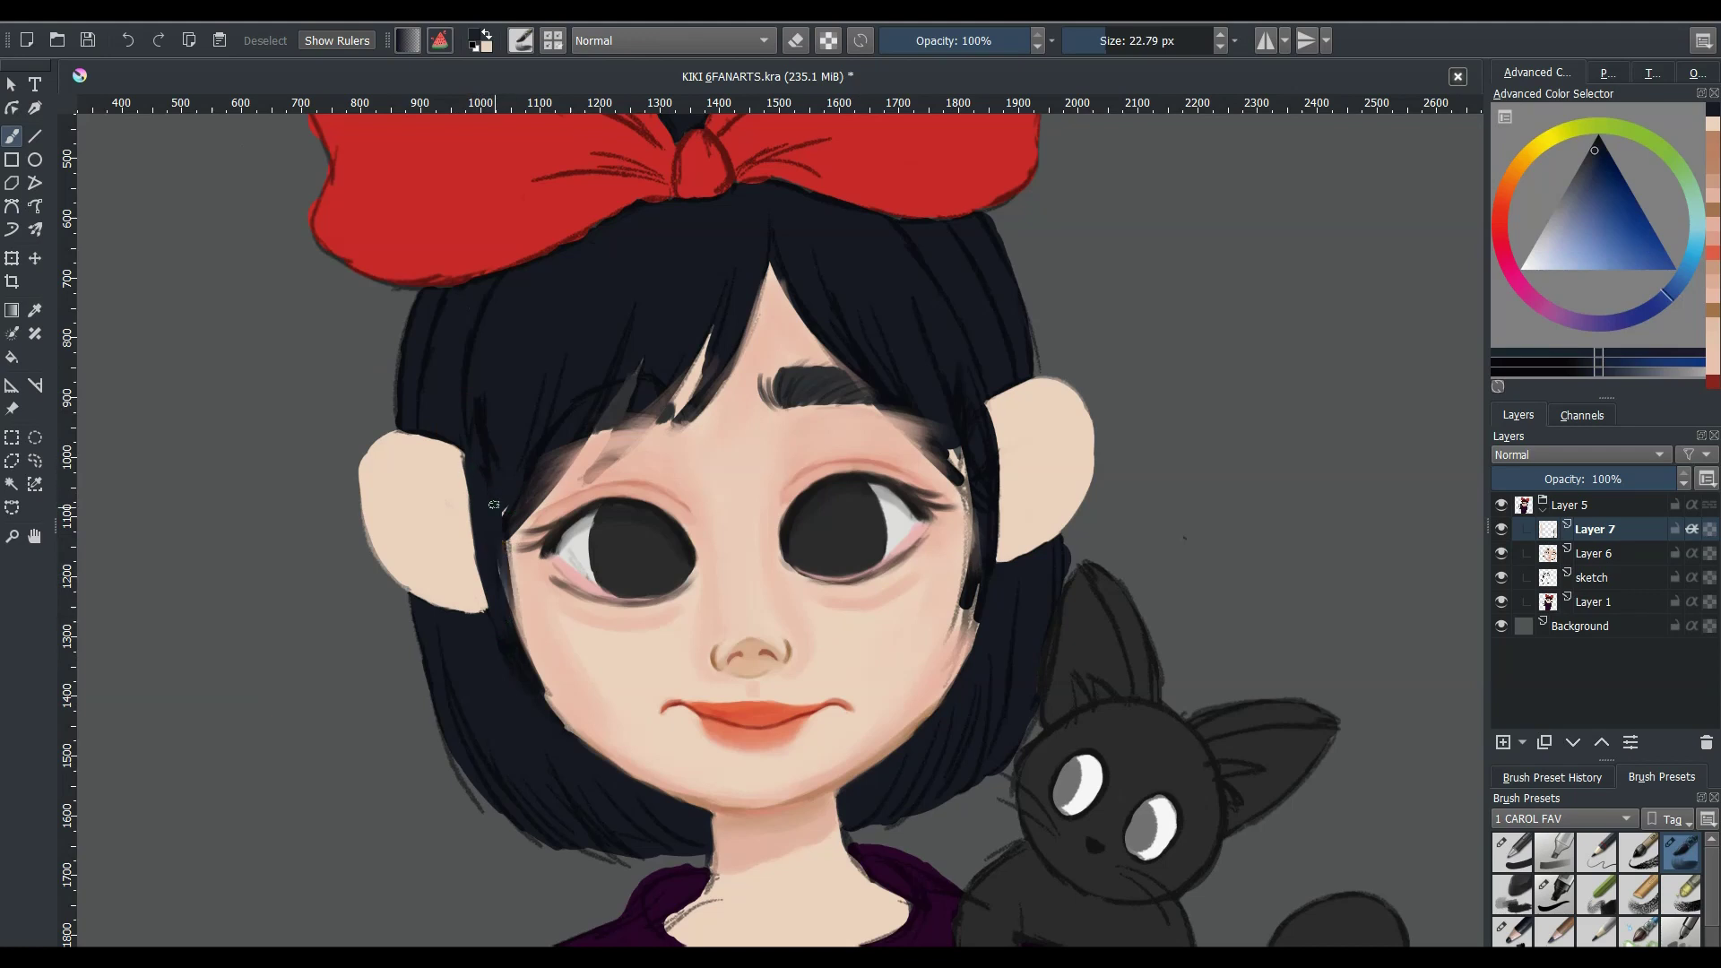
pyautogui.moveTo(961, 426)
pyautogui.mouseDown()
pyautogui.moveTo(979, 560)
pyautogui.moveTo(966, 664)
pyautogui.mouseUp()
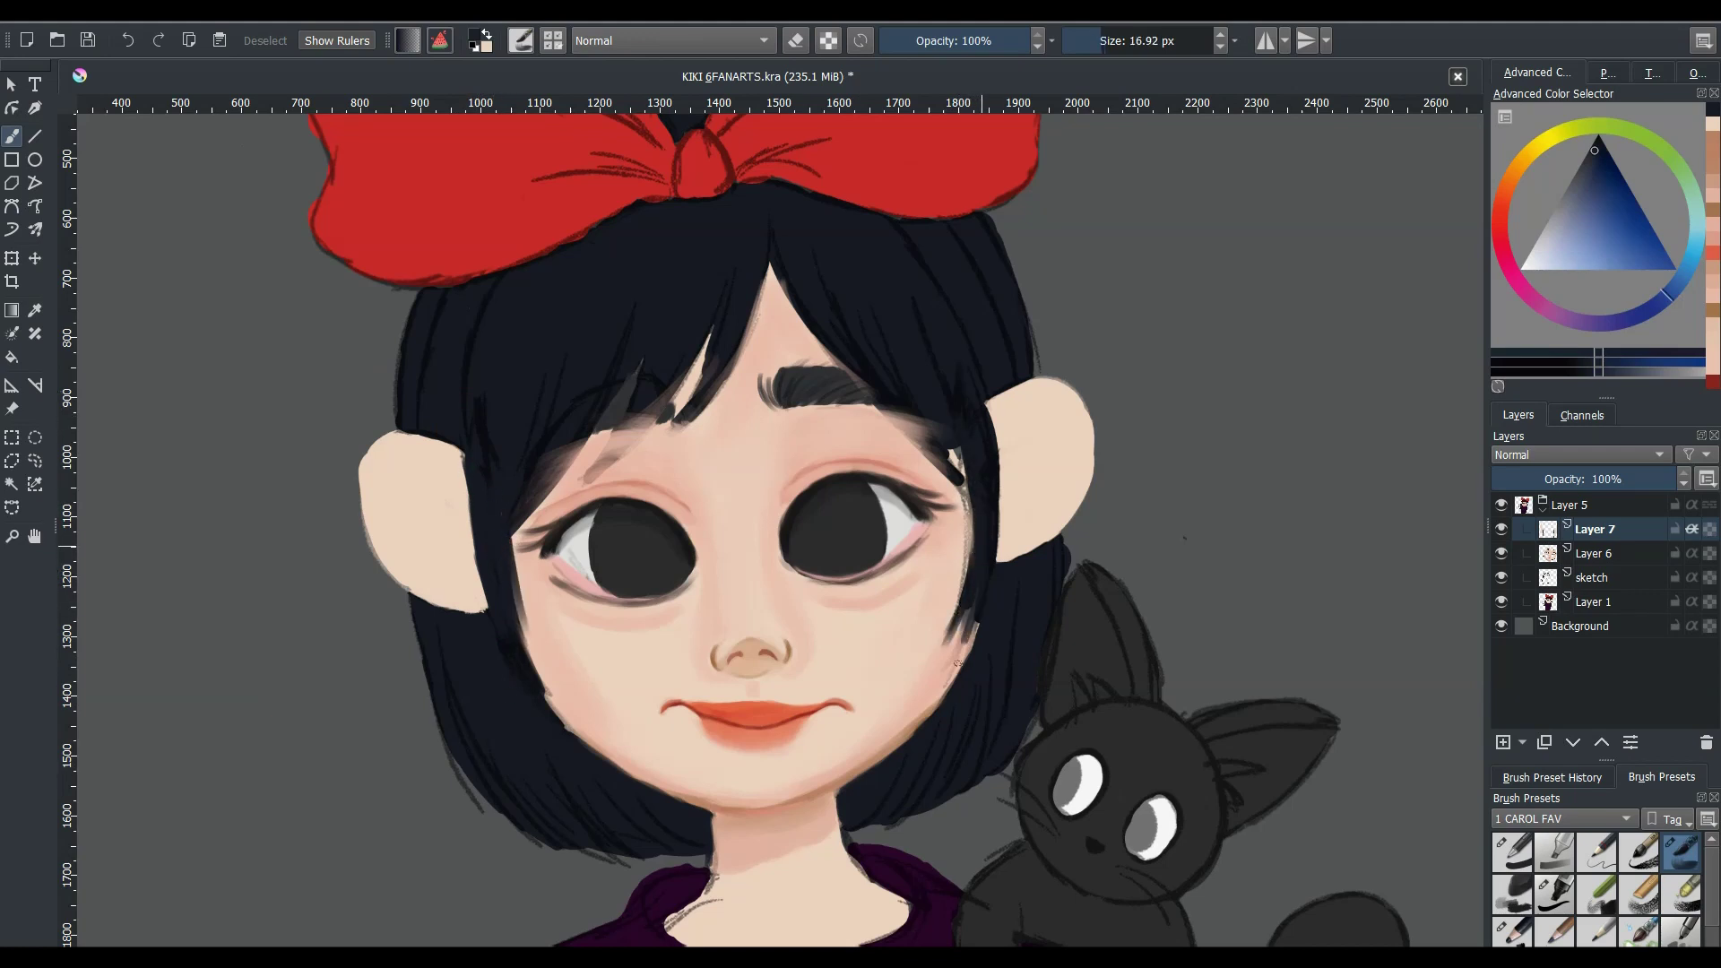
pyautogui.press('[')
pyautogui.moveTo(988, 415)
pyautogui.mouseDown()
pyautogui.moveTo(981, 583)
pyautogui.moveTo(965, 463)
pyautogui.mouseUp()
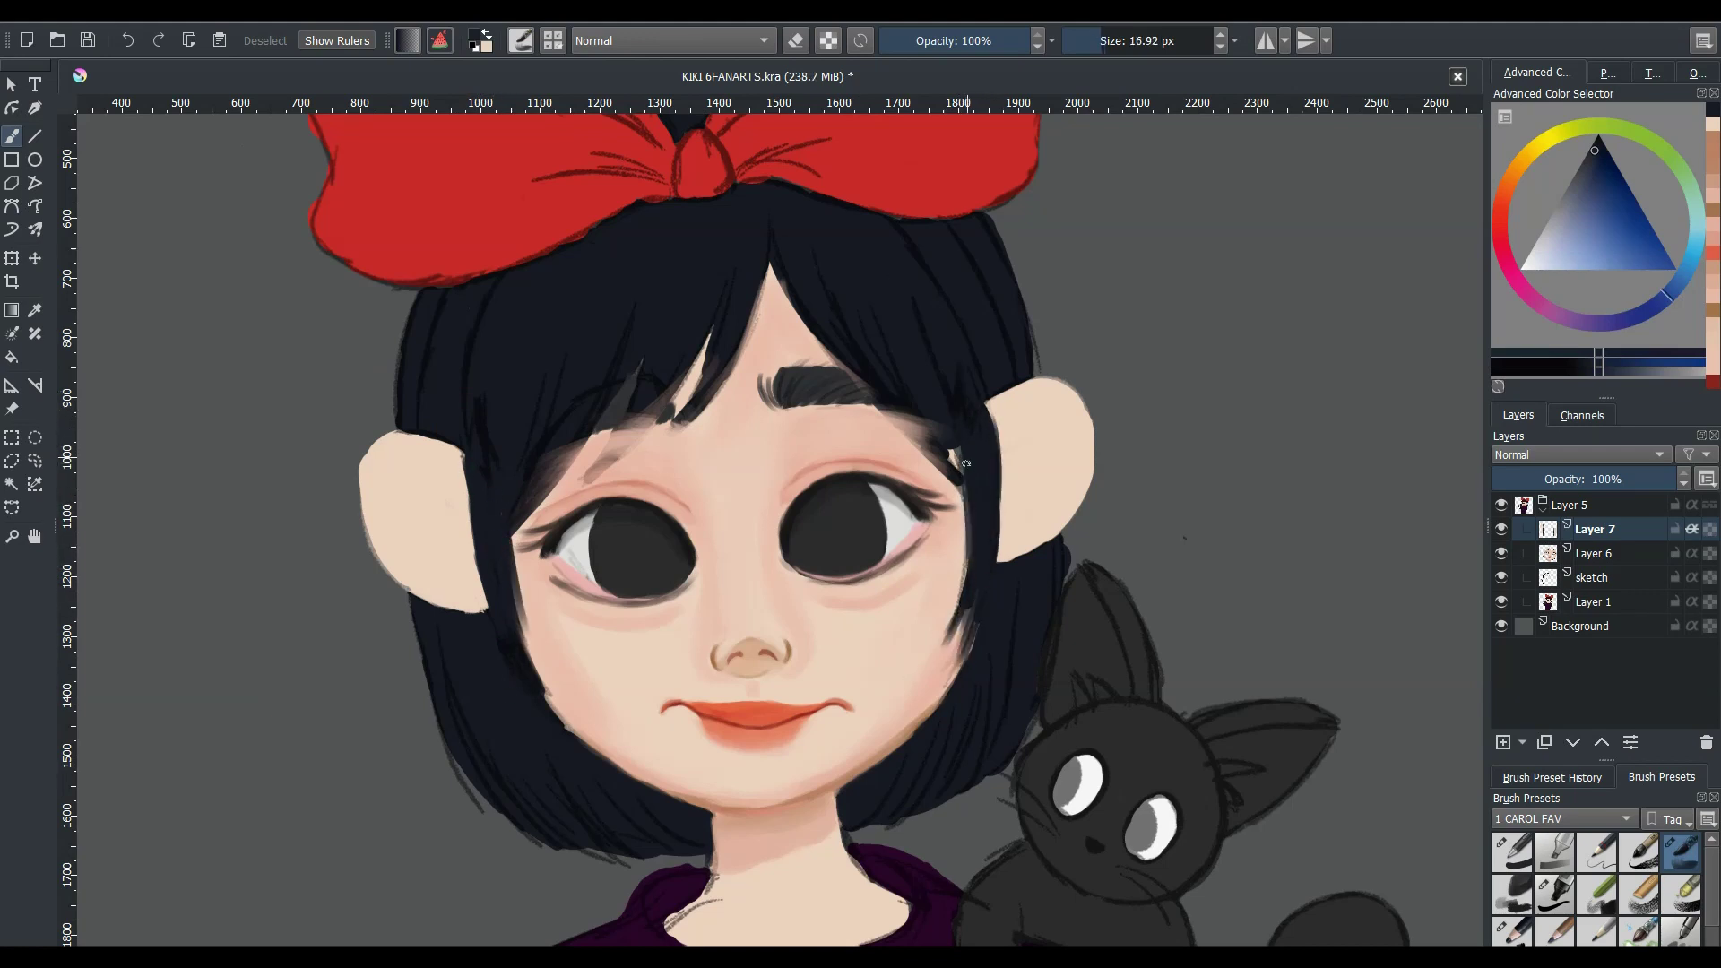
pyautogui.press(']')
# - Paint hair down the left ear's inner edge and touch up its outer edge in skin tone
pyautogui.keyDown('ctrl'); pyautogui.click(466, 345); pyautogui.keyUp('ctrl')
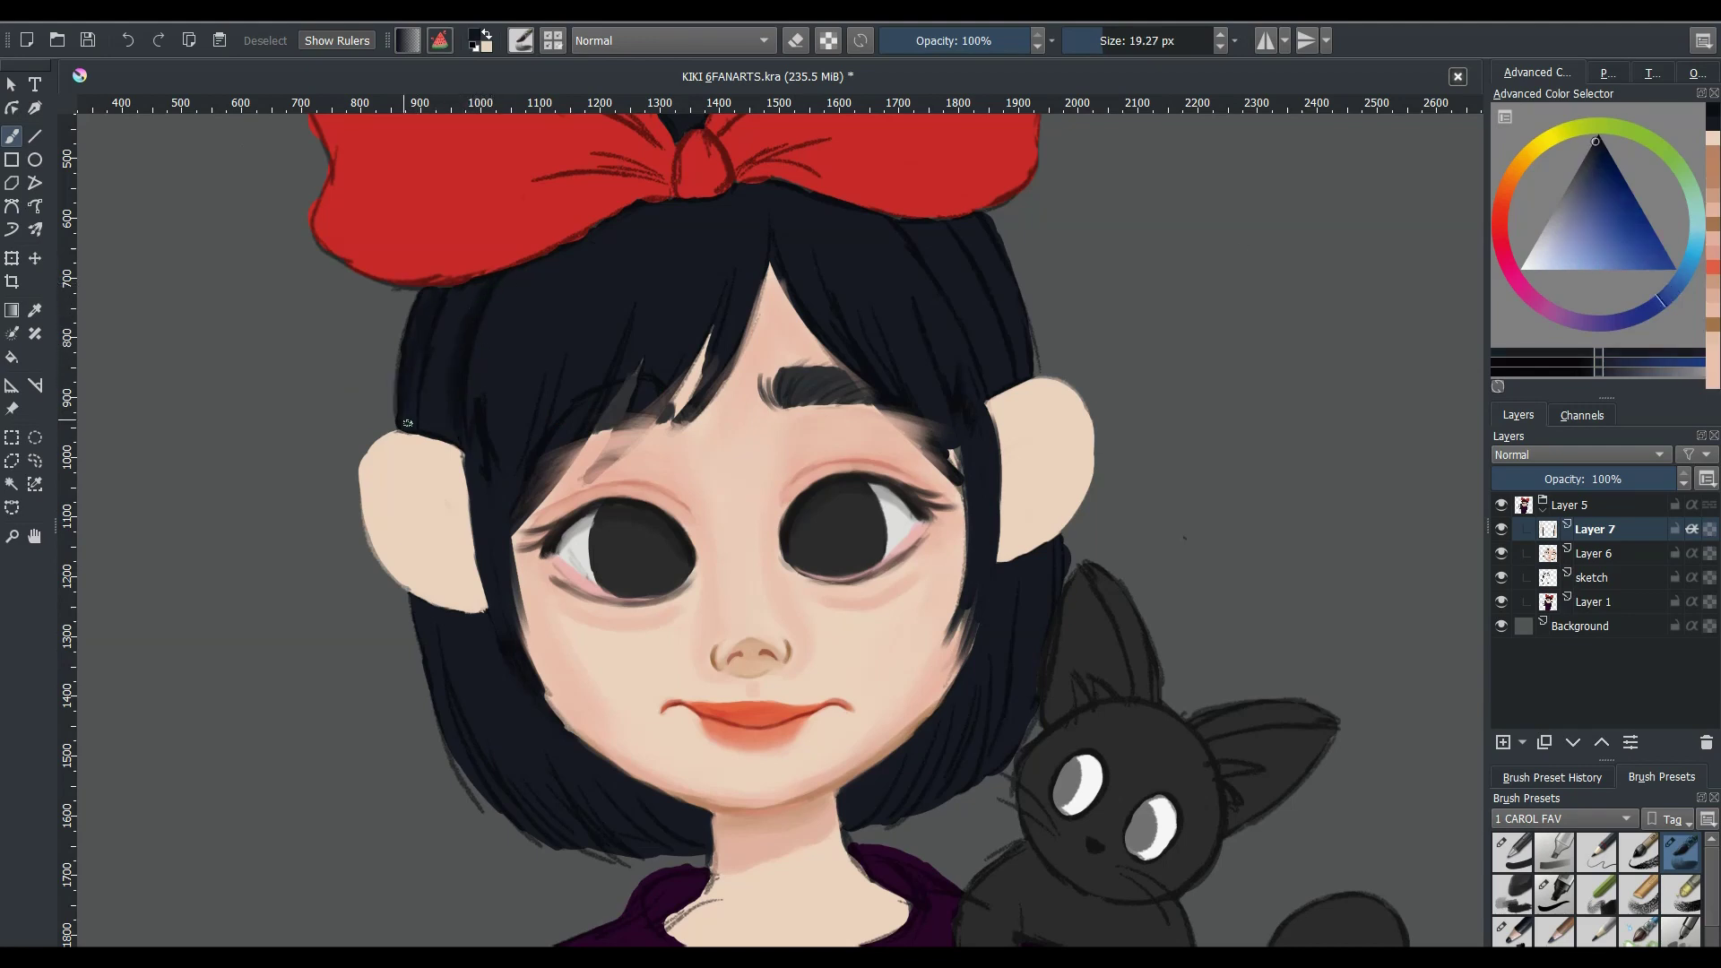
pyautogui.moveTo(460, 450); pyautogui.dragTo(484, 609)
pyautogui.keyDown('ctrl'); pyautogui.click(484, 464); pyautogui.keyUp('ctrl')
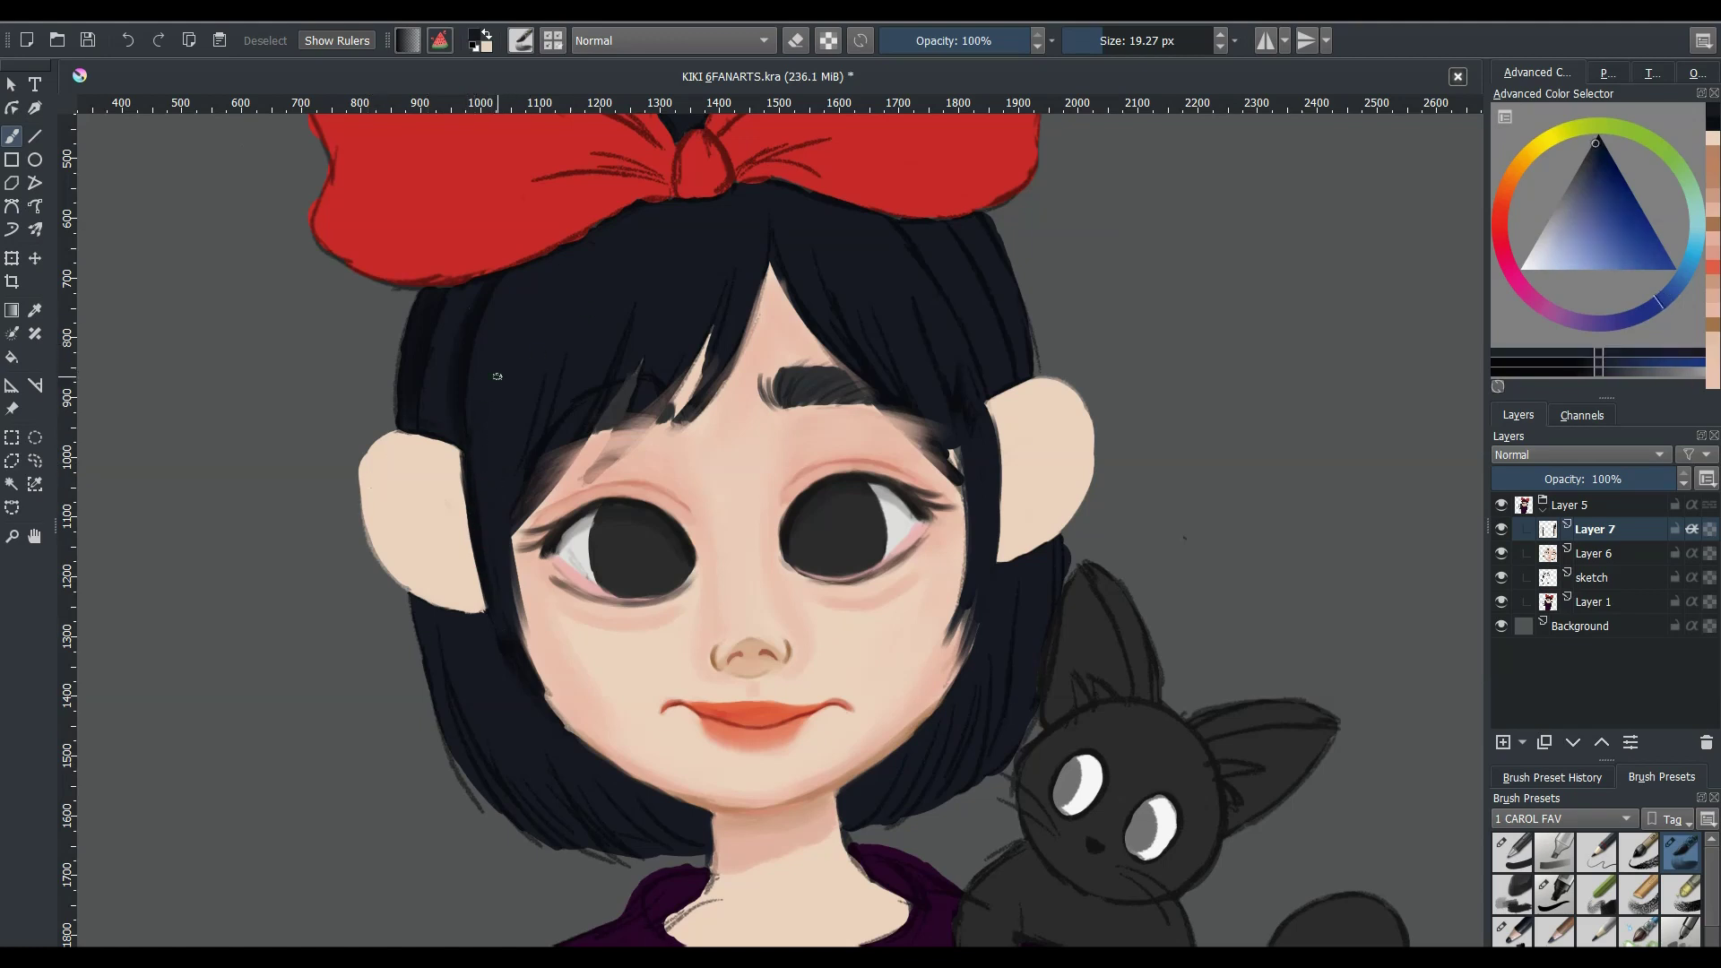
pyautogui.press('[')
pyautogui.press('[')
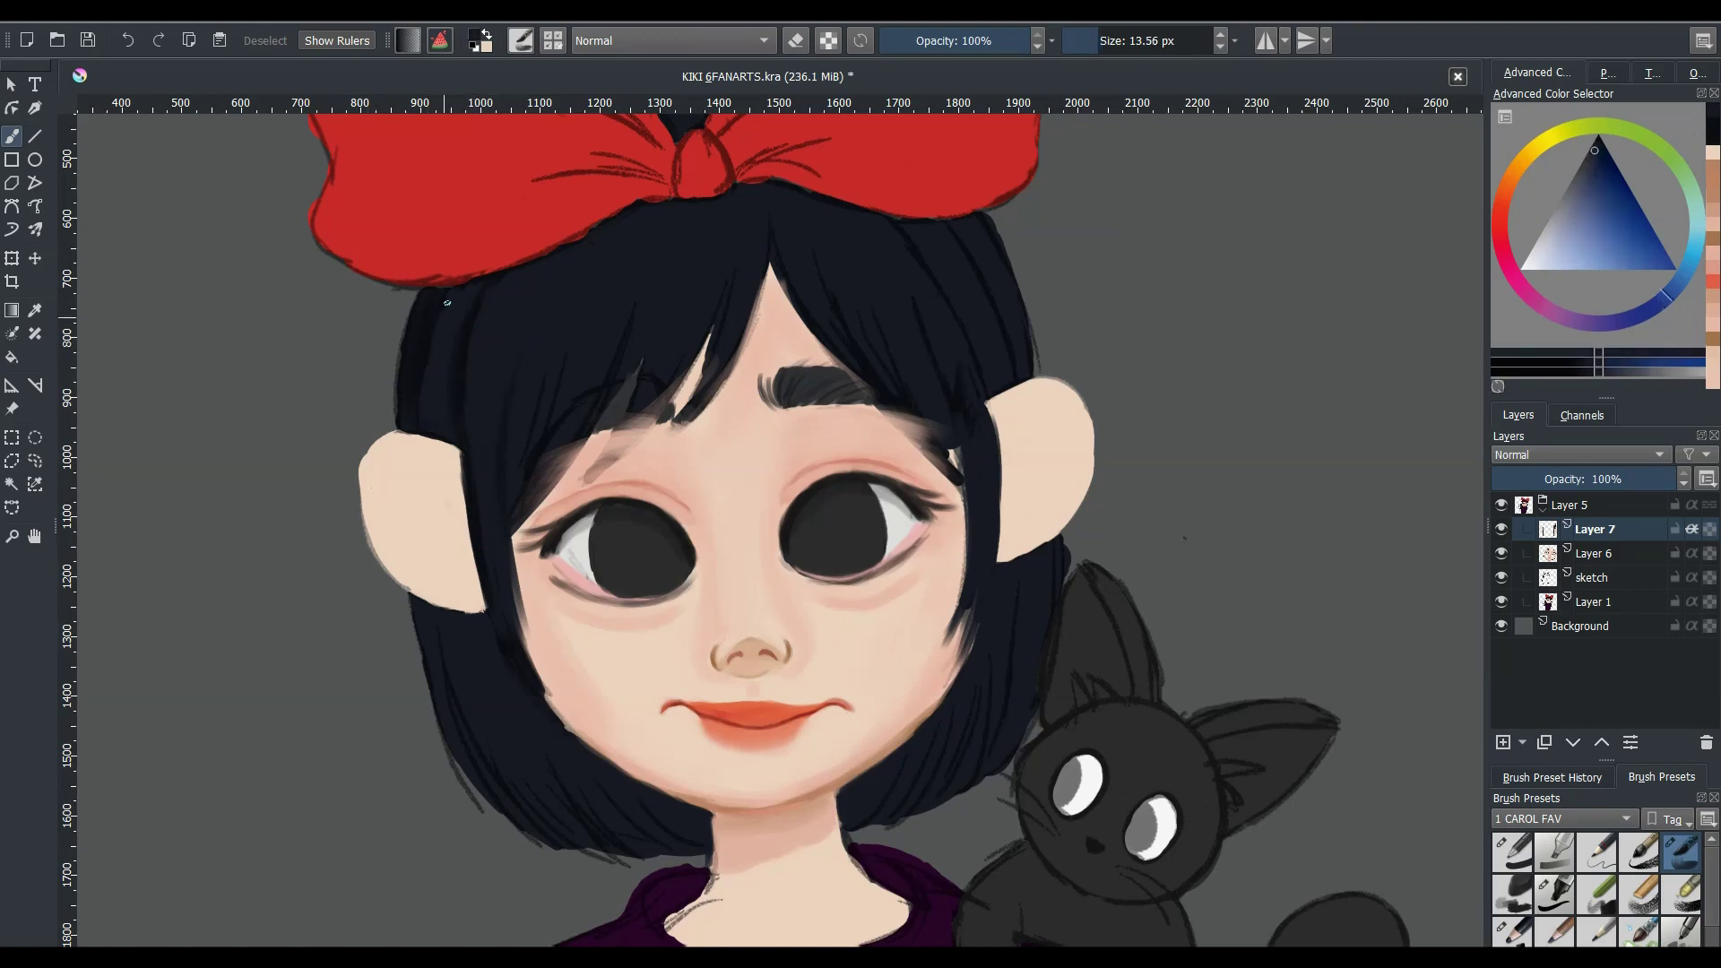
pyautogui.moveTo(370, 457); pyautogui.dragTo(406, 598)
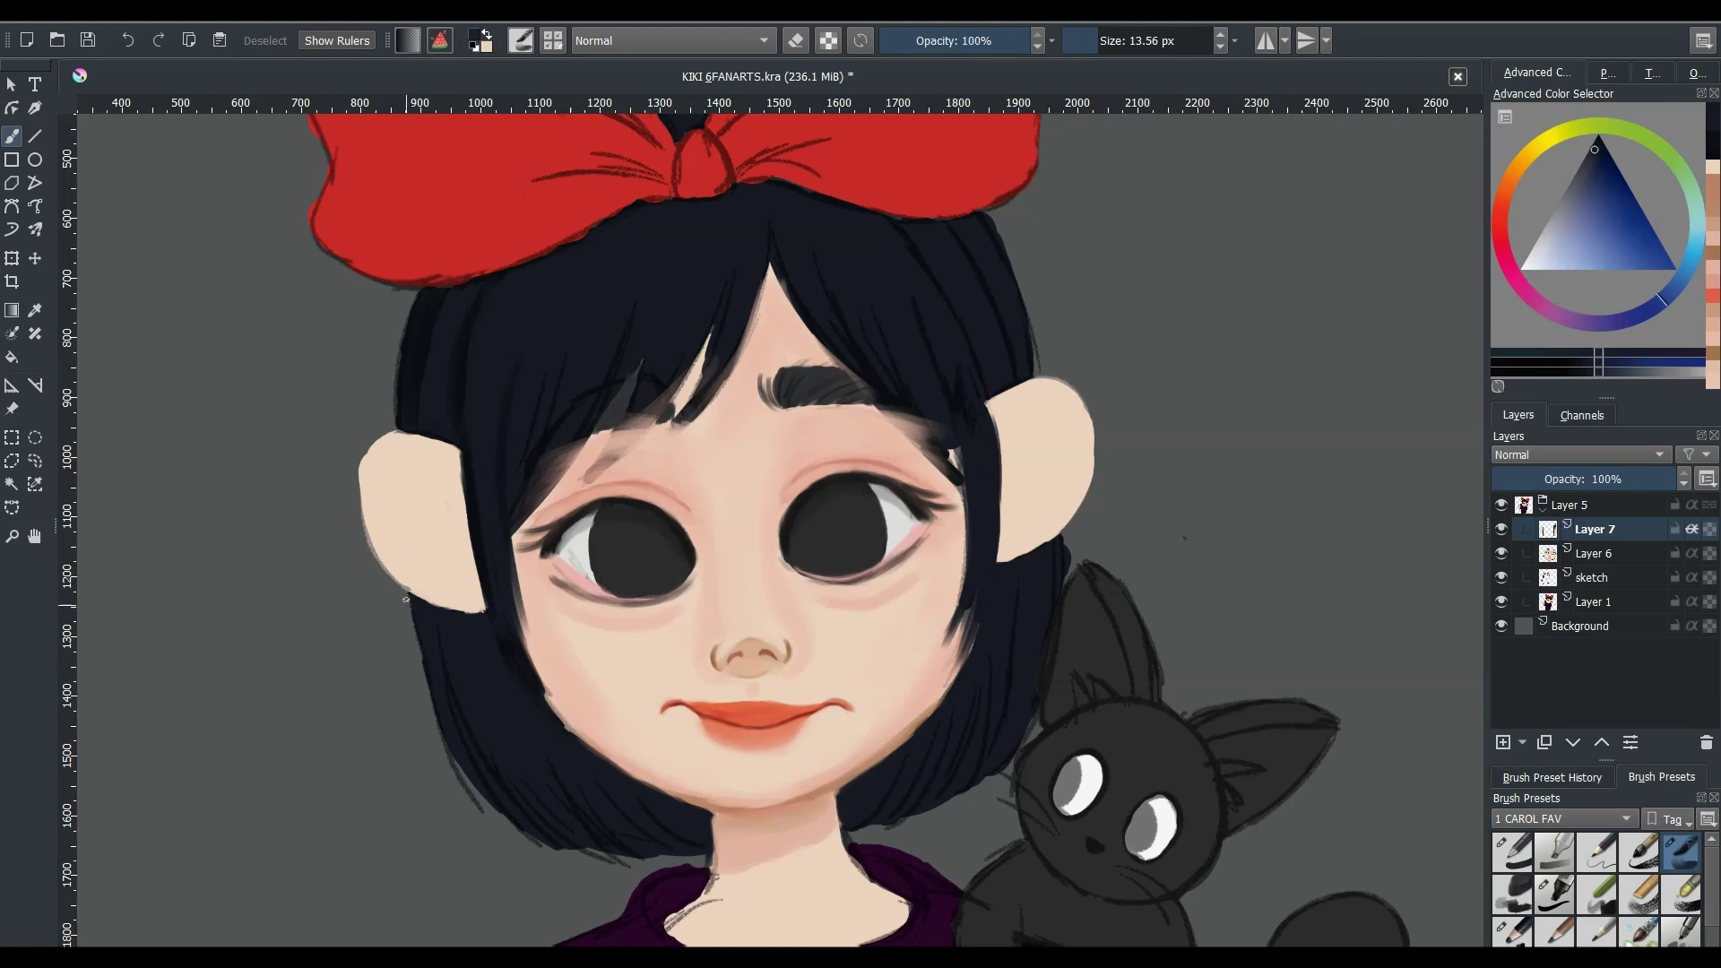
pyautogui.keyDown('ctrl'); pyautogui.click(449, 675); pyautogui.keyUp('ctrl')
pyautogui.press(']')
pyautogui.press(']')
pyautogui.press(']')
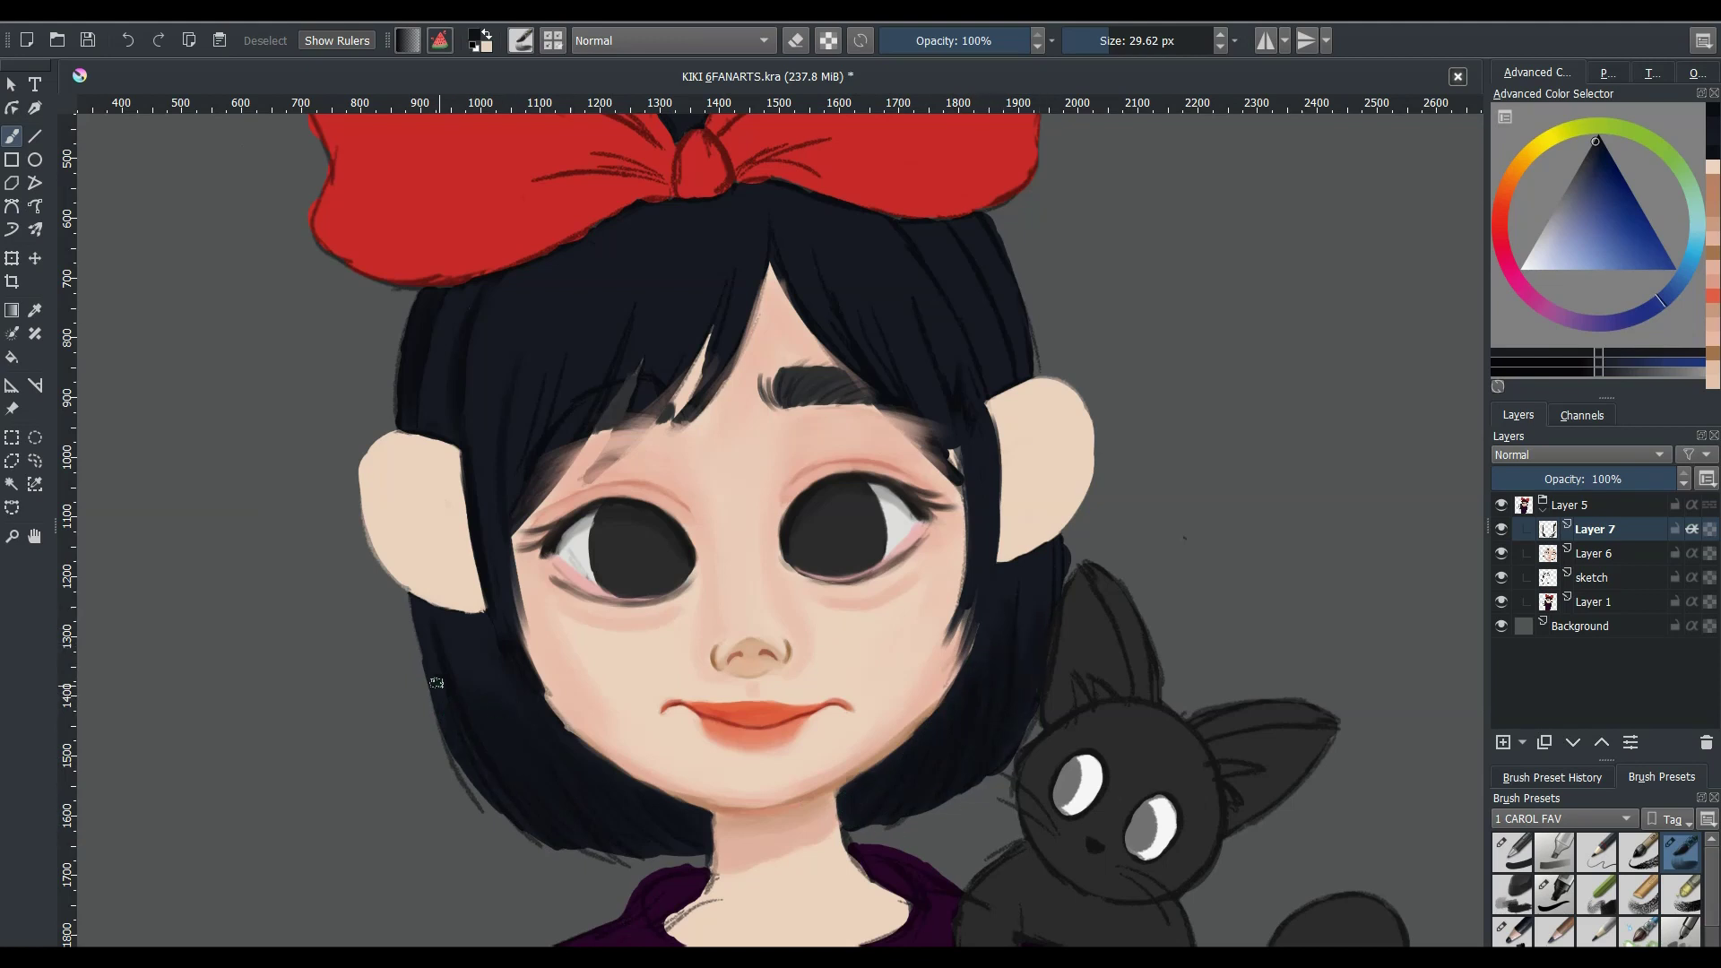
# - Paint hair beside the cheek and along the right ear's inner edge, plus a brown fold inside it
pyautogui.keyDown('ctrl'); pyautogui.click(971, 405); pyautogui.keyUp('ctrl')
pyautogui.keyDown('ctrl'); pyautogui.click(897, 269); pyautogui.keyUp('ctrl')
pyautogui.press('[')
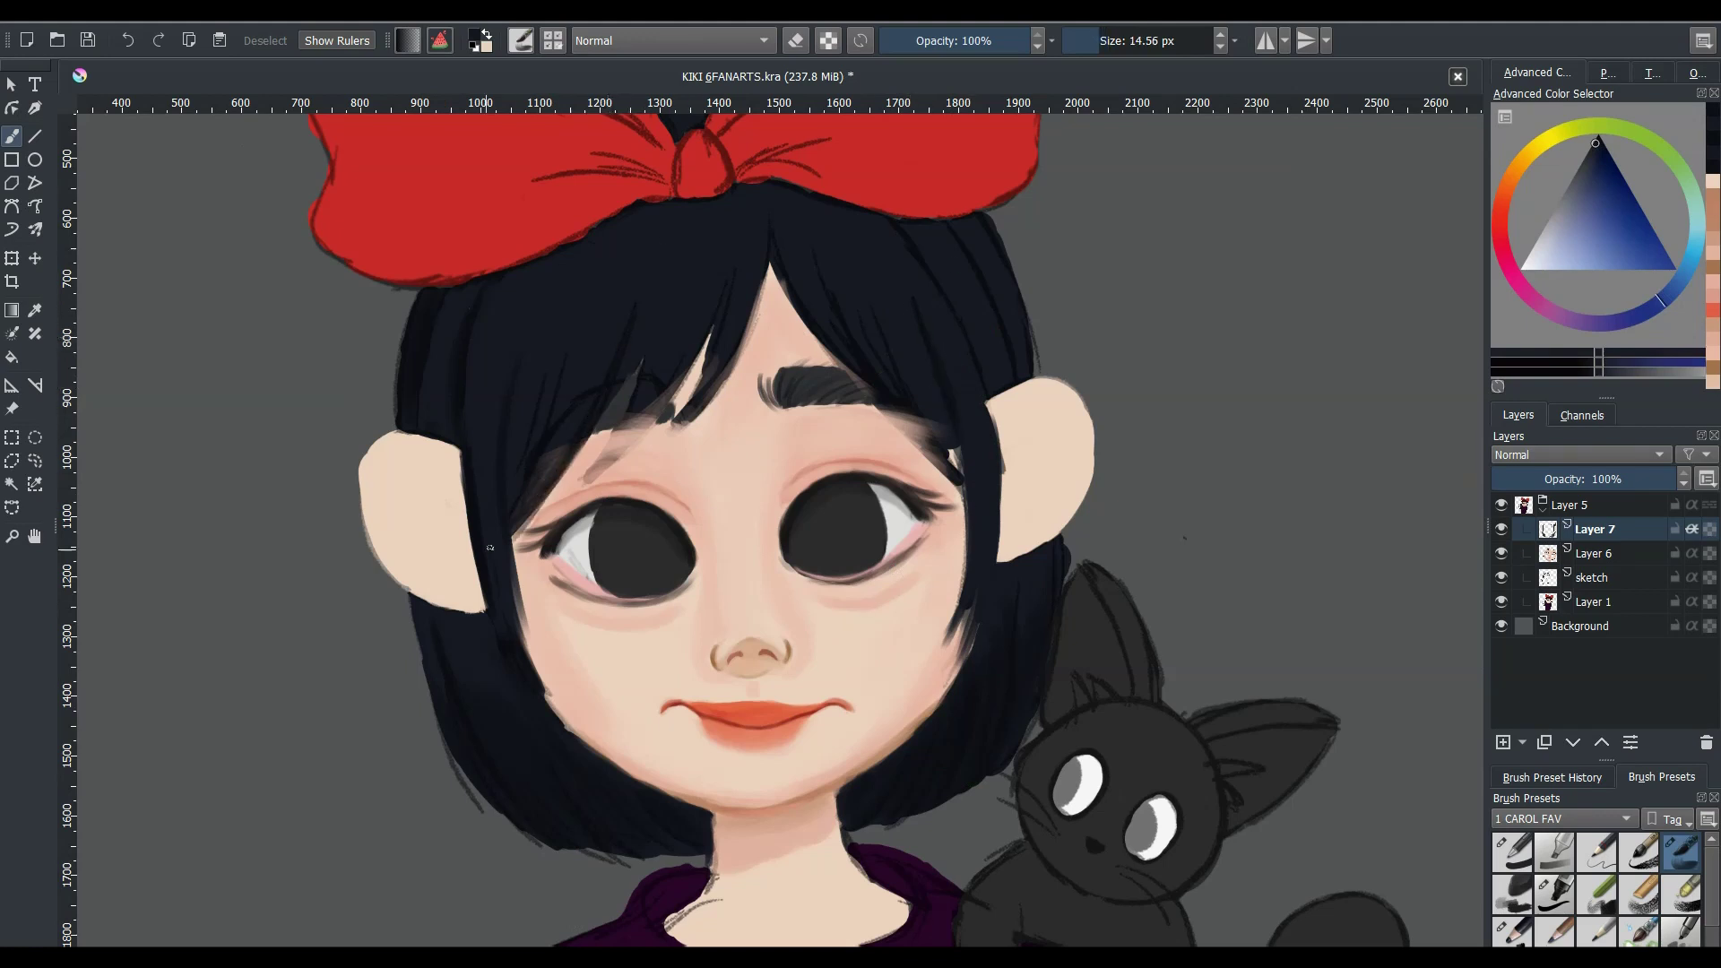
pyautogui.keyDown('ctrl'); pyautogui.click(532, 399); pyautogui.keyUp('ctrl')
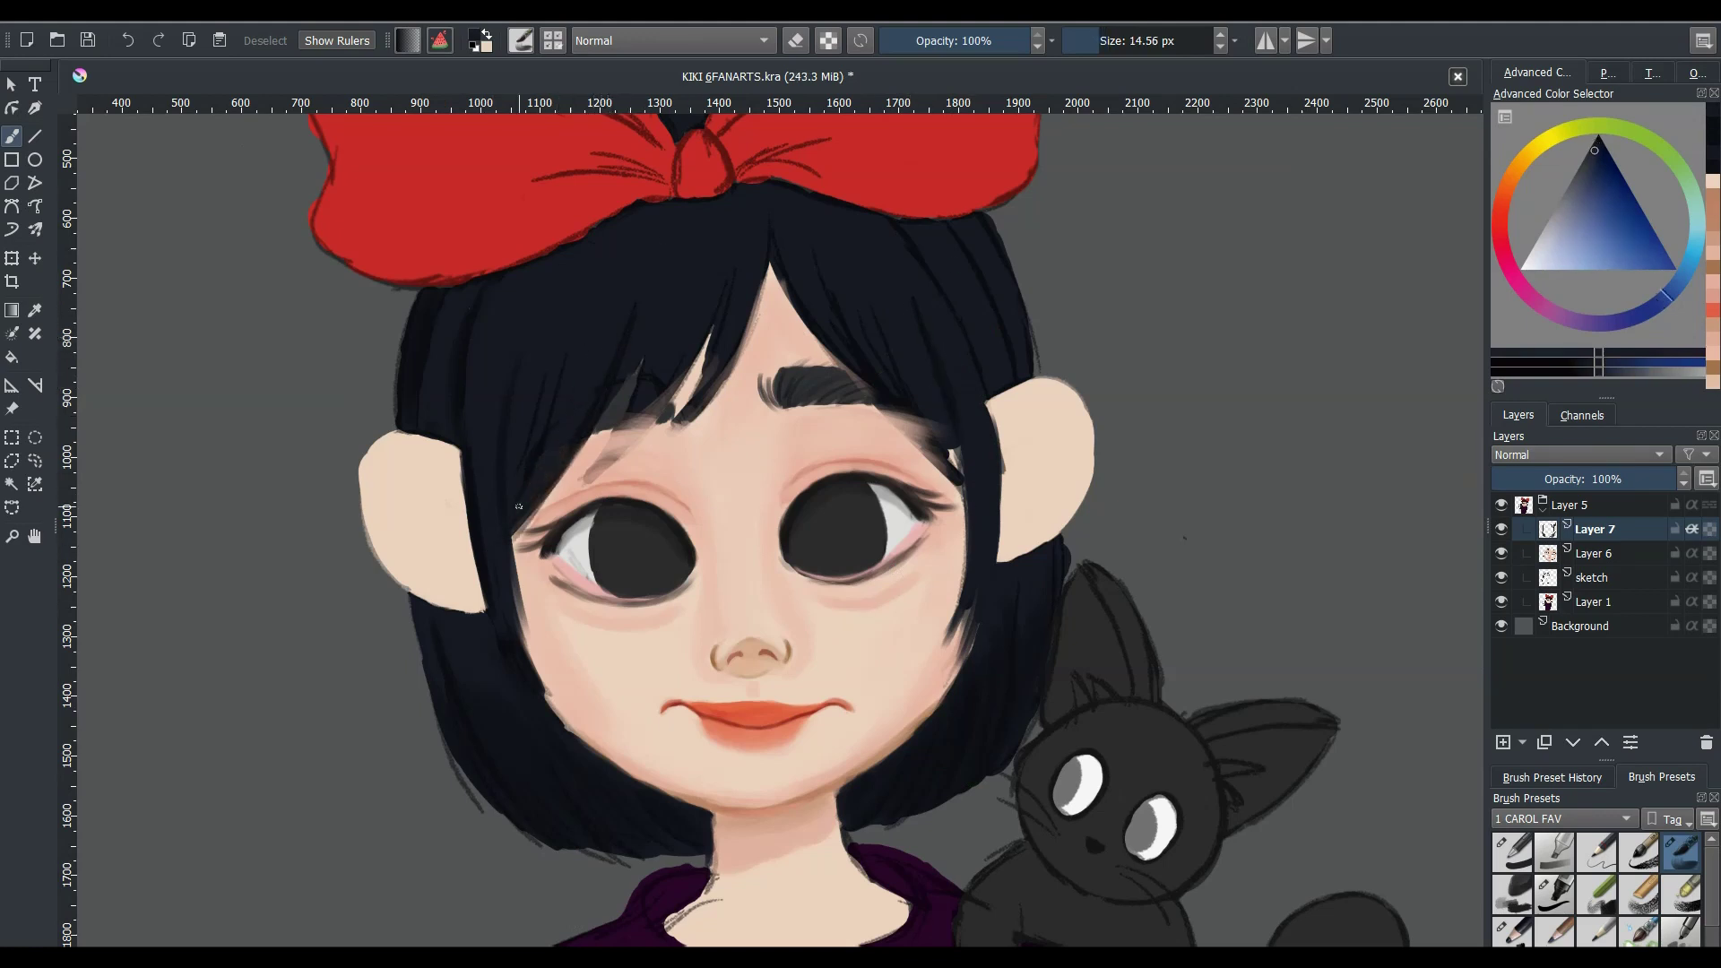
pyautogui.press(']')
pyautogui.keyDown('ctrl'); pyautogui.click(557, 378); pyautogui.keyUp('ctrl')
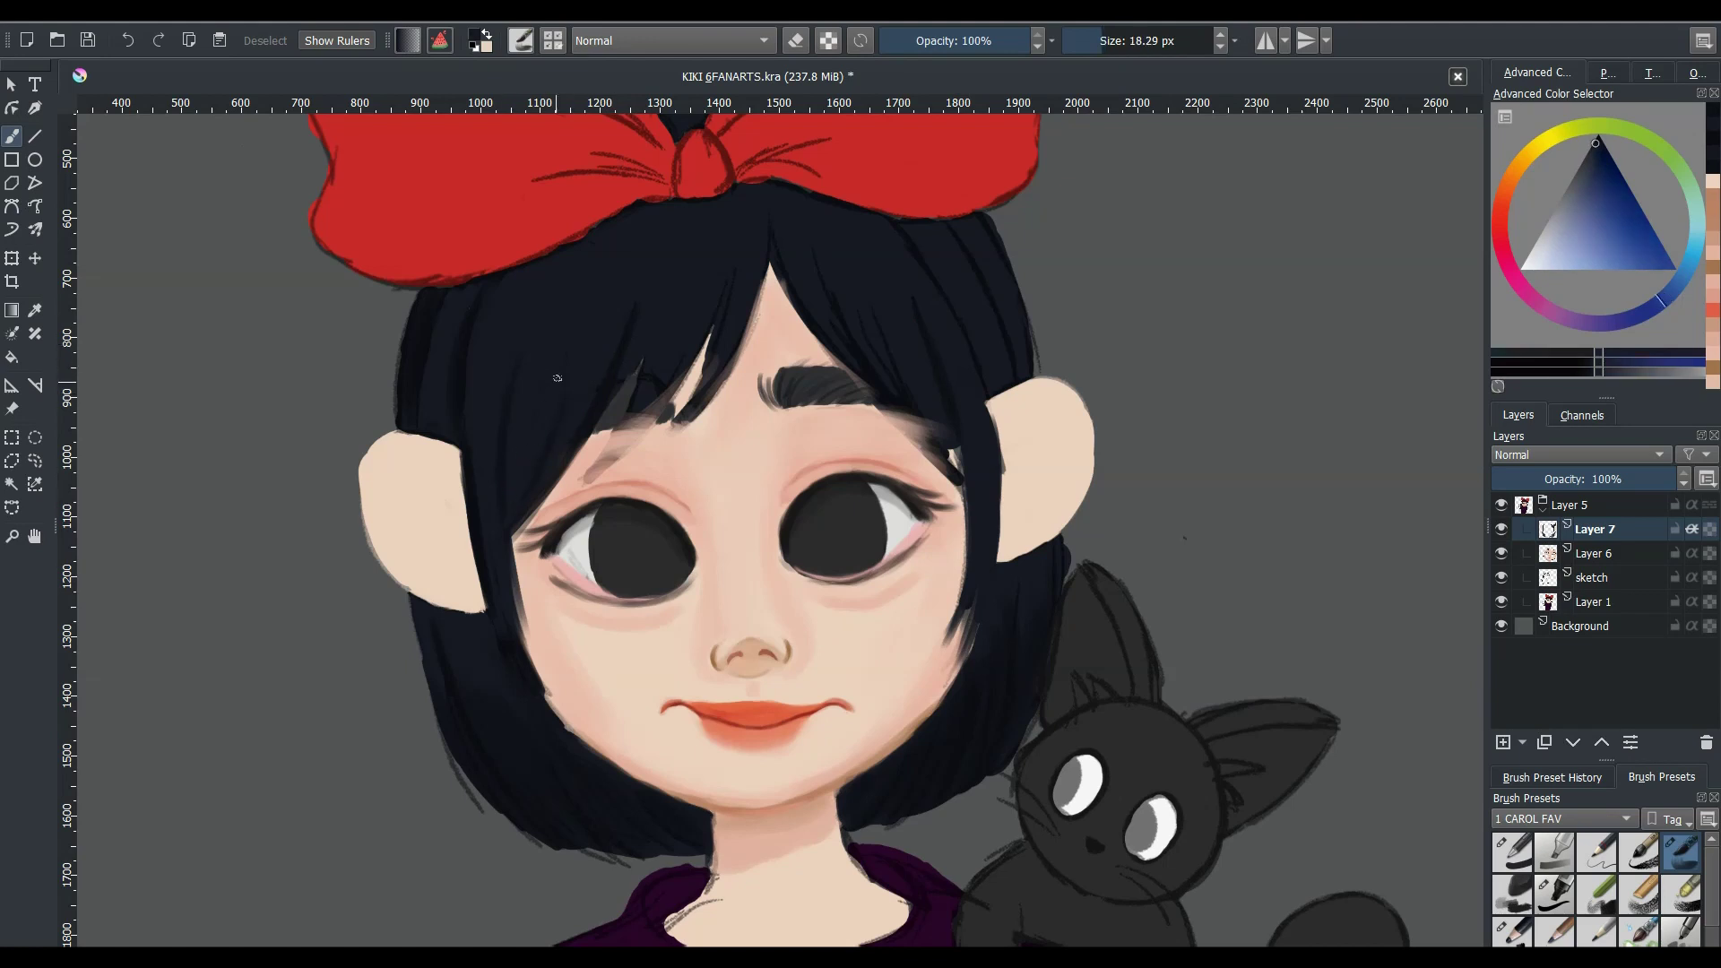
pyautogui.moveTo(538, 549); pyautogui.dragTo(511, 678)
pyautogui.moveTo(991, 425); pyautogui.dragTo(996, 536)
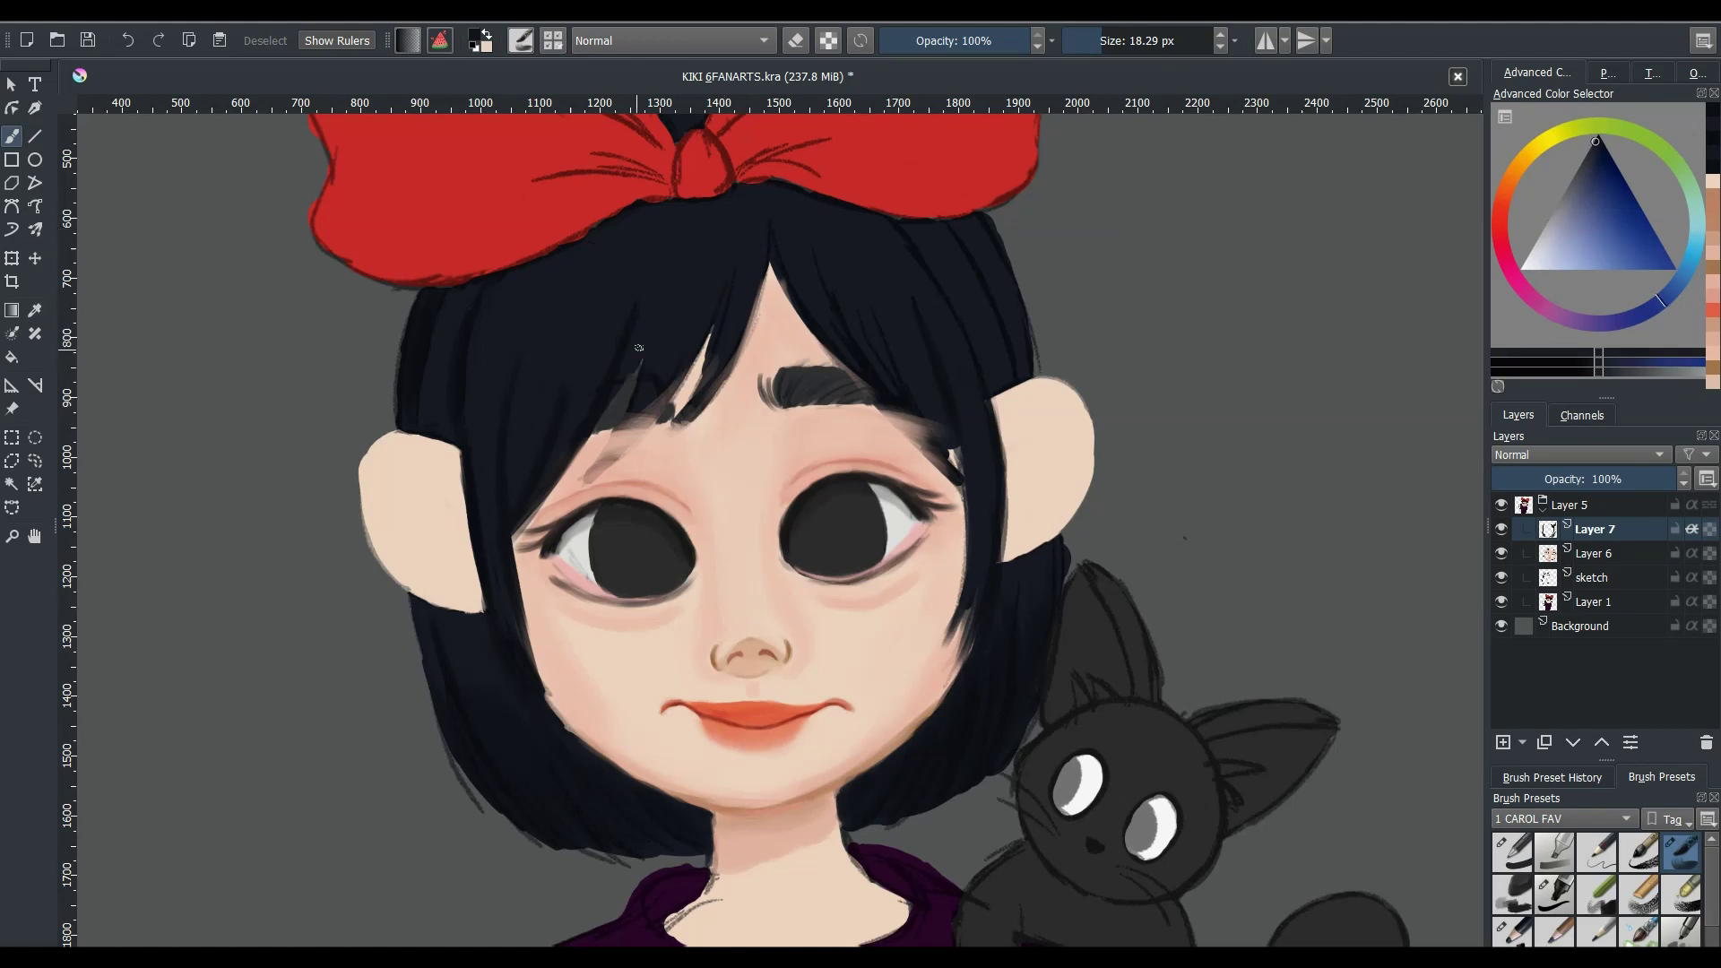
pyautogui.press('[')
pyautogui.press('[')
pyautogui.press('[')
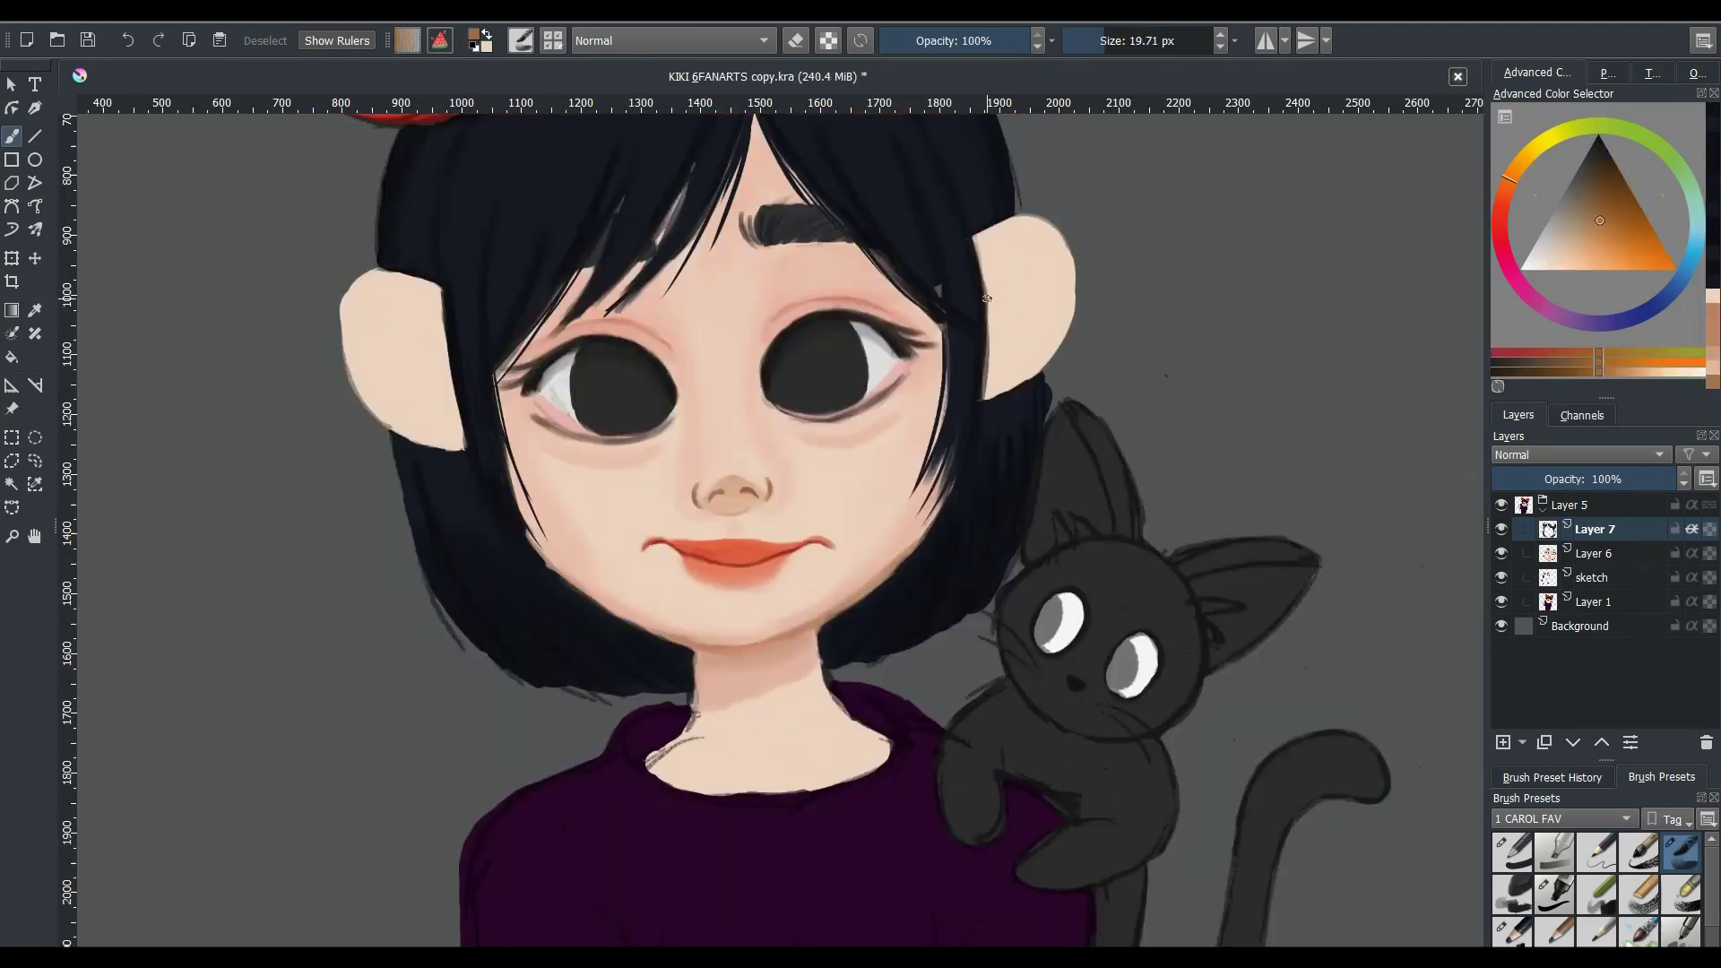
pyautogui.moveTo(986, 305)
pyautogui.mouseDown()
pyautogui.moveTo(1042, 269)
pyautogui.moveTo(1013, 341)
pyautogui.mouseUp()
# - Paint brown fold shading inside both ears, darkening and blending the left ear's inner shadow
pyautogui.press('[')
pyautogui.press('[')
pyautogui.moveTo(360, 315)
pyautogui.mouseDown()
pyautogui.moveTo(438, 342)
pyautogui.moveTo(431, 408)
pyautogui.mouseUp()
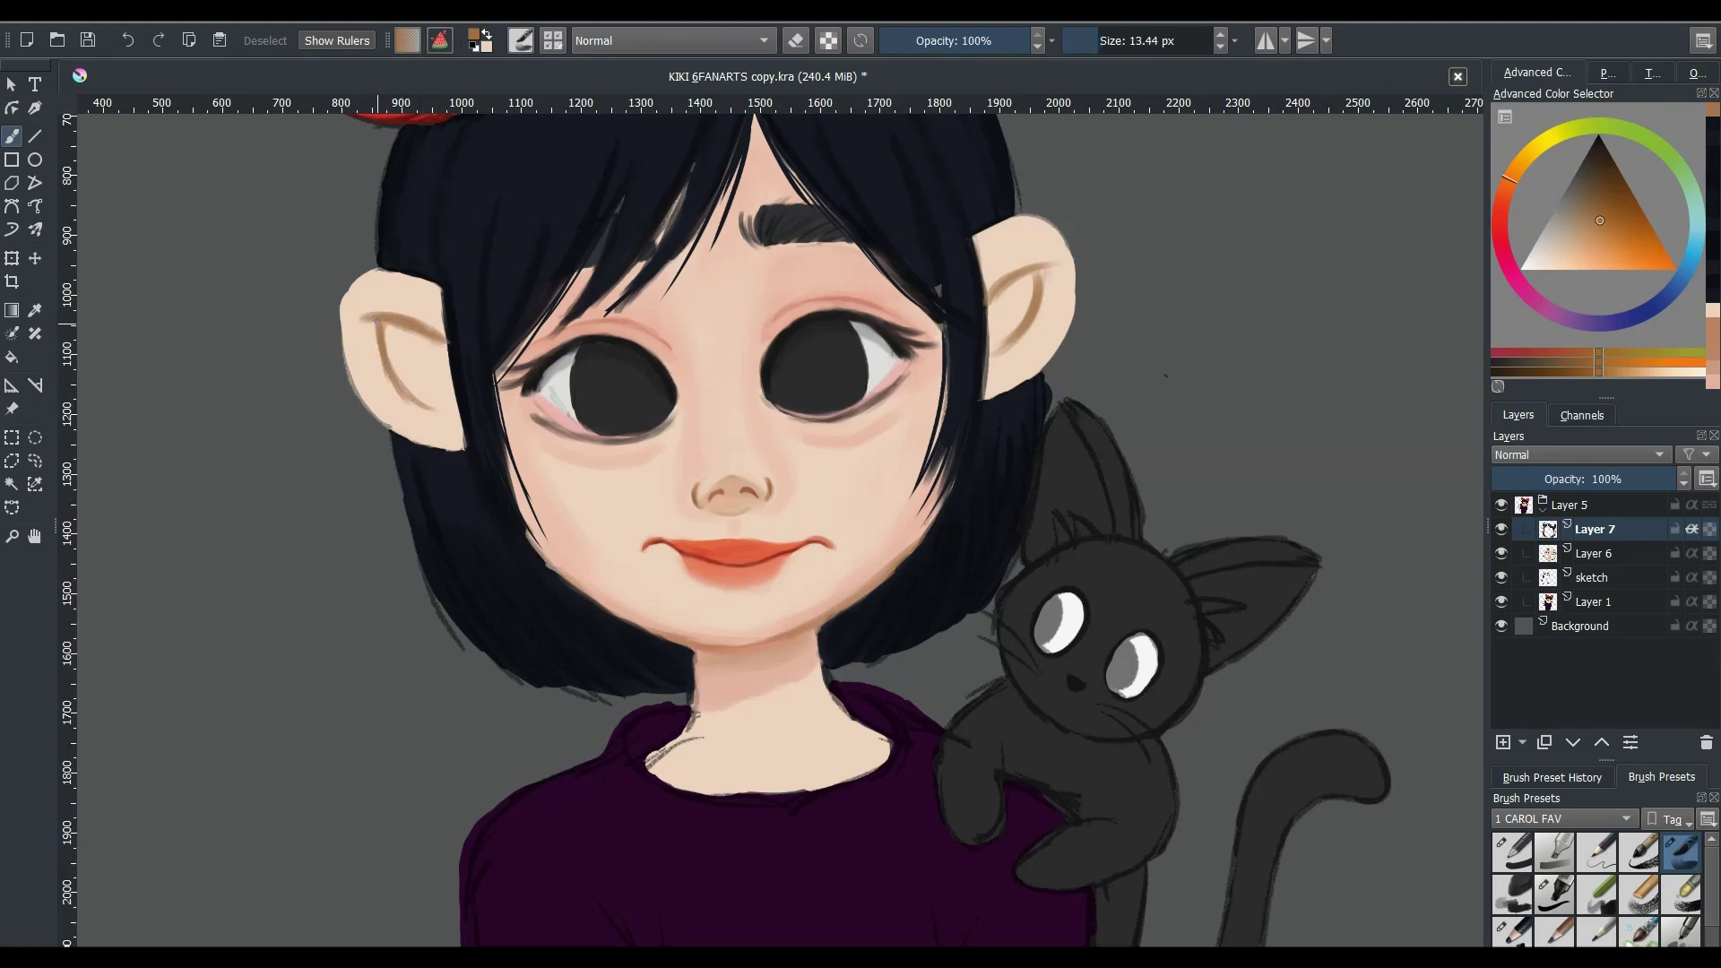
pyautogui.moveTo(1042, 268); pyautogui.dragTo(993, 355)
pyautogui.keyDown('ctrl'); pyautogui.click(1033, 298); pyautogui.keyUp('ctrl')
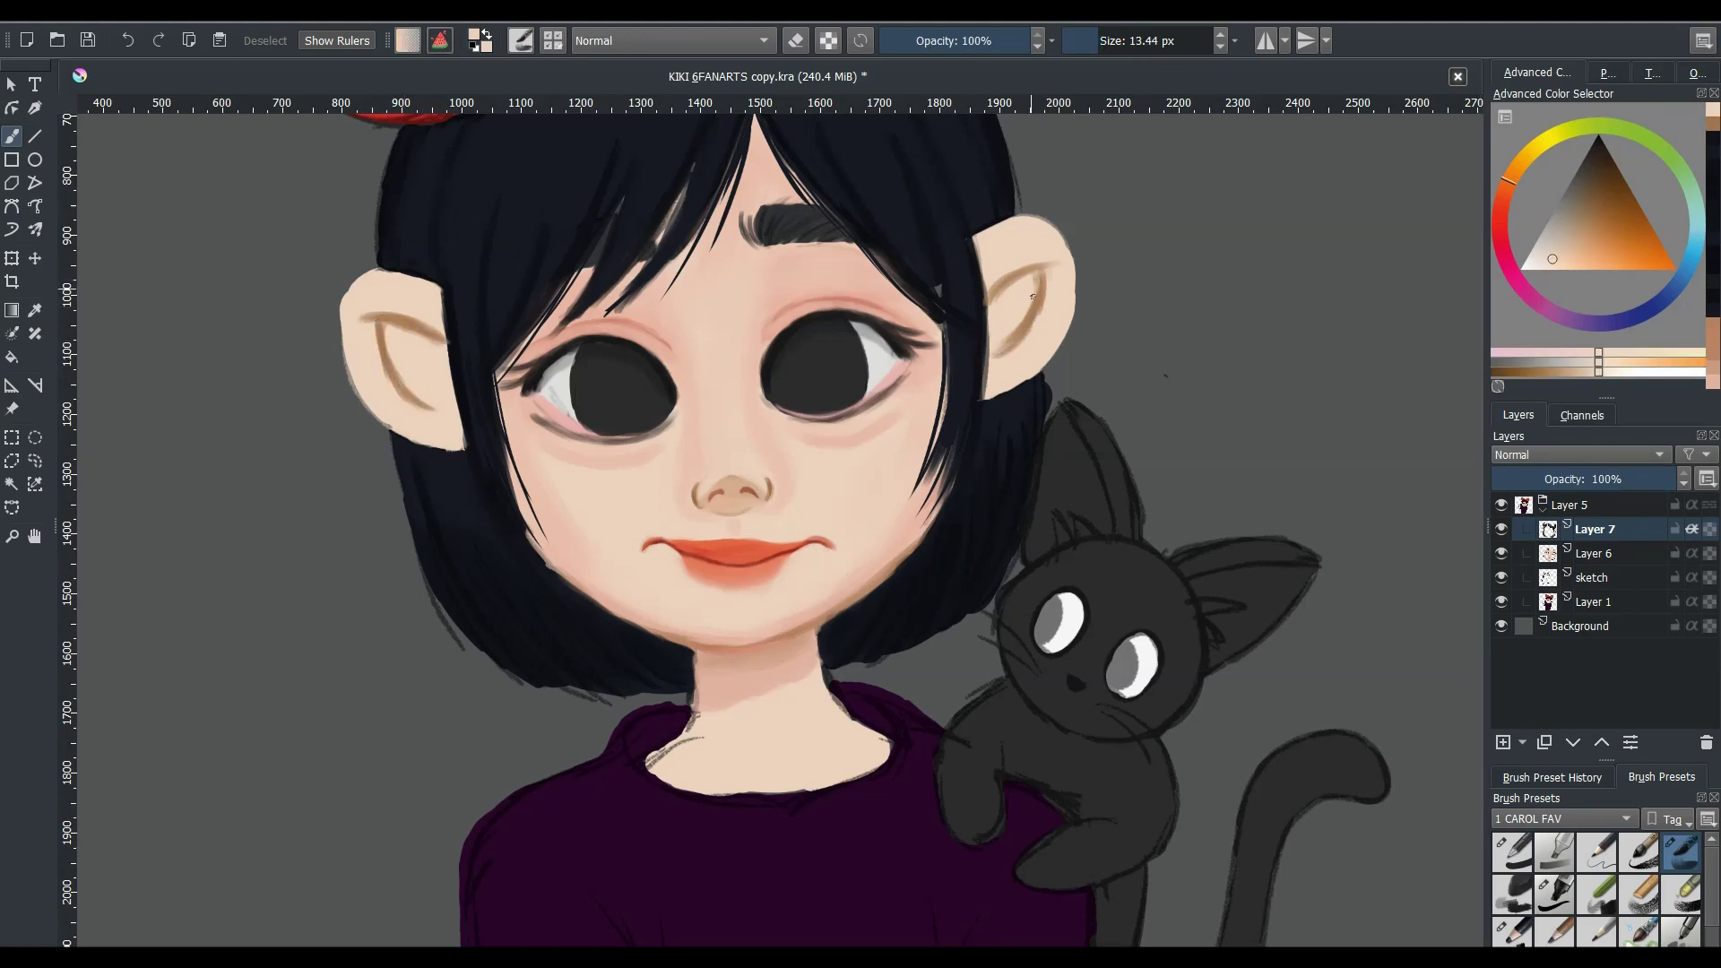
pyautogui.click(1611, 174)
pyautogui.press(']')
pyautogui.press(']')
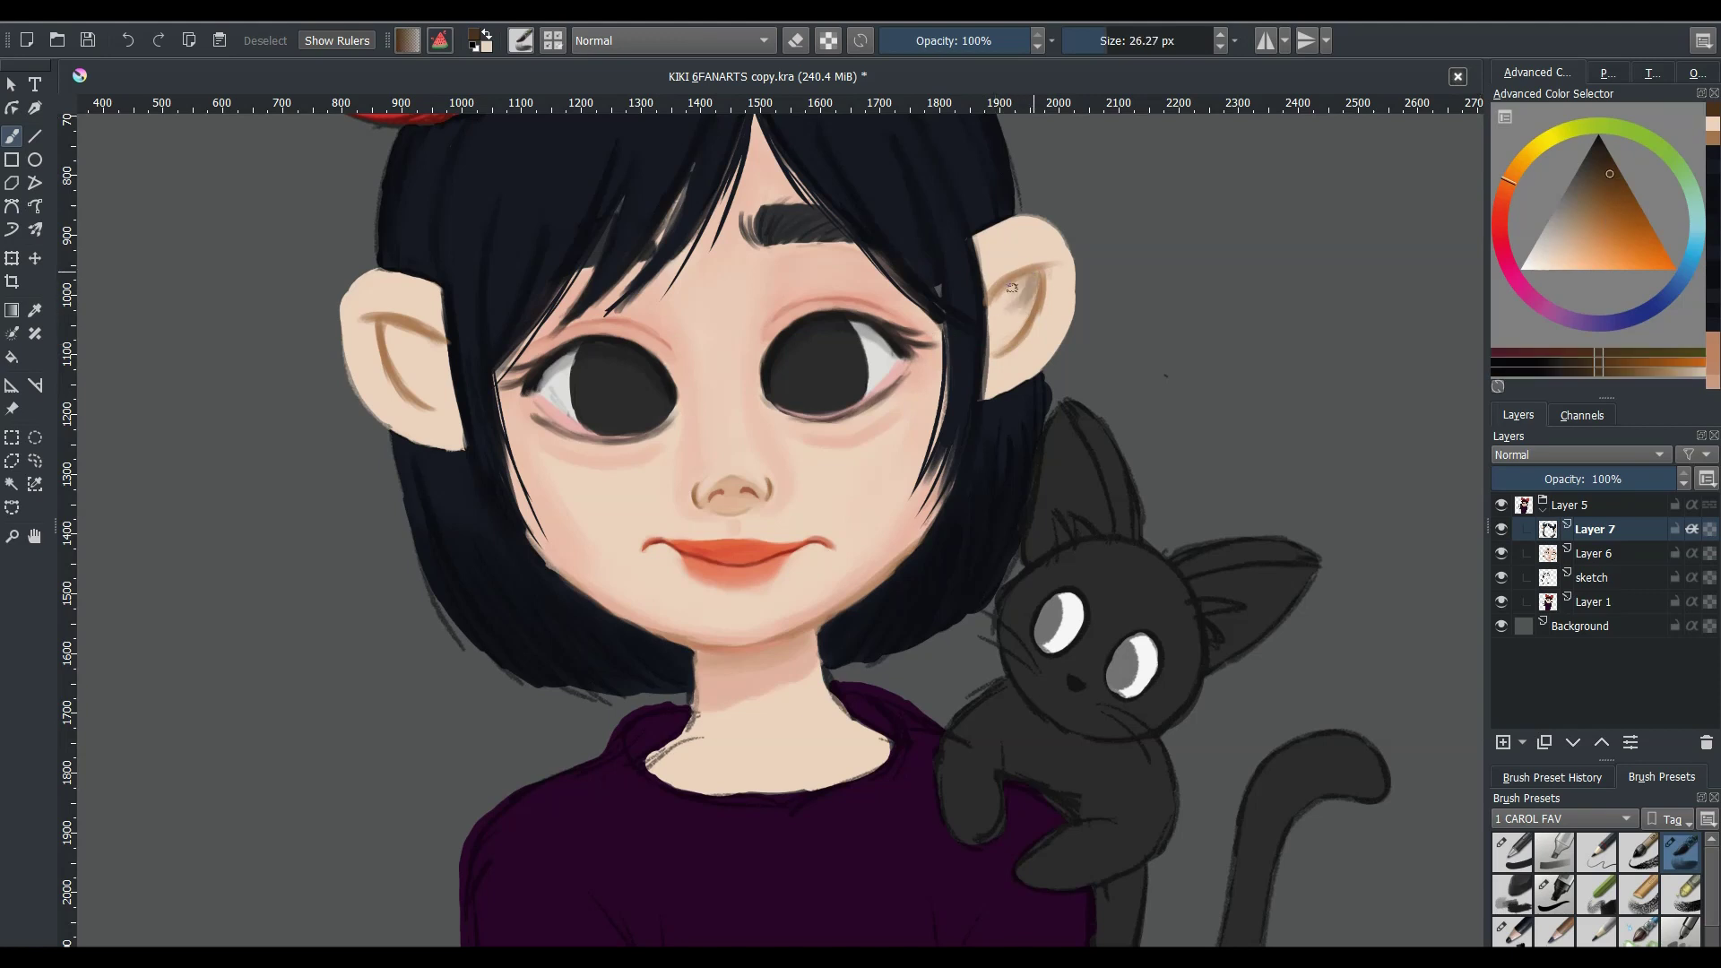
pyautogui.moveTo(383, 323)
pyautogui.mouseDown()
pyautogui.moveTo(397, 361)
pyautogui.moveTo(403, 340)
pyautogui.mouseUp()
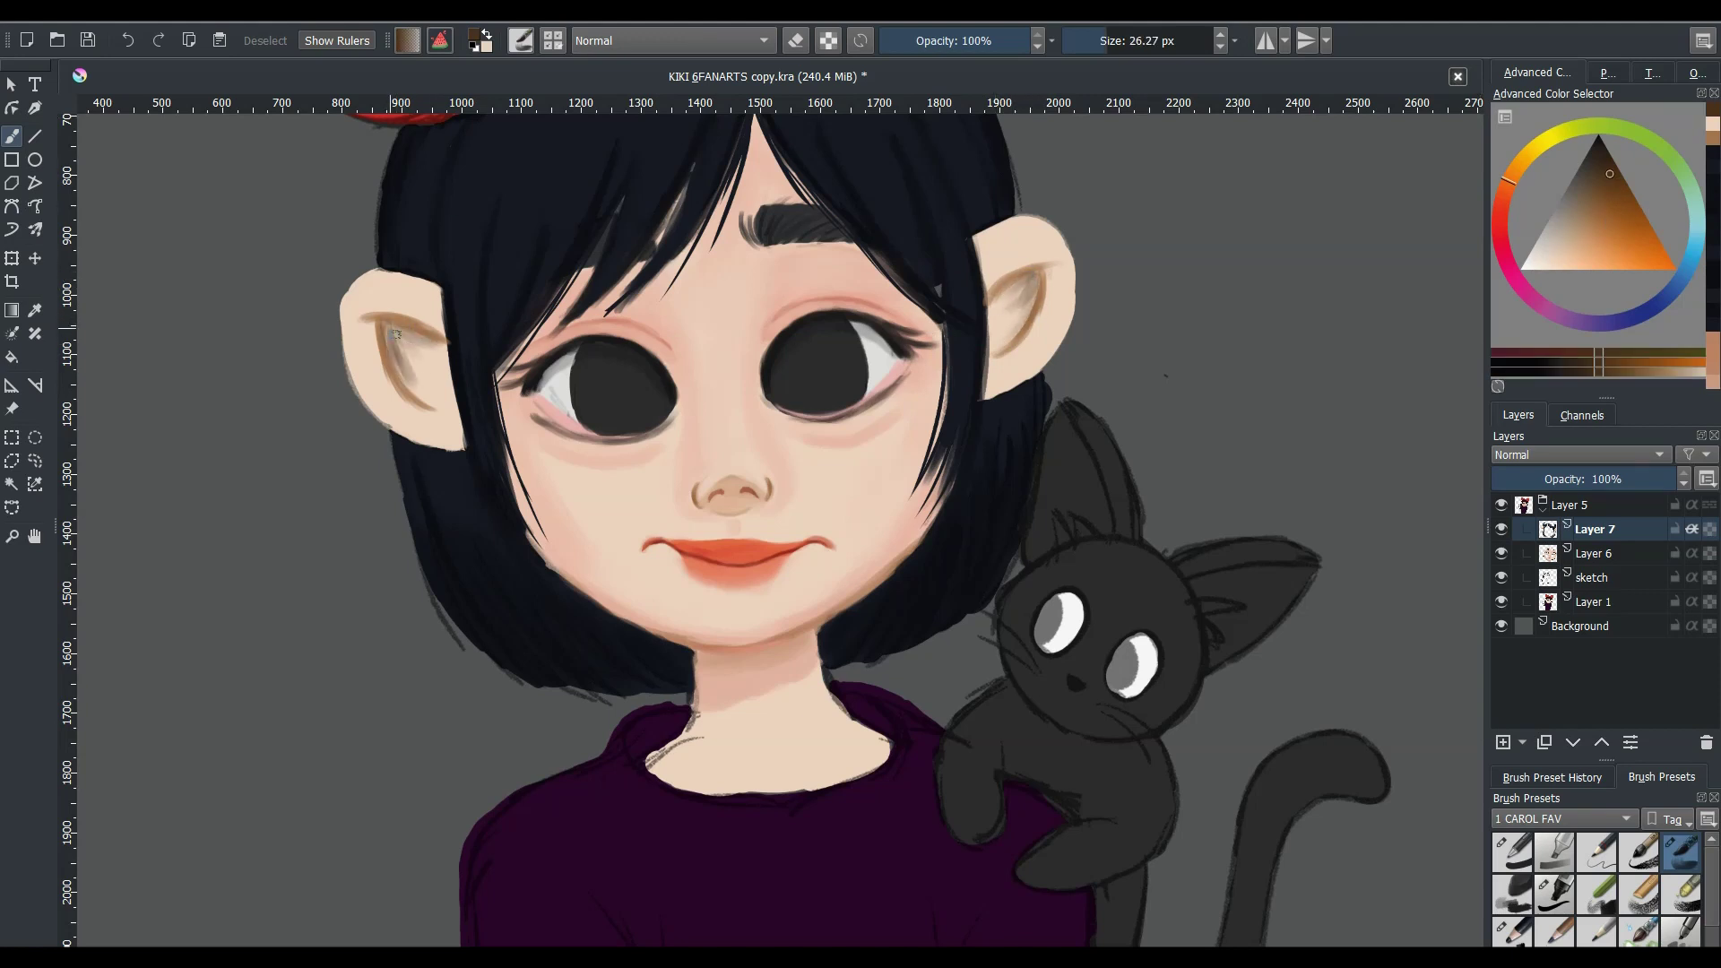
pyautogui.press(']')
pyautogui.keyDown('ctrl'); pyautogui.click(1018, 287); pyautogui.keyUp('ctrl')
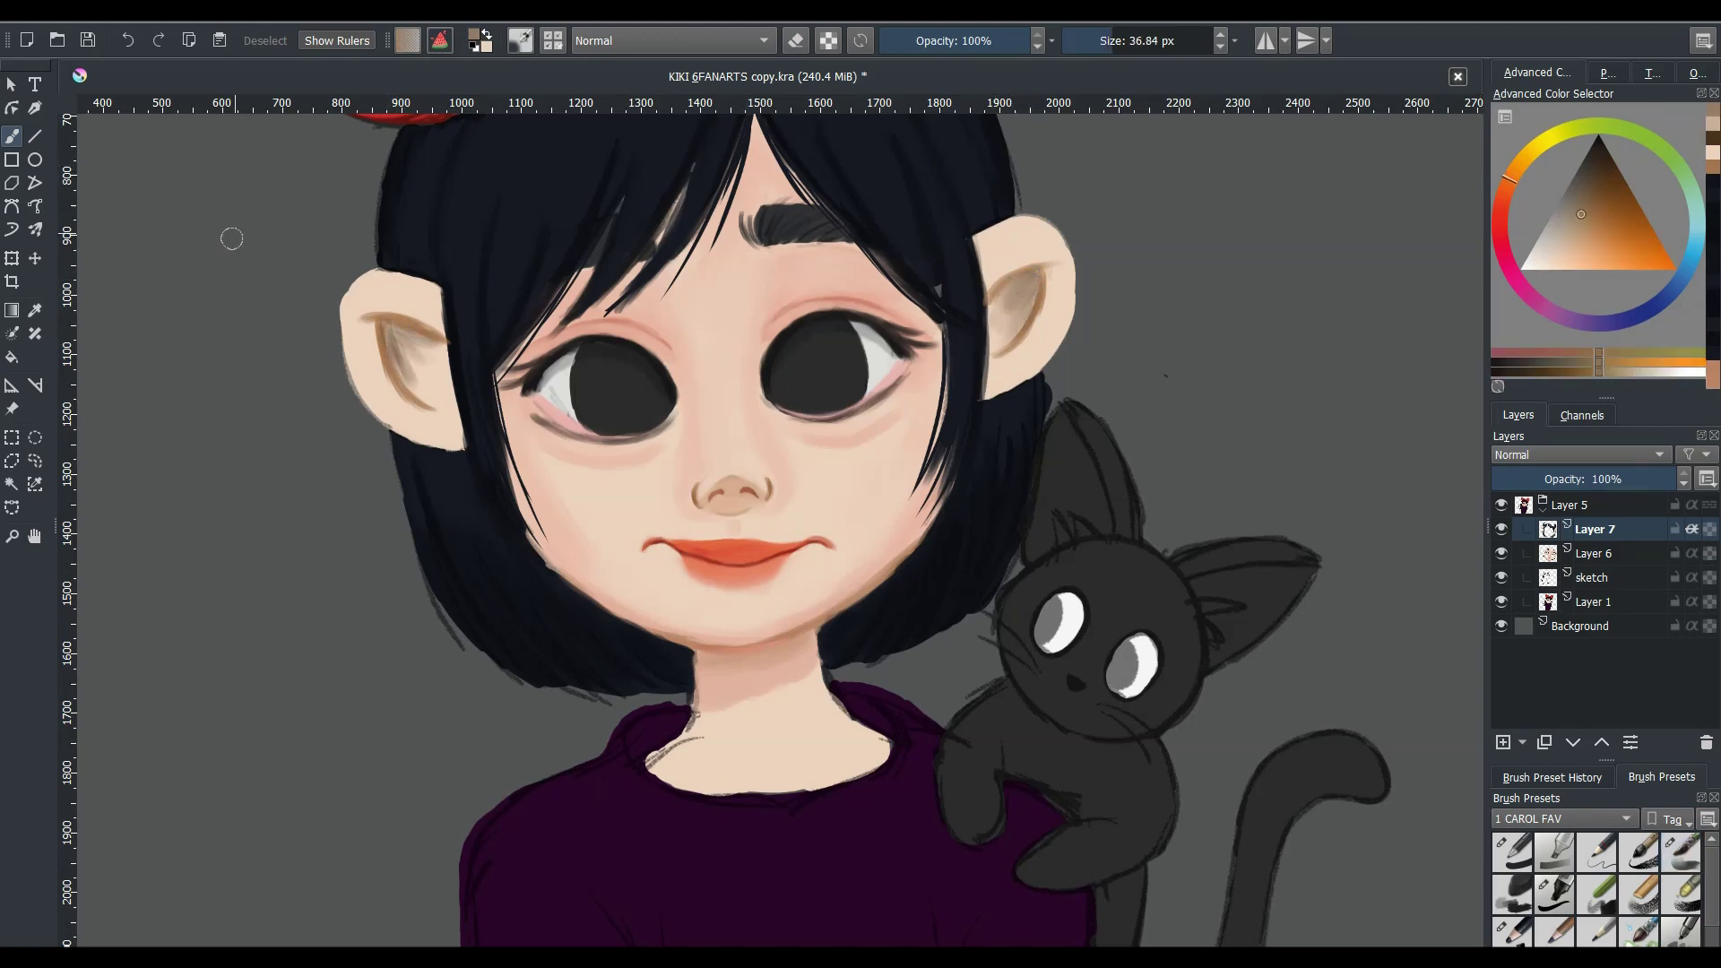
pyautogui.moveTo(403, 370); pyautogui.dragTo(411, 357)
# - Choose an orange-brown on a different brush, mirror the view to check, and make Layer 1 active
pyautogui.click(1620, 248)
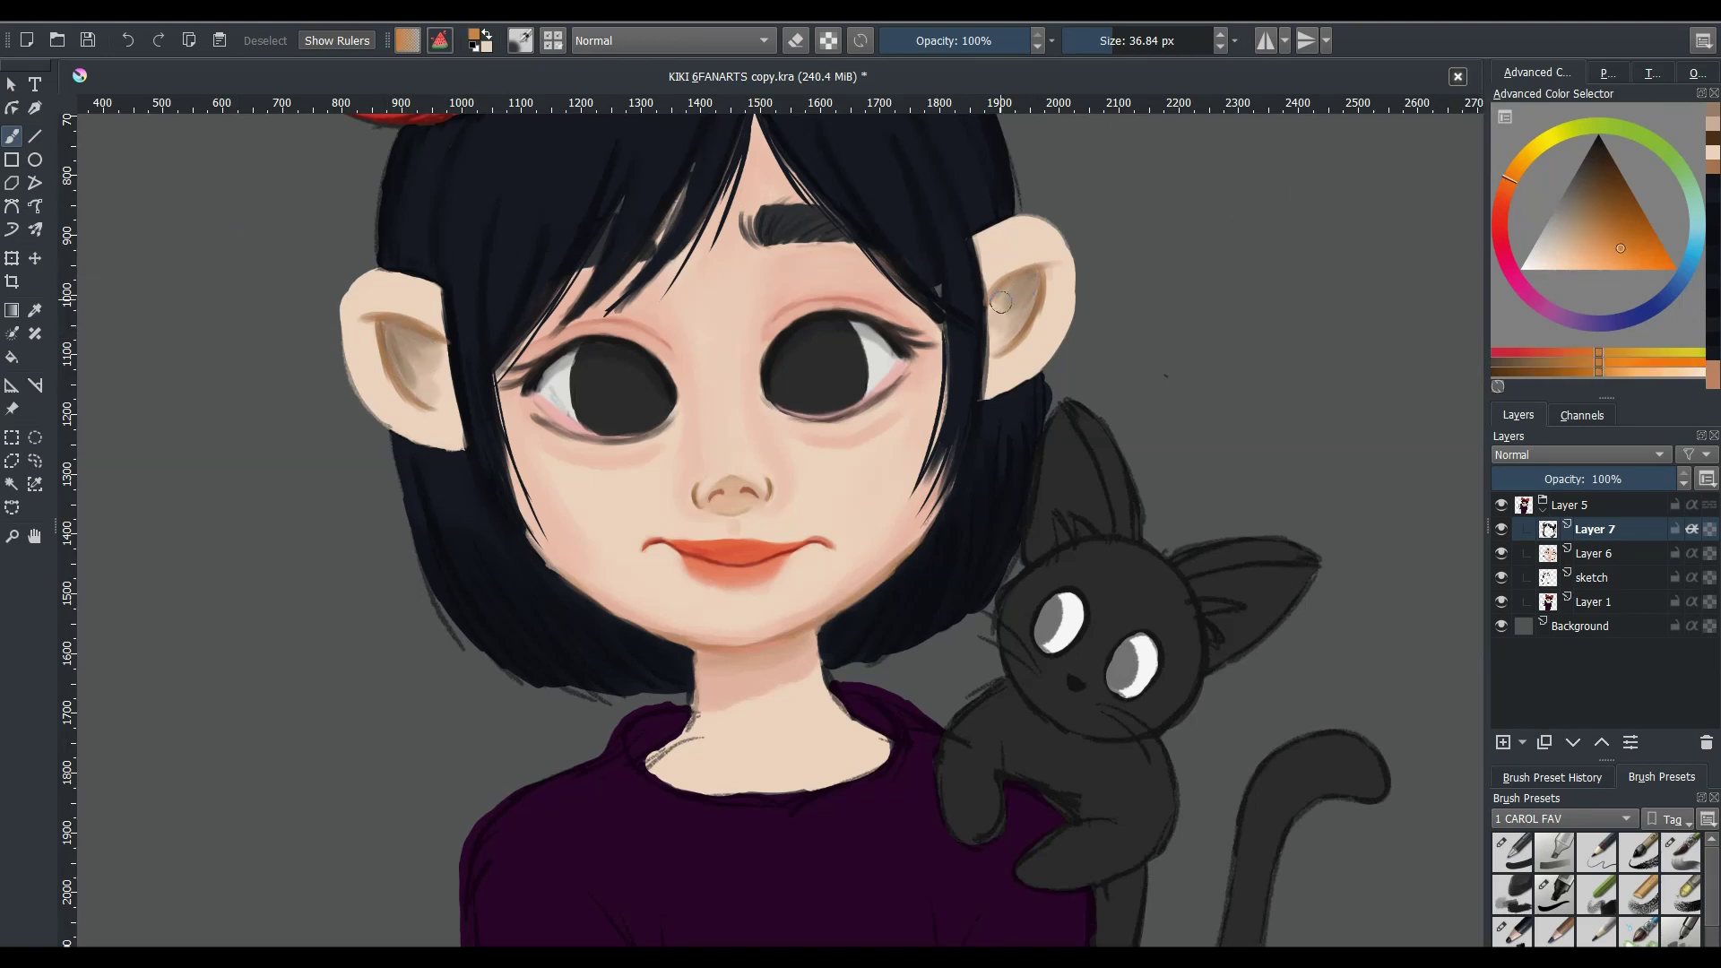
pyautogui.scroll(-5, 1037, 296)
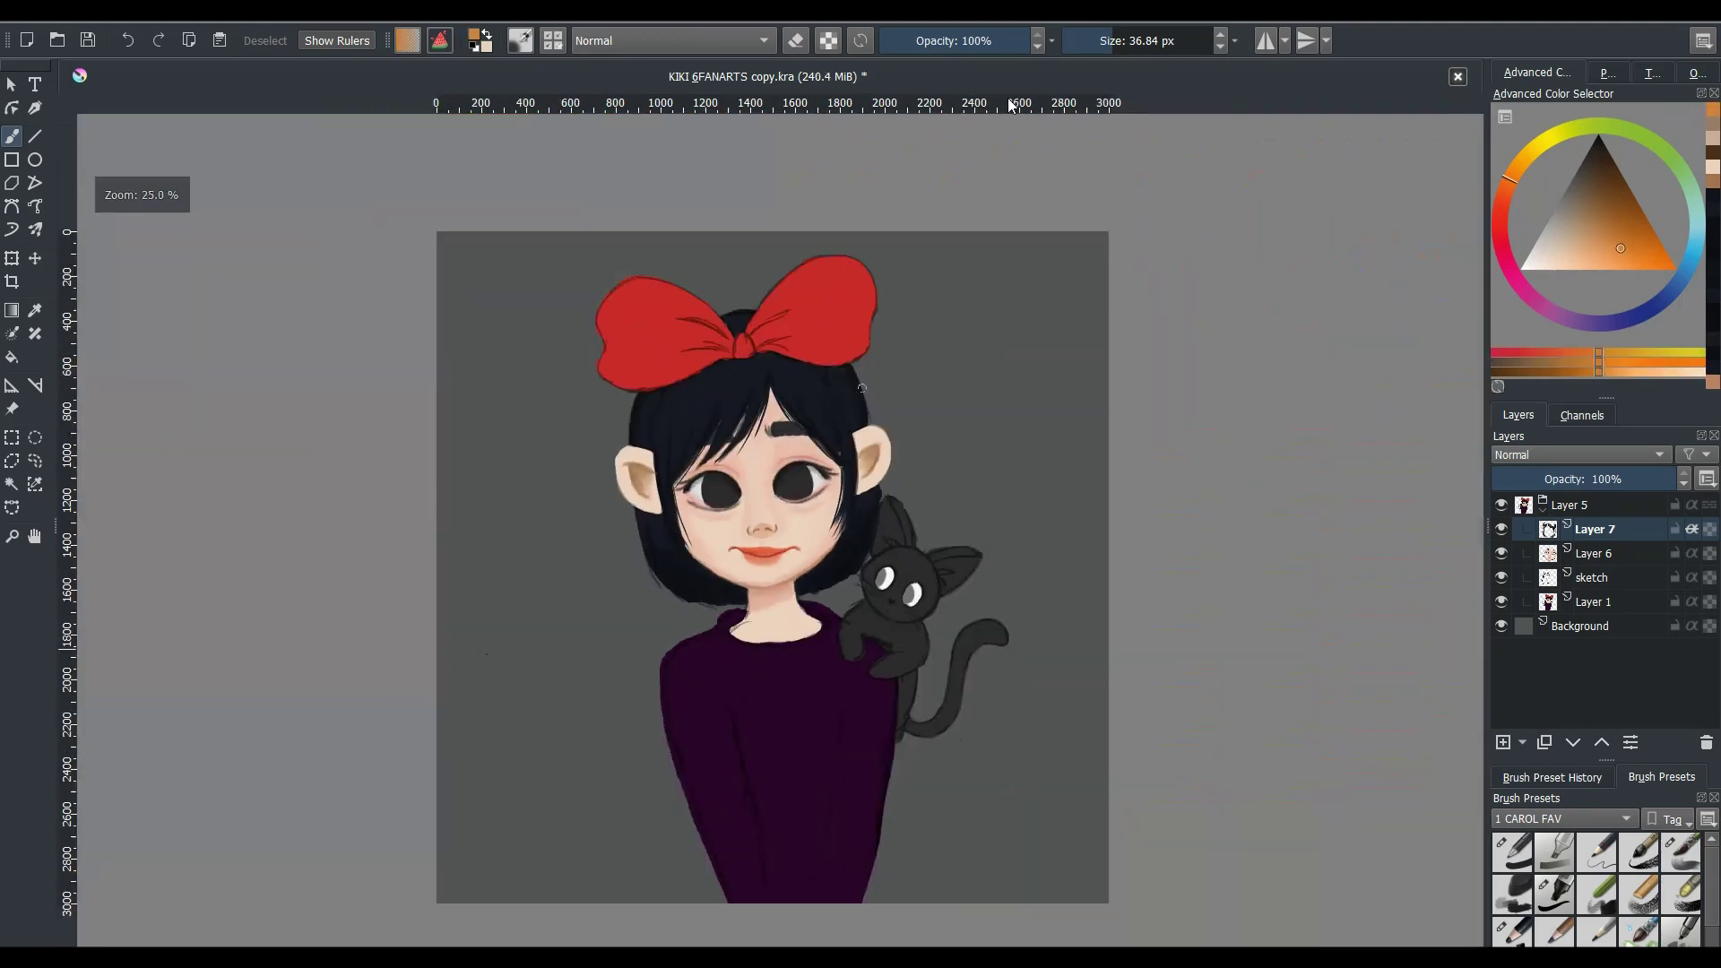
pyautogui.scroll(-2, 1037, 296)
pyautogui.scroll(7, 1076, 269)
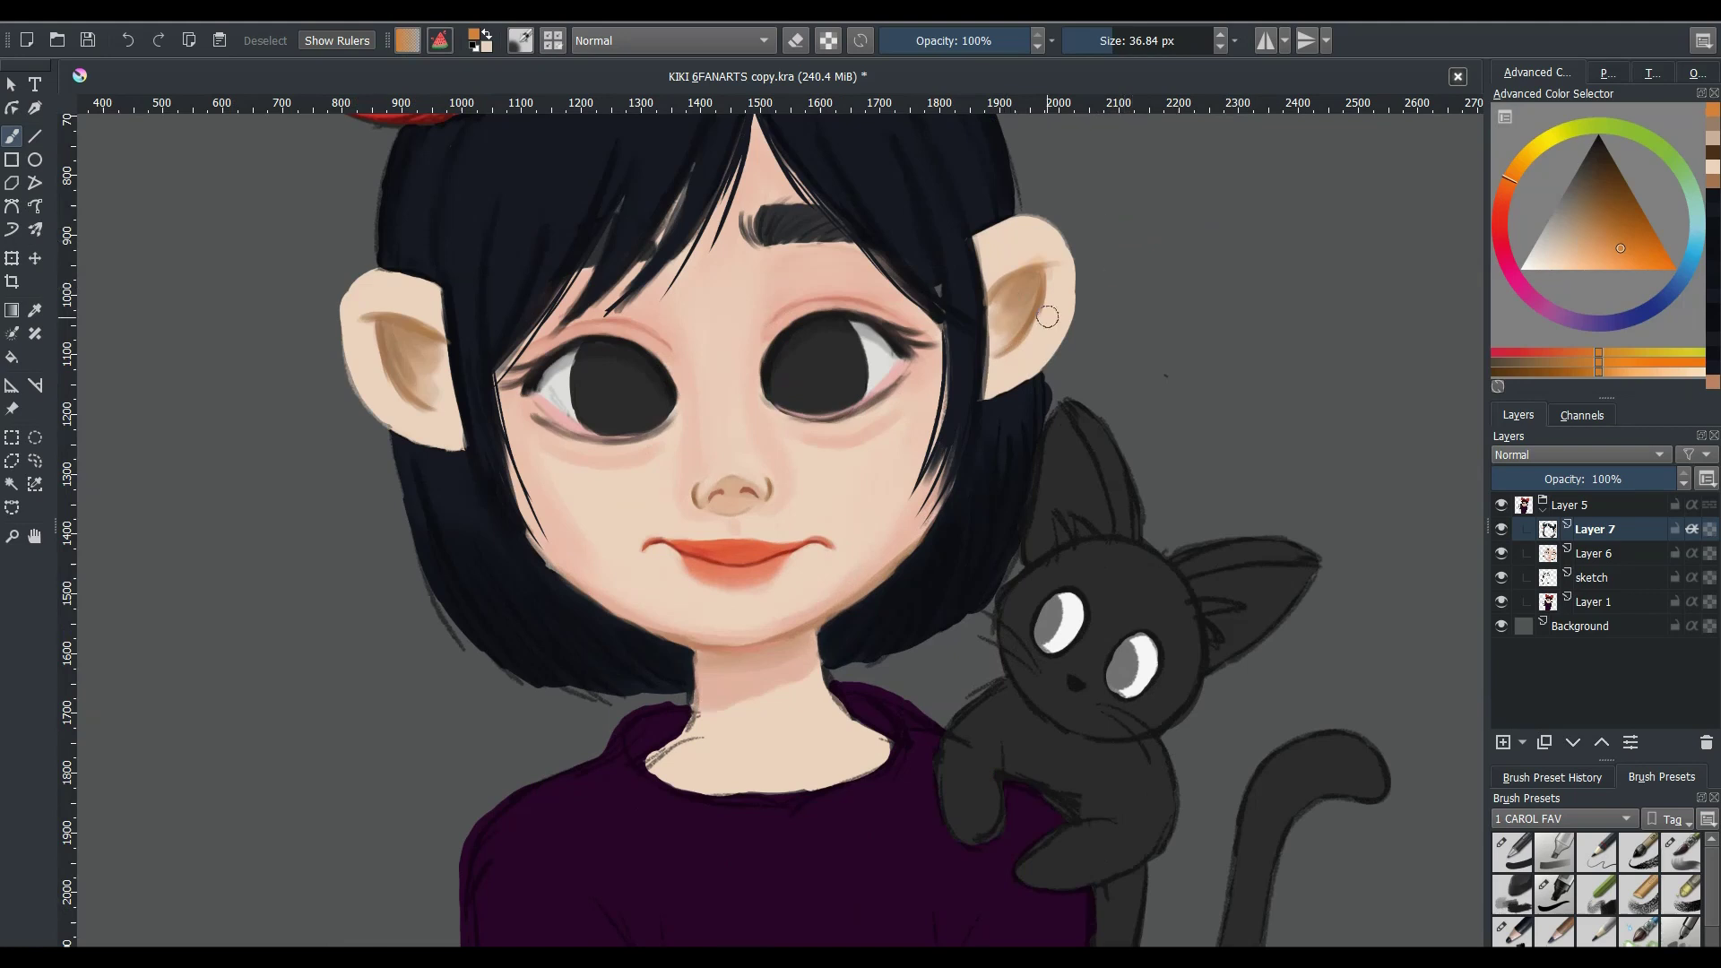
pyautogui.press('/')
pyautogui.keyDown('ctrl'); pyautogui.click(1034, 258); pyautogui.keyUp('ctrl')
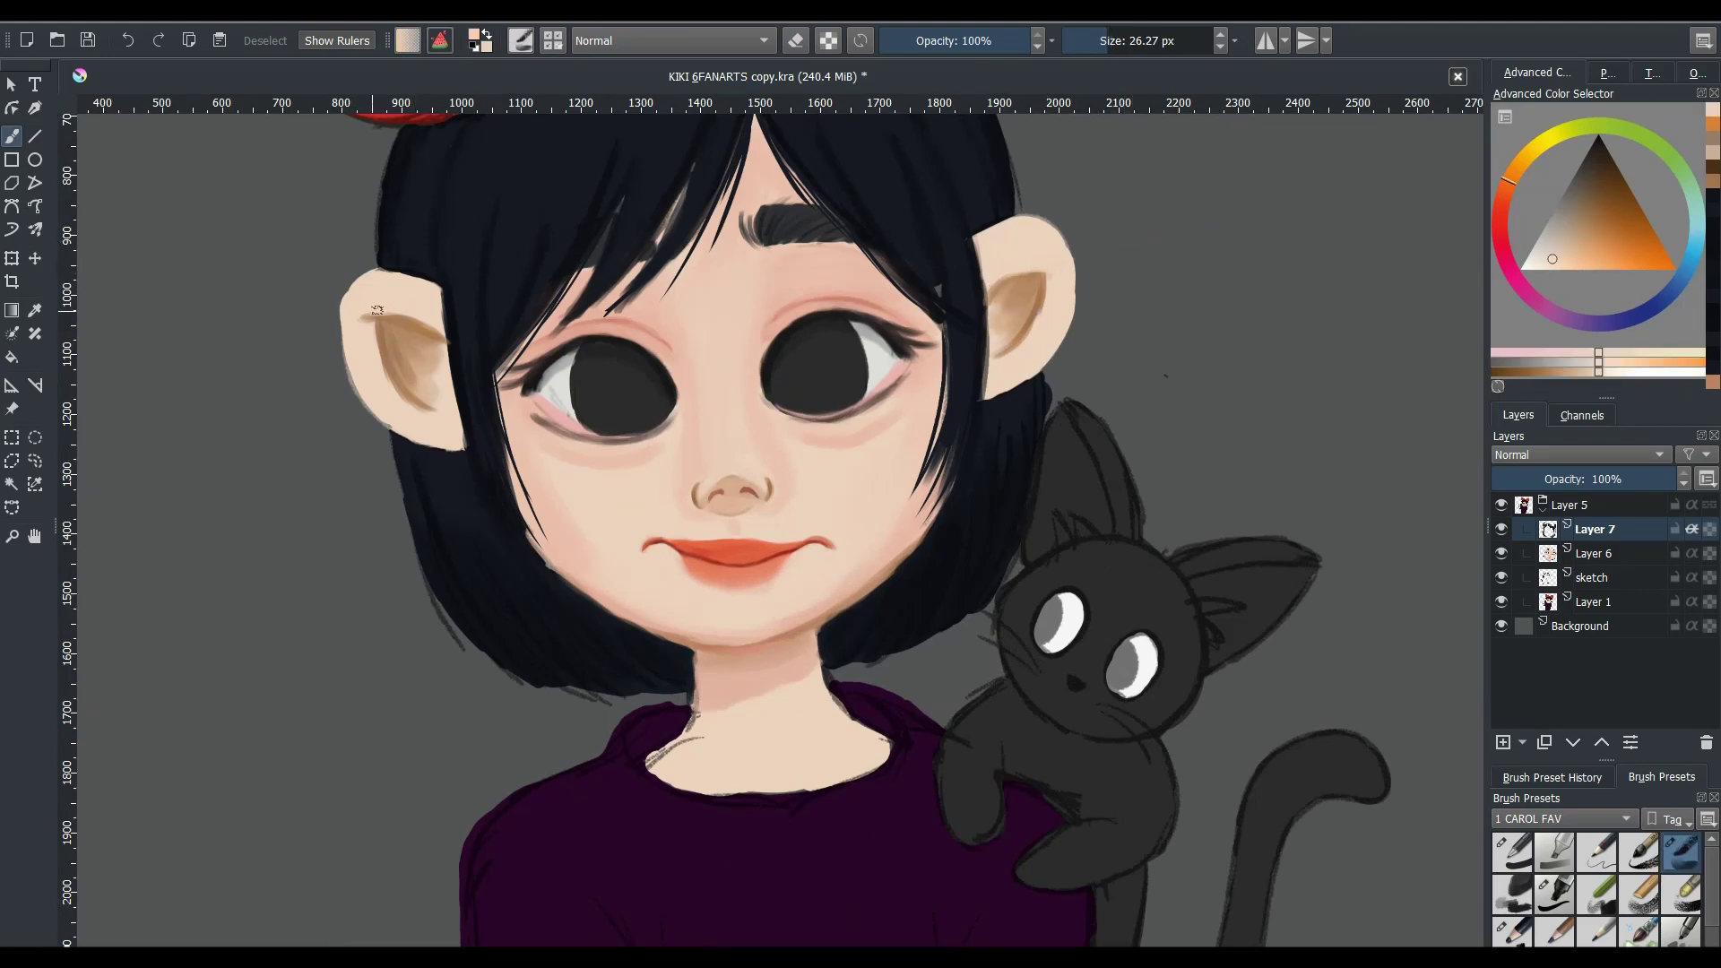
pyautogui.keyDown('ctrl'); pyautogui.click(1008, 278); pyautogui.keyUp('ctrl')
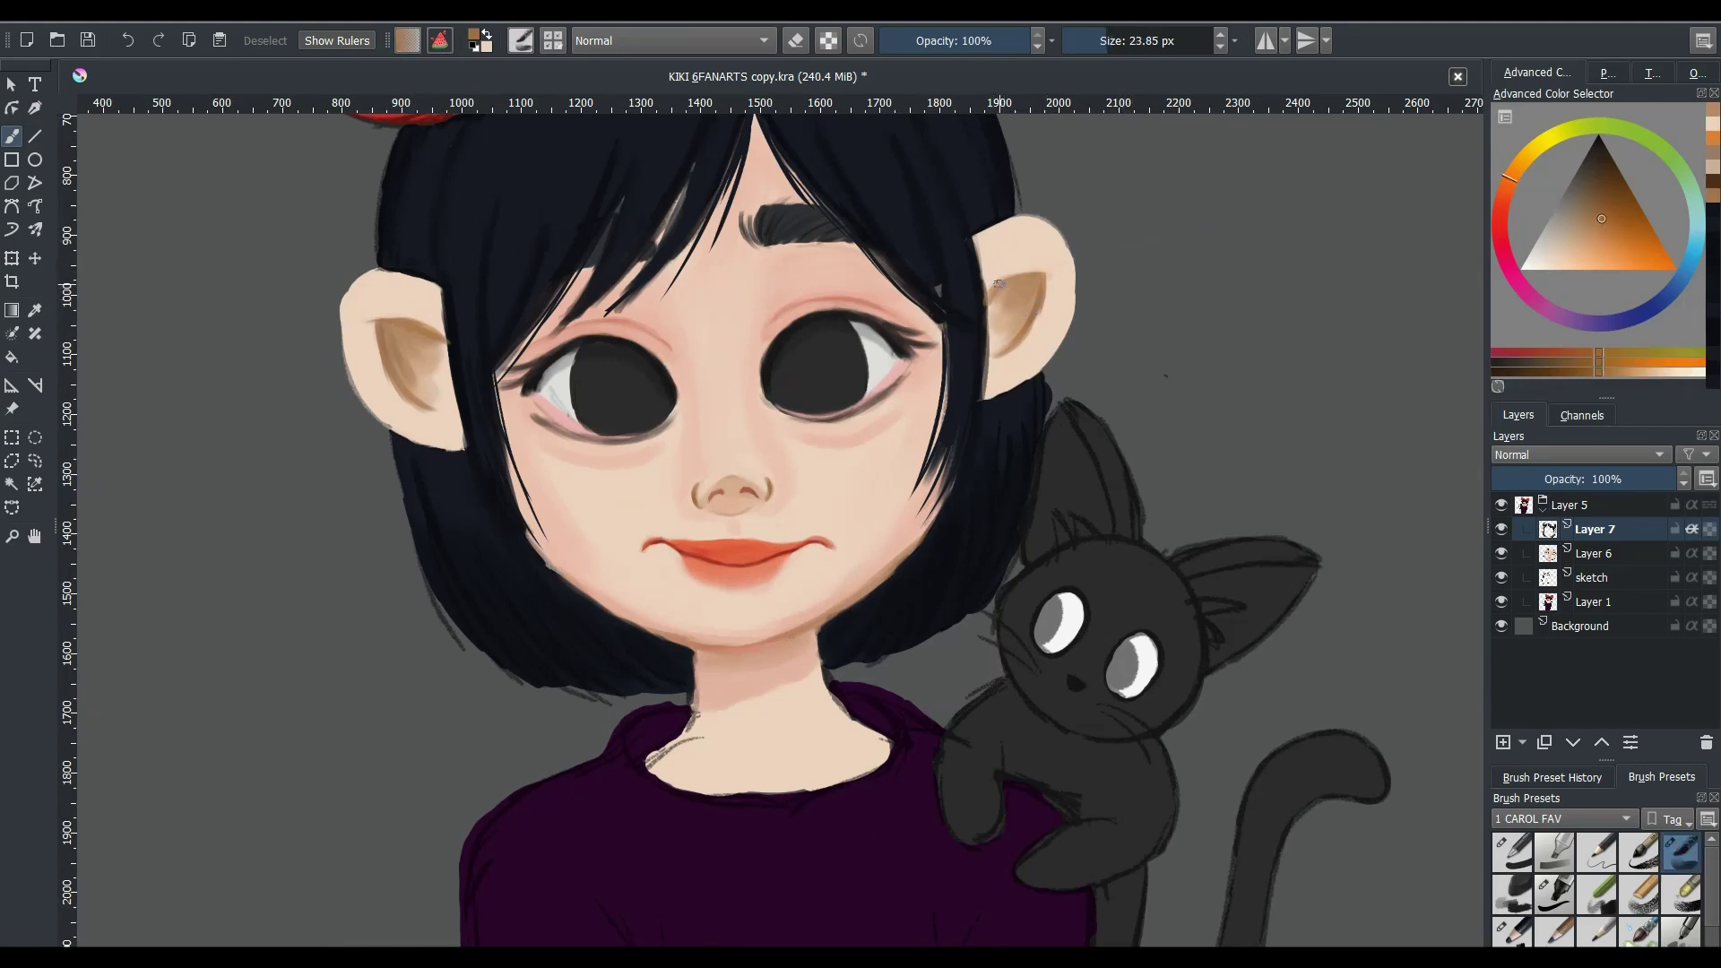
pyautogui.press('[')
pyautogui.press('m')
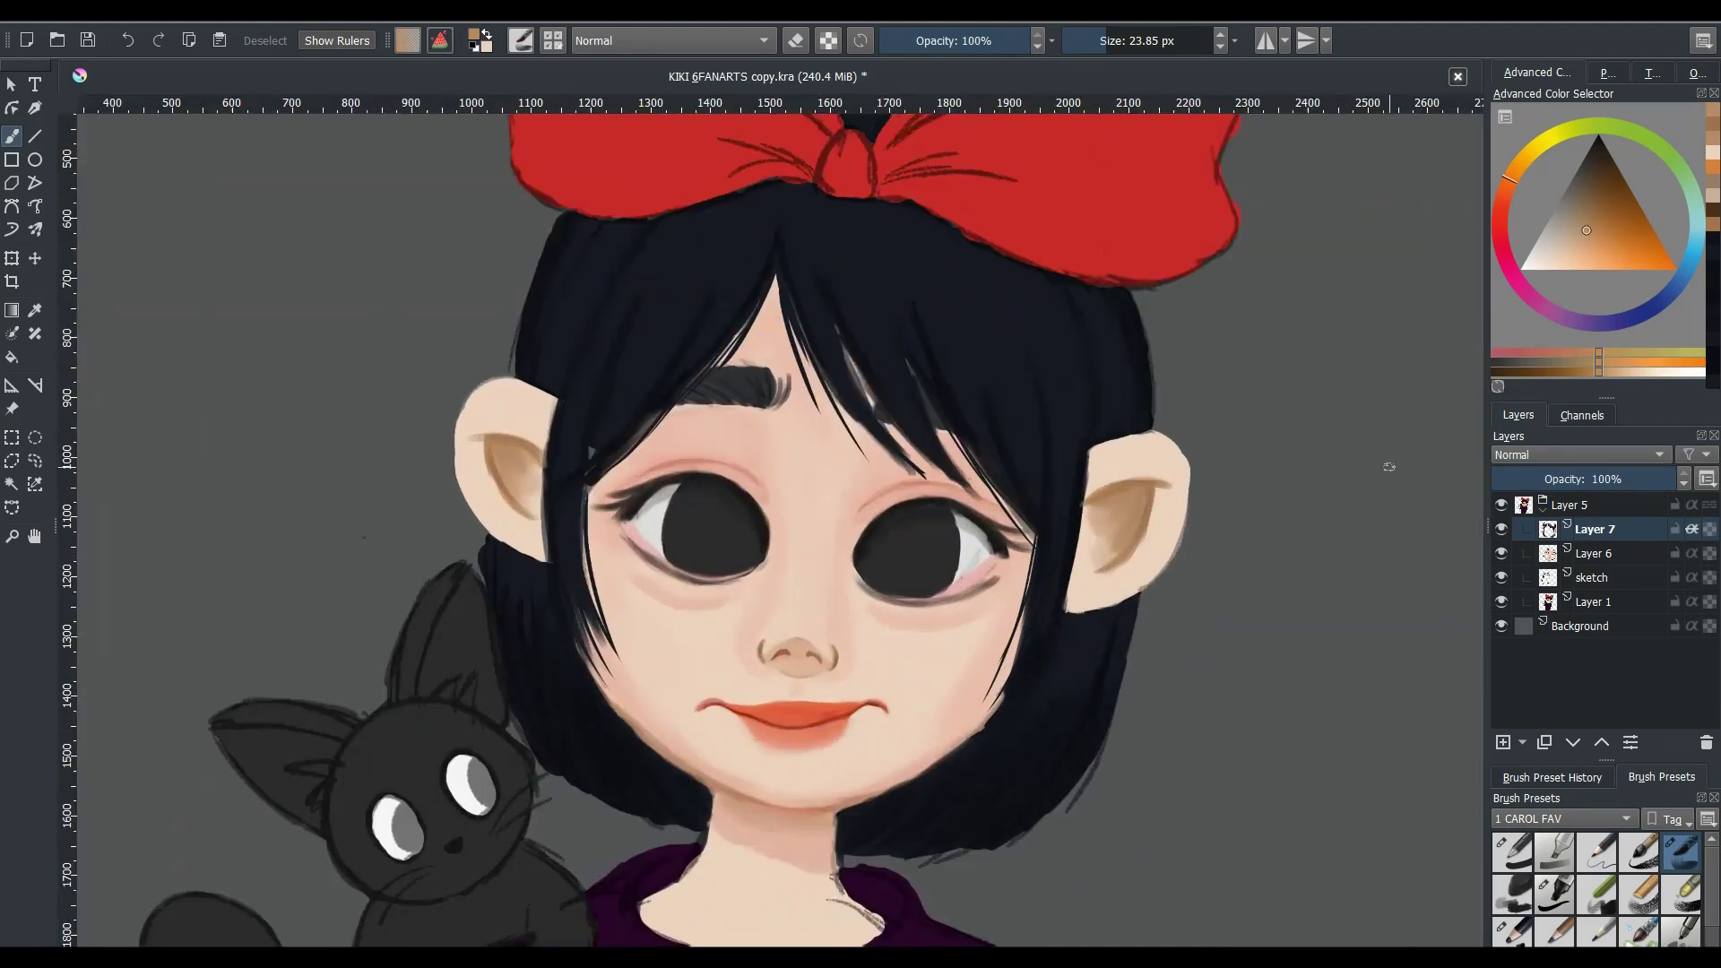
pyautogui.click(1594, 602)
# - Liquify the top of the left ear upward on Layer 1, then return to Layer 7
pyautogui.hotkey('ctrl', 't')
pyautogui.click(1652, 73)
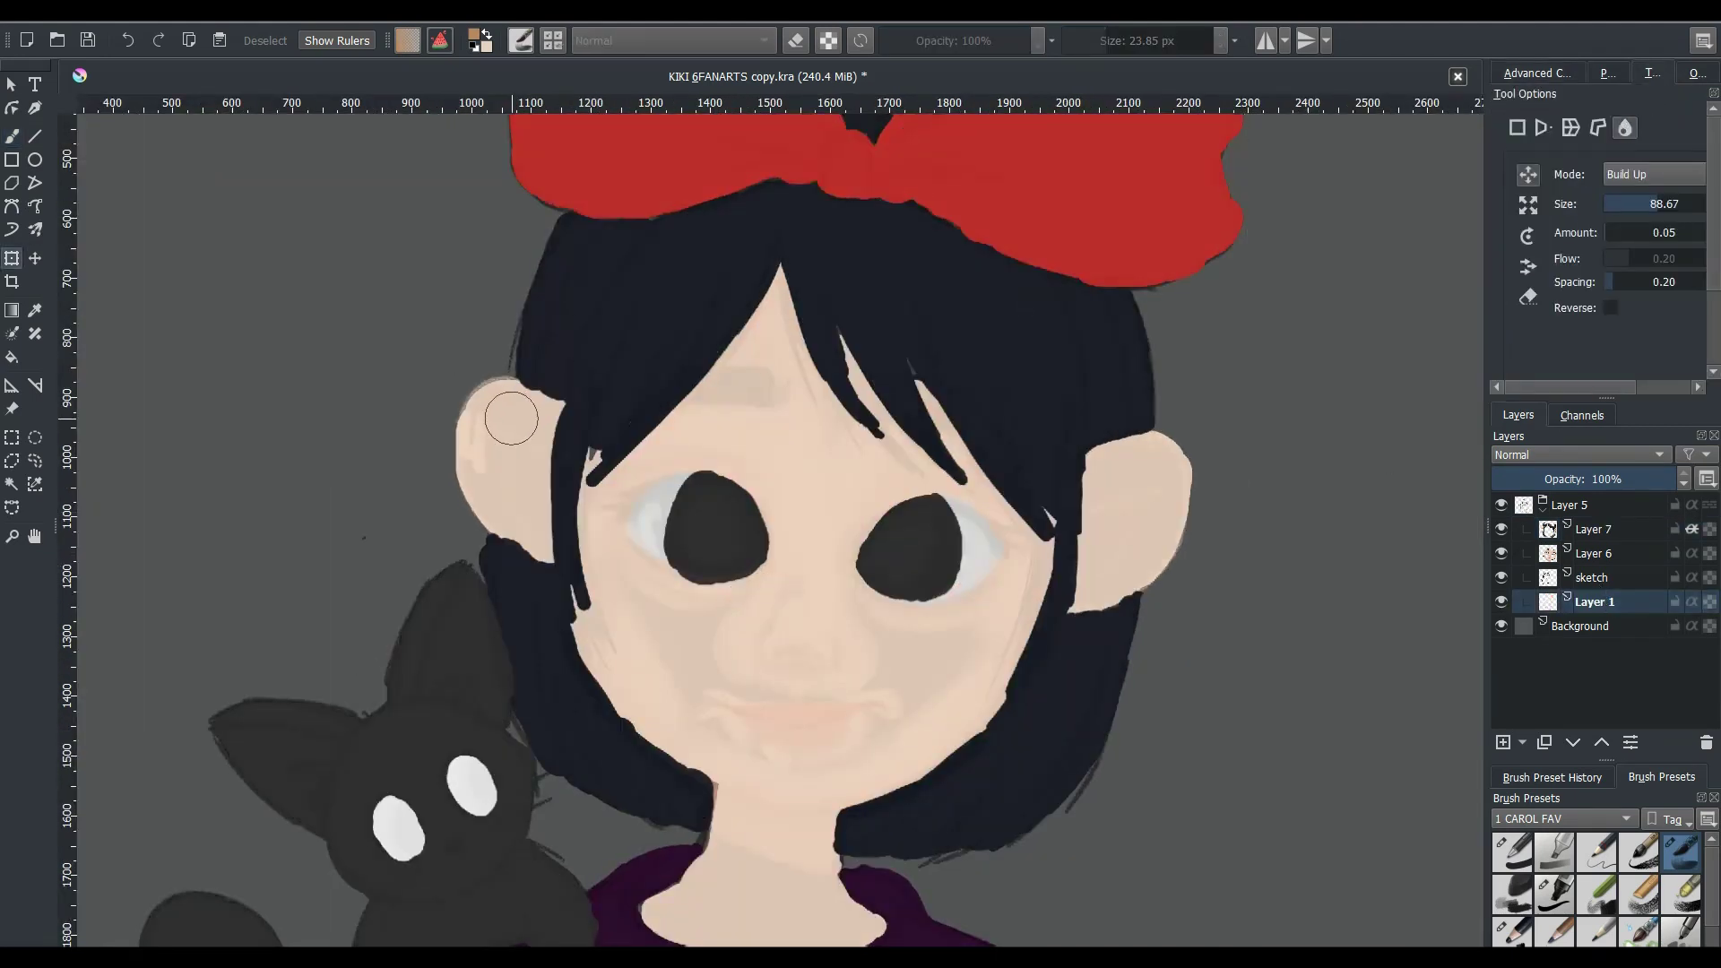
pyautogui.moveTo(512, 419)
pyautogui.mouseDown()
pyautogui.moveTo(527, 394)
pyautogui.moveTo(492, 384)
pyautogui.mouseUp()
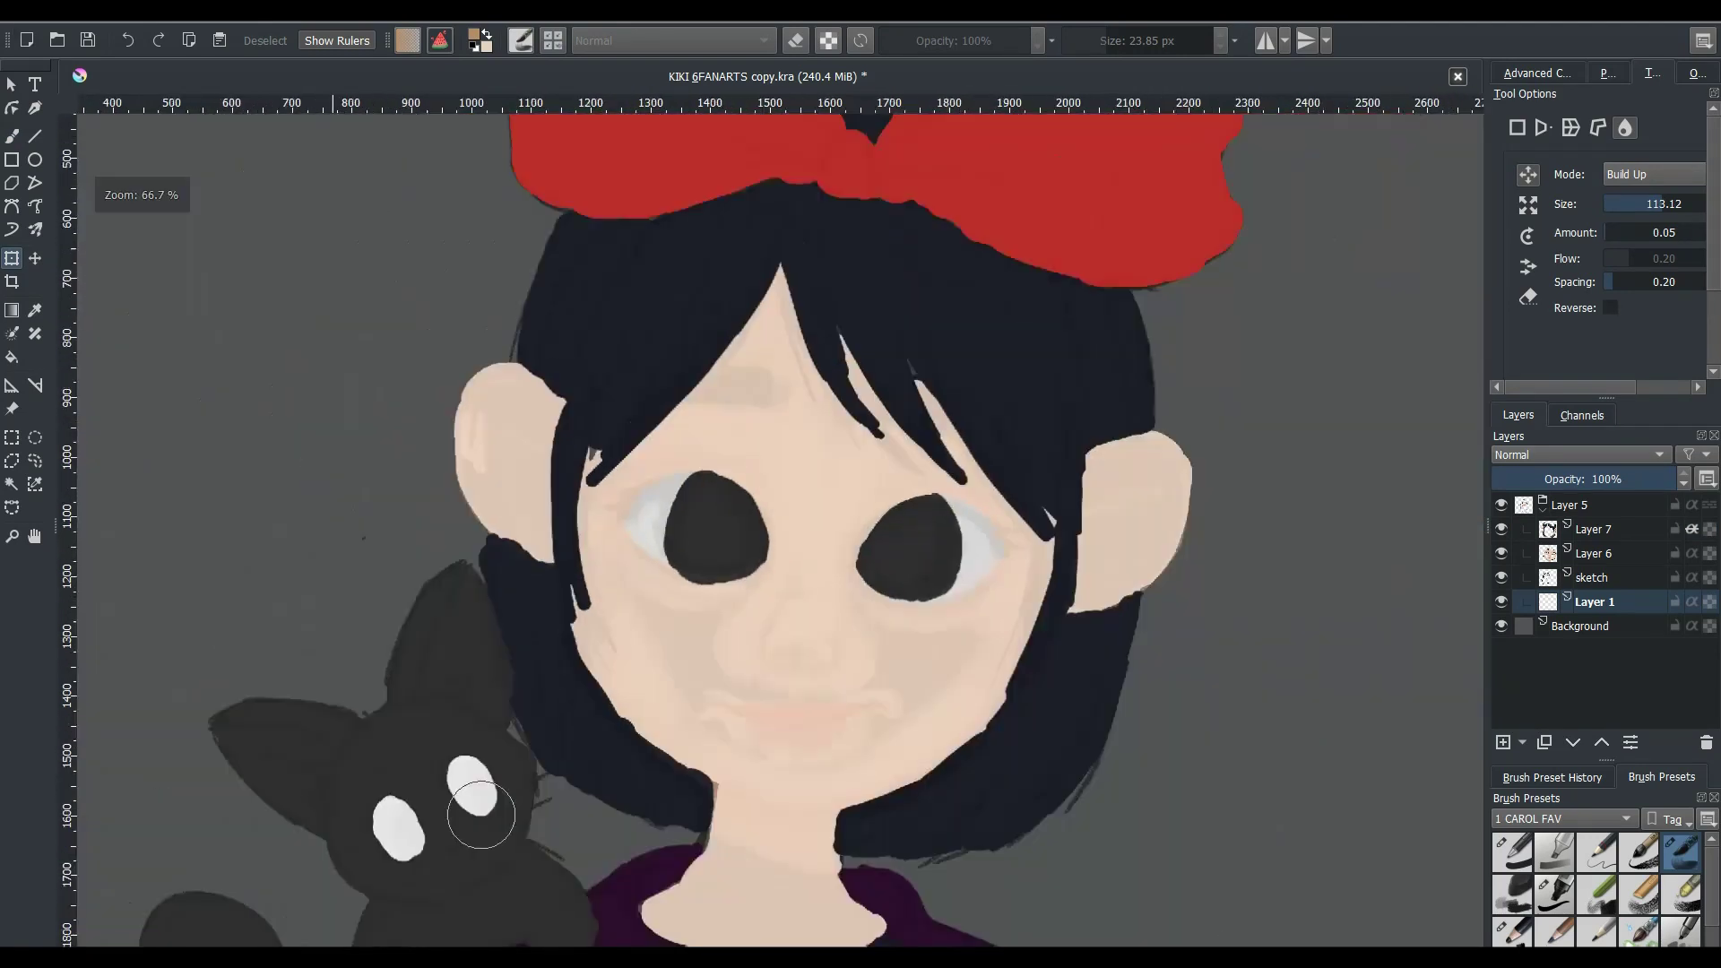
pyautogui.press('3')
pyautogui.press('Return')
pyautogui.press('pageup')
pyautogui.press('pageup')
pyautogui.press('pageup')
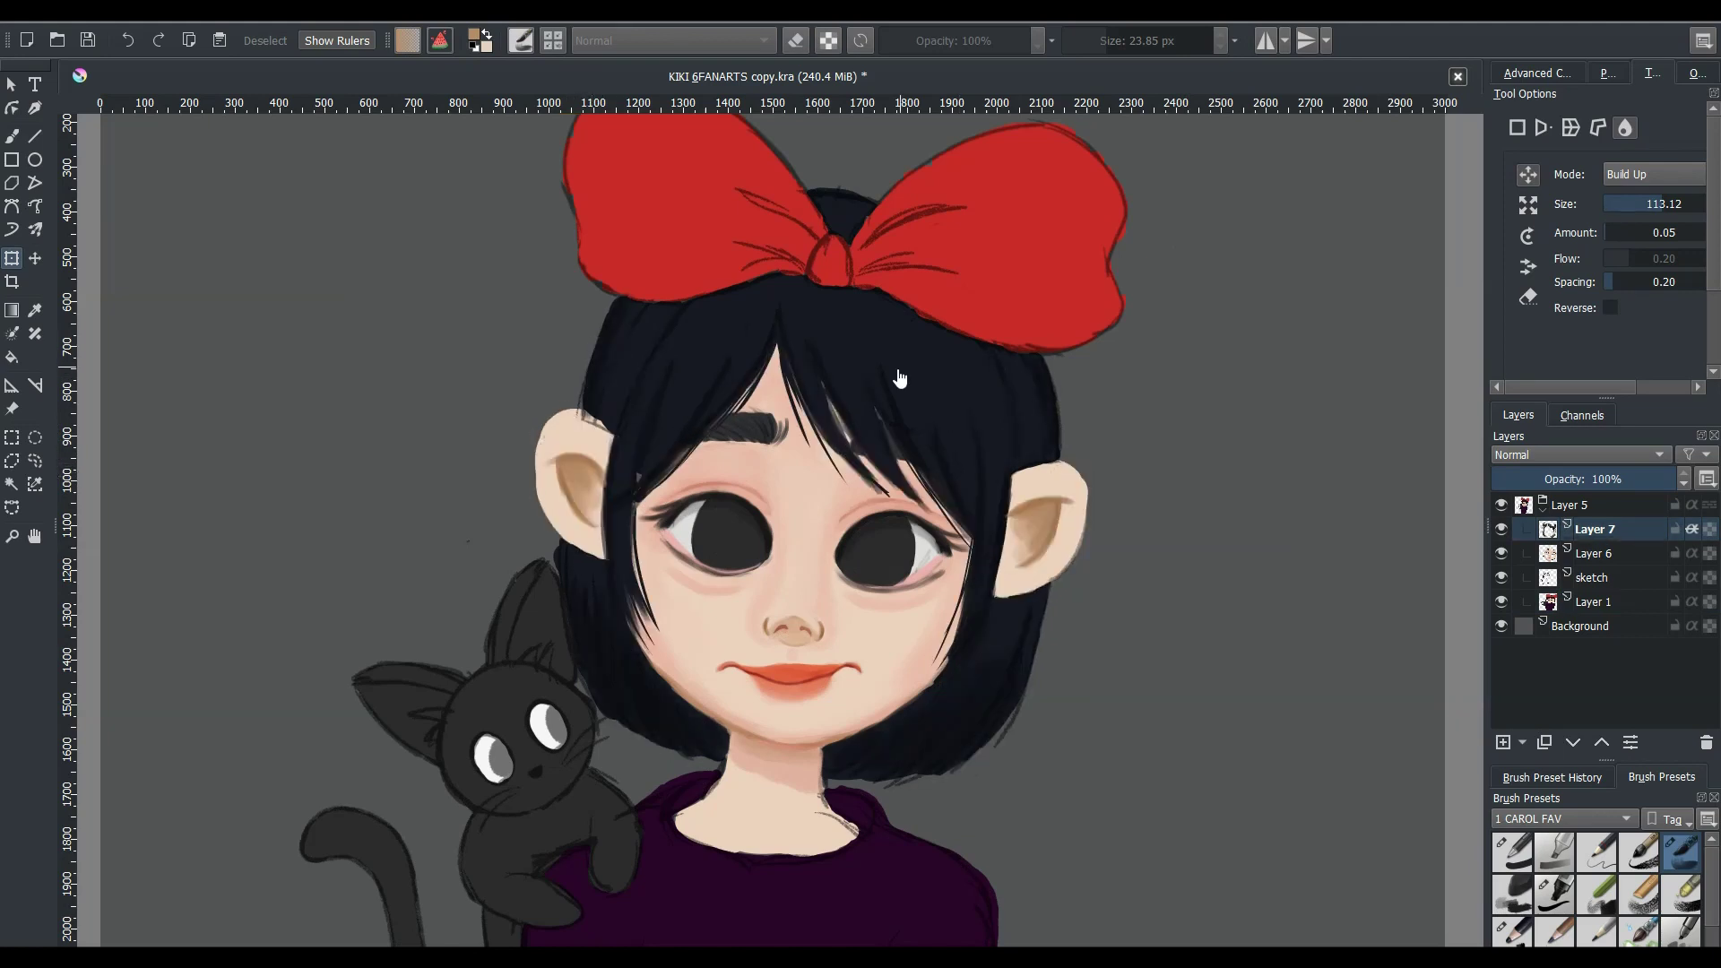
# - Sample ear skin tones and paint skin over the hair above the forehead with the freehand brush, then save
pyautogui.scroll(2, 900, 379)
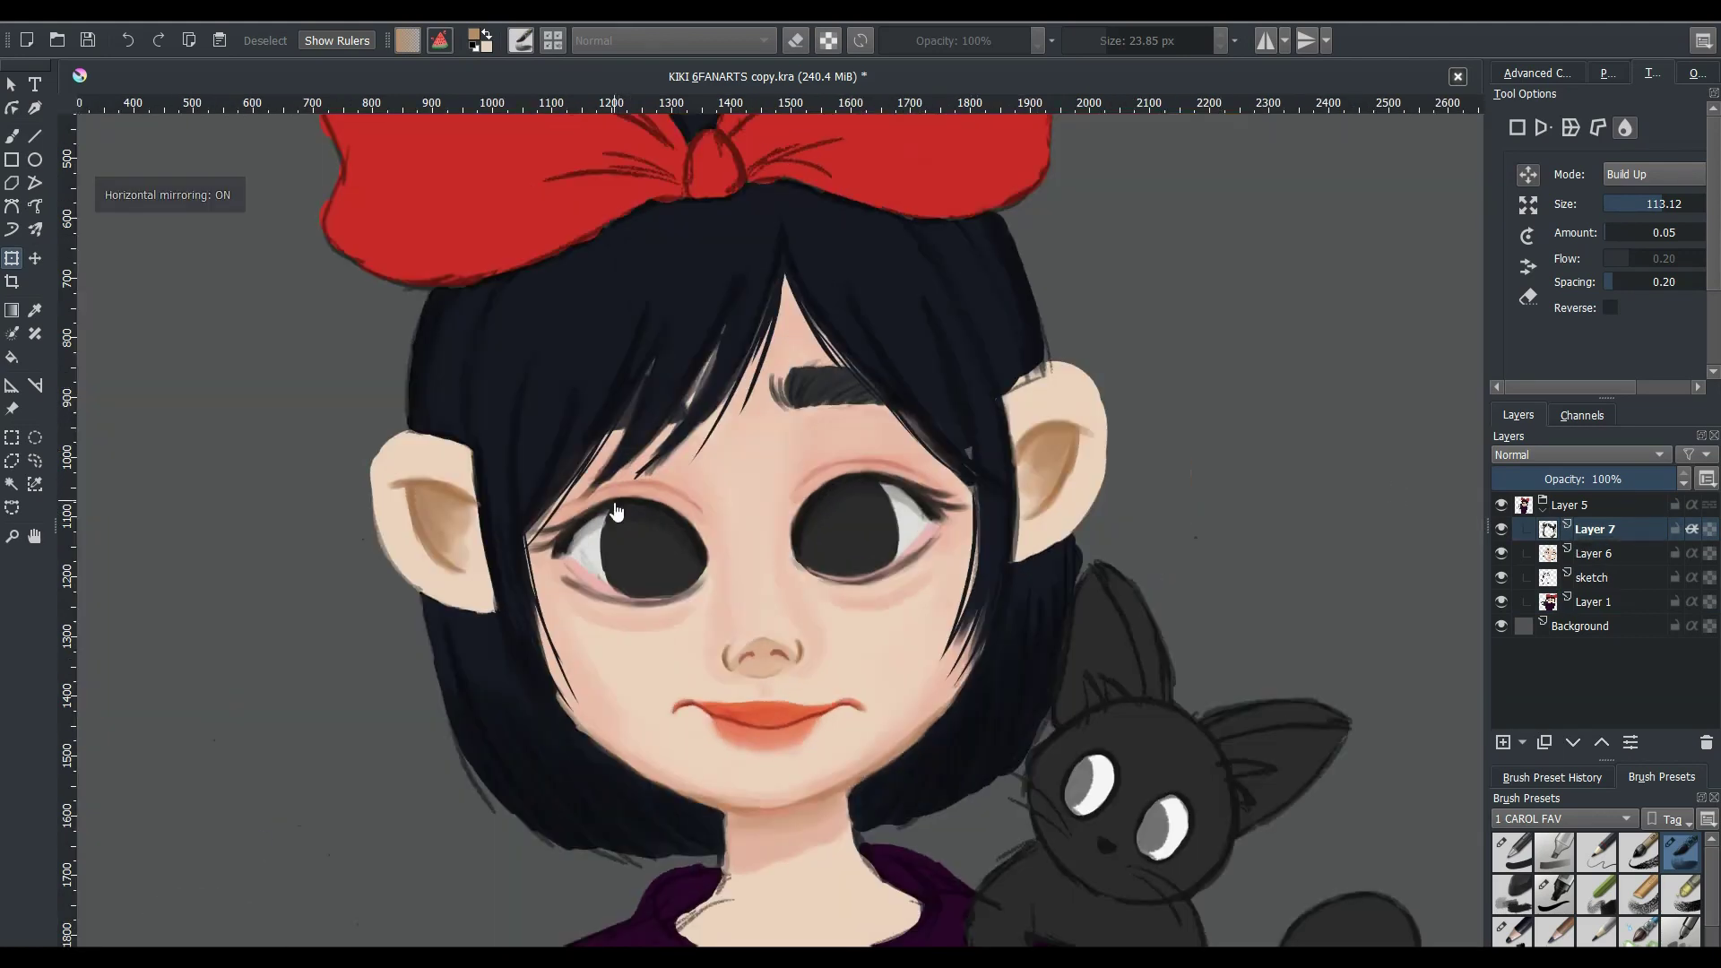
pyautogui.press('b')
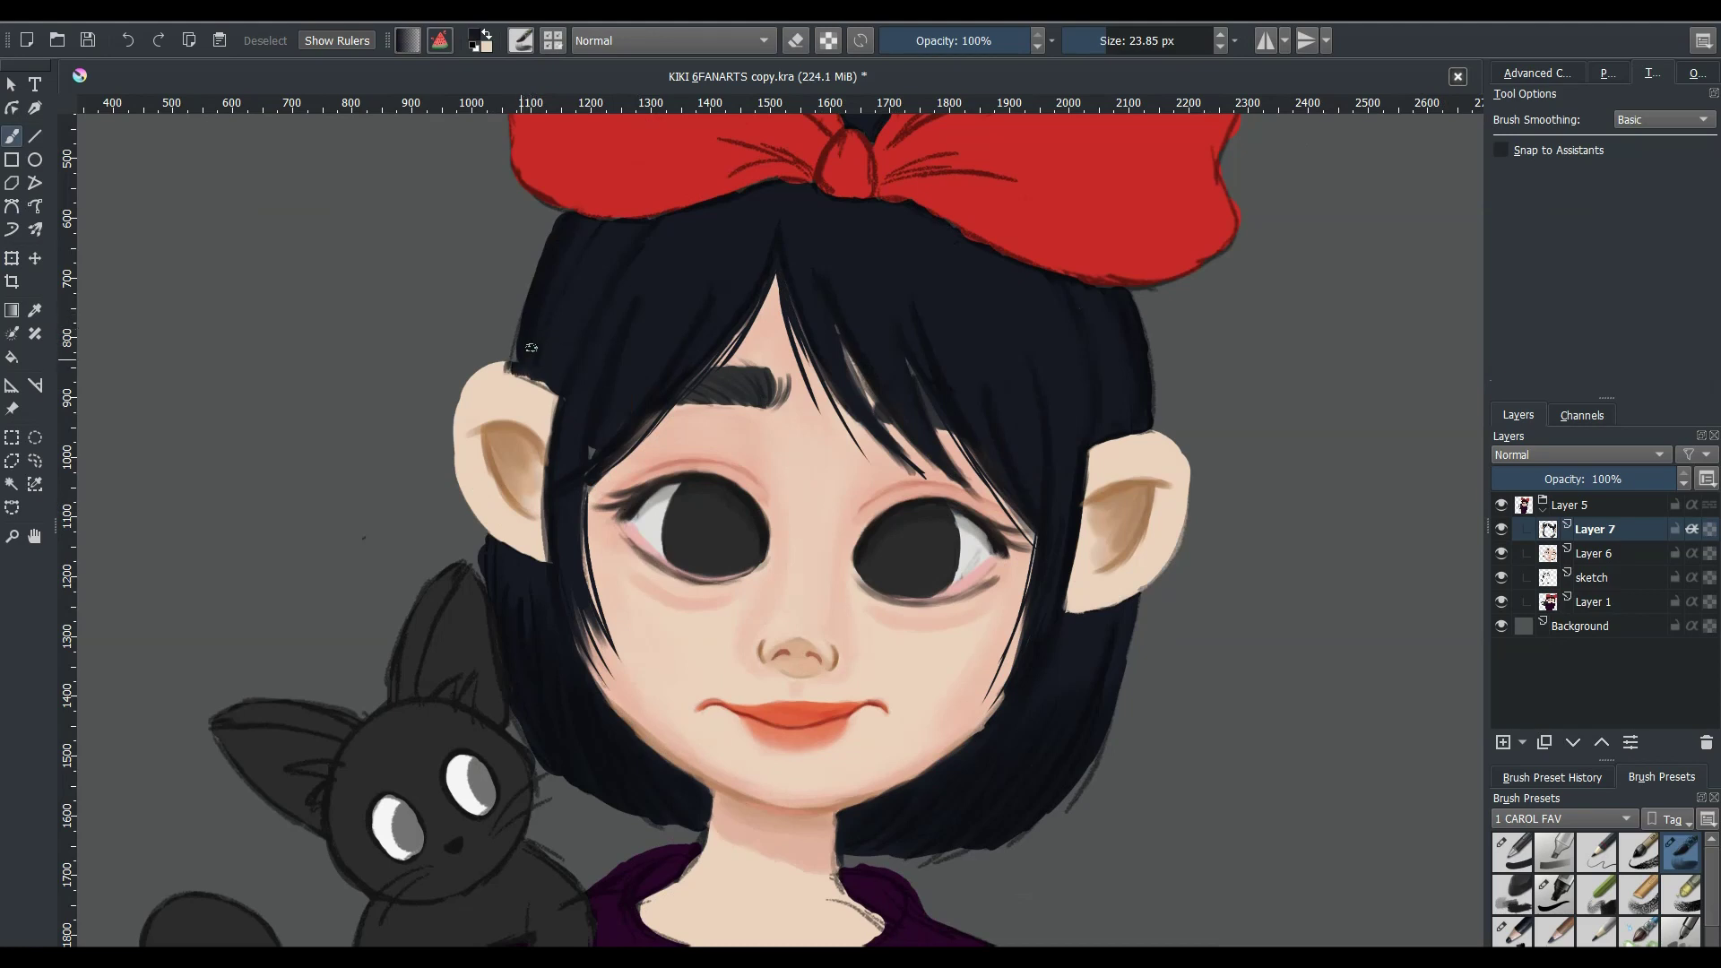
pyautogui.keyDown('ctrl'); pyautogui.click(498, 374); pyautogui.keyUp('ctrl')
pyautogui.press('[')
pyautogui.press('[')
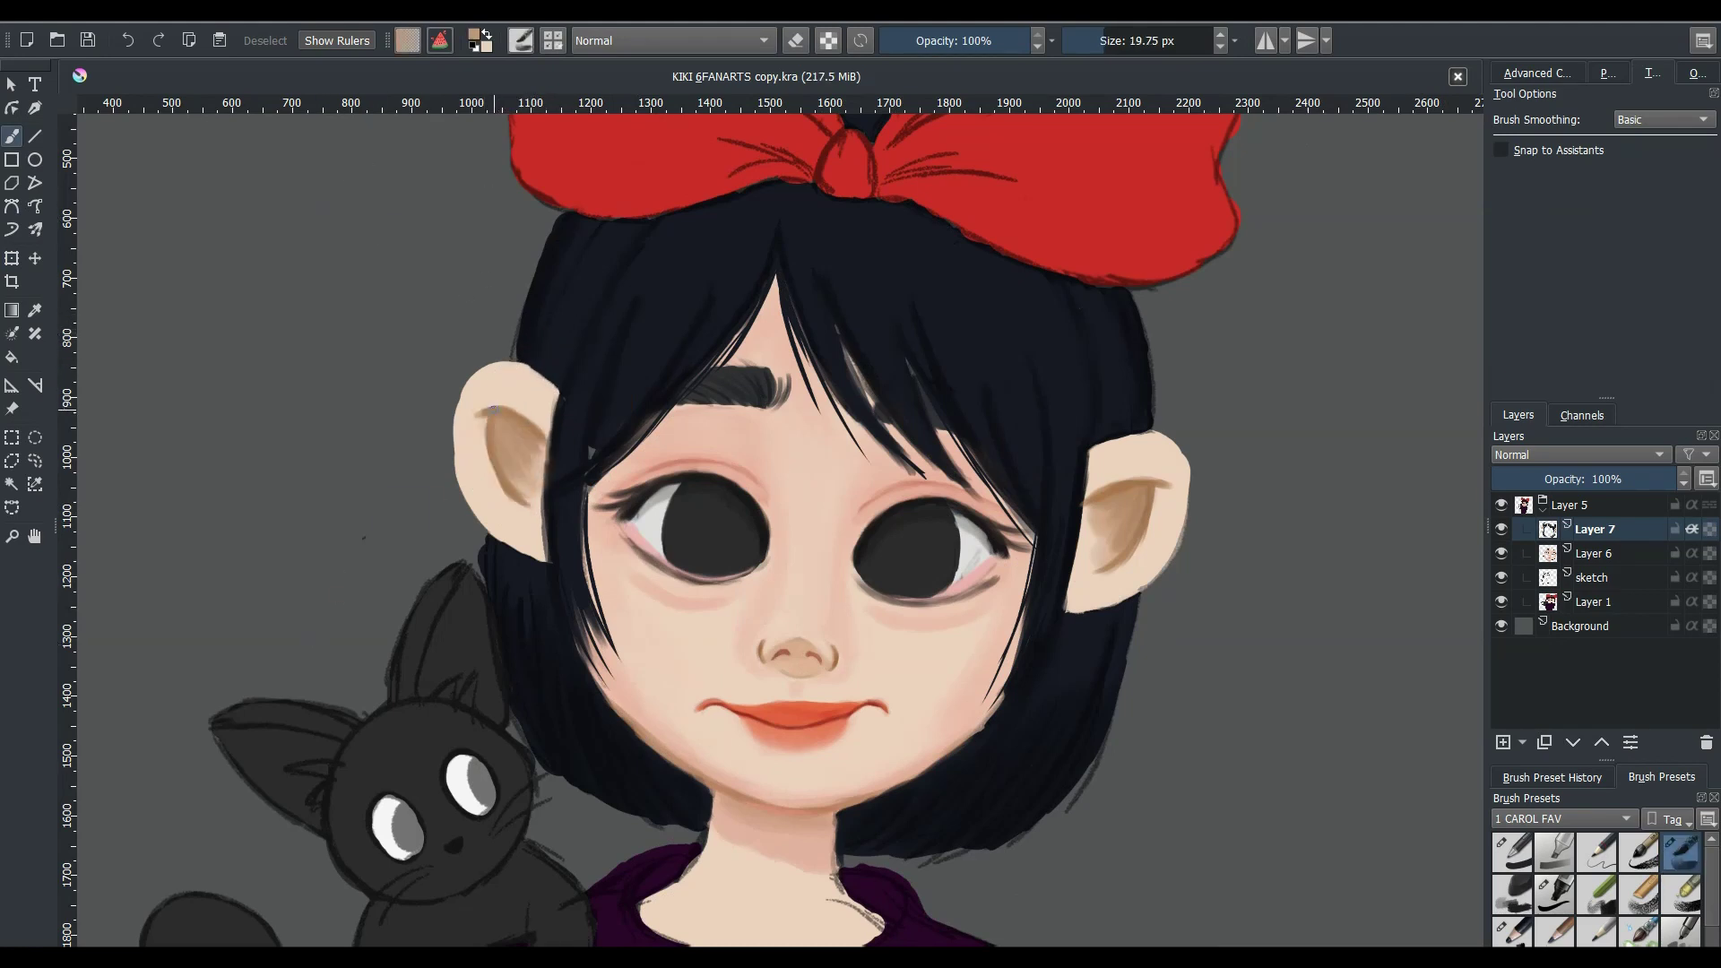
pyautogui.keyDown('ctrl'); pyautogui.click(478, 412); pyautogui.keyUp('ctrl')
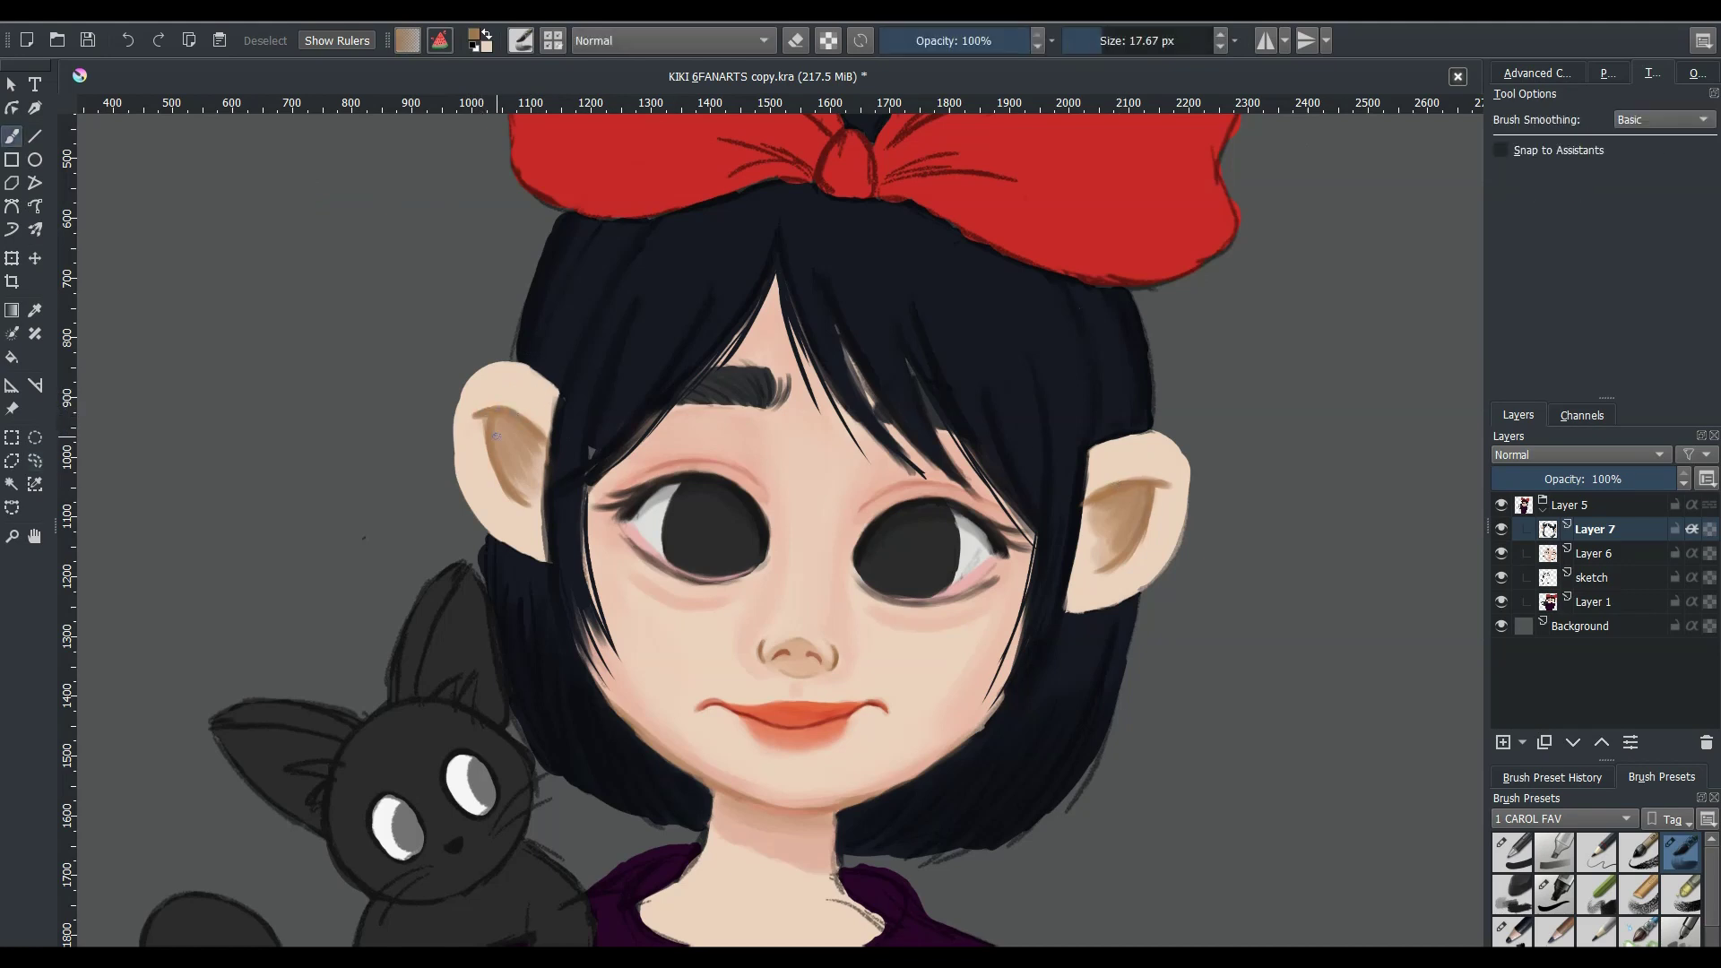
pyautogui.scroll(-2, 995, 526)
pyautogui.press(']')
pyautogui.press(']')
pyautogui.press(']')
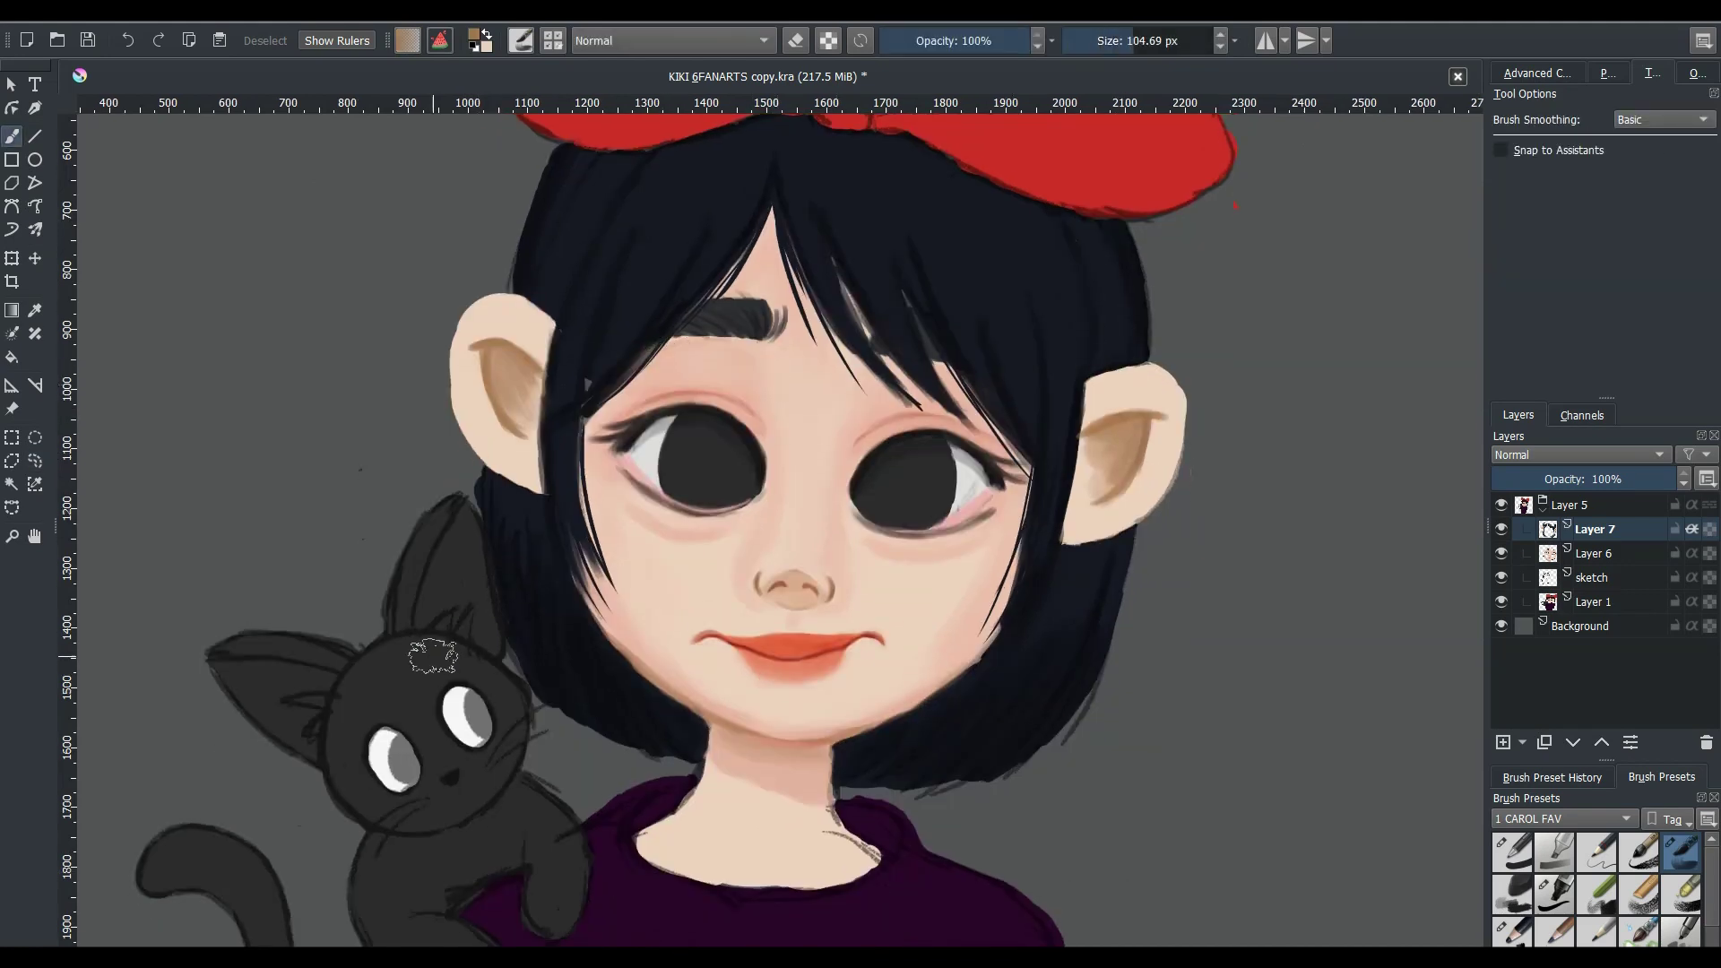
pyautogui.press(']')
pyautogui.press(']')
pyautogui.press(']')
pyautogui.moveTo(753, 240); pyautogui.dragTo(769, 269)
pyautogui.press('[')
pyautogui.press('[')
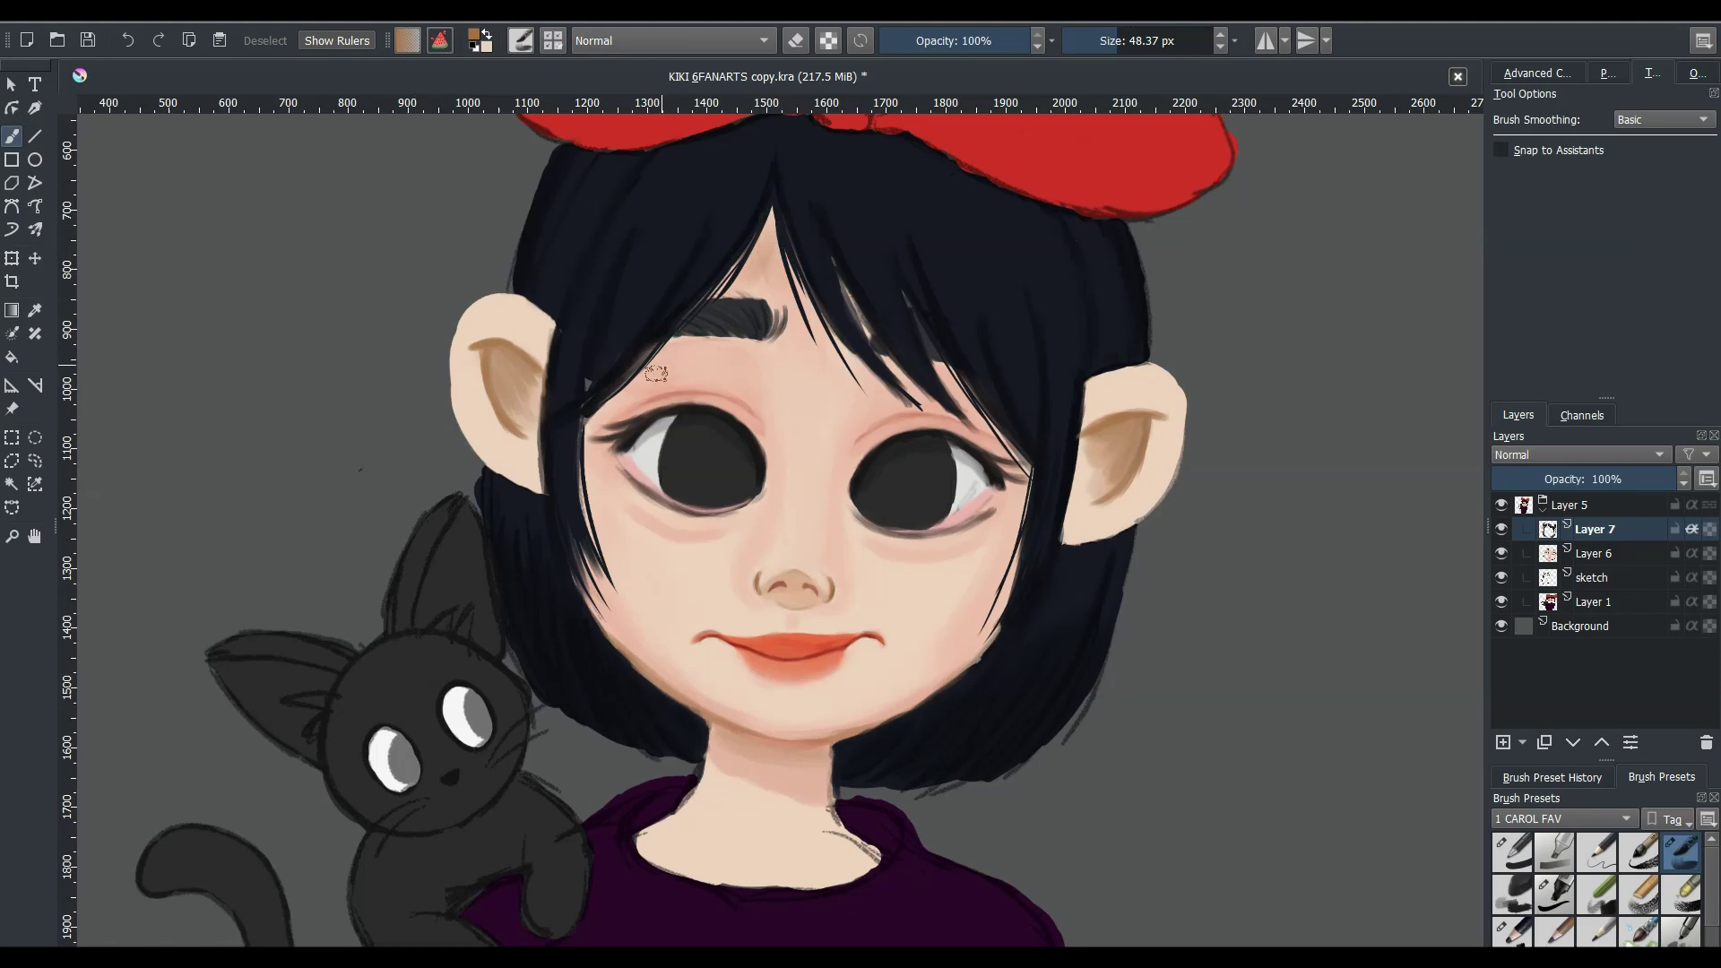
pyautogui.press(']')
pyautogui.press(']')
pyautogui.press(']')
pyautogui.hotkey('ctrl', 's')
# - Touch up the forehead skin with a smaller brush
pyautogui.scroll(-6, 684, 494)
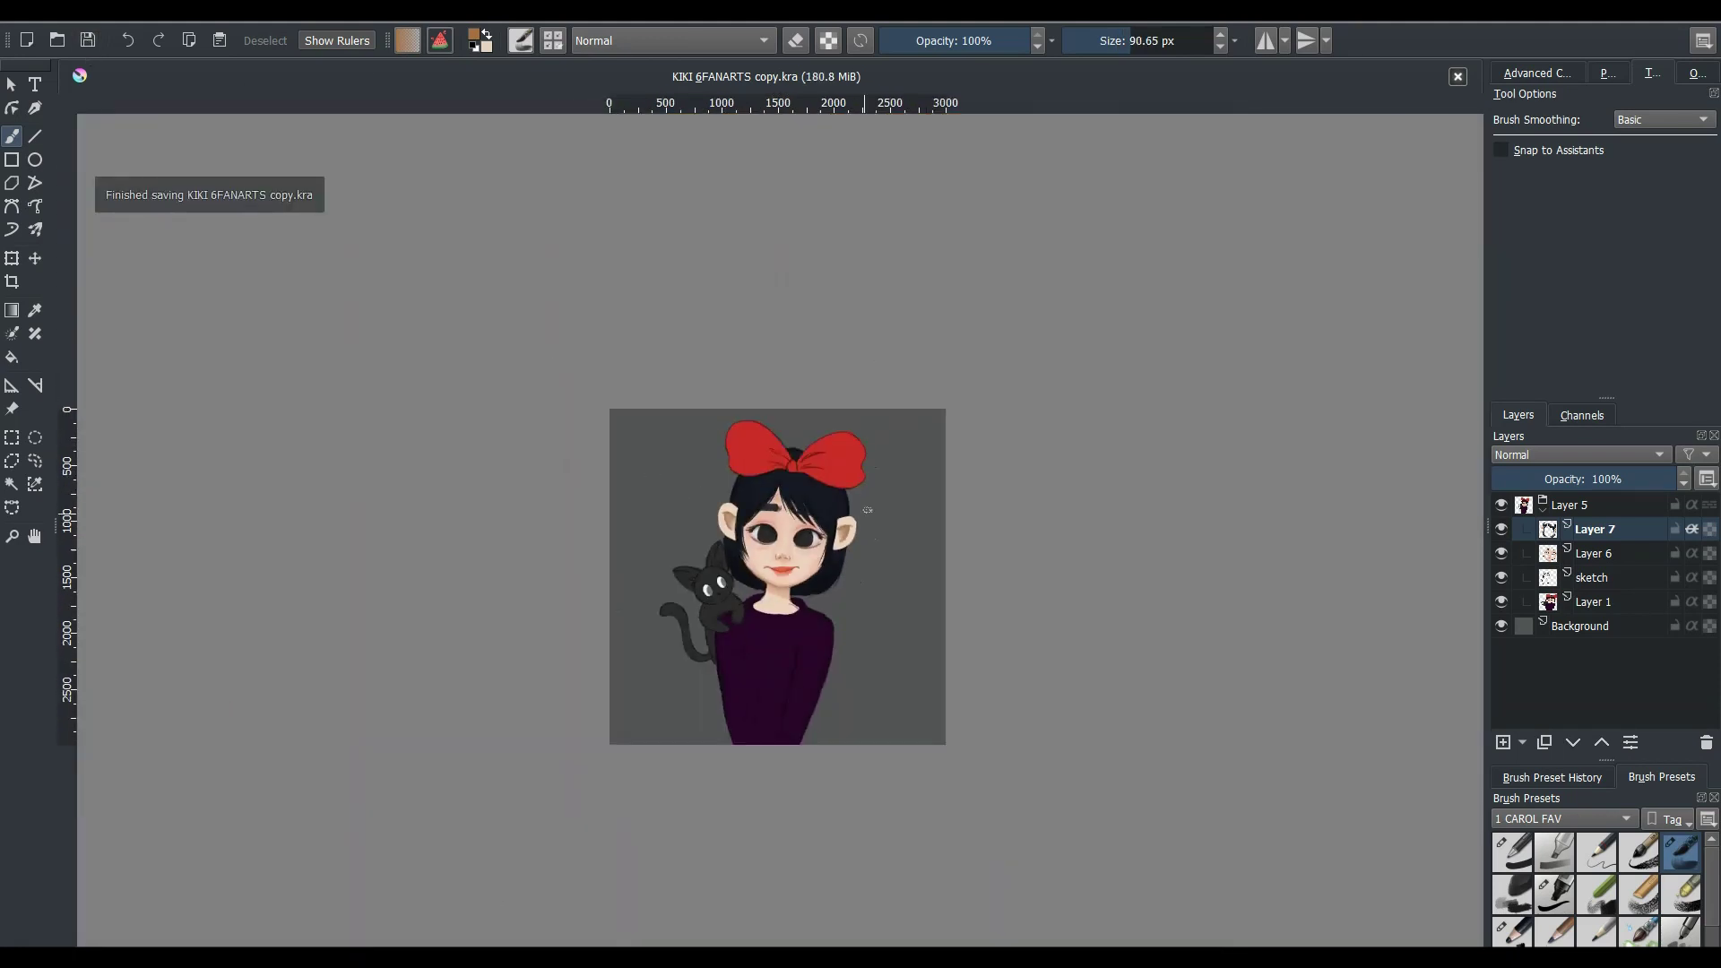
pyautogui.scroll(3, 867, 510)
pyautogui.scroll(3, 867, 509)
pyautogui.press('[')
pyautogui.press('[')
pyautogui.press('[')
pyautogui.moveTo(757, 276); pyautogui.dragTo(723, 248)
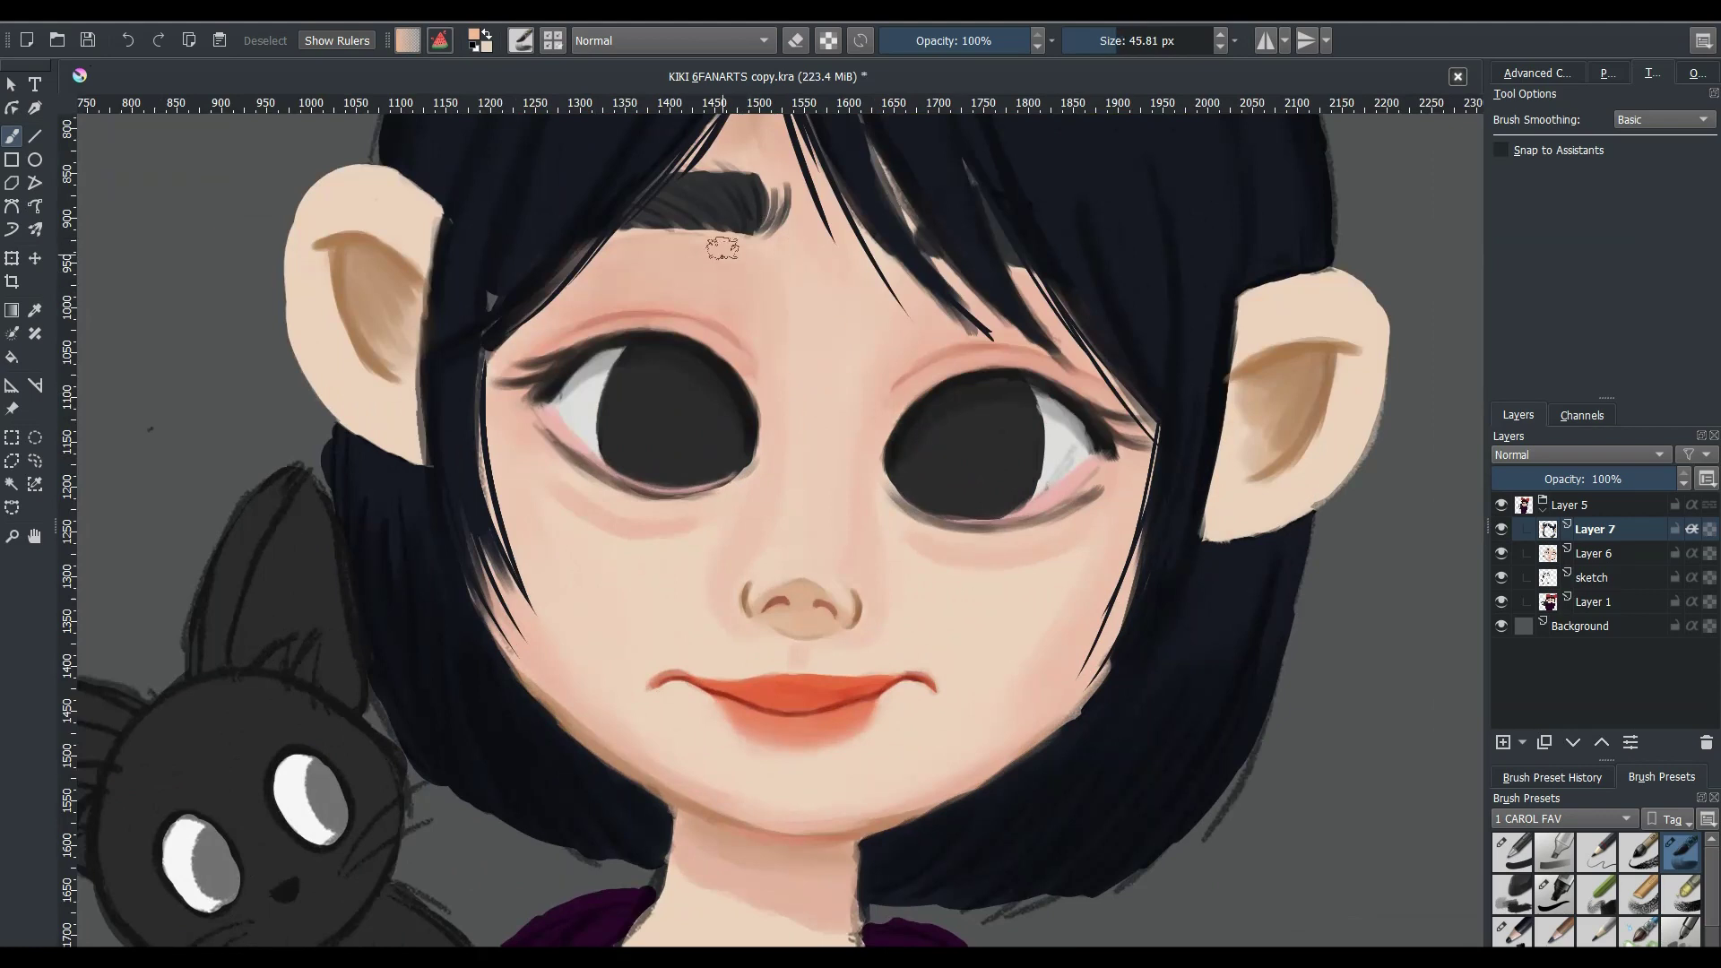
pyautogui.scroll(-1, 773, 542)
pyautogui.press('[')
pyautogui.press('[')
pyautogui.press('[')
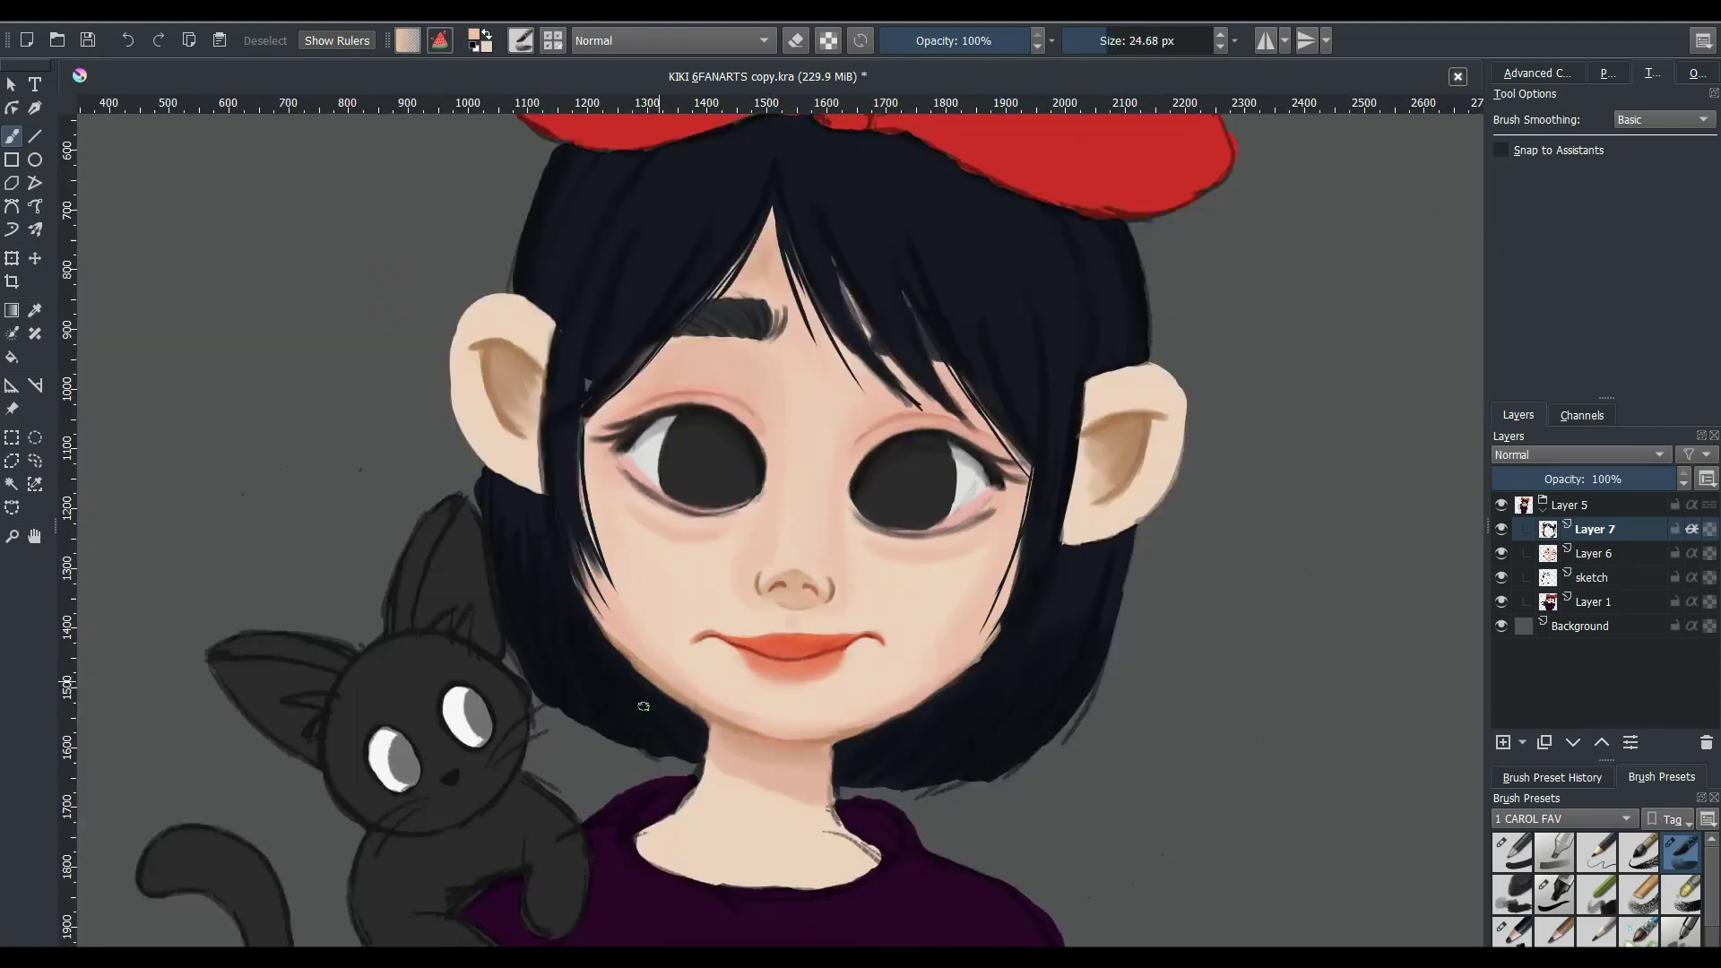
pyautogui.scroll(2, 775, 554)
pyautogui.scroll(1, 775, 553)
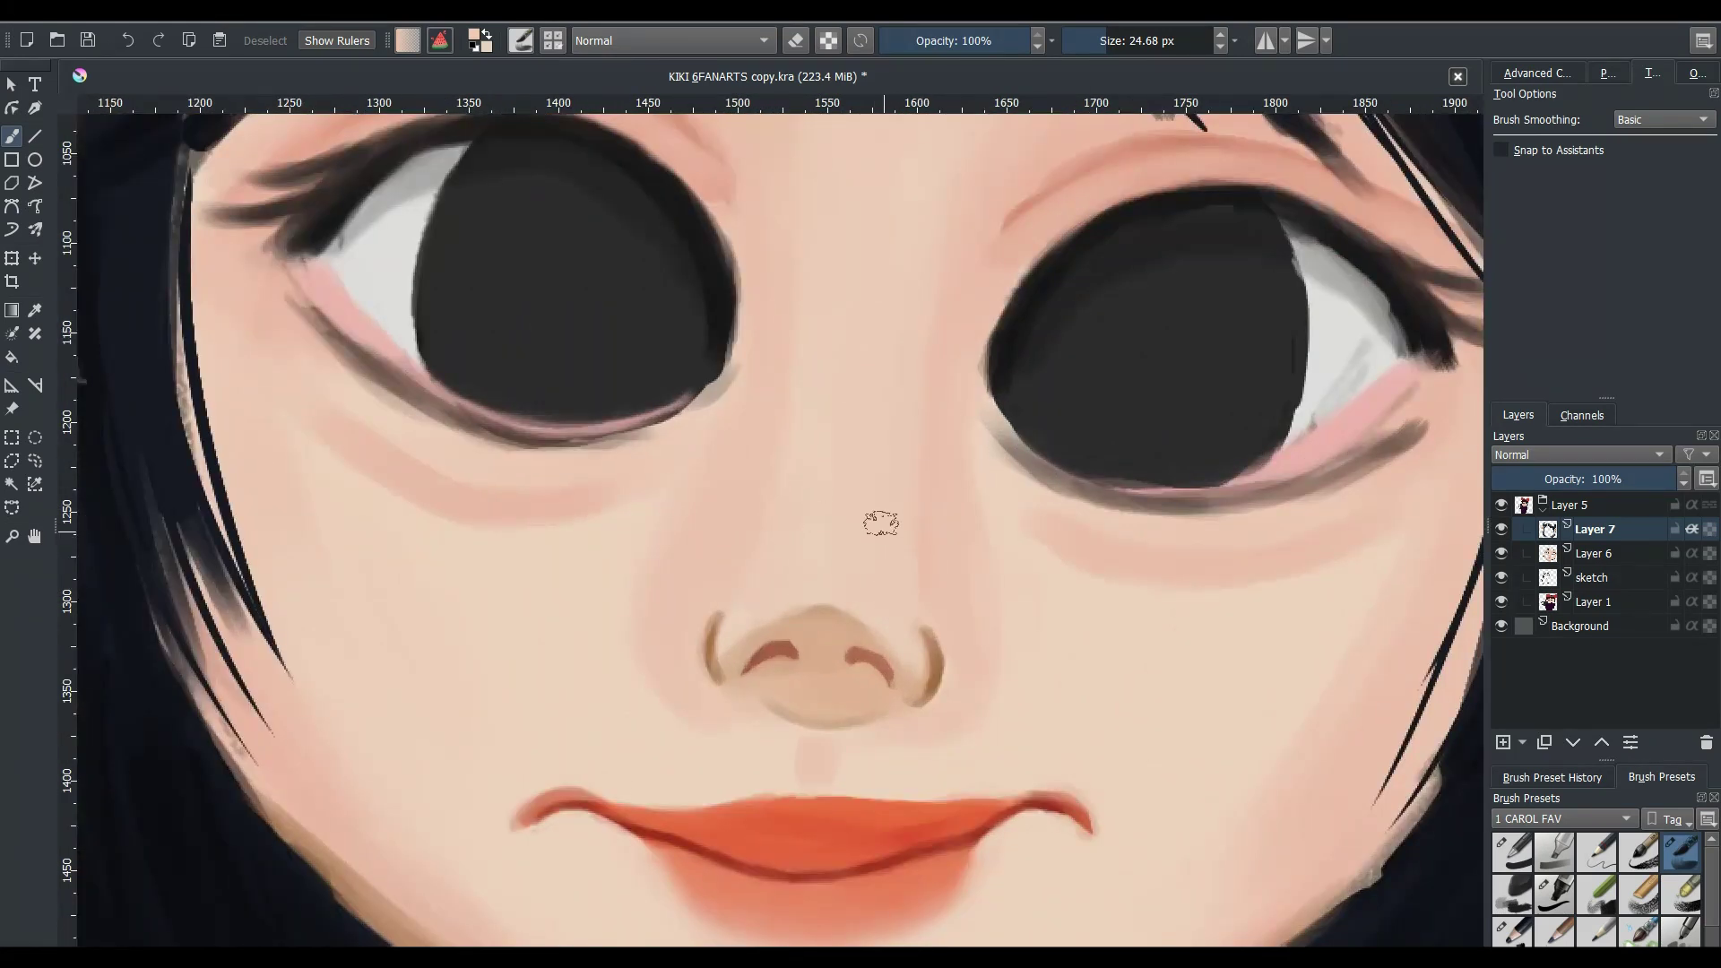
# - Paint skin tone over the dark line on Kiki's neck, undoing a stray stroke
pyautogui.scroll(-4, 607, 684)
pyautogui.scroll(2, 771, 502)
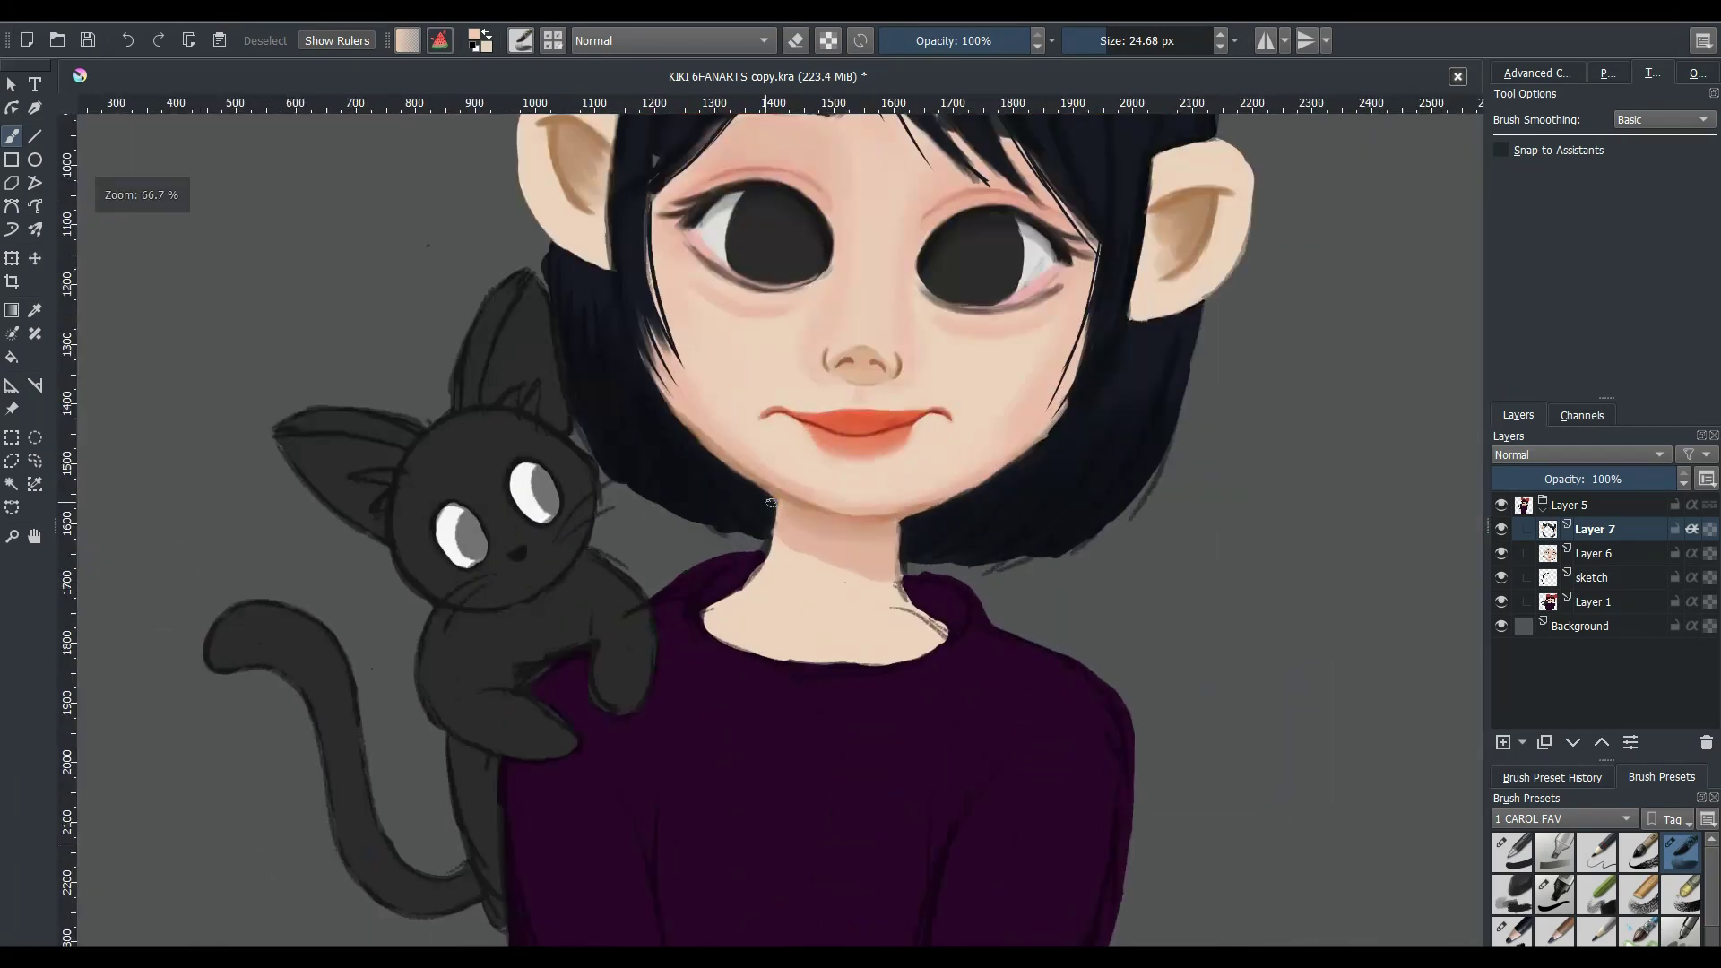
pyautogui.press(']')
pyautogui.press(']')
pyautogui.press(']')
pyautogui.press(']')
pyautogui.press(']')
pyautogui.moveTo(879, 567)
pyautogui.mouseDown()
pyautogui.moveTo(880, 610)
pyautogui.moveTo(943, 633)
pyautogui.mouseUp()
pyautogui.hotkey('ctrl', 'z')
pyautogui.press('[')
pyautogui.press('[')
pyautogui.press('[')
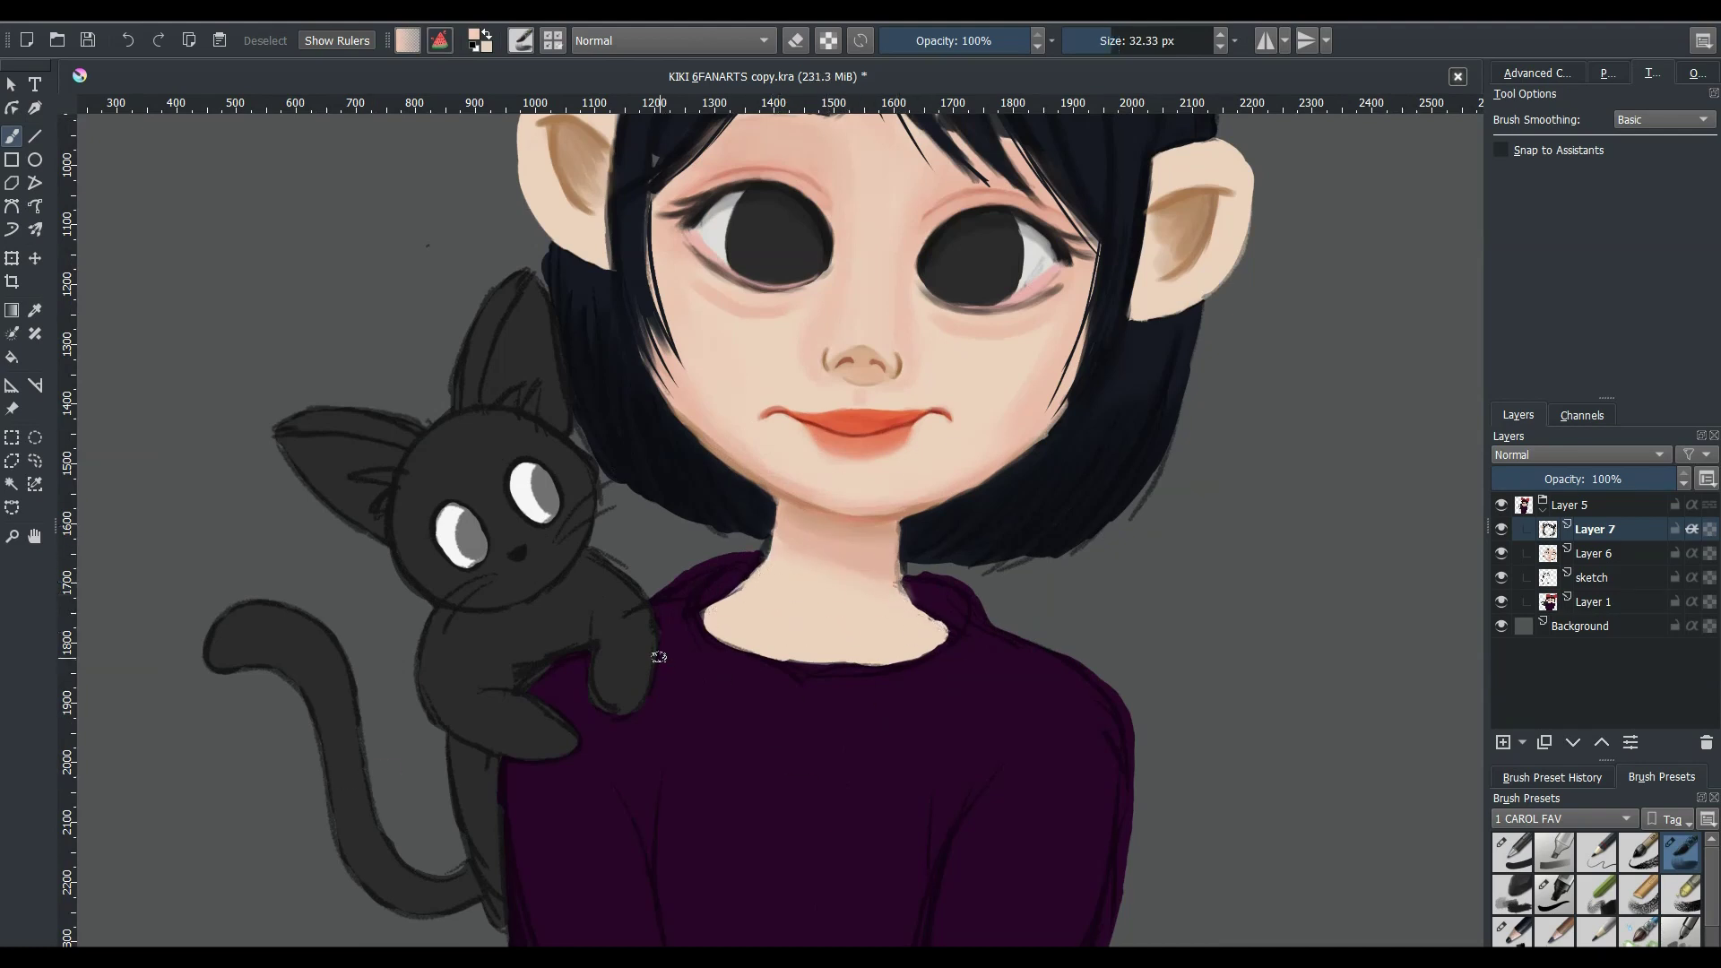
# - Sample the sweater's purple and paint over the cat's arm
pyautogui.keyDown('ctrl'); pyautogui.click(650, 643); pyautogui.keyUp('ctrl')
pyautogui.press(']')
pyautogui.press(']')
pyautogui.press(']')
pyautogui.scroll(-5, 1031, 762)
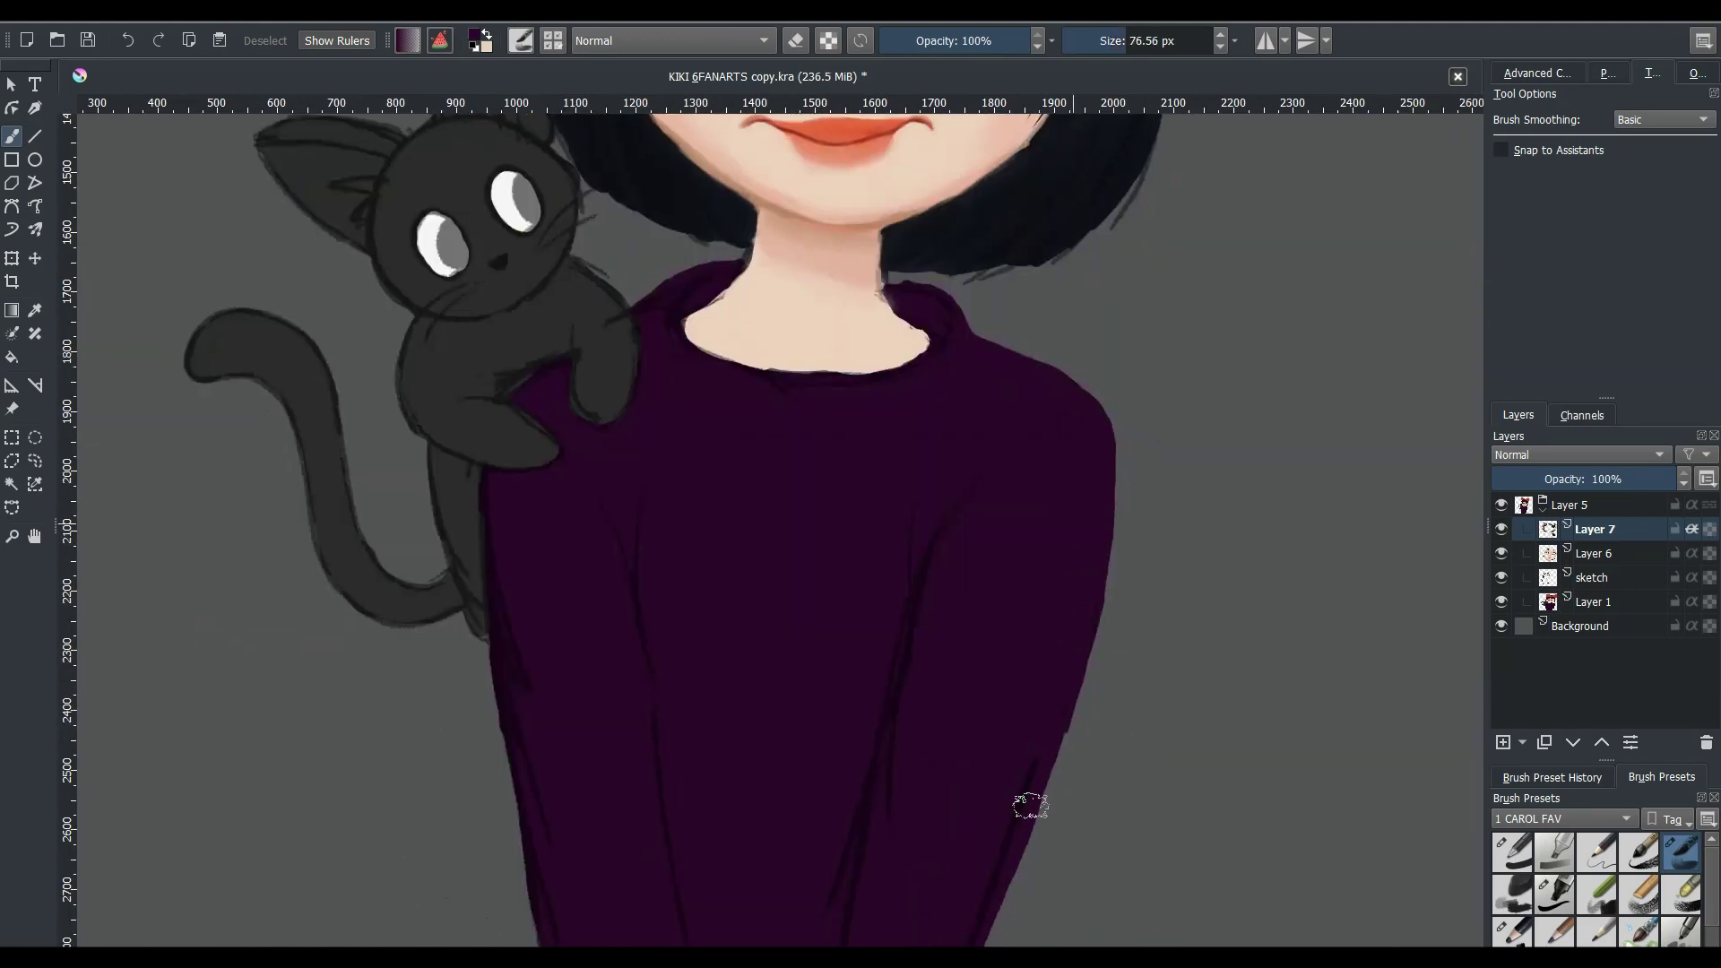
pyautogui.scroll(-5, 986, 717)
pyautogui.scroll(5, 942, 668)
pyautogui.scroll(-1, 563, 843)
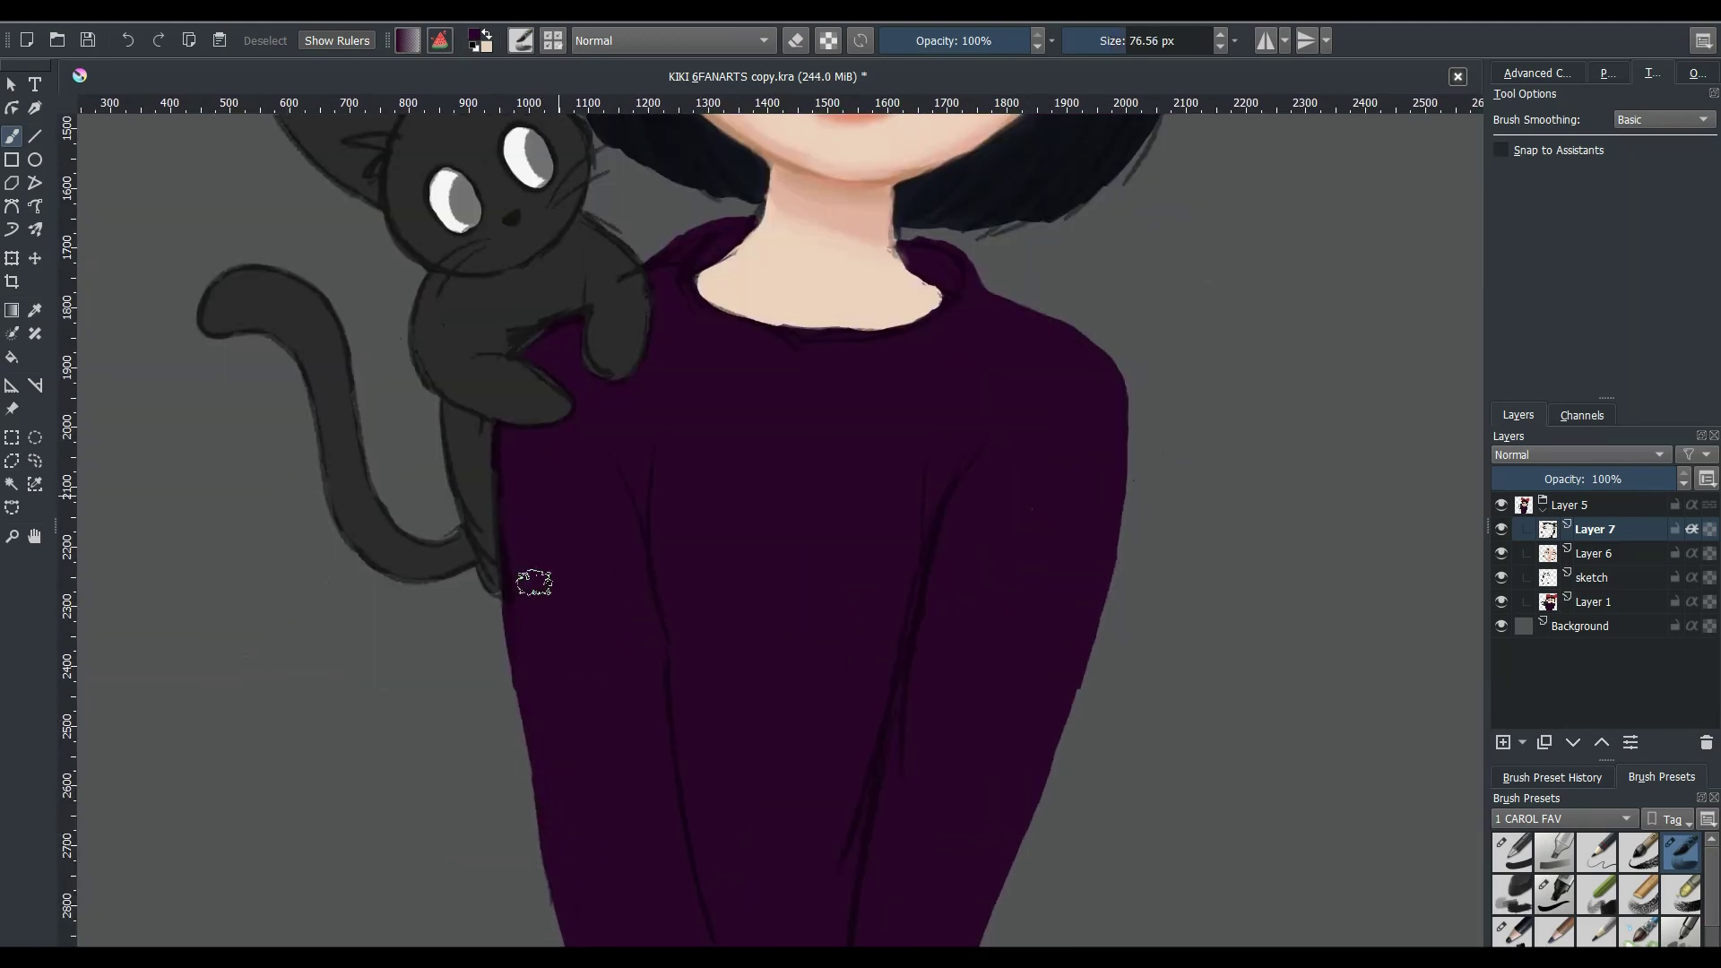
pyautogui.press('[')
pyautogui.press('[')
pyautogui.scroll(3, 762, 421)
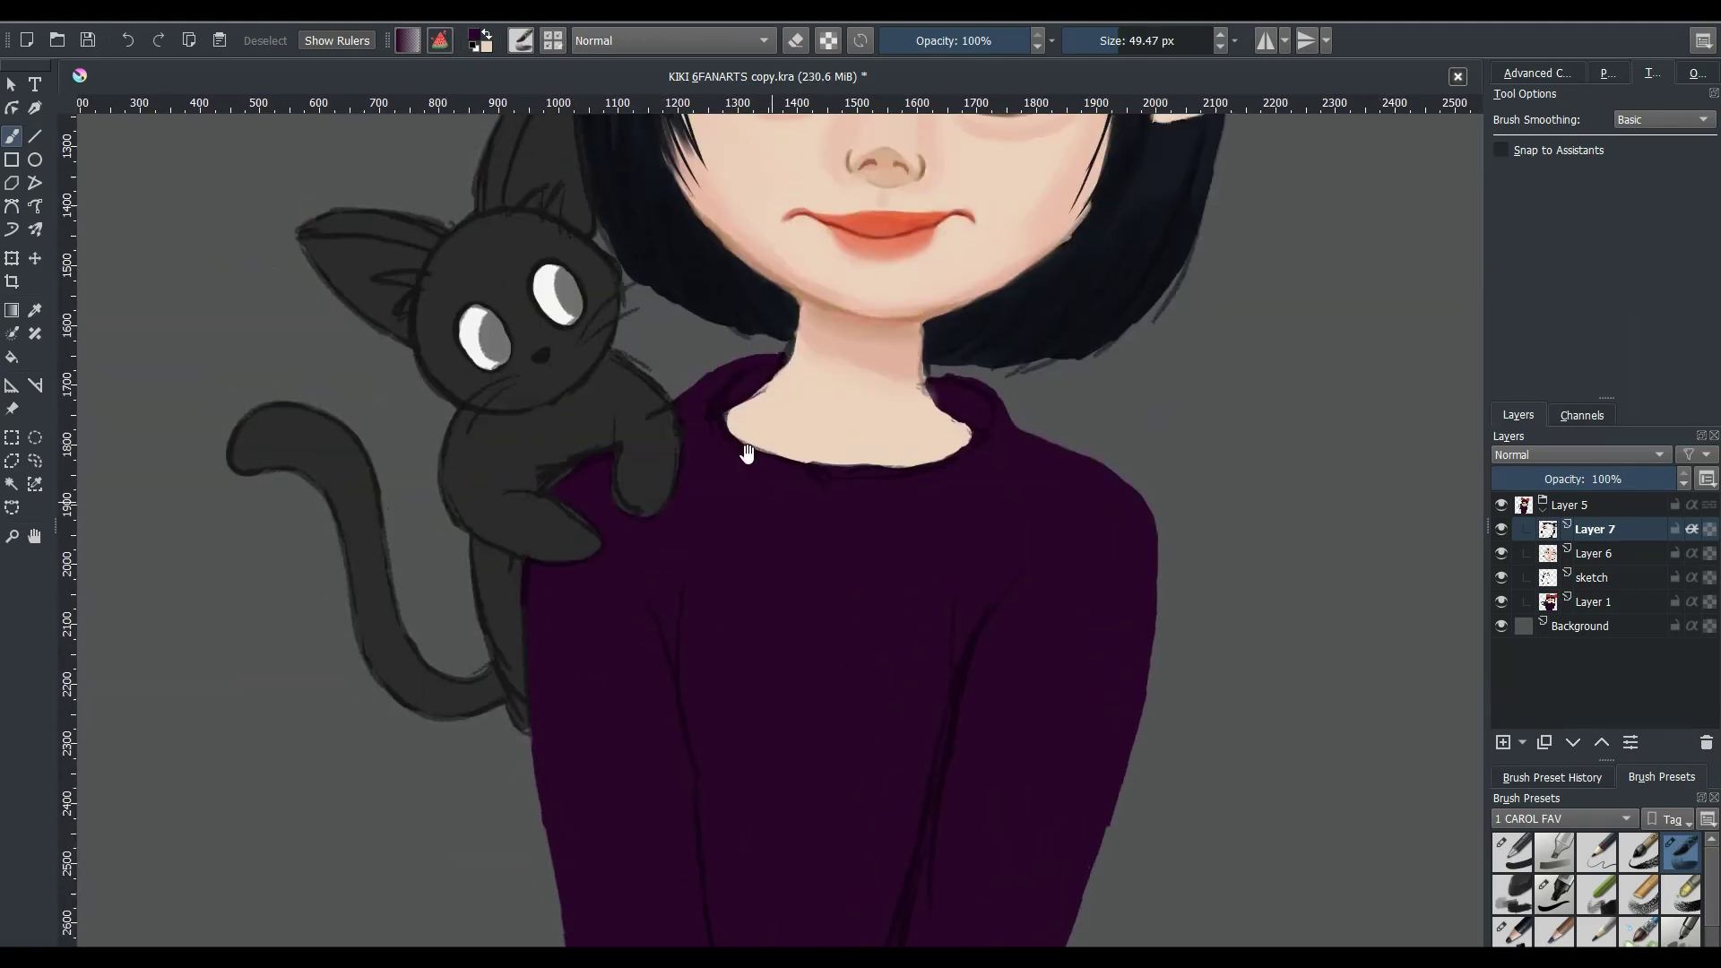
pyautogui.scroll(1, 734, 399)
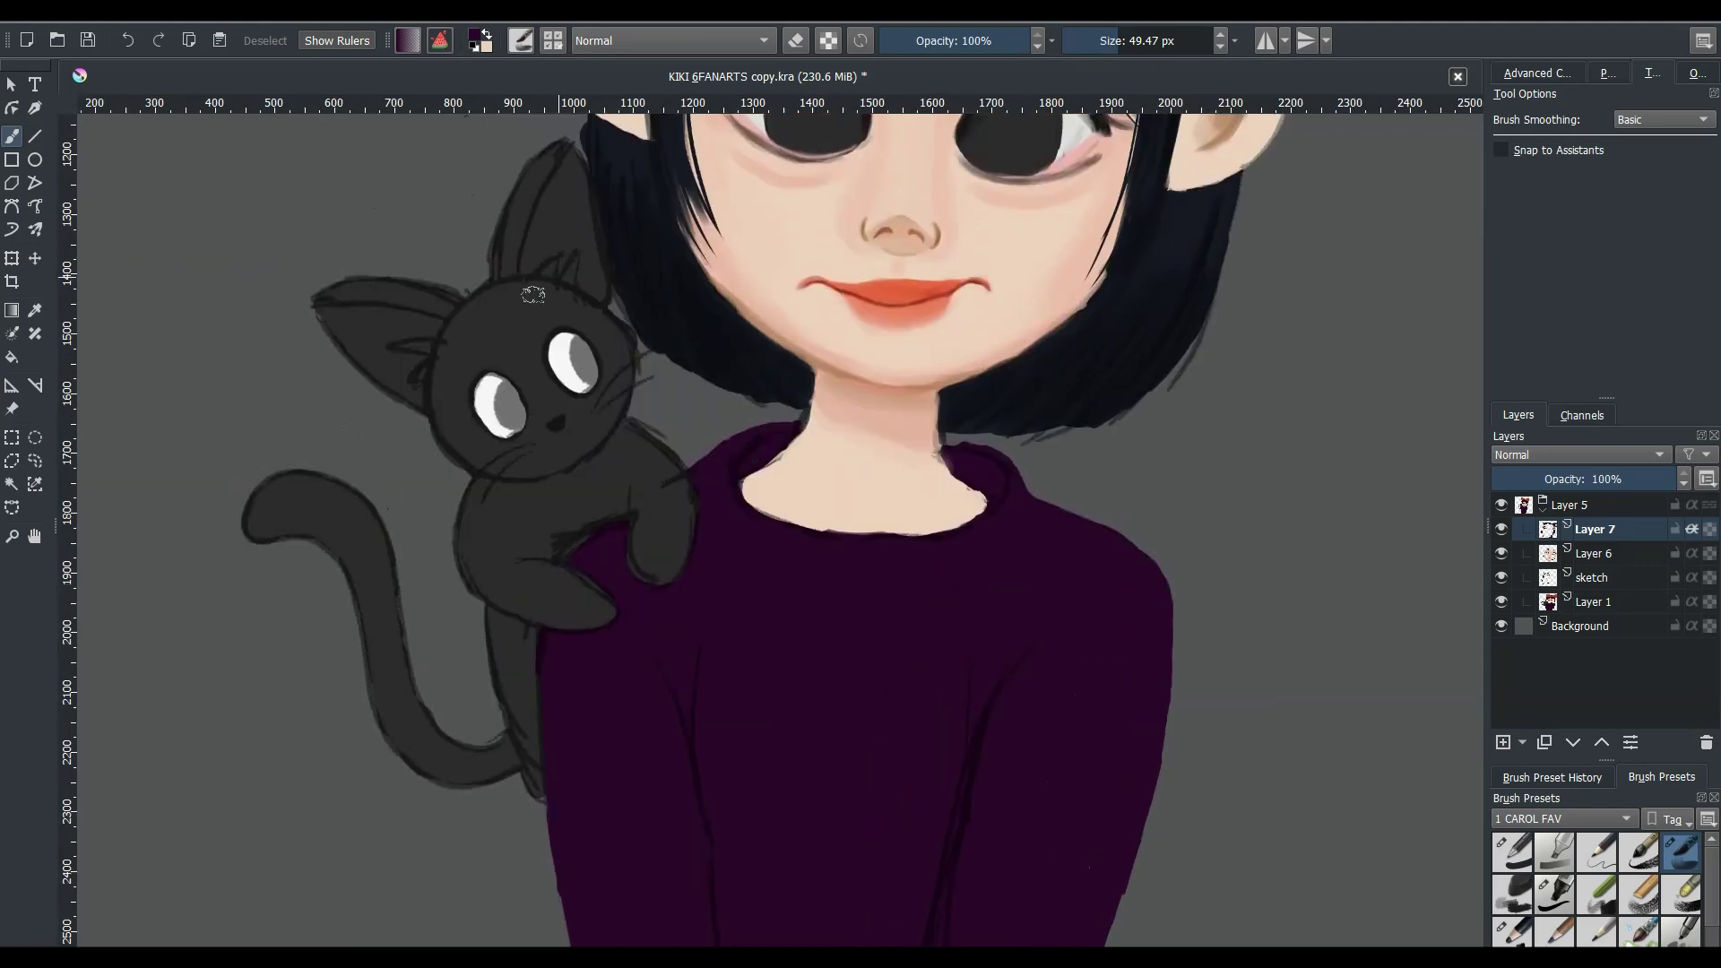
pyautogui.press('[')
pyautogui.moveTo(560, 543); pyautogui.dragTo(688, 523)
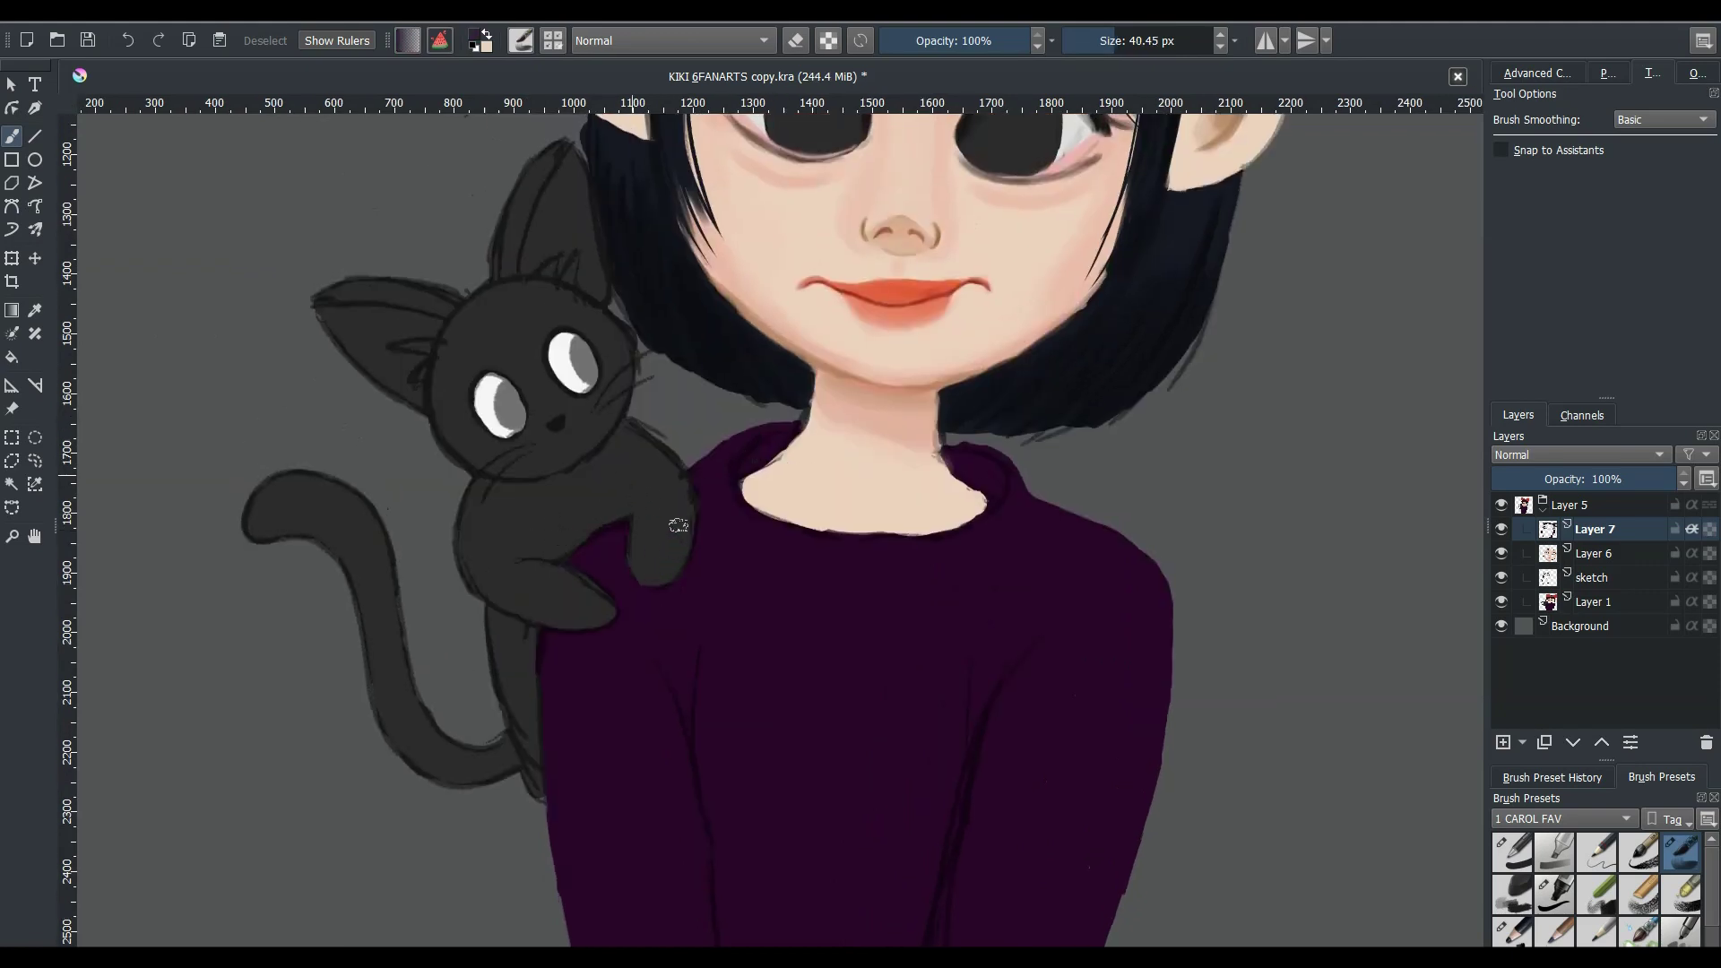
# - Fill the purple gap under Jiji's paw with dark grey using a smaller brush
pyautogui.press('[')
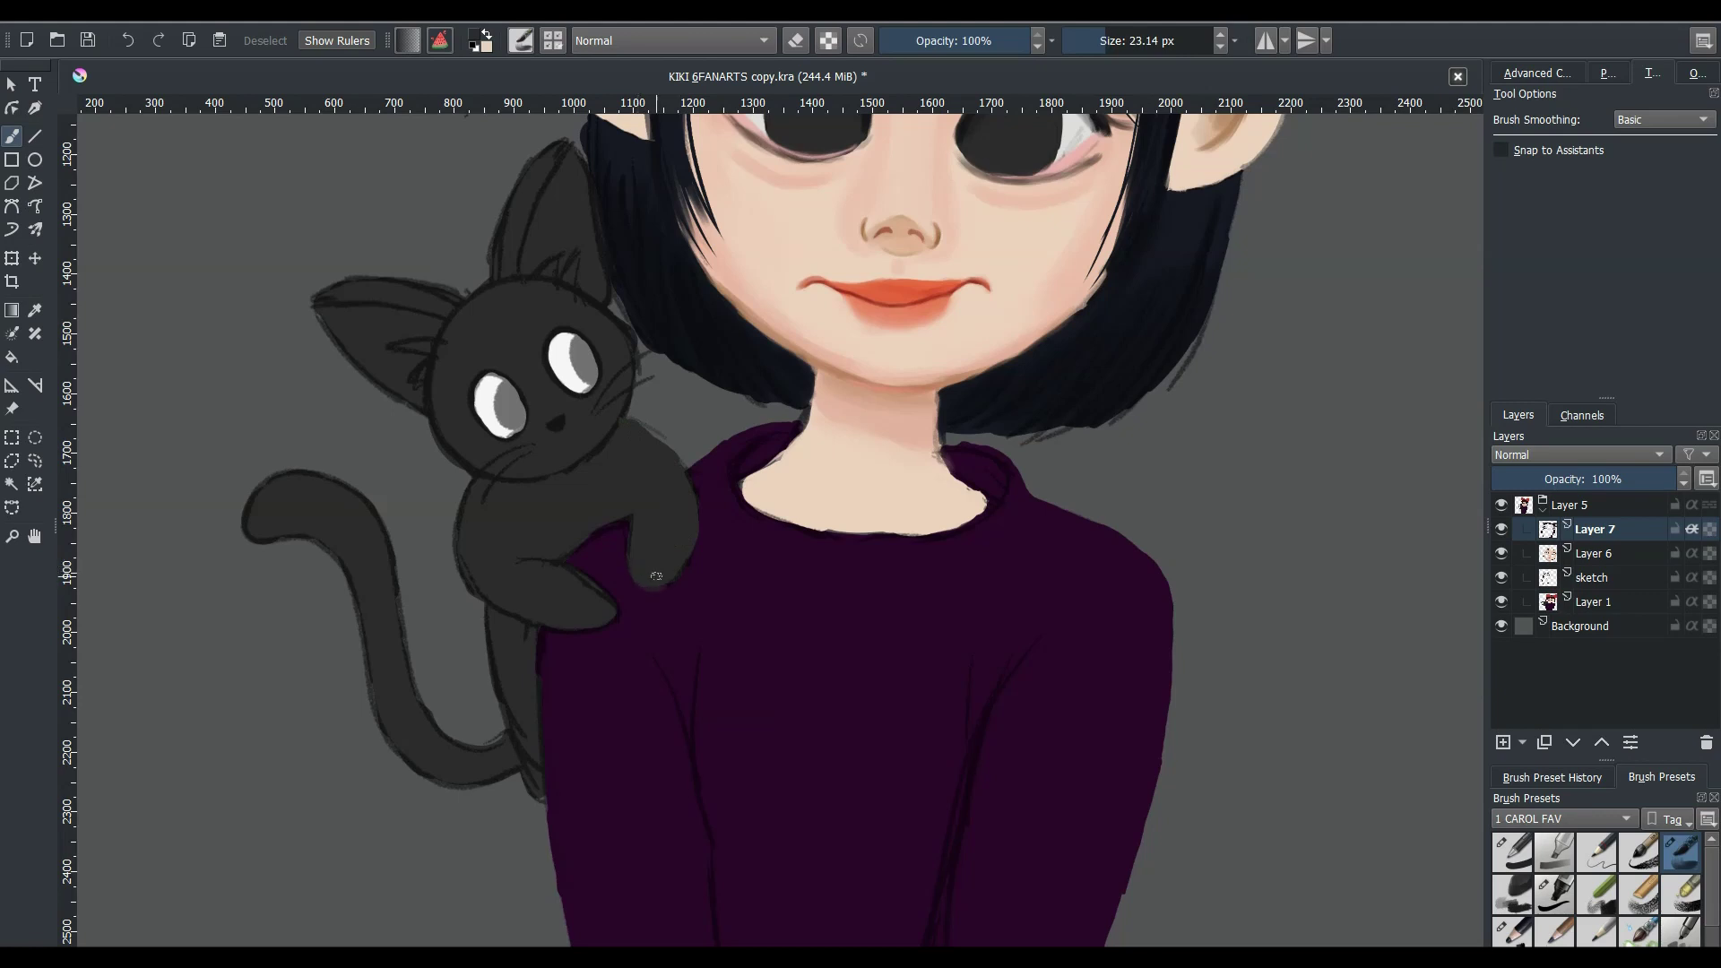
pyautogui.moveTo(486, 544); pyautogui.dragTo(590, 587)
pyautogui.press('[')
pyautogui.press('[')
pyautogui.press('[')
pyautogui.hotkey('shift', 'i')
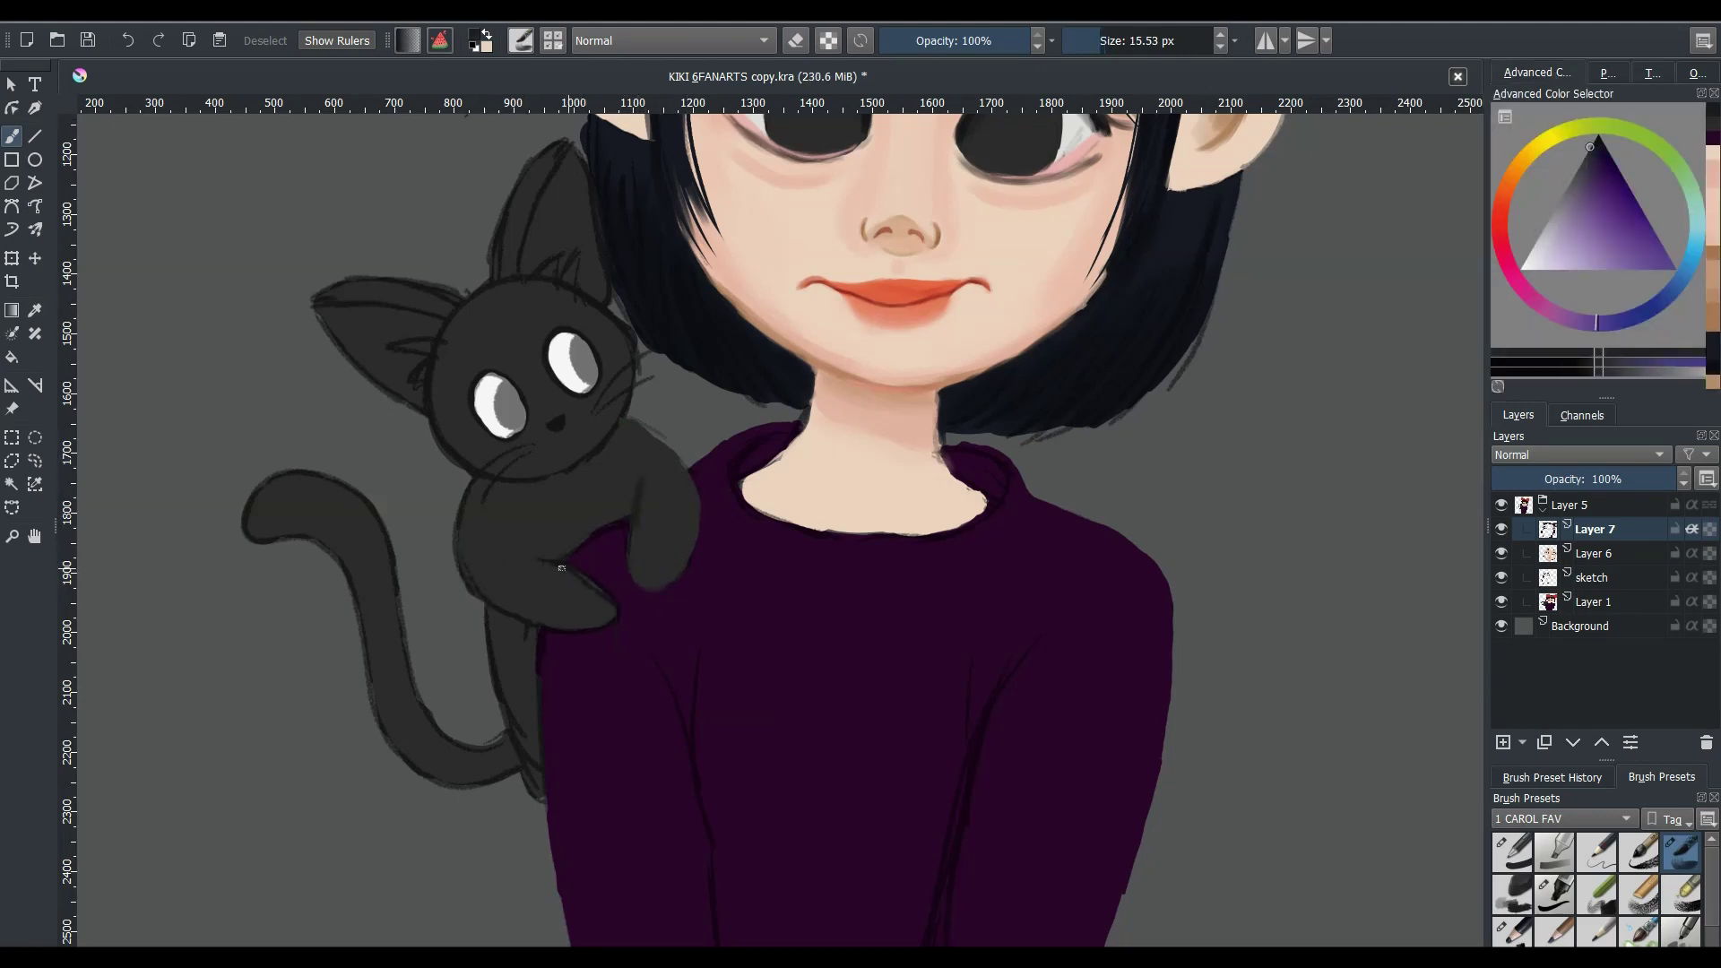
# - Paint a lighter grey over Jiji's body and paw
pyautogui.press(']')
pyautogui.press(']')
pyautogui.press(']')
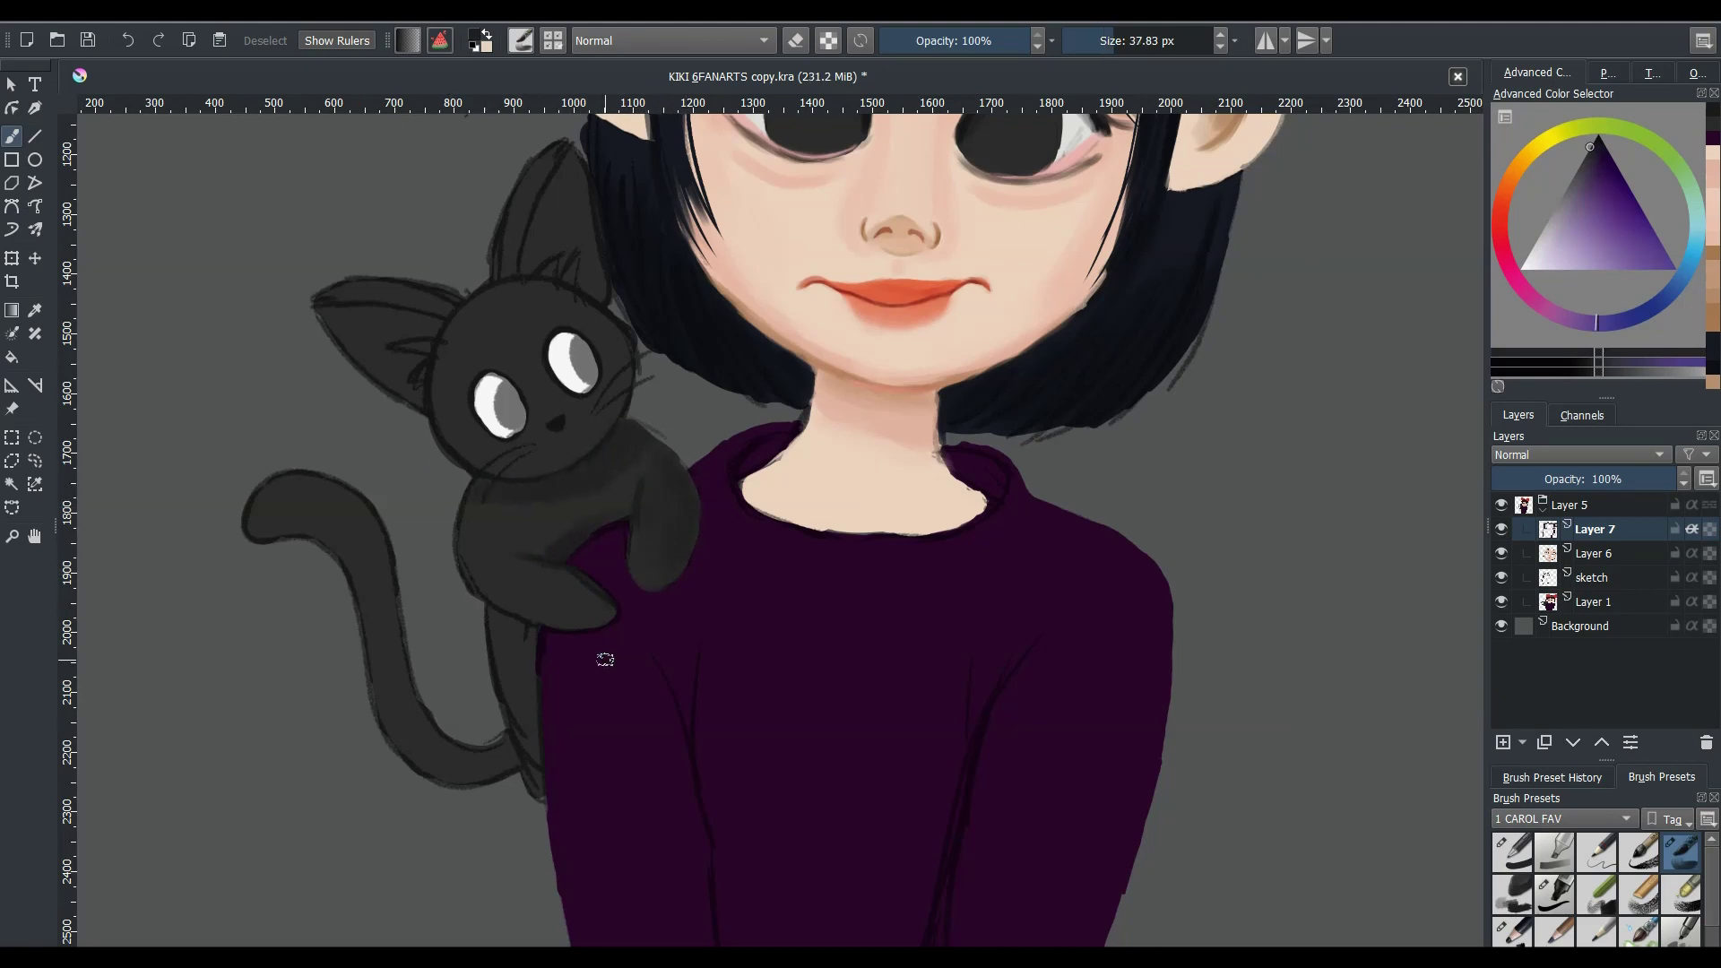
pyautogui.keyDown('ctrl'); pyautogui.click(555, 526); pyautogui.keyUp('ctrl')
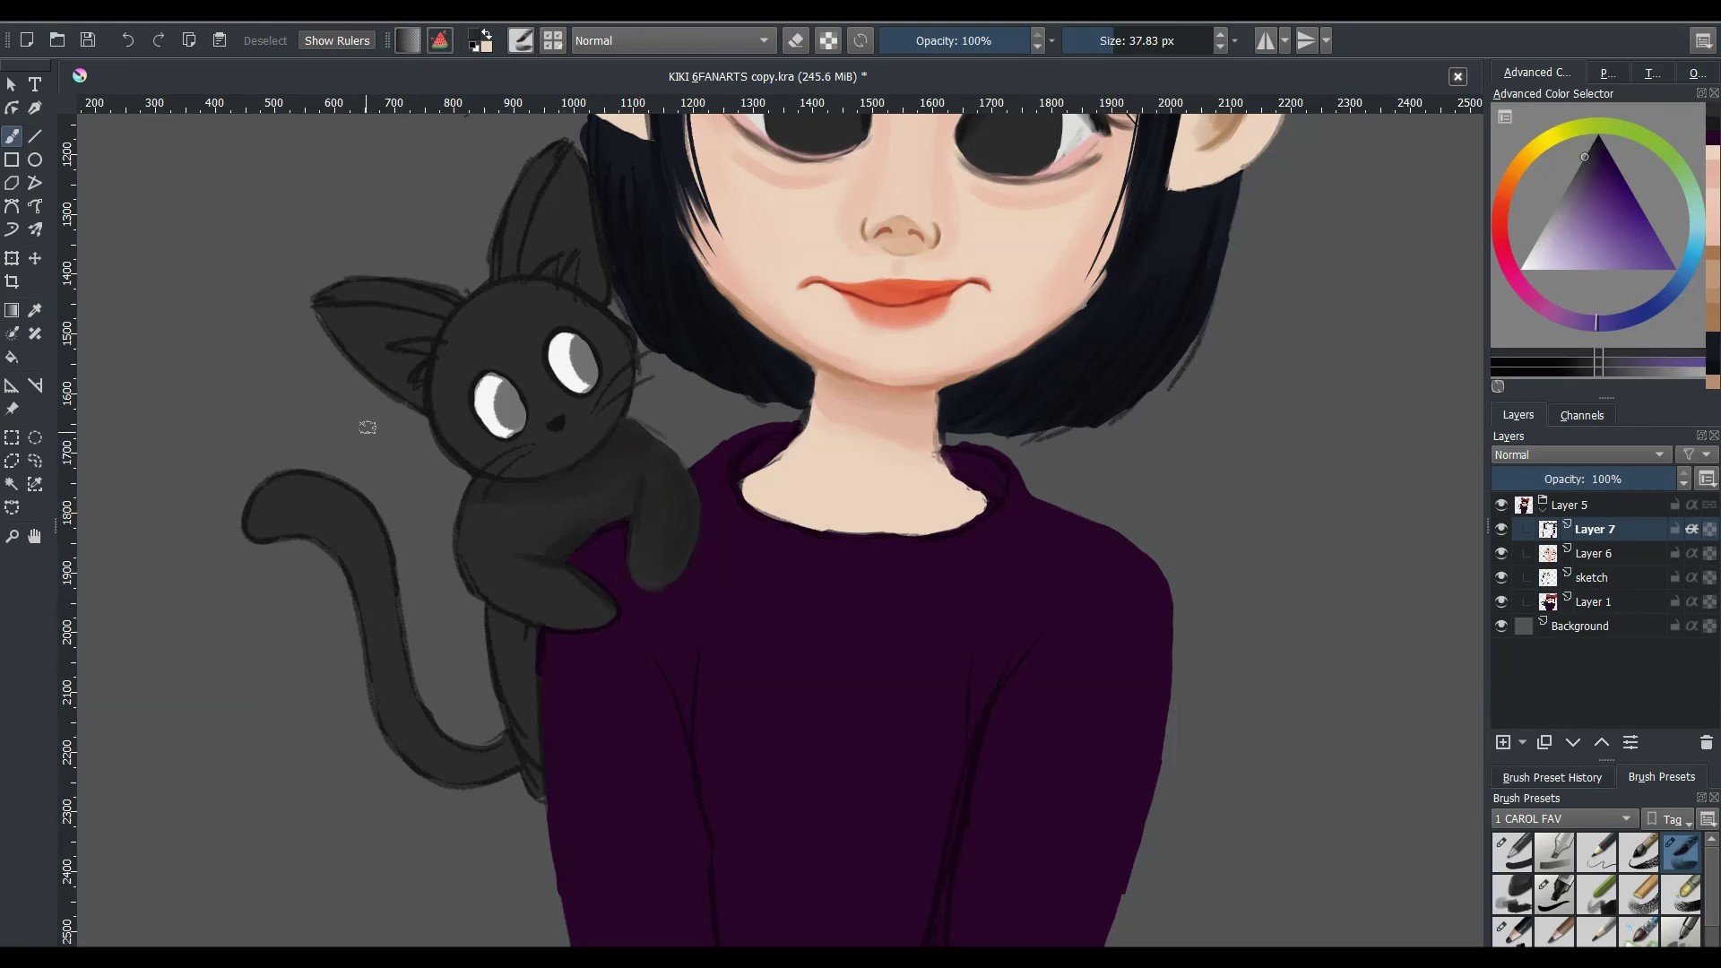
pyautogui.keyDown('ctrl'); pyautogui.click(568, 541); pyautogui.keyUp('ctrl')
pyautogui.press(']')
pyautogui.press(']')
pyautogui.press(']')
pyautogui.moveTo(475, 565)
pyautogui.mouseDown()
pyautogui.moveTo(539, 574)
pyautogui.moveTo(482, 538)
pyautogui.moveTo(559, 613)
pyautogui.moveTo(533, 564)
pyautogui.mouseUp()
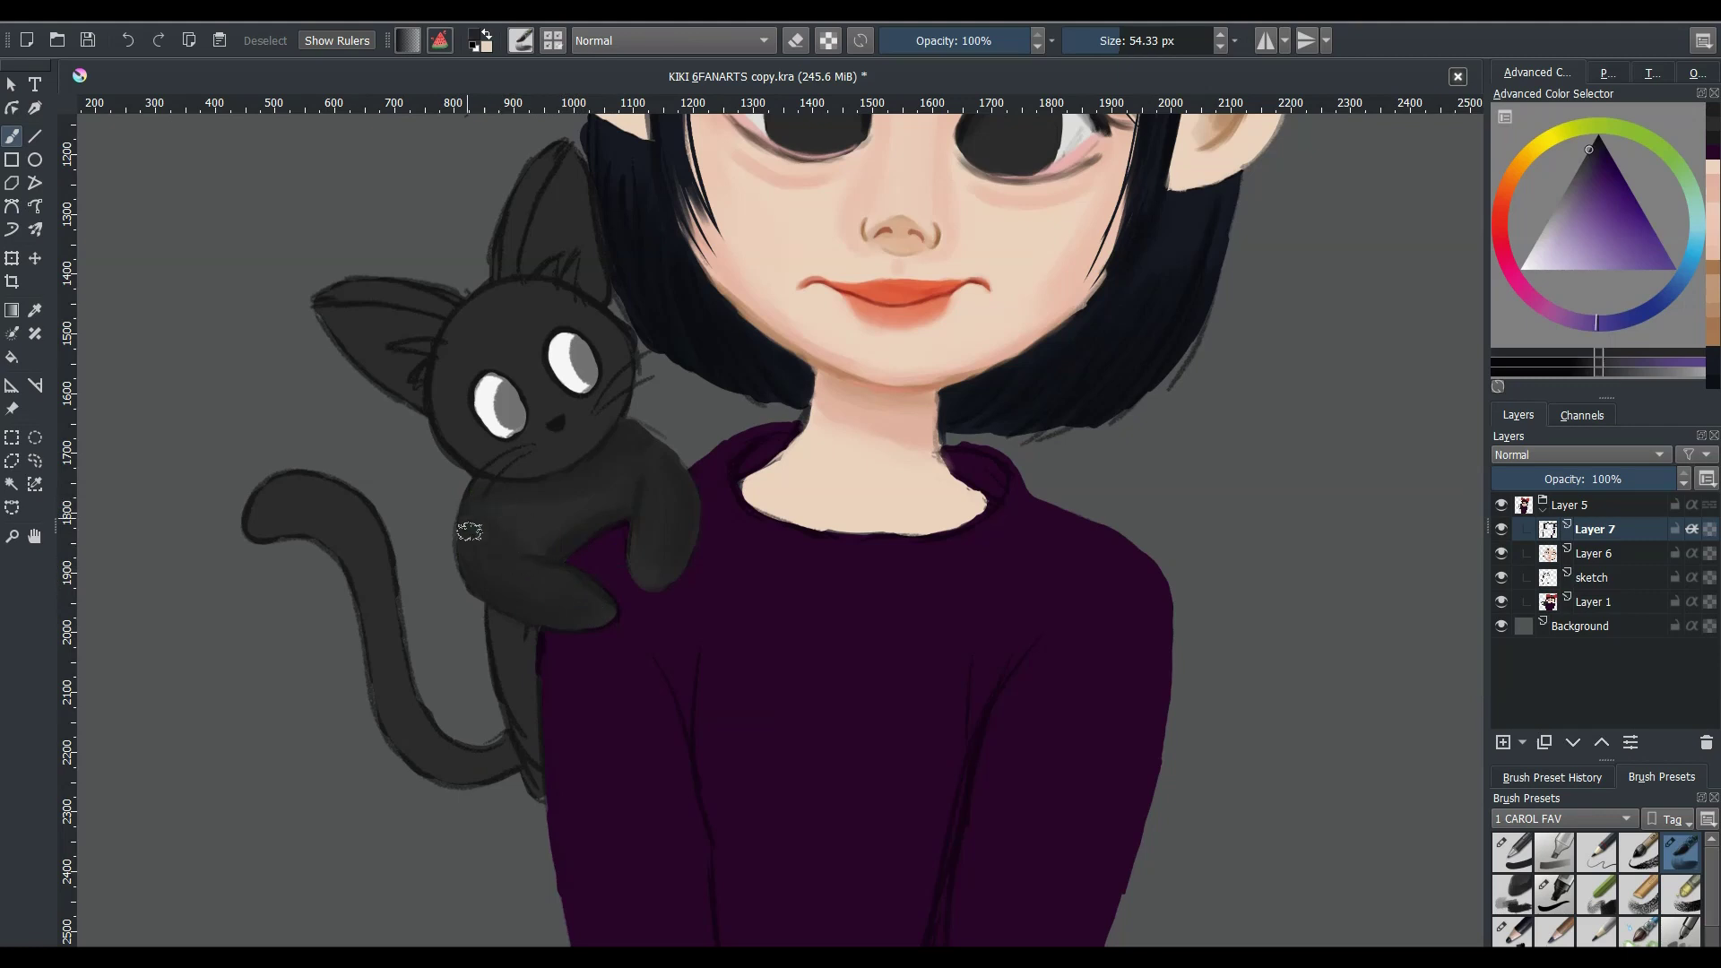
# - Fill the base of Jiji's tail with dark grey and smooth the grey on the head
pyautogui.keyDown('ctrl'); pyautogui.click(549, 576); pyautogui.keyUp('ctrl')
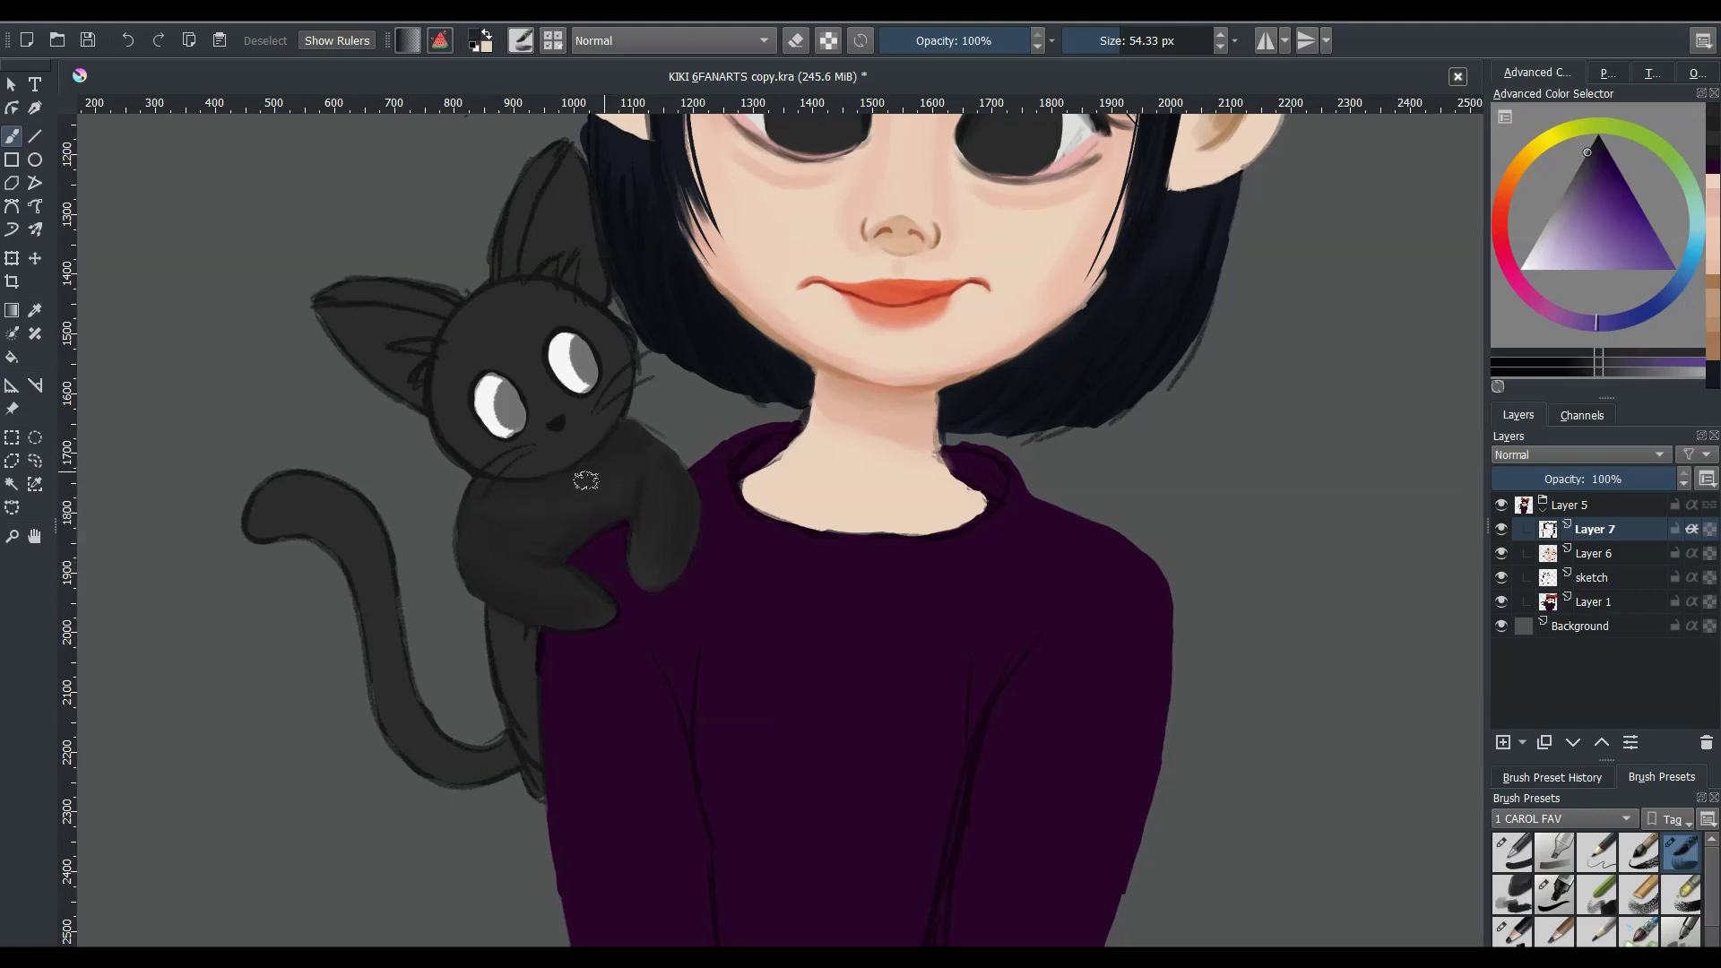
pyautogui.keyDown('ctrl'); pyautogui.click(518, 554); pyautogui.keyUp('ctrl')
pyautogui.press('[')
pyautogui.press('[')
pyautogui.press('[')
pyautogui.keyDown('ctrl'); pyautogui.click(527, 627); pyautogui.keyUp('ctrl')
pyautogui.press(']')
pyautogui.press(']')
pyautogui.press(']')
pyautogui.moveTo(517, 652); pyautogui.dragTo(522, 736)
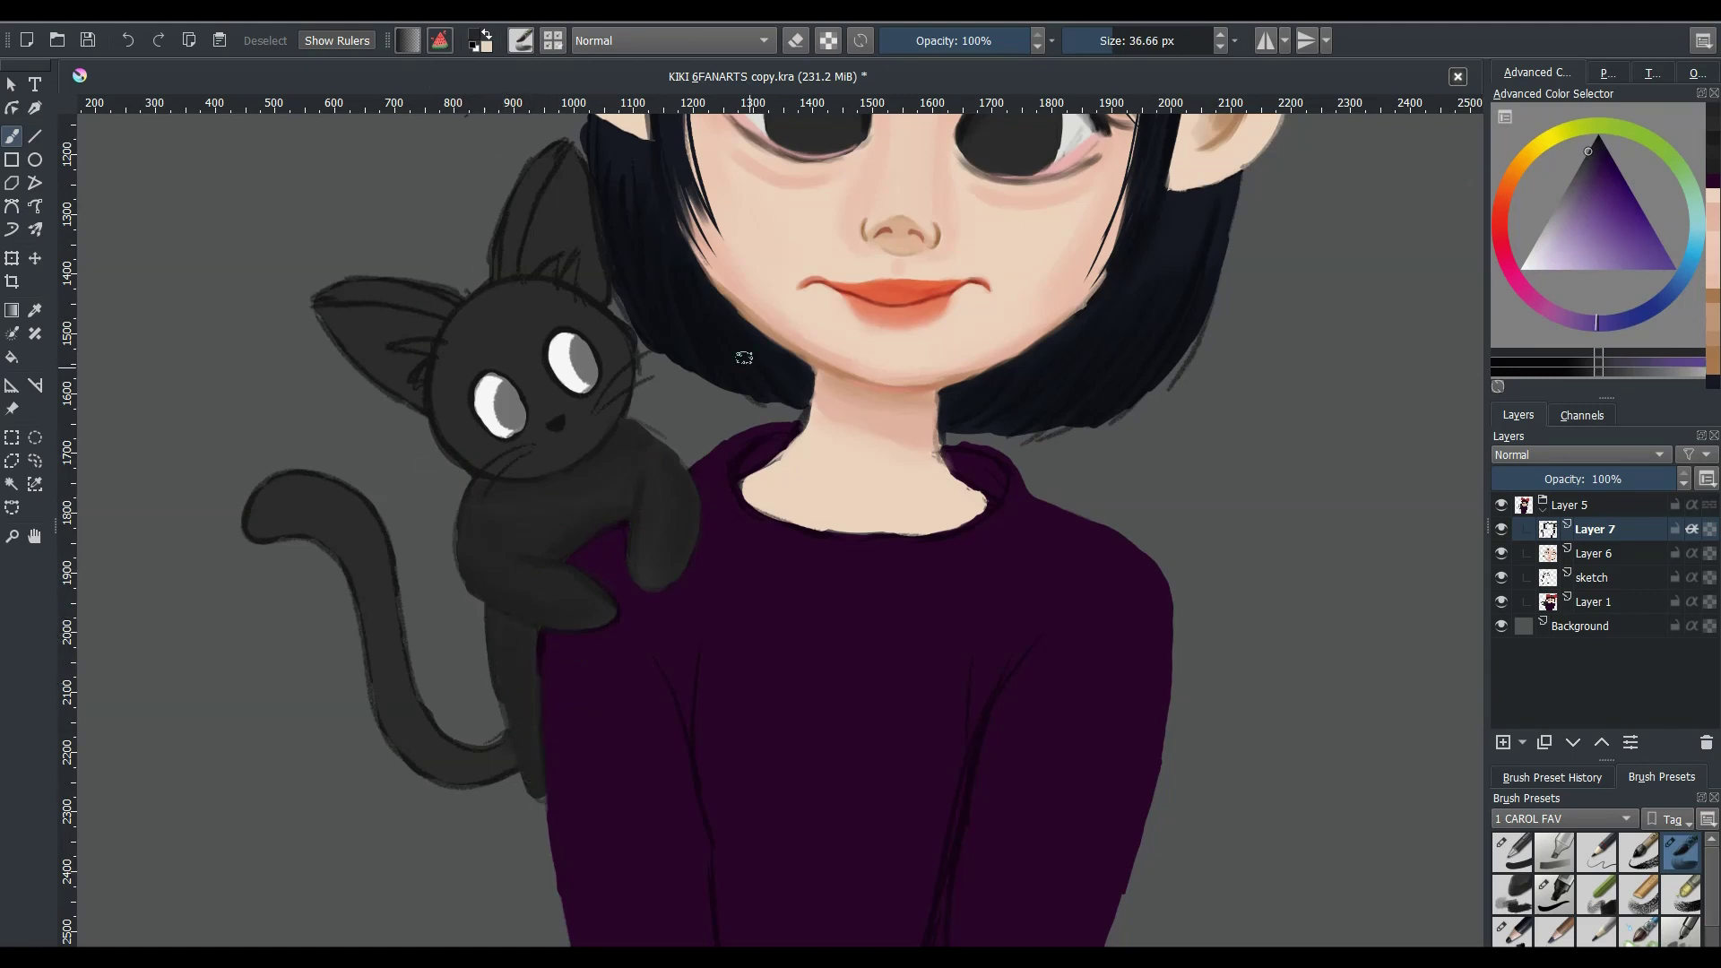
pyautogui.press(']')
pyautogui.press(']')
pyautogui.press(']')
pyautogui.moveTo(623, 337); pyautogui.dragTo(557, 281)
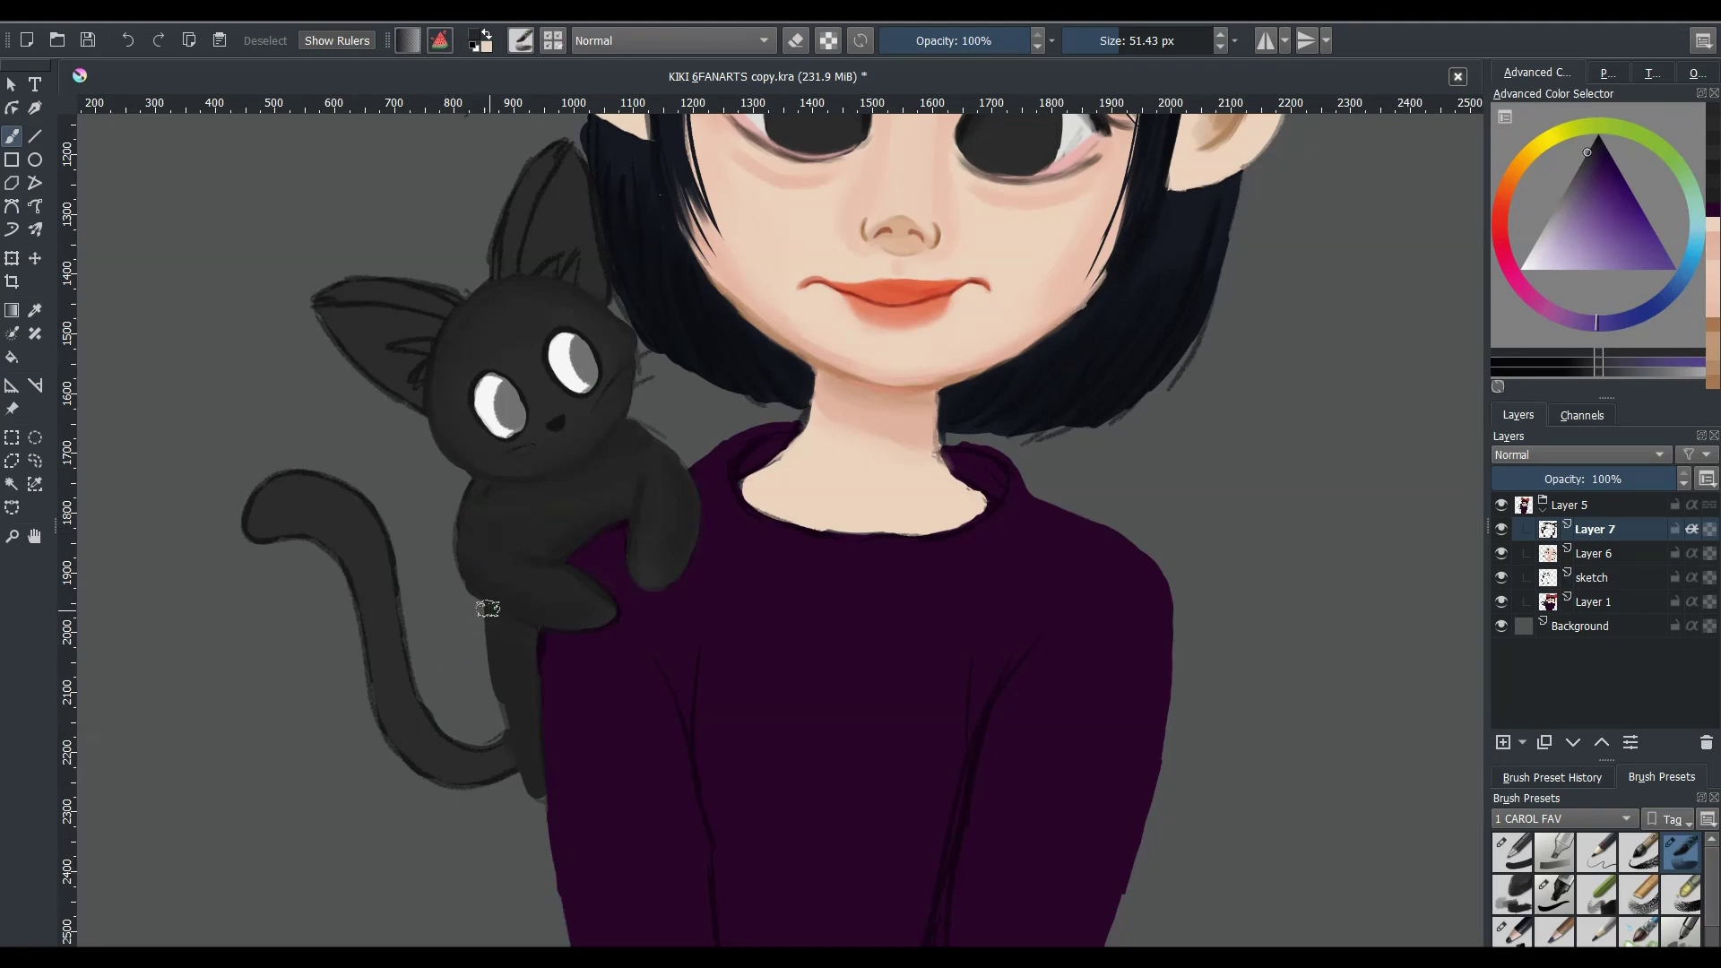
# - Sample the sweater's dark magenta, shift the colour toward violet, and shrink the brush
pyautogui.keyDown('ctrl'); pyautogui.click(627, 598); pyautogui.keyUp('ctrl')
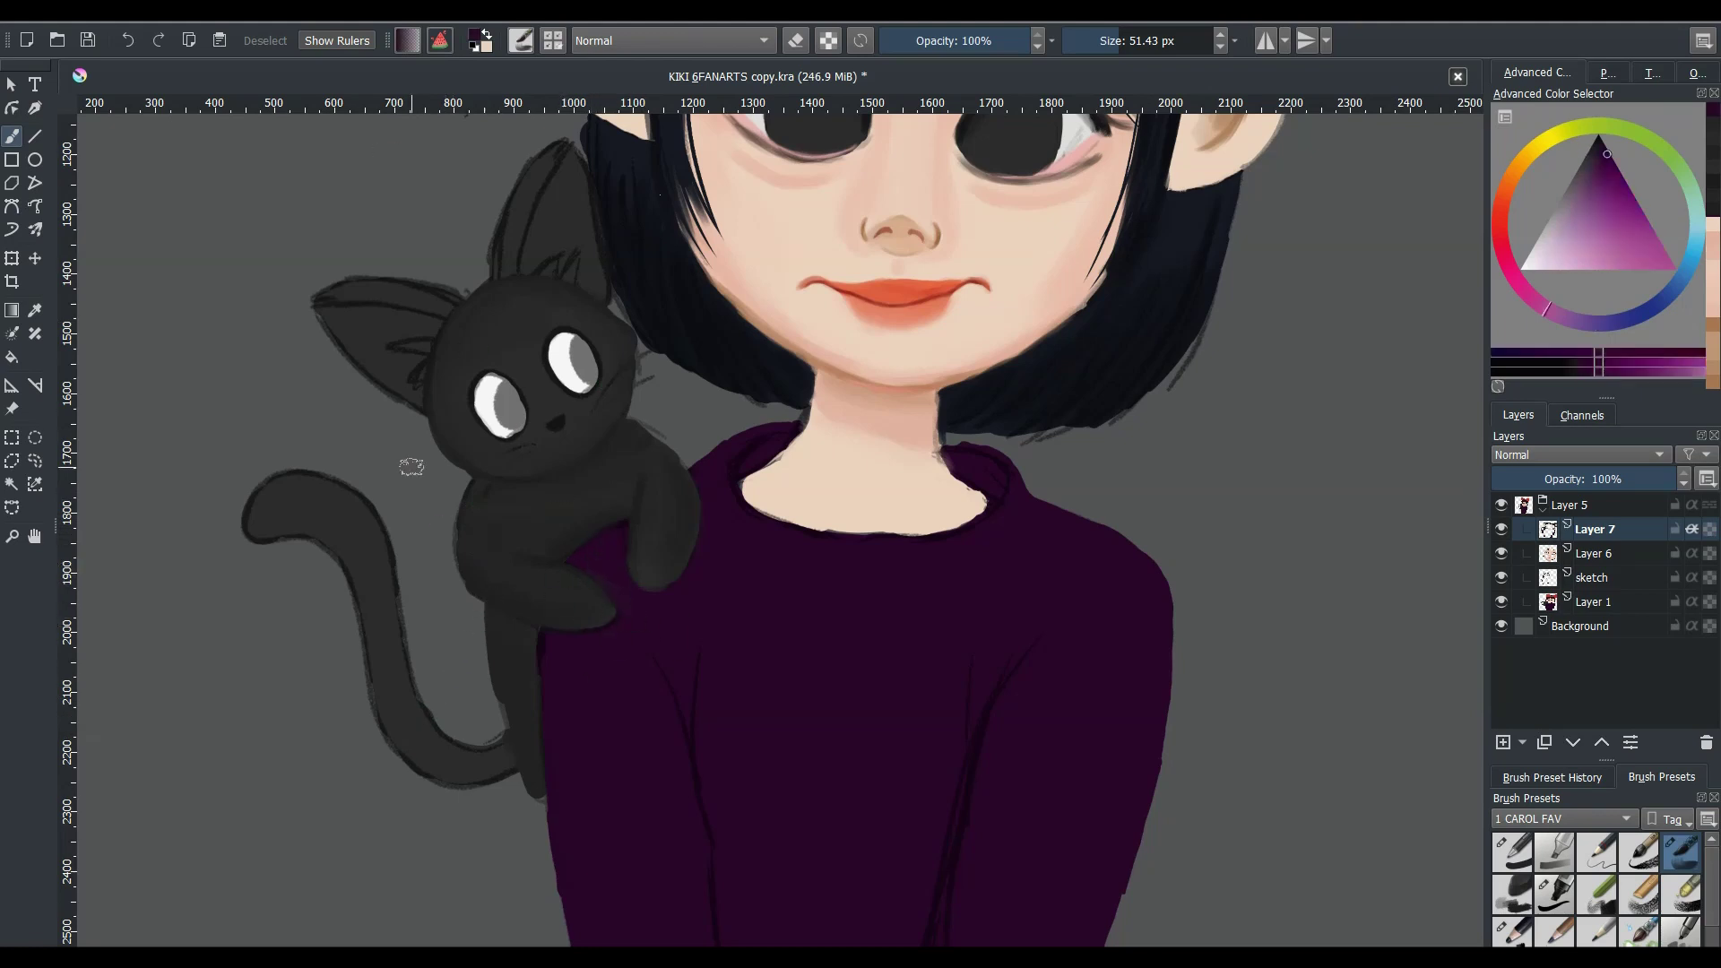
pyautogui.keyDown('ctrl'); pyautogui.click(476, 299); pyautogui.keyUp('ctrl')
pyautogui.press('[')
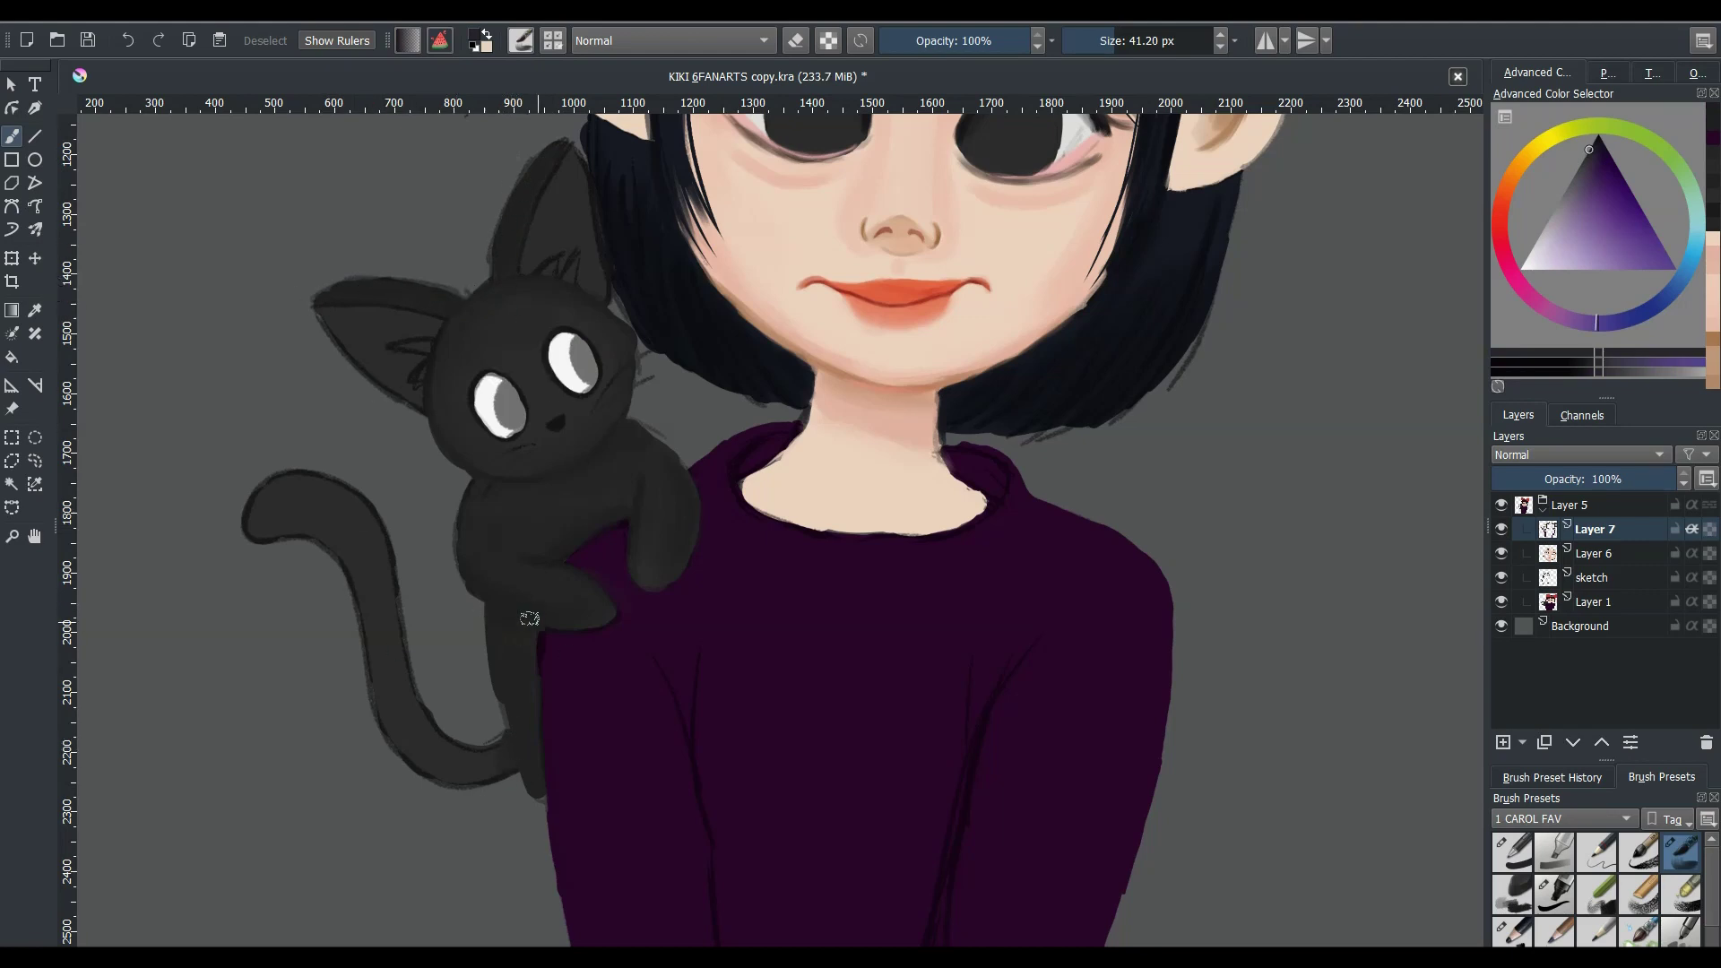
pyautogui.press('[')
pyautogui.press('[')
pyautogui.press(']')
pyautogui.press(']')
pyautogui.press(']')
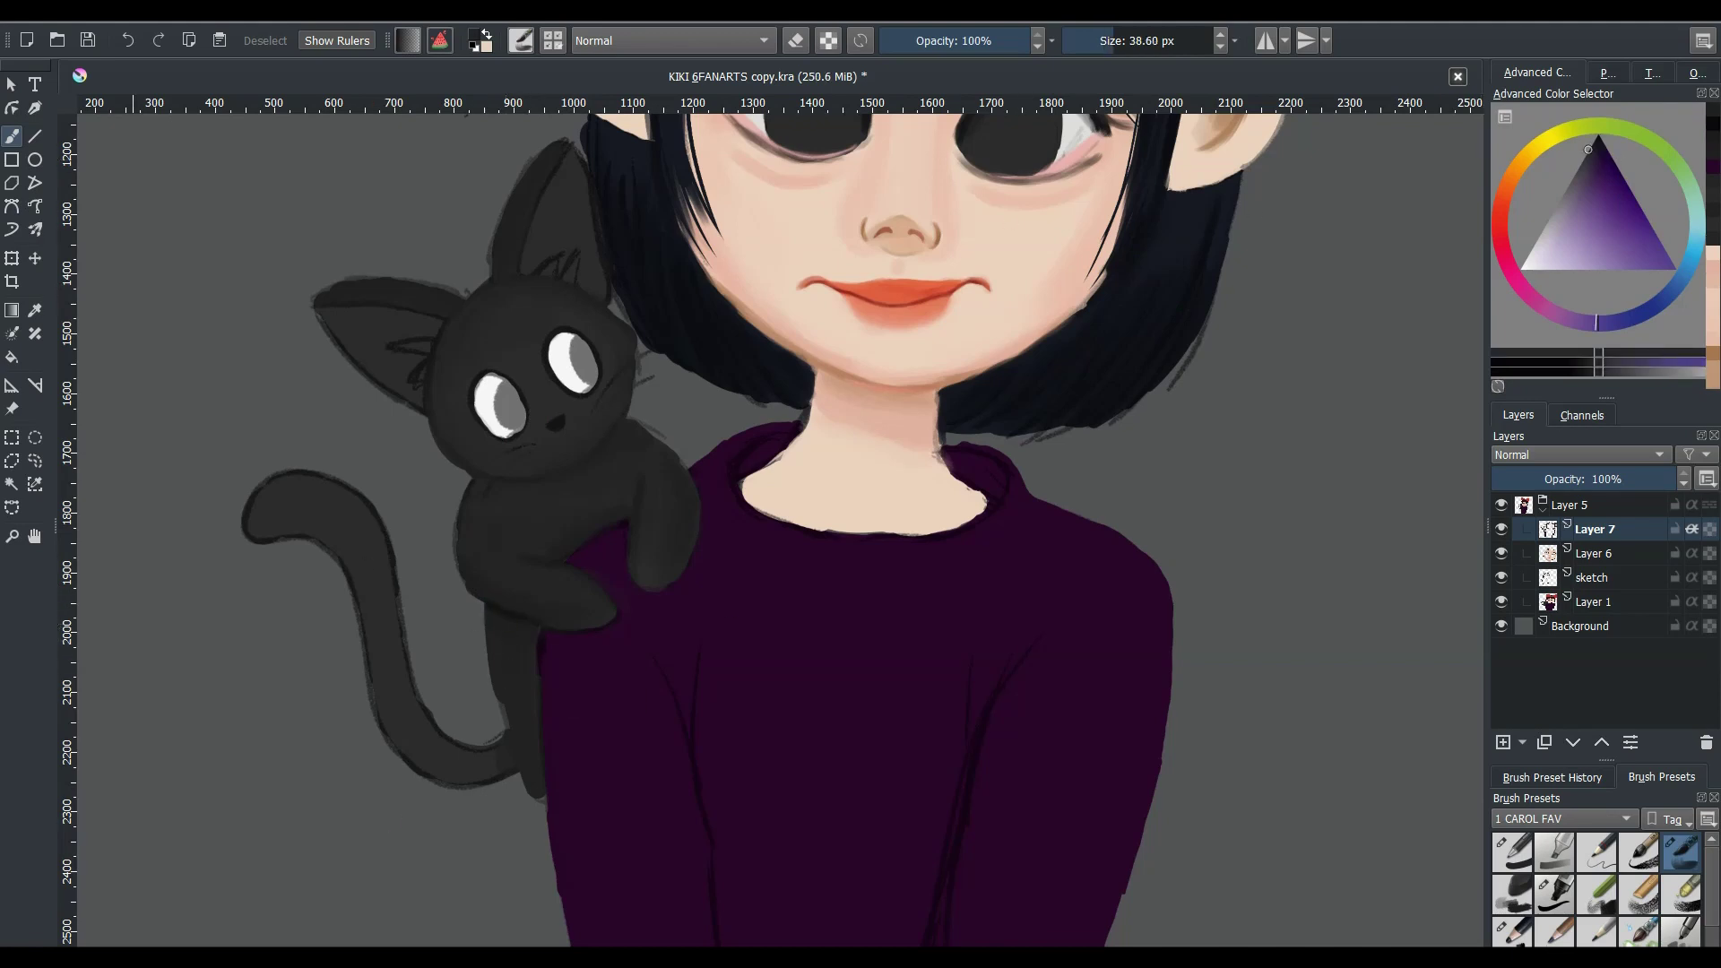
pyautogui.keyDown('ctrl'); pyautogui.click(597, 567); pyautogui.keyUp('ctrl')
pyautogui.press('[')
pyautogui.press('[')
pyautogui.press('[')
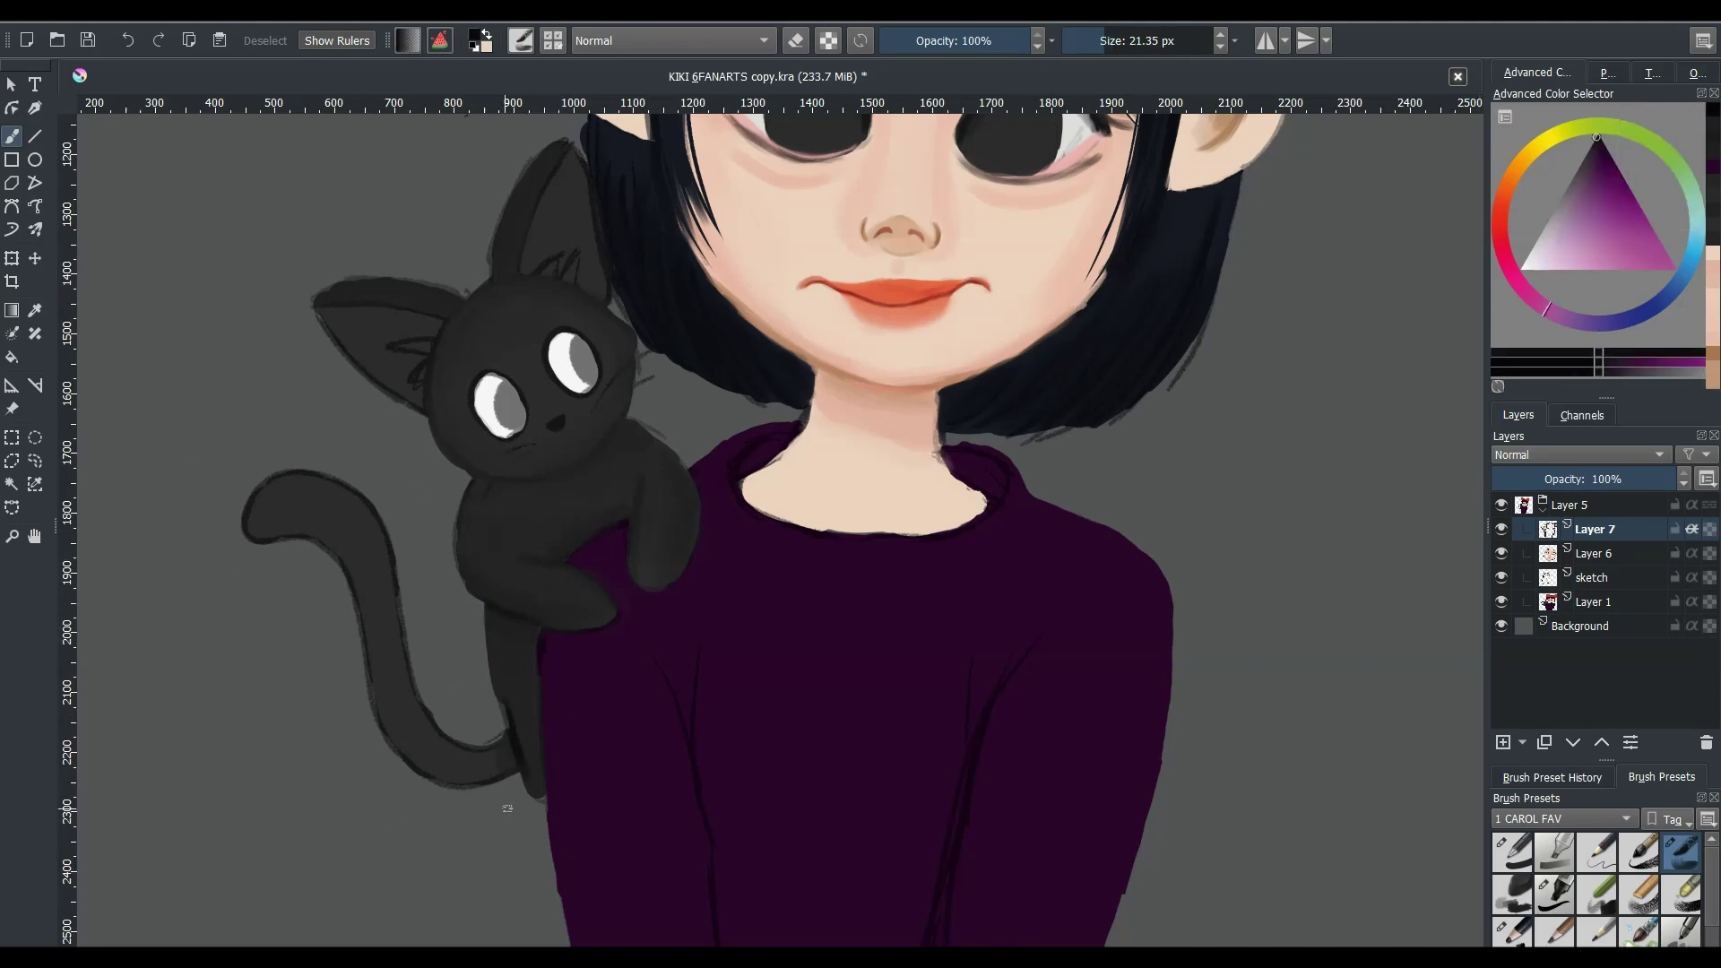
pyautogui.moveTo(1644, 144); pyautogui.dragTo(1597, 321)
pyautogui.press(']')
pyautogui.press(']')
pyautogui.press(']')
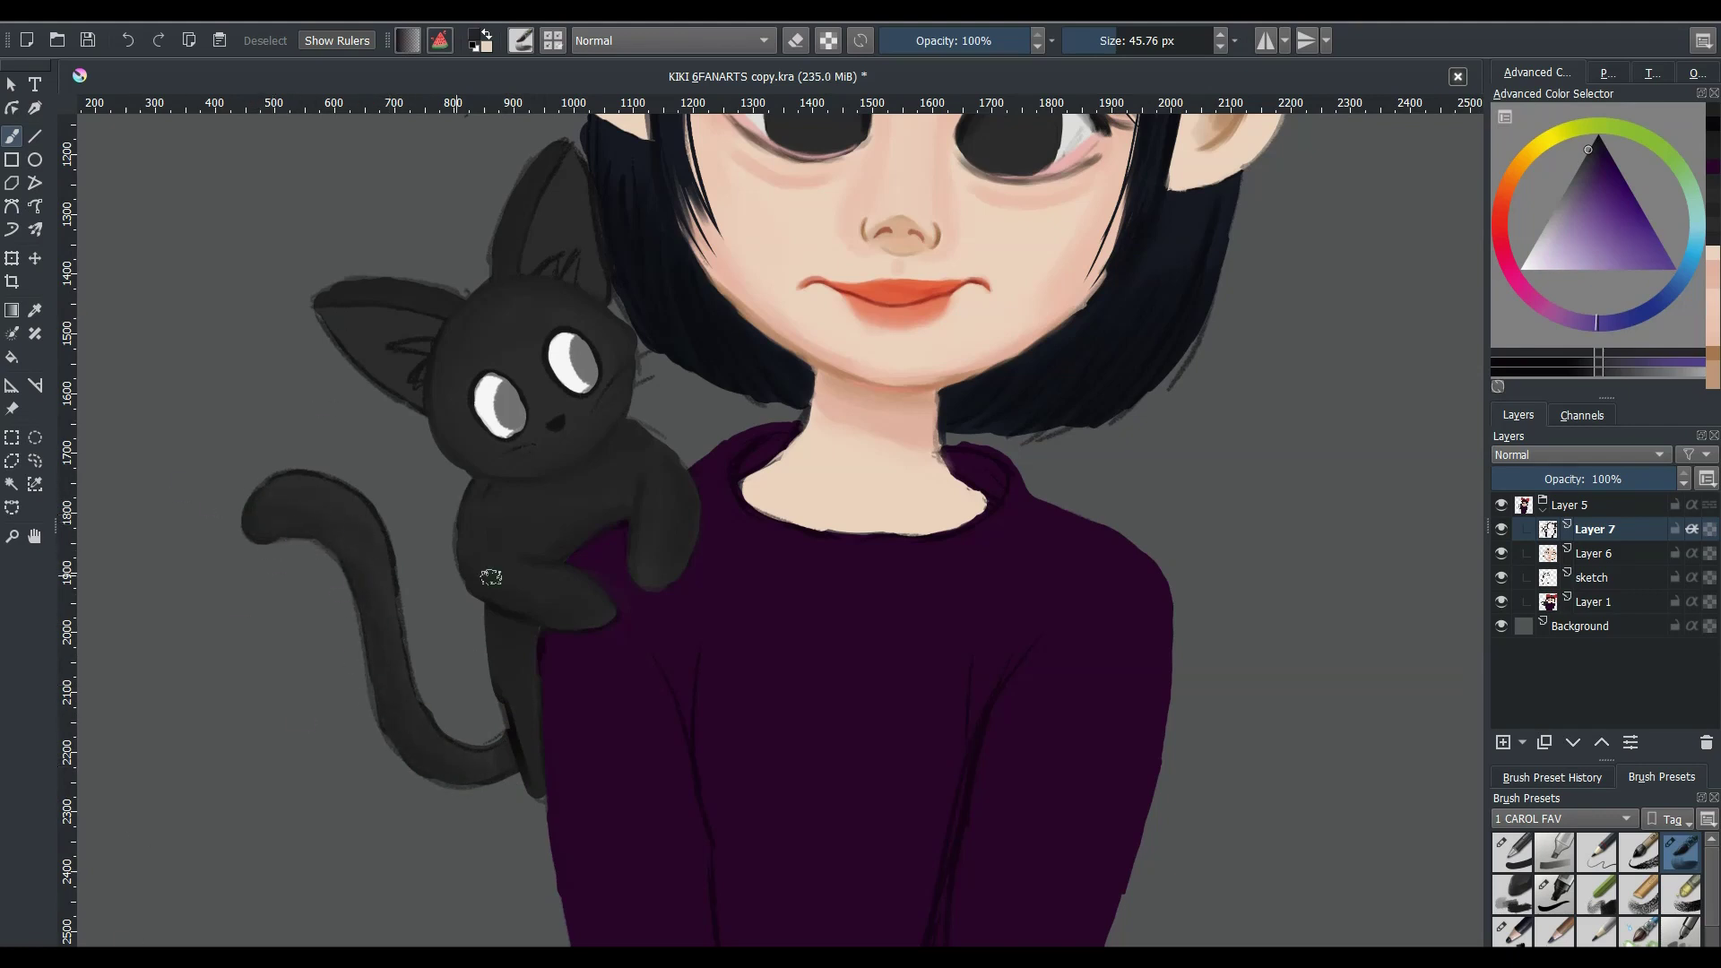
pyautogui.press('[')
pyautogui.press('[')
pyautogui.press('[')
# - Shade Jiji's ears with pink, darken inside the left ear, and lighten the ear edge
pyautogui.moveTo(538, 237)
pyautogui.mouseDown()
pyautogui.moveTo(565, 157)
pyautogui.moveTo(596, 292)
pyautogui.mouseUp()
pyautogui.moveTo(573, 193); pyautogui.dragTo(526, 273)
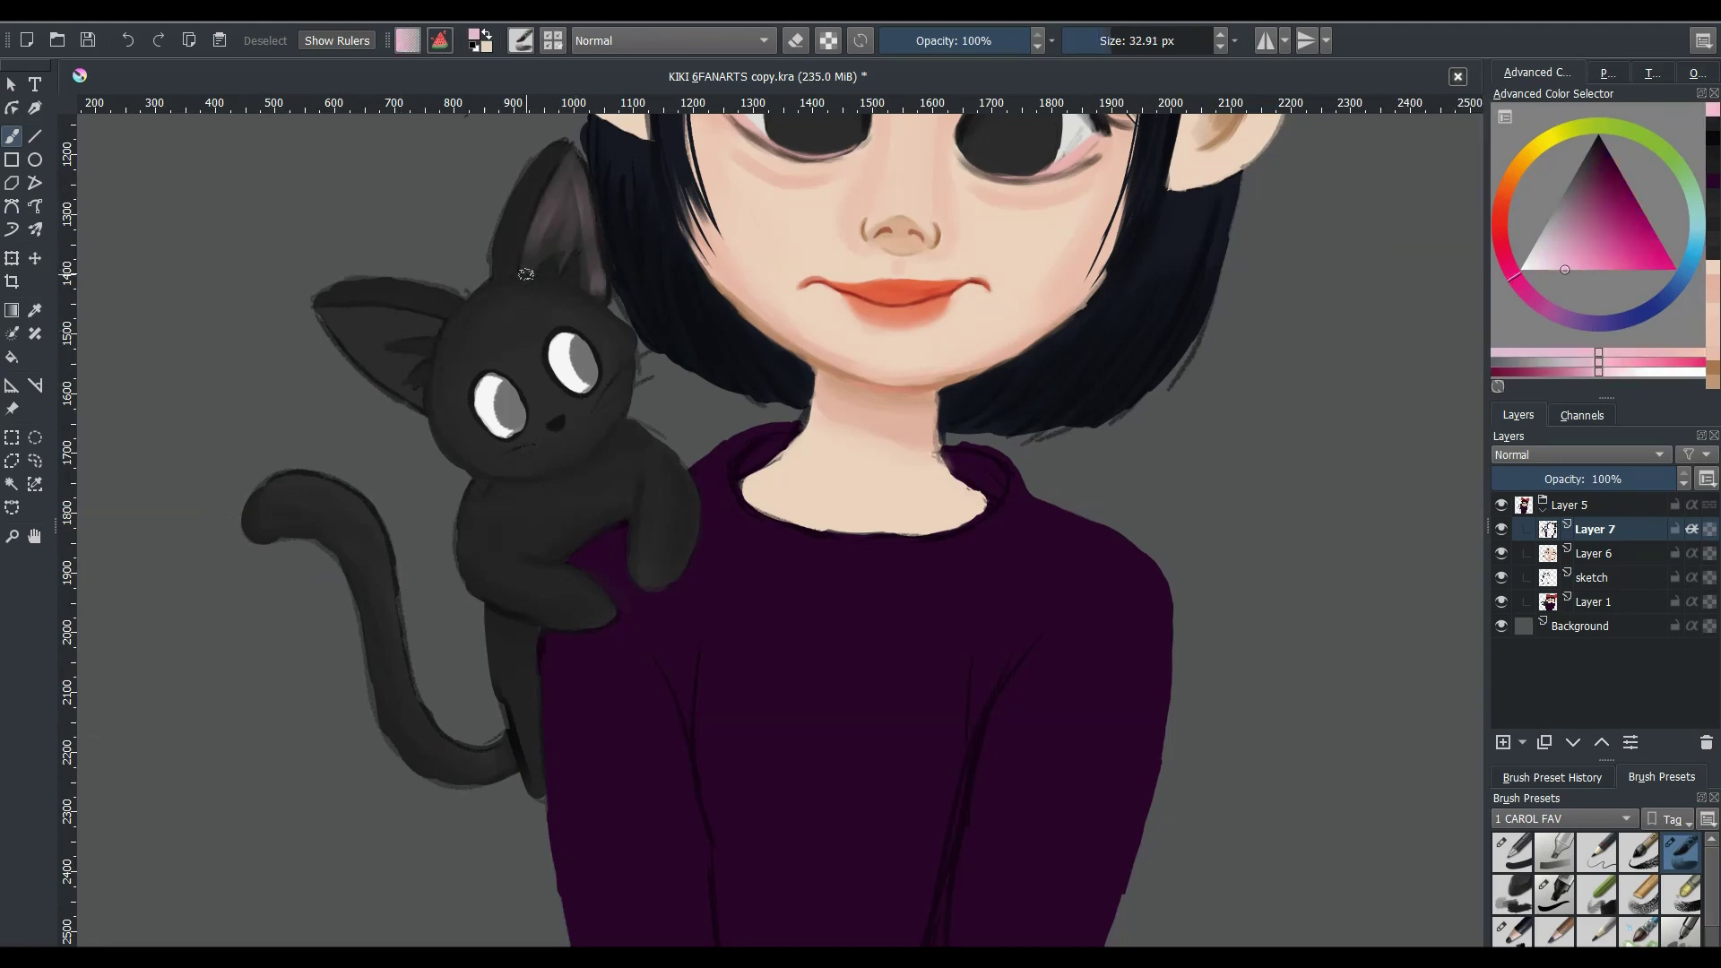
pyautogui.keyDown('ctrl'); pyautogui.click(563, 206); pyautogui.keyUp('ctrl')
pyautogui.moveTo(344, 338); pyautogui.dragTo(383, 345)
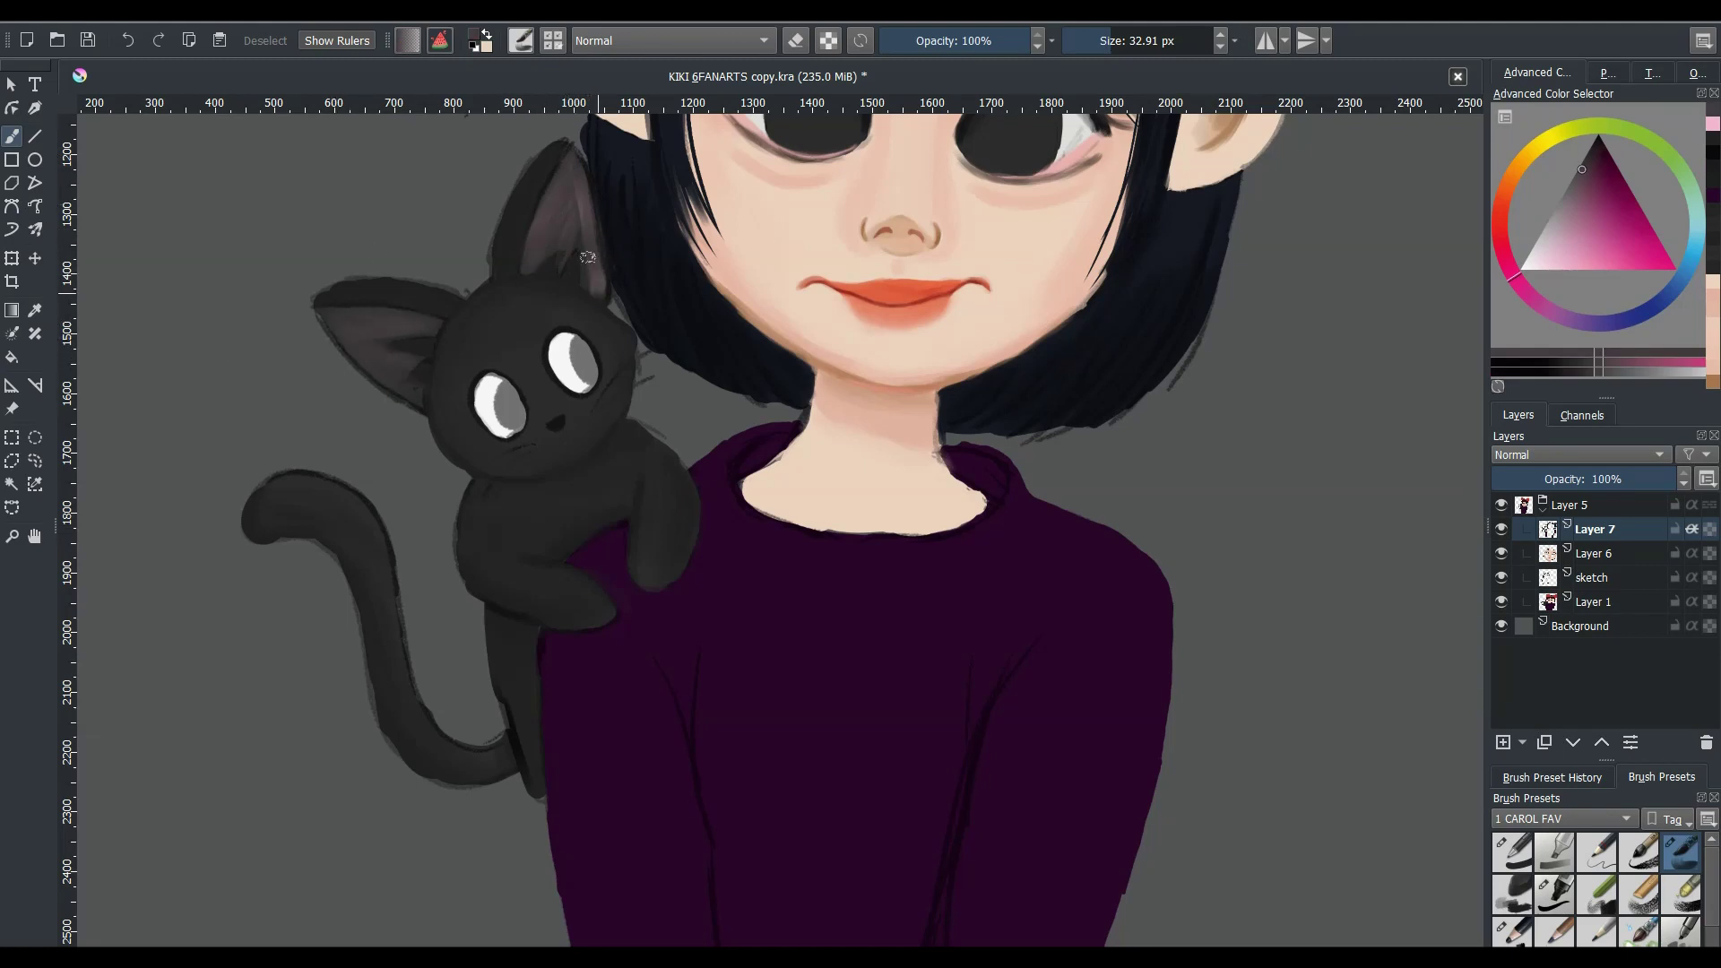
pyautogui.moveTo(587, 257); pyautogui.dragTo(569, 173)
pyautogui.keyDown('ctrl'); pyautogui.click(479, 390); pyautogui.keyUp('ctrl')
# - Load dark blue, then violet, resize the brush, and toggle Layer 7 off and on to check
pyautogui.press('[')
pyautogui.press('[')
pyautogui.press('[')
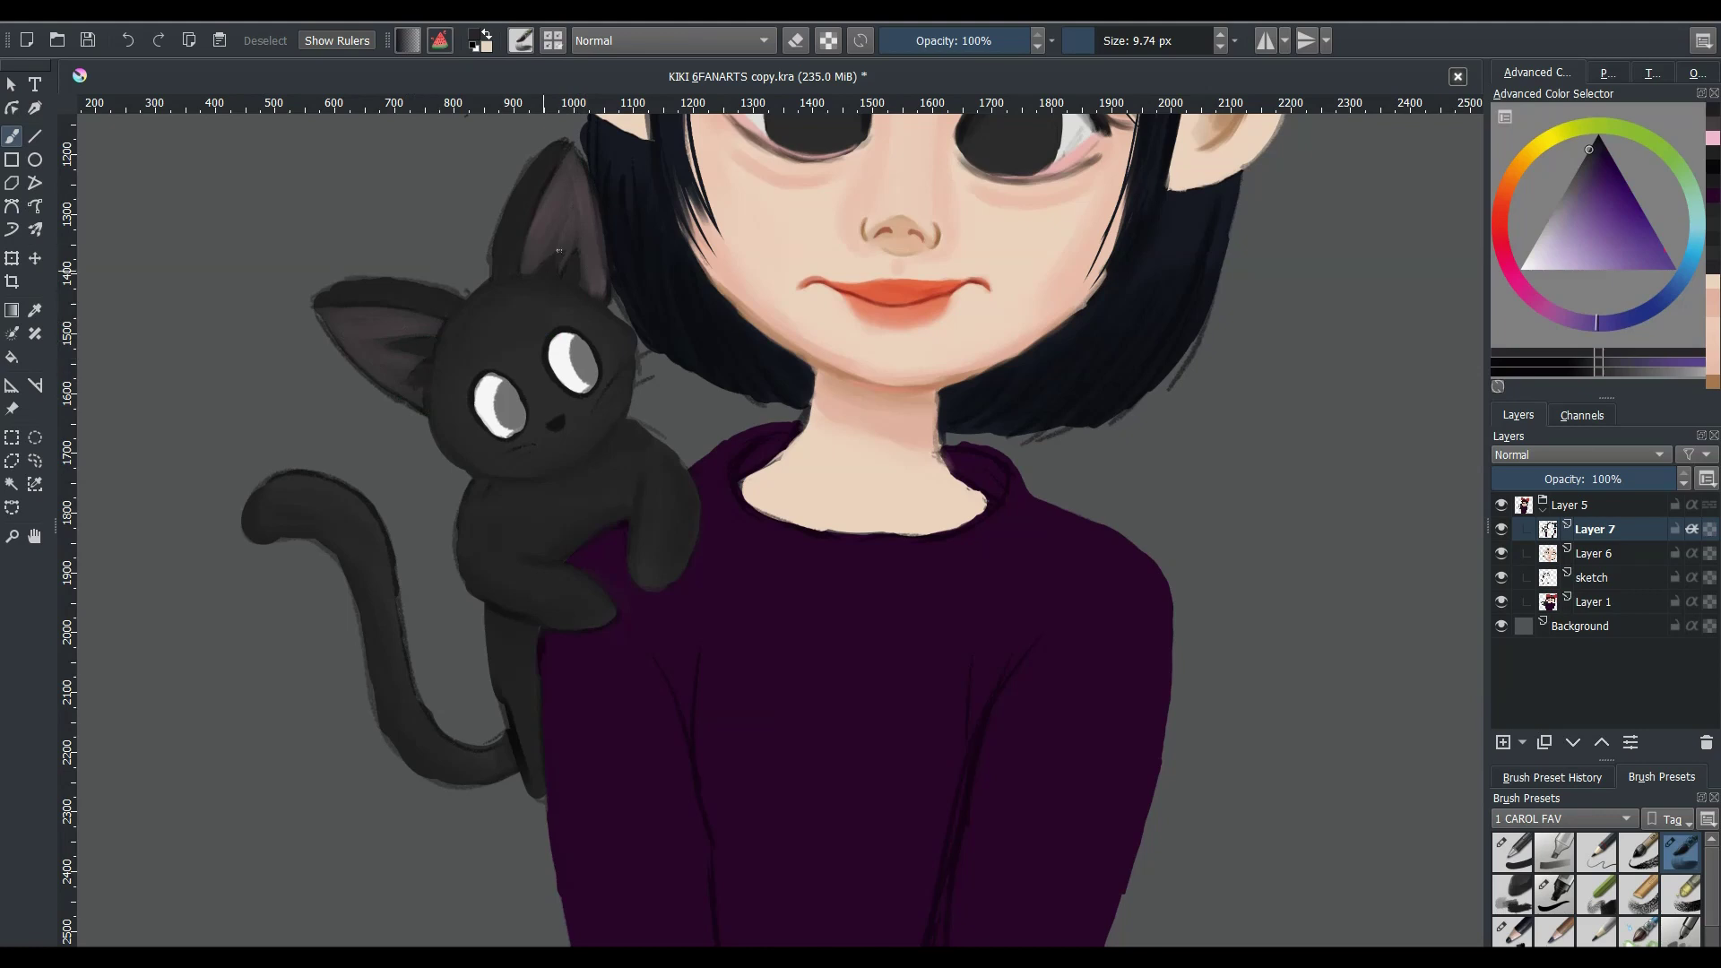
pyautogui.keyDown('ctrl'); pyautogui.click(377, 511); pyautogui.keyUp('ctrl')
pyautogui.press(']')
pyautogui.press(']')
pyautogui.press(']')
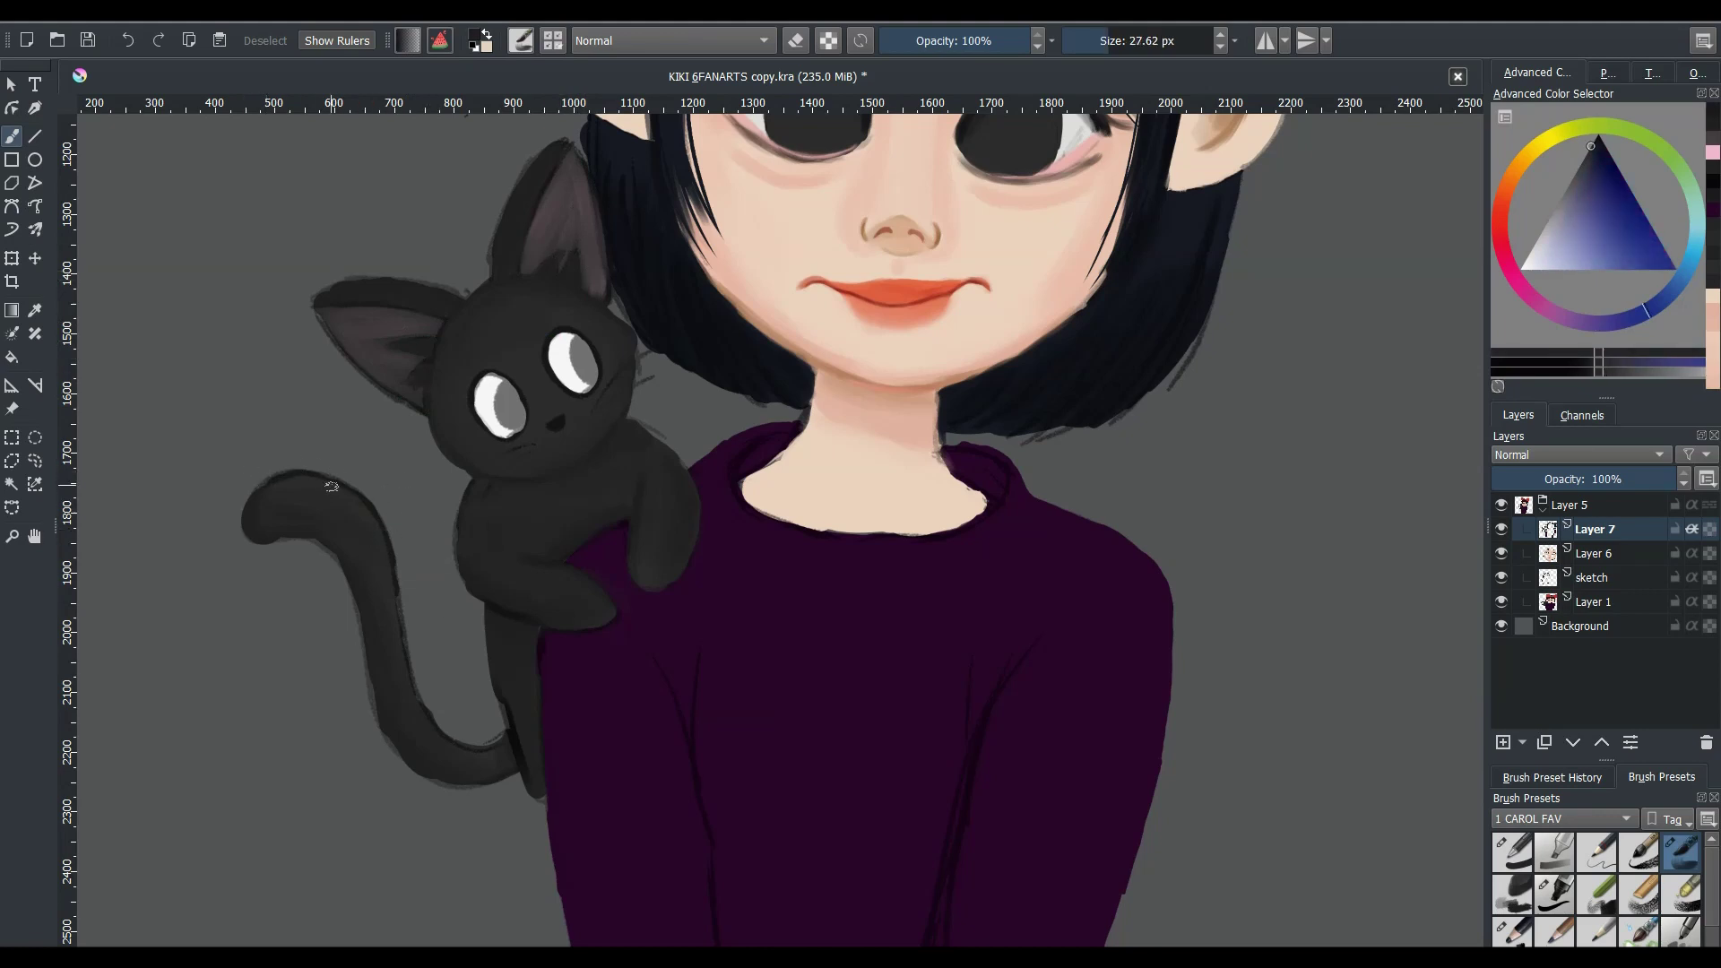
pyautogui.keyDown('ctrl'); pyautogui.click(331, 486); pyautogui.keyUp('ctrl')
pyautogui.press(']')
pyautogui.press(']')
pyautogui.press('pagedown')
pyautogui.press('pagedown')
pyautogui.press('pagedown')
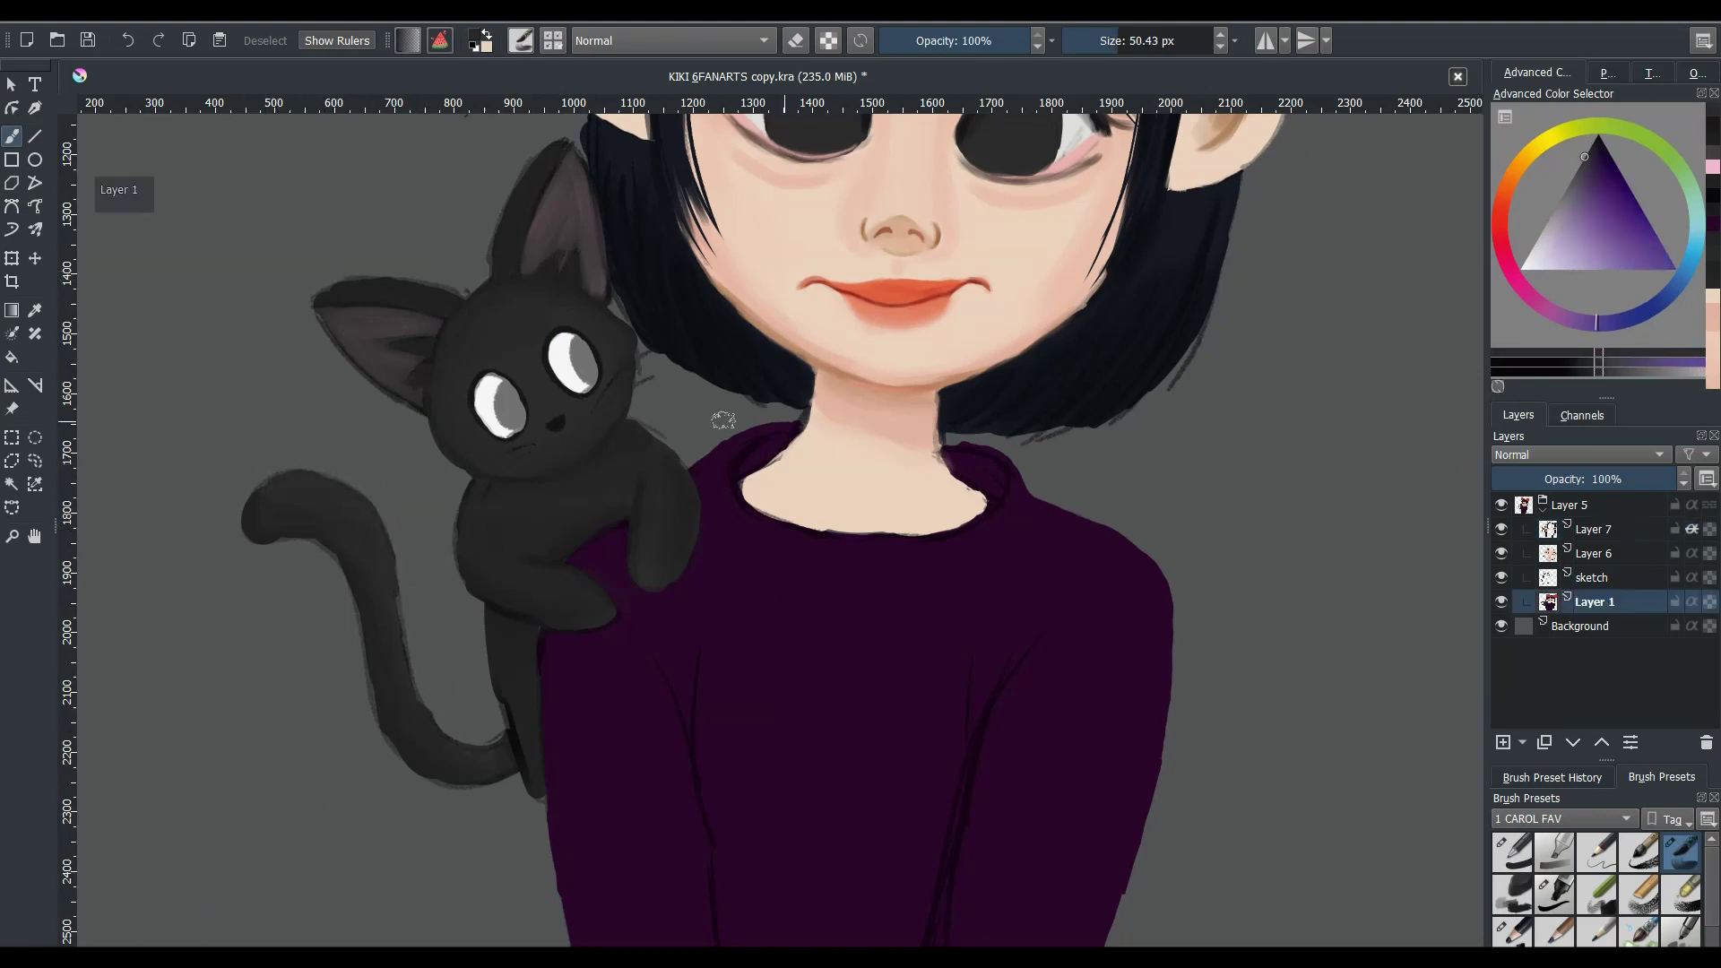
pyautogui.hotkey('ctrl', 'h')
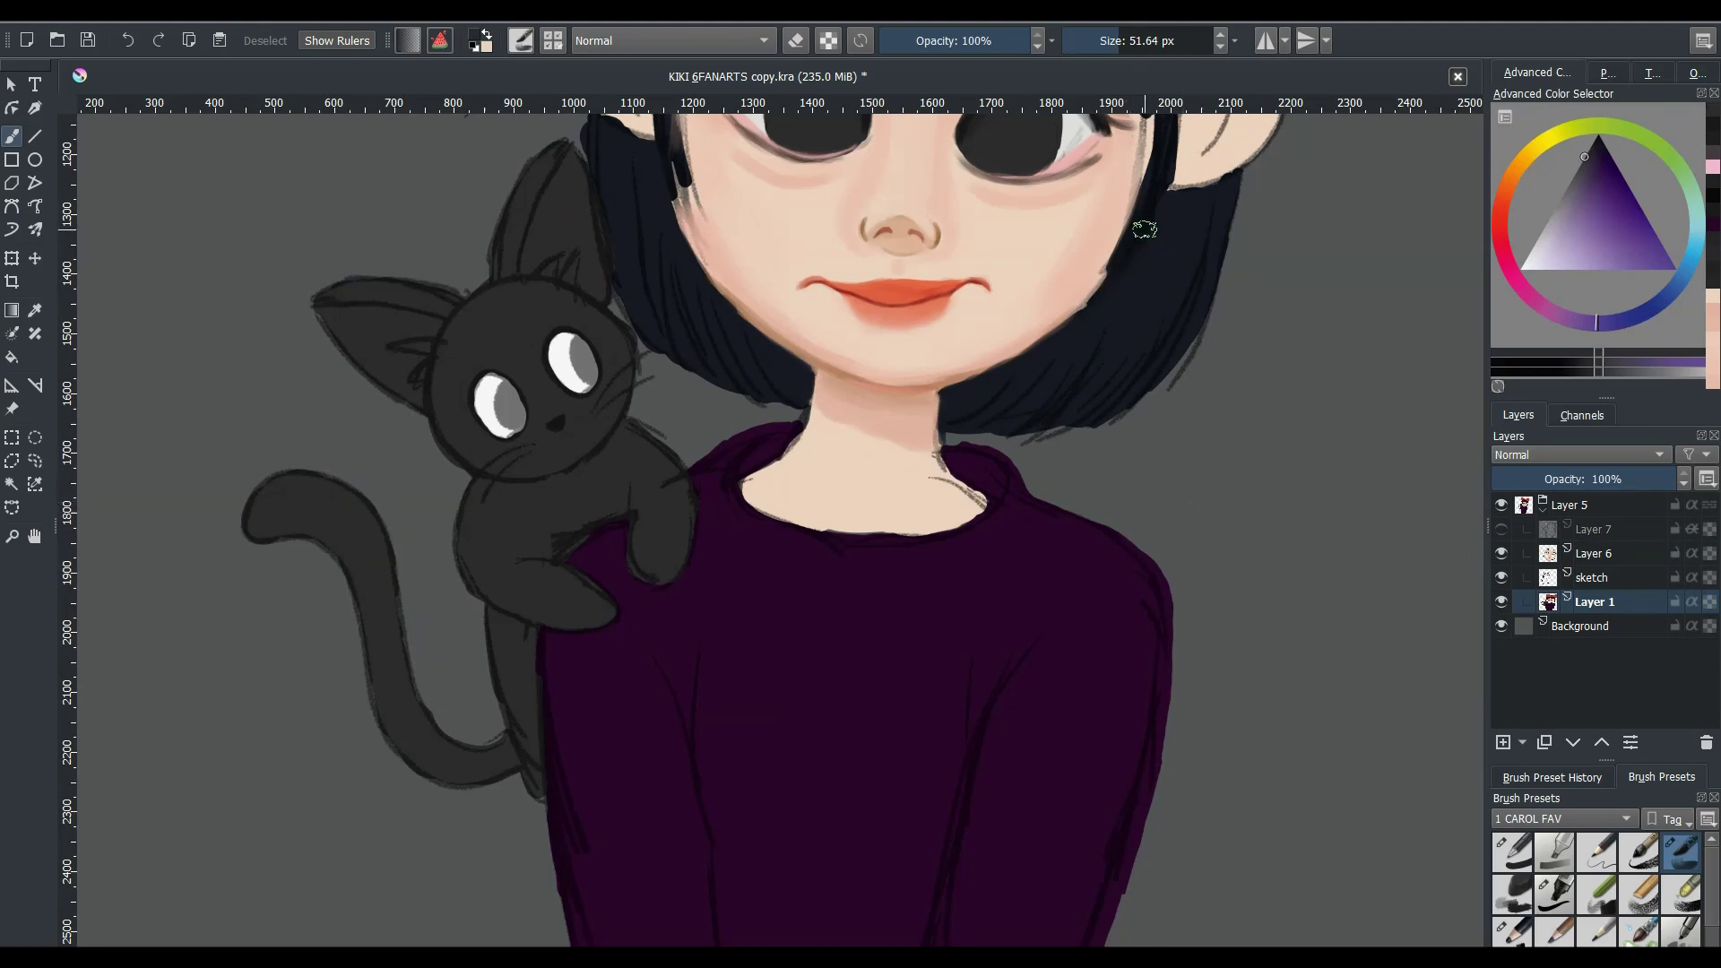
pyautogui.hotkey('ctrl', 'h')
# - On Layer 6, darken the tail's lower edge and tip underside, then save
pyautogui.press('pageup')
pyautogui.press('pageup')
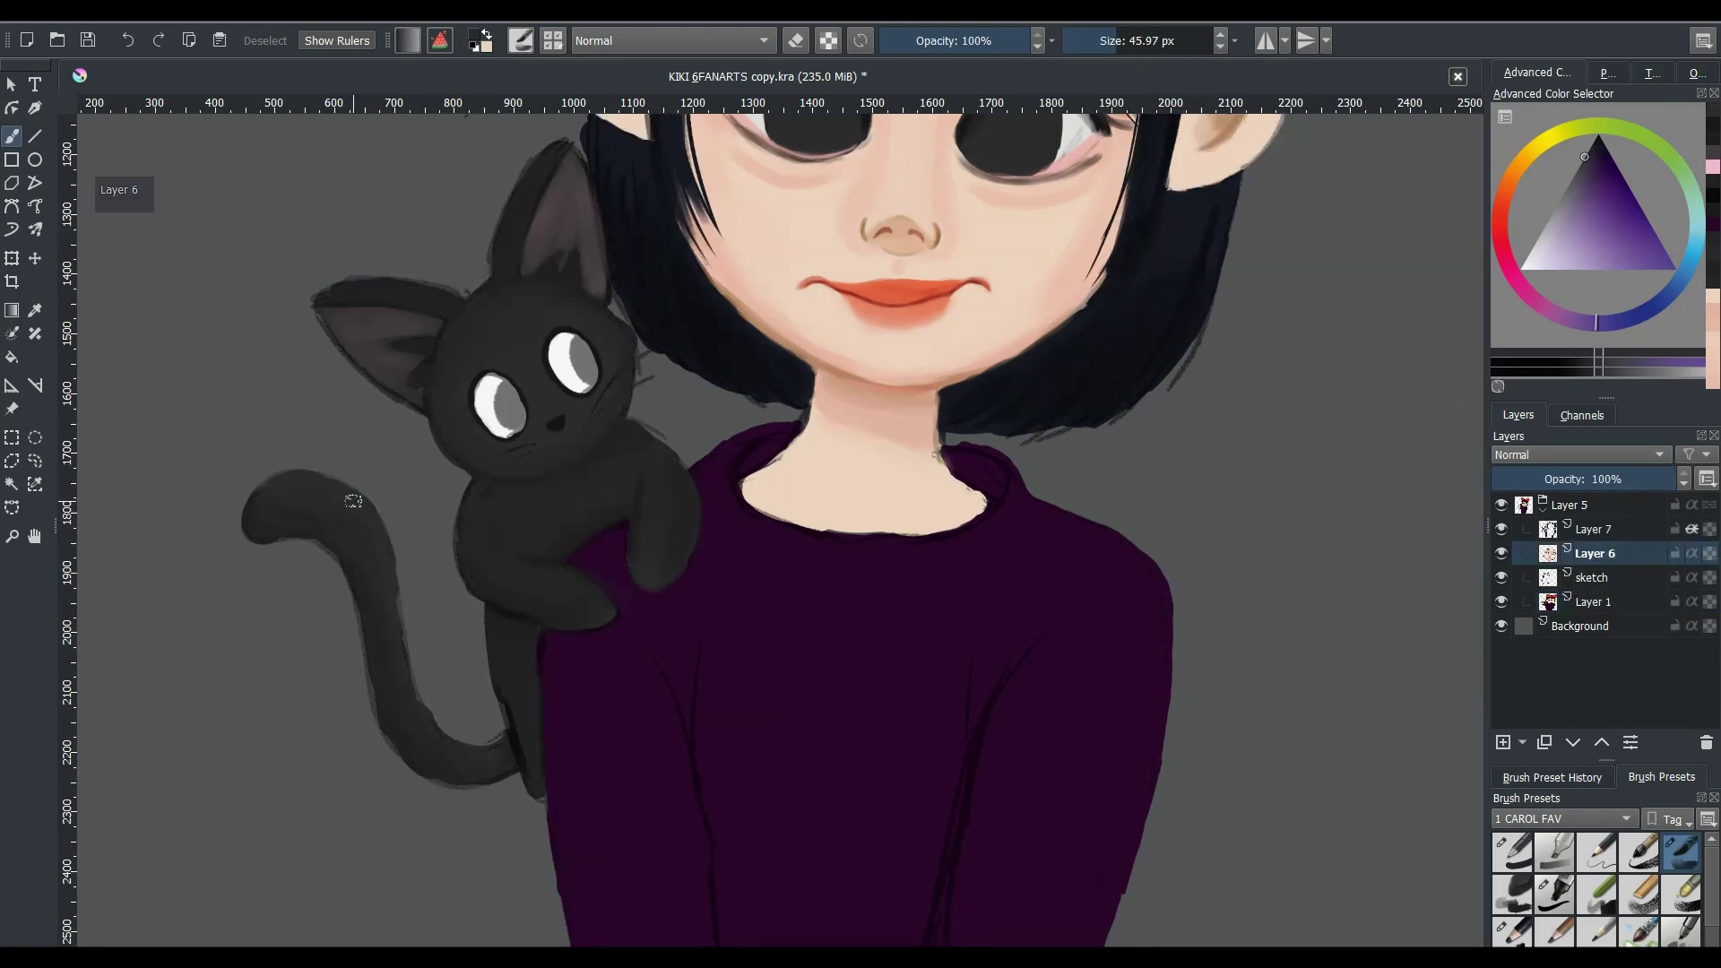
pyautogui.press('[')
pyautogui.press('[')
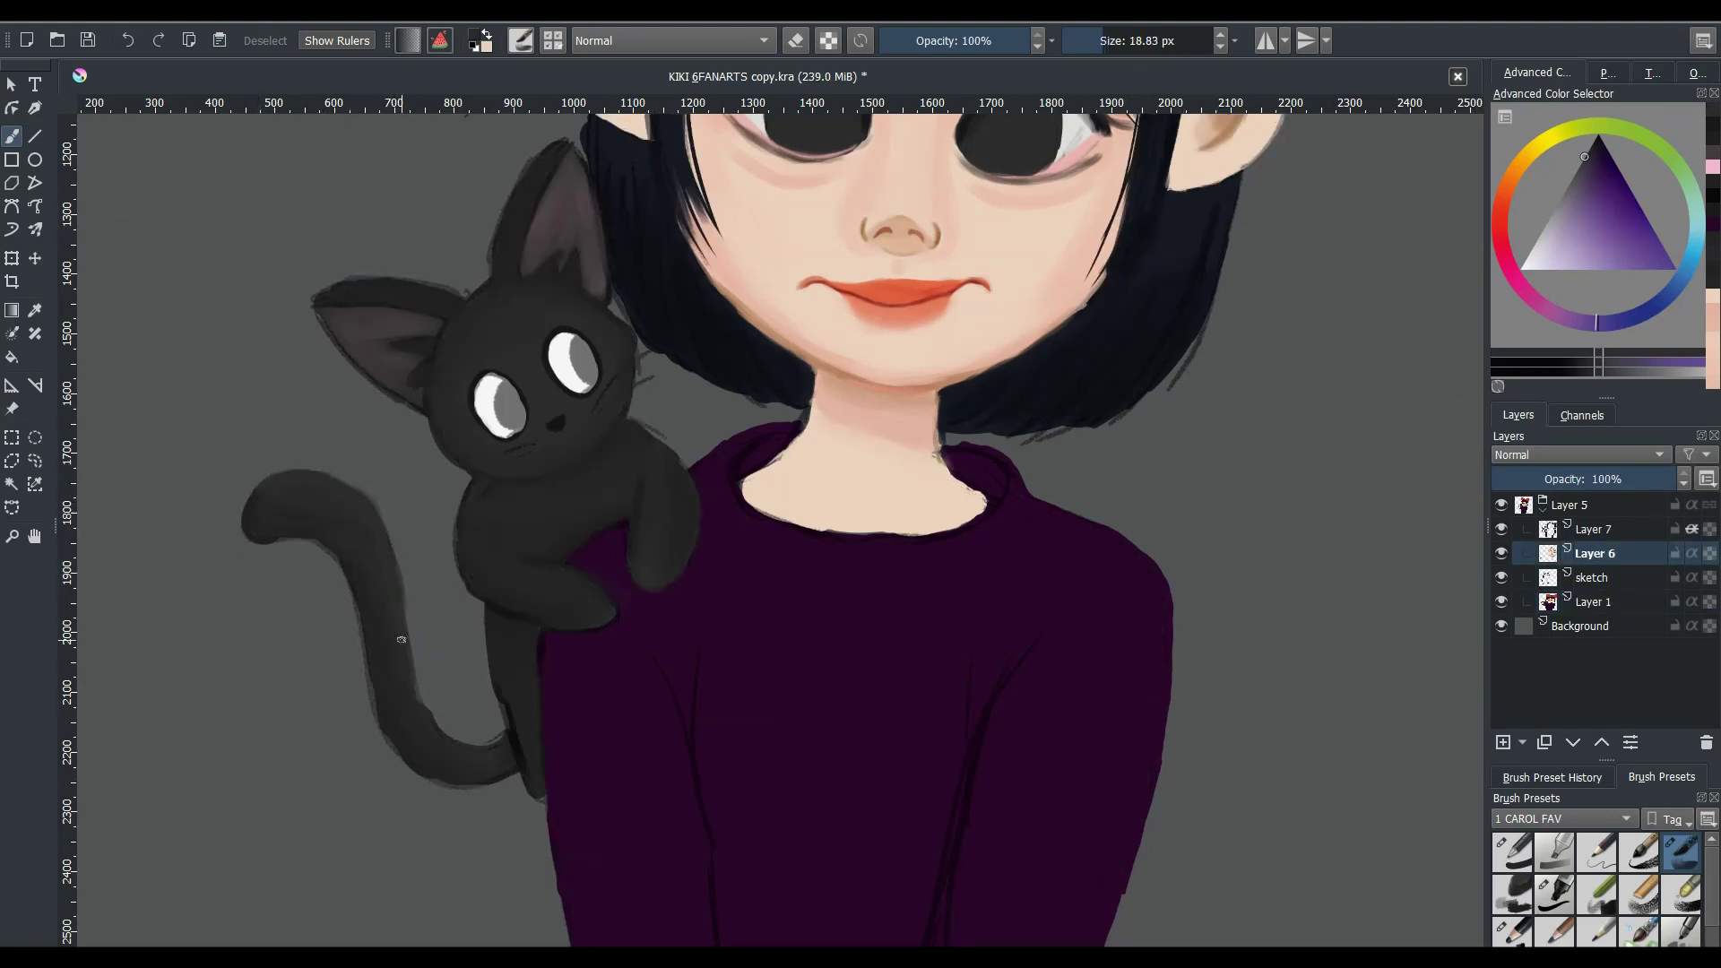
pyautogui.moveTo(369, 671); pyautogui.dragTo(497, 787)
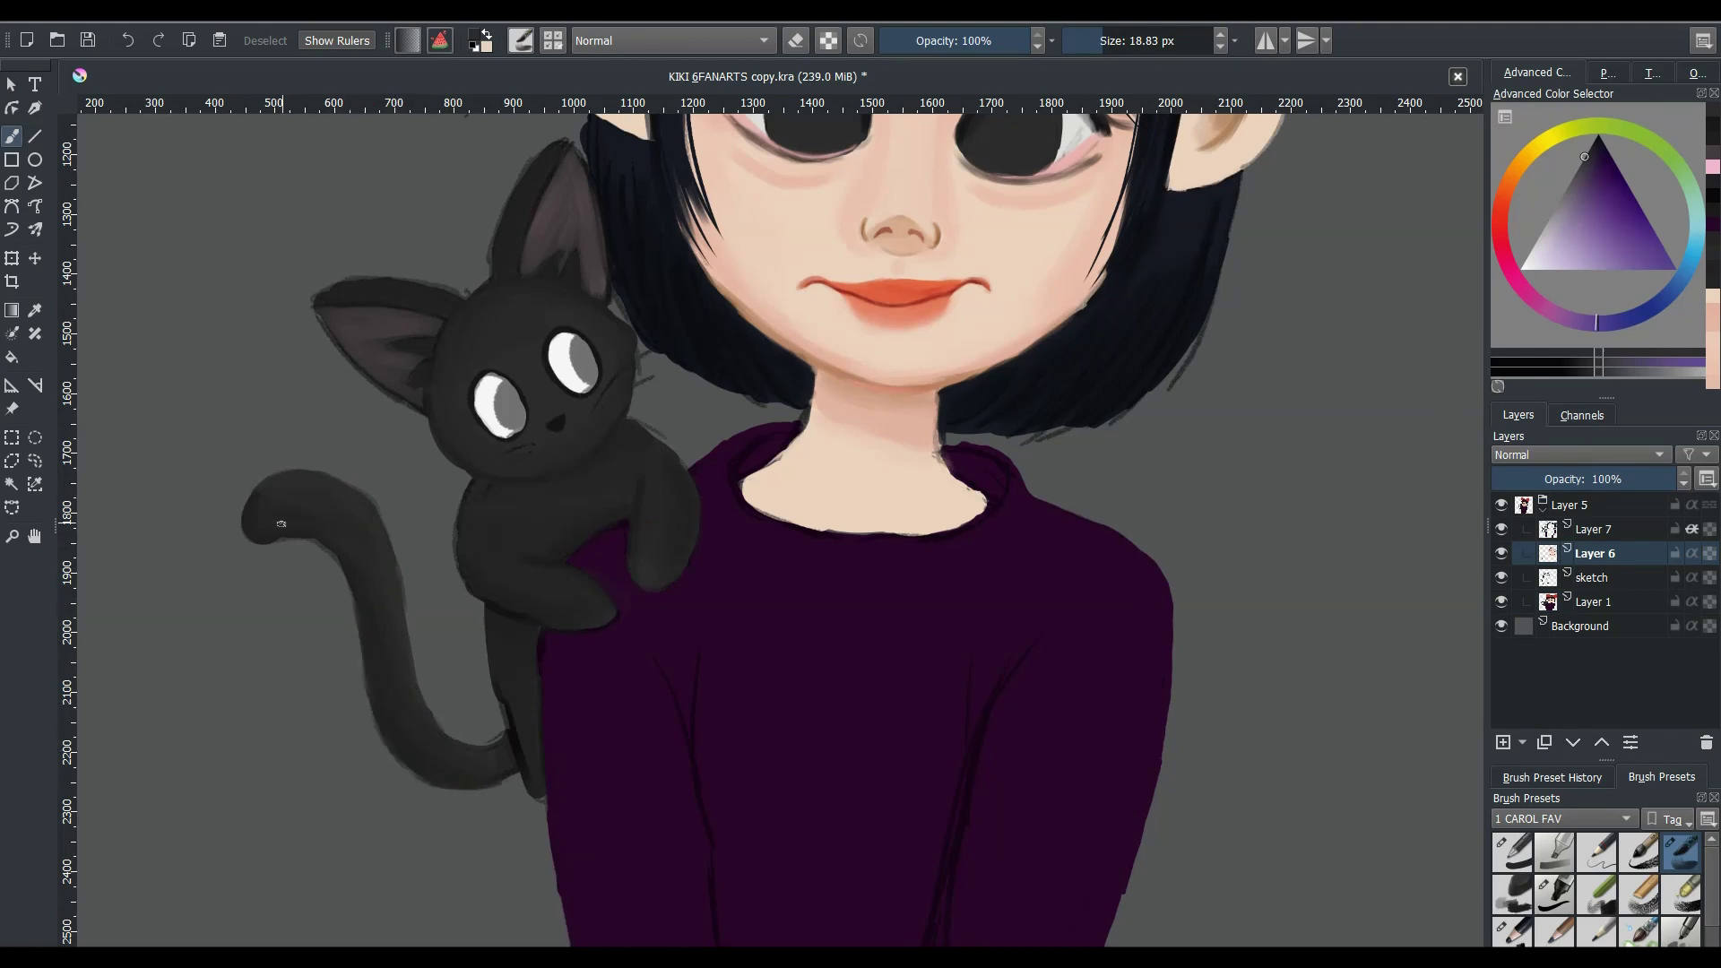
pyautogui.moveTo(281, 524); pyautogui.dragTo(302, 534)
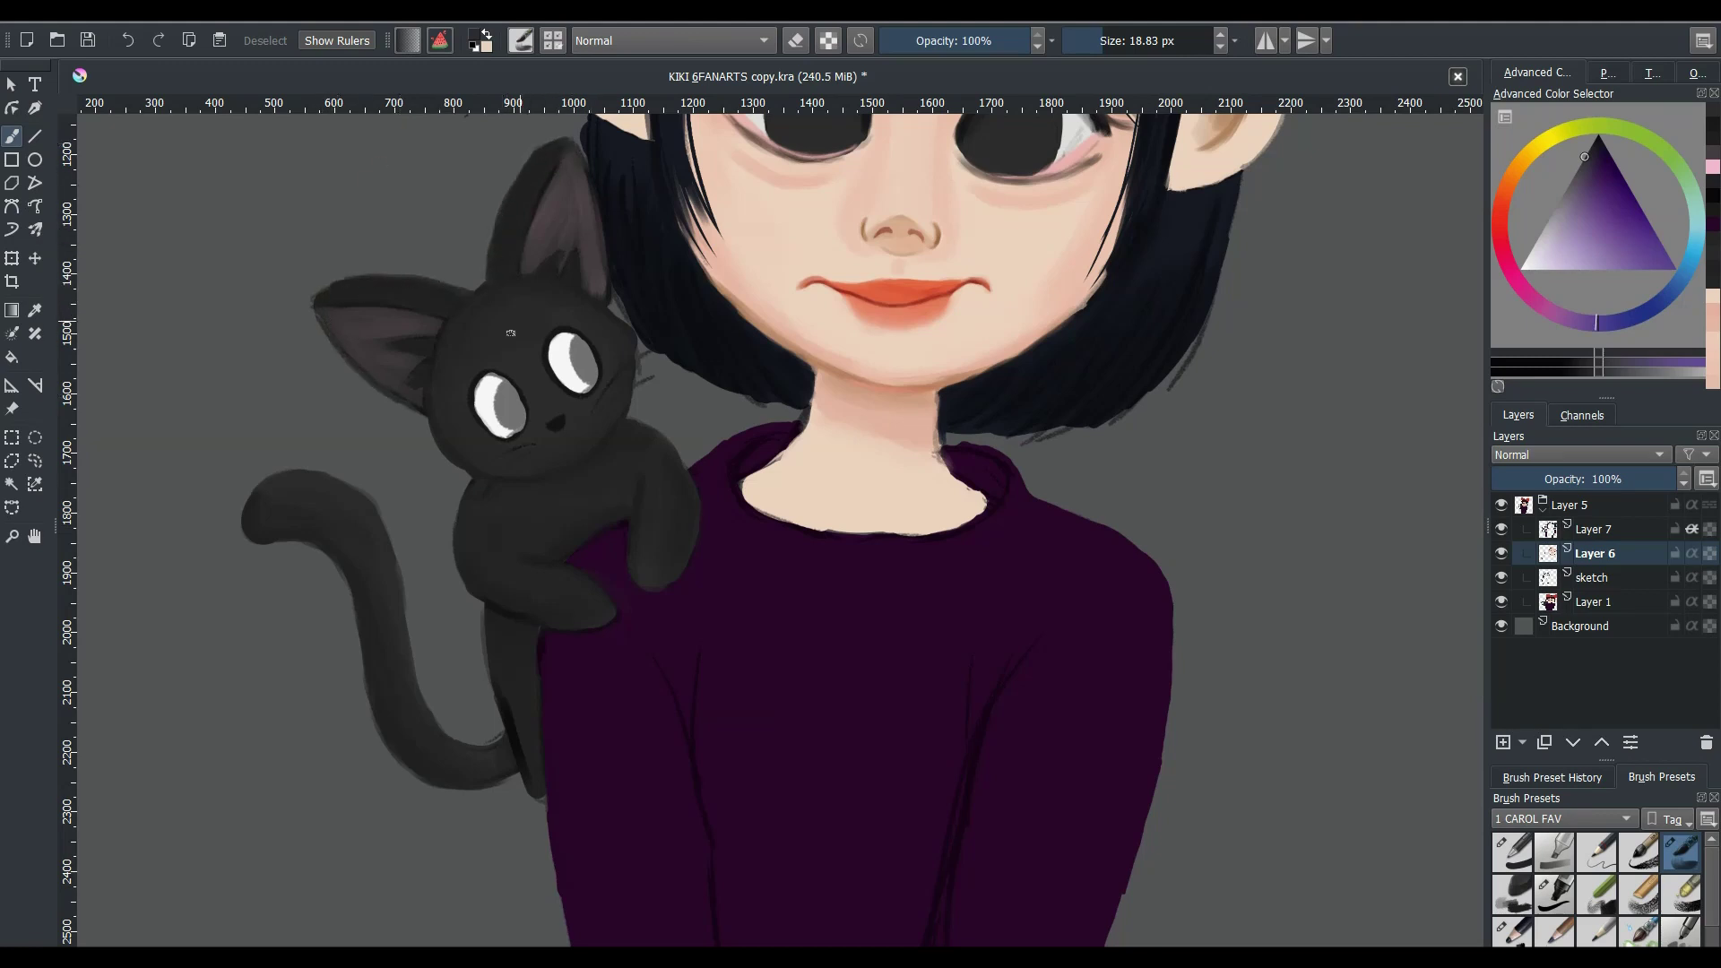
pyautogui.press('2')
pyautogui.hotkey('ctrl', 's')
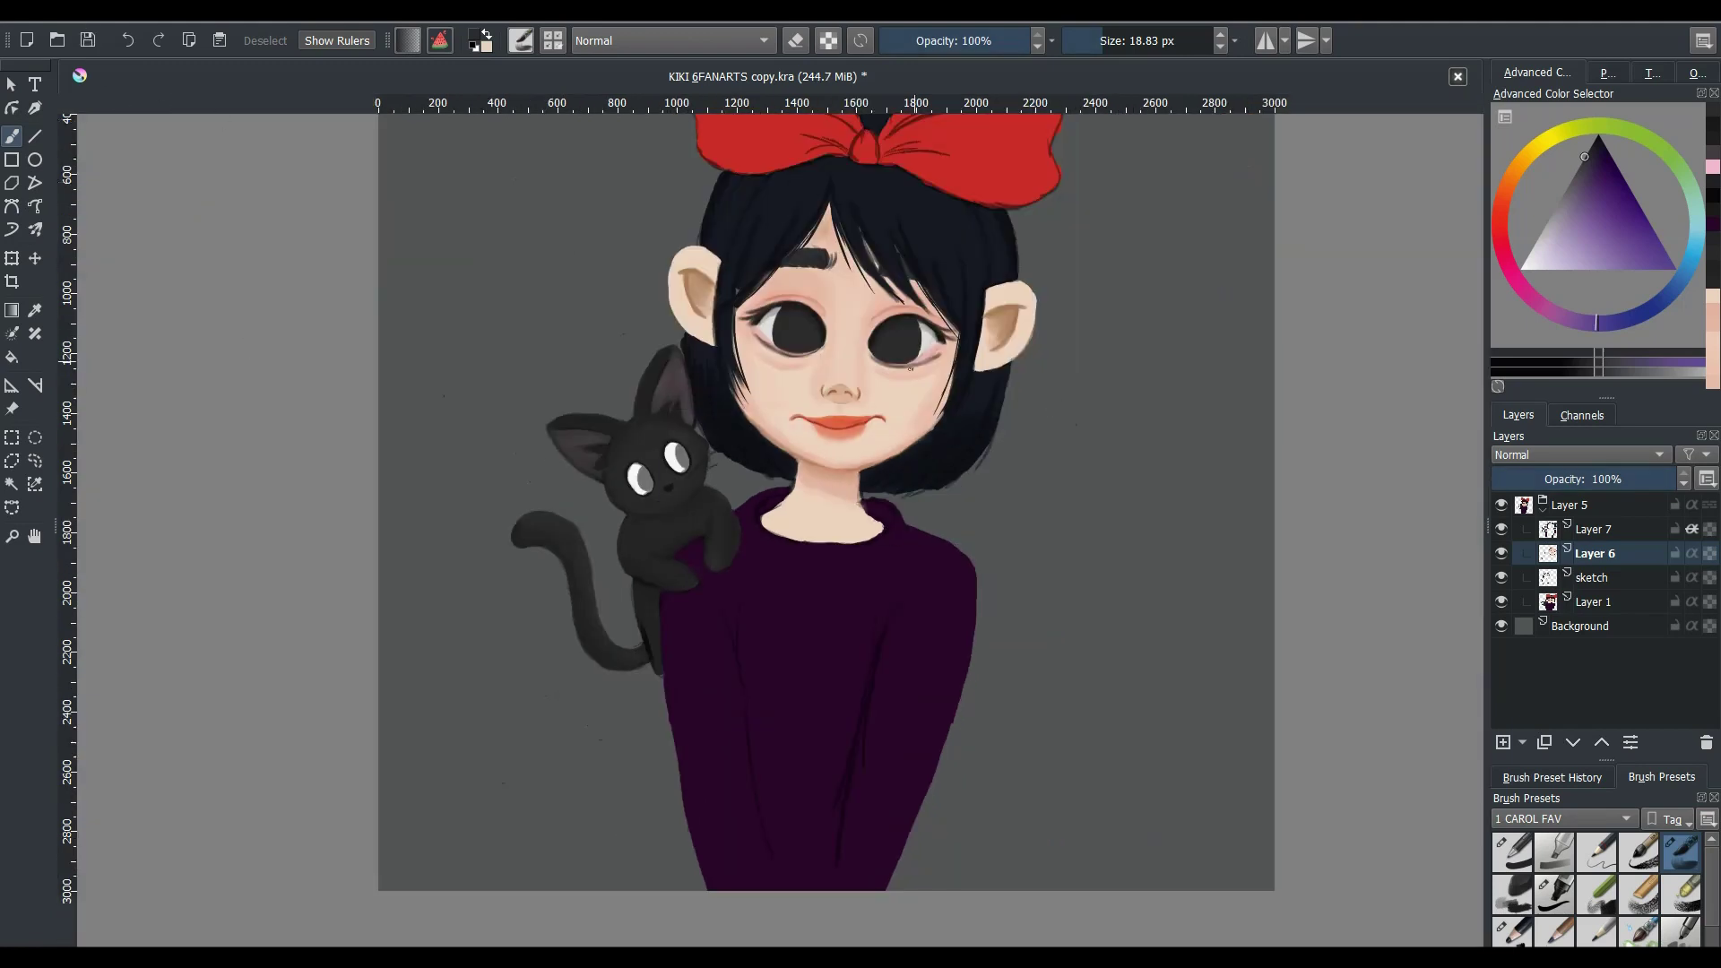
# - Zoom in on the cat and add a dark mark to its eye on Layer 7
pyautogui.press('+')
pyautogui.press('+')
pyautogui.press('+')
pyautogui.scroll(-5, 350, 861)
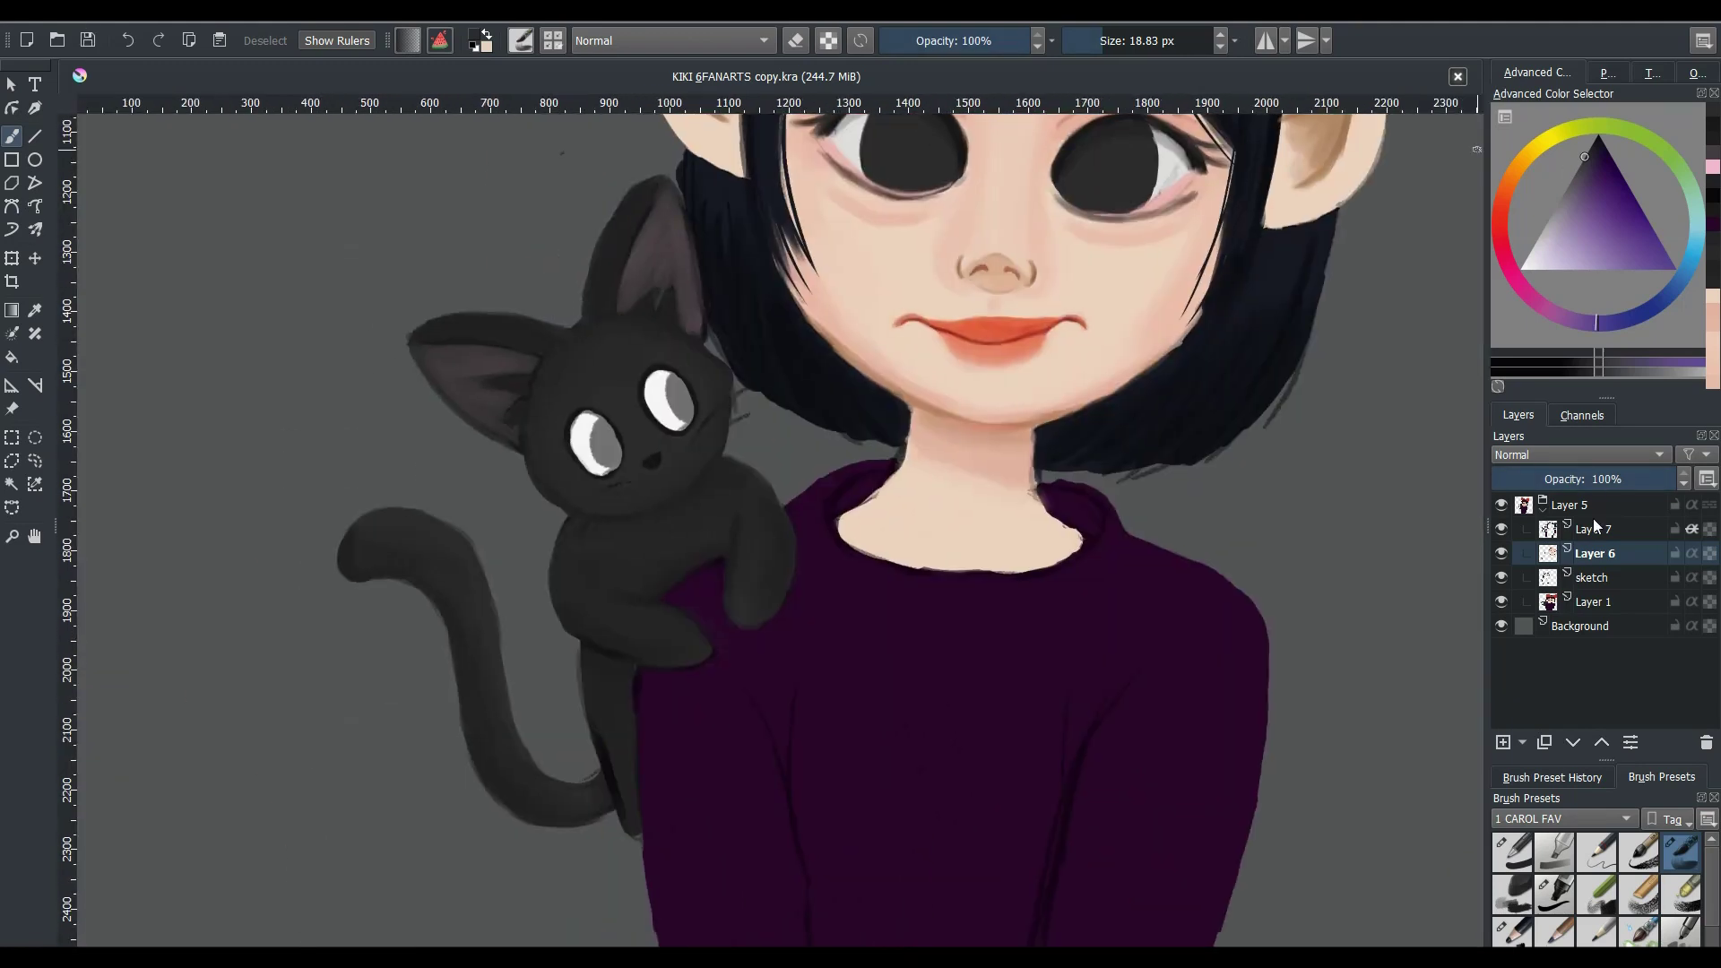
pyautogui.press('pageup')
pyautogui.press(']')
pyautogui.click(671, 377)
pyautogui.press('[')
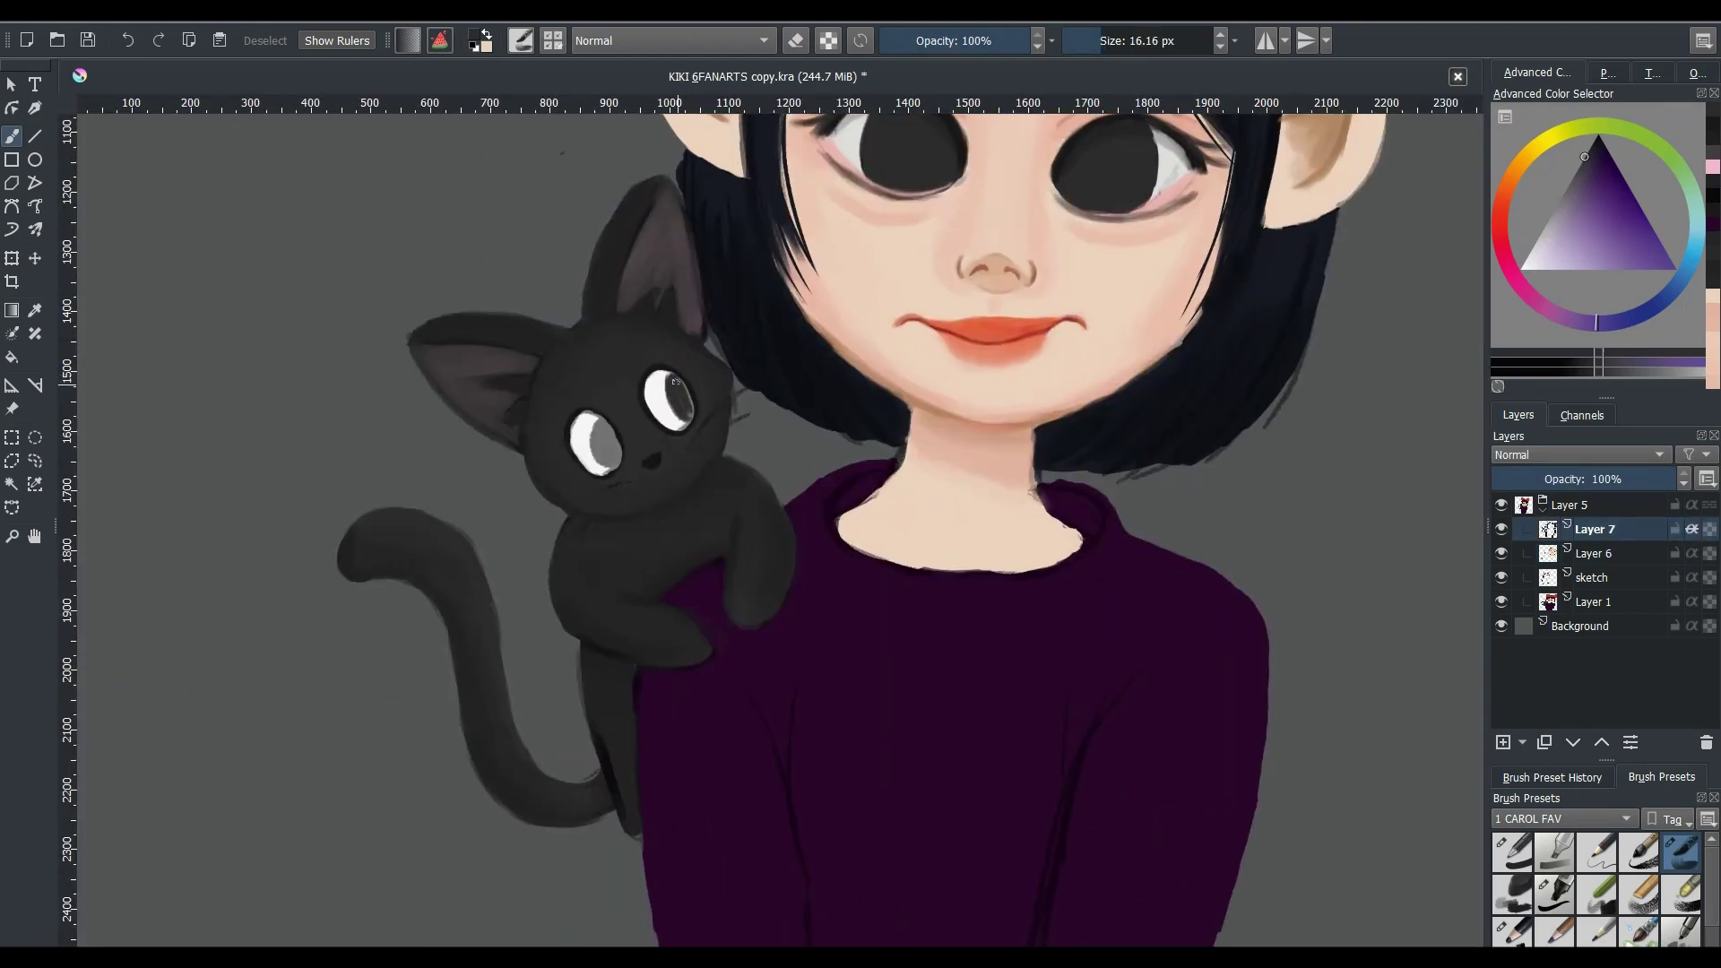
# - Set pure black on a finer brush, try white briefly, and save the painting
pyautogui.moveTo(1619, 168); pyautogui.dragTo(1598, 135)
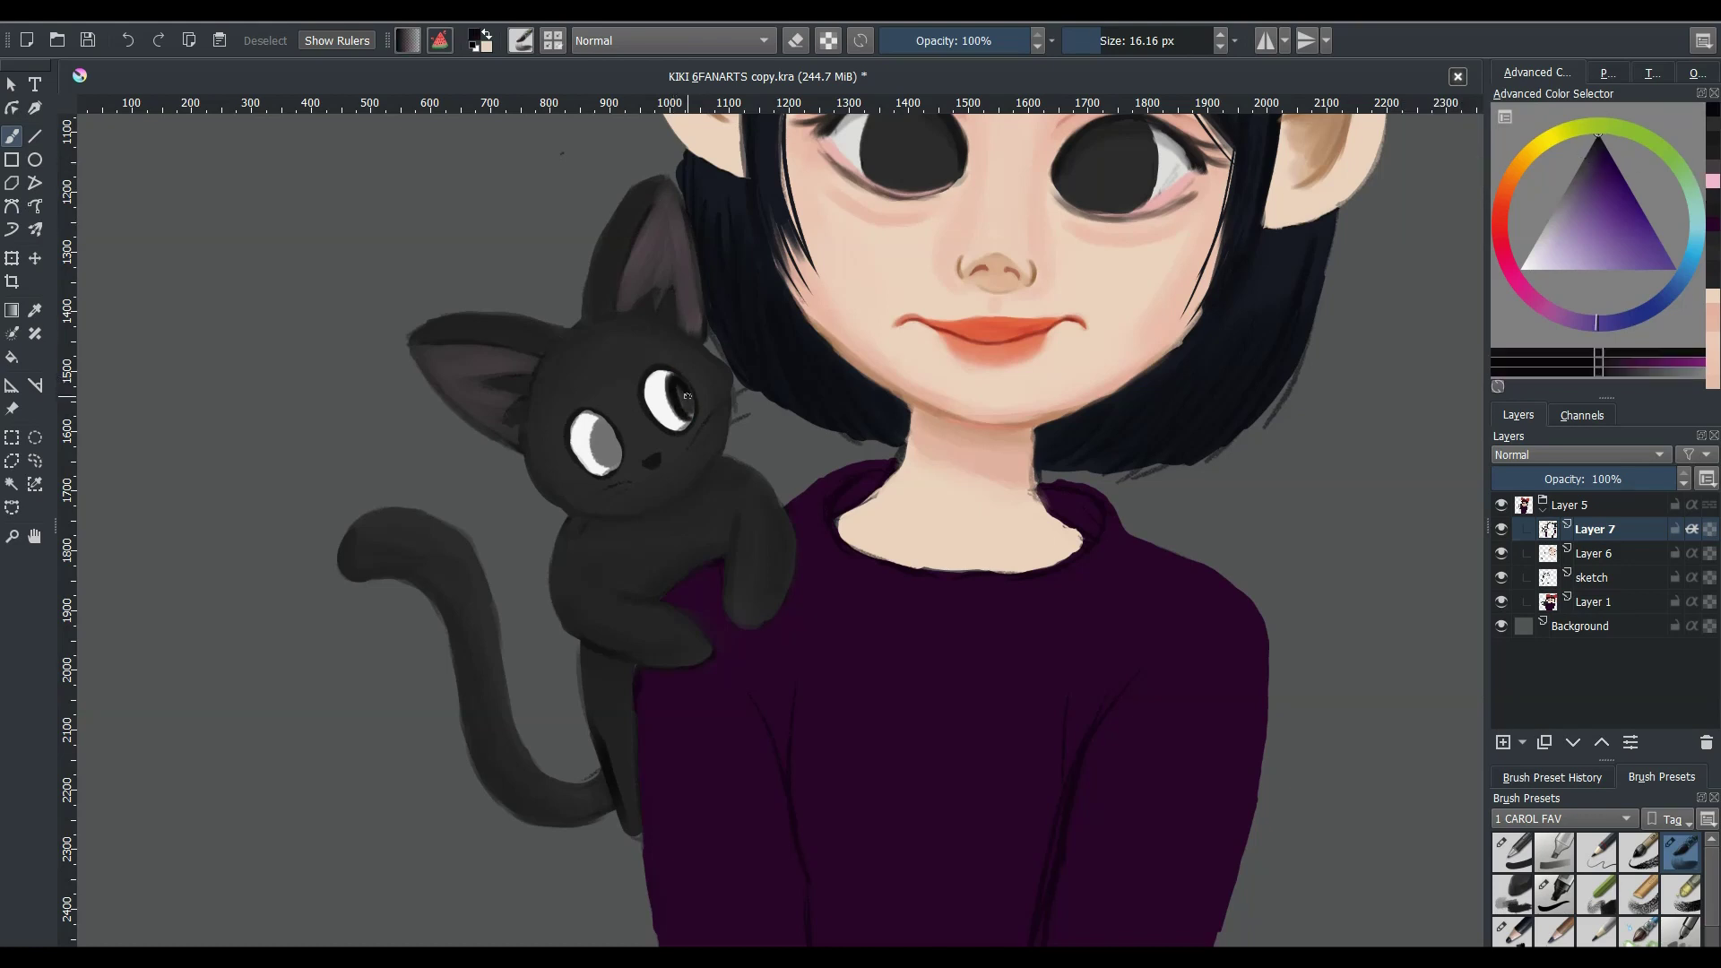
pyautogui.press('[')
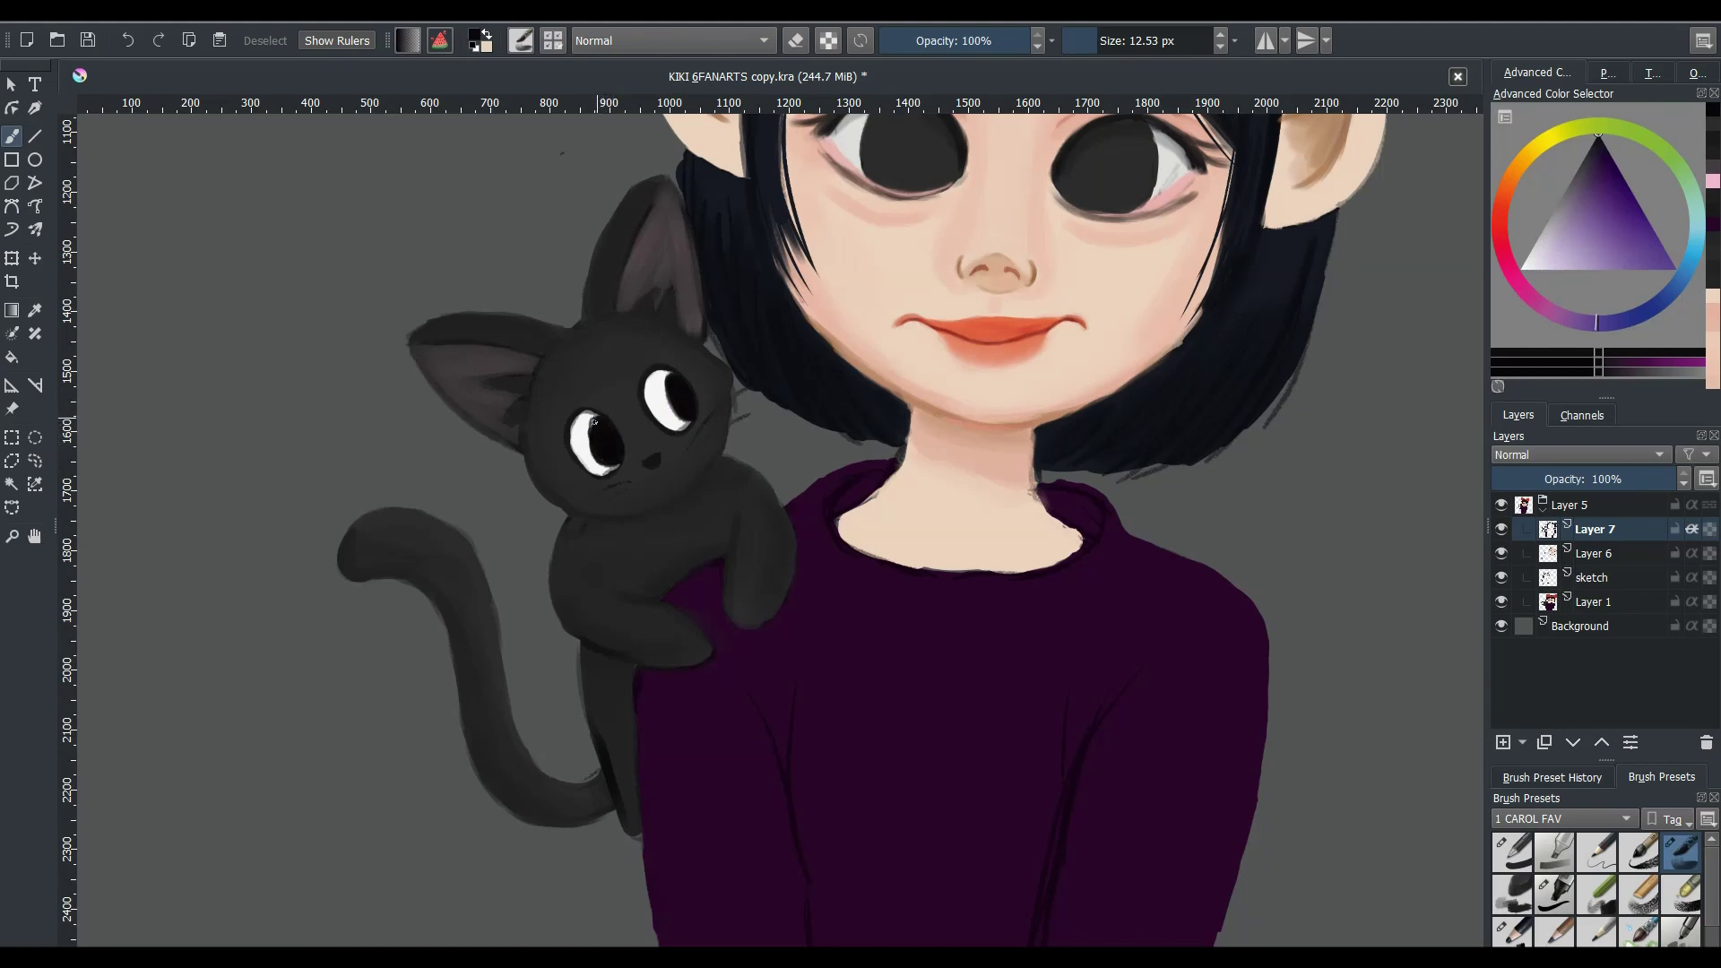
pyautogui.press('x')
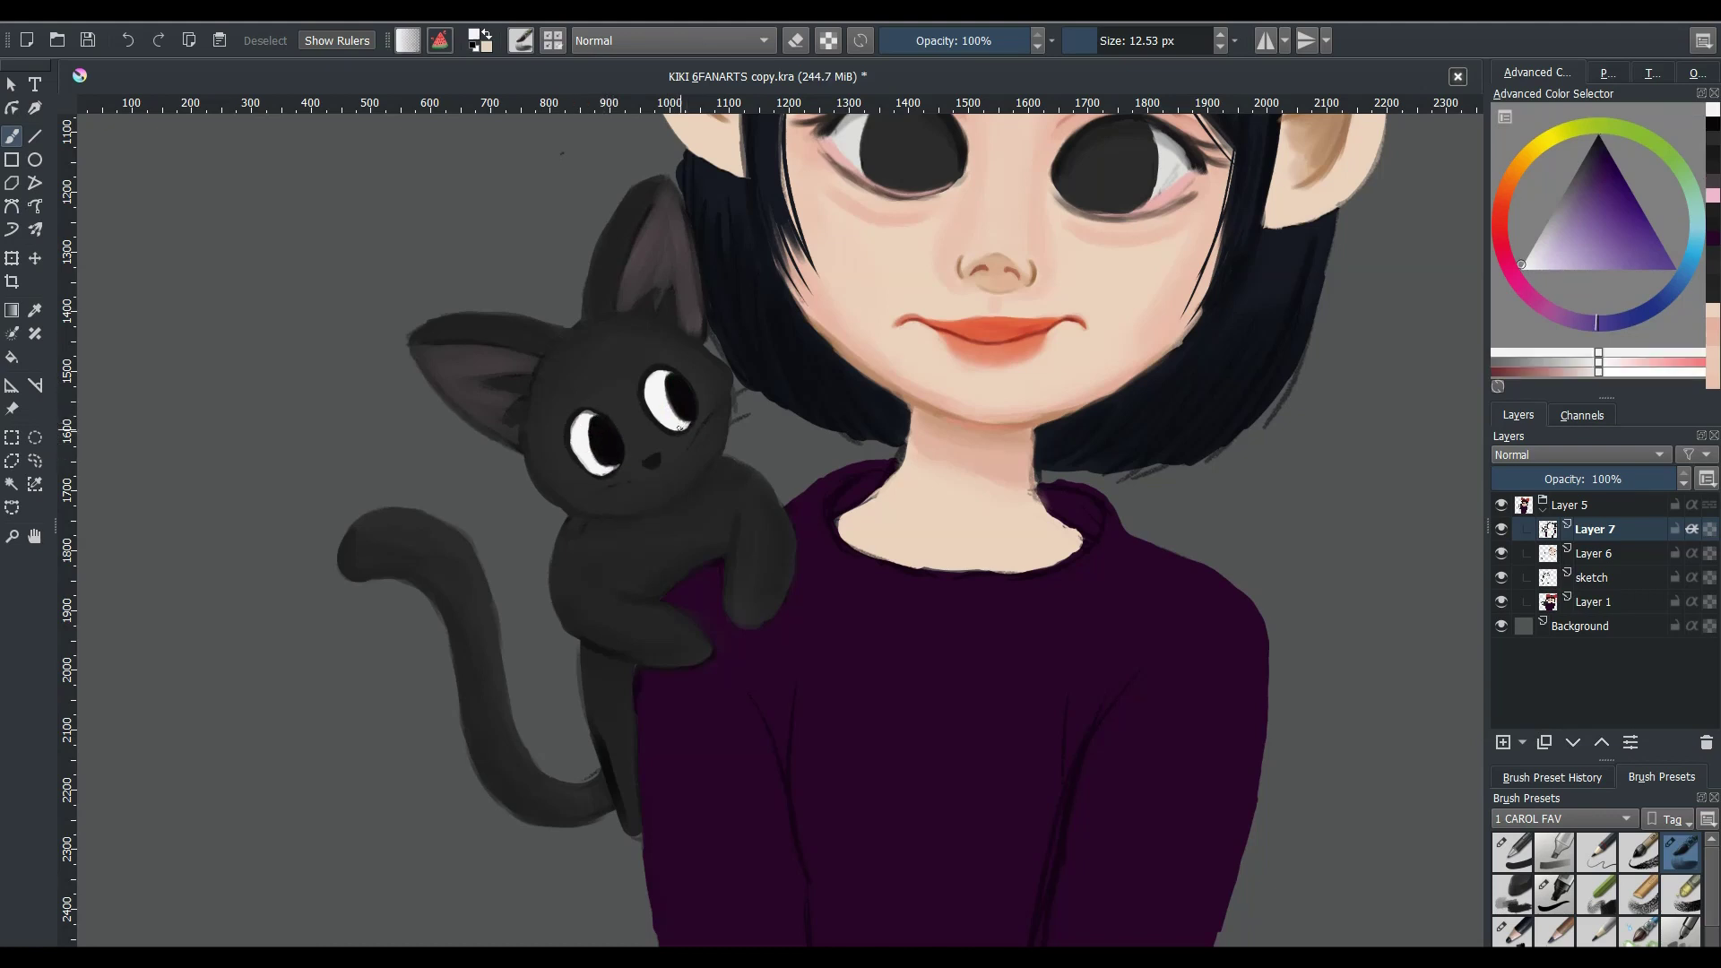
pyautogui.press('x')
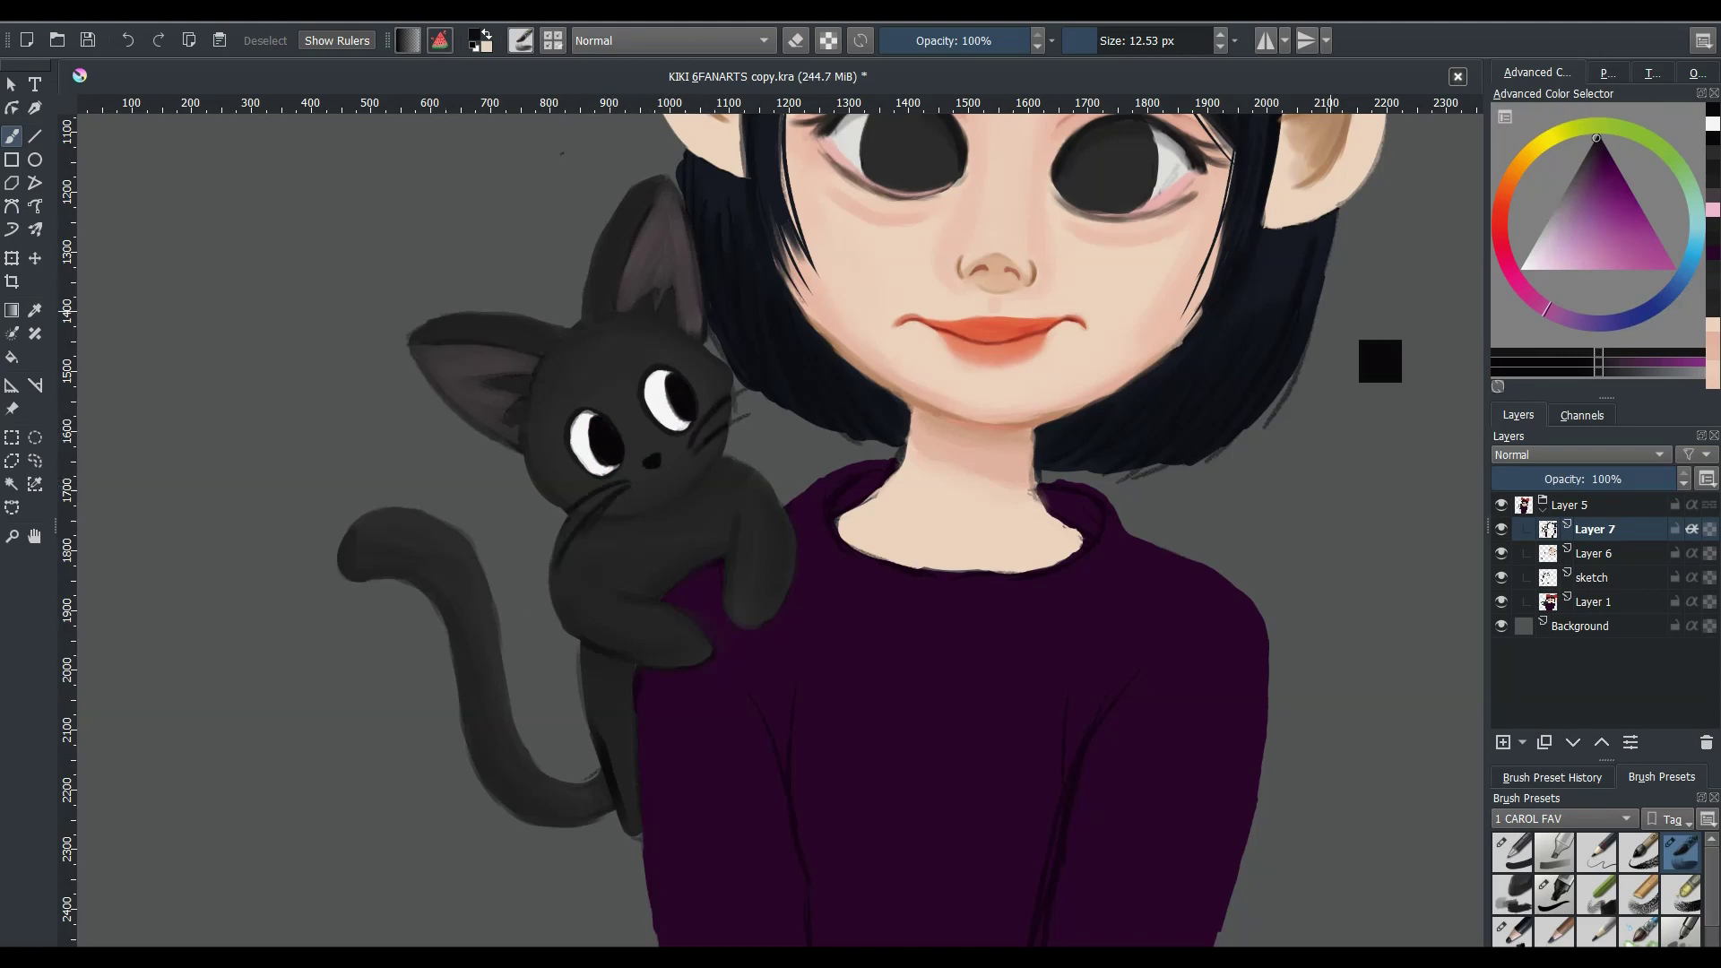
pyautogui.press('pagedown')
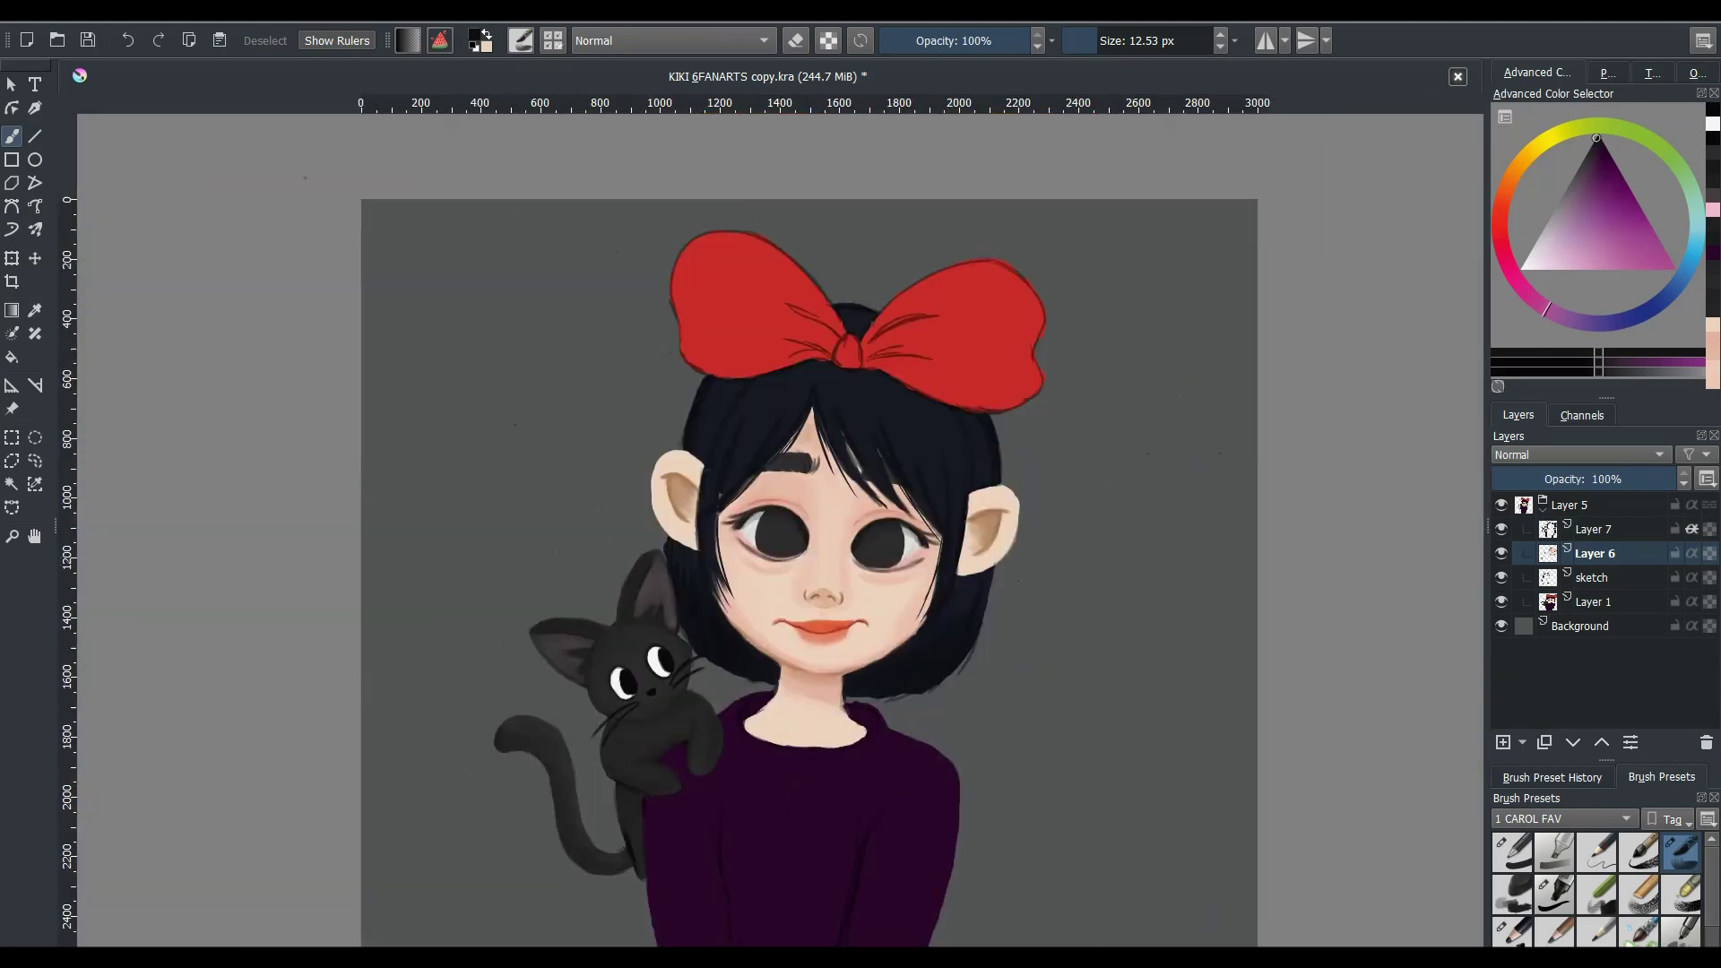
pyautogui.hotkey('ctrl', 's')
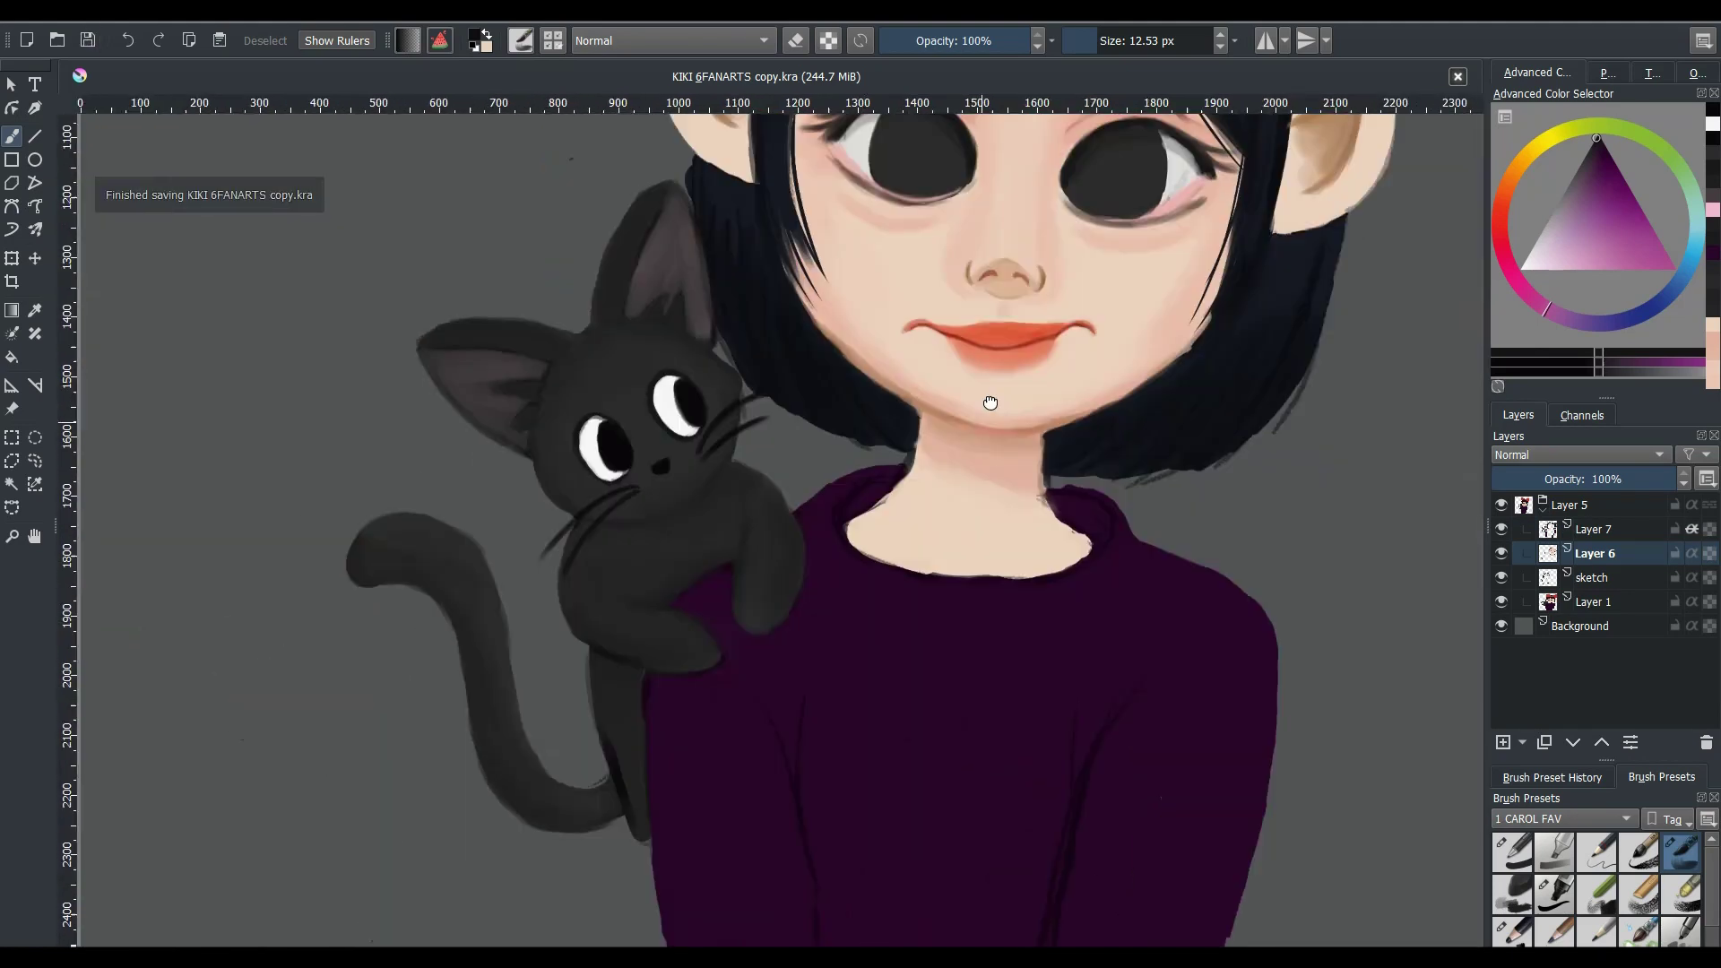
# - Stroke along the cat's ear edge on the sketch layer, then return to Layer 7 near the girl's face
pyautogui.moveTo(990, 402); pyautogui.dragTo(999, 382)
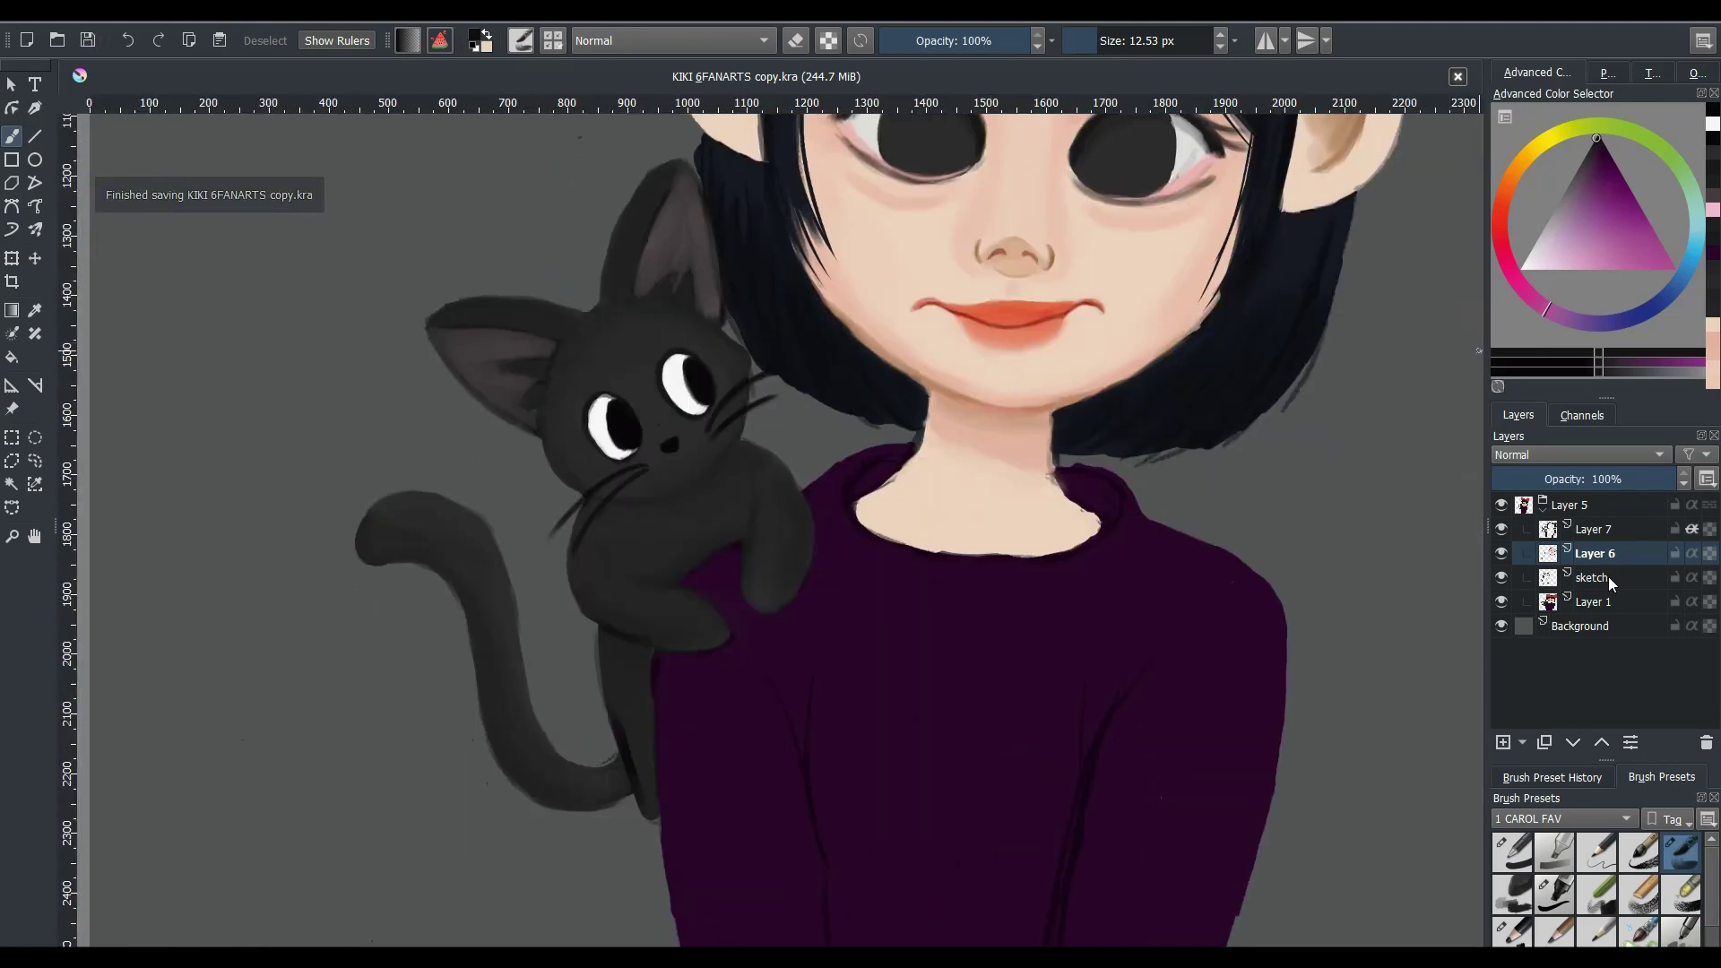
pyautogui.press('pagedown')
pyautogui.moveTo(754, 384); pyautogui.dragTo(731, 327)
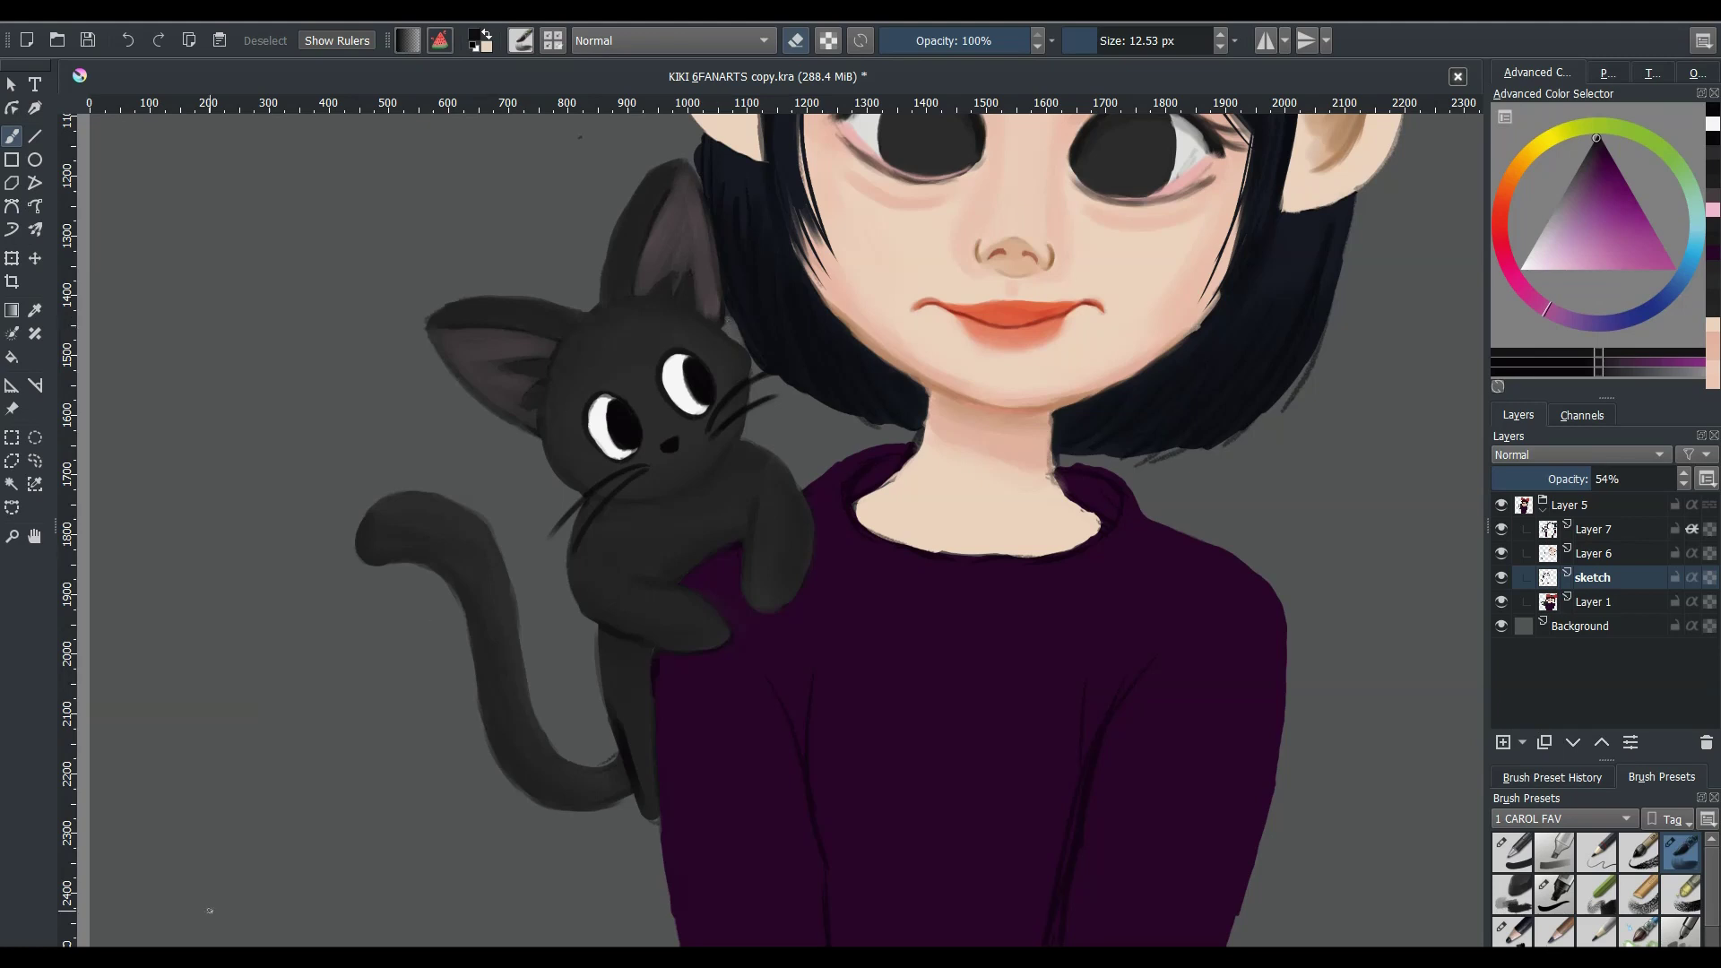
pyautogui.press('pageup')
pyautogui.press('pageup')
pyautogui.moveTo(869, 338); pyautogui.dragTo(698, 670)
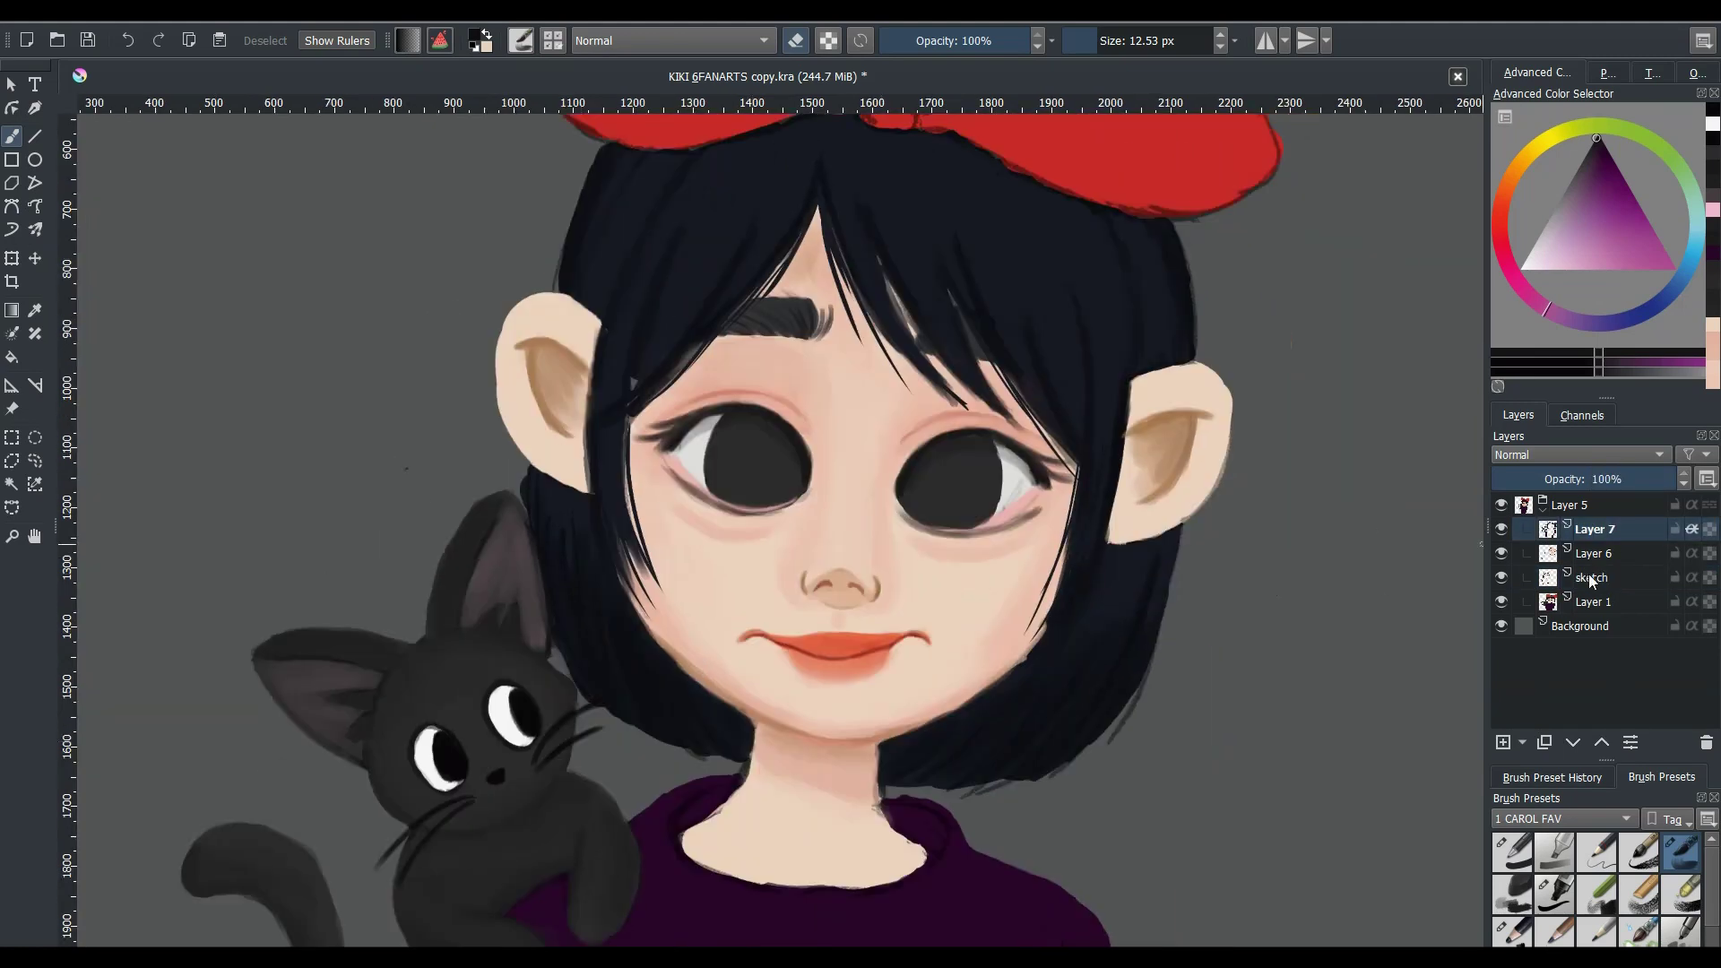
pyautogui.scroll(-3, 924, 587)
pyautogui.scroll(-2, 925, 587)
# - Zoom in on the sweater, load dark purple on a larger brush, and save
pyautogui.moveTo(925, 587); pyautogui.dragTo(942, 363)
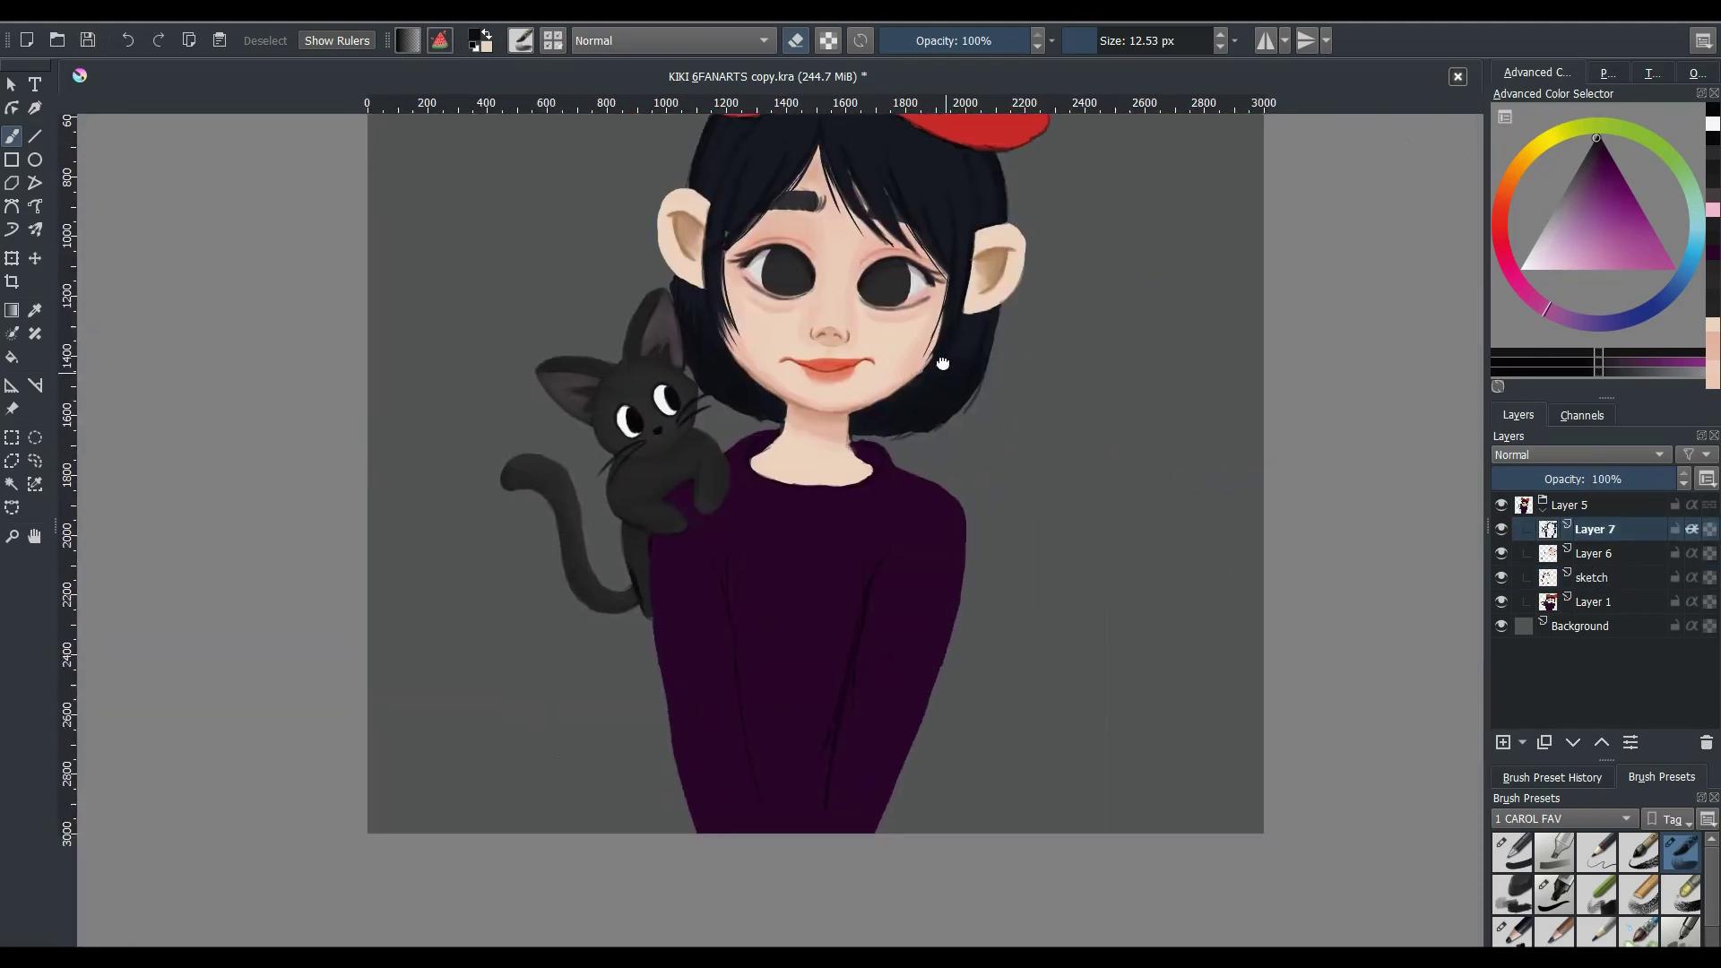
pyautogui.press('+')
pyautogui.click(1610, 153)
pyautogui.press(']')
pyautogui.press(']')
pyautogui.press(']')
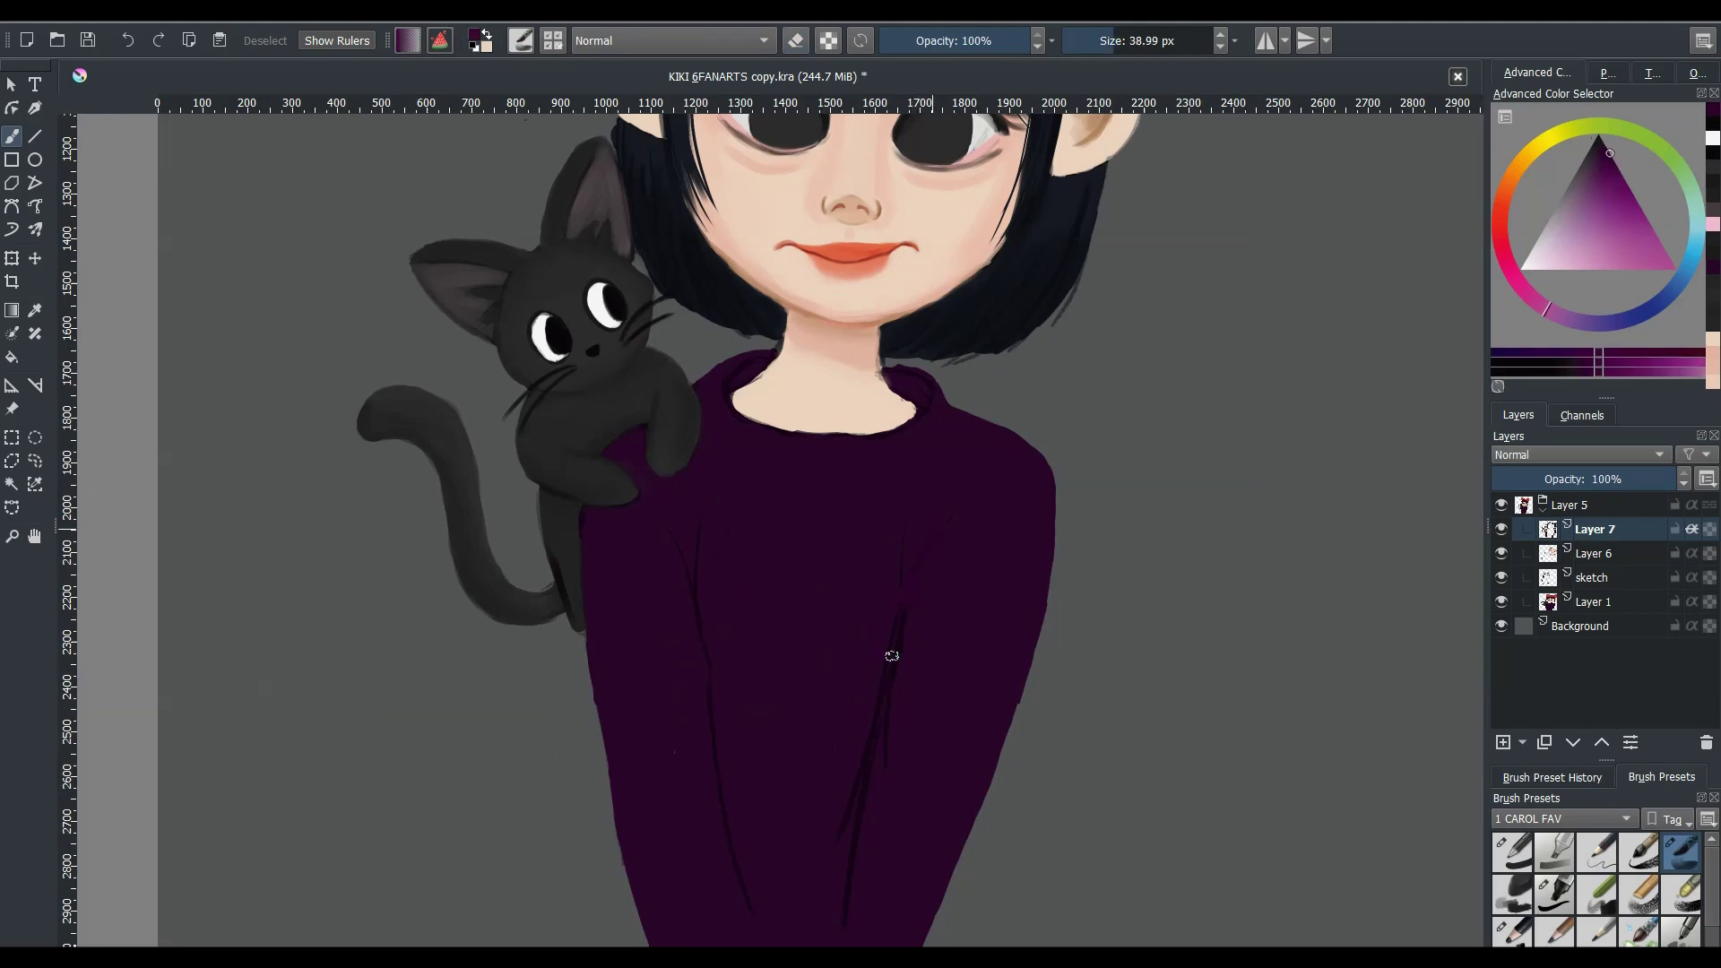
pyautogui.hotkey('ctrl', 's')
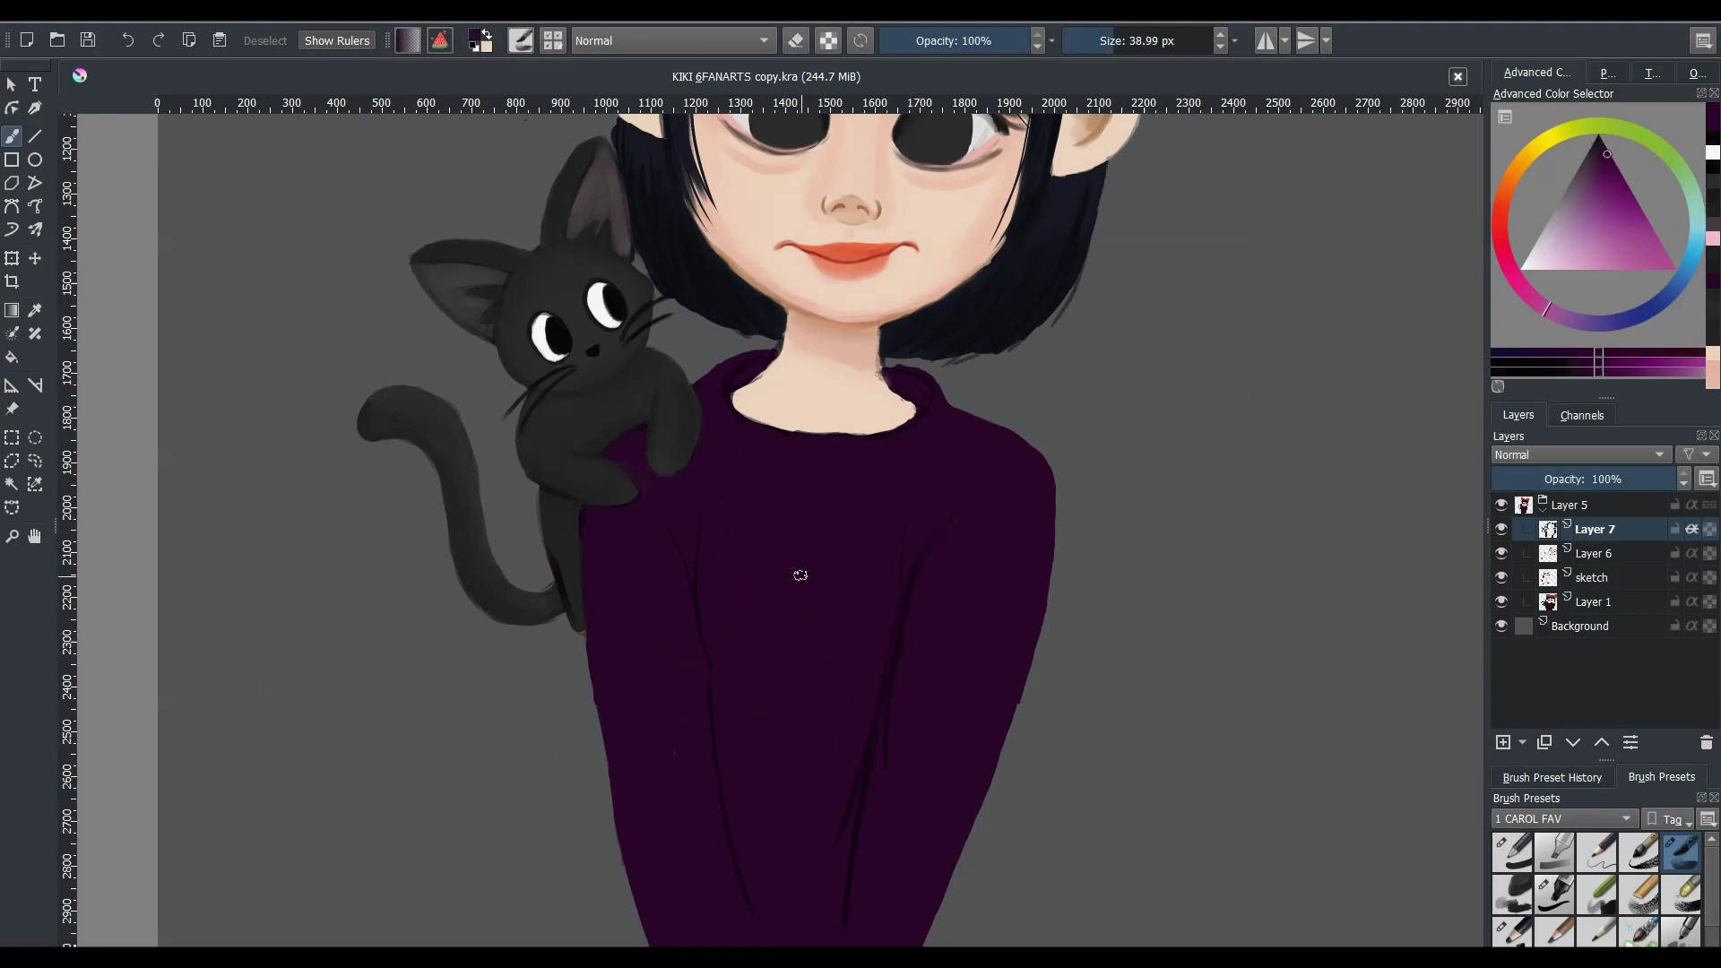
# - Darken the colour to near-black purple and paint fold creases on Layer 7
pyautogui.click(1605, 145)
pyautogui.press('[')
pyautogui.press('[')
pyautogui.moveTo(933, 511); pyautogui.dragTo(861, 887)
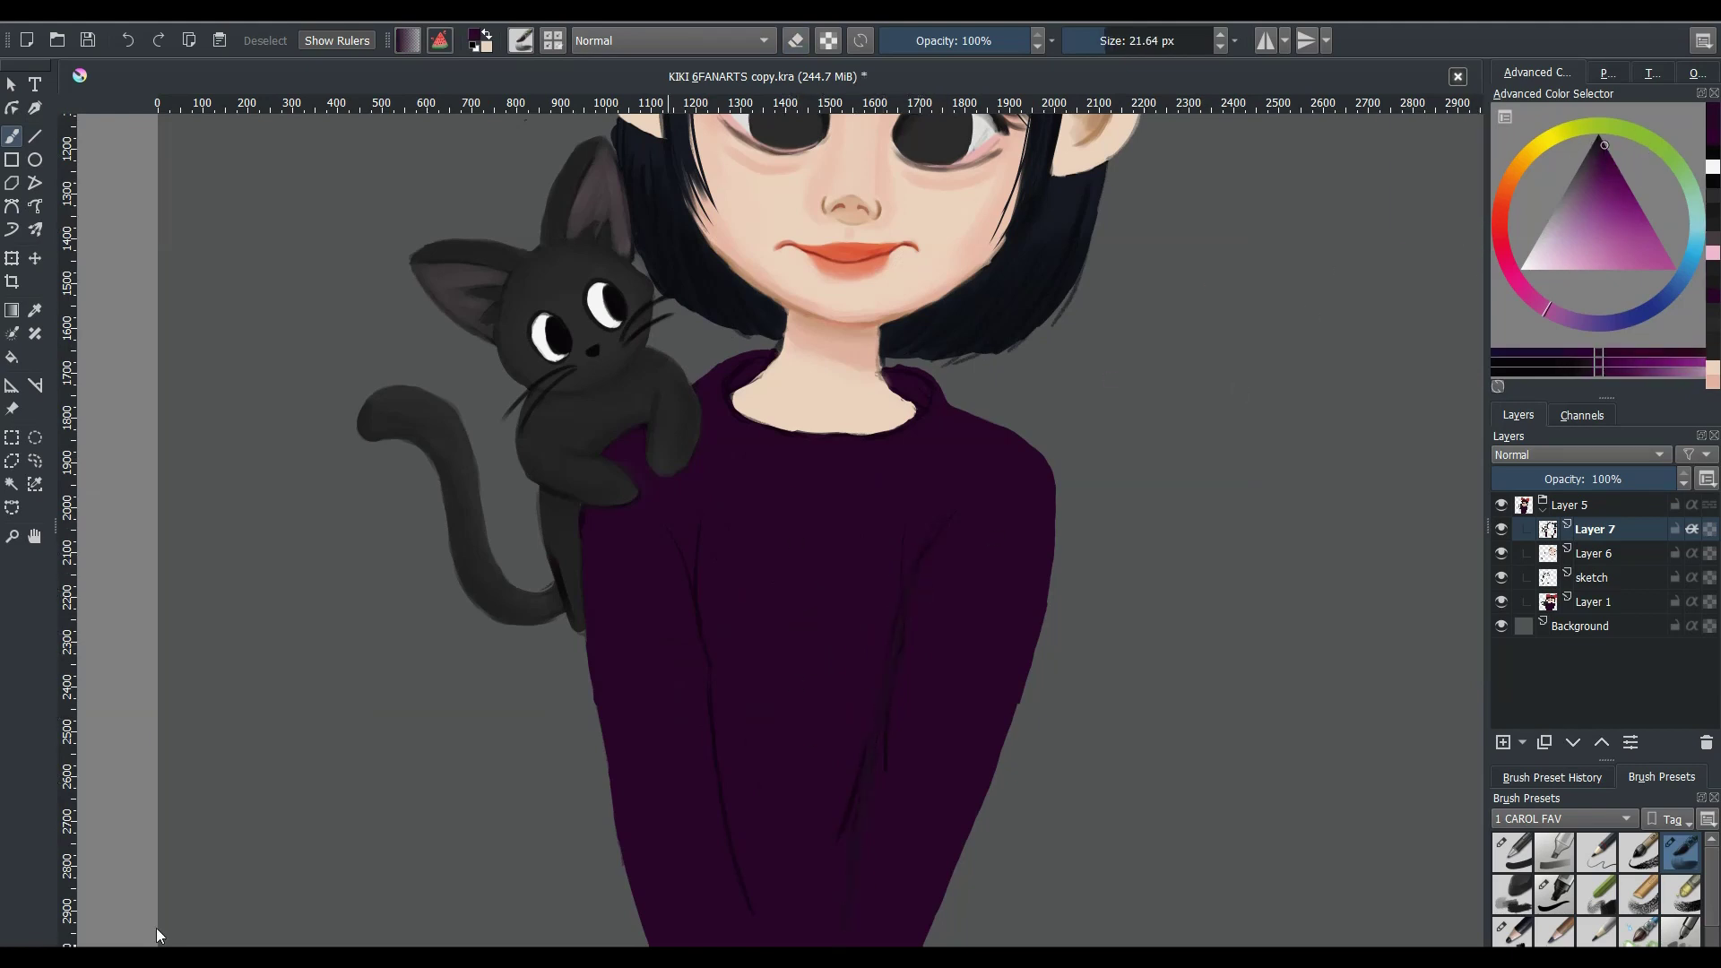
pyautogui.click(1598, 134)
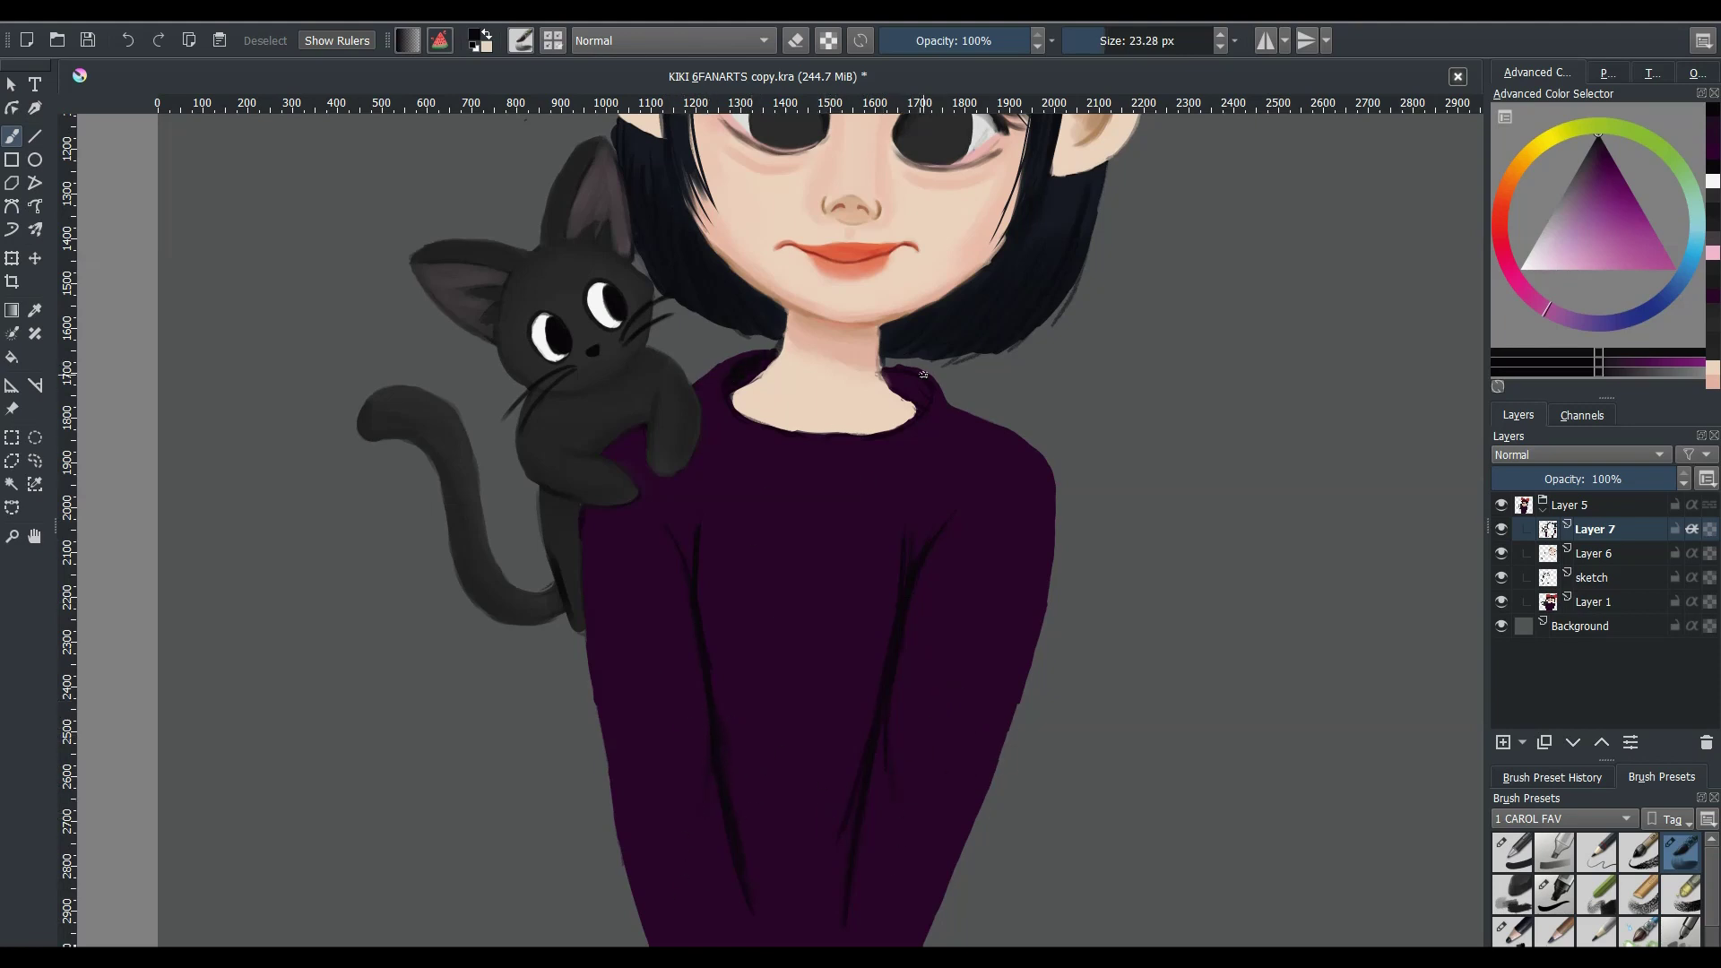
pyautogui.press('pagedown')
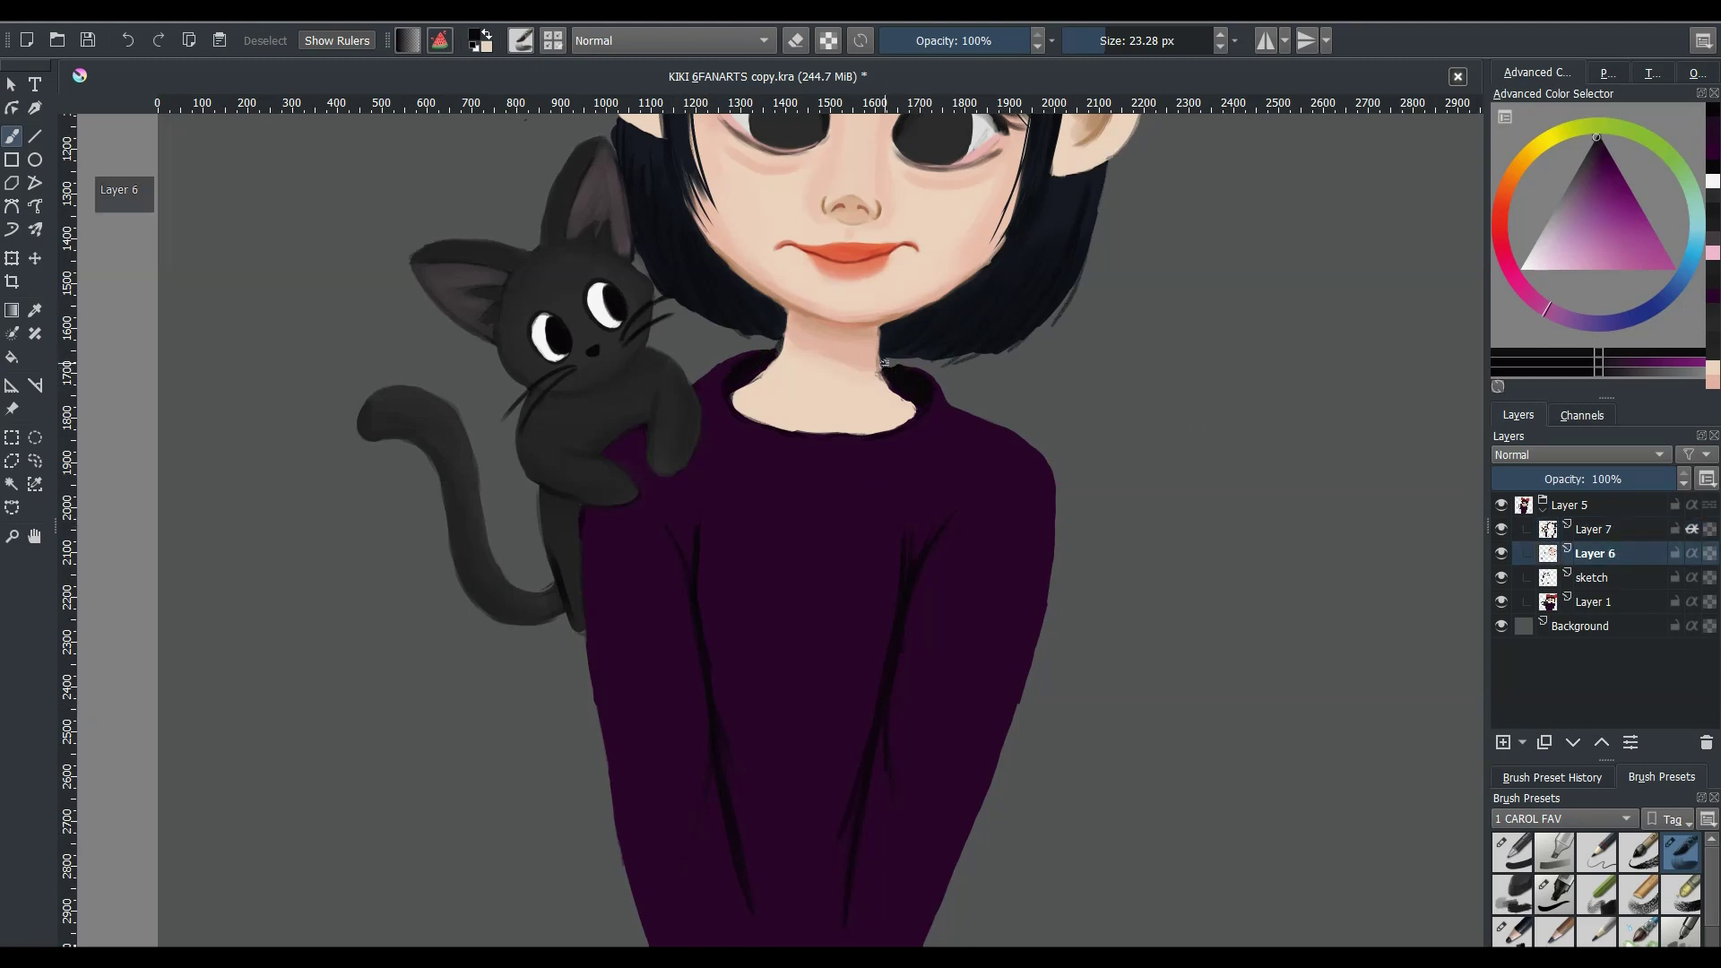
pyautogui.press('pageup')
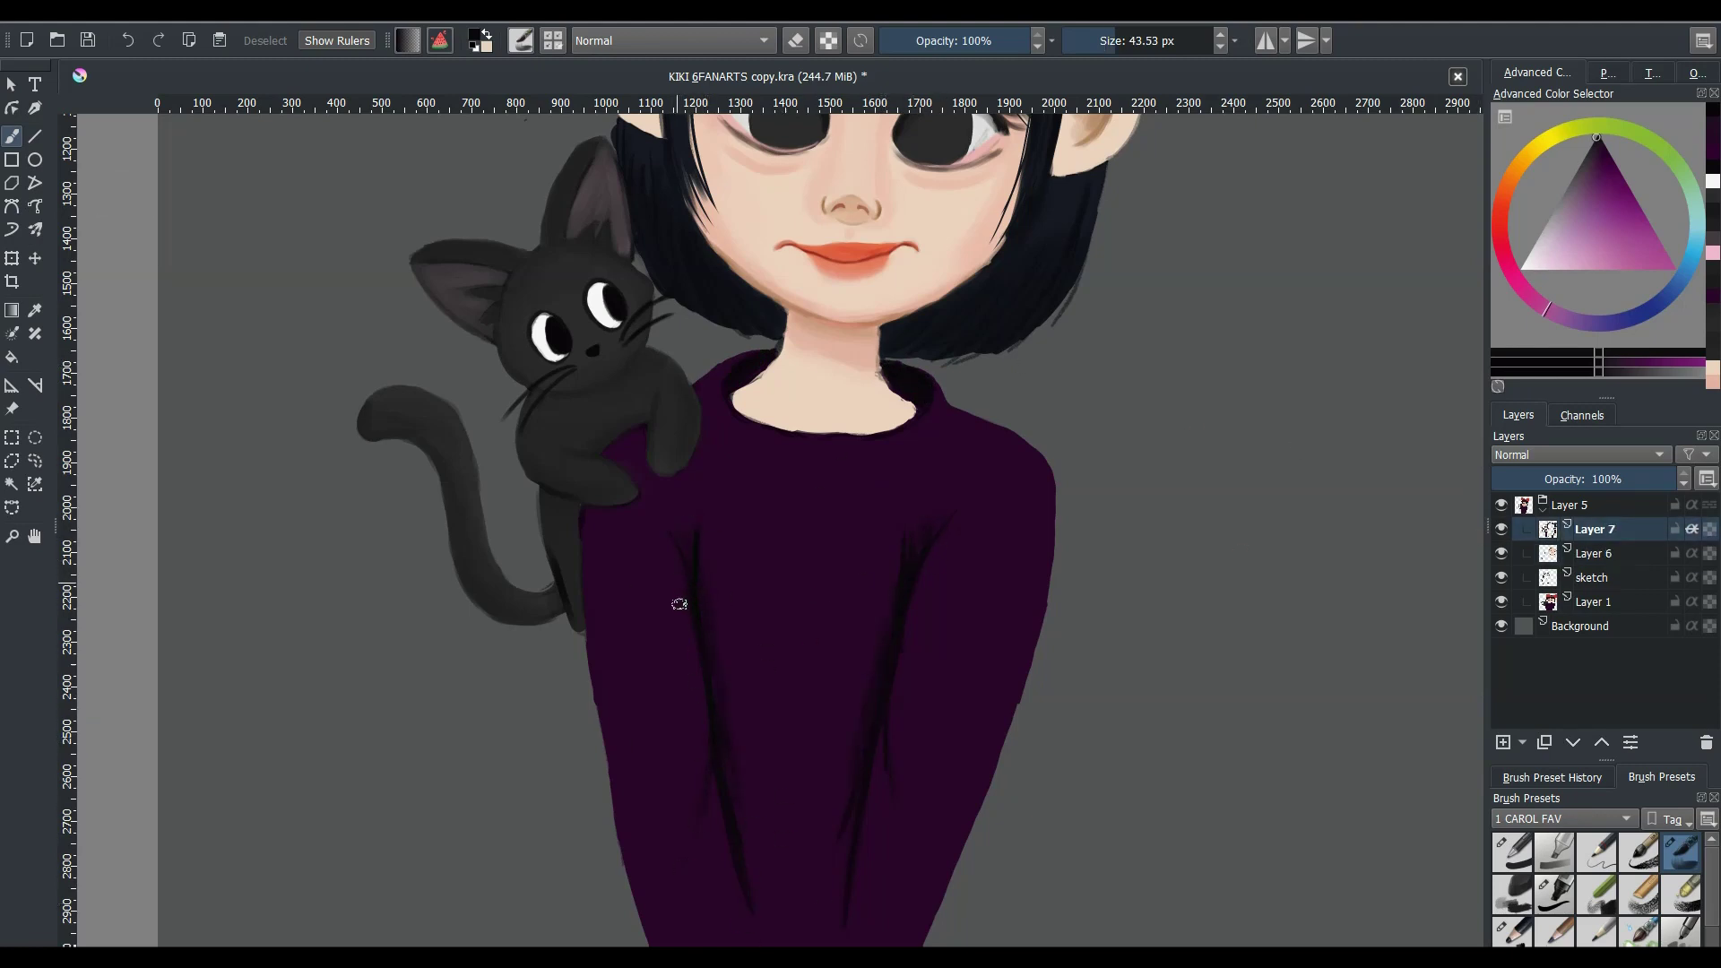
pyautogui.keyDown('ctrl'); pyautogui.click(703, 691); pyautogui.keyUp('ctrl')
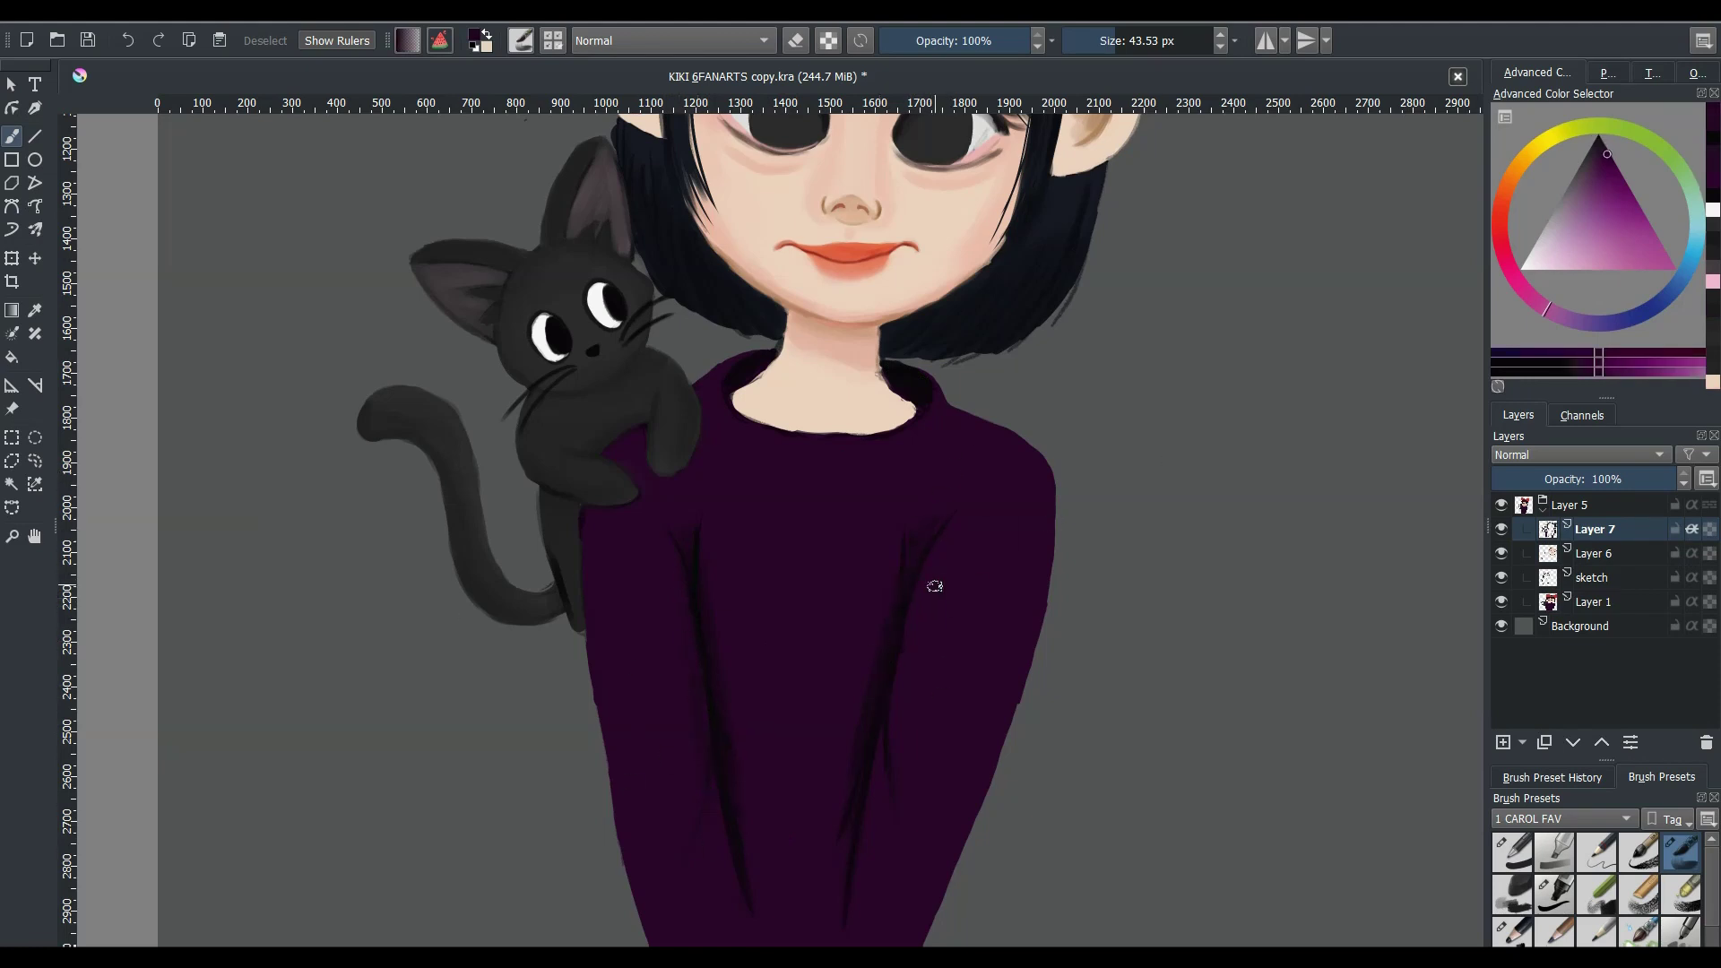
pyautogui.hotkey('ctrl', '-')
pyautogui.hotkey('ctrl', '-')
pyautogui.hotkey('ctrl', '-')
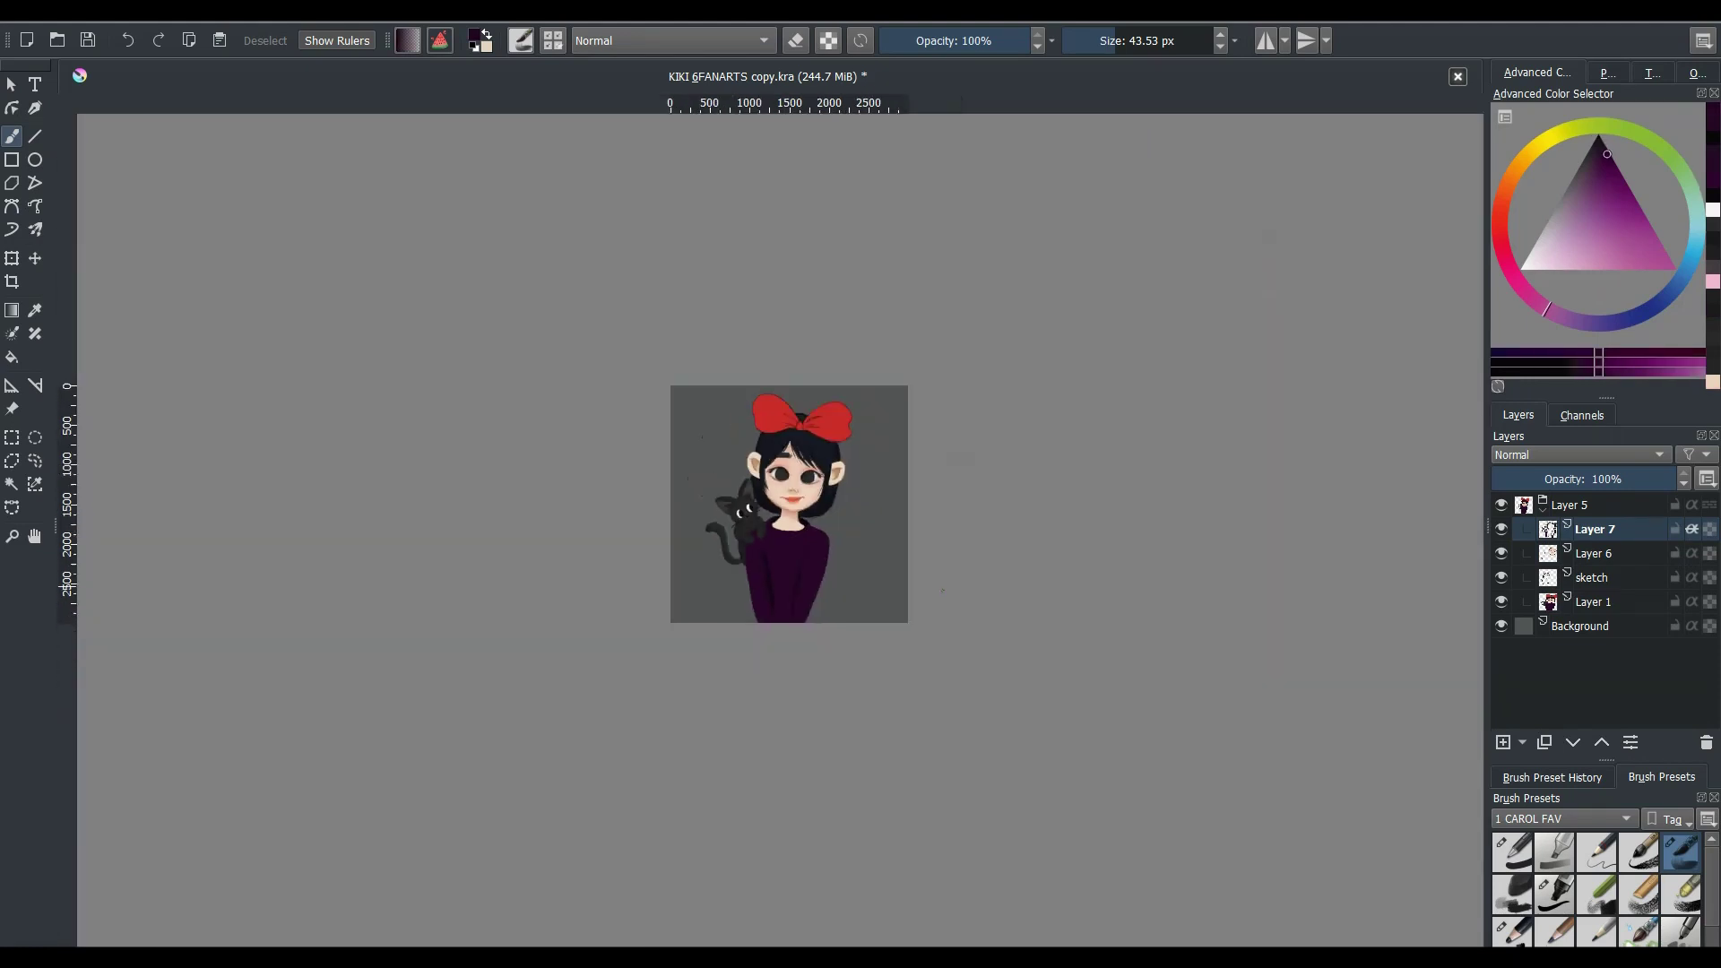
# - Blend the sweater's dark fold lines into the purple with a brush of varying size
pyautogui.hotkey('ctrl', '=')
pyautogui.hotkey('ctrl', '=')
pyautogui.hotkey('ctrl', '=')
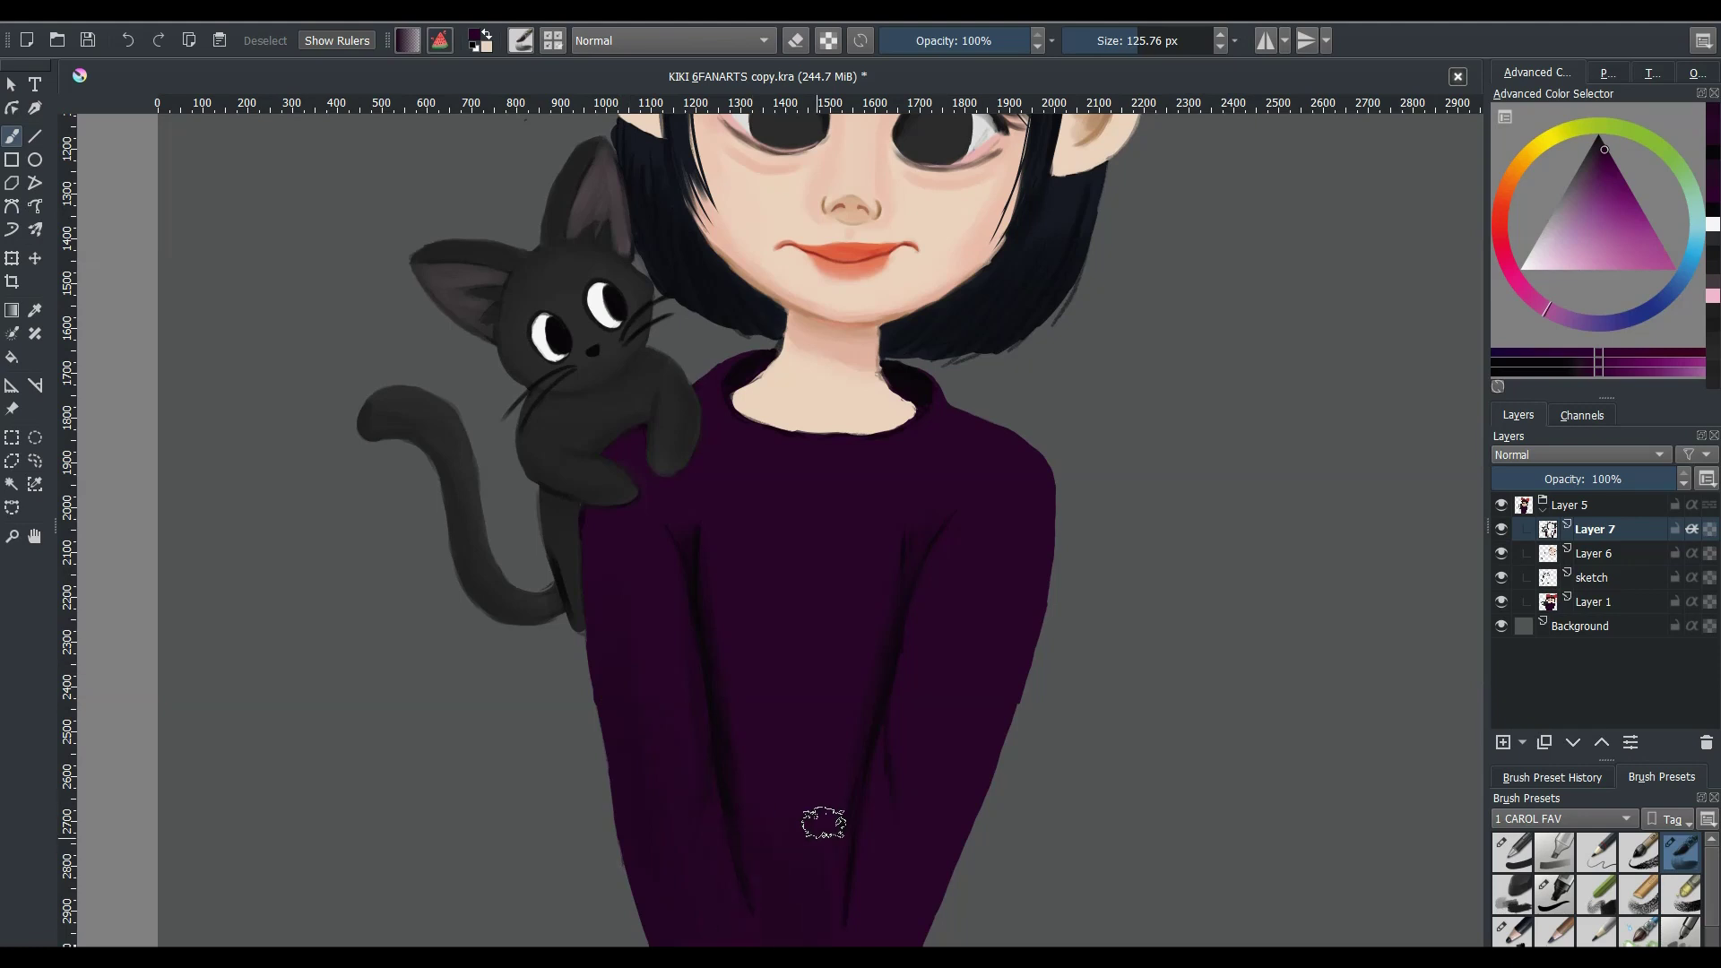
pyautogui.press('[')
pyautogui.press('[')
pyautogui.press('[')
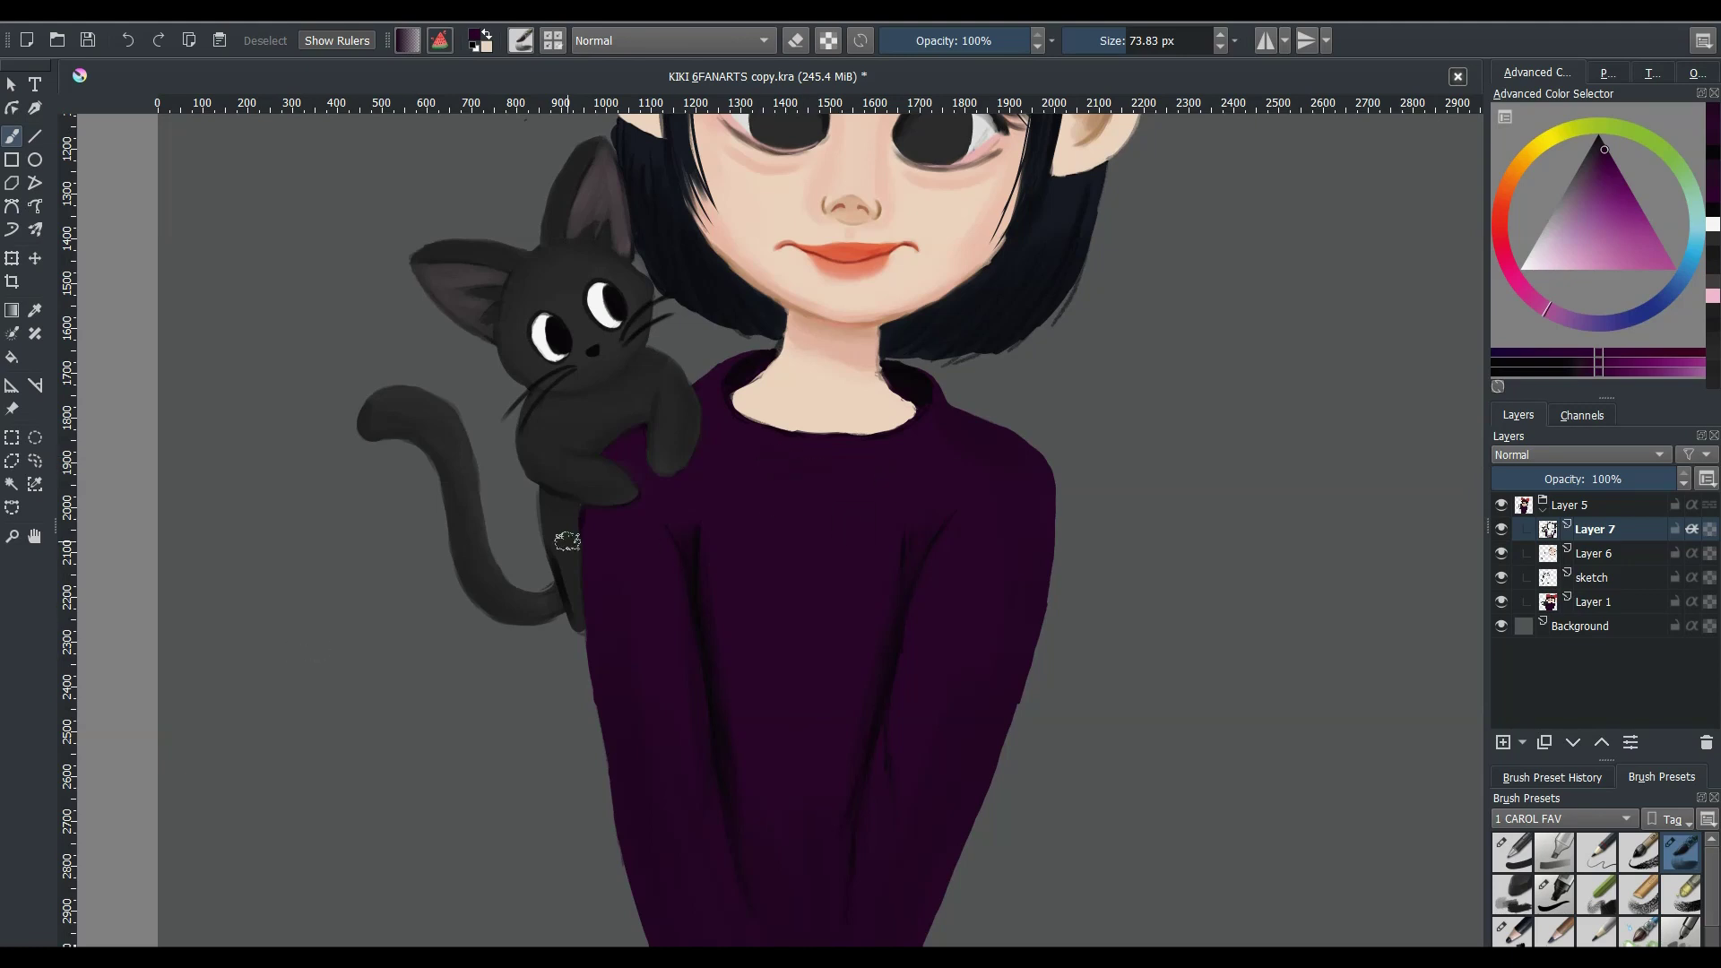
pyautogui.press('[')
pyautogui.press('[')
pyautogui.press(']')
pyautogui.press(']')
pyautogui.press(']')
pyautogui.press('[')
pyautogui.press('[')
pyautogui.press('[')
pyautogui.press(']')
pyautogui.press(']')
pyautogui.press(']')
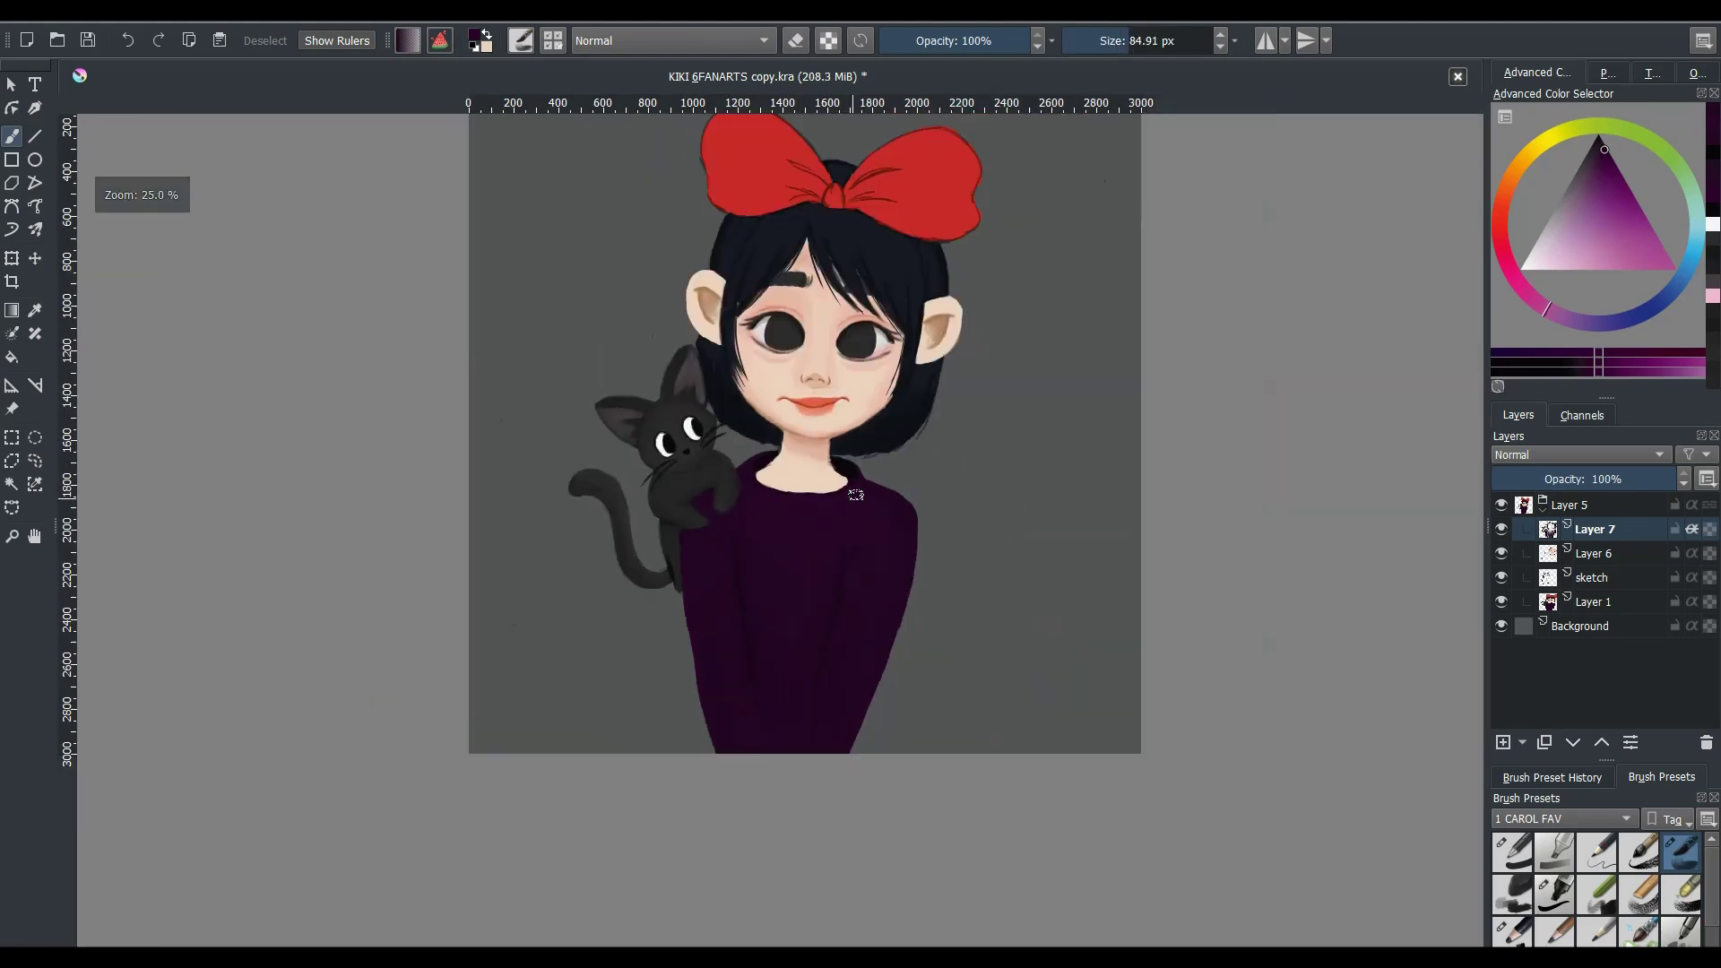
# - Save, sample the dark navy hair colour, and frame the bow with a 43.01 px brush
pyautogui.press('2')
pyautogui.hotkey('ctrl', 's')
pyautogui.press('+')
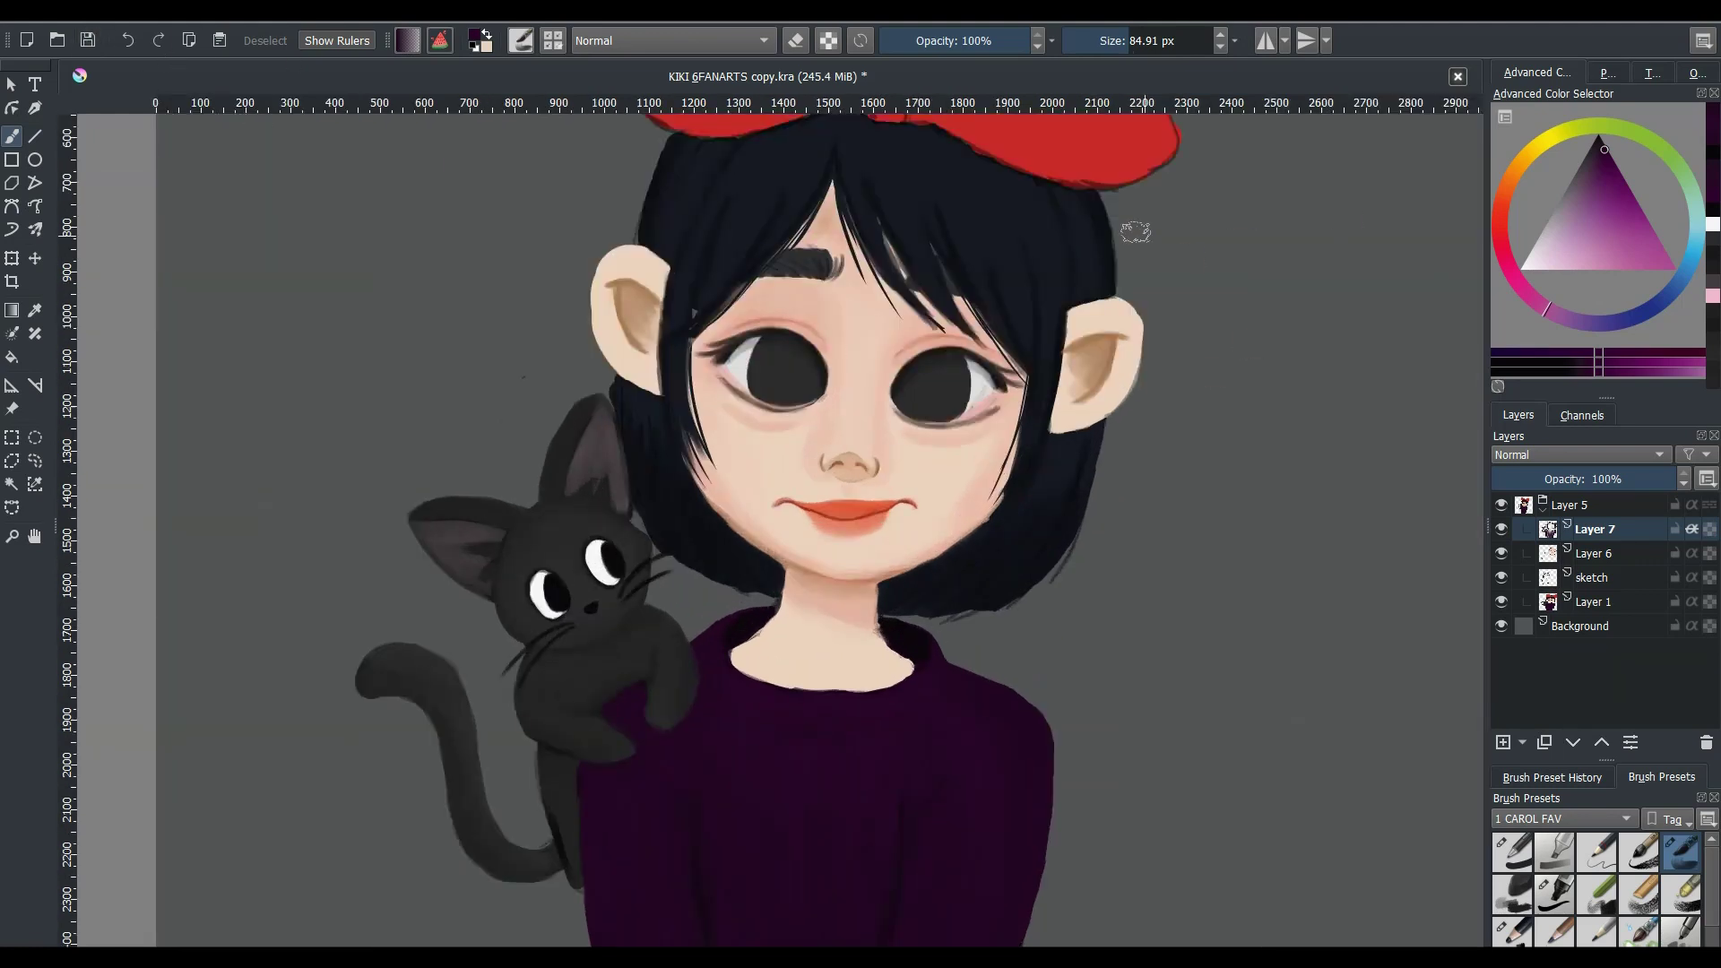
pyautogui.keyDown('ctrl'); pyautogui.click(712, 239); pyautogui.keyUp('ctrl')
pyautogui.press('[')
pyautogui.press('[')
pyautogui.press('[')
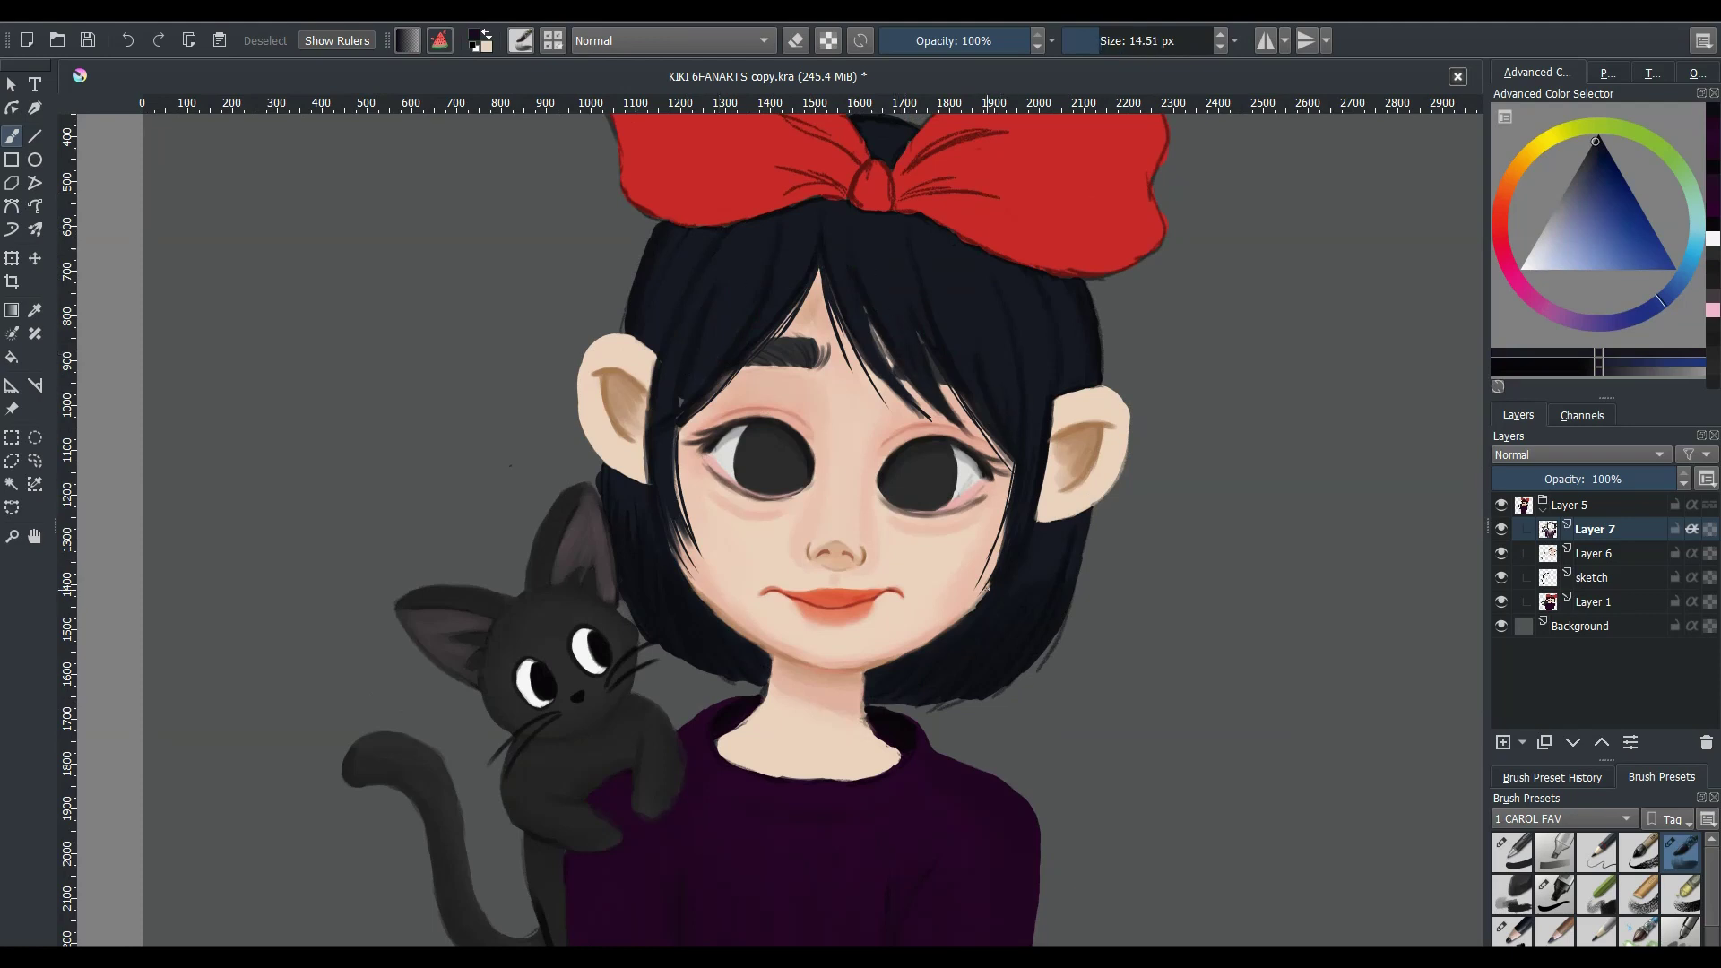
pyautogui.moveTo(860, 327); pyautogui.dragTo(843, 439)
pyautogui.press(']')
pyautogui.press(']')
pyautogui.press(']')
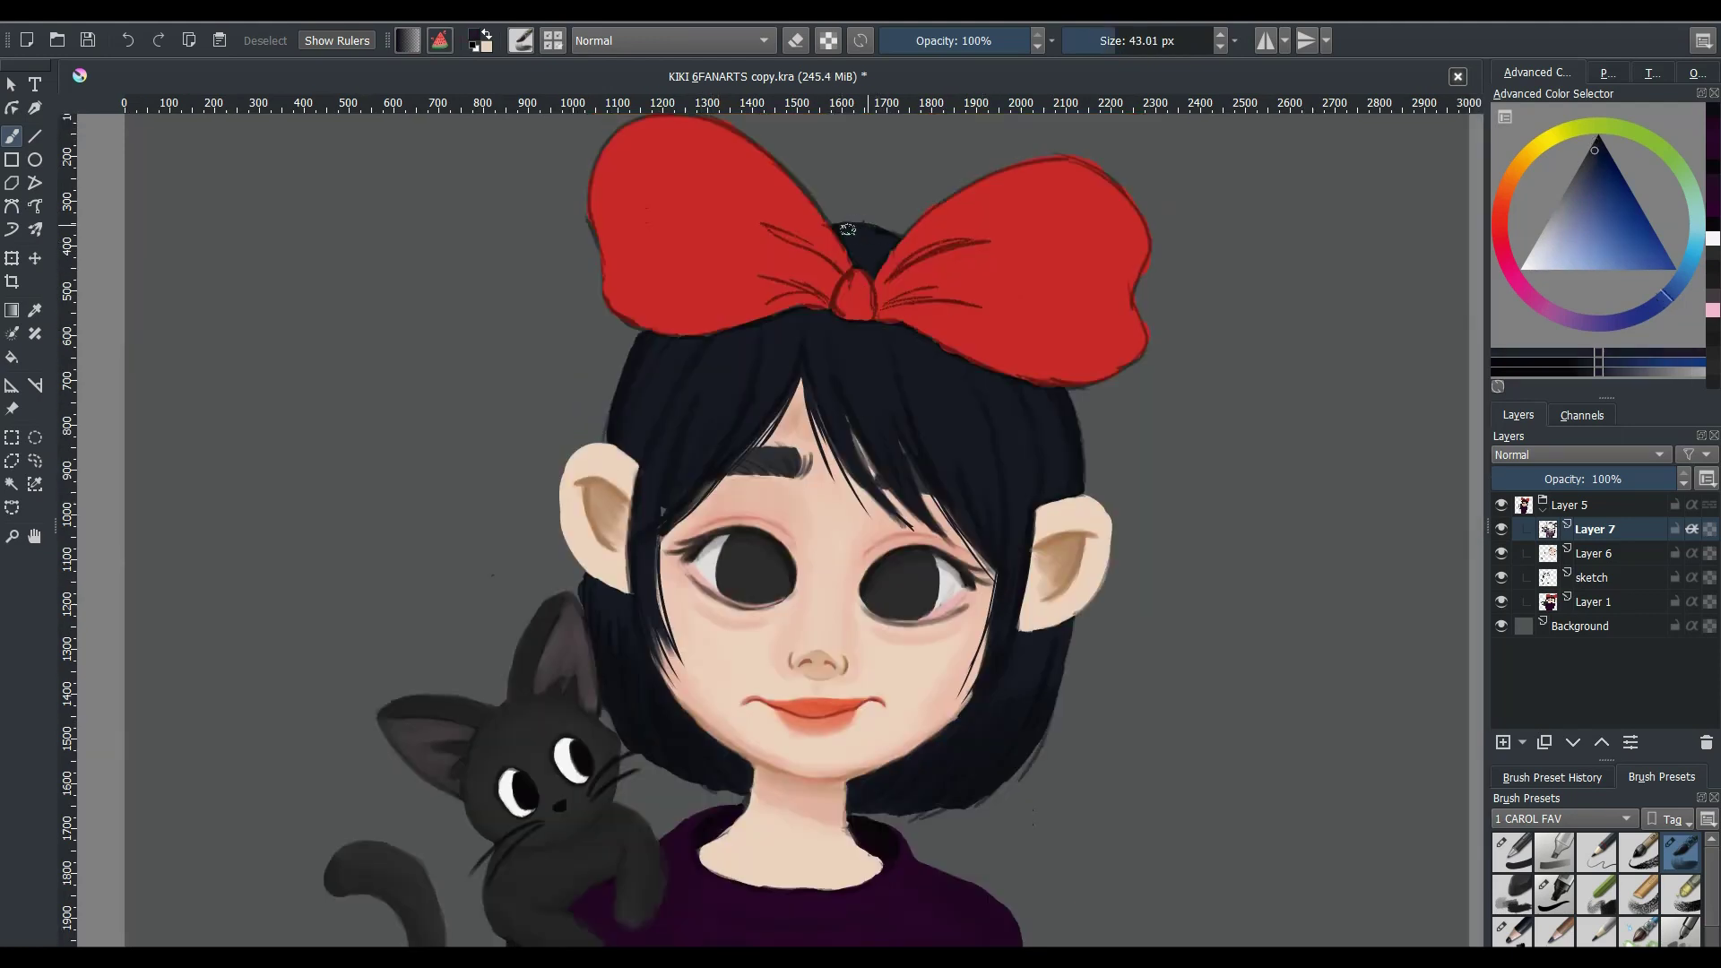
pyautogui.scroll(2, 980, 499)
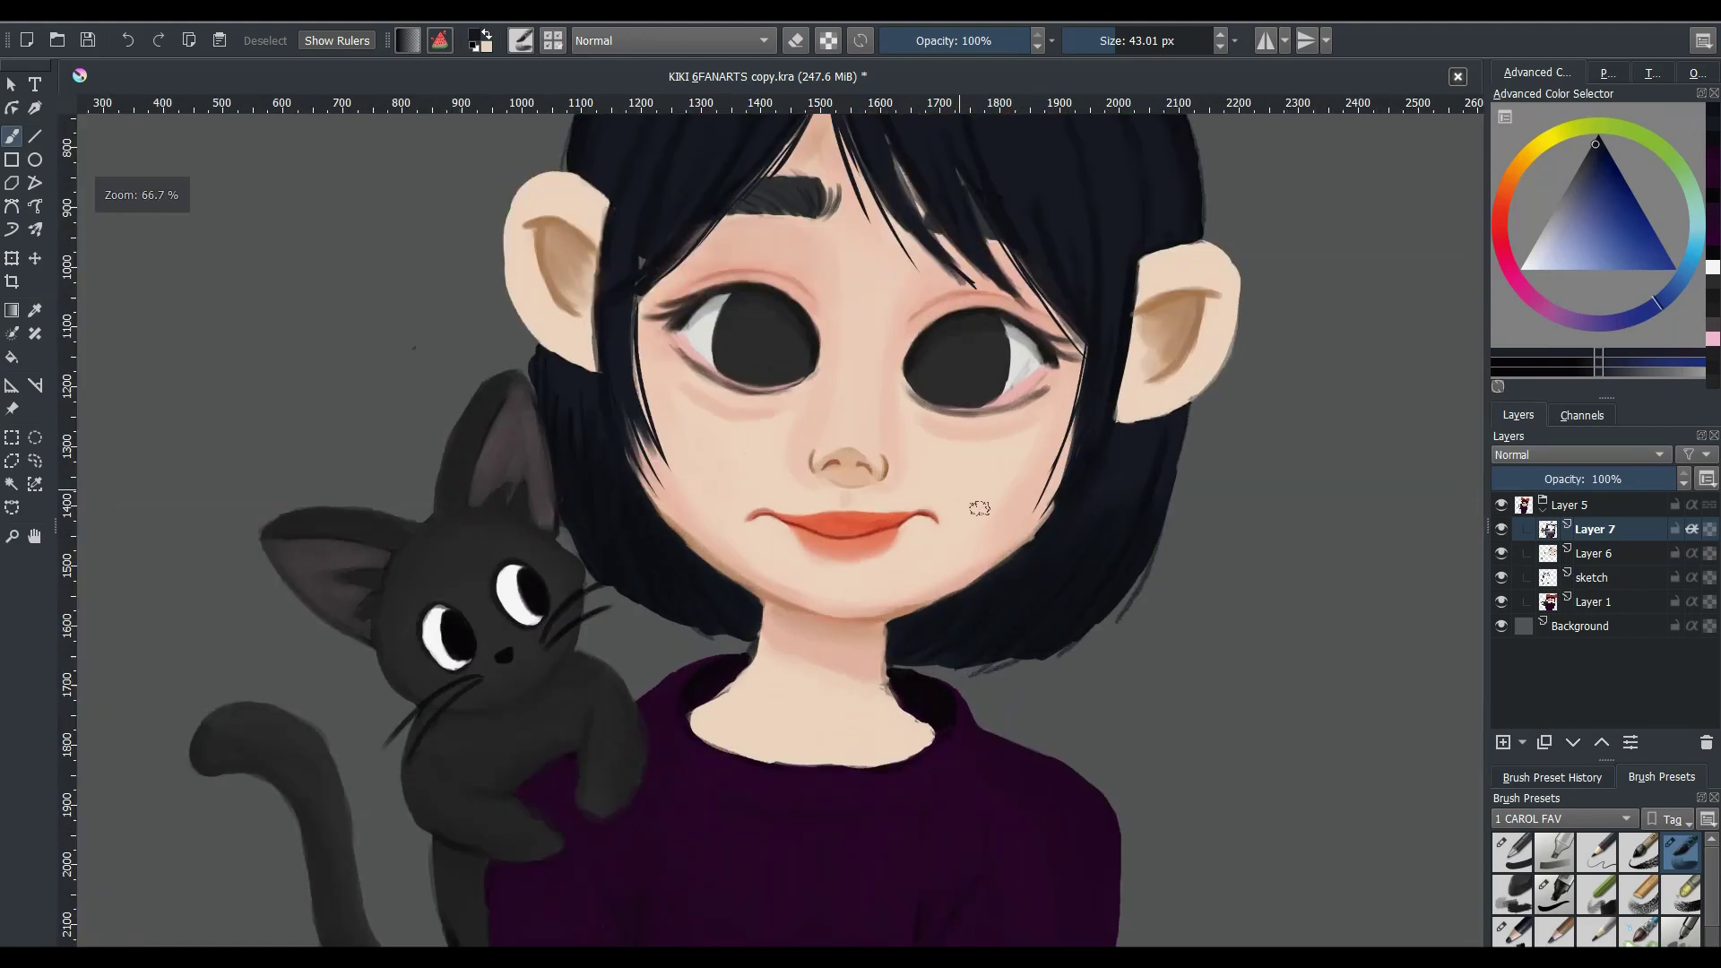
# - Remove the sketch layer and choose a finer brush preset
pyautogui.rightClick(1587, 577)
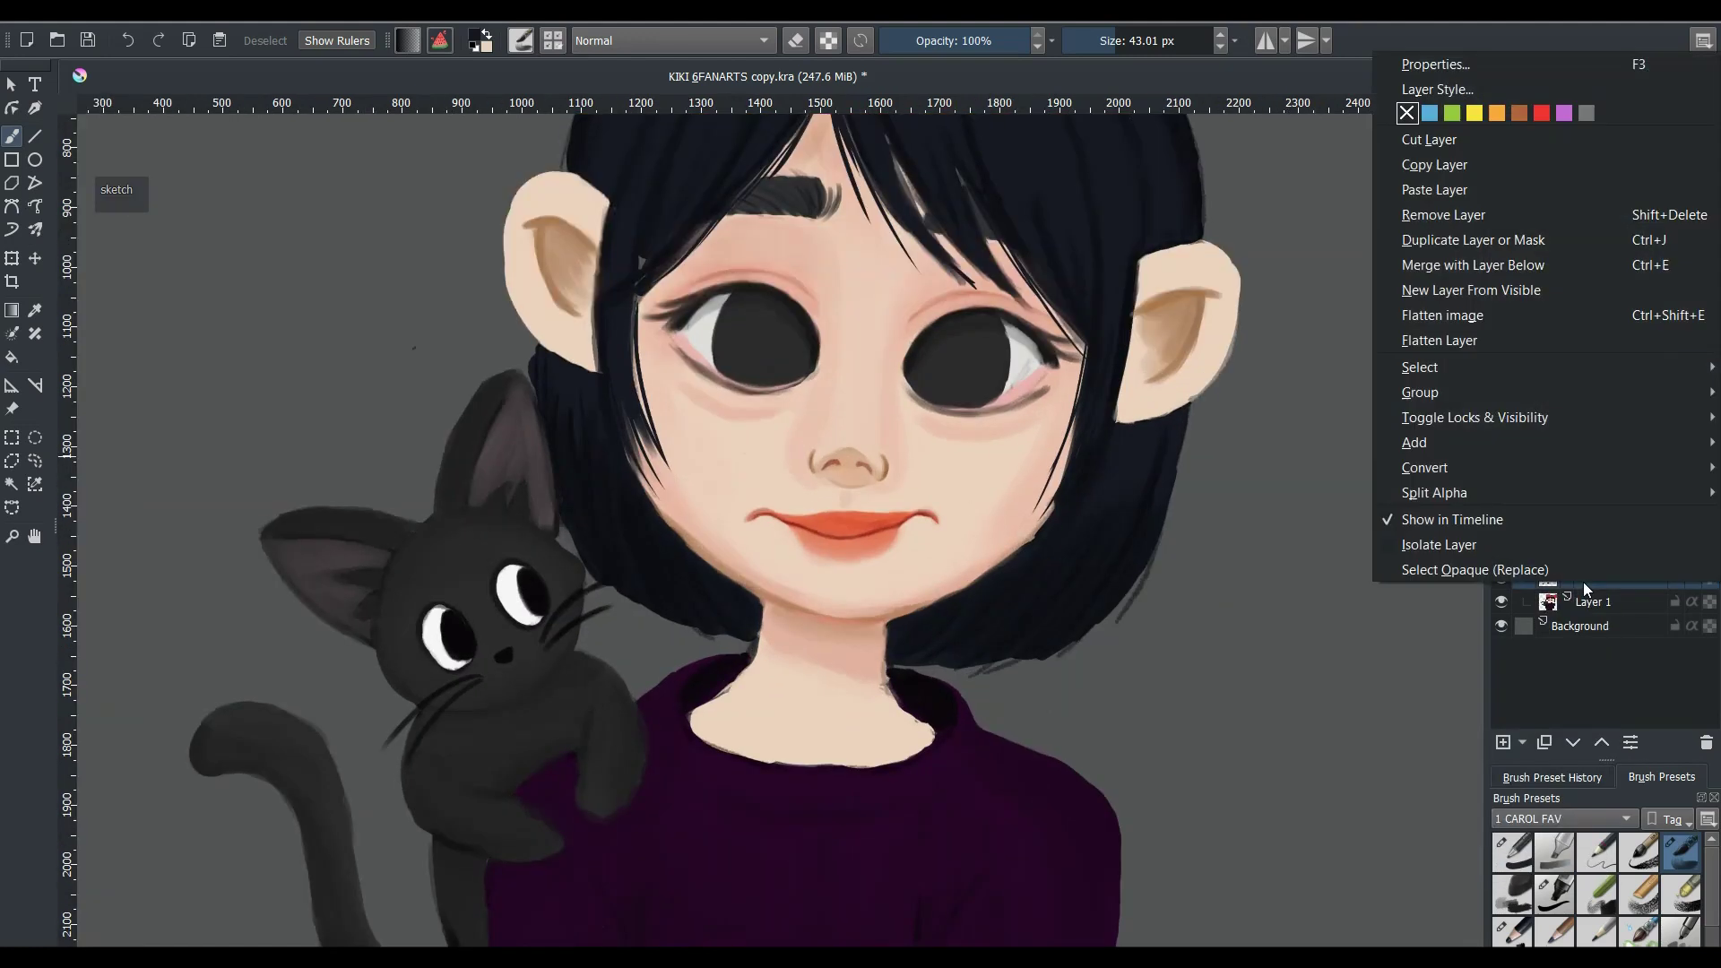
pyautogui.click(1487, 218)
pyautogui.click(1601, 558)
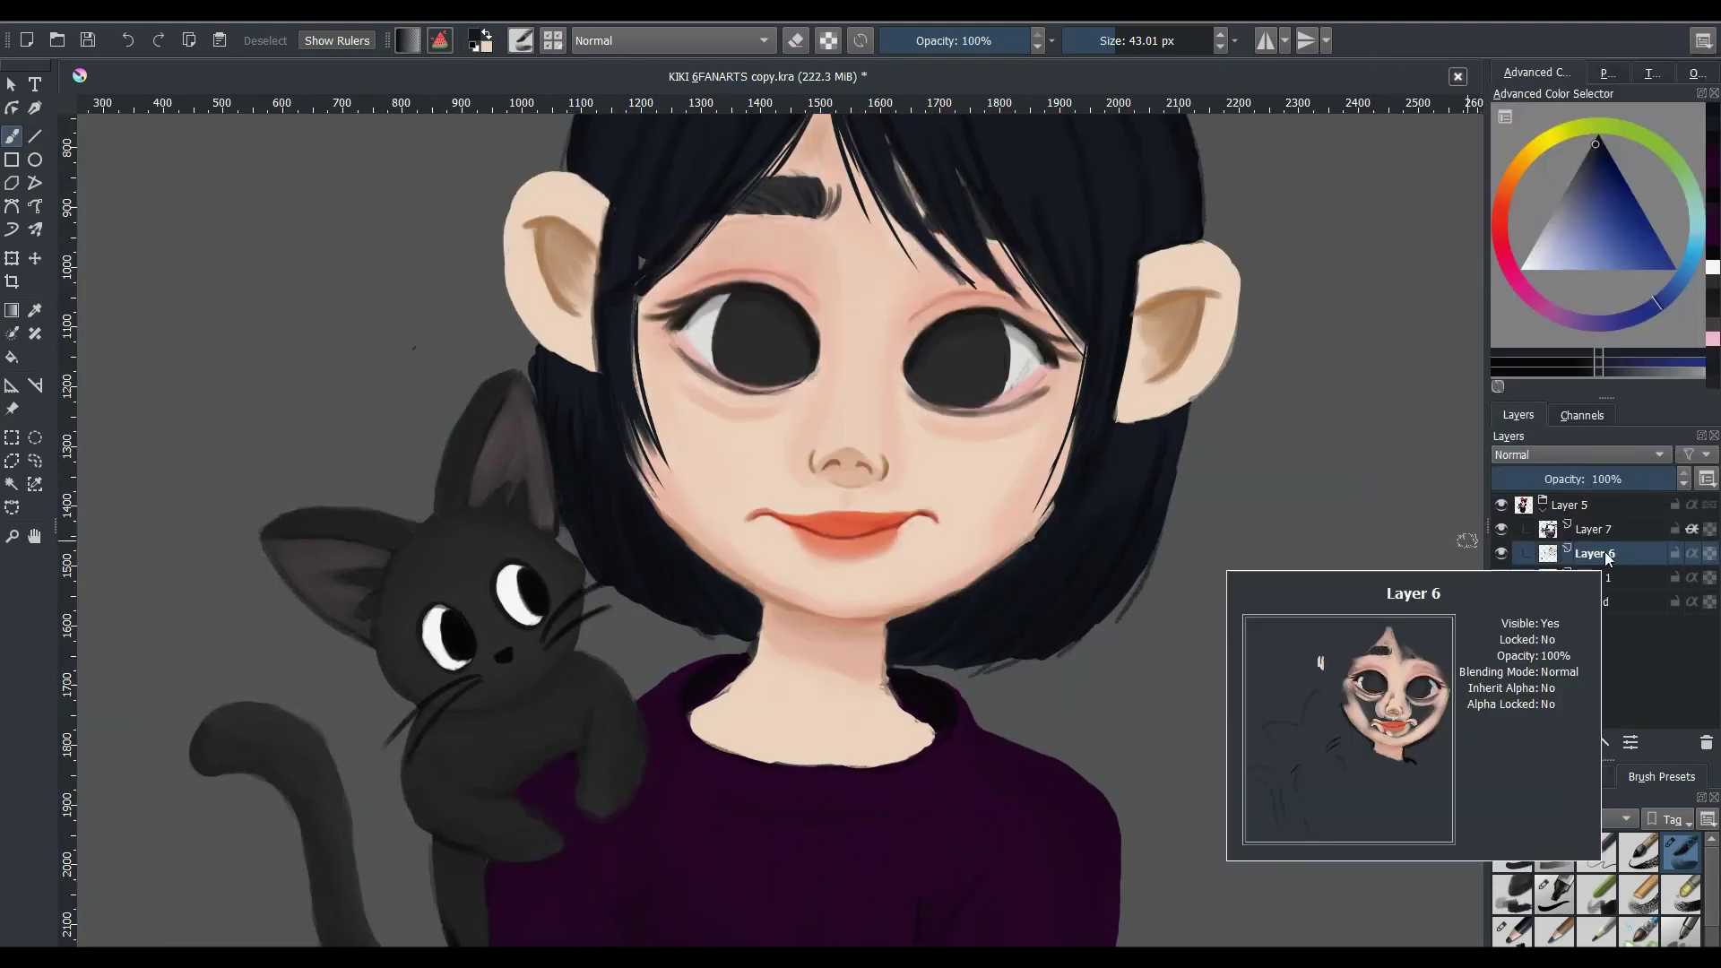
pyautogui.click(520, 40)
pyautogui.click(778, 226)
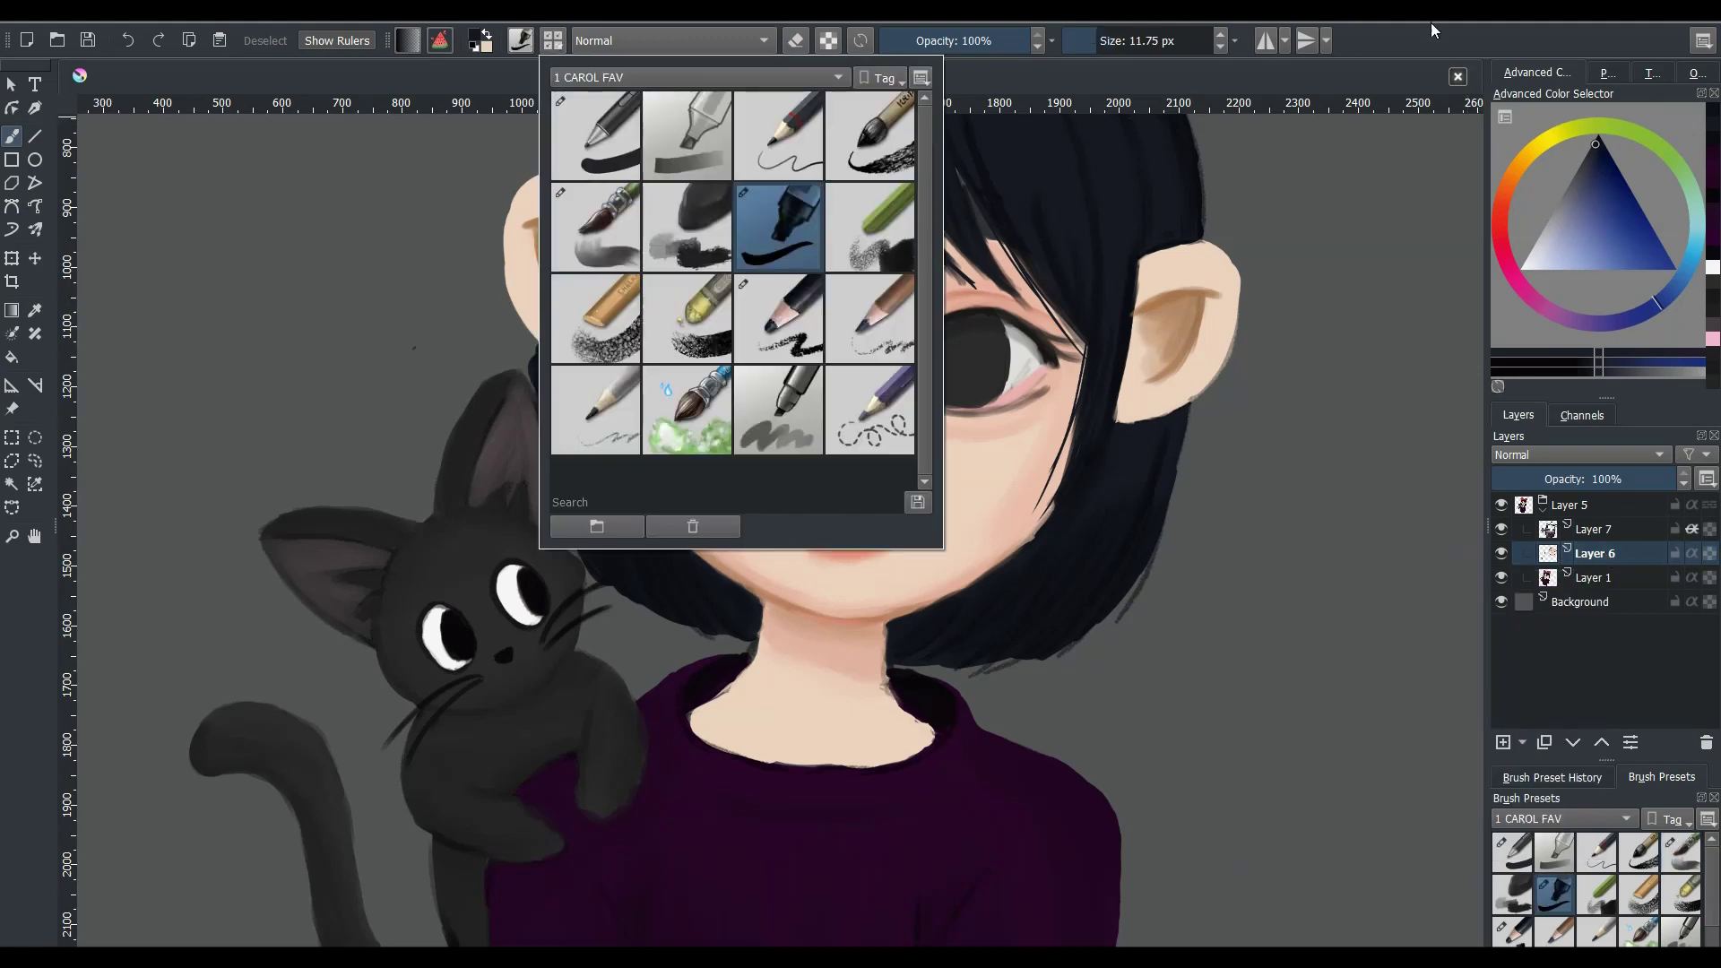
# - On Layer 1, paint short dark strokes along the lower-right hair edge
pyautogui.click(1621, 580)
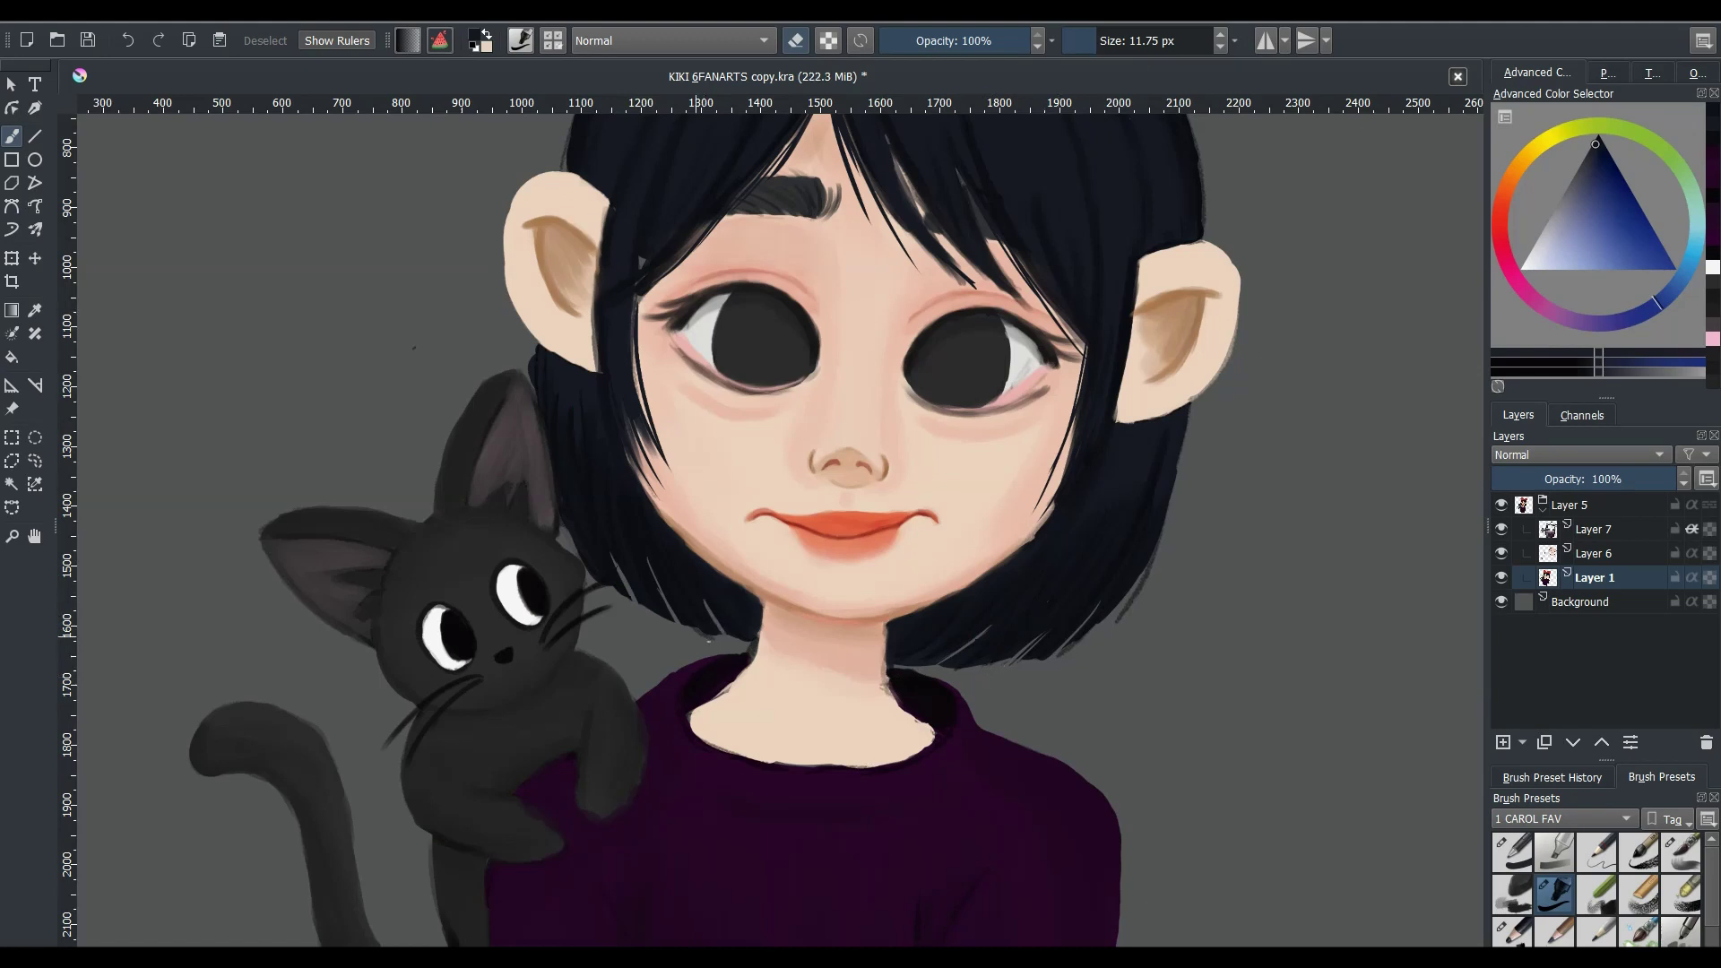
pyautogui.moveTo(1102, 618); pyautogui.dragTo(1151, 575)
pyautogui.moveTo(729, 320); pyautogui.dragTo(688, 521)
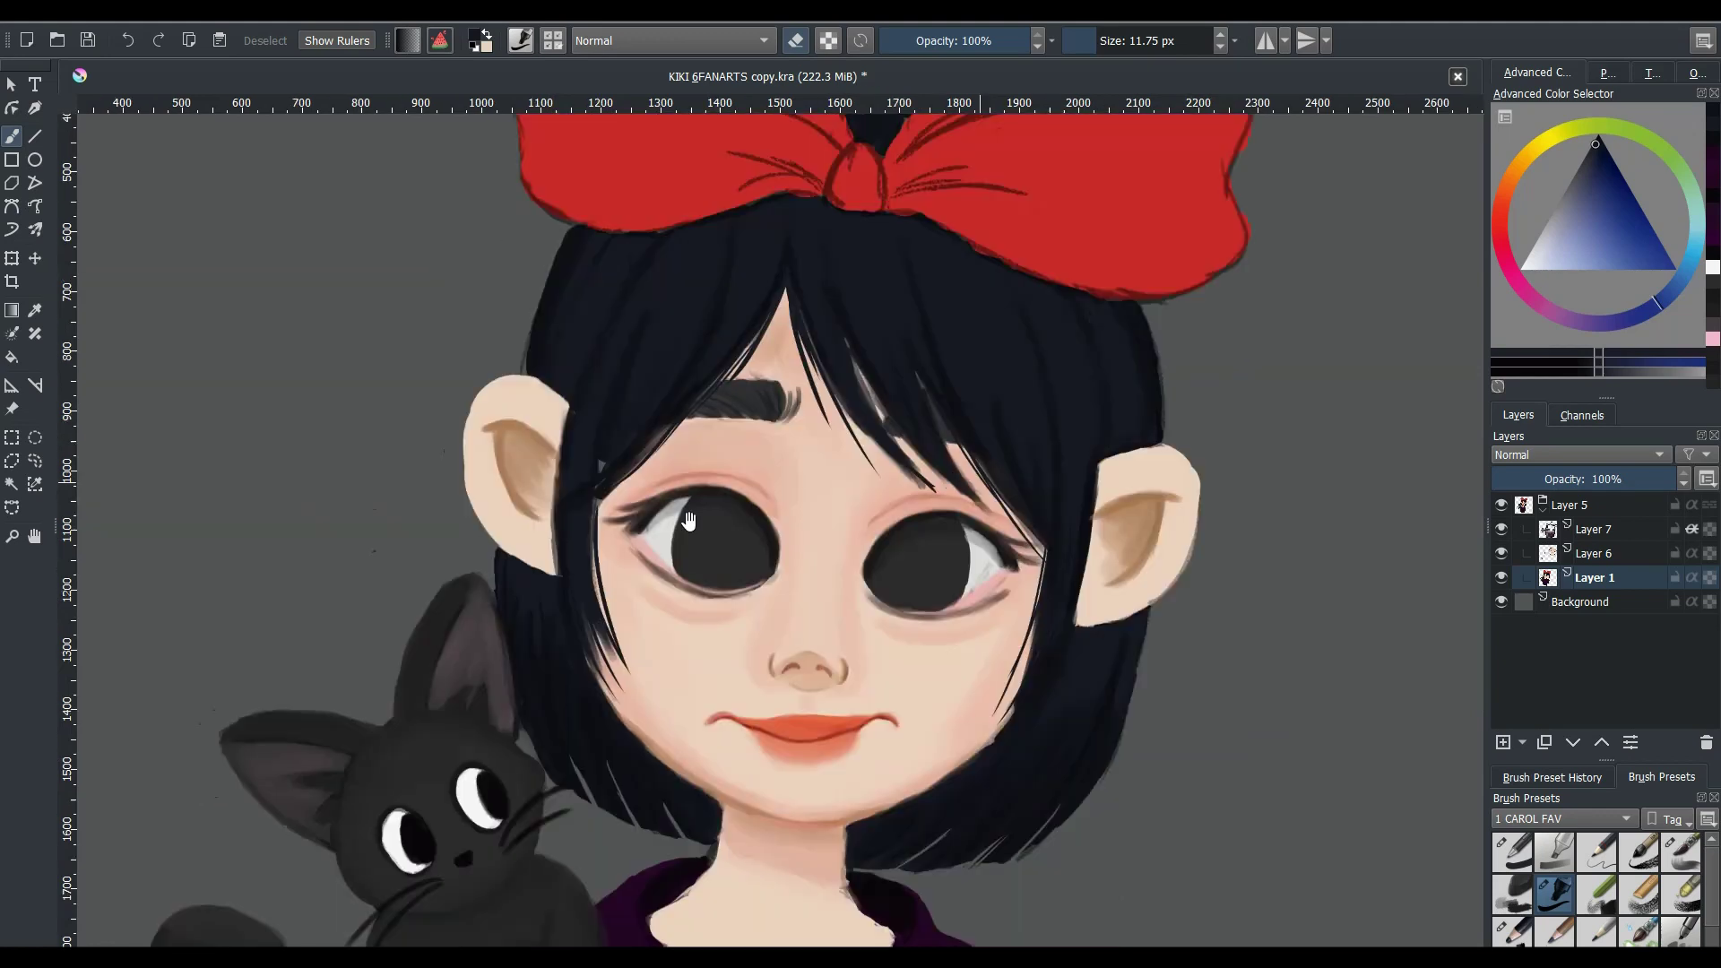
pyautogui.press('-')
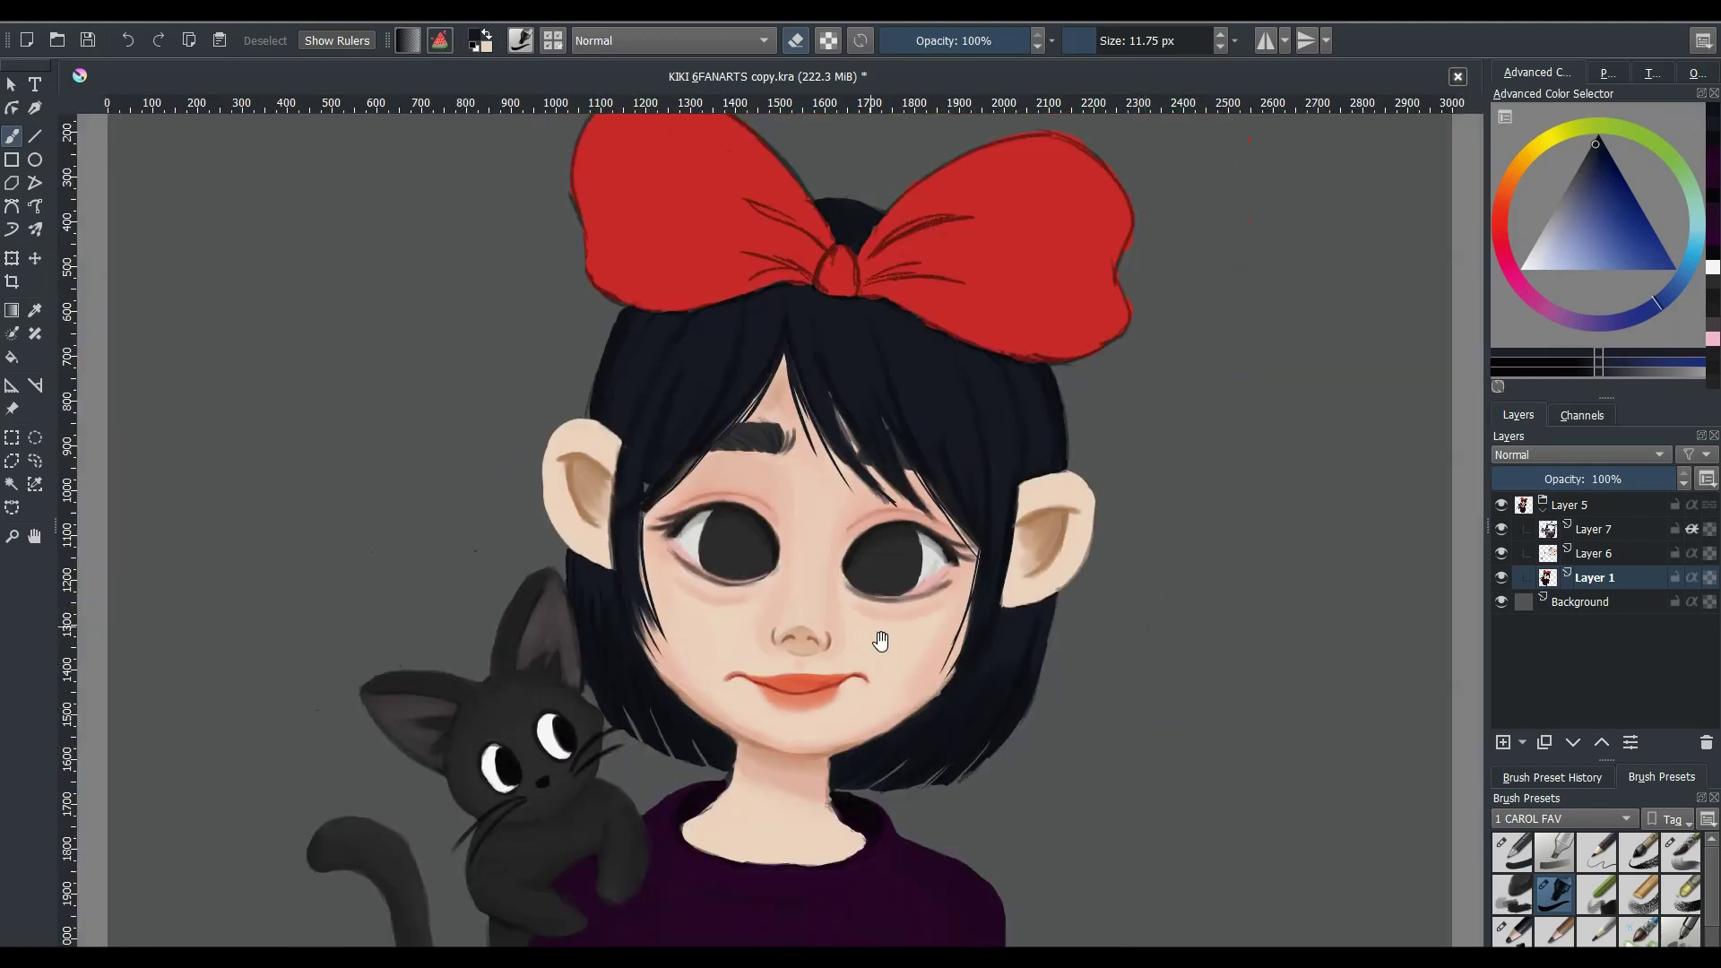
pyautogui.scroll(-2, 876, 634)
# - Add thin dark strands to both hair sides on Layer 6, then add new Layer 9 in the Layer 5 group
pyautogui.press('pageup')
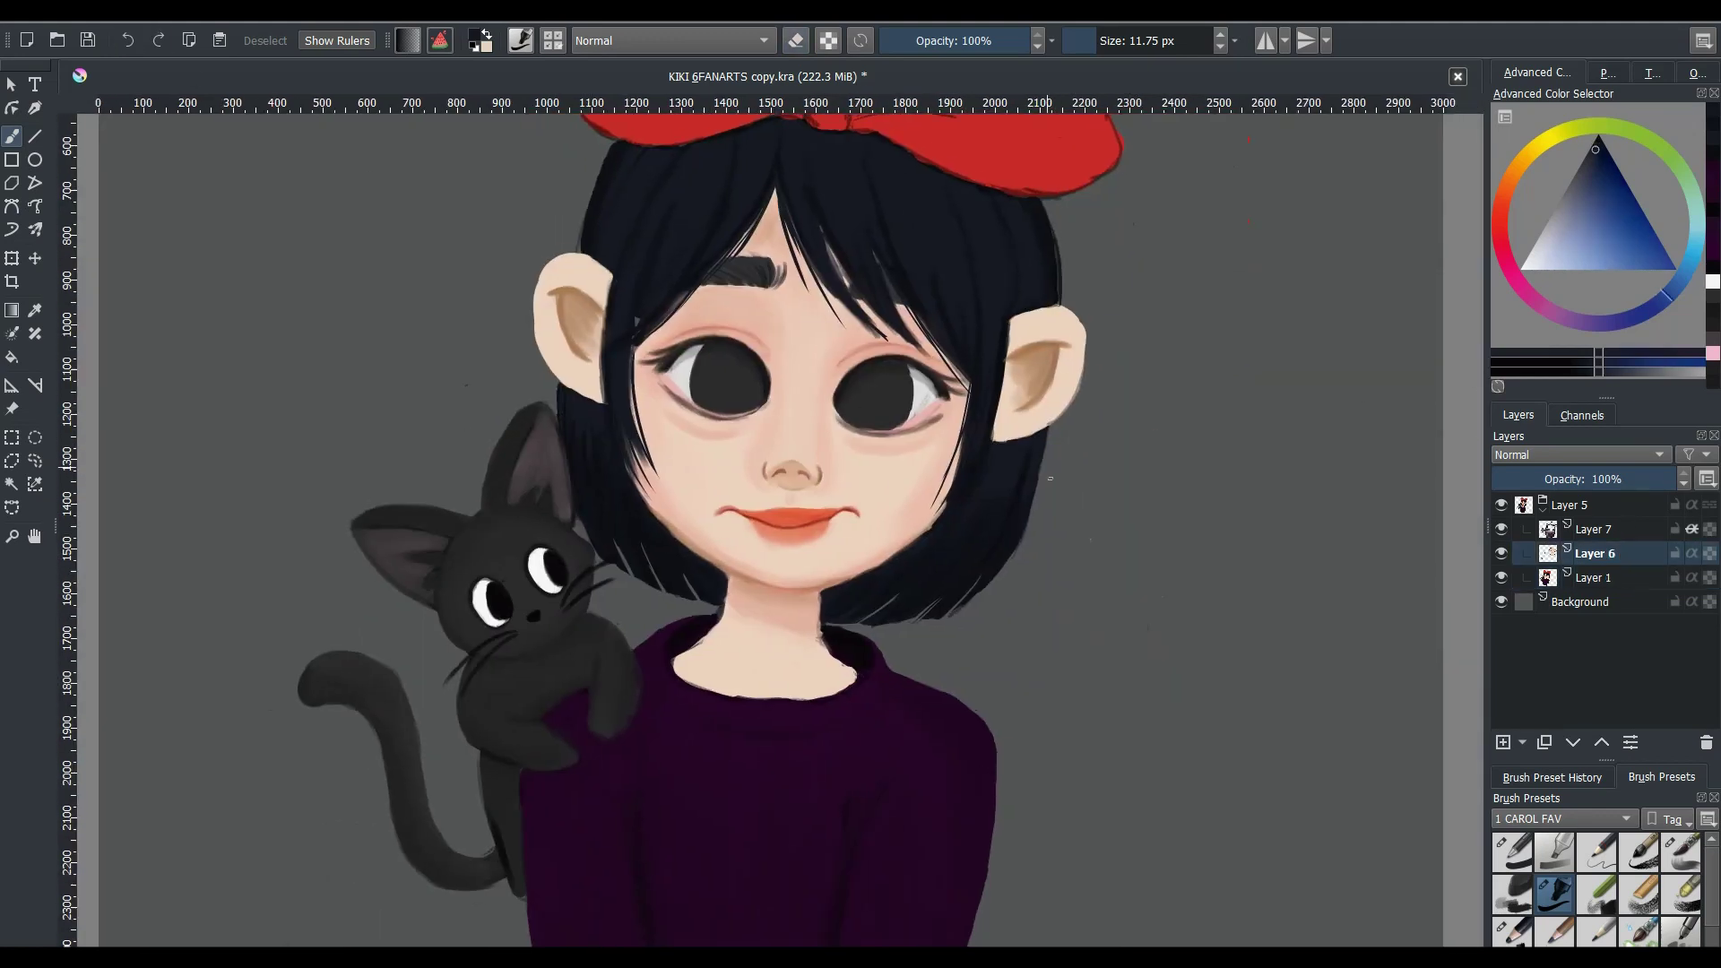
pyautogui.moveTo(1049, 431); pyautogui.dragTo(1006, 591)
pyautogui.moveTo(608, 145); pyautogui.dragTo(569, 240)
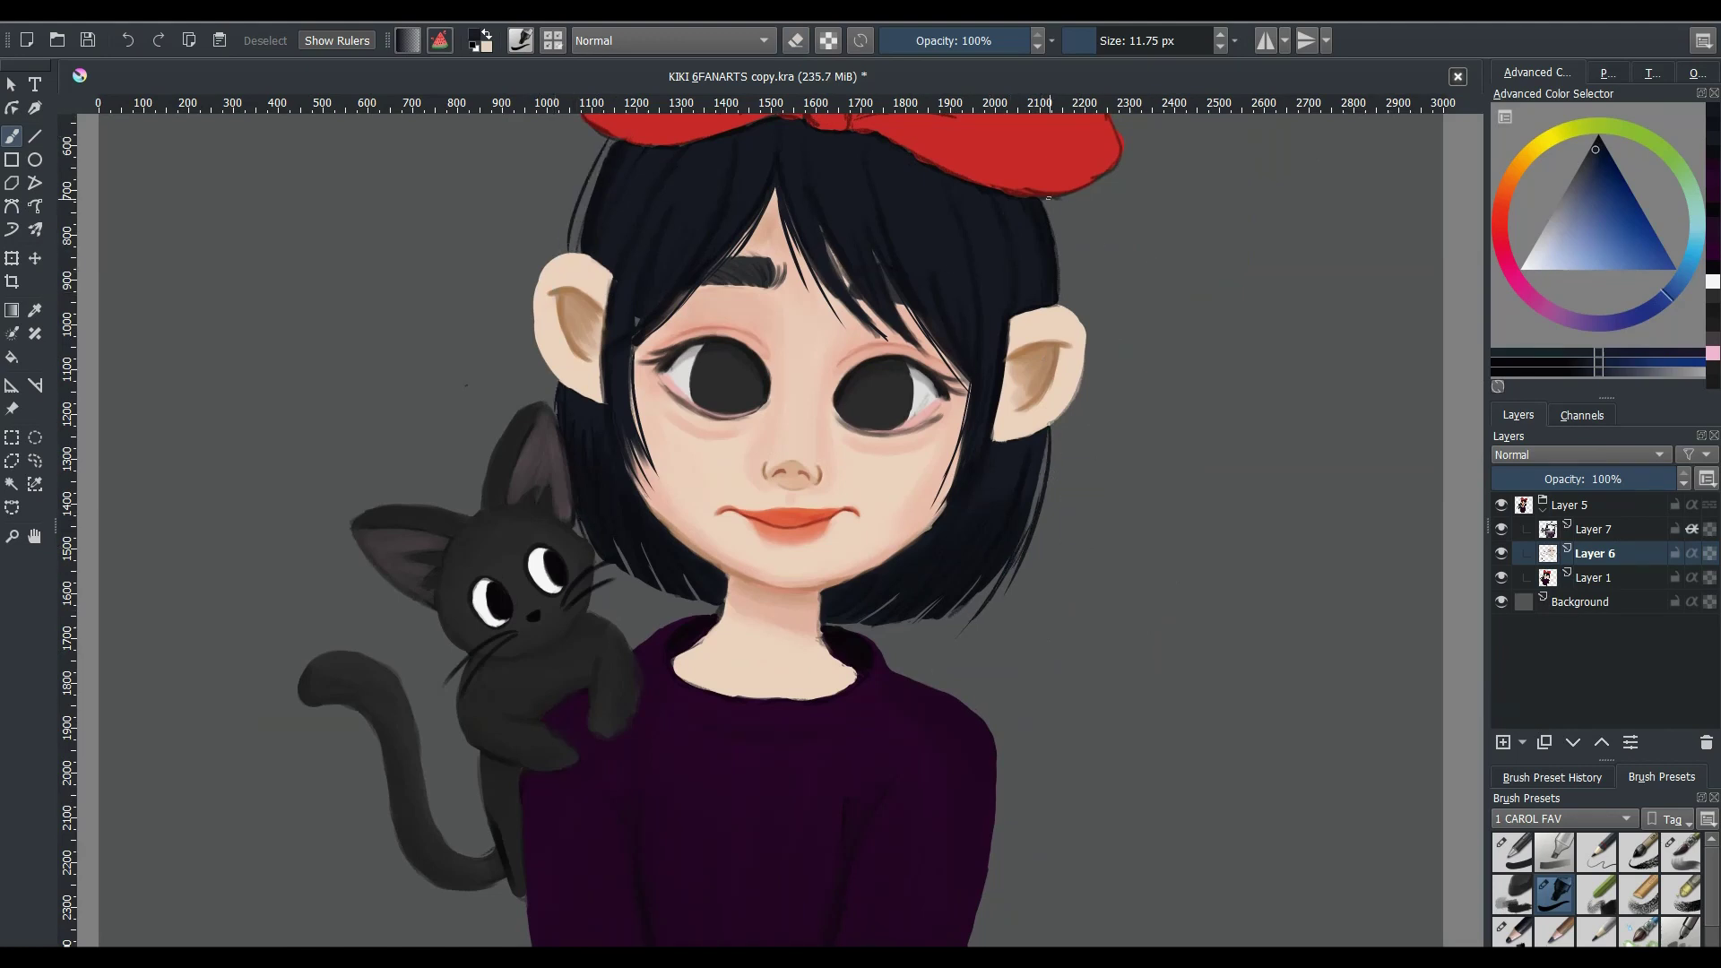
pyautogui.moveTo(953, 442); pyautogui.dragTo(882, 621)
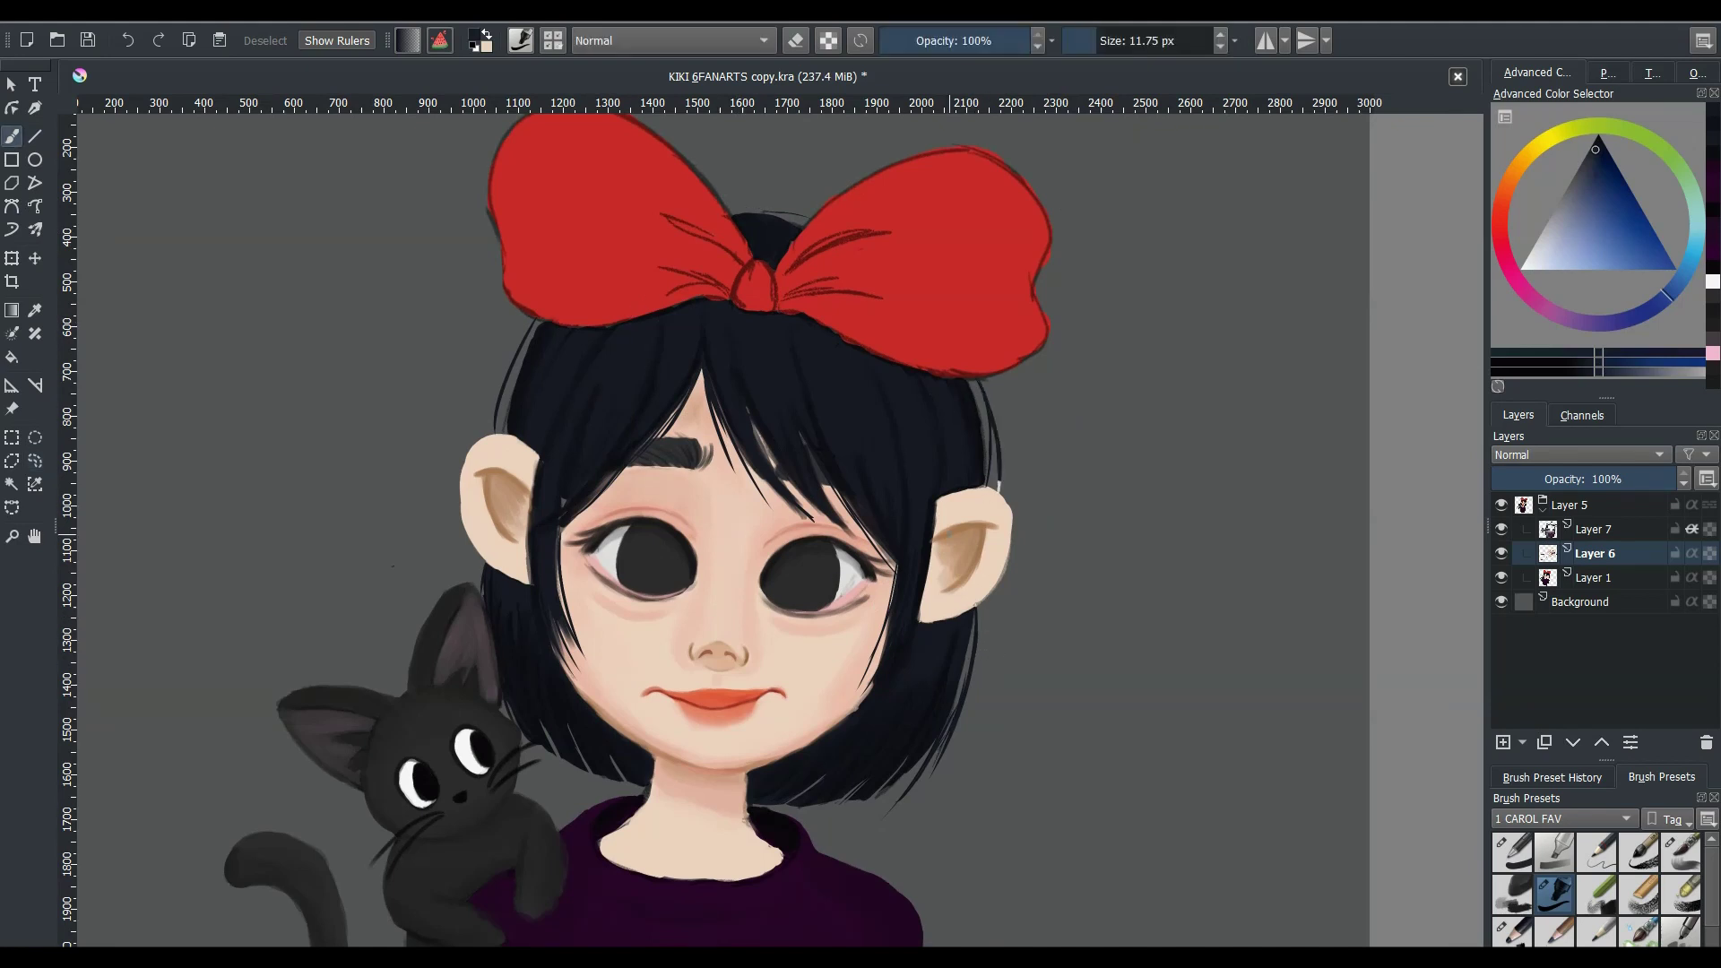
pyautogui.click(1605, 530)
pyautogui.click(1503, 742)
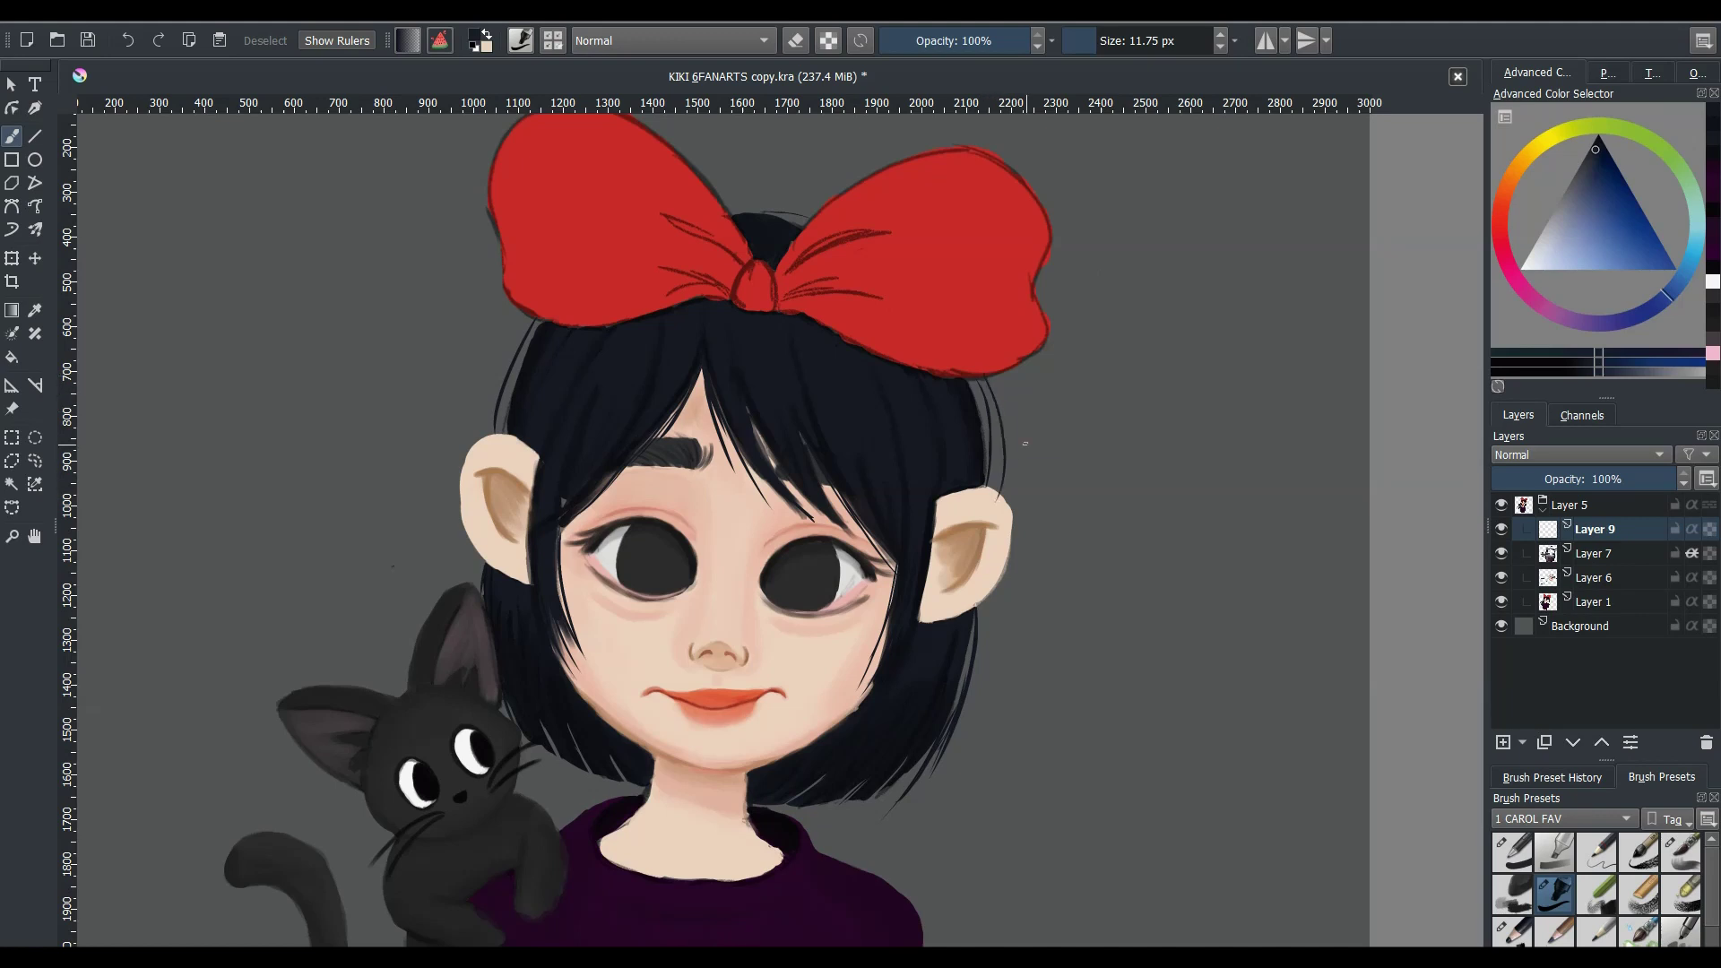
# - On Layer 7, sample the bow's red and repaint its left, lower and right edges
pyautogui.click(1605, 554)
pyautogui.keyDown('ctrl'); pyautogui.click(872, 324); pyautogui.keyUp('ctrl')
pyautogui.click(520, 41)
pyautogui.click(778, 227)
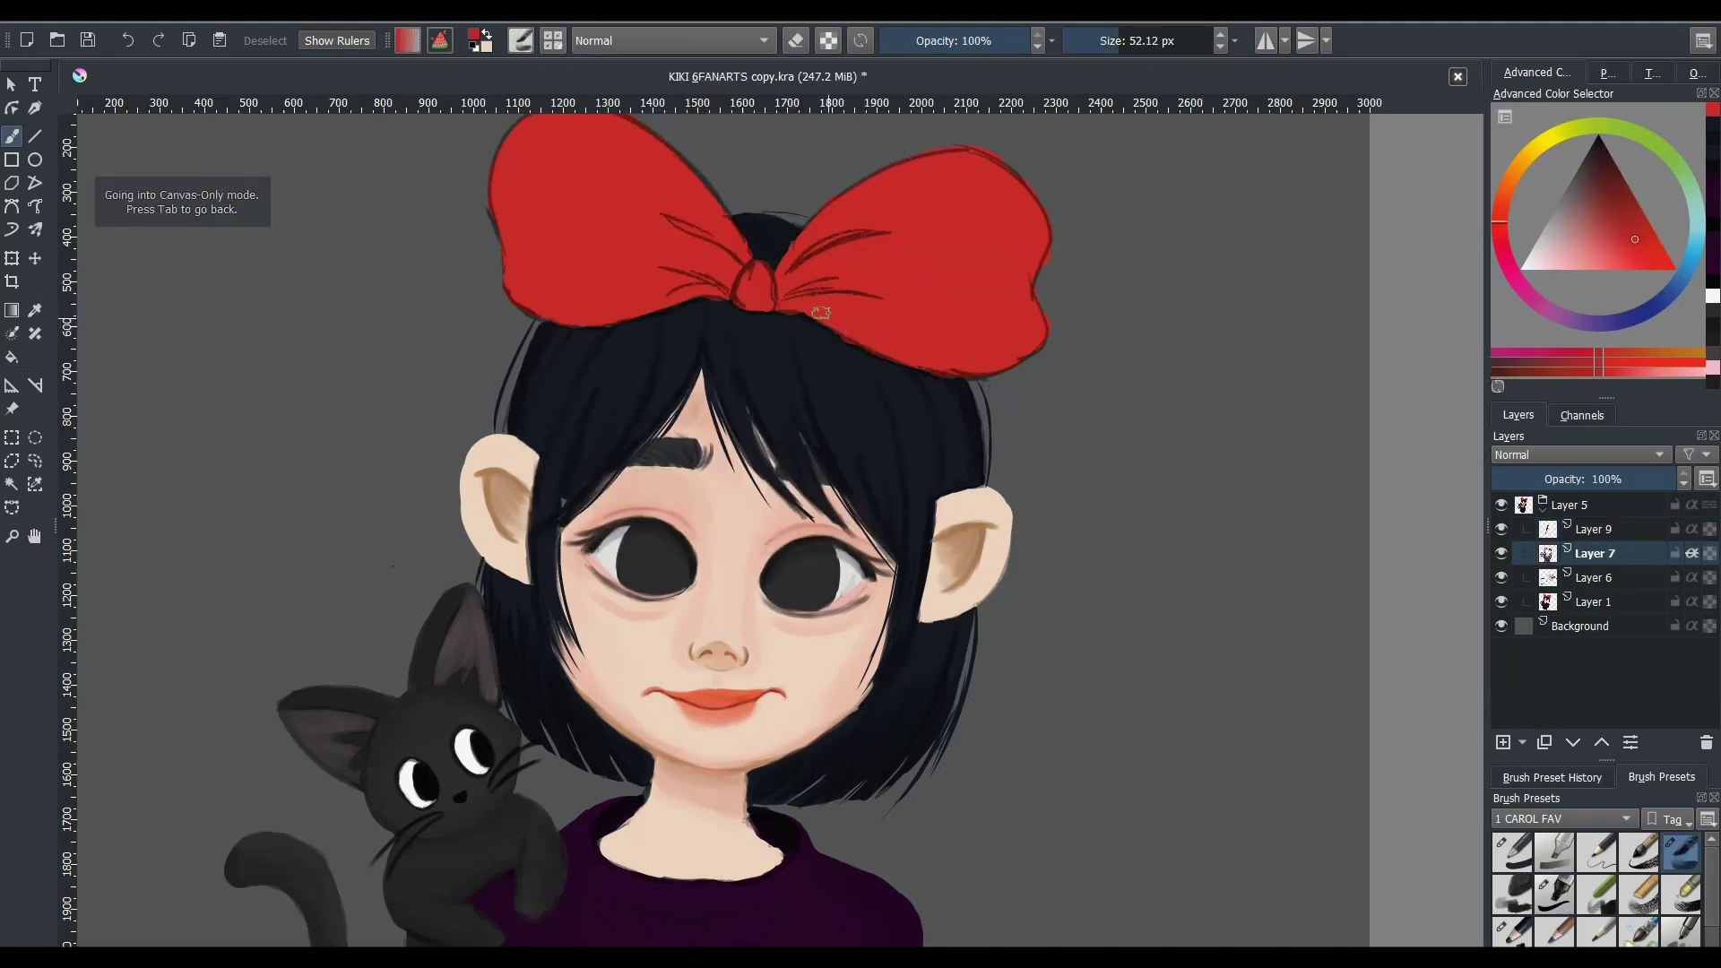
pyautogui.moveTo(821, 312)
pyautogui.mouseDown()
pyautogui.moveTo(977, 368)
pyautogui.moveTo(1022, 332)
pyautogui.moveTo(1023, 265)
pyautogui.moveTo(812, 225)
pyautogui.moveTo(1026, 163)
pyautogui.moveTo(879, 286)
pyautogui.mouseUp()
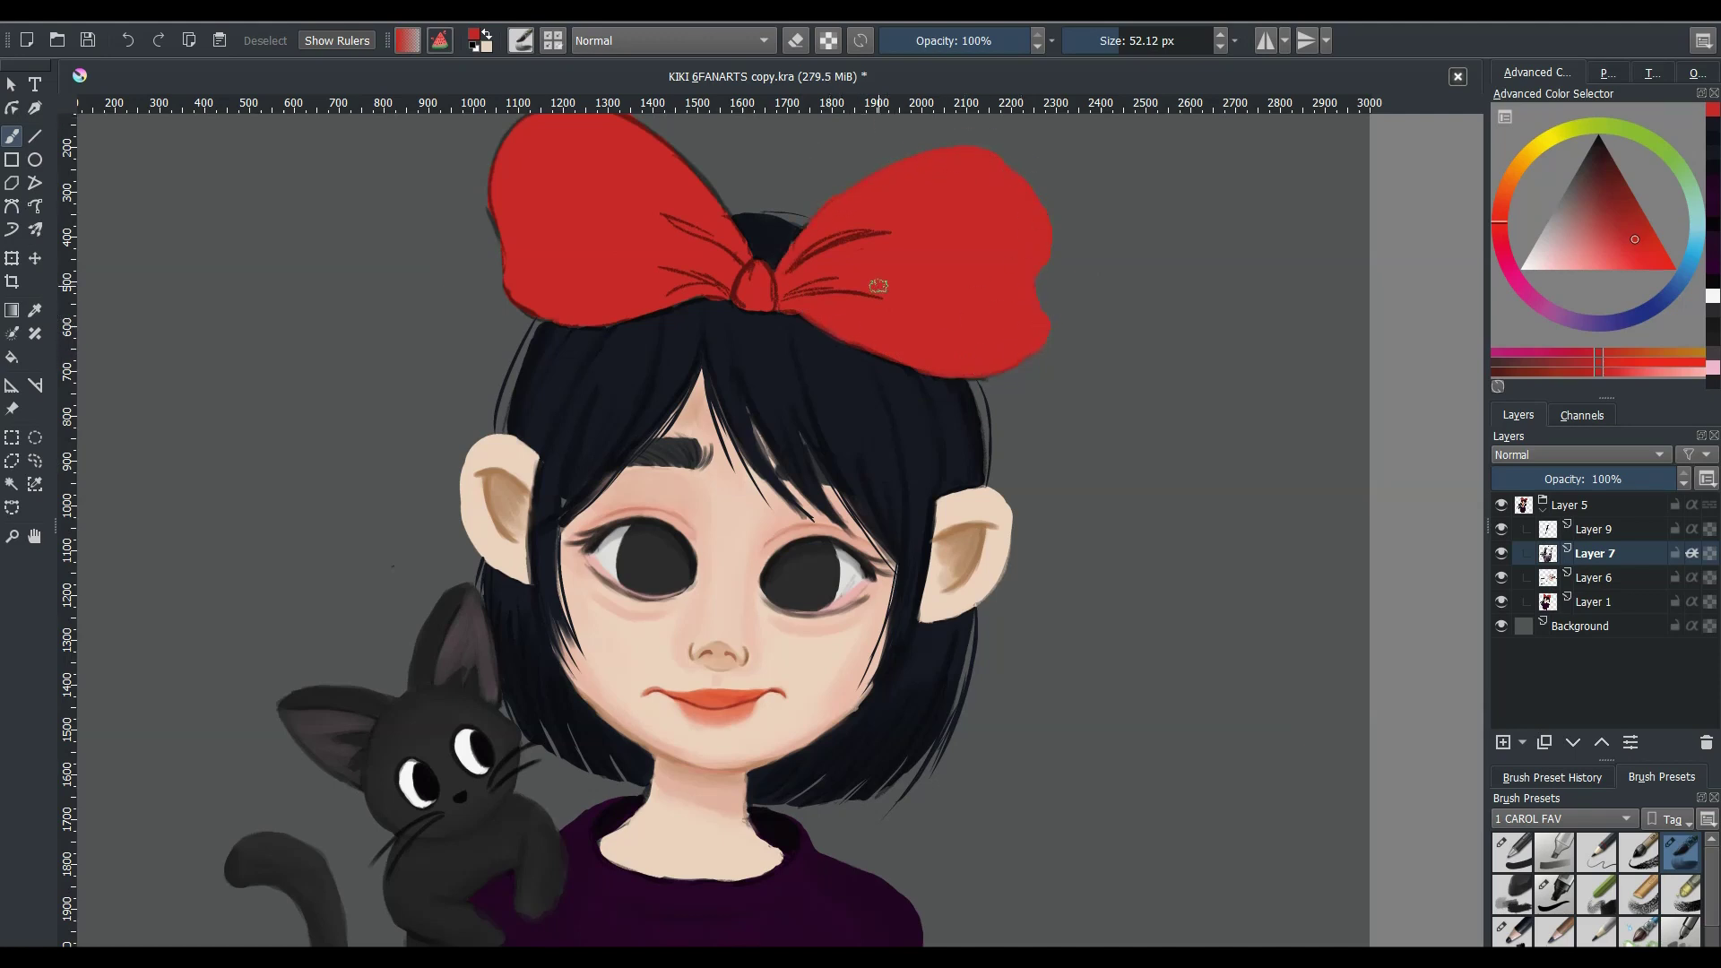
pyautogui.press('[')
pyautogui.moveTo(491, 180)
pyautogui.mouseDown()
pyautogui.moveTo(535, 318)
pyautogui.moveTo(725, 329)
pyautogui.mouseUp()
pyautogui.scroll(3, 750, 369)
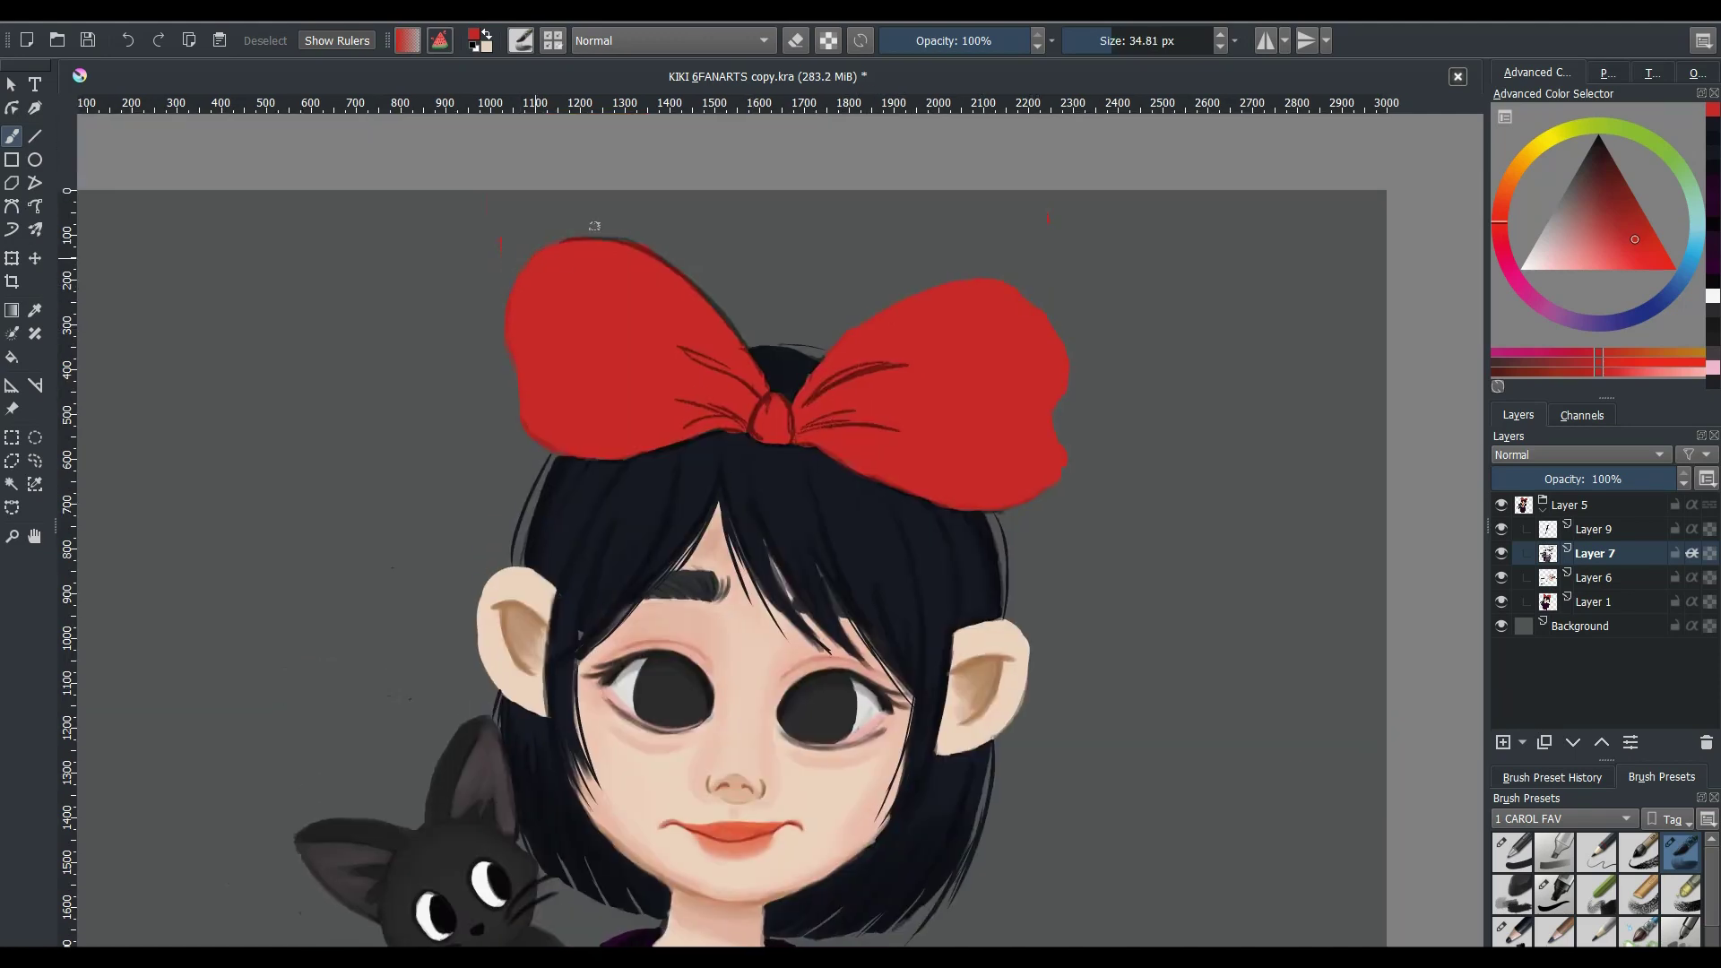
# - Paint dark-red fold strokes across the right lobe toward the knot
pyautogui.keyDown('ctrl'); pyautogui.click(883, 426); pyautogui.keyUp('ctrl')
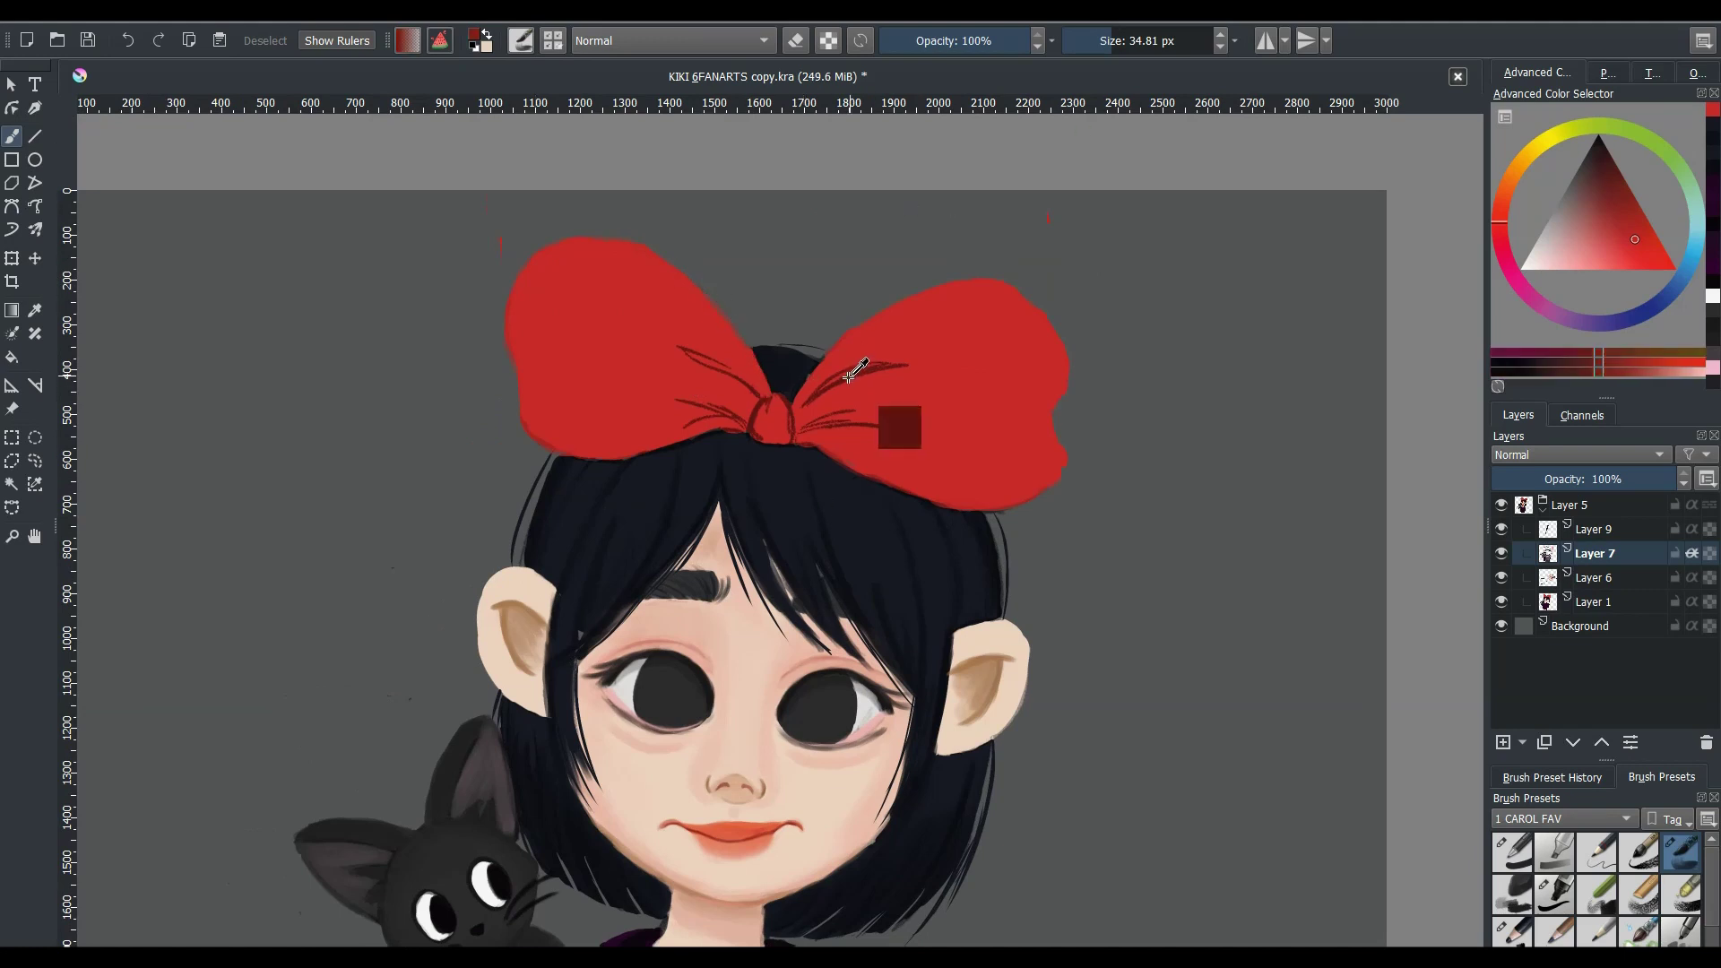
pyautogui.press('[')
pyautogui.moveTo(901, 369); pyautogui.dragTo(859, 367)
pyautogui.moveTo(872, 430); pyautogui.dragTo(796, 428)
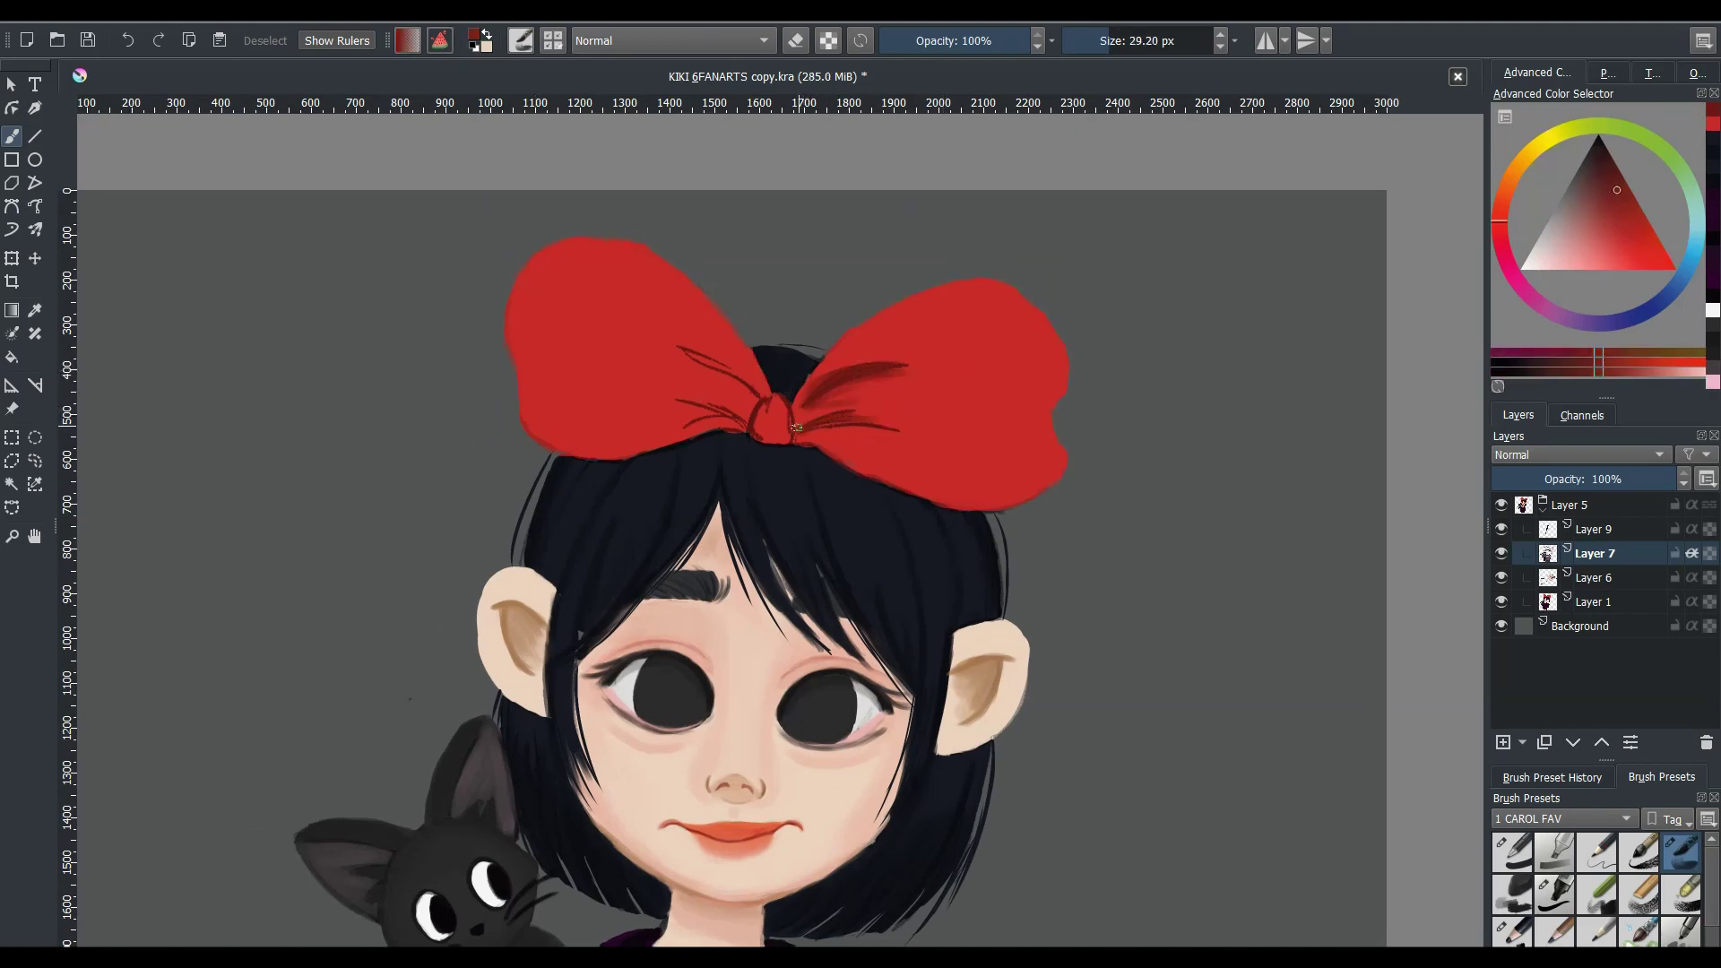
pyautogui.press('[')
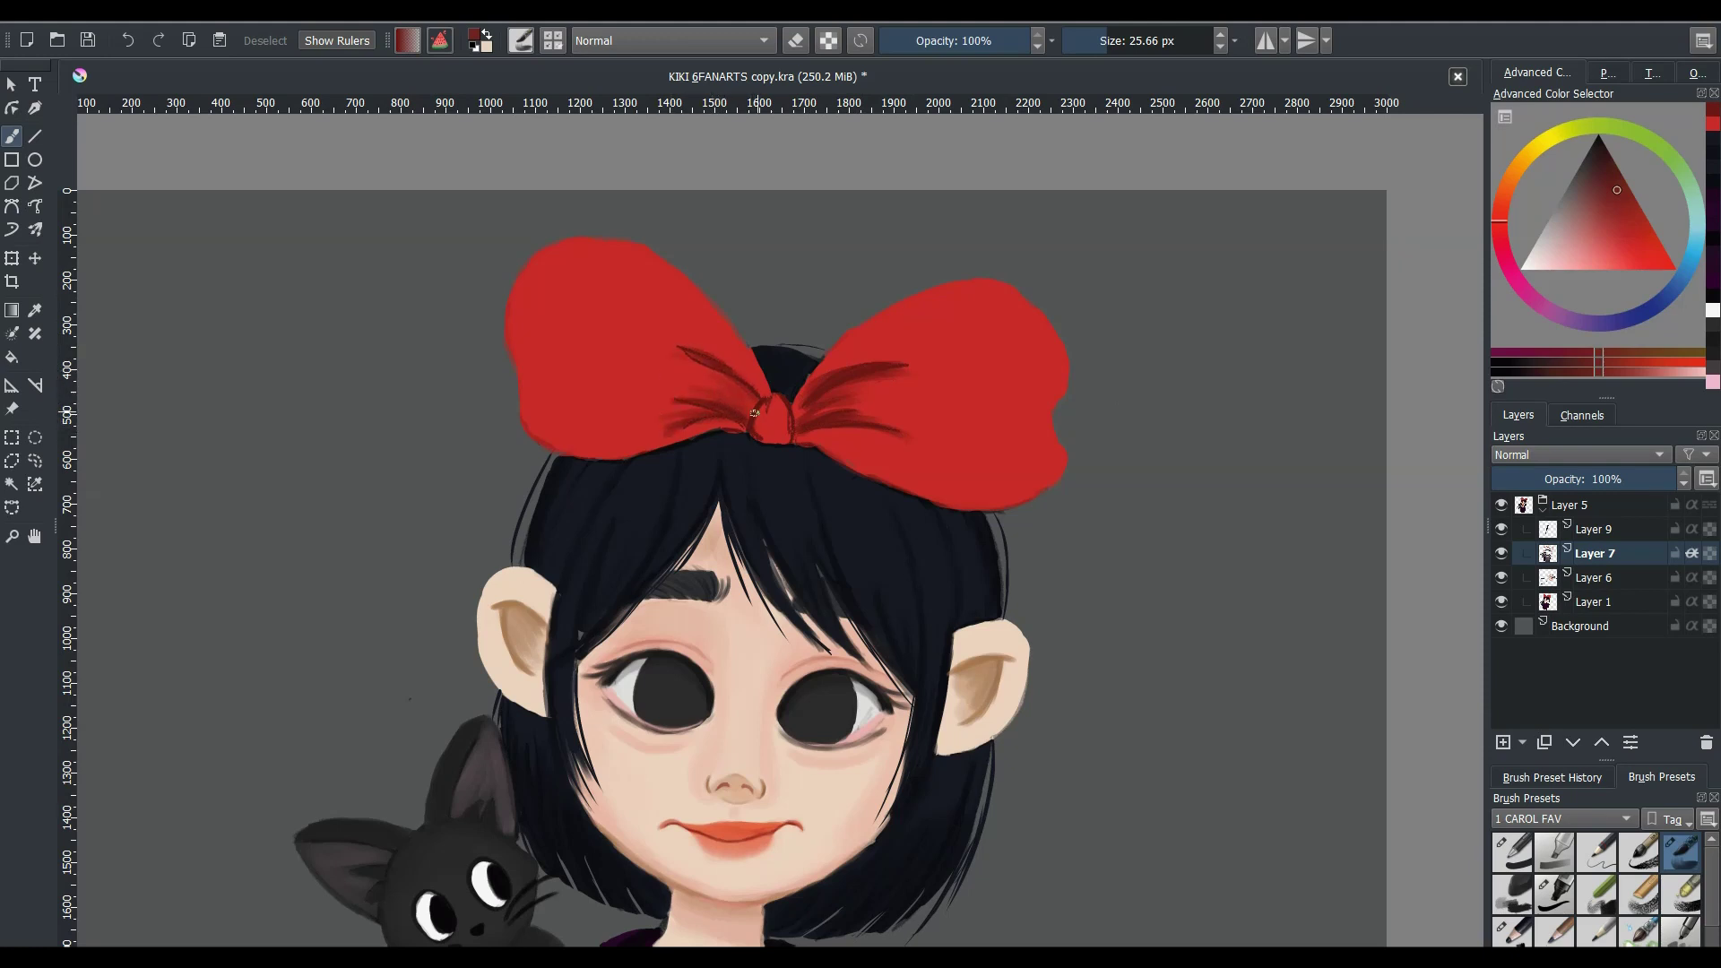
pyautogui.press(']')
pyautogui.press(']')
pyautogui.press(']')
# - Darken the centre knot and shade the bottoms of both bow lobes
pyautogui.moveTo(761, 435); pyautogui.dragTo(766, 405)
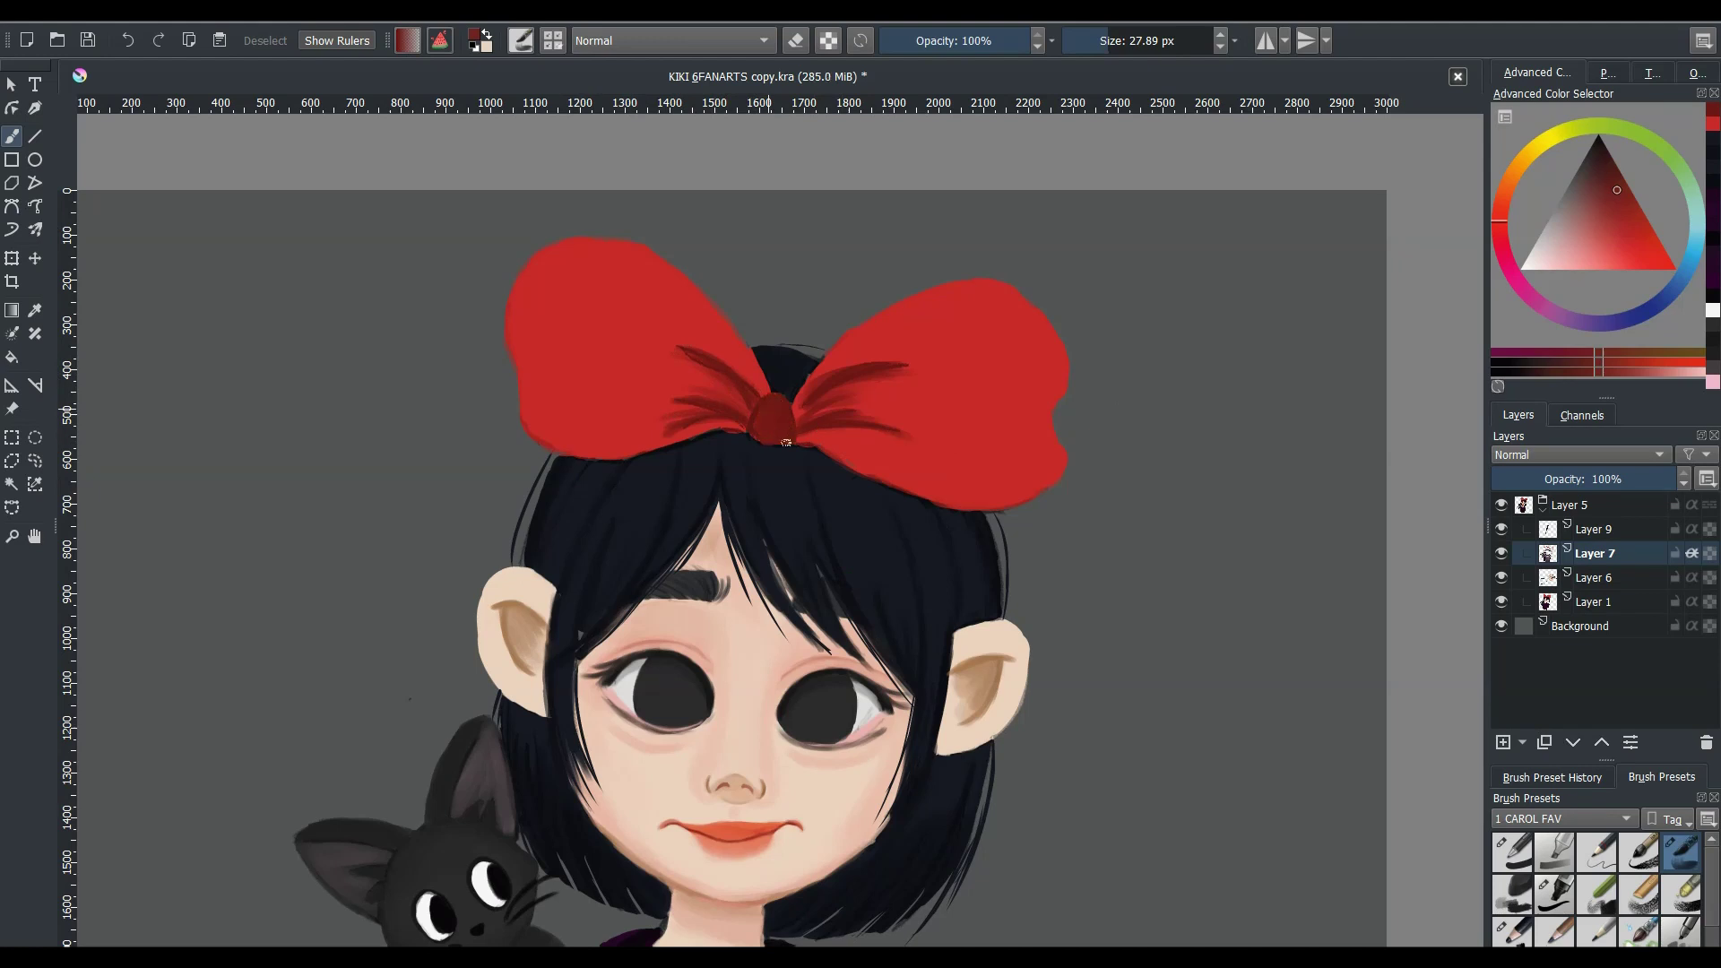
pyautogui.press(']')
pyautogui.press(']')
pyautogui.press(']')
pyautogui.moveTo(558, 405); pyautogui.dragTo(614, 432)
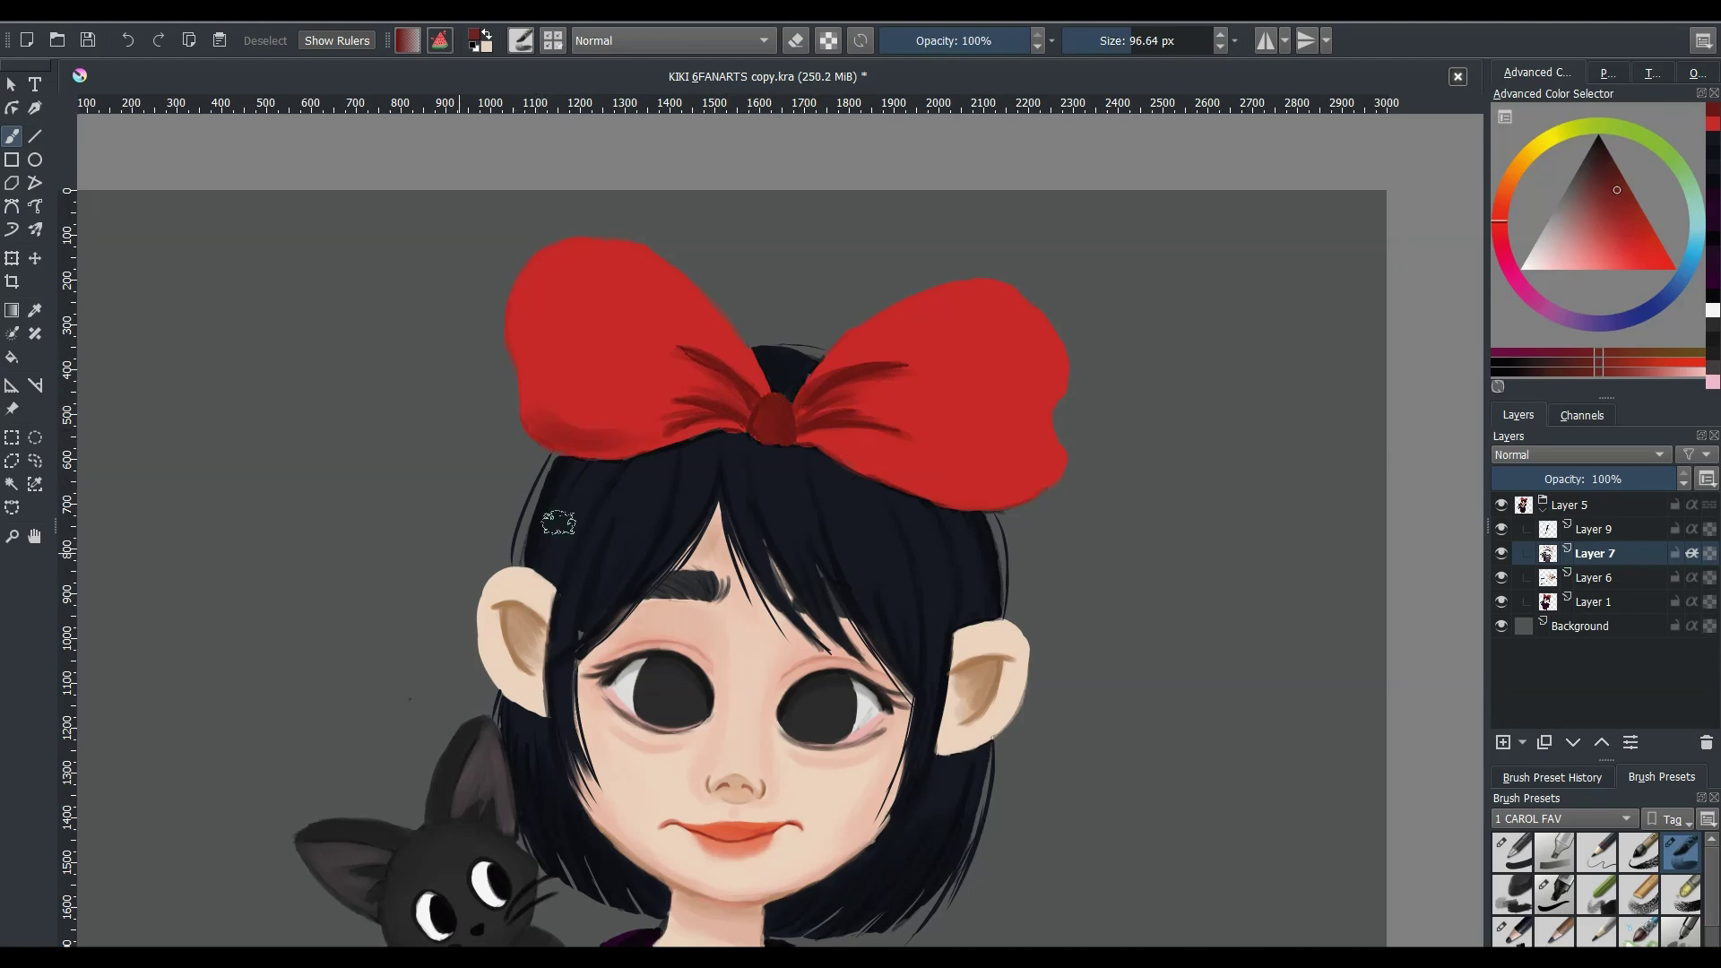
pyautogui.moveTo(807, 430); pyautogui.dragTo(947, 500)
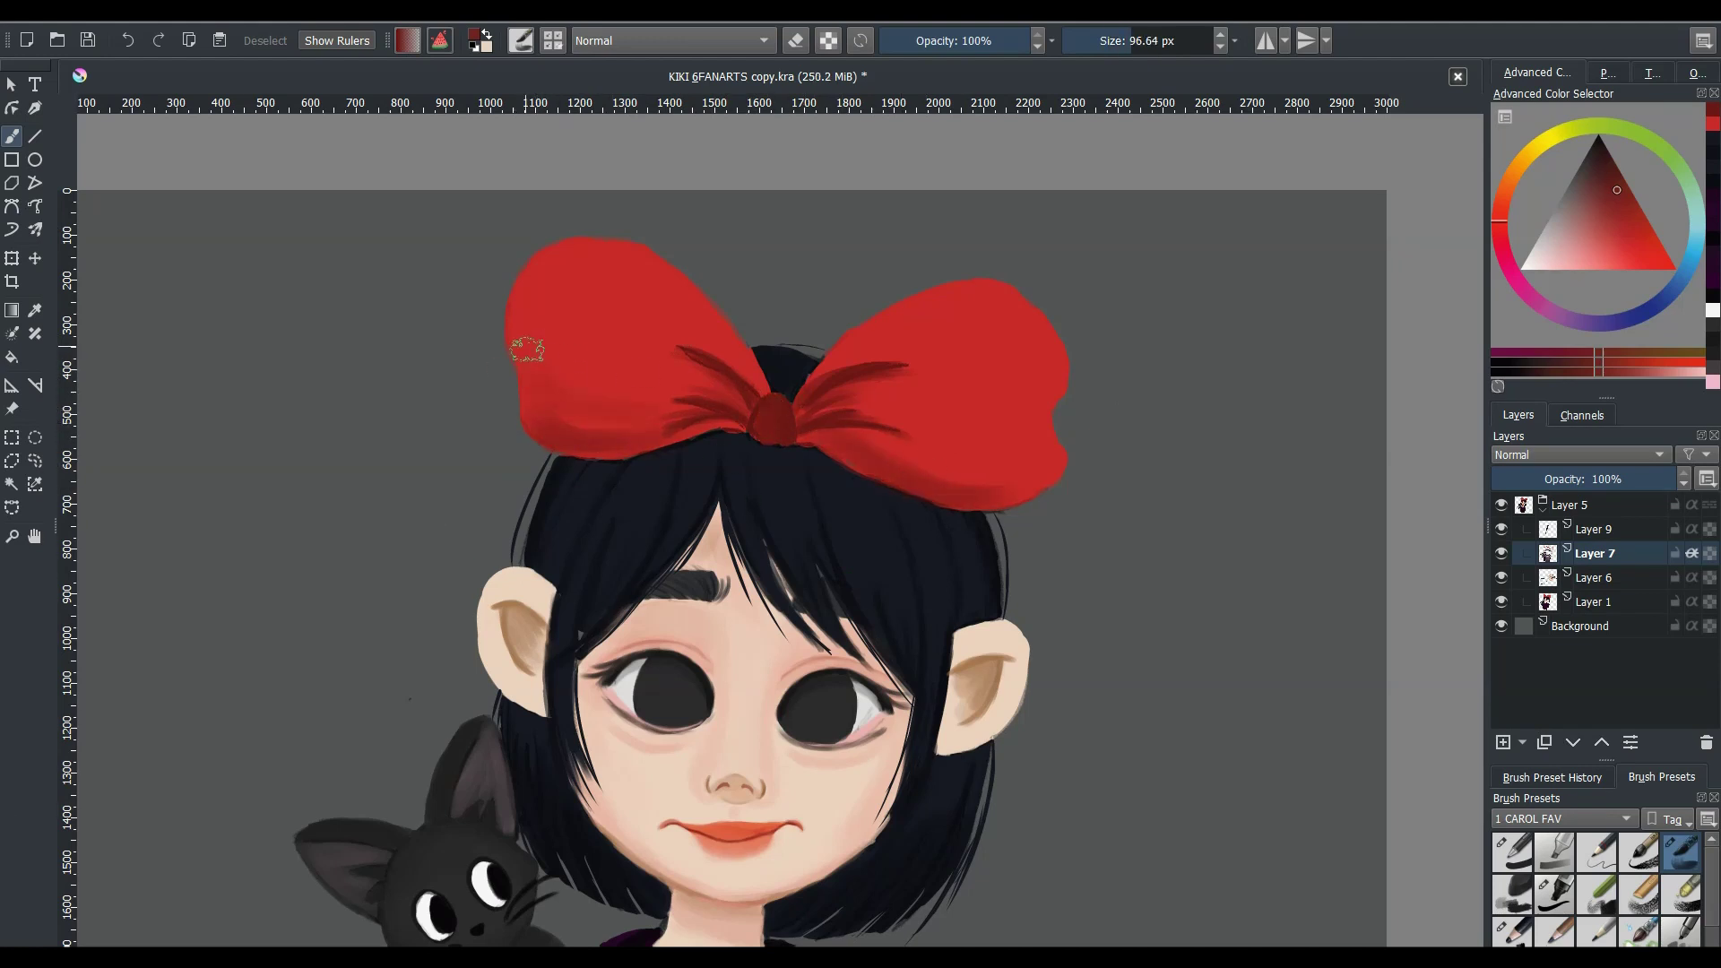
# - Blend the bow with several sampled reds and cover the hair gap above the knot
pyautogui.keyDown('ctrl'); pyautogui.click(592, 404); pyautogui.keyUp('ctrl')
pyautogui.keyDown('ctrl'); pyautogui.click(888, 363); pyautogui.keyUp('ctrl')
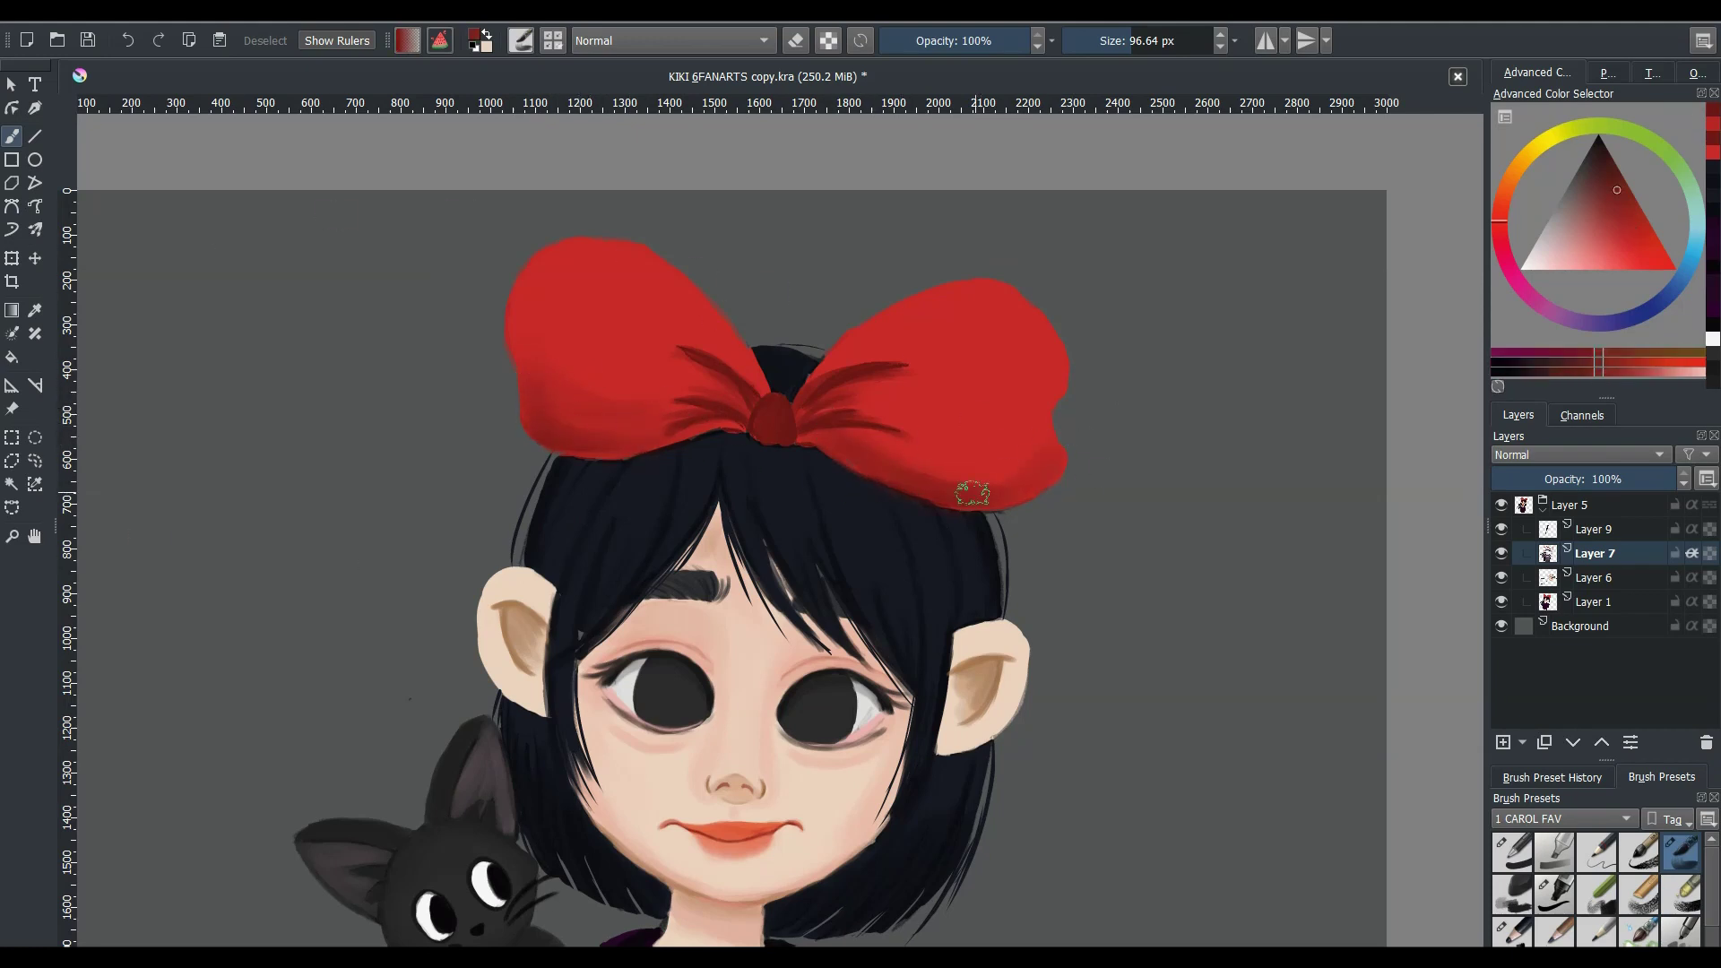
pyautogui.press(']')
pyautogui.keyDown('ctrl'); pyautogui.click(668, 354); pyautogui.keyUp('ctrl')
pyautogui.keyDown('ctrl'); pyautogui.click(627, 401); pyautogui.keyUp('ctrl')
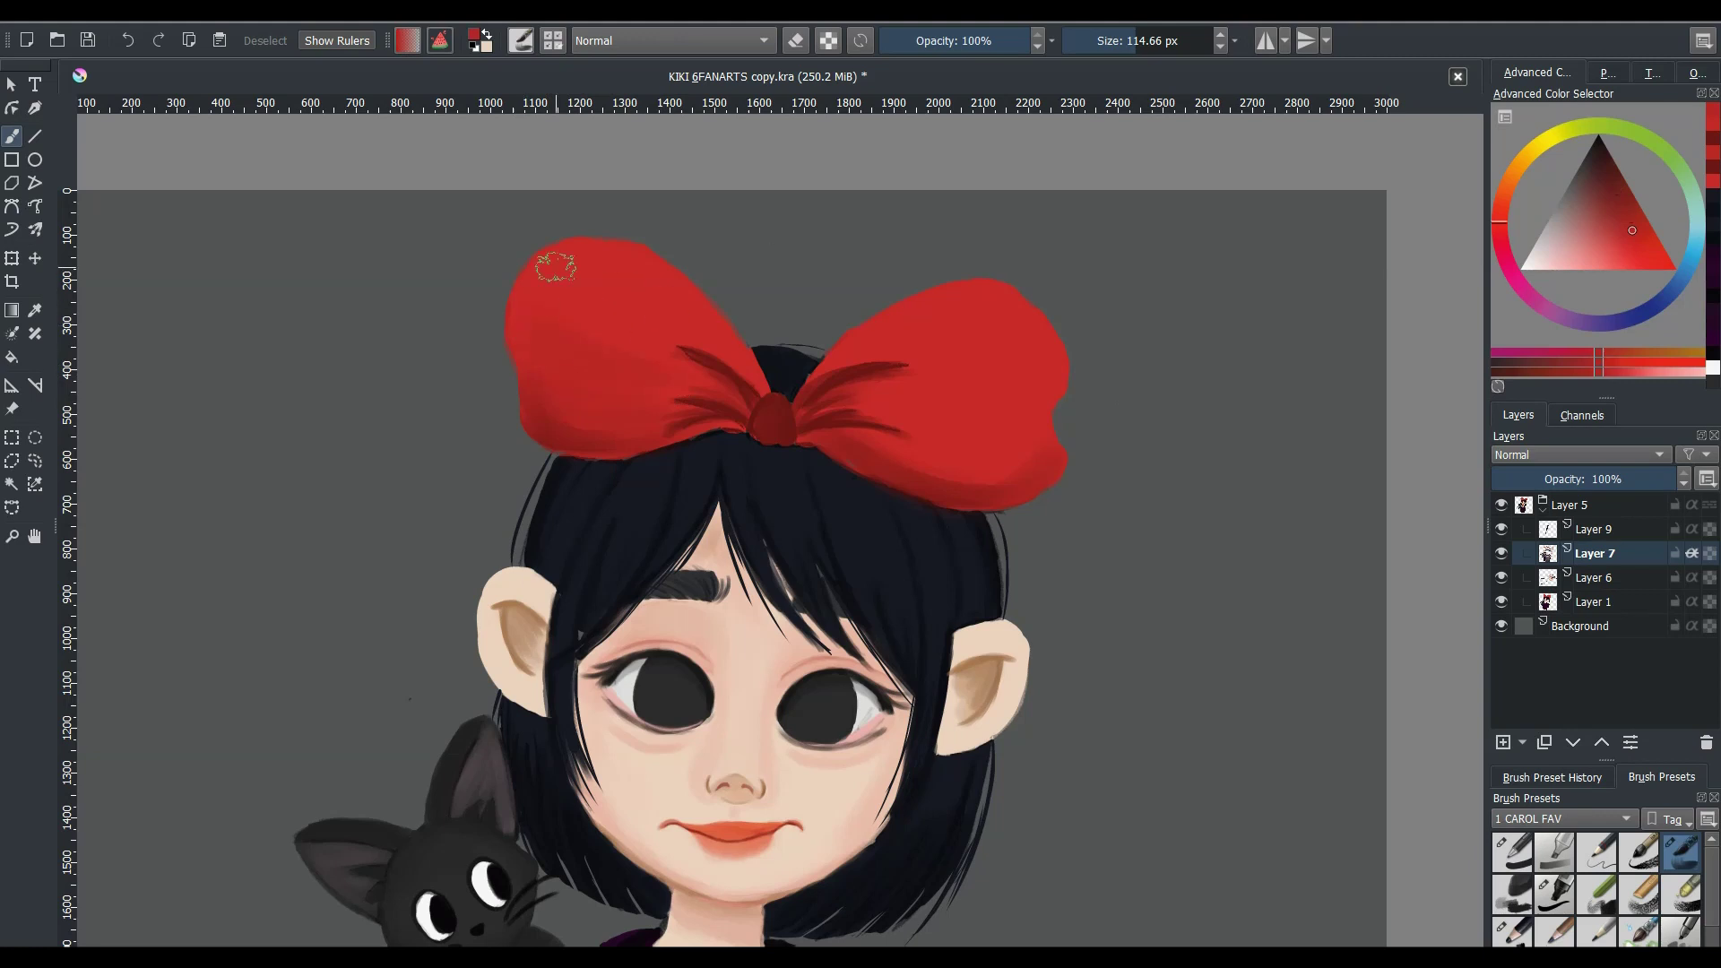
pyautogui.keyDown('ctrl'); pyautogui.click(991, 473); pyautogui.keyUp('ctrl')
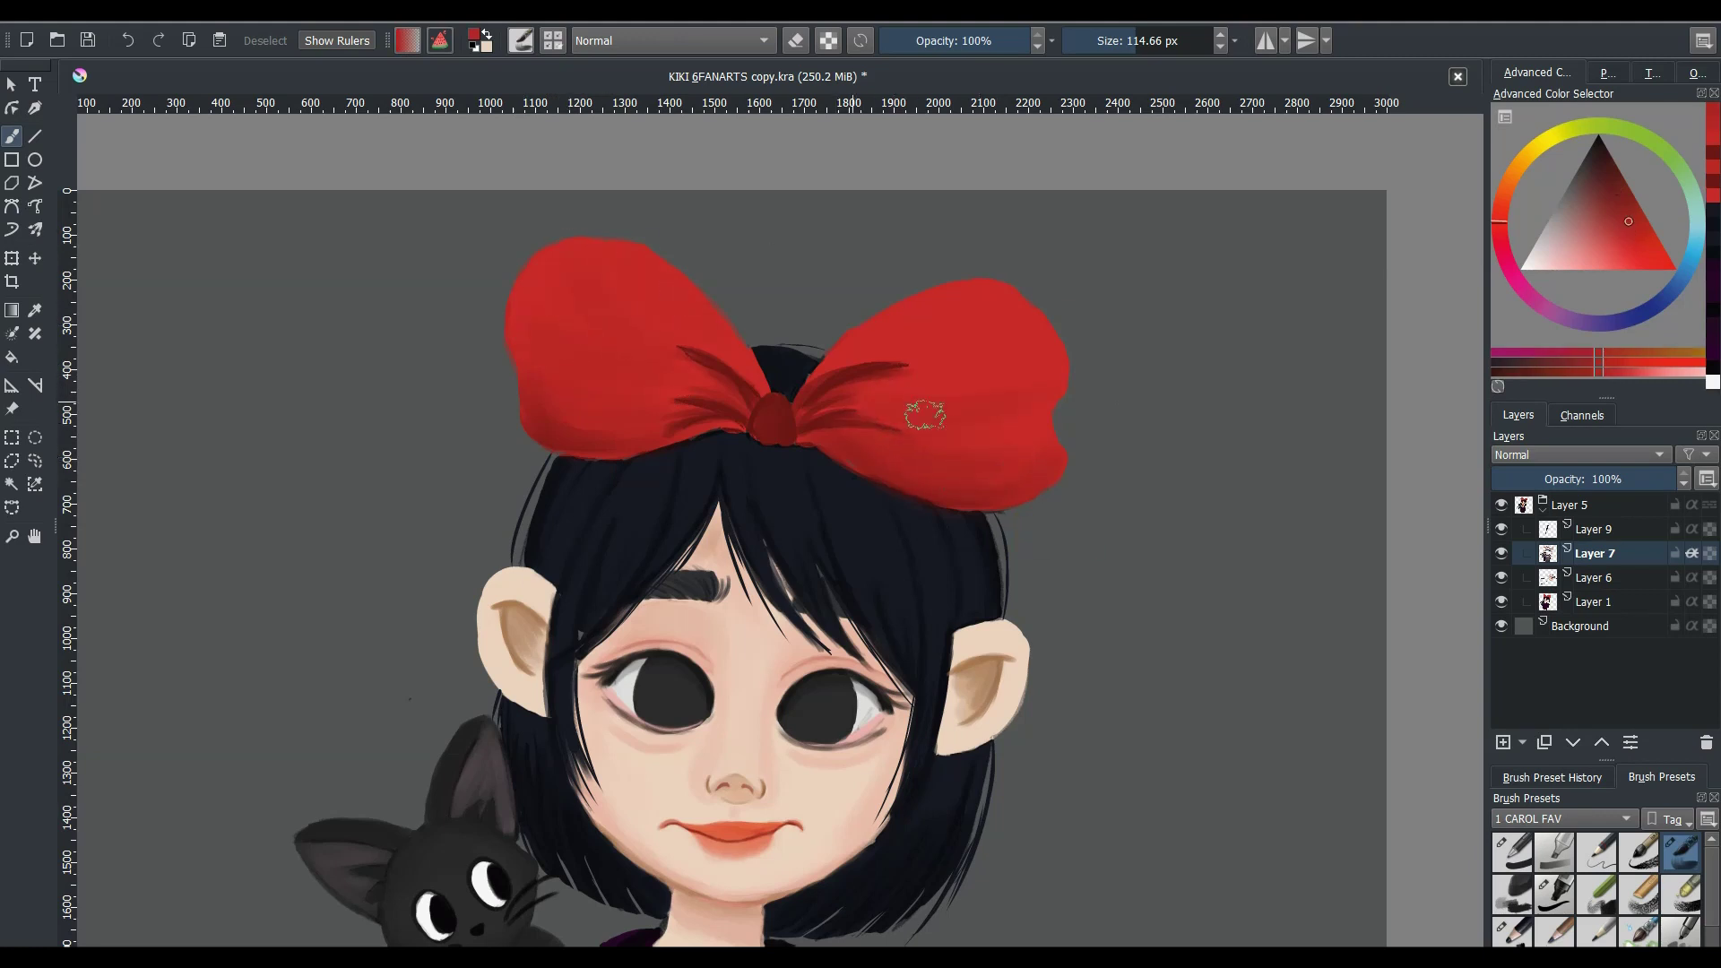
pyautogui.keyDown('ctrl'); pyautogui.click(1031, 440); pyautogui.keyUp('ctrl')
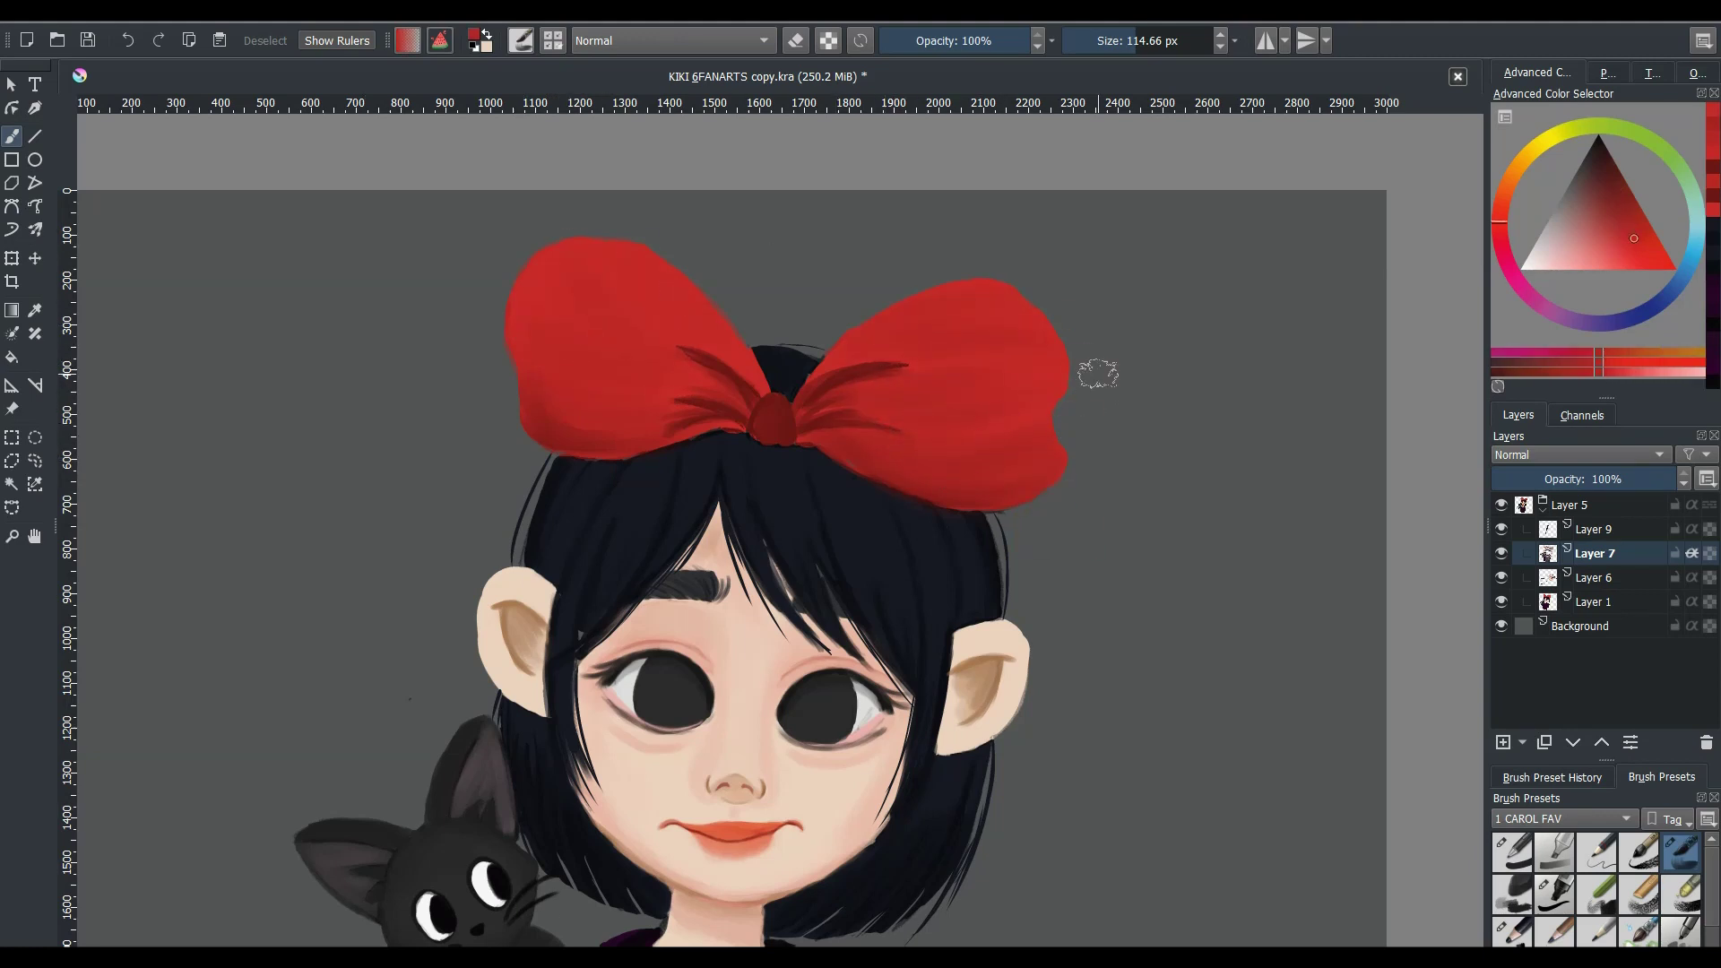
pyautogui.keyDown('ctrl'); pyautogui.click(1047, 484); pyautogui.keyUp('ctrl')
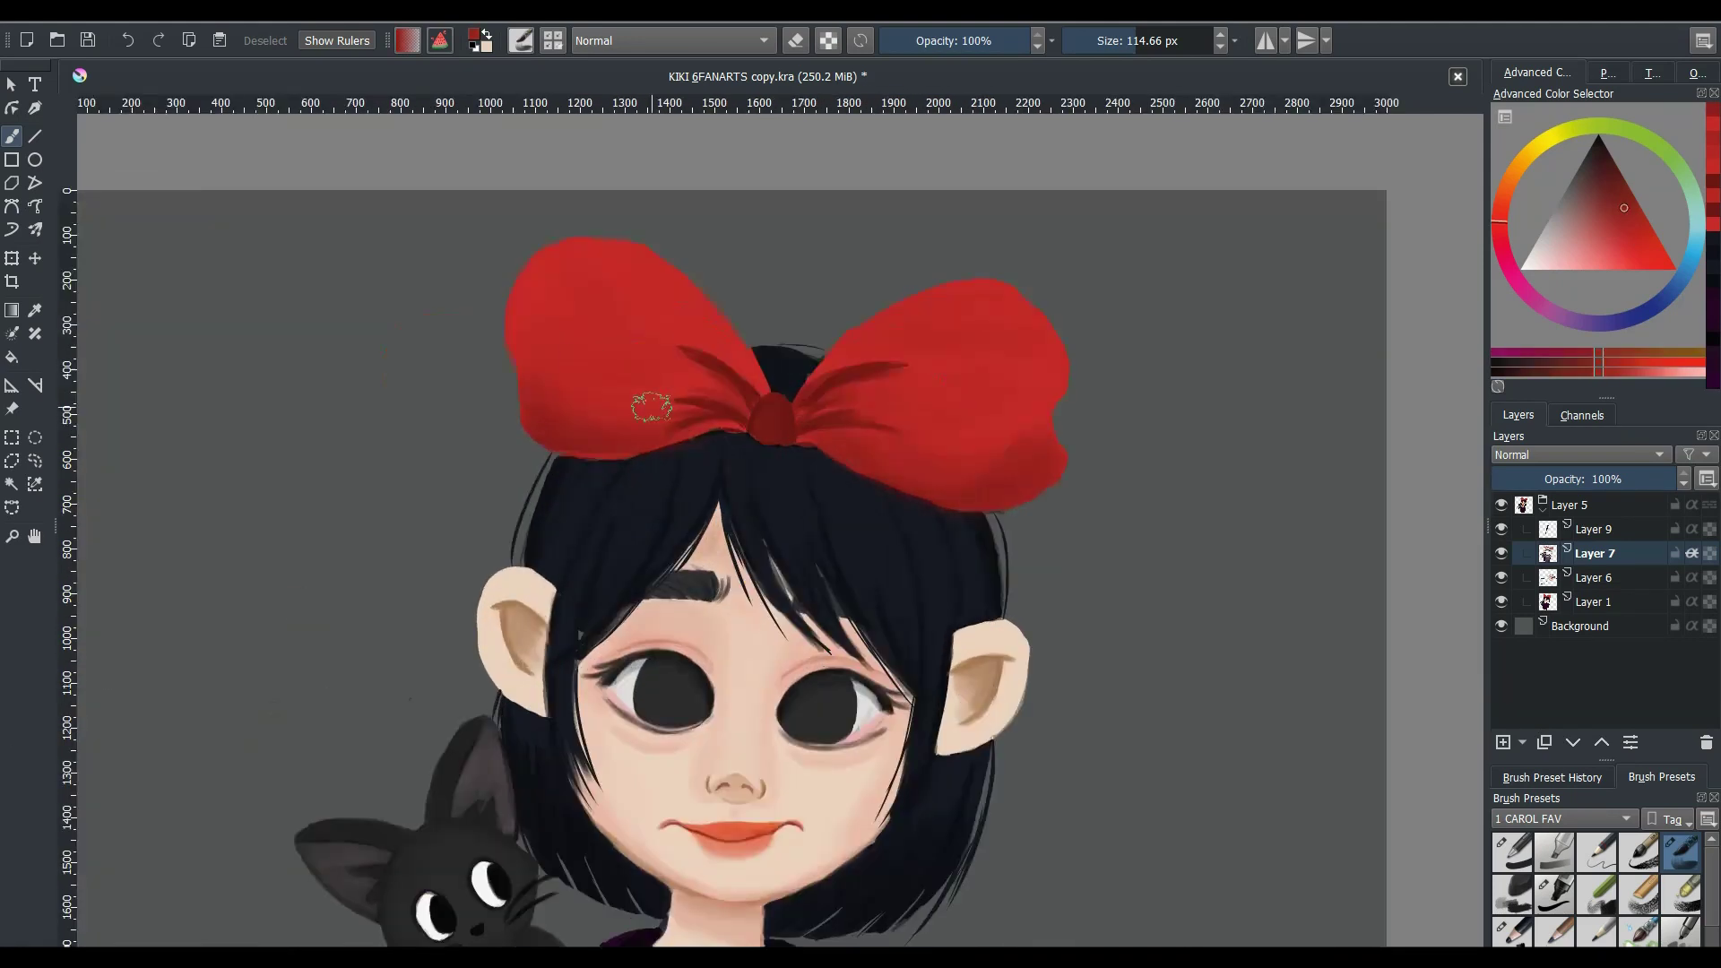
pyautogui.moveTo(816, 384); pyautogui.dragTo(784, 360)
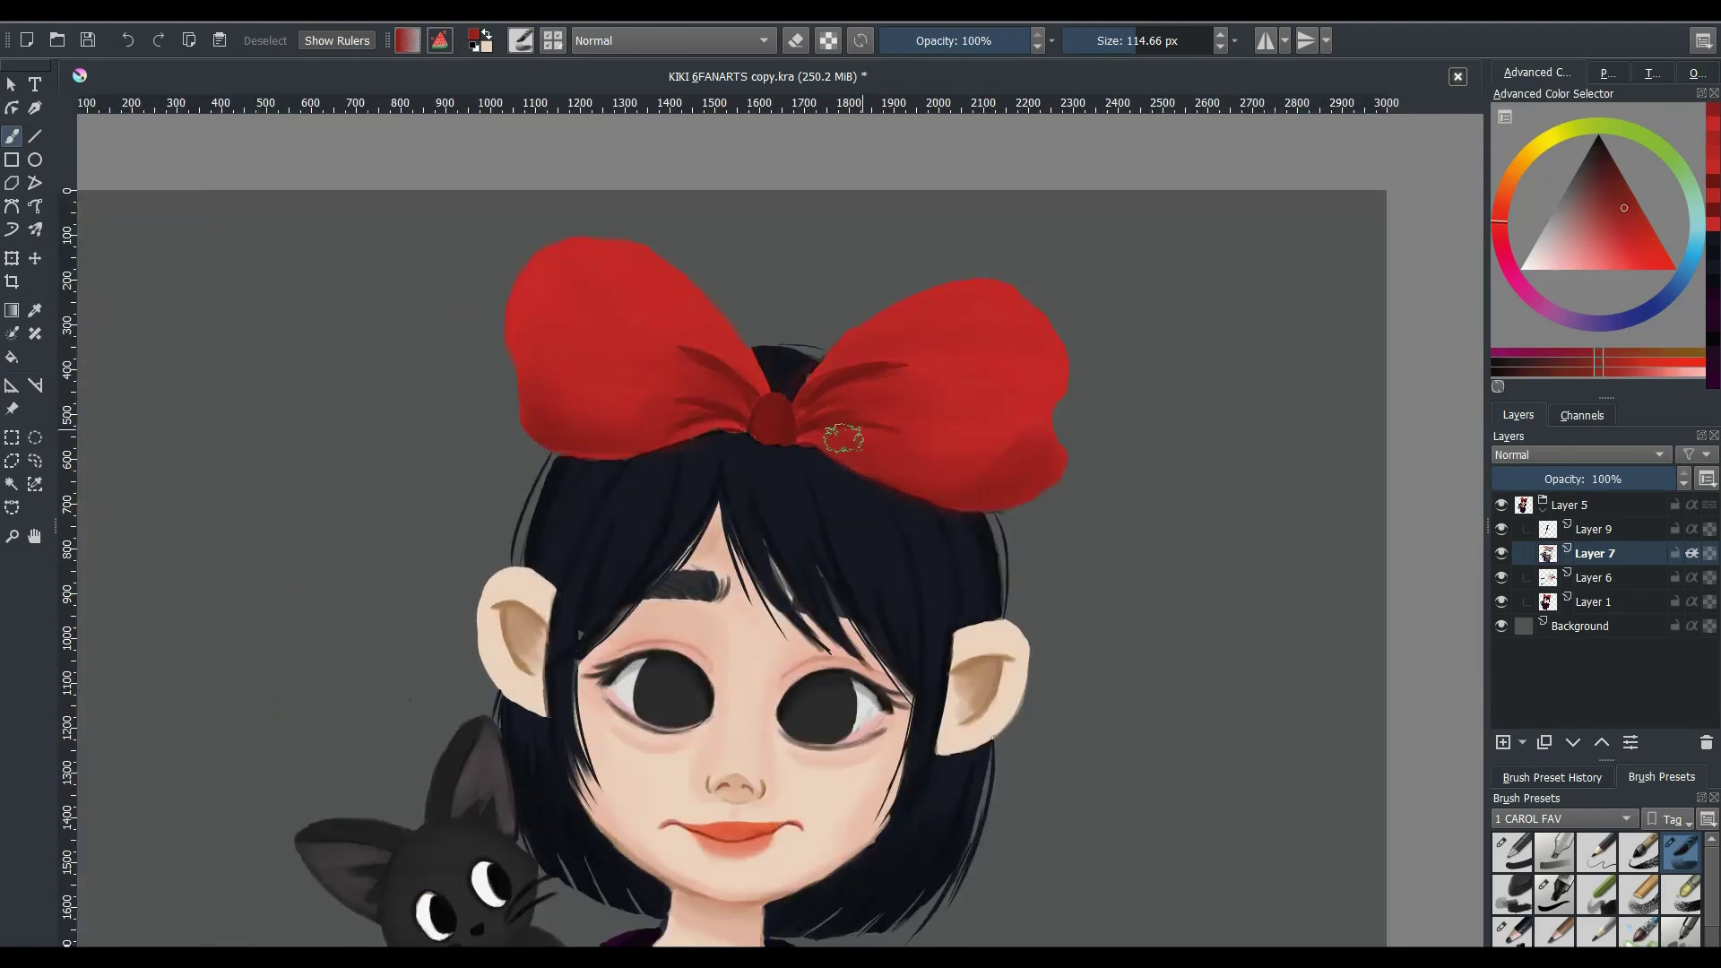
# - Save, zoom out to the whole canvas, and sample the pale skin tone
pyautogui.hotkey('ctrl', 's')
pyautogui.press('-')
pyautogui.press('-')
pyautogui.press('-')
pyautogui.scroll(2, 1076, 534)
pyautogui.scroll(1, 879, 502)
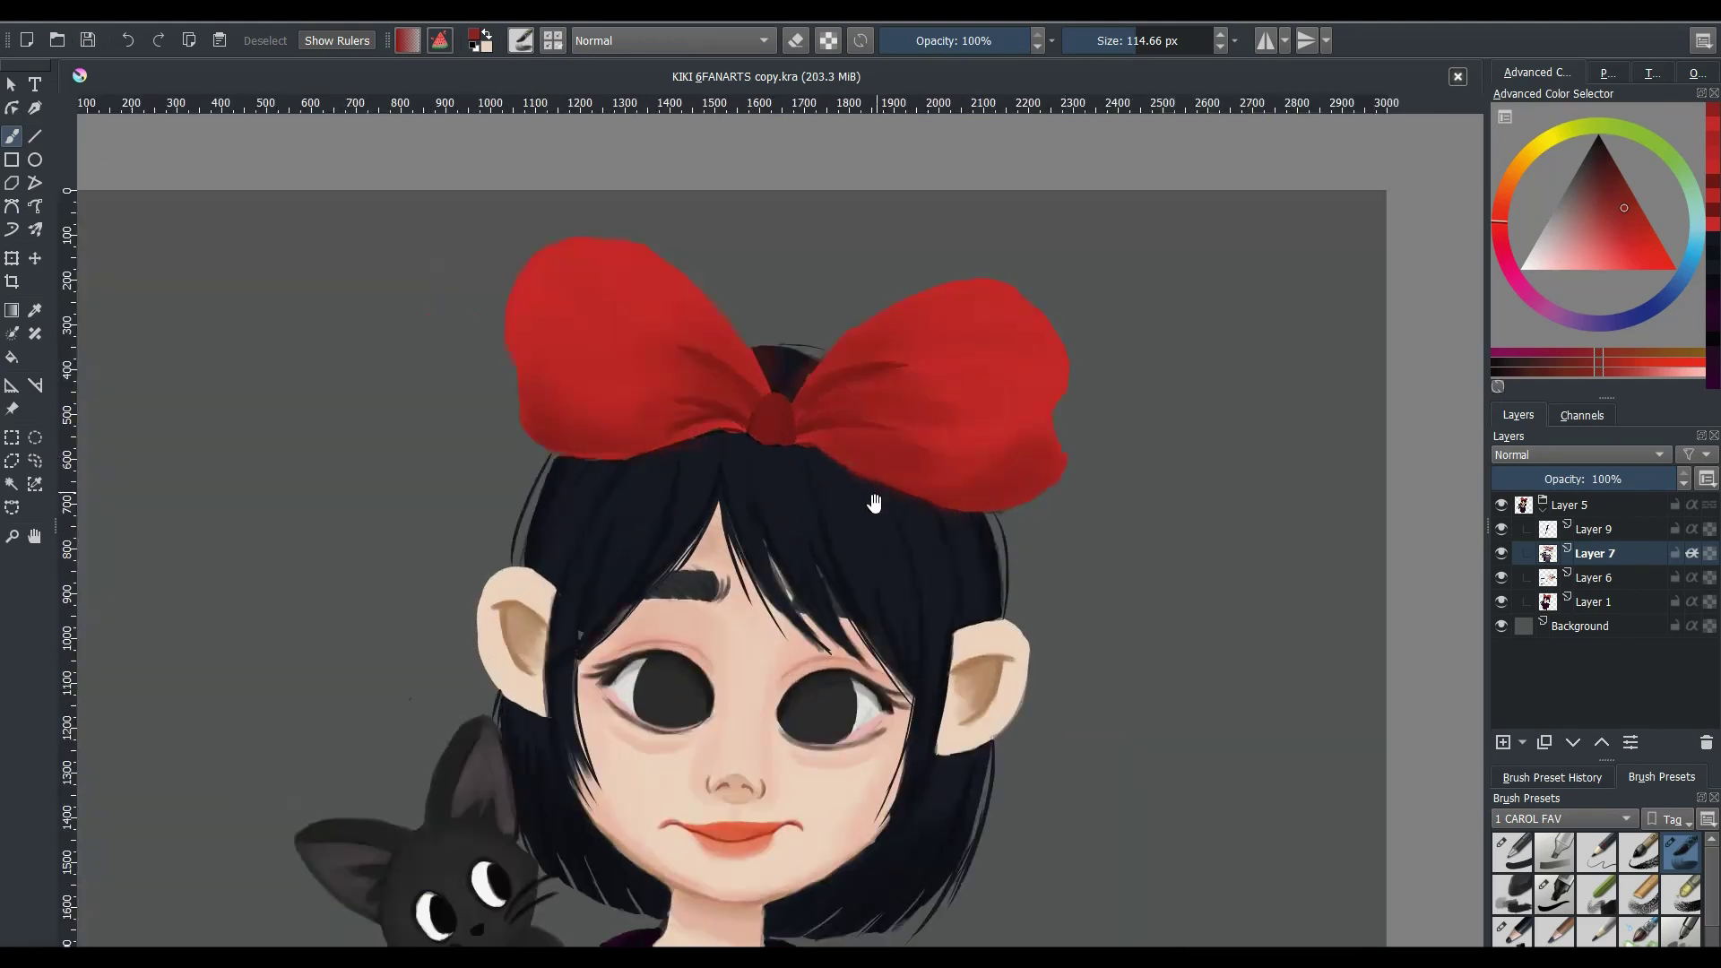
pyautogui.scroll(1, 807, 583)
pyautogui.keyDown('ctrl'); pyautogui.click(747, 625); pyautogui.keyUp('ctrl')
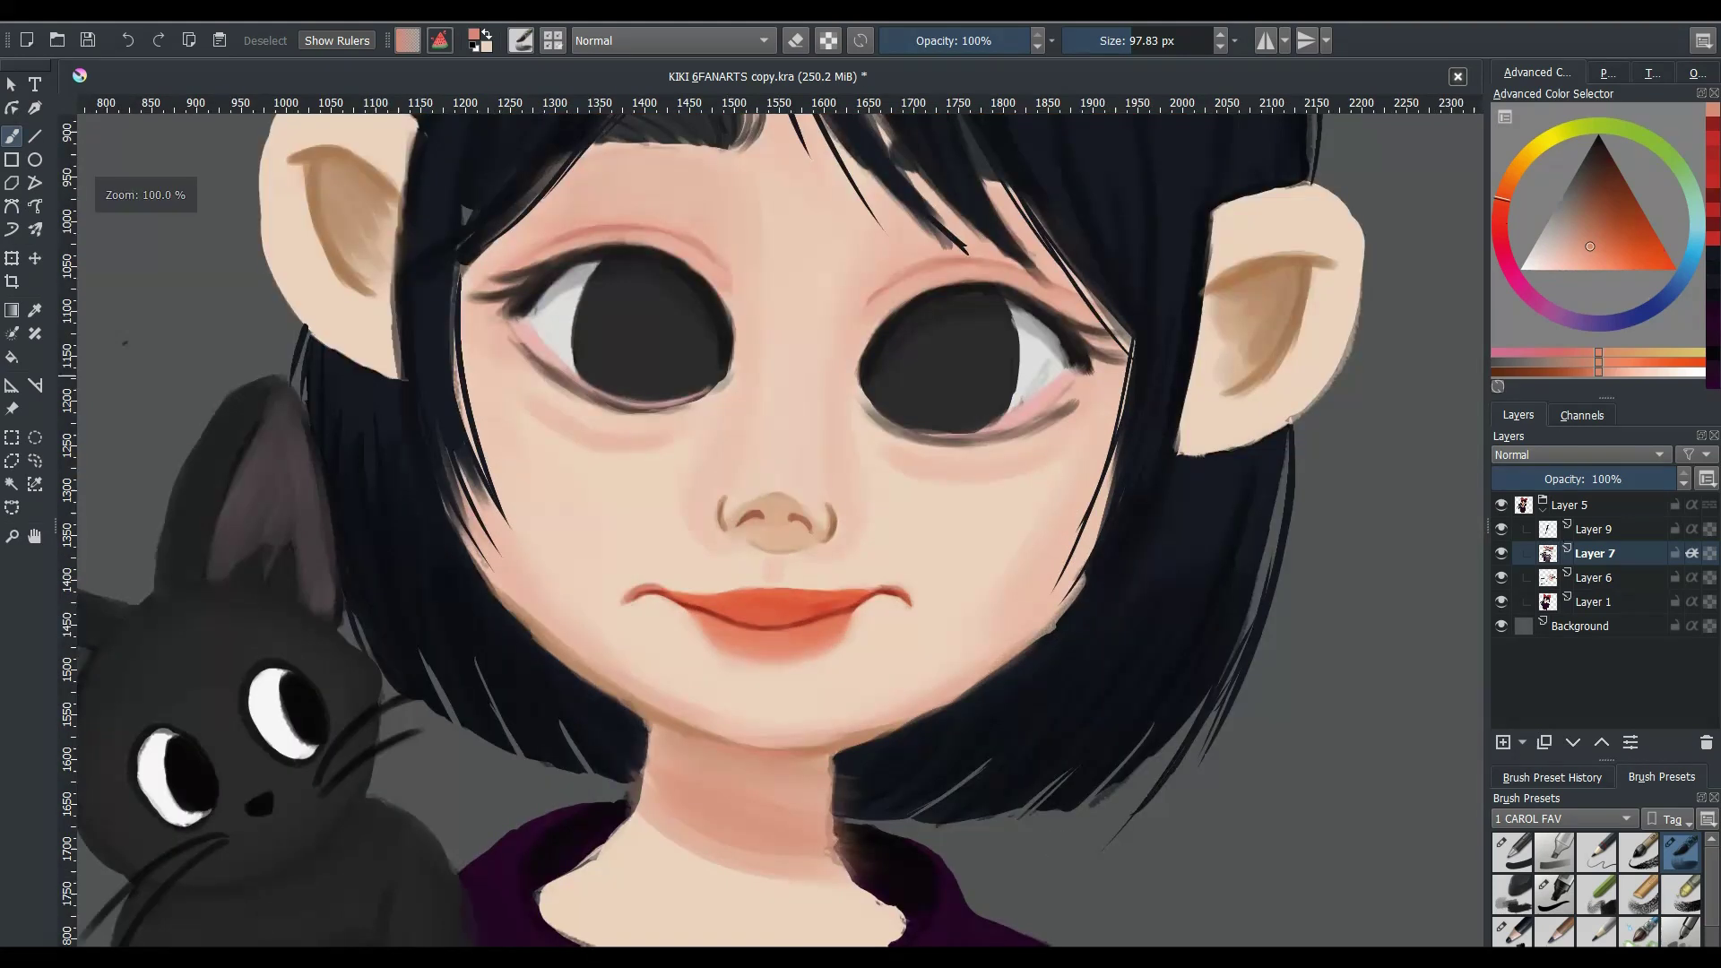
# - Repaint the neck with light skin-tone strokes, sampling nearby skin and hair colours
pyautogui.scroll(2, 782, 549)
pyautogui.moveTo(646, 780); pyautogui.dragTo(730, 814)
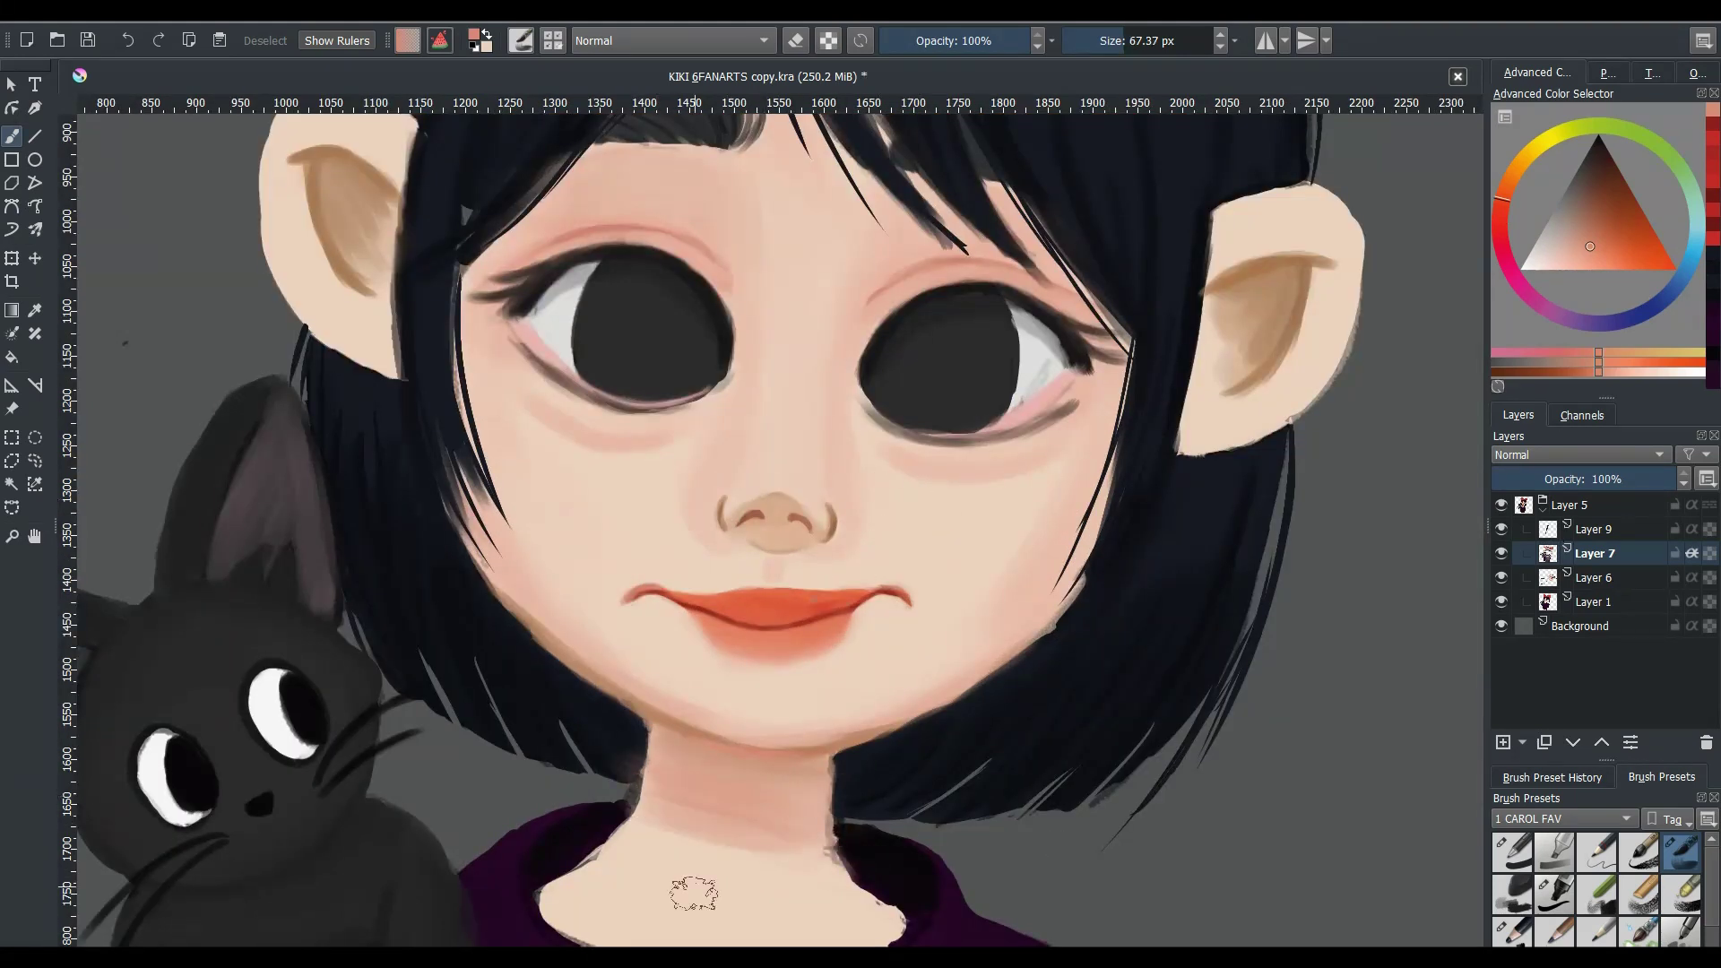
pyautogui.keyDown('ctrl'); pyautogui.click(807, 888); pyautogui.keyUp('ctrl')
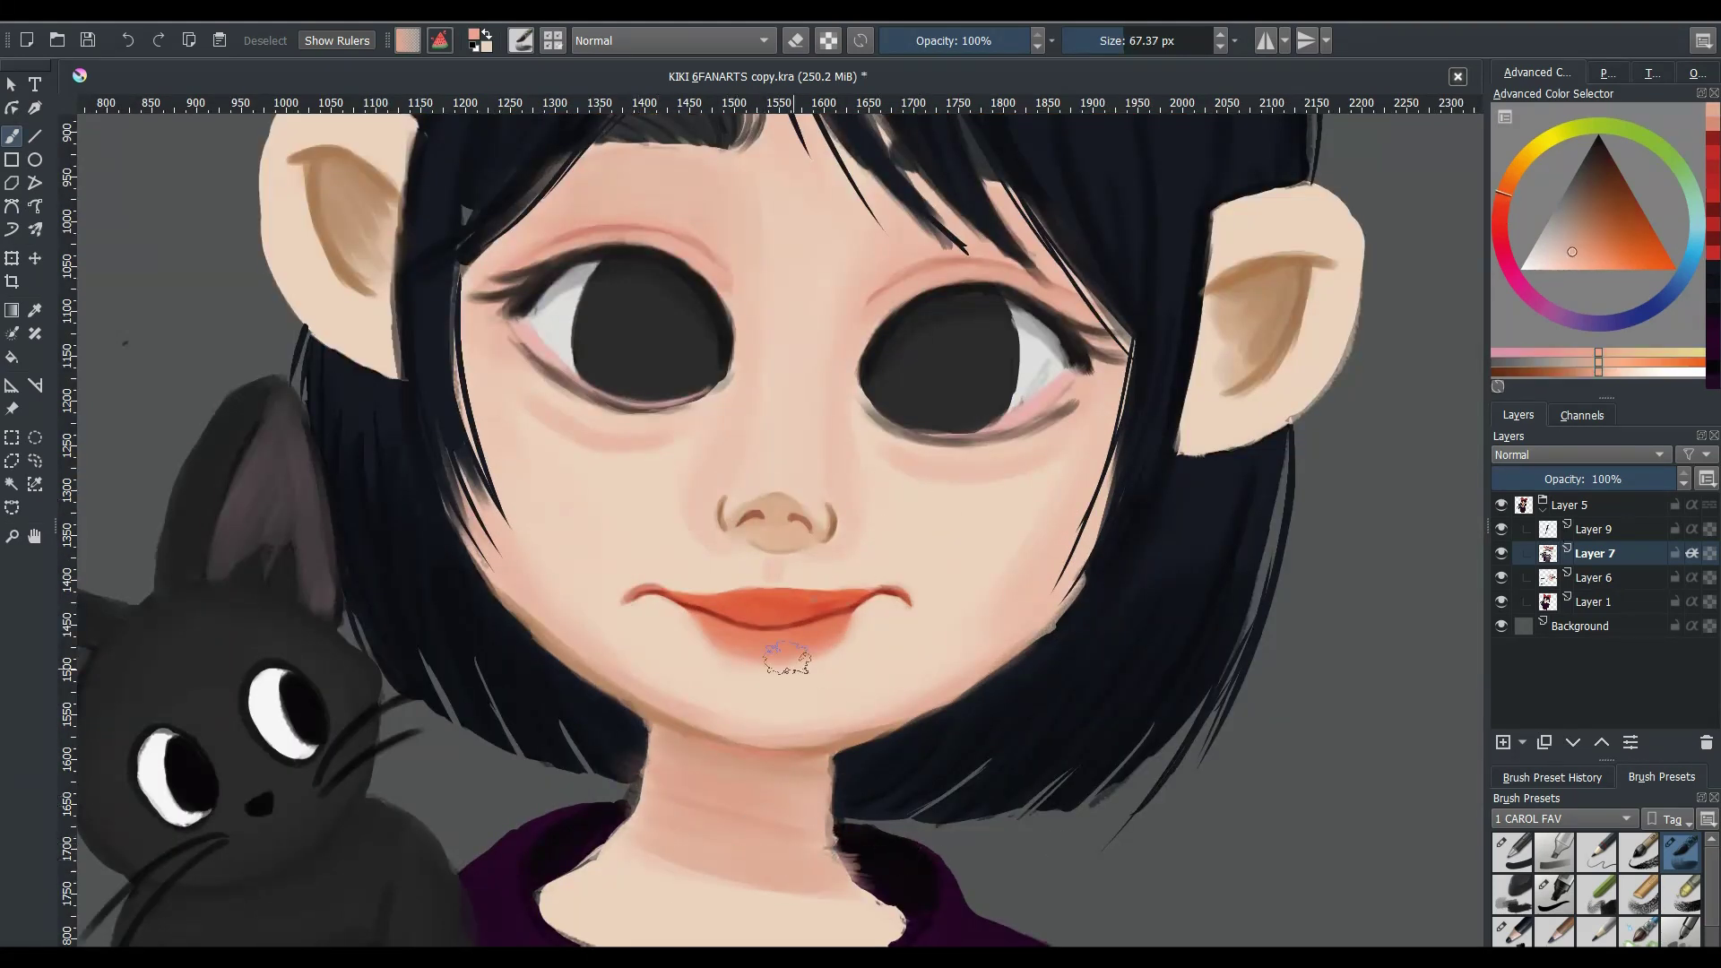
pyautogui.keyDown('ctrl'); pyautogui.click(623, 749); pyautogui.keyUp('ctrl')
pyautogui.scroll(-3, 681, 538)
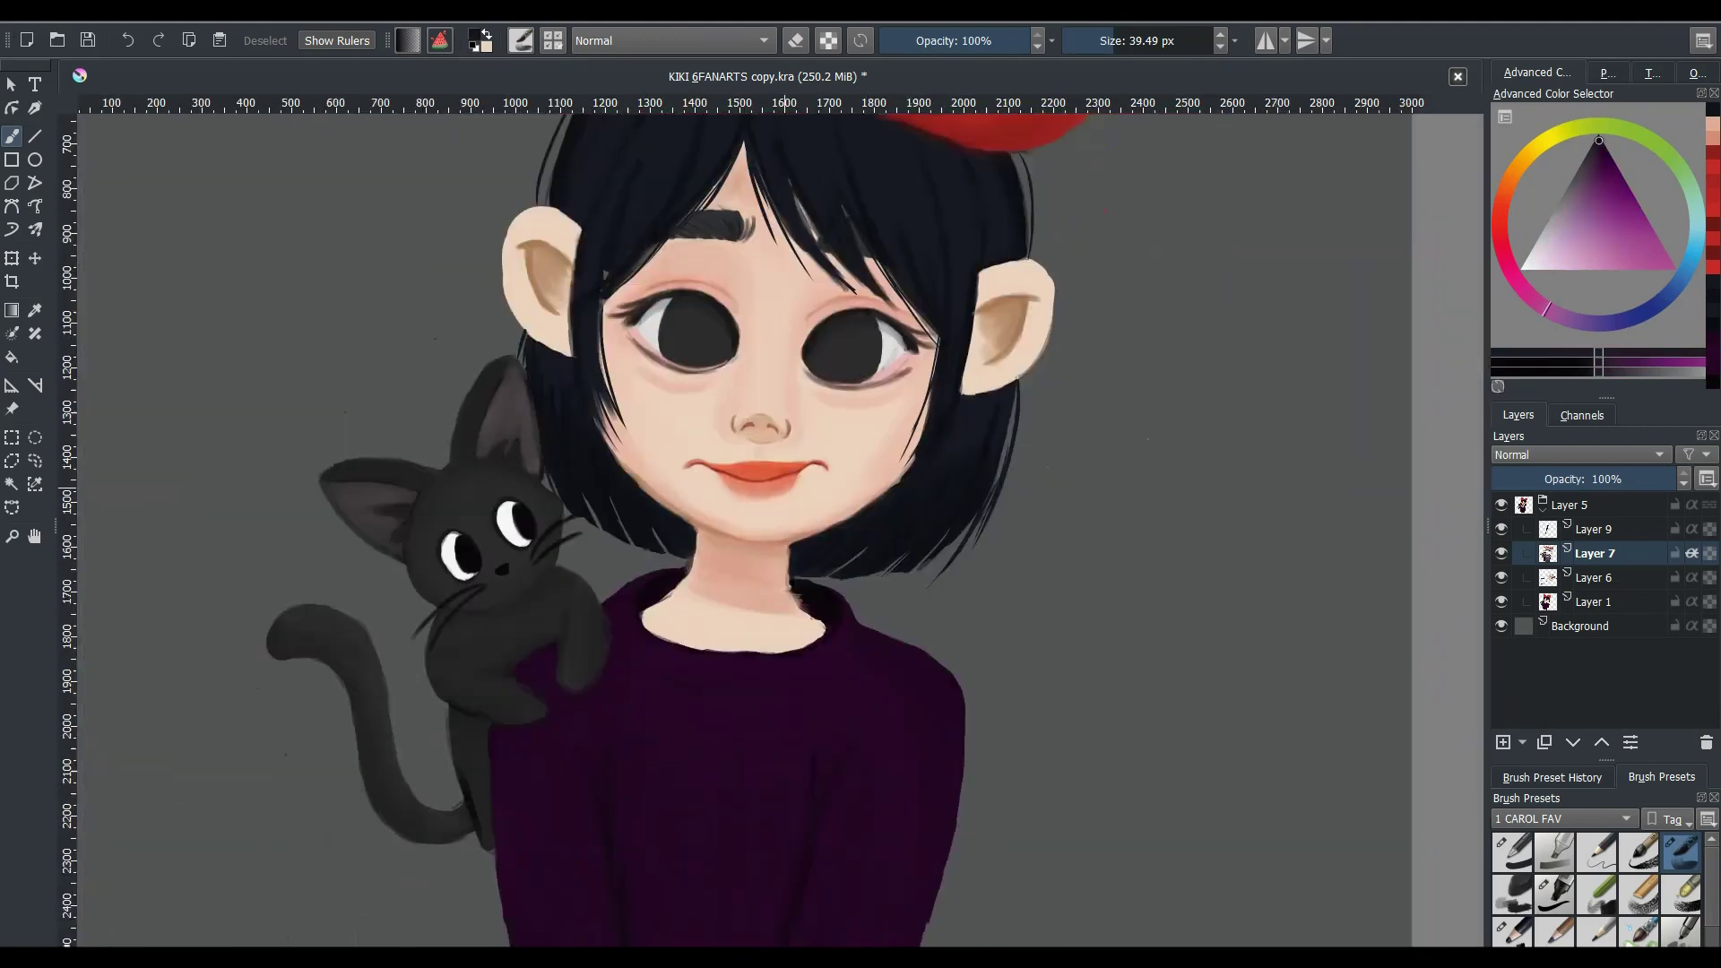
pyautogui.scroll(3, 801, 607)
pyautogui.press('[')
pyautogui.keyDown('ctrl'); pyautogui.click(703, 574); pyautogui.keyUp('ctrl')
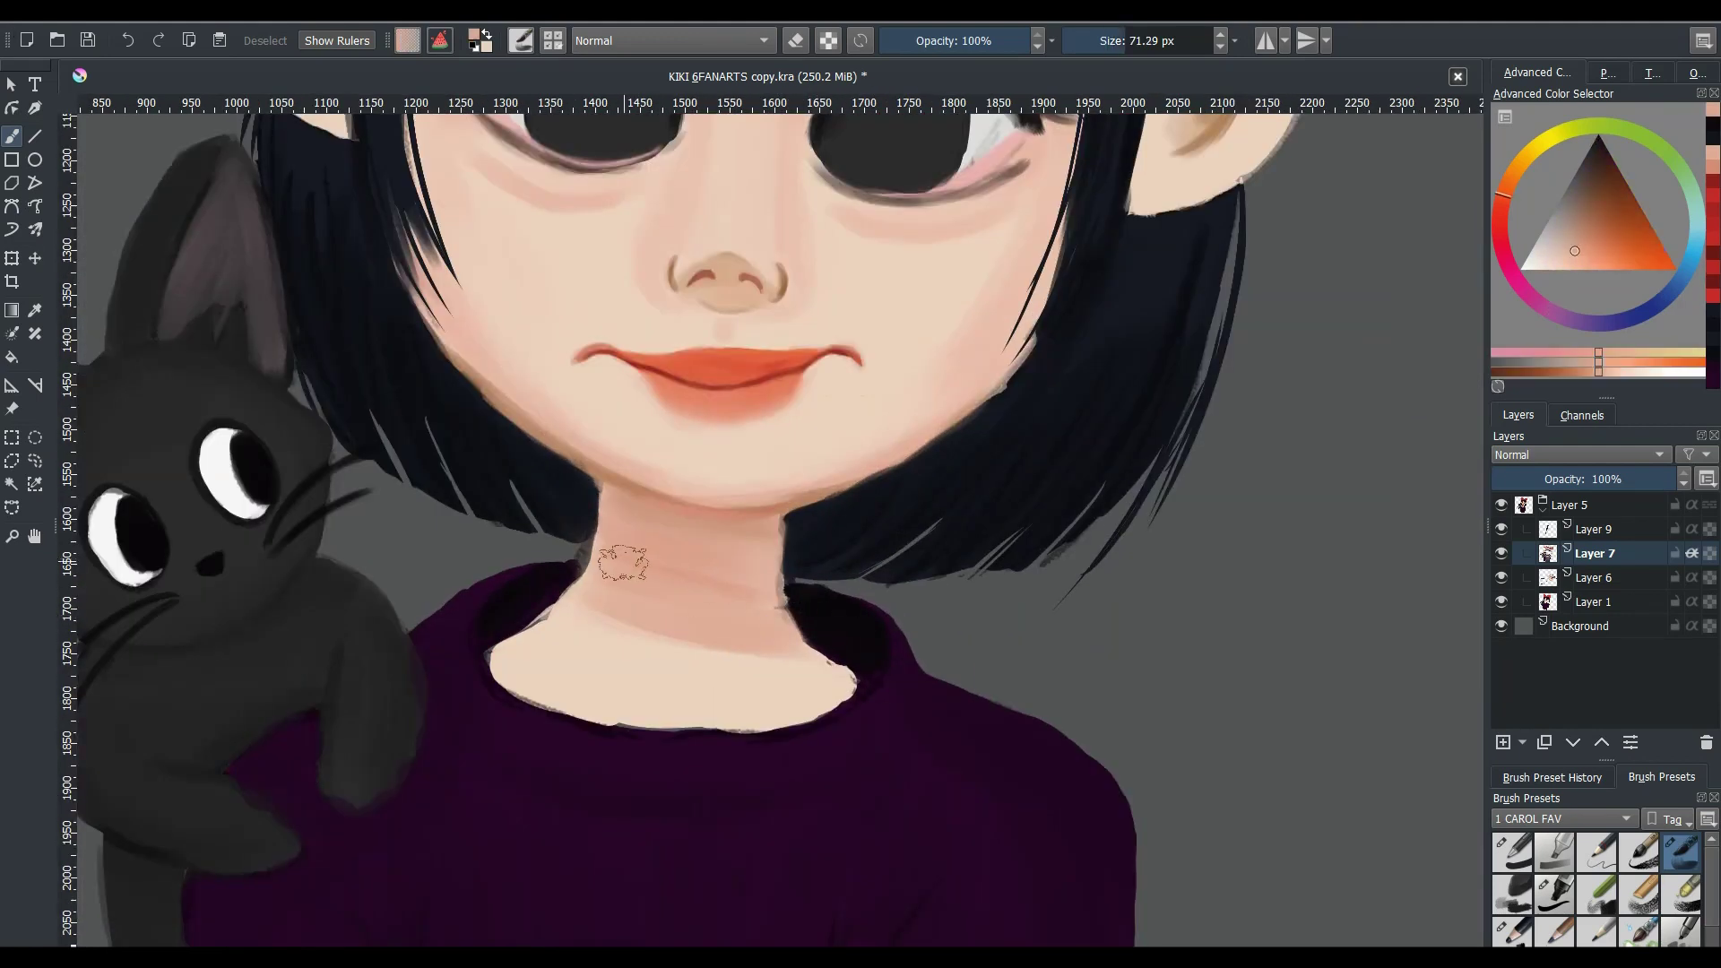
pyautogui.press(']')
pyautogui.press(']')
pyautogui.press(']')
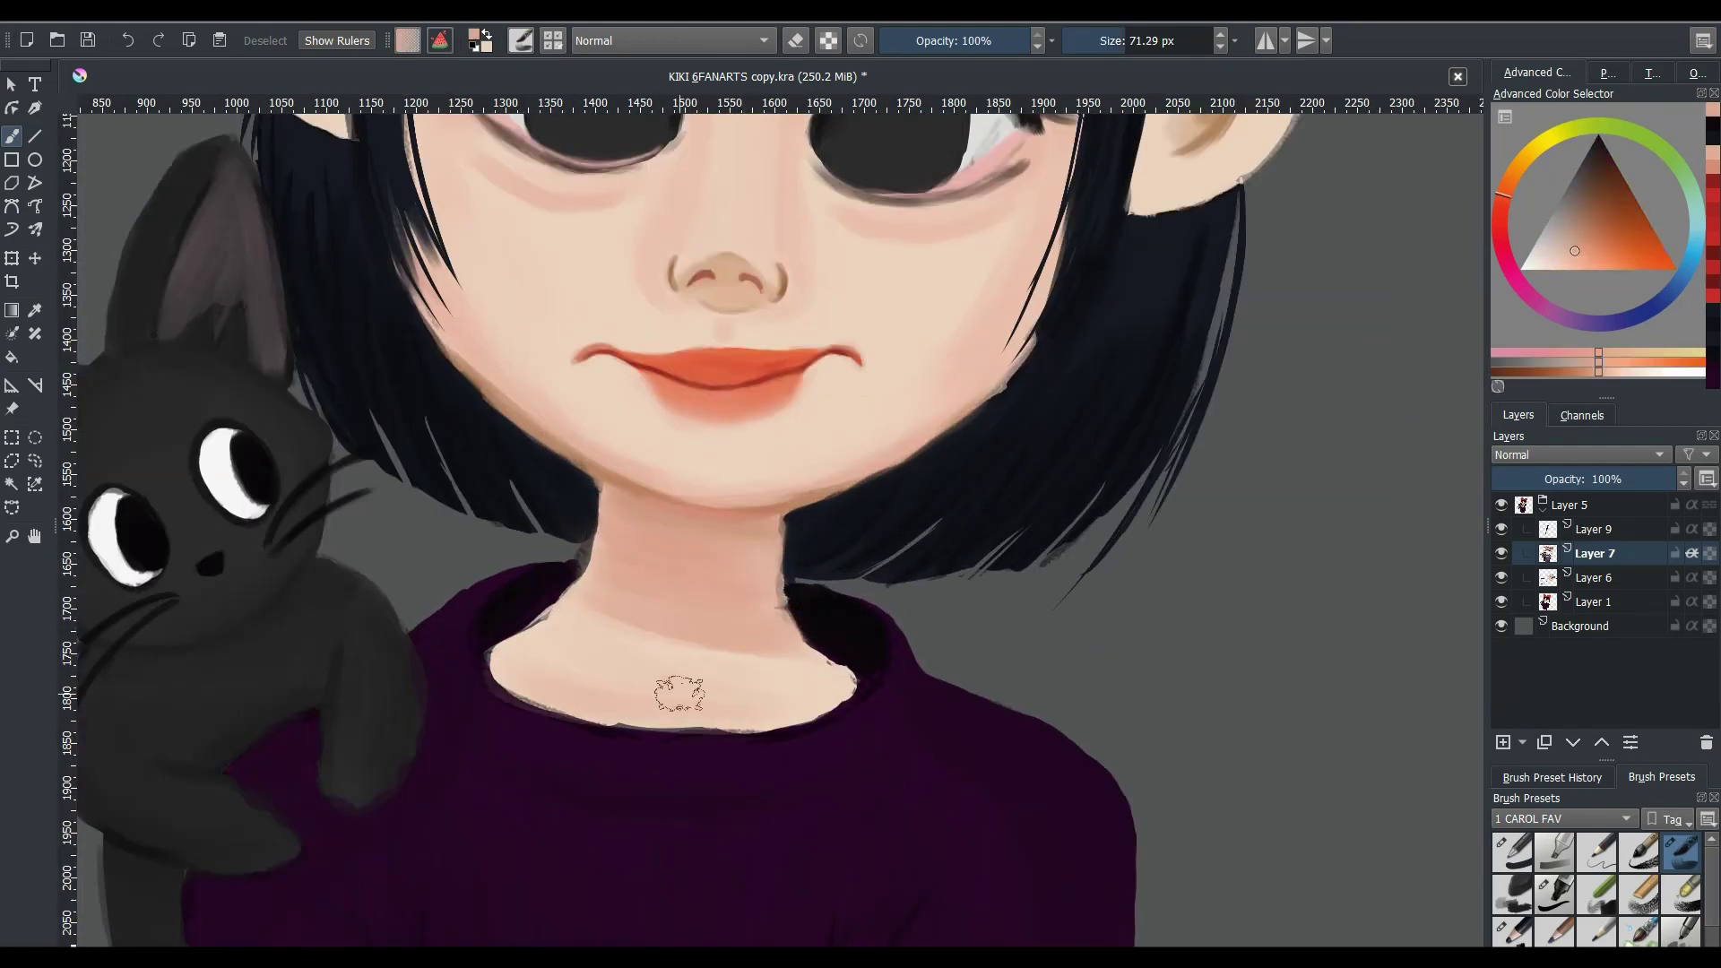
# - Pick a warmer orange skin tone and shade the neck just under the chin
pyautogui.keyDown('ctrl'); pyautogui.click(664, 642); pyautogui.keyUp('ctrl')
pyautogui.scroll(-2, 687, 745)
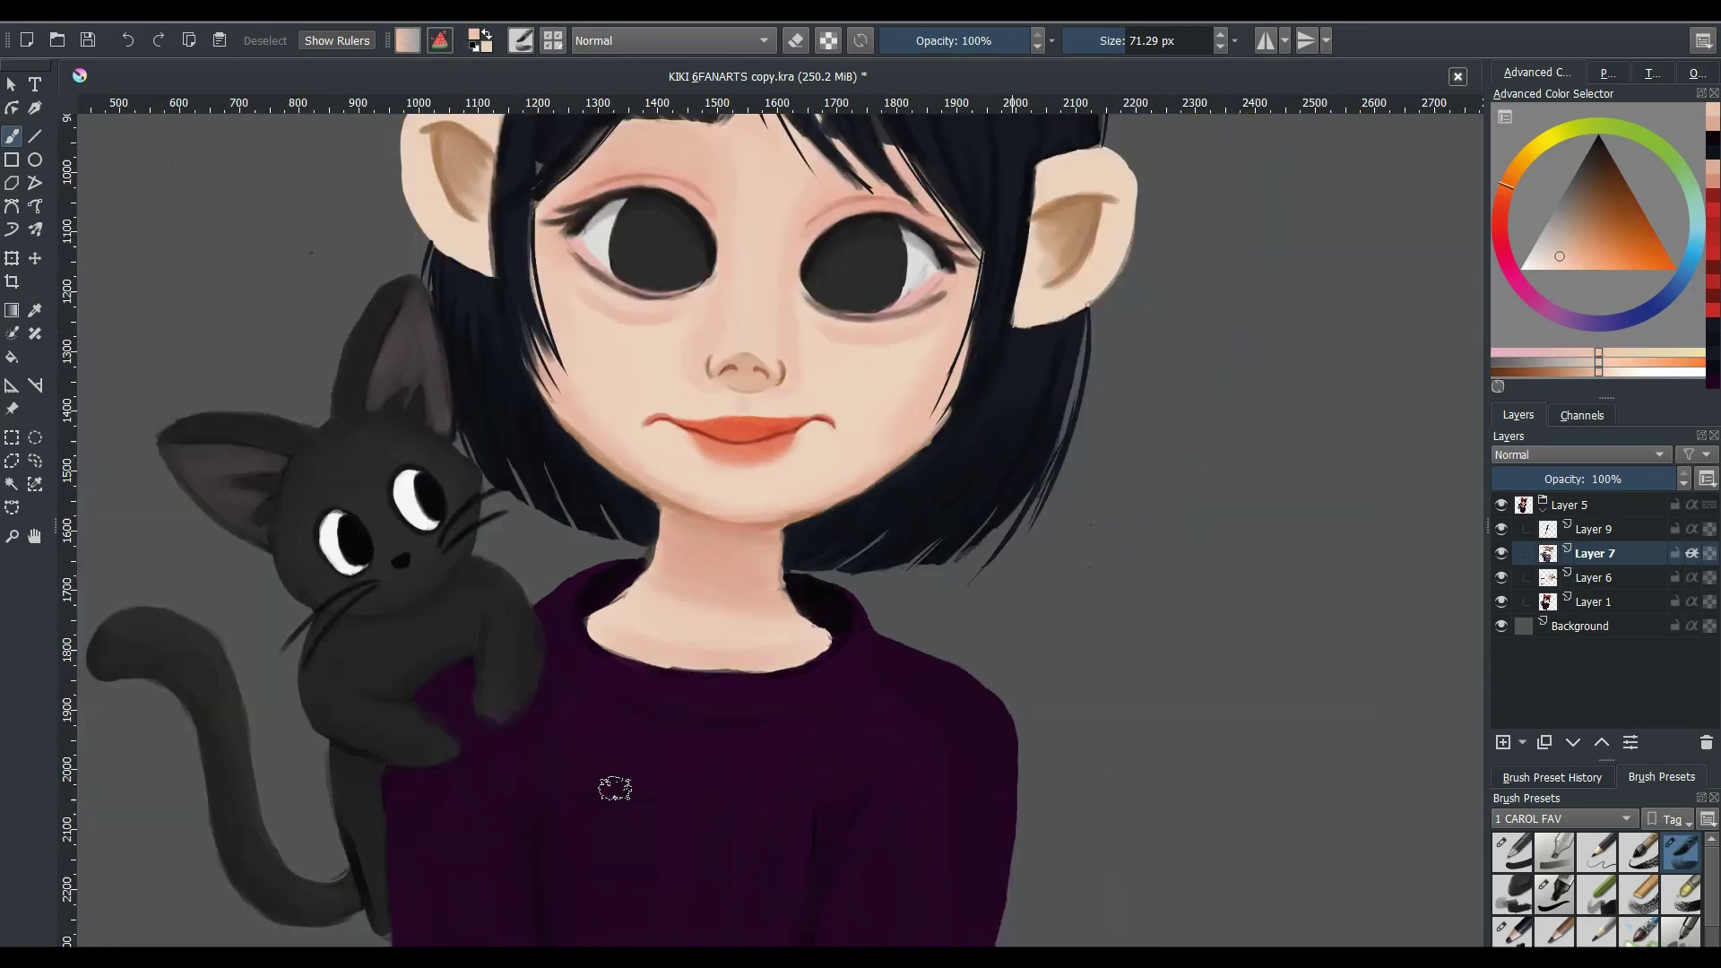
pyautogui.scroll(-2, 655, 762)
pyautogui.scroll(3, 610, 780)
pyautogui.scroll(3, 519, 889)
pyautogui.keyDown('ctrl'); pyautogui.click(692, 519); pyautogui.keyUp('ctrl')
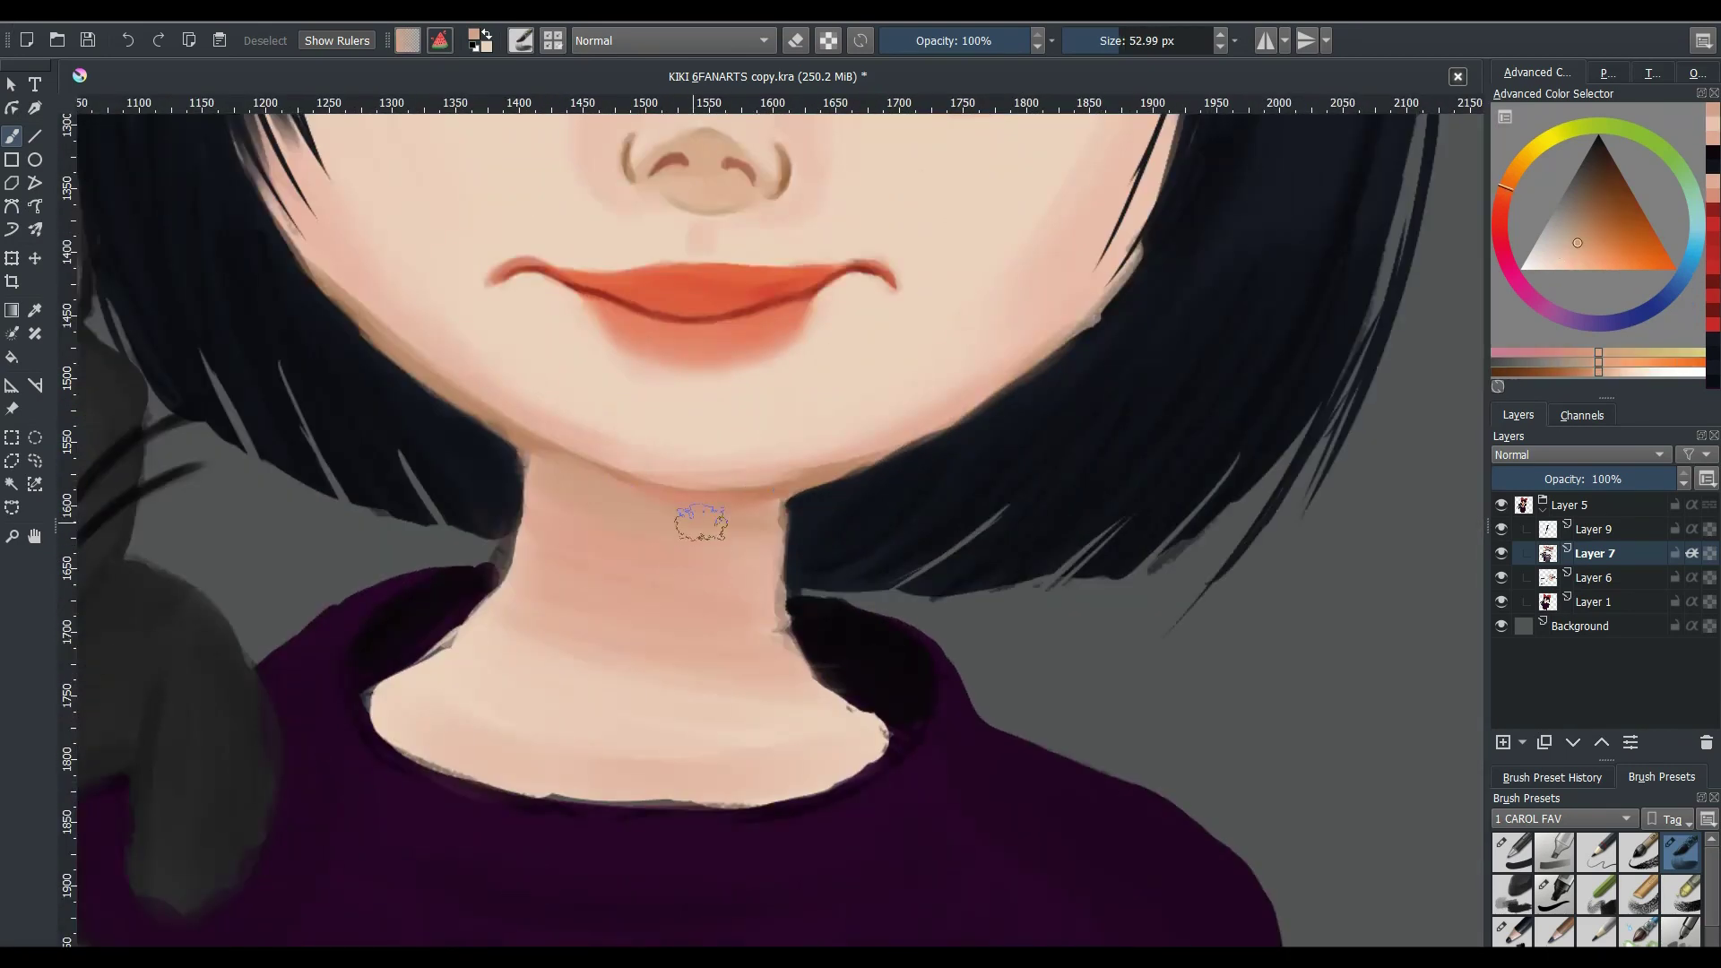
pyautogui.moveTo(700, 512); pyautogui.dragTo(530, 523)
pyautogui.press('[')
# - Brush more orange shading across the neck with a smaller brush
pyautogui.scroll(-3, 670, 589)
pyautogui.scroll(-1, 670, 589)
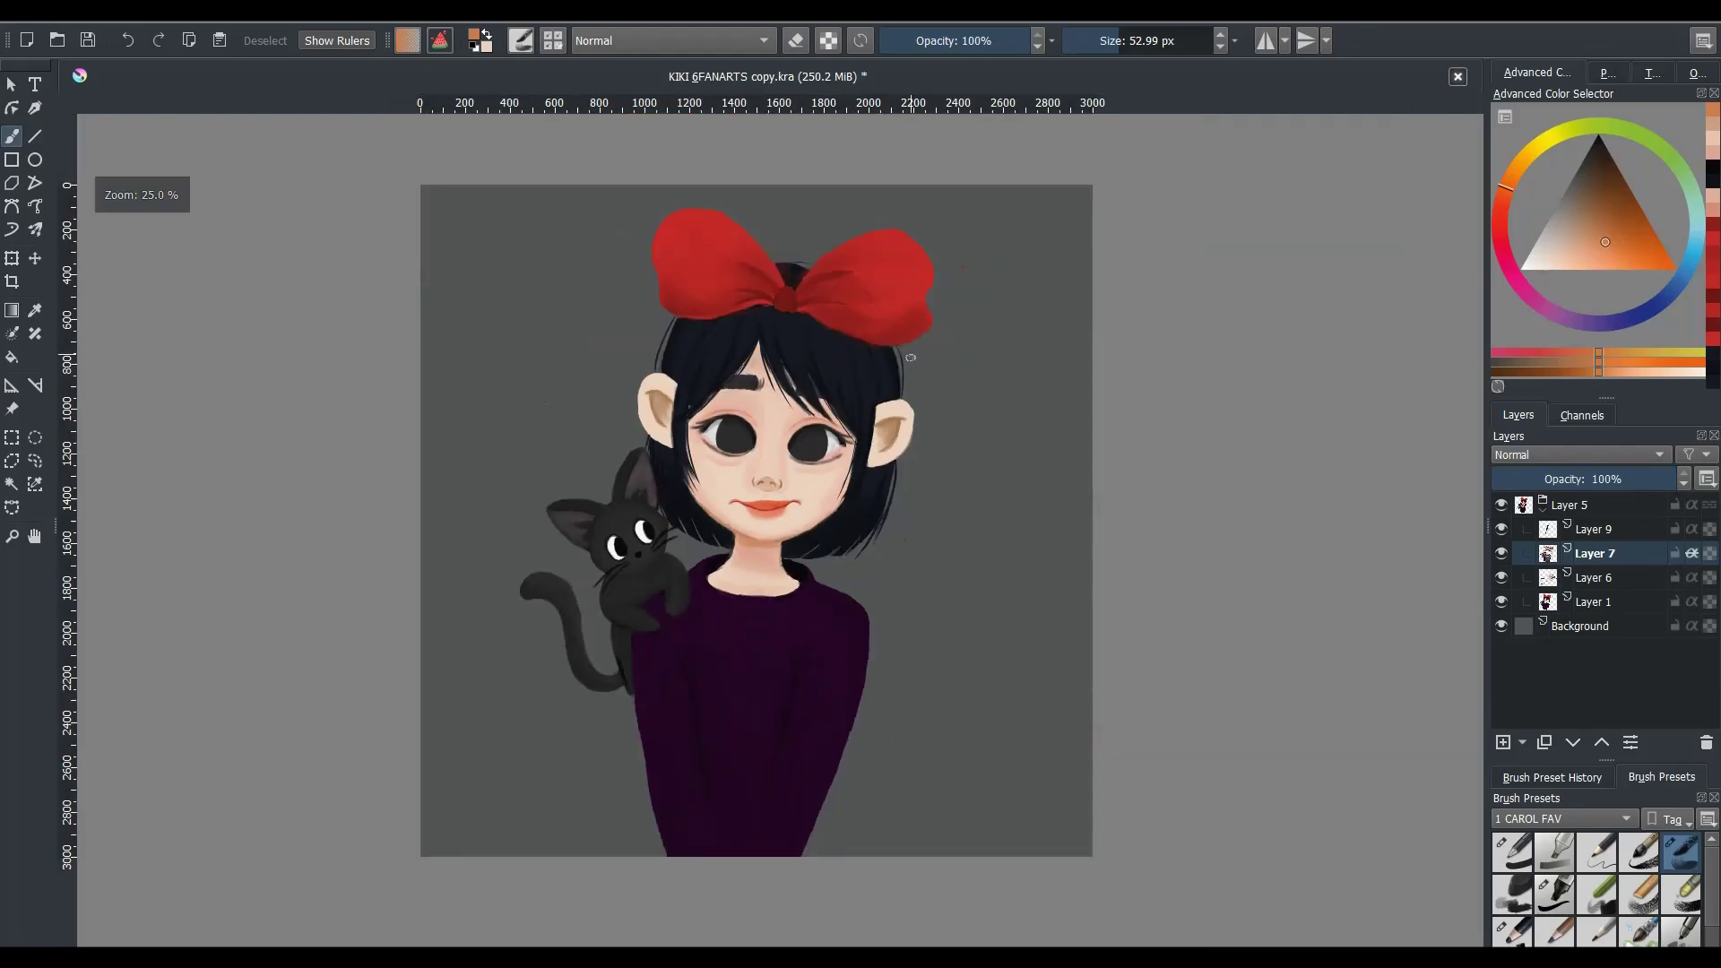
pyautogui.scroll(3, 750, 550)
pyautogui.moveTo(750, 551); pyautogui.dragTo(671, 532)
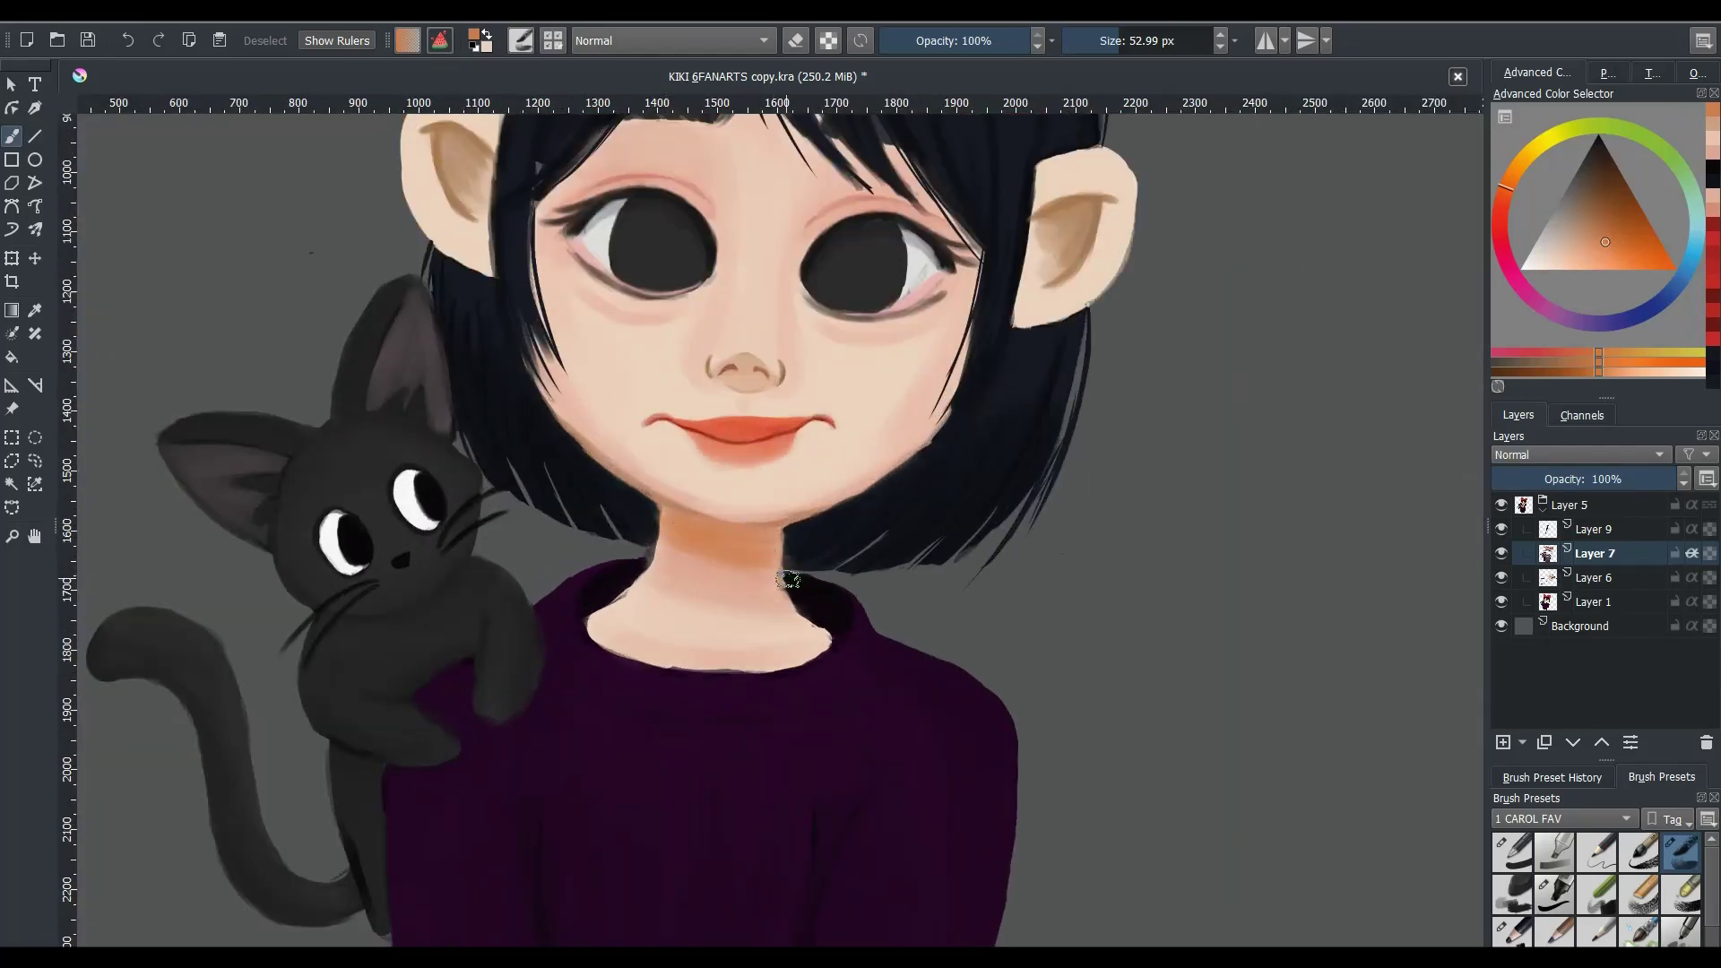
pyautogui.scroll(3, 628, 459)
pyautogui.keyDown('ctrl'); pyautogui.click(635, 510); pyautogui.keyUp('ctrl')
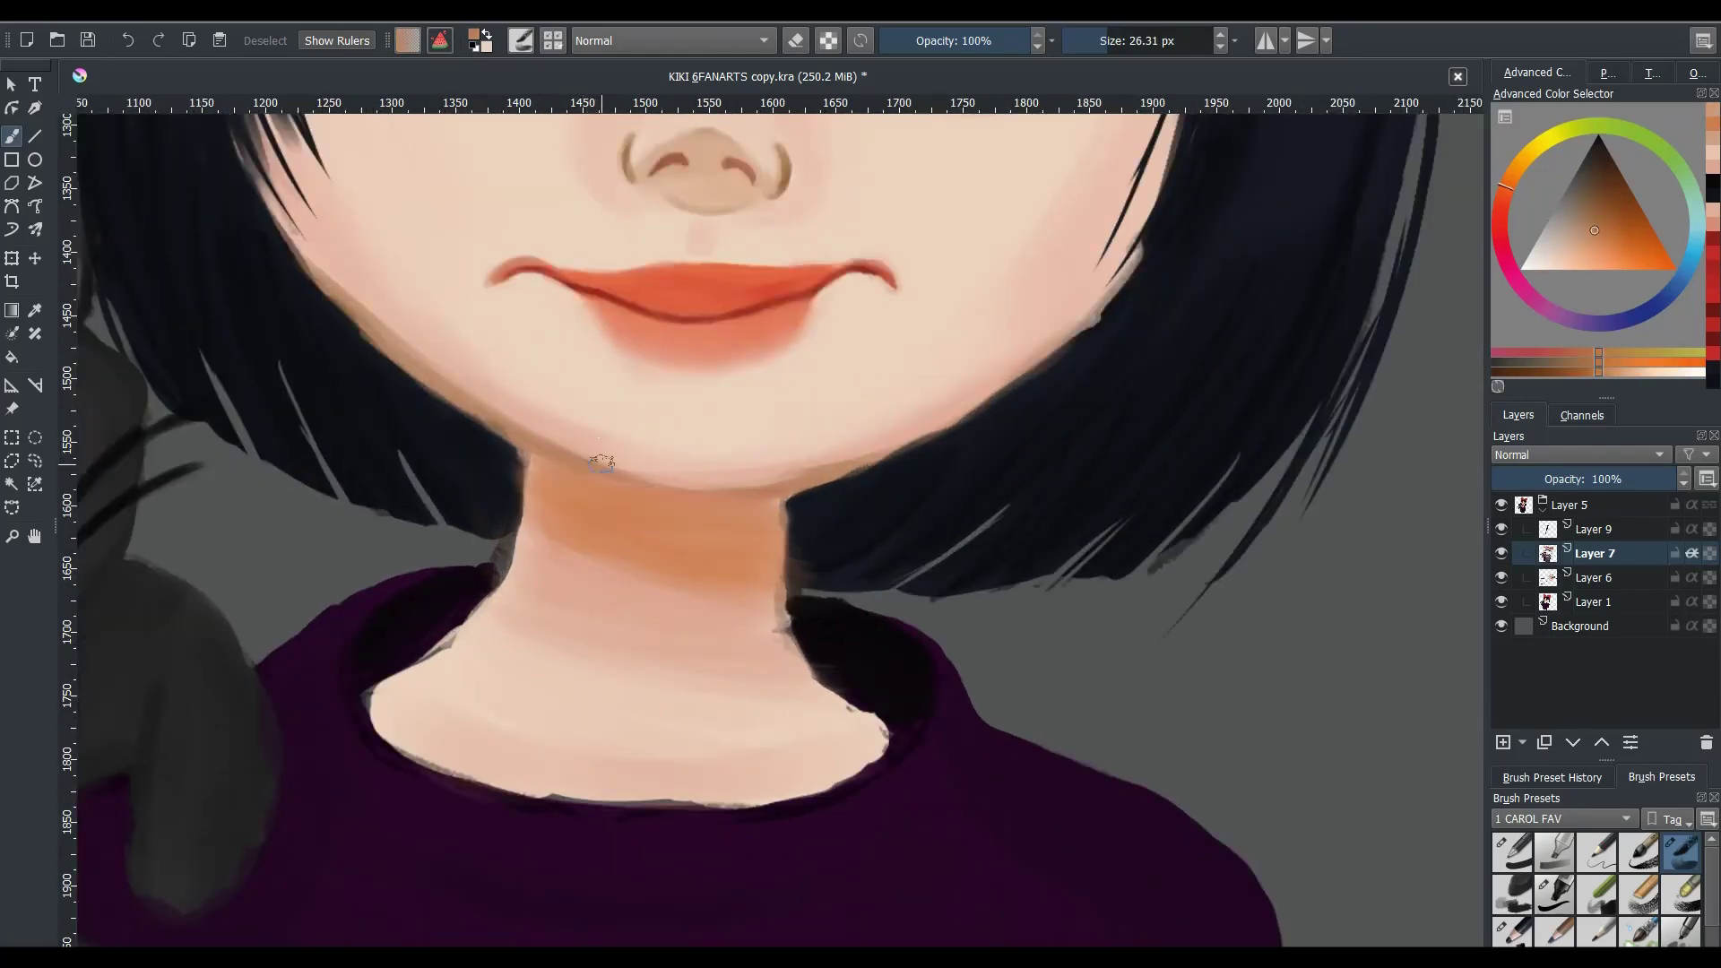
pyautogui.press('[')
pyautogui.press('[')
pyautogui.press('[')
pyautogui.scroll(-3, 607, 730)
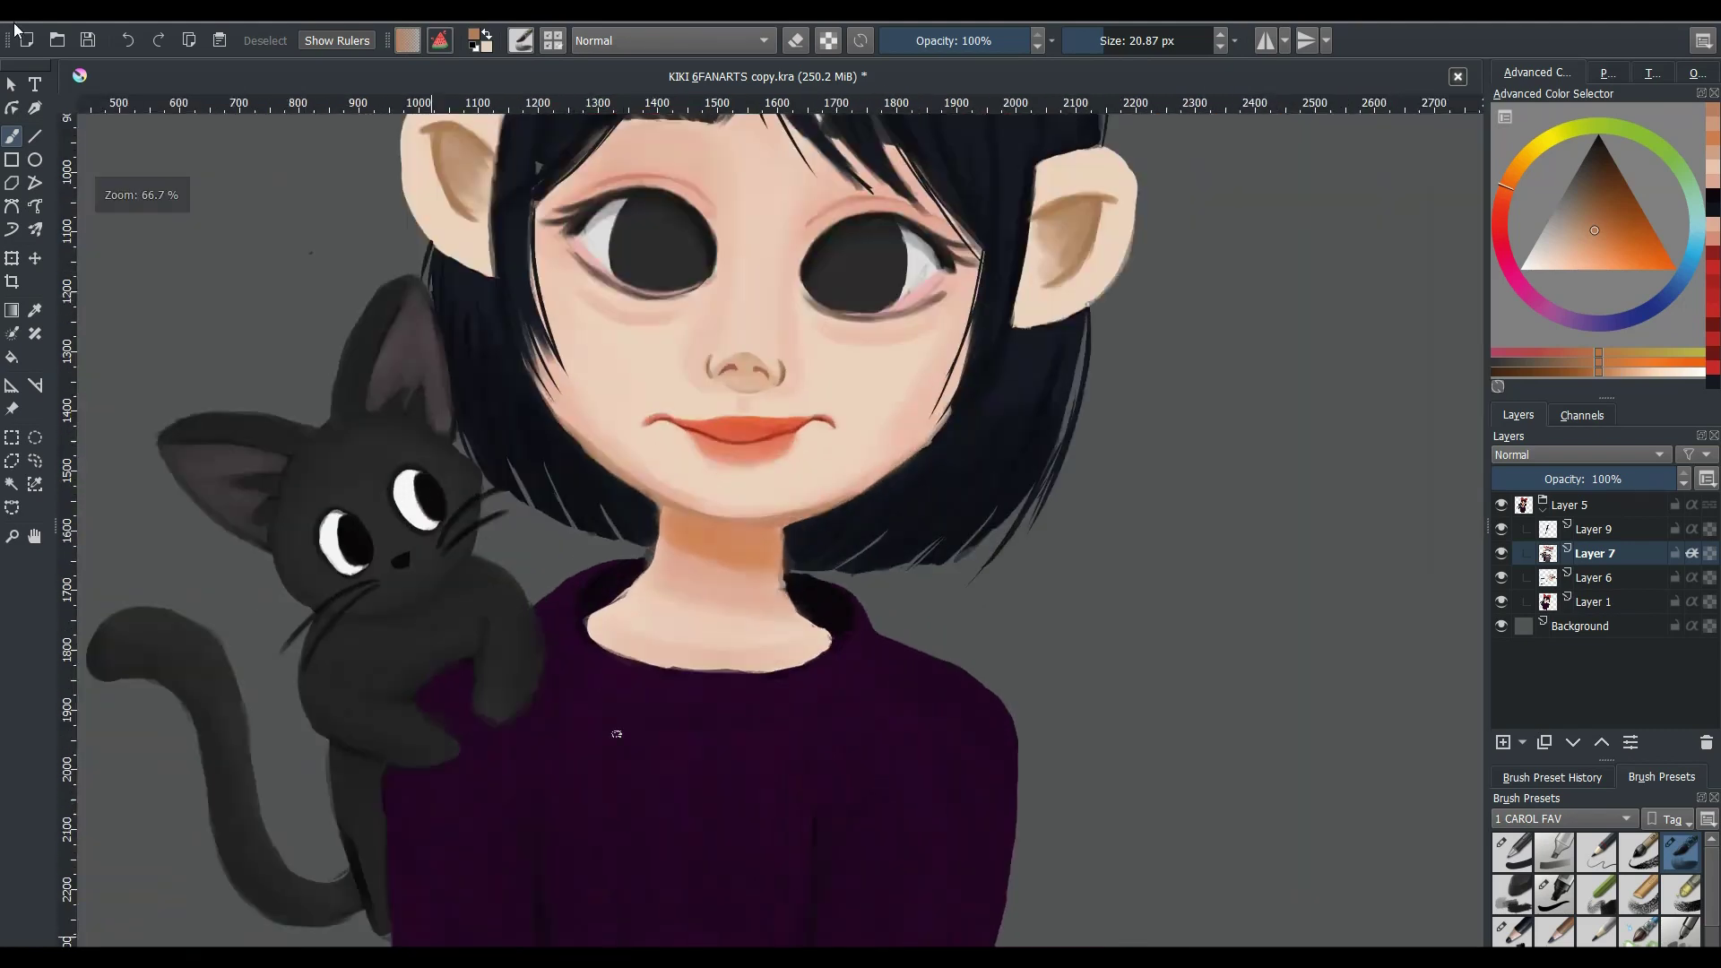
pyautogui.scroll(2, 607, 730)
# - Switch to a paler, muted skin tone for the neck and save the painting
pyautogui.click(1602, 357)
pyautogui.keyDown('ctrl'); pyautogui.click(685, 583); pyautogui.keyUp('ctrl')
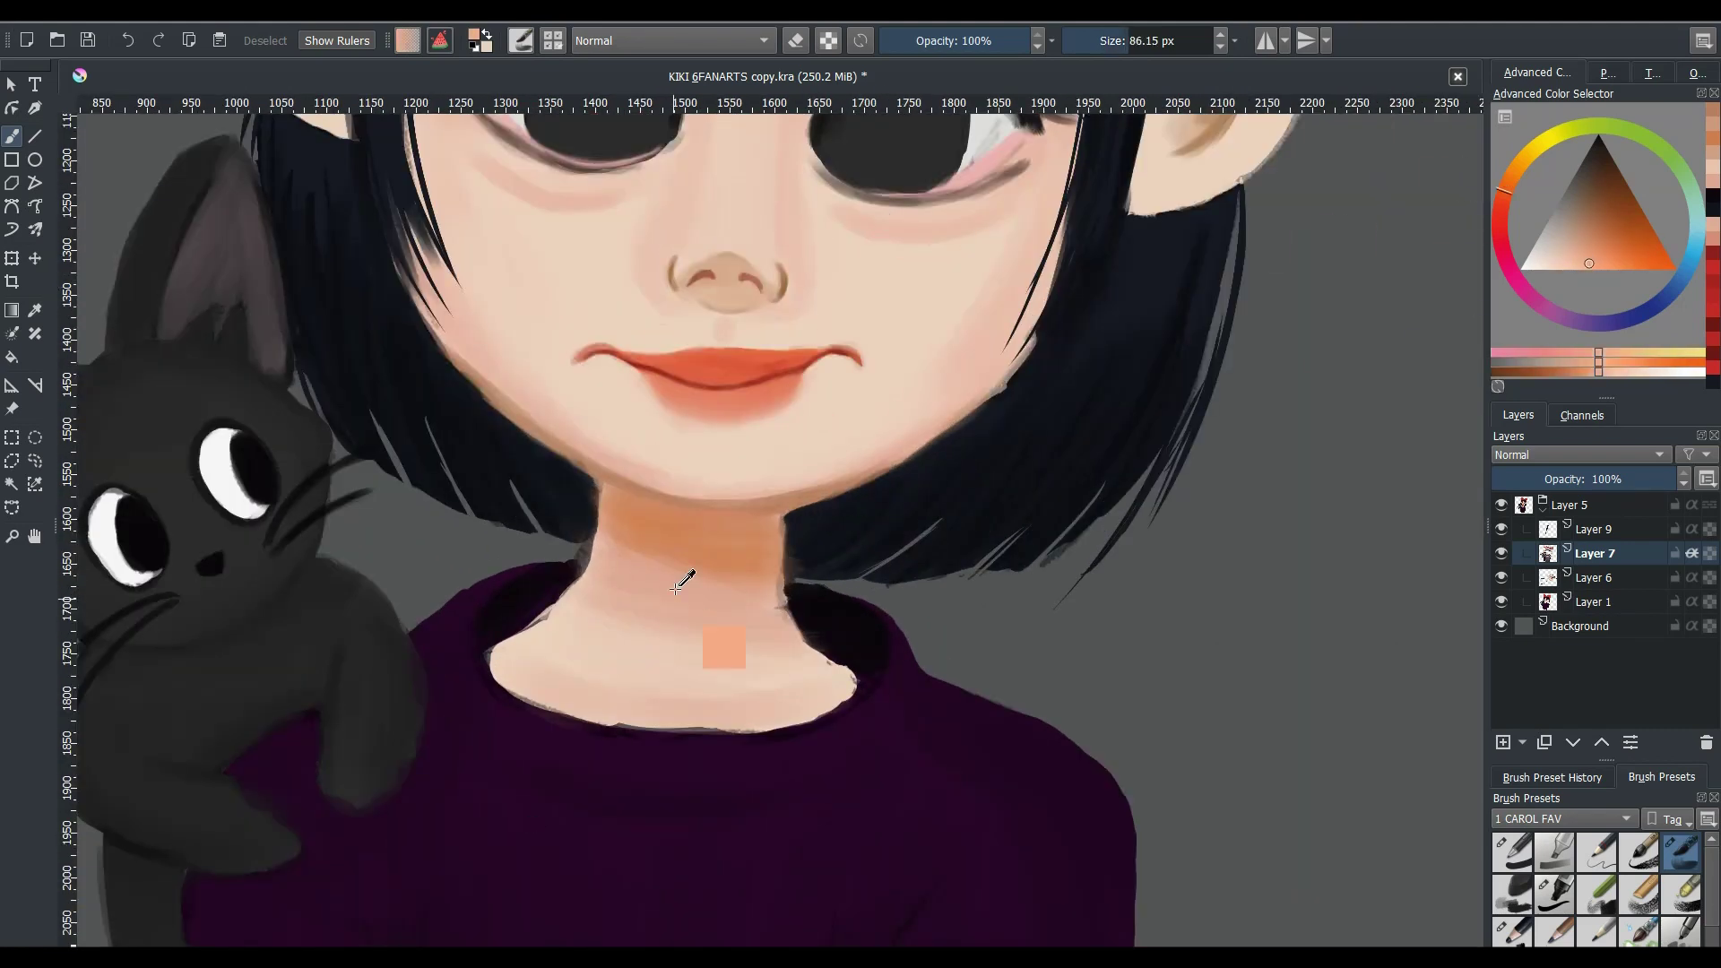
pyautogui.keyDown('ctrl'); pyautogui.click(816, 551); pyautogui.keyUp('ctrl')
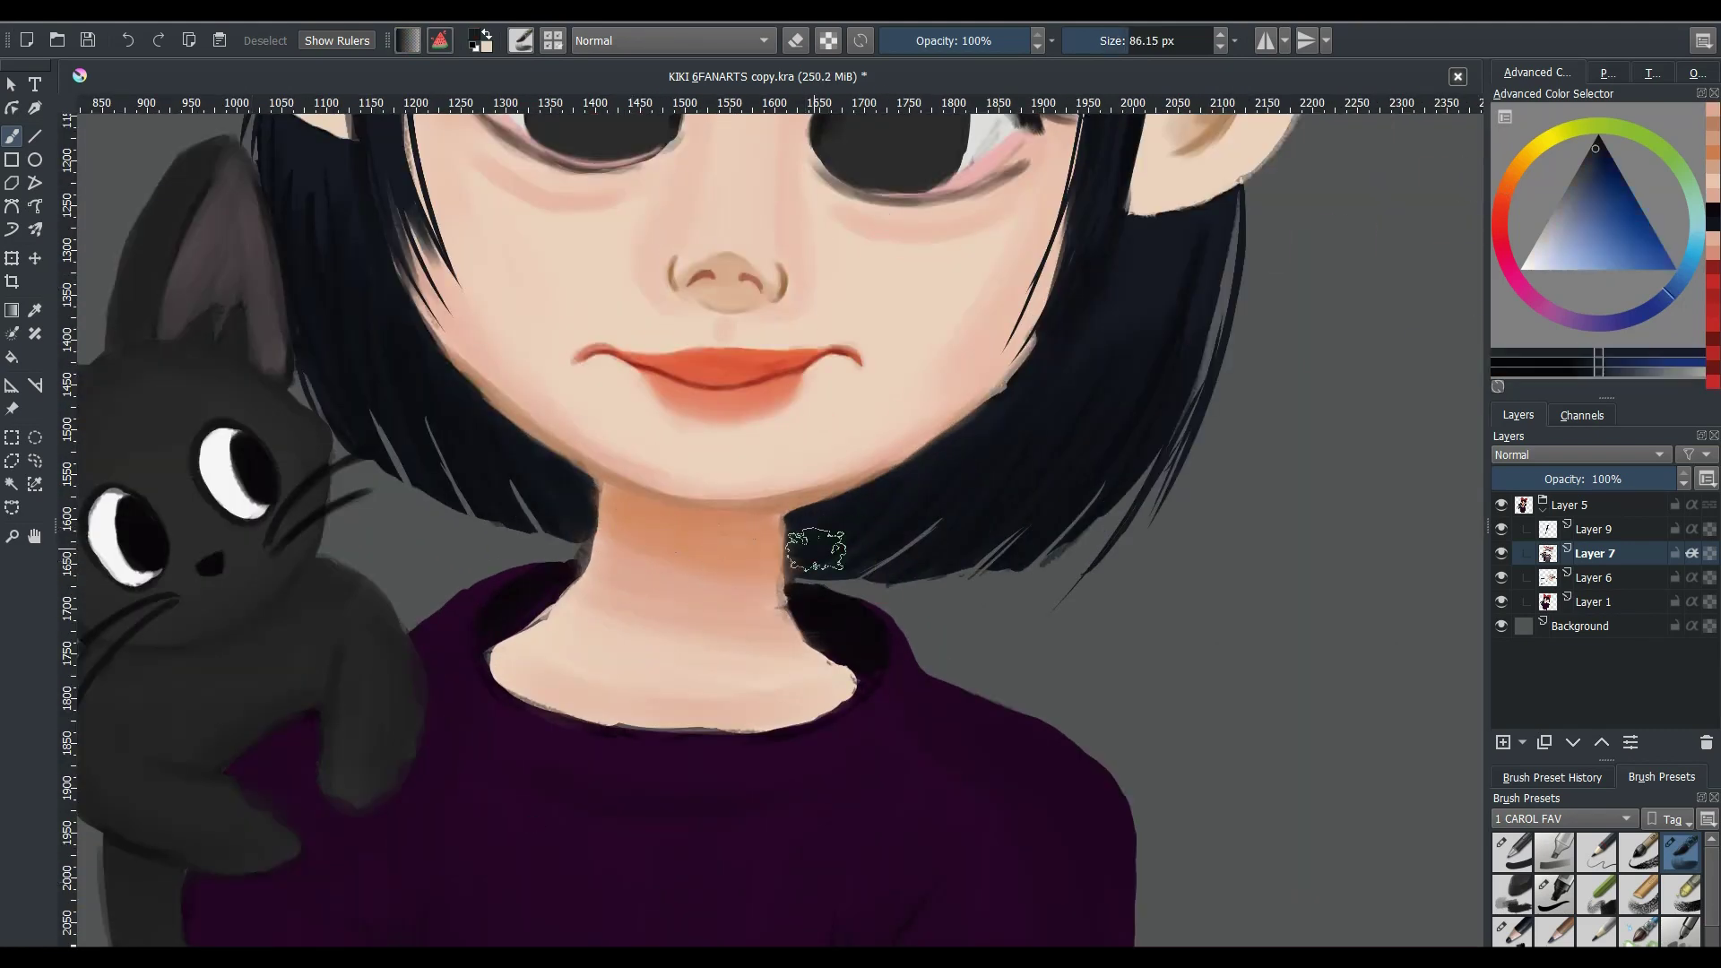
pyautogui.moveTo(816, 552); pyautogui.dragTo(794, 560)
pyautogui.press('-')
pyautogui.press('-')
pyautogui.press('-')
pyautogui.hotkey('ctrl', 's')
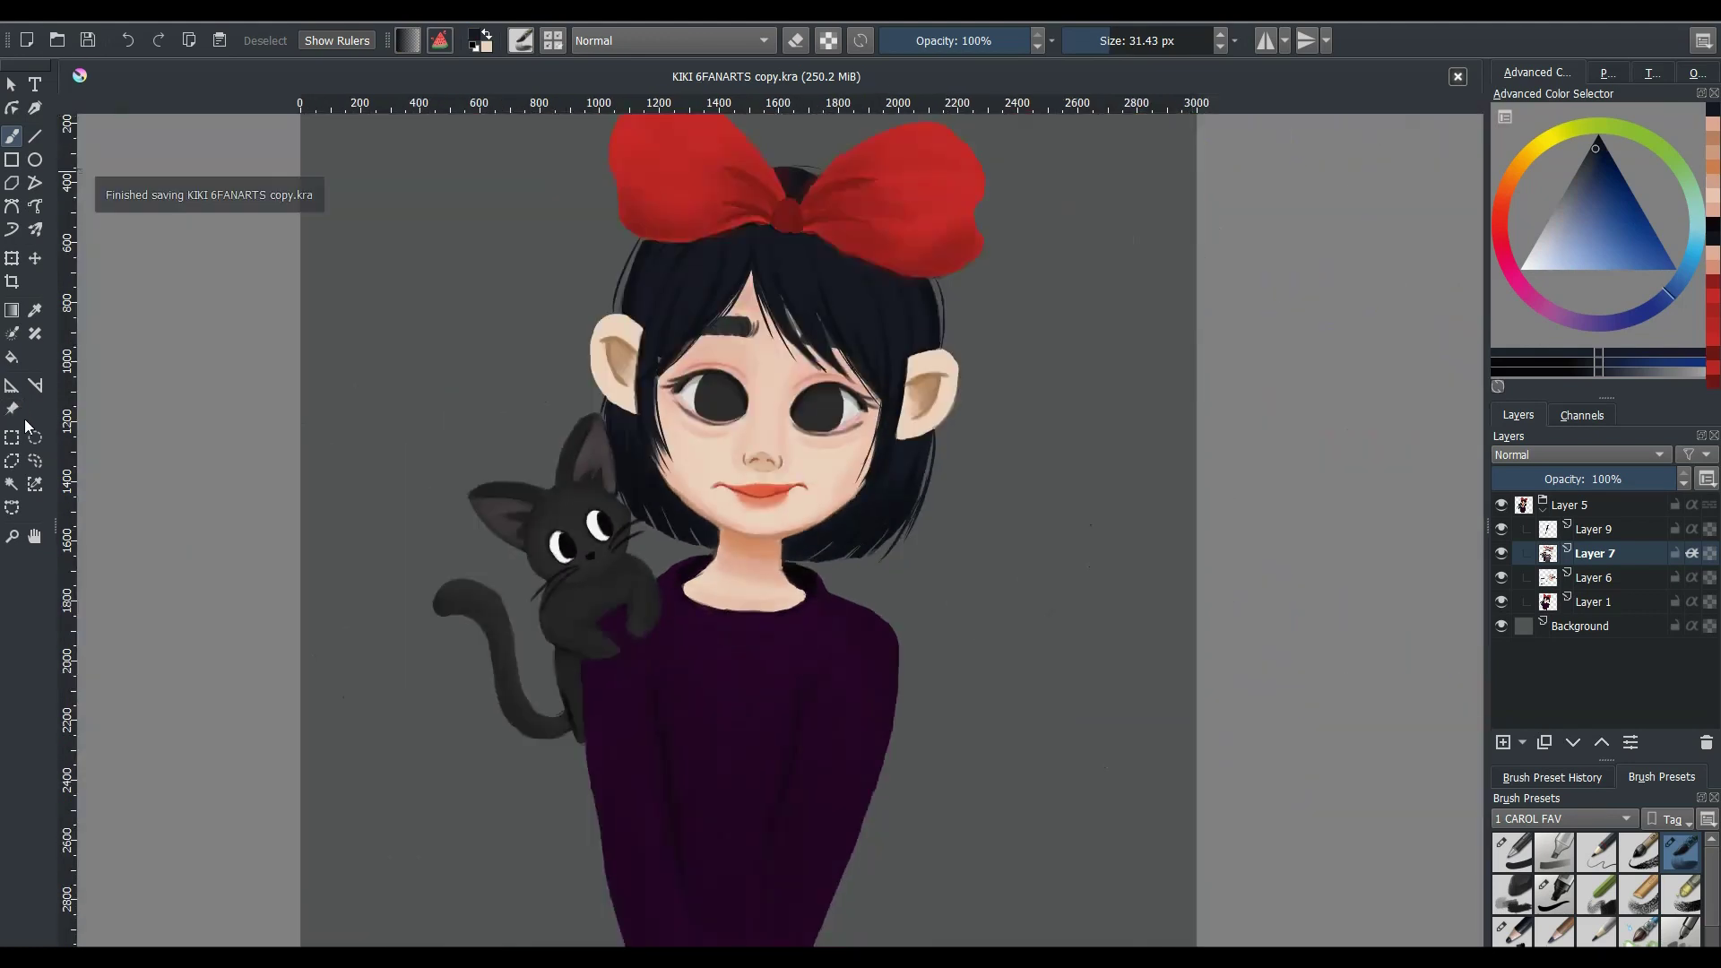
# - Tint the inside of the left ear with tan and lighter skin tones, then save again
pyautogui.moveTo(814, 222); pyautogui.dragTo(805, 267)
pyautogui.press('+')
pyautogui.press('+')
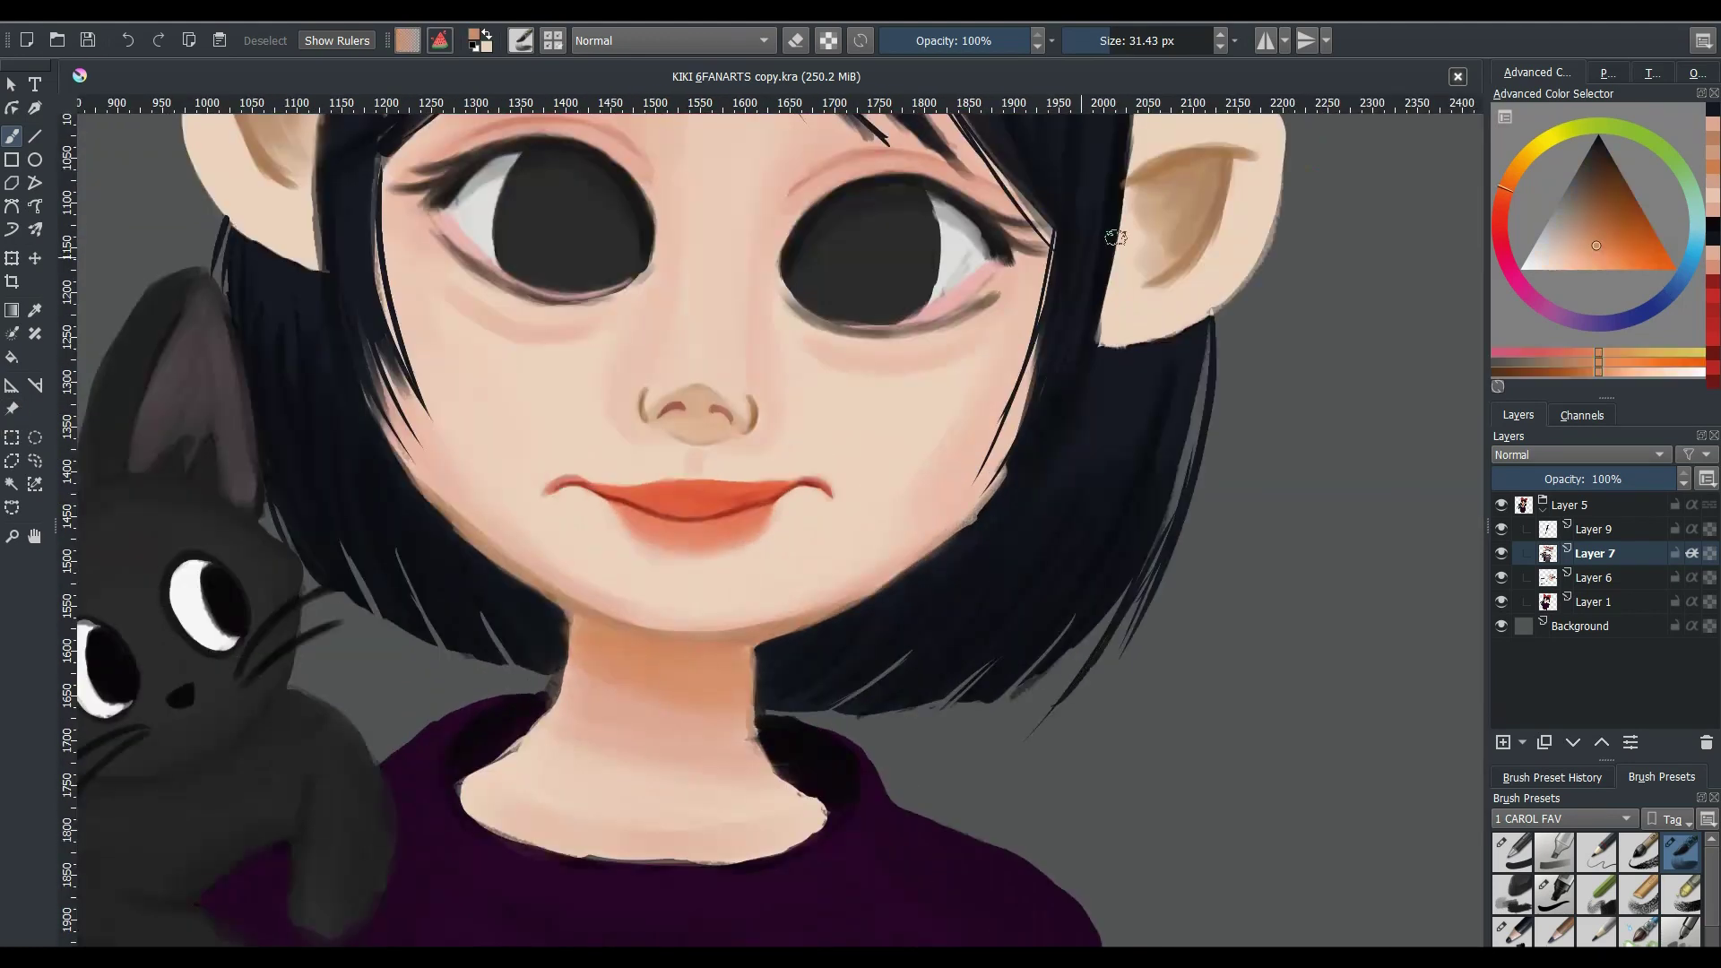
pyautogui.keyDown('ctrl'); pyautogui.click(1116, 238); pyautogui.keyUp('ctrl')
pyautogui.press('+')
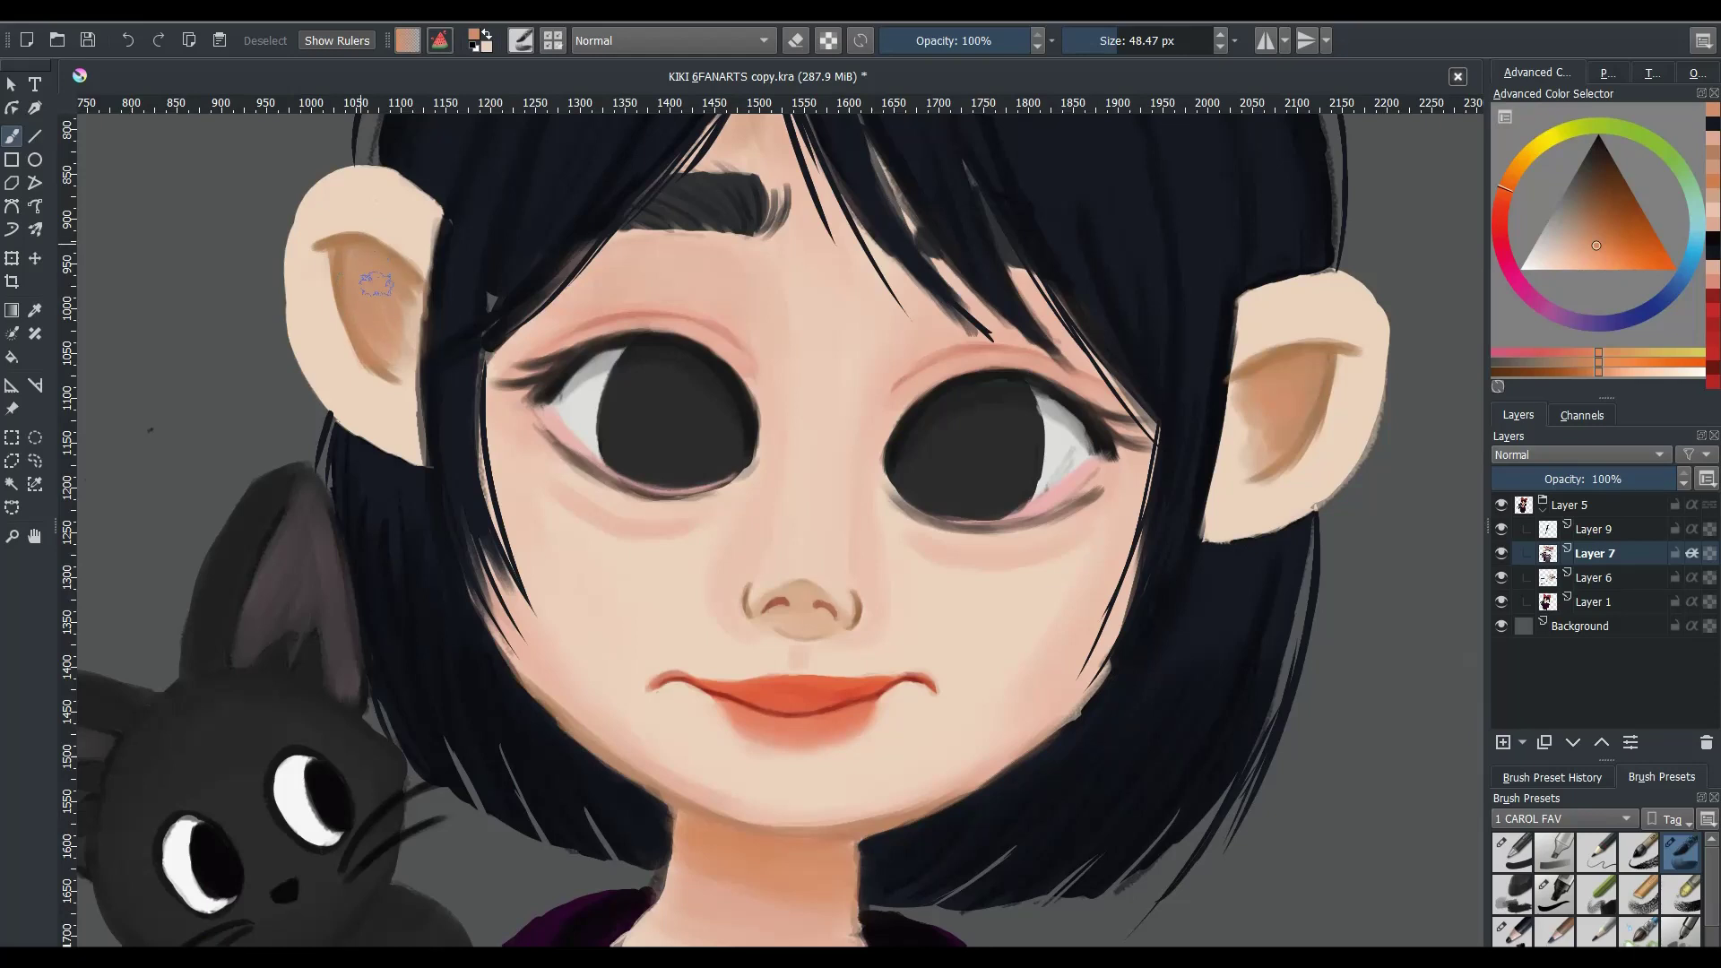
pyautogui.moveTo(398, 401); pyautogui.dragTo(326, 365)
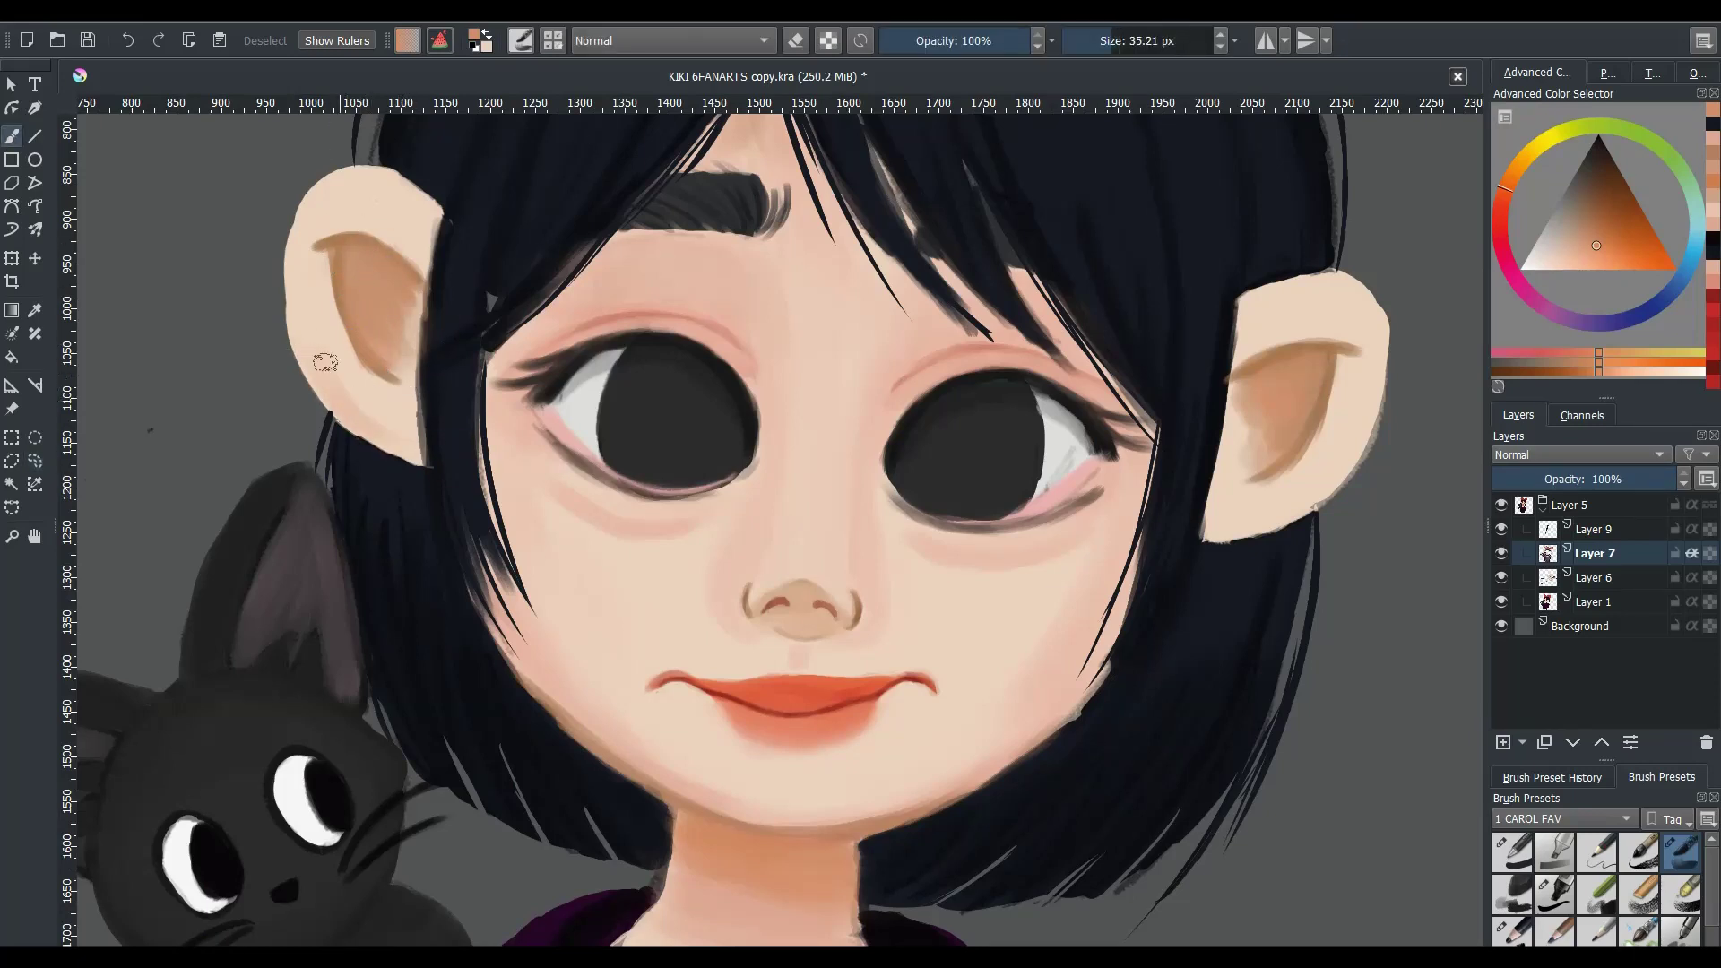
pyautogui.keyDown('ctrl'); pyautogui.click(1282, 466); pyautogui.keyUp('ctrl')
pyautogui.press('-')
pyautogui.press('-')
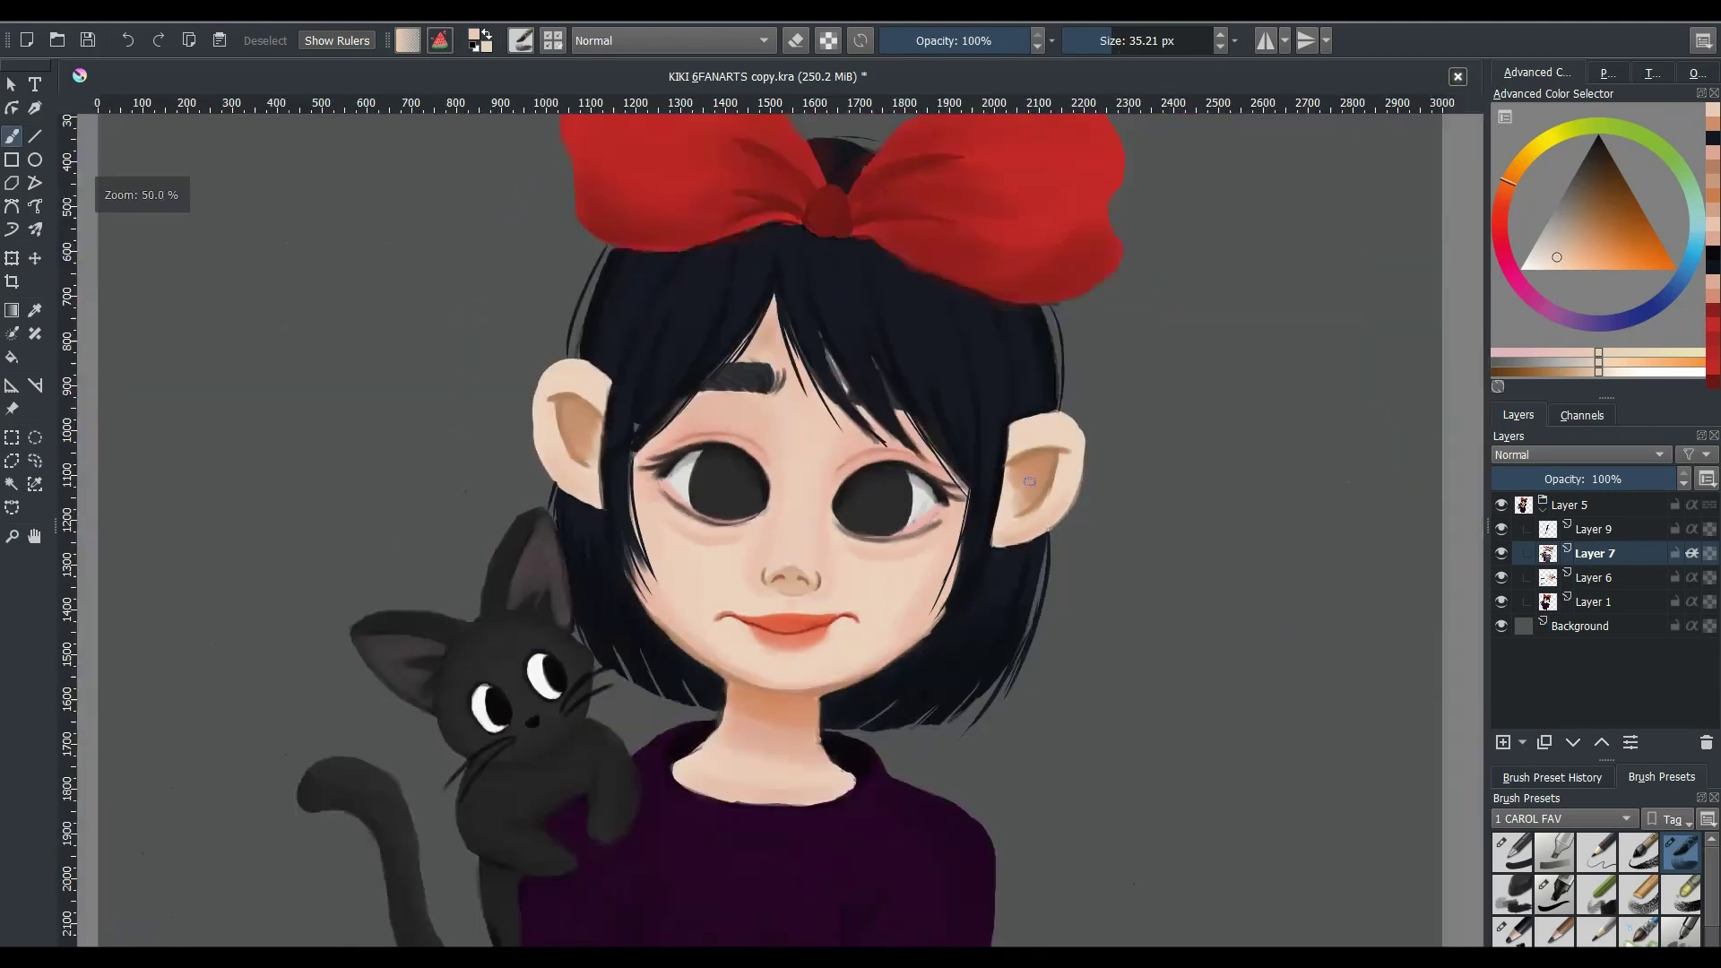
pyautogui.press('-')
pyautogui.press('+')
pyautogui.press('+')
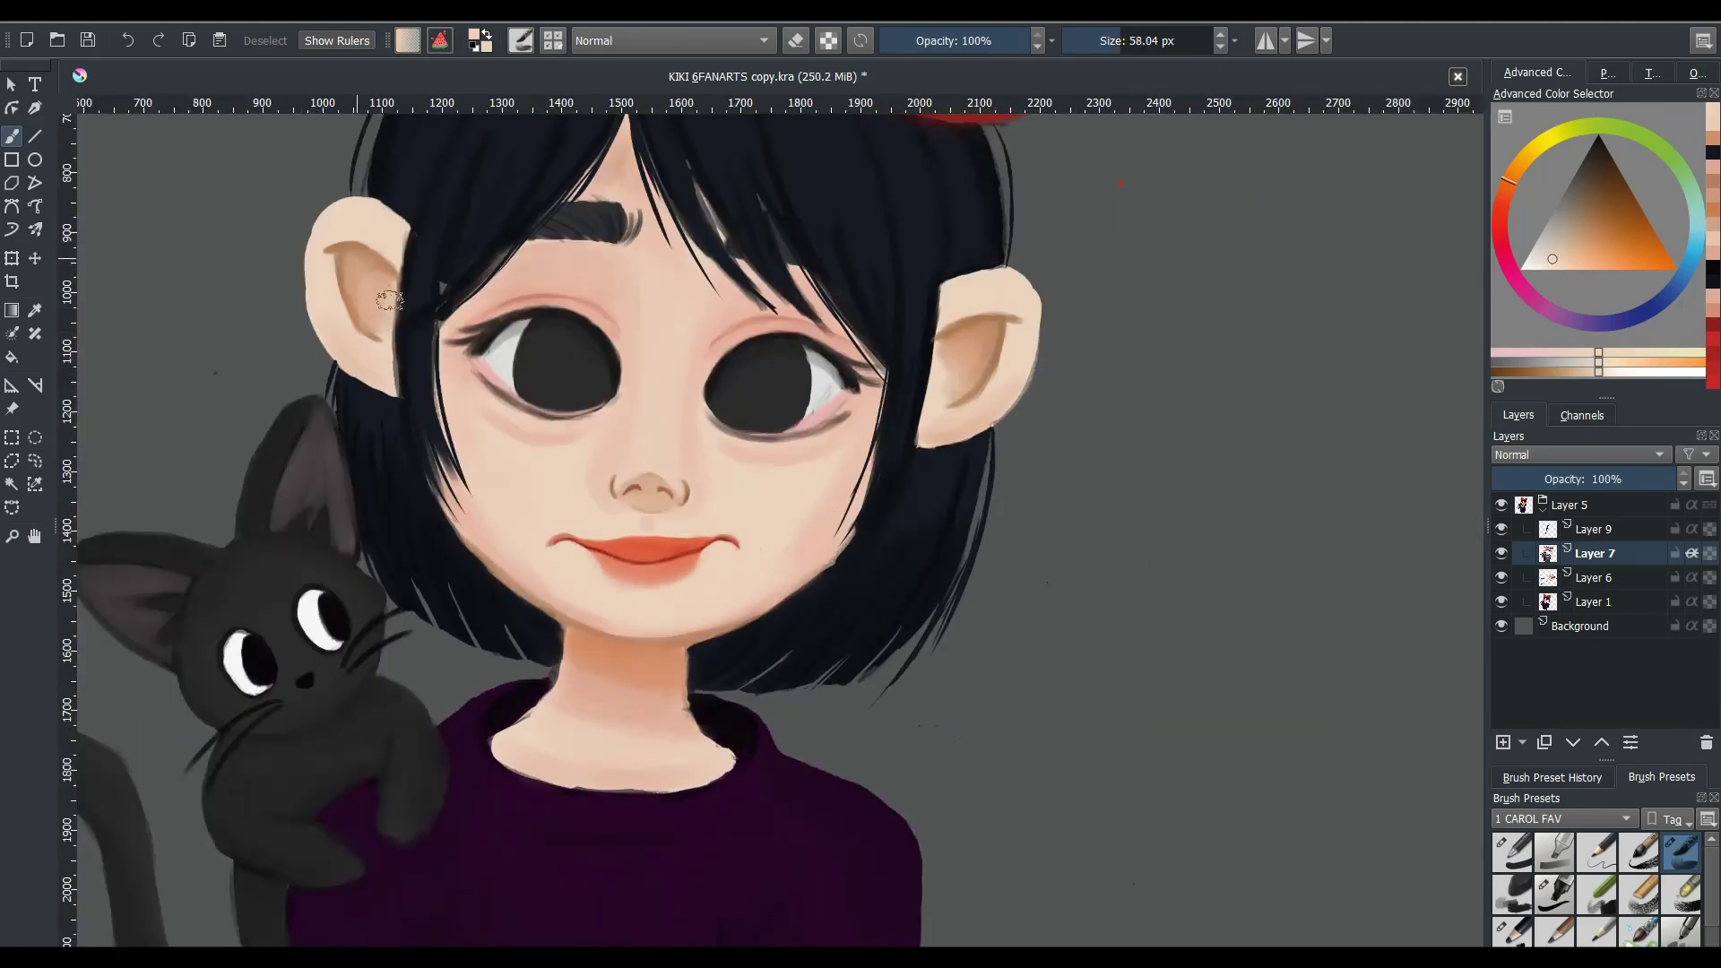
pyautogui.hotkey('ctrl', 's')
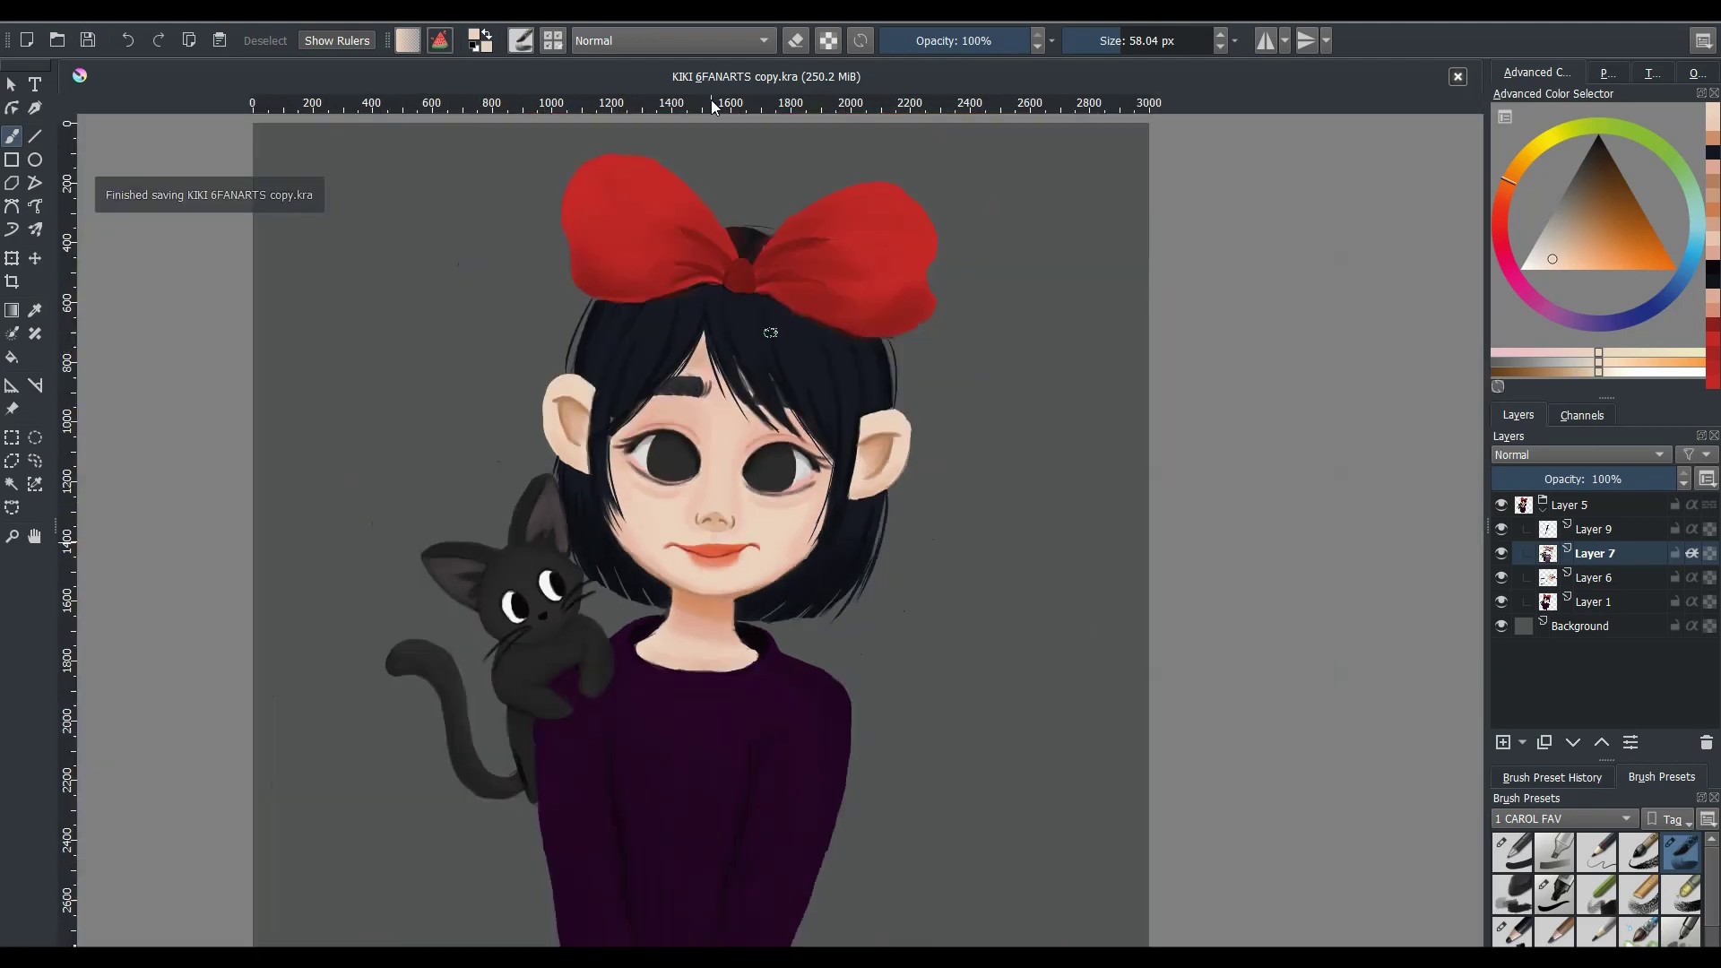
# - Paint dark hair beside the red bow's knot, working on Layer 9
pyautogui.moveTo(784, 490); pyautogui.dragTo(838, 784)
pyautogui.keyDown('ctrl'); pyautogui.click(771, 260); pyautogui.keyUp('ctrl')
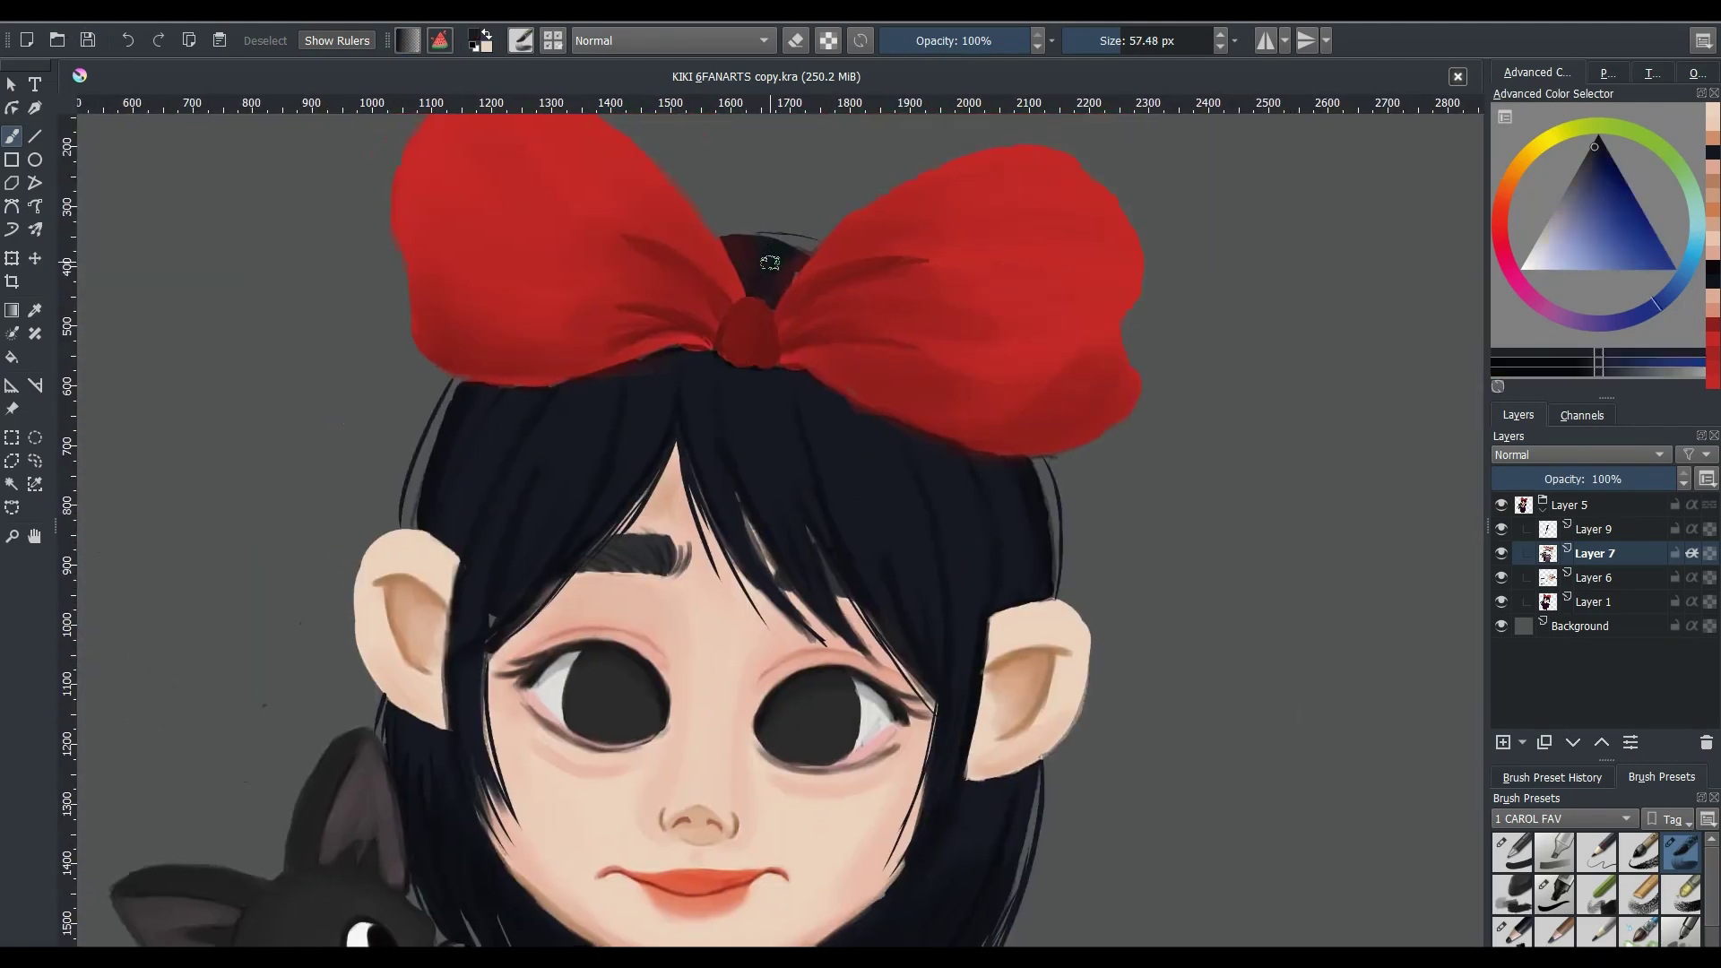
pyautogui.moveTo(757, 284); pyautogui.dragTo(764, 285)
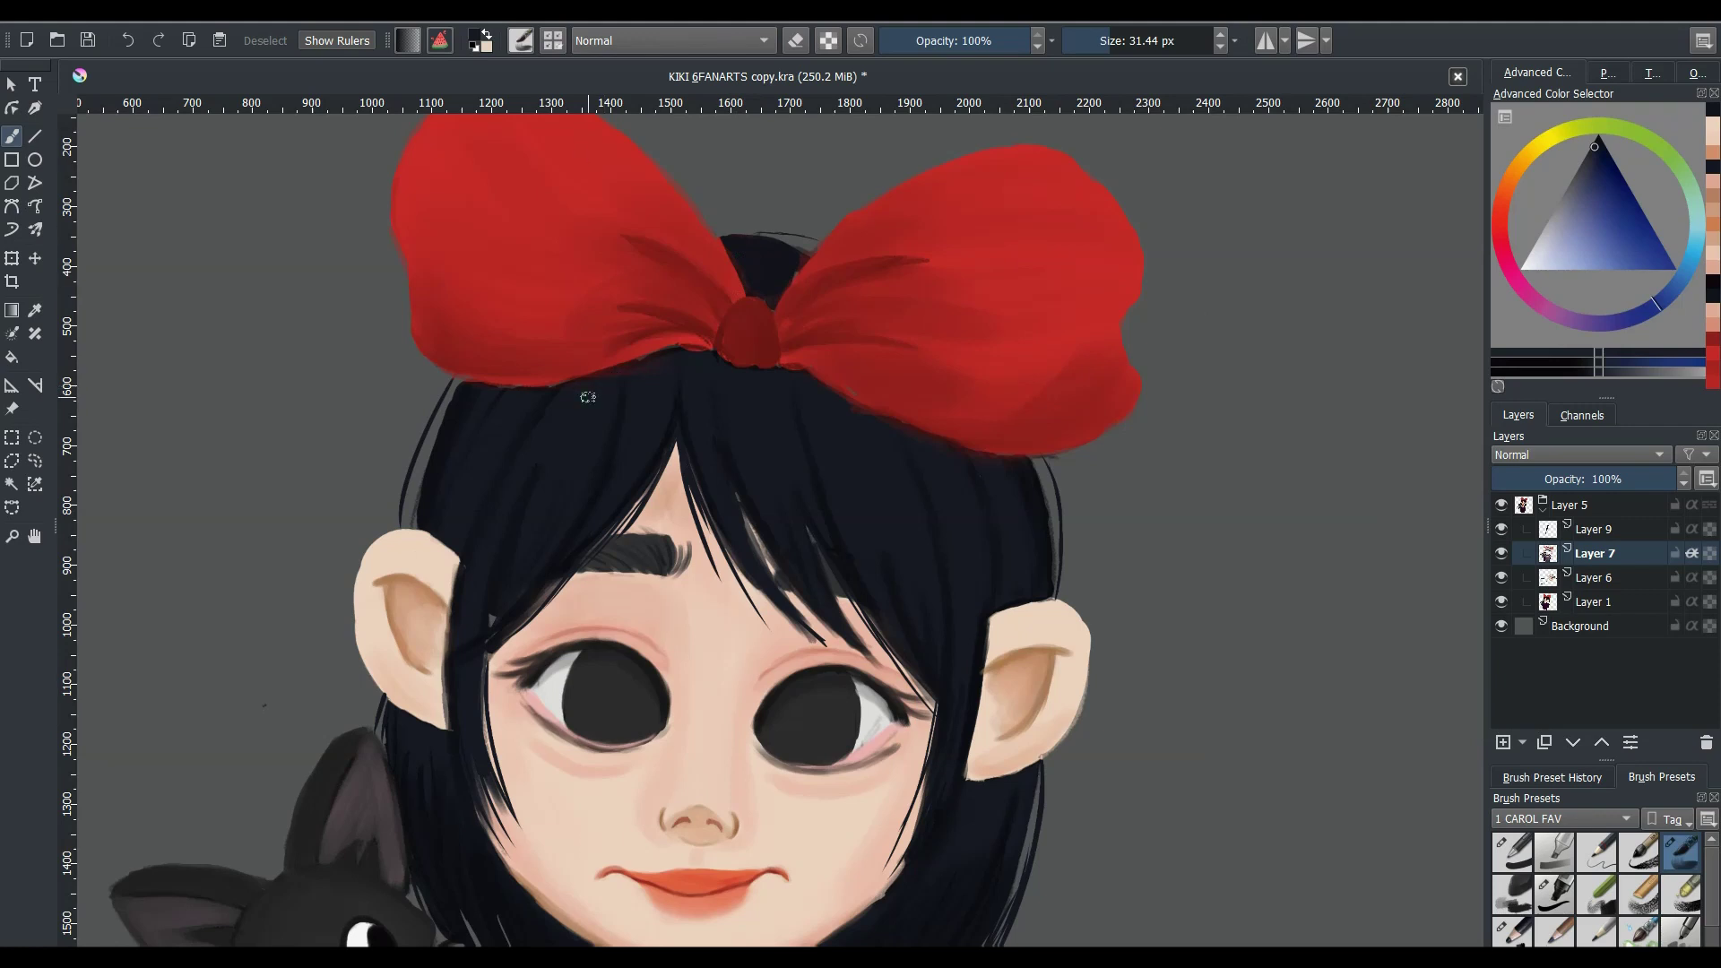
pyautogui.click(1627, 531)
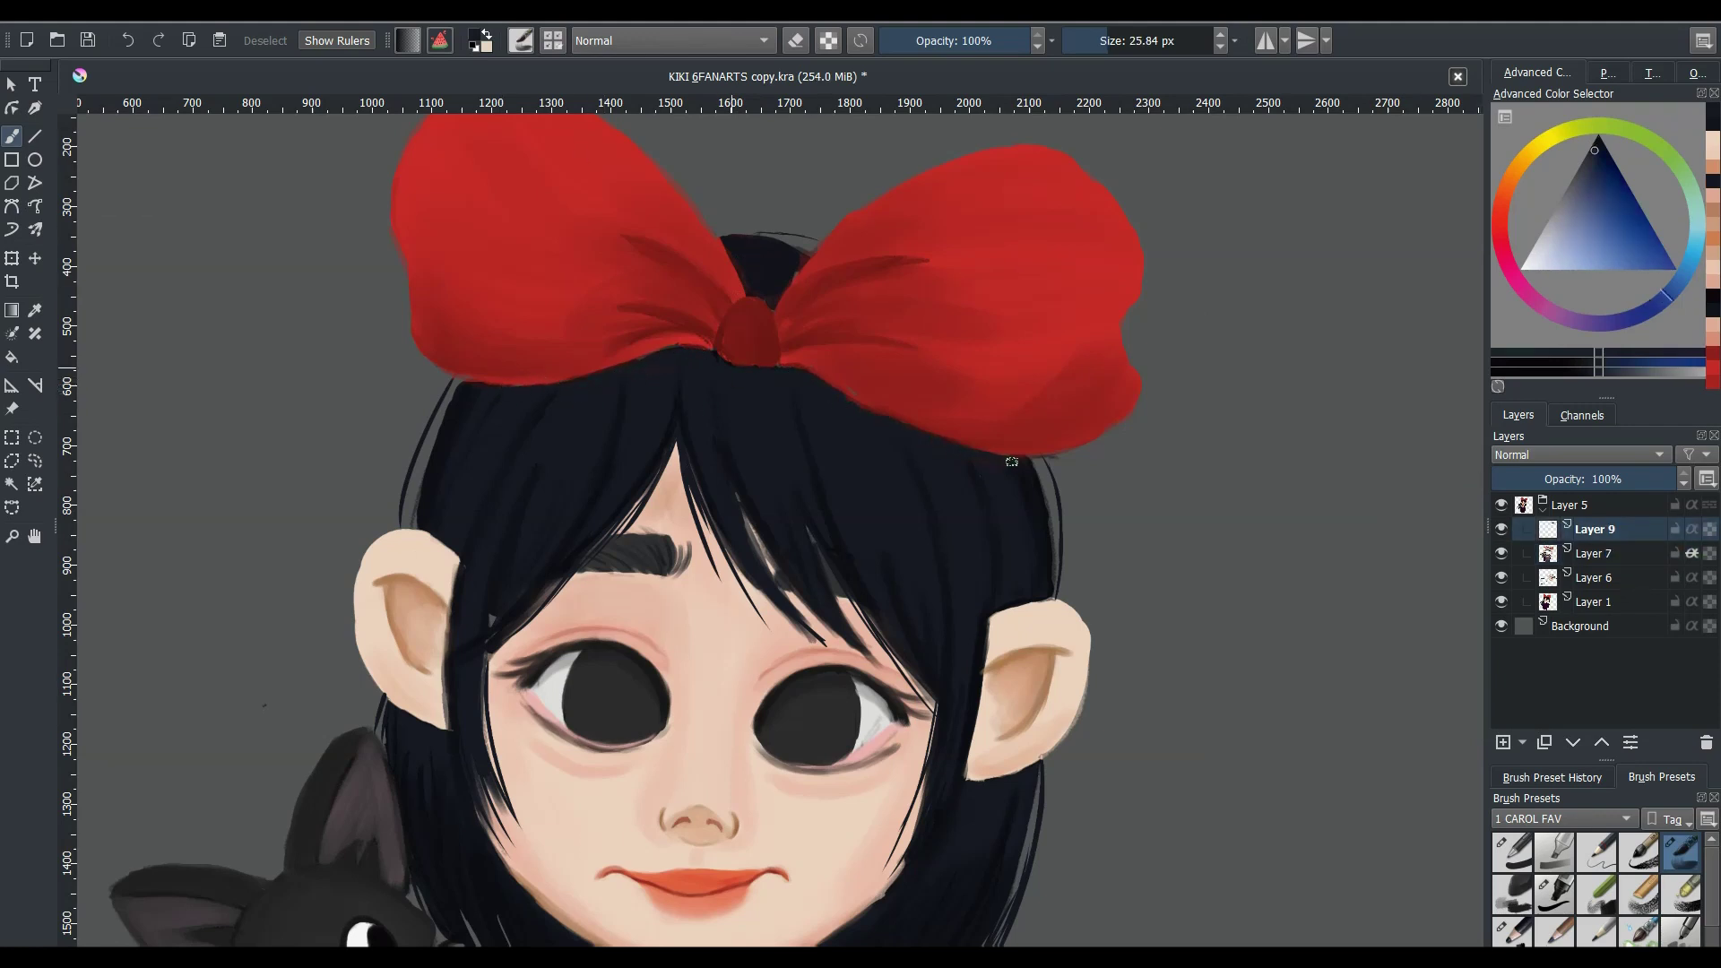
pyautogui.keyDown('ctrl'); pyautogui.click(1022, 460); pyautogui.keyUp('ctrl')
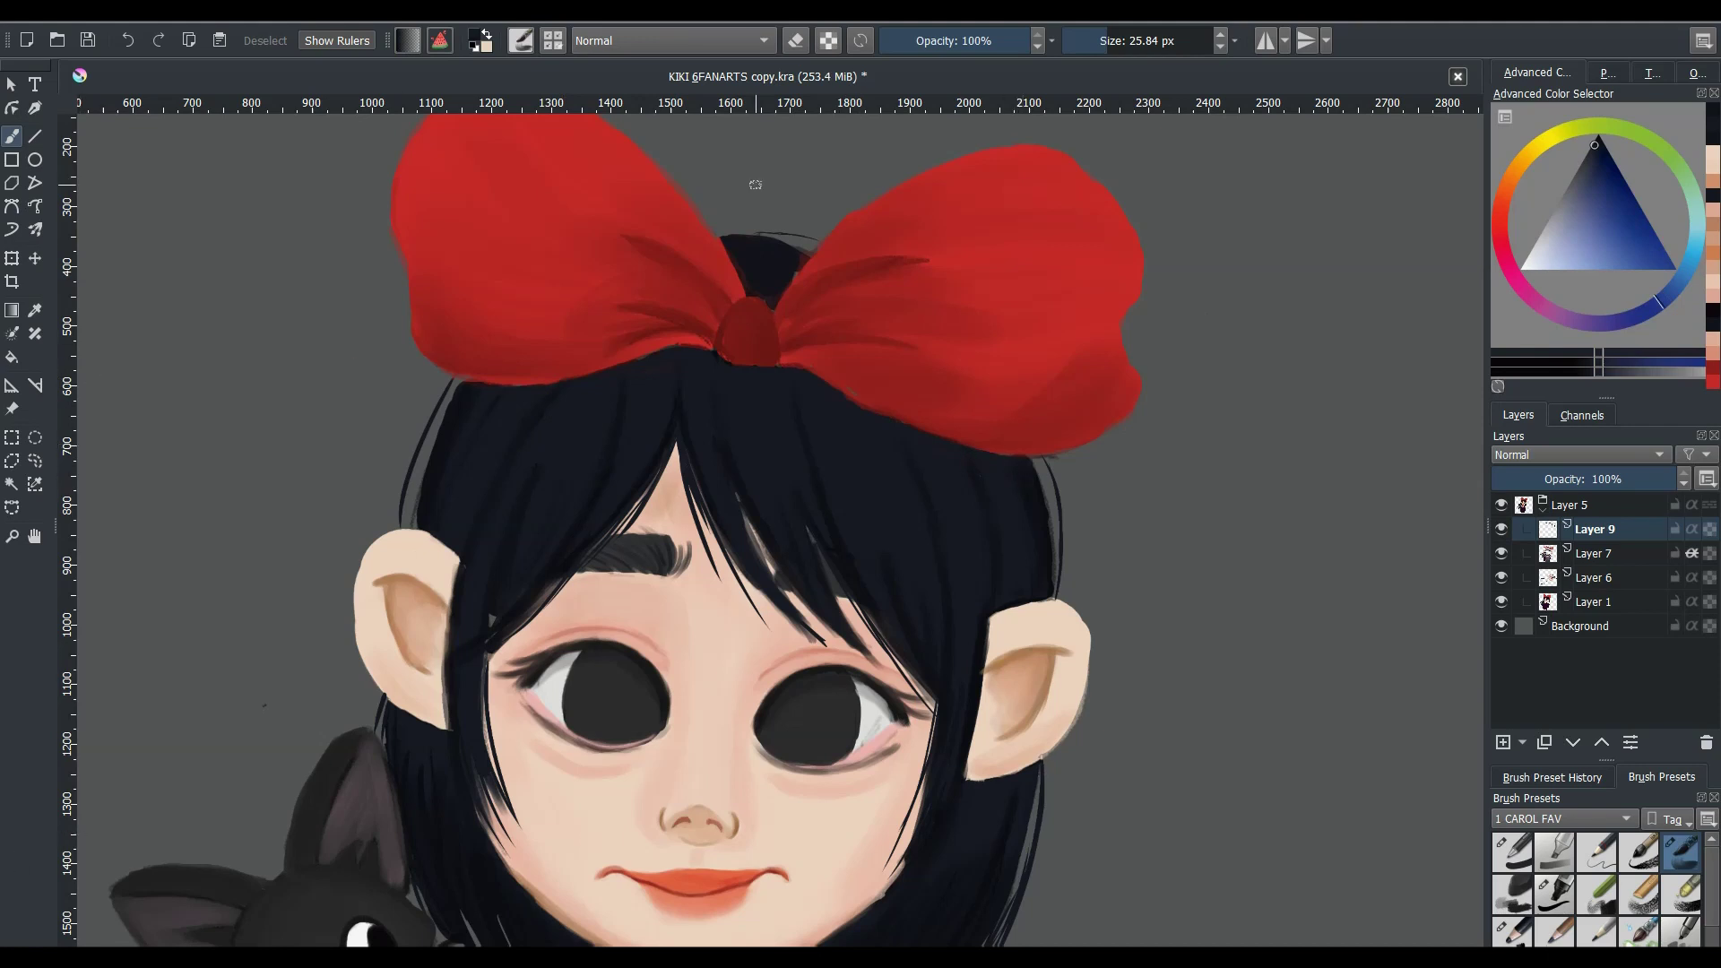
# - Try dark, near-black and lighter hair blues, settling on a mid-blue tone
pyautogui.press('-')
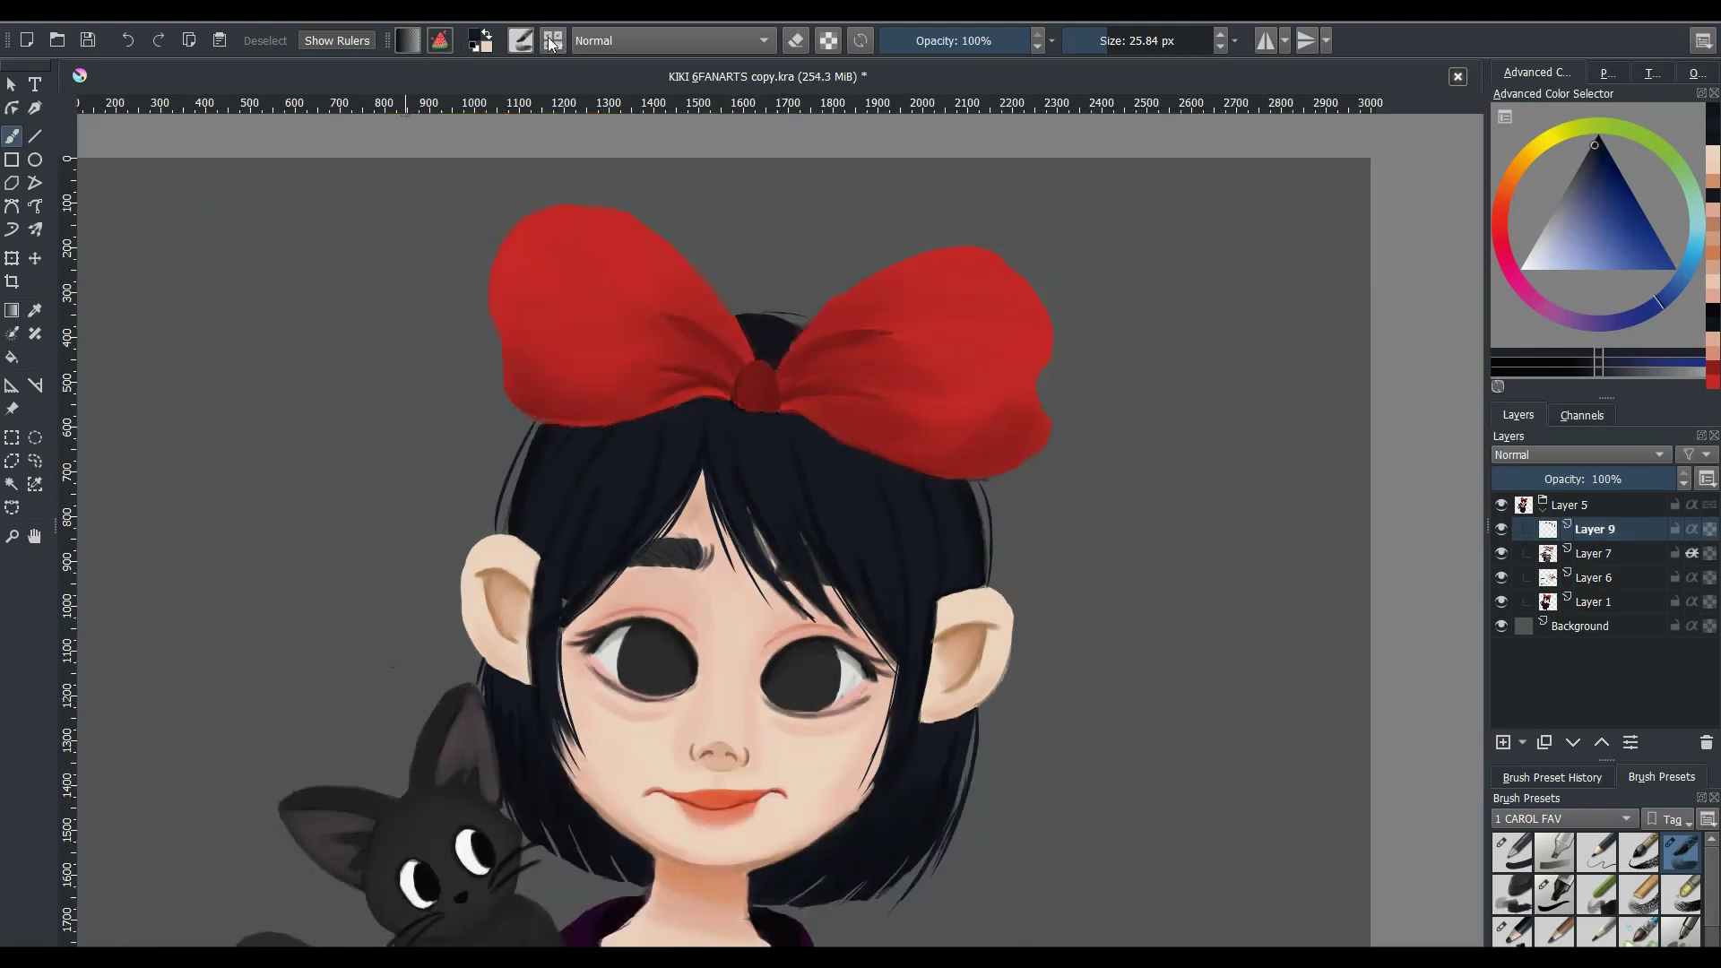
pyautogui.click(1613, 196)
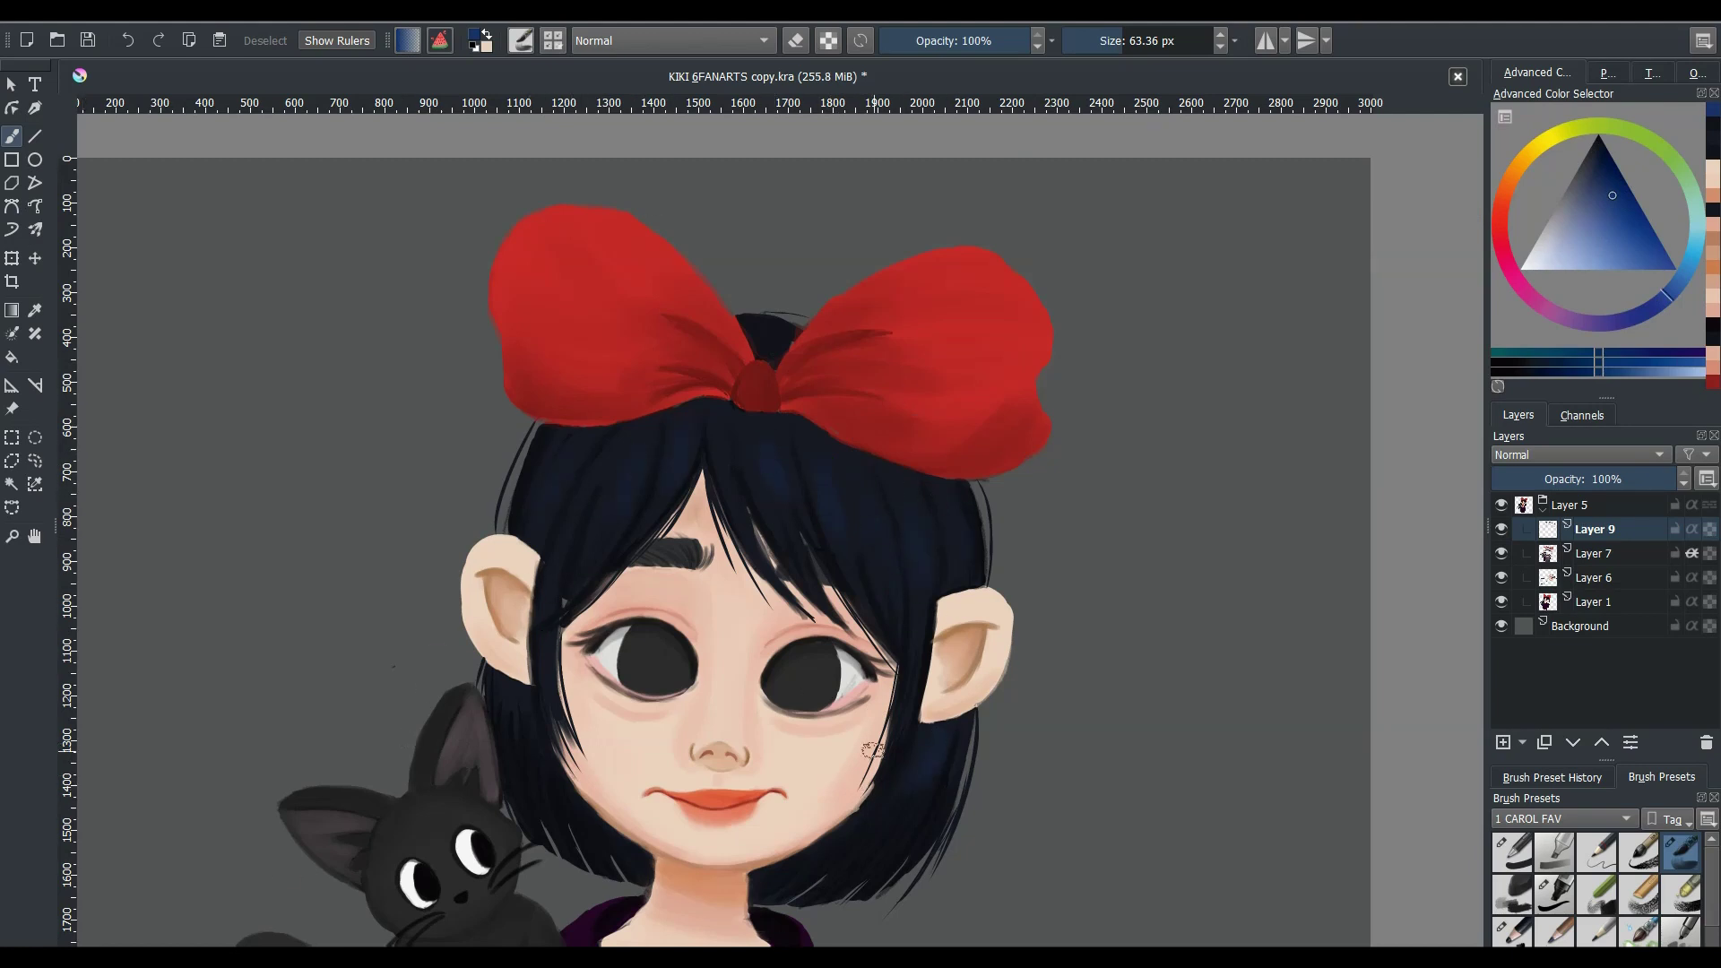
pyautogui.press('[')
pyautogui.keyDown('ctrl'); pyautogui.click(751, 433); pyautogui.keyUp('ctrl')
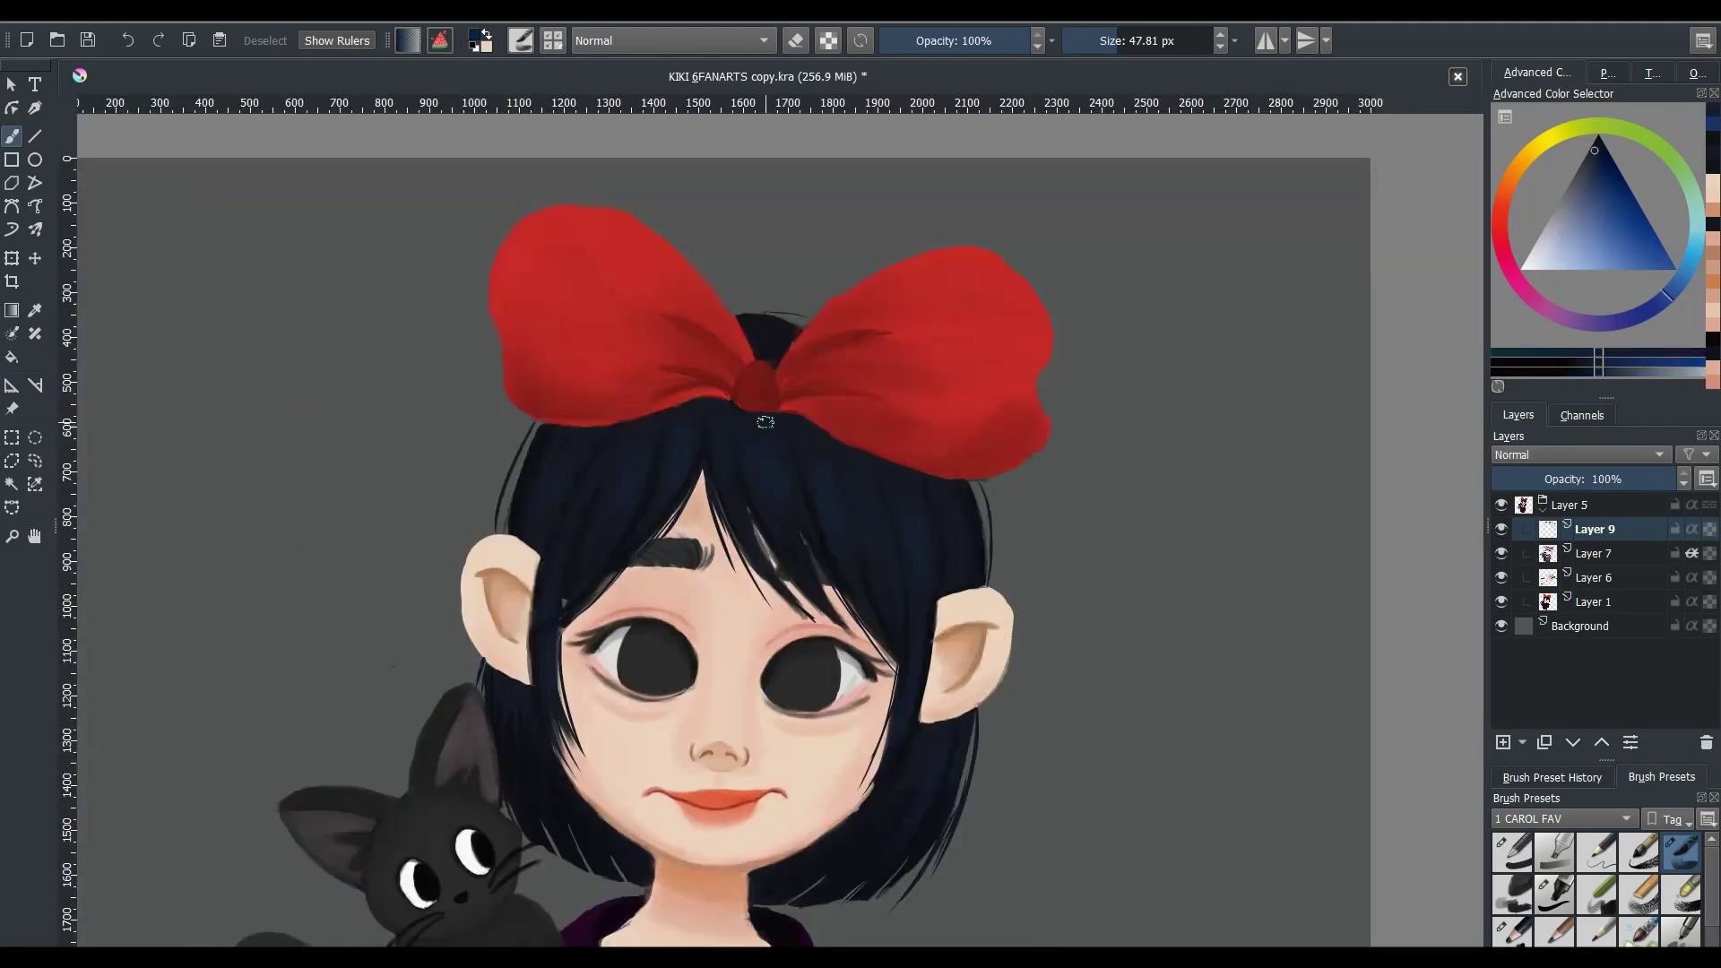
pyautogui.keyDown('ctrl'); pyautogui.click(663, 458); pyautogui.keyUp('ctrl')
pyautogui.keyDown('ctrl'); pyautogui.click(509, 727); pyautogui.keyUp('ctrl')
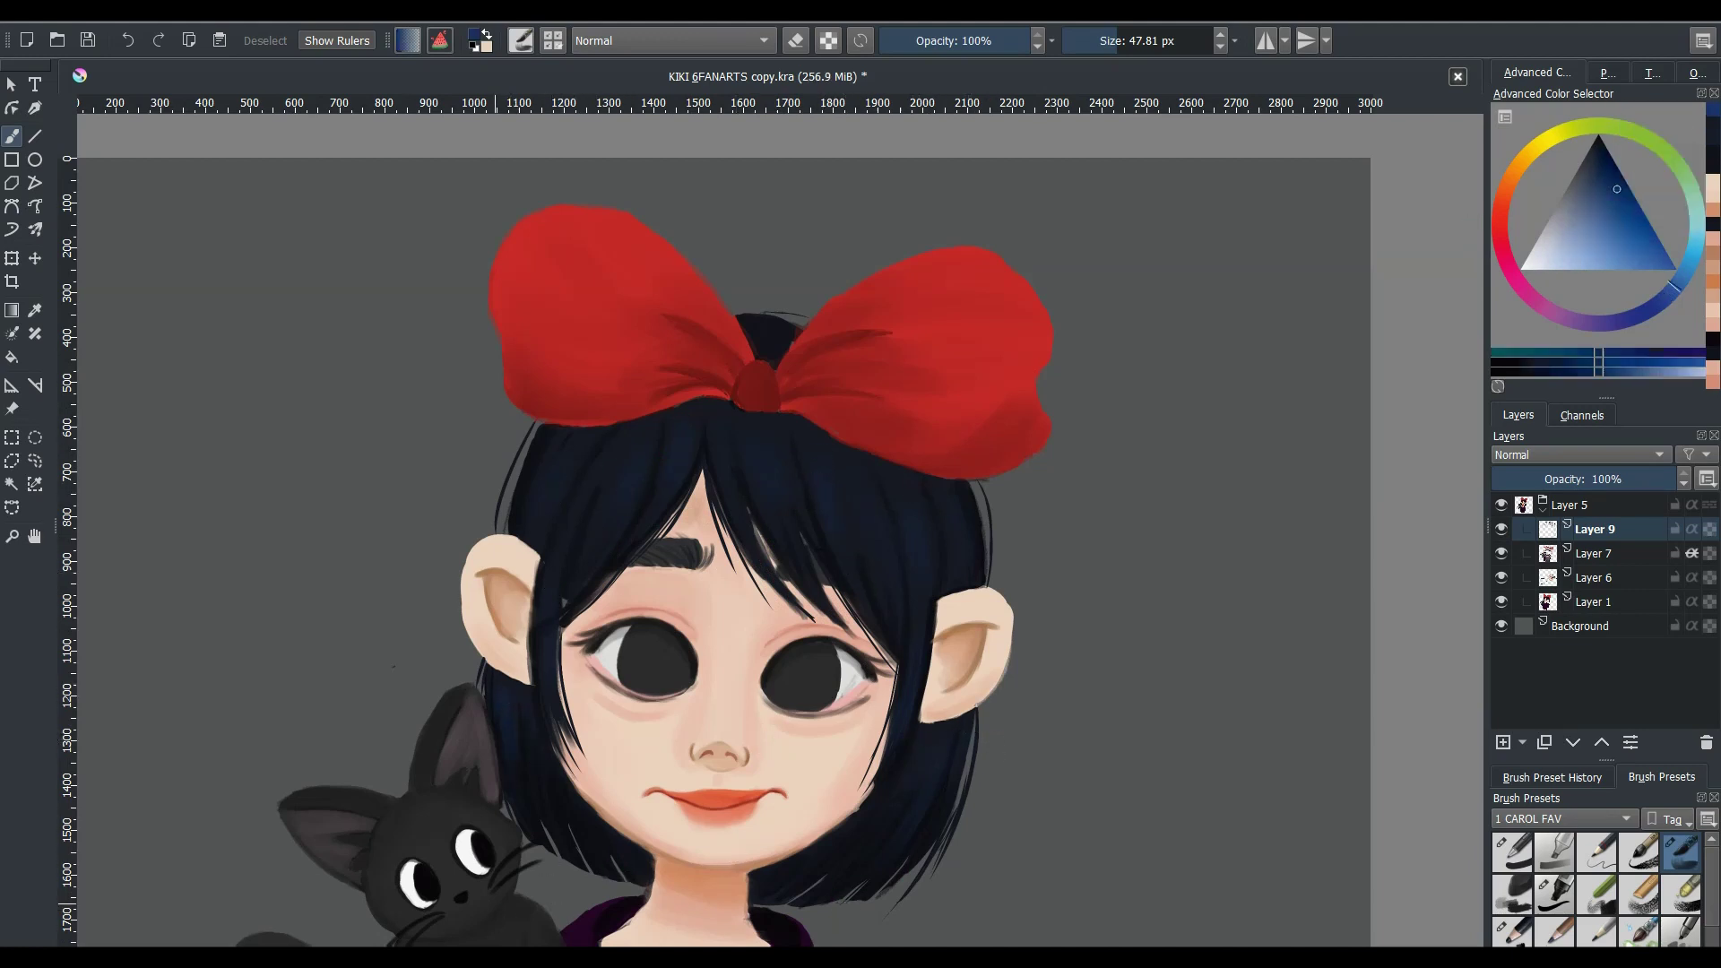
pyautogui.keyDown('ctrl'); pyautogui.click(501, 698); pyautogui.keyUp('ctrl')
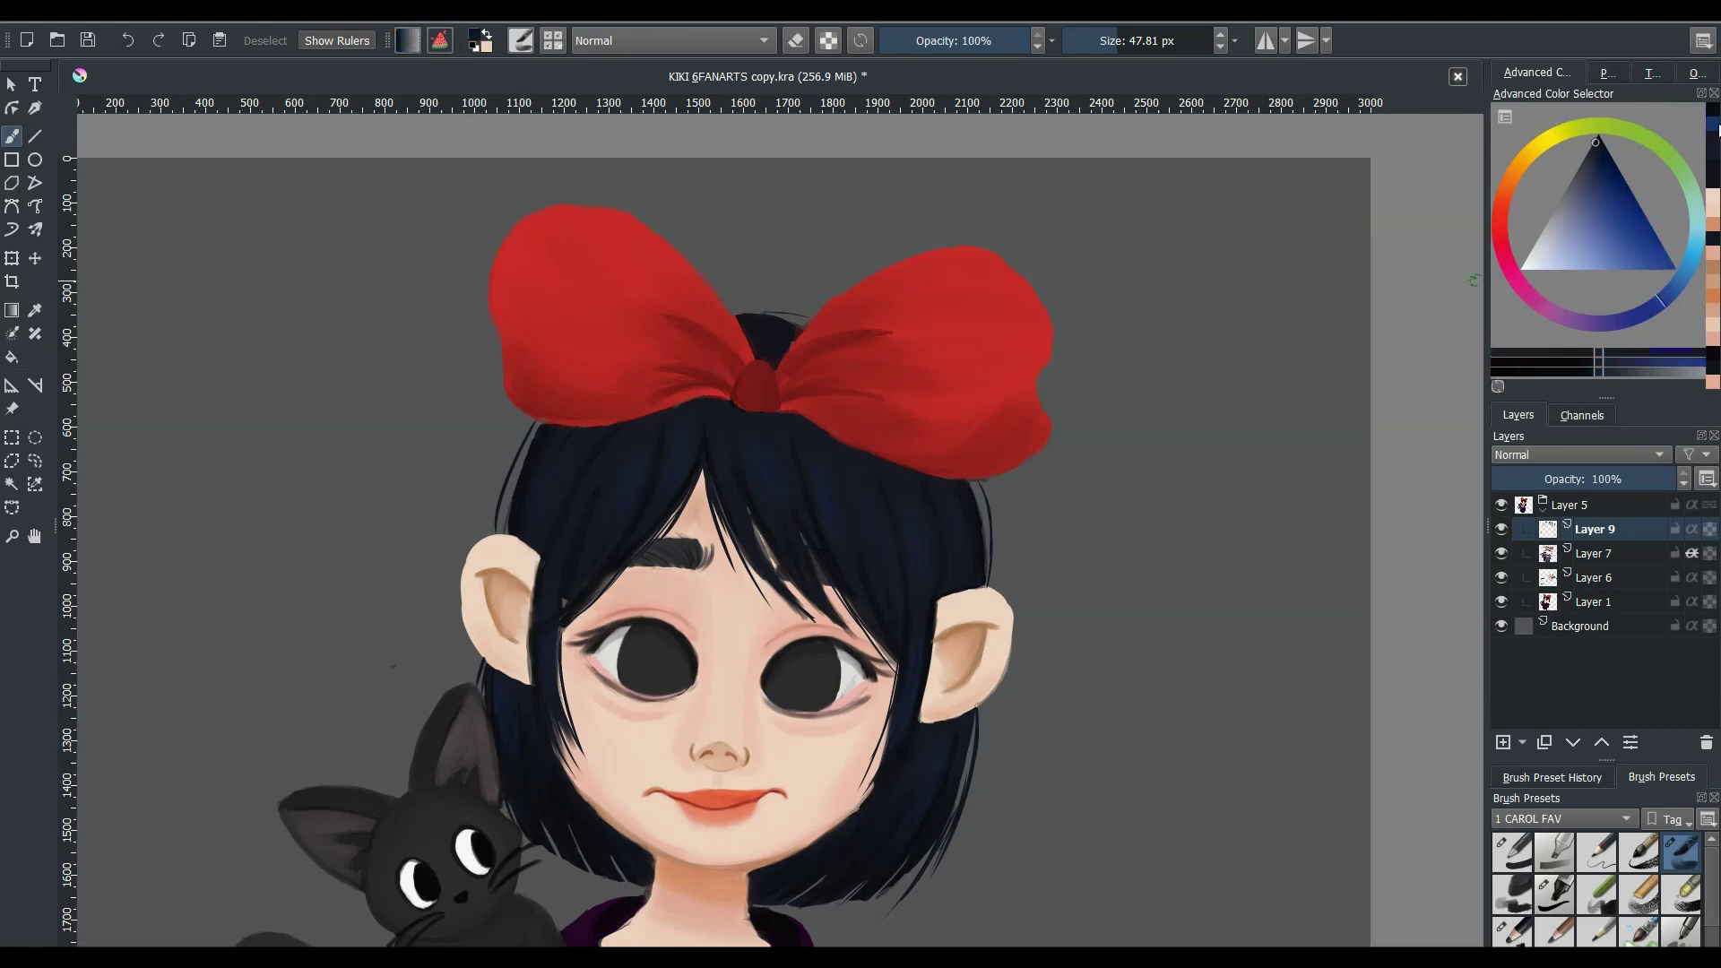
pyautogui.click(1718, 129)
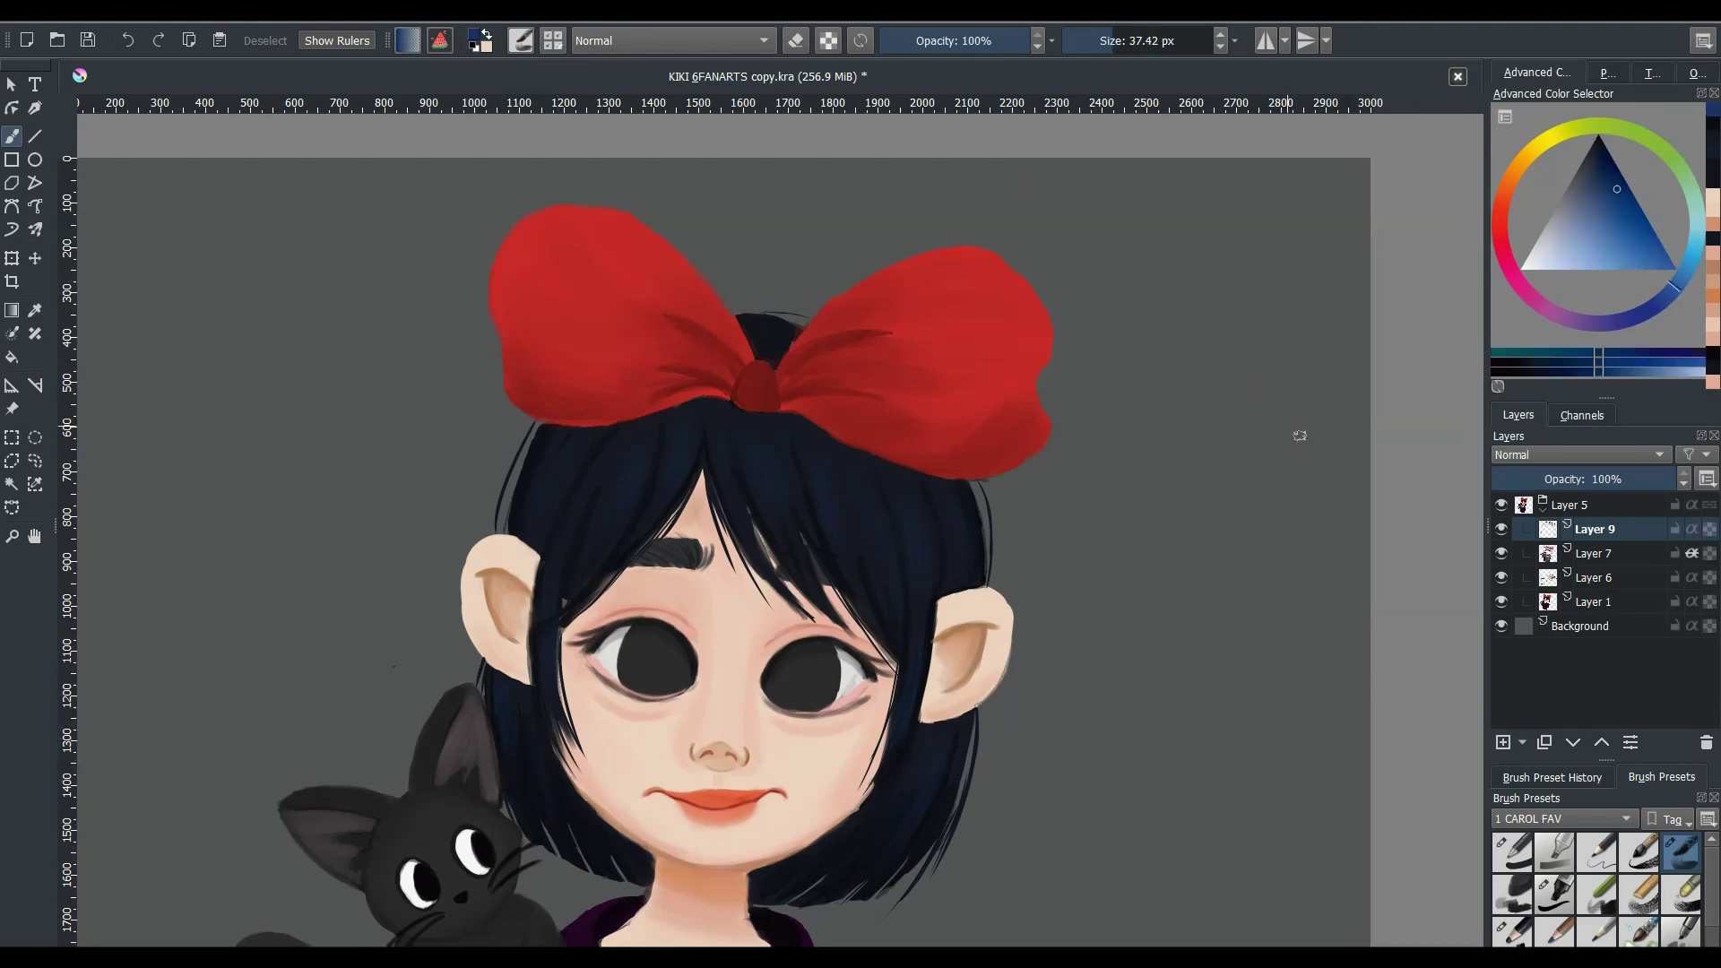
# - Sample the bow's red and adjust it slightly with a larger brush
pyautogui.keyDown('ctrl'); pyautogui.click(954, 282); pyautogui.keyUp('ctrl')
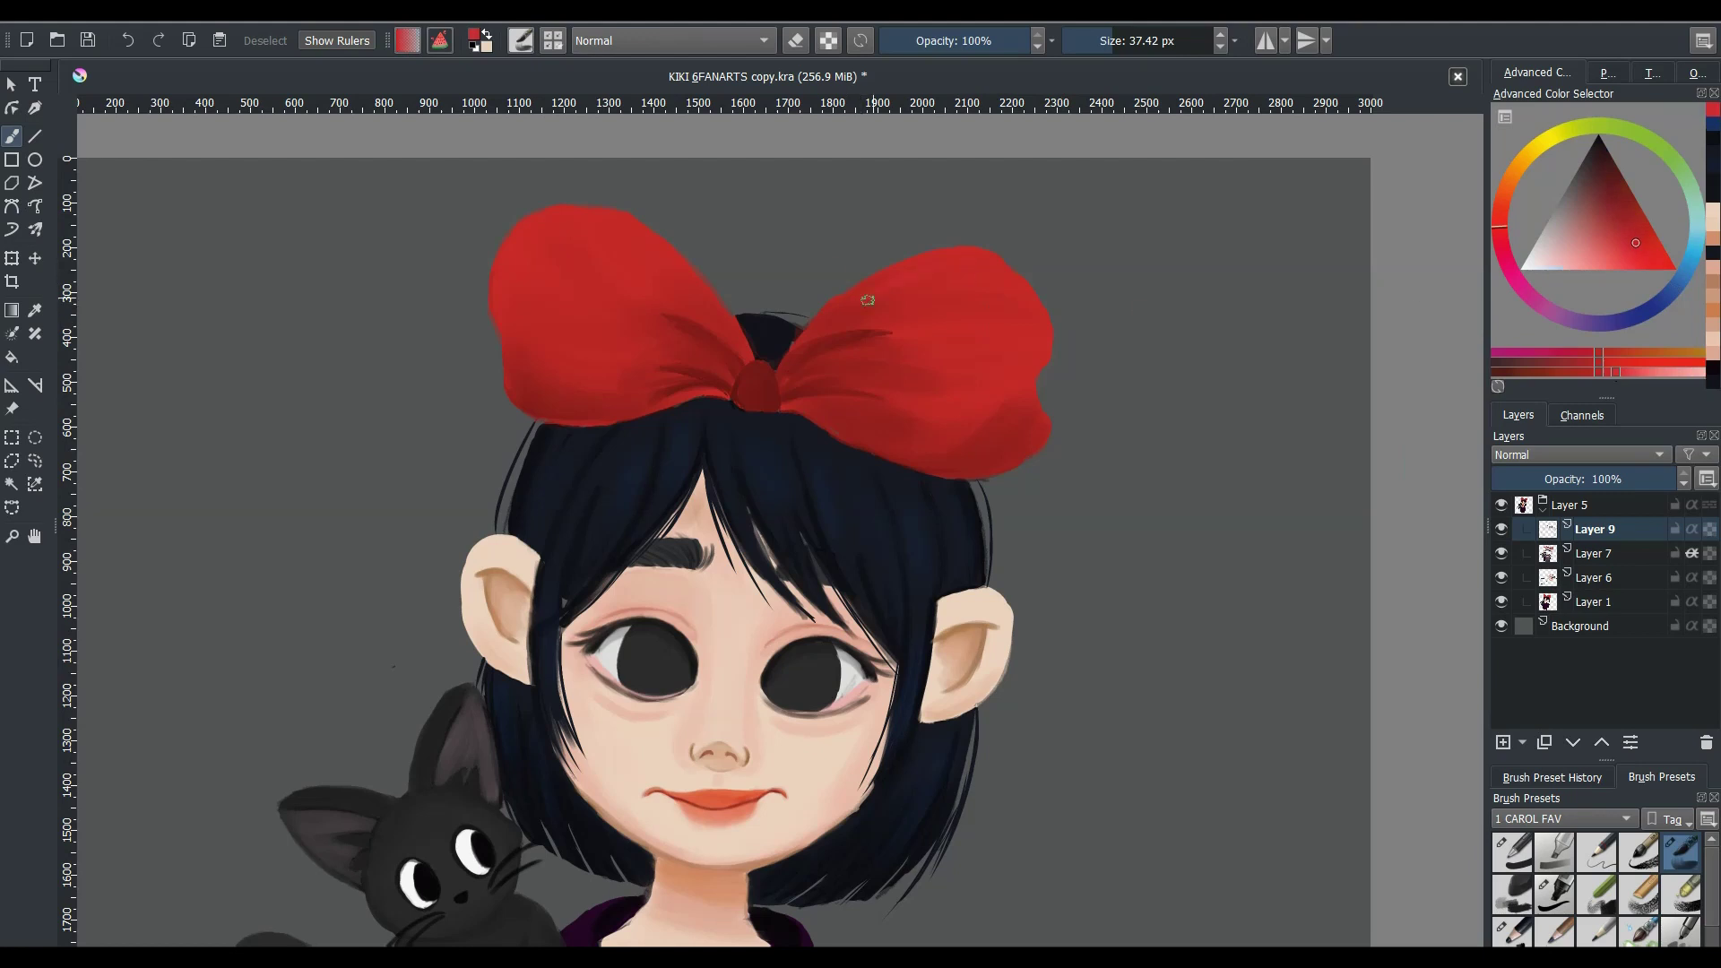
pyautogui.press(']')
pyautogui.press(']')
pyautogui.press(']')
pyautogui.press('-')
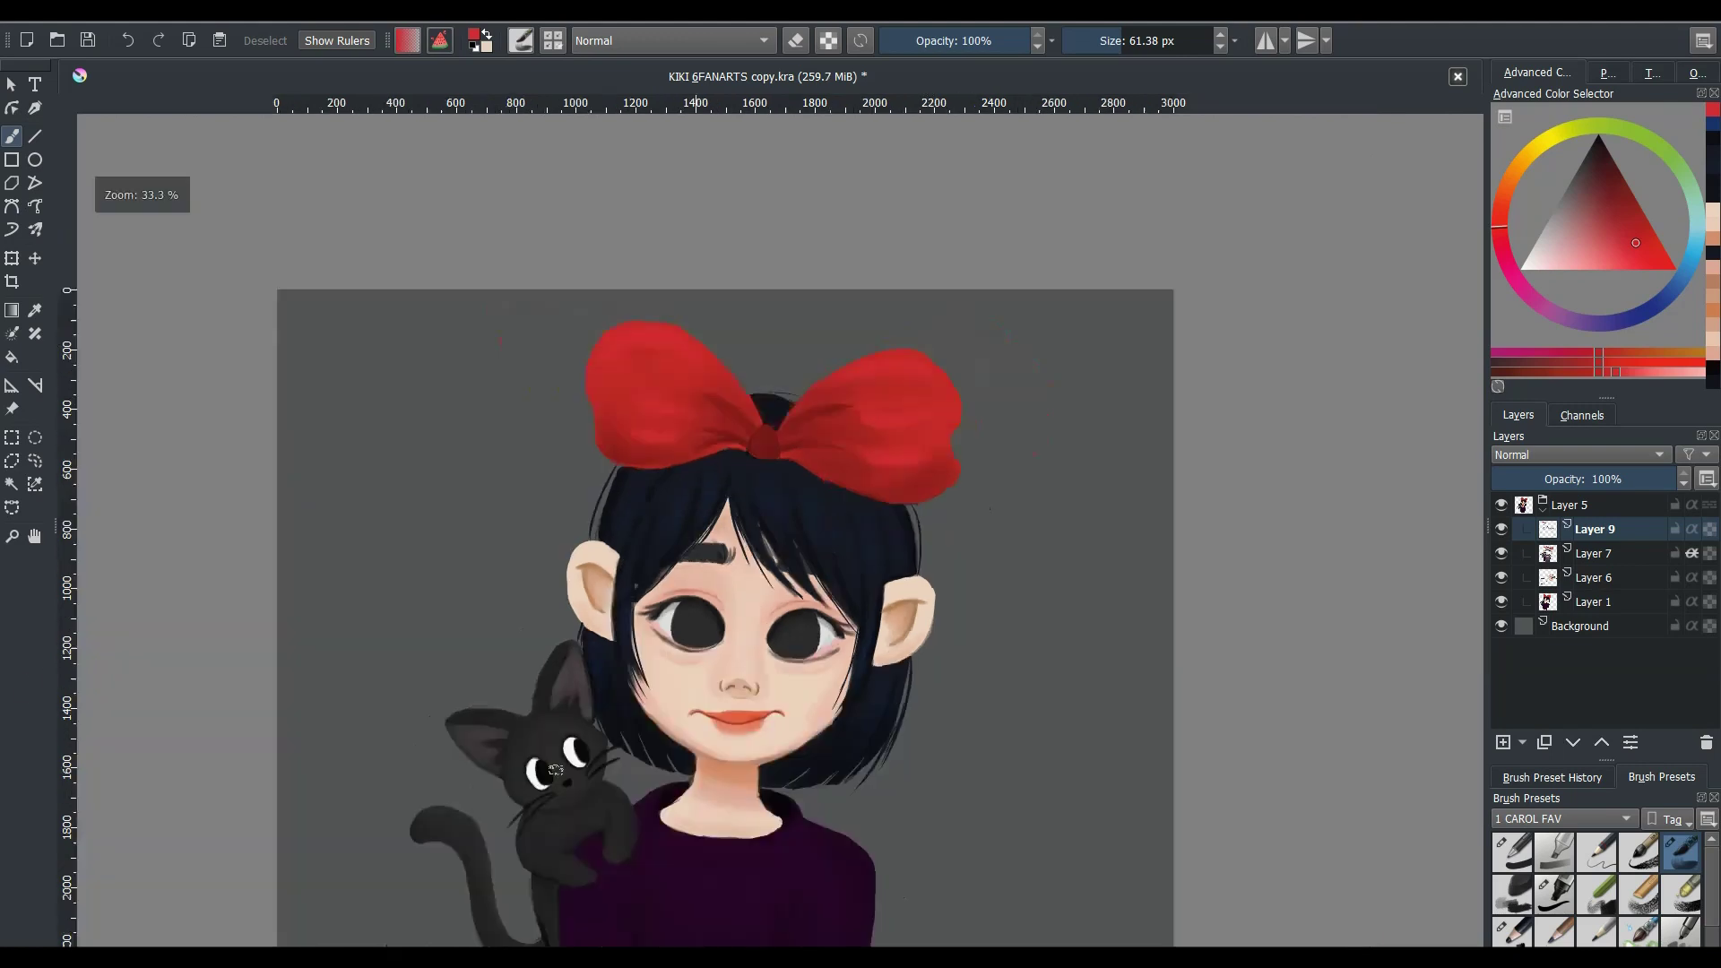
pyautogui.press('-')
pyautogui.press('=')
pyautogui.press('=')
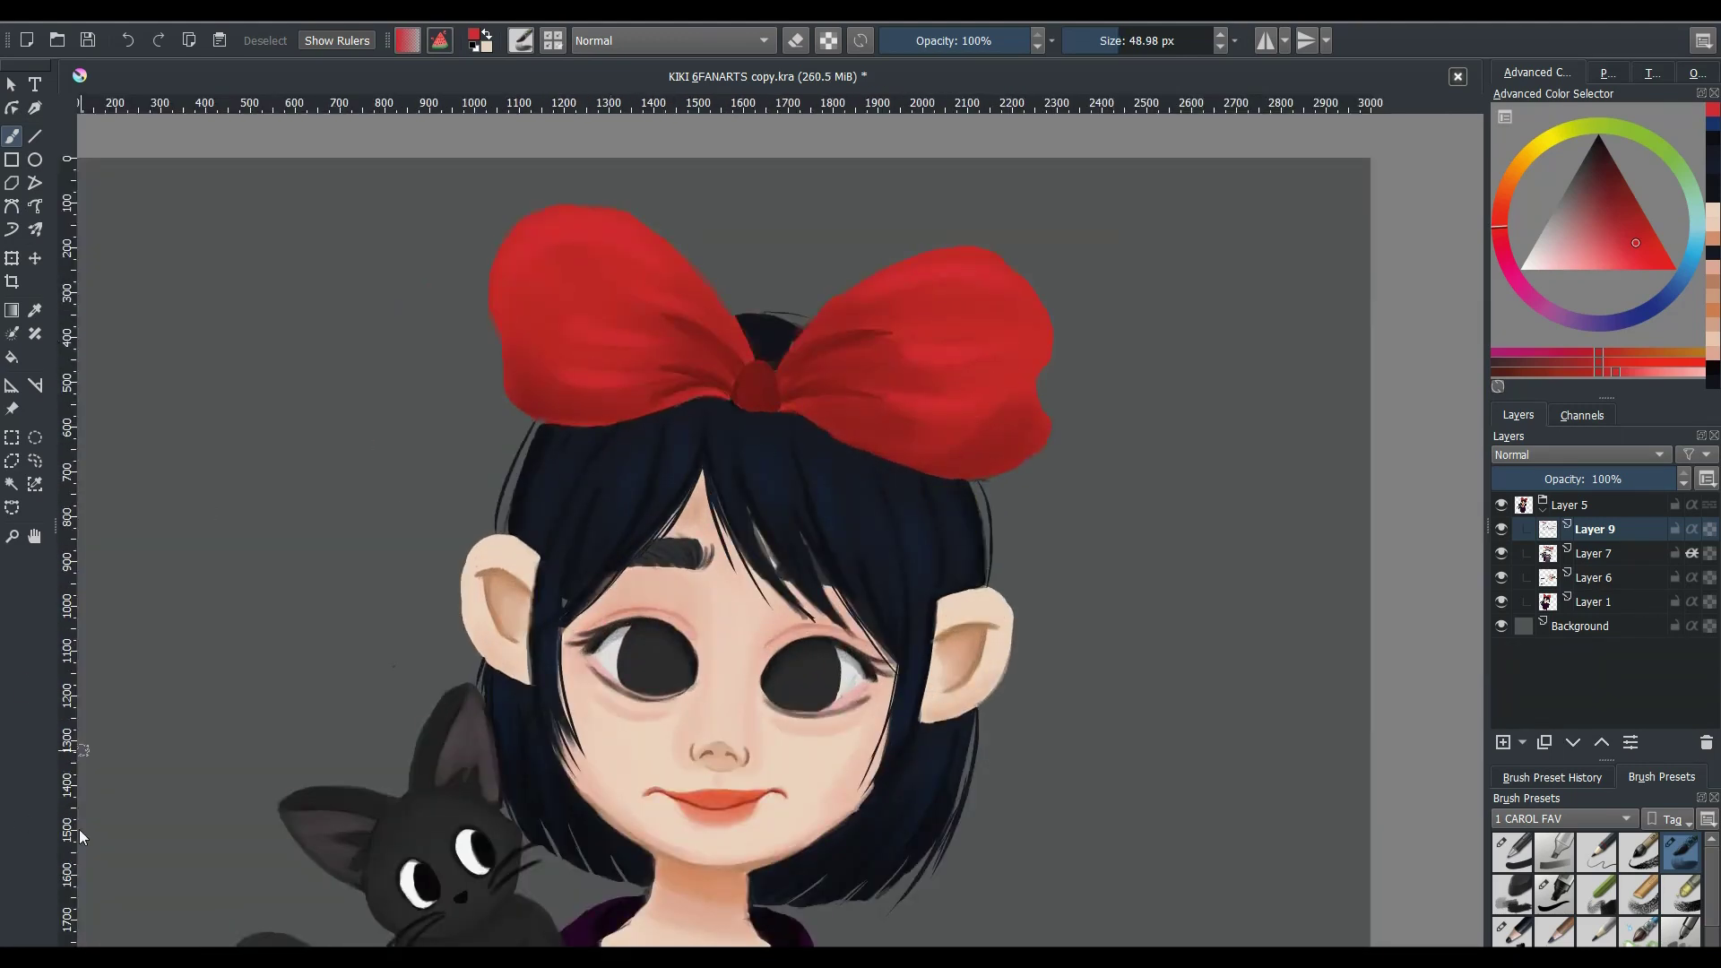
pyautogui.keyDown('ctrl'); pyautogui.click(959, 338); pyautogui.keyUp('ctrl')
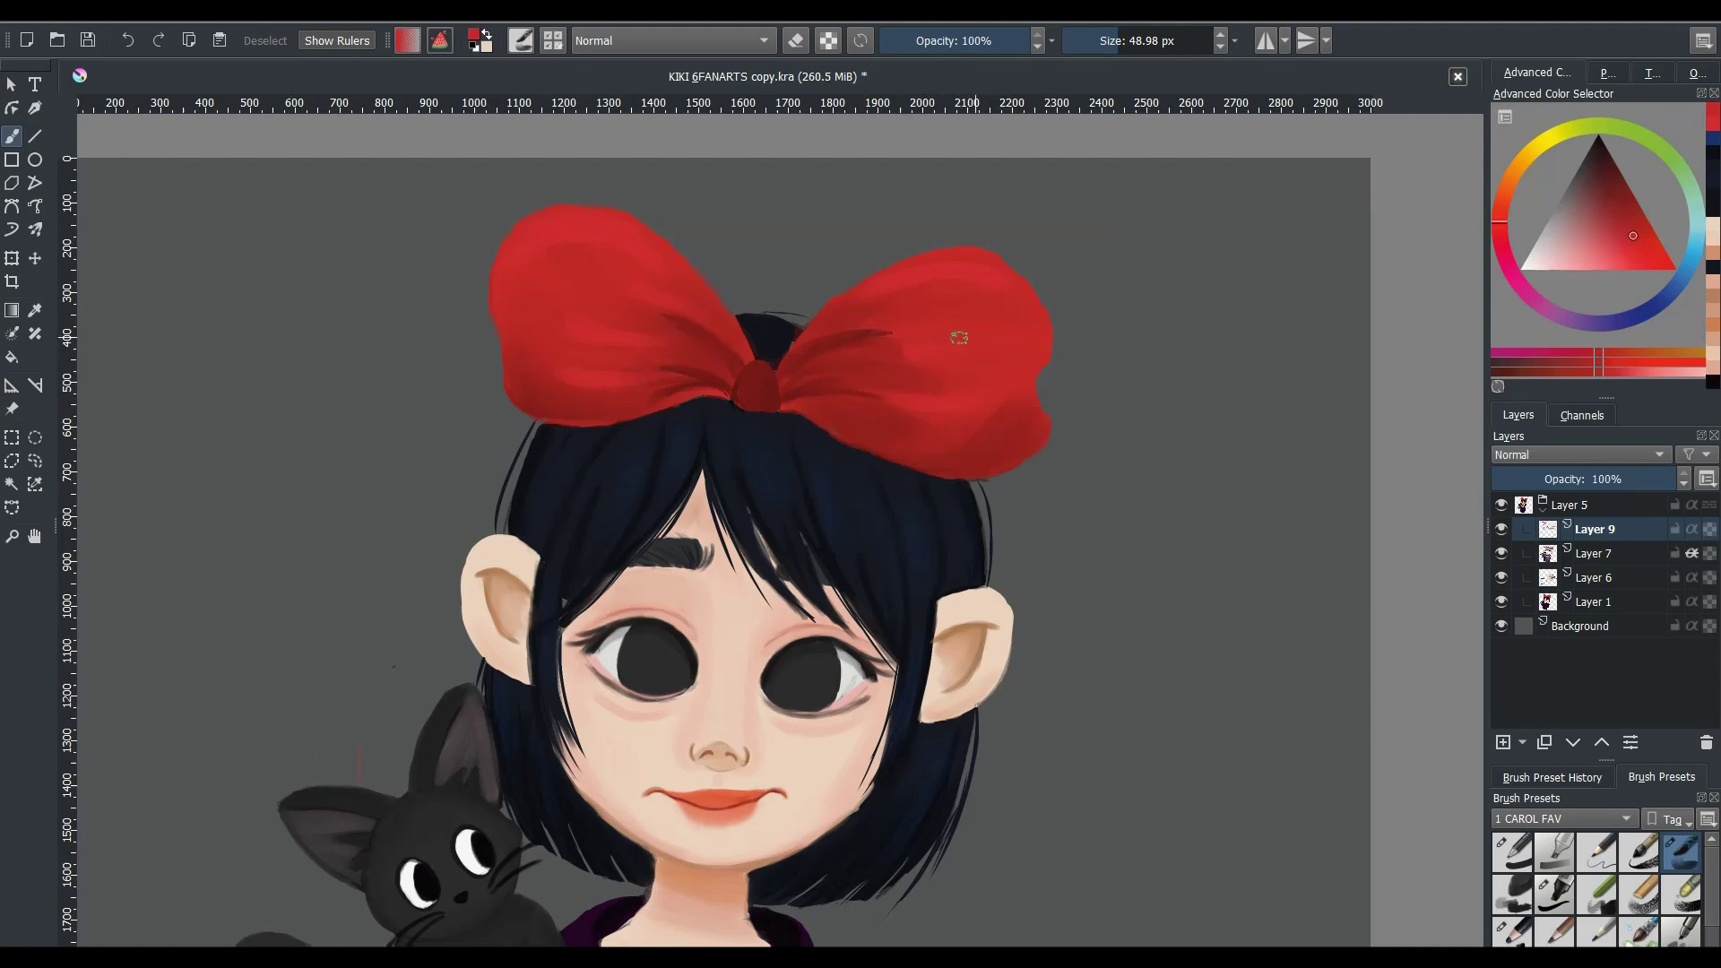
pyautogui.click(1713, 122)
# - Save the painting copy and load the peach skin colour
pyautogui.scroll(-3, 876, 562)
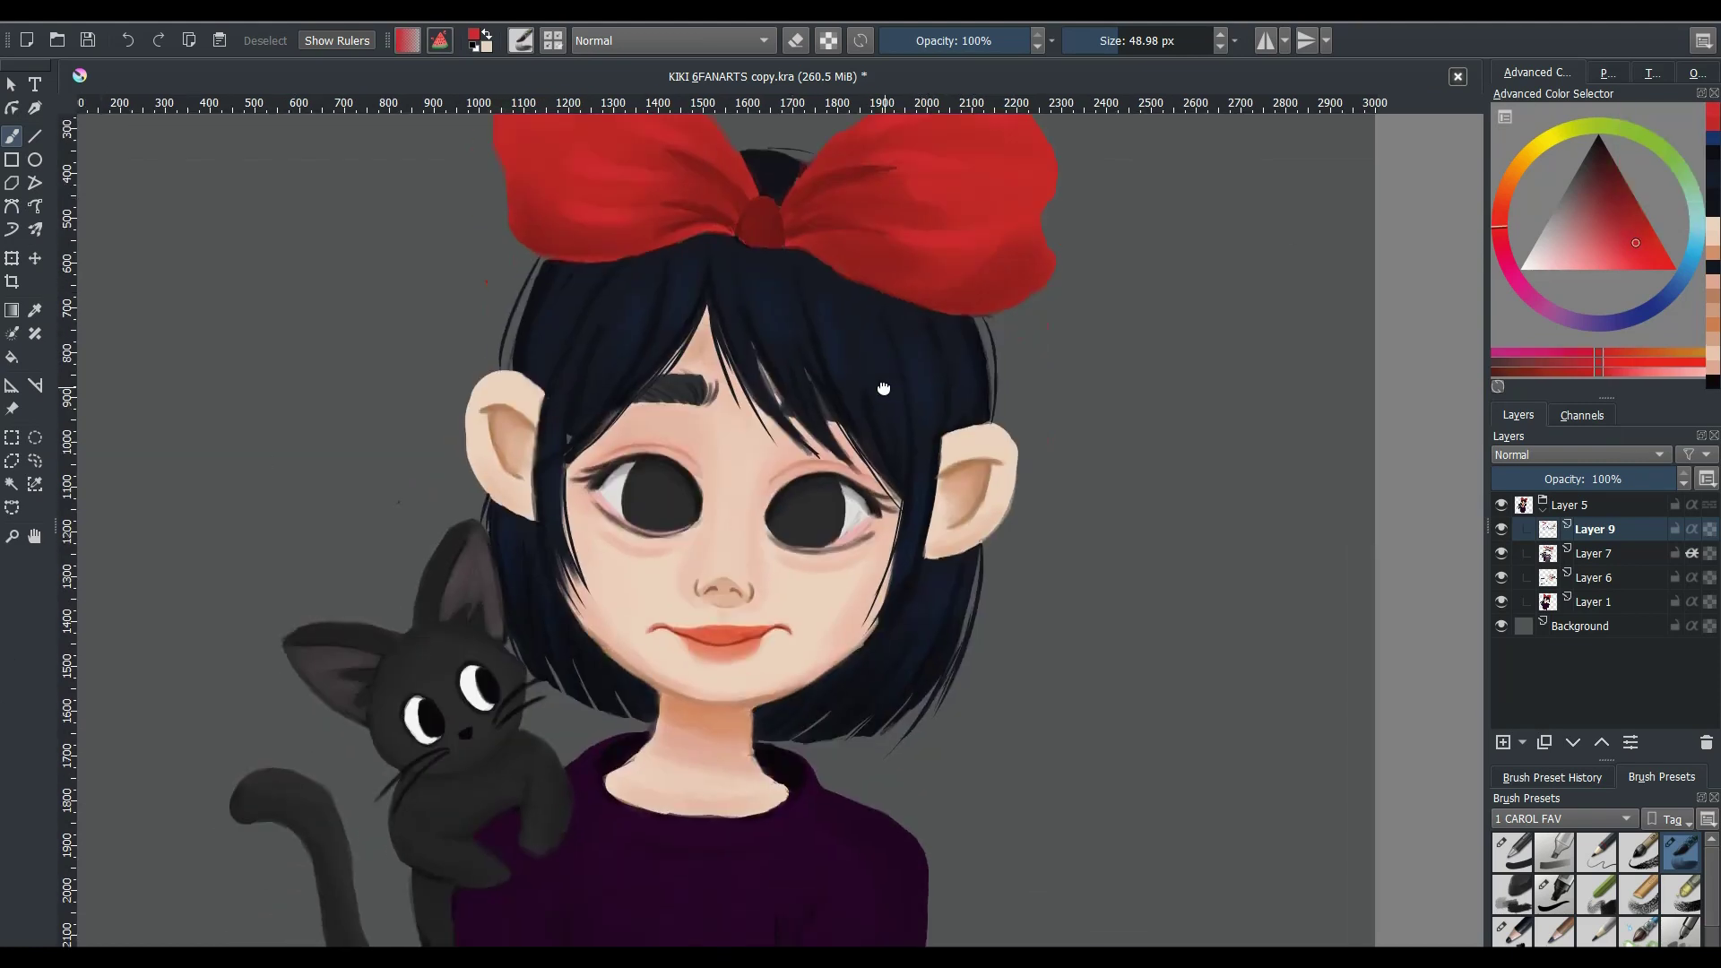
pyautogui.hotkey('ctrl', 's')
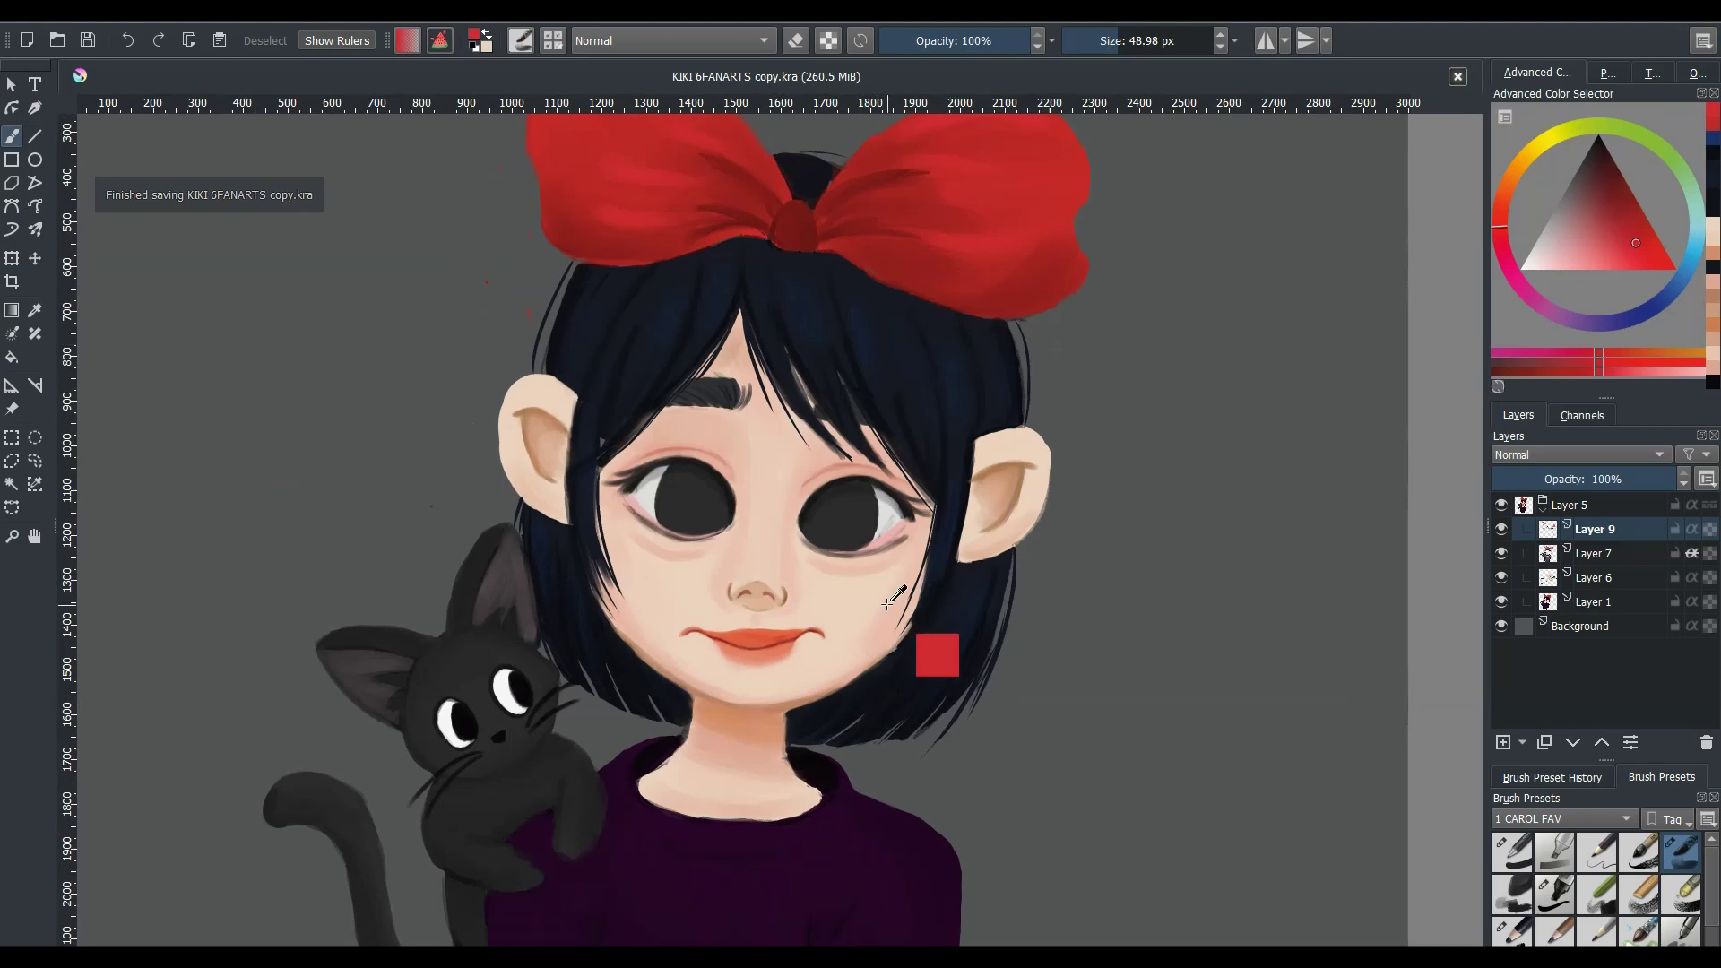
pyautogui.keyDown('ctrl'); pyautogui.click(934, 653); pyautogui.keyUp('ctrl')
pyautogui.keyDown('ctrl'); pyautogui.scroll(2, 762, 776); pyautogui.keyUp('ctrl')
# - Paint a darker brown shadow under the lower lip
pyautogui.keyDown('ctrl'); pyautogui.click(783, 415); pyautogui.keyUp('ctrl')
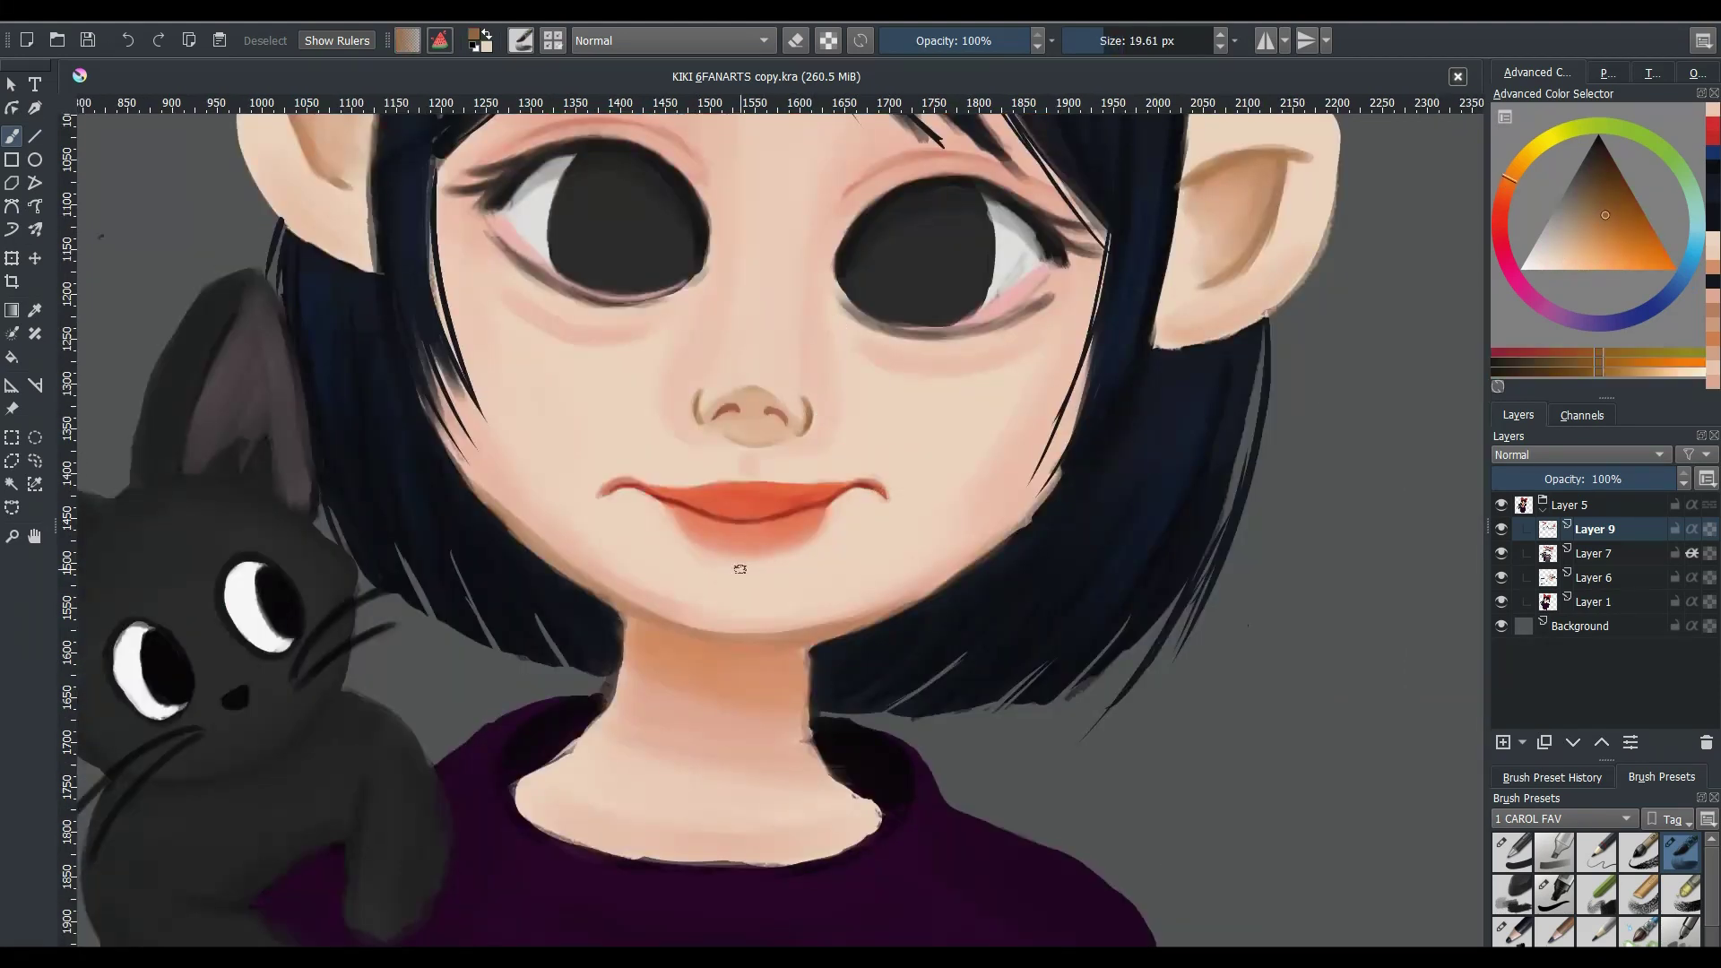
pyautogui.moveTo(721, 563); pyautogui.dragTo(789, 561)
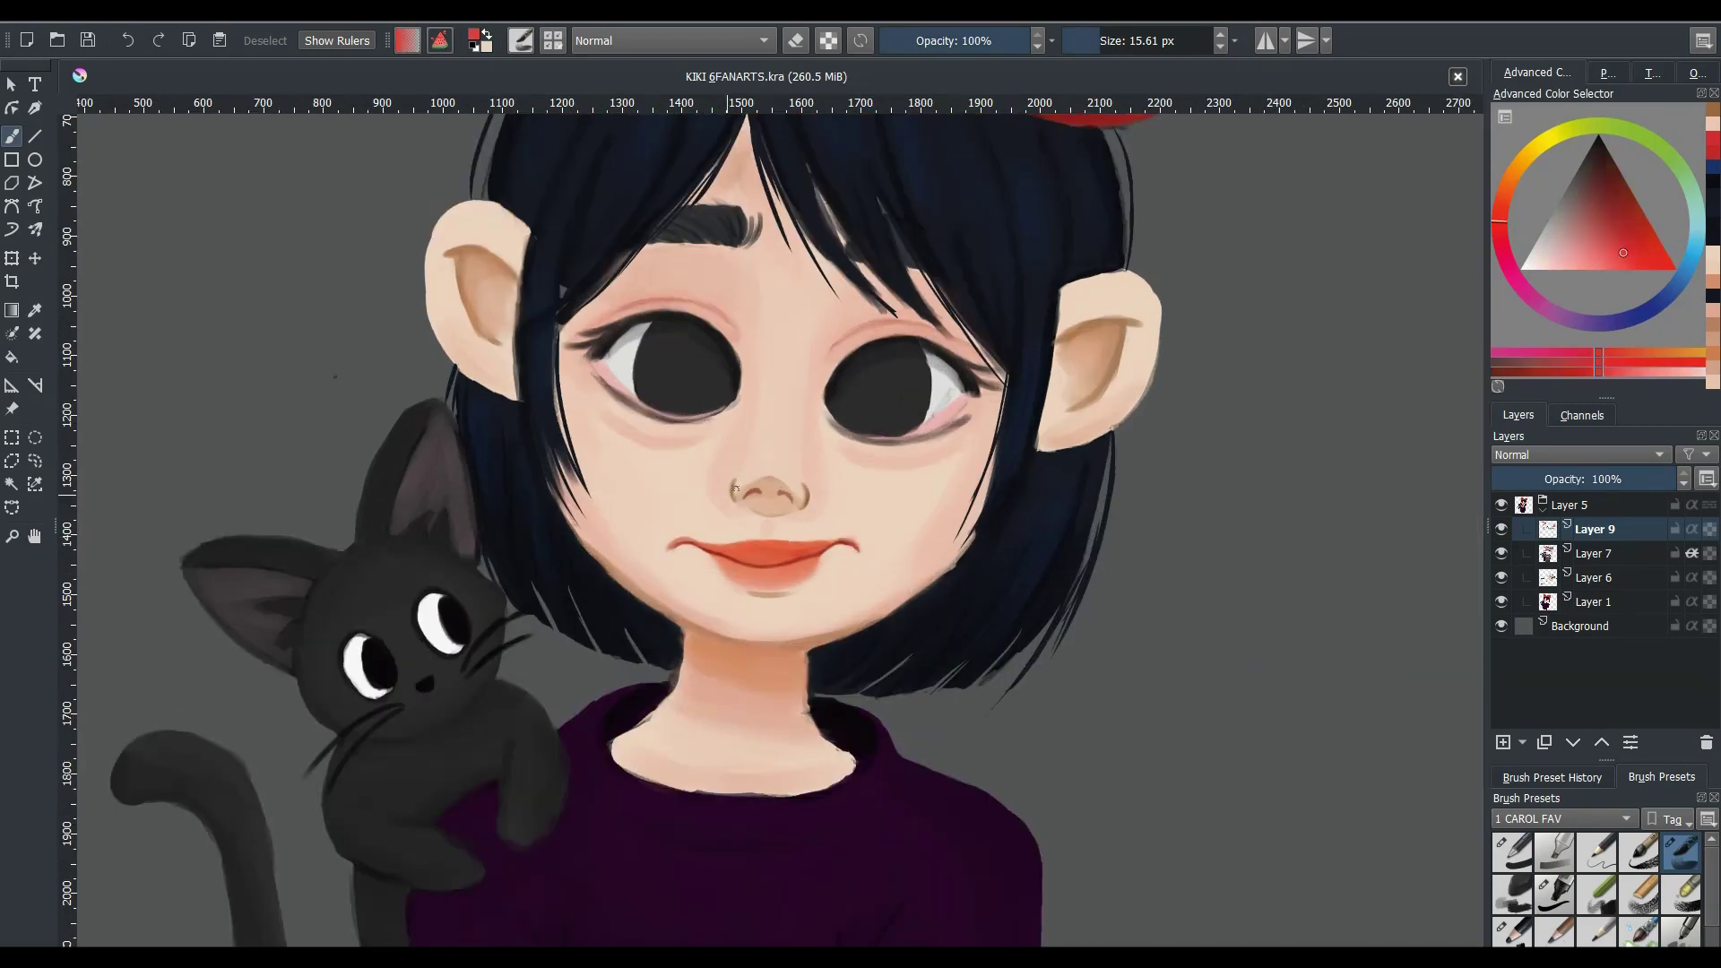
pyautogui.moveTo(749, 473); pyautogui.dragTo(786, 467)
pyautogui.press('+')
pyautogui.press('+')
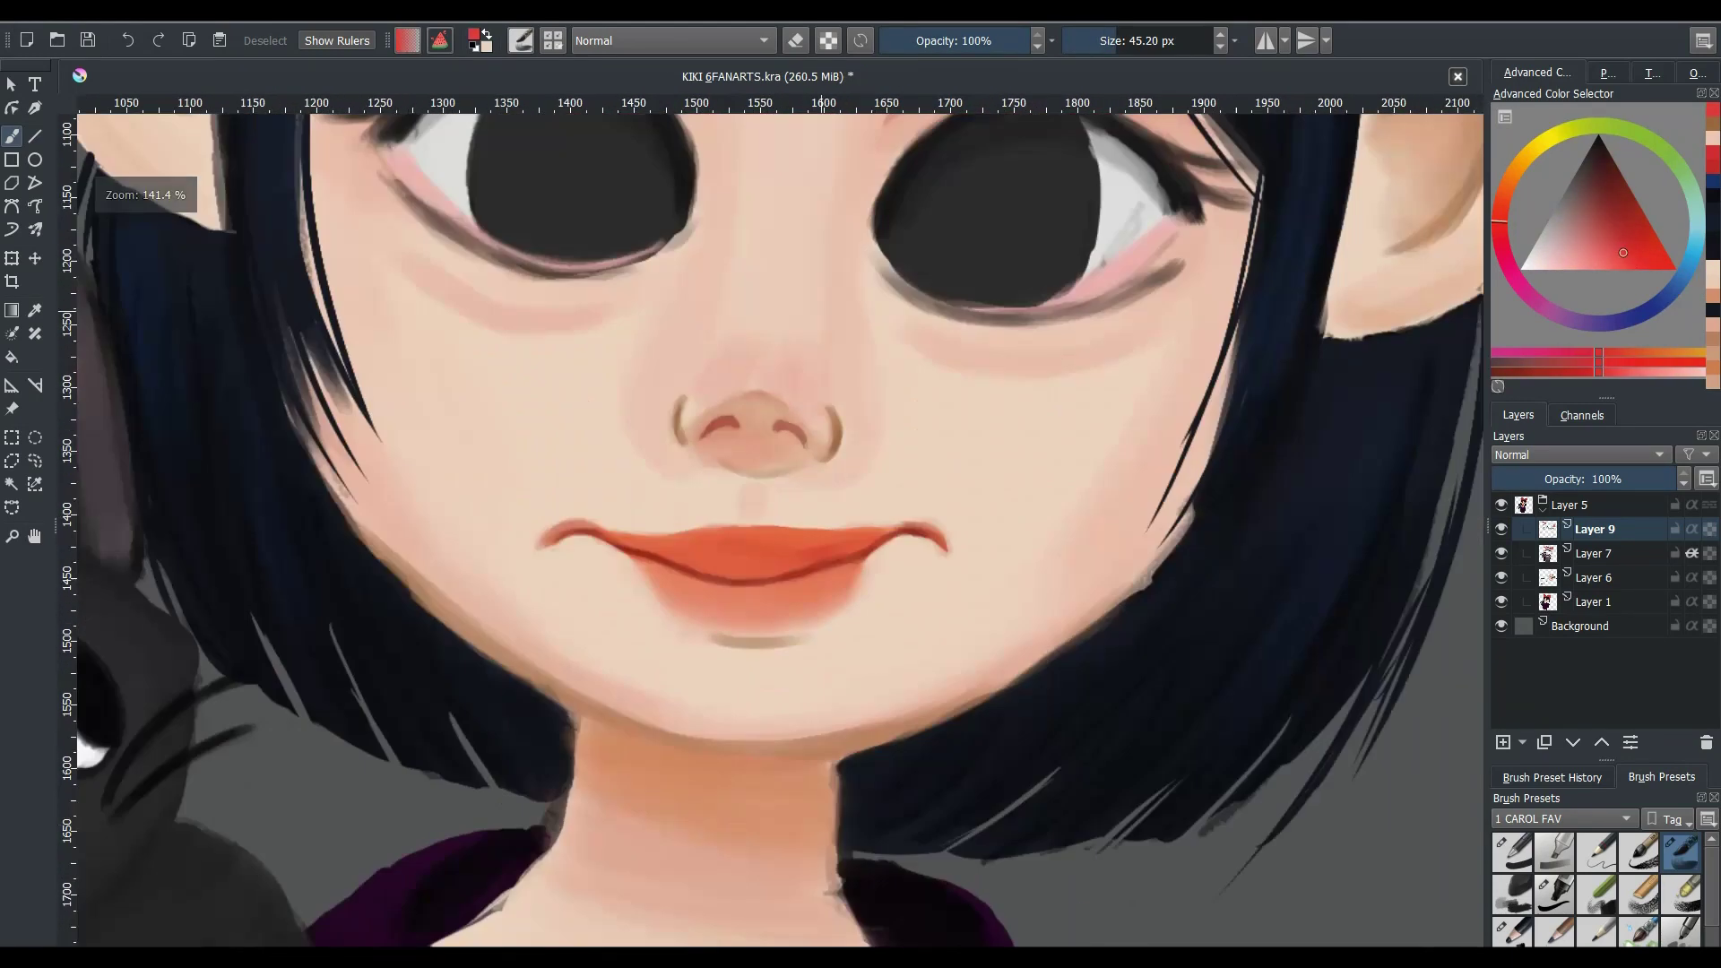
# - Sample the pale skin tone and adjust it slightly at the face close-up
pyautogui.keyDown('ctrl'); pyautogui.click(699, 391); pyautogui.keyUp('ctrl')
pyautogui.press('[')
pyautogui.press('[')
pyautogui.press('[')
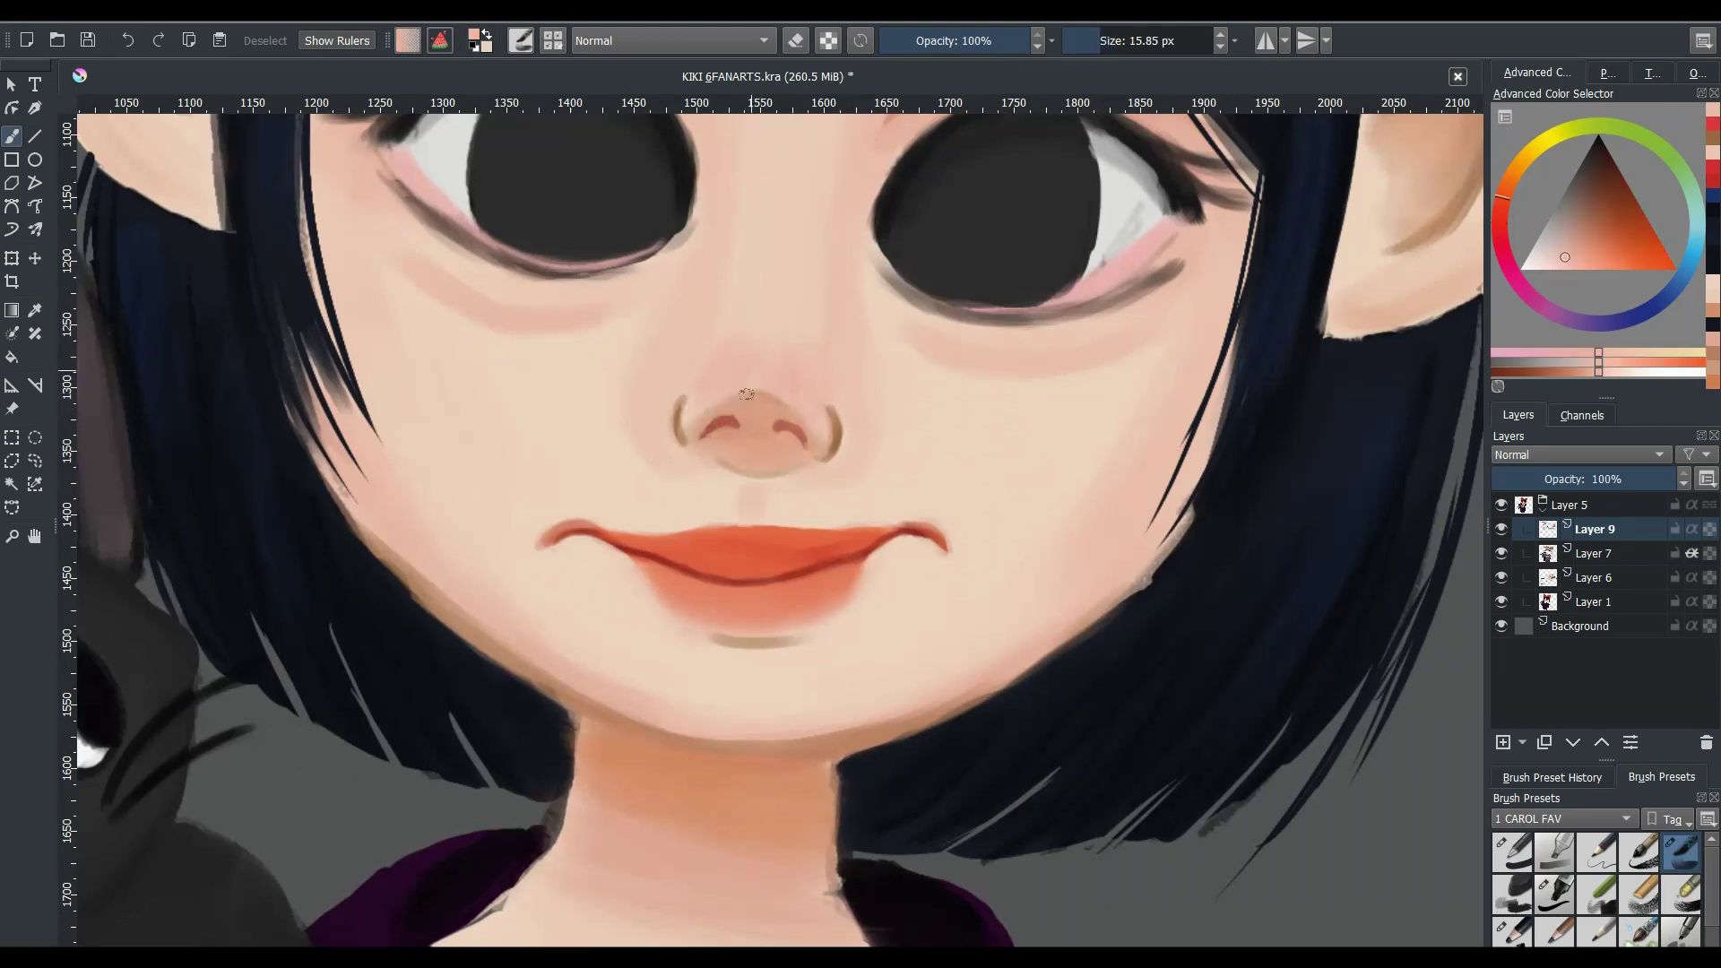
pyautogui.press(']')
pyautogui.press(']')
pyautogui.press(']')
pyautogui.keyDown('ctrl'); pyautogui.click(716, 456); pyautogui.keyUp('ctrl')
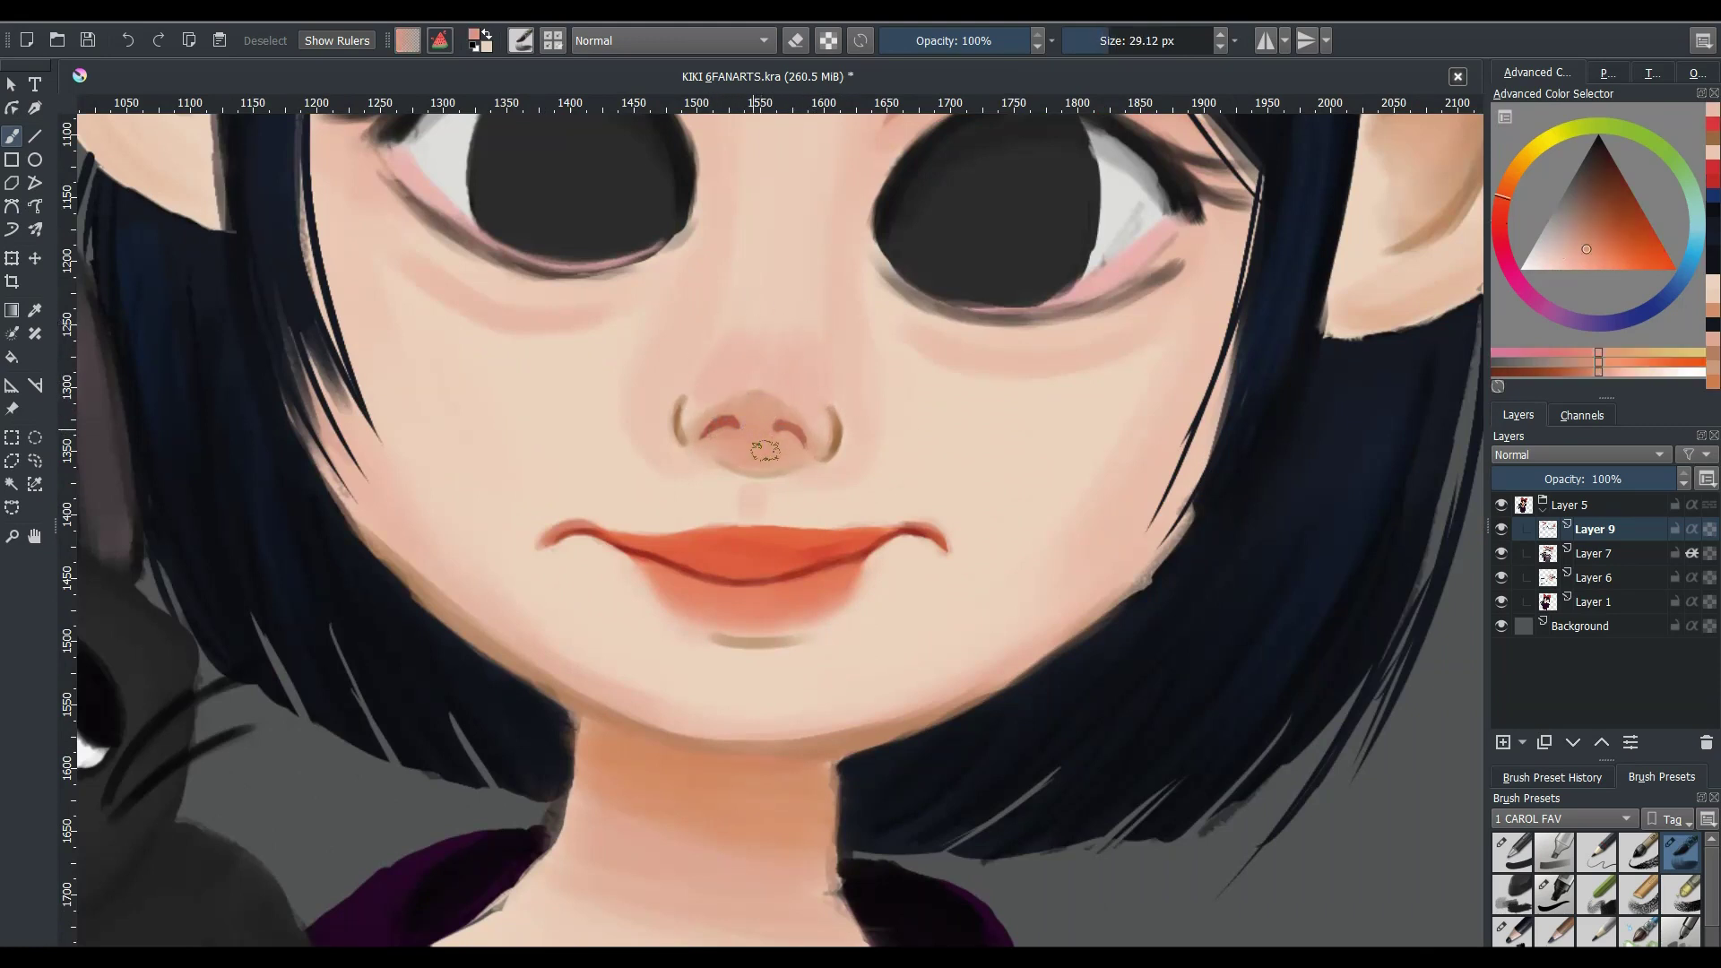
pyautogui.press('-')
pyautogui.press('-')
pyautogui.press('-')
pyautogui.press('+')
pyautogui.press('+')
pyautogui.press('+')
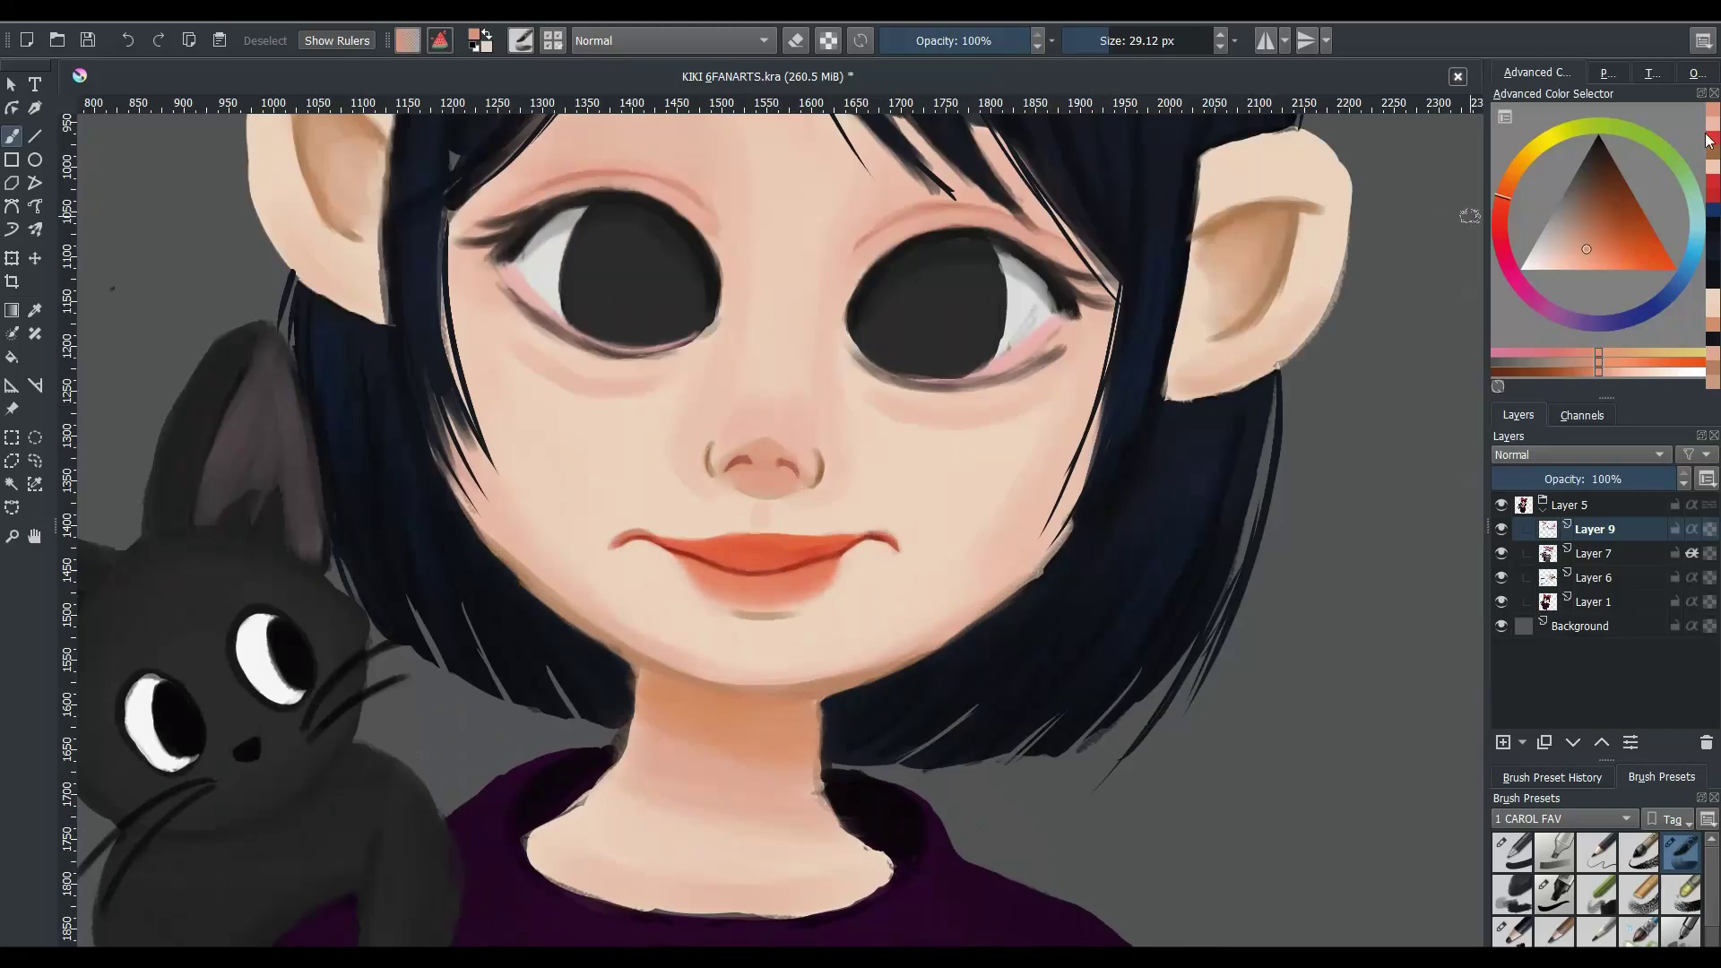
# - Paint pink blush on the nose bridge, then lighten it to salmon
pyautogui.click(1503, 179)
pyautogui.moveTo(758, 393); pyautogui.dragTo(734, 430)
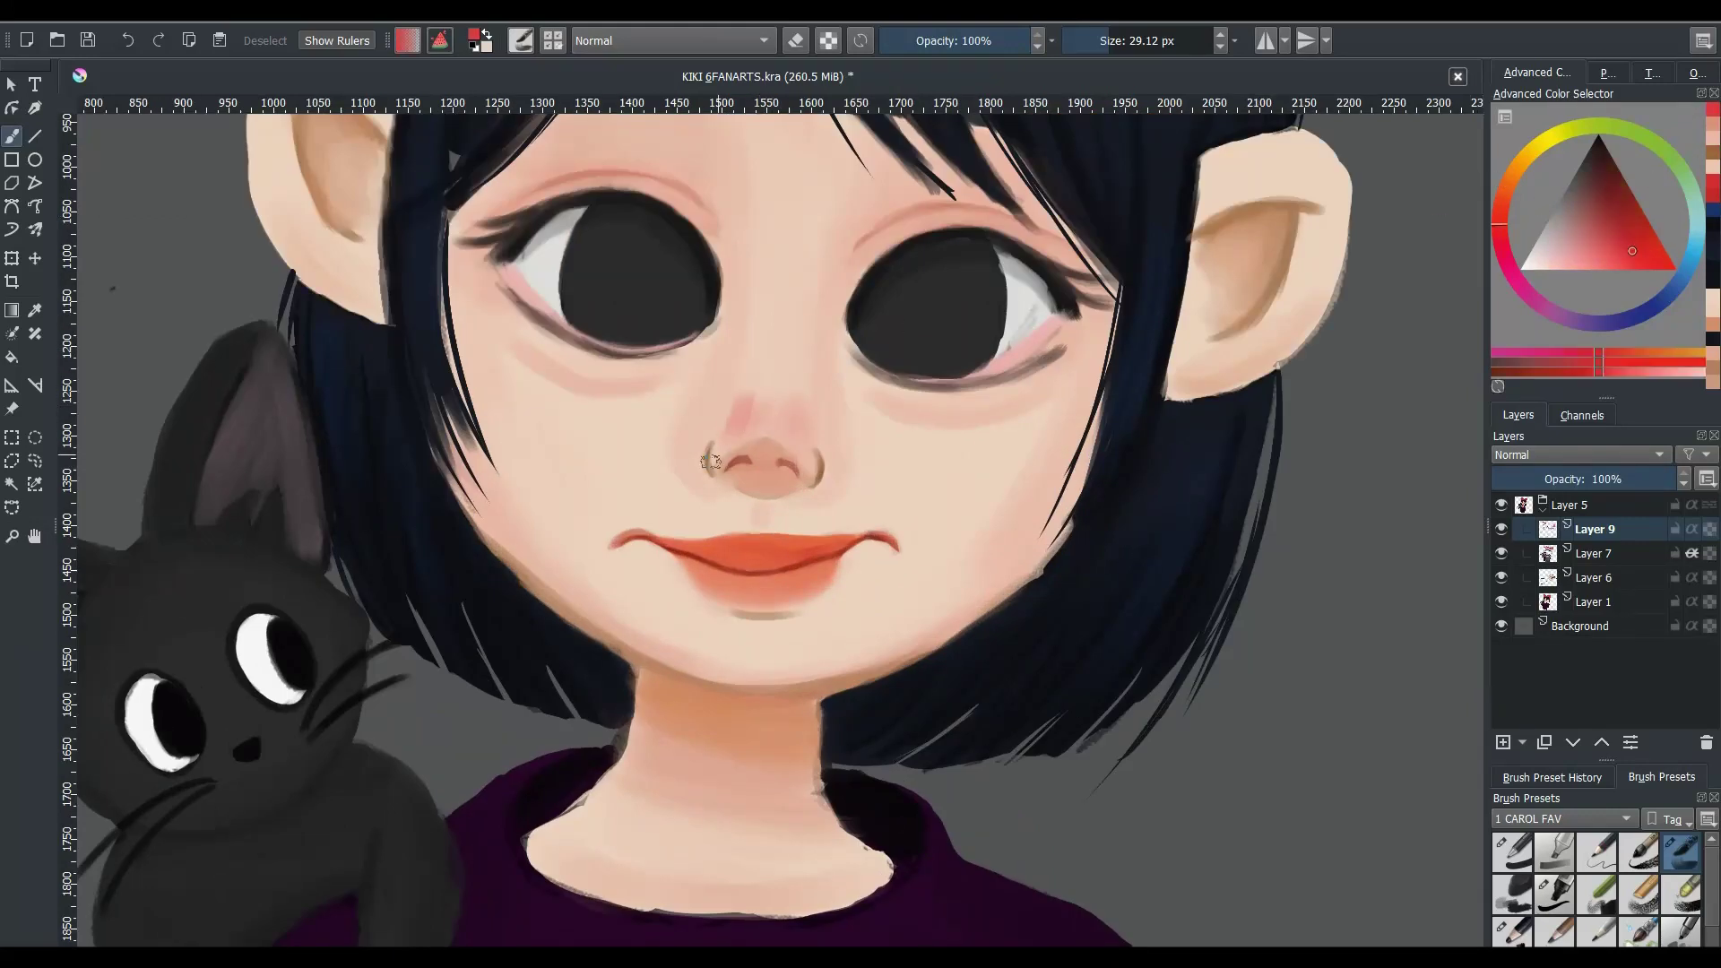
pyautogui.keyDown('ctrl'); pyautogui.click(745, 410); pyautogui.keyUp('ctrl')
pyautogui.press('-')
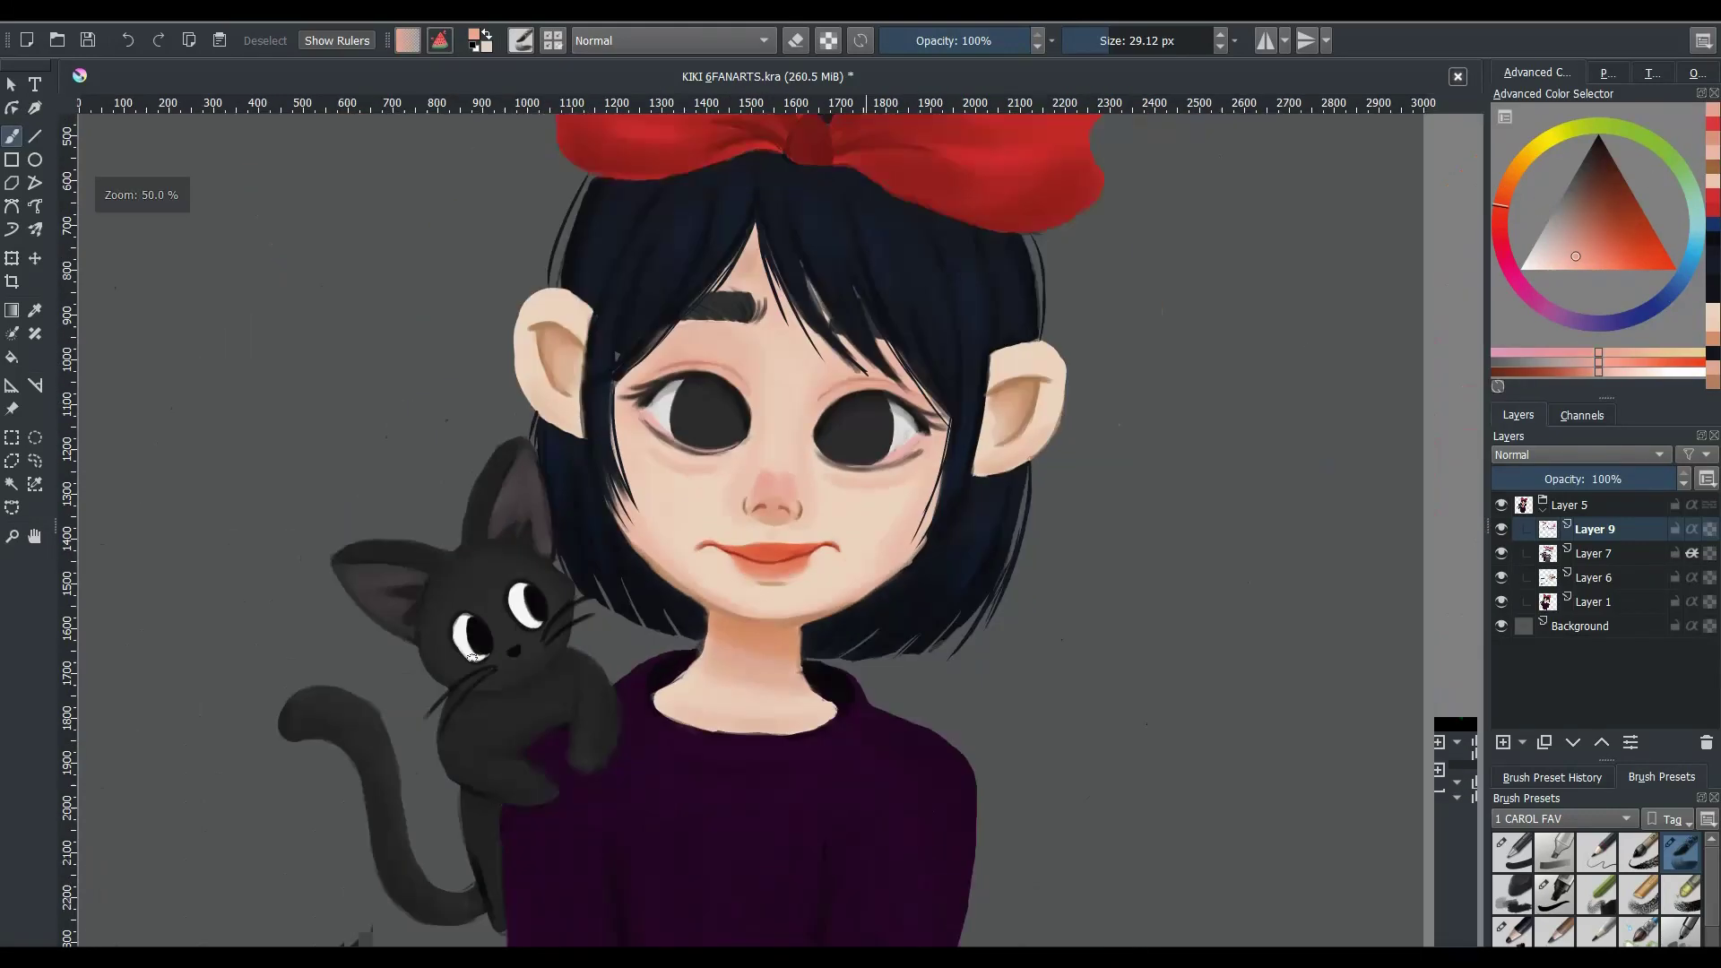
pyautogui.press('+')
pyautogui.press('+')
# - Load lighter salmon tones around the nose tip with resized brushes, then toggle eraser mode
pyautogui.keyDown('ctrl'); pyautogui.click(719, 338); pyautogui.keyUp('ctrl')
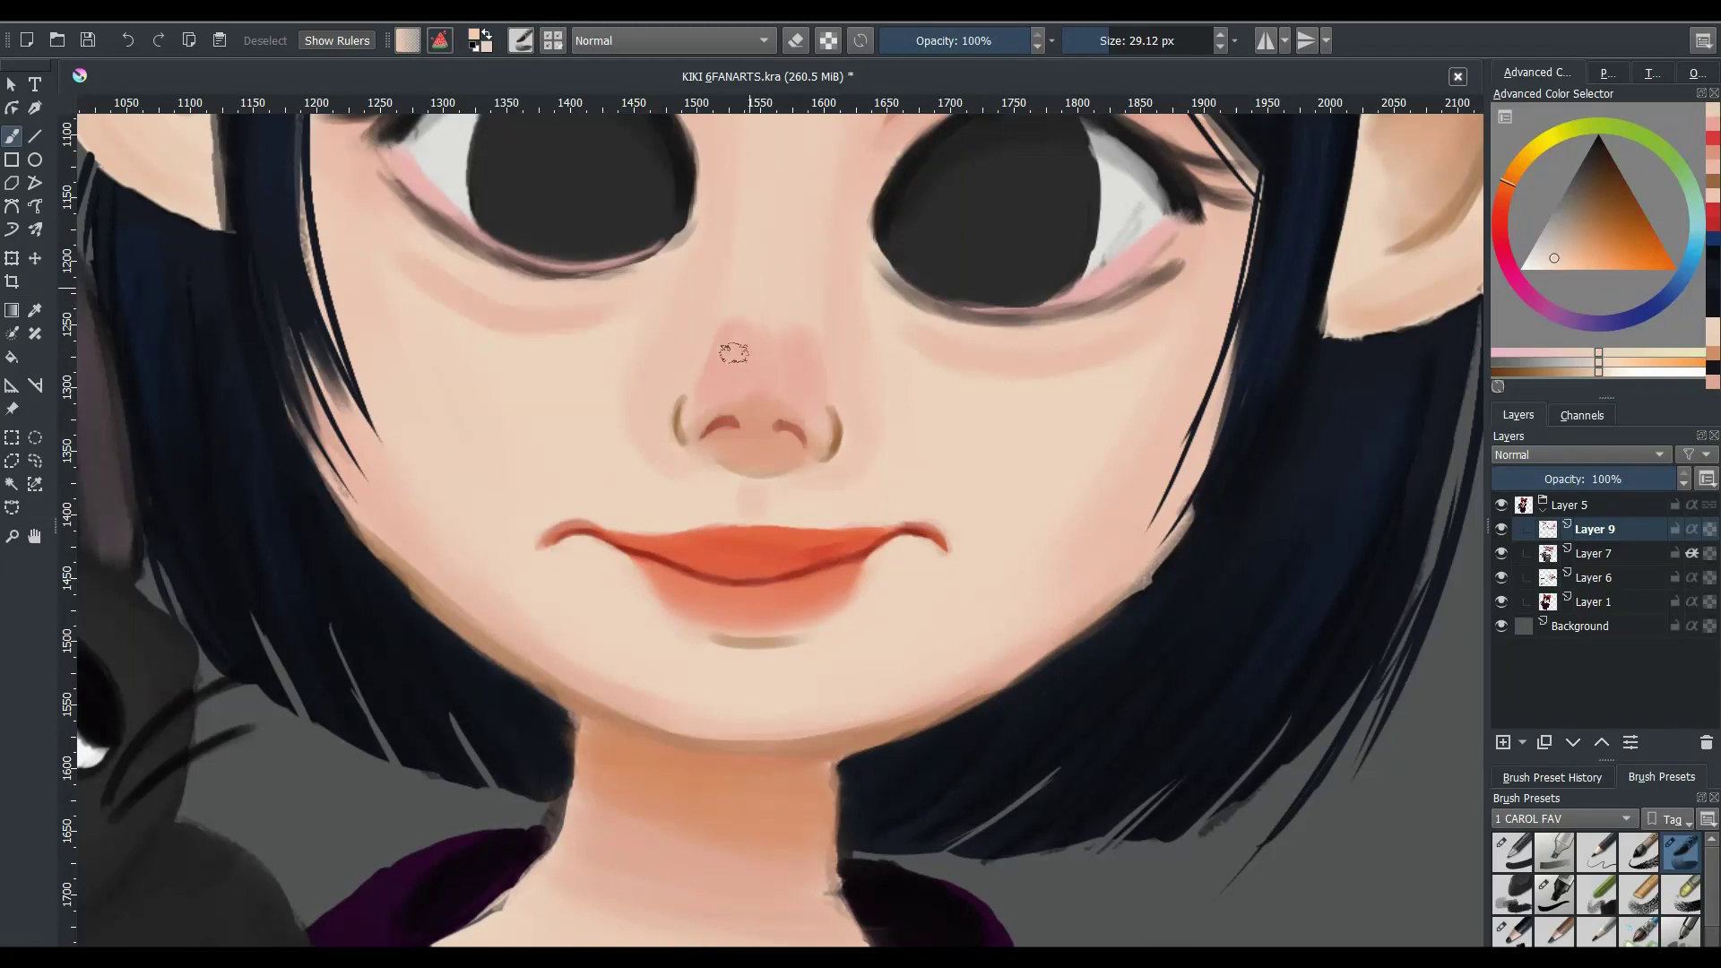
pyautogui.keyDown('ctrl'); pyautogui.click(802, 350); pyautogui.keyUp('ctrl')
pyautogui.press('[')
pyautogui.press('[')
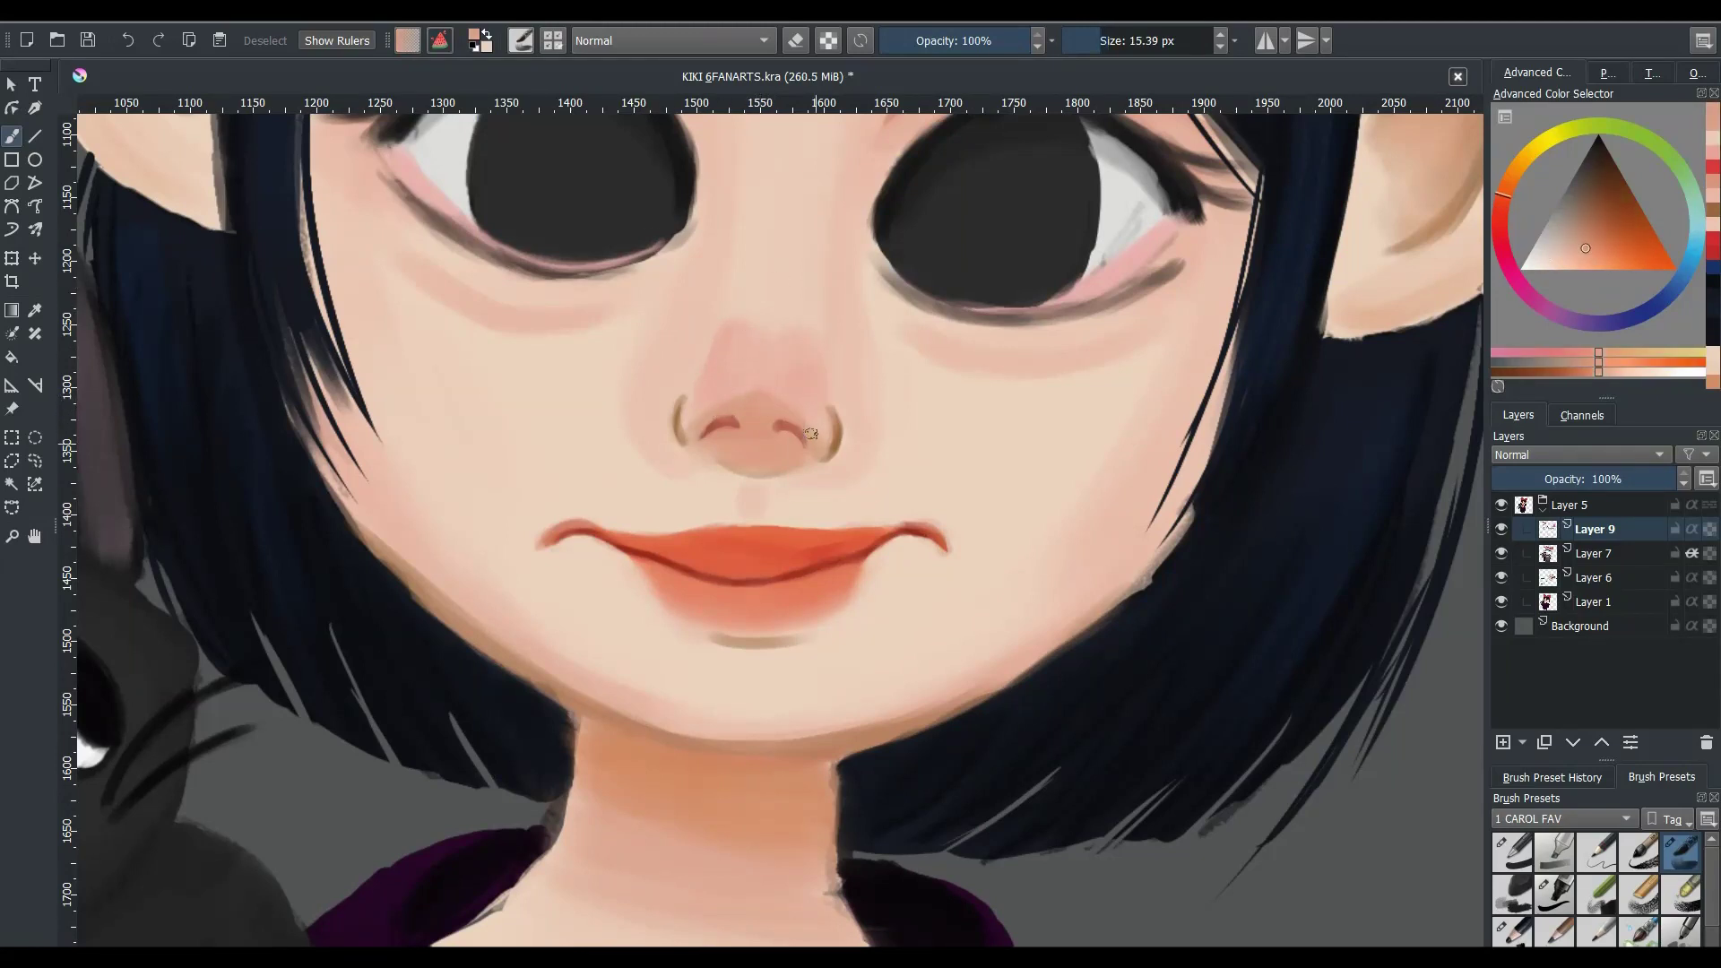
pyautogui.keyDown('ctrl'); pyautogui.click(788, 345); pyautogui.keyUp('ctrl')
pyautogui.press(']')
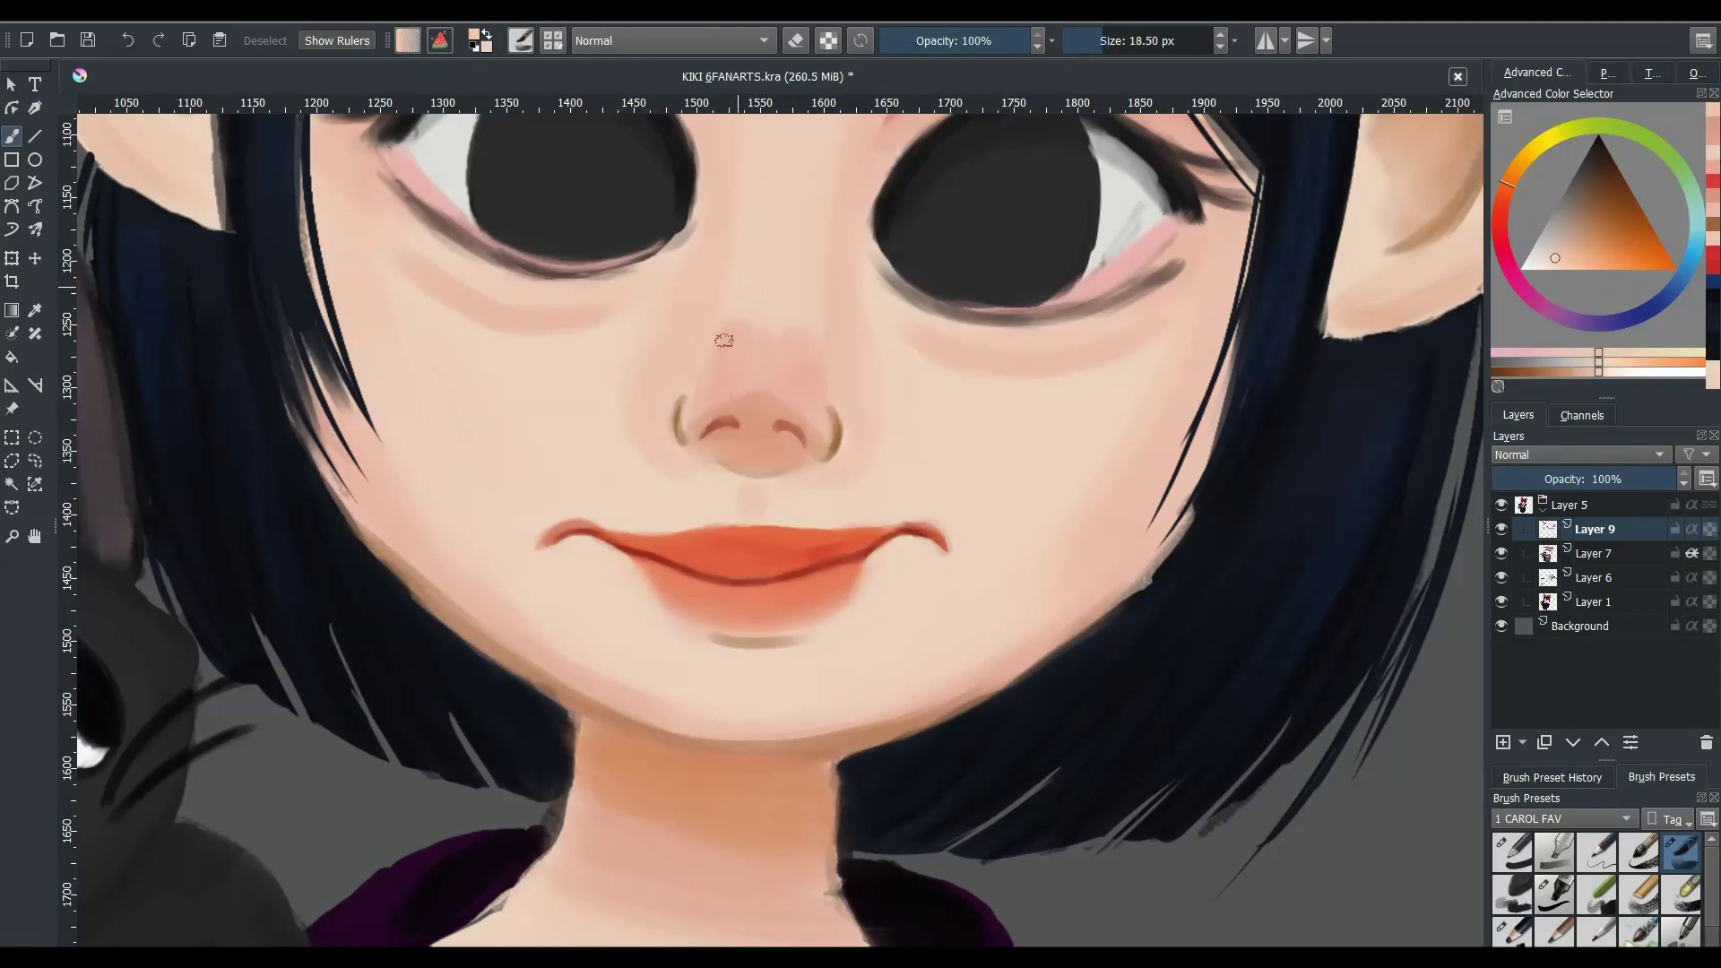
pyautogui.press(']')
pyautogui.press(']')
pyautogui.press(']')
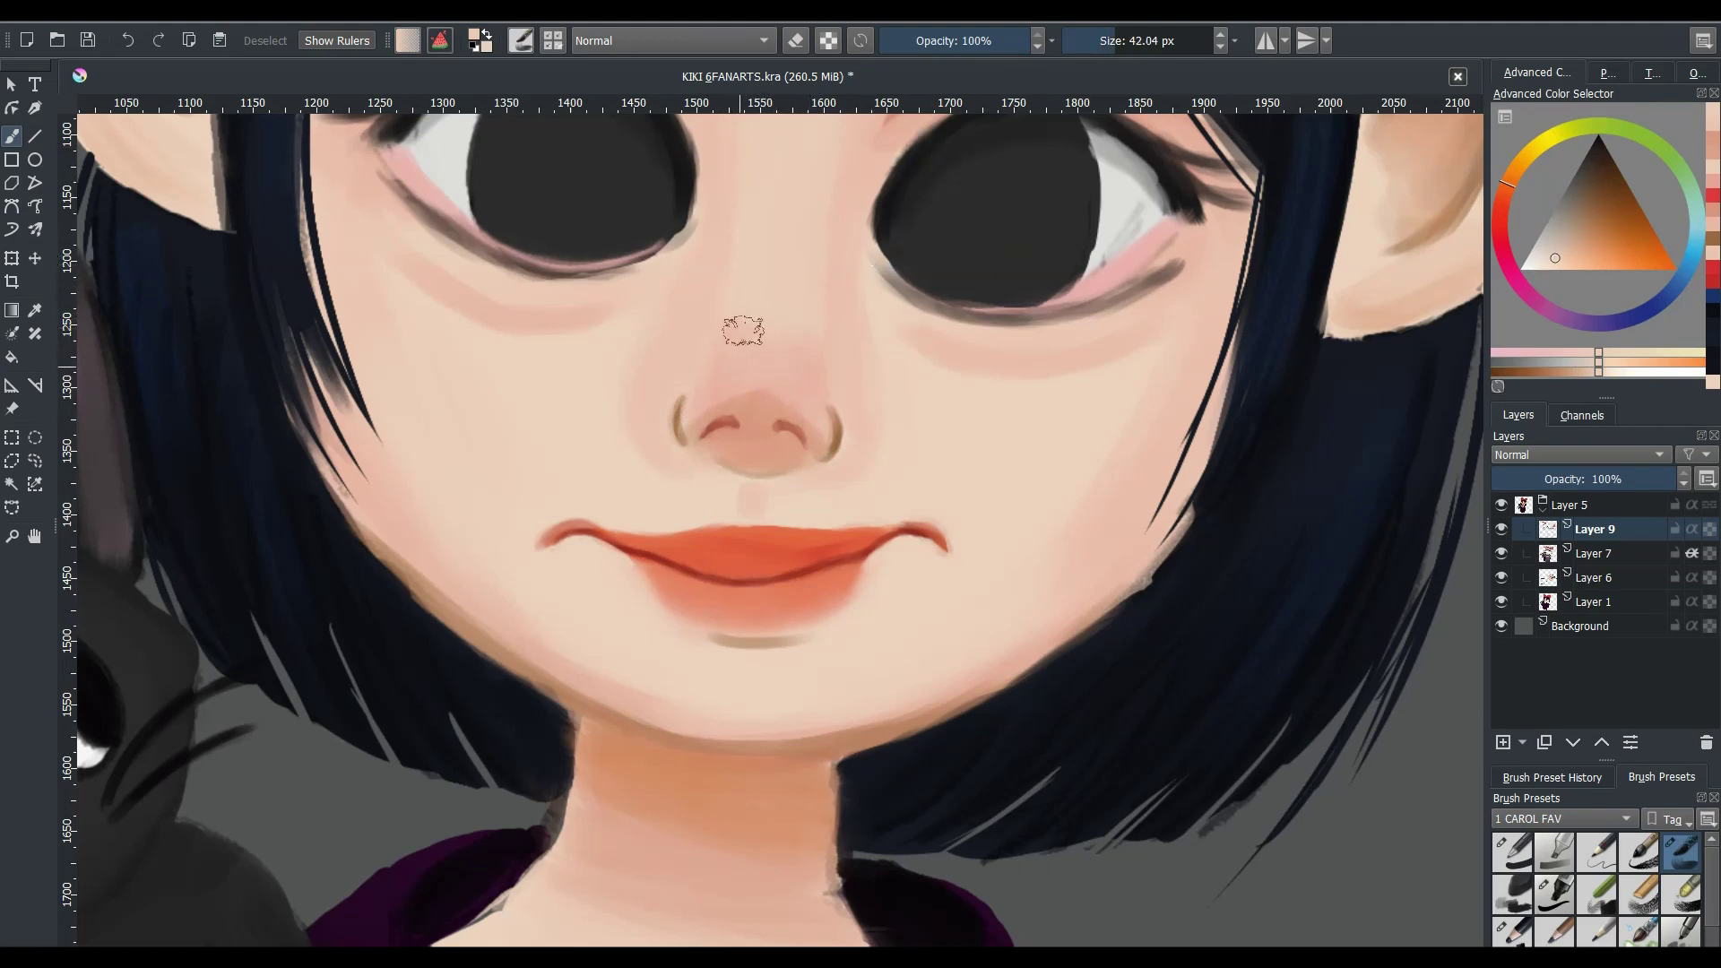
pyautogui.press('-')
pyautogui.press('-')
pyautogui.press('-')
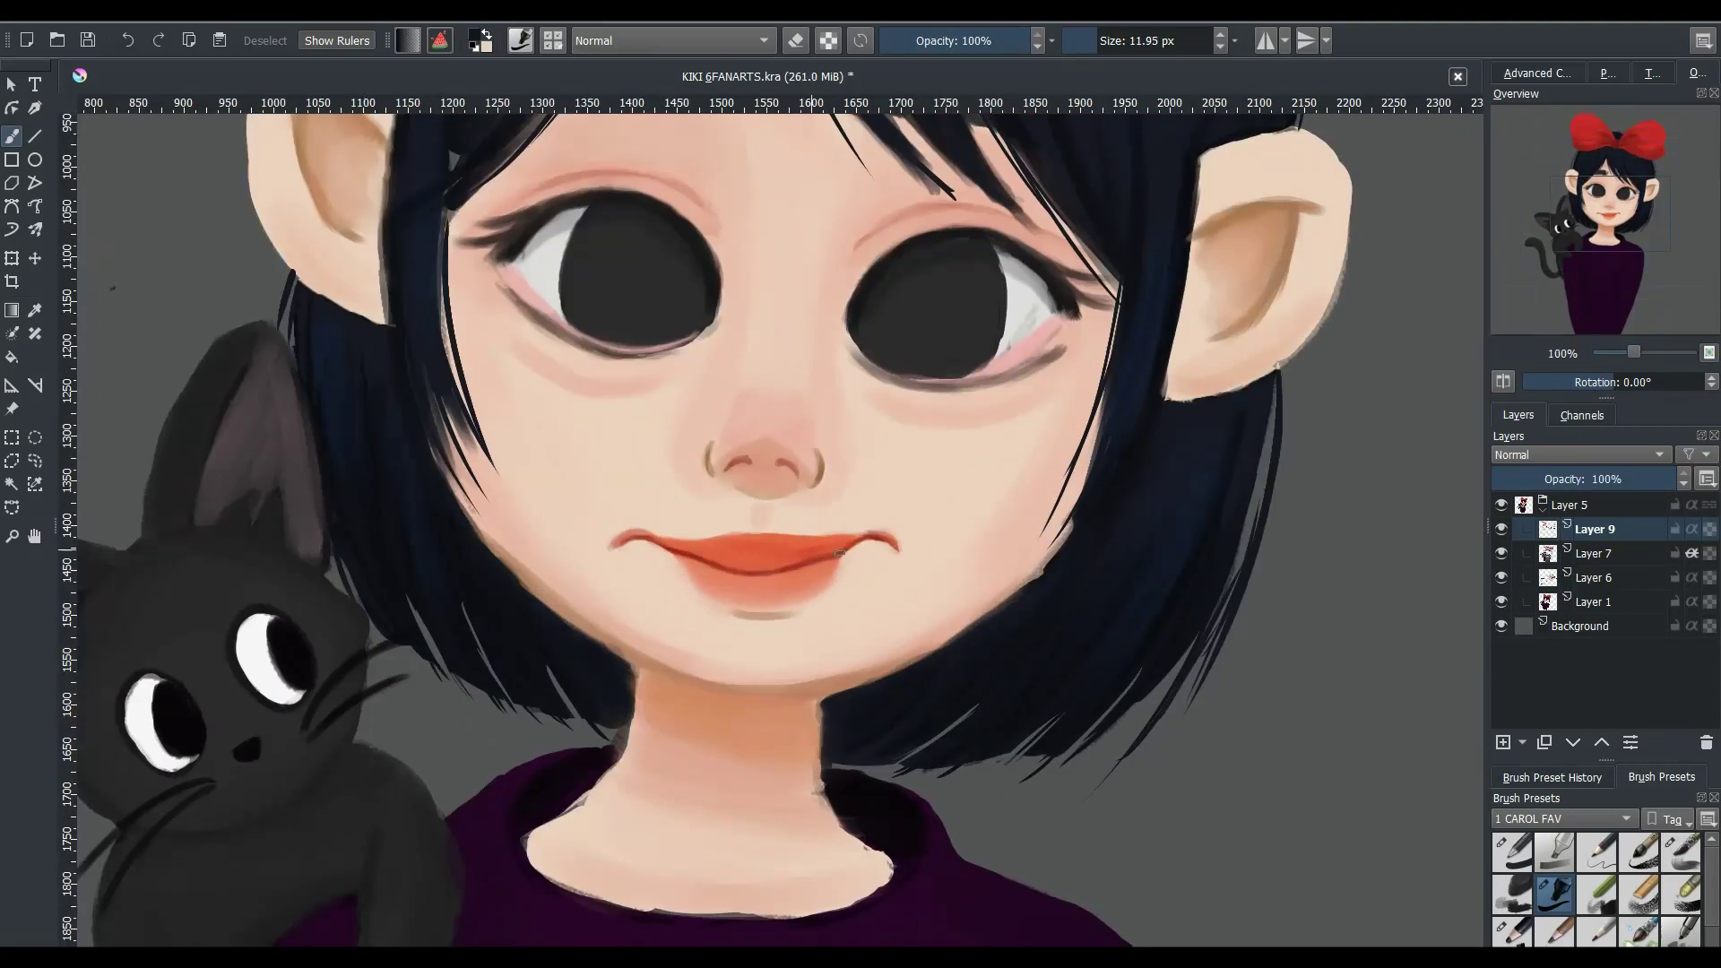
pyautogui.press('e')
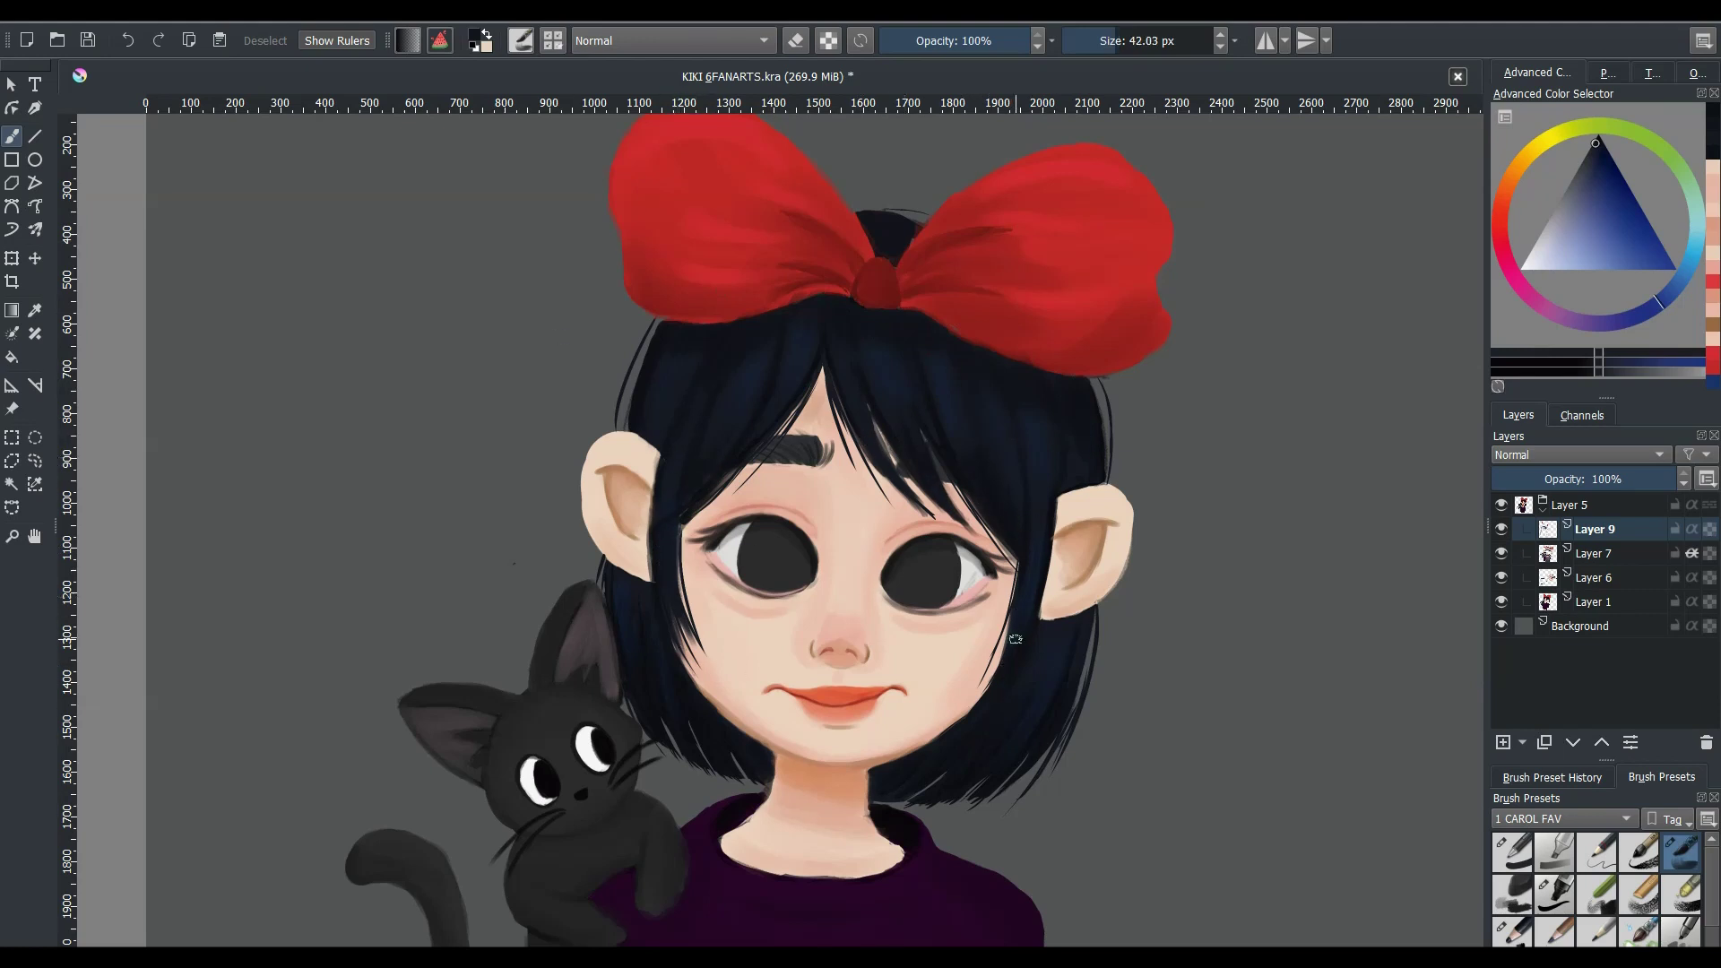
# - Sample the peach skin tone and lighten it
pyautogui.press('[')
pyautogui.press('[')
pyautogui.press('[')
pyautogui.press(']')
pyautogui.press(']')
pyautogui.press(']')
pyautogui.press(']')
pyautogui.press(']')
pyautogui.press(']')
pyautogui.keyDown('ctrl'); pyautogui.click(753, 515); pyautogui.keyUp('ctrl')
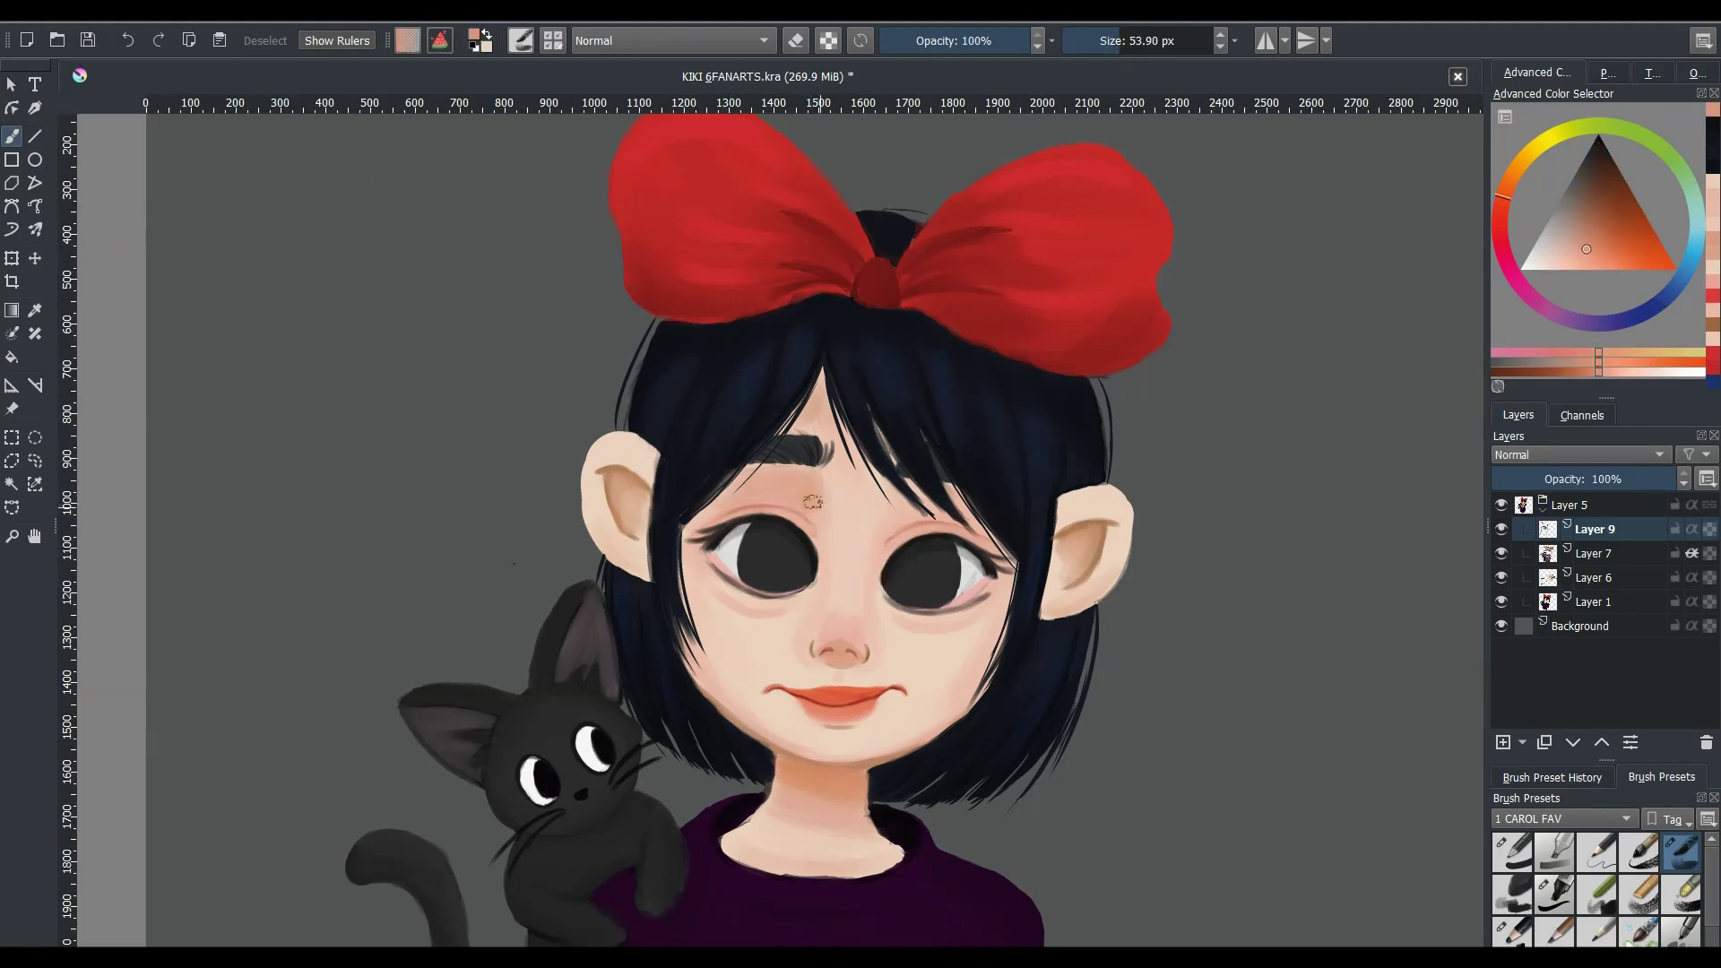
pyautogui.keyDown('ctrl'); pyautogui.click(749, 619); pyautogui.keyUp('ctrl')
pyautogui.scroll(1, 821, 568)
pyautogui.scroll(3, 821, 568)
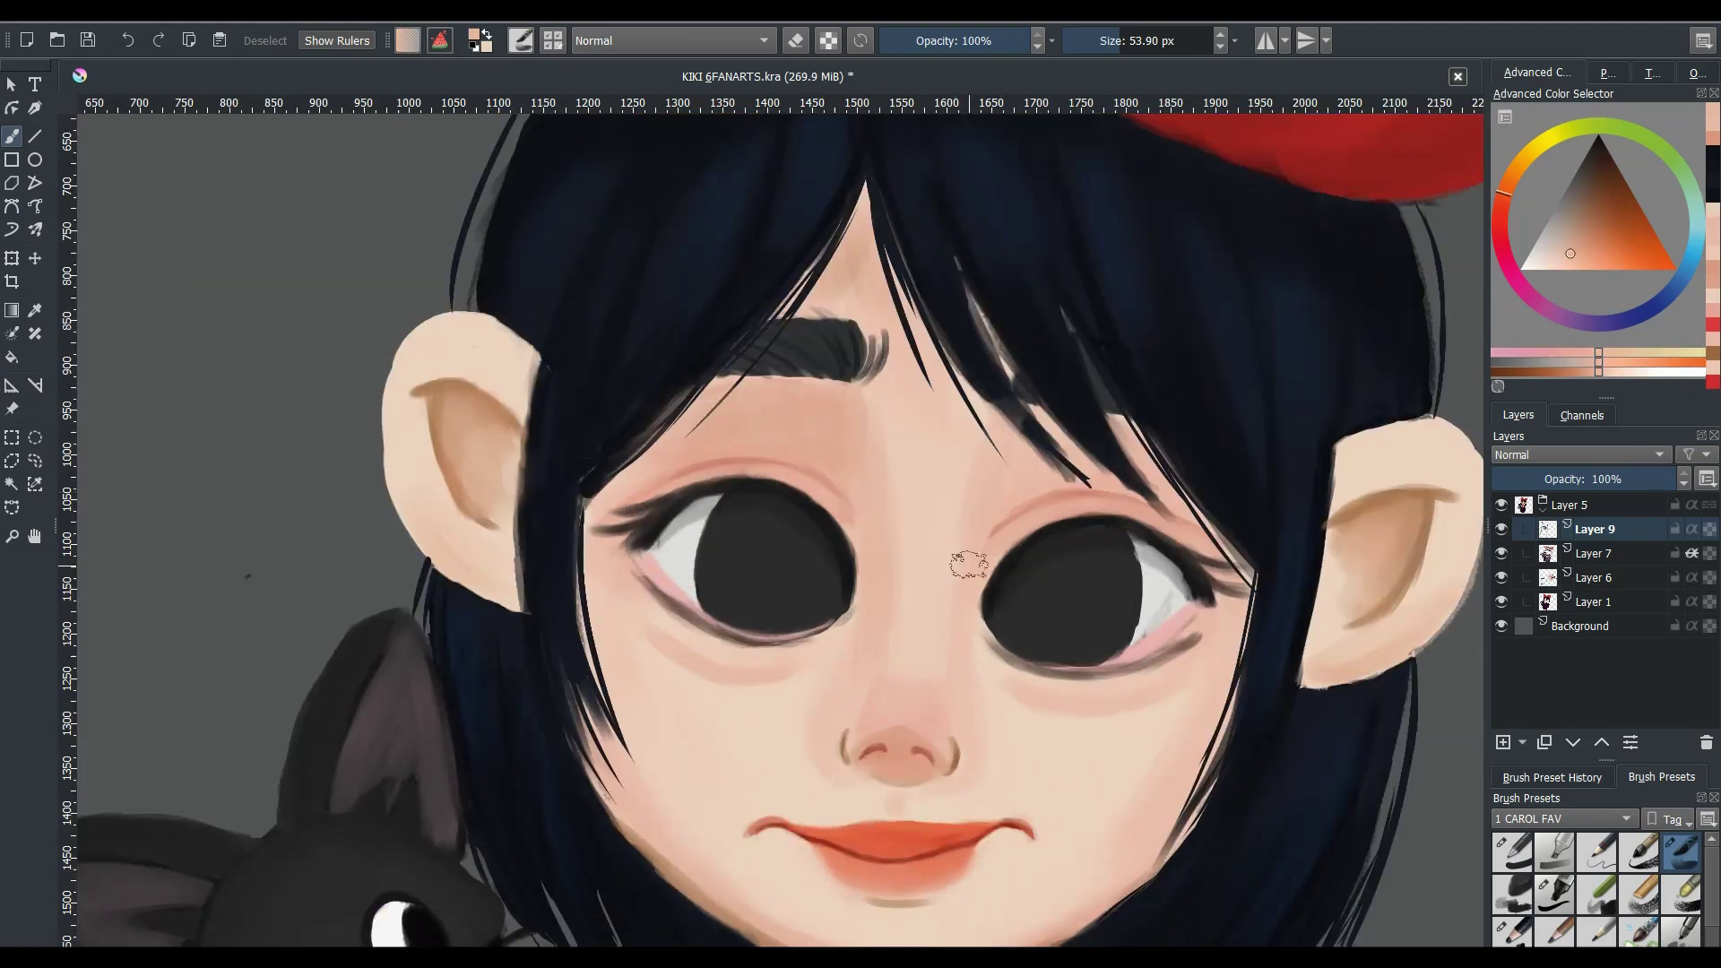
# - Save the painting and dab a small patch of light skin colour
pyautogui.press('[')
pyautogui.press(']')
pyautogui.press(']')
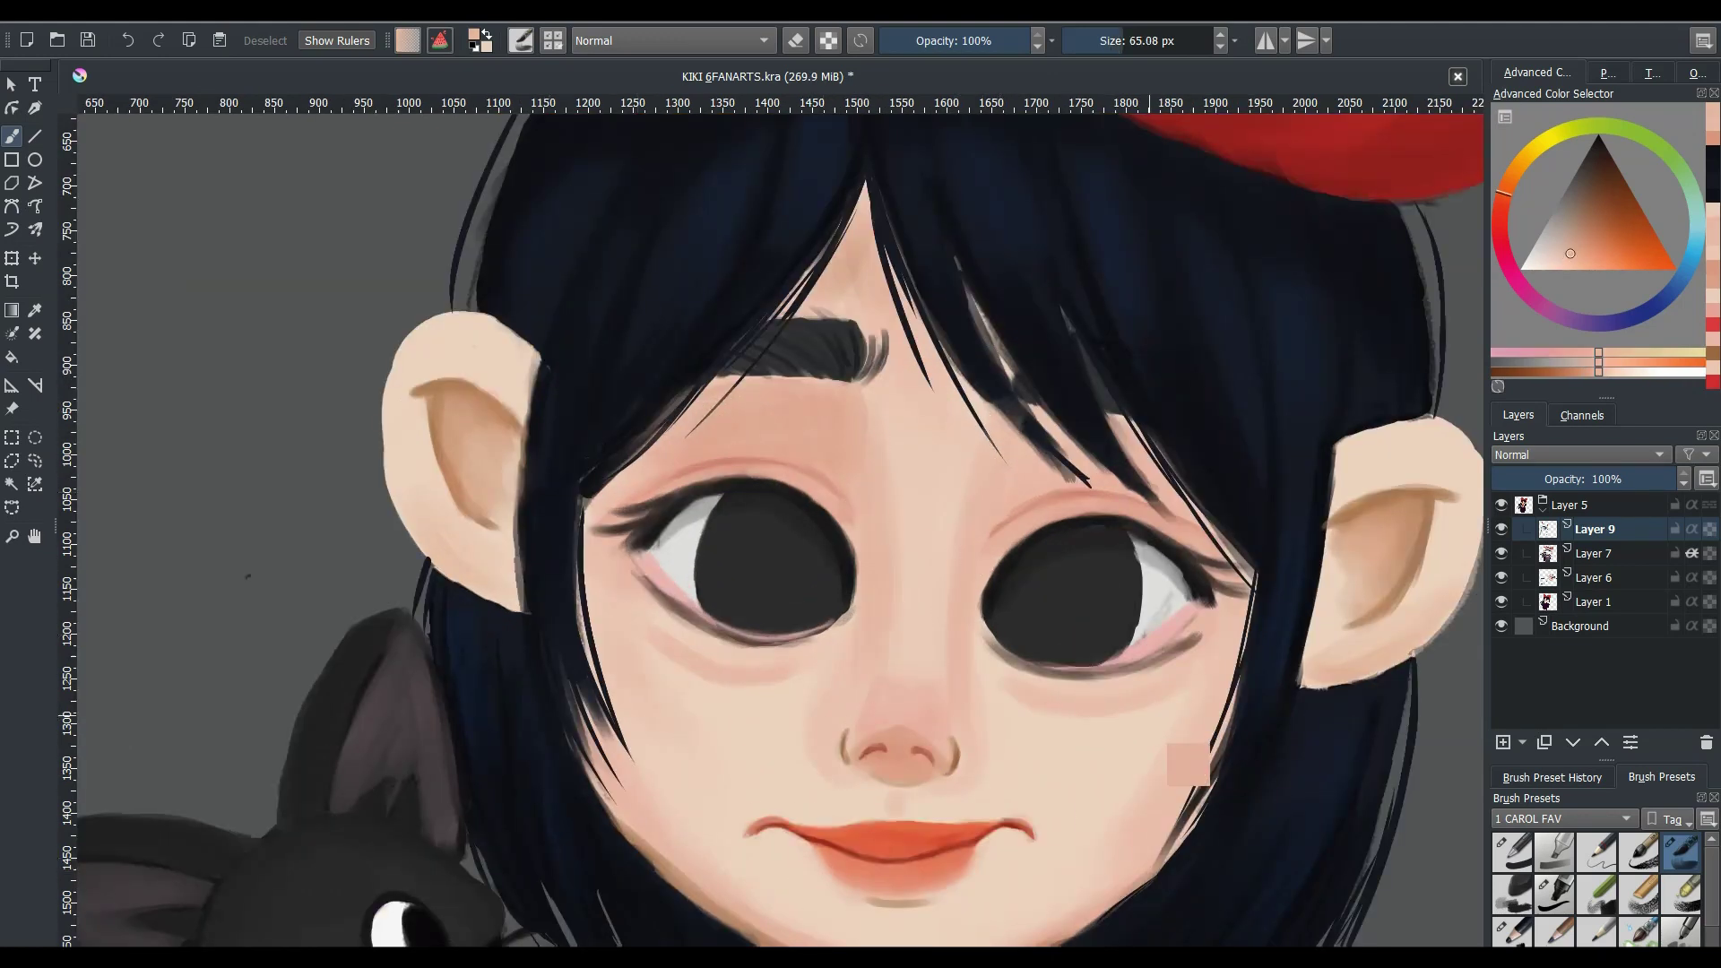
pyautogui.scroll(-5, 792, 763)
pyautogui.scroll(2, 793, 763)
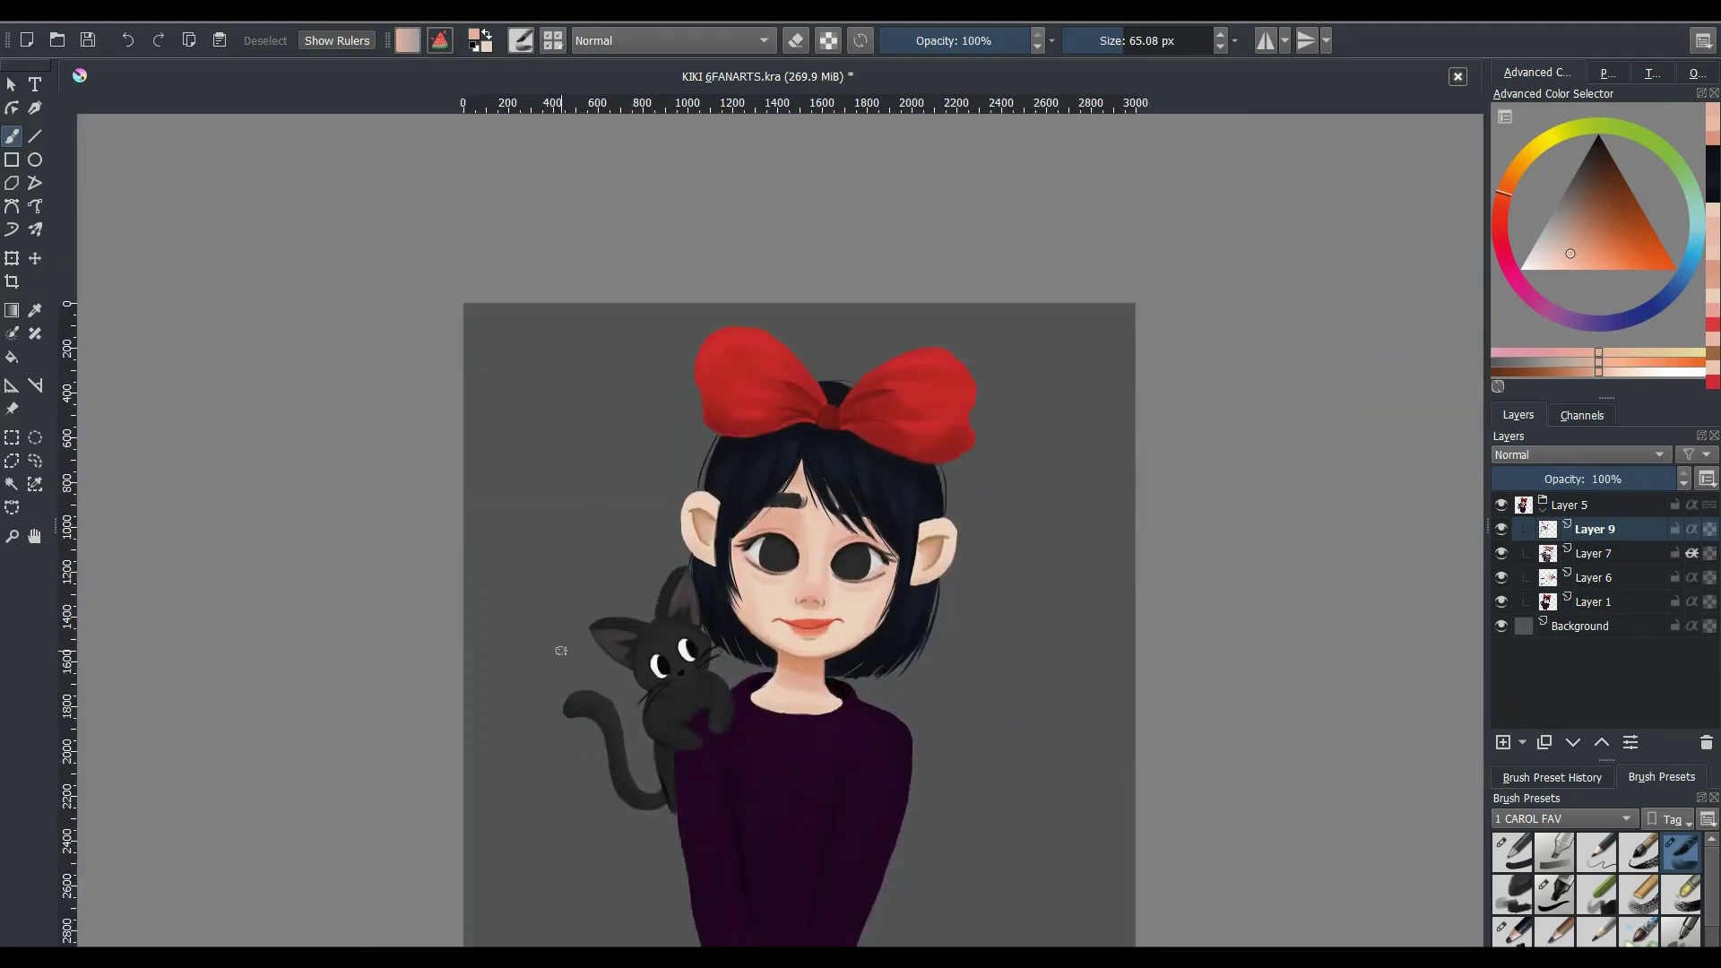
pyautogui.scroll(2, 792, 763)
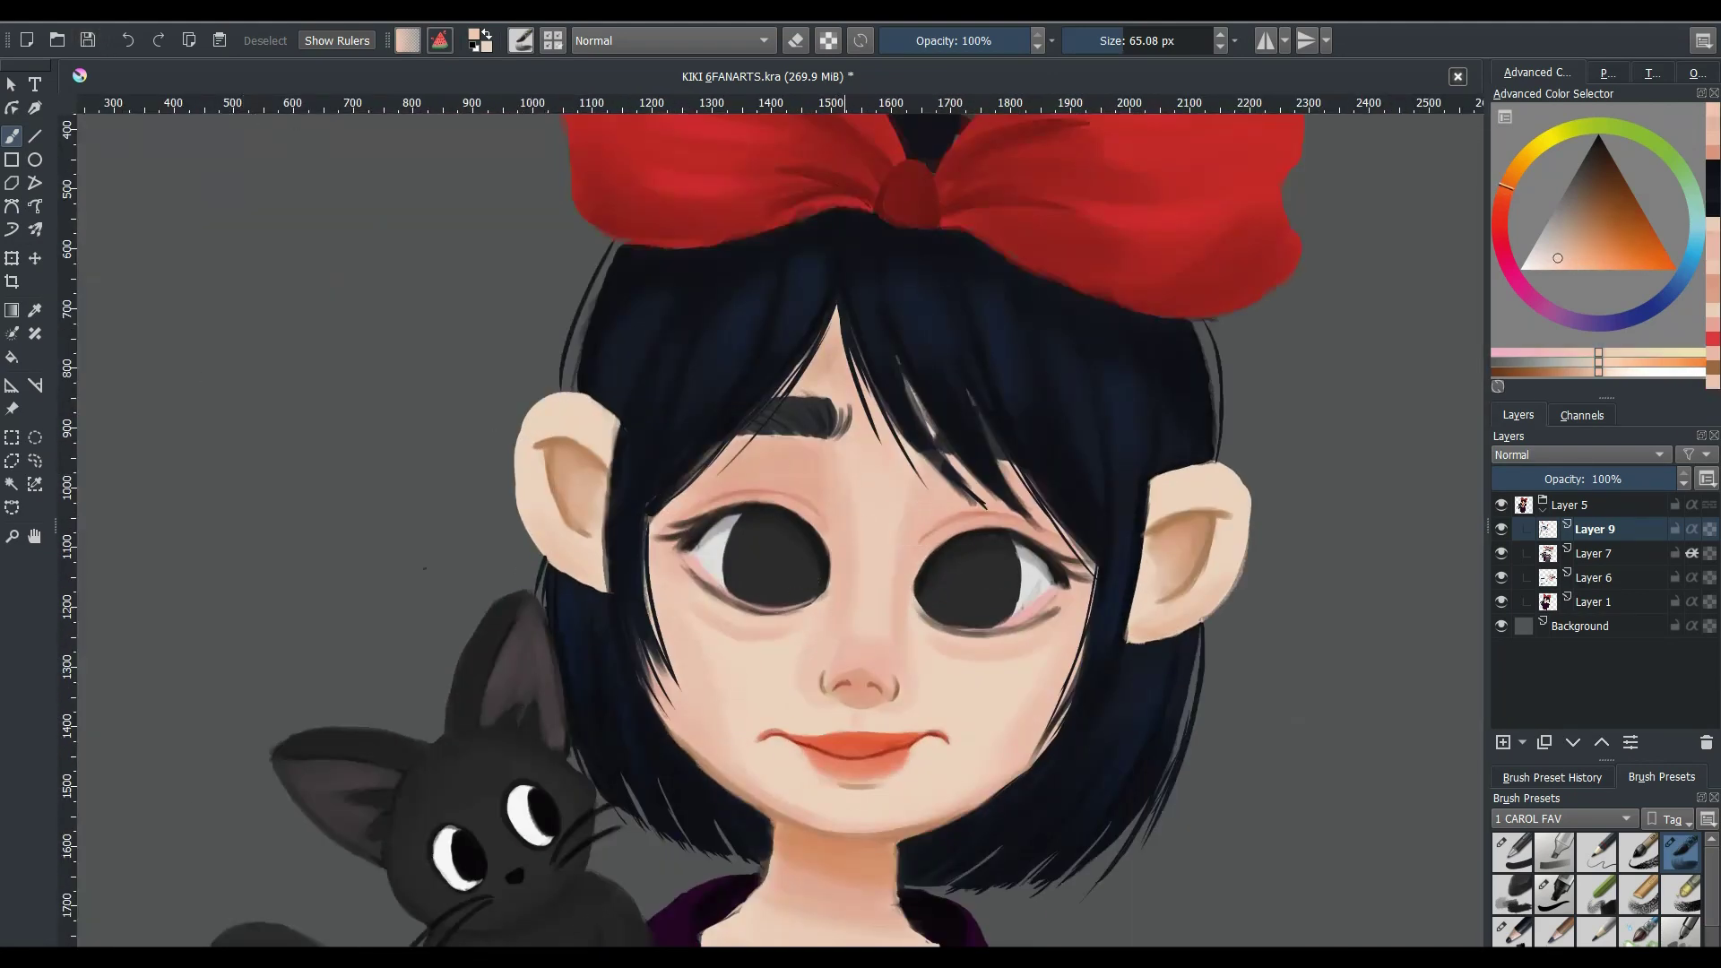
pyautogui.hotkey('ctrl', 's')
pyautogui.click(754, 700)
# - Pick a redder orange for the shadow under the chin
pyautogui.scroll(-1, 787, 698)
pyautogui.press('-')
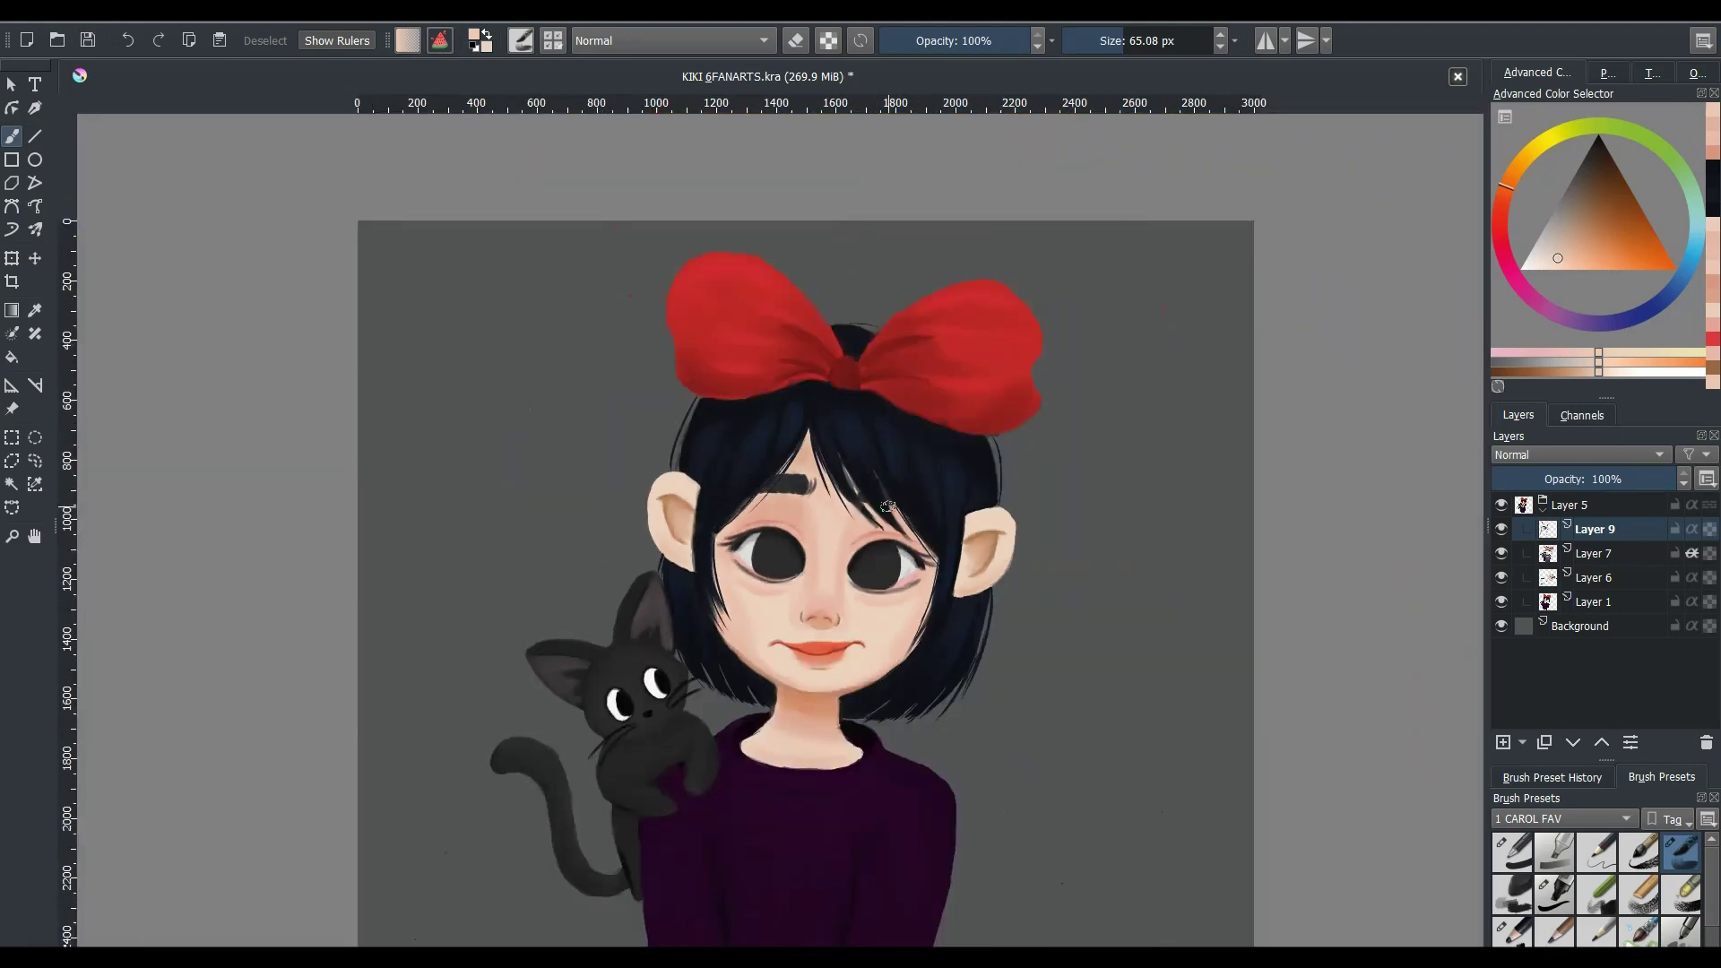
pyautogui.scroll(1, 789, 574)
pyautogui.scroll(2, 789, 600)
pyautogui.press('[')
pyautogui.press('[')
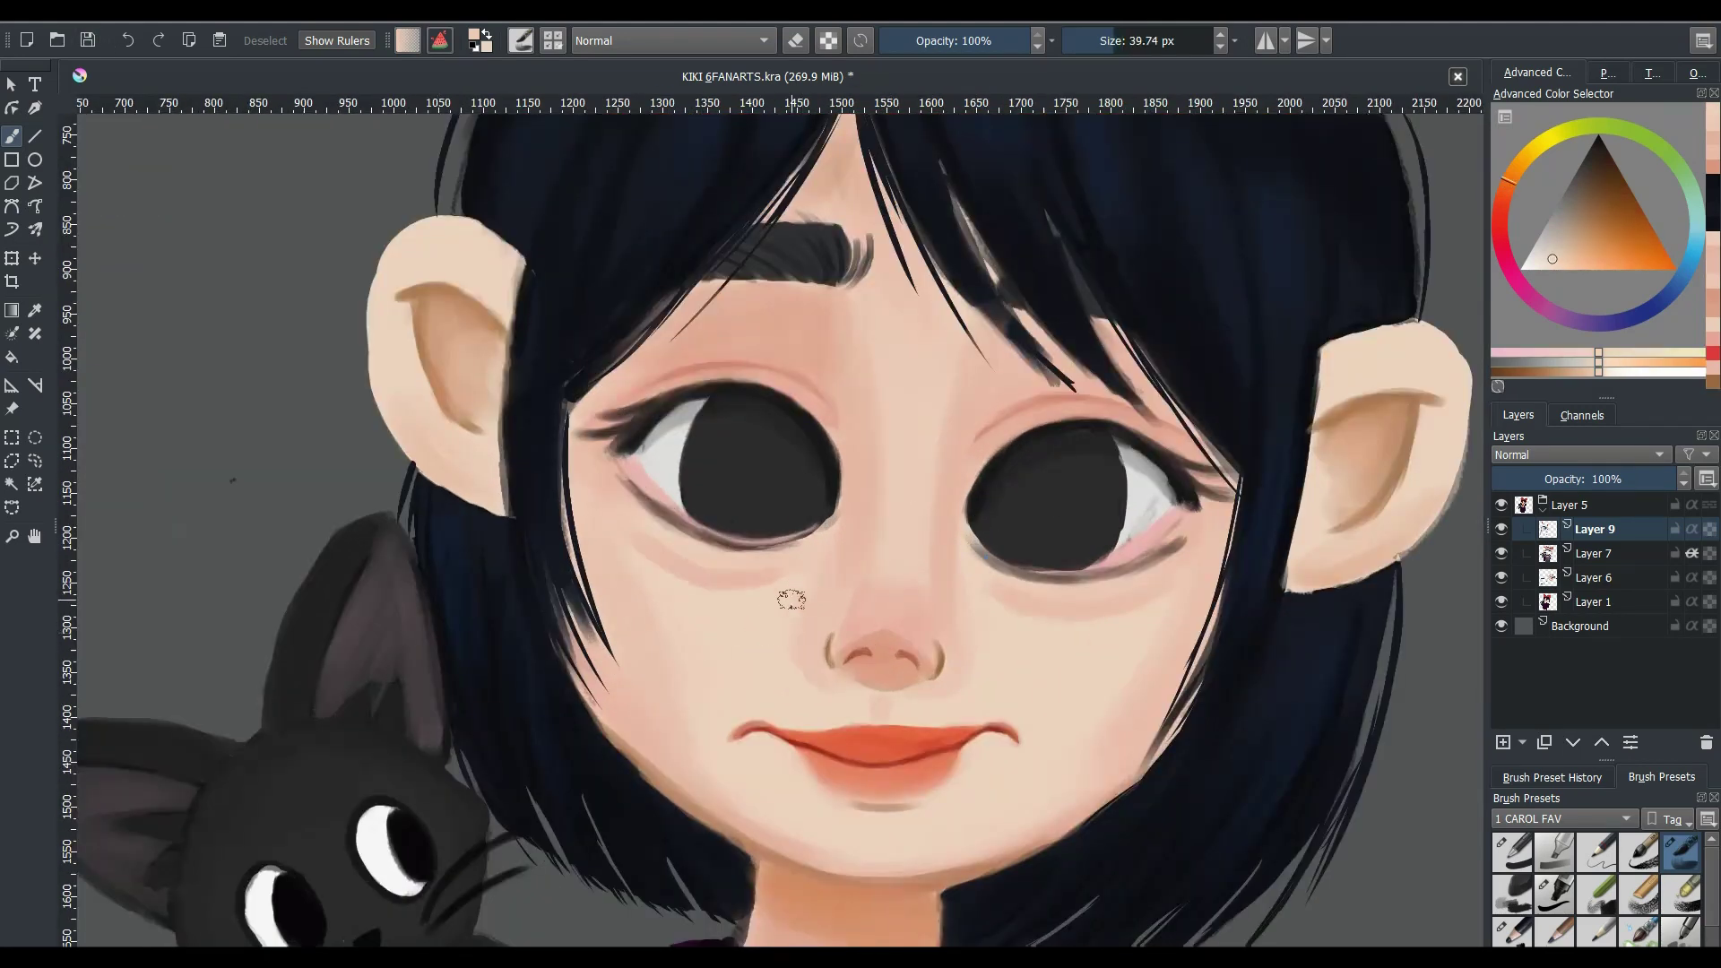
pyautogui.press('[')
pyautogui.keyDown('ctrl'); pyautogui.click(740, 567); pyautogui.keyUp('ctrl')
pyautogui.scroll(-5, 1082, 613)
pyautogui.scroll(5, 897, 583)
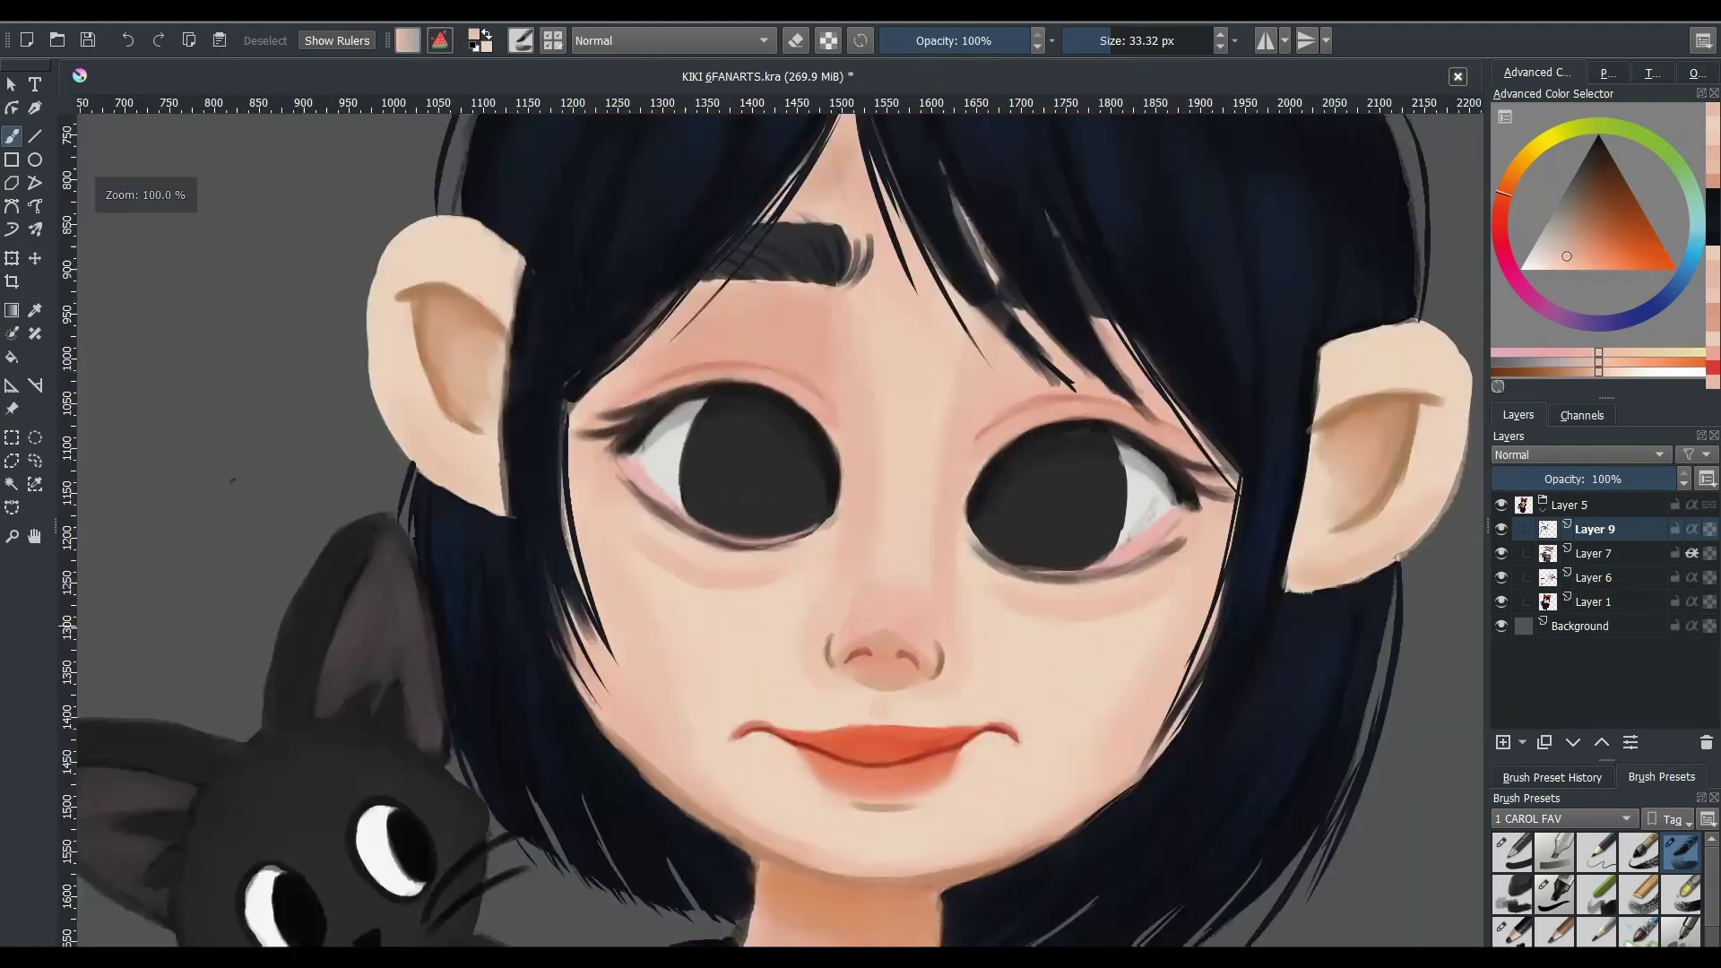
# - Paint an orange shadow across the neck under the chin
pyautogui.moveTo(901, 819); pyautogui.dragTo(901, 577)
pyautogui.press('[')
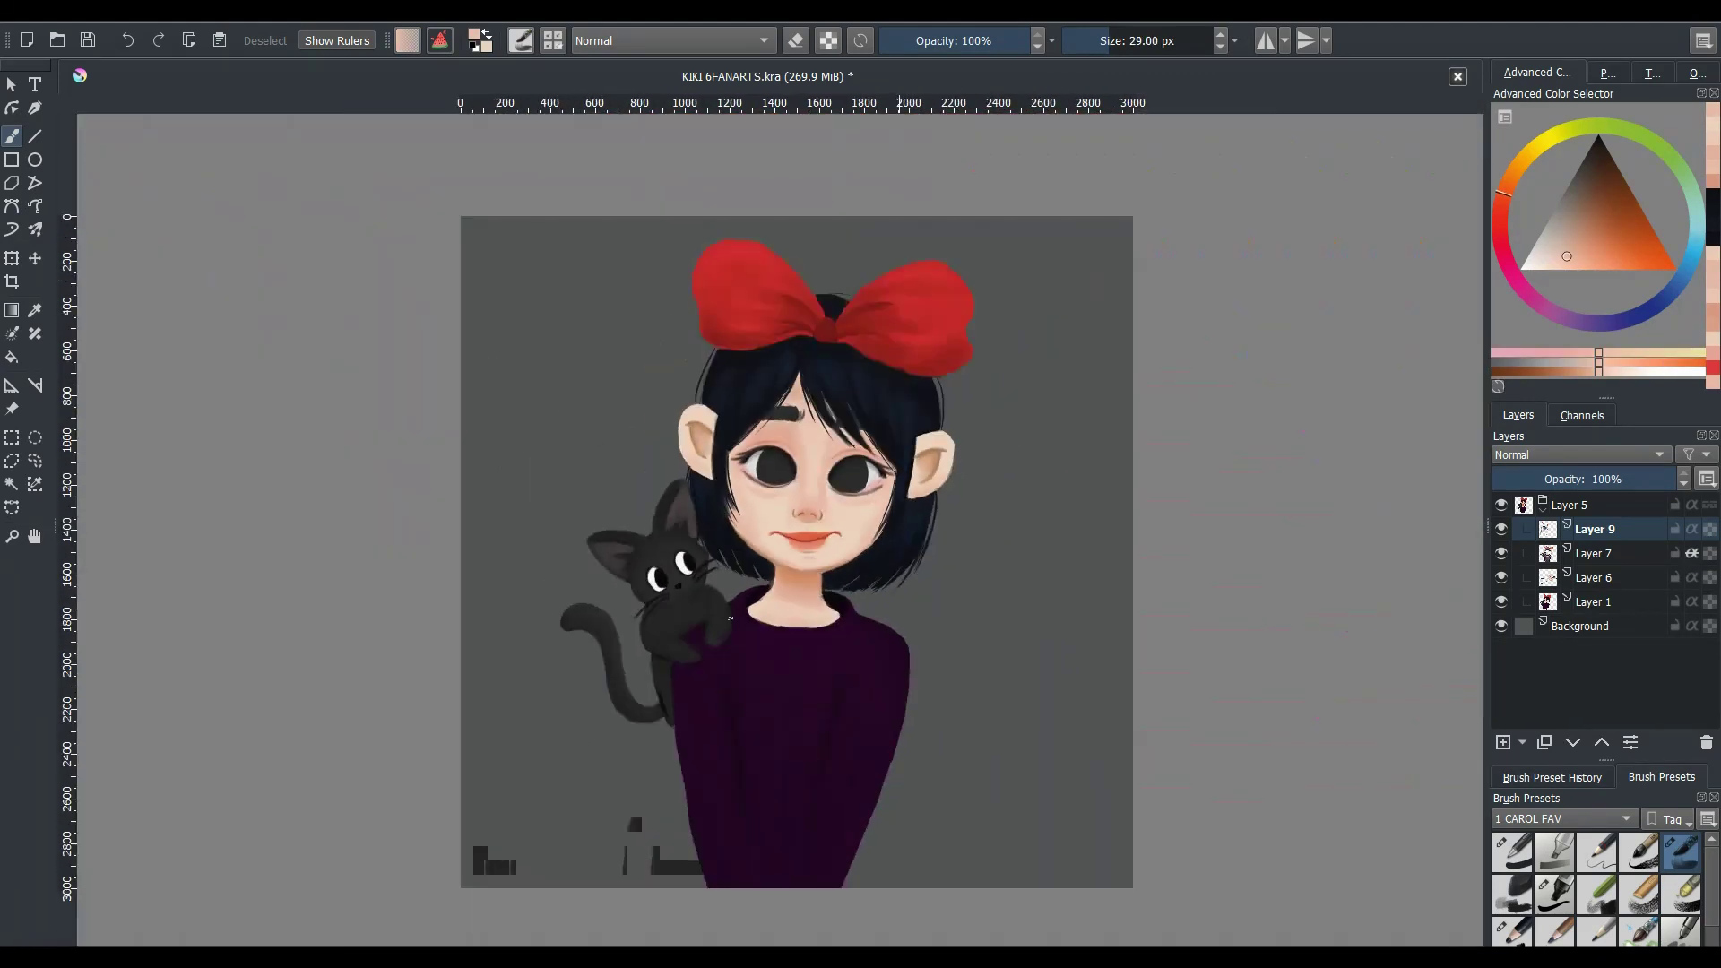
pyautogui.press(']')
pyautogui.press(']')
pyautogui.press('[')
pyautogui.press('[')
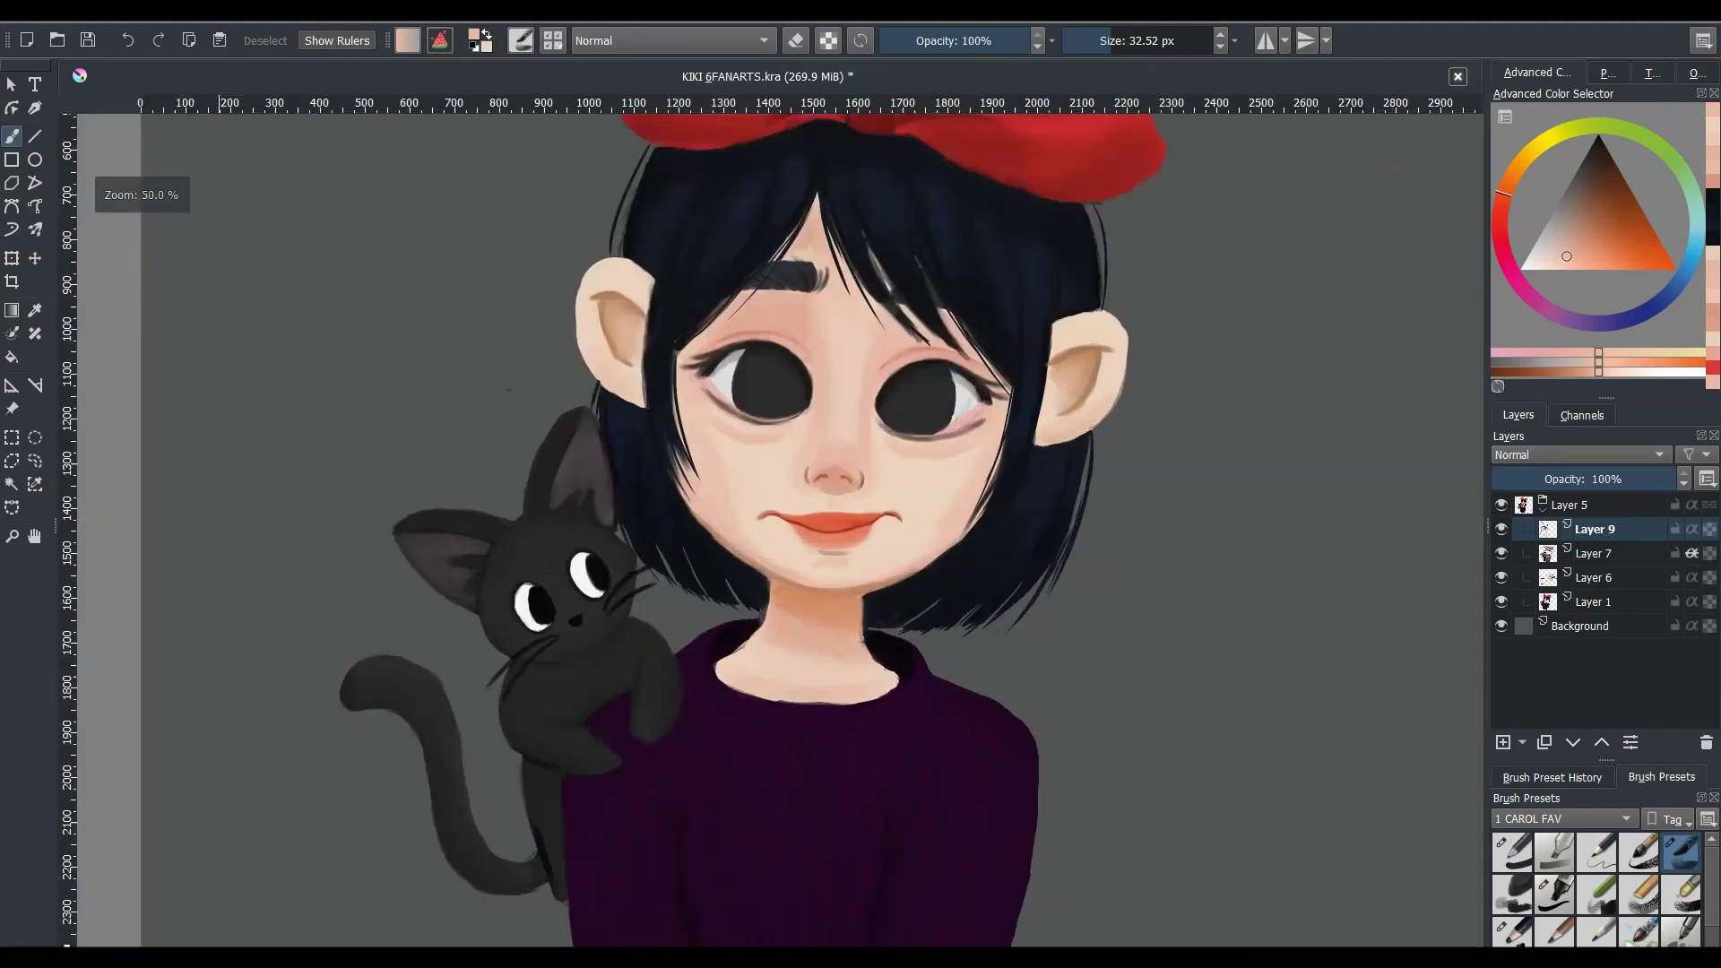
pyautogui.moveTo(780, 628); pyautogui.dragTo(932, 628)
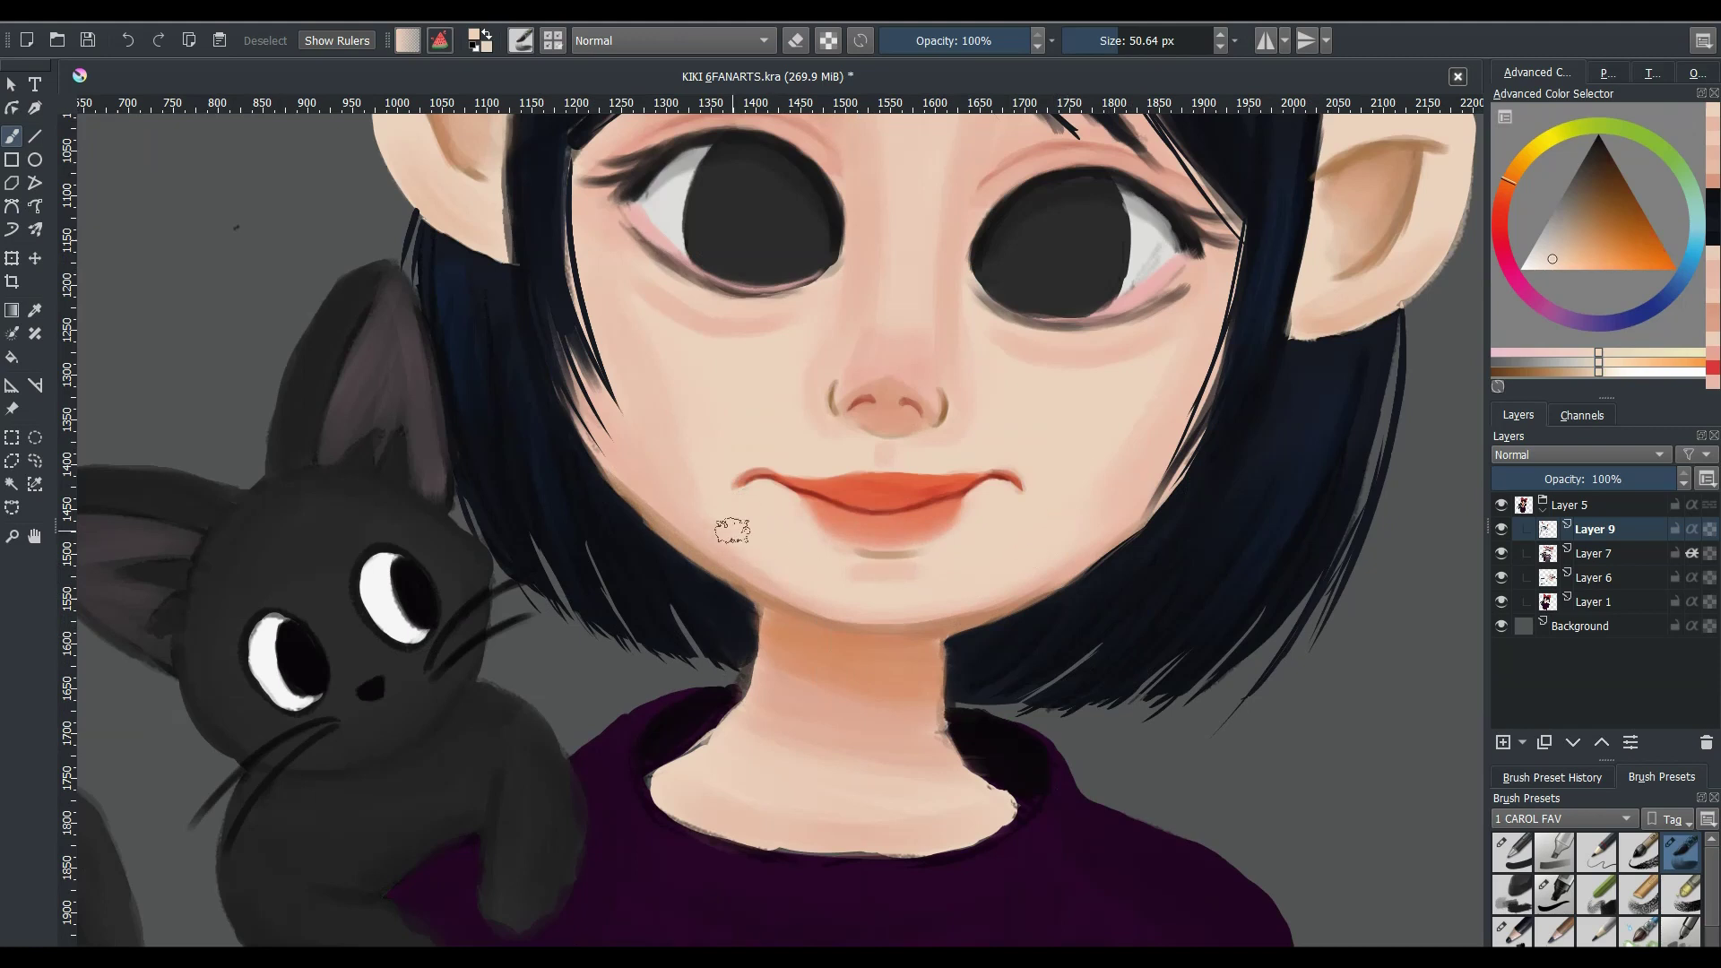
pyautogui.press(']')
pyautogui.press(']')
pyautogui.press('-')
pyautogui.press('-')
pyautogui.press('-')
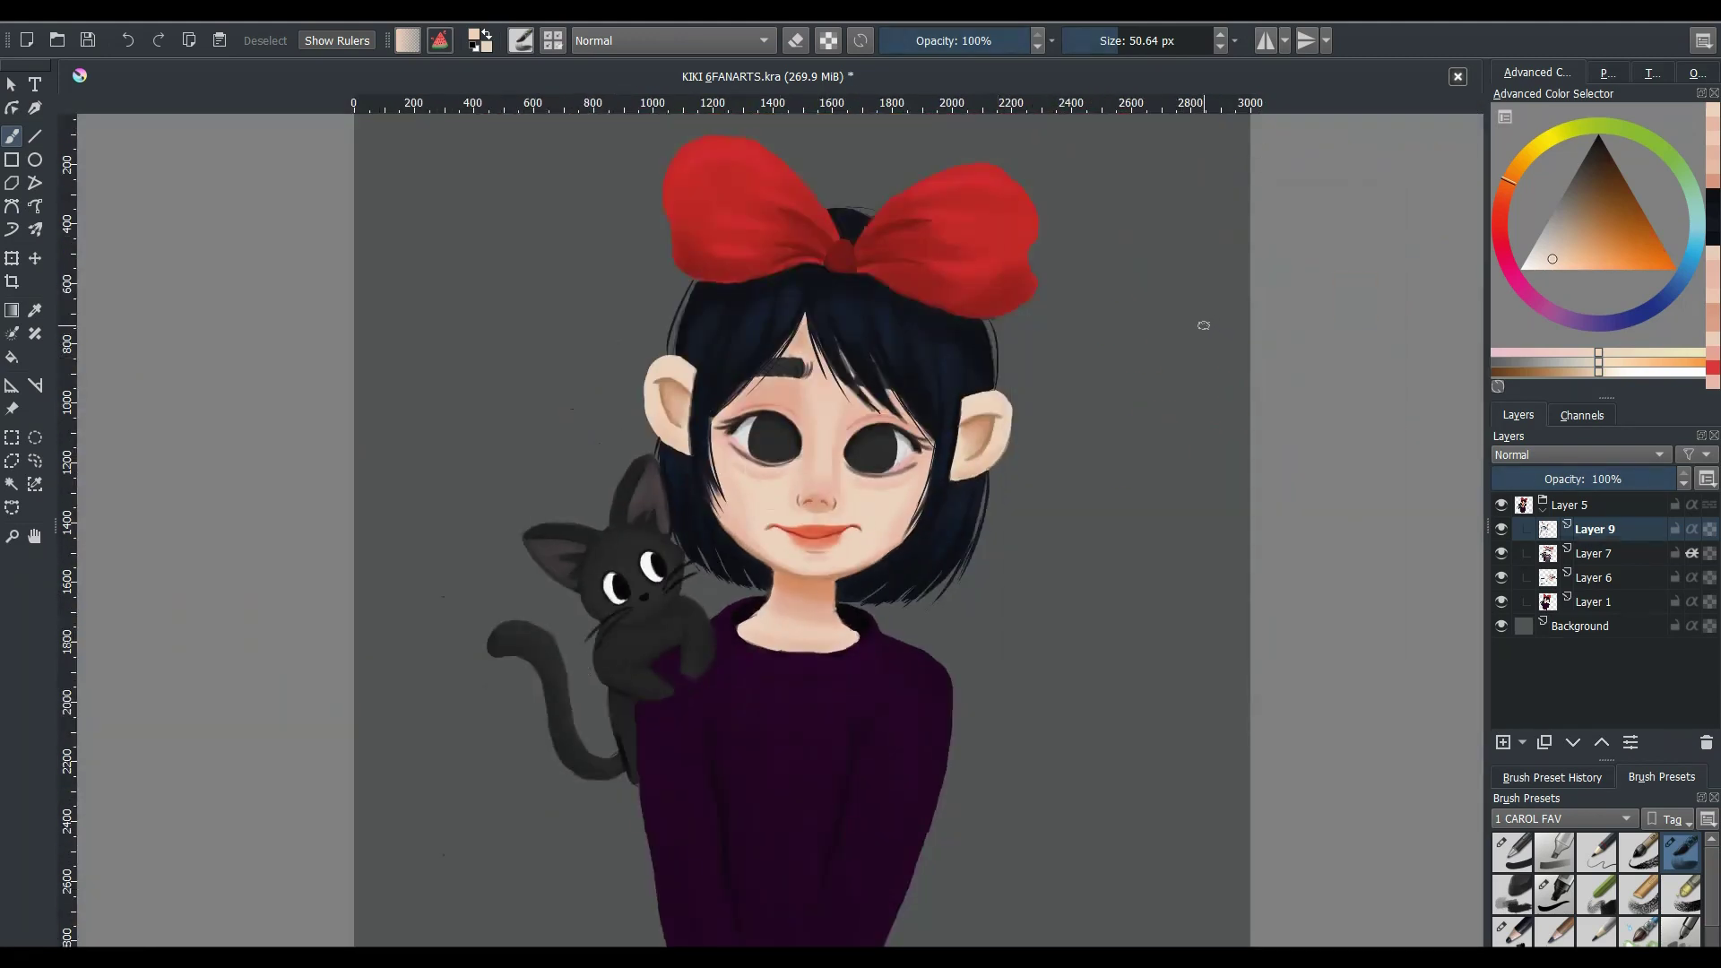
# - Check the mirrored view, save, and add a dark blue stroke in the hair
pyautogui.press('m')
pyautogui.hotkey('ctrl', 's')
pyautogui.press('m')
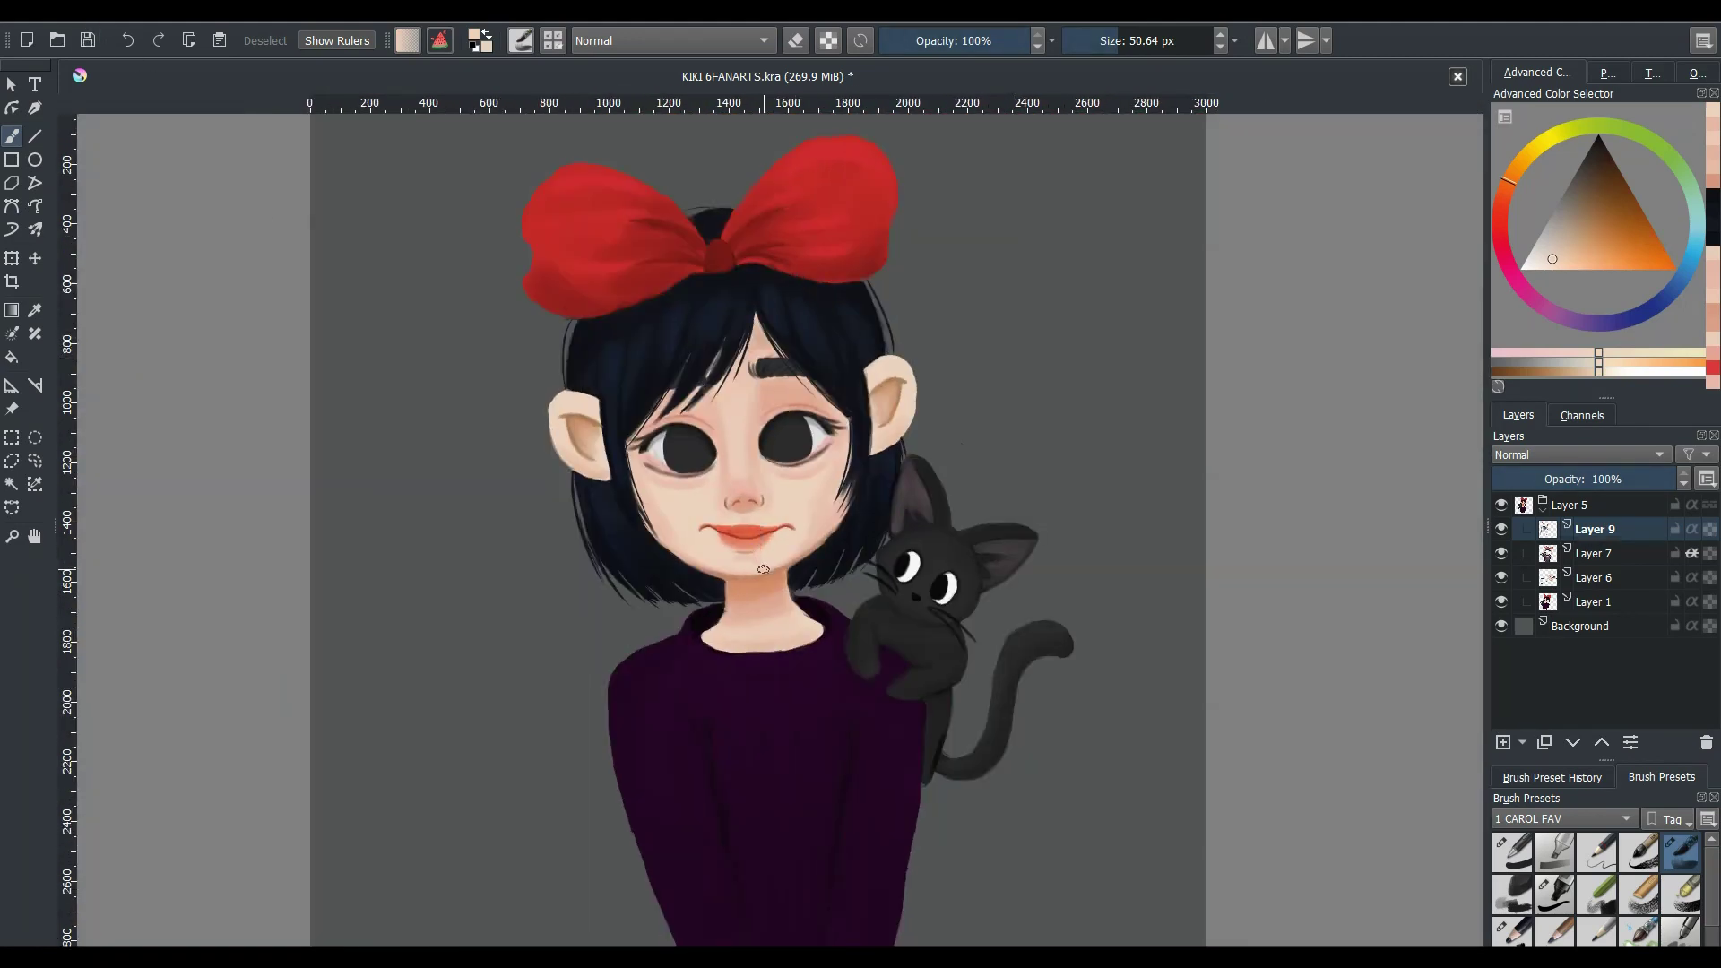
pyautogui.press('+')
pyautogui.press('+')
pyautogui.keyDown('ctrl'); pyautogui.click(927, 352); pyautogui.keyUp('ctrl')
pyautogui.press('[')
pyautogui.press('[')
pyautogui.press('[')
pyautogui.moveTo(919, 448); pyautogui.dragTo(874, 529)
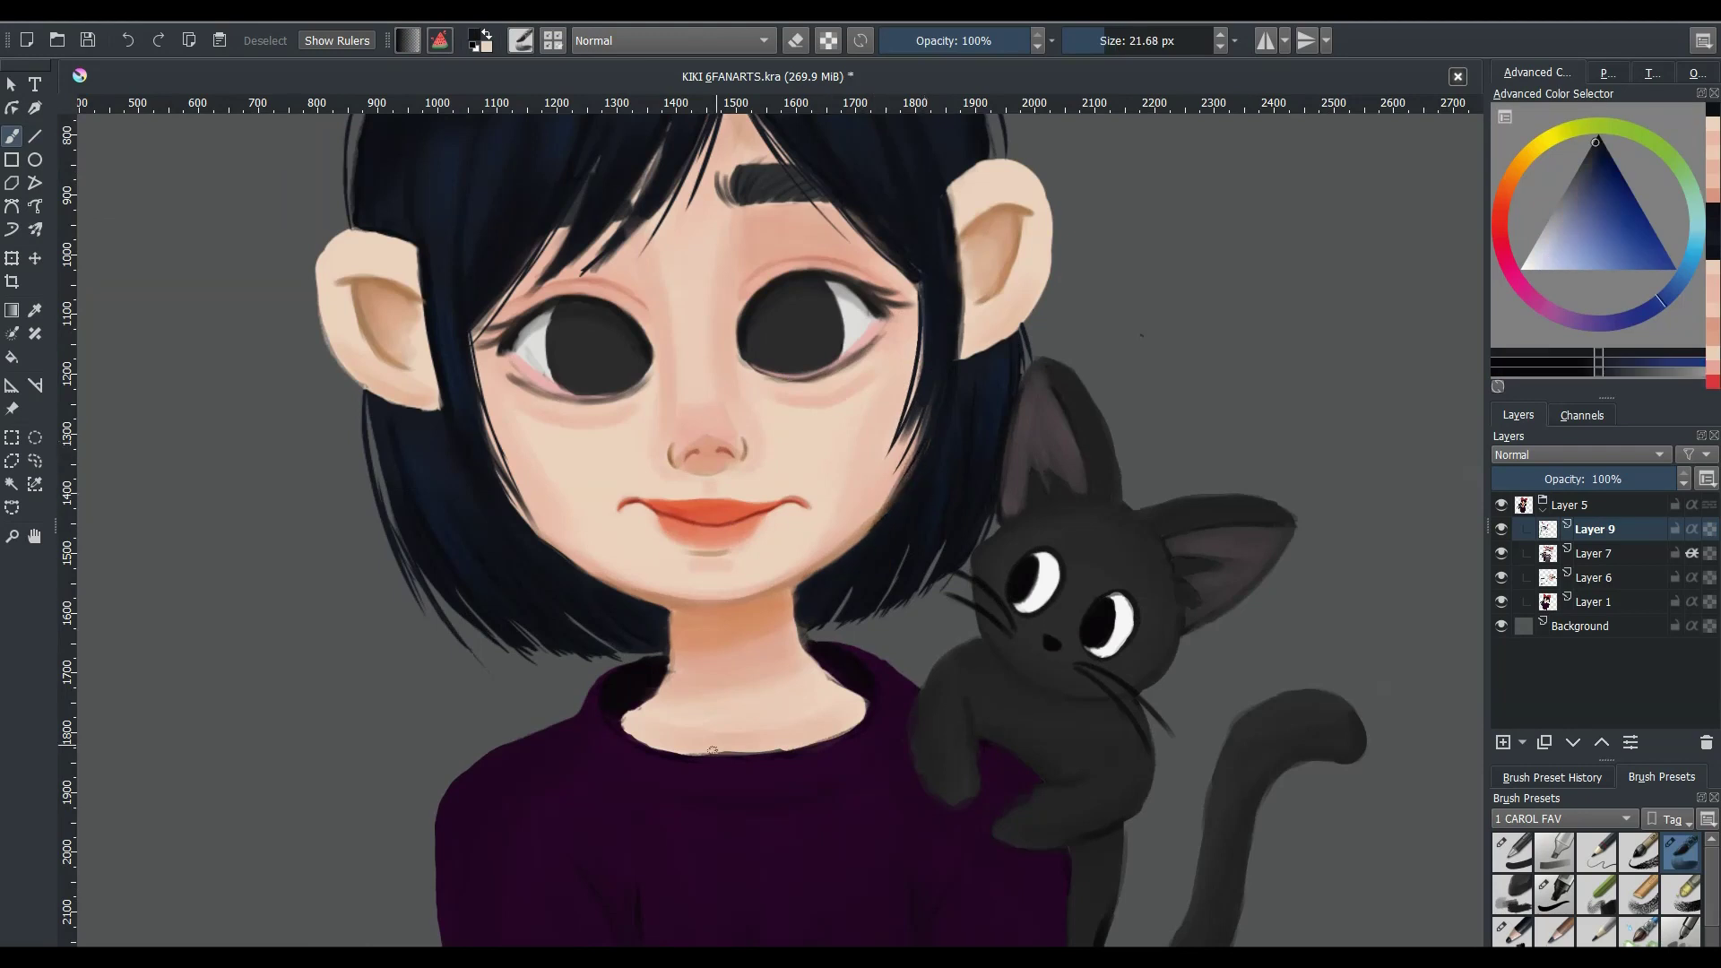
# - Flip the view back, pick the light skin tone from the neck, and save
pyautogui.press('m')
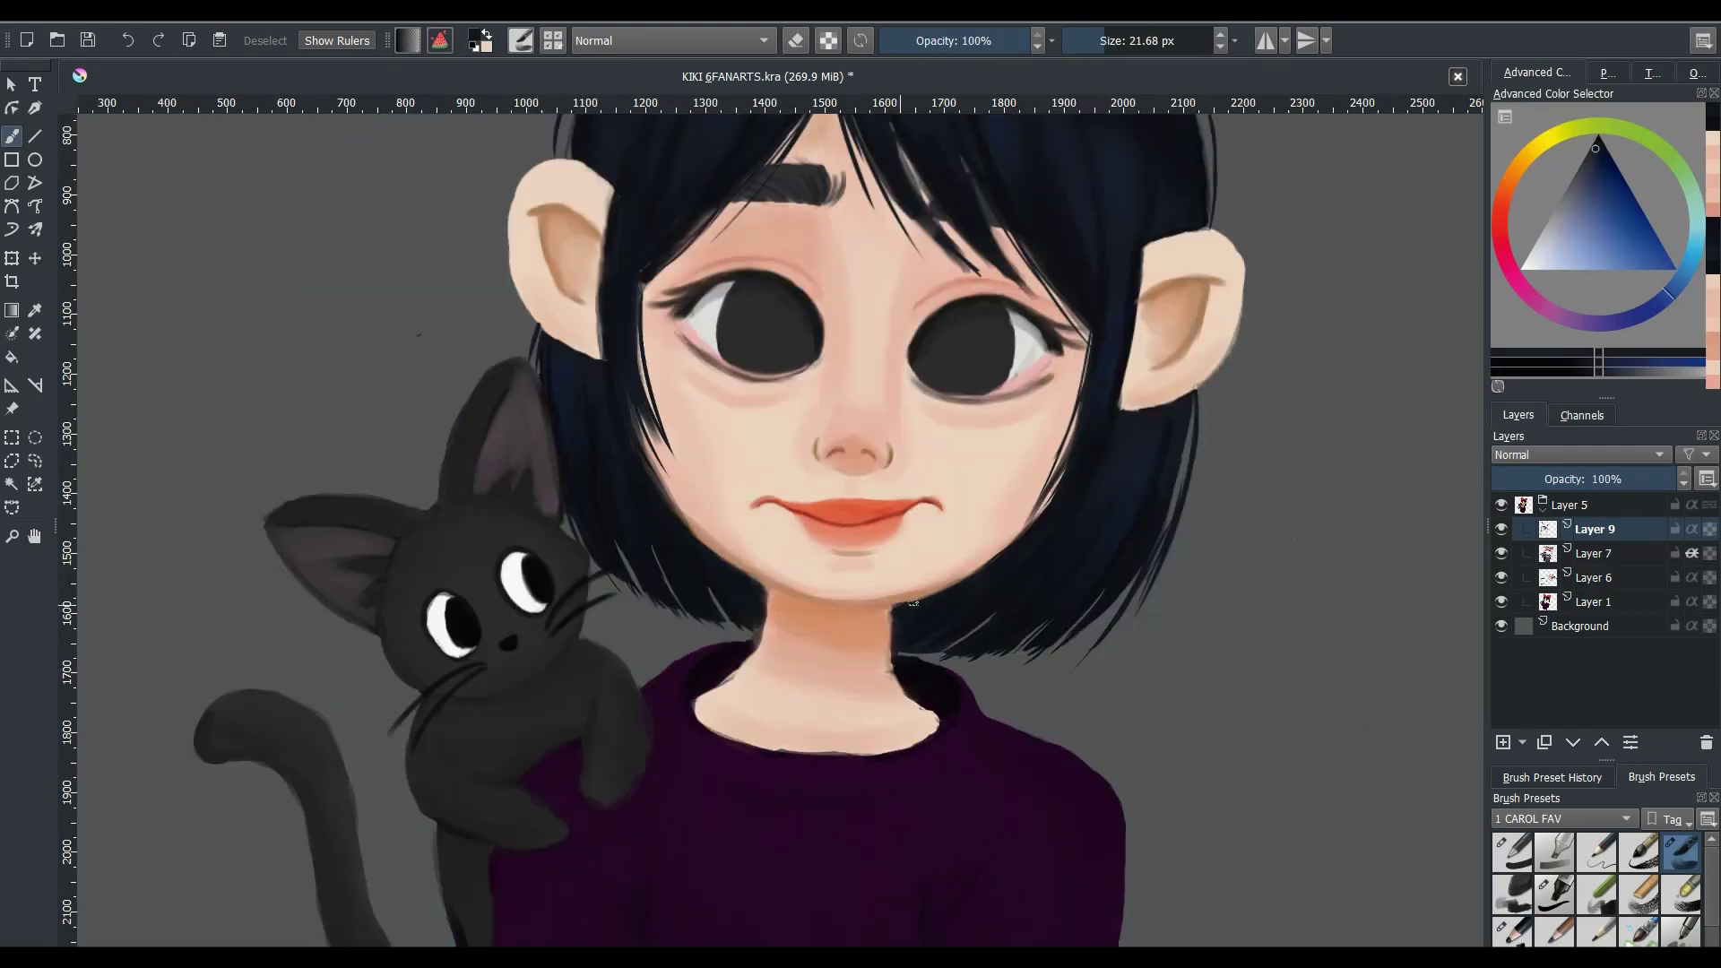
pyautogui.keyDown('ctrl'); pyautogui.click(886, 657); pyautogui.keyUp('ctrl')
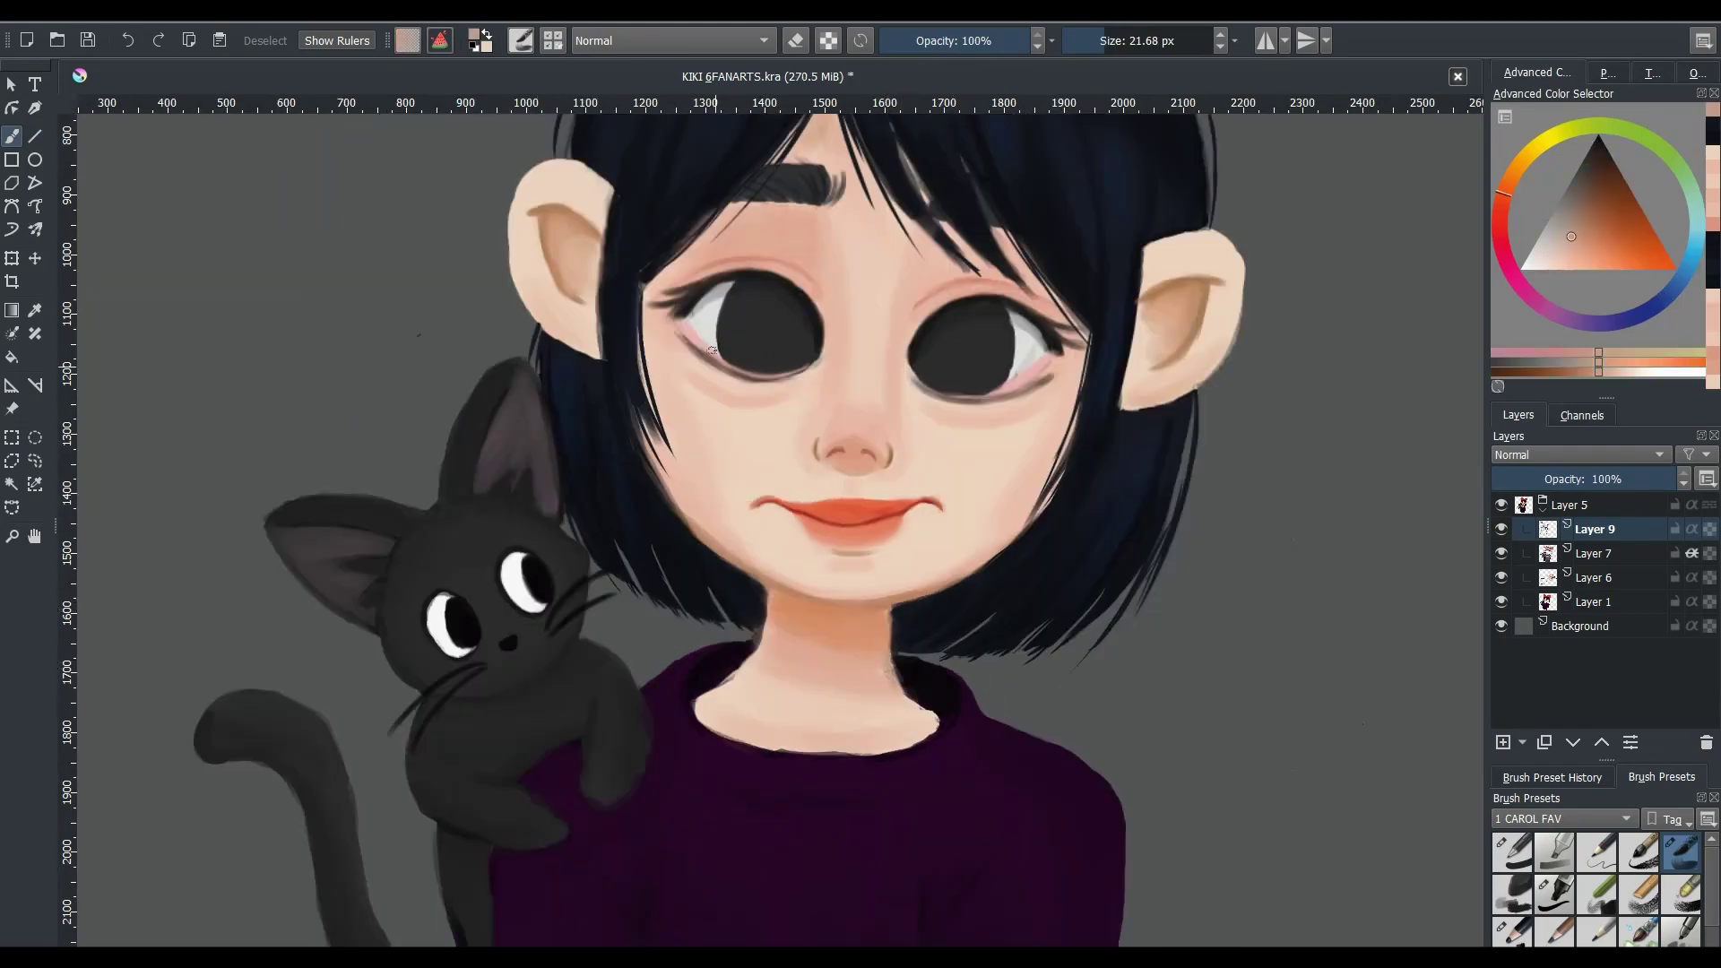
pyautogui.hotkey('ctrl', 's')
pyautogui.press('-')
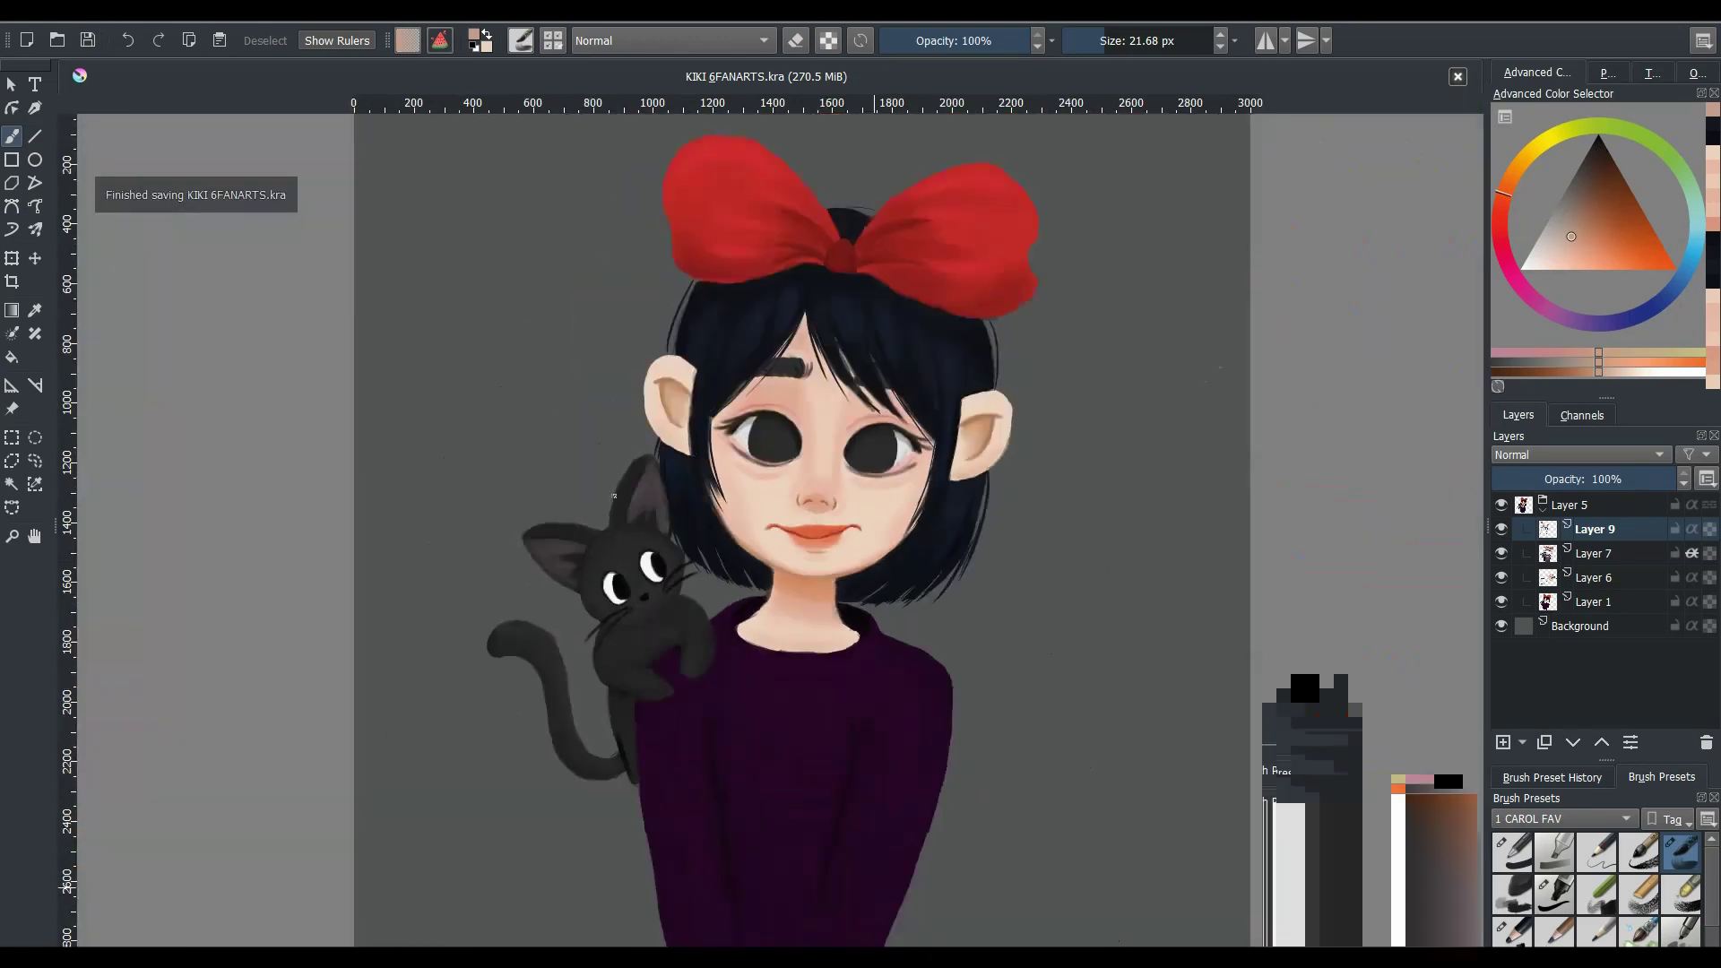
pyautogui.press('+')
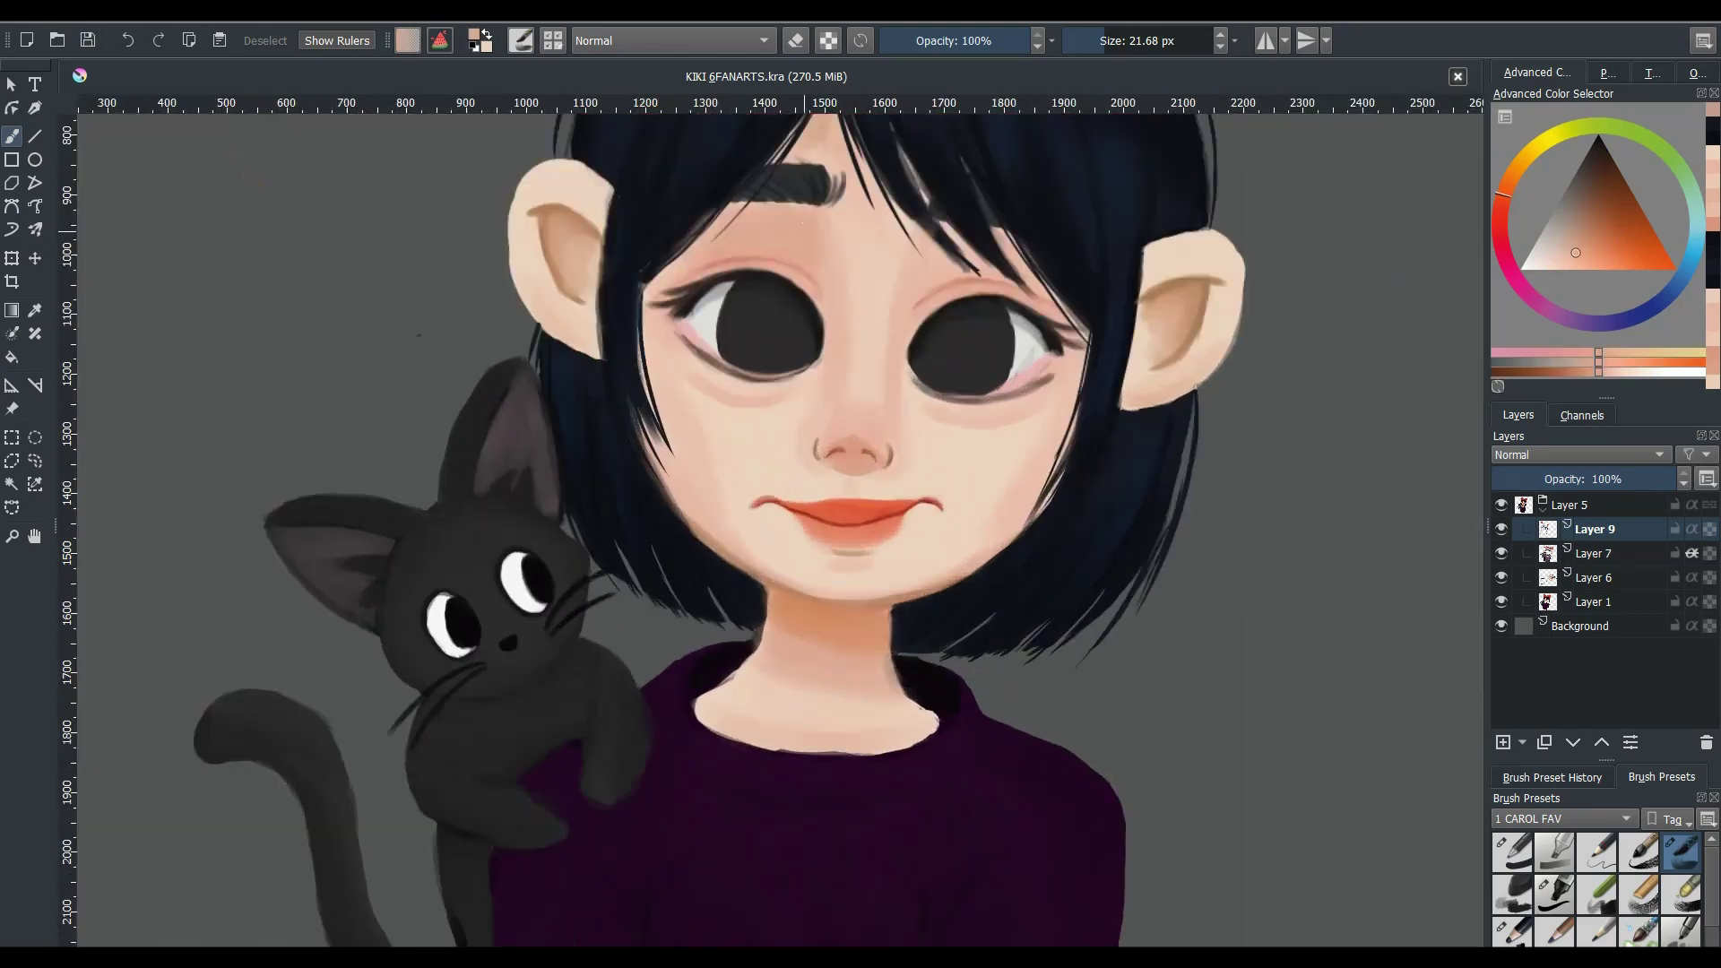
# - Dab a soft light-skin highlight on the right cheek and save the painting
pyautogui.press(']')
pyautogui.press(']')
pyautogui.press(']')
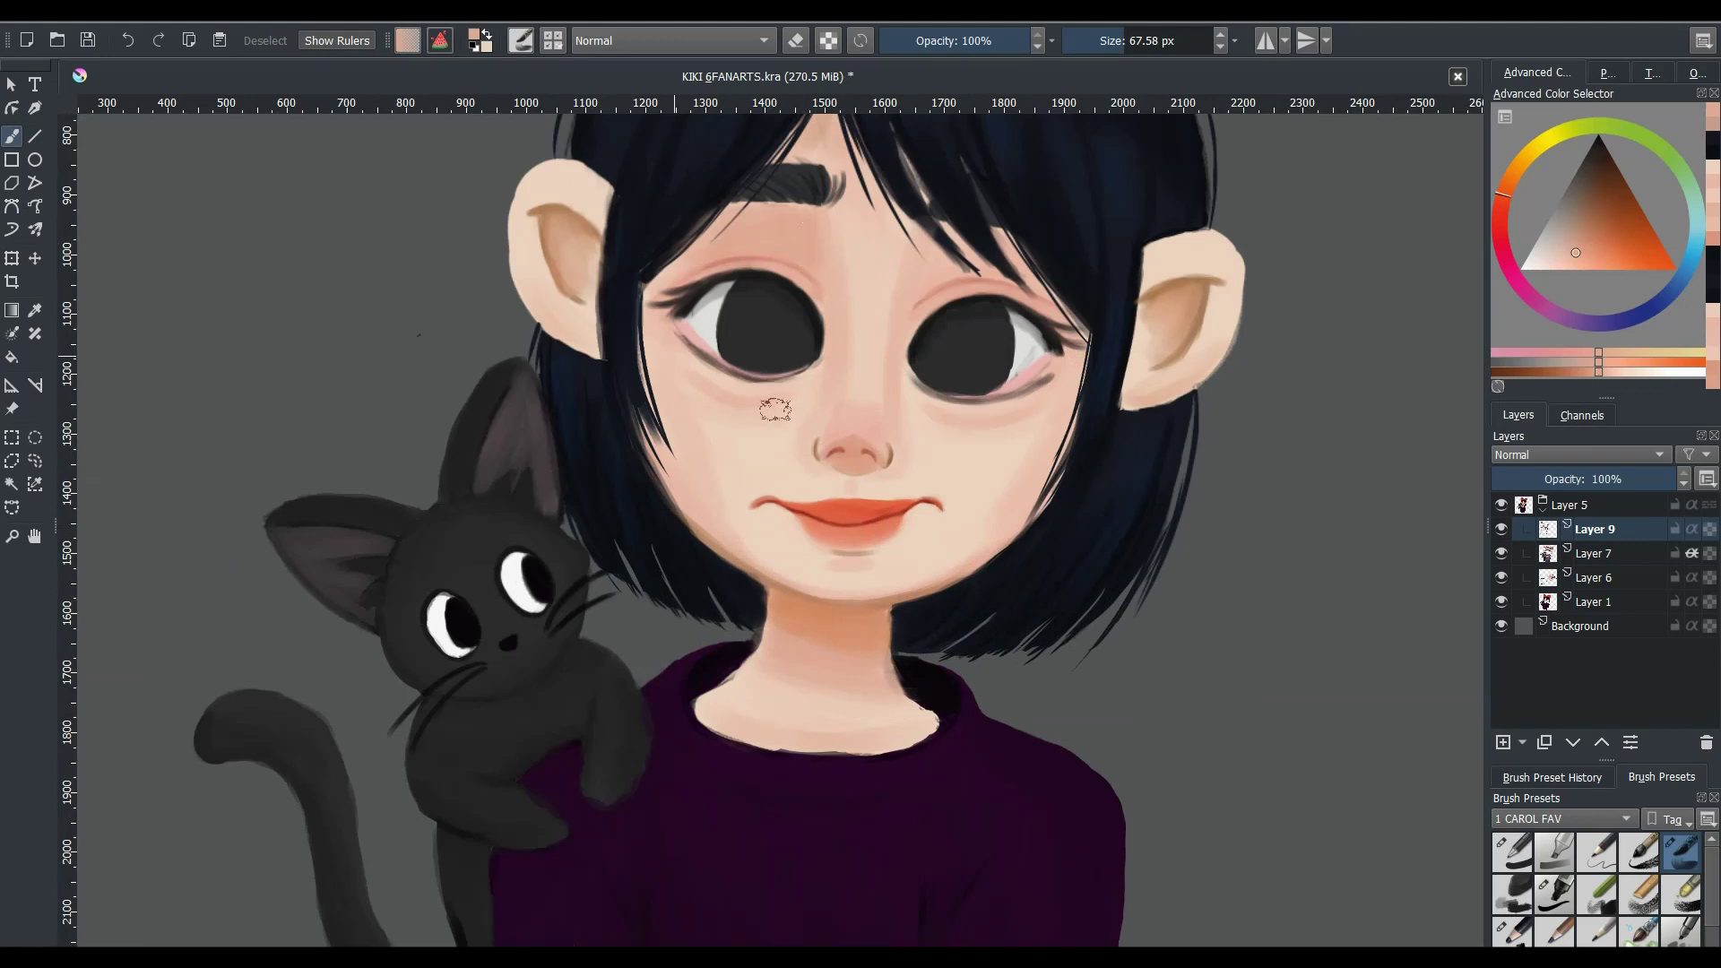
pyautogui.click(940, 439)
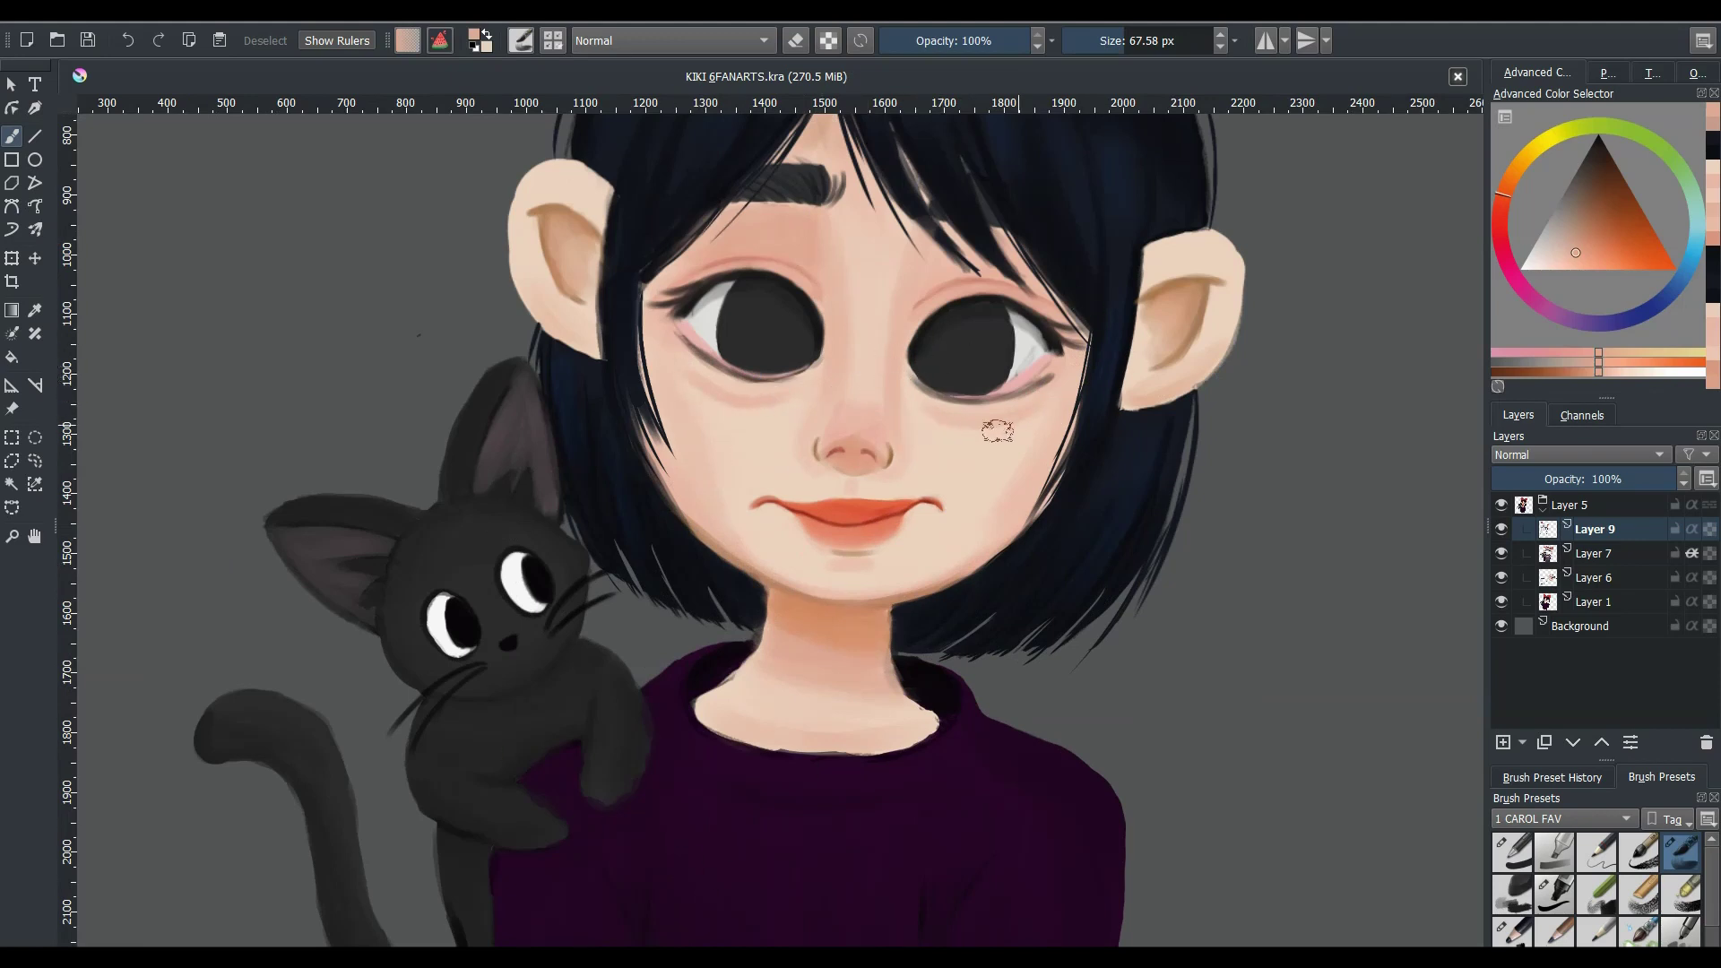
pyautogui.press('-')
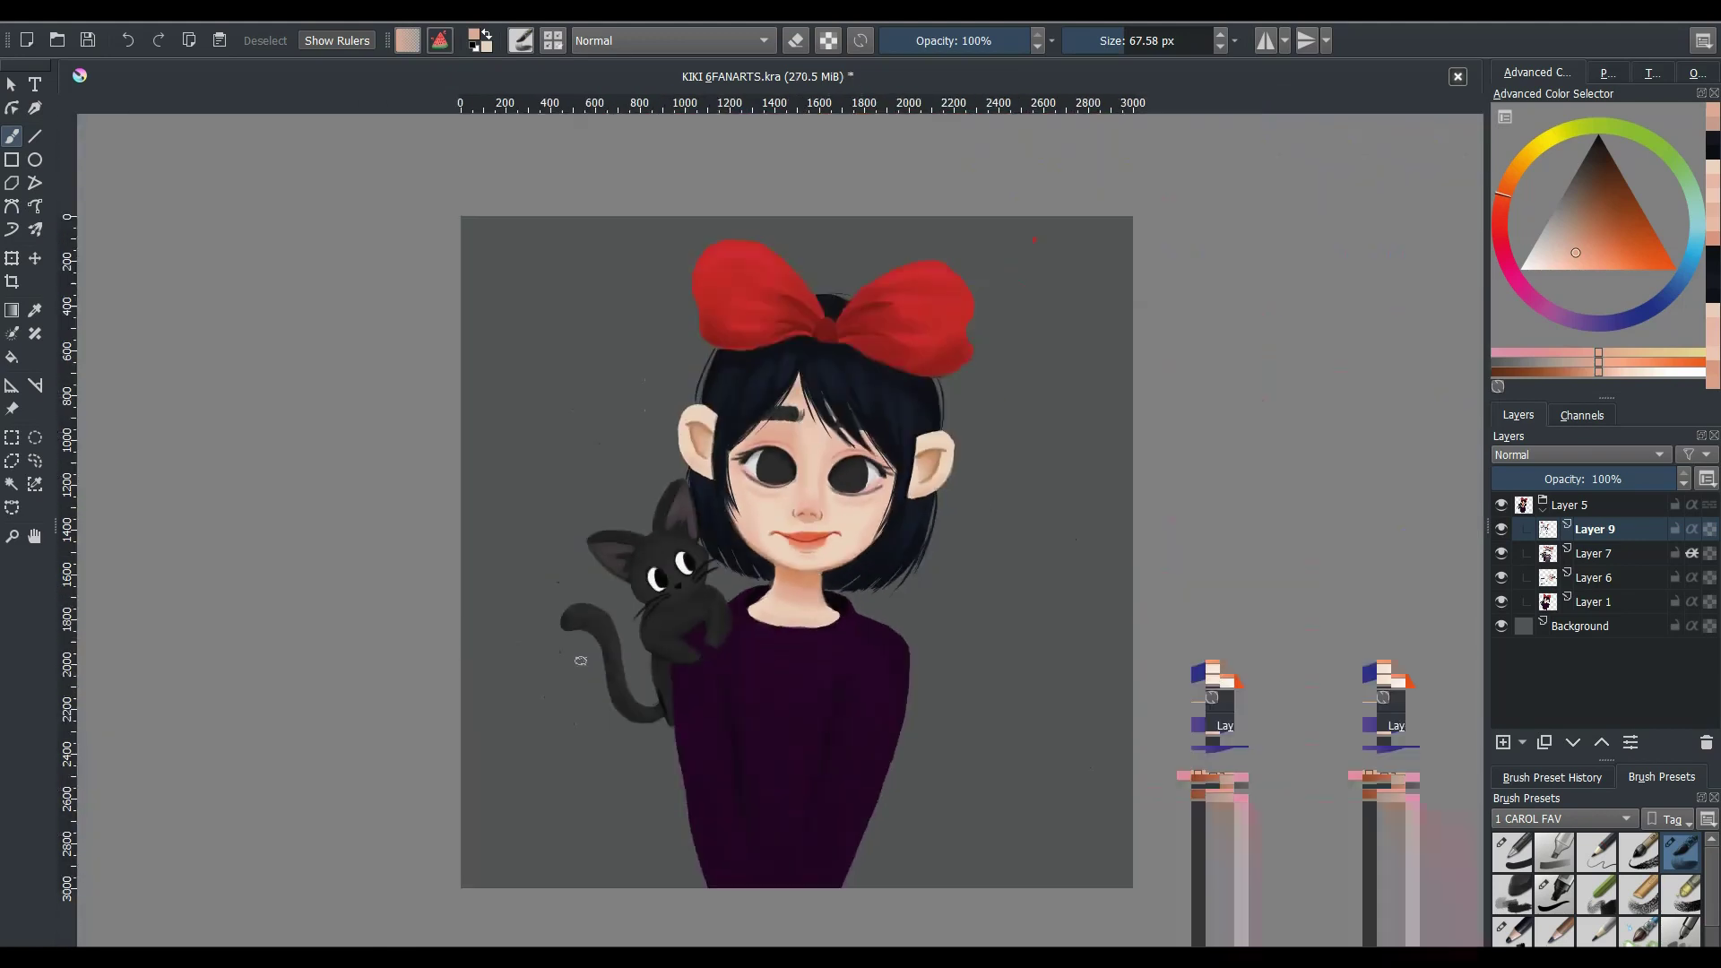
pyautogui.press('+')
pyautogui.press('[')
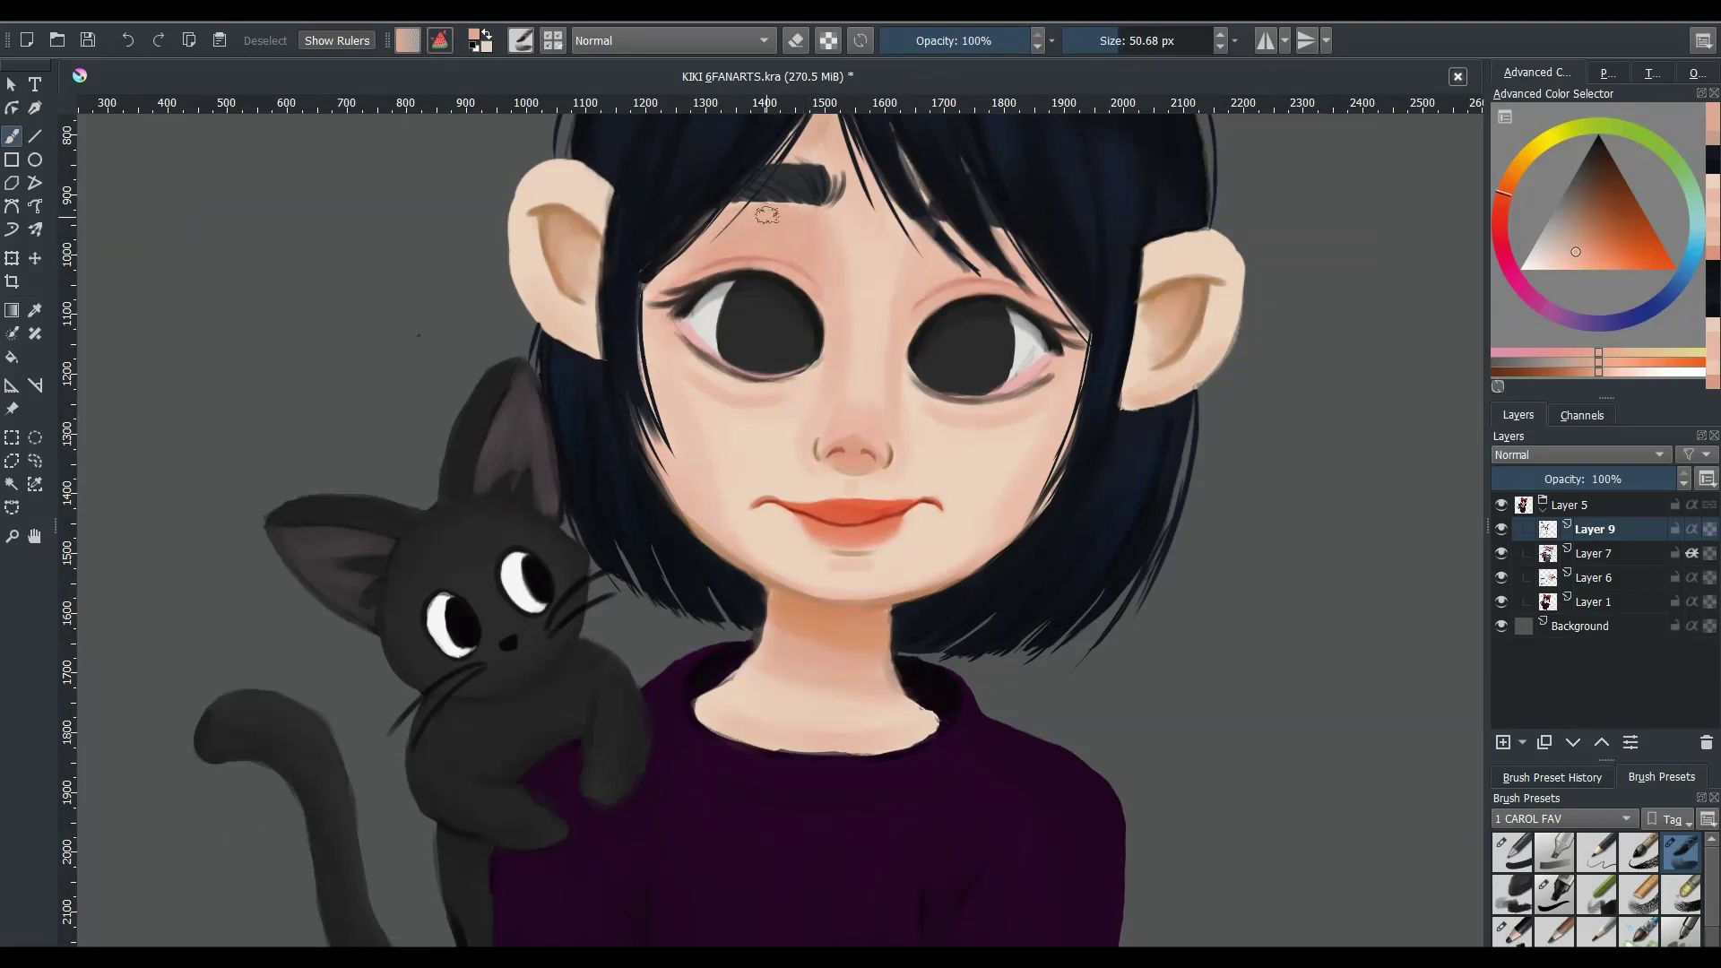
pyautogui.press('+')
pyautogui.hotkey('ctrl', 's')
pyautogui.press('-')
pyautogui.press('-')
pyautogui.press('-')
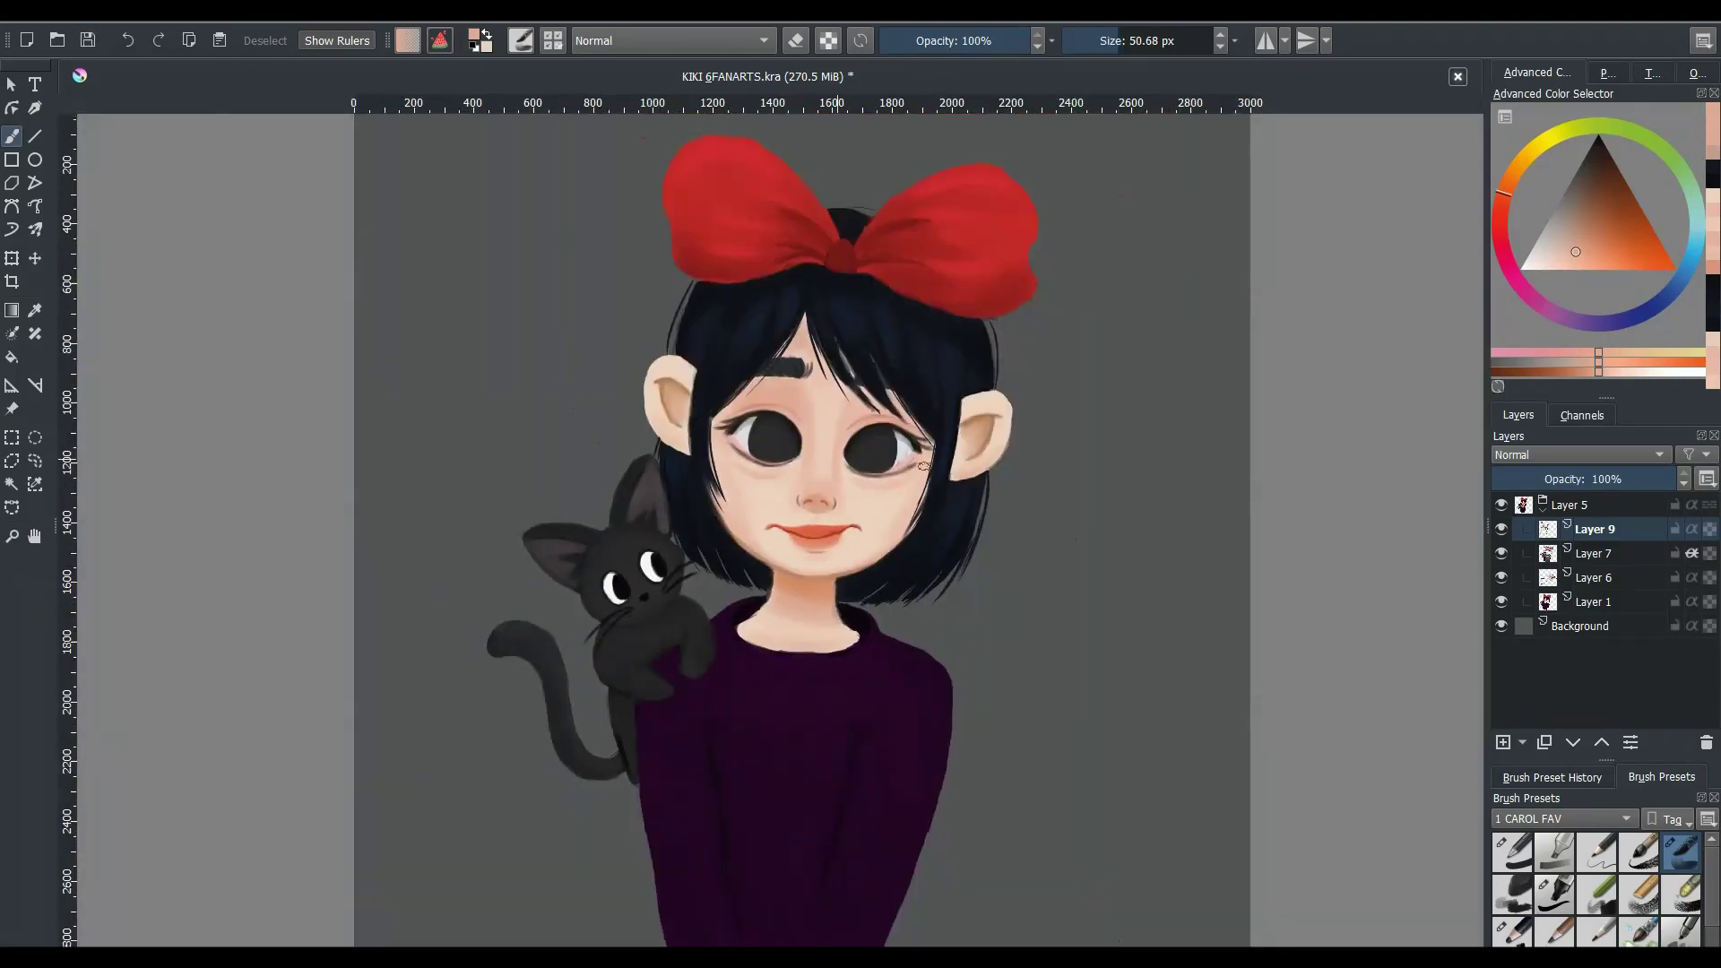
# - Add a new Layer 10 above Layer 9 and set its blend mode to Color Dodge
pyautogui.click(1694, 74)
pyautogui.click(1549, 74)
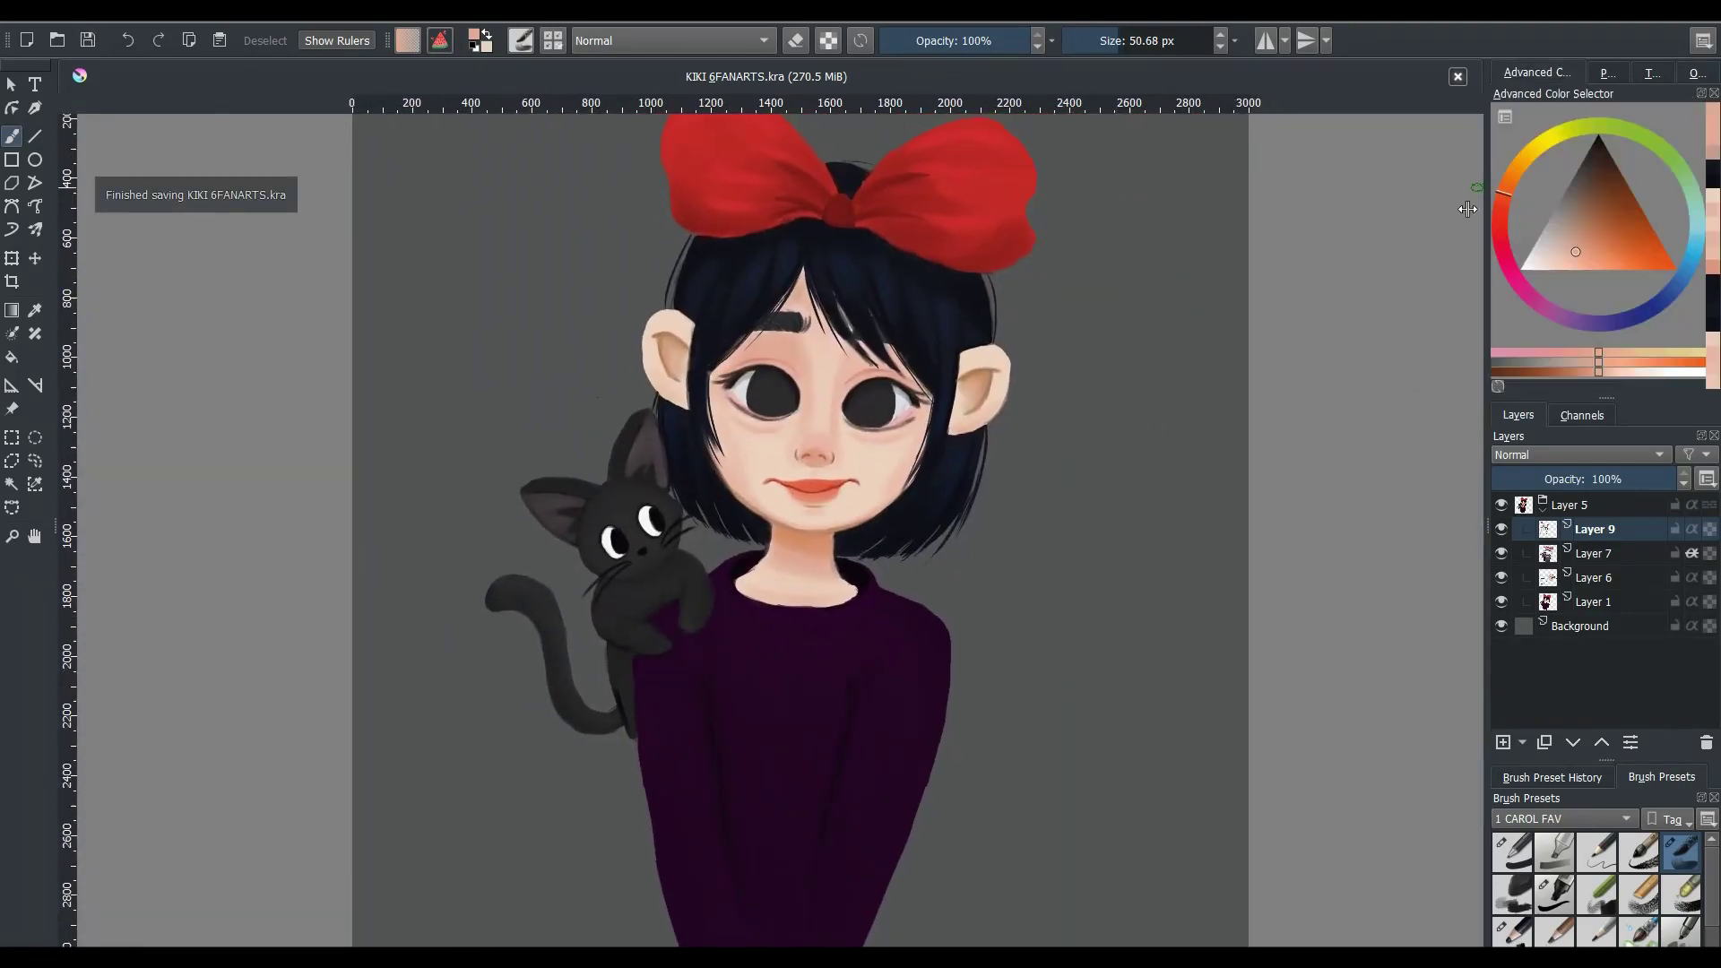
pyautogui.click(1504, 742)
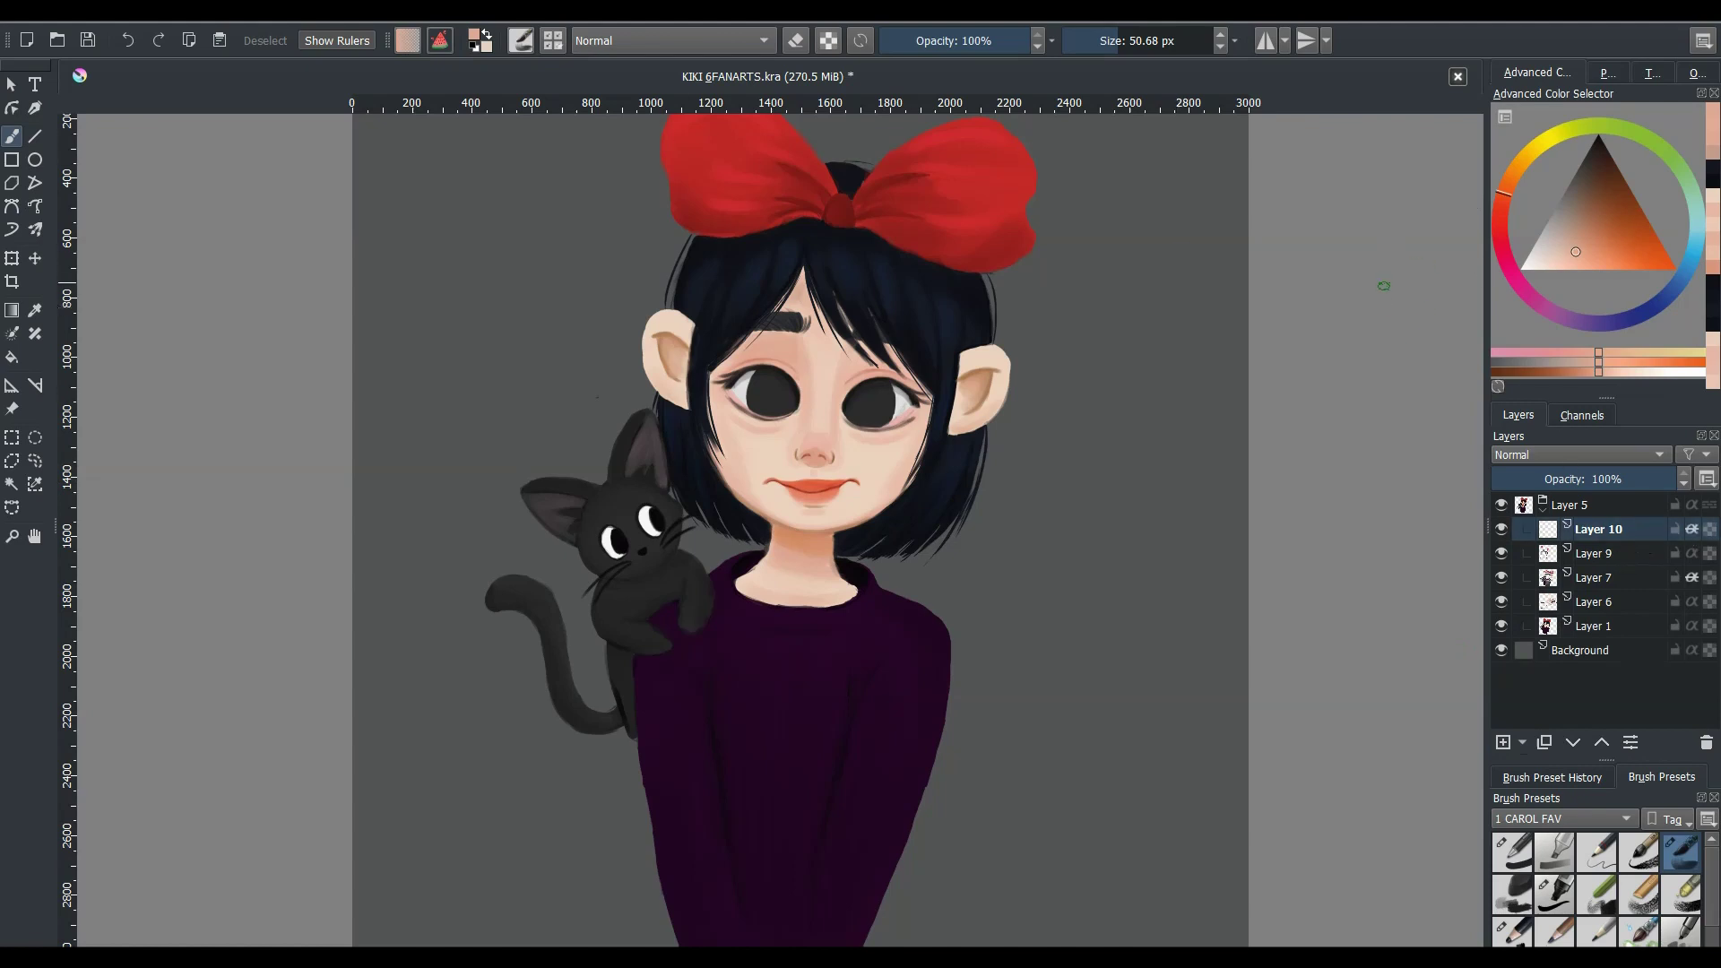
pyautogui.click(1578, 455)
pyautogui.click(1542, 530)
# - Brush a dark blue glow along the hair edge and a lighter purple glow along the sweater edges
pyautogui.scroll(2, 847, 120)
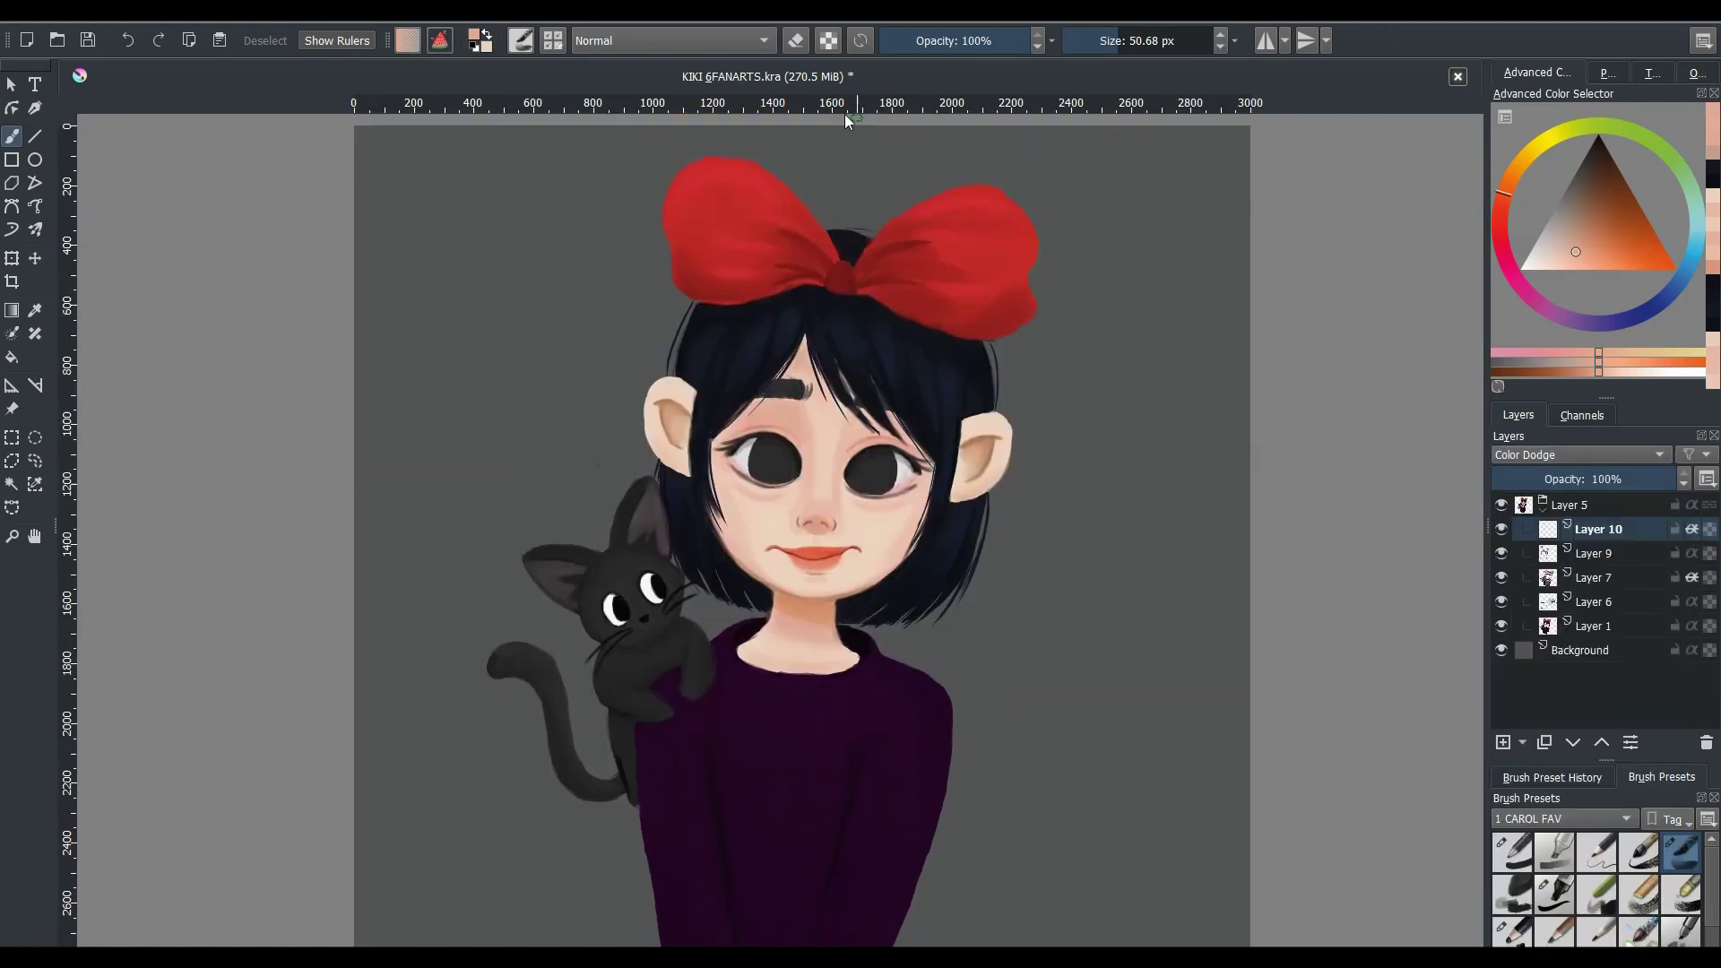
pyautogui.click(1630, 243)
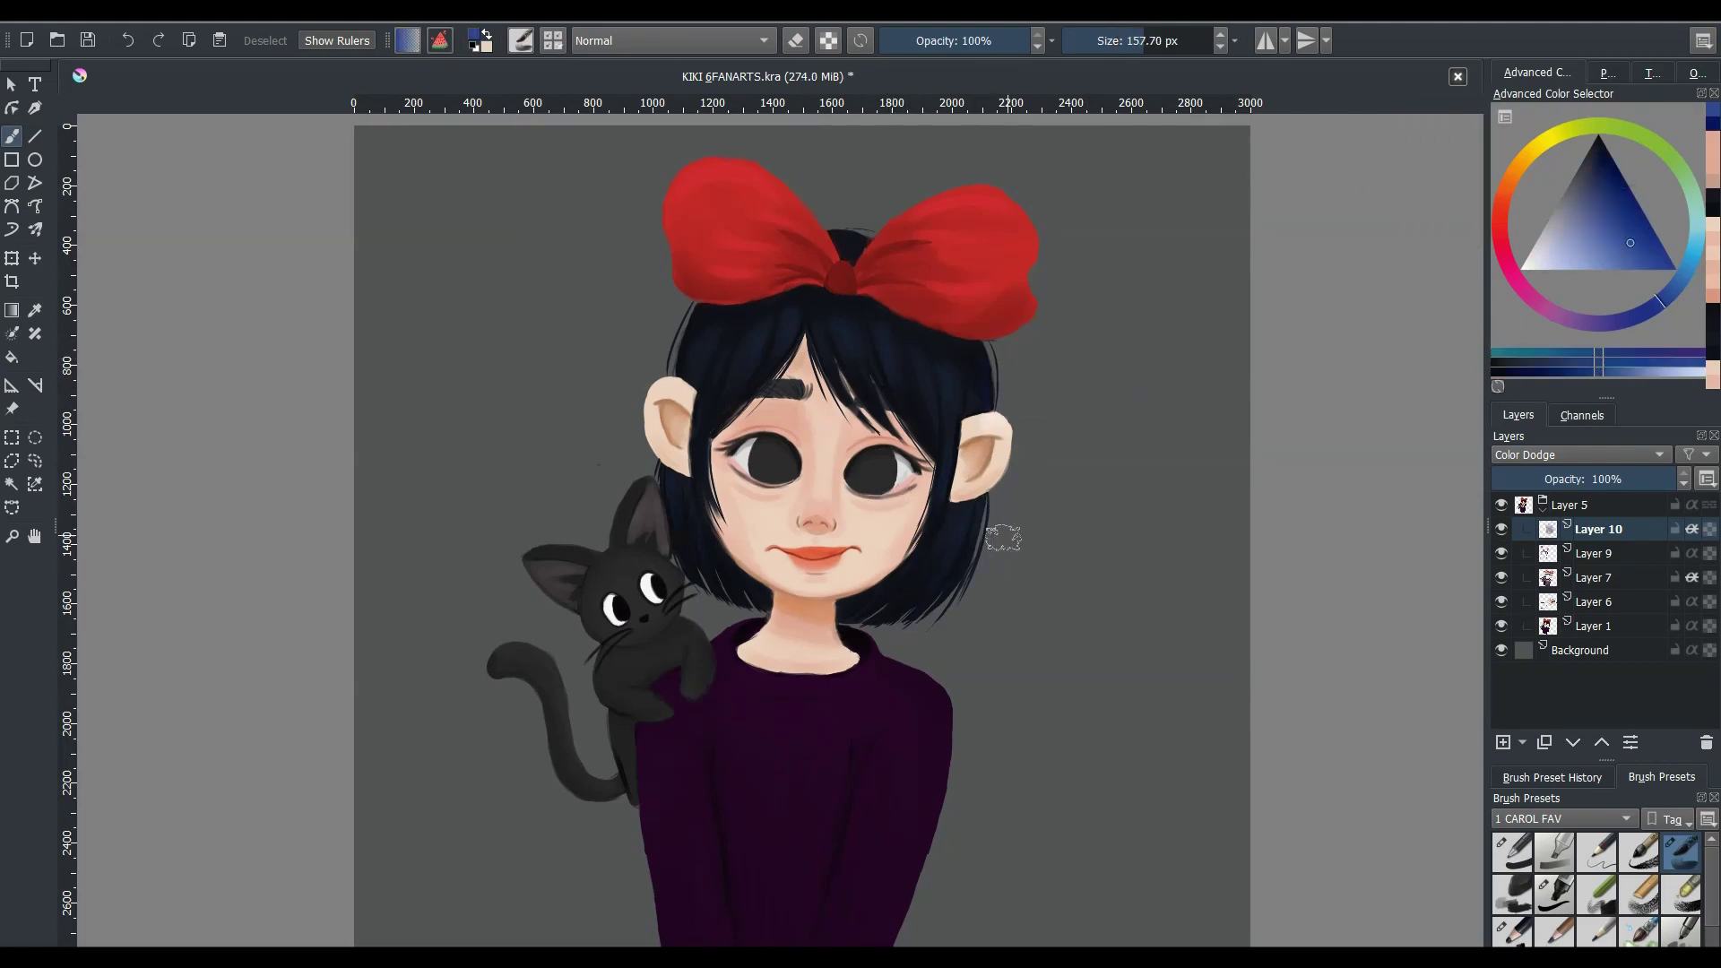
pyautogui.moveTo(649, 369)
pyautogui.mouseDown()
pyautogui.moveTo(655, 399)
pyautogui.moveTo(679, 332)
pyautogui.moveTo(717, 598)
pyautogui.moveTo(880, 622)
pyautogui.moveTo(1026, 512)
pyautogui.moveTo(1038, 437)
pyautogui.mouseUp()
pyautogui.keyDown('ctrl'); pyautogui.click(807, 762); pyautogui.keyUp('ctrl')
pyautogui.click(1619, 184)
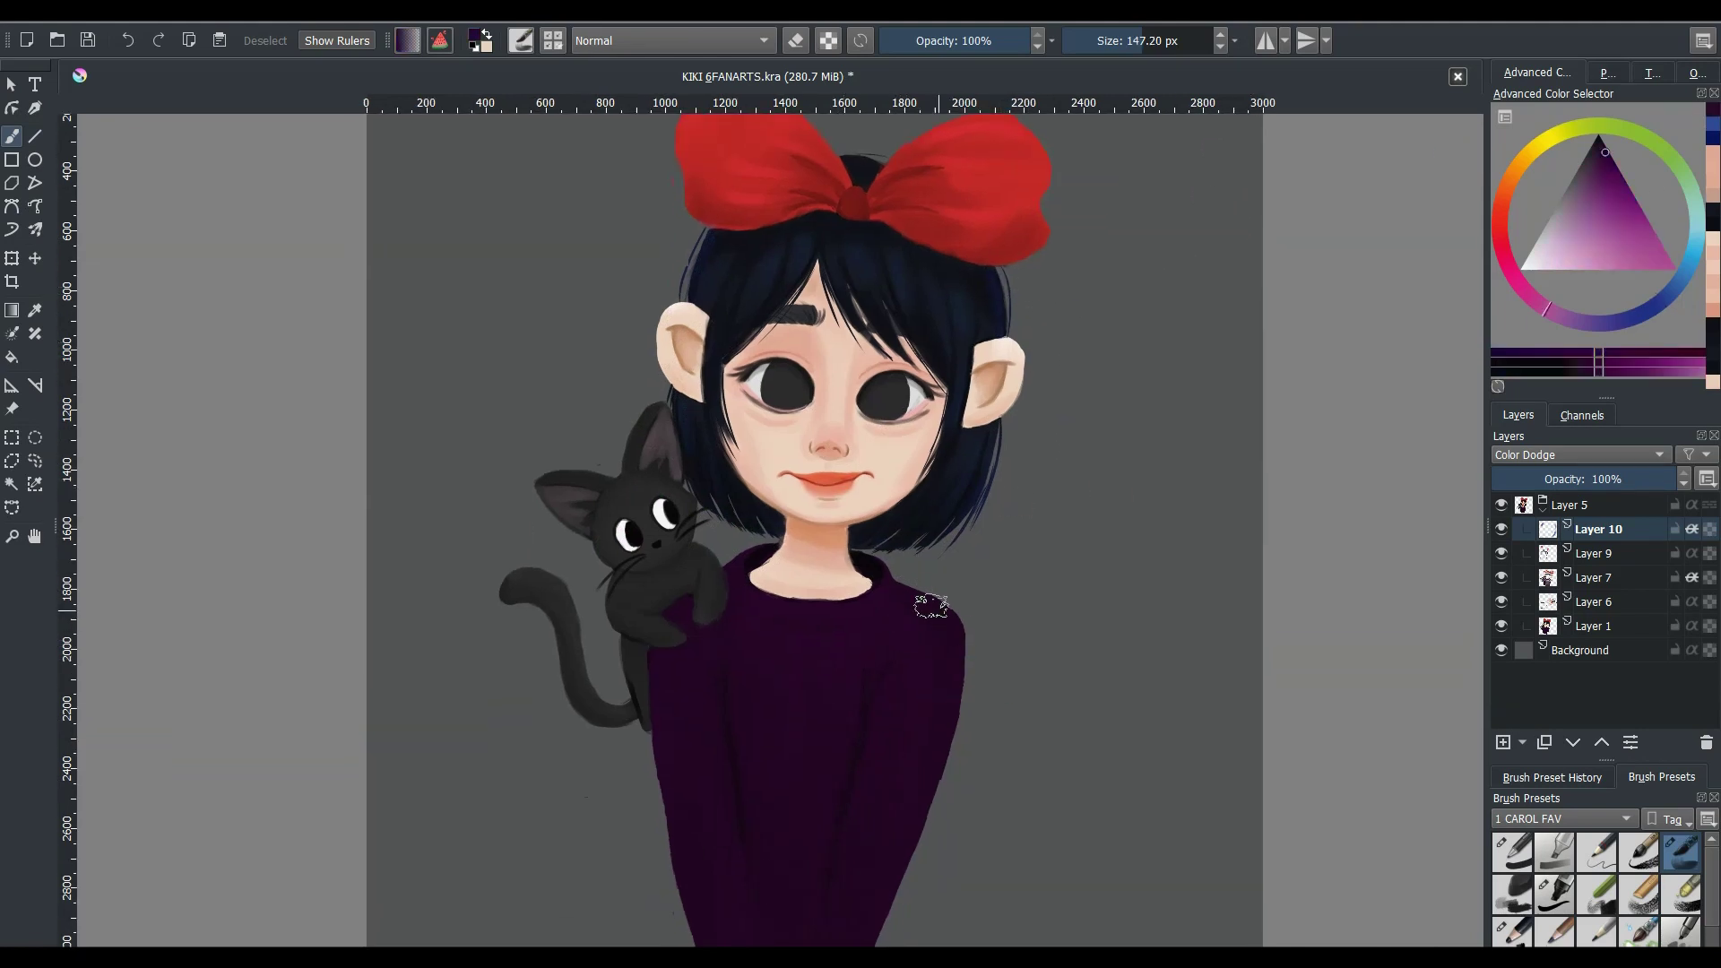
pyautogui.moveTo(947, 635)
pyautogui.mouseDown()
pyautogui.moveTo(949, 711)
pyautogui.moveTo(632, 678)
pyautogui.mouseUp()
# - Resize the brush, add a faint glow down the sweater, then return to Layer 9
pyautogui.press('[')
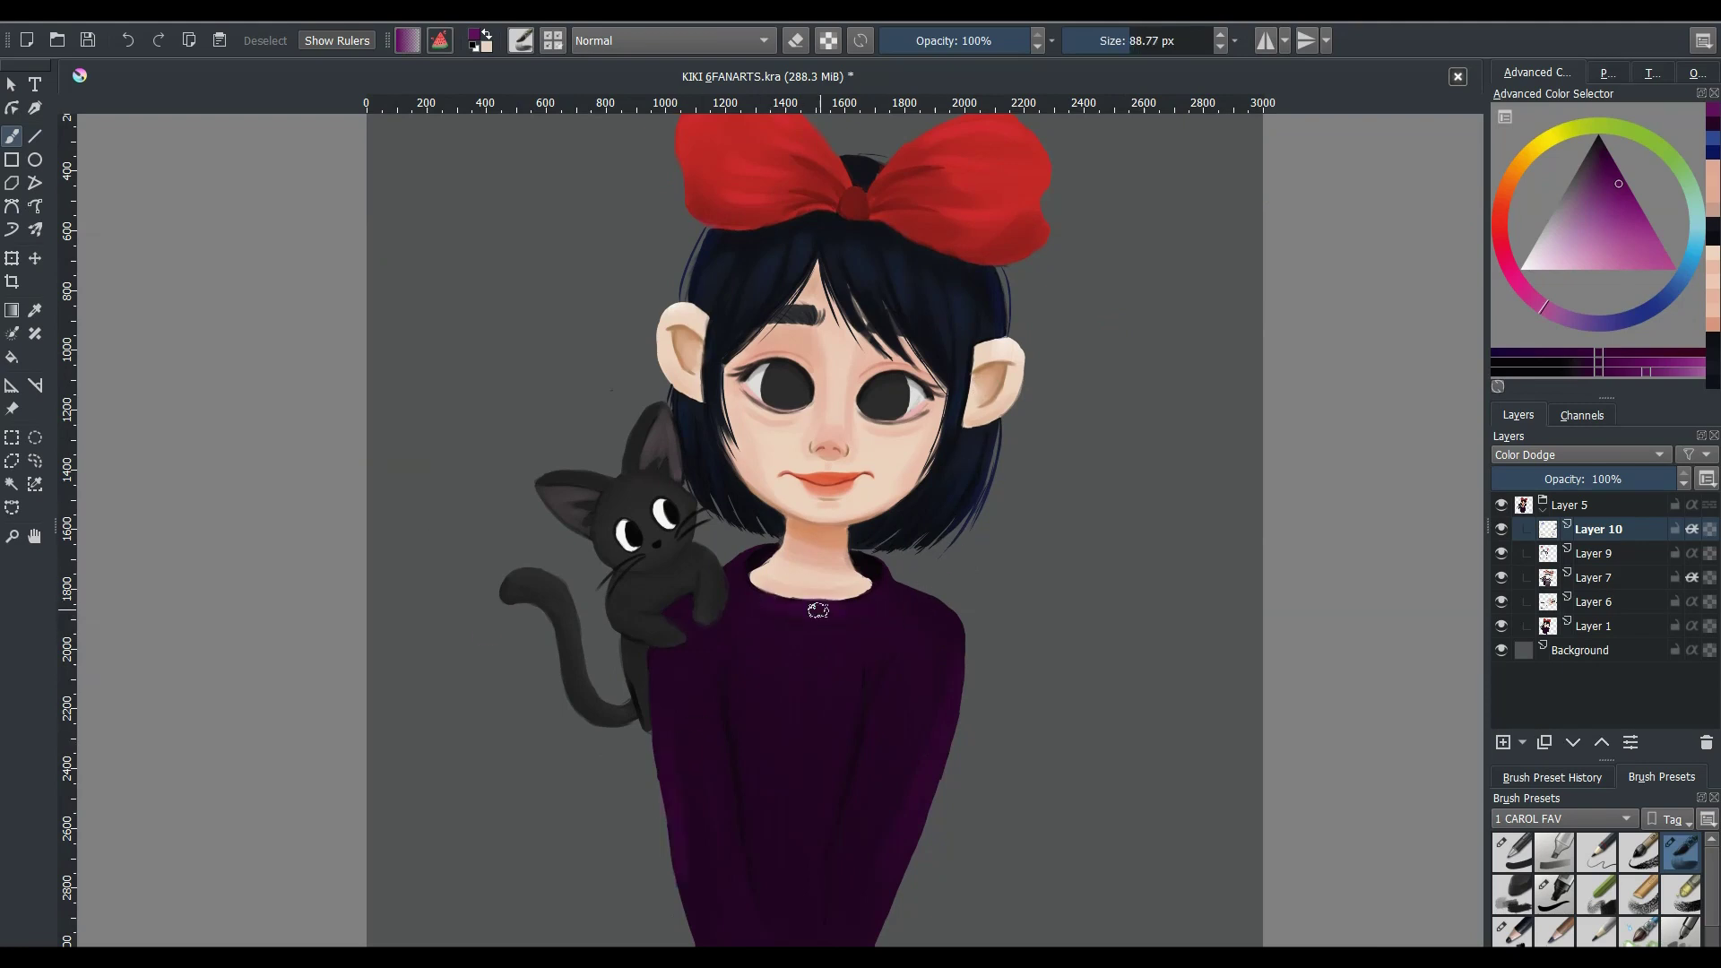
pyautogui.press(']')
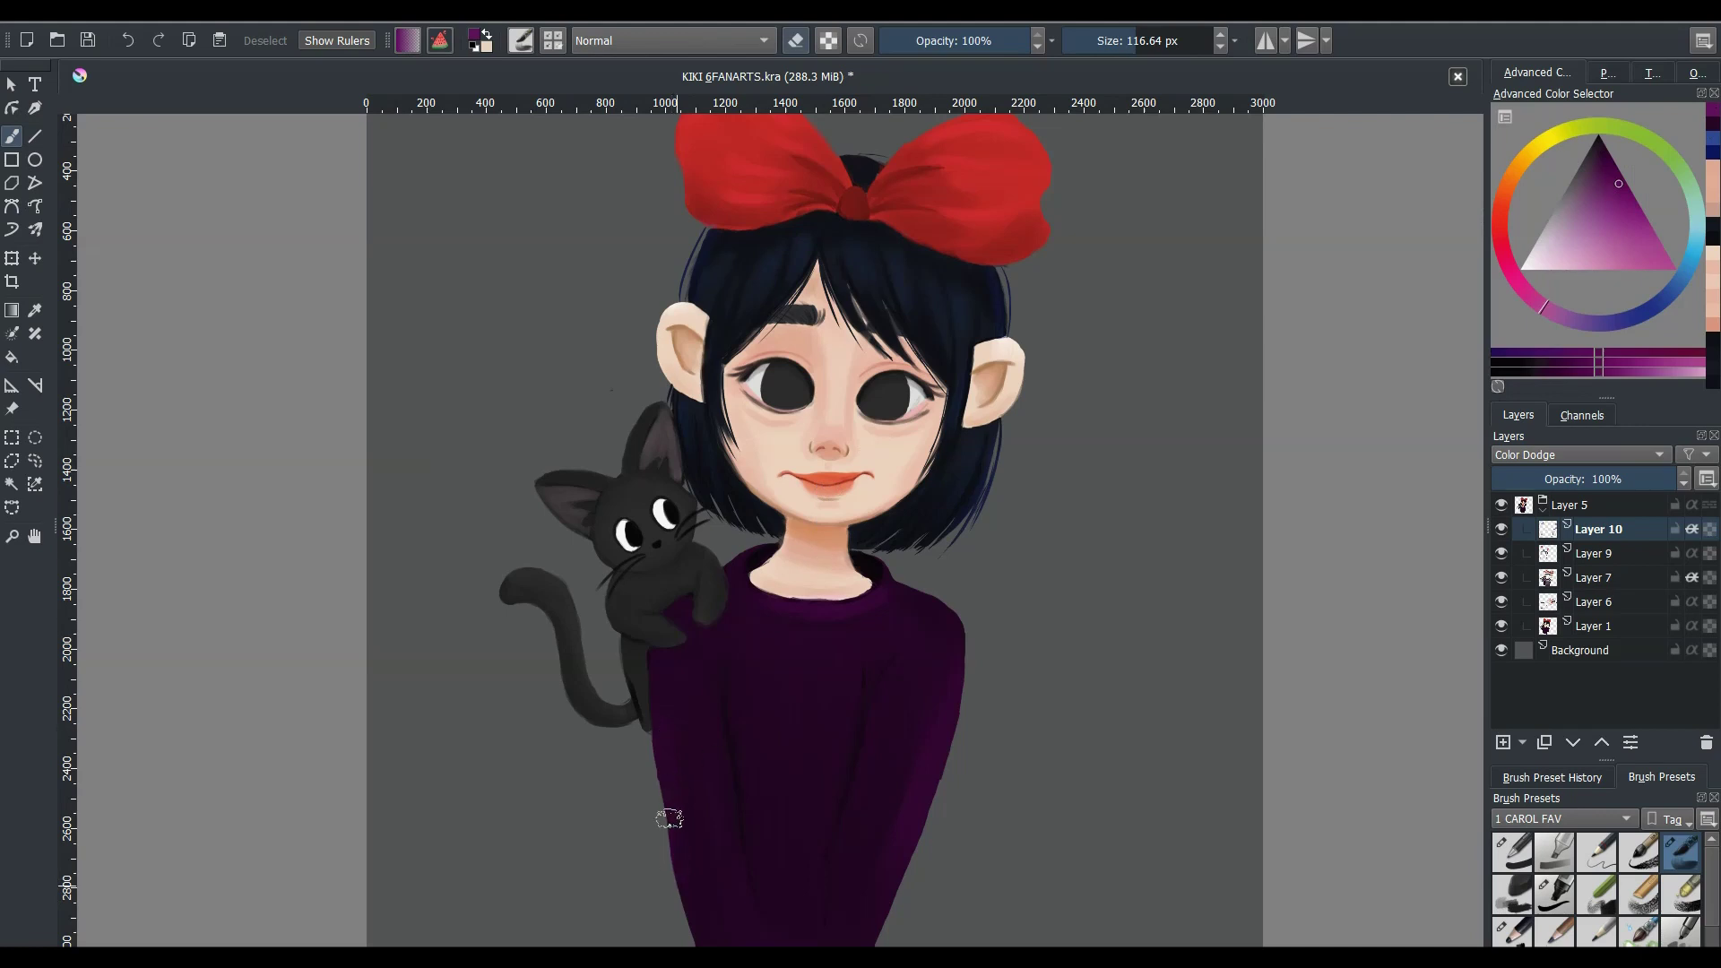
pyautogui.moveTo(670, 819); pyautogui.dragTo(661, 900)
pyautogui.keyDown('ctrl'); pyautogui.click(805, 808); pyautogui.keyUp('ctrl')
pyautogui.press('[')
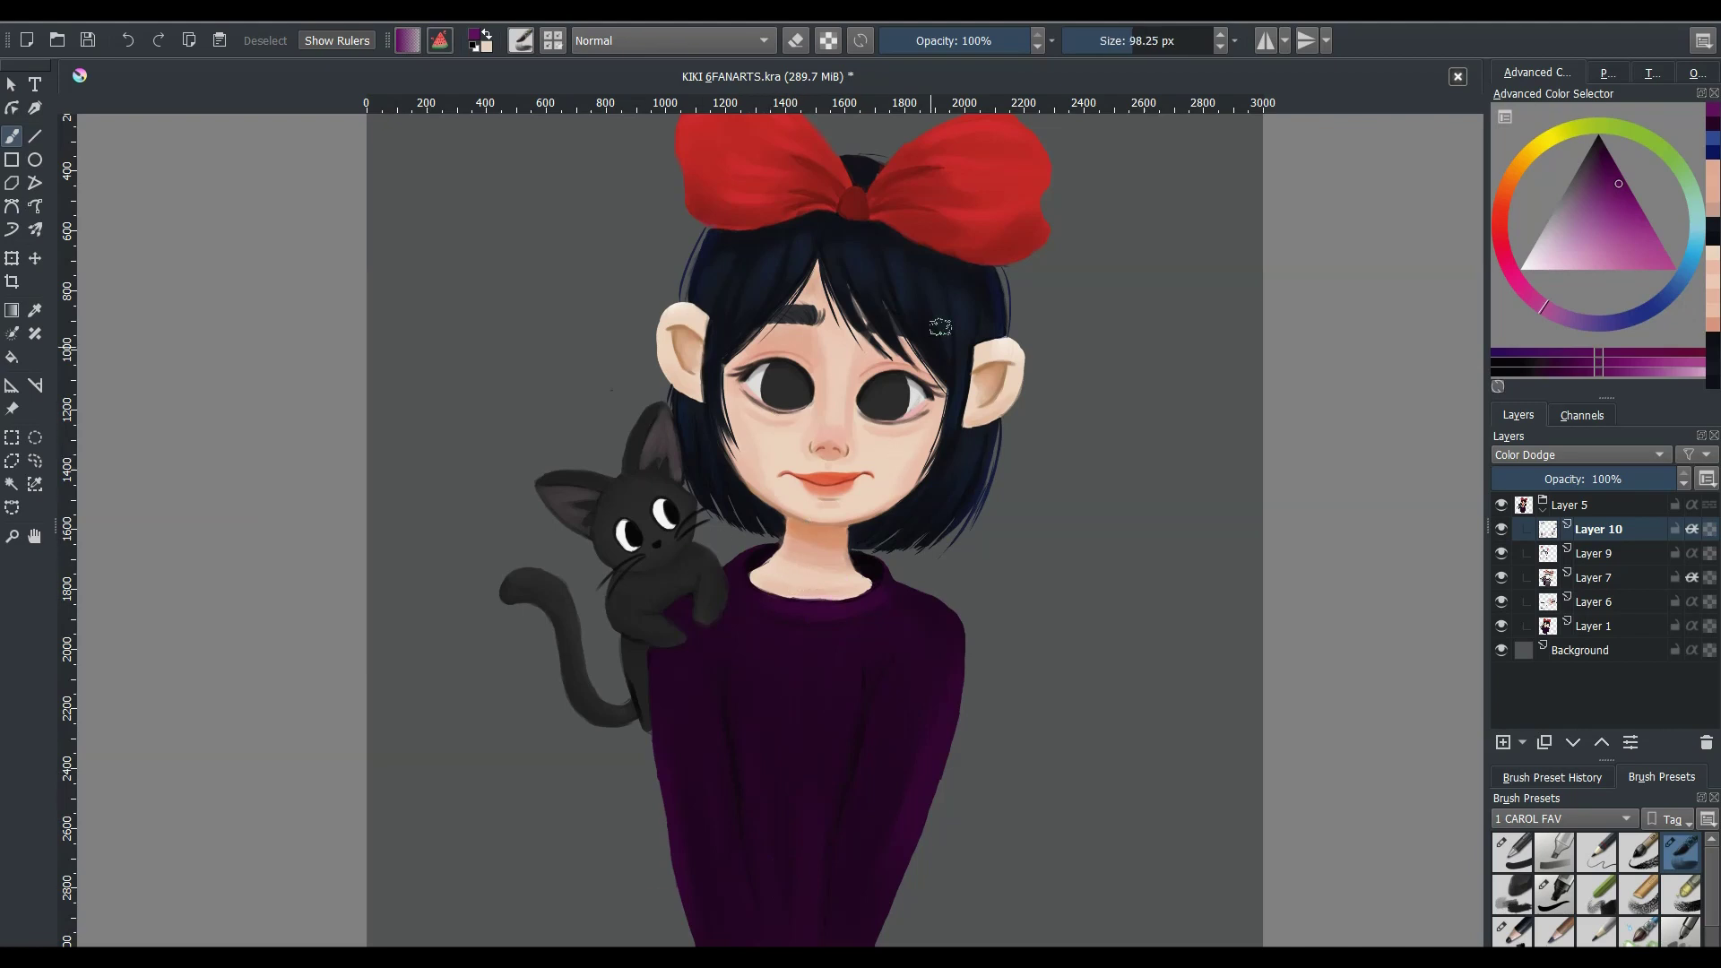
pyautogui.press('pagedown')
# - Choose a textured brush with a soft pink-red tint and dab it onto the right ear
pyautogui.click(1632, 238)
pyautogui.click(521, 41)
pyautogui.click(732, 291)
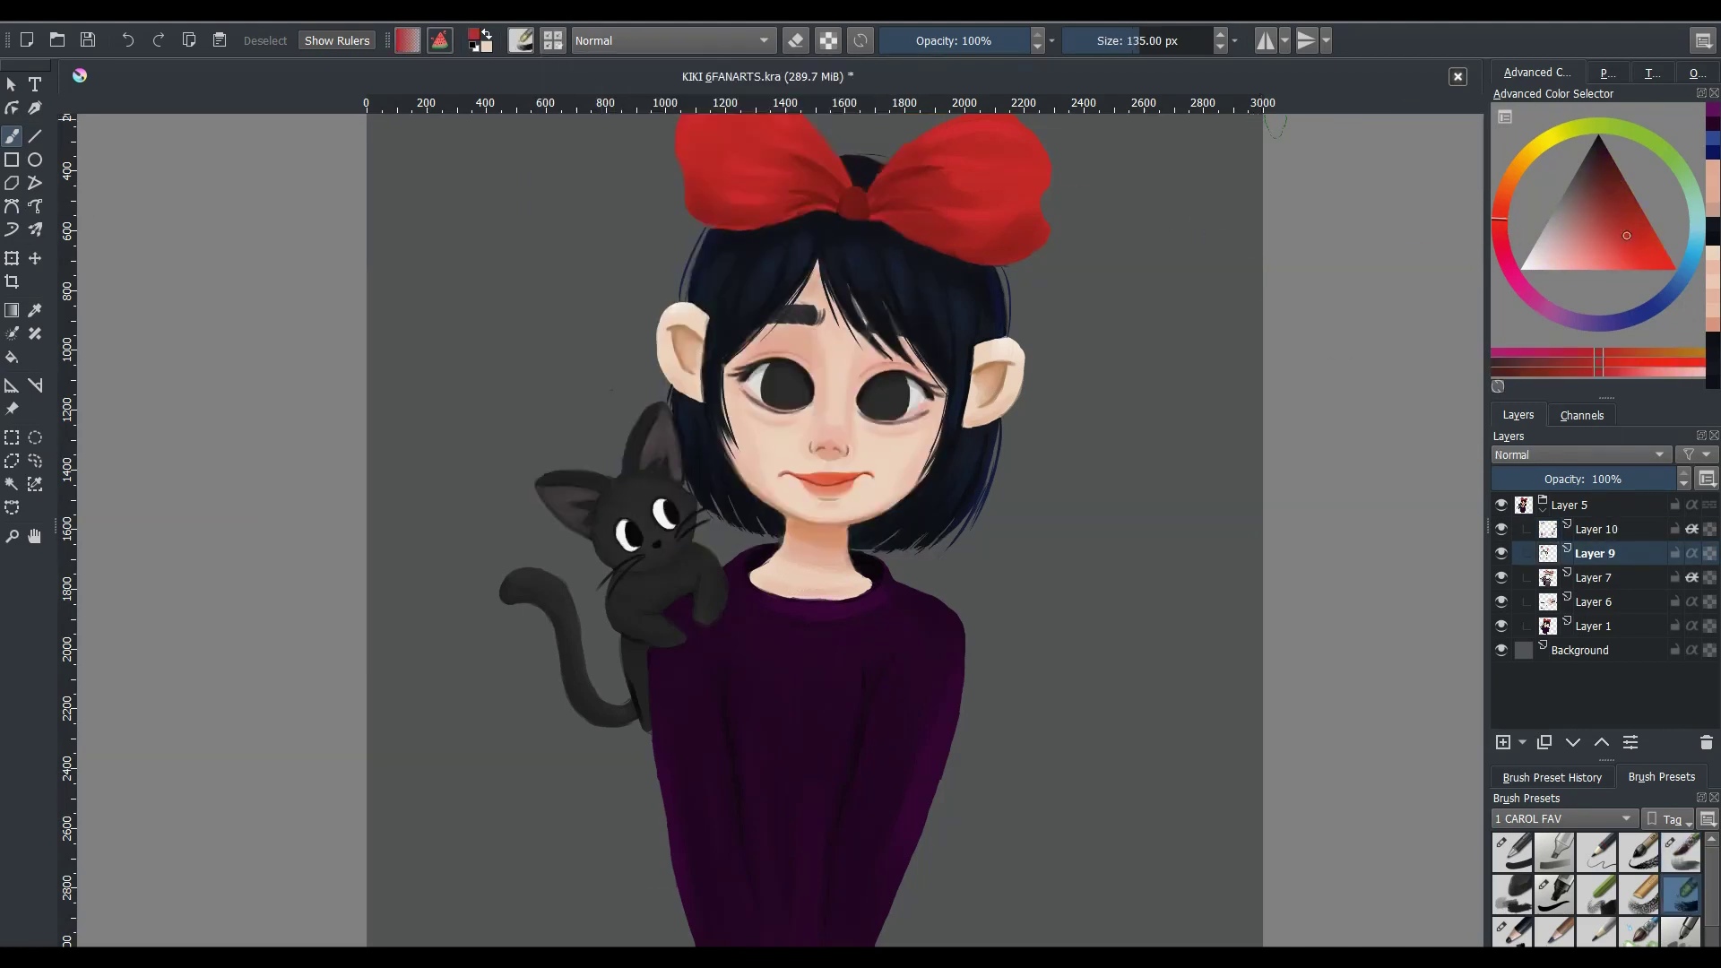
pyautogui.moveTo(994, 354); pyautogui.dragTo(1012, 352)
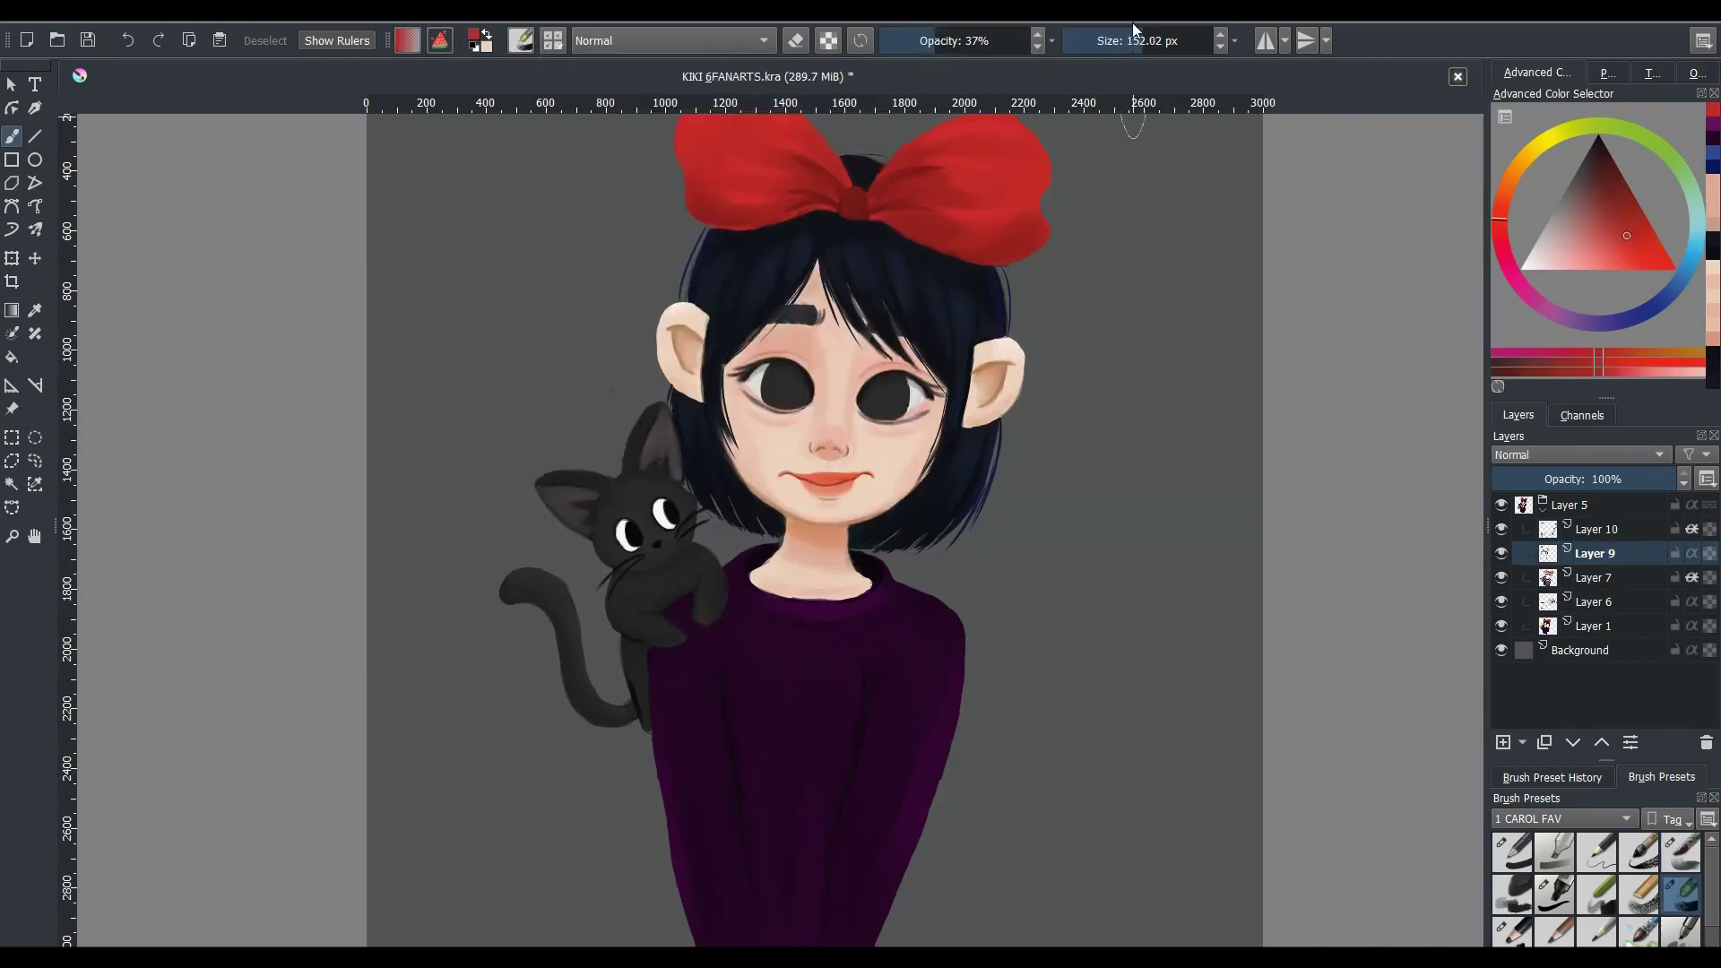
pyautogui.click(1582, 246)
pyautogui.moveTo(1581, 246); pyautogui.dragTo(1605, 248)
pyautogui.moveTo(986, 341); pyautogui.dragTo(1013, 377)
# - Zoom in and paint a pink speckled texture over the right ear and the left ear's top
pyautogui.press('+')
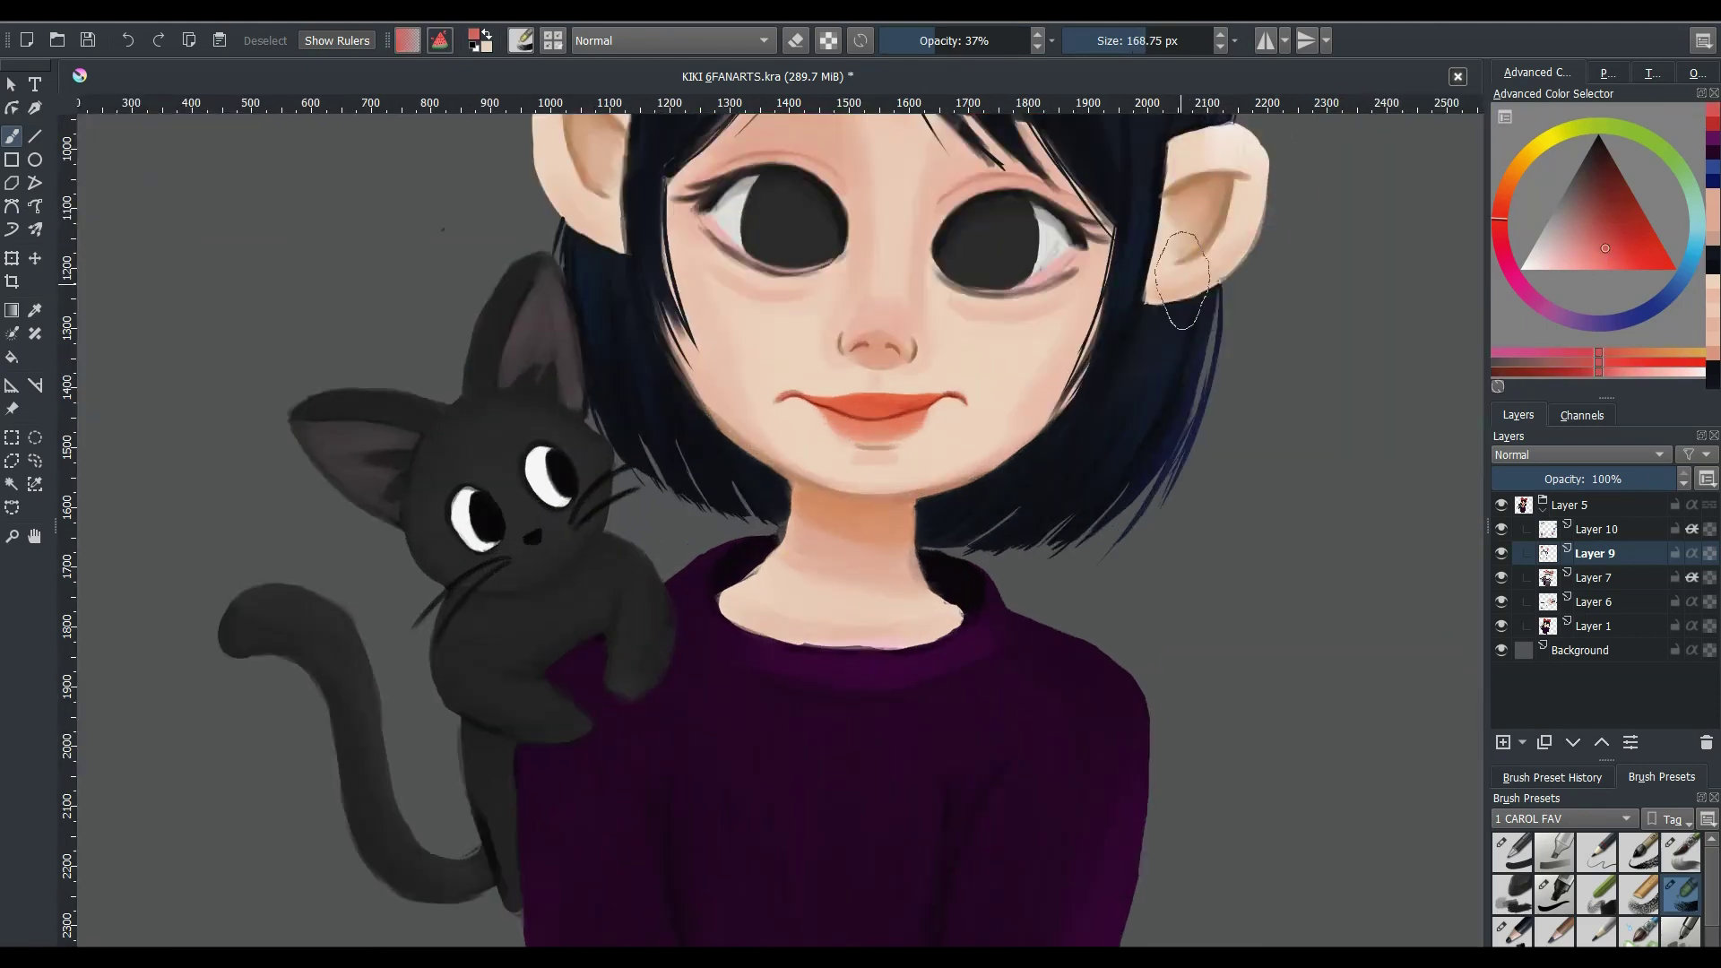
pyautogui.press('+')
pyautogui.press('[')
pyautogui.press('[')
pyautogui.press('[')
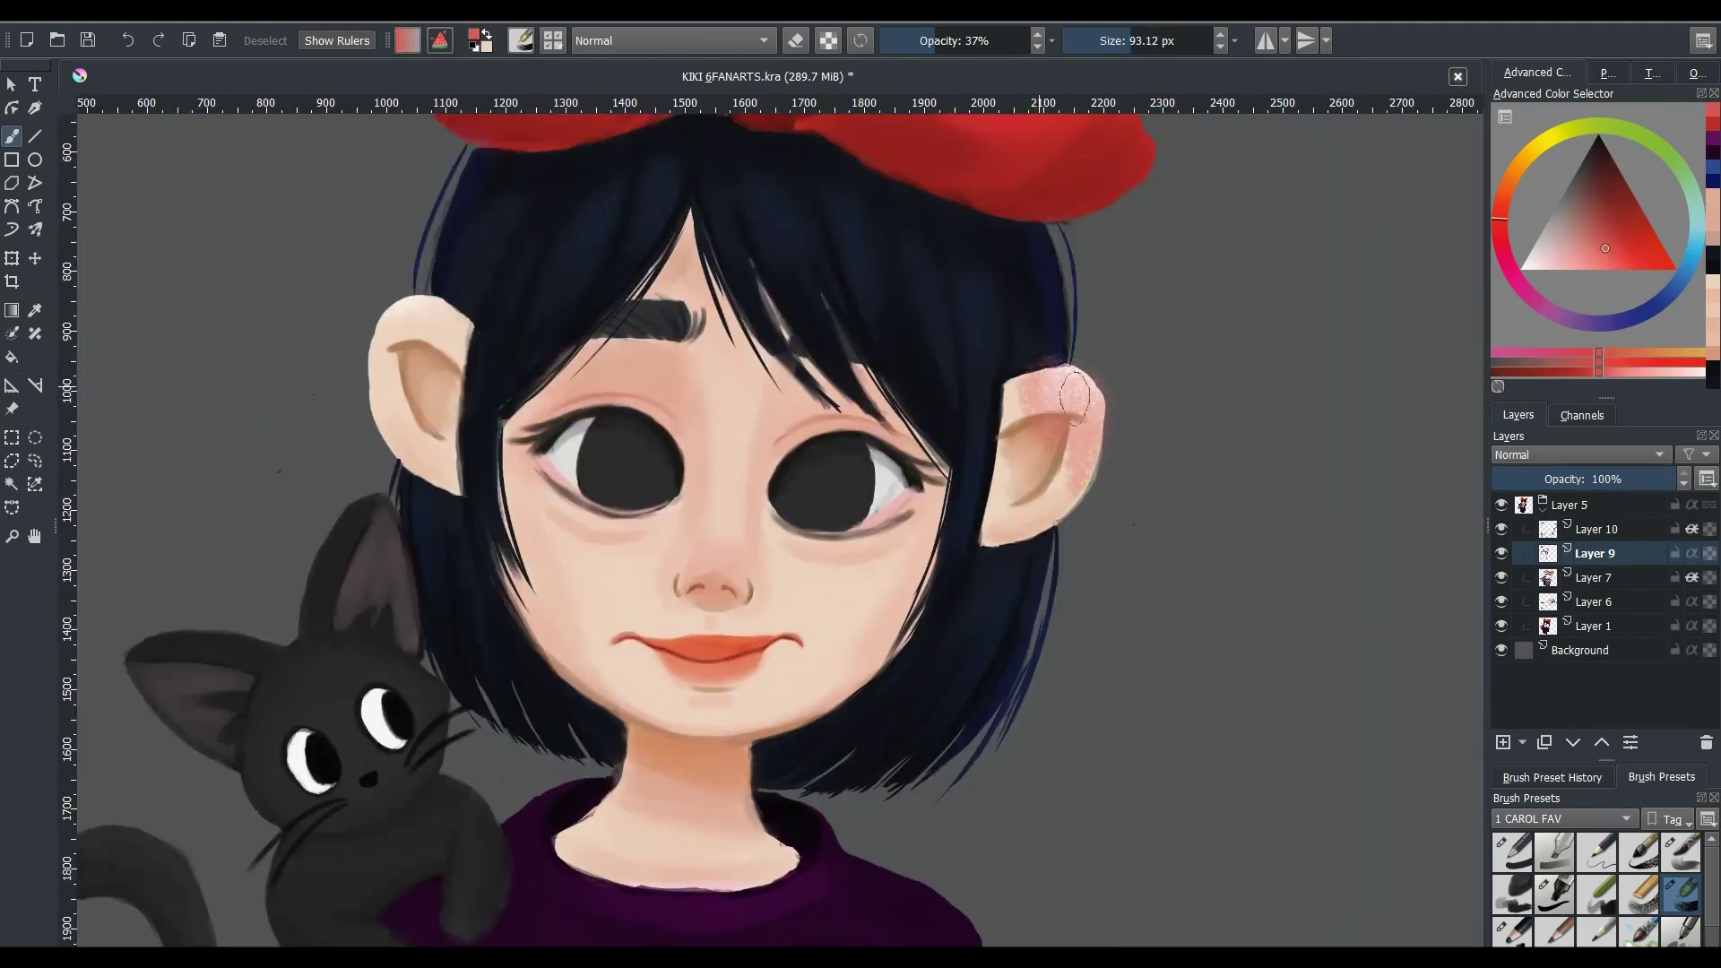
pyautogui.moveTo(1047, 387); pyautogui.dragTo(1089, 448)
pyautogui.moveTo(408, 295); pyautogui.dragTo(374, 407)
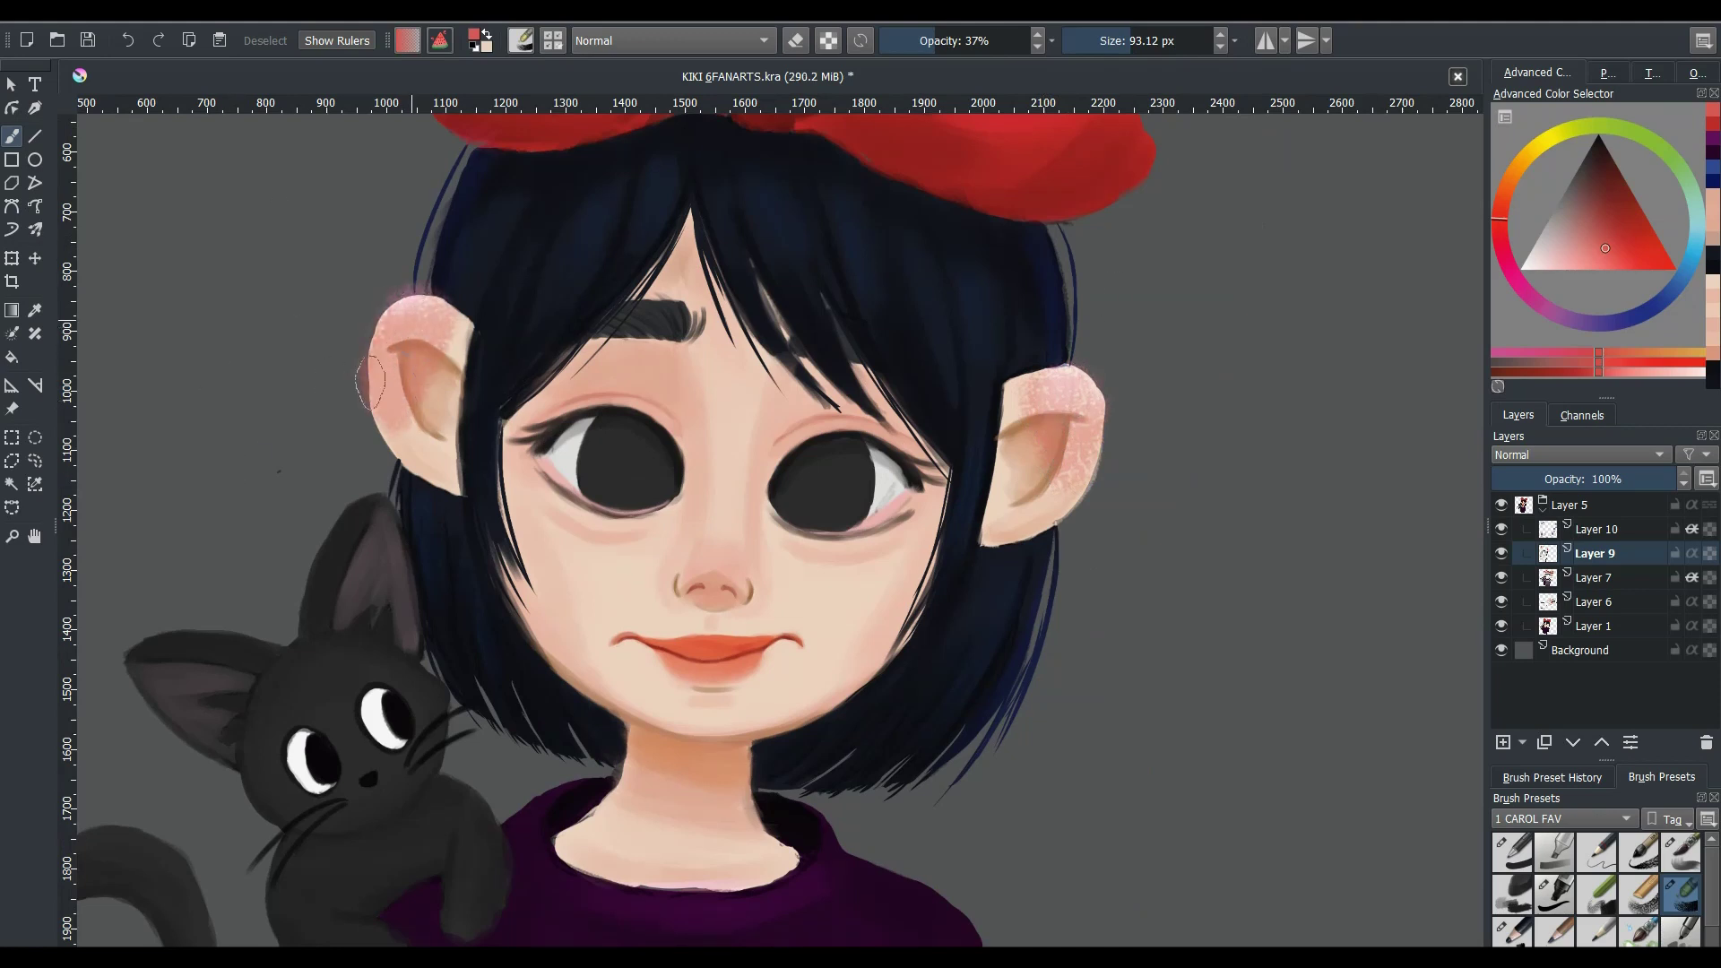
# - Toggle eraser mode off again, zoom out, and return to the Color Dodge layer
pyautogui.press('e')
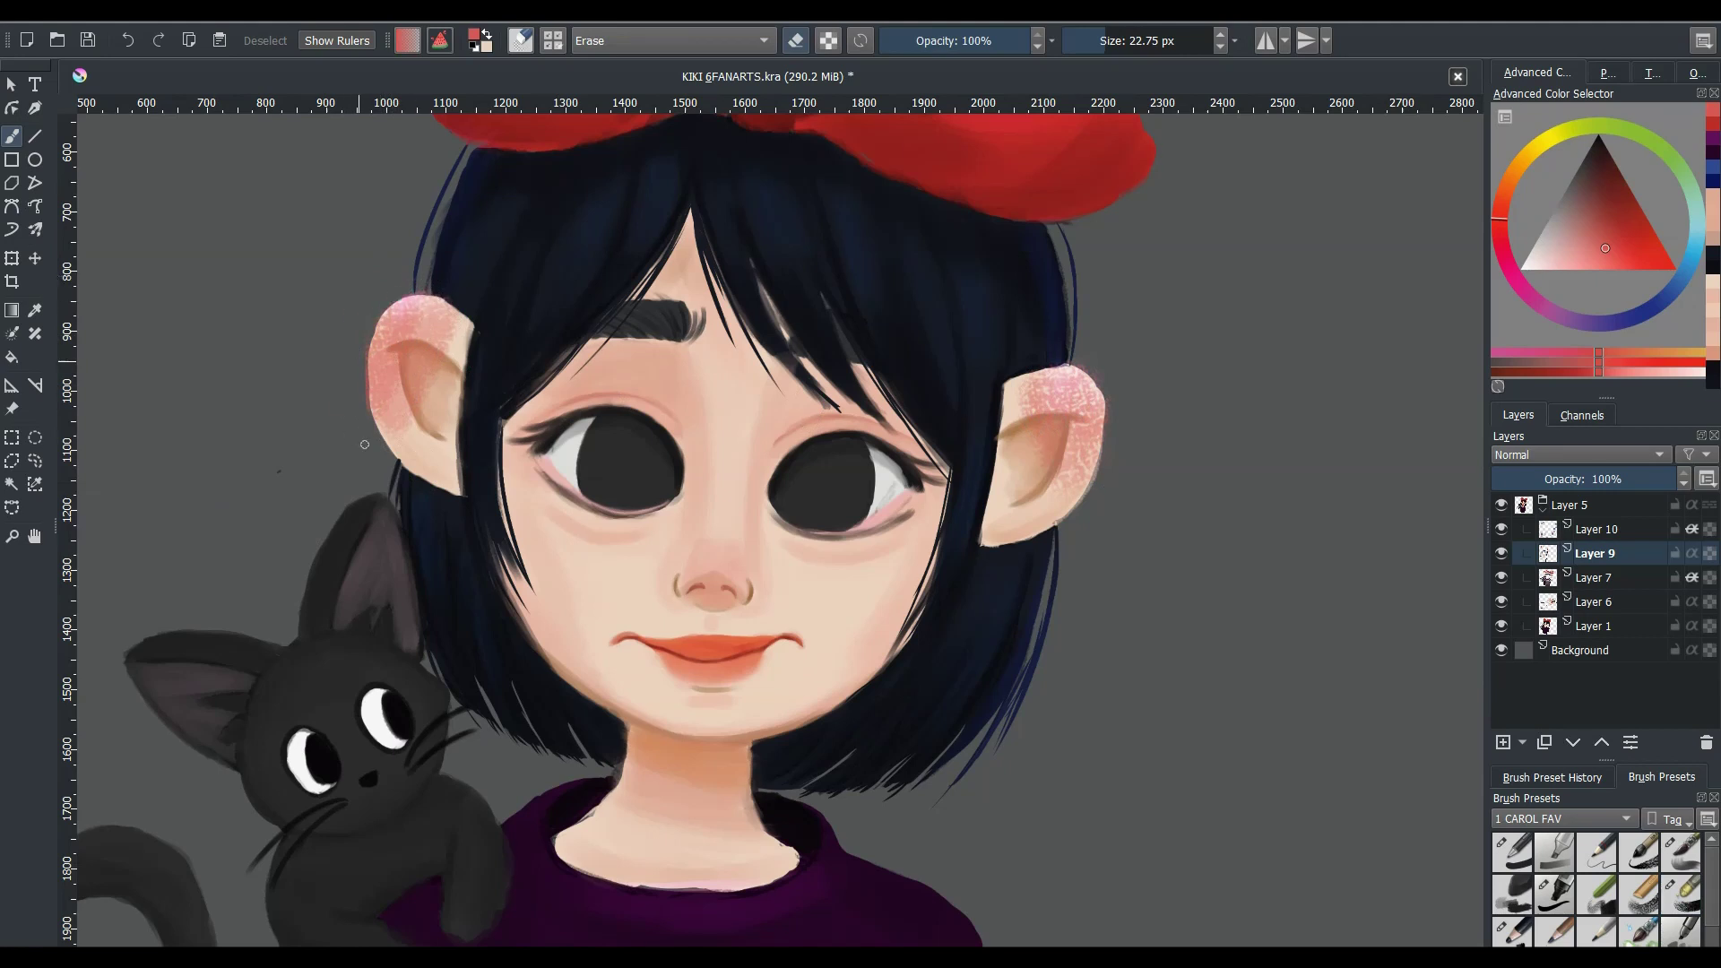
pyautogui.scroll(-3, 1069, 568)
pyautogui.scroll(2, 863, 271)
pyautogui.press('e')
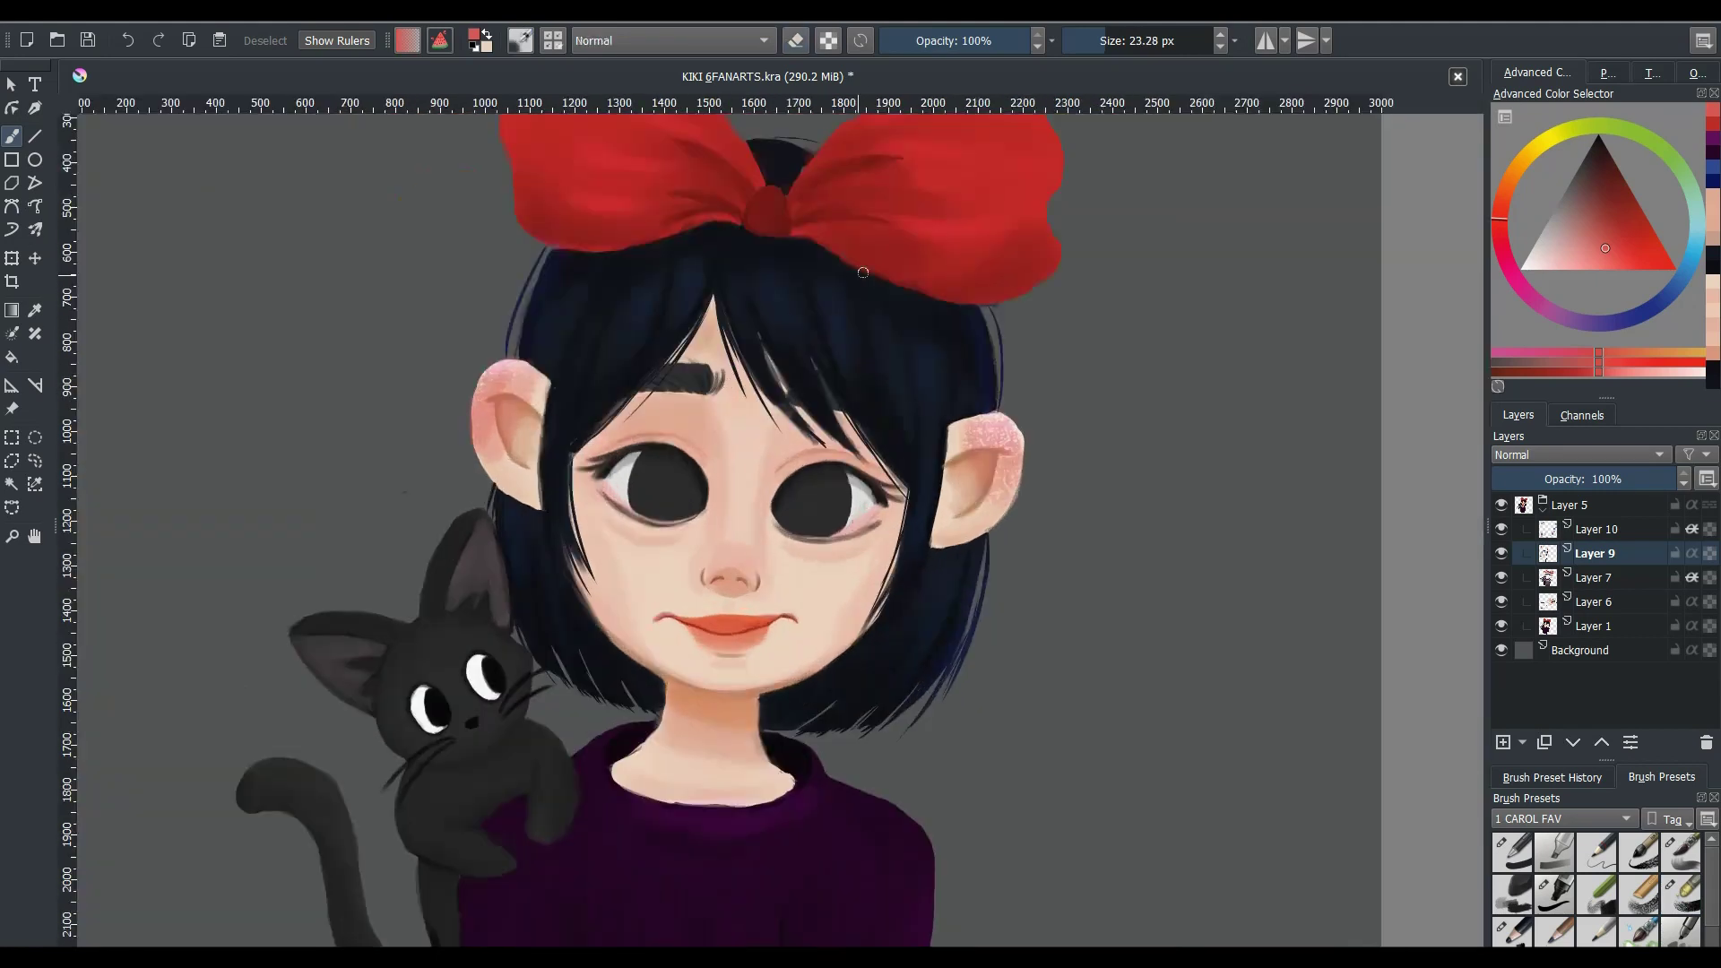
pyautogui.scroll(-2, 906, 465)
pyautogui.press('pageup')
pyautogui.press('/')
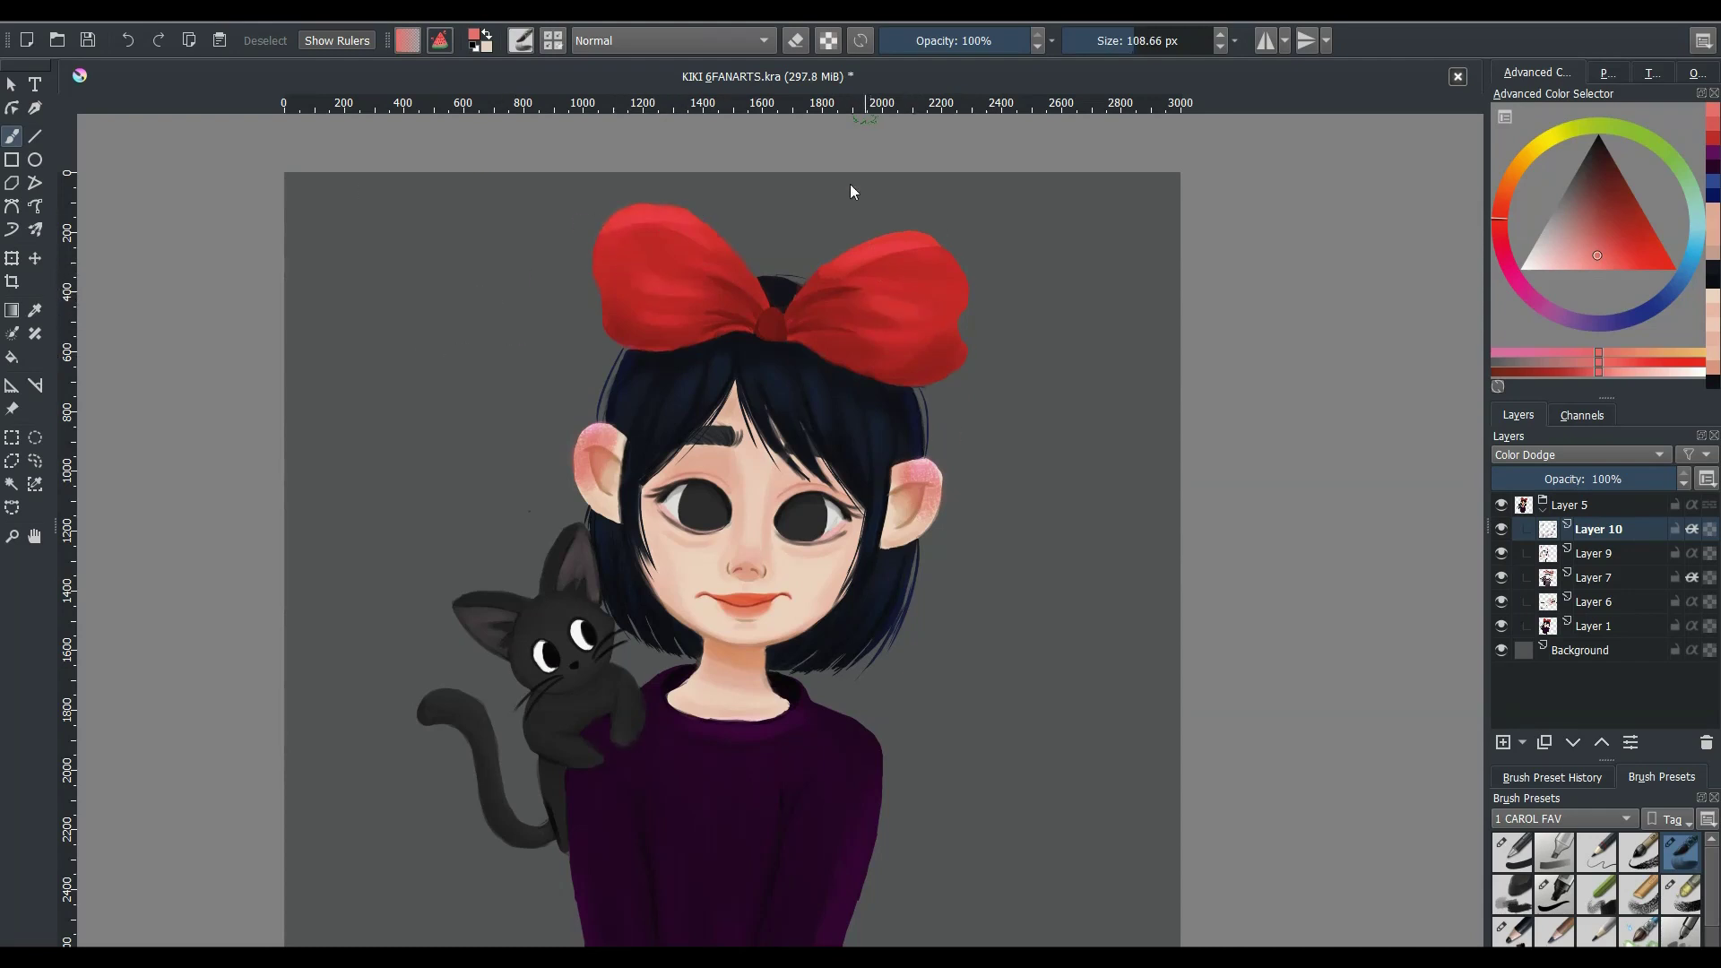
# - Add a glowing dodge highlight to the red bow and save the painting
pyautogui.press('[')
pyautogui.moveTo(866, 274); pyautogui.dragTo(922, 235)
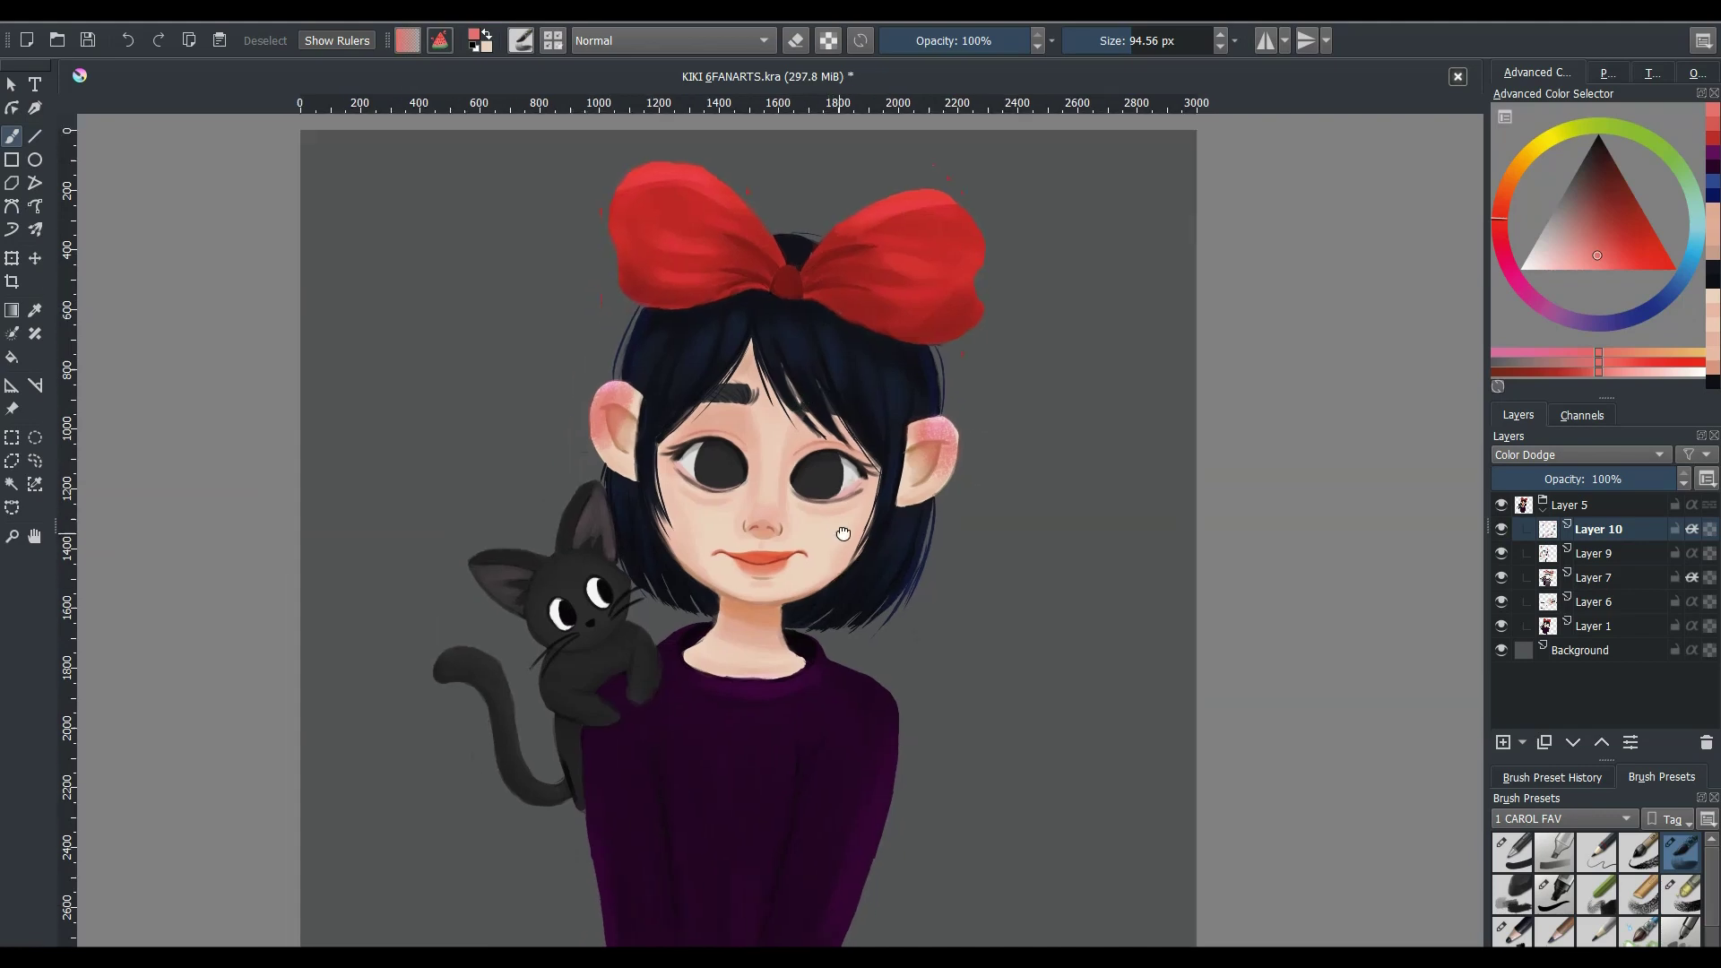
pyautogui.hotkey('ctrl', 's')
# - Brush a faint dark purple glow near the cat, then pick magenta and lighter purple tones
pyautogui.keyDown('ctrl'); pyautogui.click(648, 501); pyautogui.keyUp('ctrl')
pyautogui.press('[')
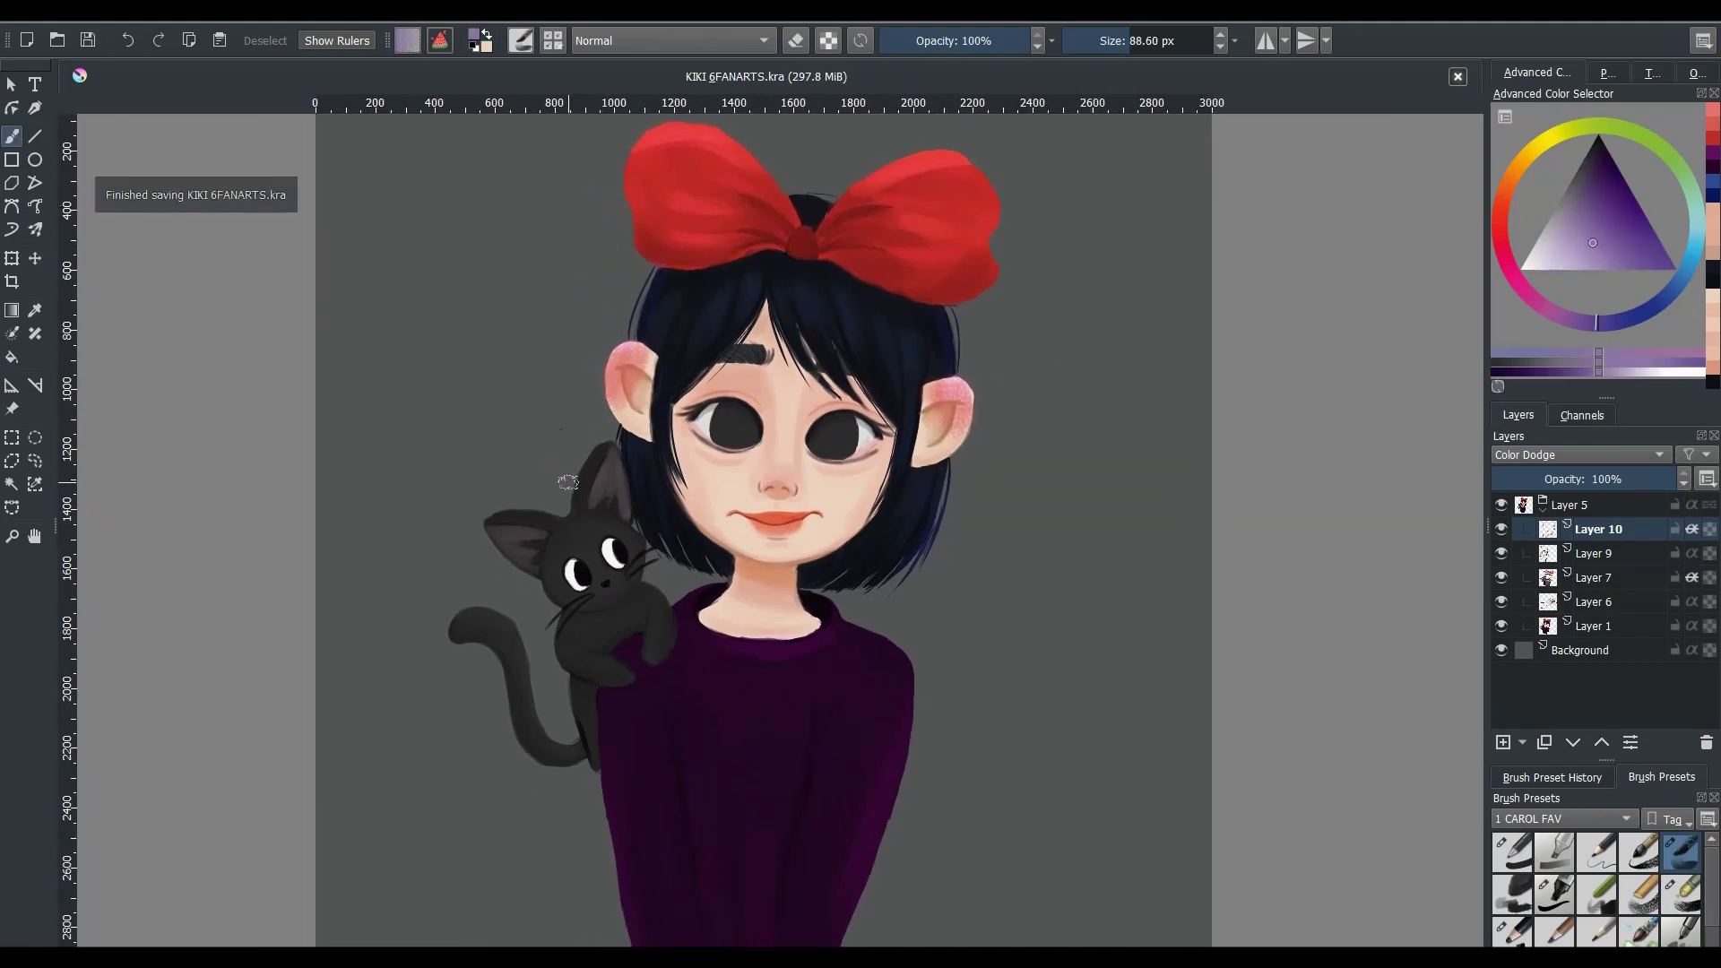
pyautogui.moveTo(648, 500); pyautogui.dragTo(483, 507)
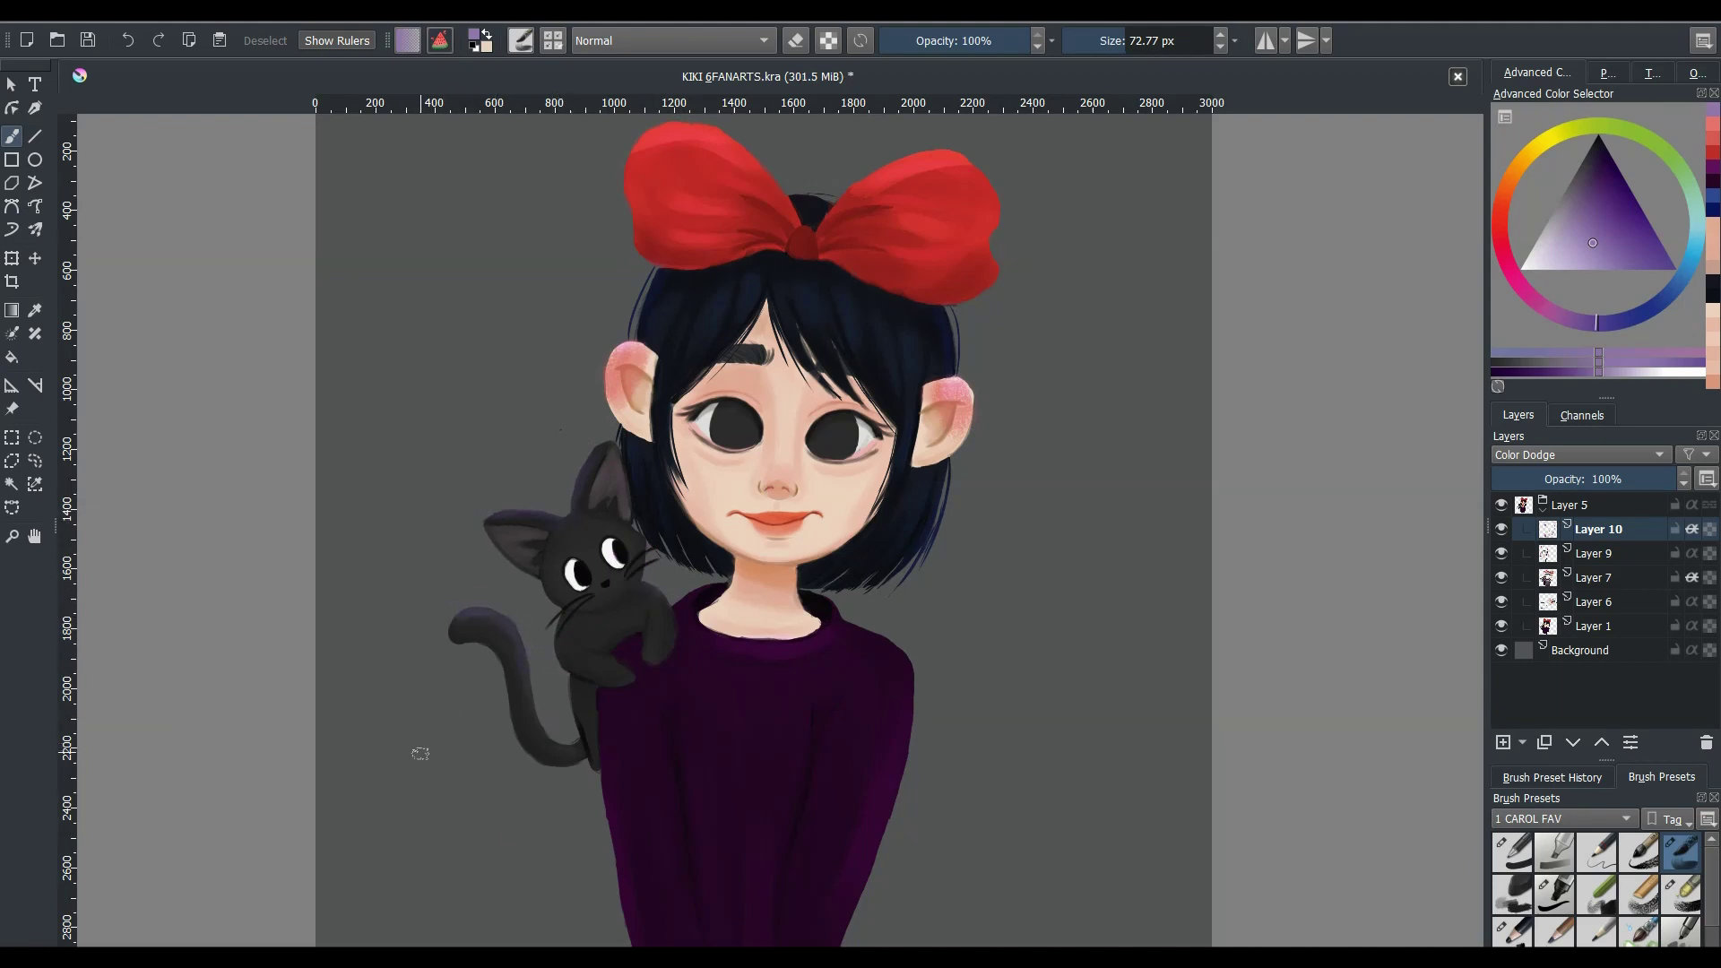
pyautogui.keyDown('ctrl'); pyautogui.click(895, 652); pyautogui.keyUp('ctrl')
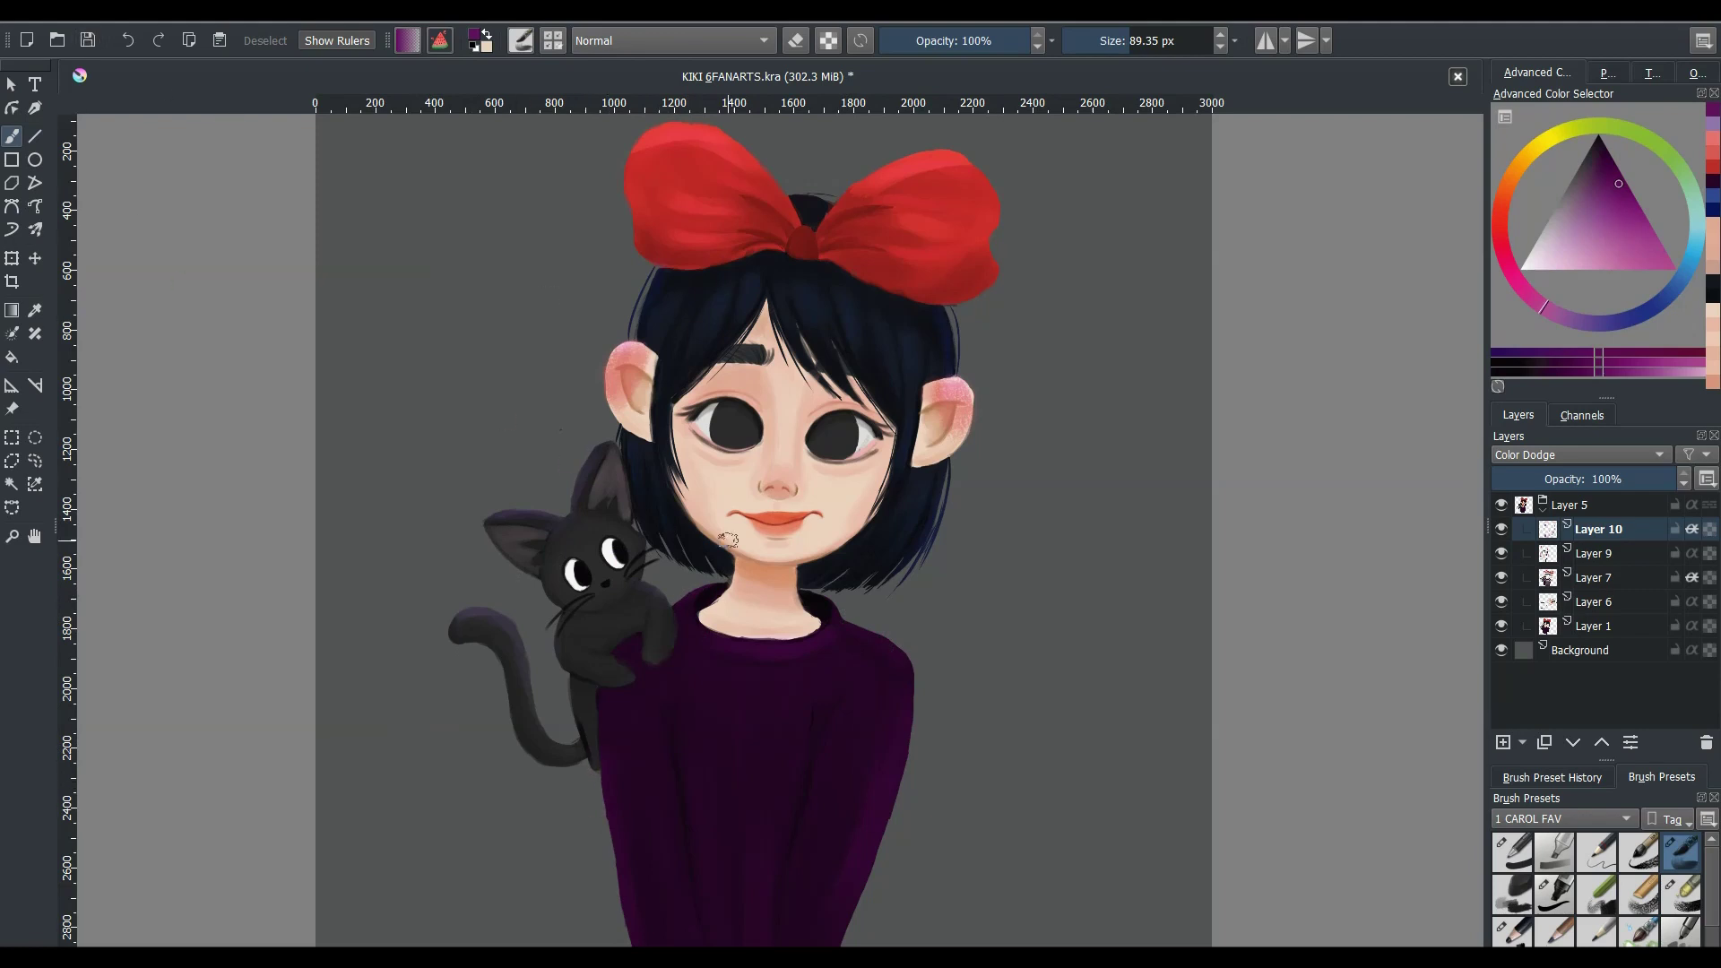
pyautogui.keyDown('ctrl'); pyautogui.click(587, 685); pyautogui.keyUp('ctrl')
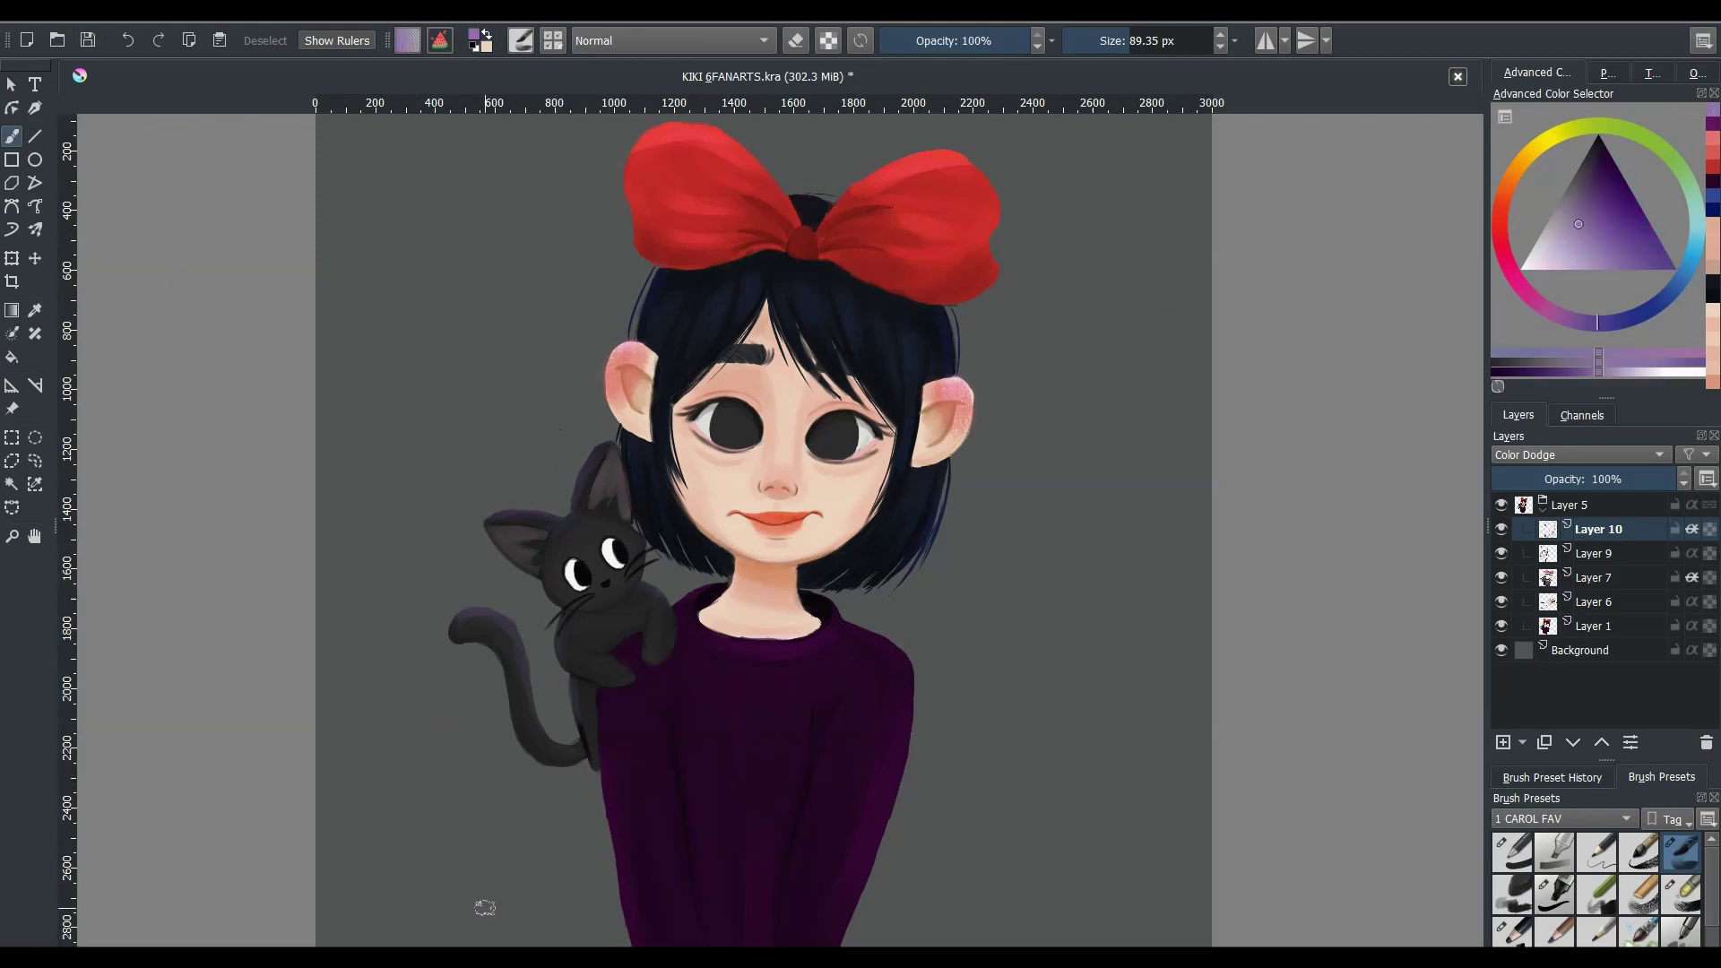
pyautogui.scroll(2, 853, 454)
# - Zoom into the face with a smaller brush and sample skin tones from the nose and face
pyautogui.scroll(2, 891, 477)
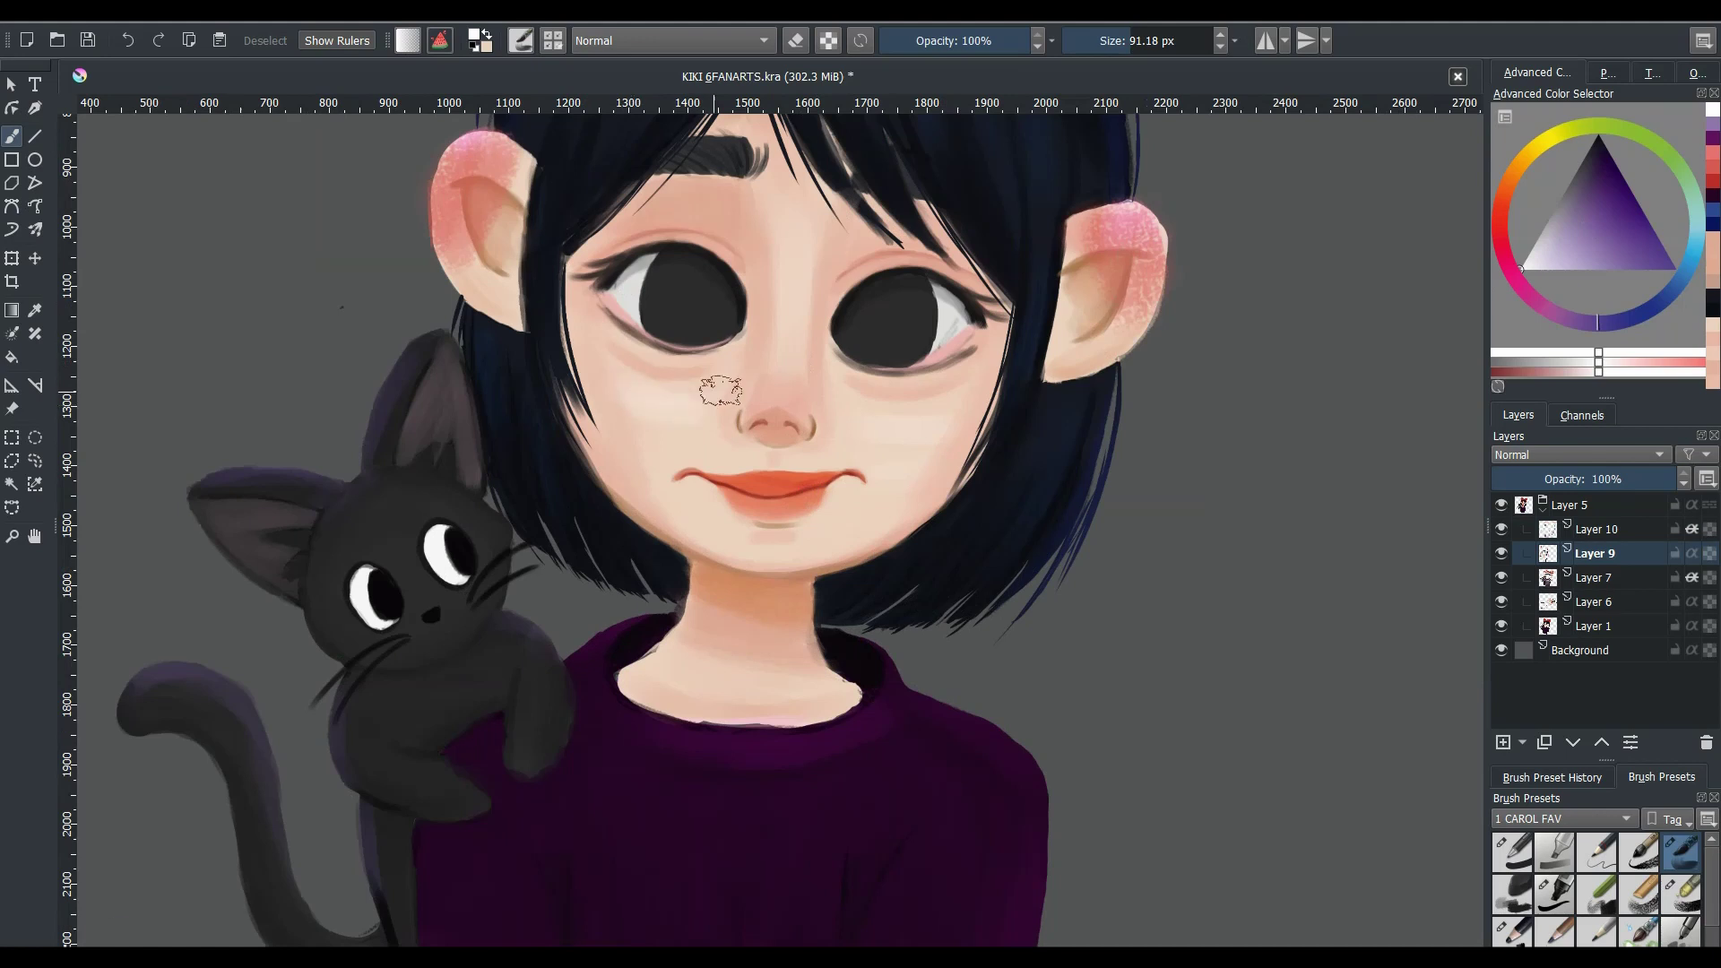
pyautogui.press('[')
pyautogui.press('[')
pyautogui.scroll(1, 821, 387)
pyautogui.press('[')
pyautogui.press('[')
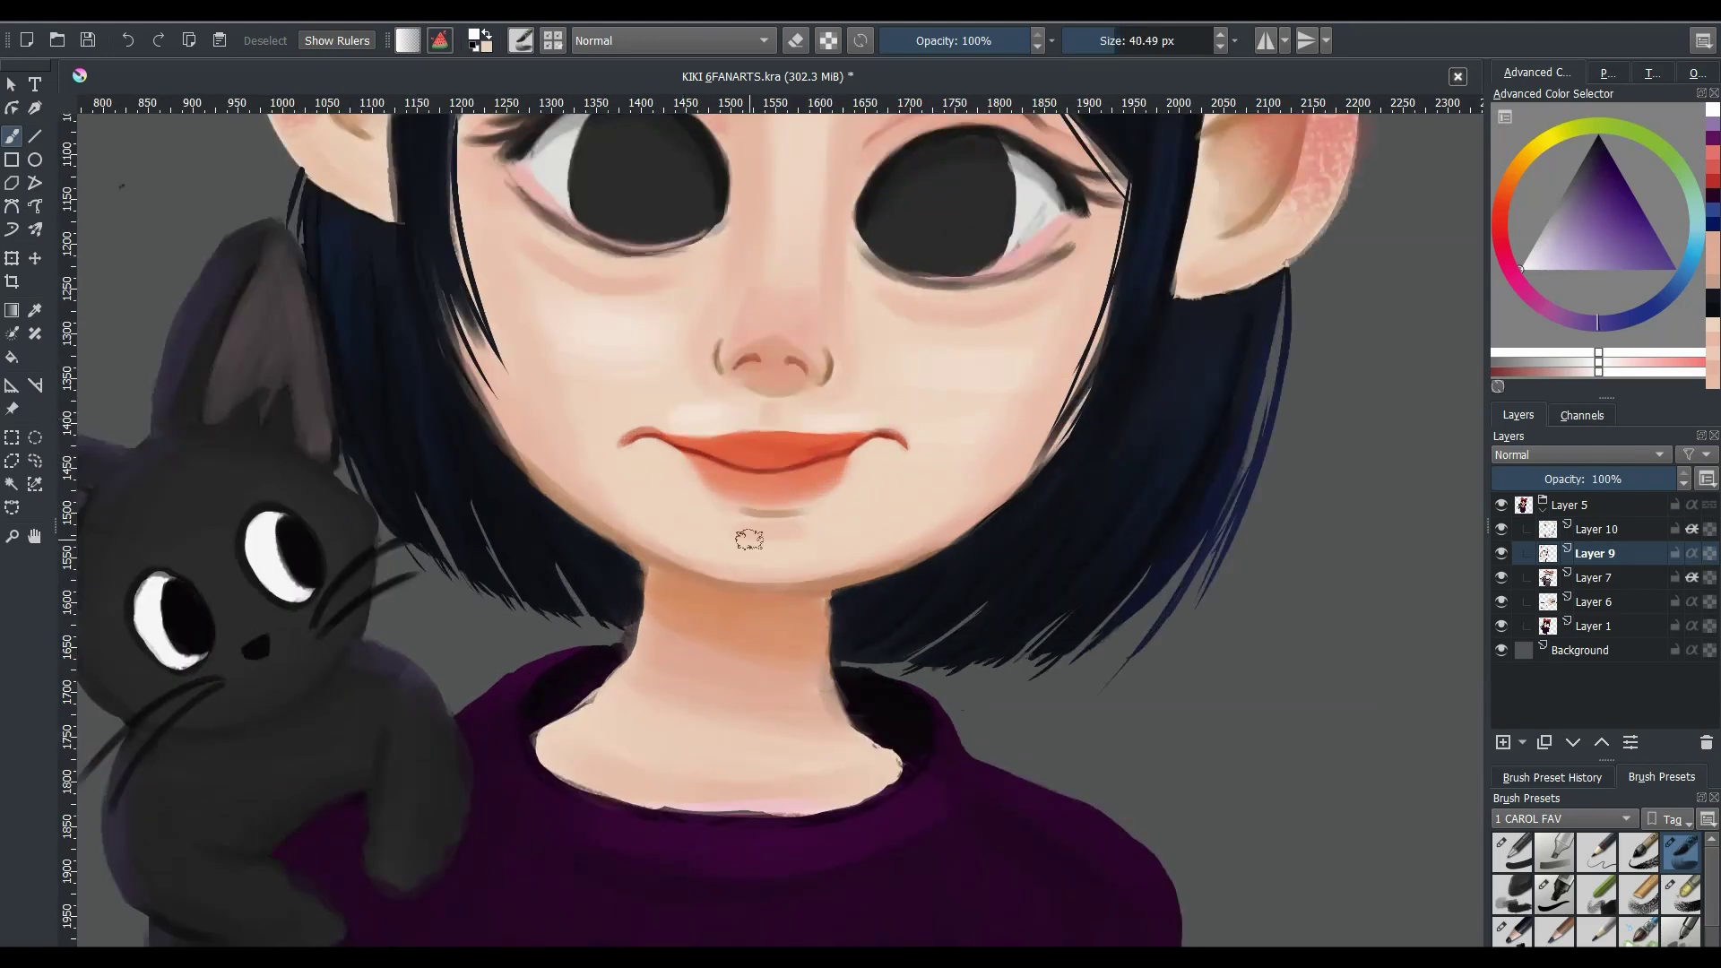
pyautogui.moveTo(744, 112); pyautogui.dragTo(715, 323)
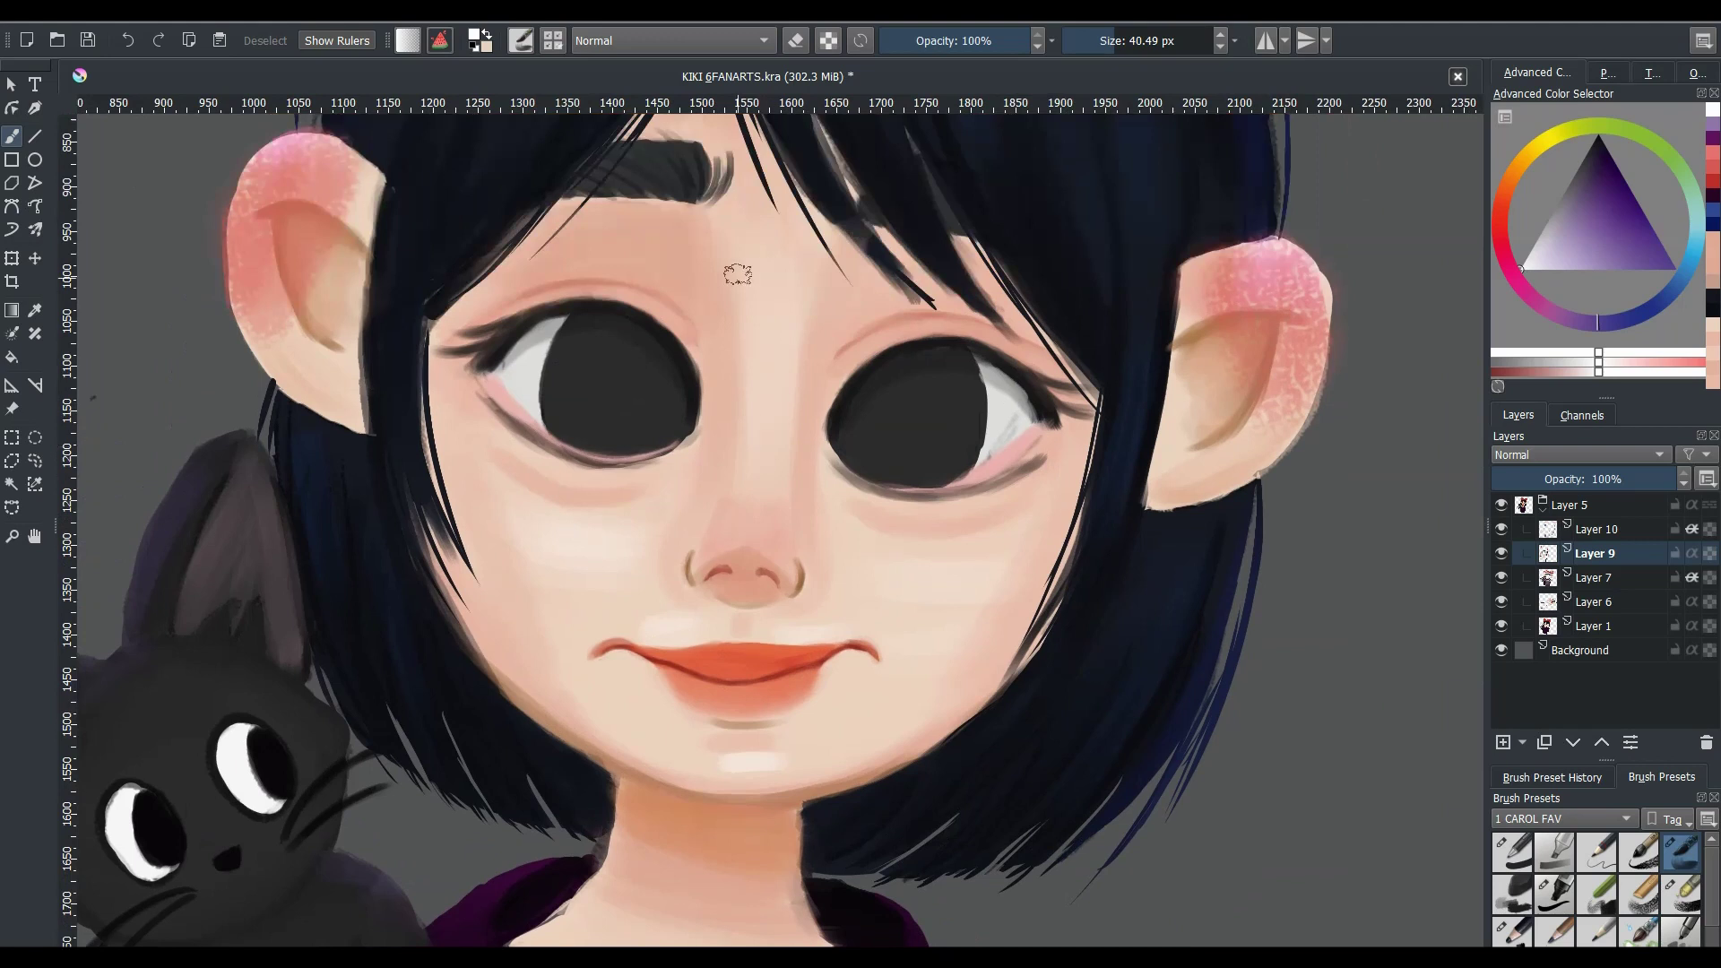
pyautogui.keyDown('ctrl'); pyautogui.click(701, 563); pyautogui.keyUp('ctrl')
pyautogui.scroll(-2, 642, 634)
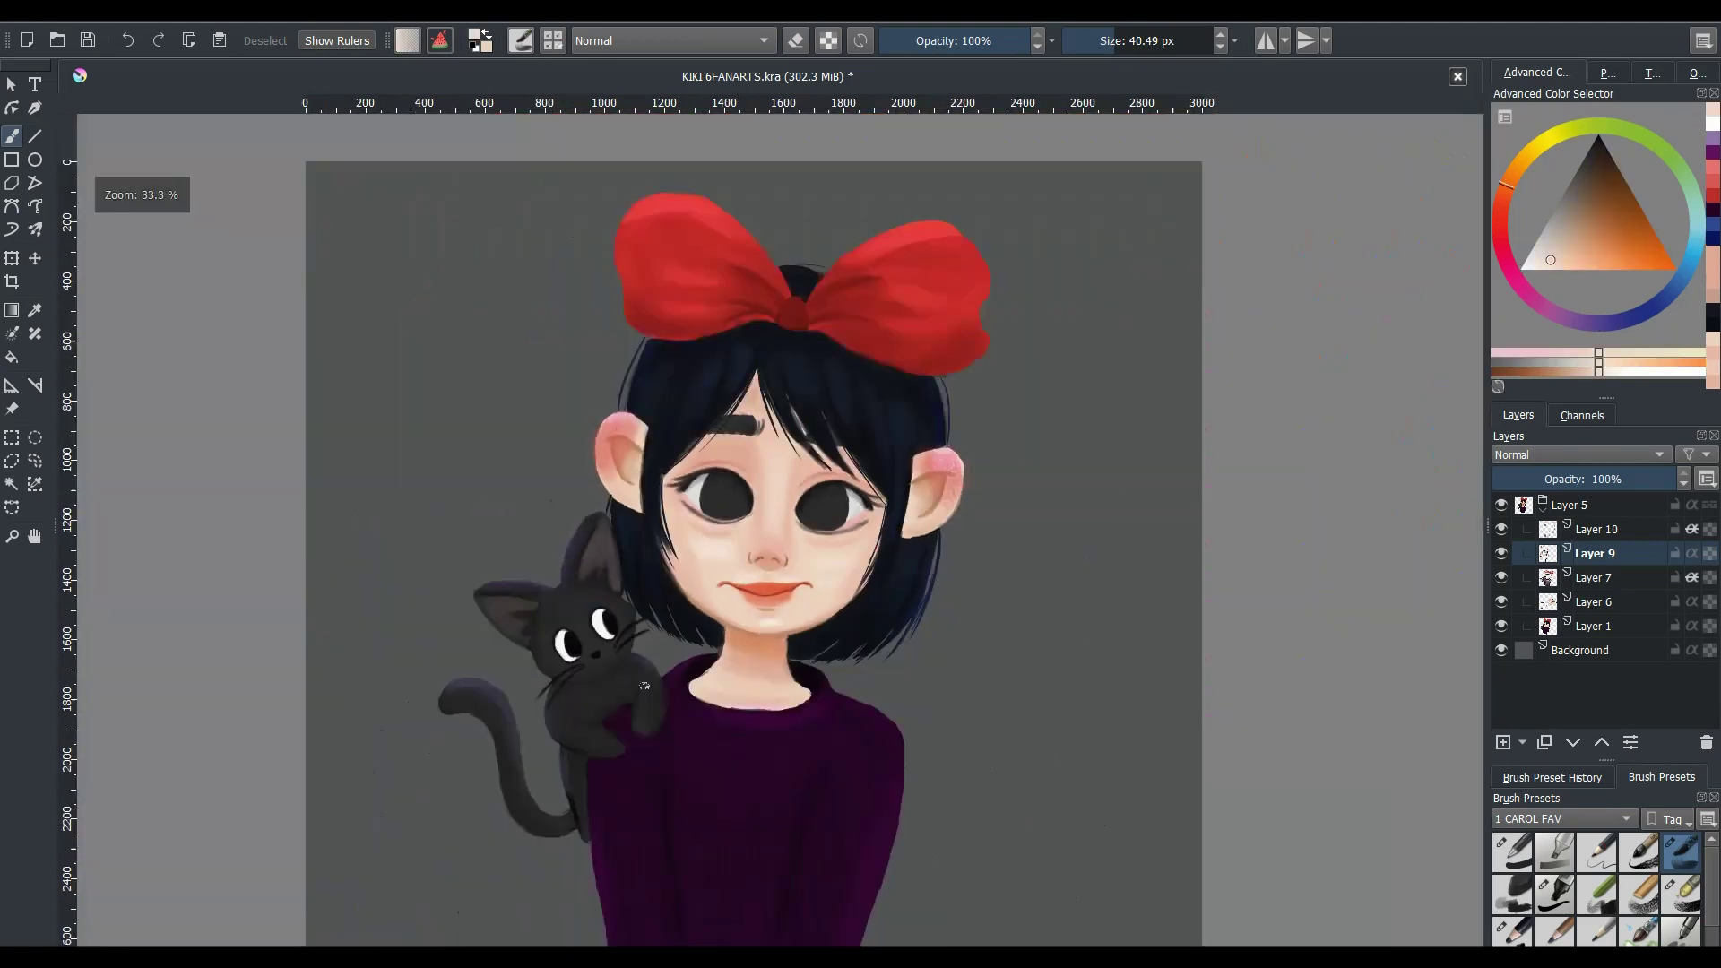
pyautogui.scroll(-1, 643, 634)
pyautogui.scroll(2, 807, 448)
pyautogui.scroll(1, 973, 327)
pyautogui.keyDown('ctrl'); pyautogui.click(793, 341); pyautogui.keyUp('ctrl')
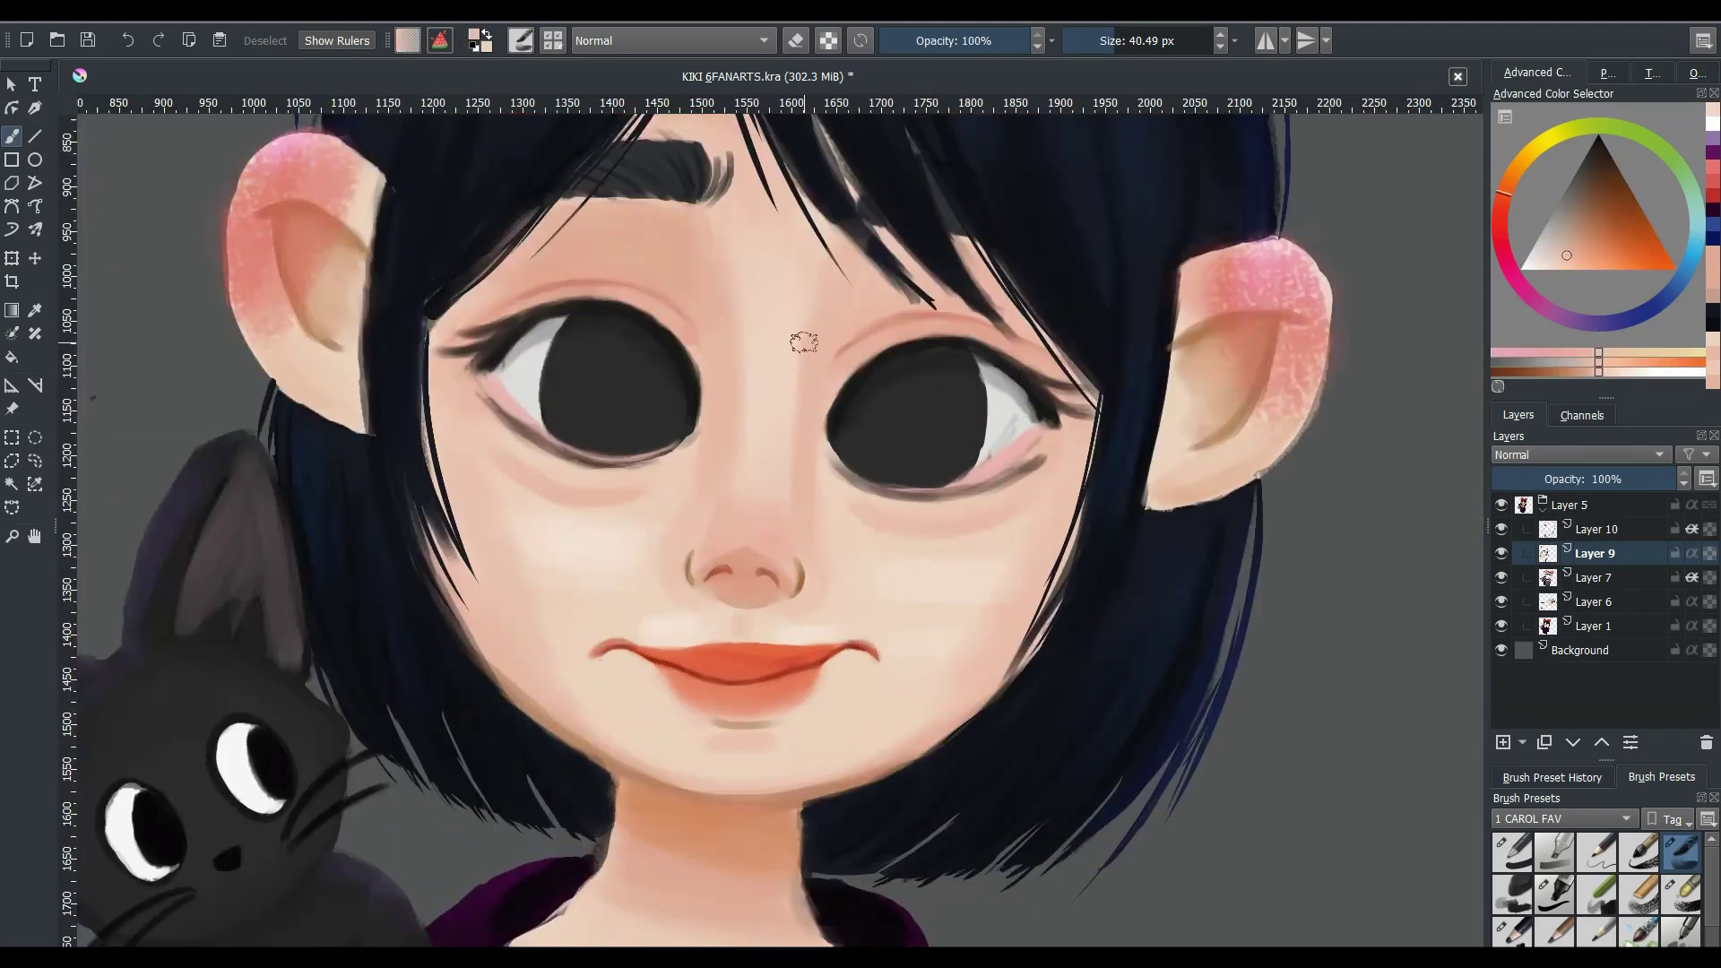
# - Paint light skin and white highlights on the nose with a fine brush
pyautogui.keyDown('ctrl'); pyautogui.click(750, 373); pyautogui.keyUp('ctrl')
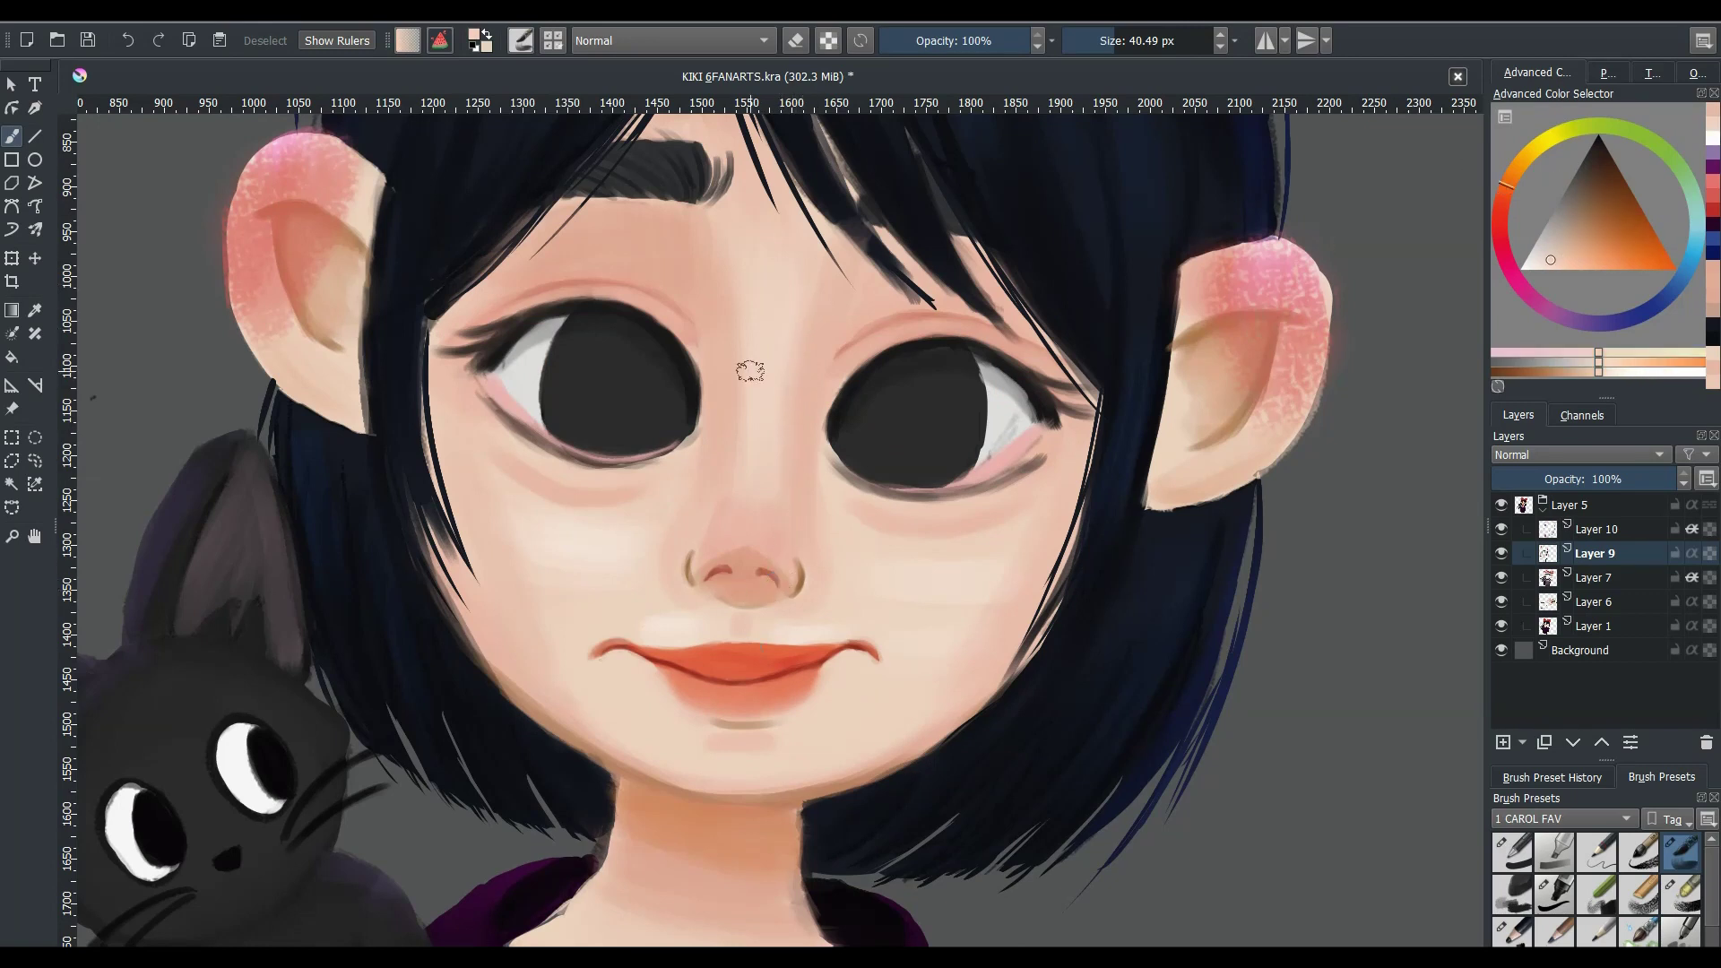
pyautogui.press('[')
pyautogui.press('[')
pyautogui.press('[')
pyautogui.scroll(2, 783, 578)
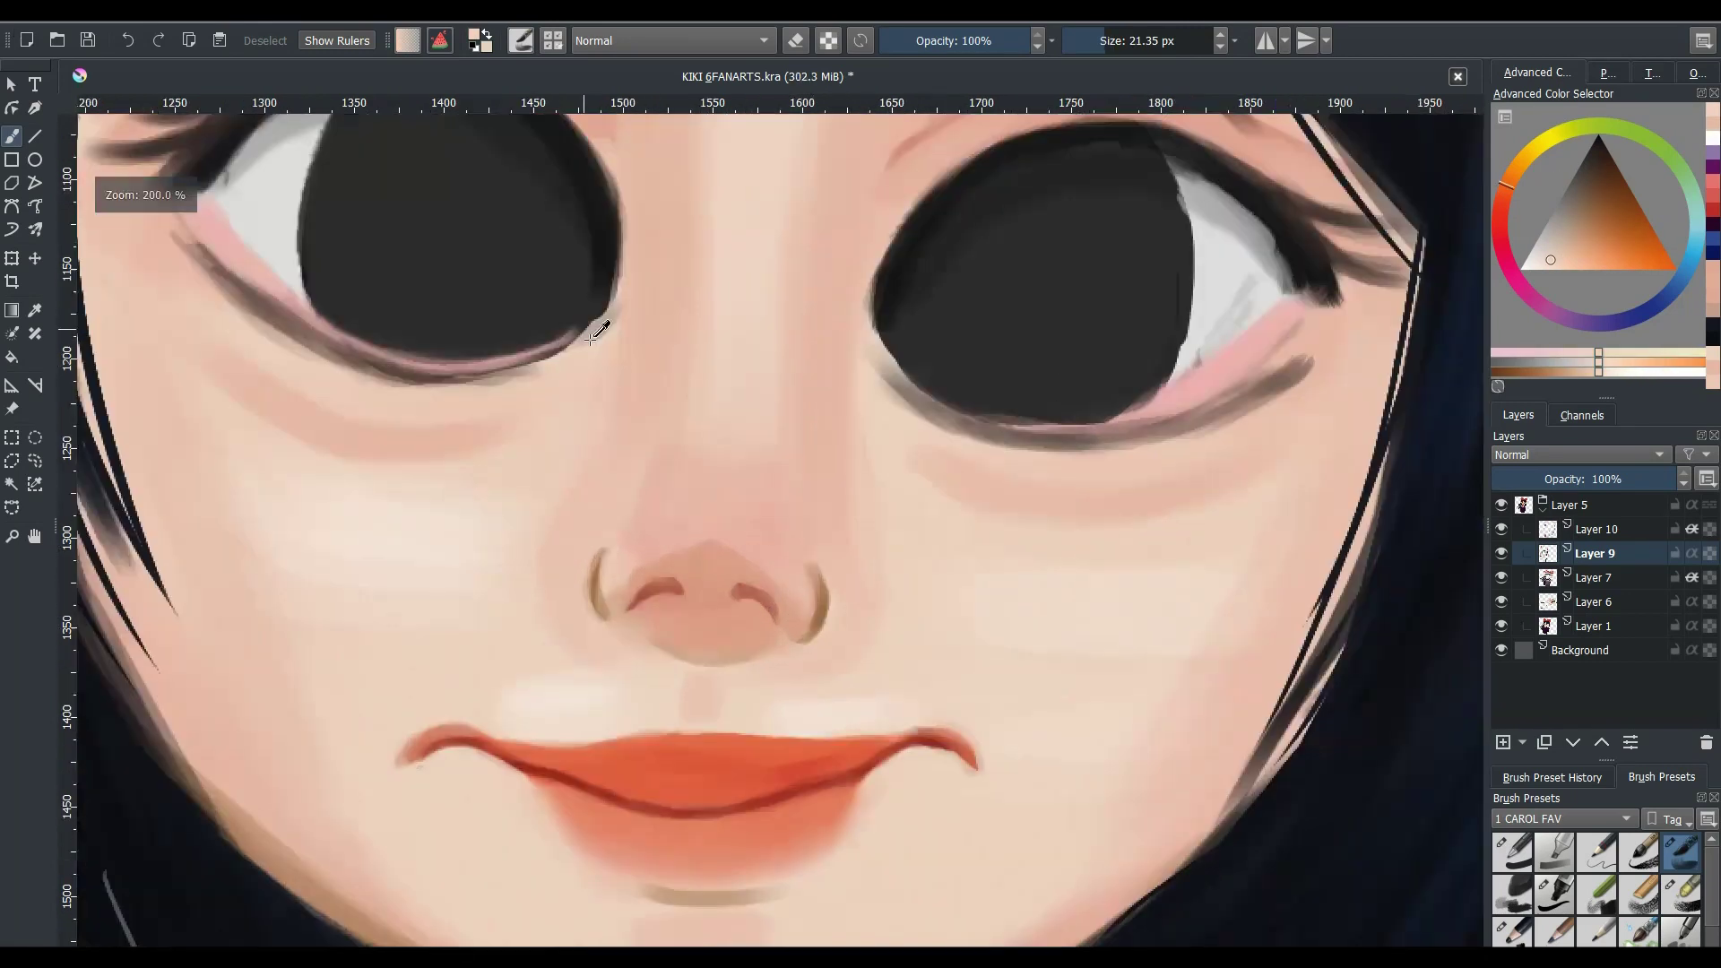
pyautogui.press('[')
pyautogui.press('[')
pyautogui.press('[')
pyautogui.keyDown('ctrl'); pyautogui.click(605, 581); pyautogui.keyUp('ctrl')
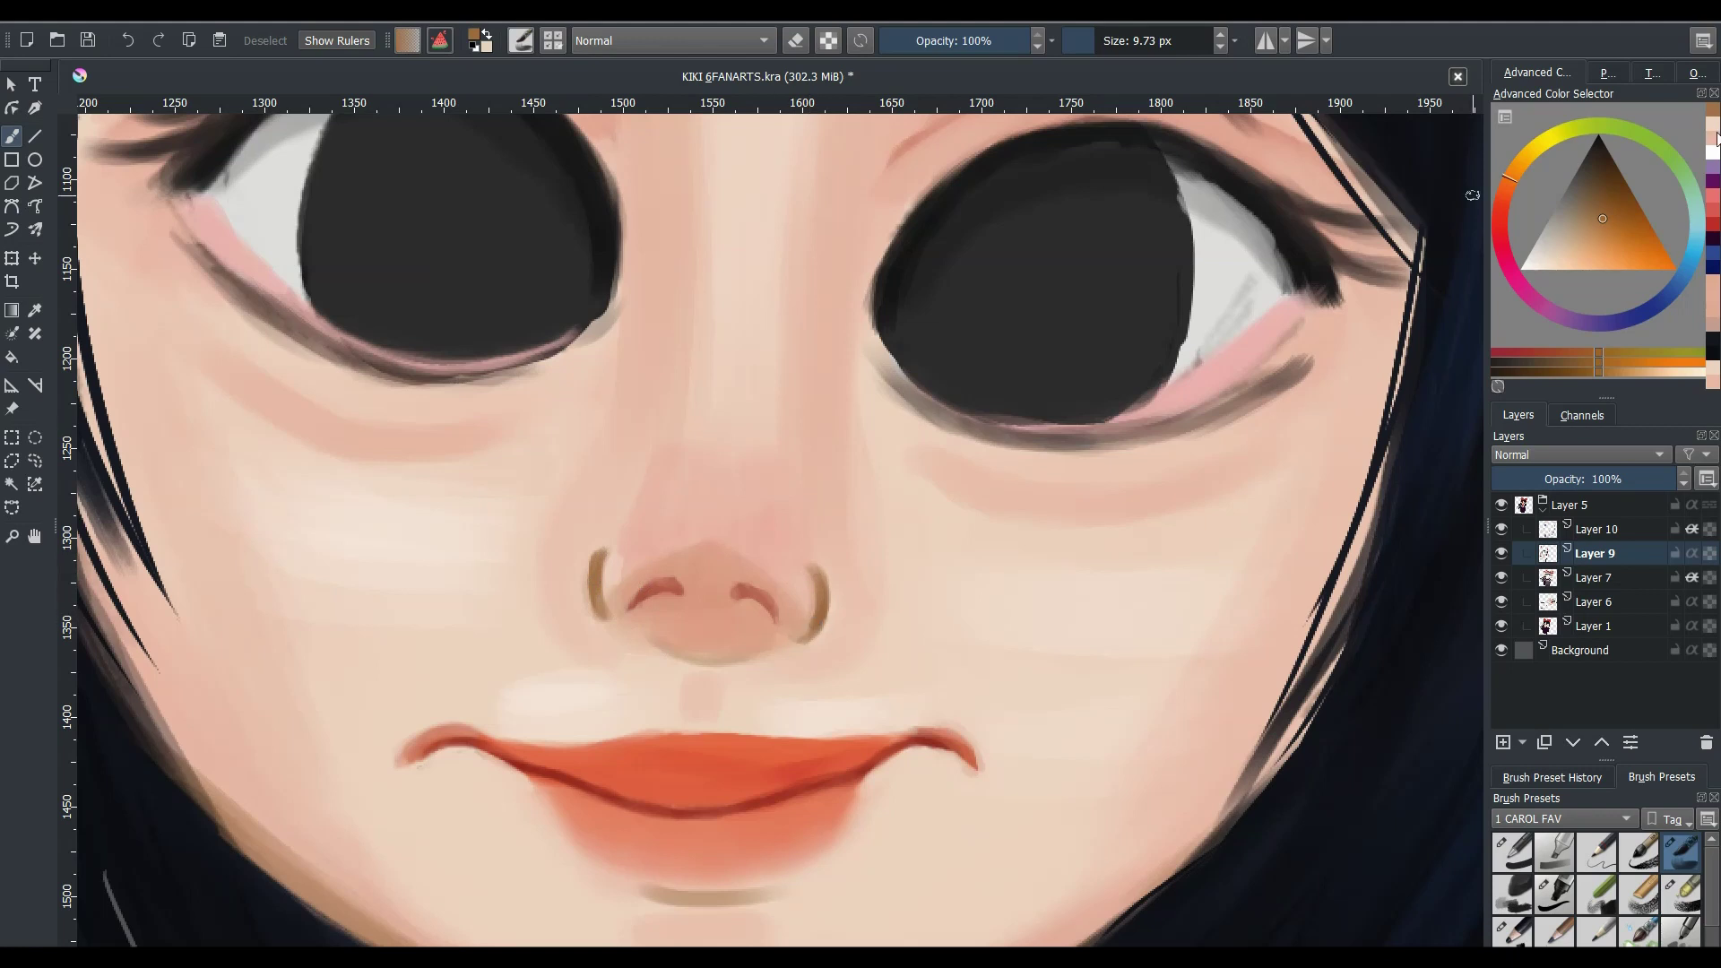
pyautogui.click(1714, 146)
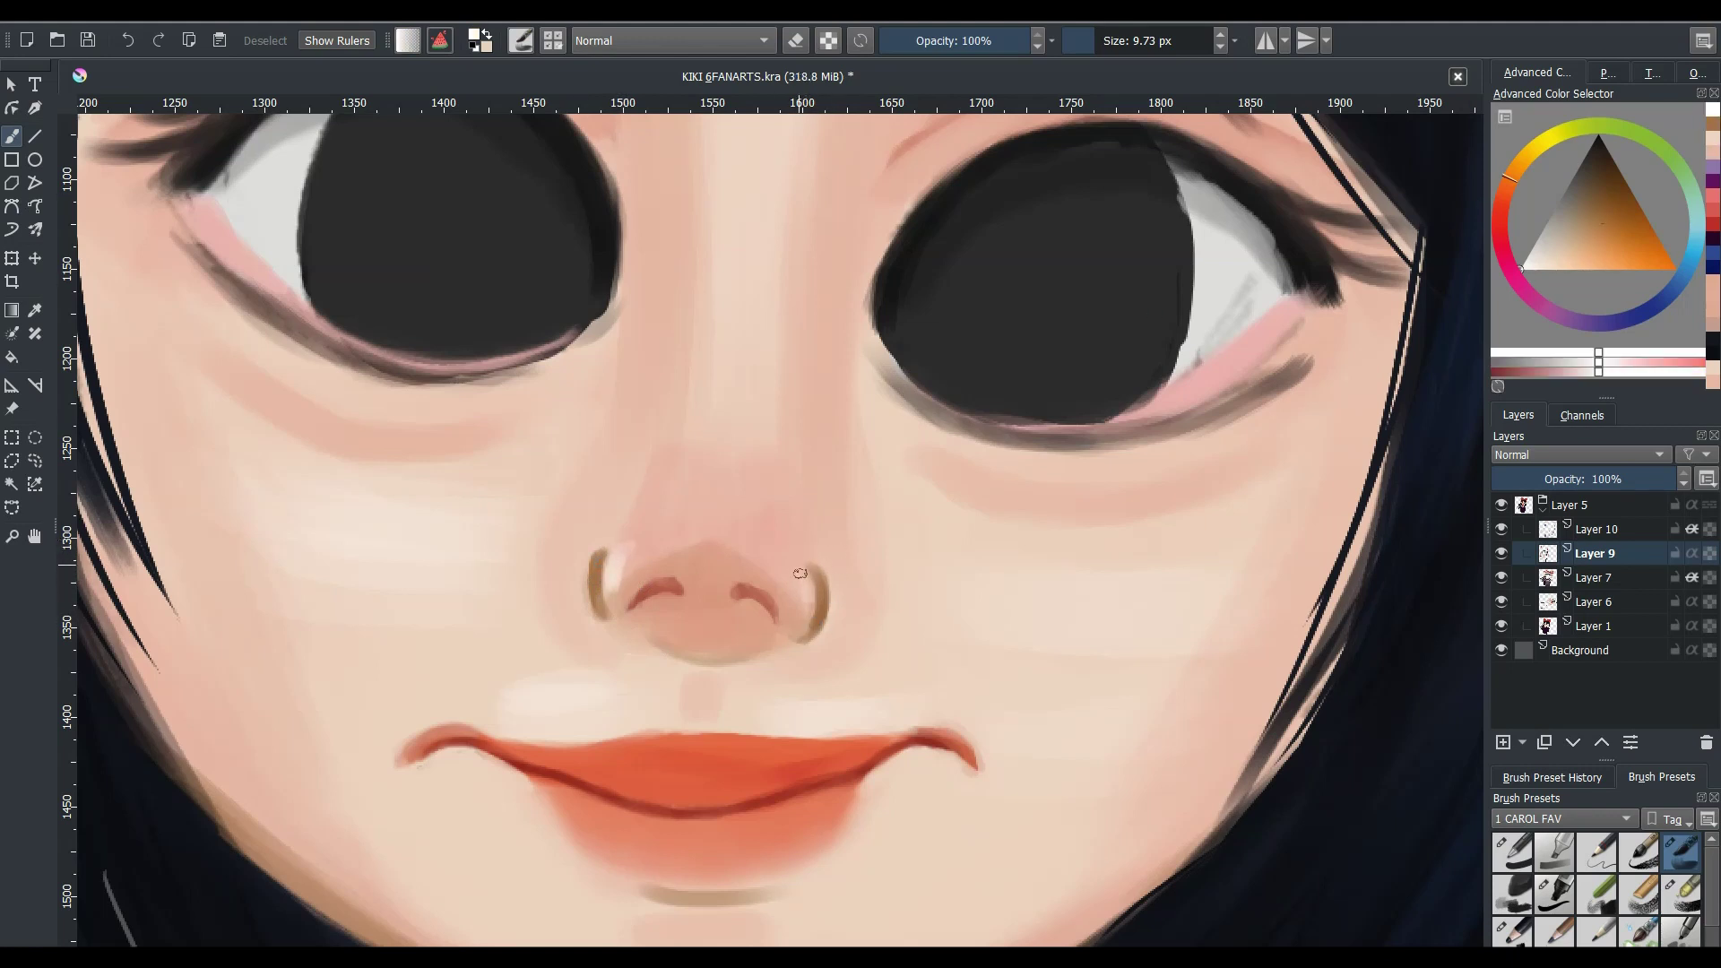
pyautogui.press('2')
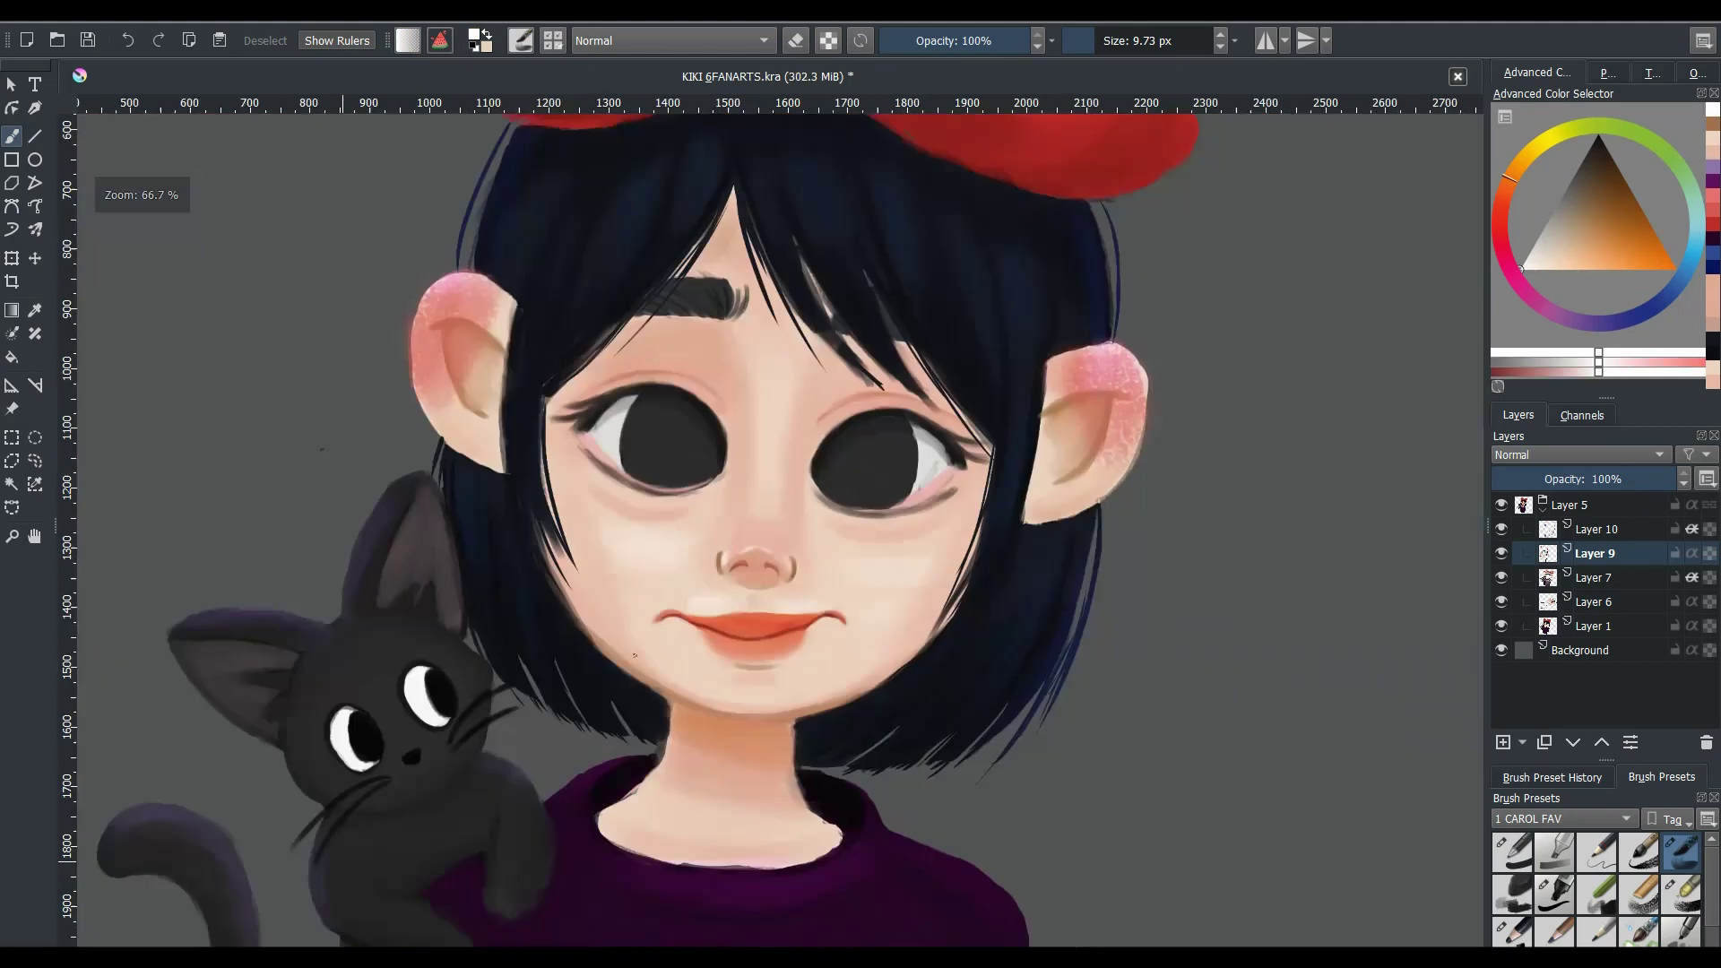
pyautogui.scroll(5, 771, 556)
pyautogui.keyDown('ctrl'); pyautogui.click(758, 538); pyautogui.keyUp('ctrl')
pyautogui.click(1713, 111)
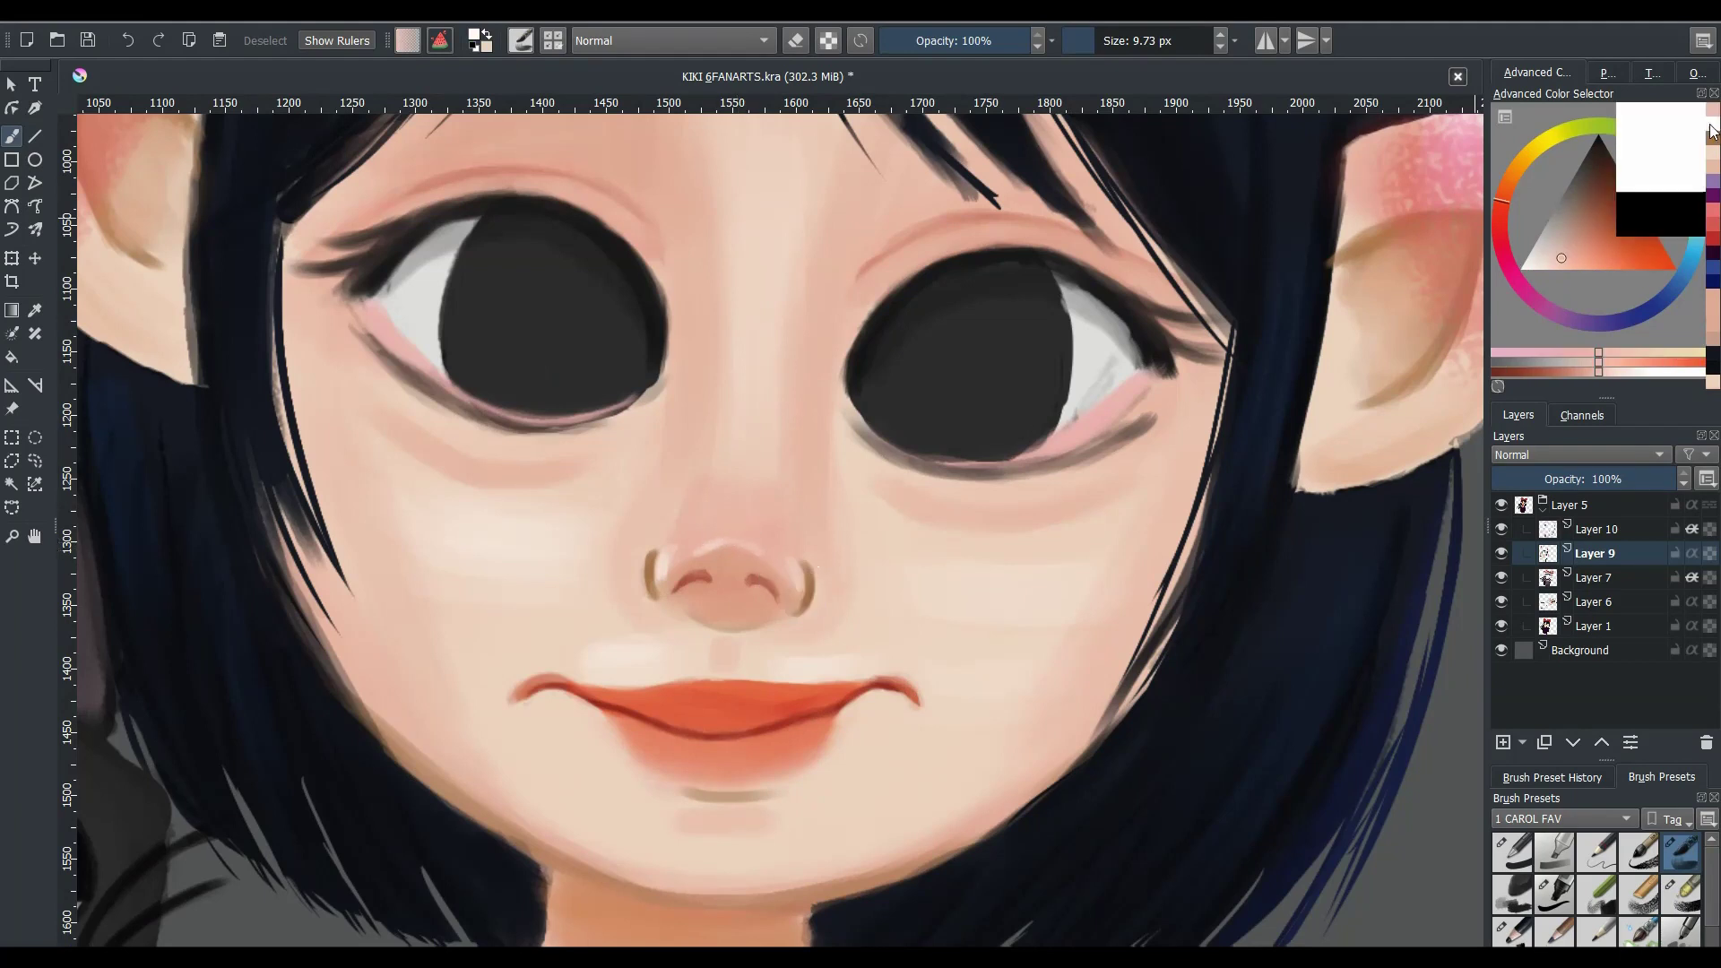
pyautogui.press('2')
pyautogui.scroll(4, 771, 556)
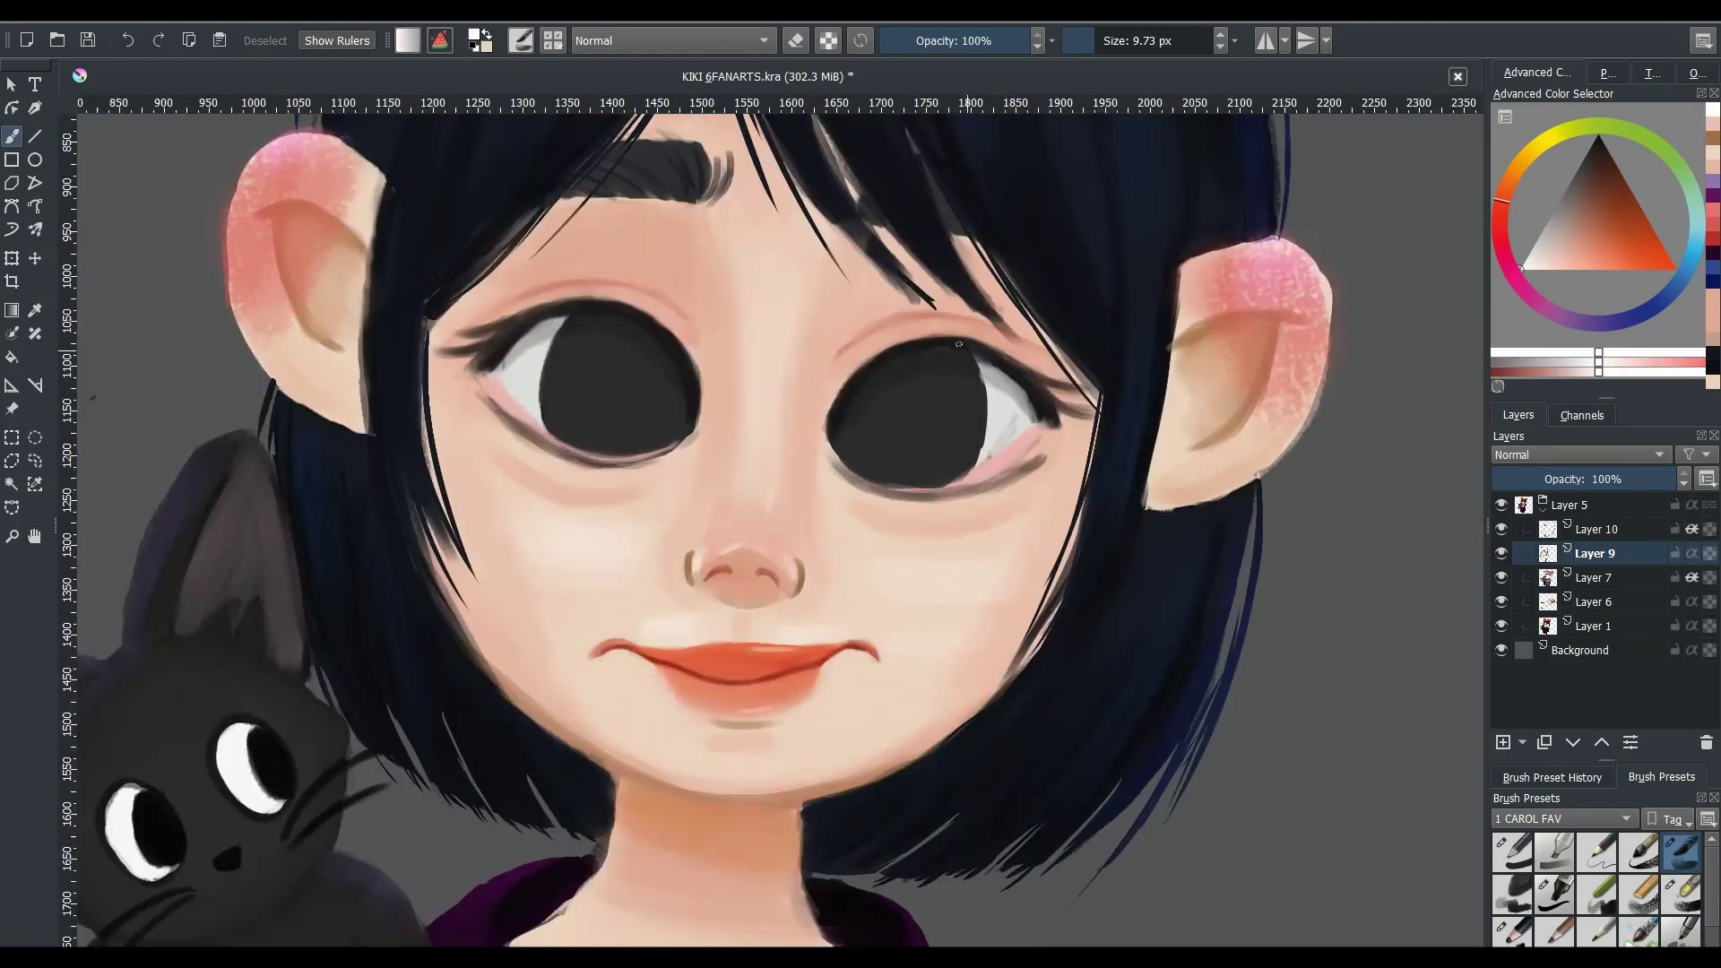
# - Select a very dark magenta-purple and switch to a small detail brush preset
pyautogui.keyDown('ctrl'); pyautogui.click(923, 355); pyautogui.keyUp('ctrl')
pyautogui.keyDown('ctrl'); pyautogui.click(890, 363); pyautogui.keyUp('ctrl')
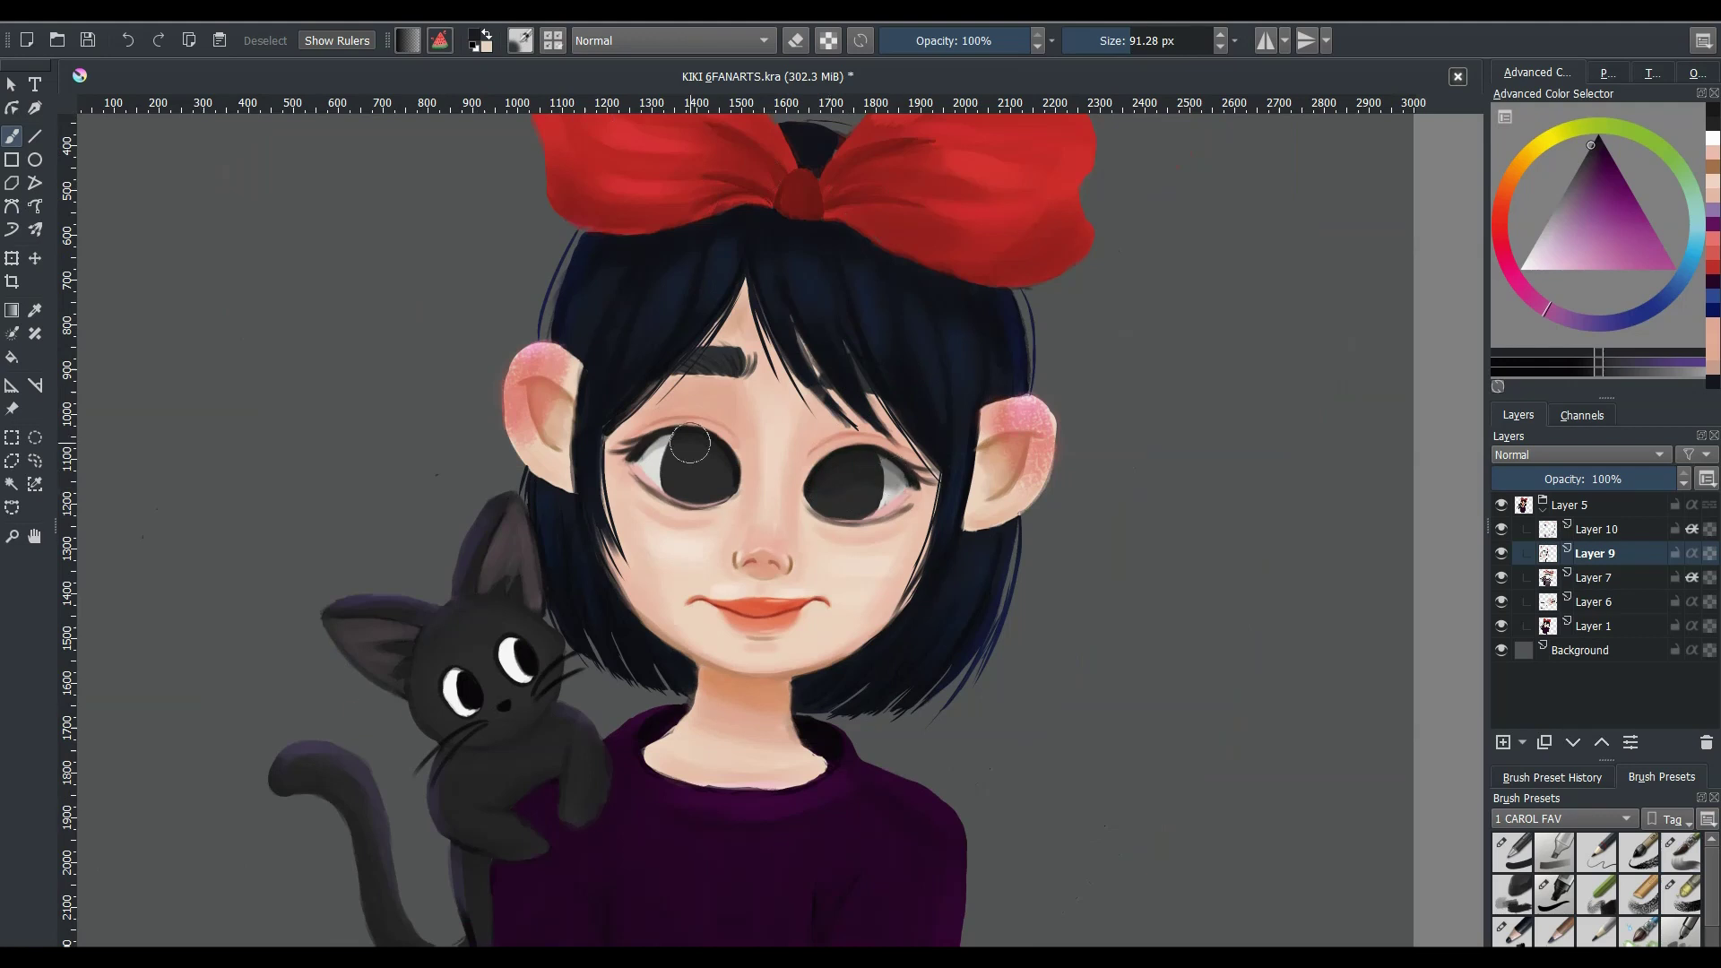
pyautogui.click(1695, 73)
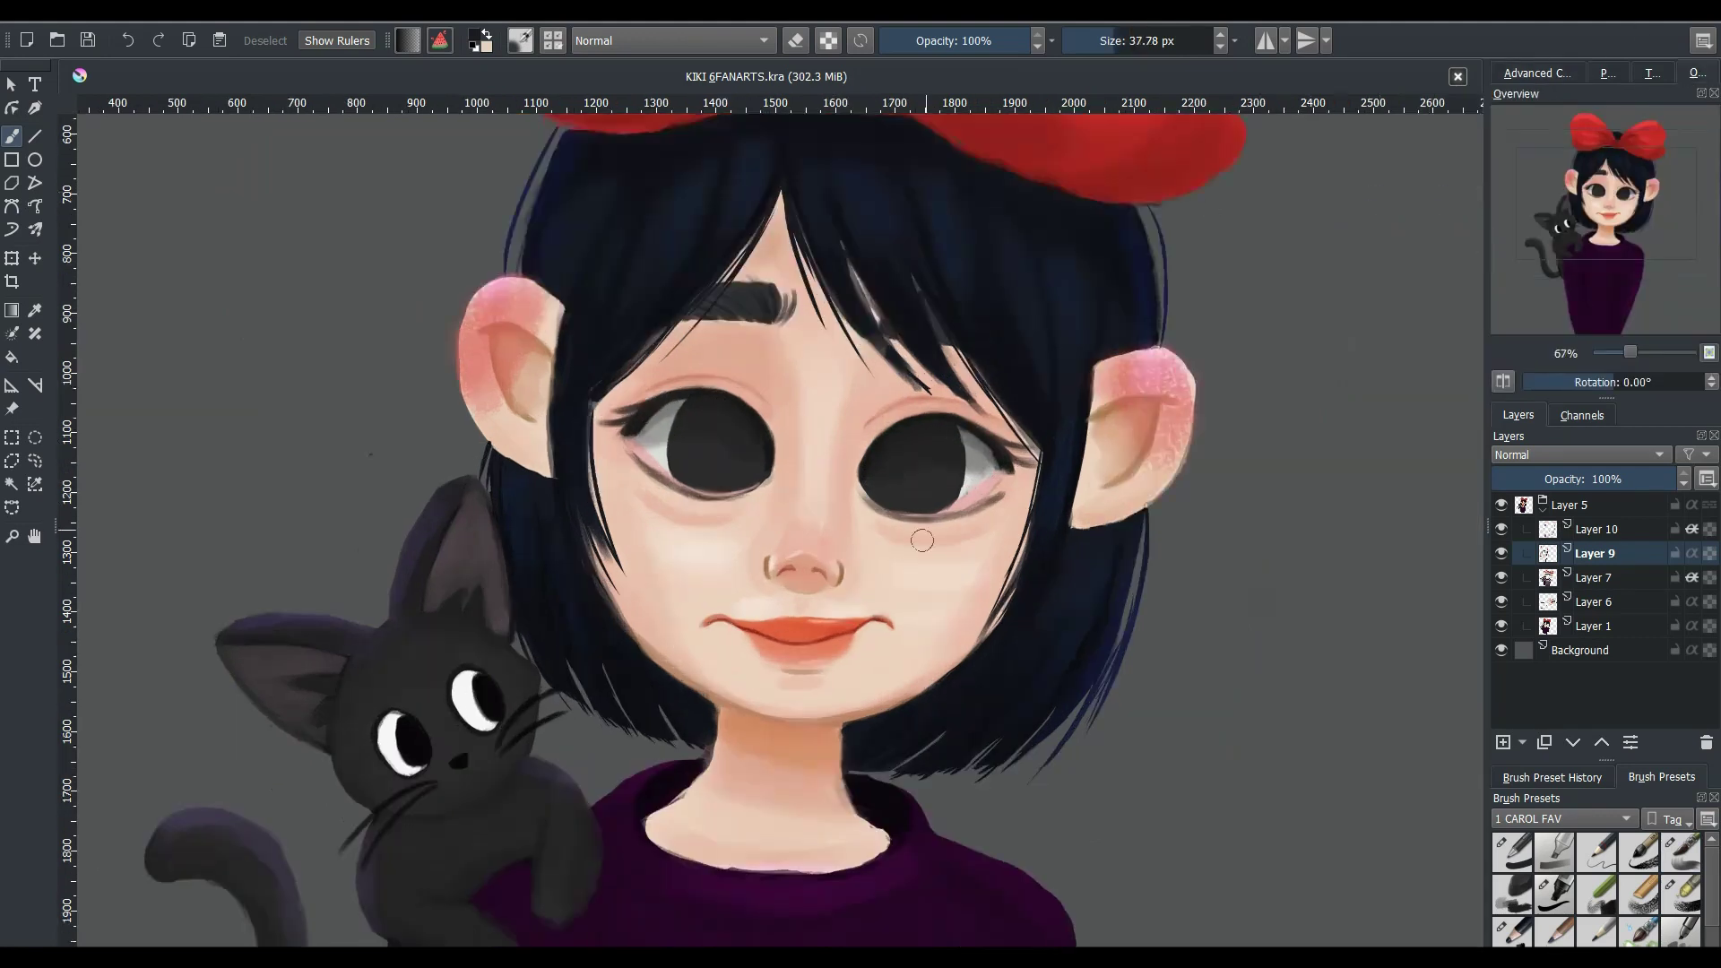
pyautogui.click(553, 41)
pyautogui.click(594, 227)
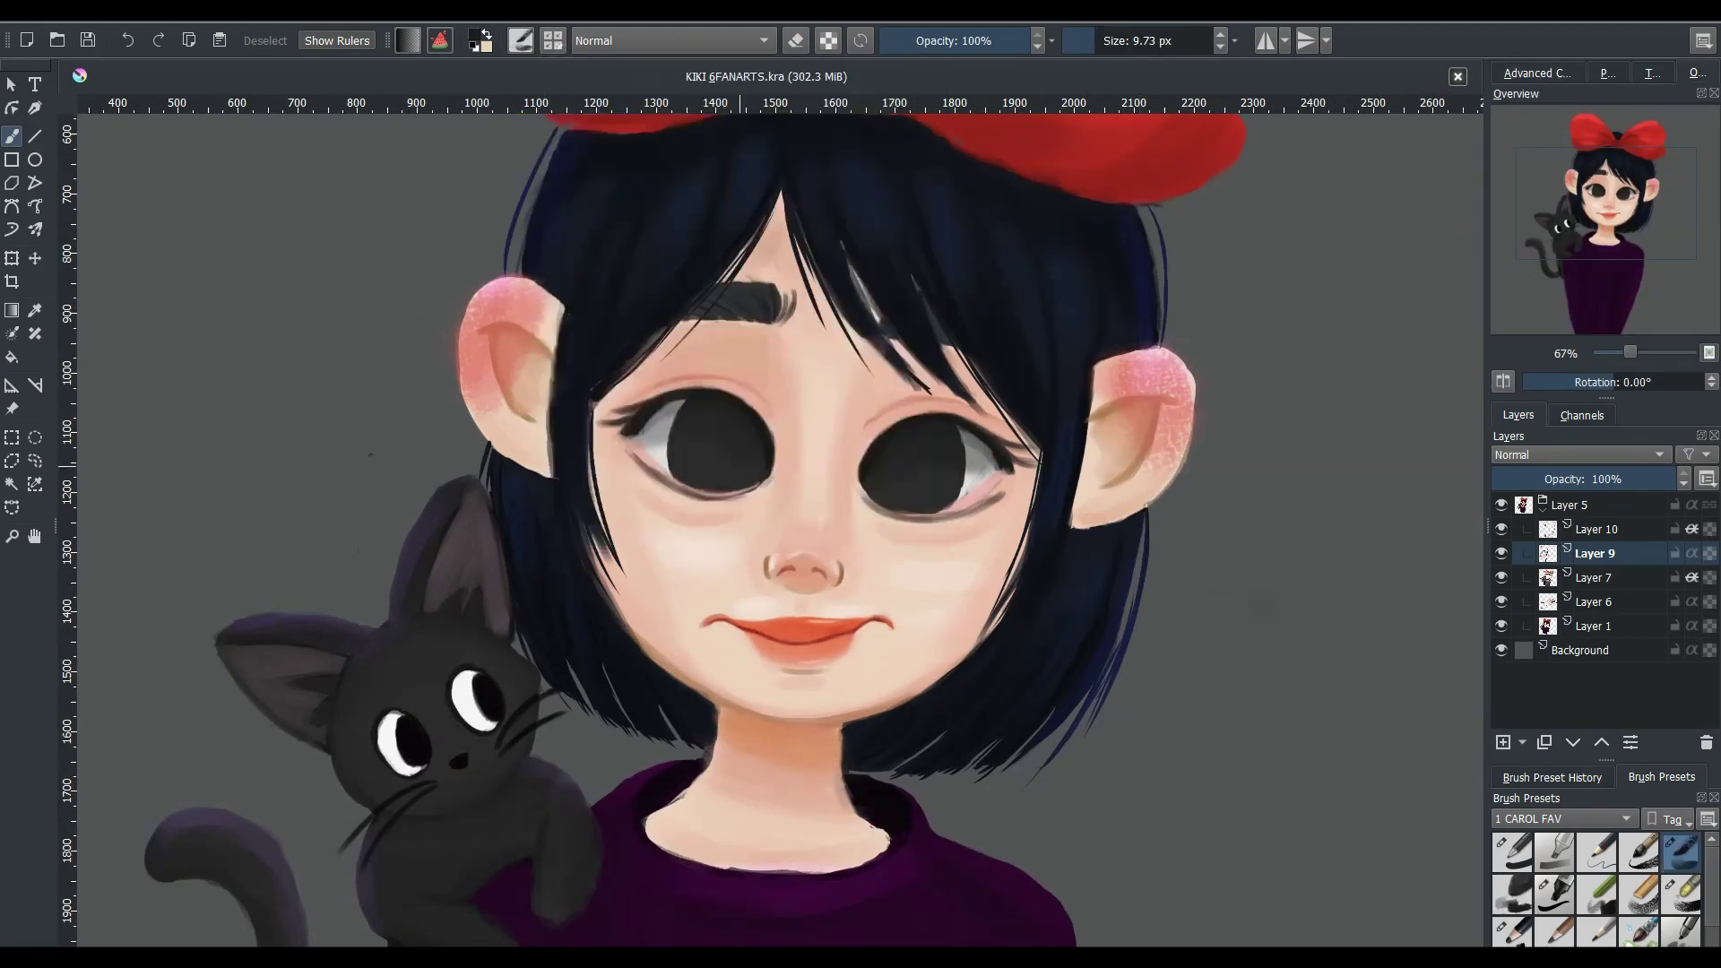
pyautogui.click(1560, 72)
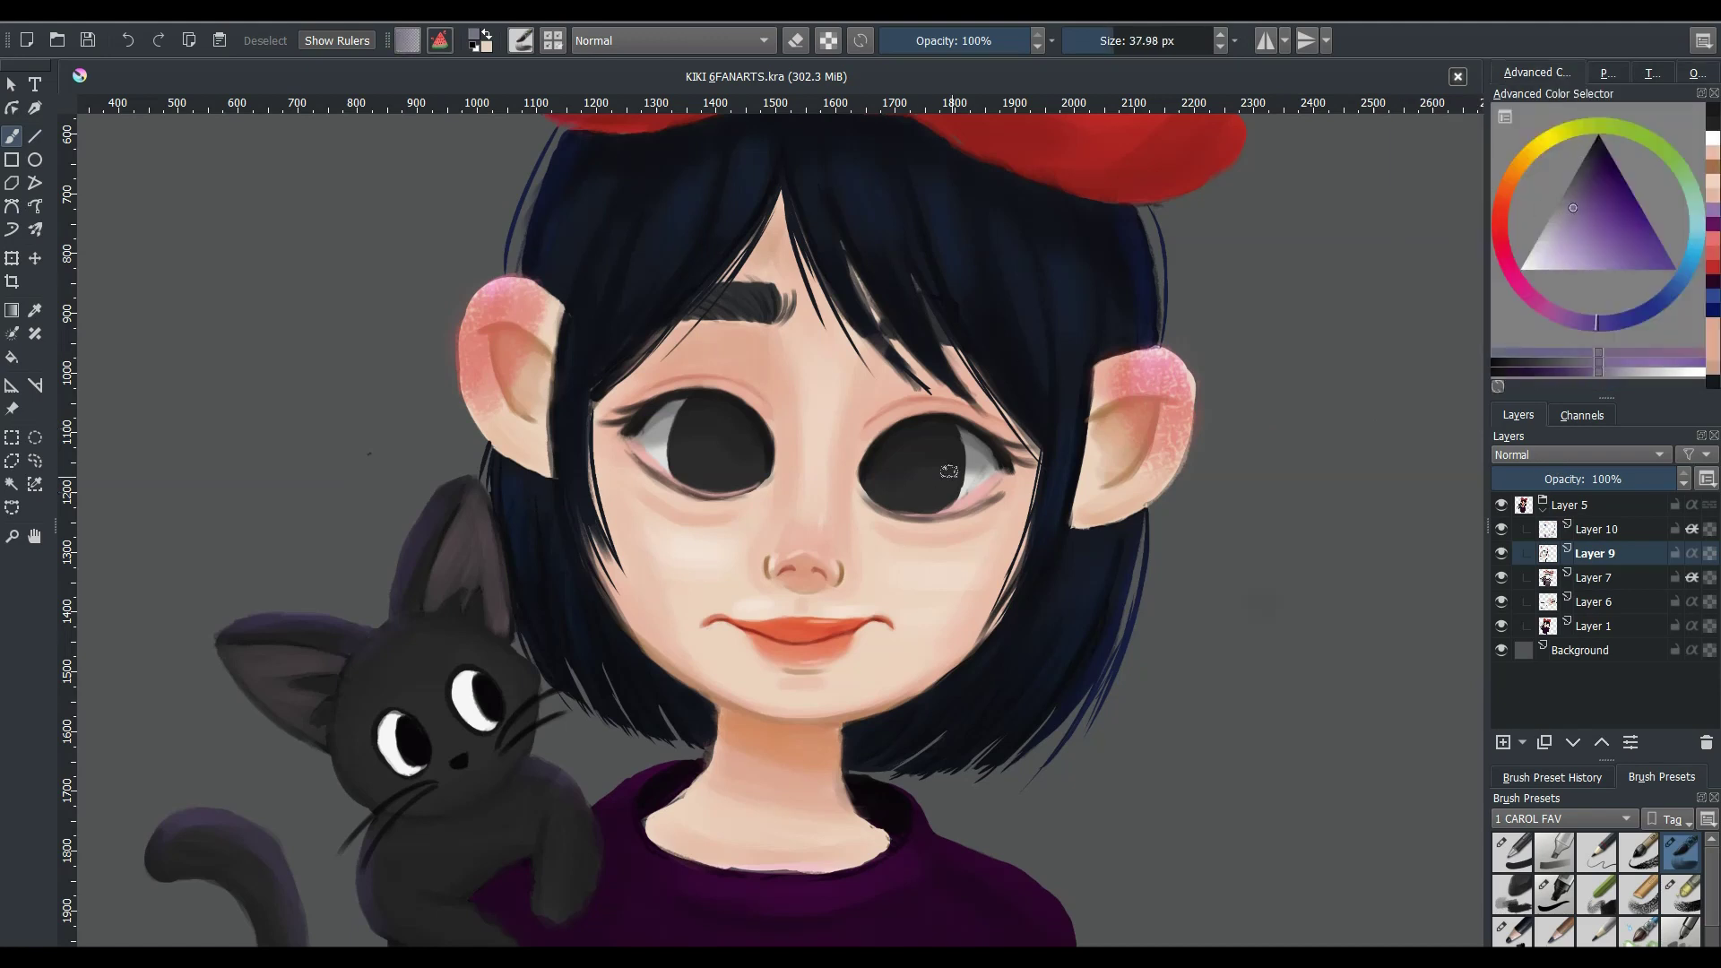
pyautogui.scroll(-1, 779, 453)
# - Save, then paint a subtle purple tint into the right eye and reduce the brush size
pyautogui.hotkey('ctrl', 's')
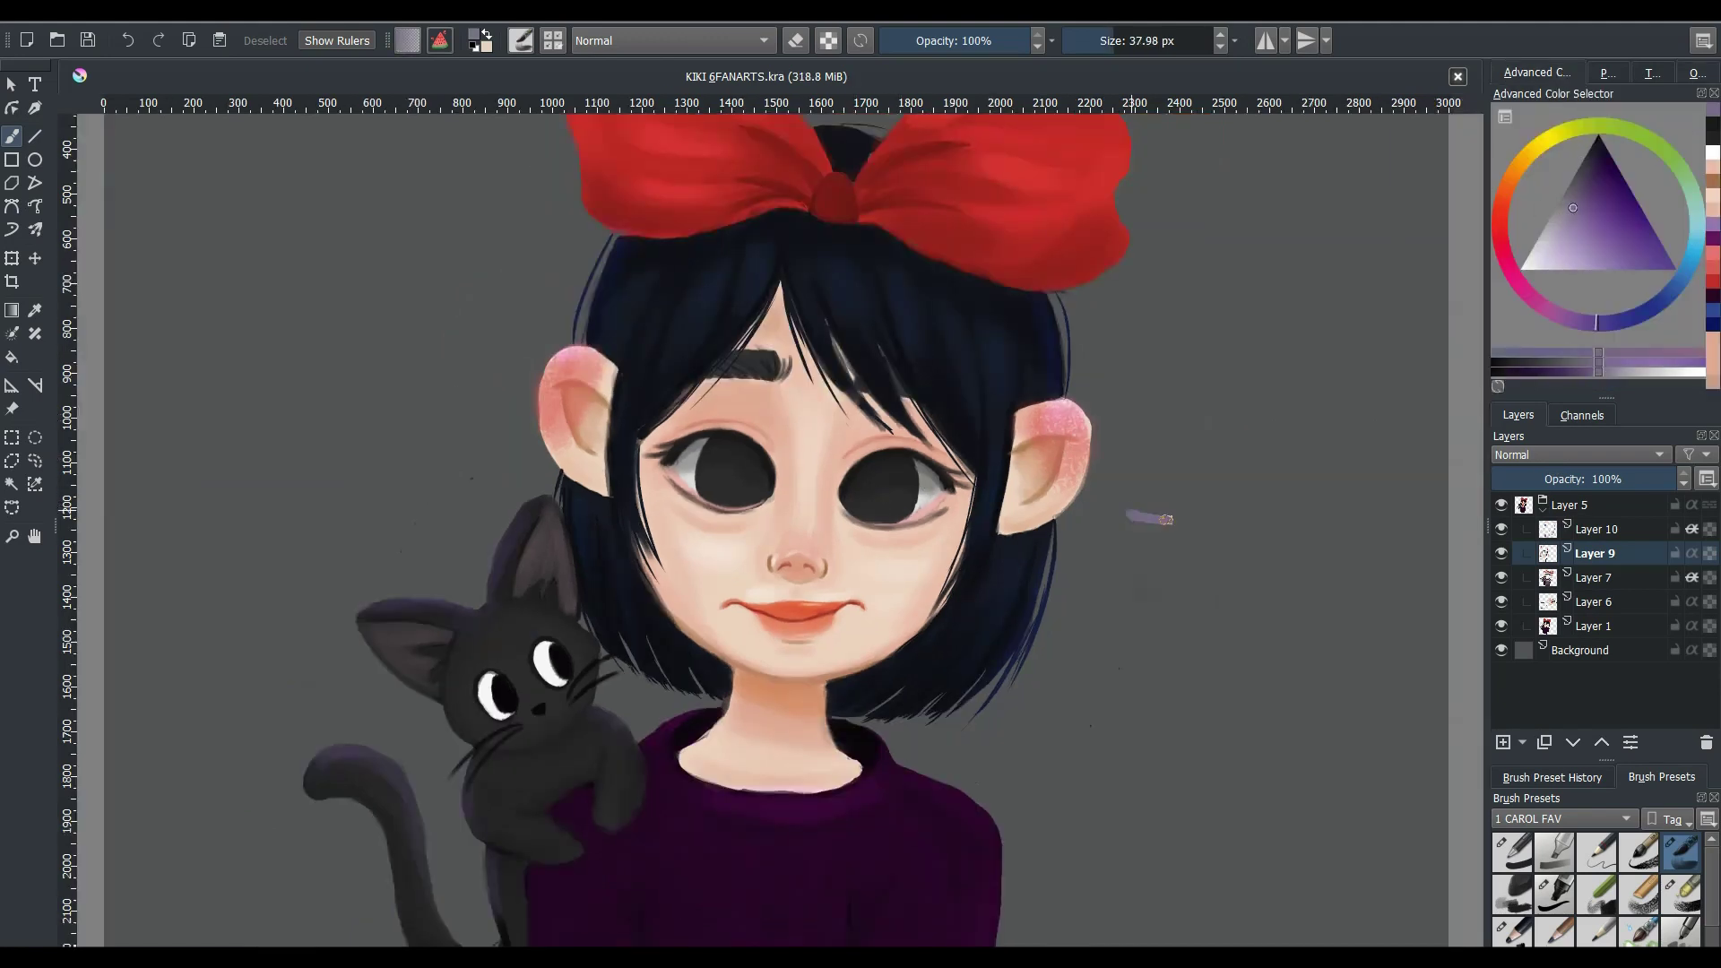
pyautogui.scroll(5, 779, 551)
pyautogui.scroll(-3, 778, 551)
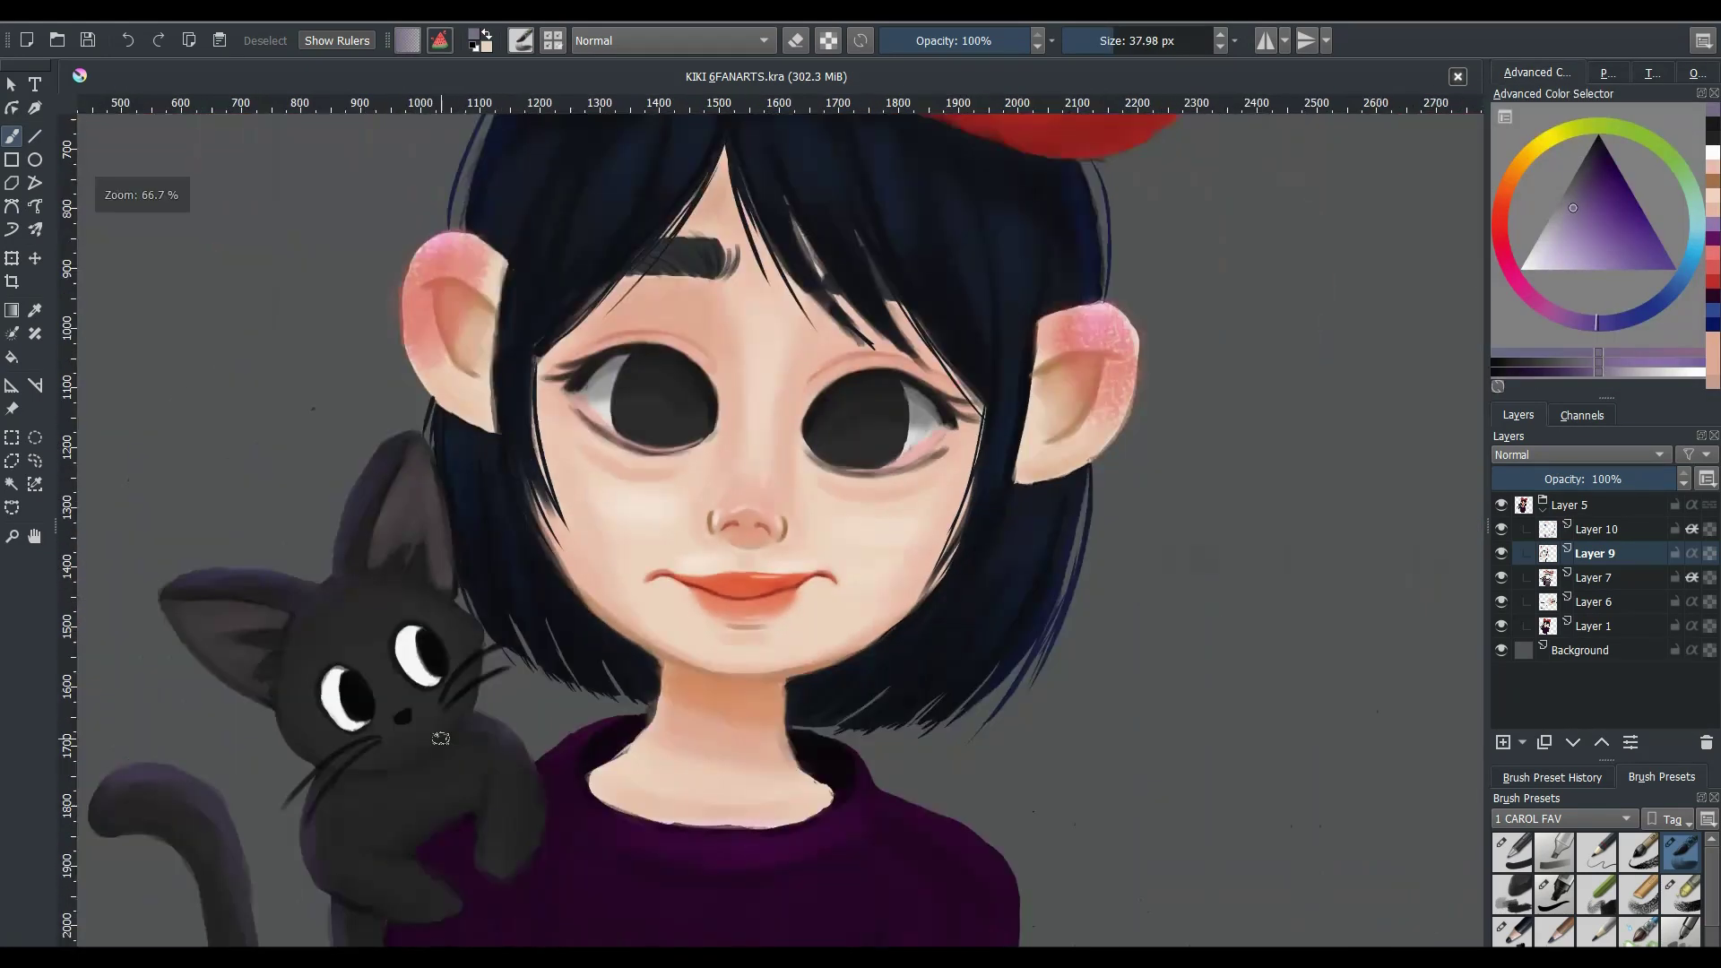
pyautogui.moveTo(834, 444); pyautogui.dragTo(892, 441)
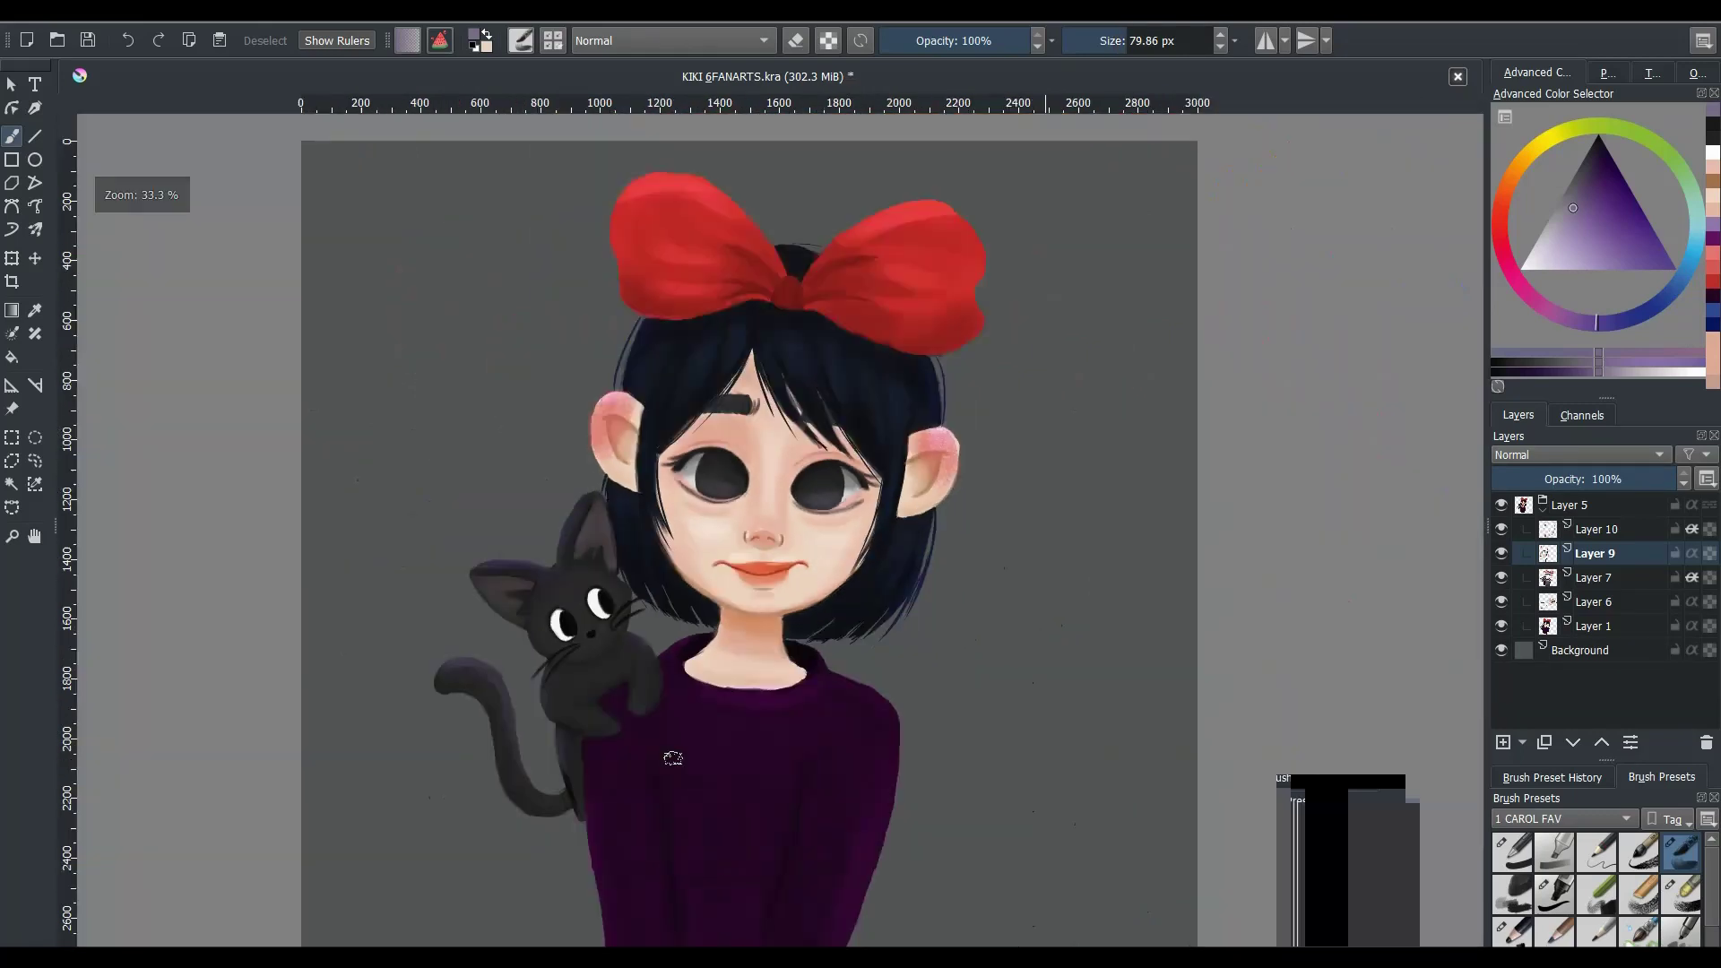
pyautogui.press('-')
pyautogui.press('-')
pyautogui.click(1694, 73)
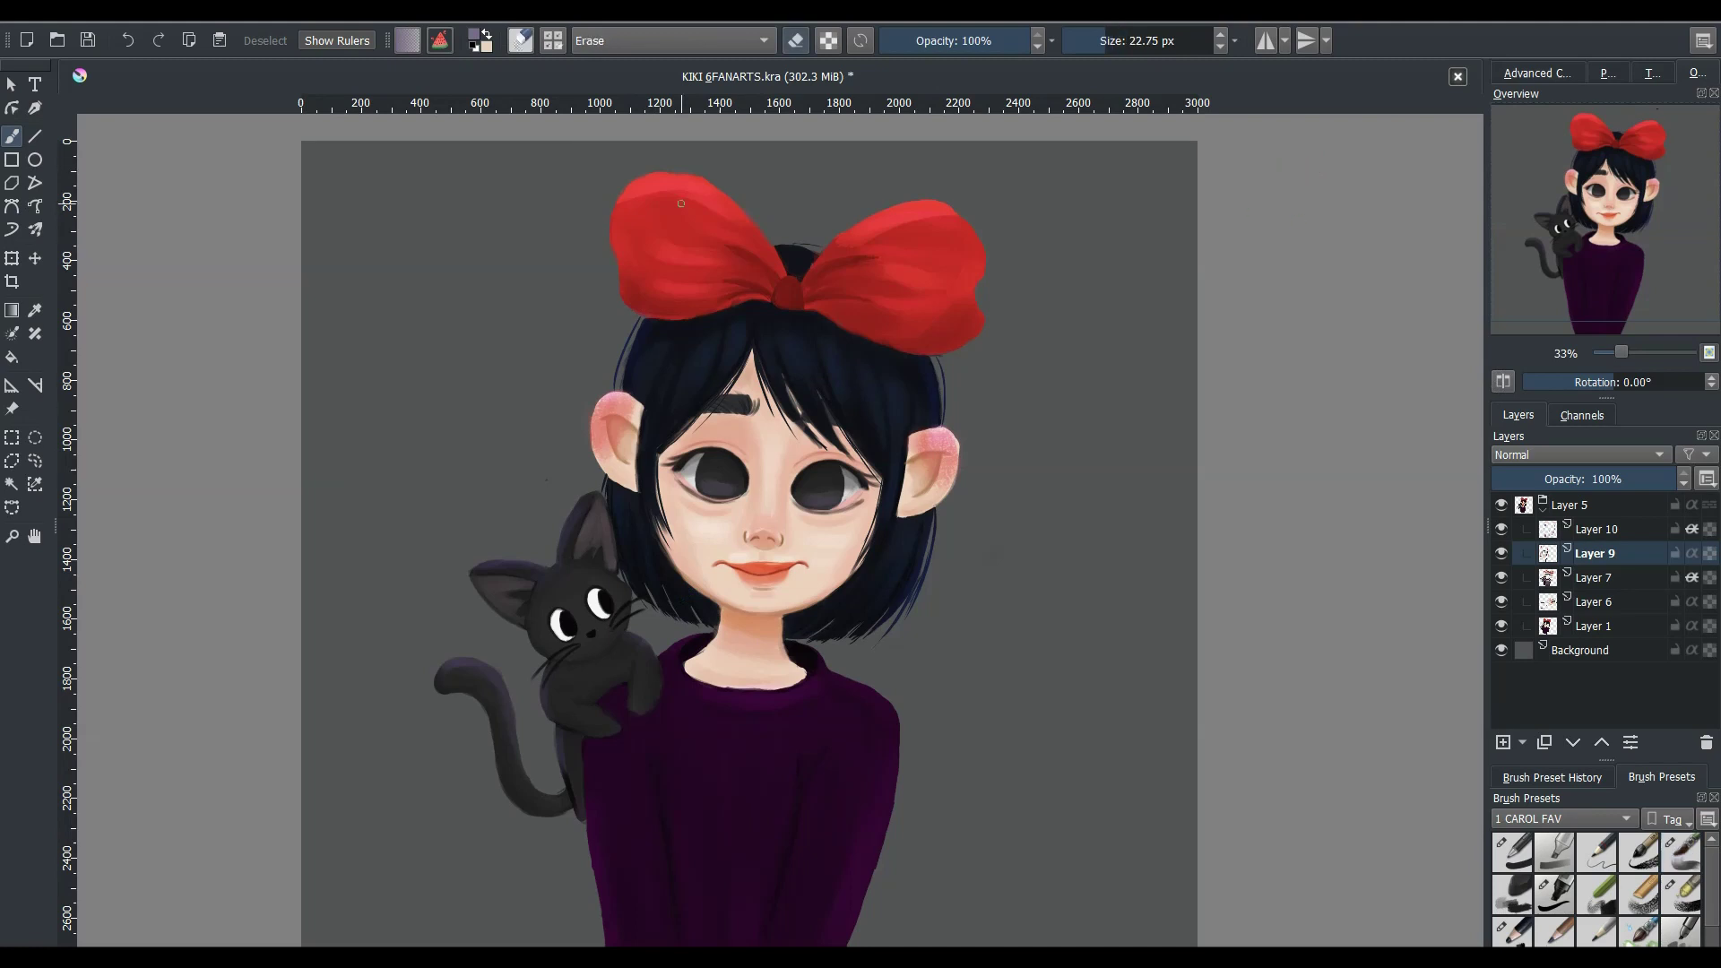
pyautogui.moveTo(839, 476); pyautogui.dragTo(817, 476)
# - Activate Color Dodge Layer 10, dab a white eye highlight, then undo the stray dot
pyautogui.click(1607, 531)
pyautogui.click(1537, 72)
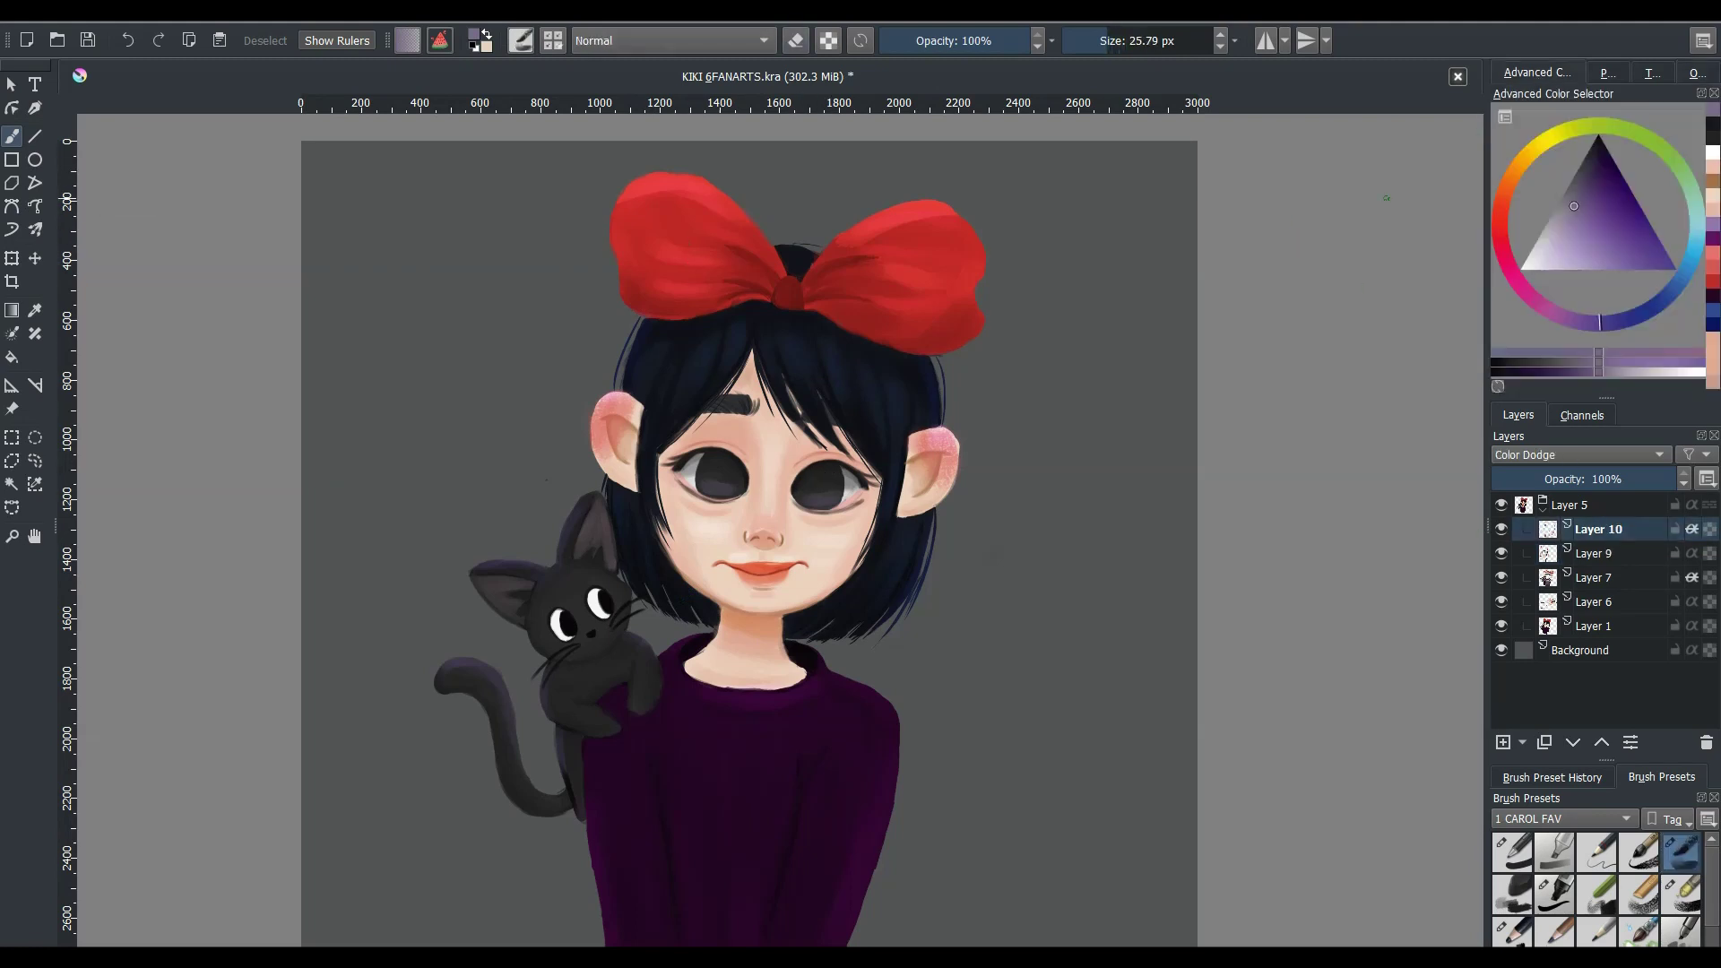
pyautogui.click(818, 491)
pyautogui.hotkey('ctrl', 'z')
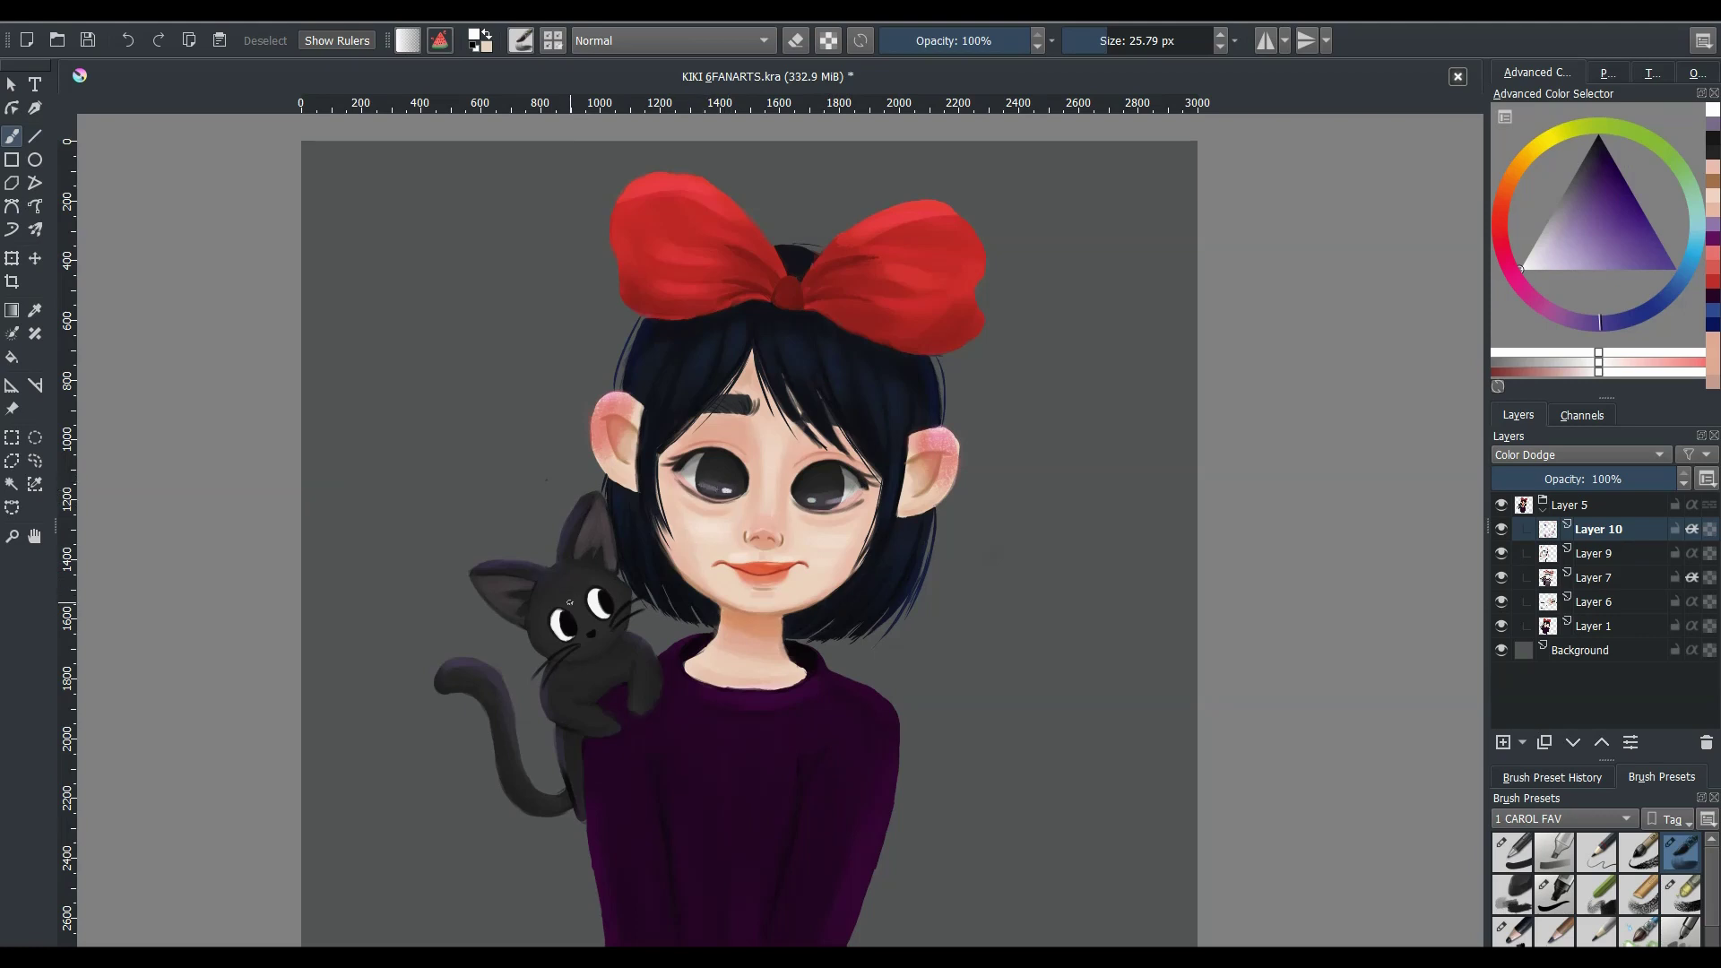
pyautogui.click(1694, 73)
pyautogui.hotkey('ctrl', '+')
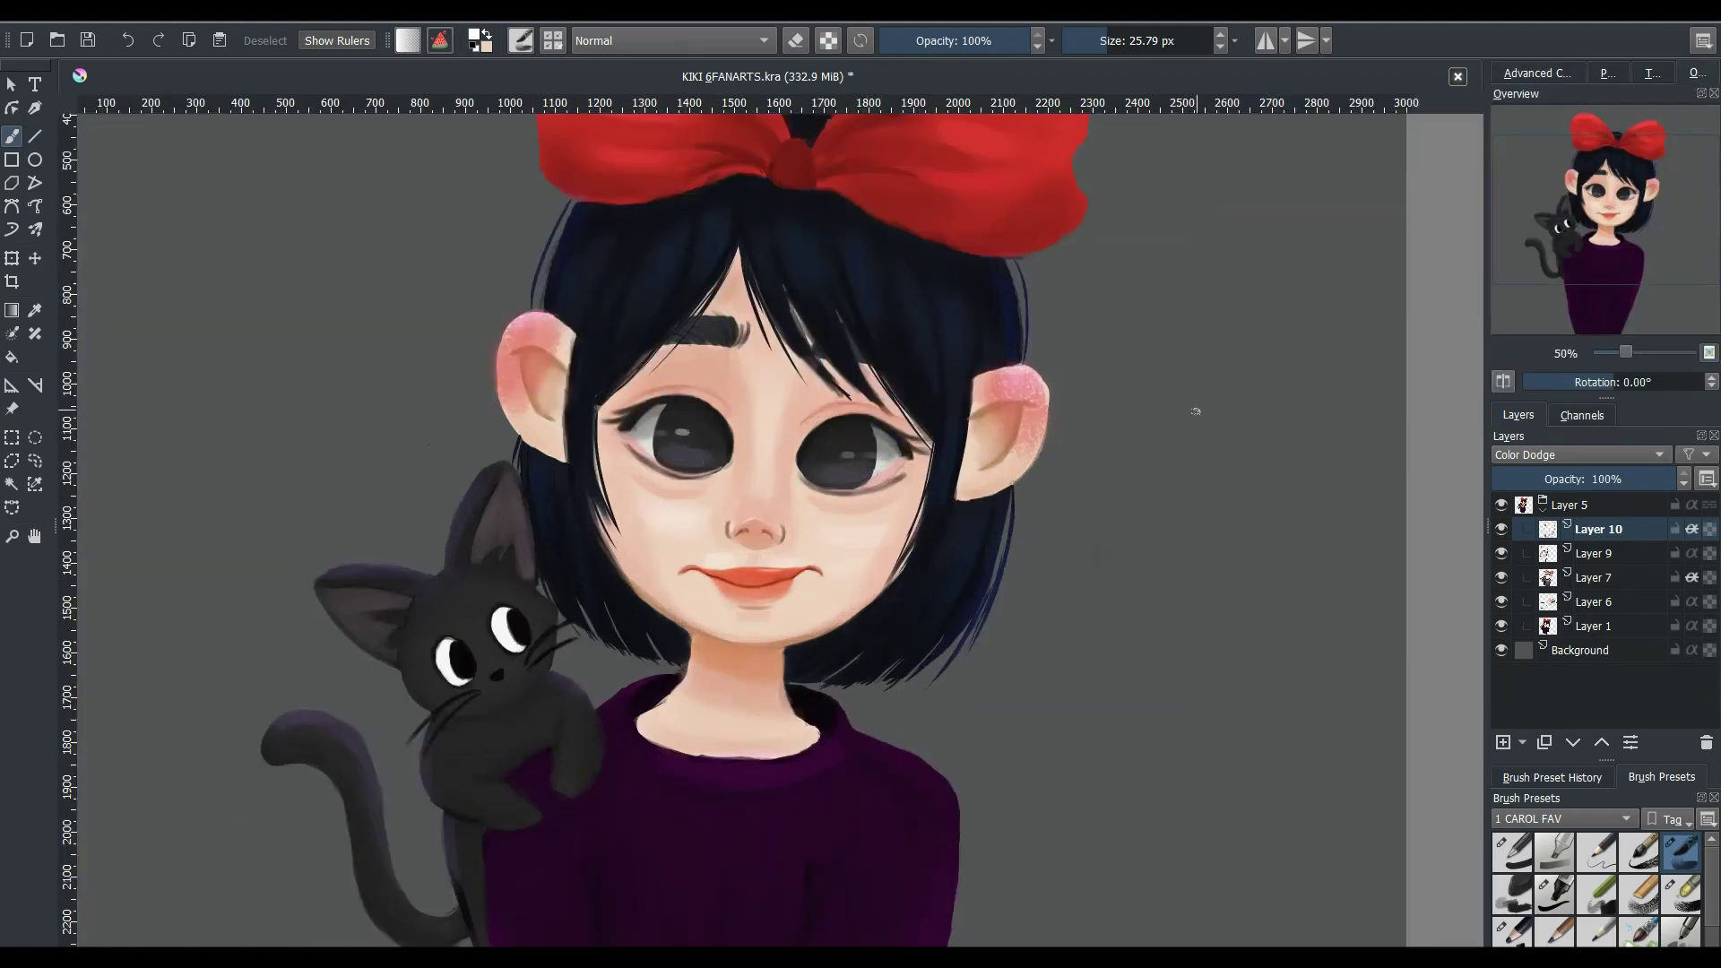
# - Sample the dark eye colour, save, and stroke a glossy lightening over the eyes
pyautogui.keyDown('ctrl'); pyautogui.click(684, 430); pyautogui.keyUp('ctrl')
pyautogui.hotkey('ctrl', '-')
pyautogui.hotkey('ctrl', '-')
pyautogui.hotkey('ctrl', 's')
pyautogui.click(1538, 72)
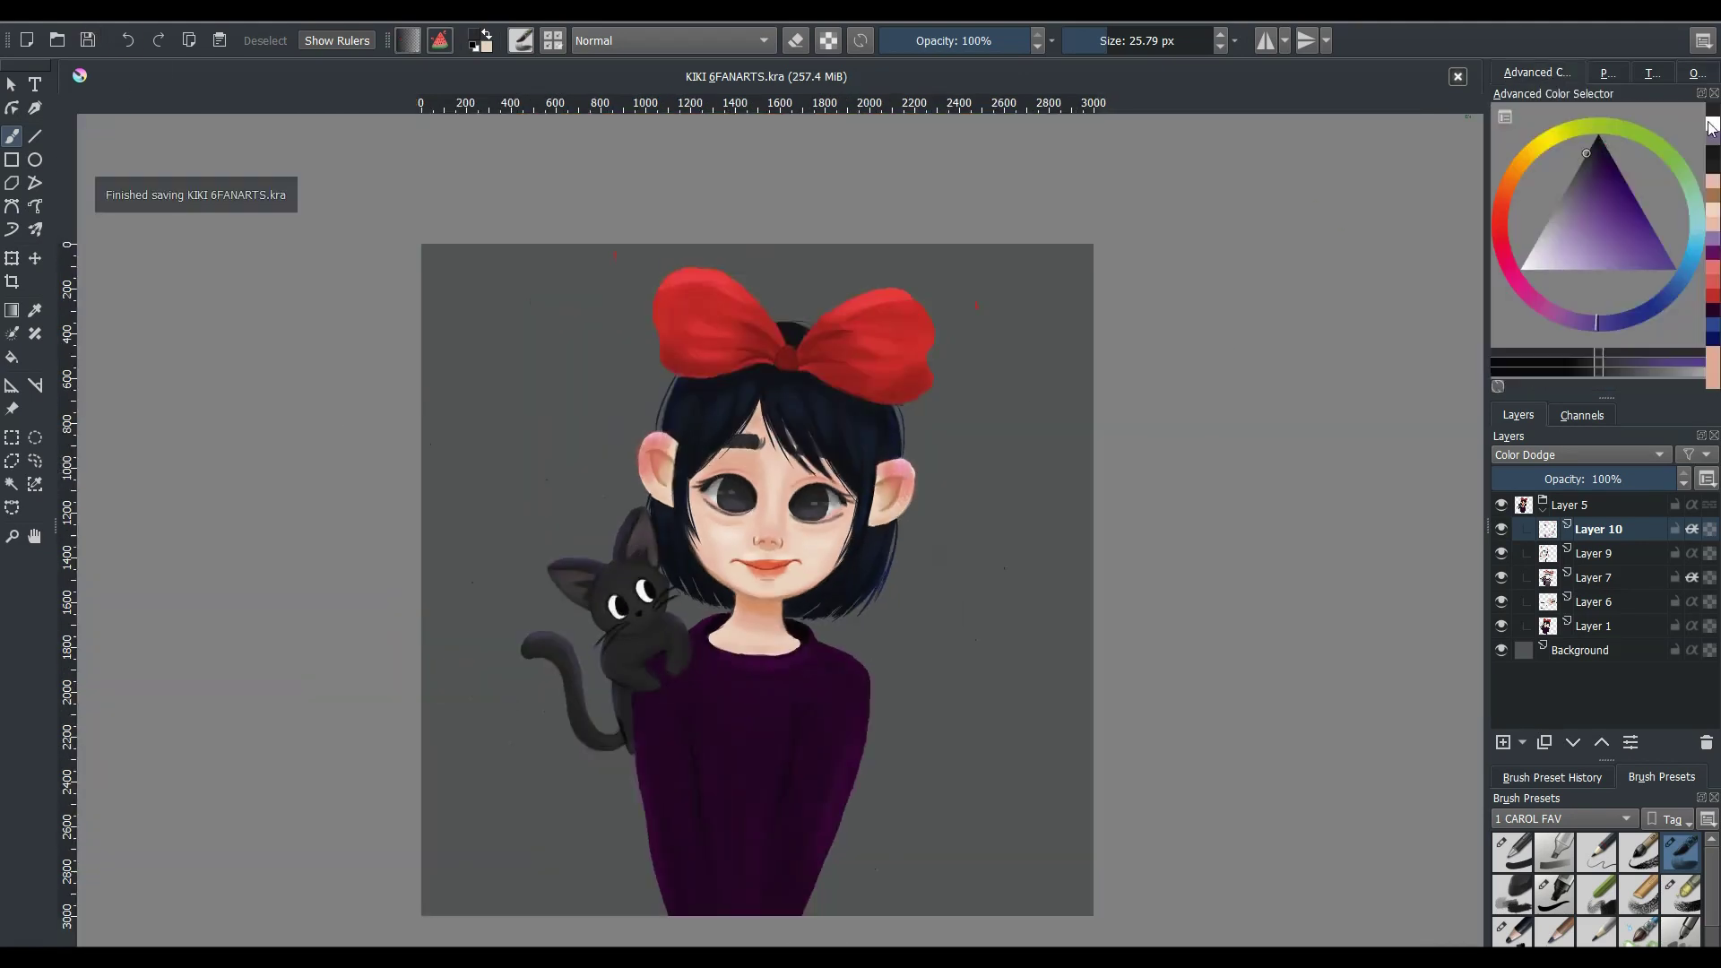
pyautogui.hotkey('ctrl', '-')
pyautogui.hotkey('ctrl', '+')
pyautogui.hotkey('ctrl', '+')
pyautogui.hotkey('ctrl', '+')
pyautogui.moveTo(603, 436); pyautogui.dragTo(515, 626)
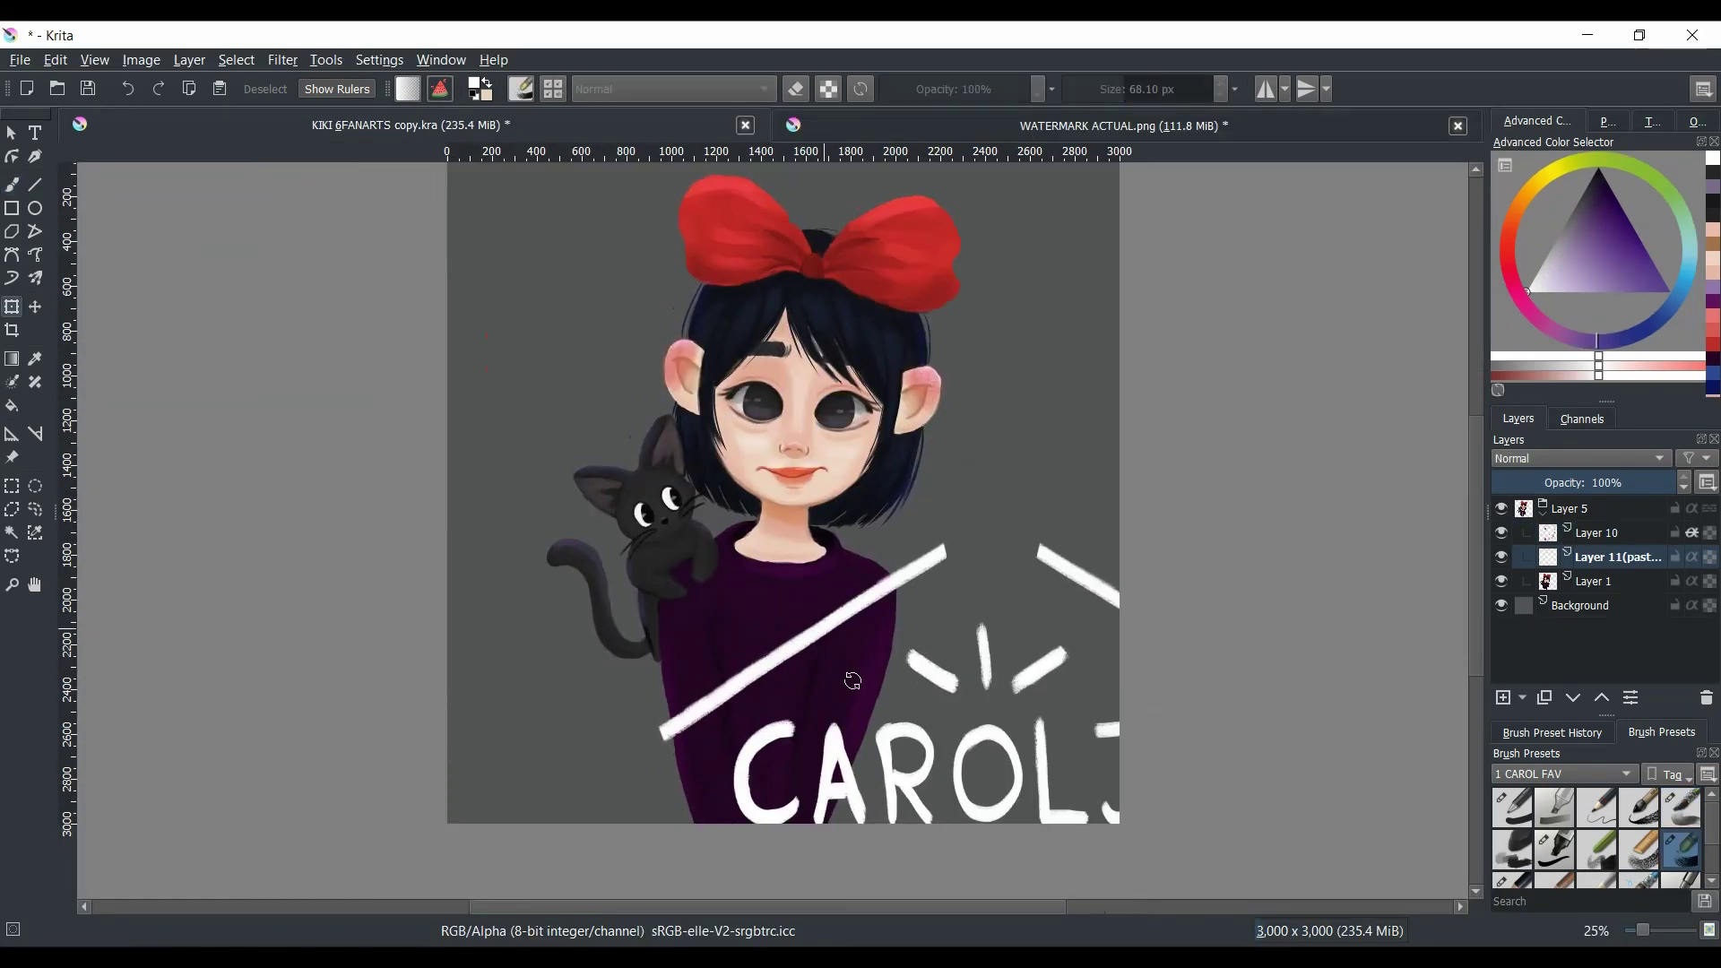
# - Shrink the pasted watermark to a small logo by the neck at 44% opacity
pyautogui.moveTo(853, 681)
pyautogui.mouseDown()
pyautogui.moveTo(894, 571)
pyautogui.moveTo(866, 585)
pyautogui.moveTo(883, 506)
pyautogui.mouseUp()
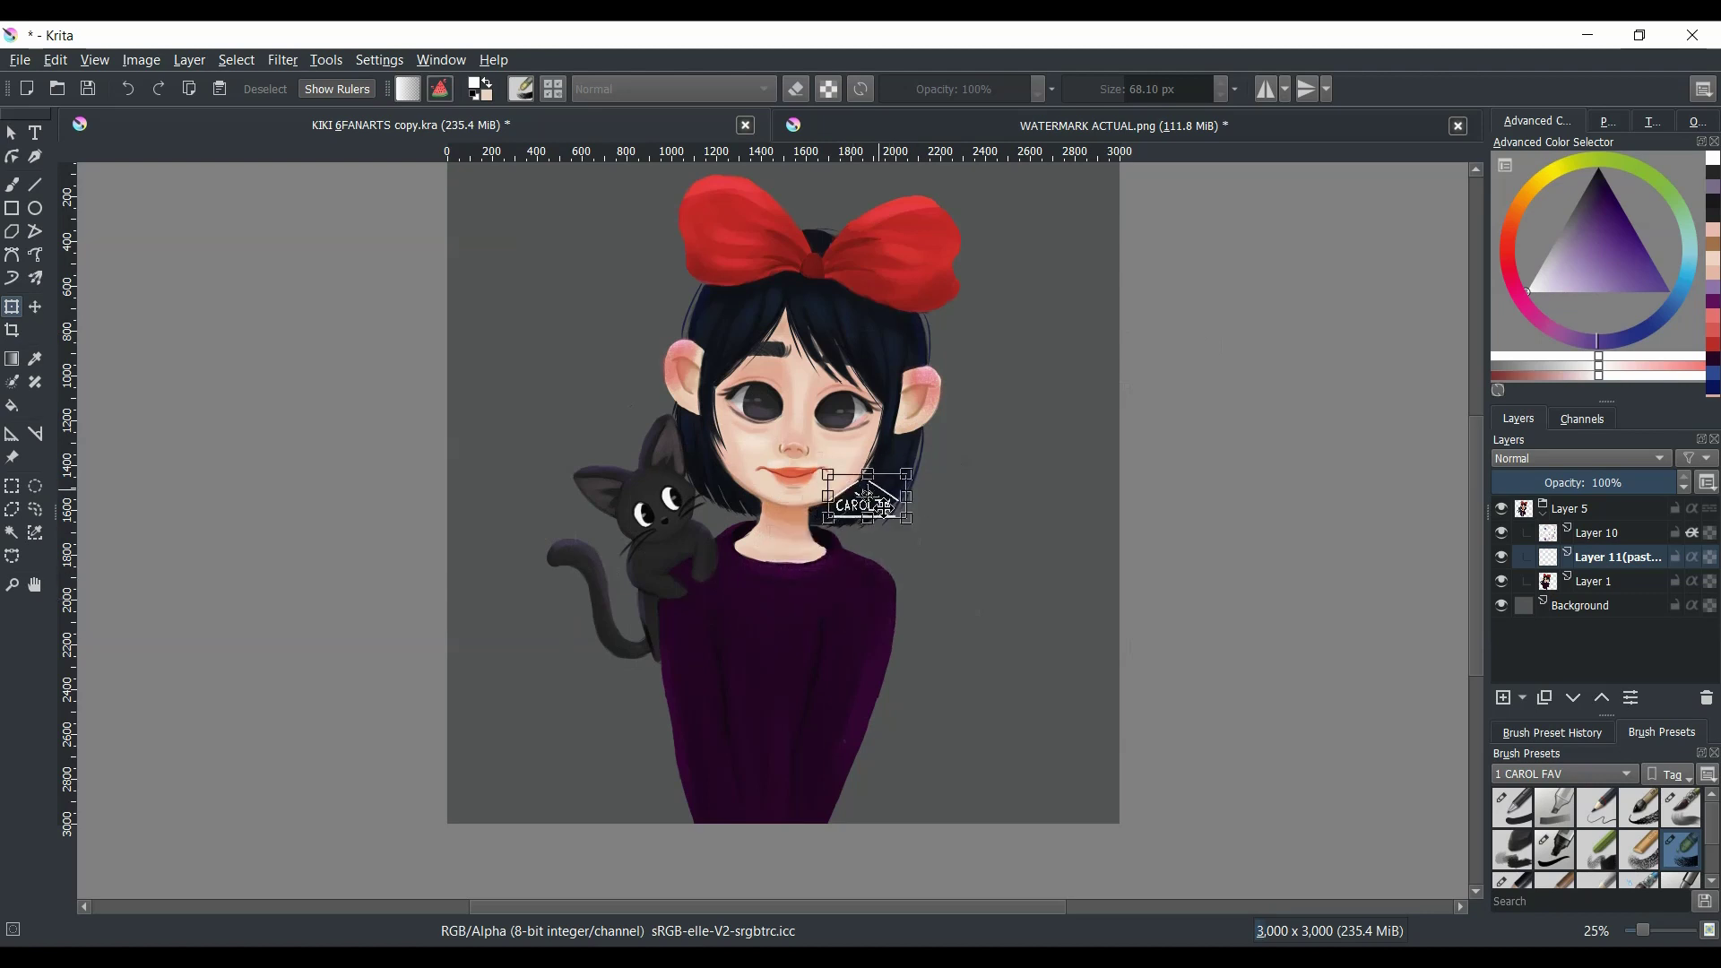
pyautogui.press('Return')
pyautogui.moveTo(1605, 483); pyautogui.dragTo(1575, 485)
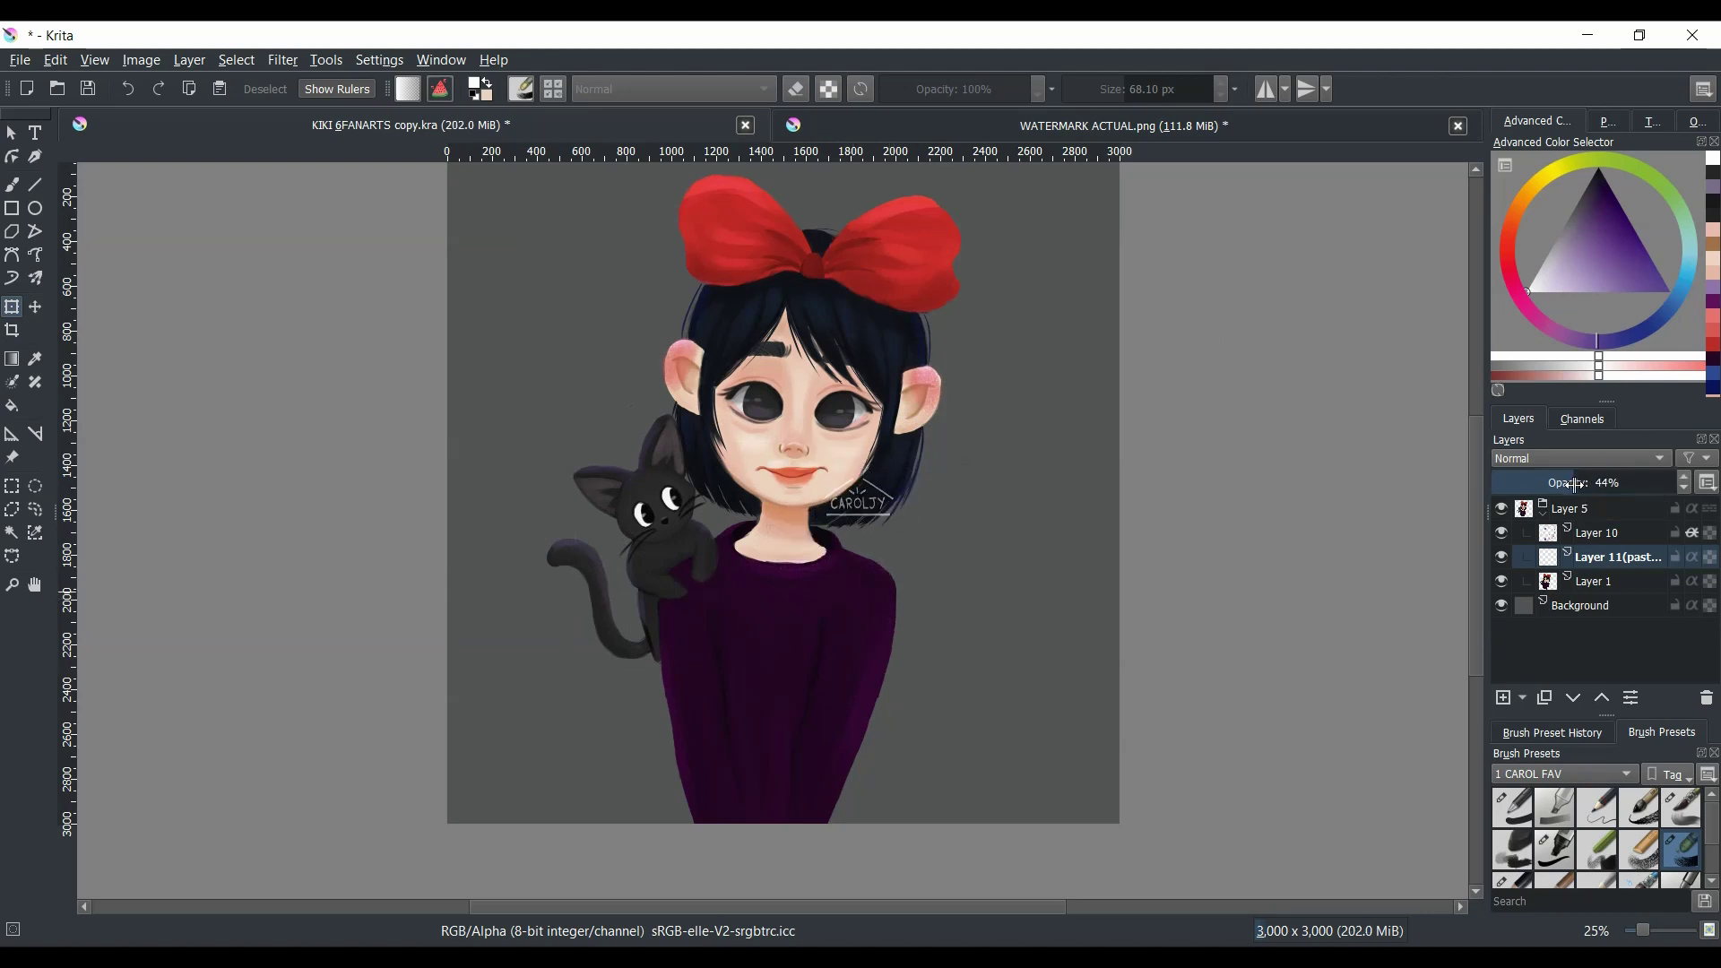
# - Move the watermark layer to the top, rename it WT, and save the painting
pyautogui.scroll(2, 1478, 547)
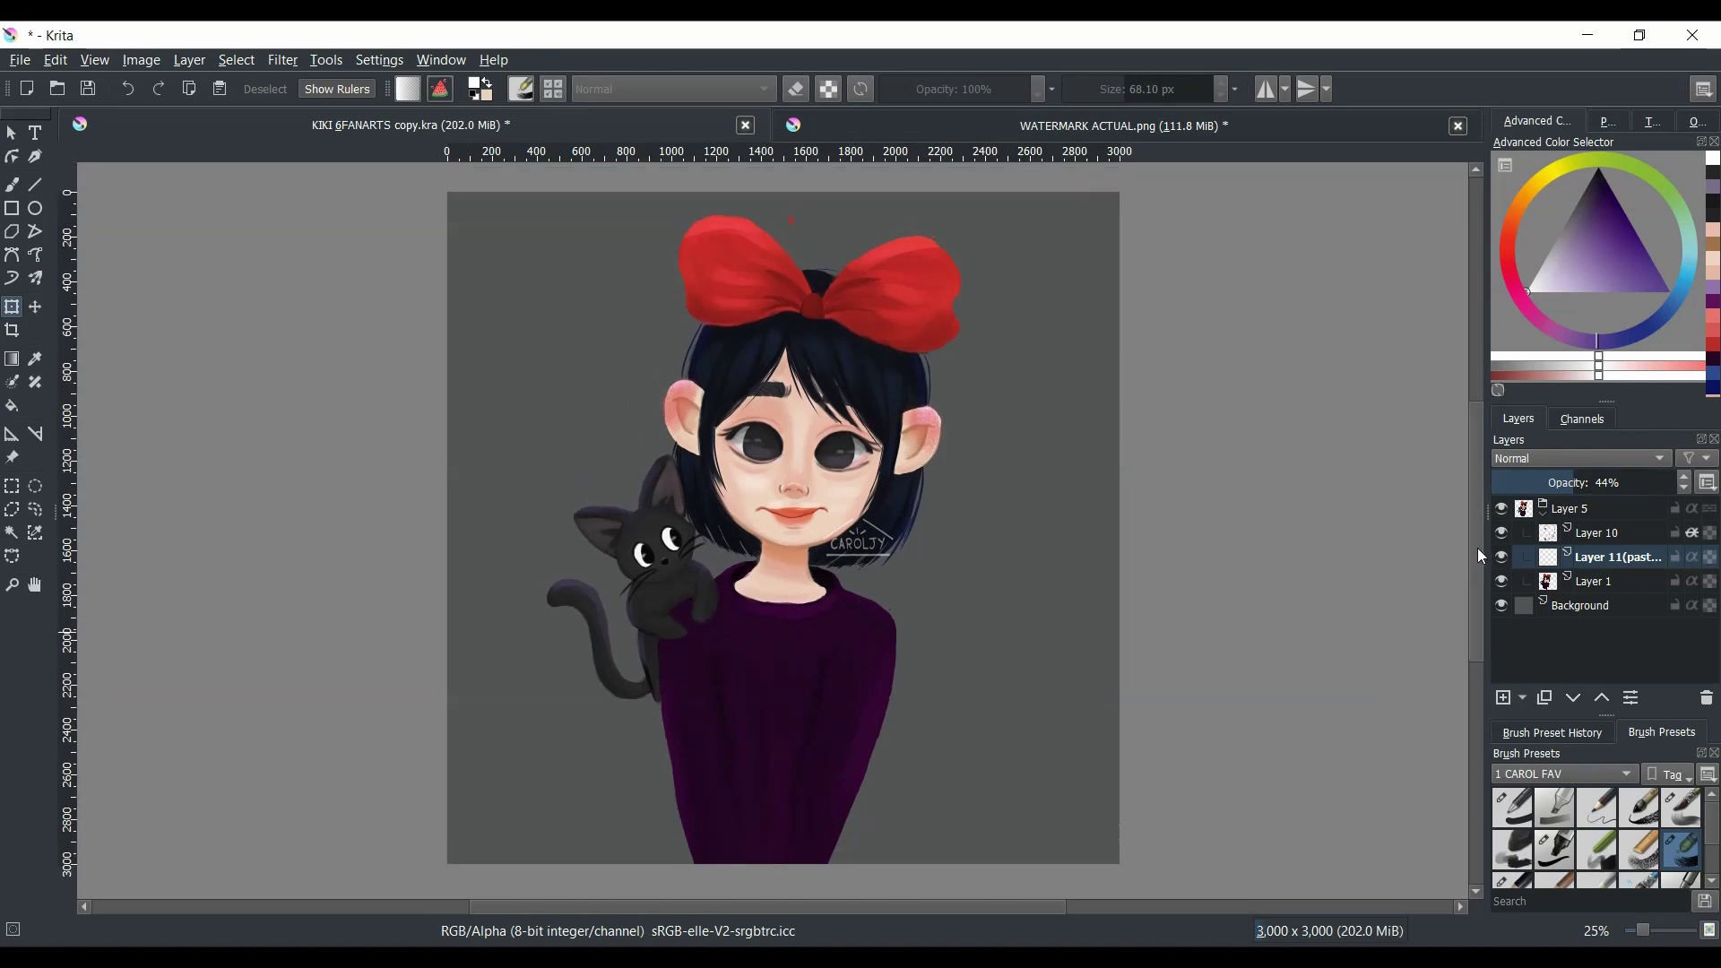
pyautogui.click(1601, 698)
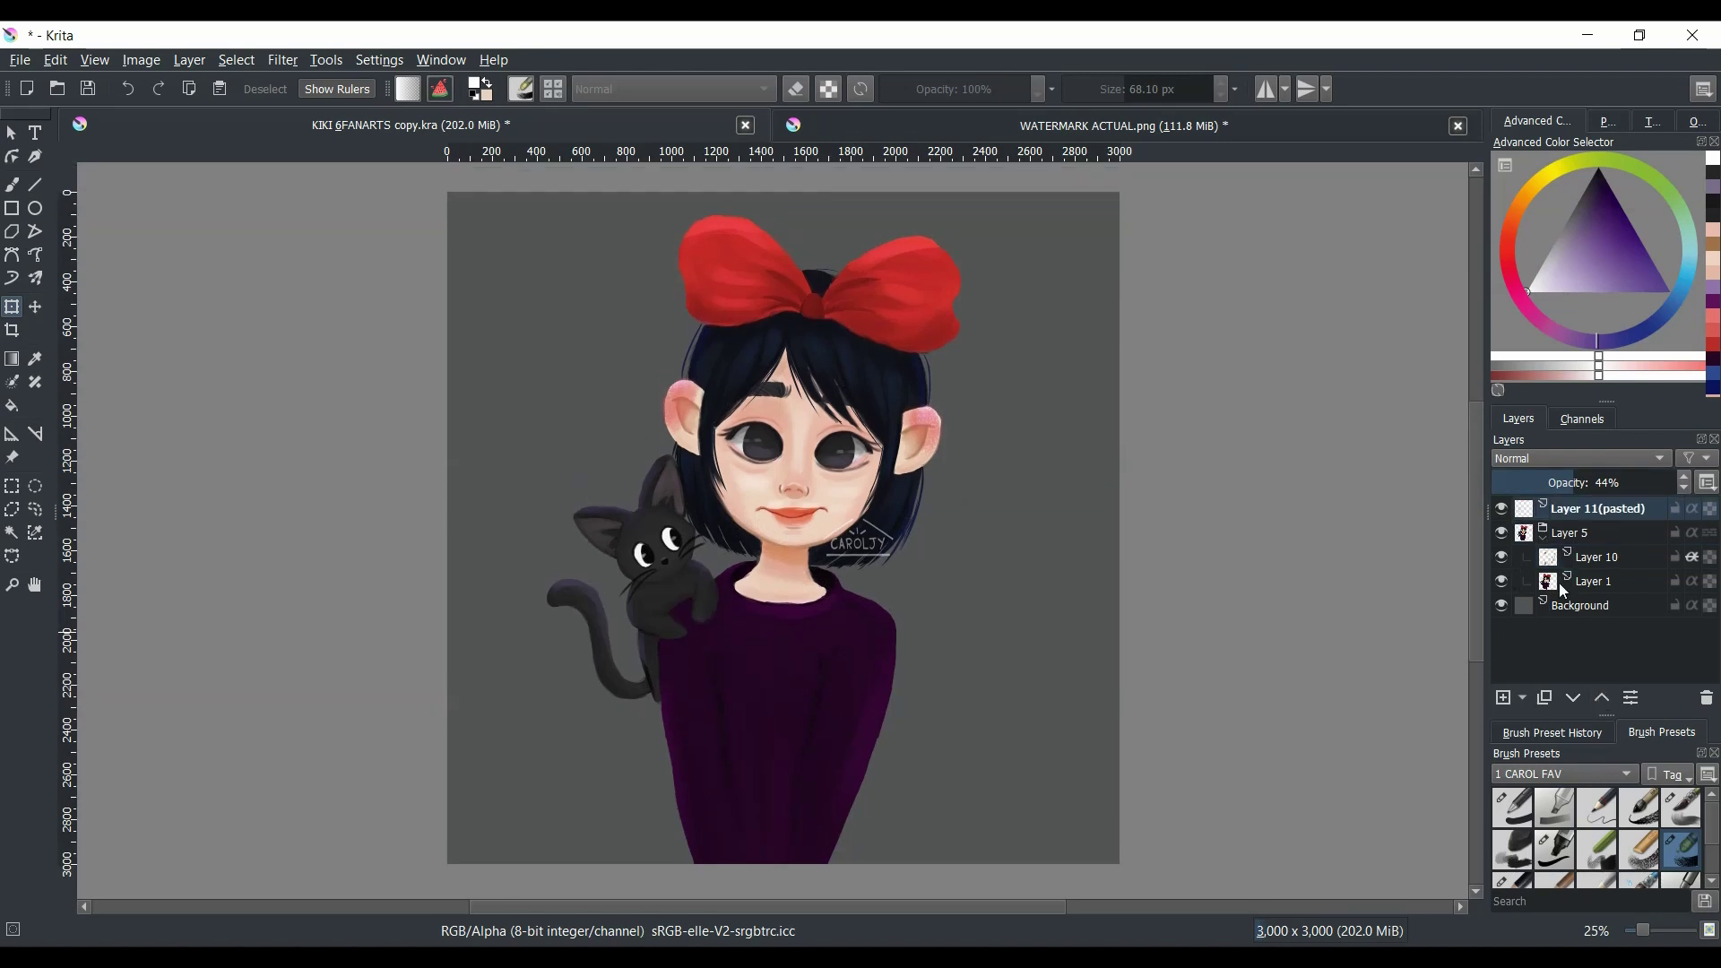
pyautogui.click(1544, 531)
pyautogui.doubleClick(1598, 508)
pyautogui.write('WT')
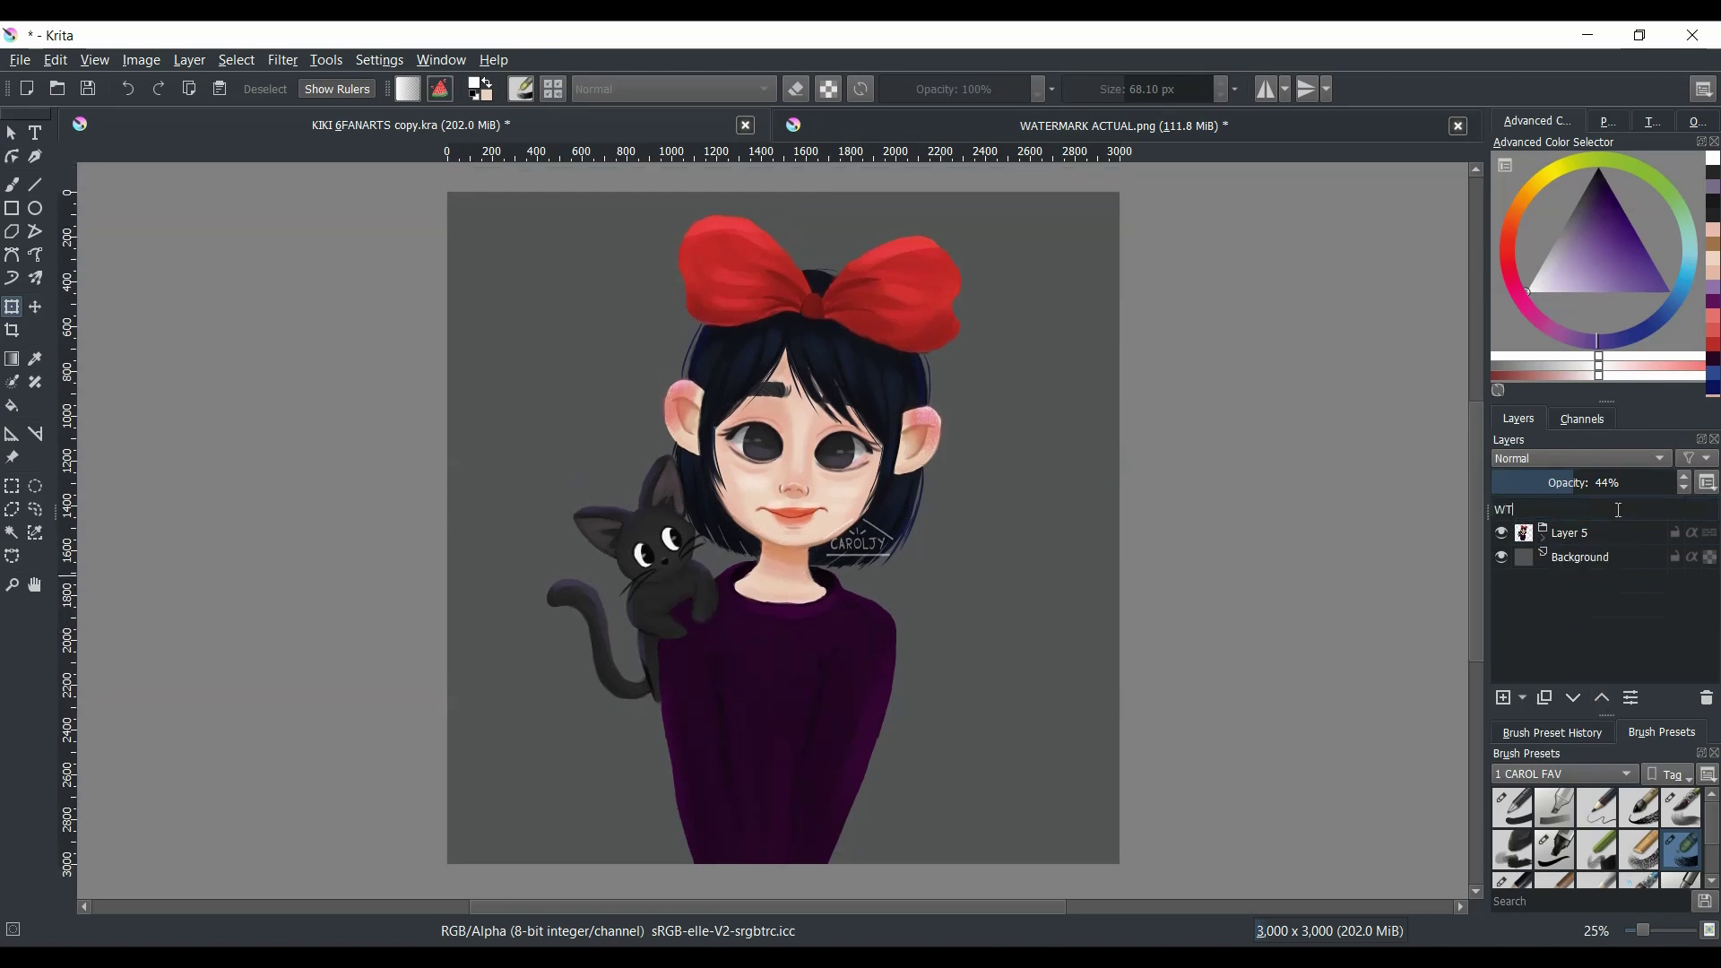
pyautogui.press('Return')
pyautogui.click(88, 88)
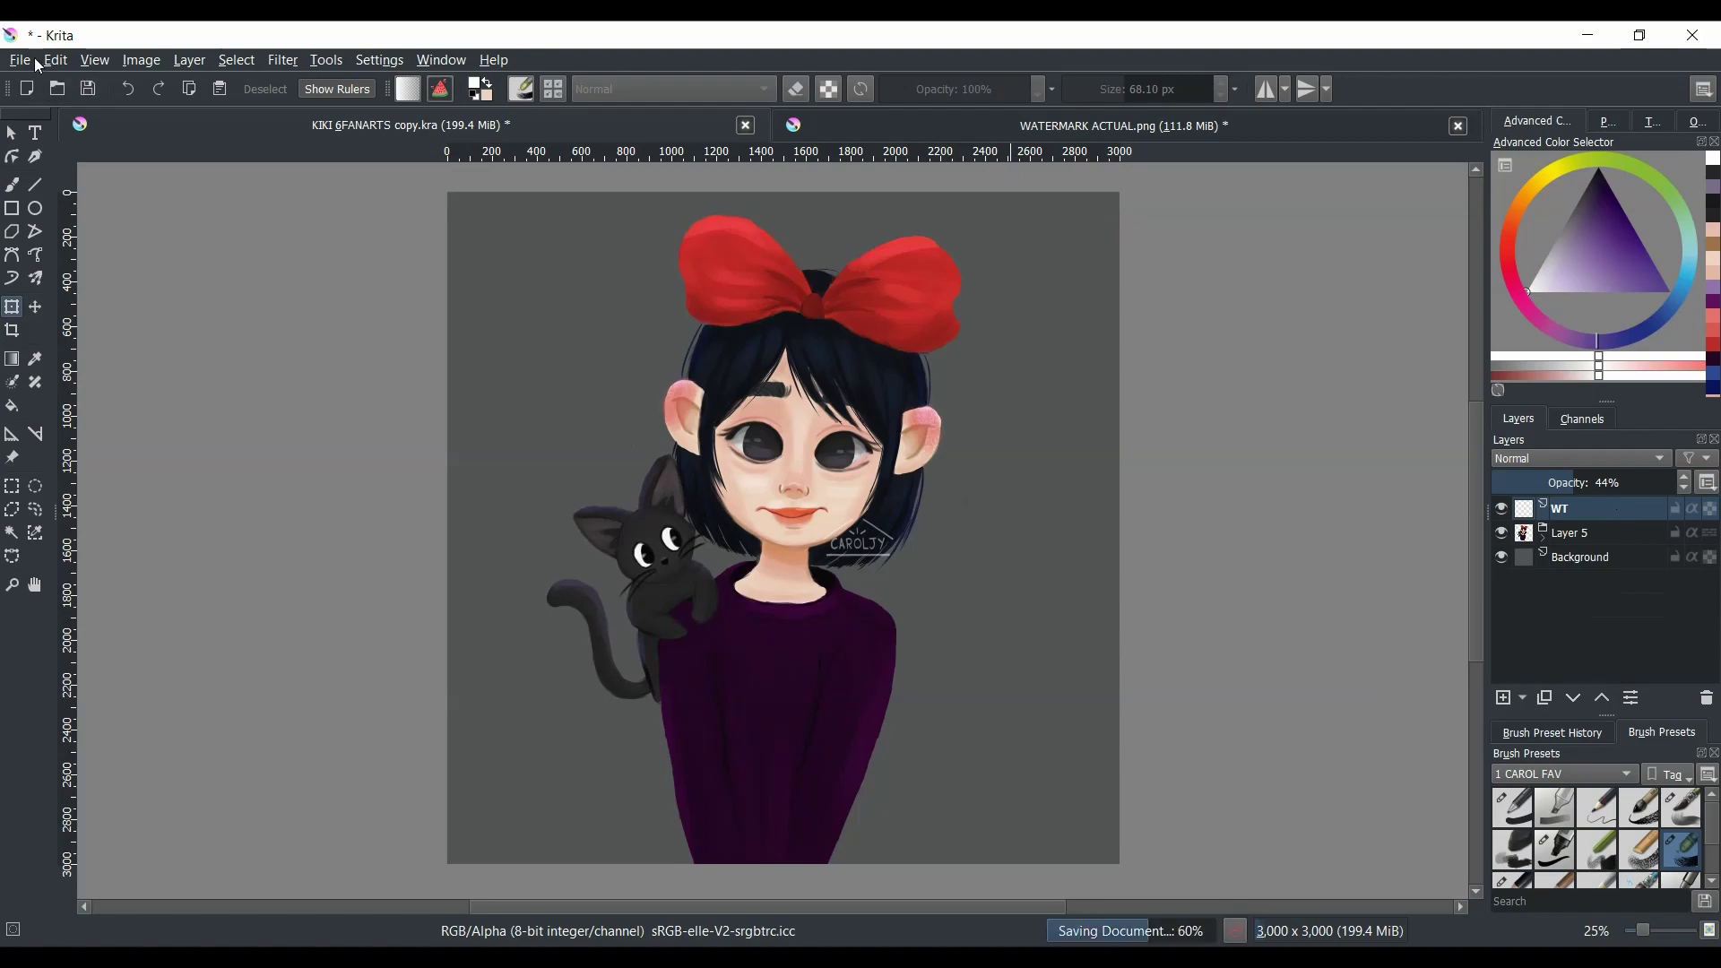